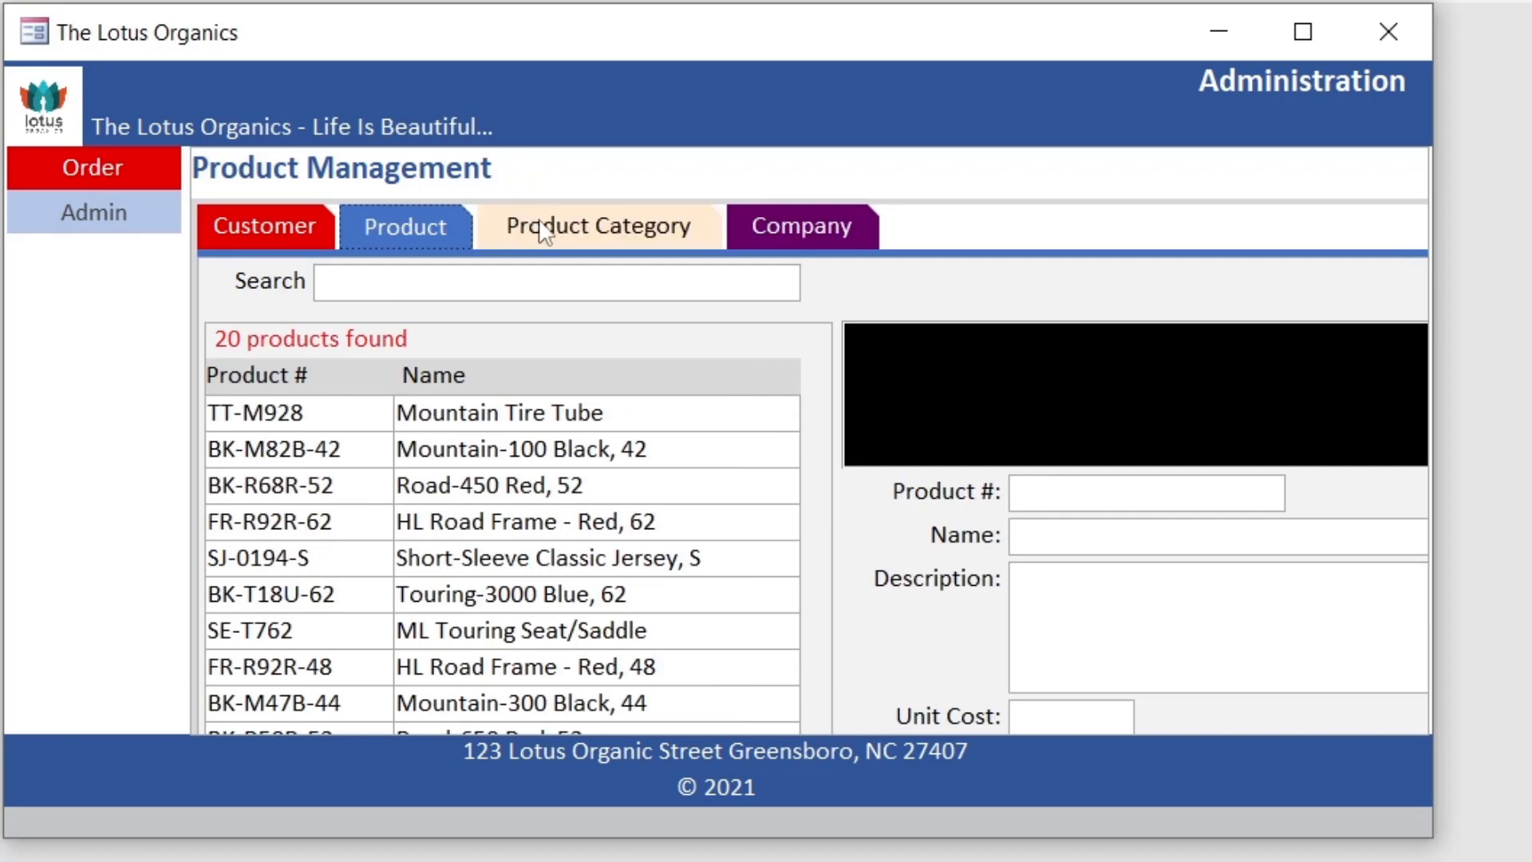
View the Product Category and Company pages in the Administration section
click(540, 228)
click(759, 224)
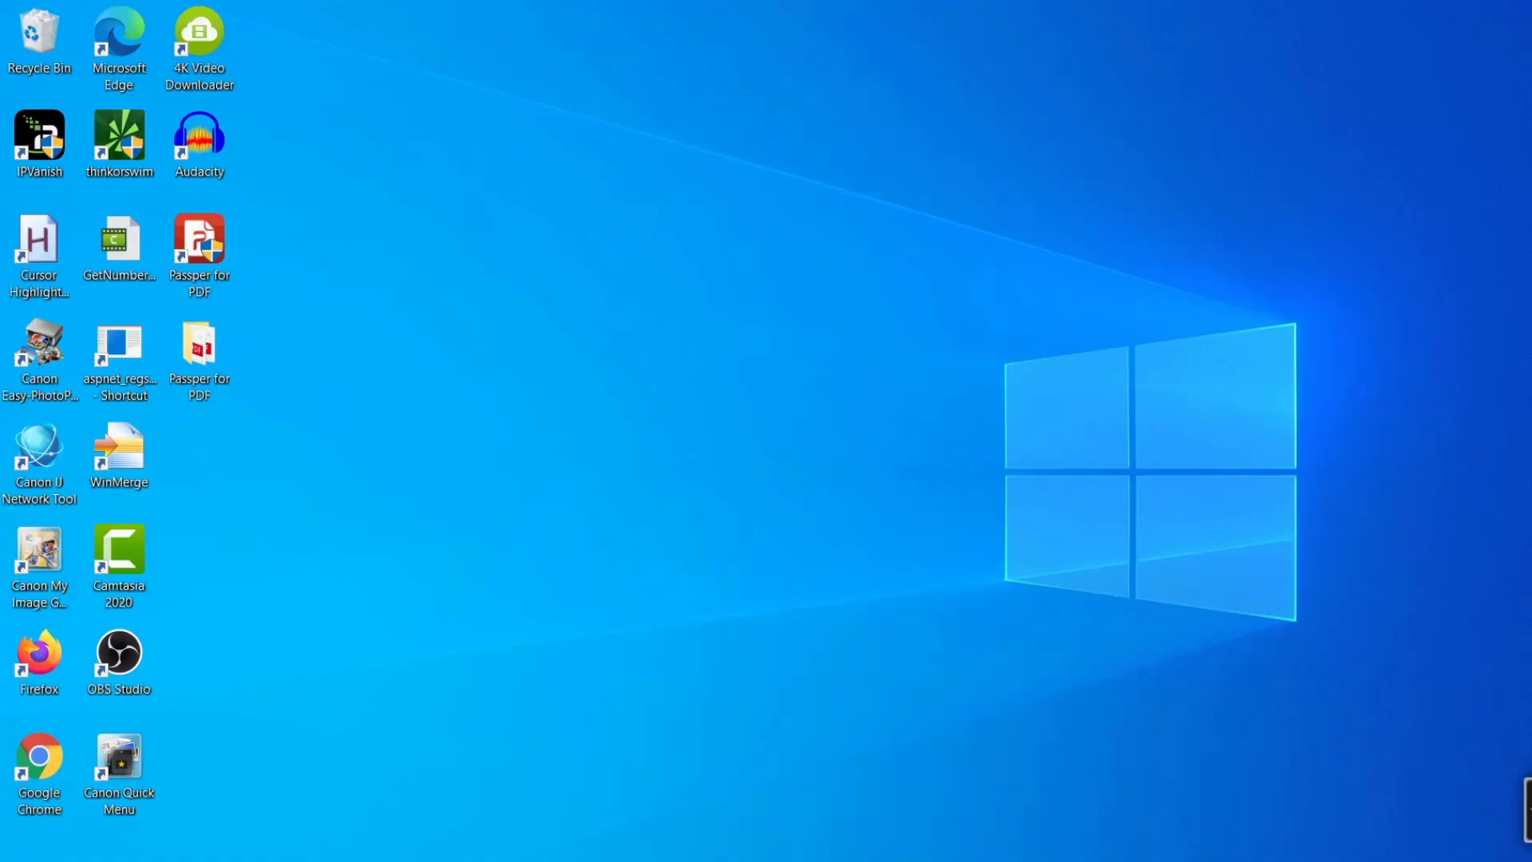
Switch to File Explorer and open the Access Projects folder on the Windows (C:) drive
key(super+e)
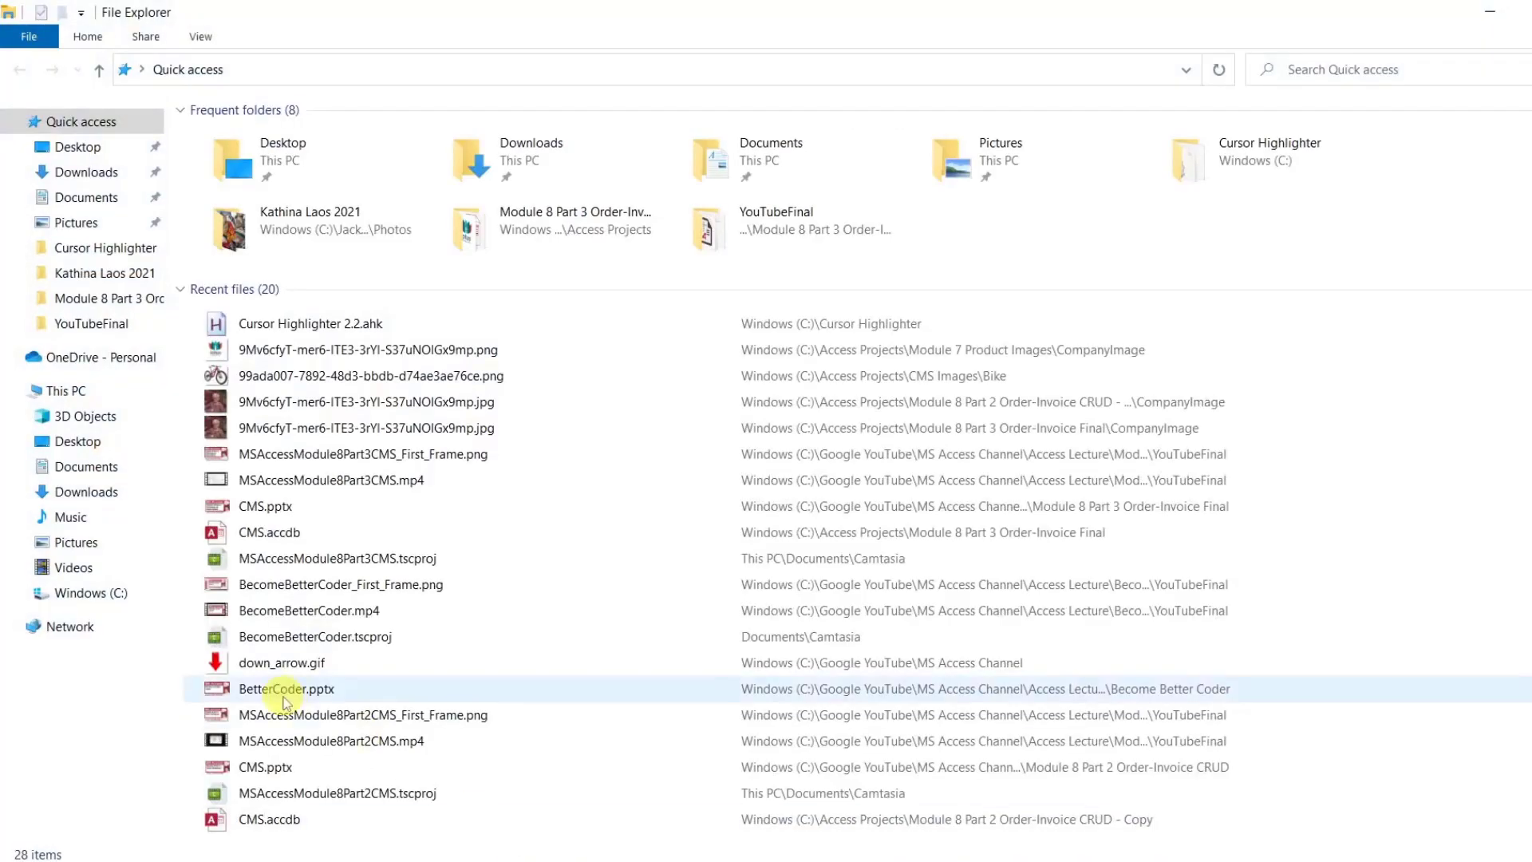
click(127, 594)
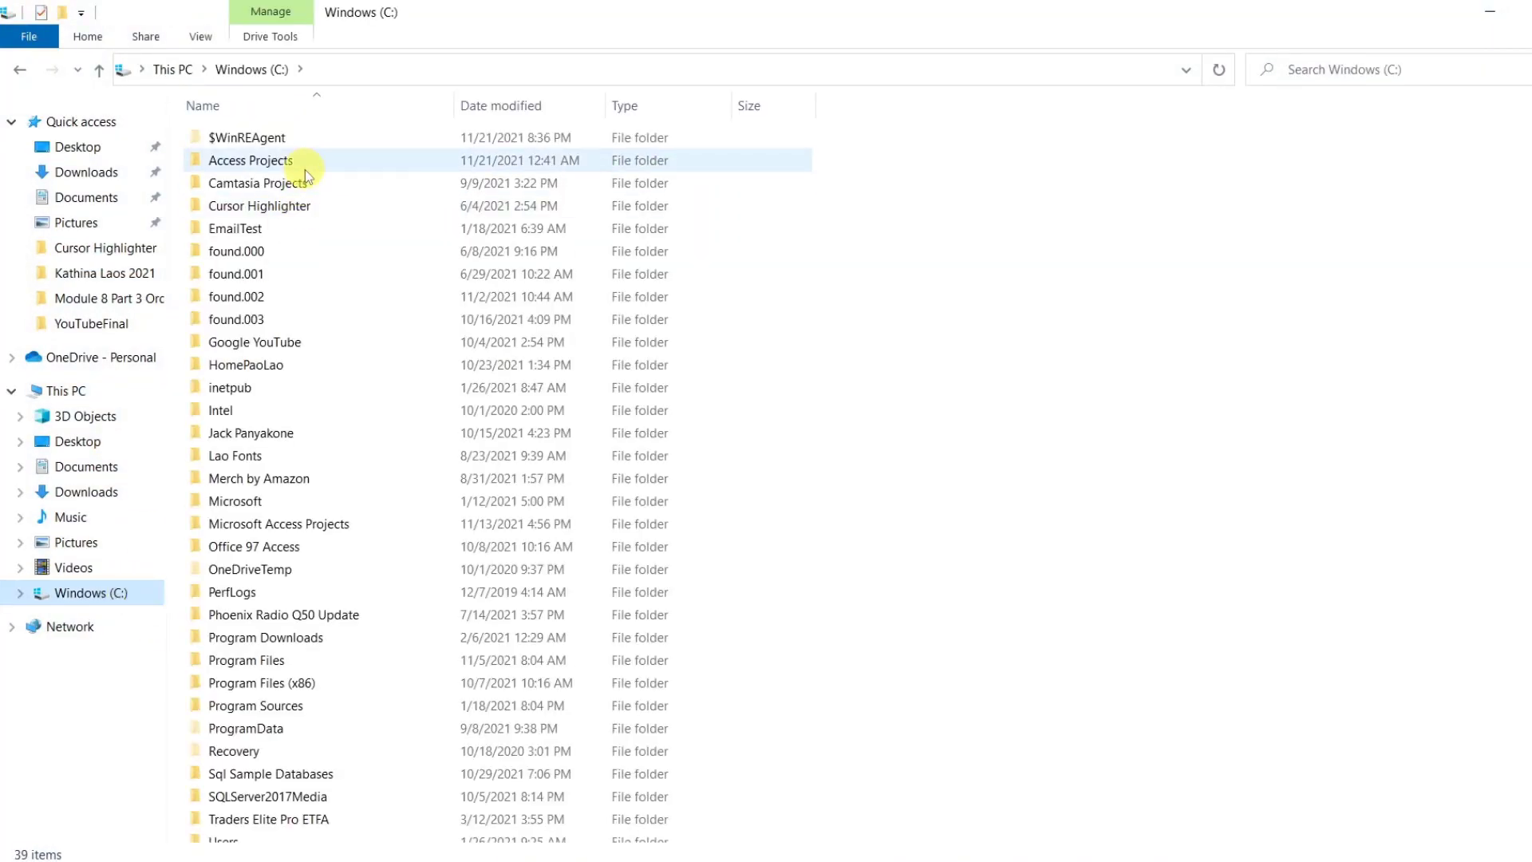
click(305, 169)
double_click(305, 169)
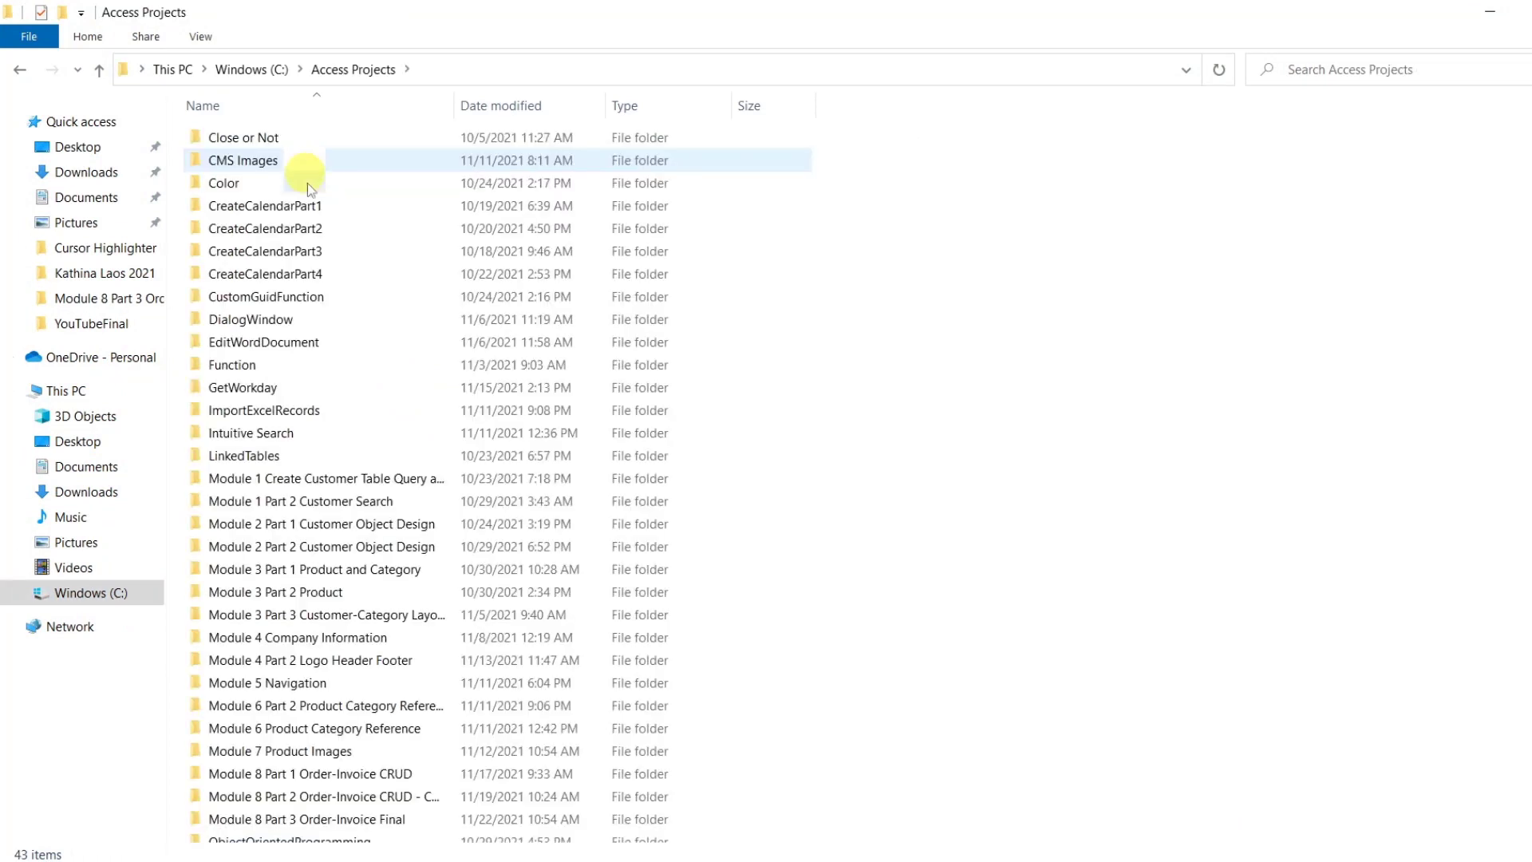
Duplicate the "Module 8 Part 3 Order-Invoice Final" folder and rename the copy "Module 9 Main Navigation and Refactoring"
scroll(1484, 395, down, 4)
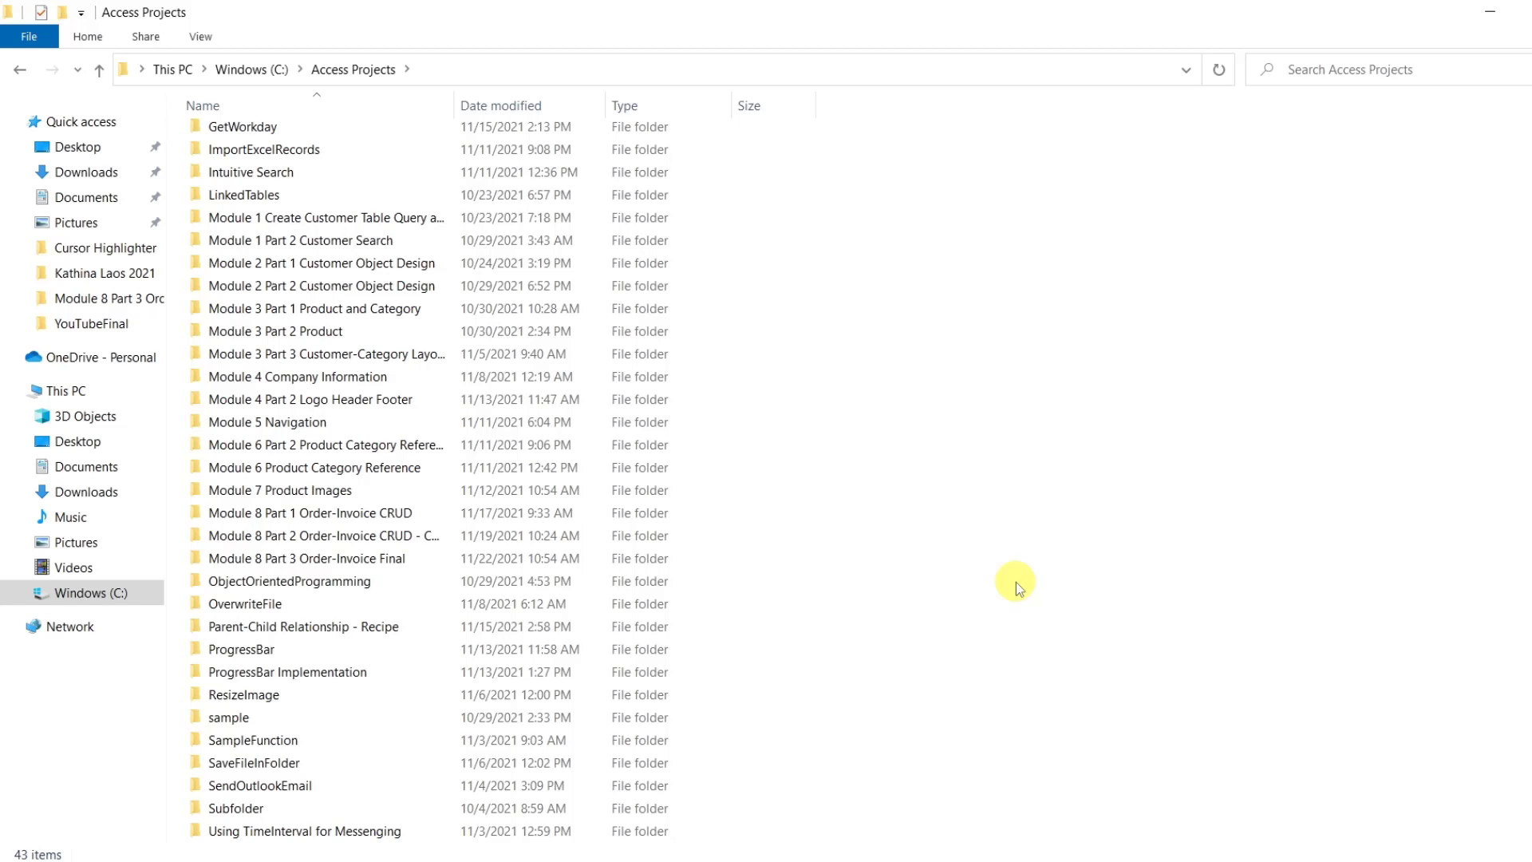
click(308, 562)
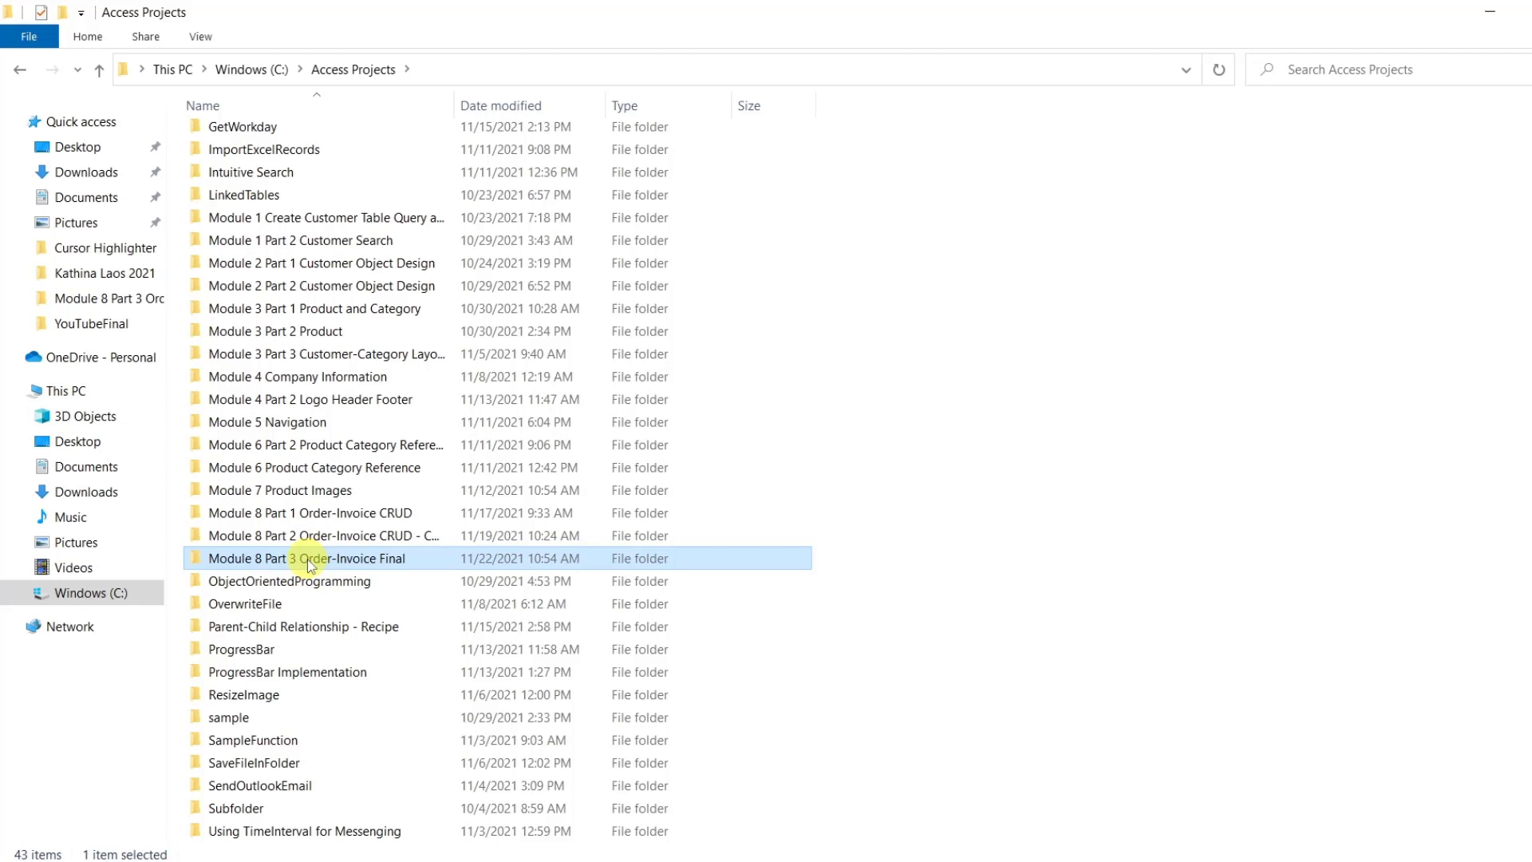
key(ctrl+v)
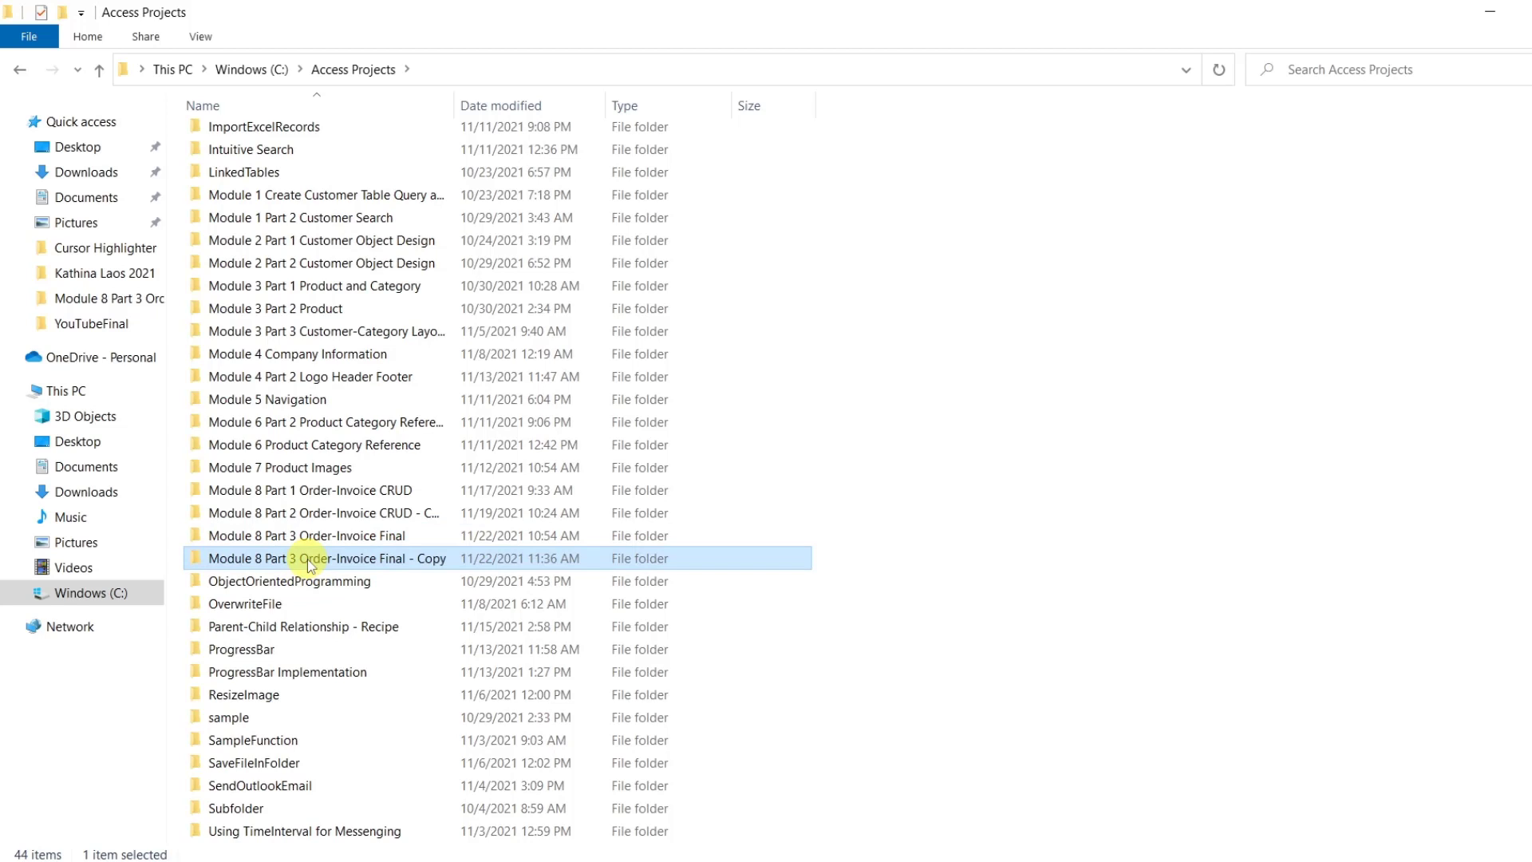
click(310, 562)
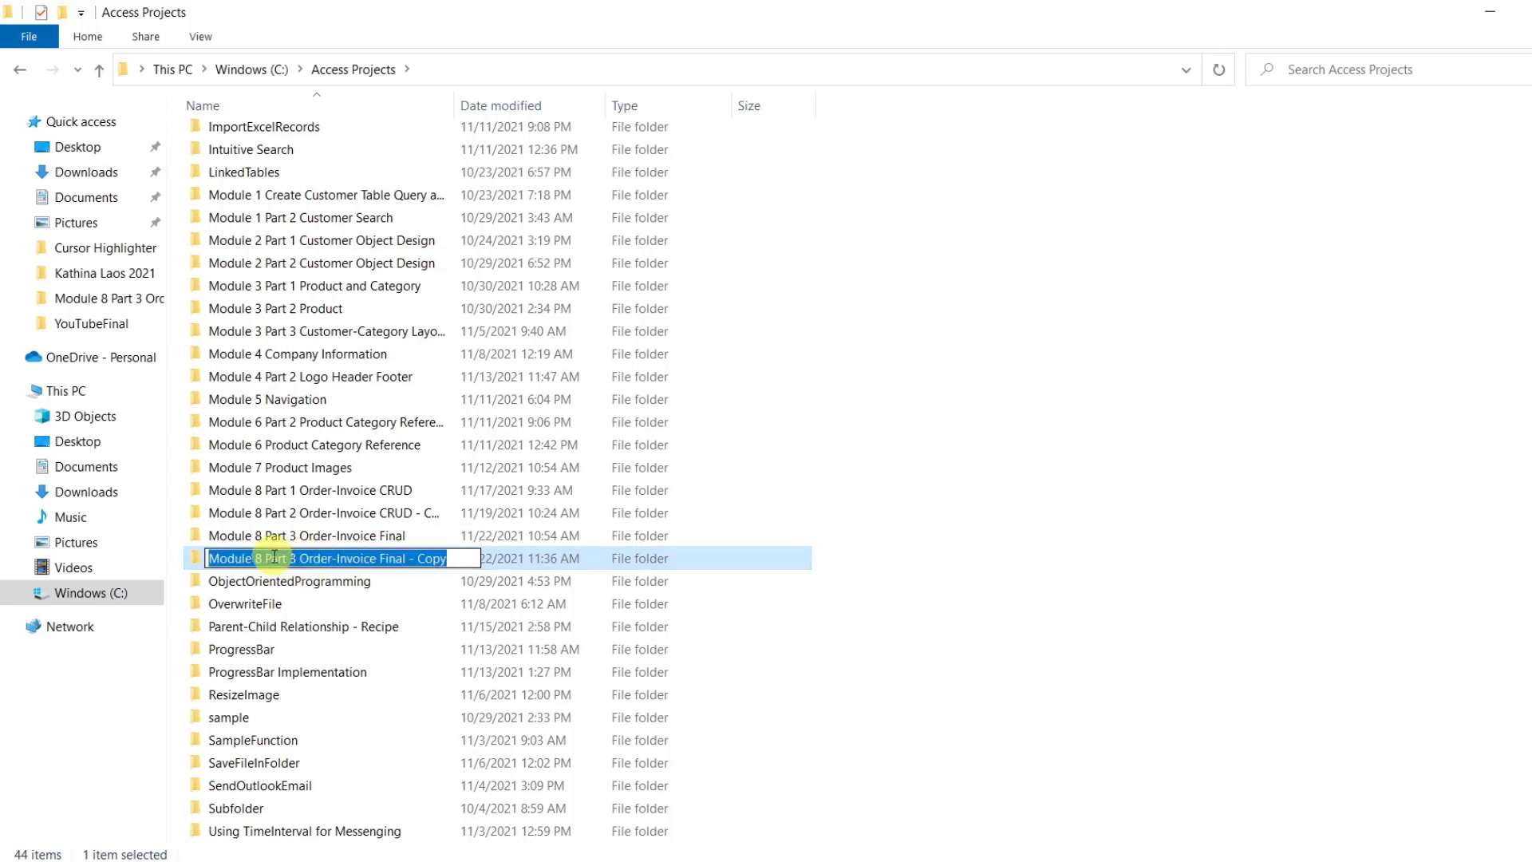
drag(256, 558, 457, 556)
text(9 )
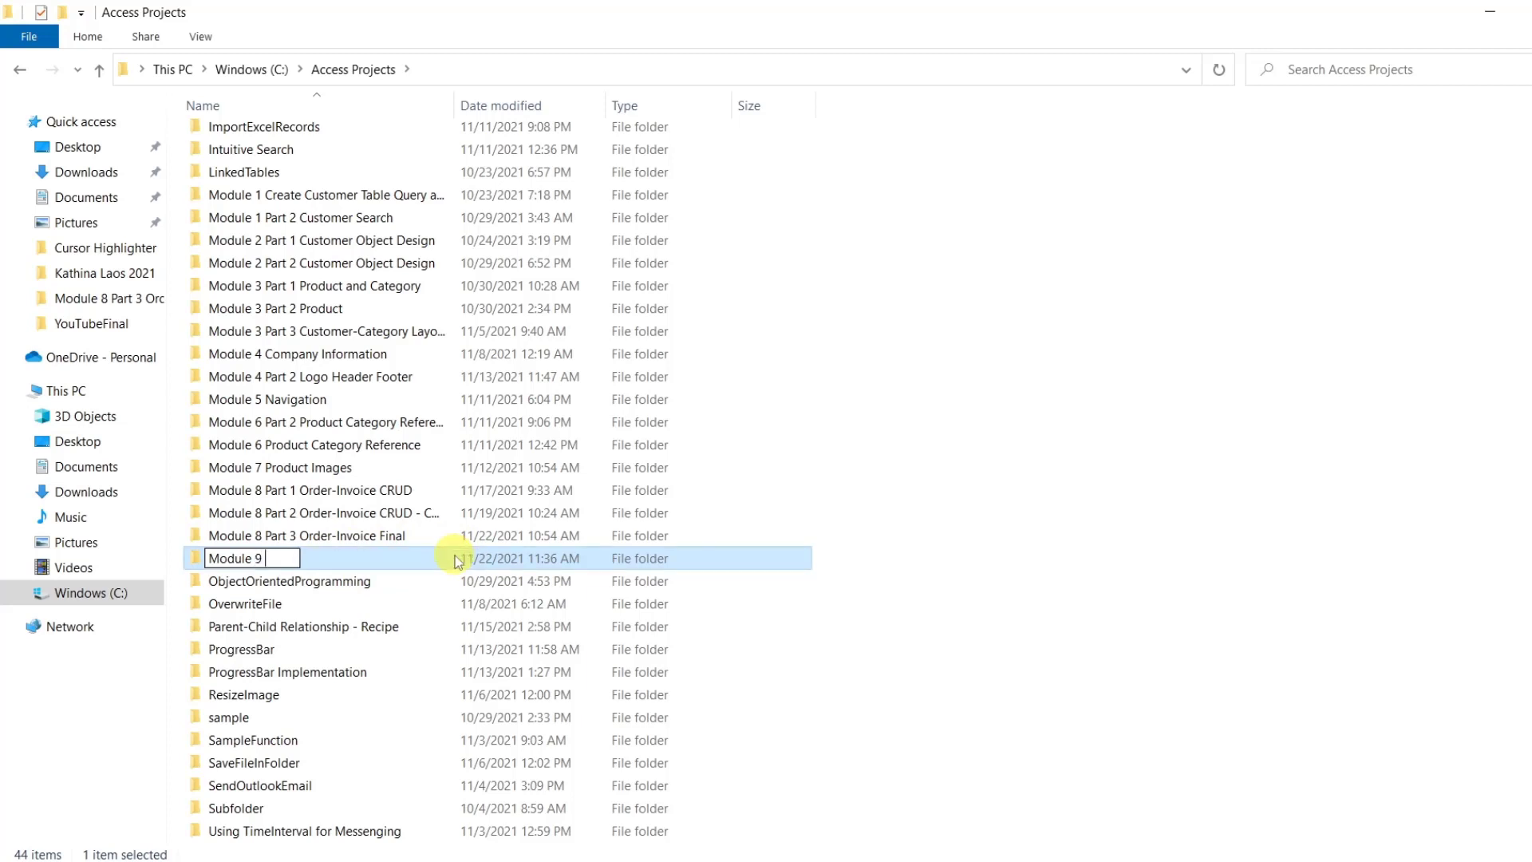
text(Main Nam)
text(igation)
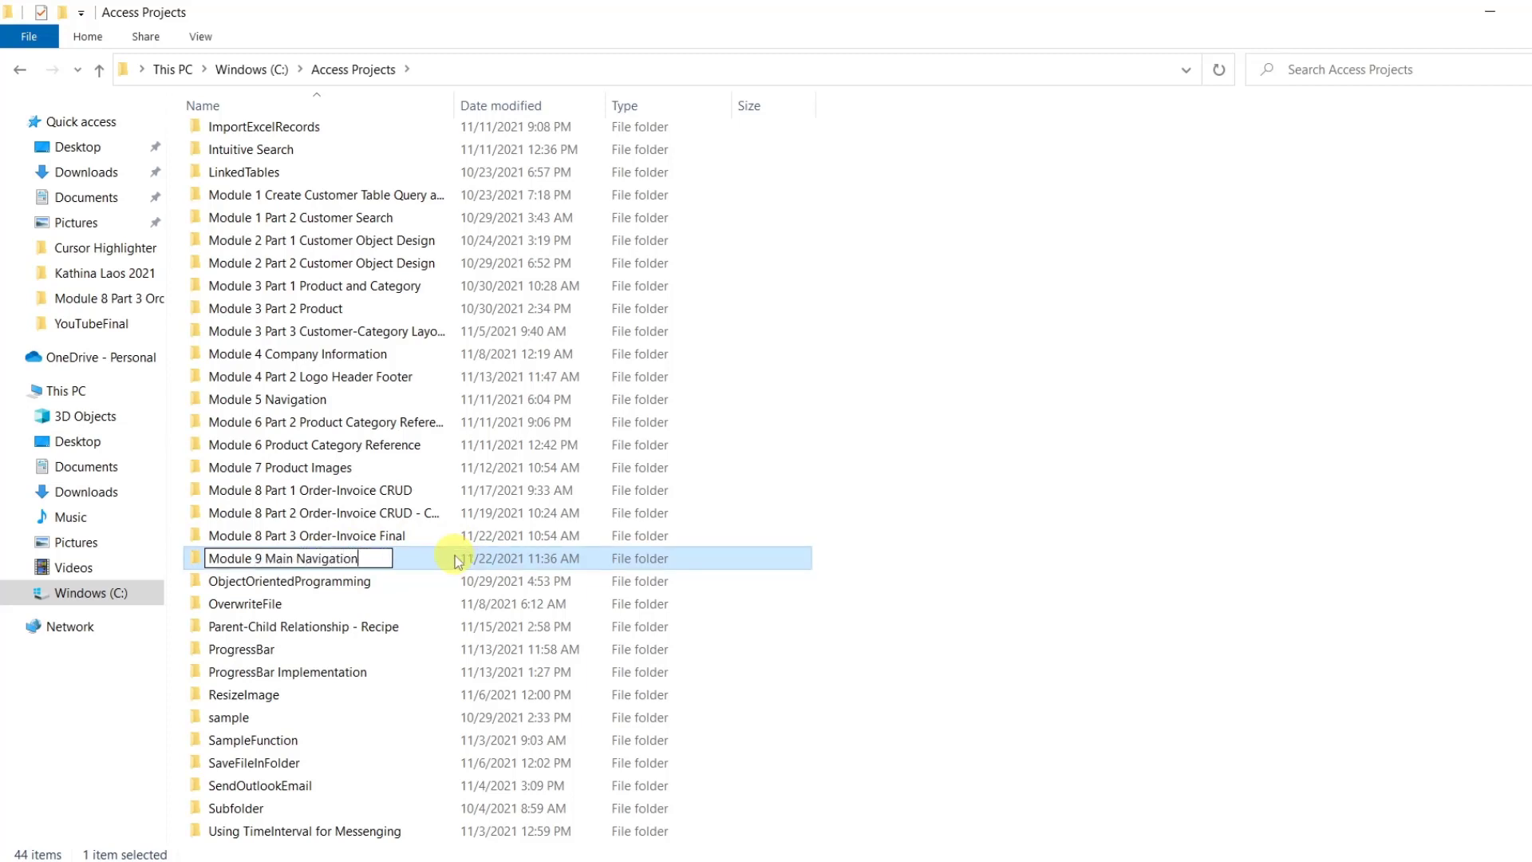
text( and Ref)
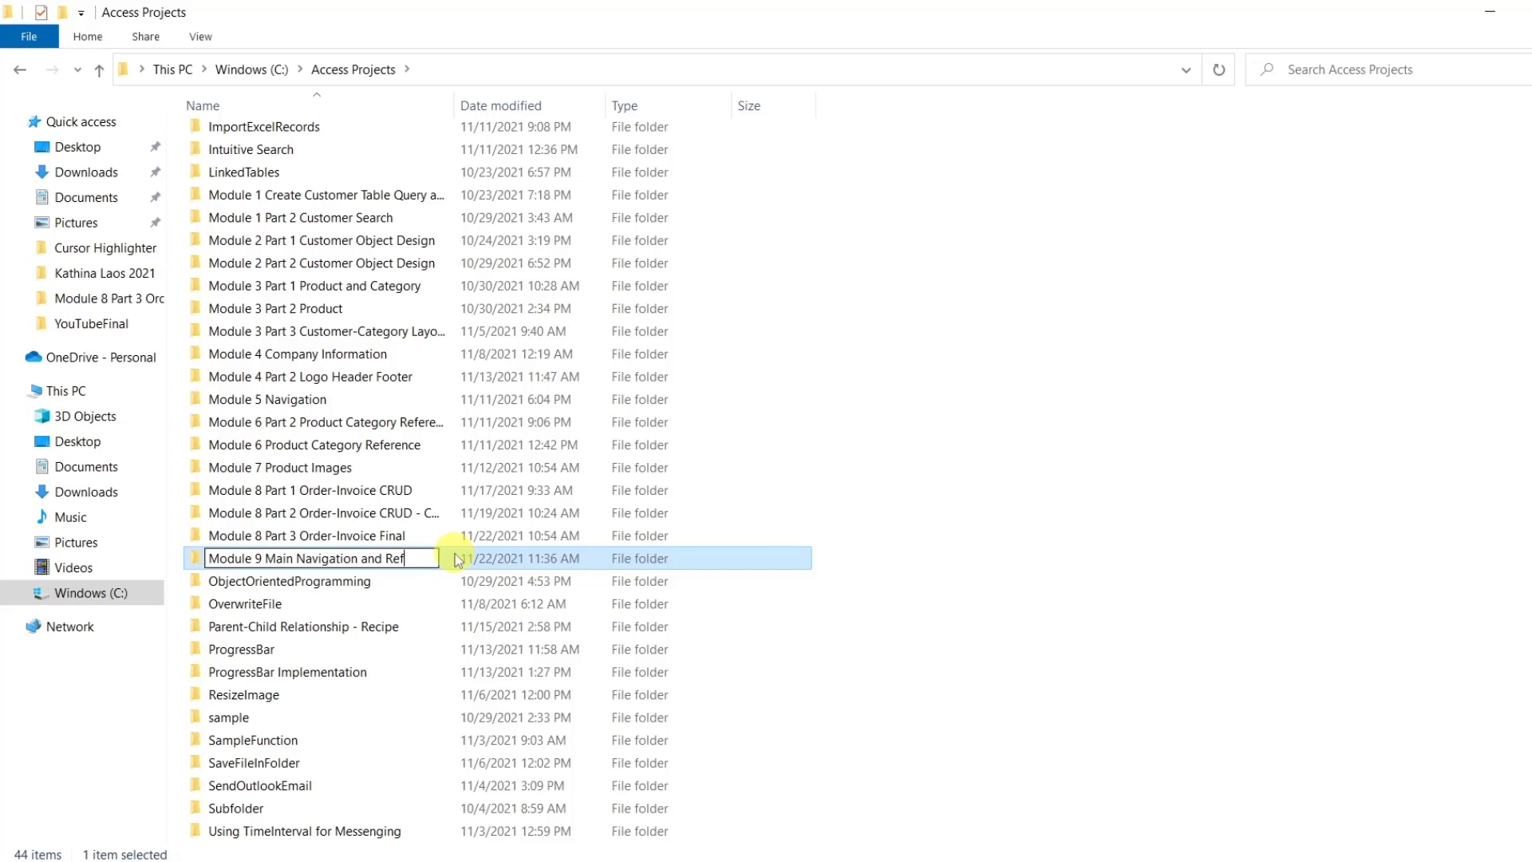
text(actoring)
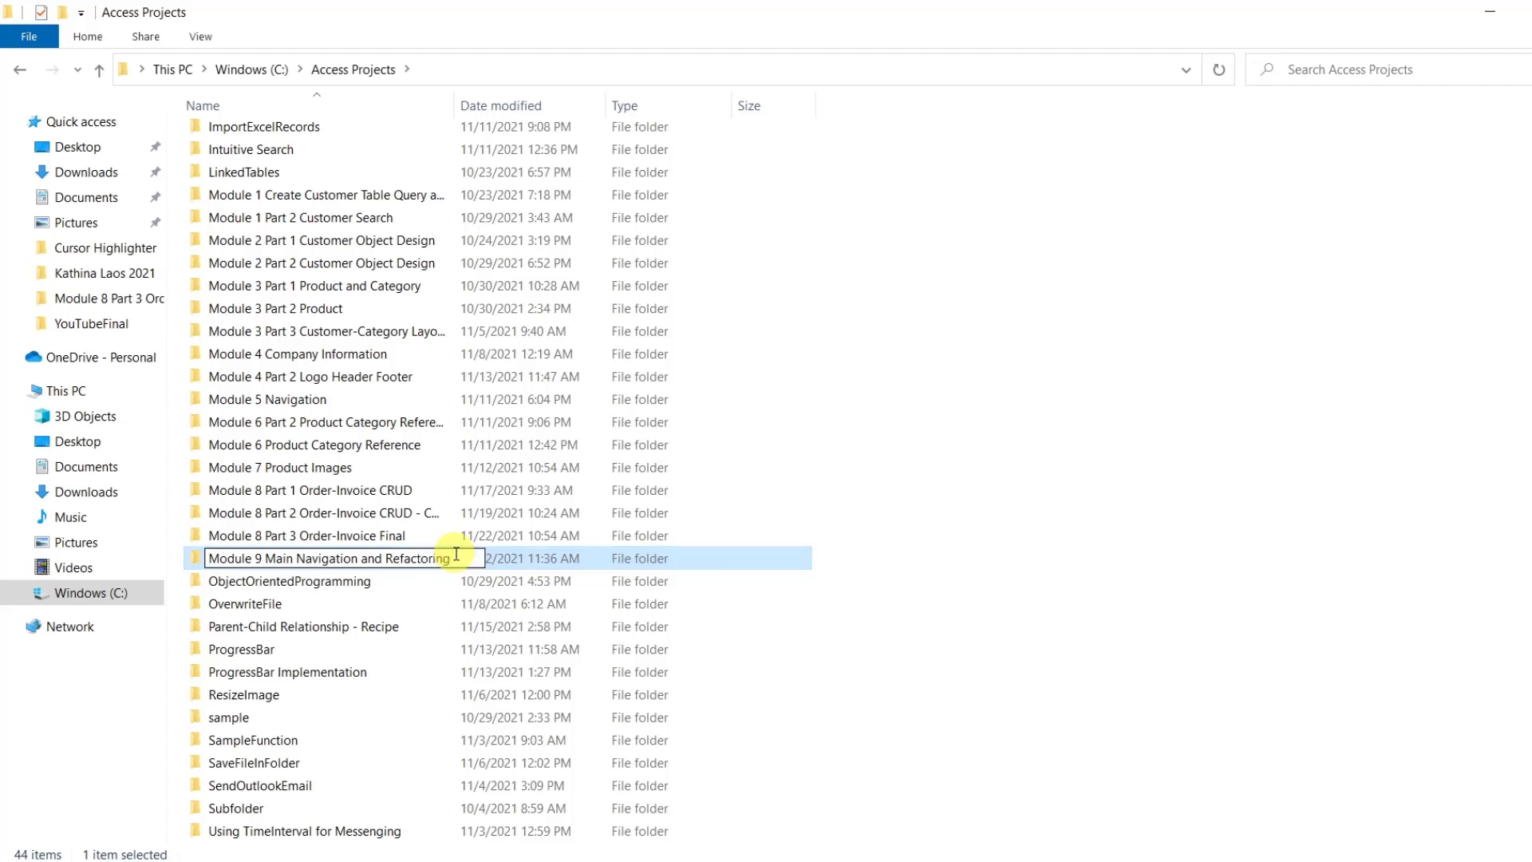
key(Return)
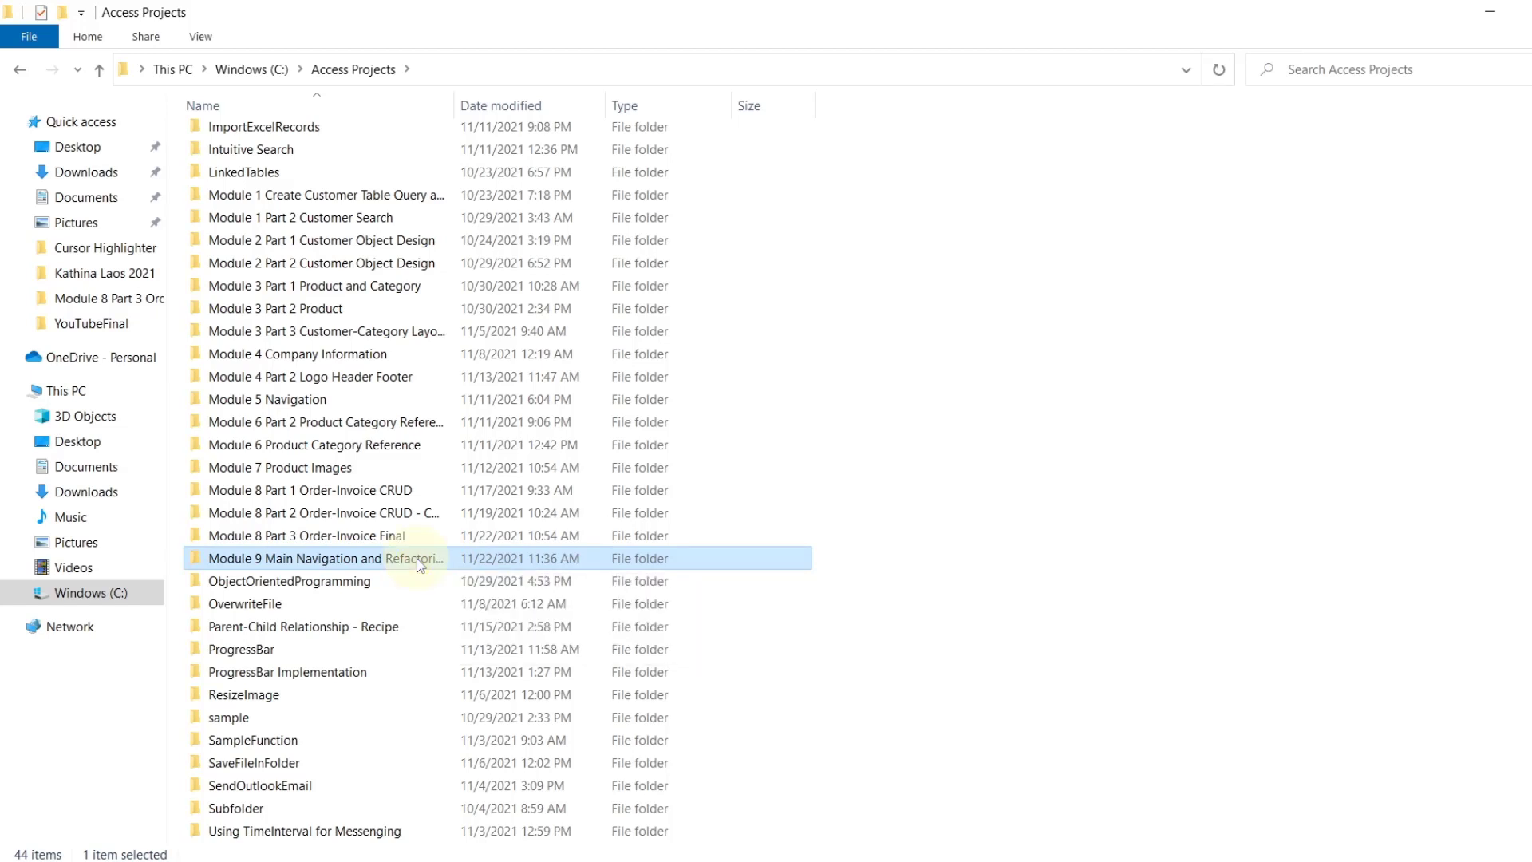
Open CMS.accdb from the Module 9 Main Navigation and Refactoring folder in Access and enable its active content
double_click(416, 558)
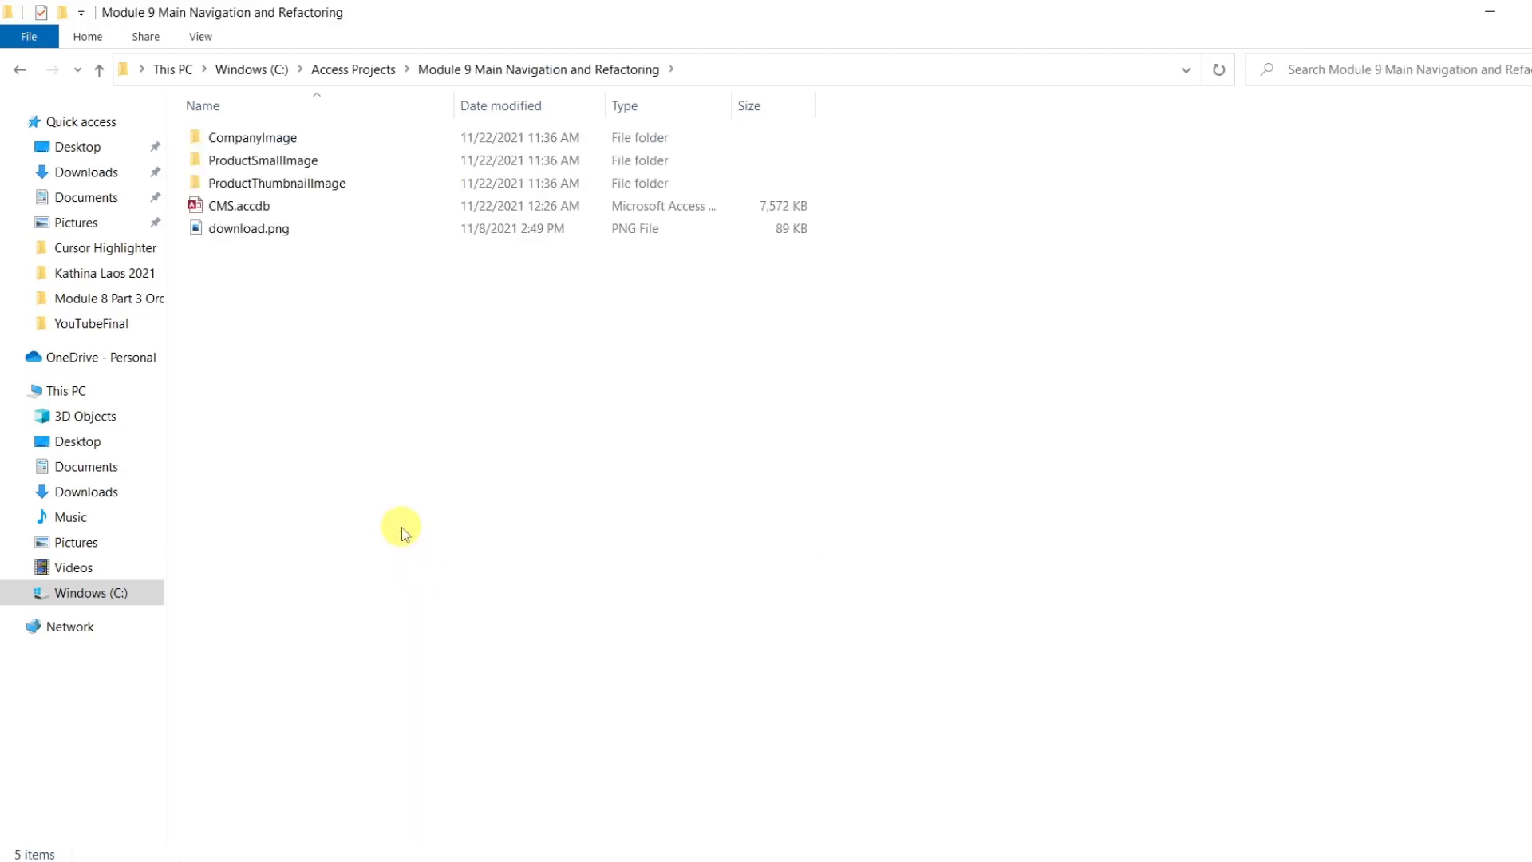
click(271, 208)
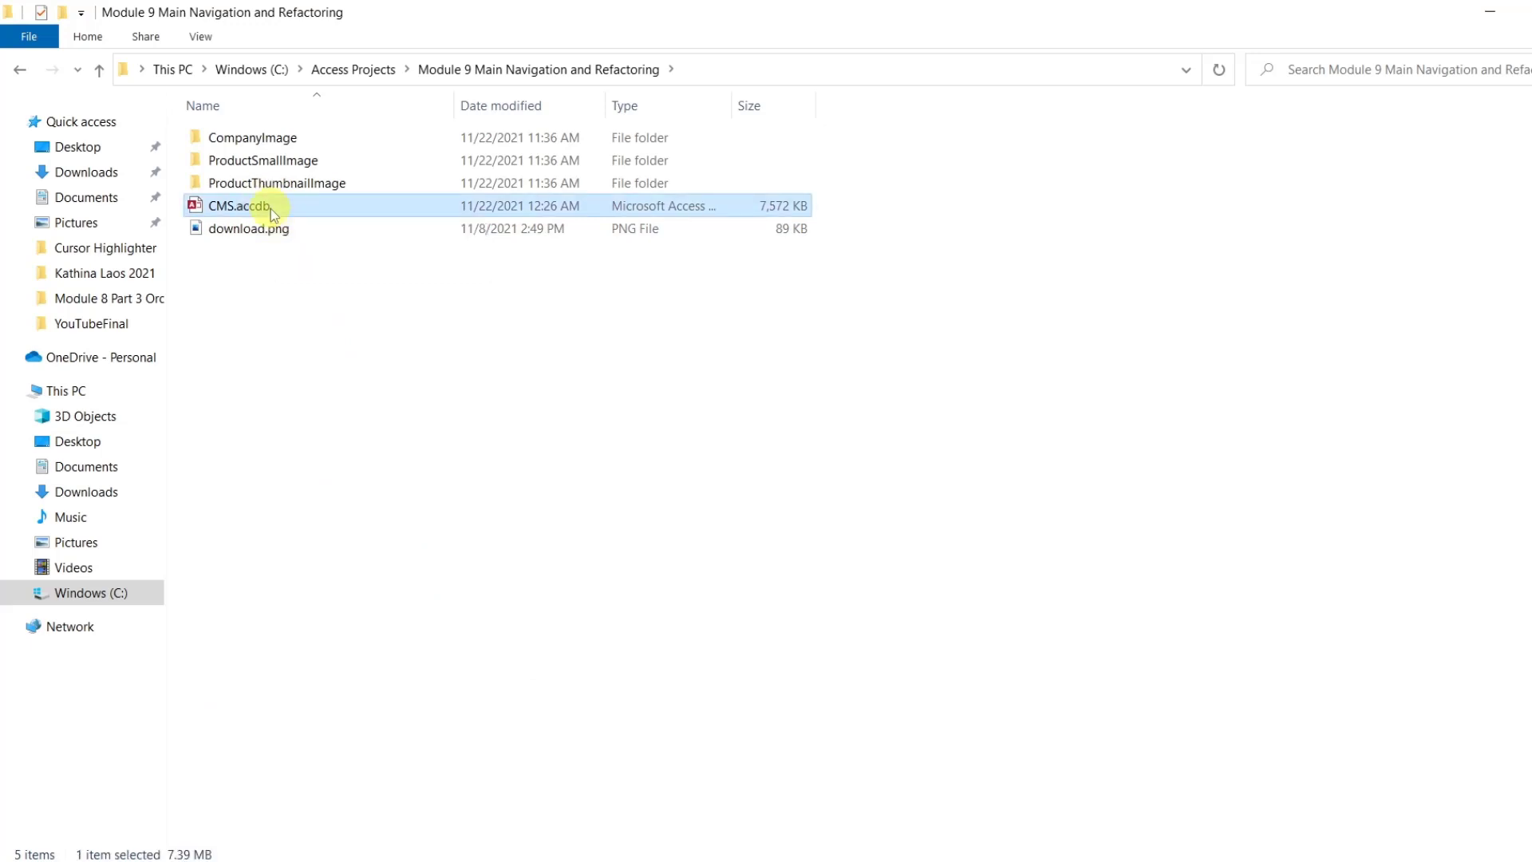
double_click(271, 208)
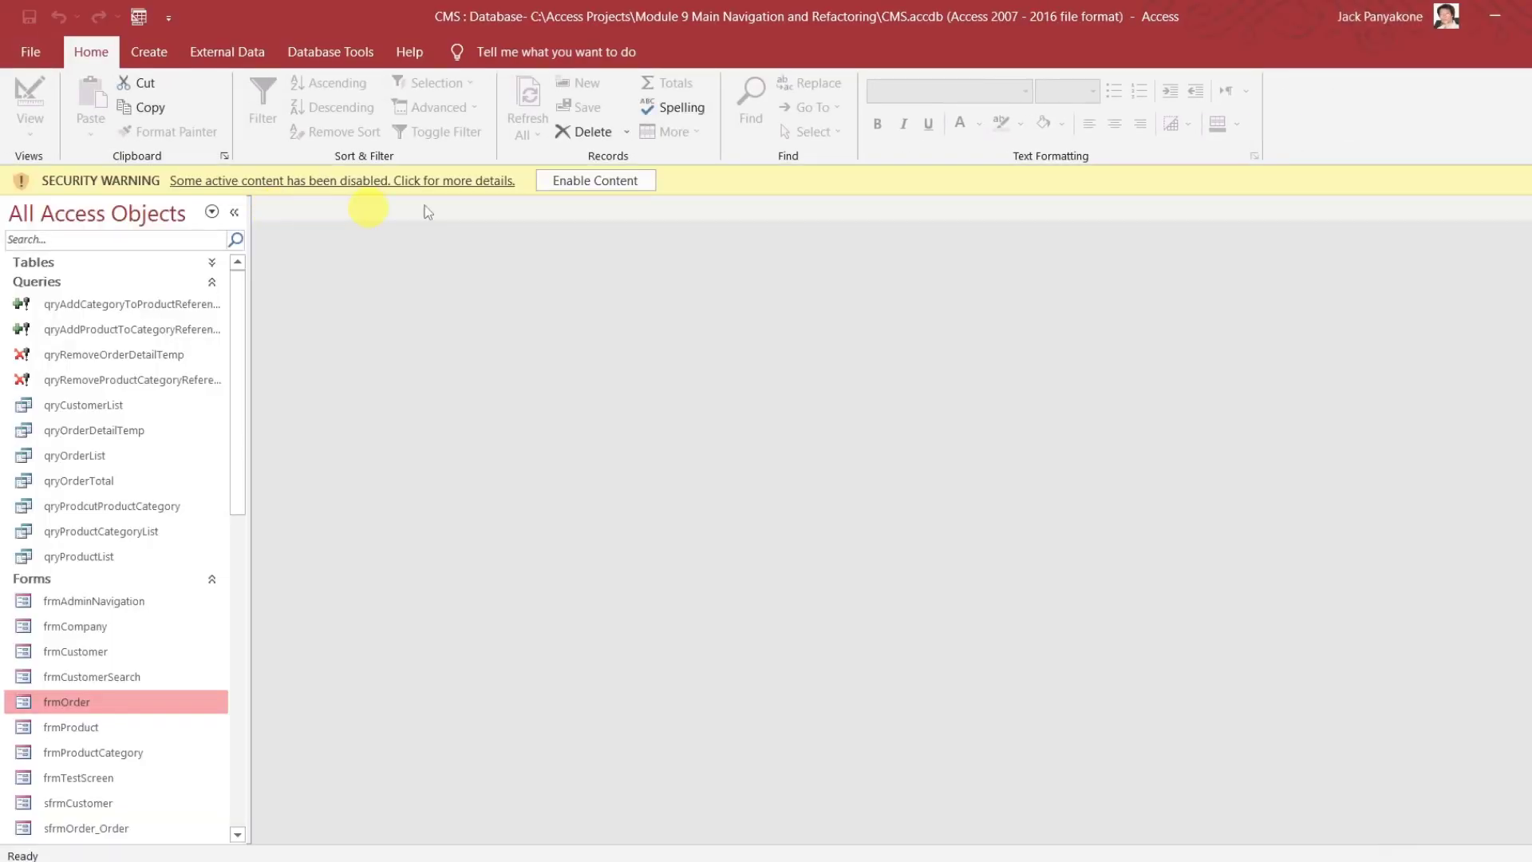
click(588, 181)
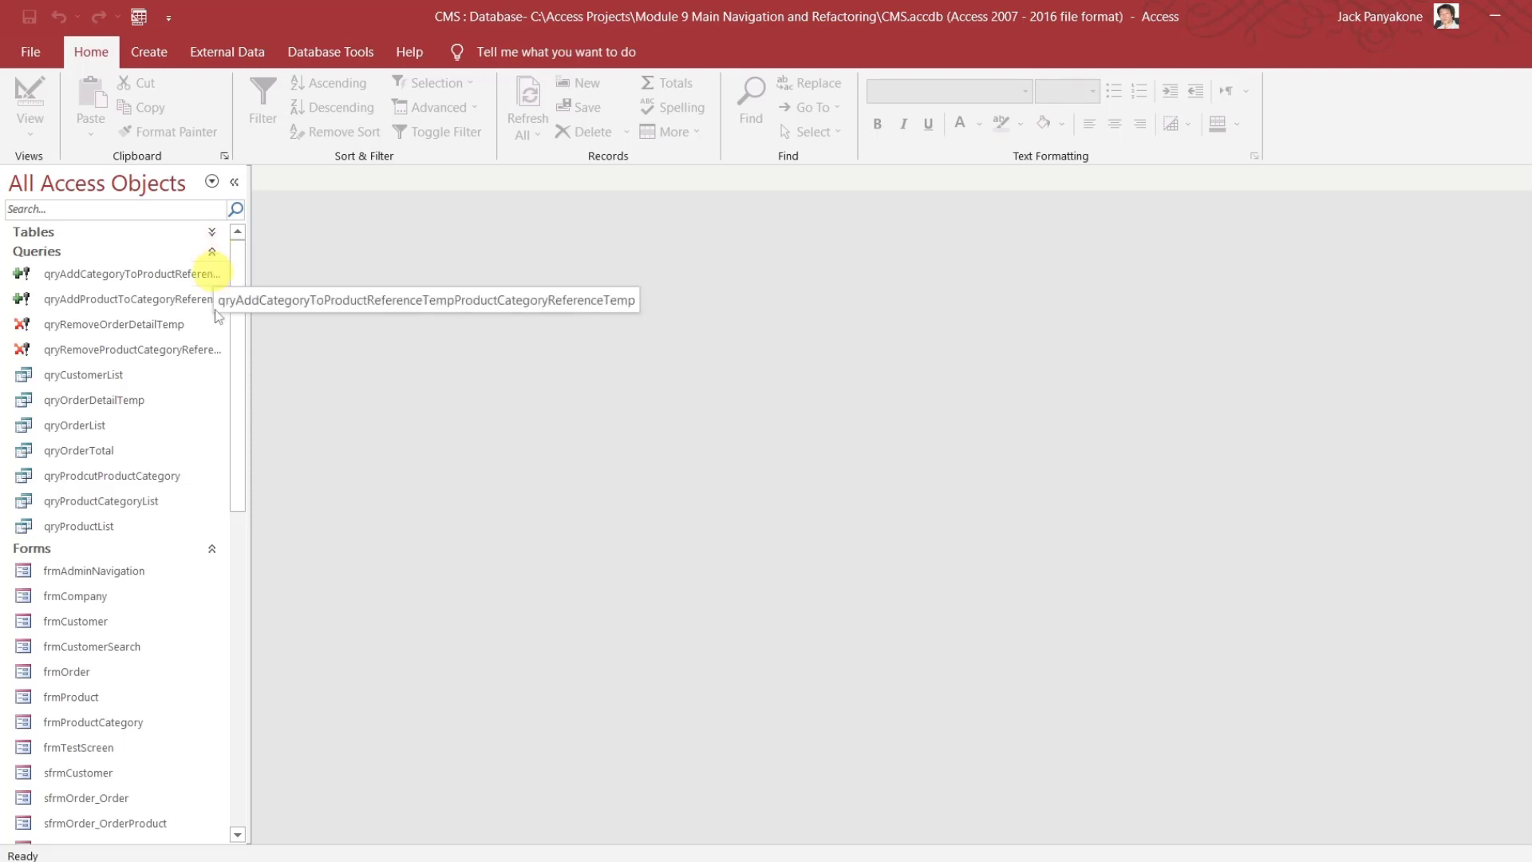
Open the frmOrder form, compare the listed totals with the grand totals for orders ORD-00003 and ORD-00004, and close the form
click(209, 252)
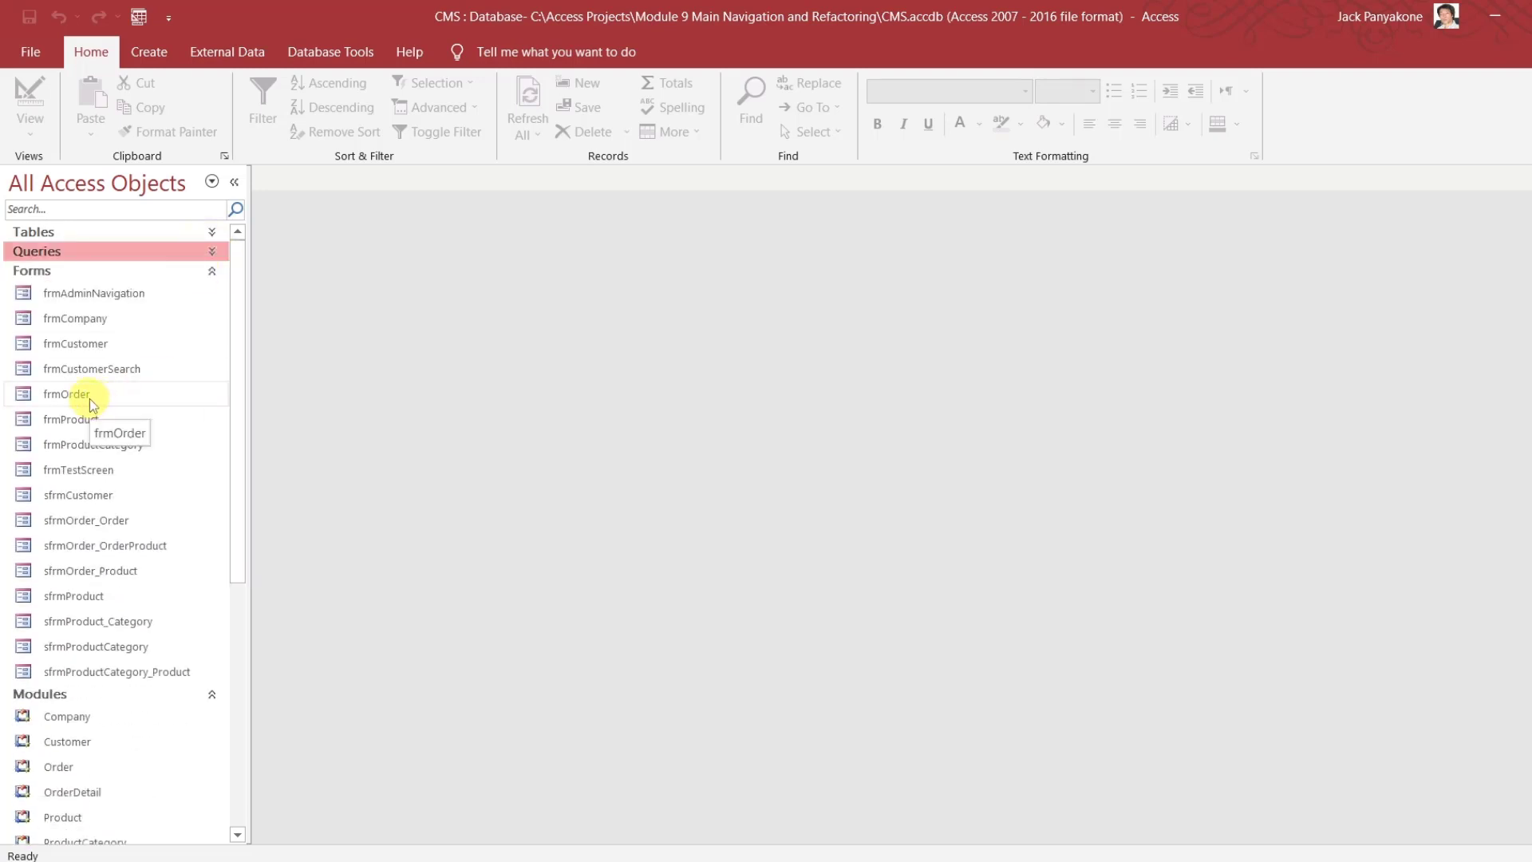
double_click(89, 399)
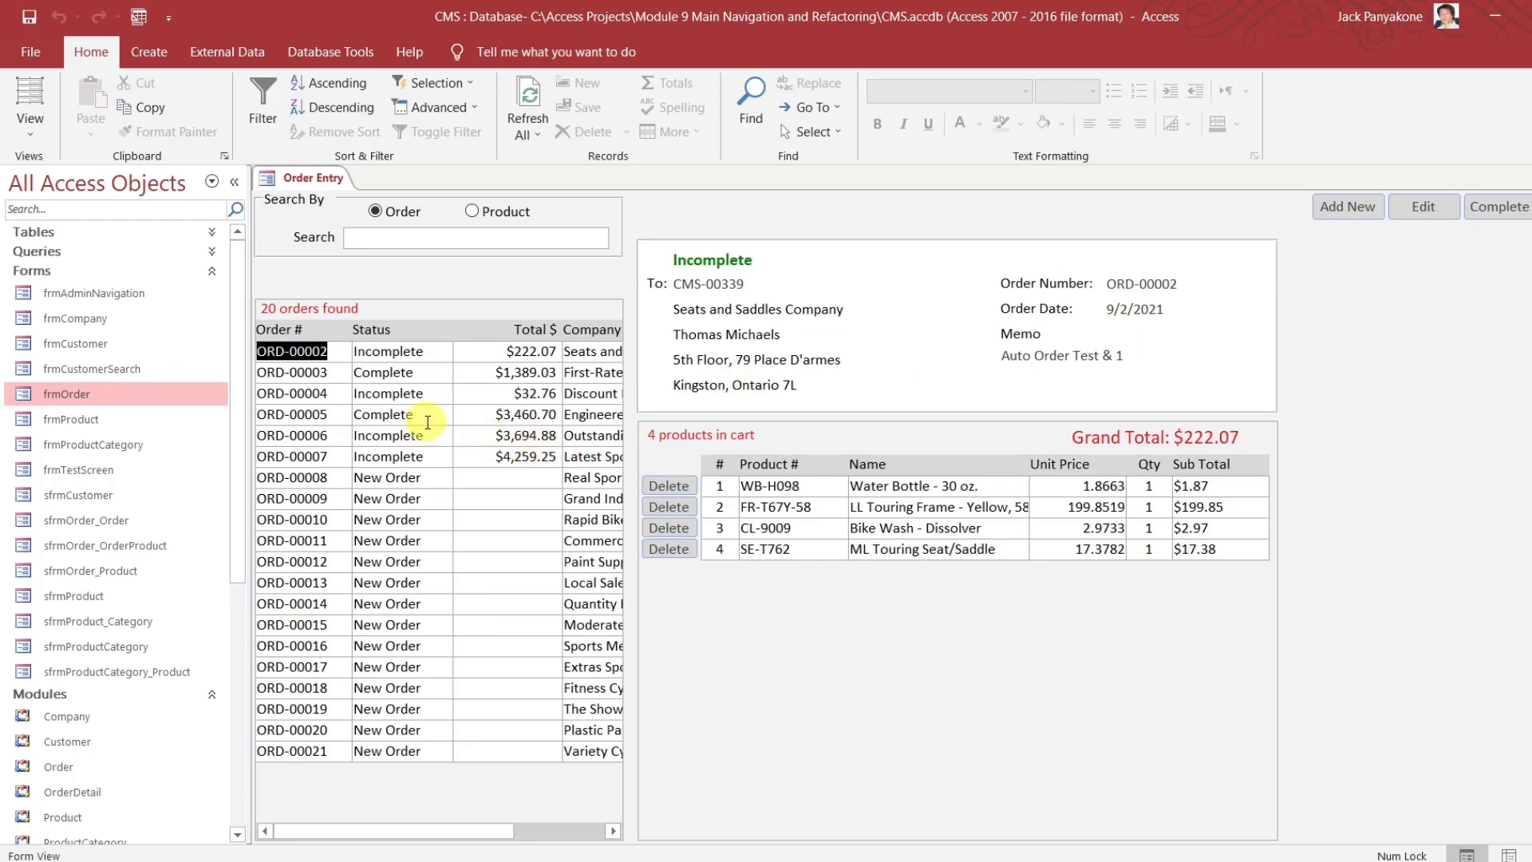
click(421, 375)
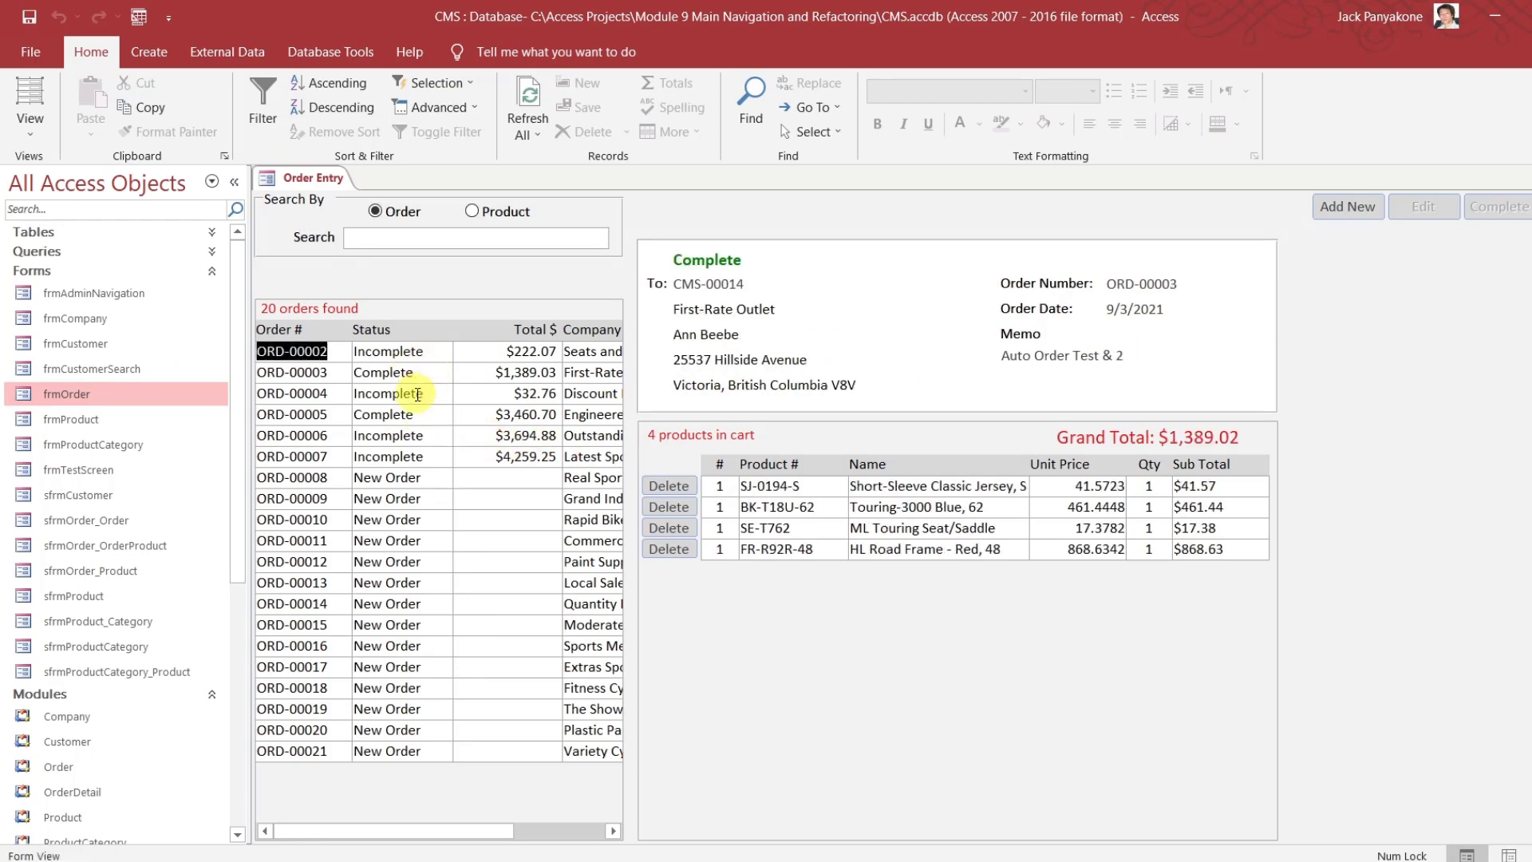
click(417, 393)
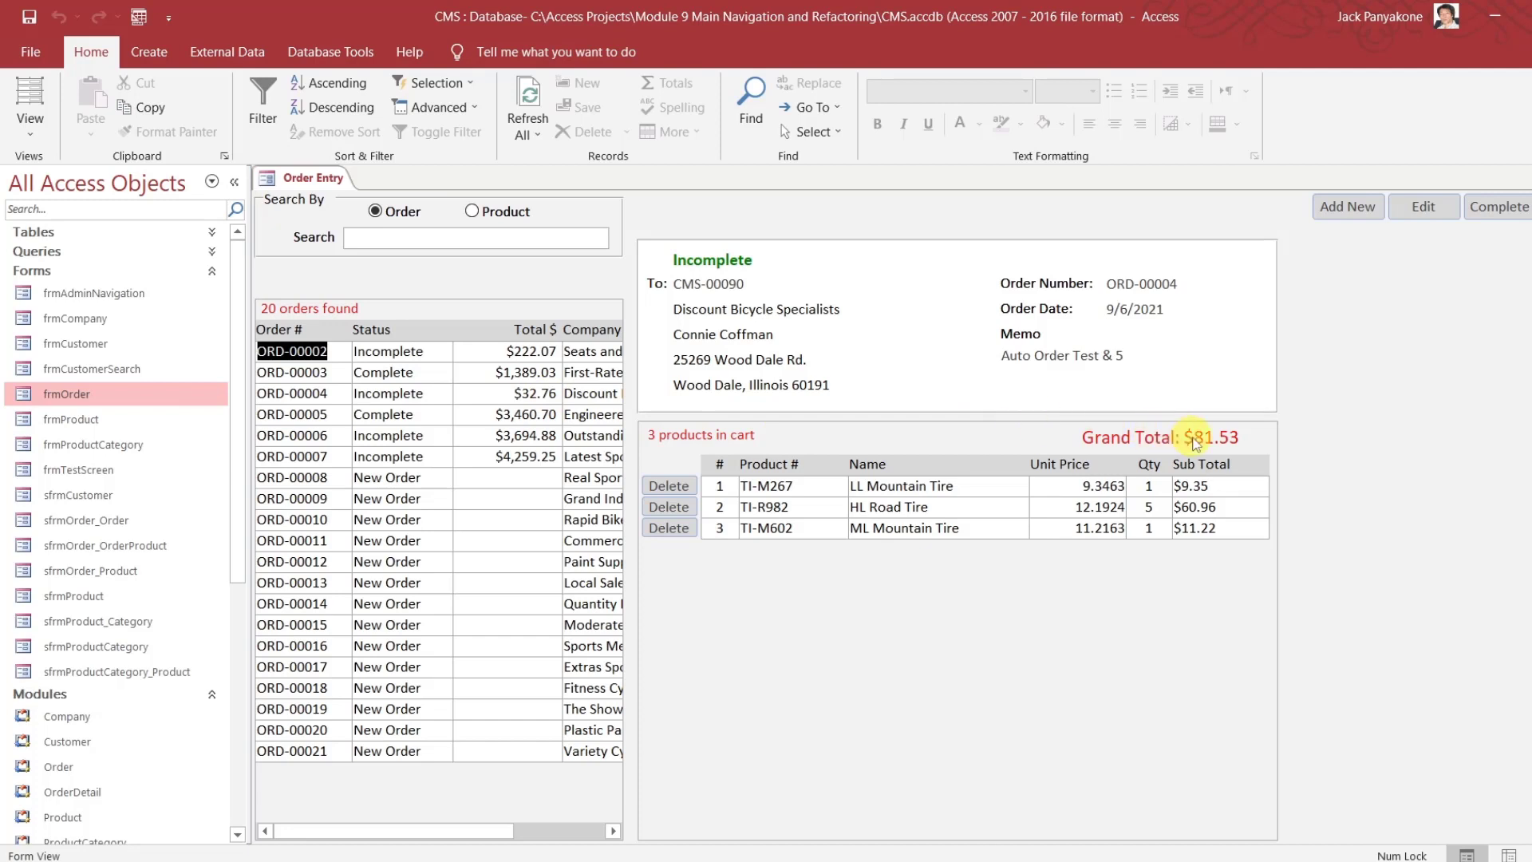
right_click(318, 180)
click(349, 220)
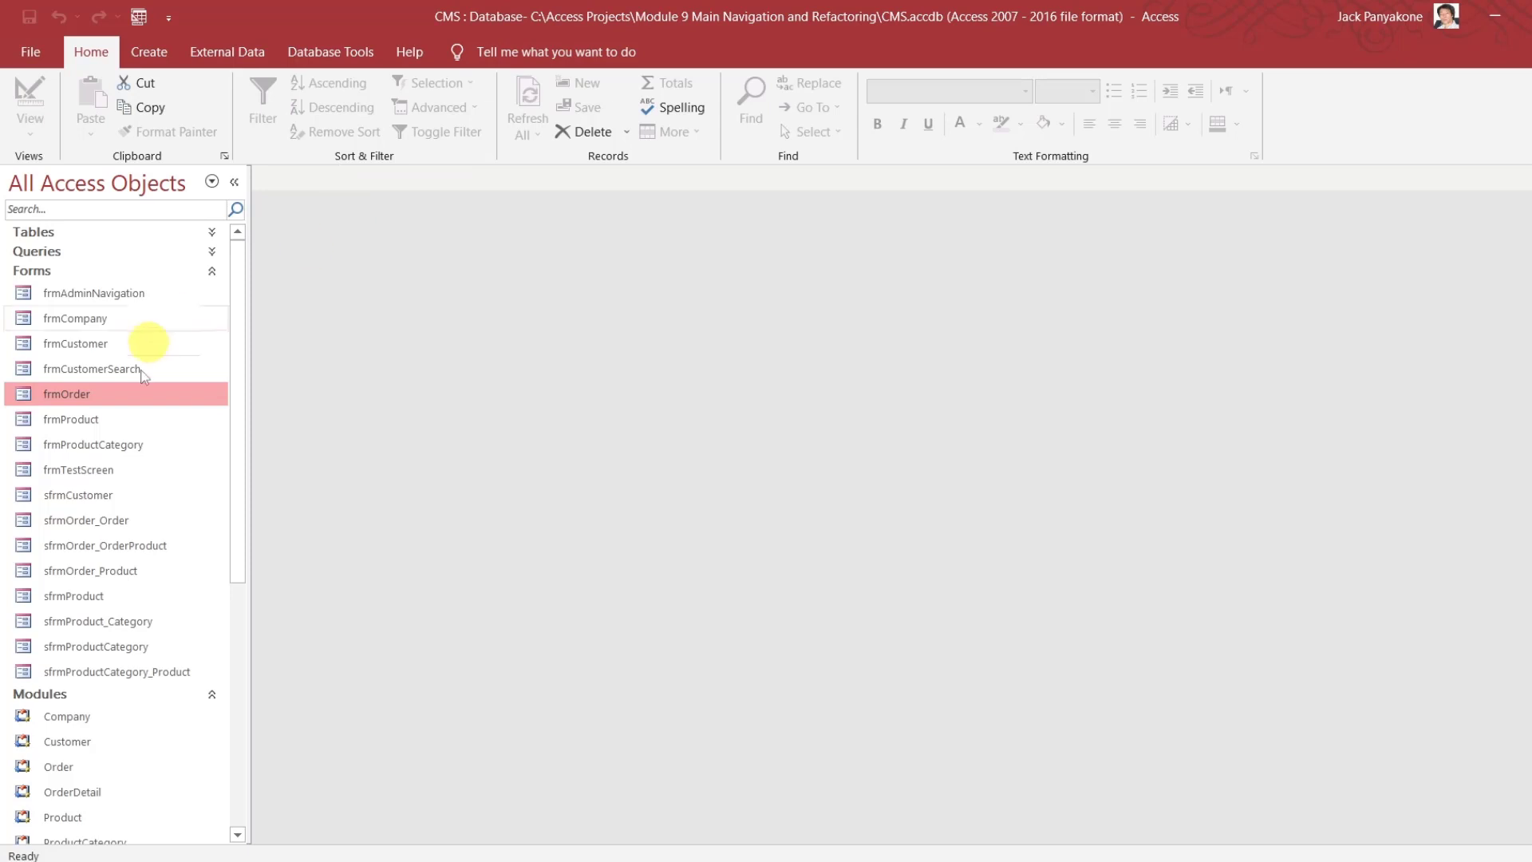
Open the sfrmOrder_Order subform in Design View and show all its properties to examine the record source
click(126, 527)
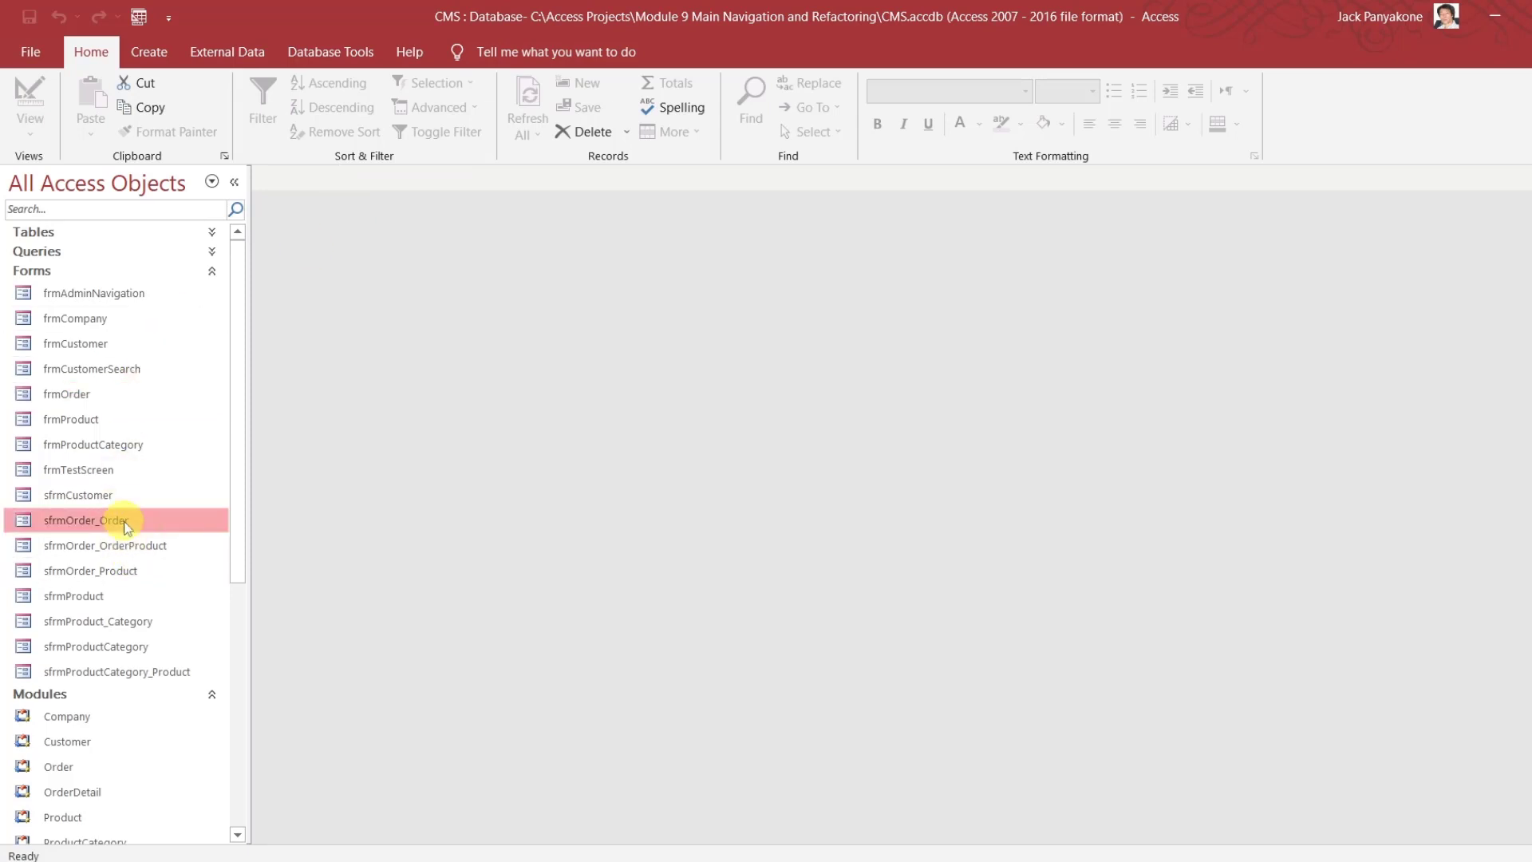
right_click(123, 520)
click(175, 585)
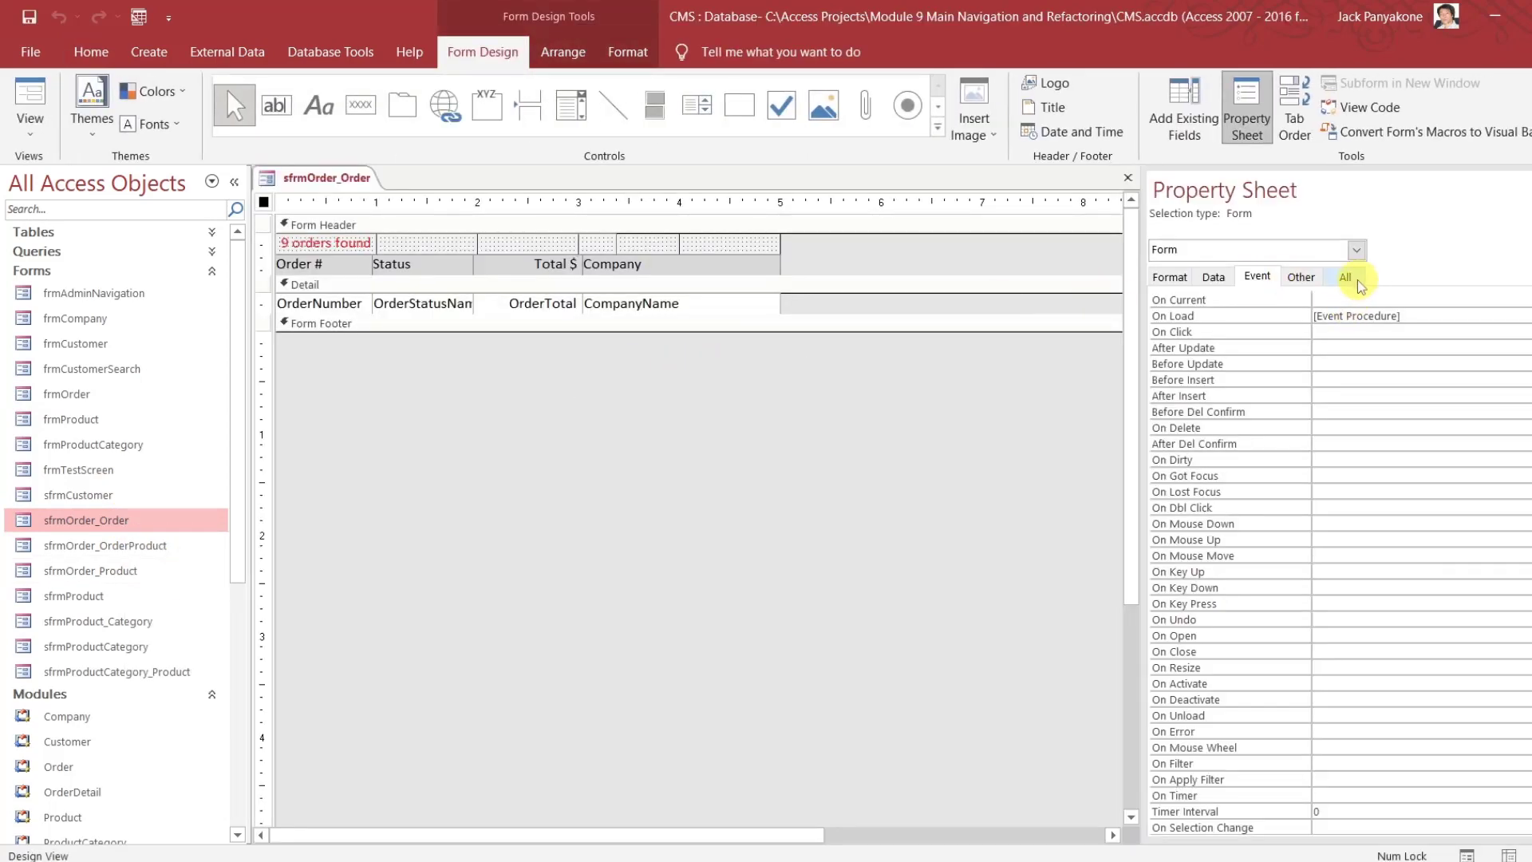
click(1358, 279)
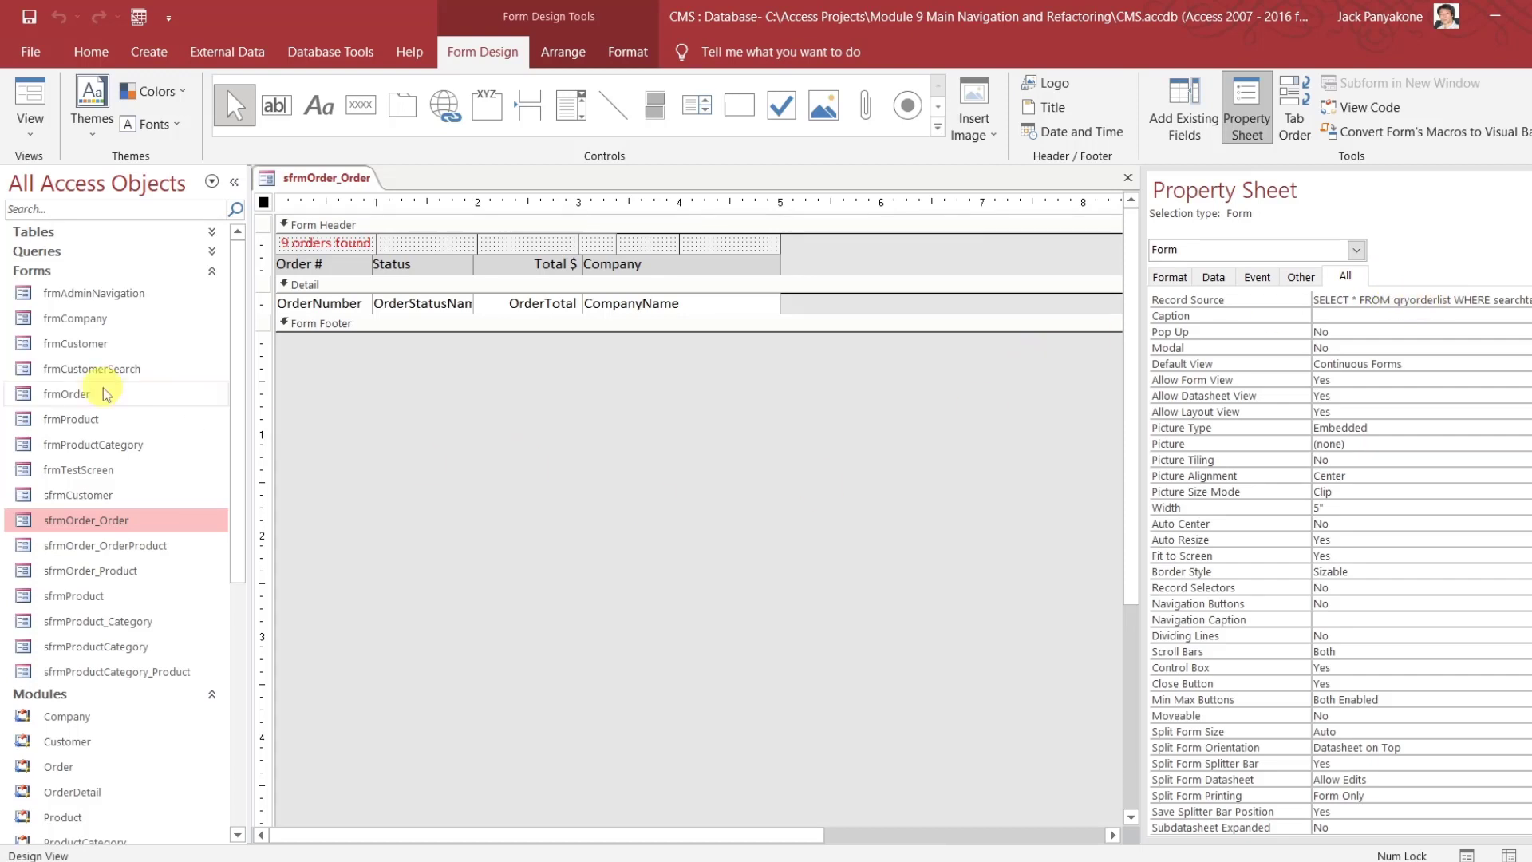
Open the qryOrderList query in Design View and examine its fields through to the SearchText column
click(104, 252)
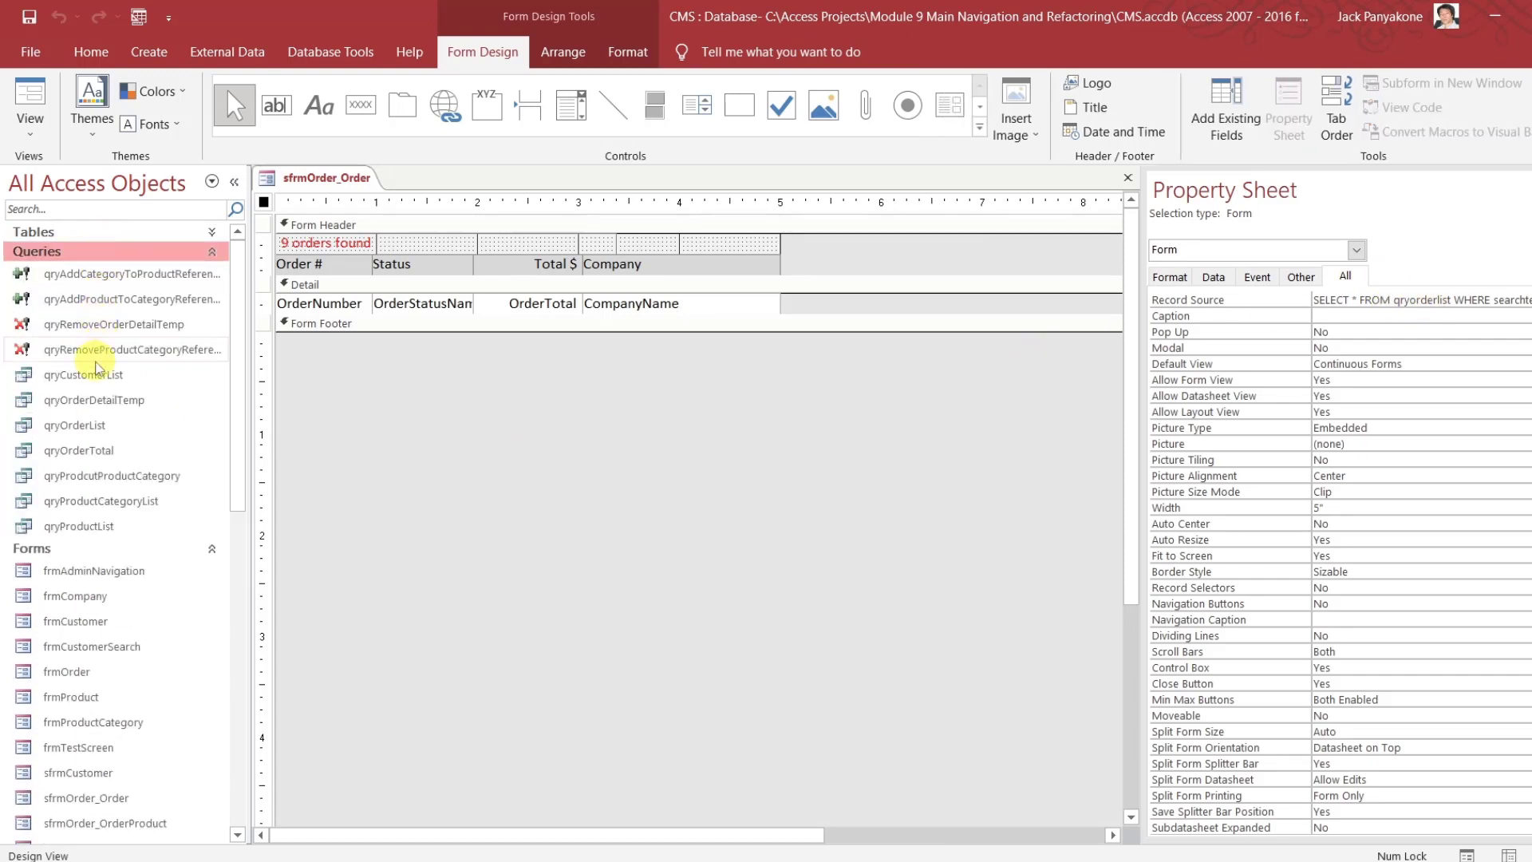
right_click(87, 428)
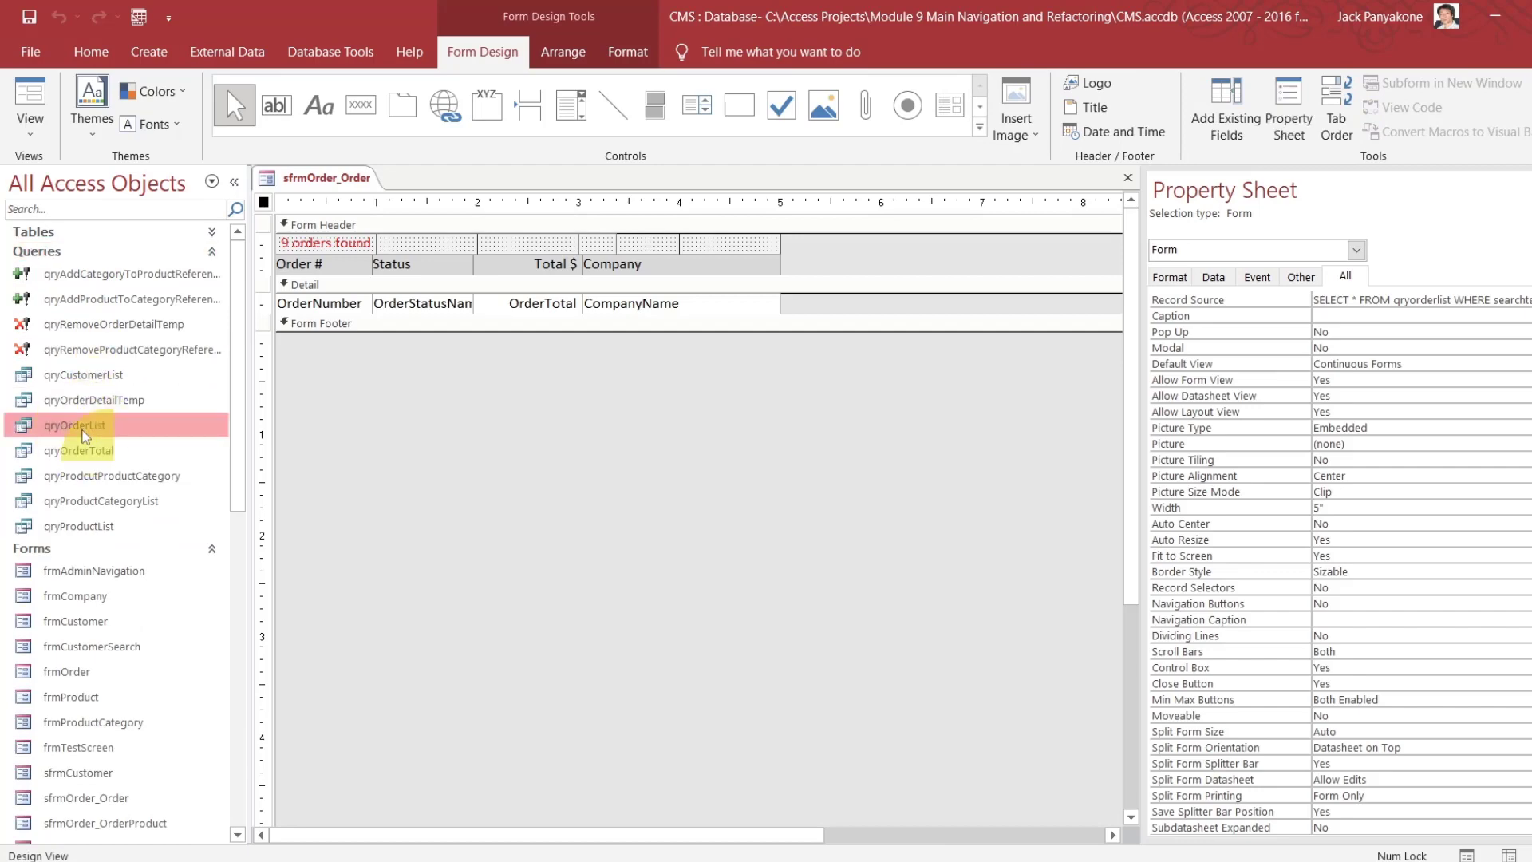
click(139, 470)
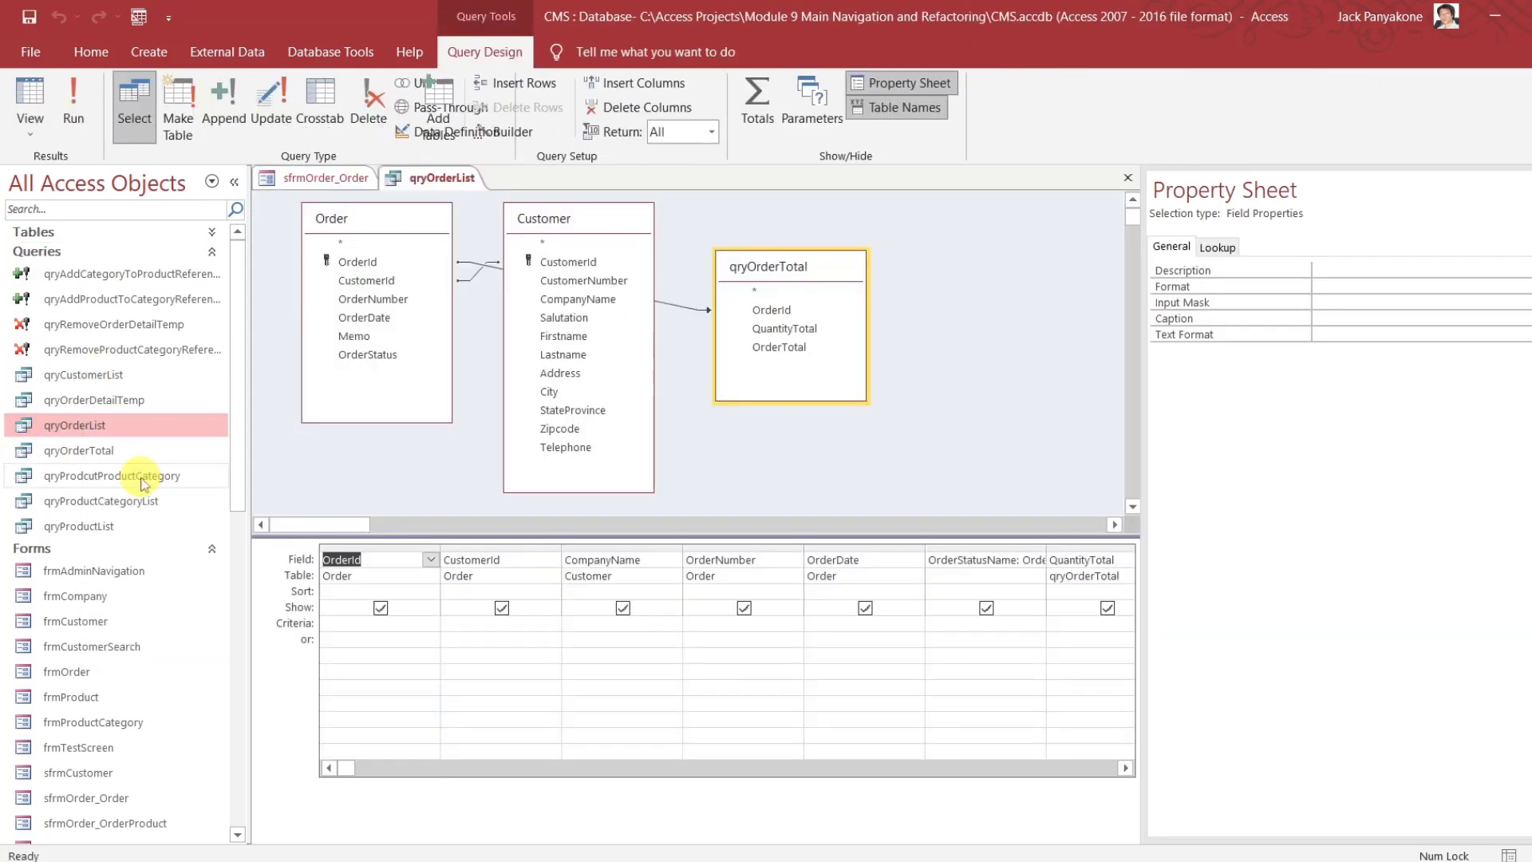
click(1124, 769)
click(1125, 769)
click(1125, 768)
click(1124, 768)
click(1124, 768)
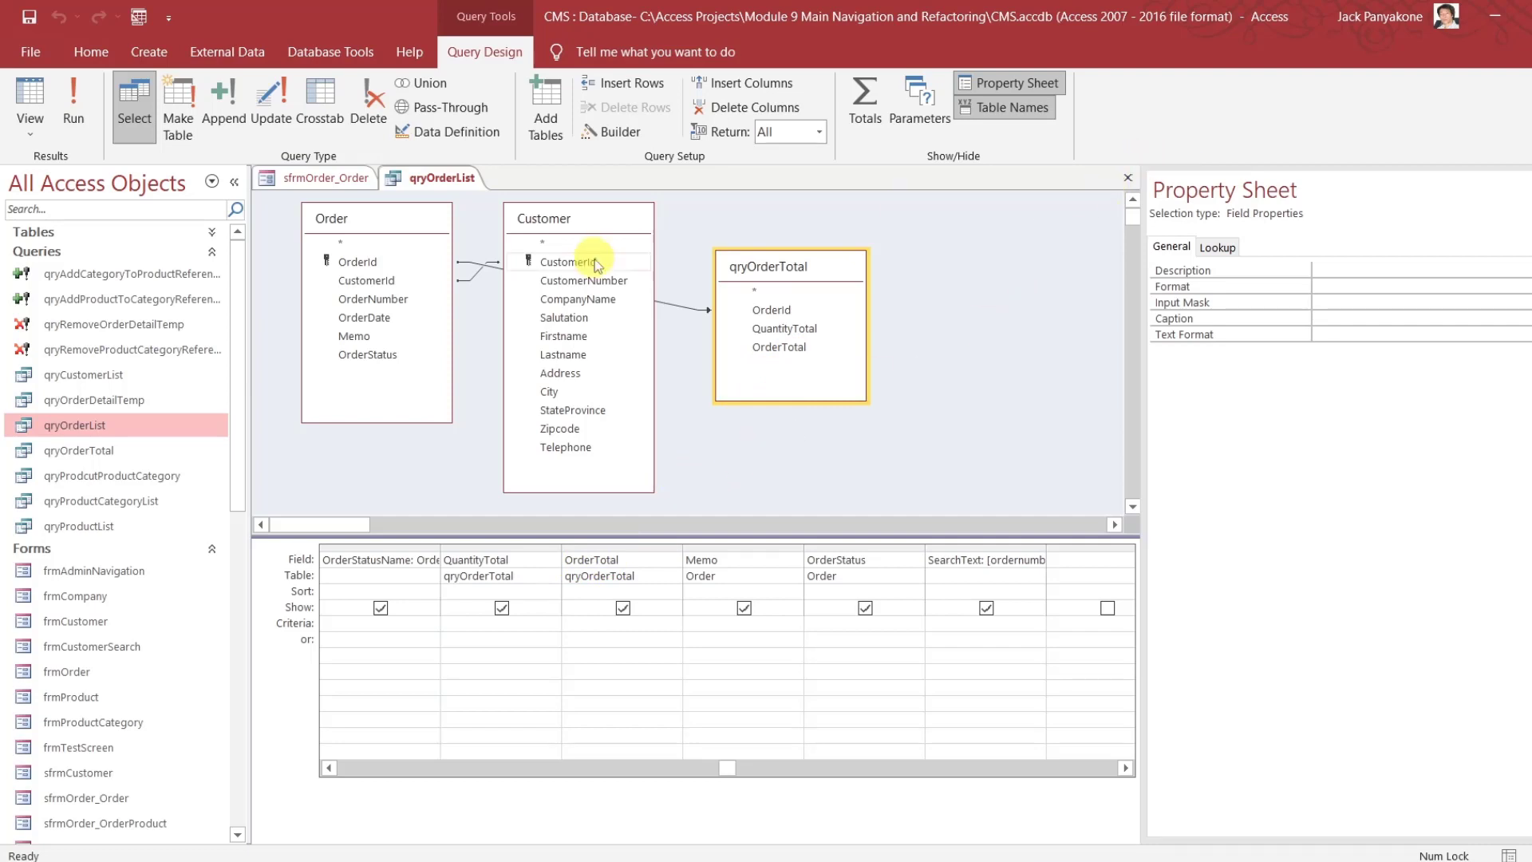
Open the qryOrderTotal query in Design View
right_click(93, 452)
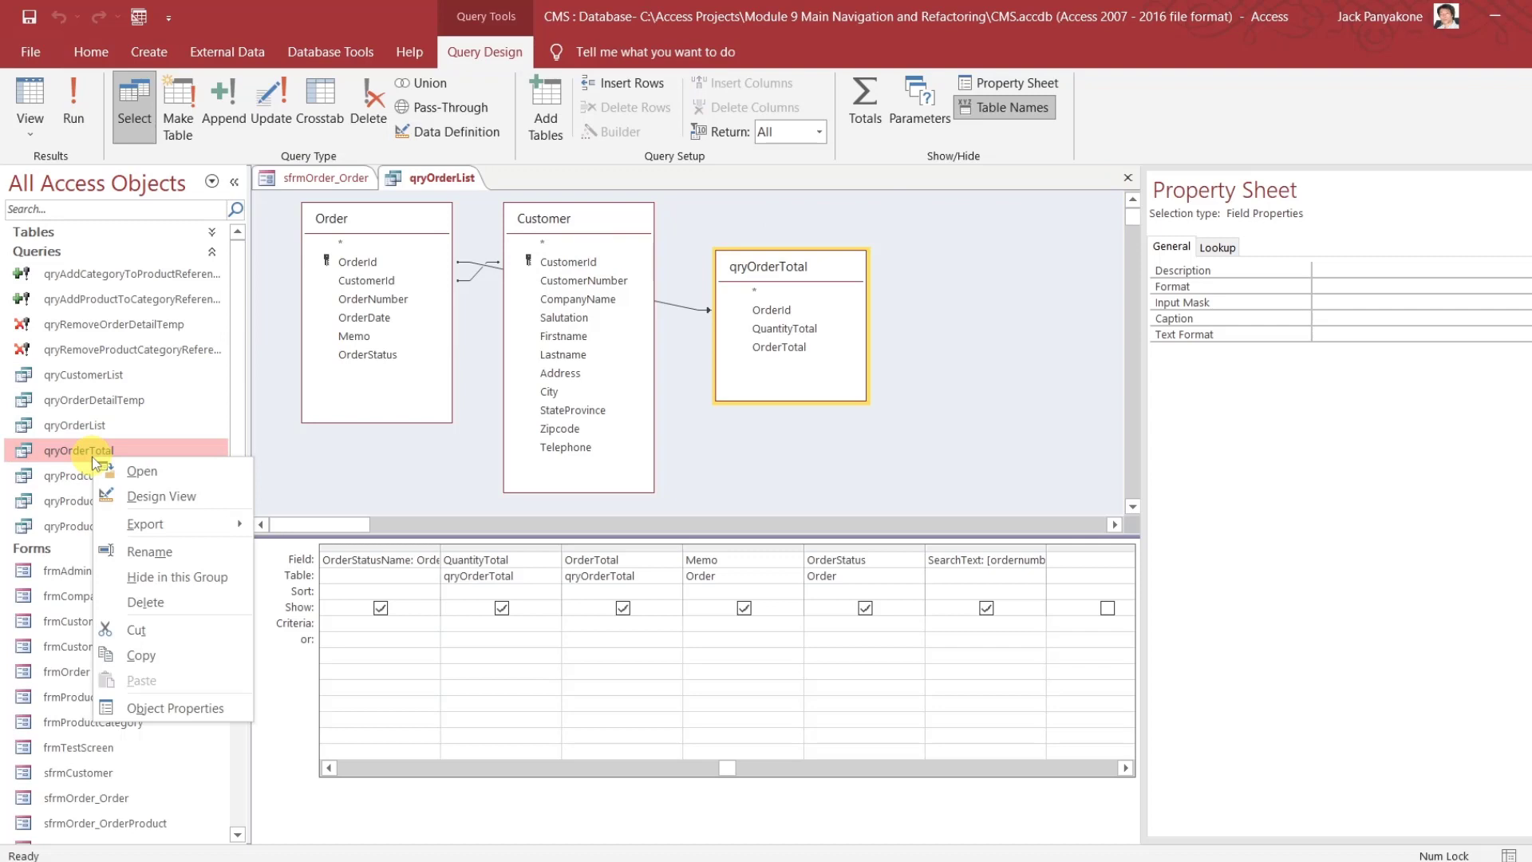
click(152, 496)
click(531, 422)
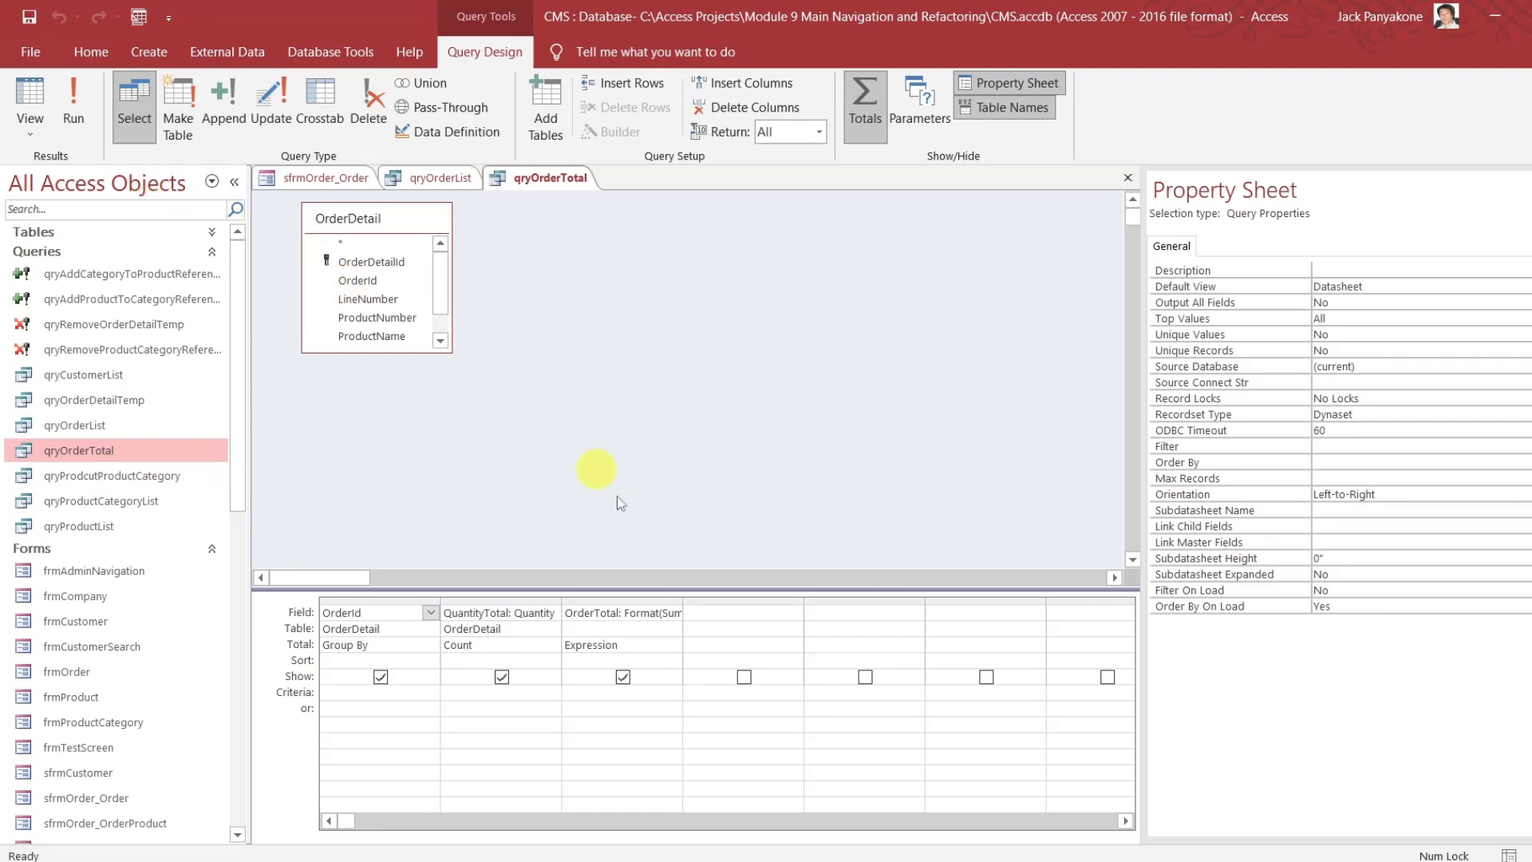
Change the OrderTotal expression in qryOrderTotal to Format(Sum([Quantity]*[UnitPrice]),"$#,##0.00")
right_click(644, 611)
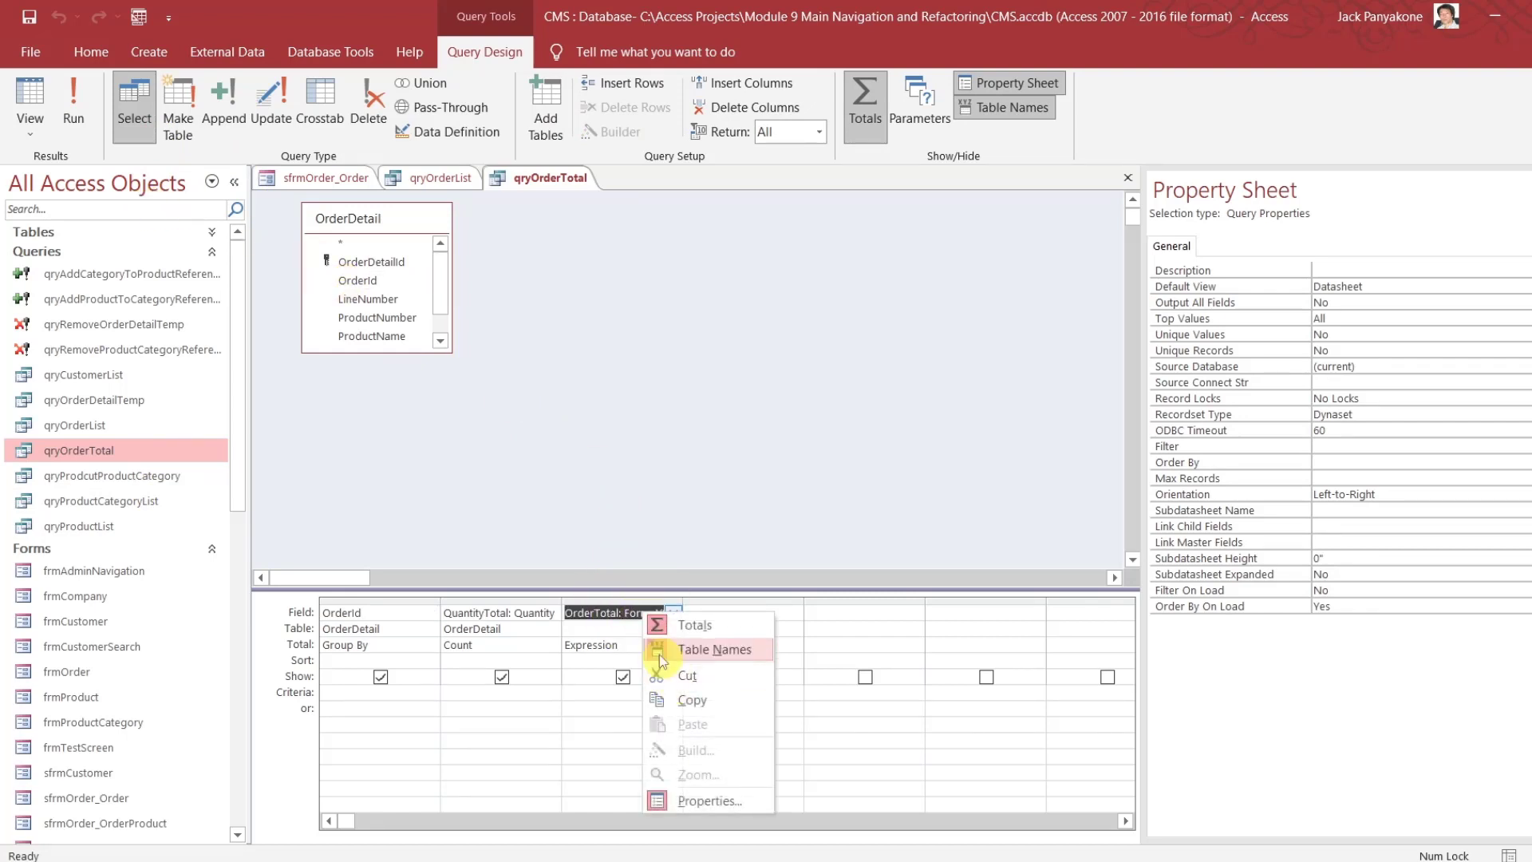
click(608, 630)
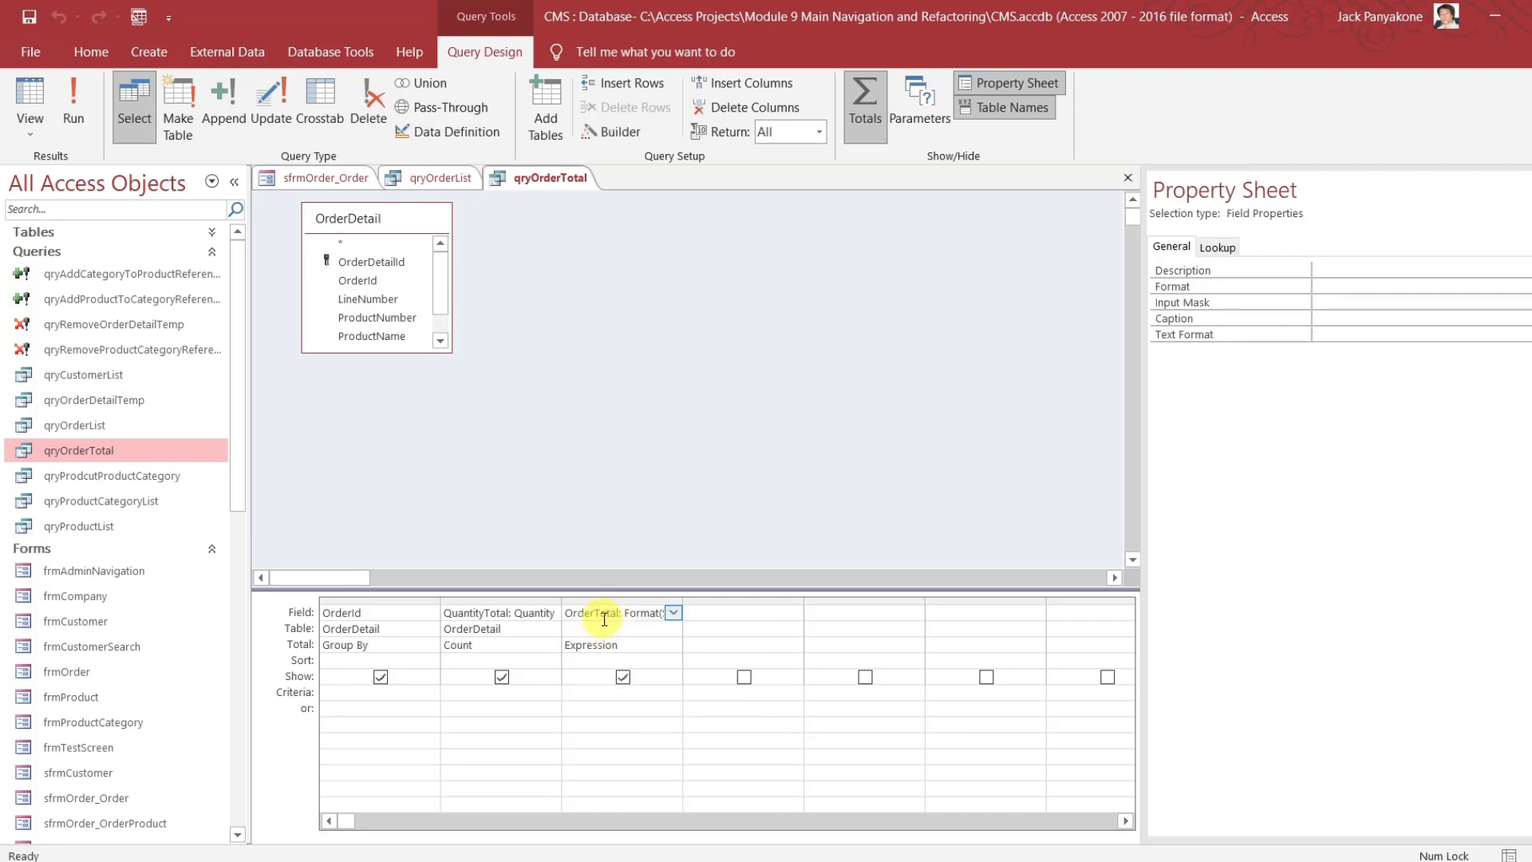
right_click(605, 623)
click(639, 782)
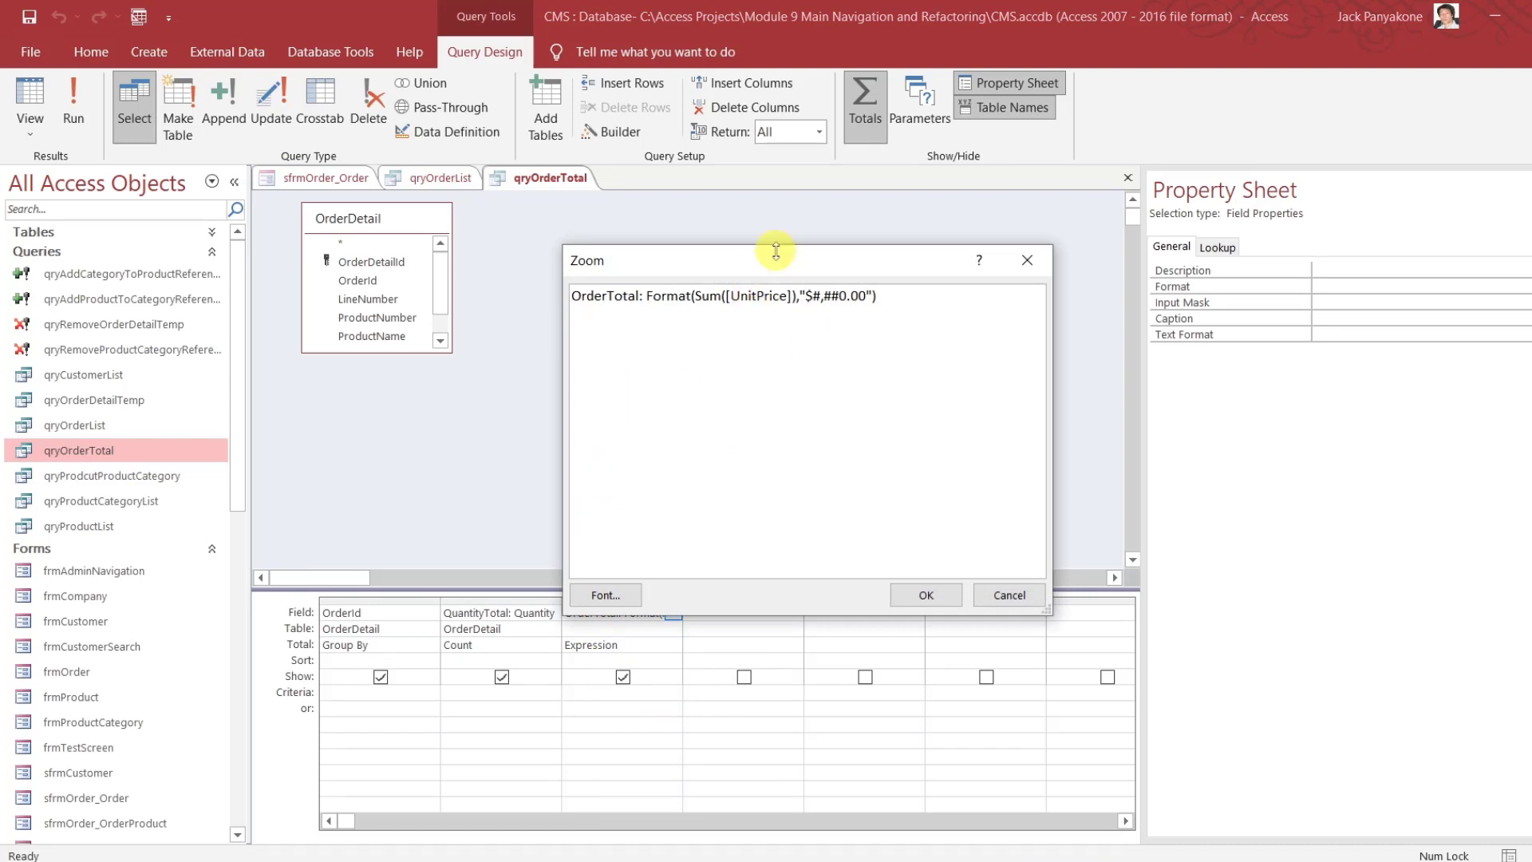
drag(774, 260, 834, 229)
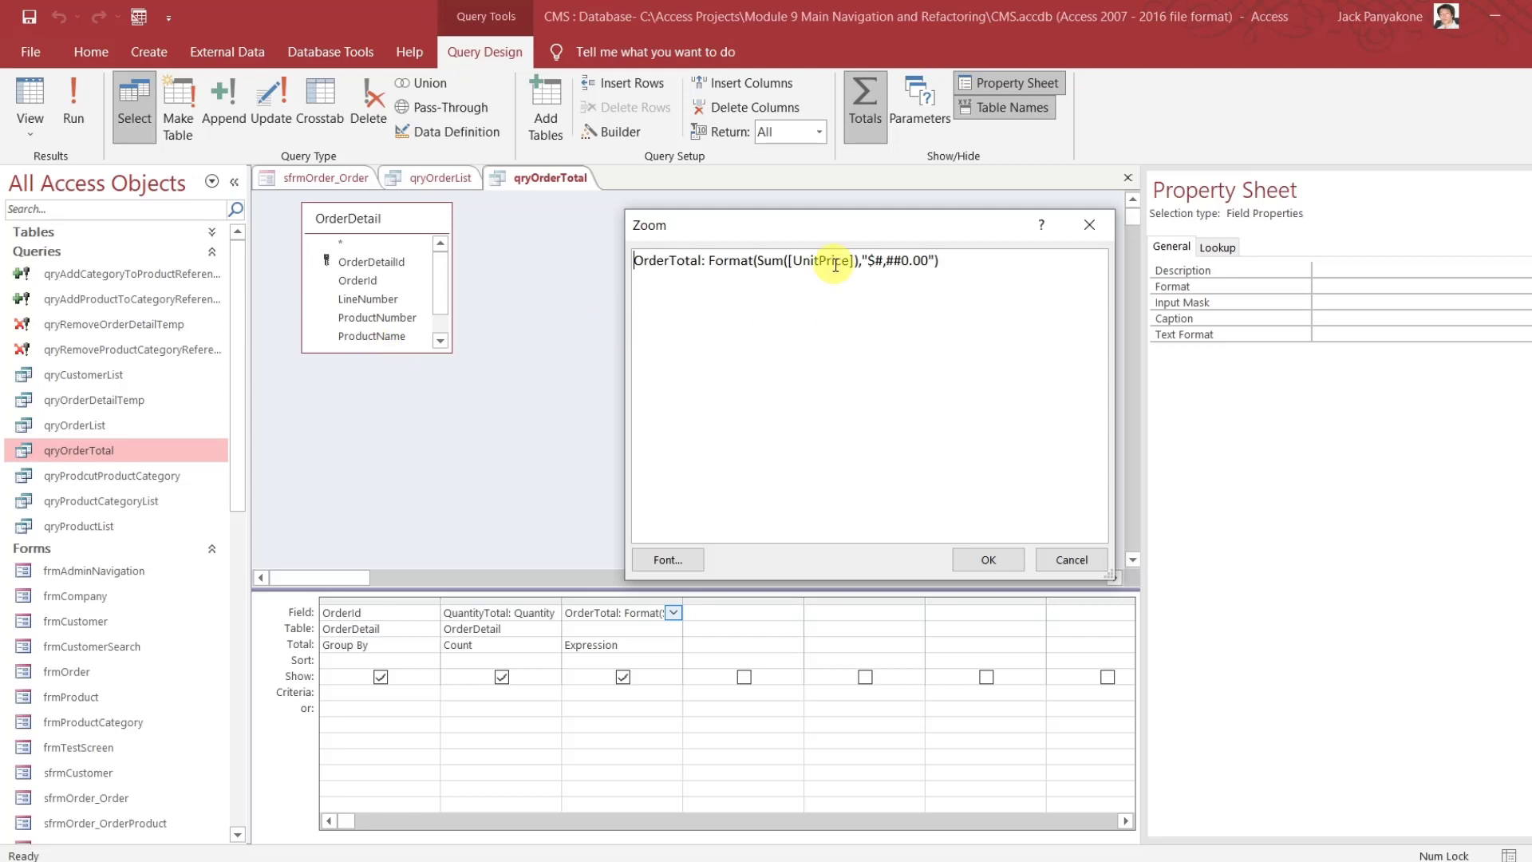
click(789, 261)
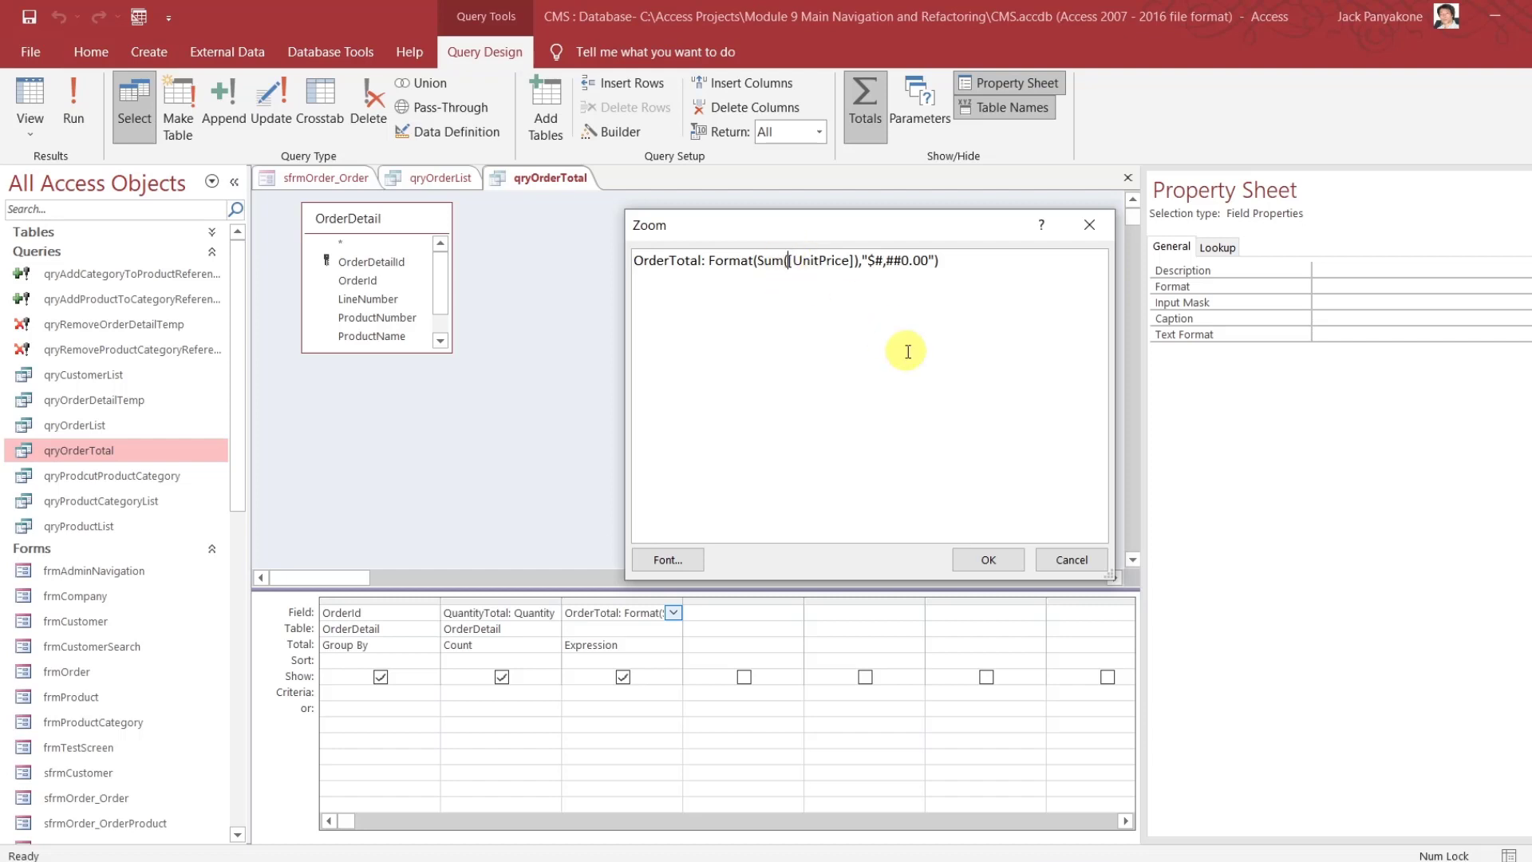
text([])
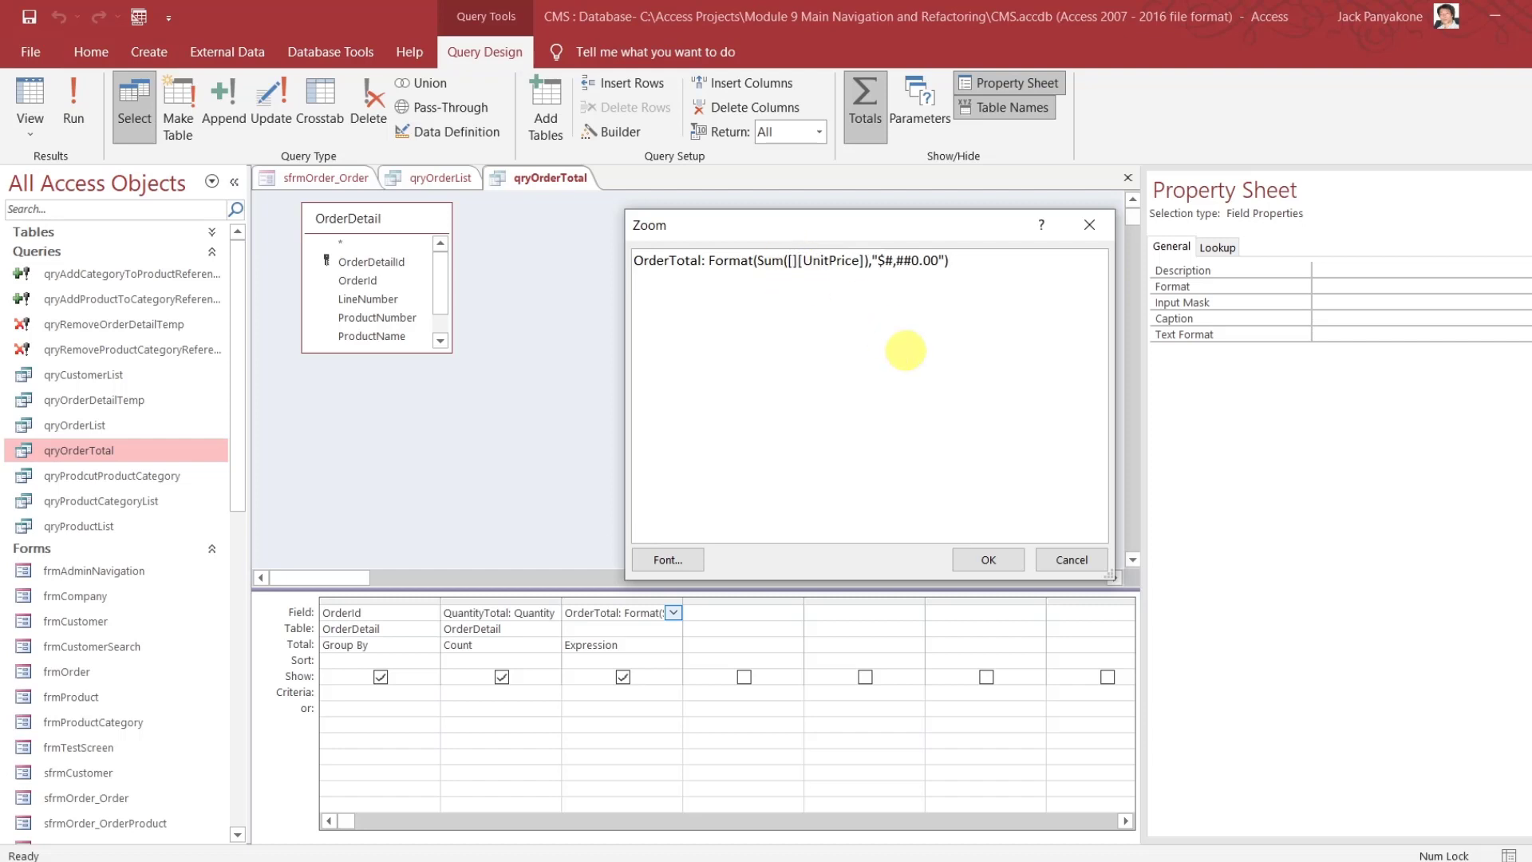
text(Qu)
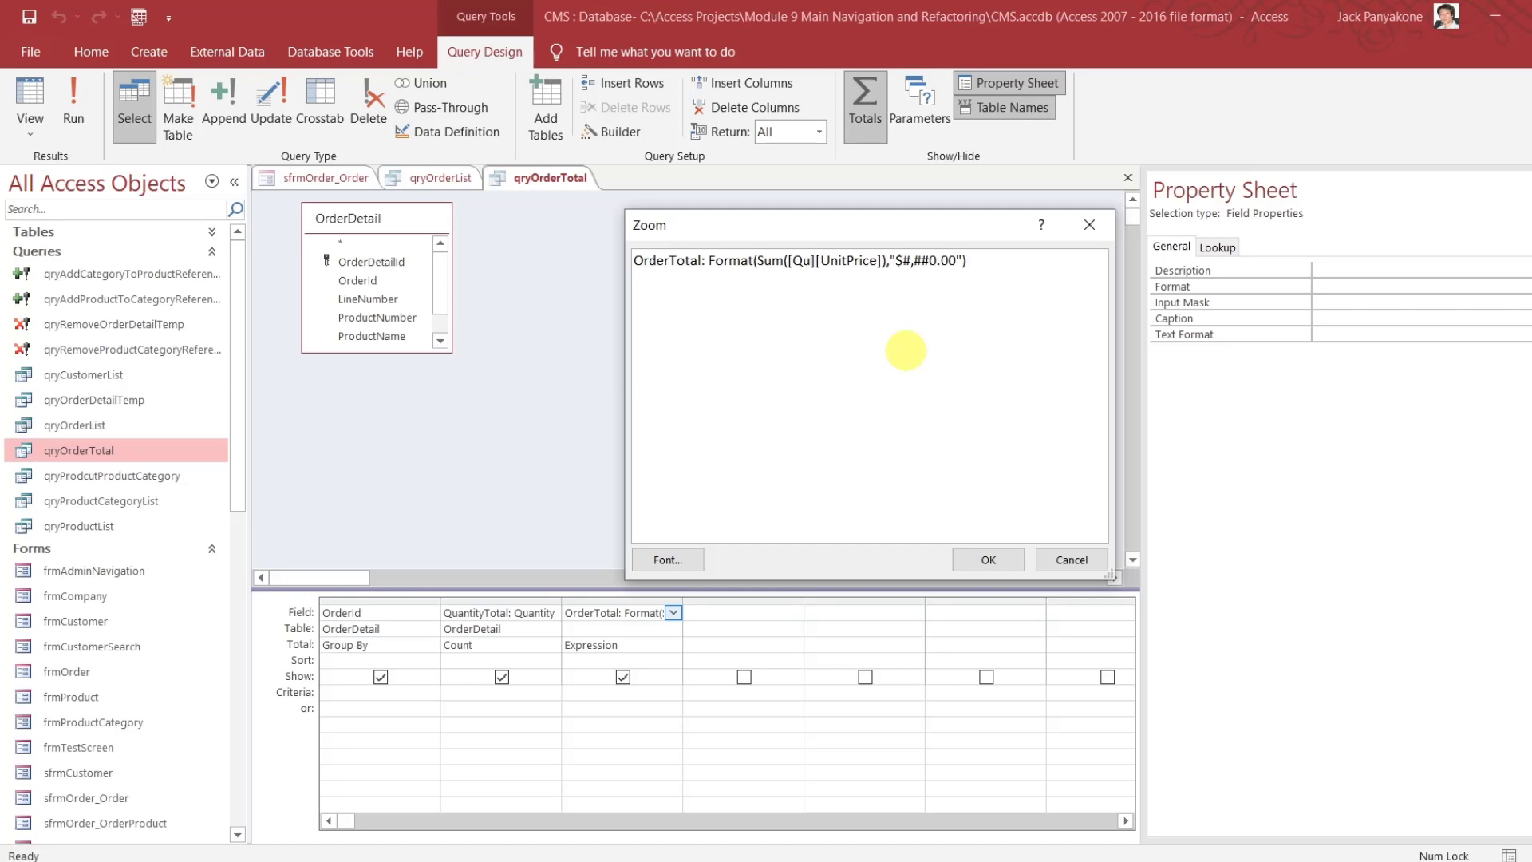
text(antity)
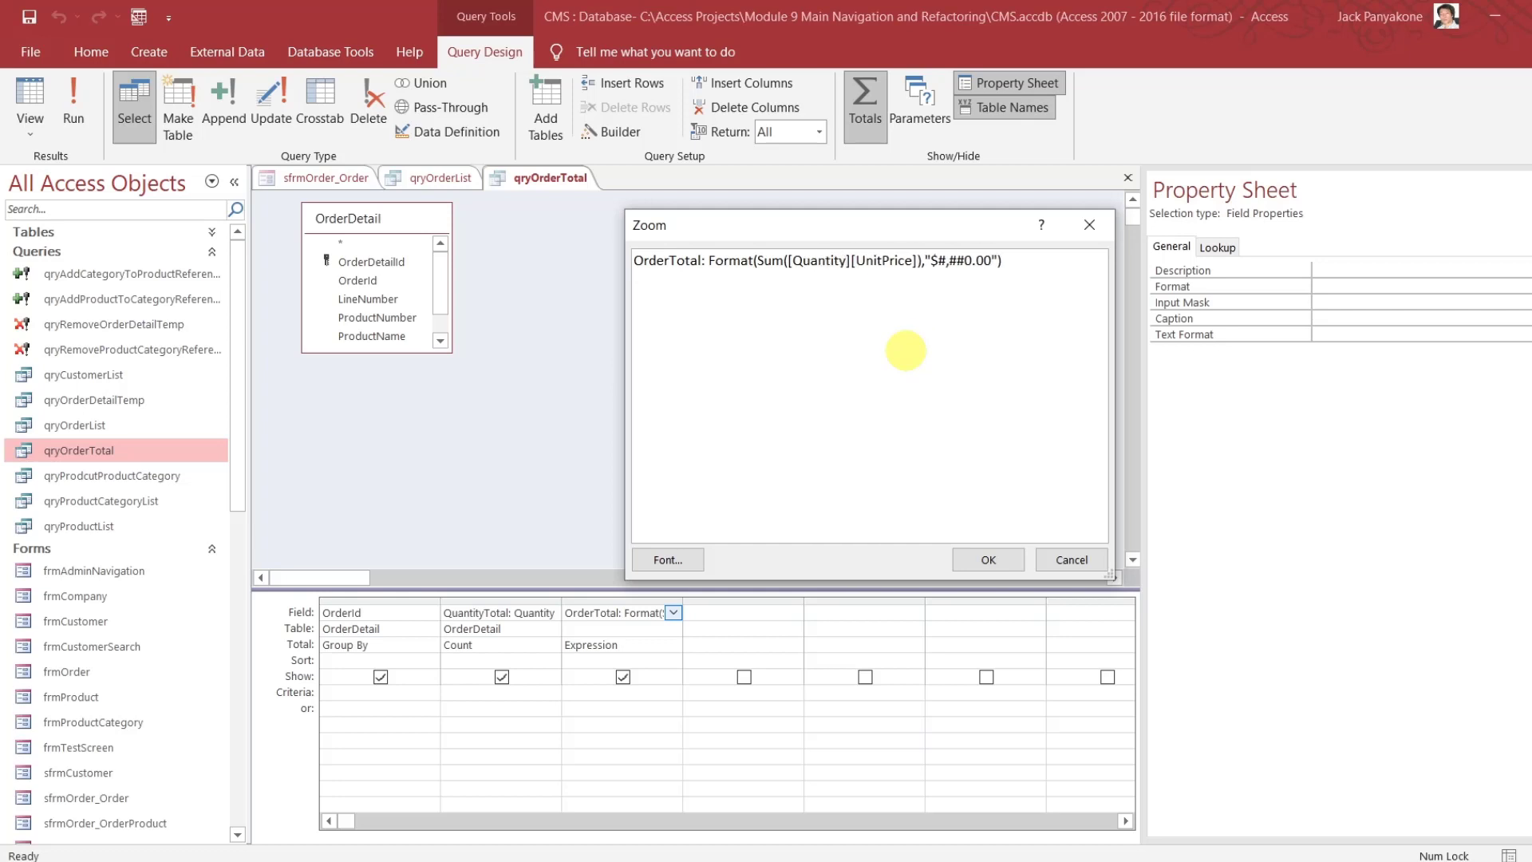
text(*)
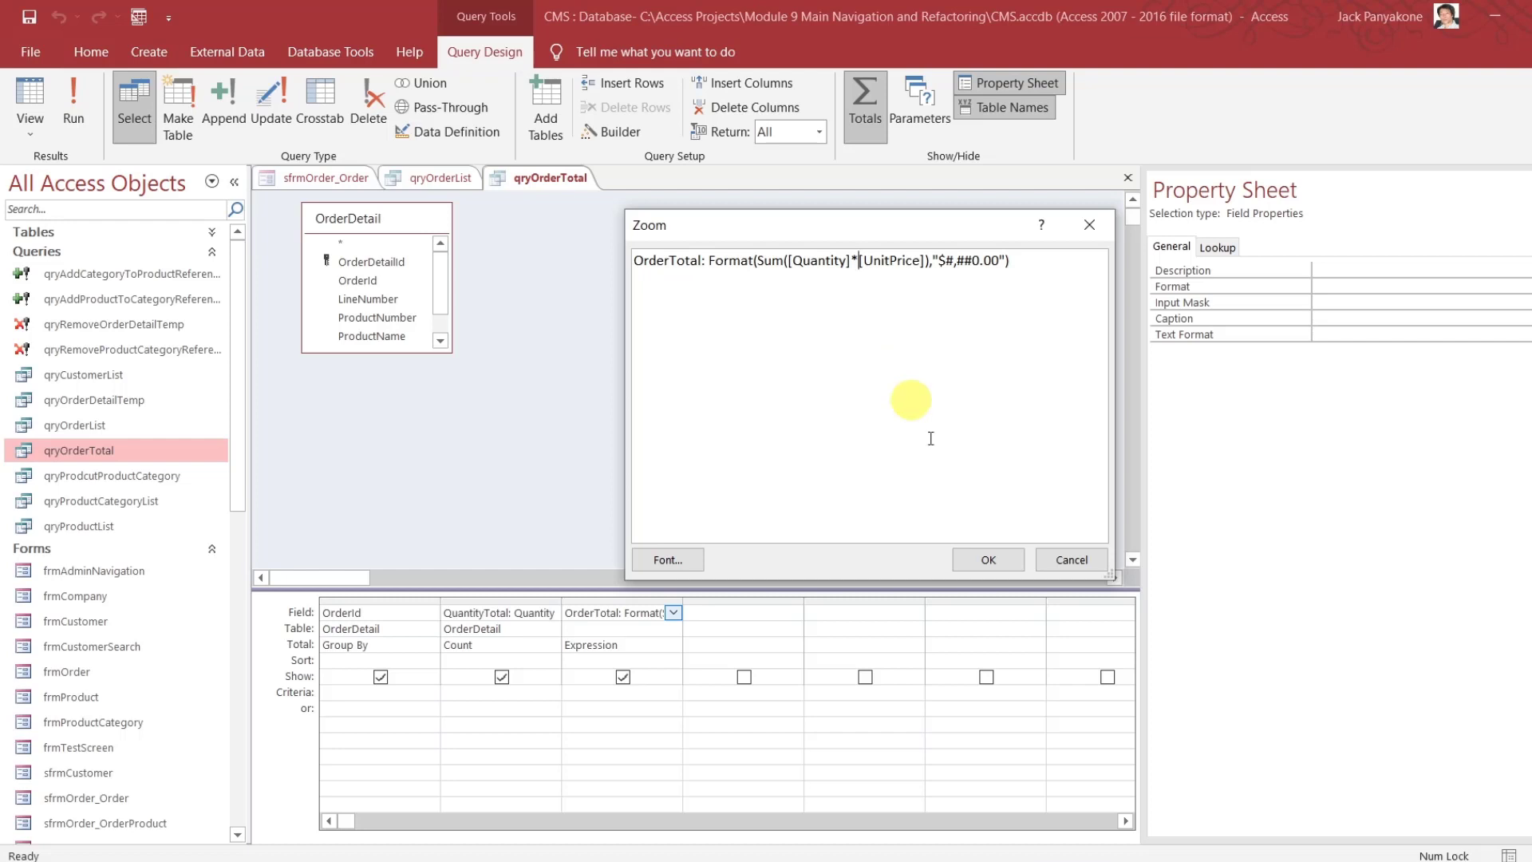
click(984, 561)
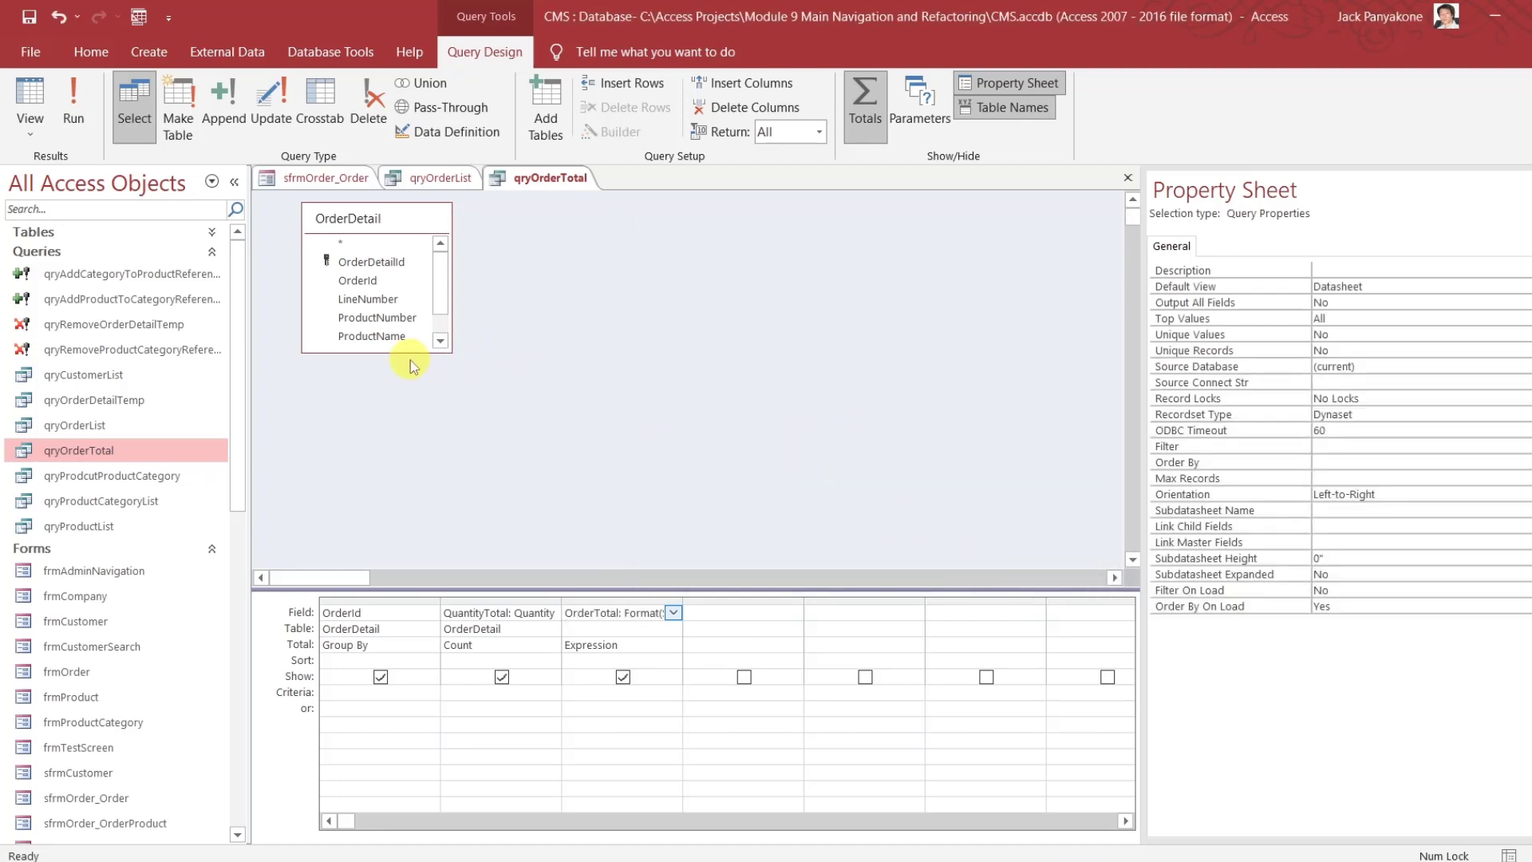
Enlarge the OrderDetail field list to show all its fields and check the Quantity and UnitPrice fields
drag(408, 352, 407, 395)
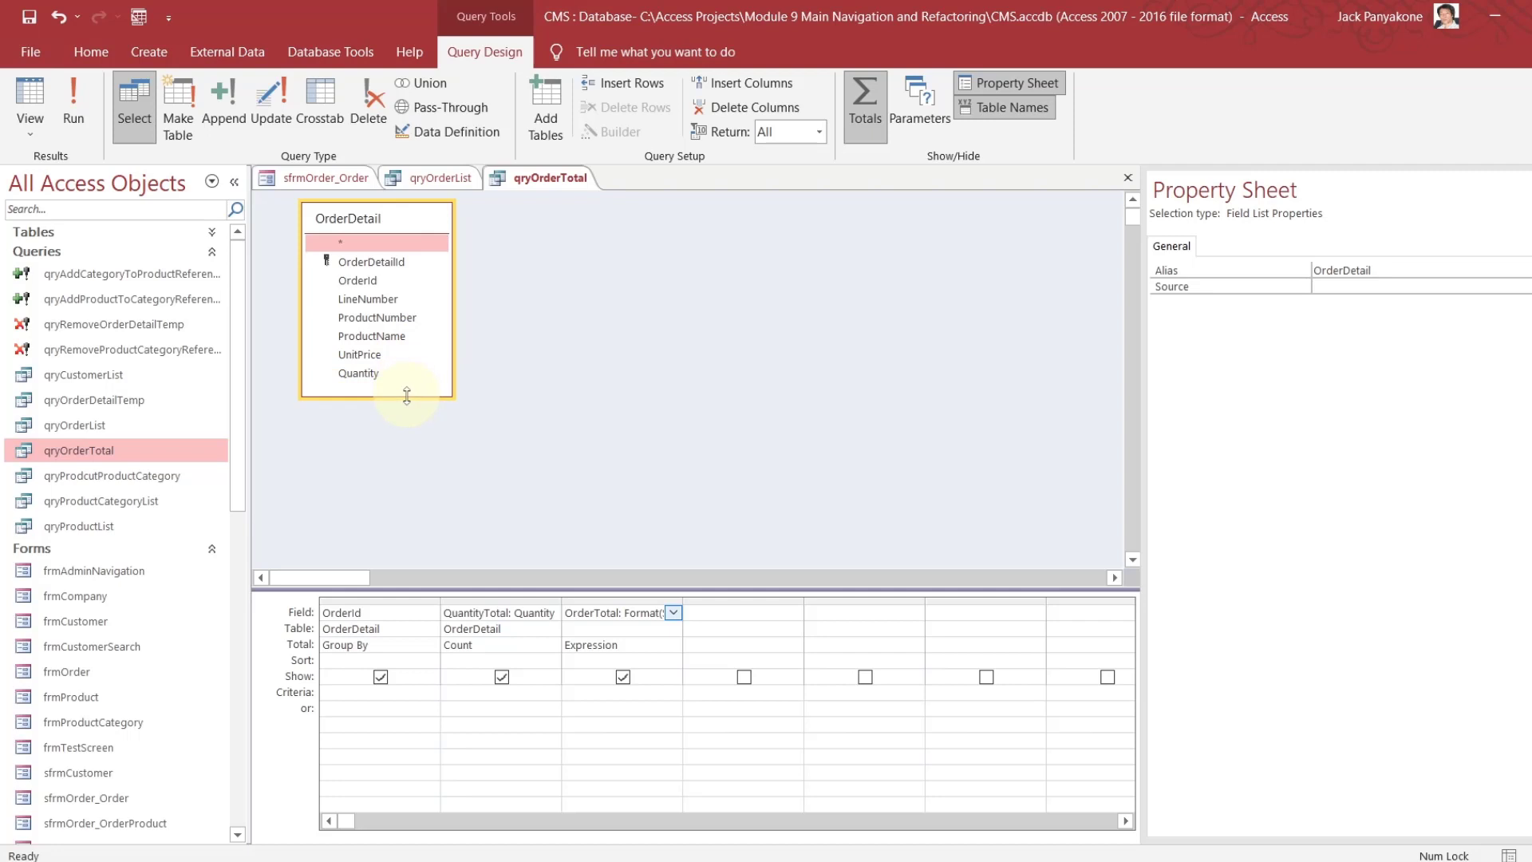
click(365, 370)
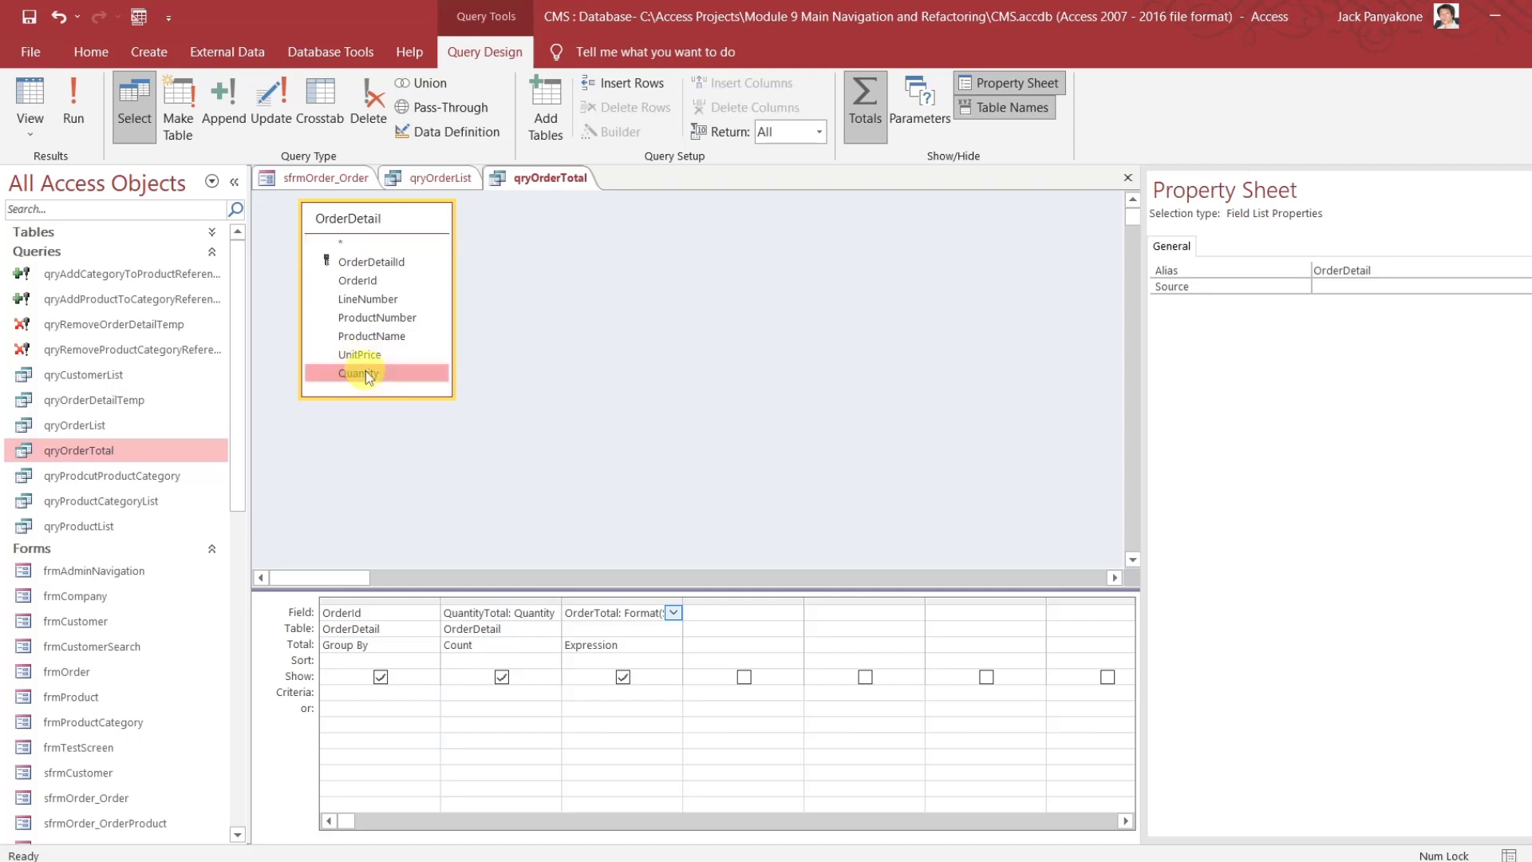
click(365, 355)
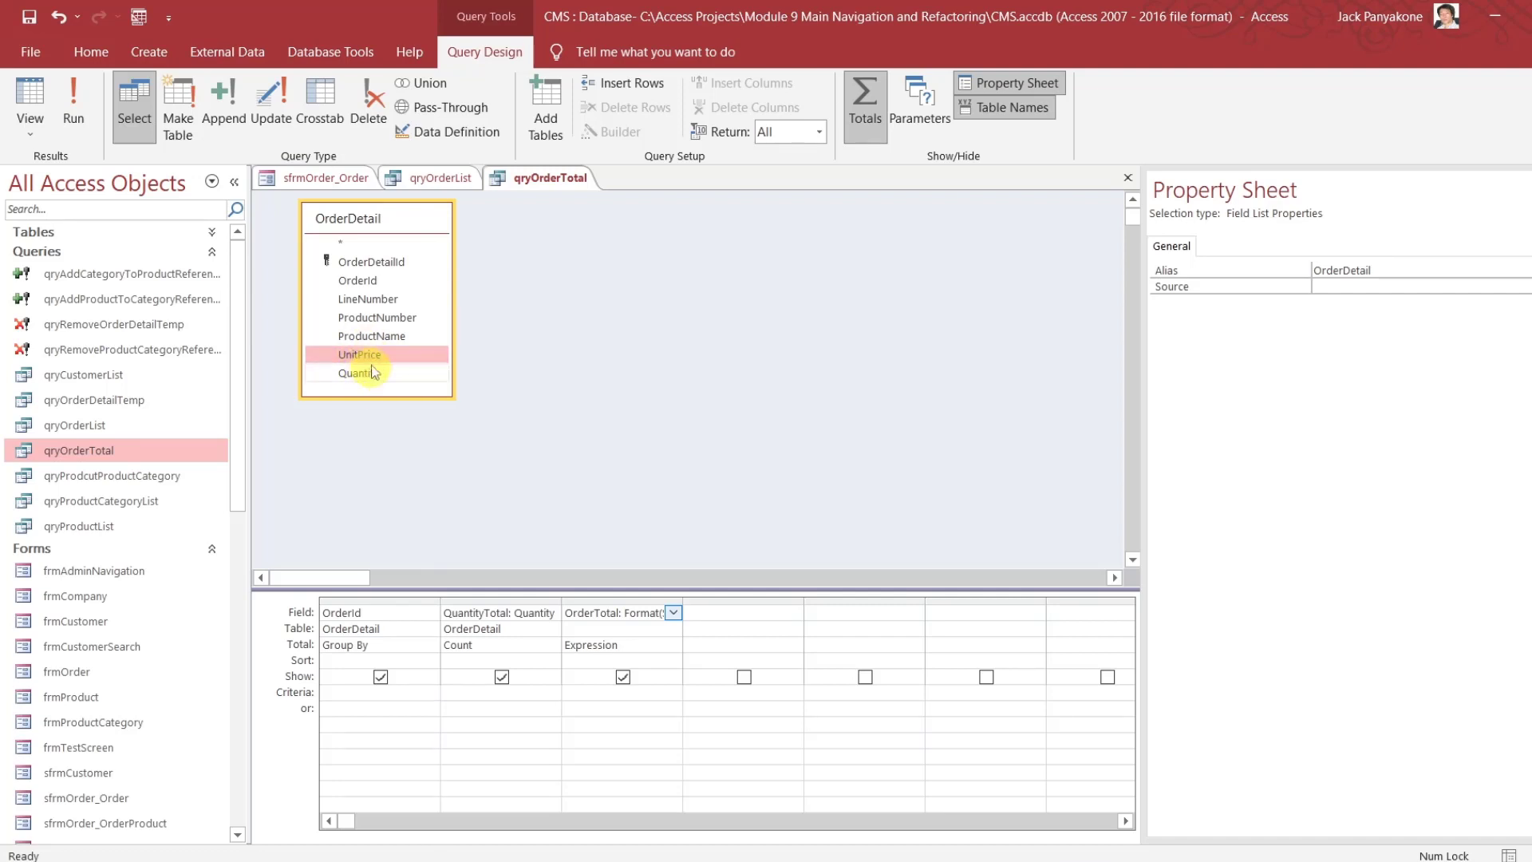
Save and close qryOrderTotal, close qryOrderList and sfrmOrder_Order, and collapse the list of queries
click(1128, 177)
click(1128, 178)
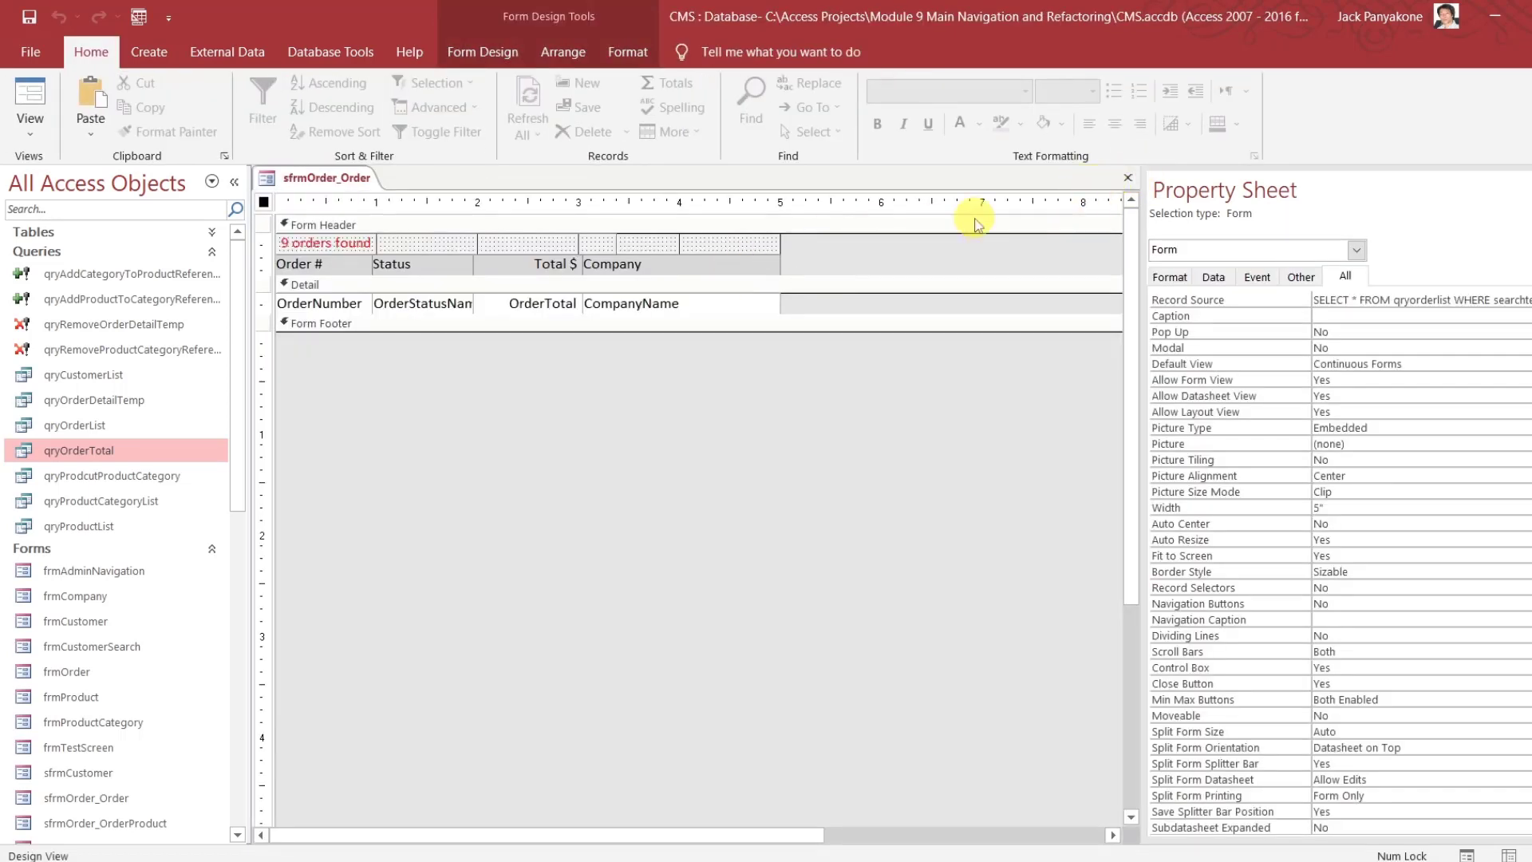
click(1127, 178)
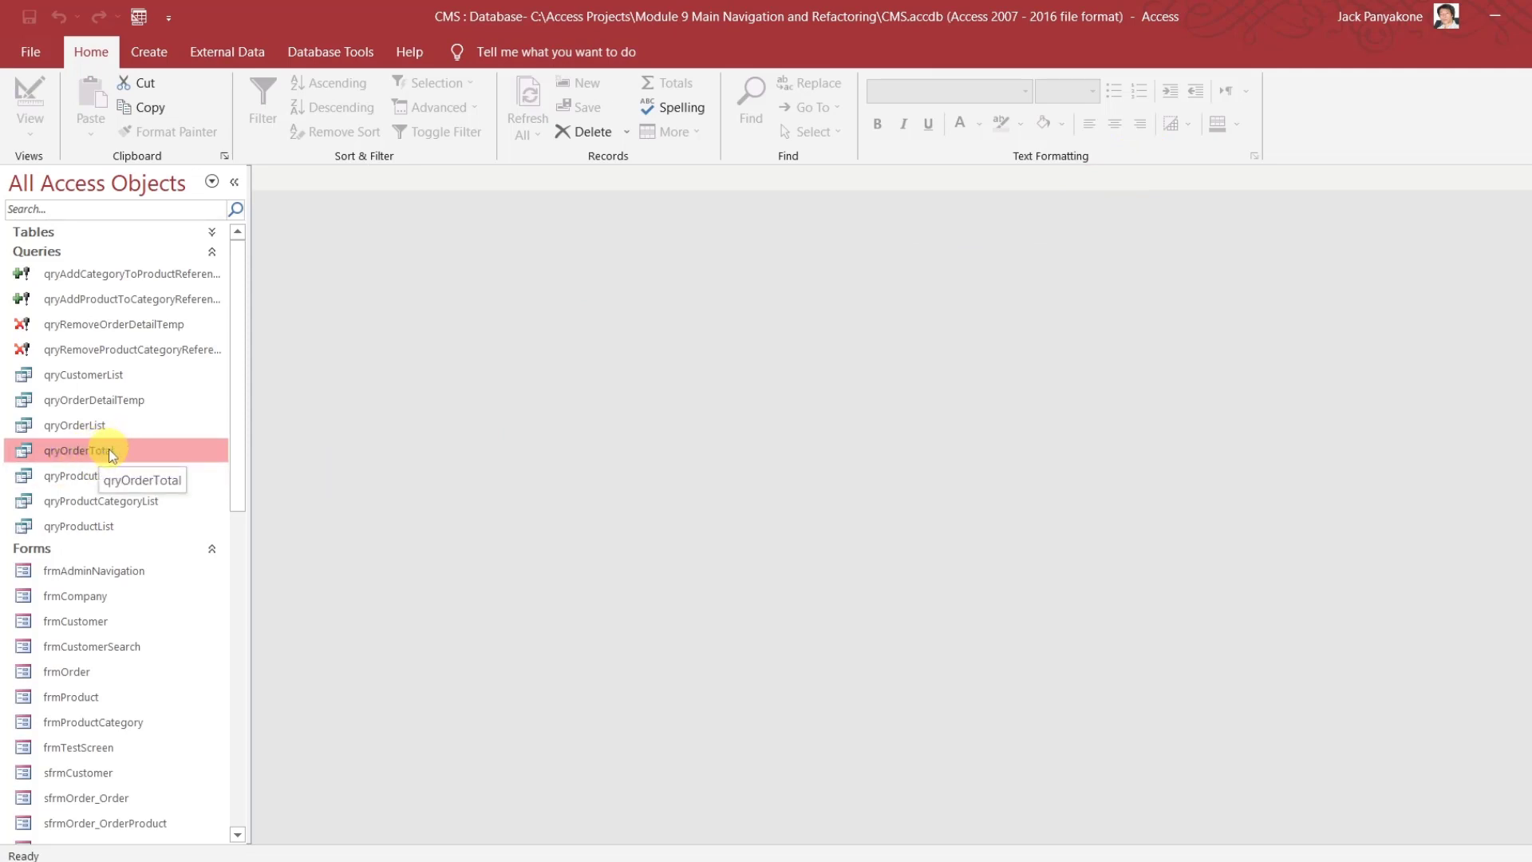
click(211, 251)
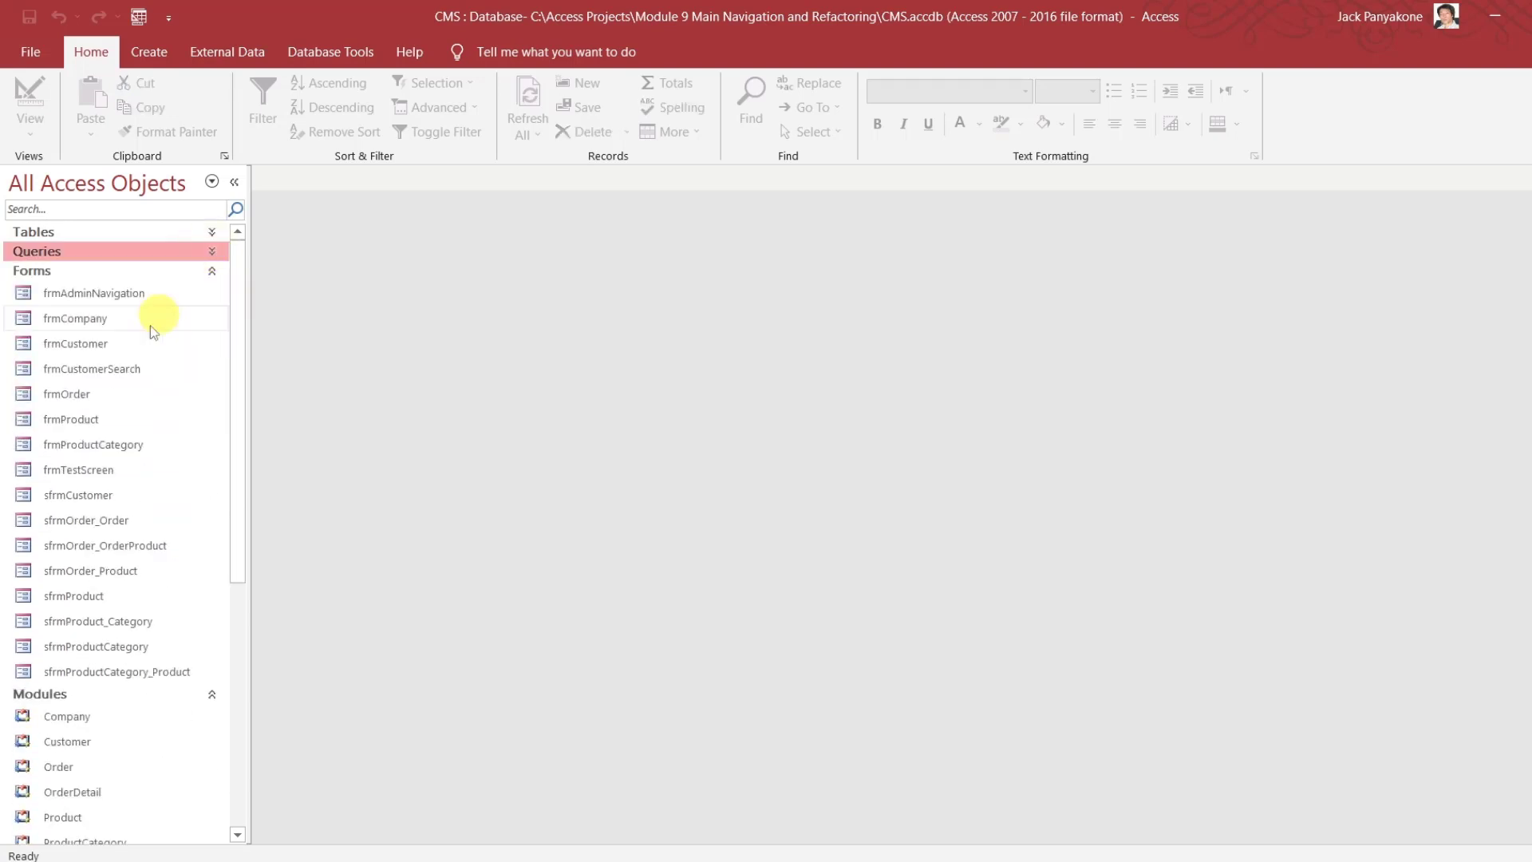
Open the frmOrder form, load order ORD-00004 to compare its listed total with the grand total, and close the form
double_click(100, 397)
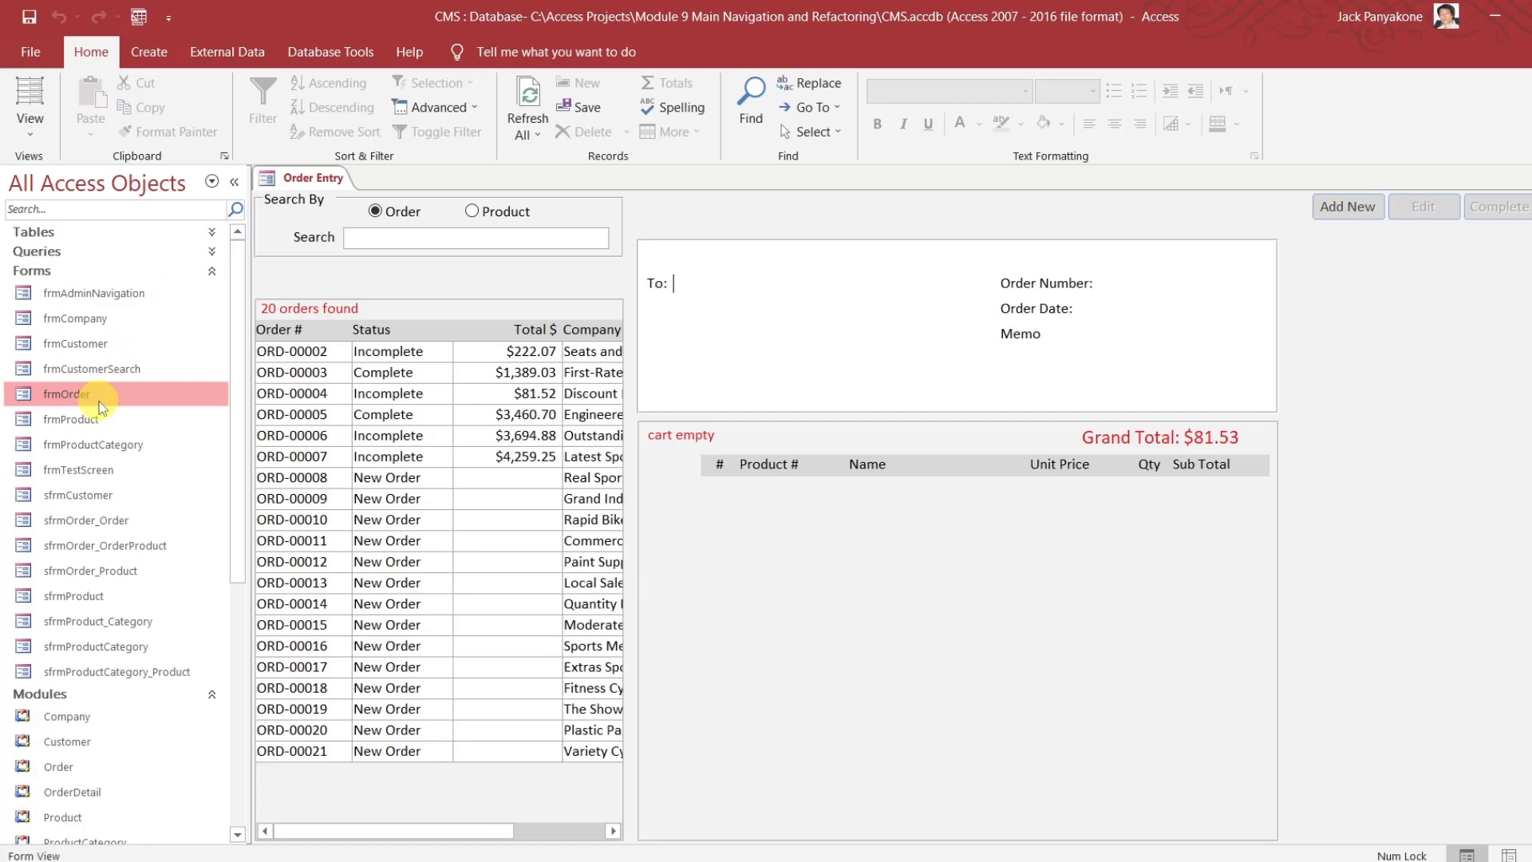
click(517, 391)
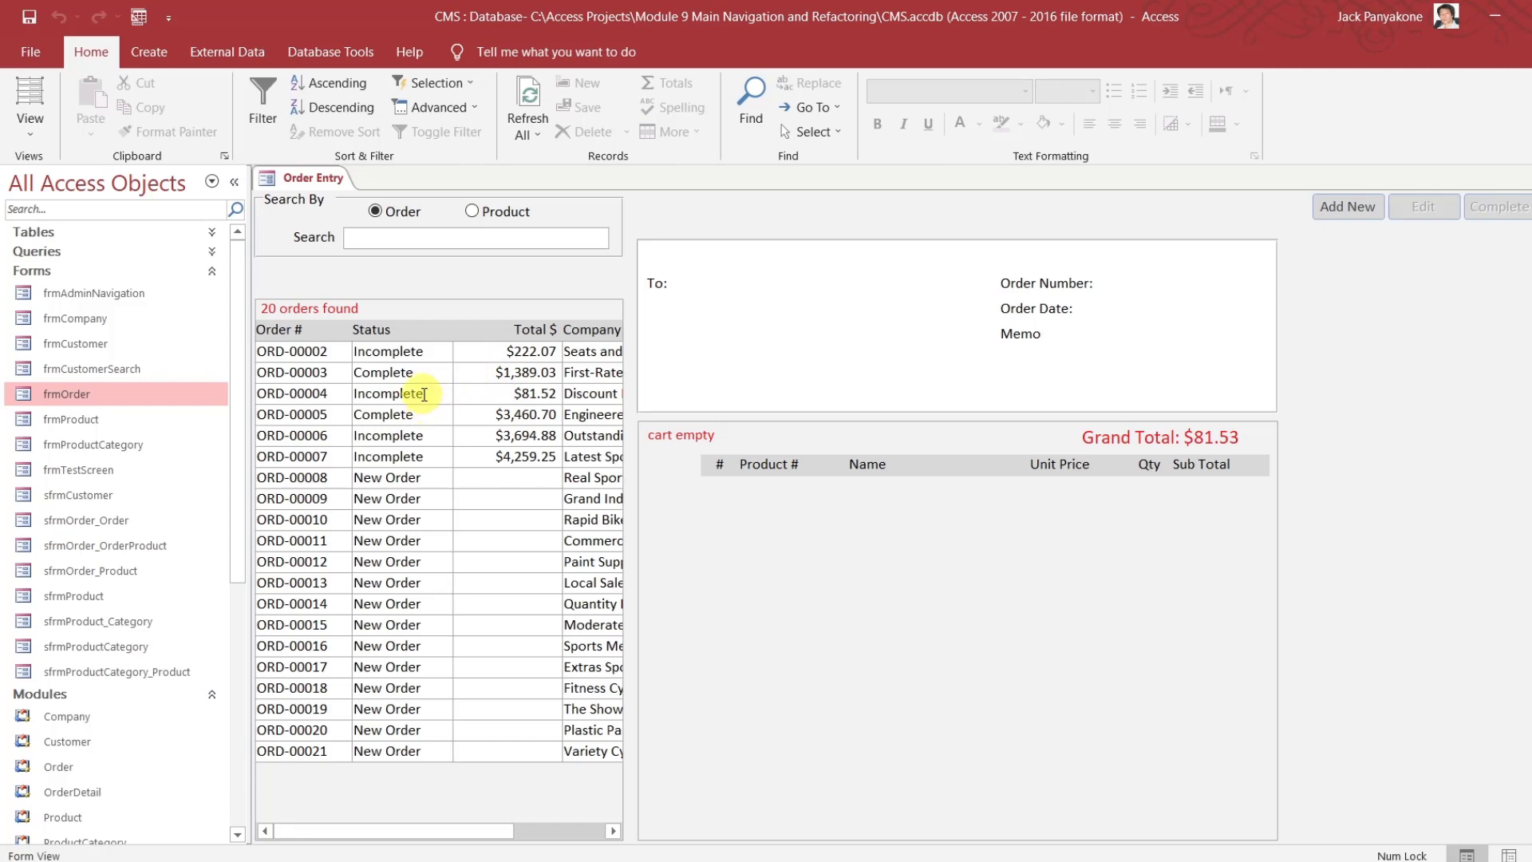
click(421, 392)
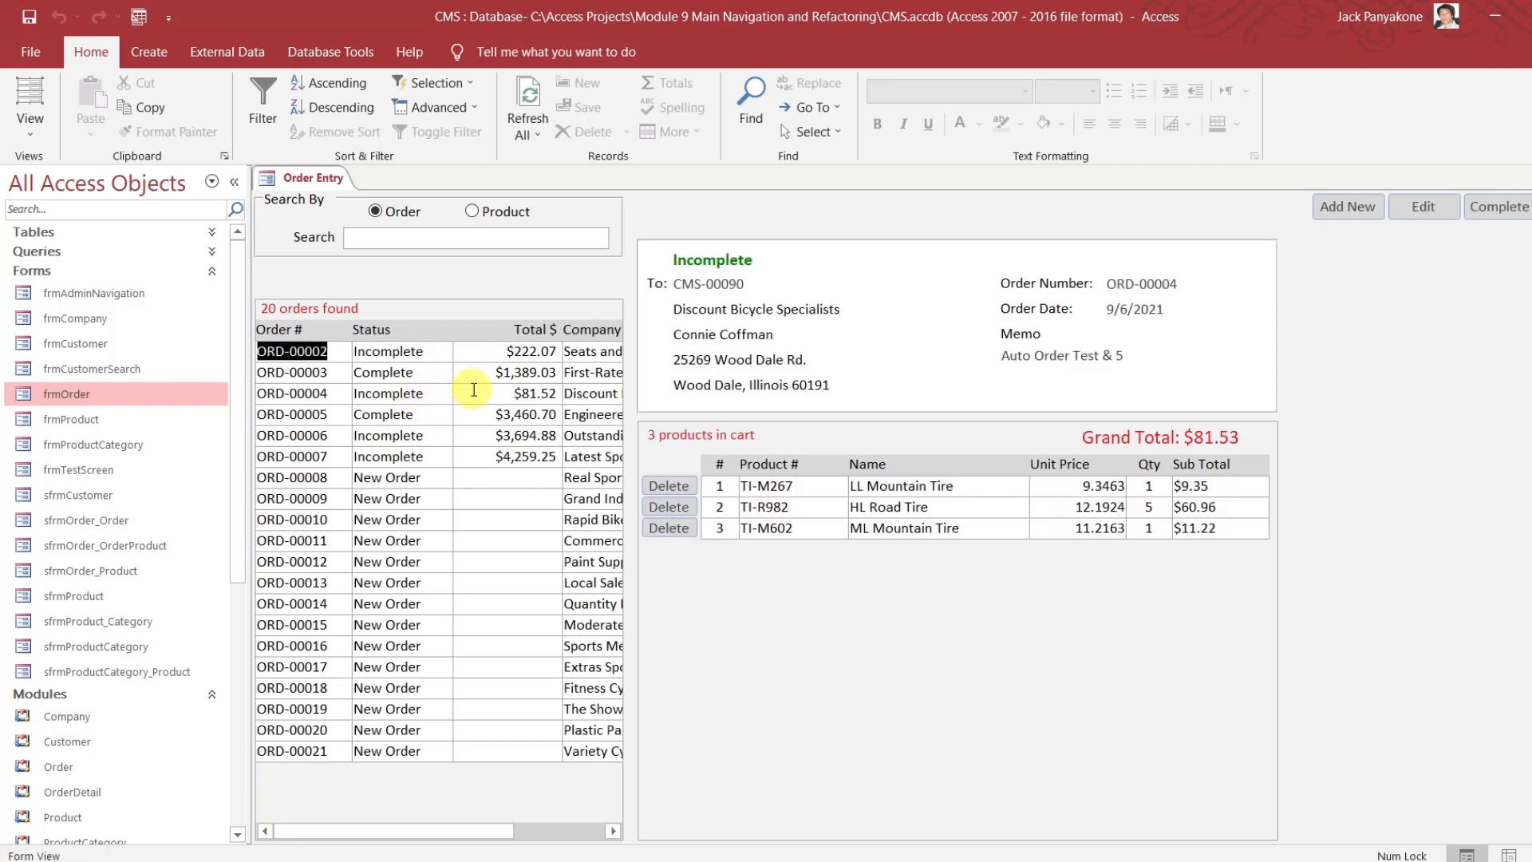
click(479, 394)
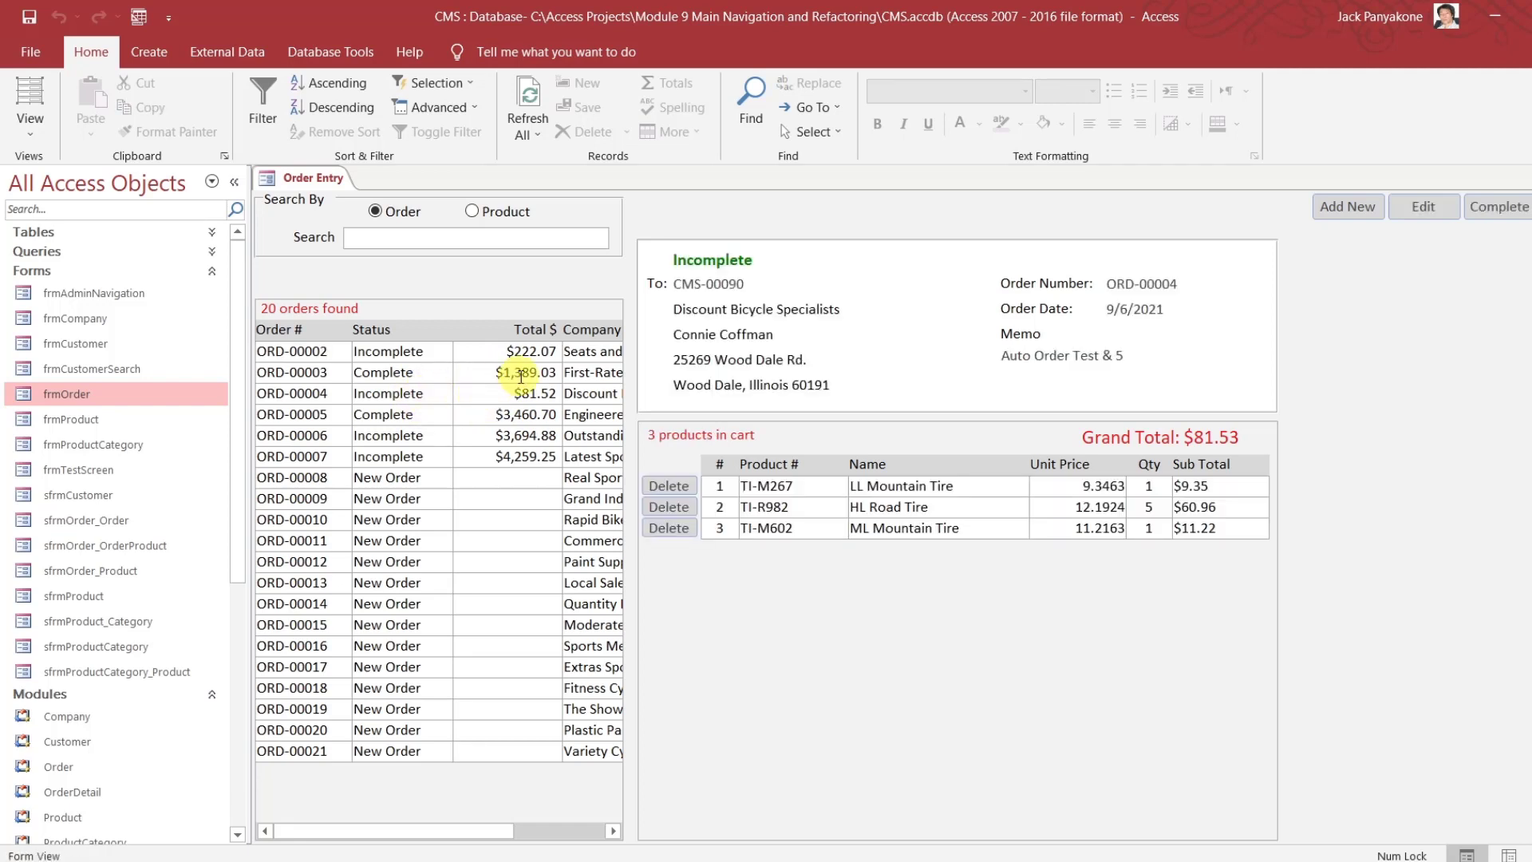
double_click(517, 414)
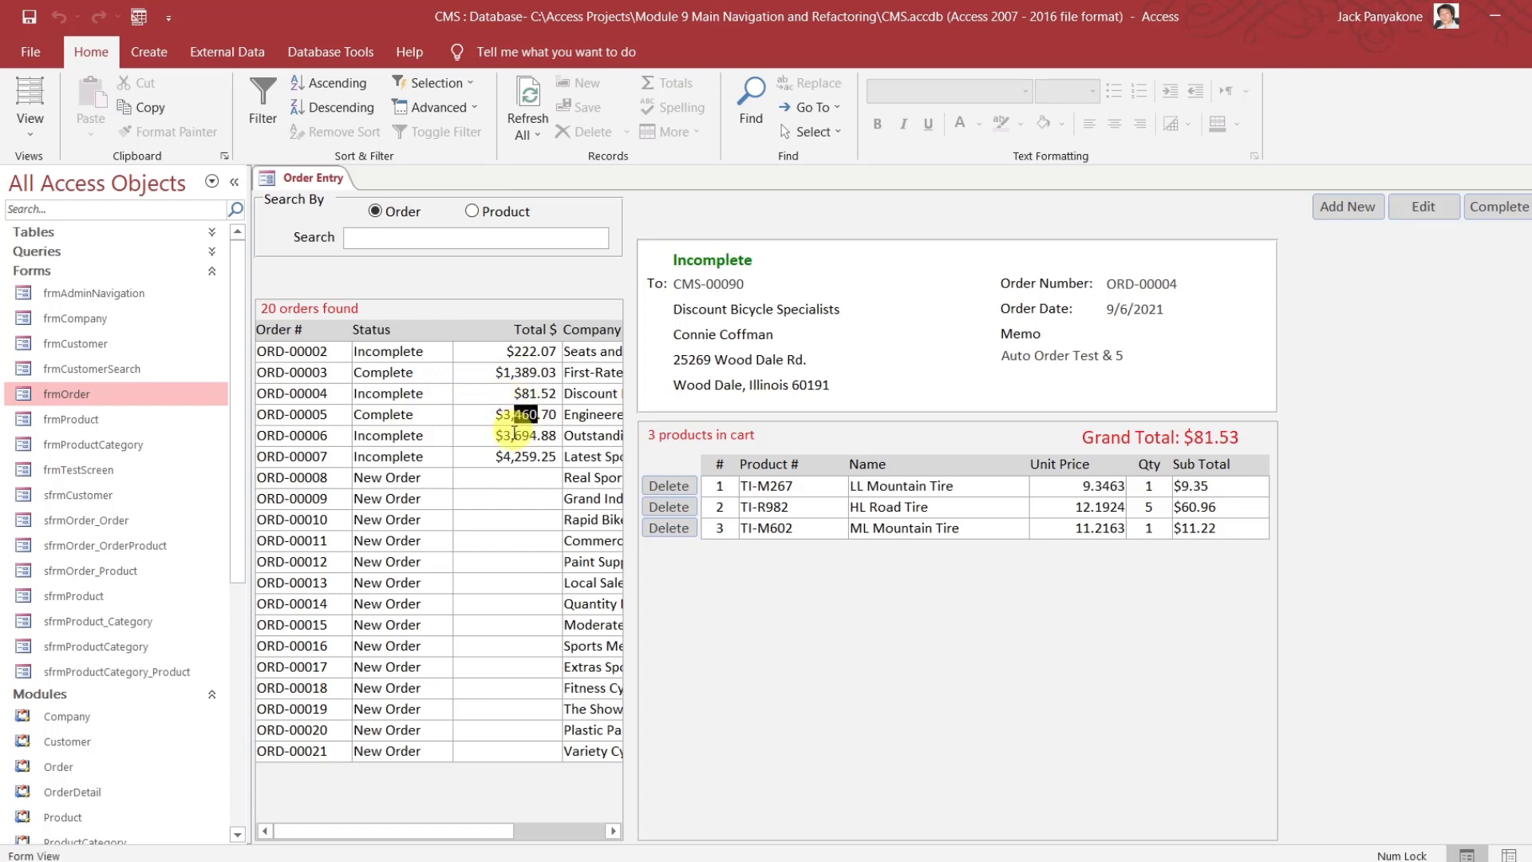
double_click(517, 436)
click(513, 457)
double_click(513, 457)
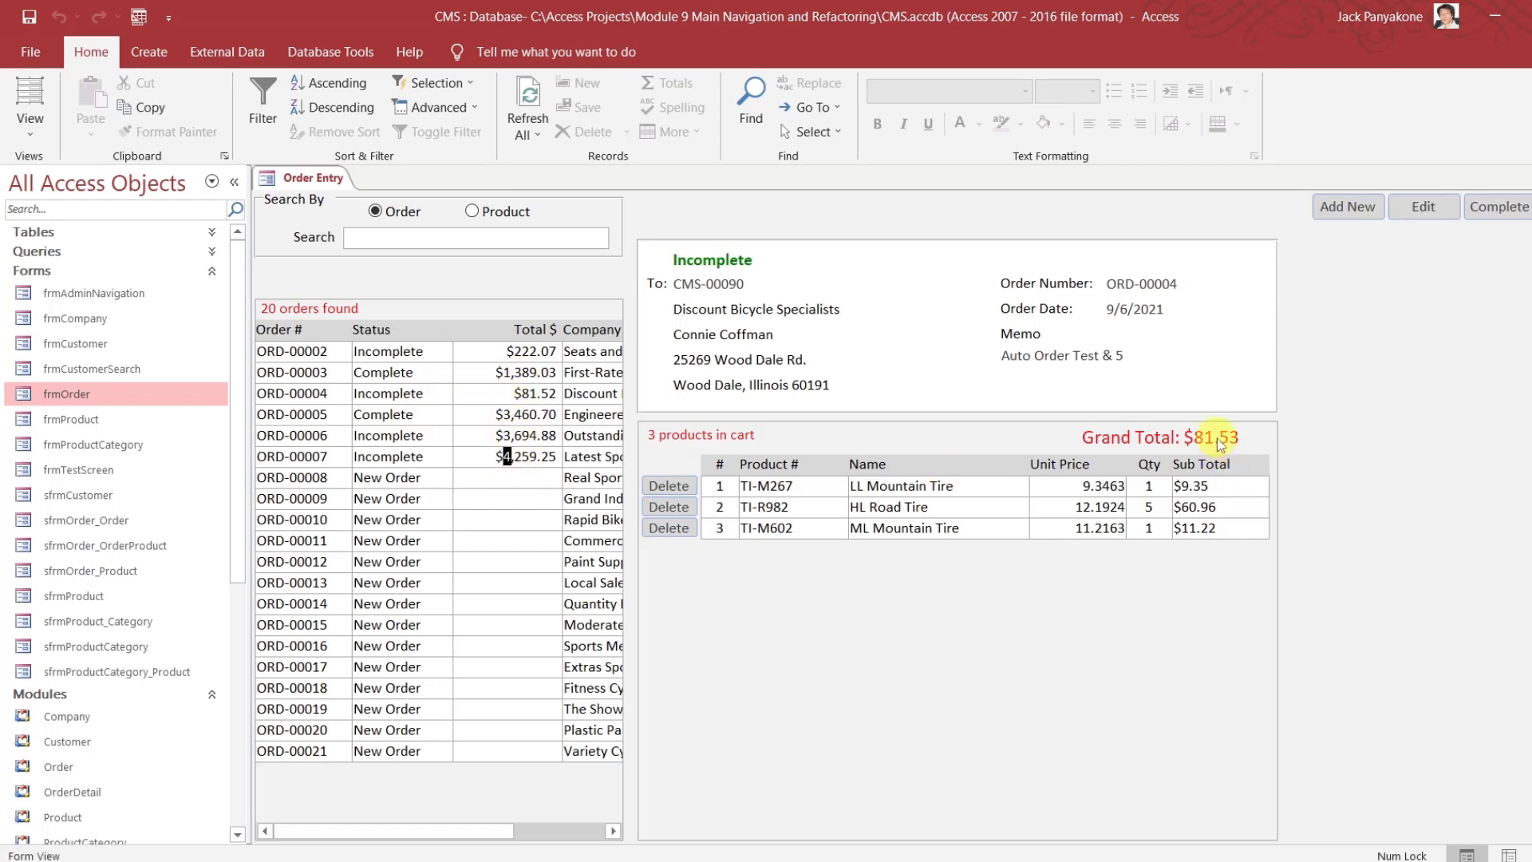
click(1531, 178)
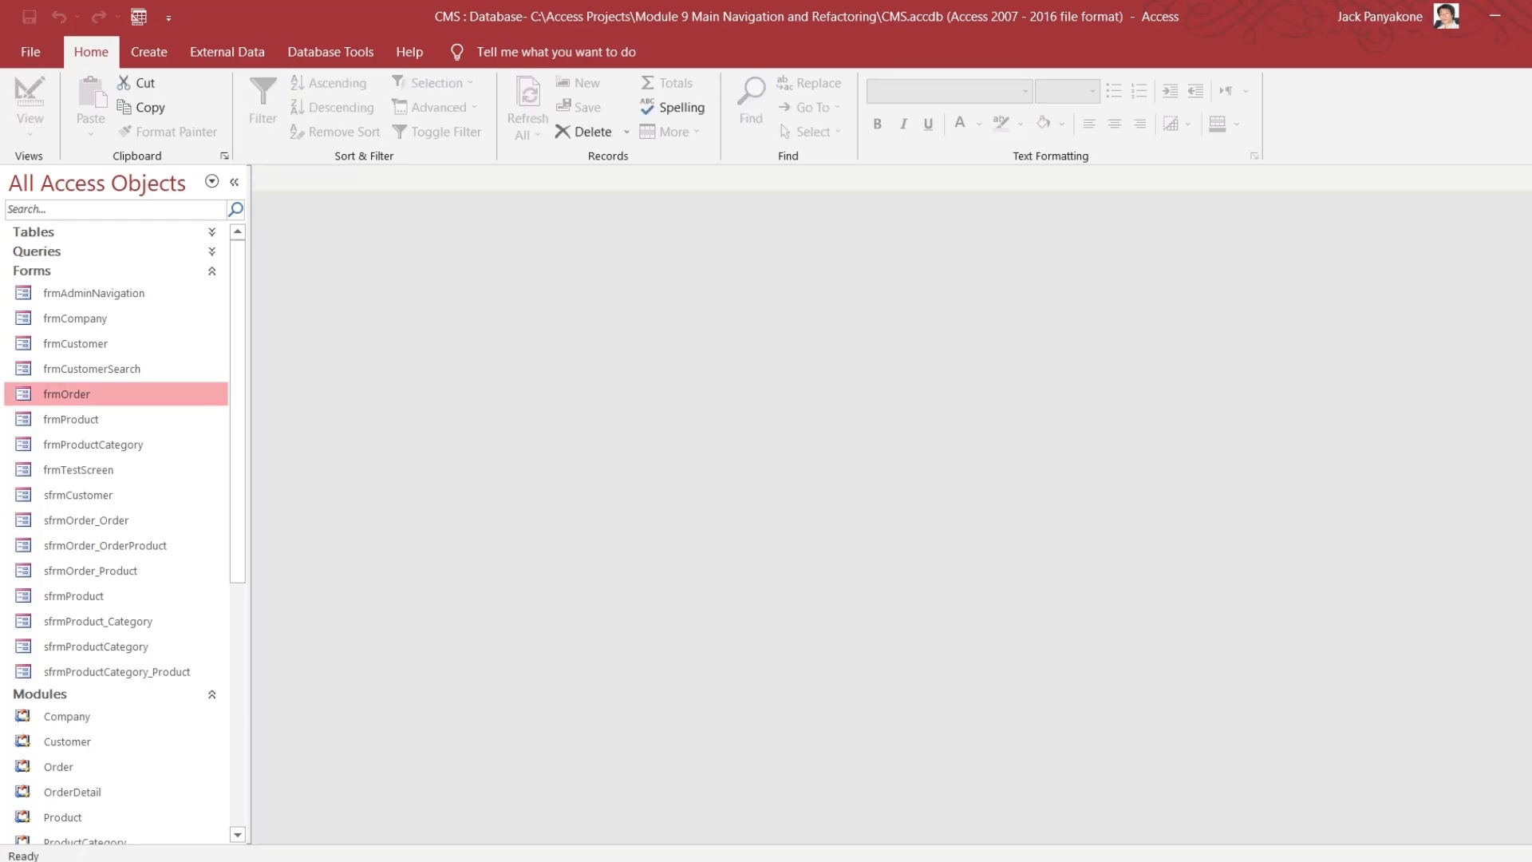
Reopen the frmOrder form twice to check the grand total shown with an empty cart, closing it each time
double_click(169, 394)
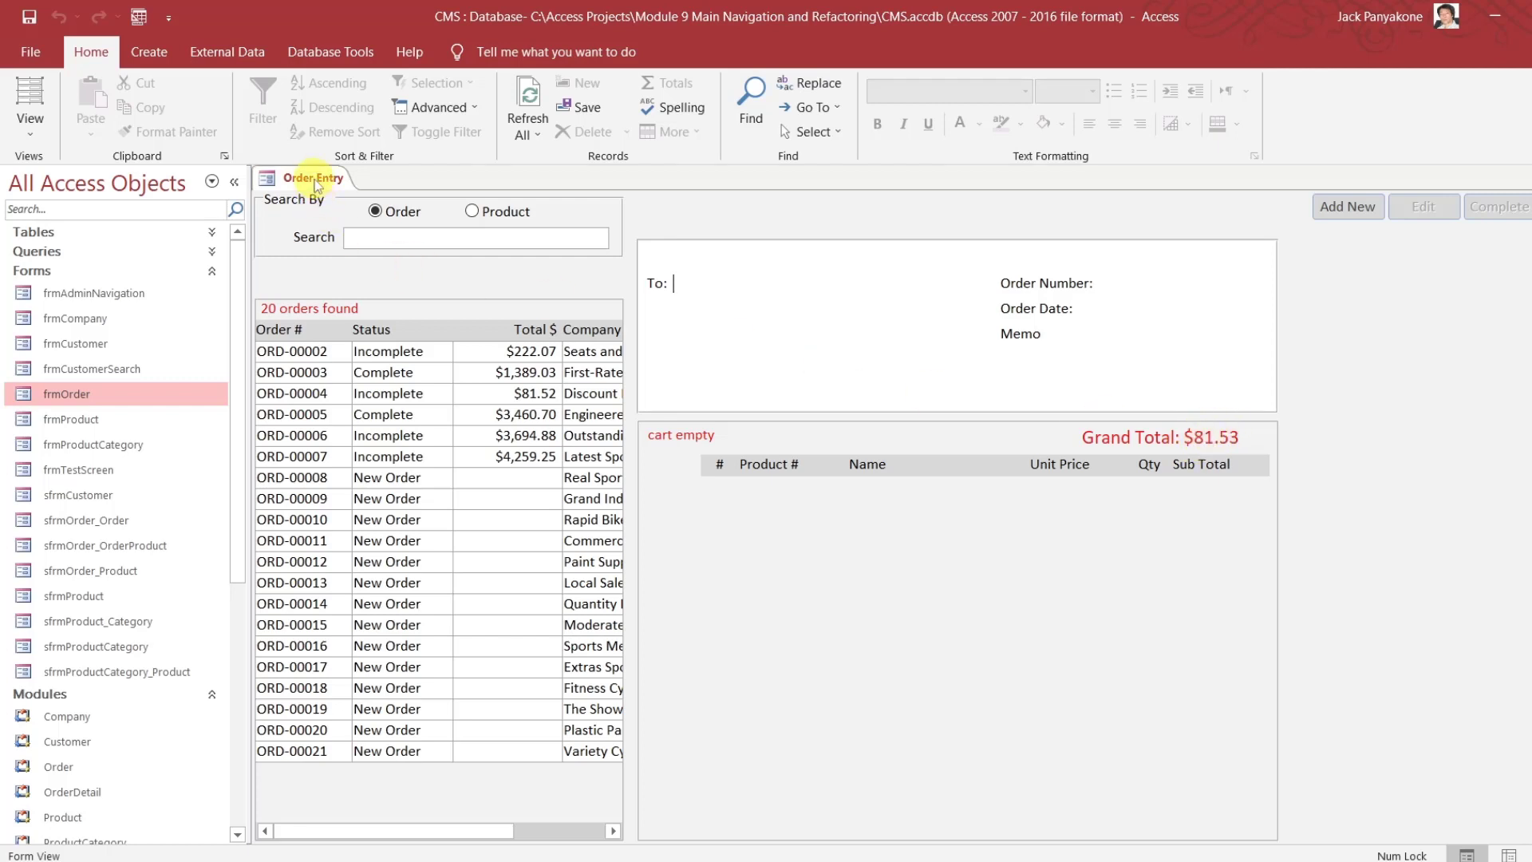
right_click(316, 185)
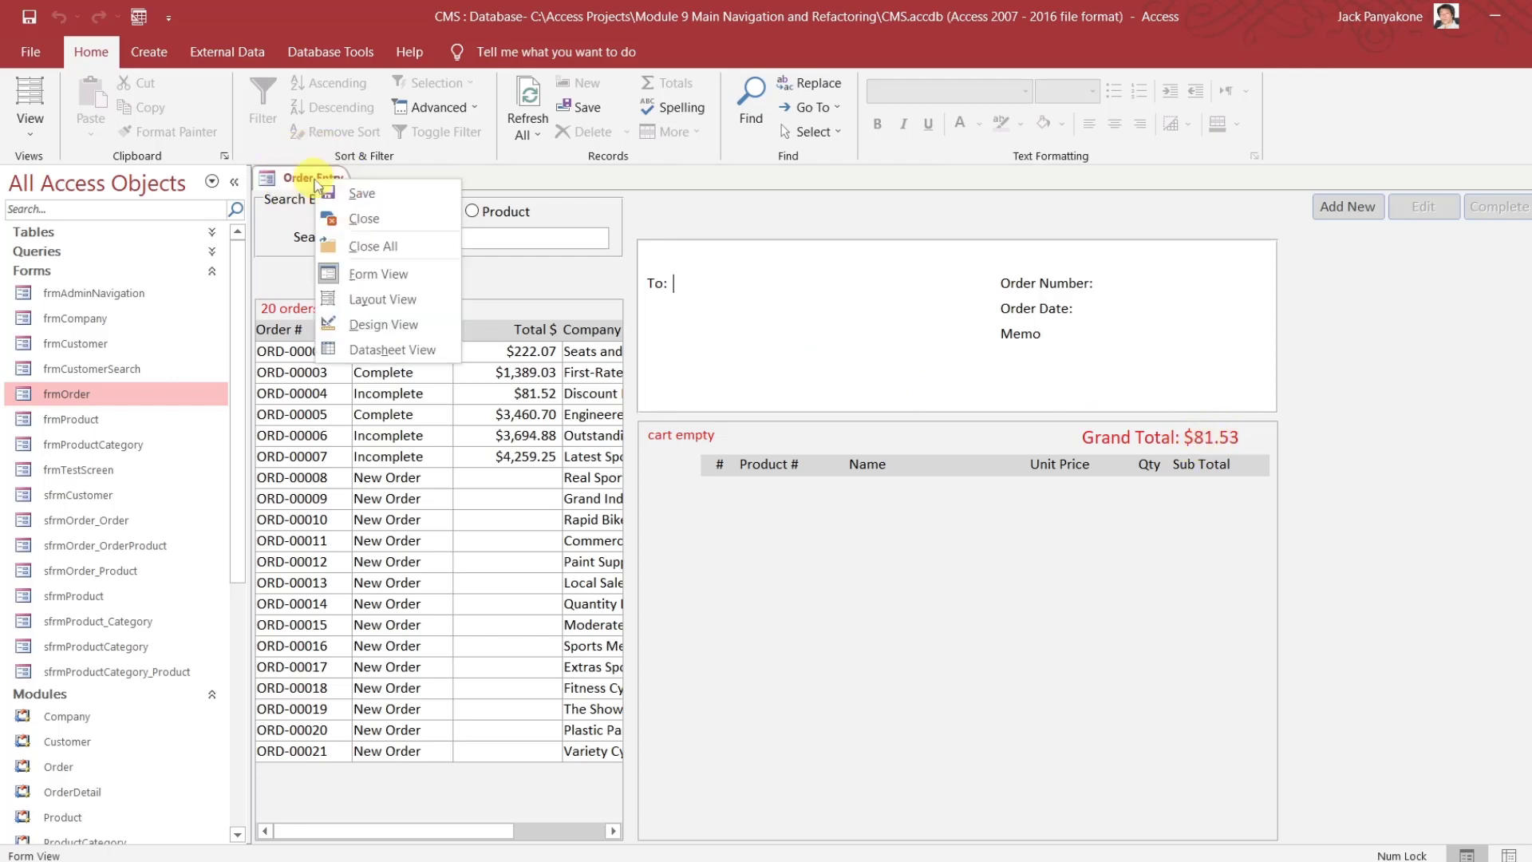
click(361, 223)
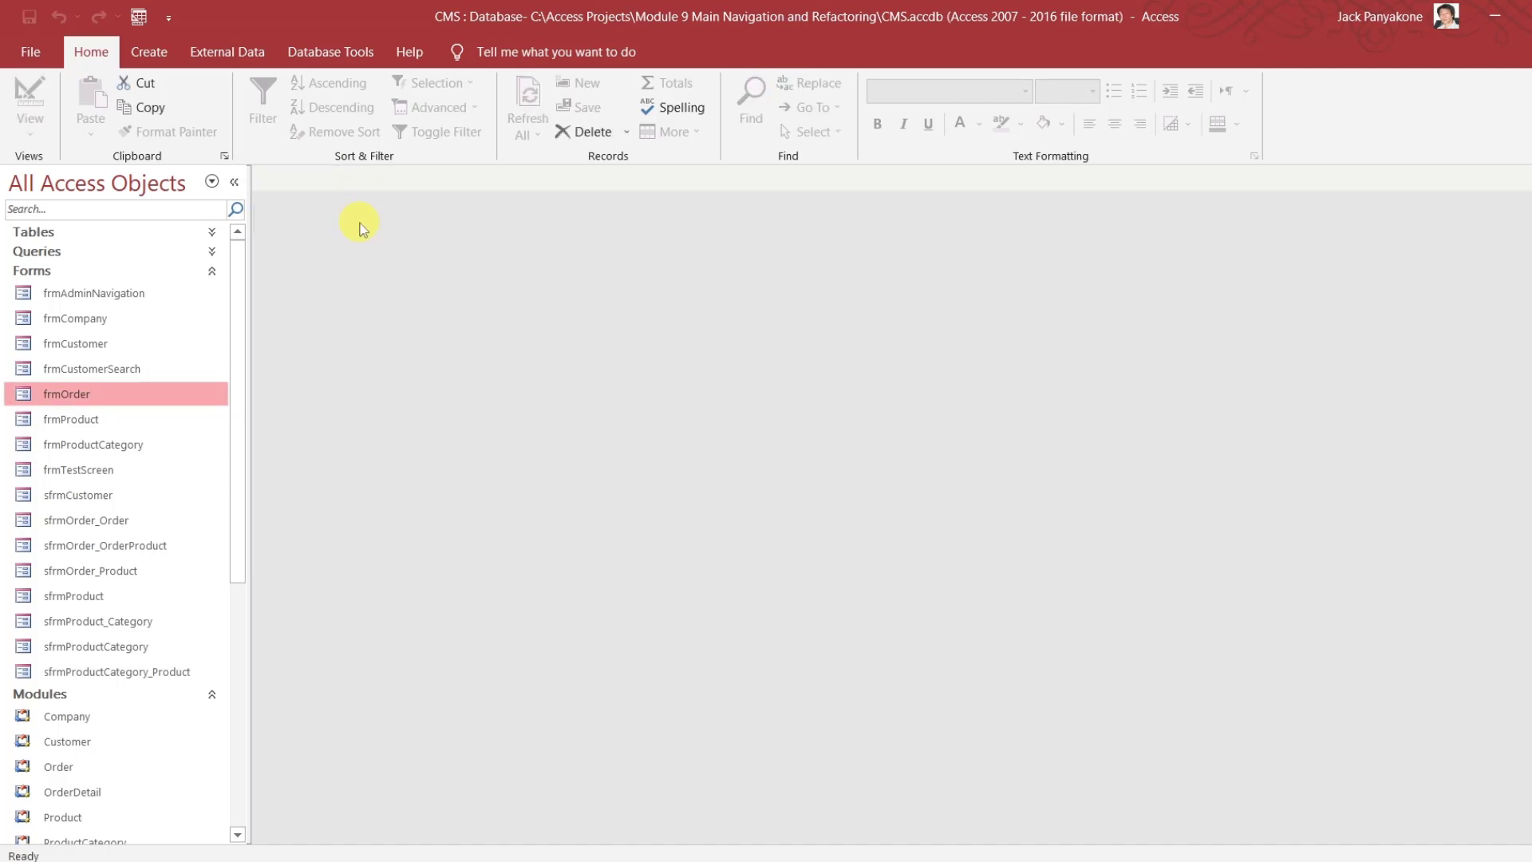
double_click(113, 393)
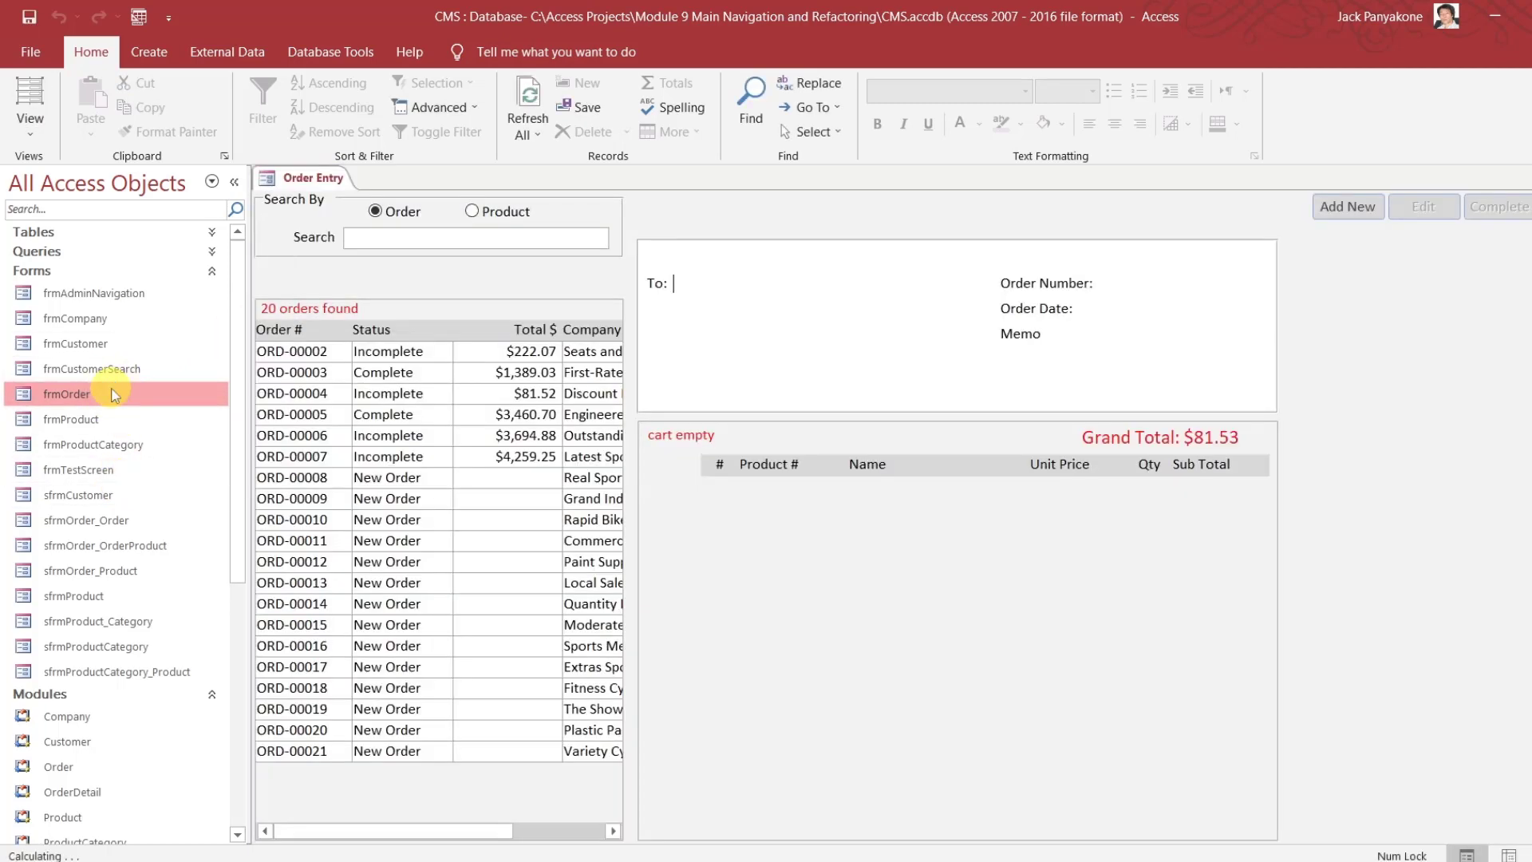
right_click(319, 177)
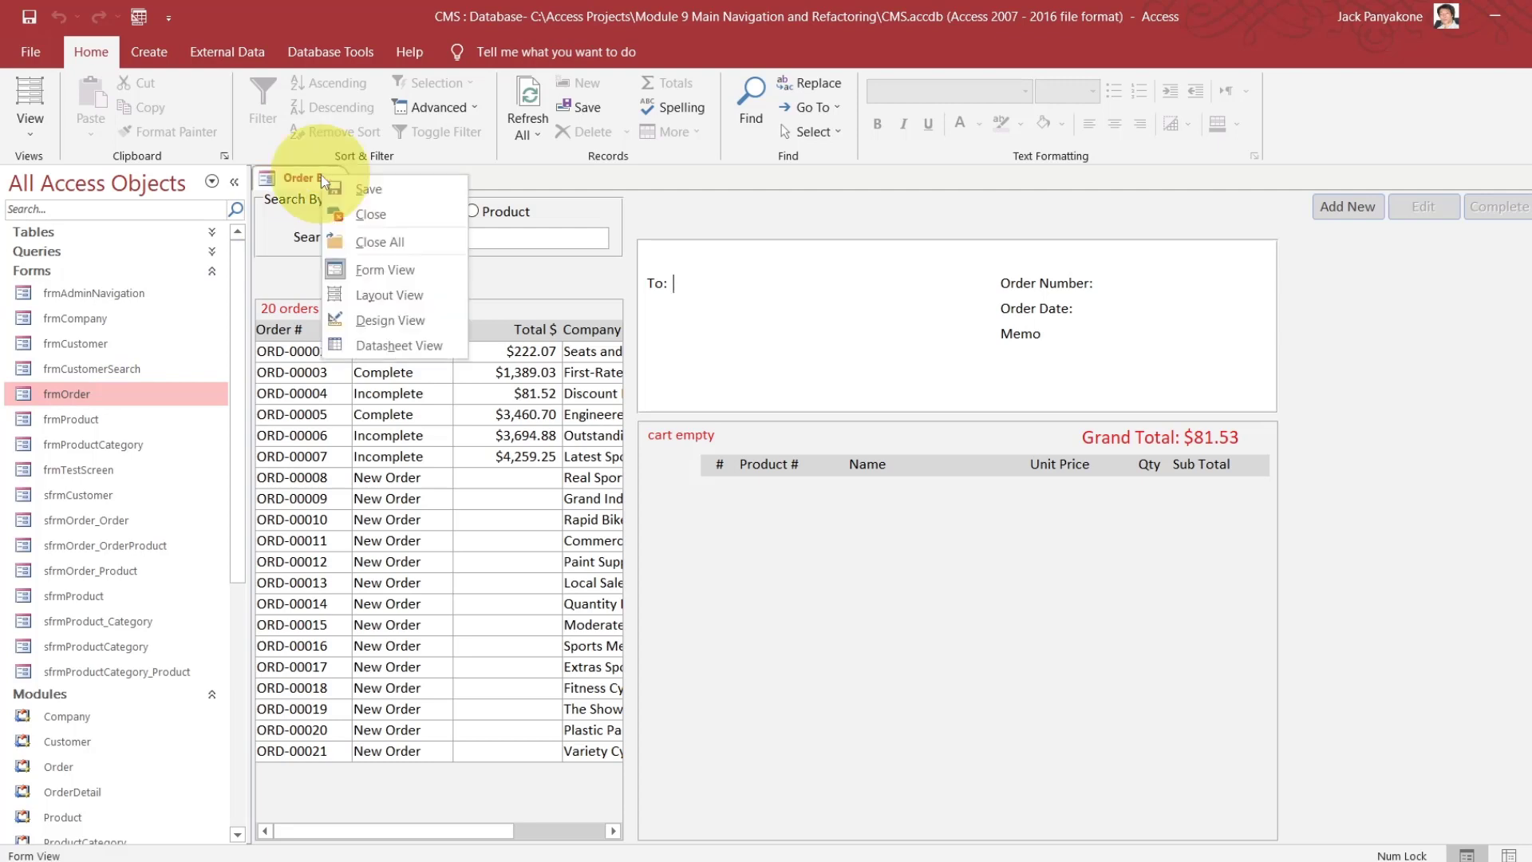
click(358, 216)
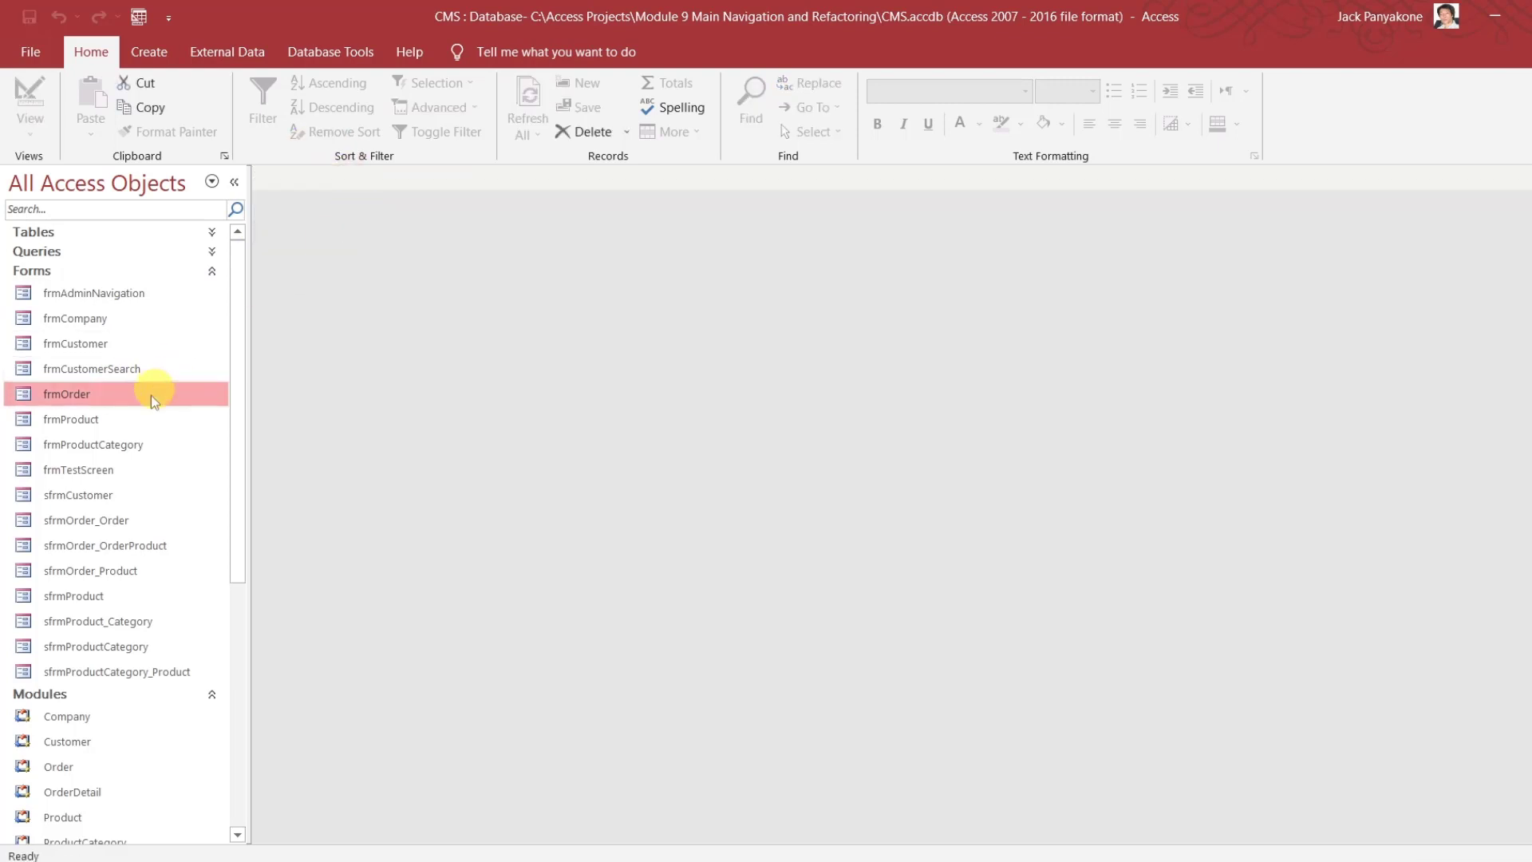
Open the sfrmOrder_OrderProduct subform in Design View and show the code of its On Load event procedure
right_click(132, 546)
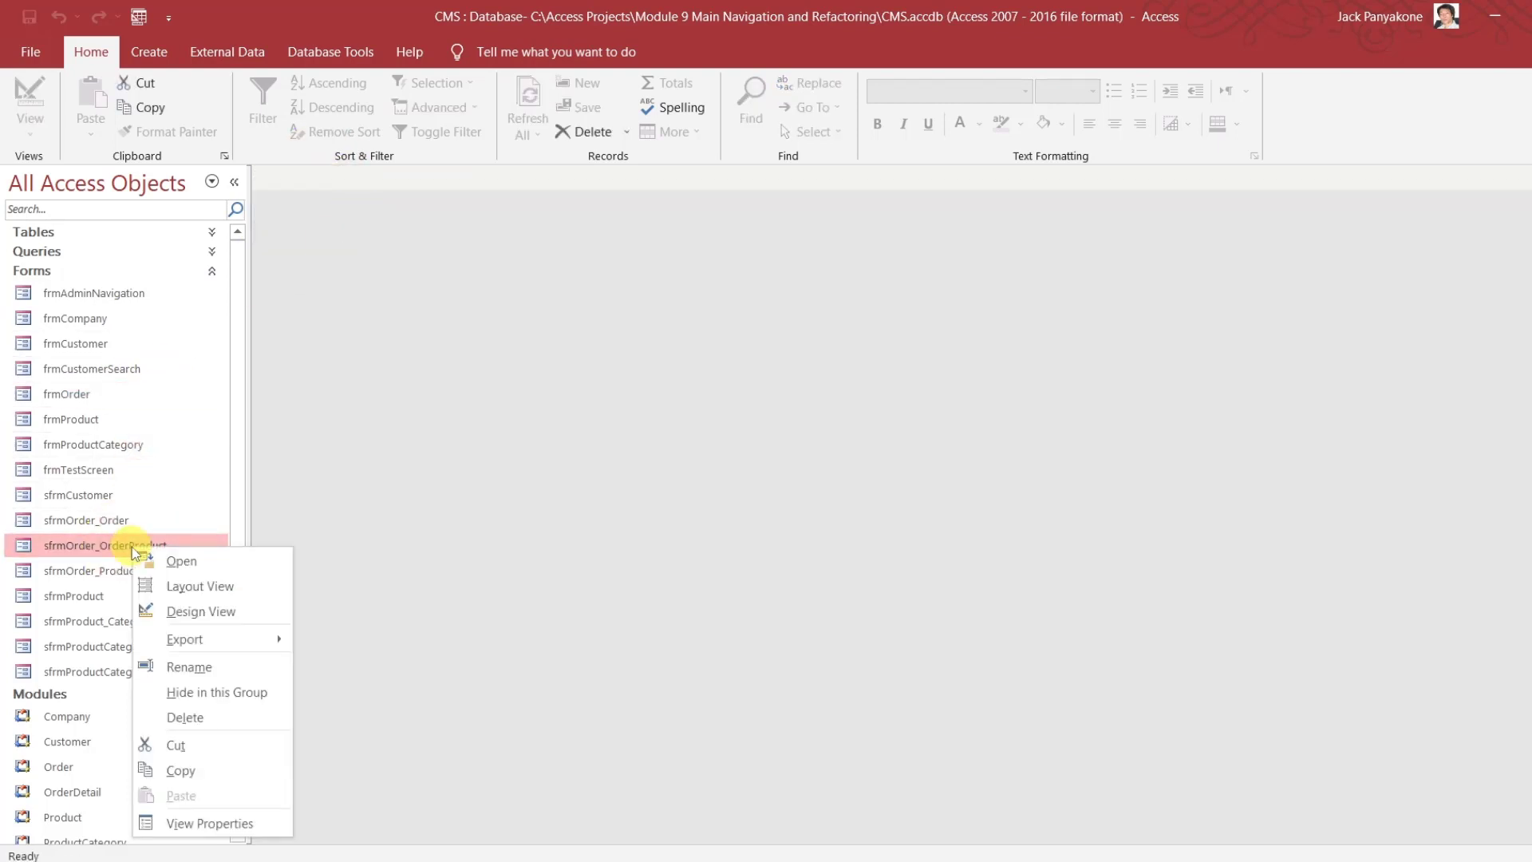
click(191, 611)
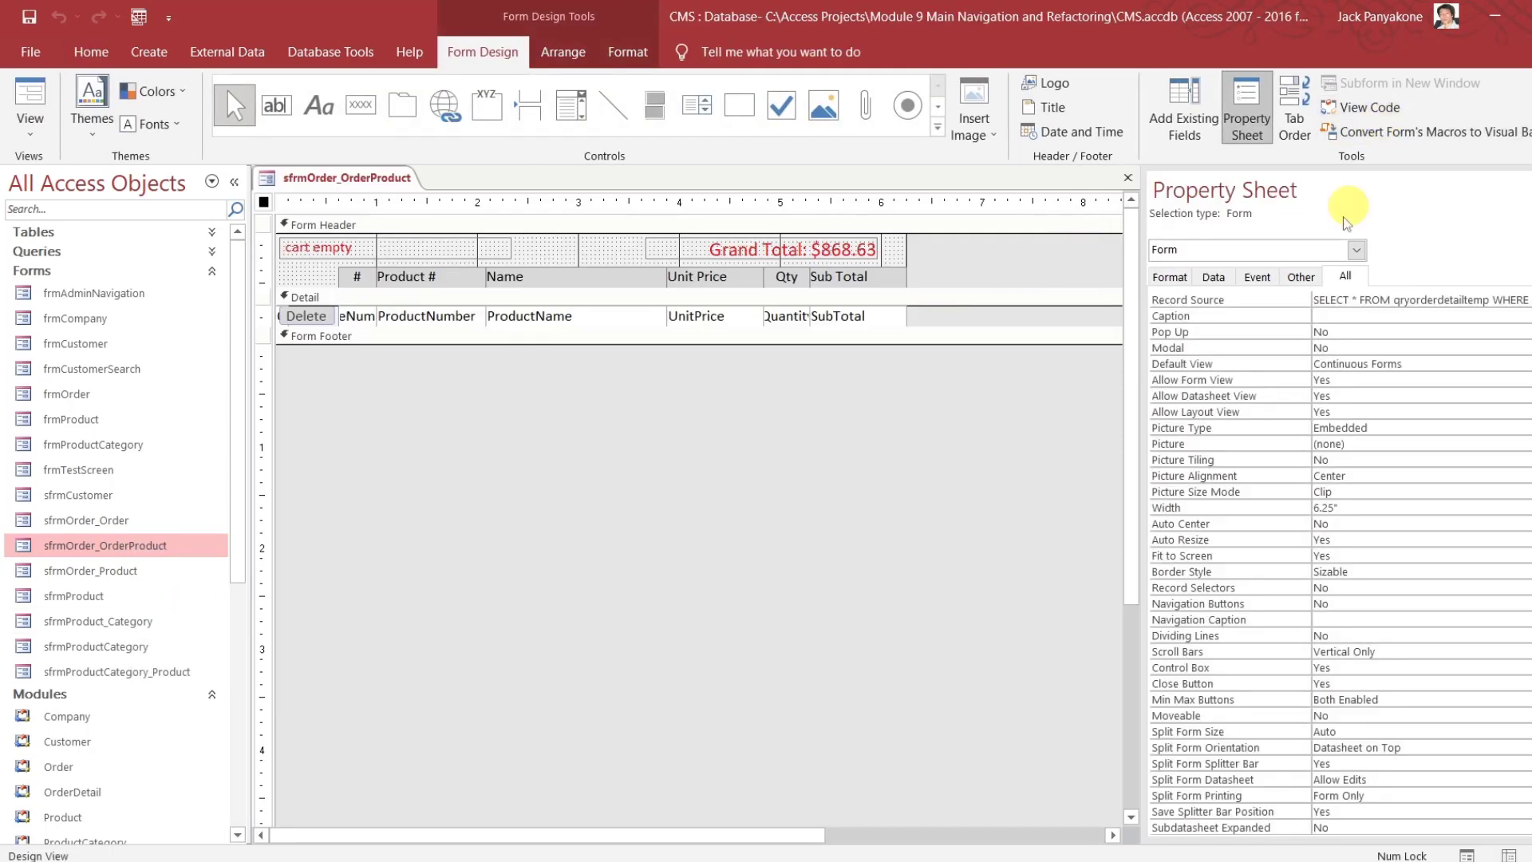
click(1257, 276)
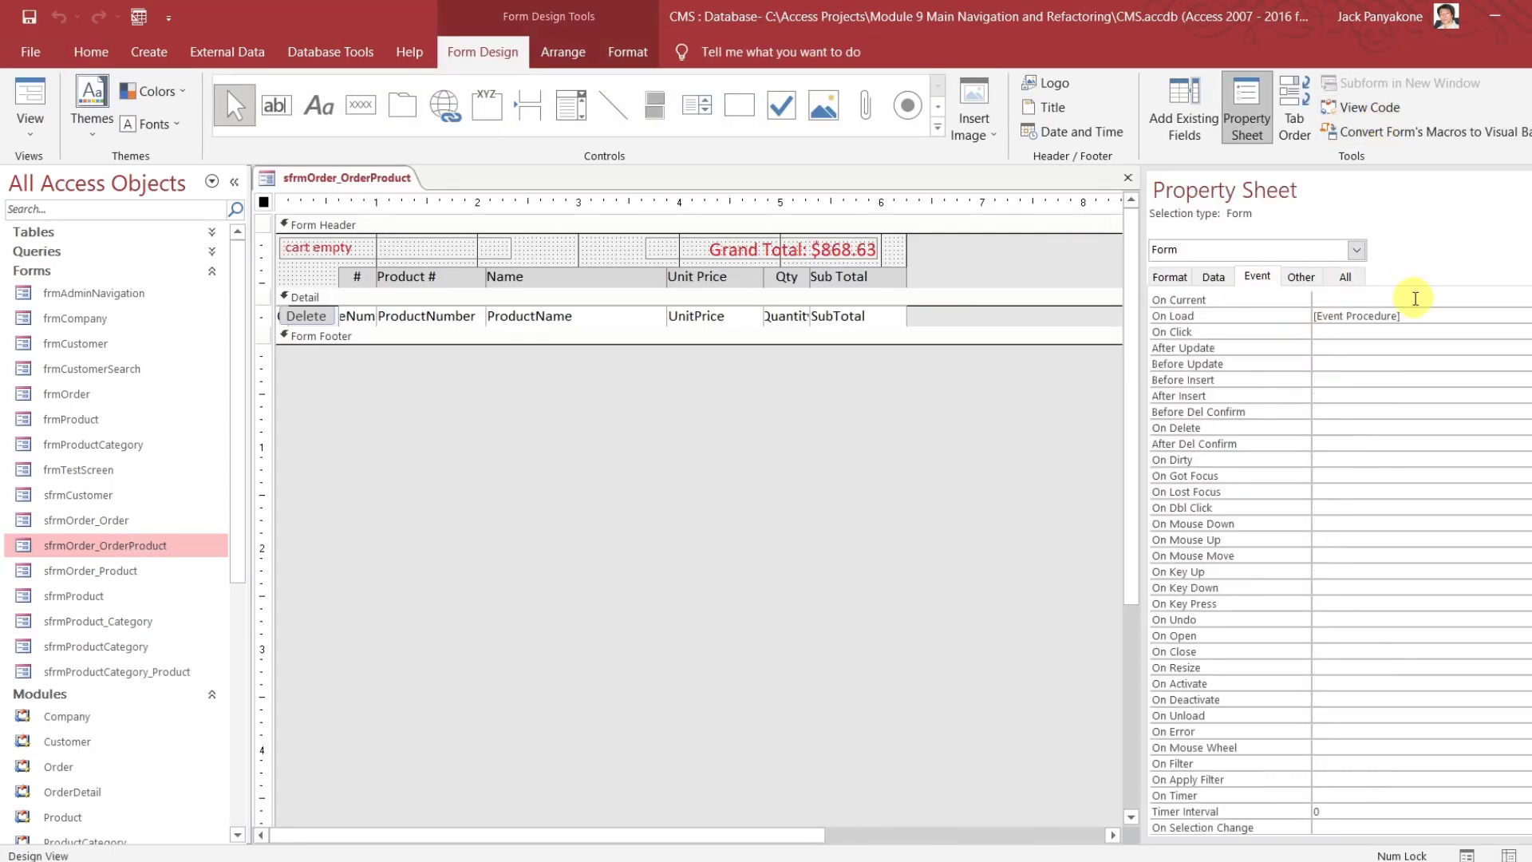
click(1415, 316)
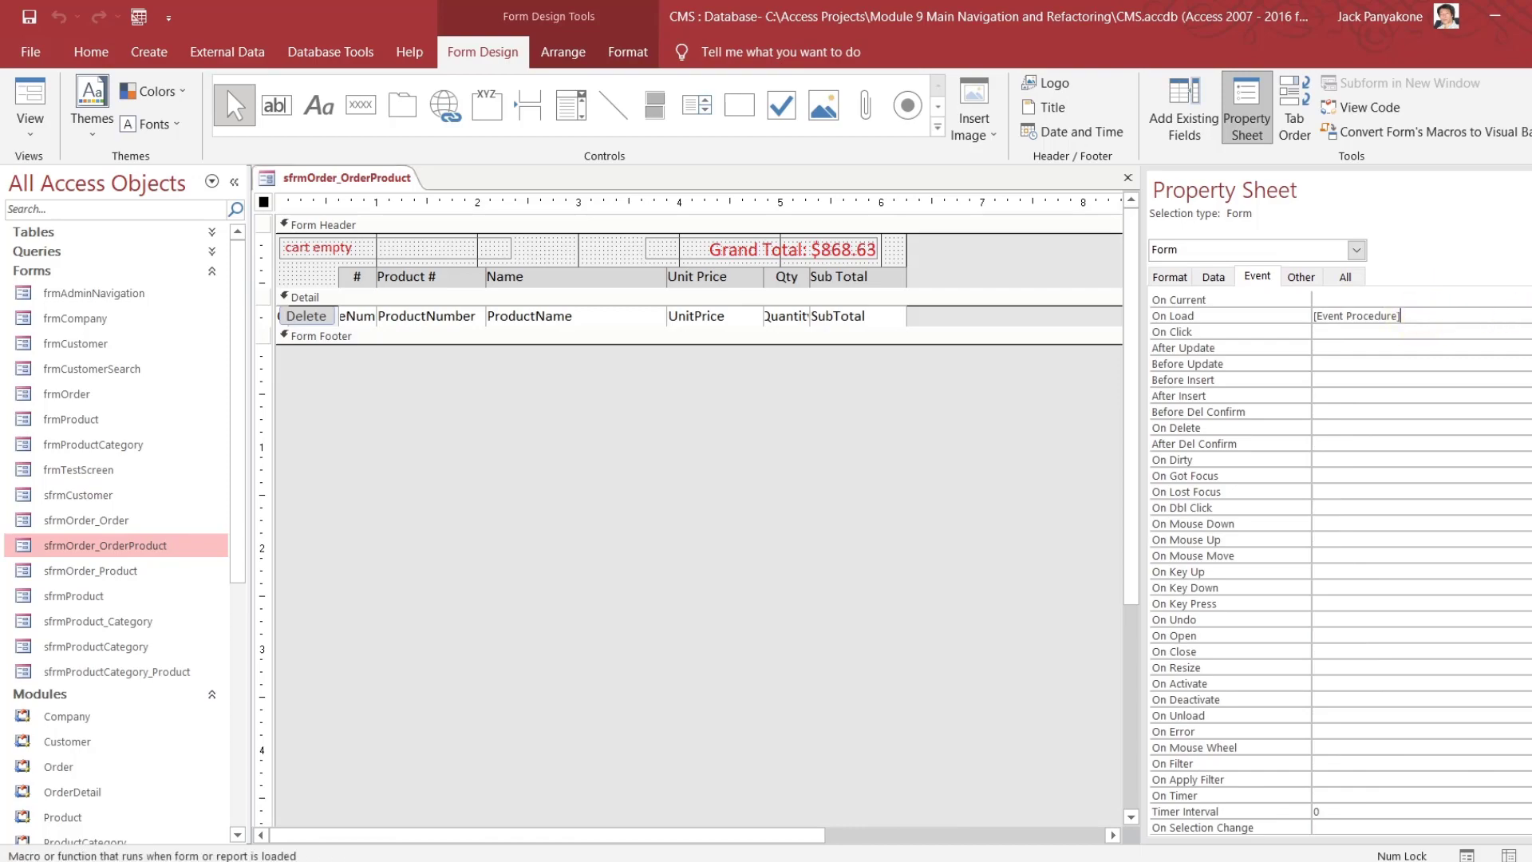
click(1530, 316)
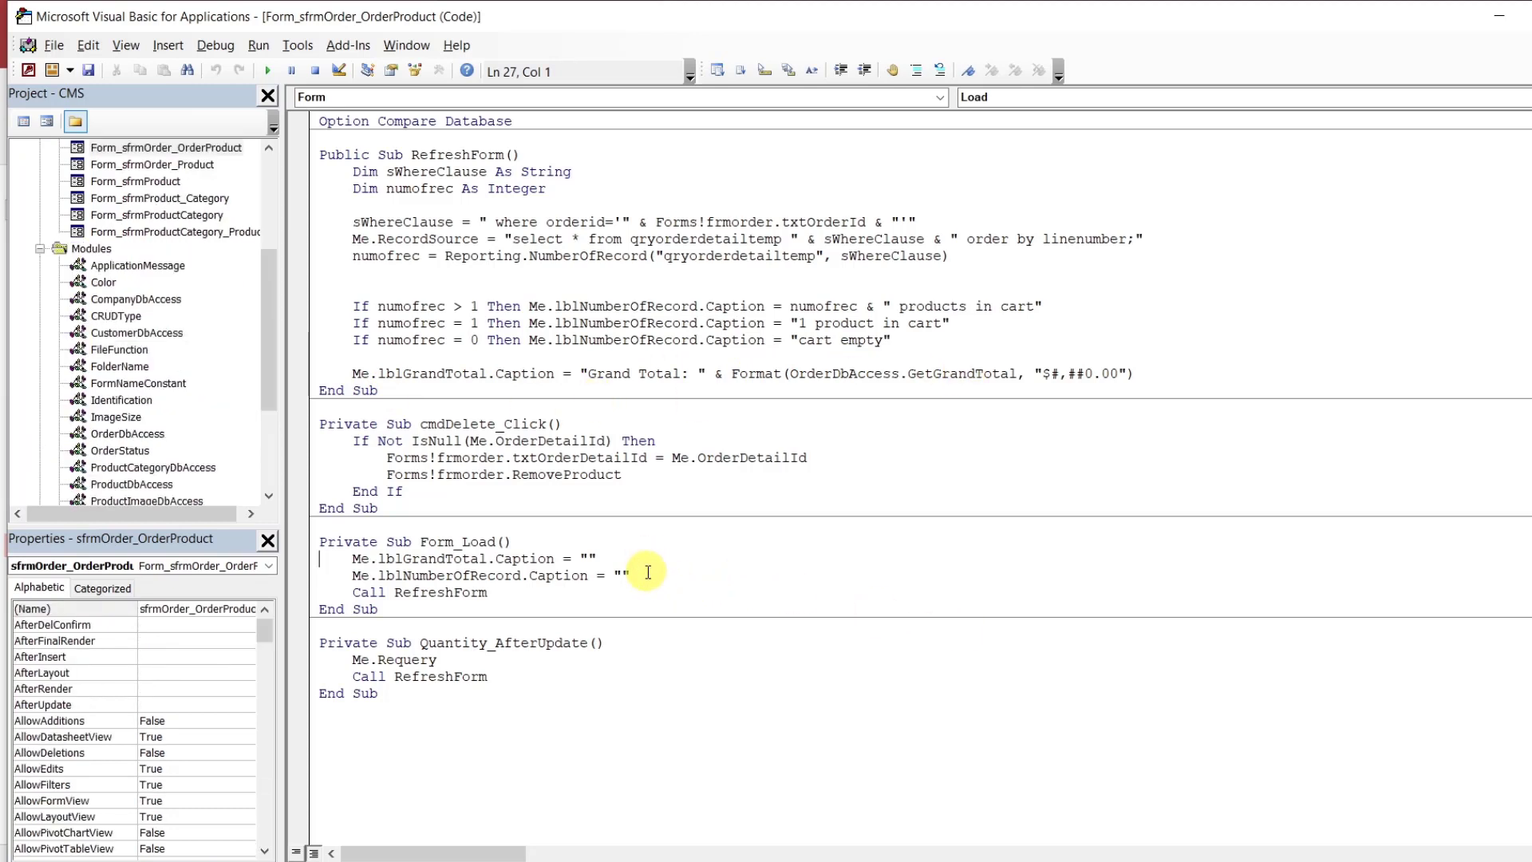
Move the two lines clearing the lblGrandTotal and lblNumberOfRecord captions from Form_Load into RefreshForm, directly below its variable declarations
drag(629, 576, 306, 559)
key(ctrl+c)
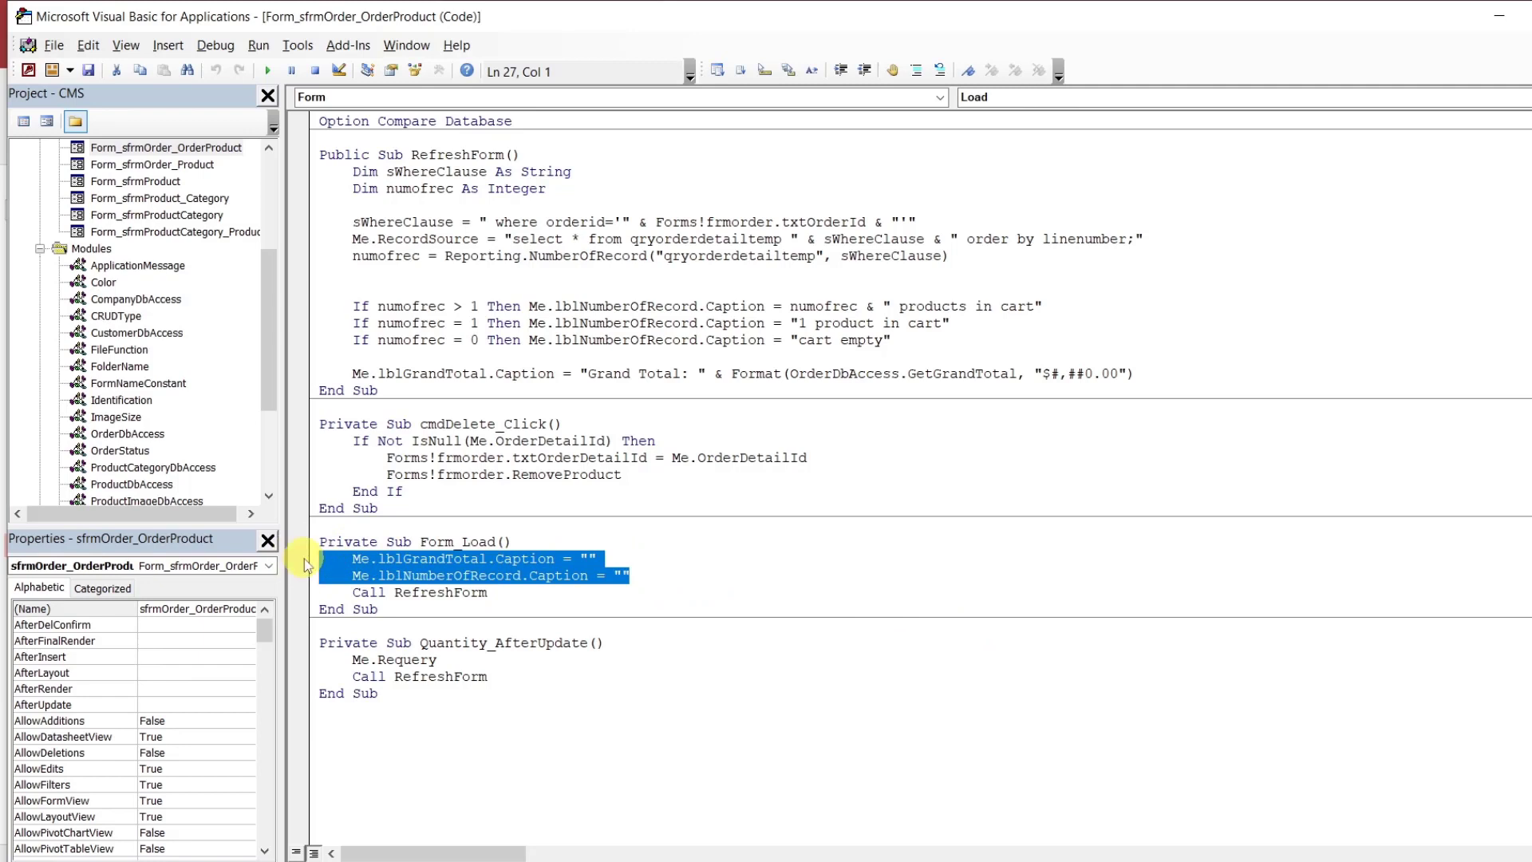
key(Delete)
key(BackSpace)
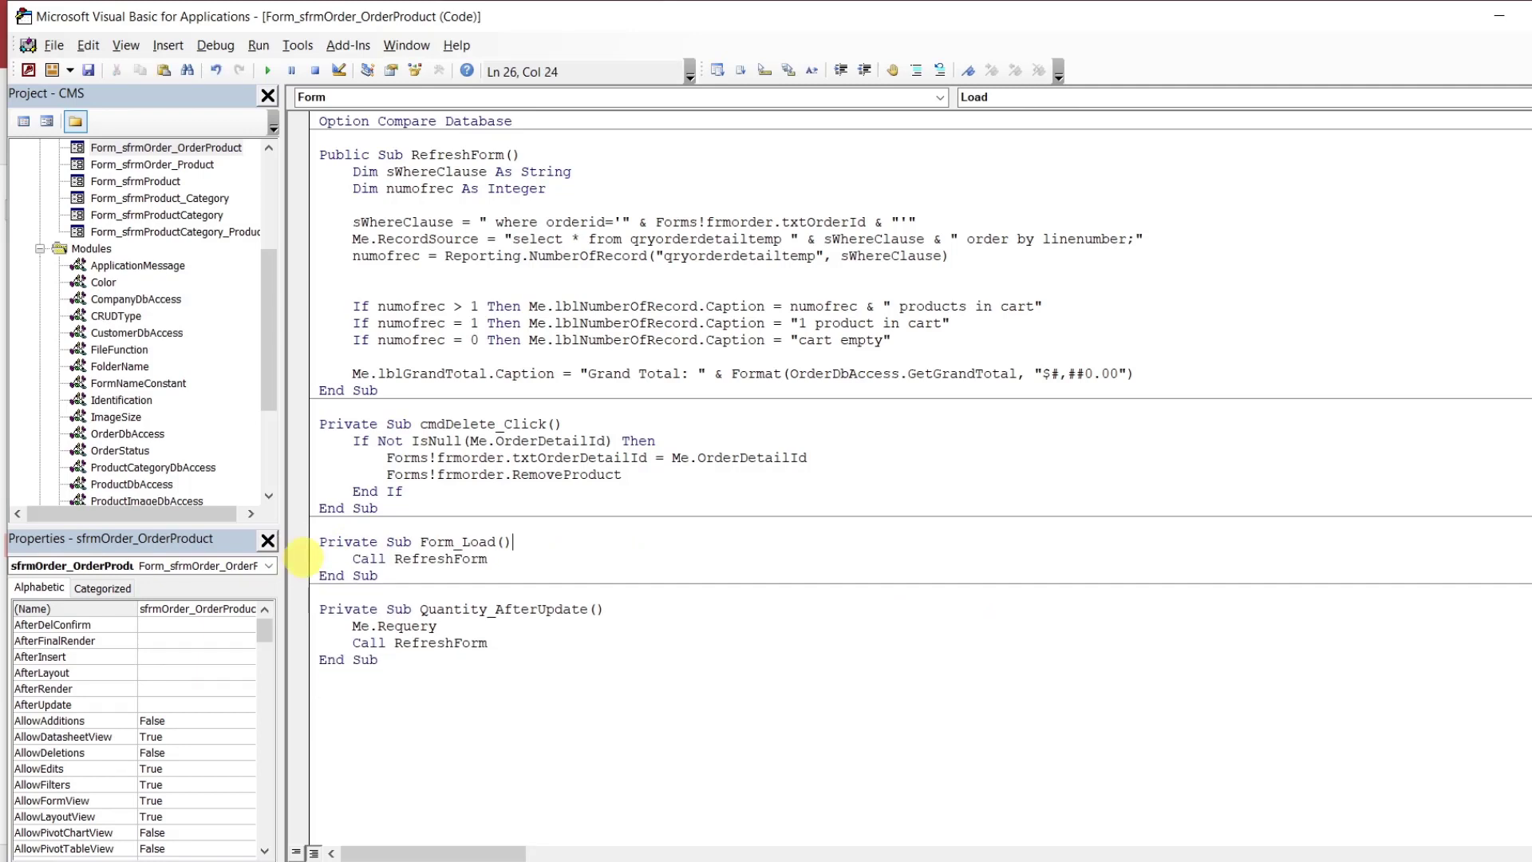
click(564, 154)
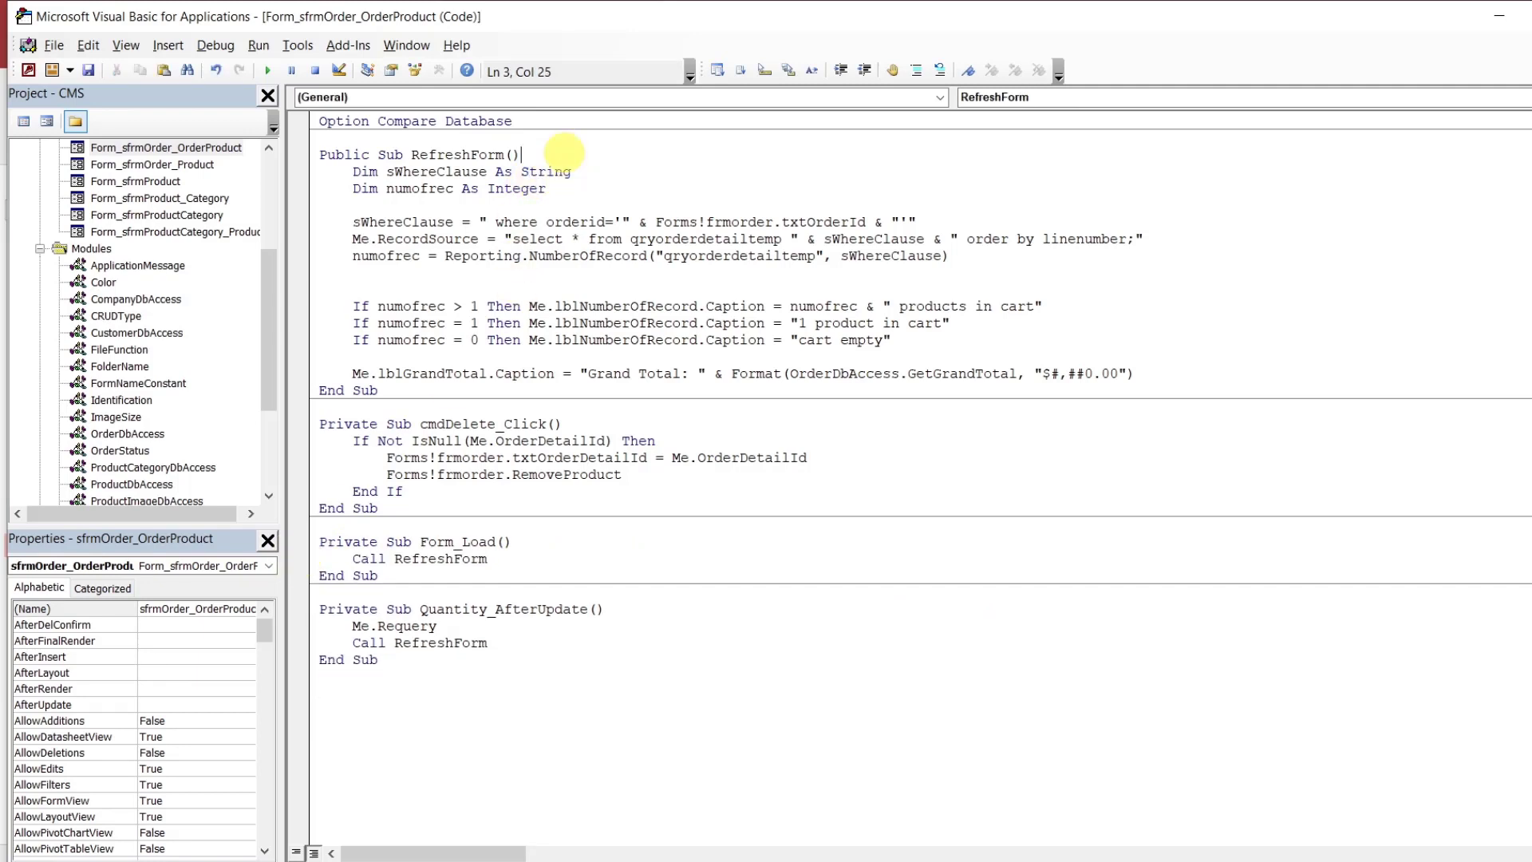
key(Return)
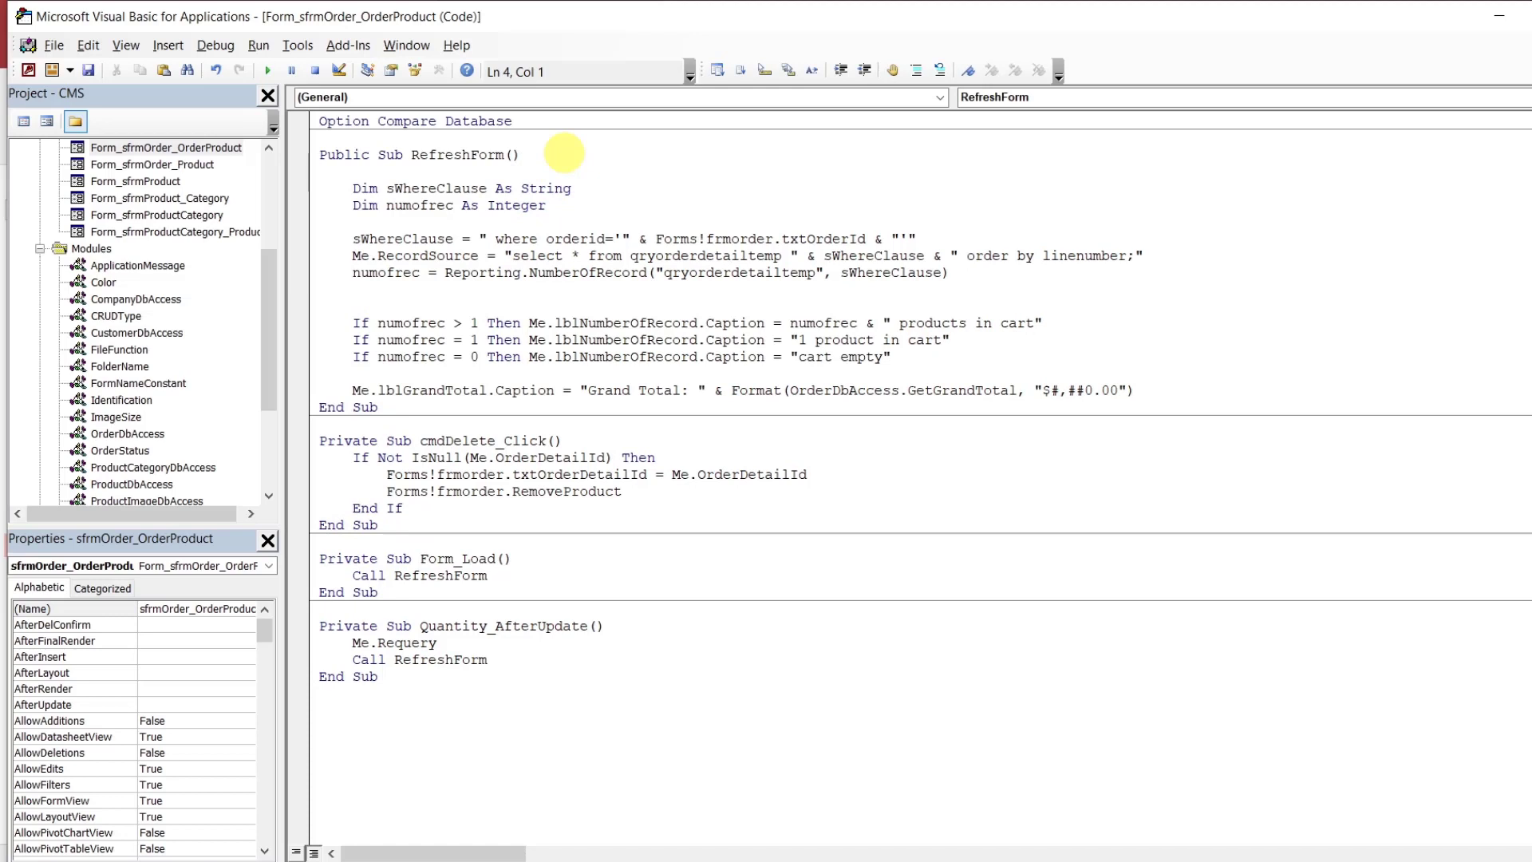
key(Delete)
click(566, 200)
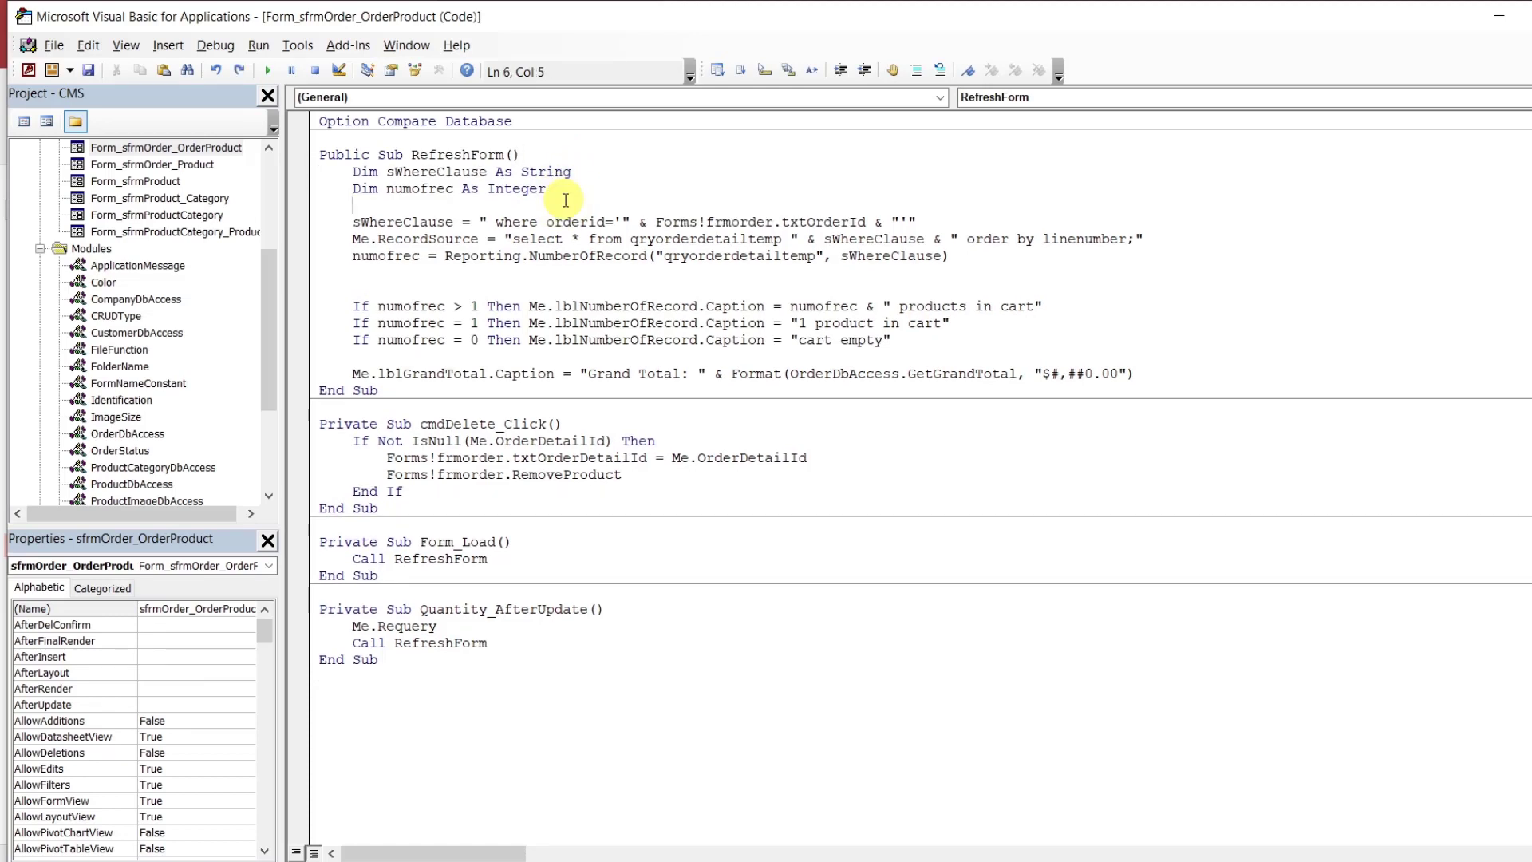
key(Return)
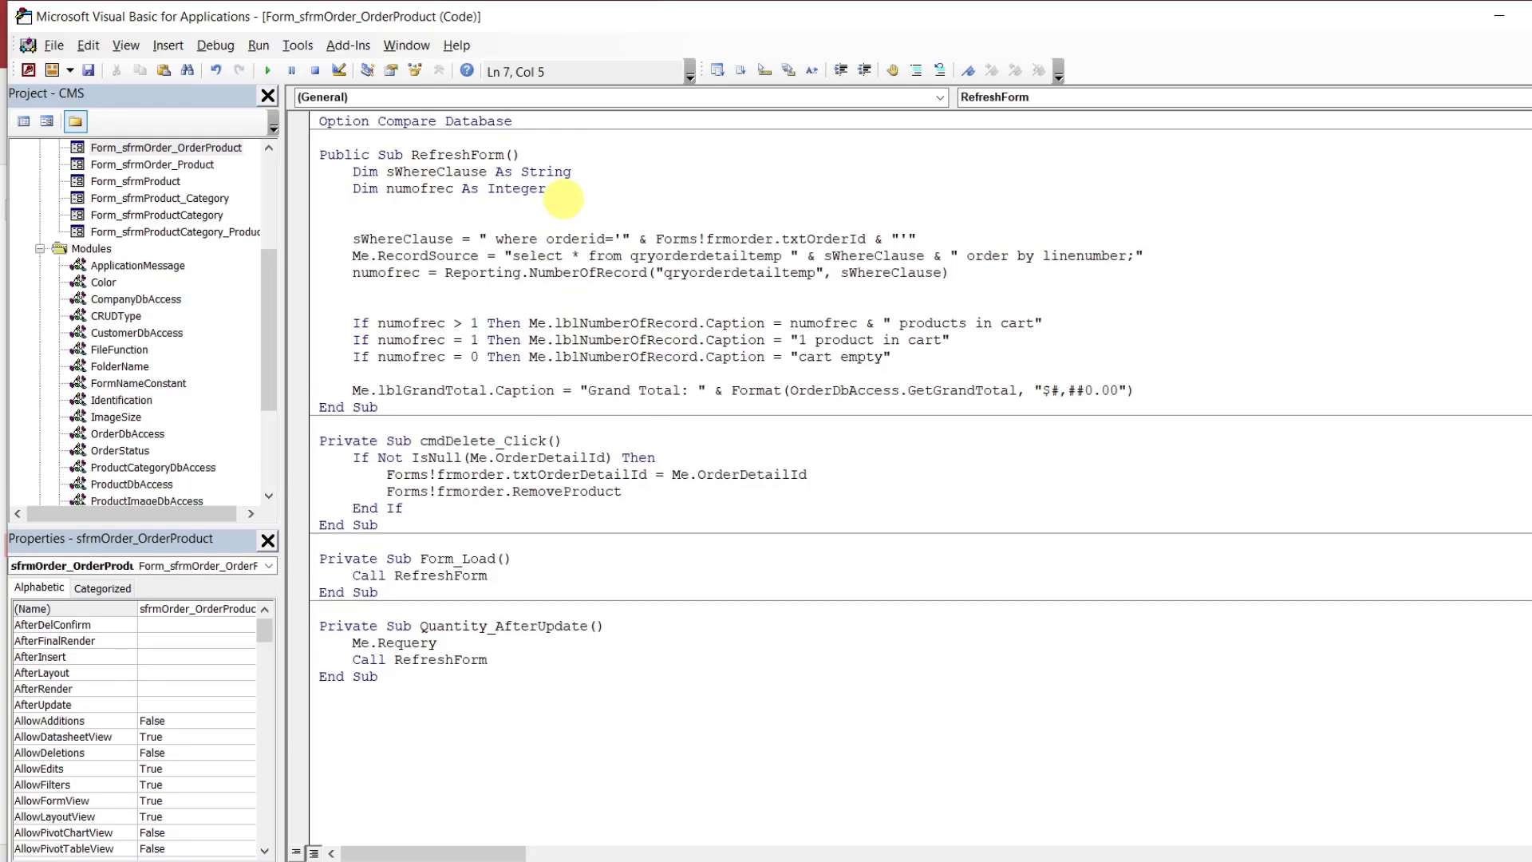
key(ctrl+v)
key(Return)
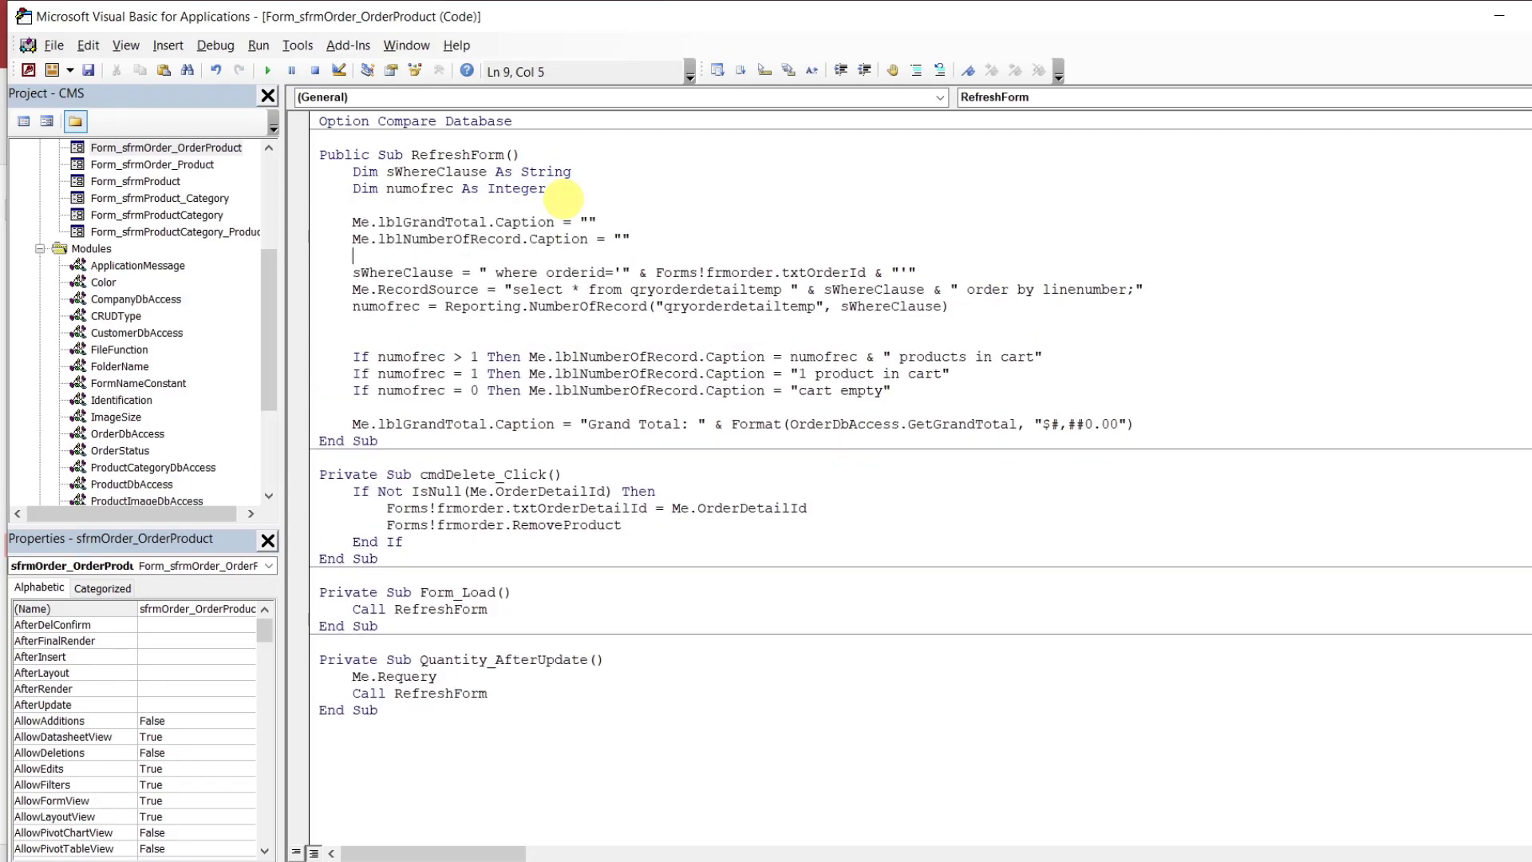
click(687, 195)
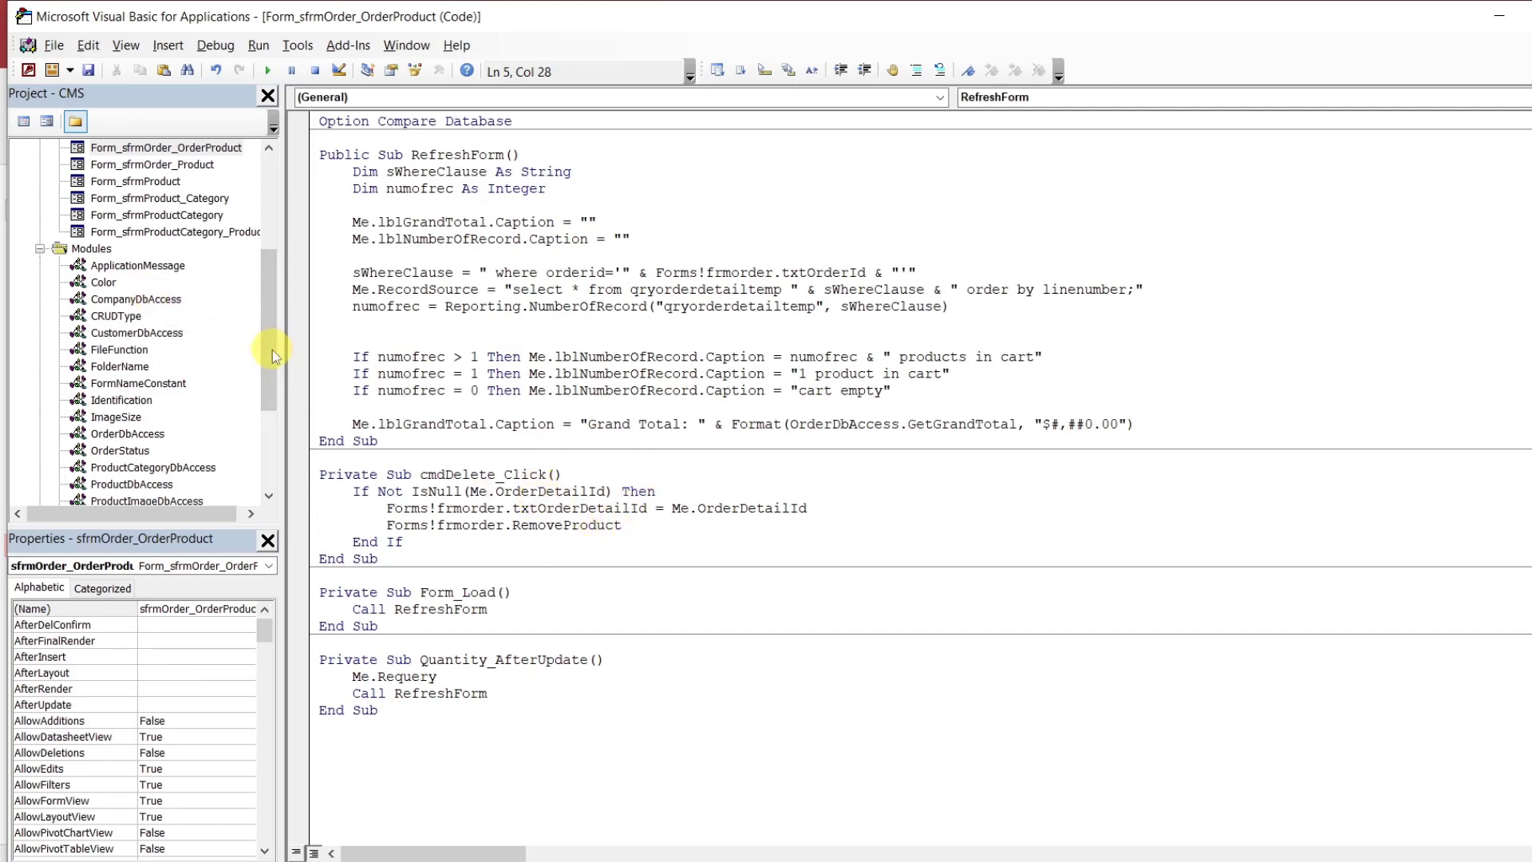
Look at the records in the OrderDetailTemp table and close the table
drag(272, 349, 272, 306)
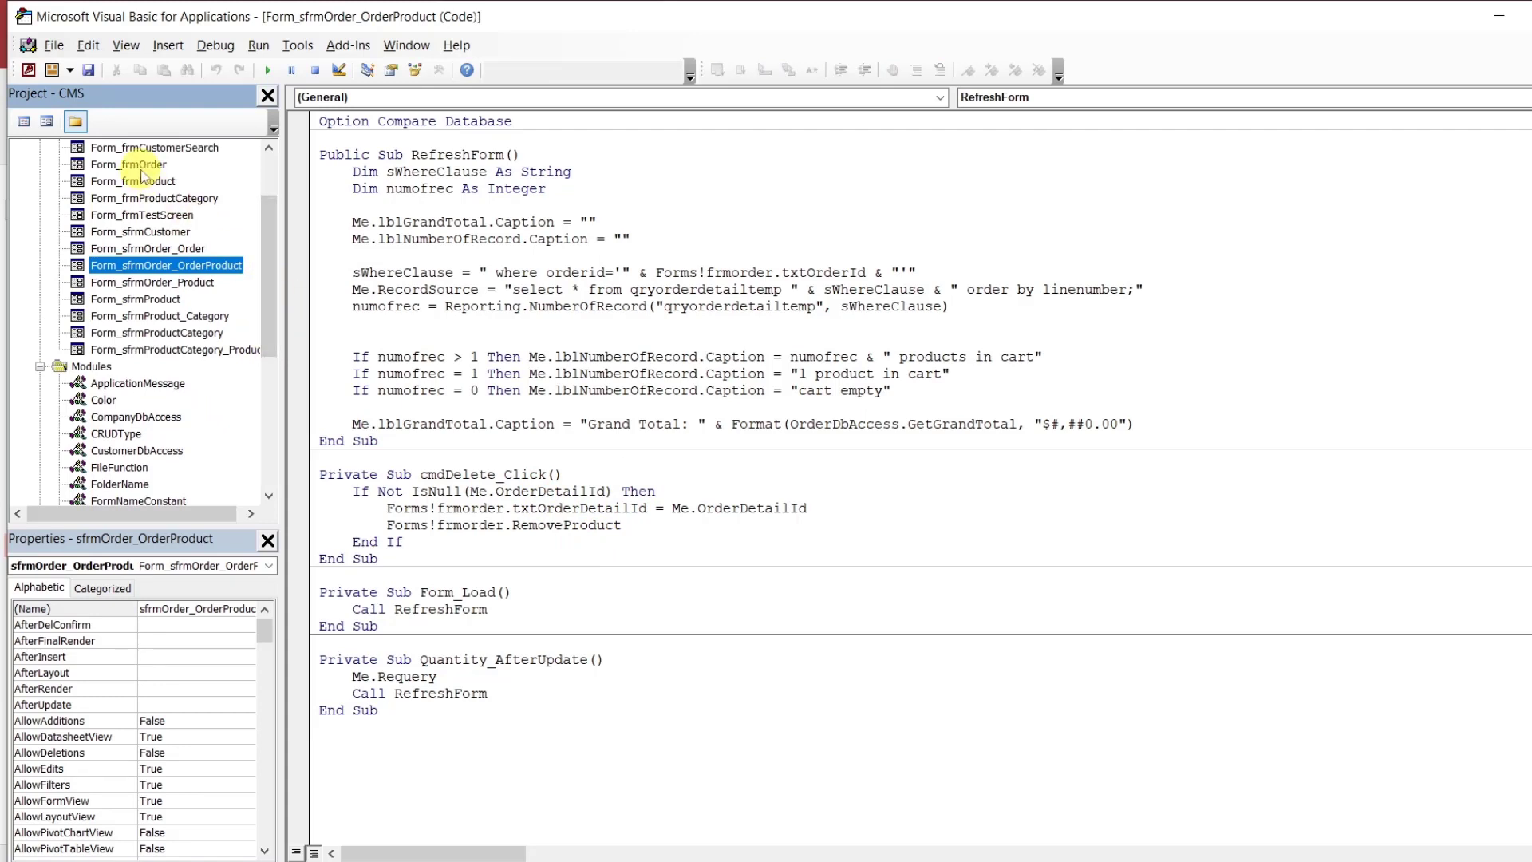
double_click(426, 155)
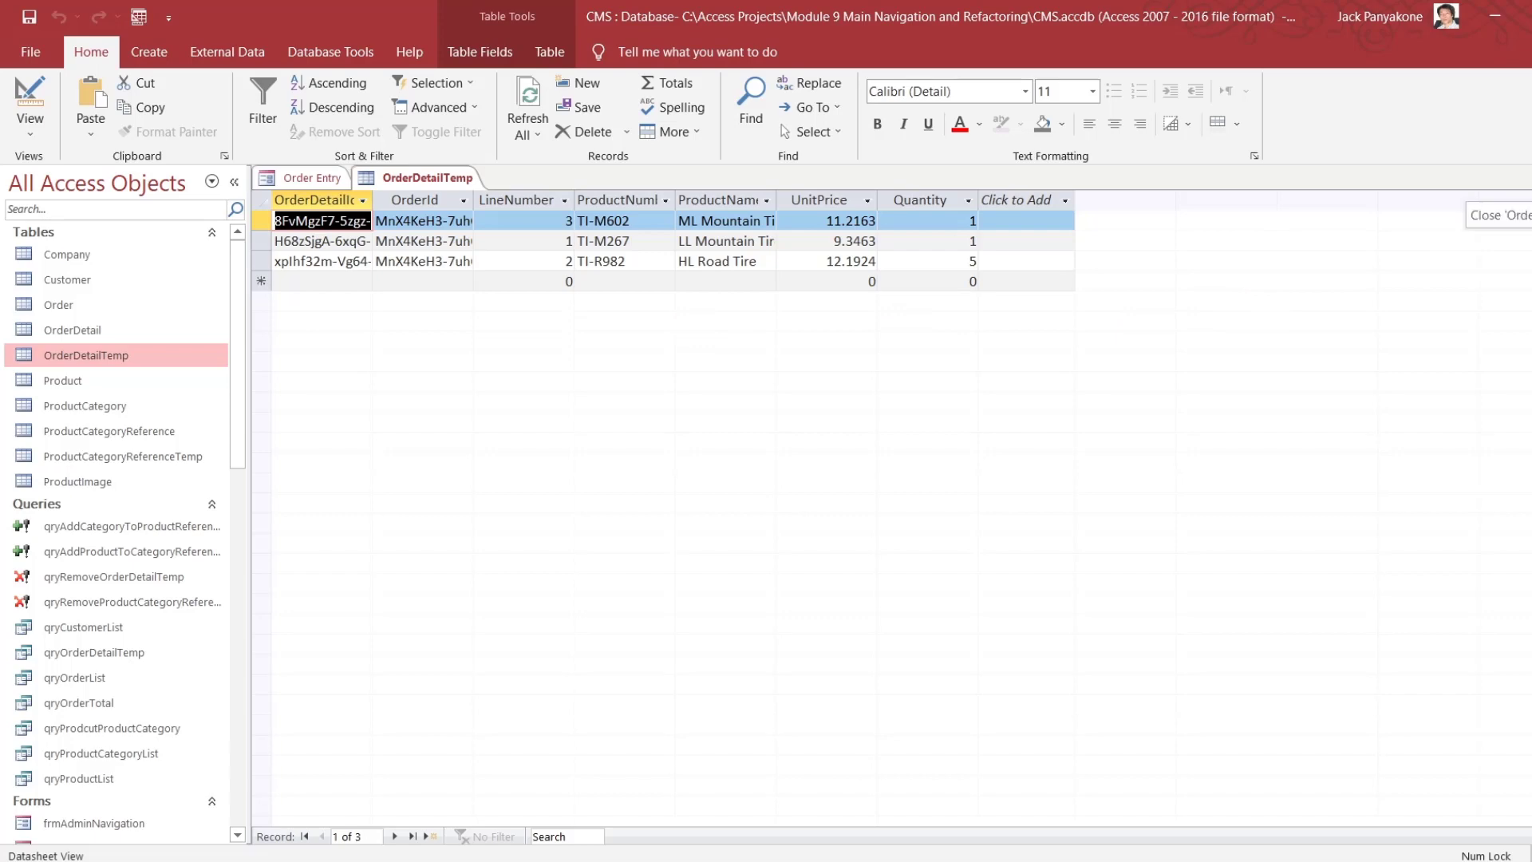
click(1530, 178)
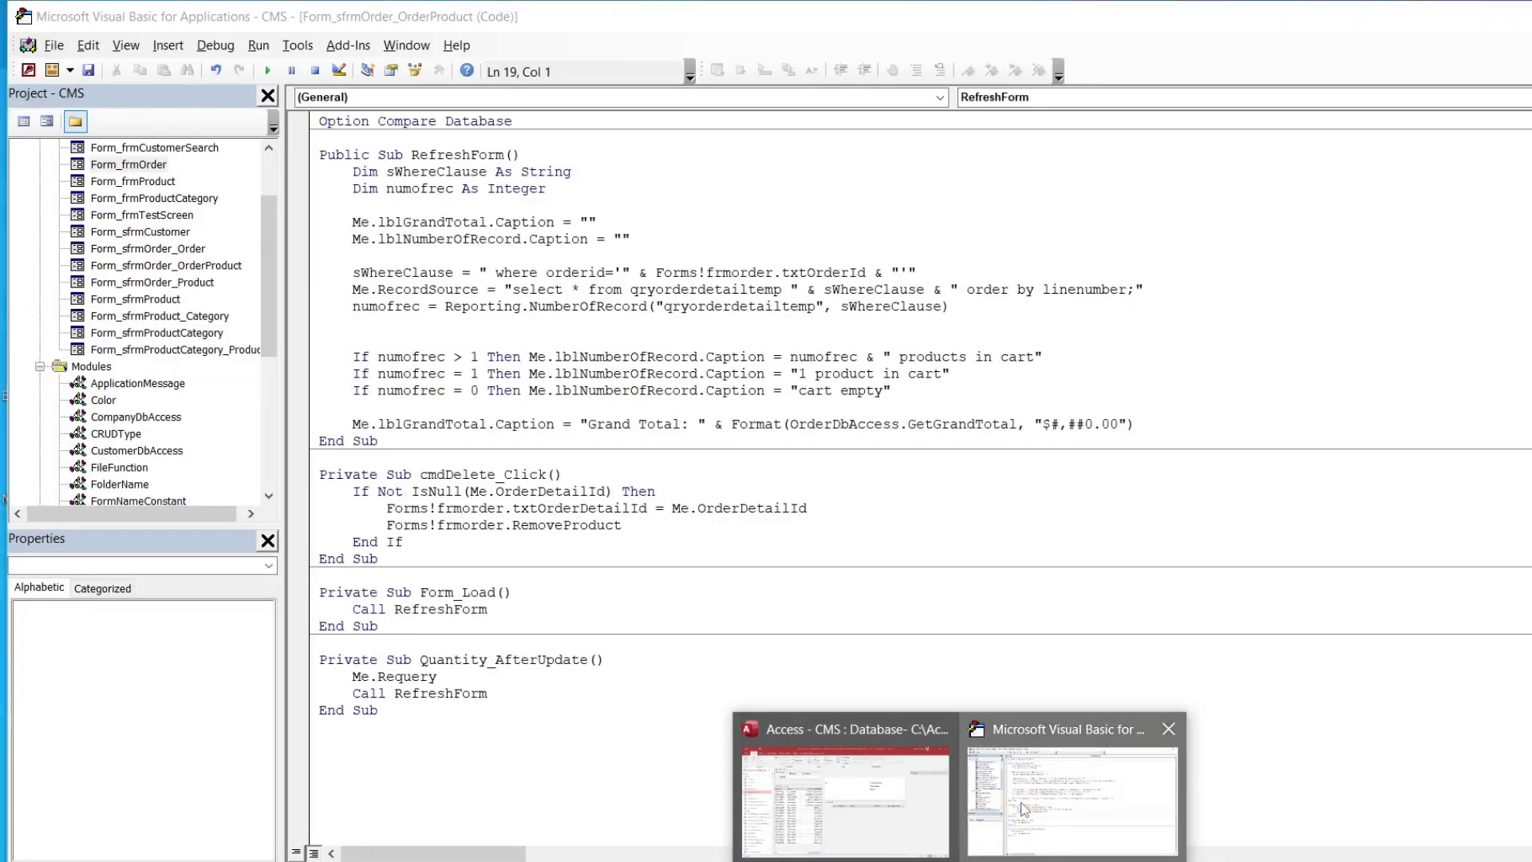
Switch to the Visual Basic editor and examine the GetGrandTotal function in the OrderDbAccess module
click(997, 778)
double_click(960, 423)
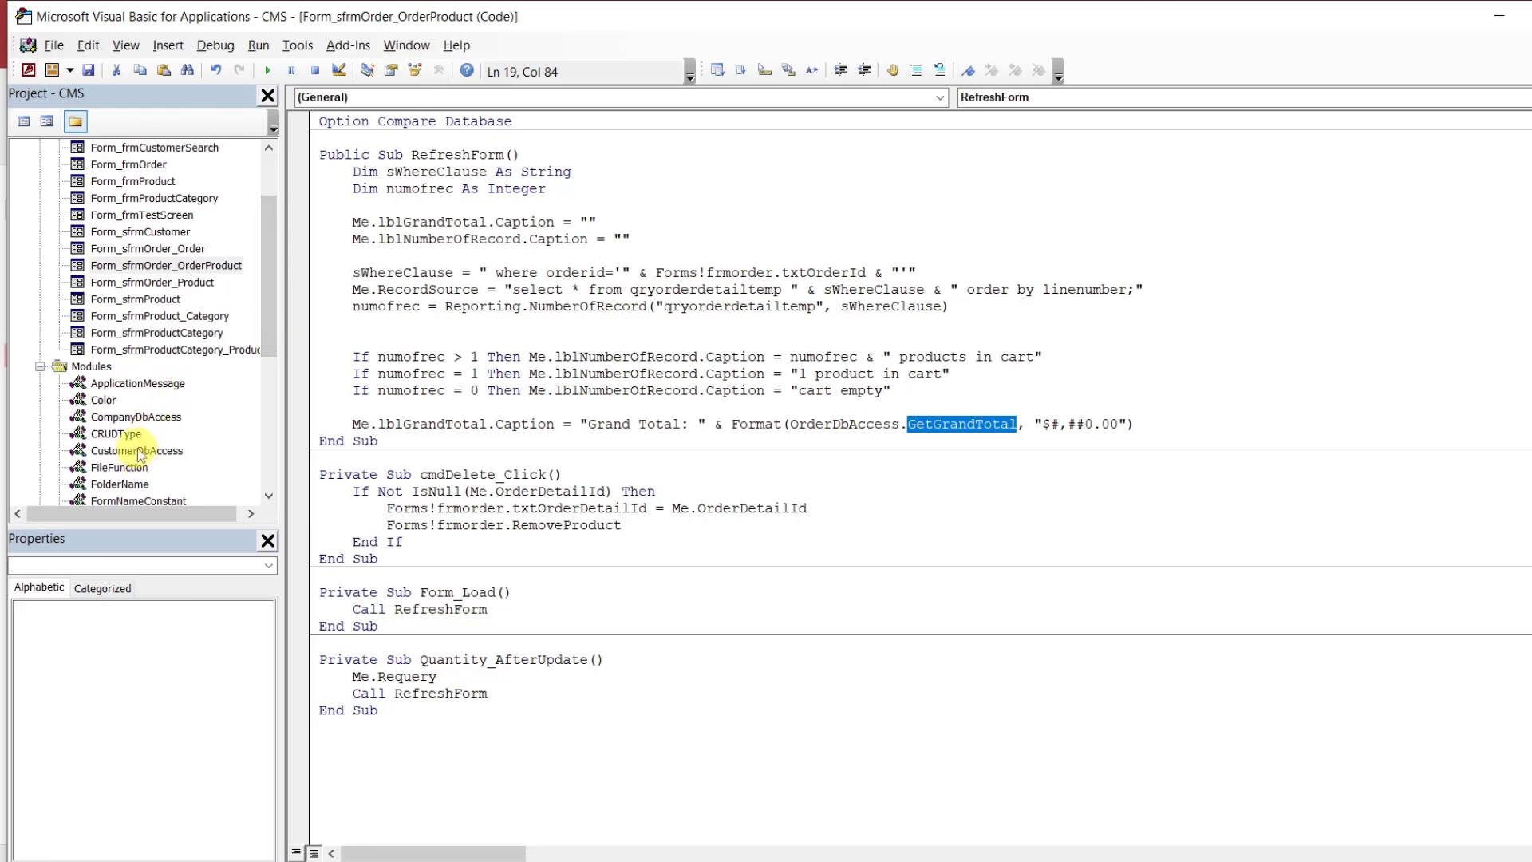
drag(268, 333, 268, 371)
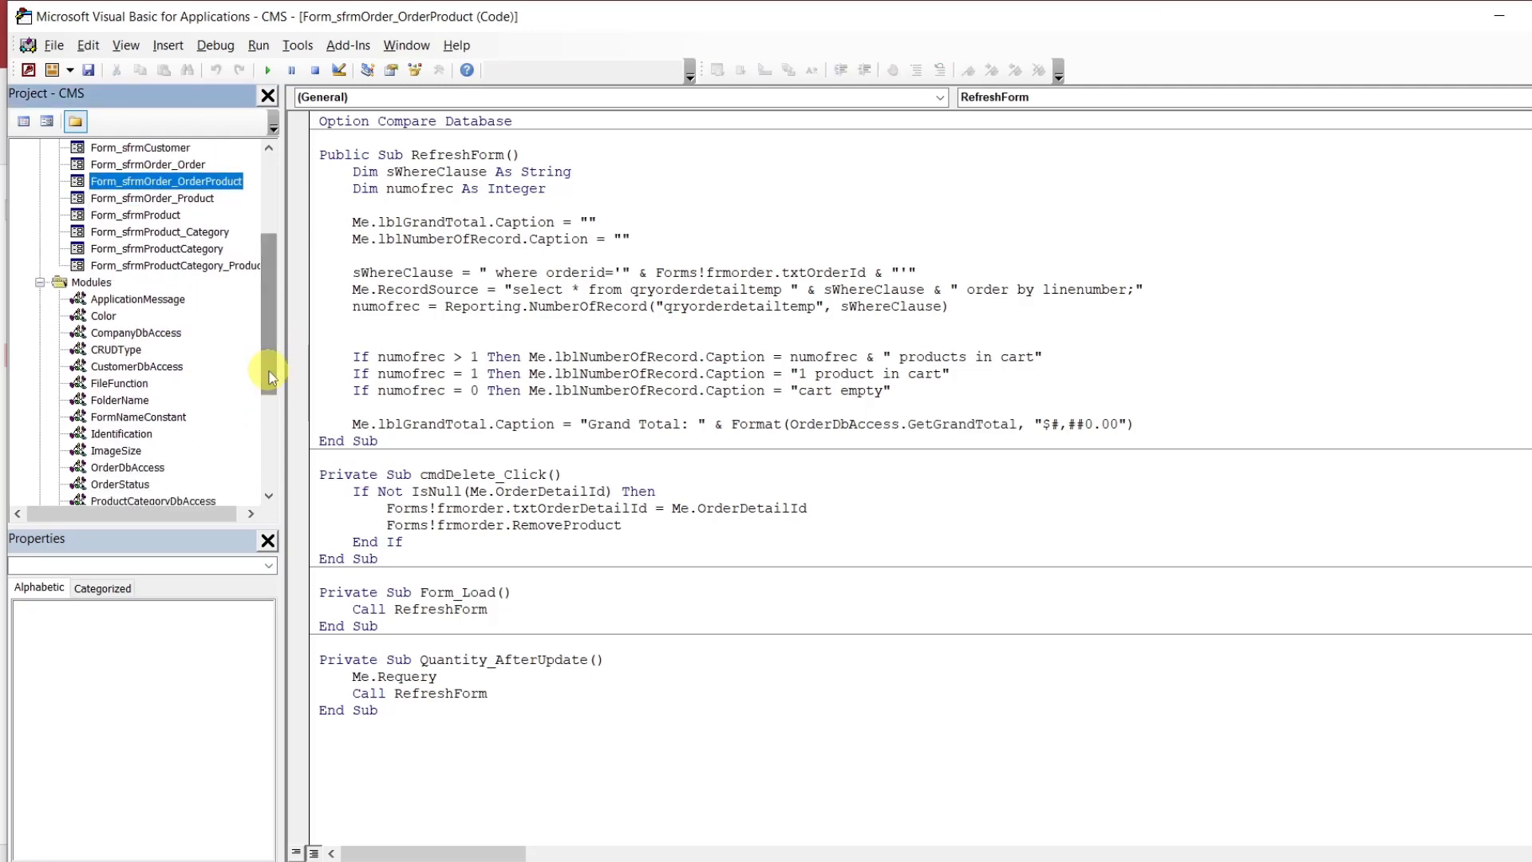
double_click(131, 468)
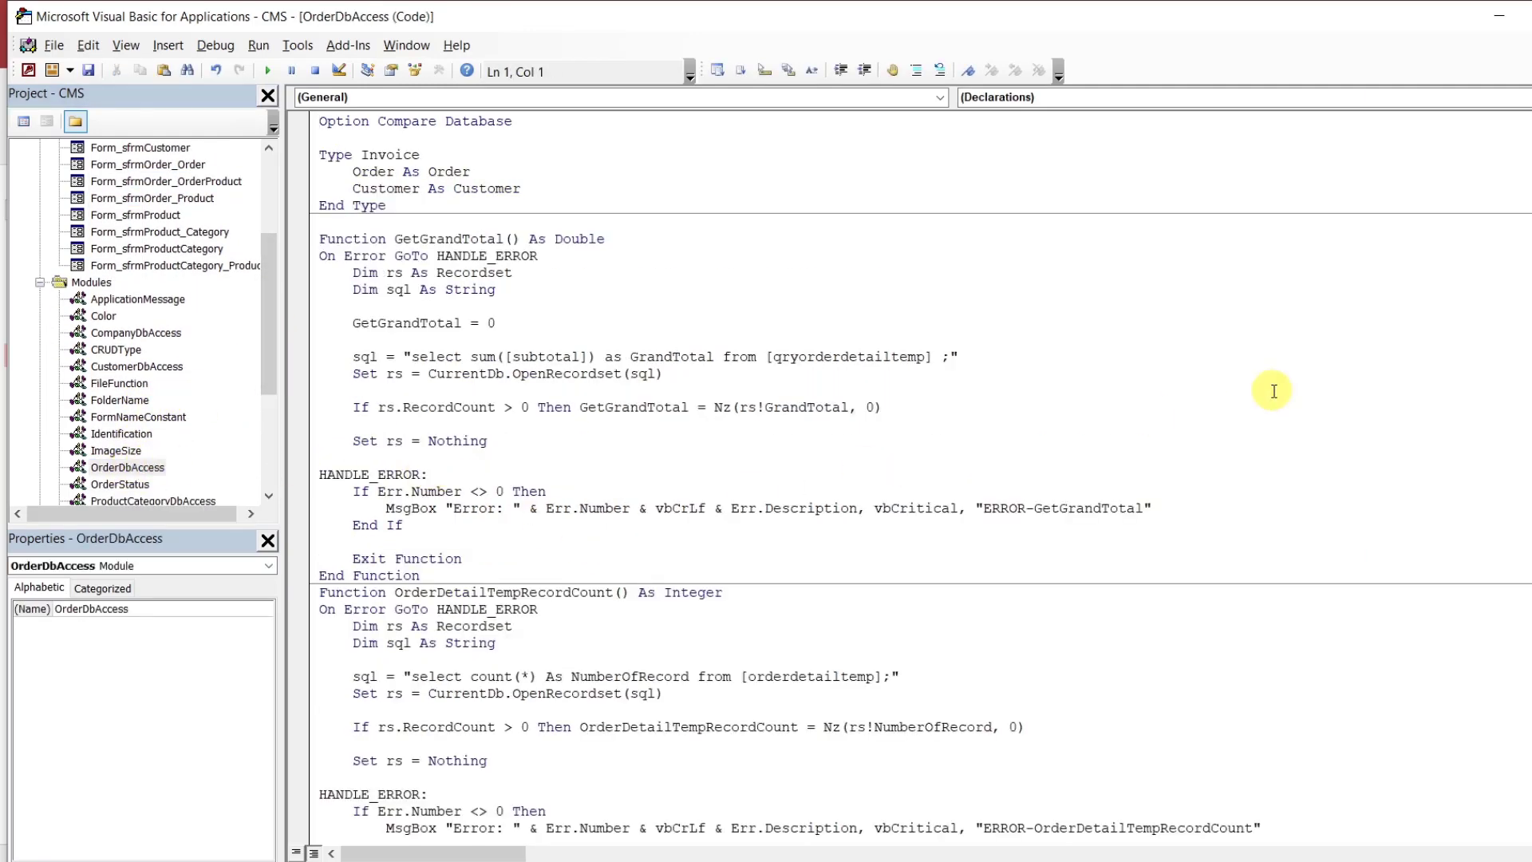
Close the OrderDbAccess, OrderDetail and sfrmOrder_Order code windows to reach the code of frmOrder
key(ctrl+F4)
key(ctrl+F4)
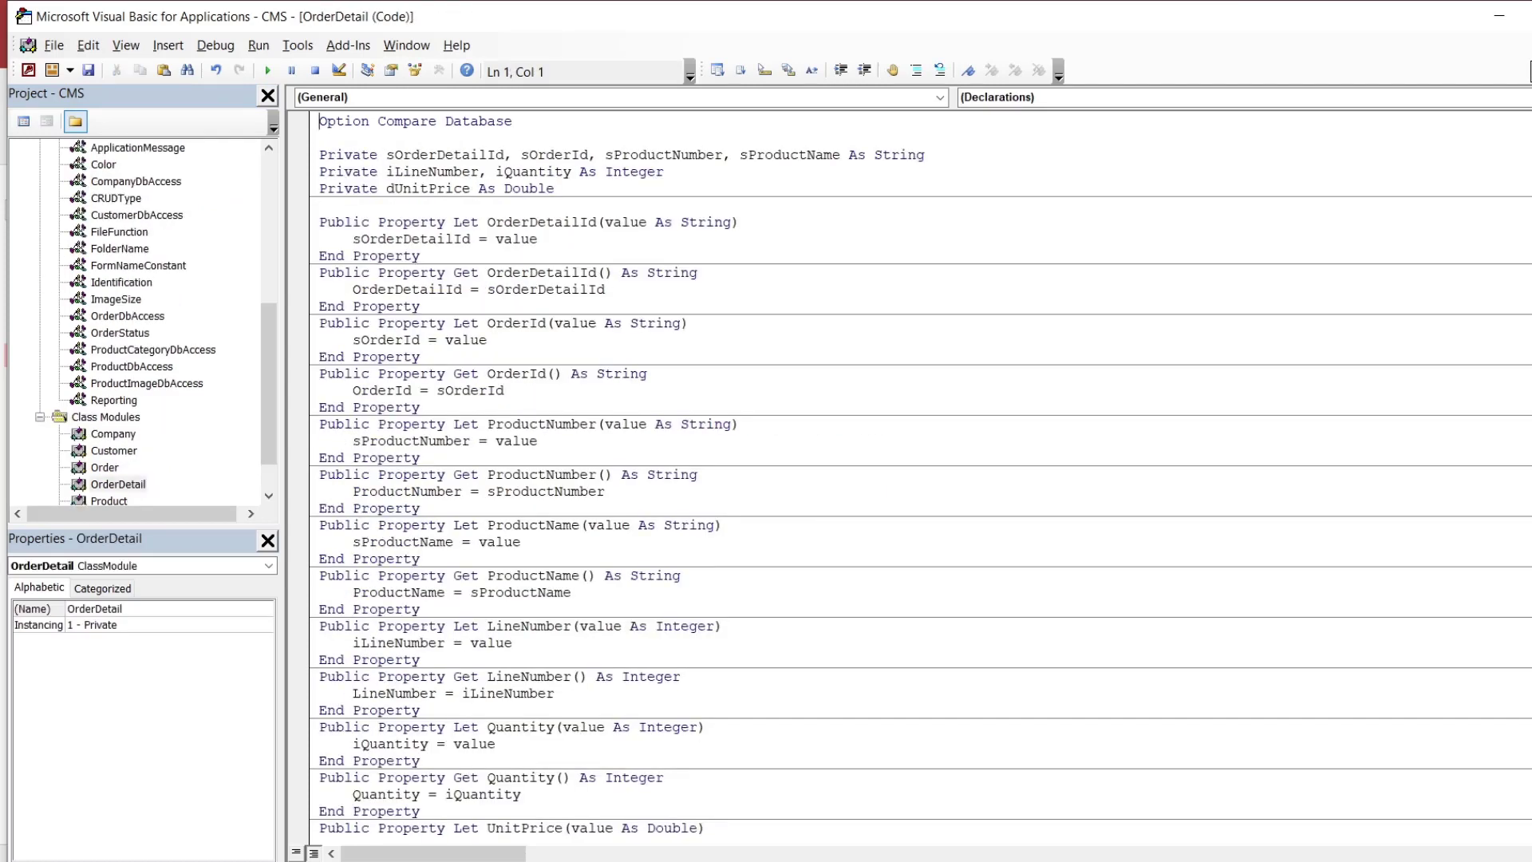
key(ctrl+F4)
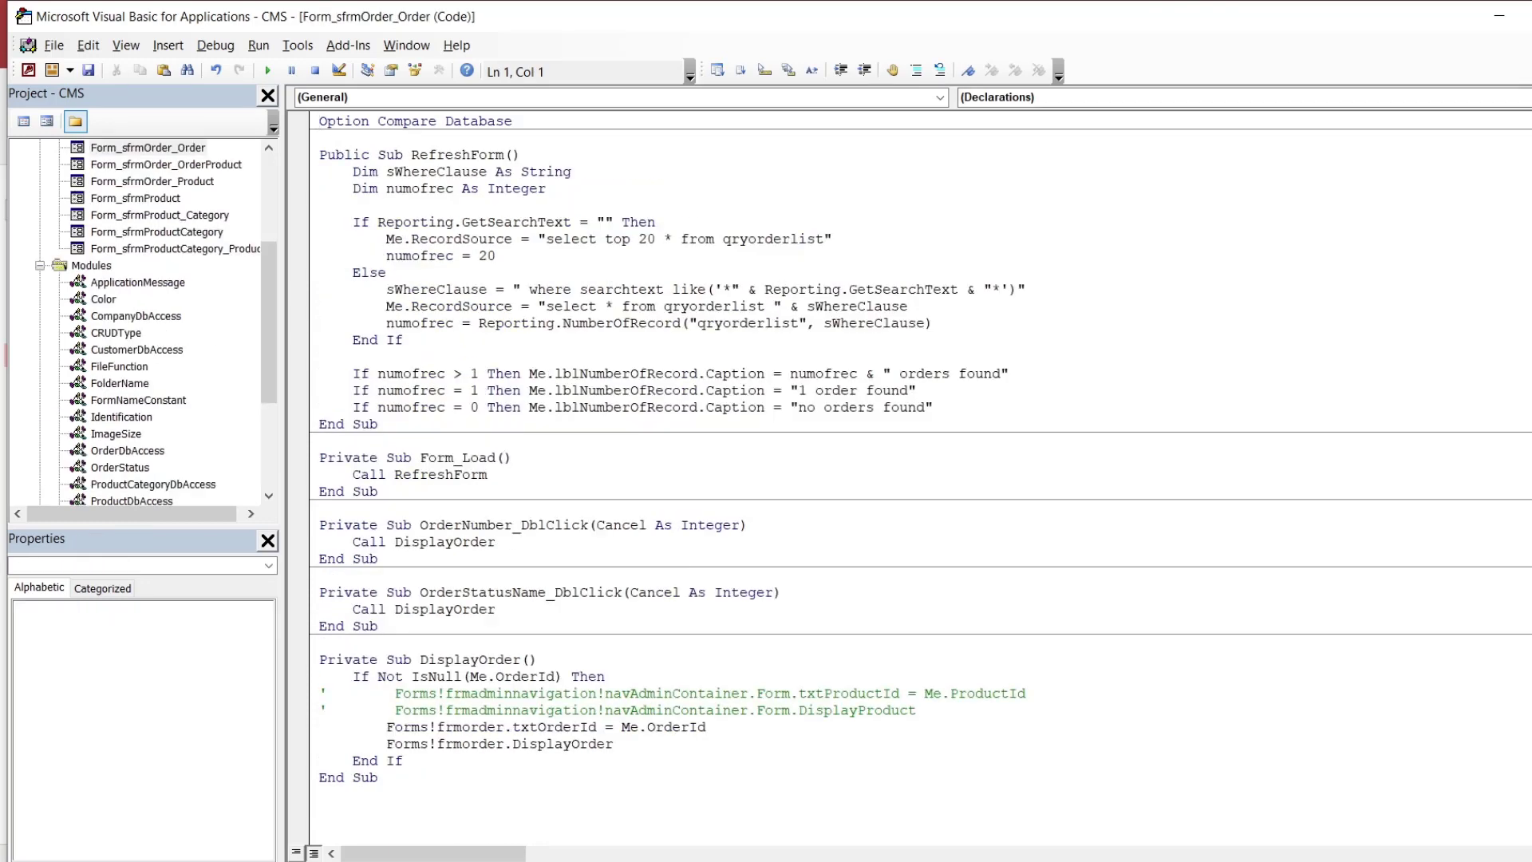
key(ctrl+F4)
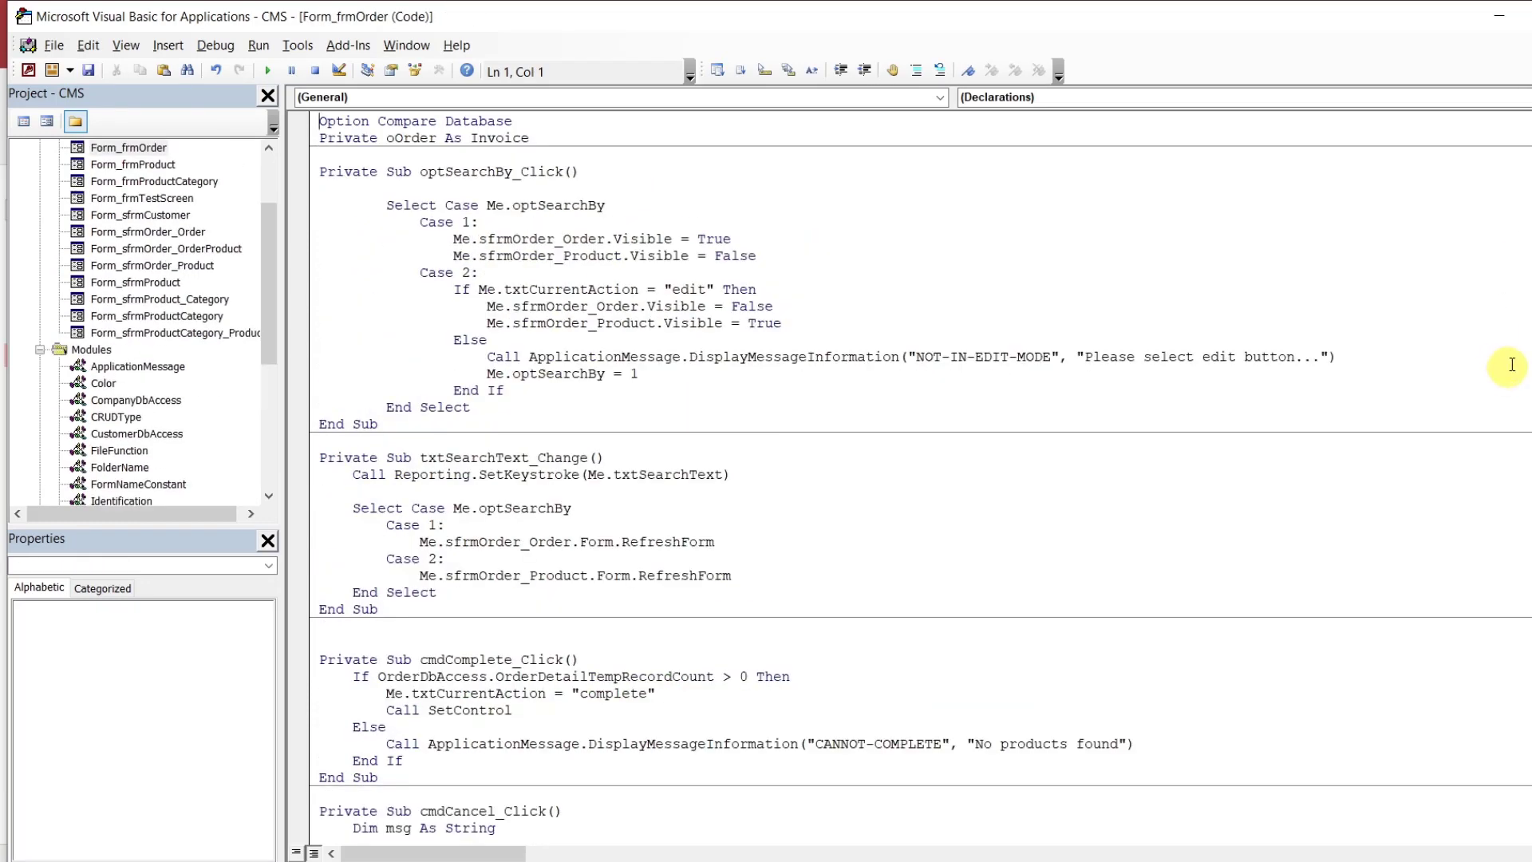
Copy the three DoCmd lines running qryRemoveOrderDetailTemp from UnlockTextboxes to the end of Form_Unload in the frmOrder code
scroll(1505, 360, down, 15)
scroll(921, 475, down, 20)
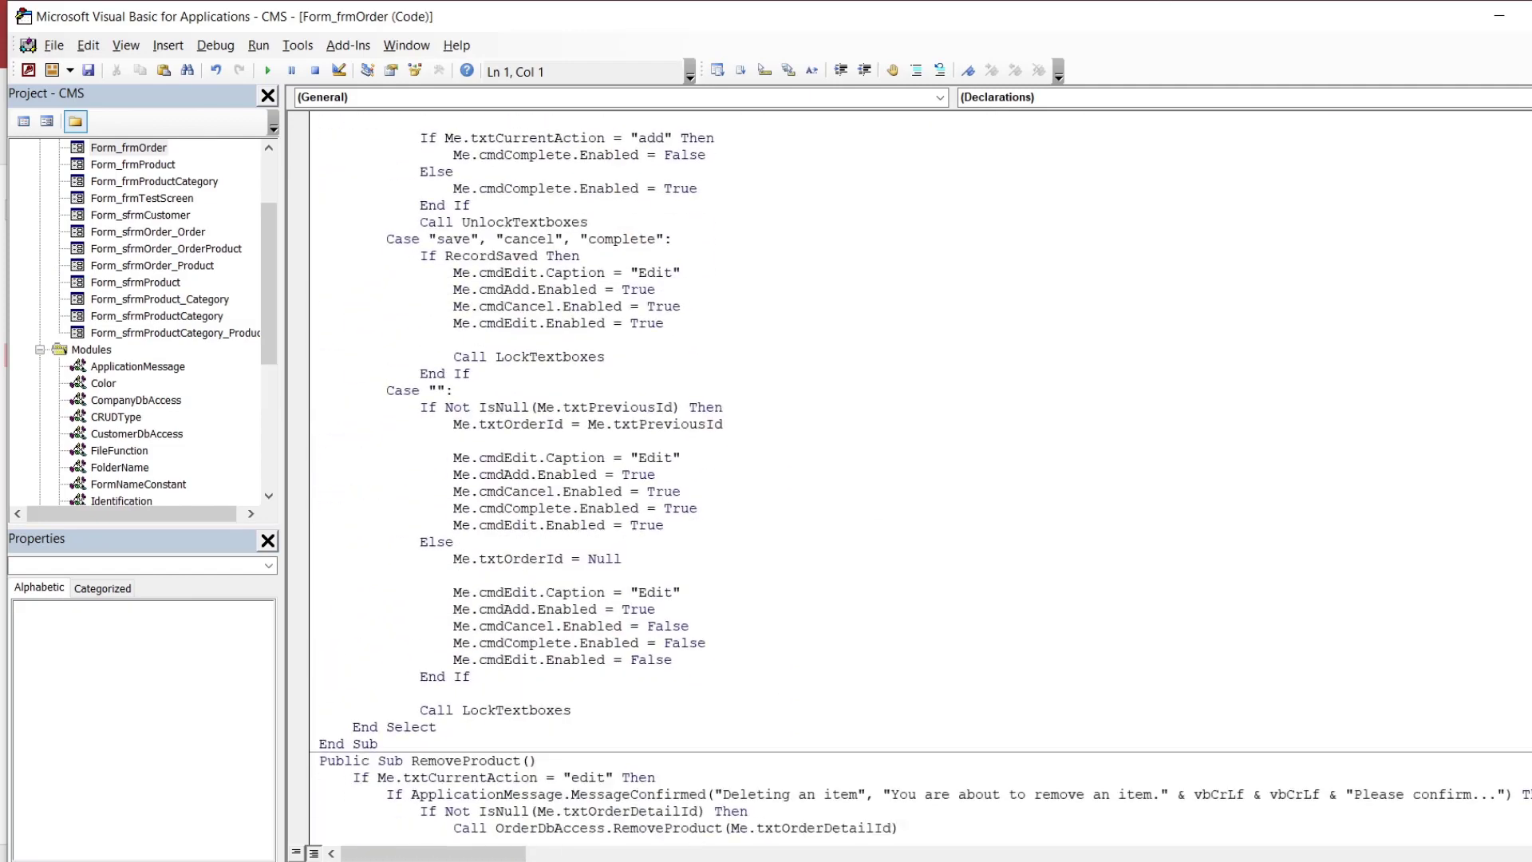
scroll(920, 475, down, 16)
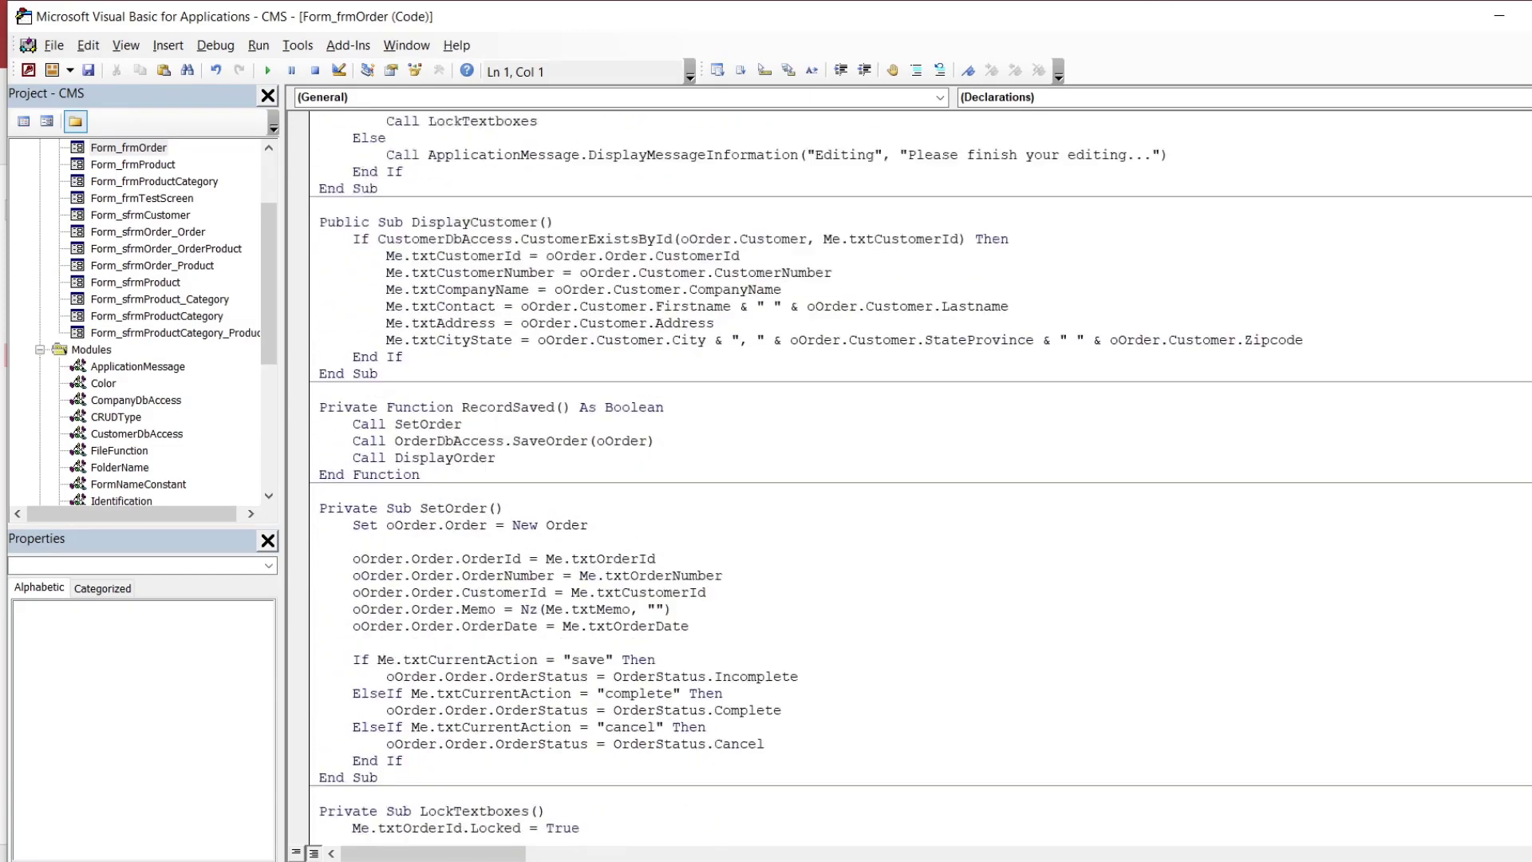
scroll(920, 475, down, 6)
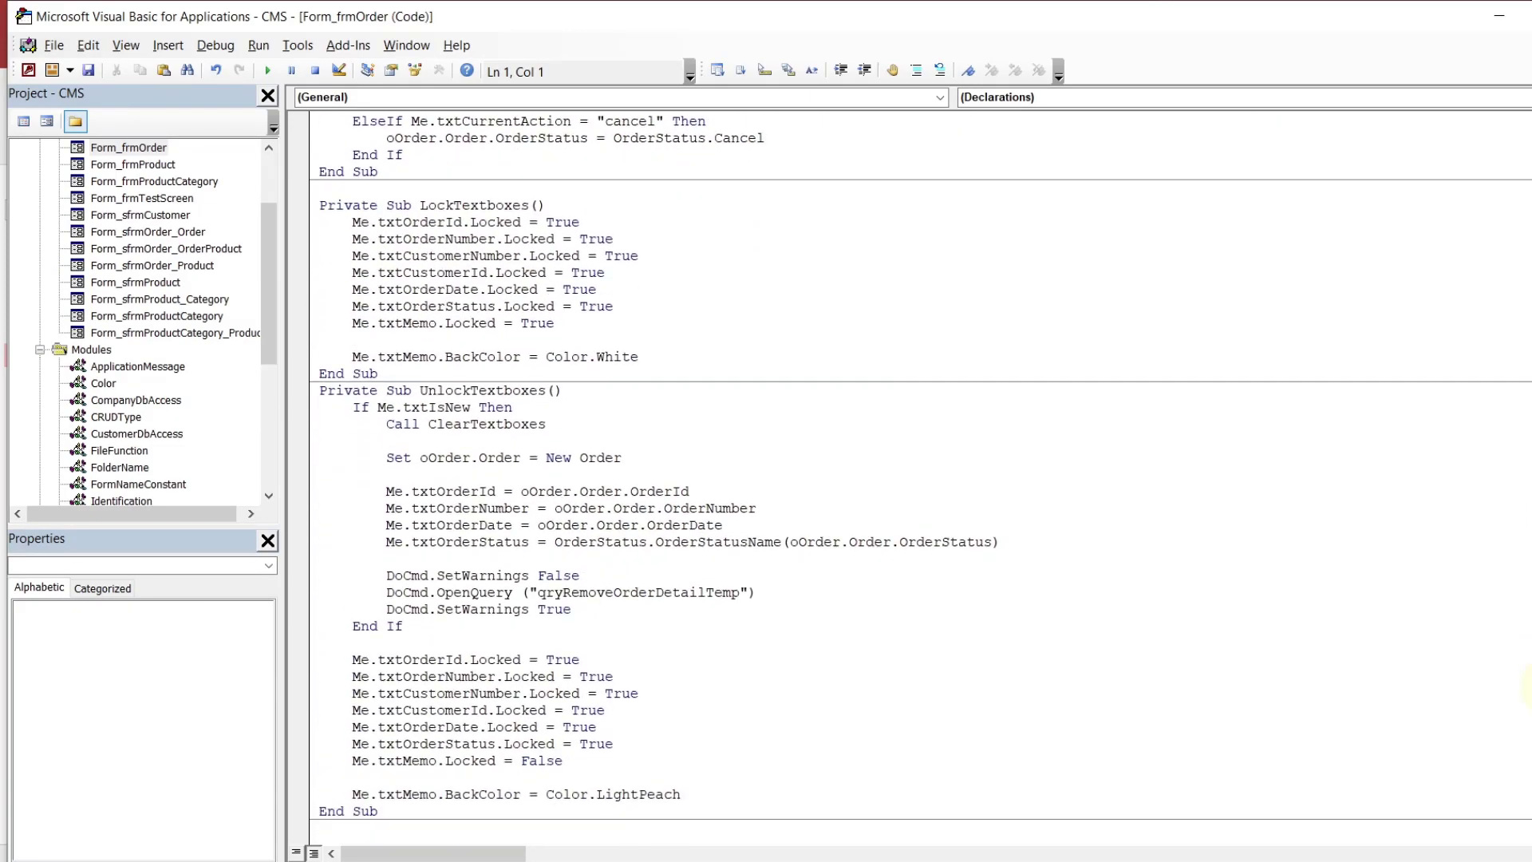
drag(571, 609, 388, 576)
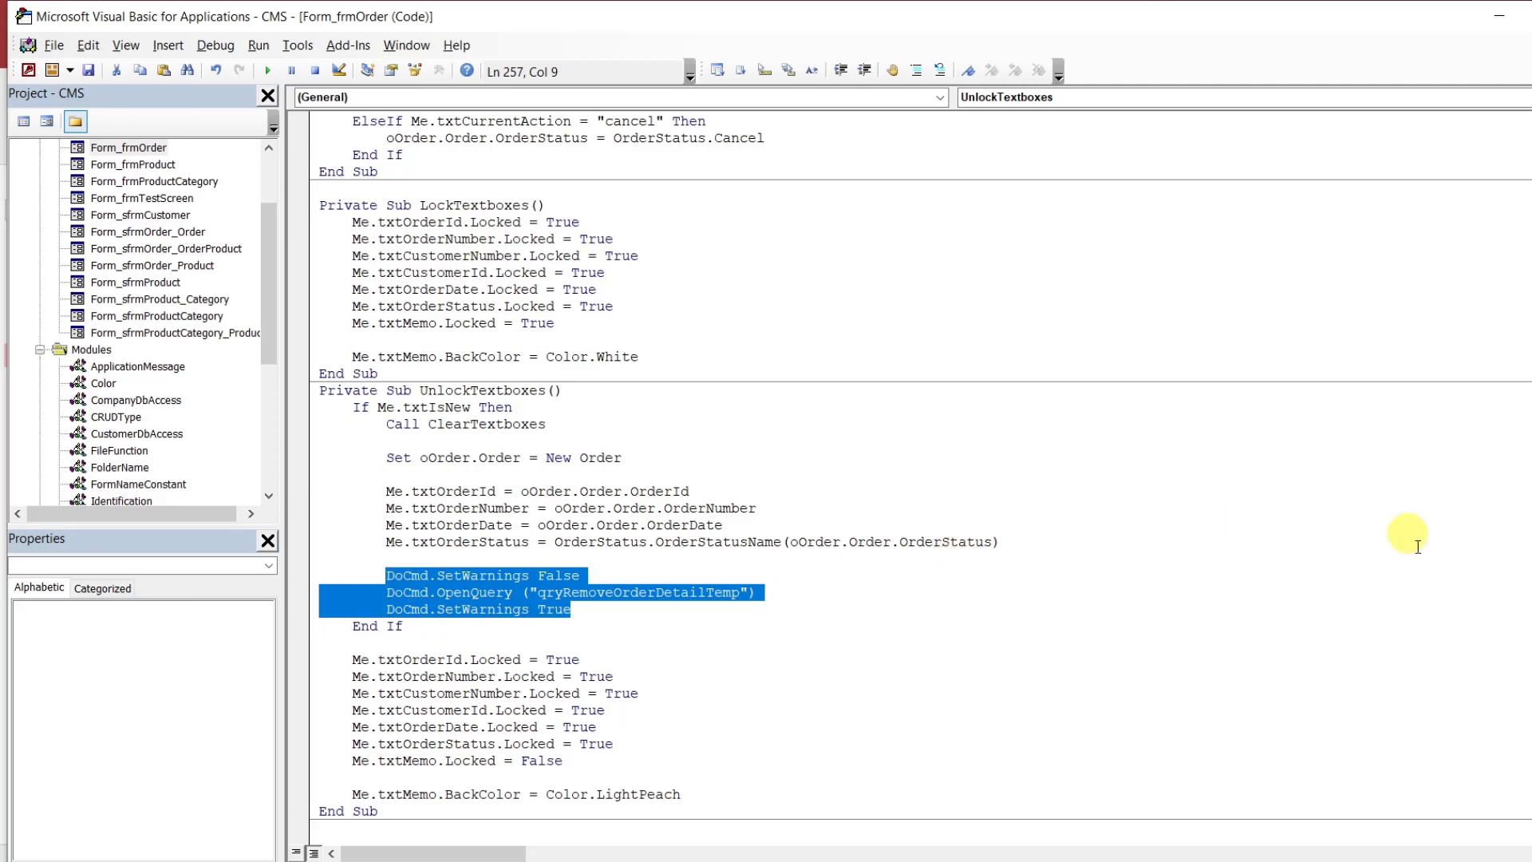
scroll(387, 576, down, 12)
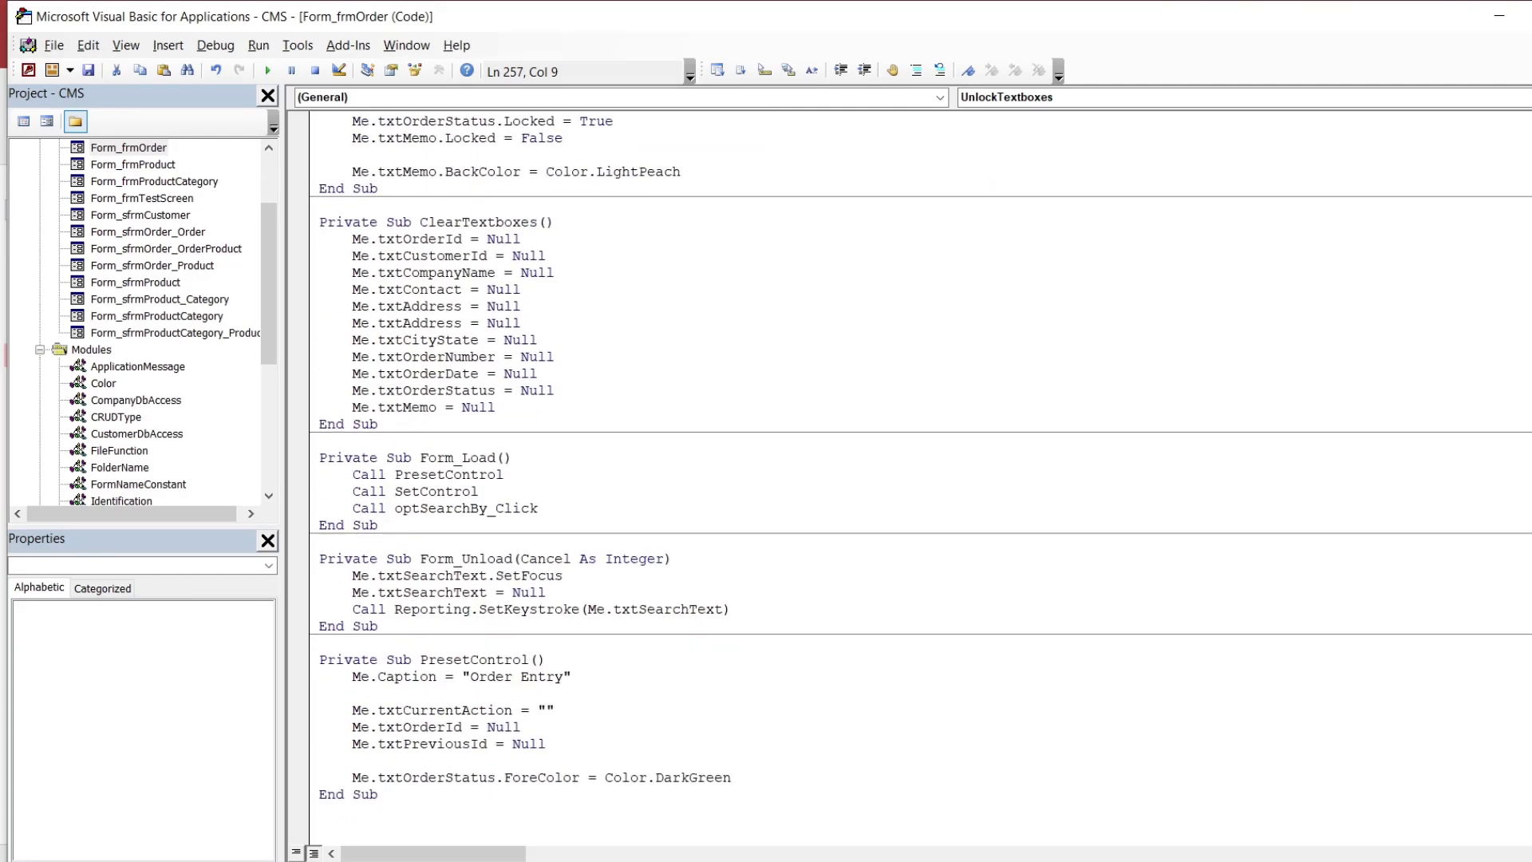
click(756, 611)
key(Return)
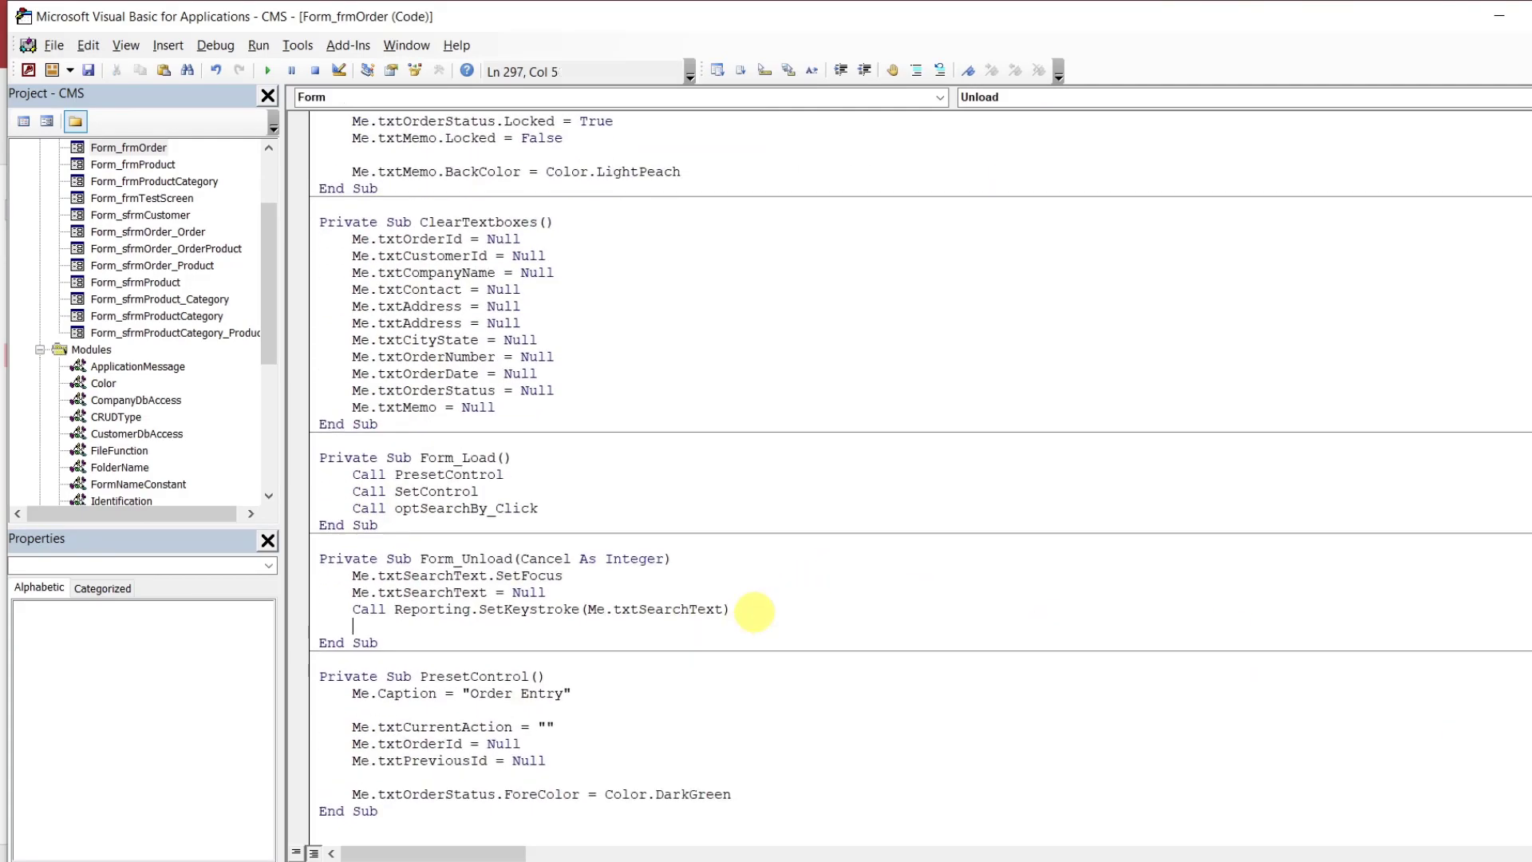
text(DoCmd.SetWarnings False         DoCmd.OpenQuery ("qryRemoveOrderDetailTemp")         DoCmd.SetWarnings True)
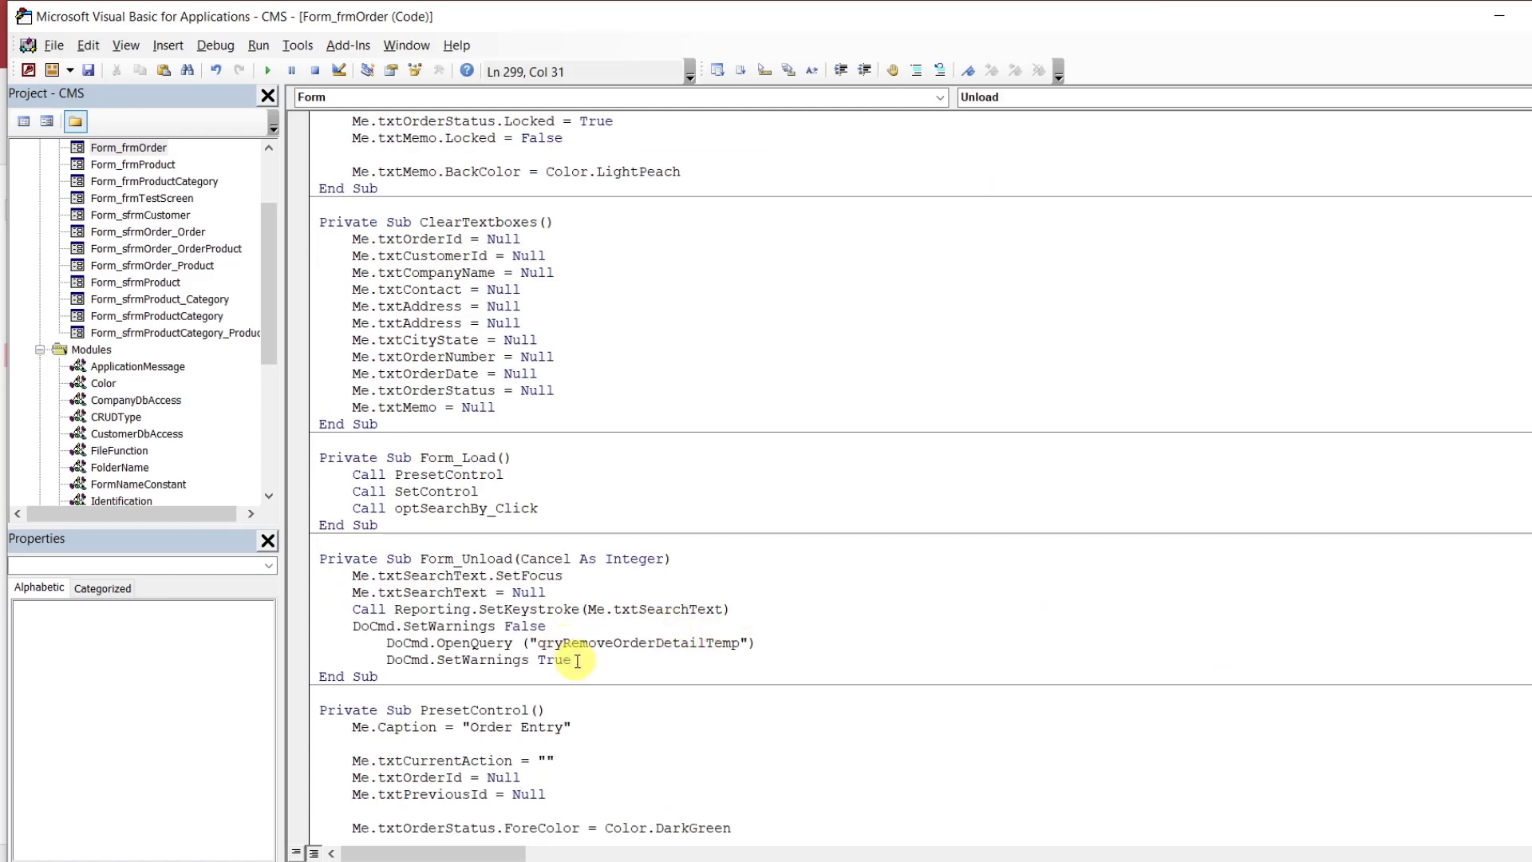
Outdent the DoCmd.OpenQuery and DoCmd.SetWarnings True lines in Form_Unload to match the surrounding code
drag(577, 662, 291, 643)
key(shift+Tab)
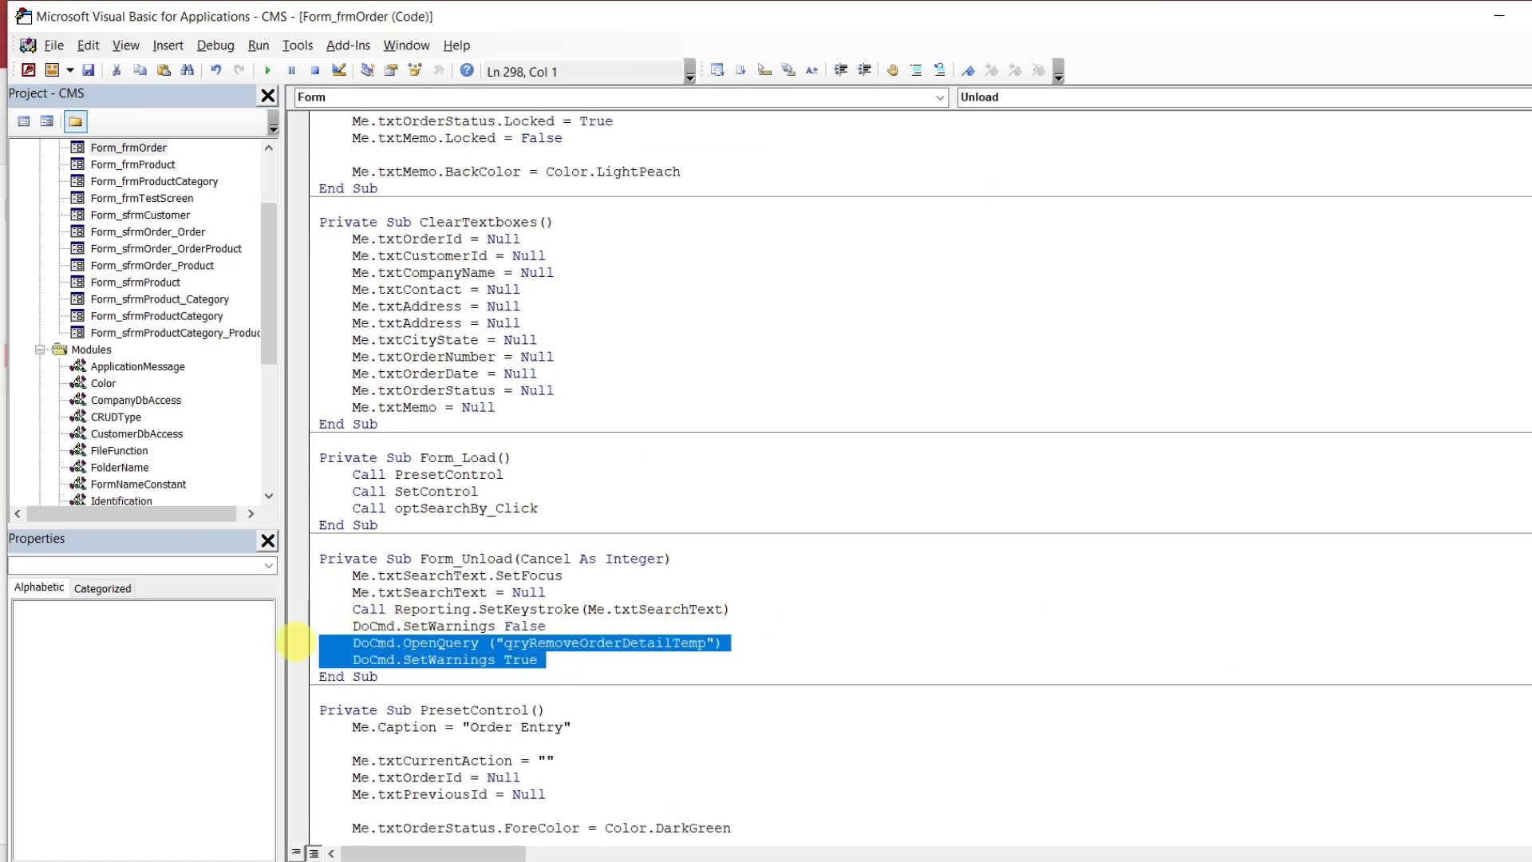
click(577, 591)
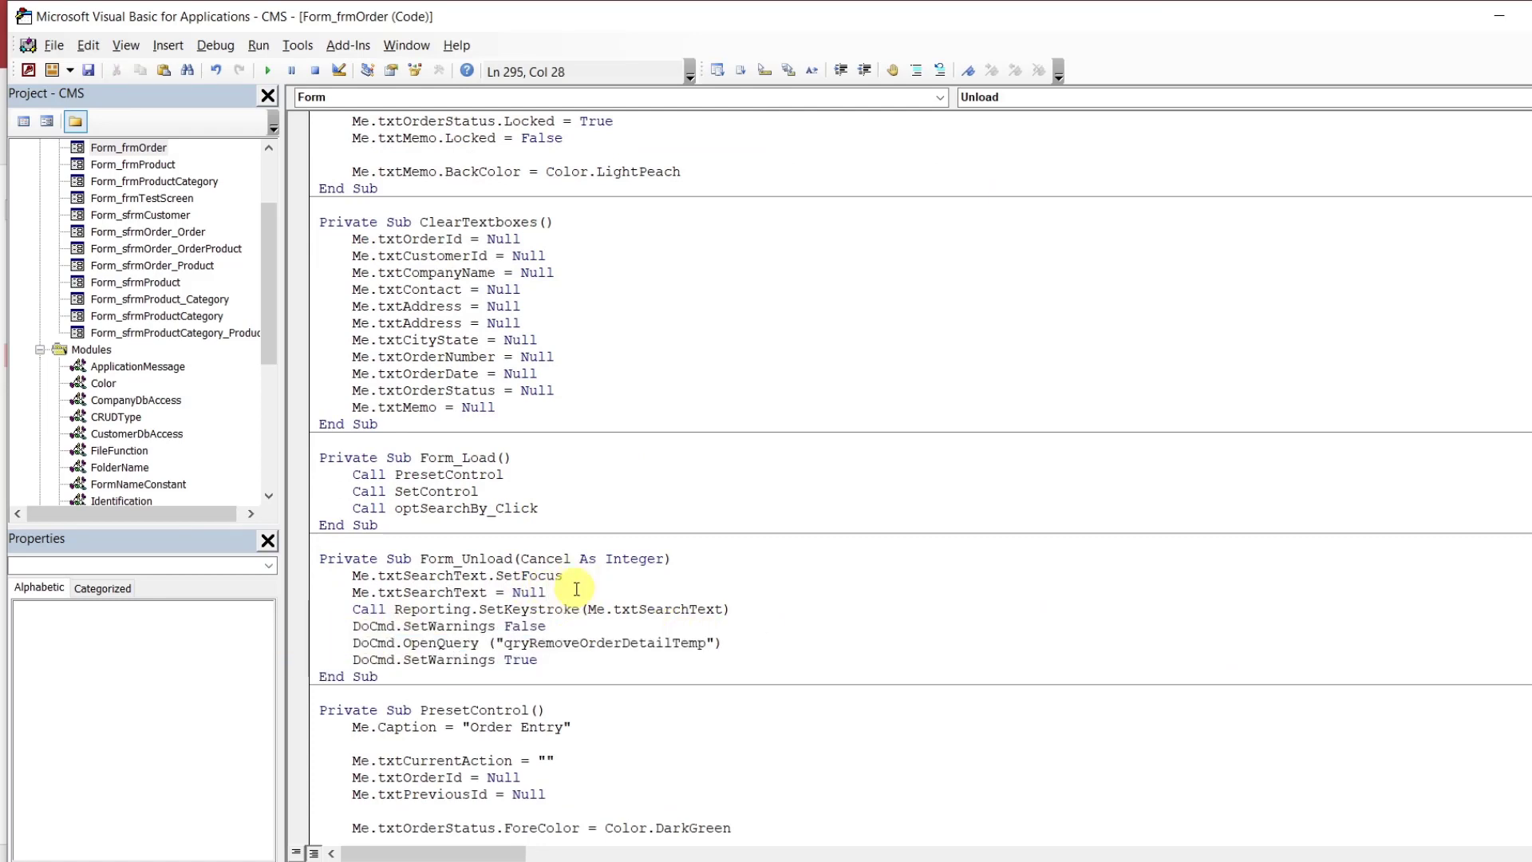
Switch to the Access database window and close the Order Entry form
click(959, 861)
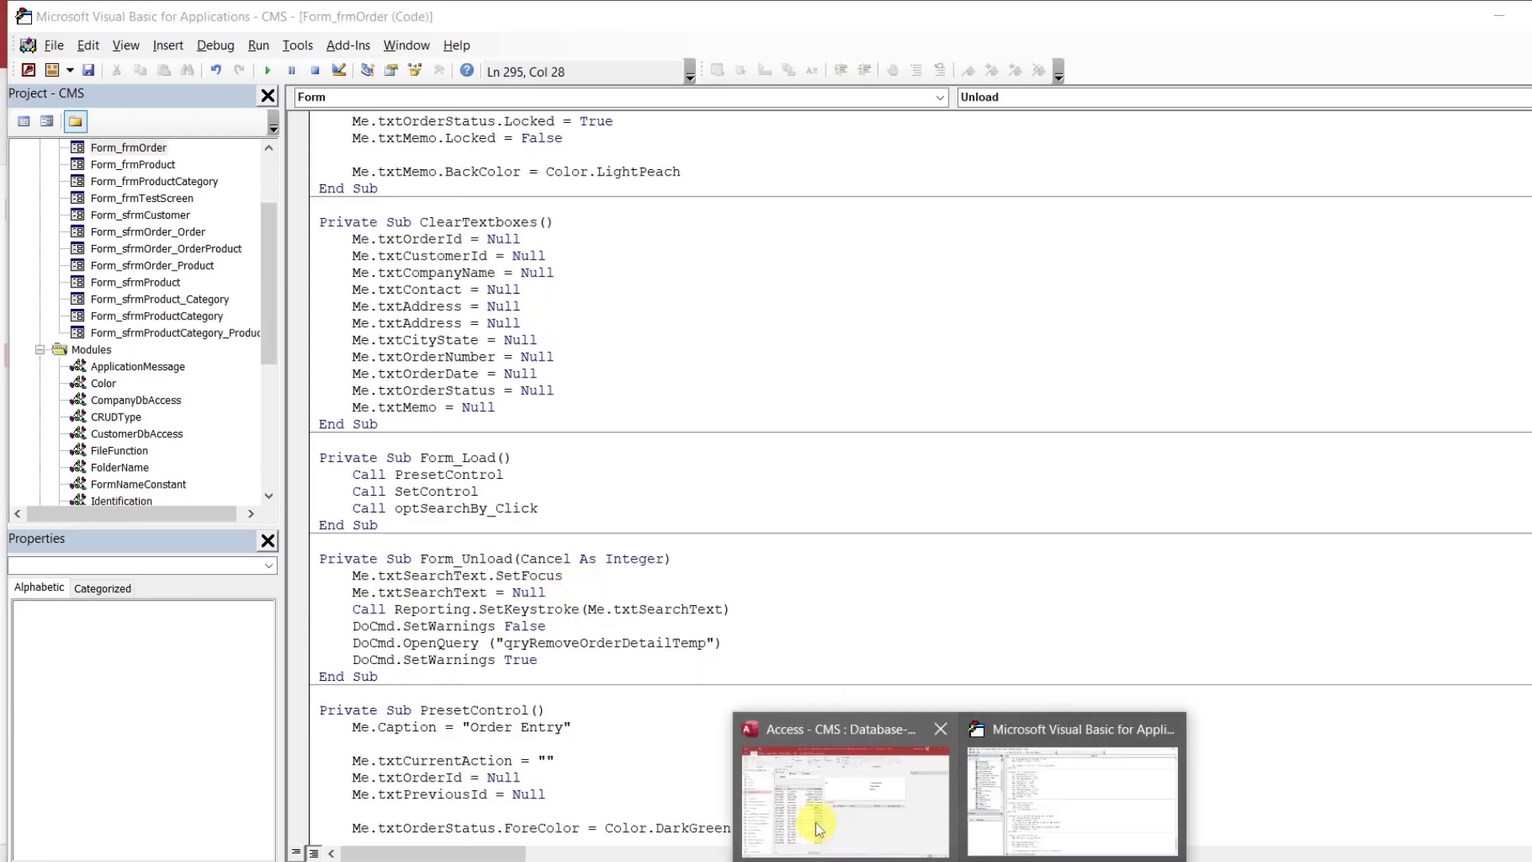
click(818, 828)
right_click(287, 178)
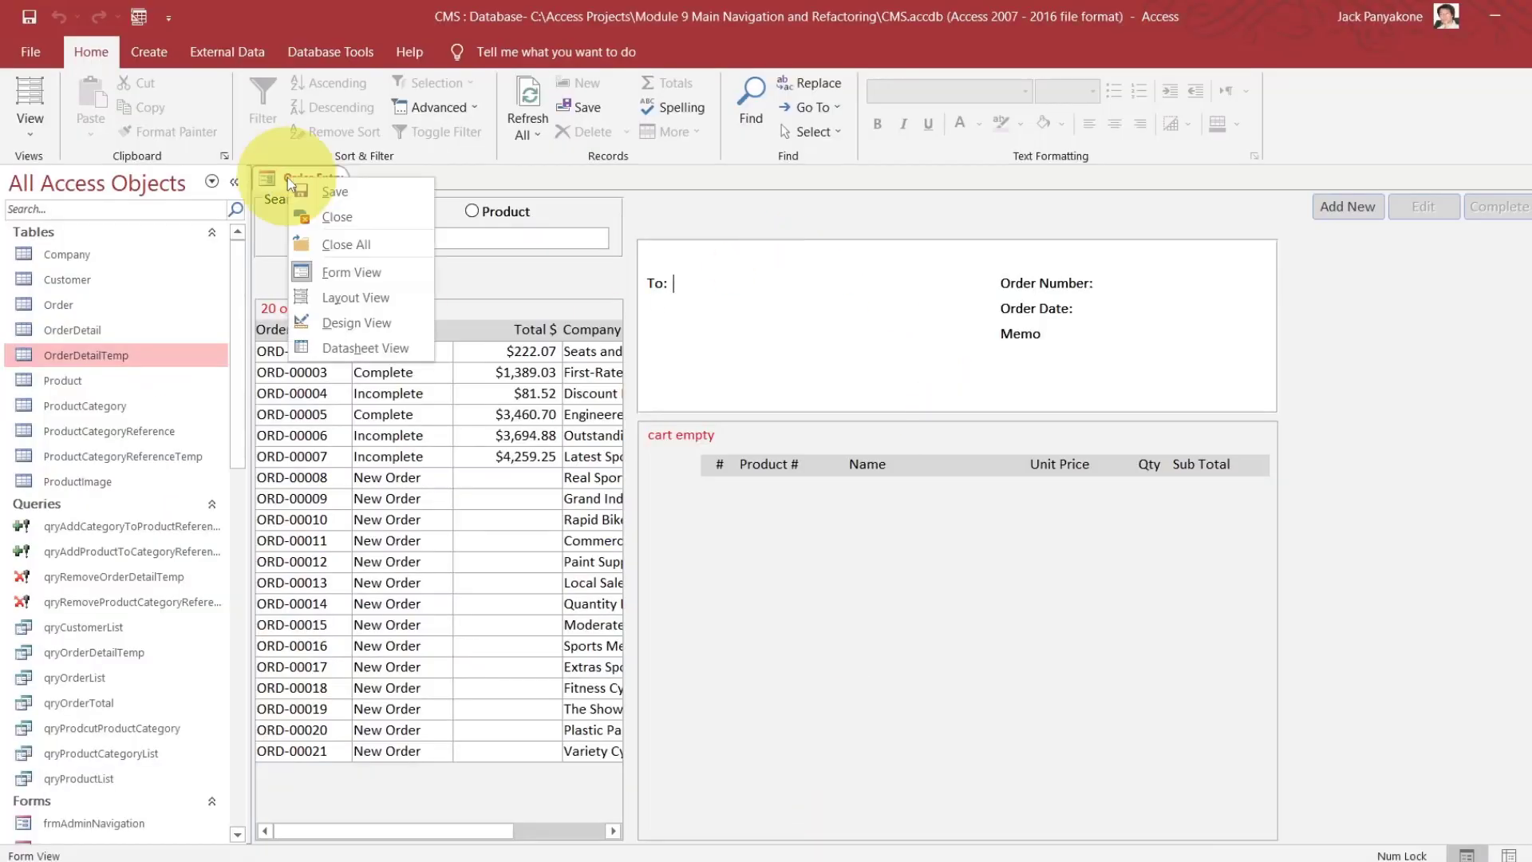
click(338, 223)
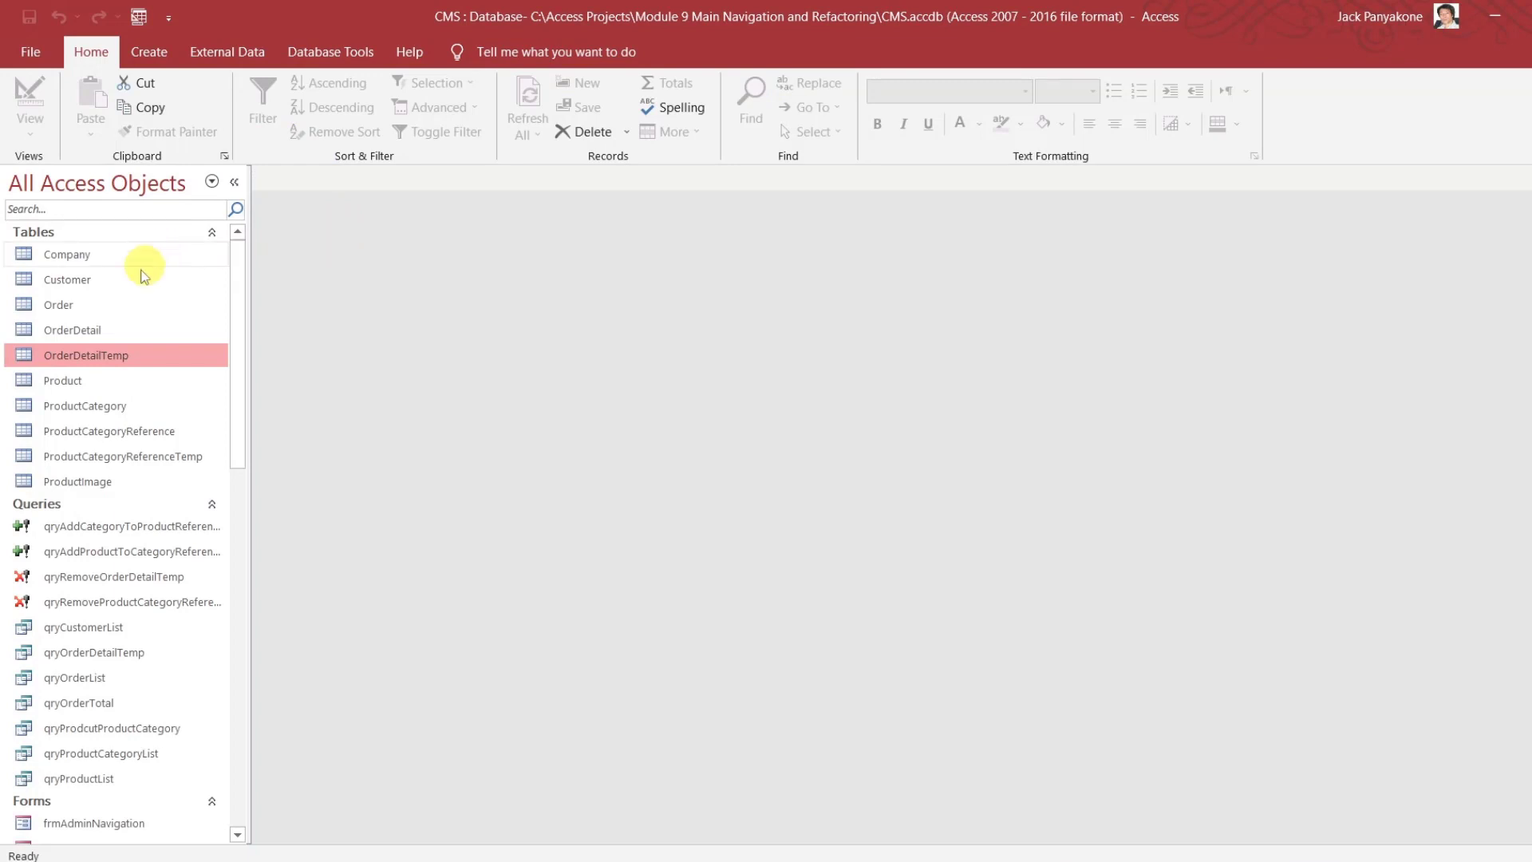
View the Order table, close it, and collapse the lists of tables and queries
double_click(107, 308)
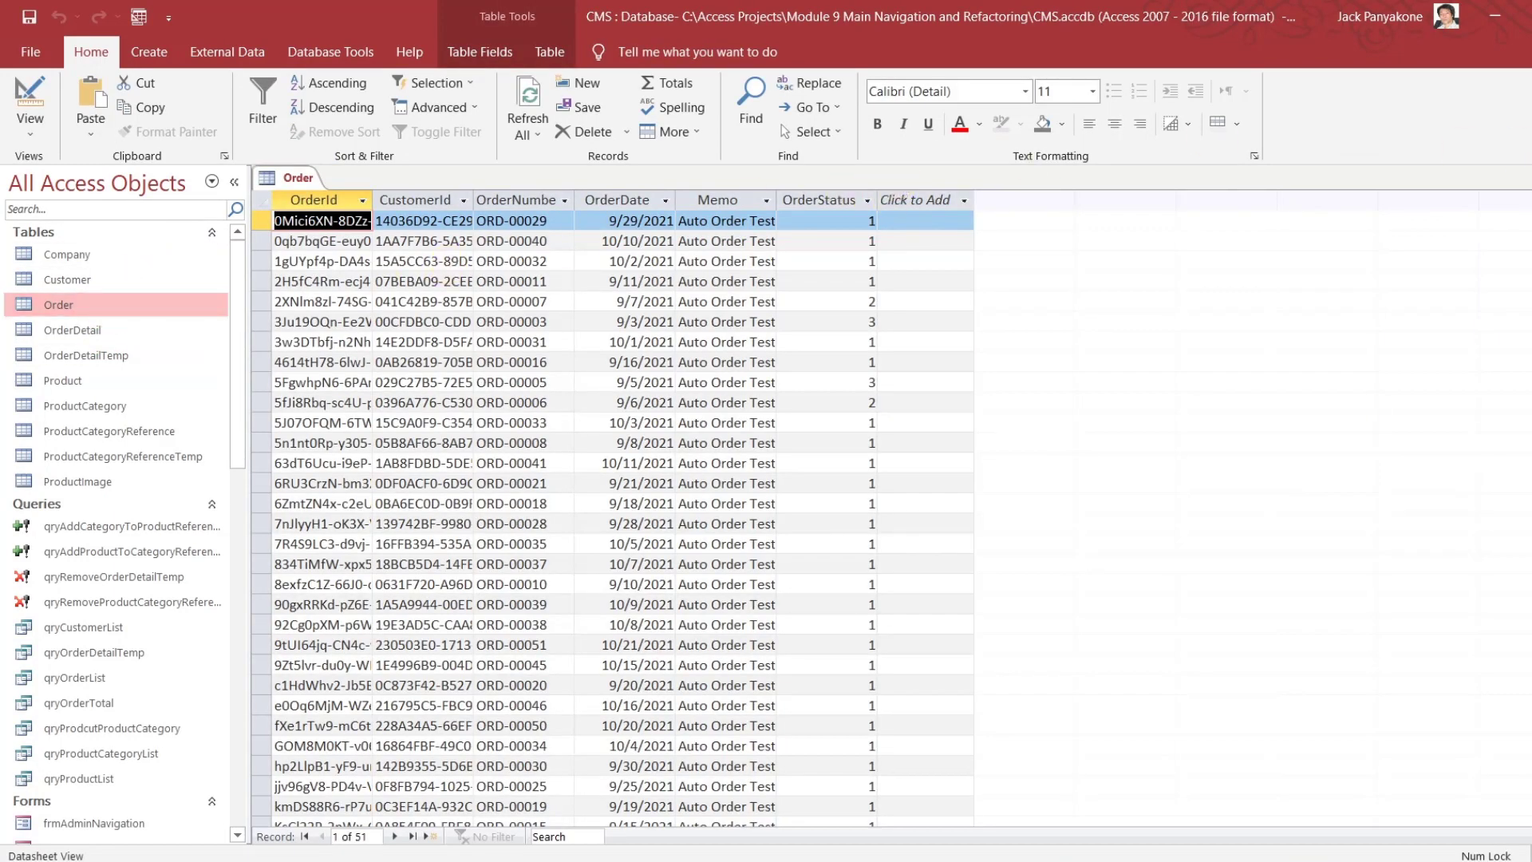
click(1531, 178)
click(214, 232)
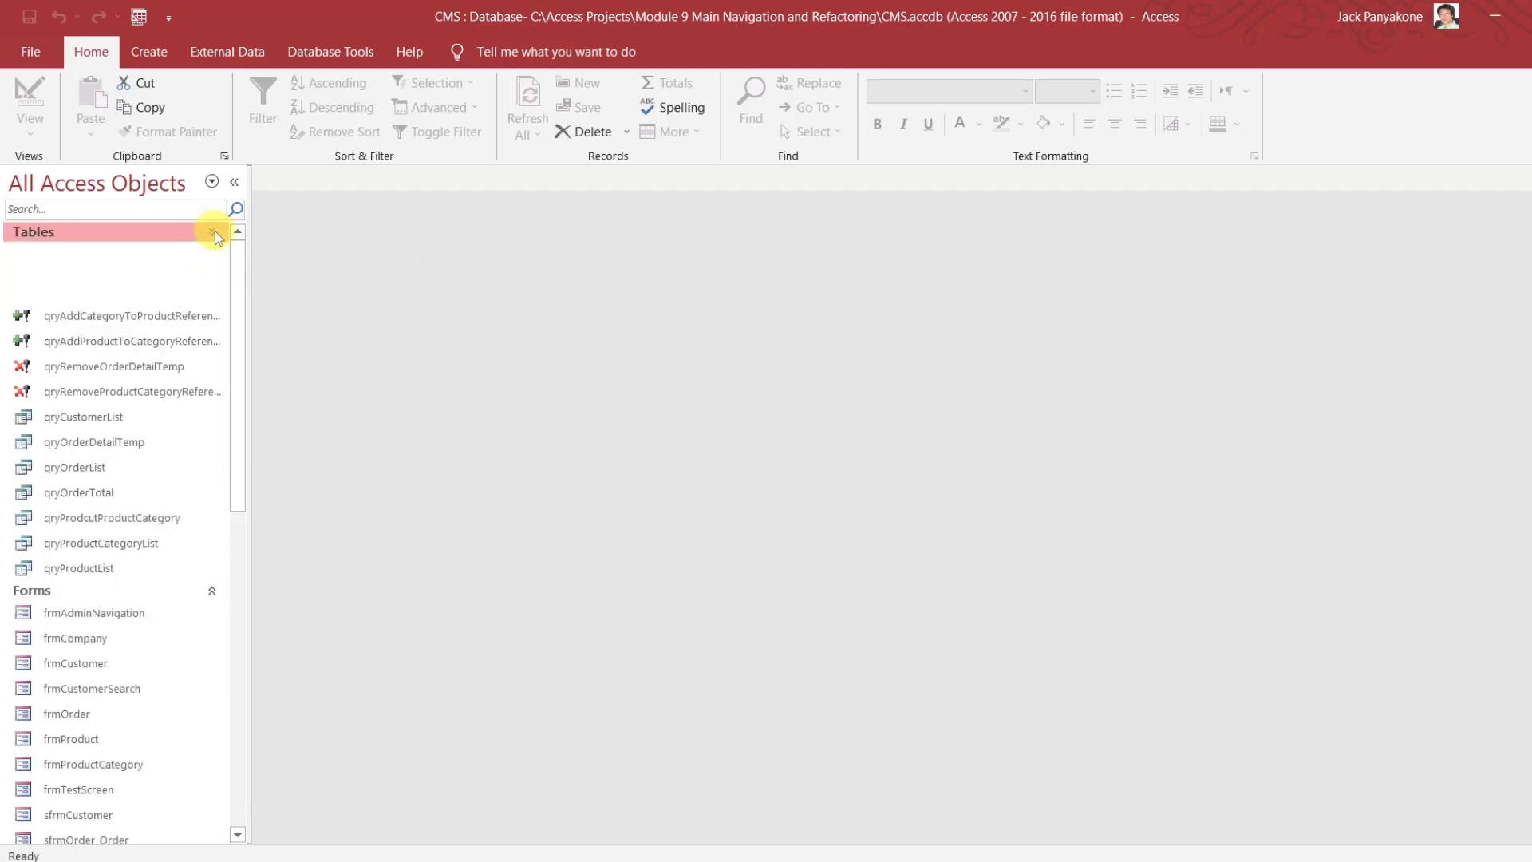
click(212, 251)
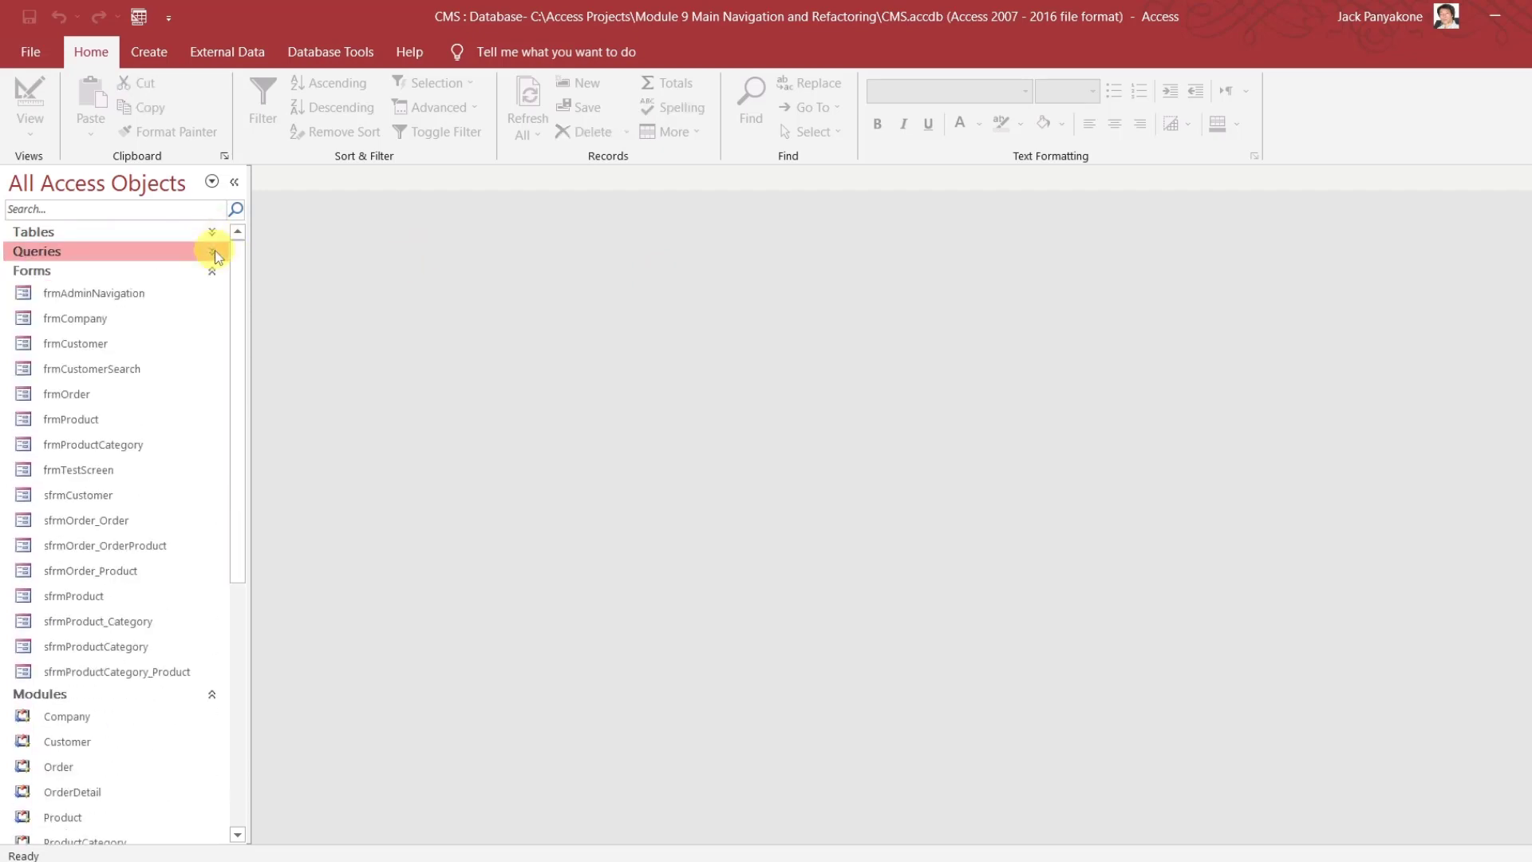
Reopen the frmOrder form and open the OrderDetailTemp table to check for leftover order lines
double_click(104, 395)
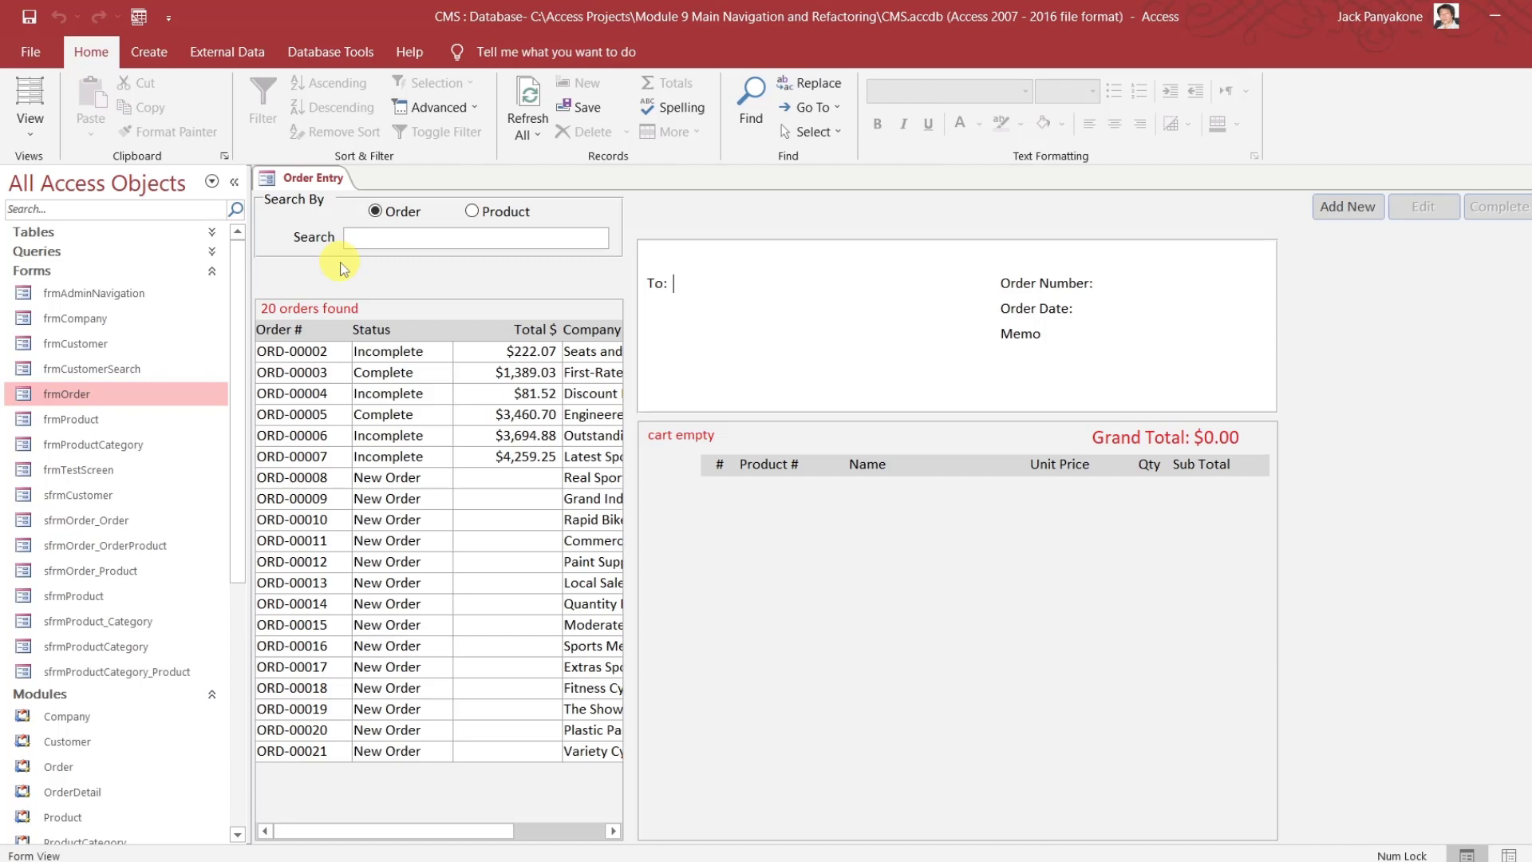
click(213, 239)
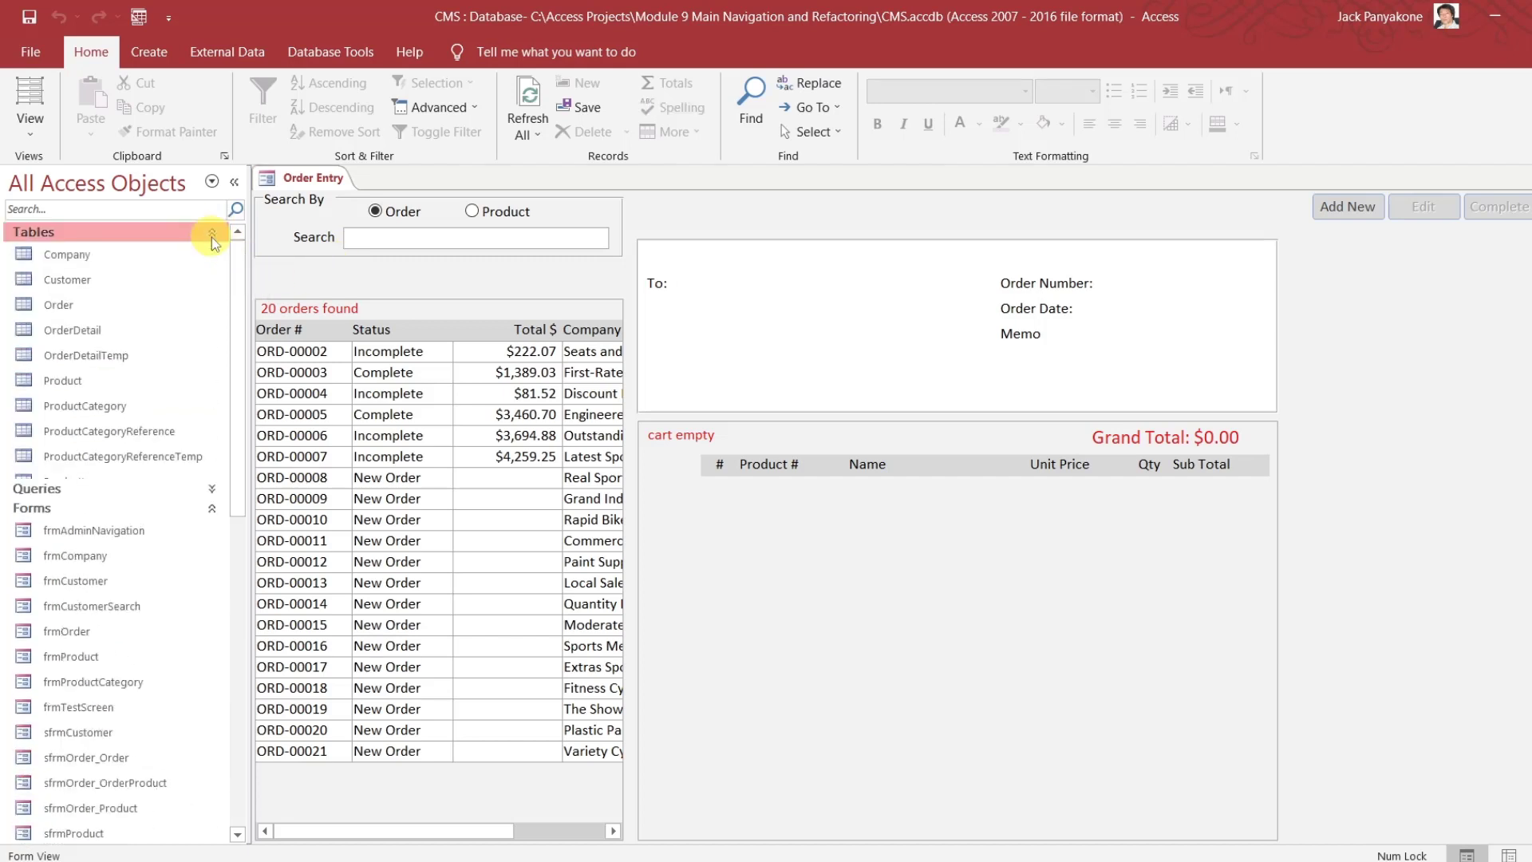
click(109, 360)
double_click(107, 363)
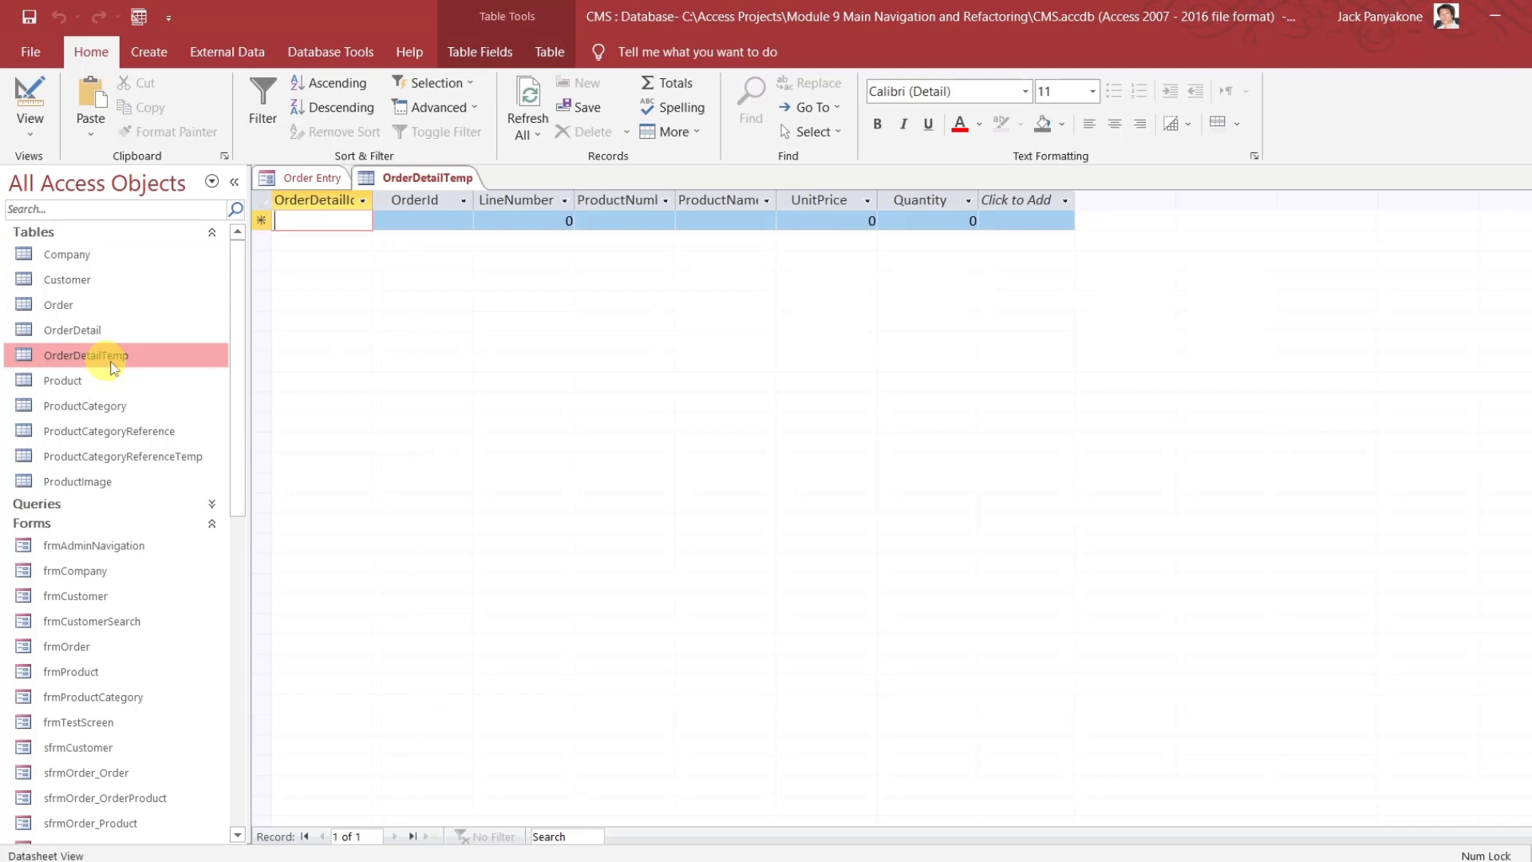
Close the OrderDetailTemp table and open the OrderDbAccess module in the Visual Basic editor
click(1529, 178)
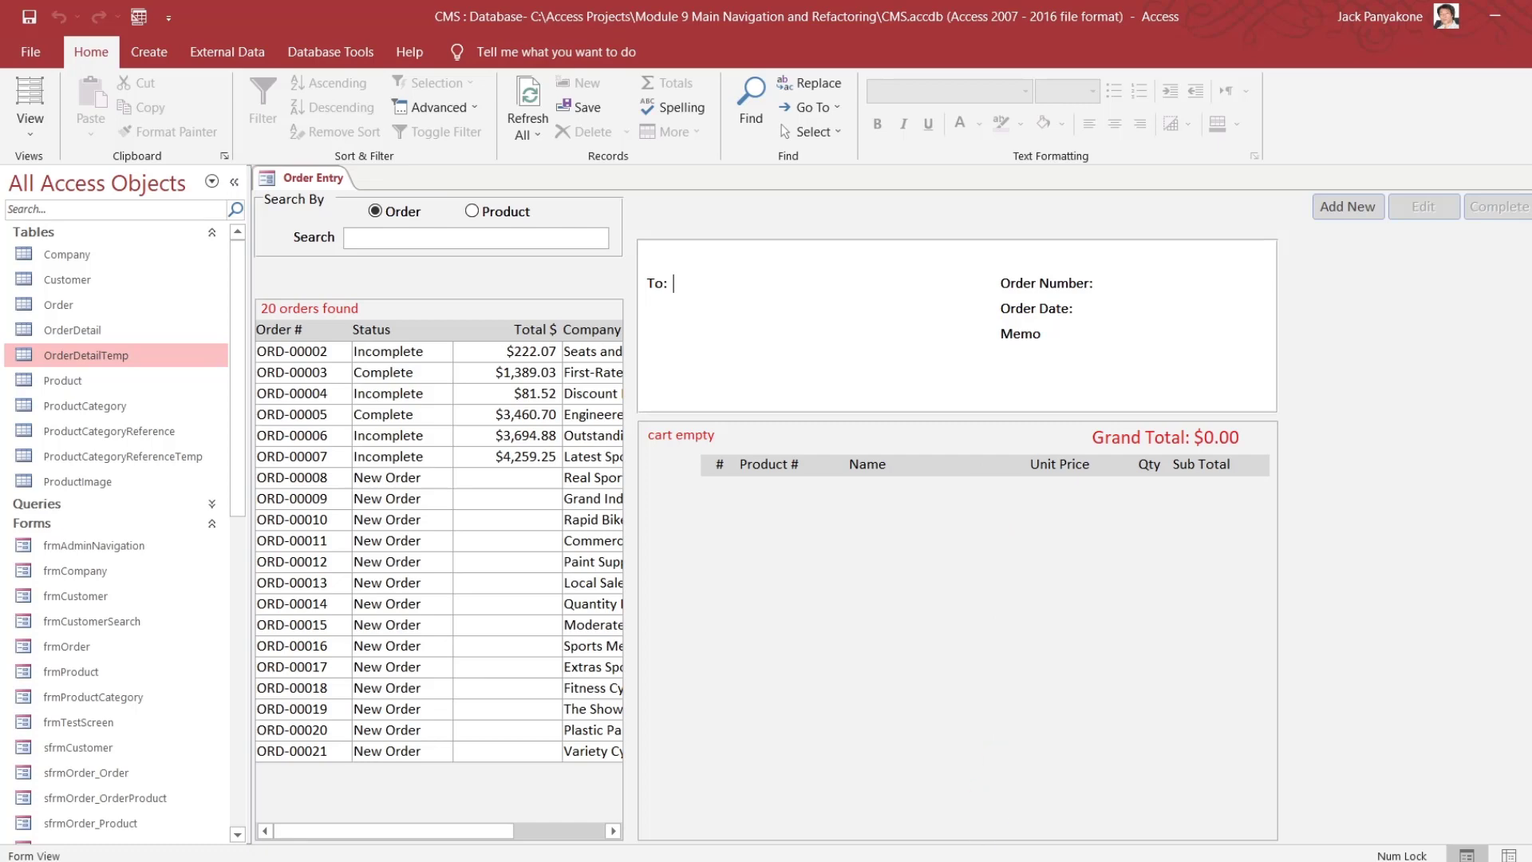
click(994, 833)
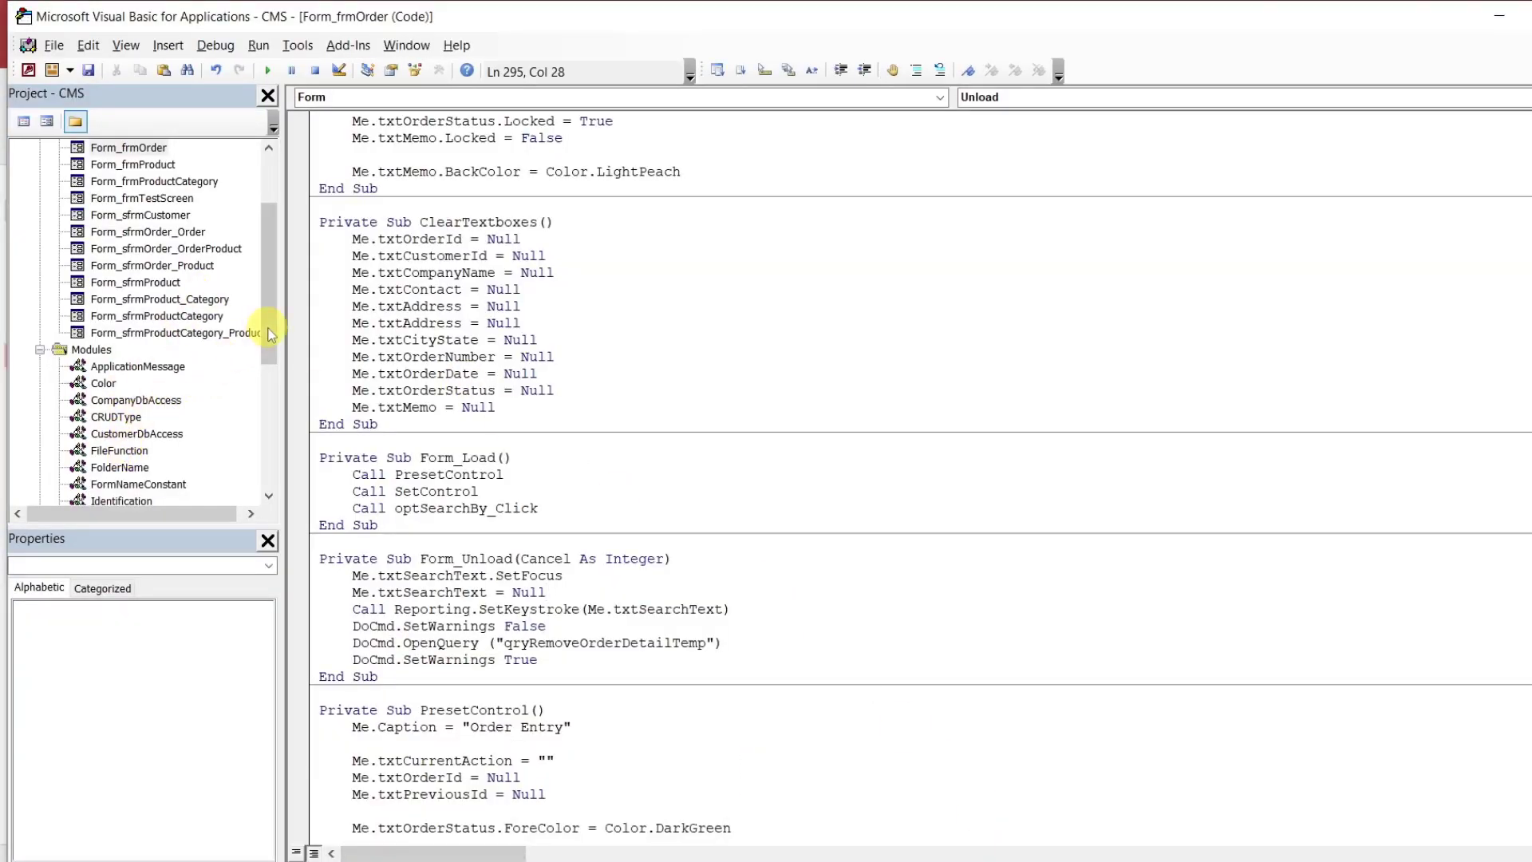
drag(269, 332, 265, 391)
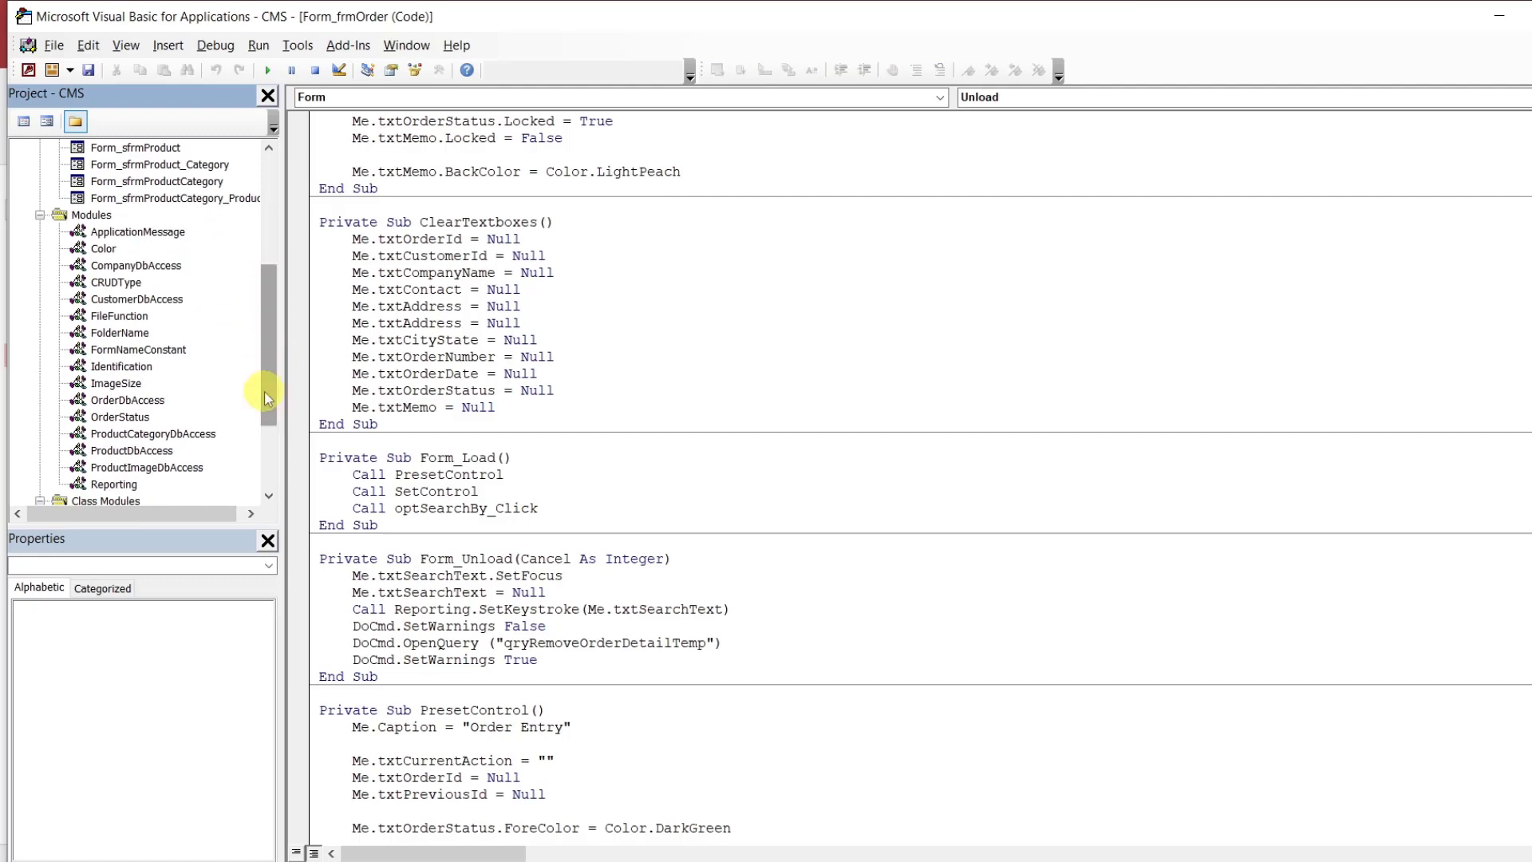
double_click(152, 399)
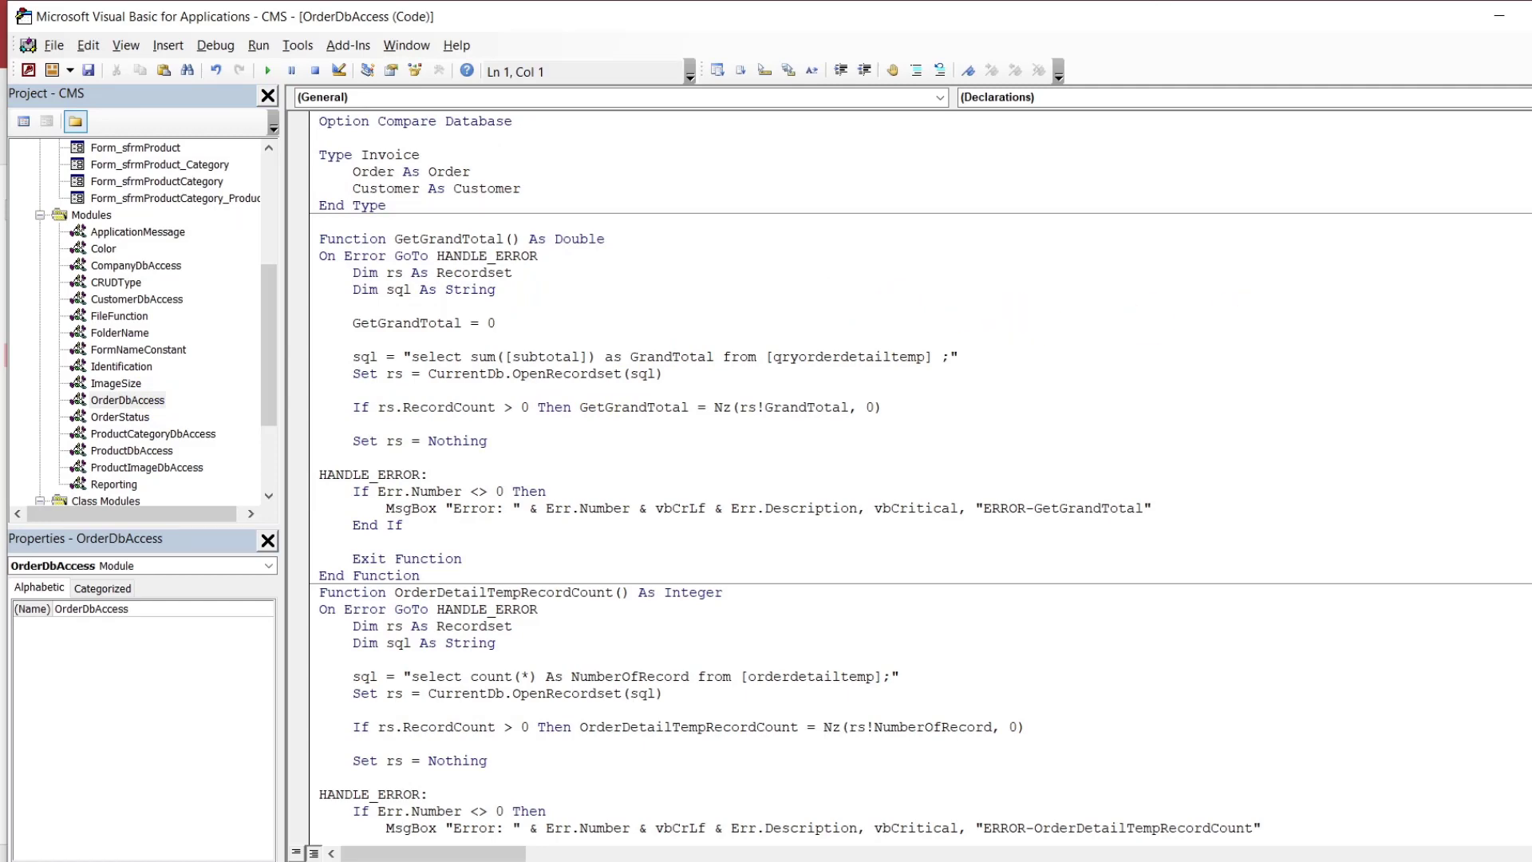
Remove the sOrderId As String parameter from the GetNewLineNumber function declaration
scroll(920, 474, down, 8)
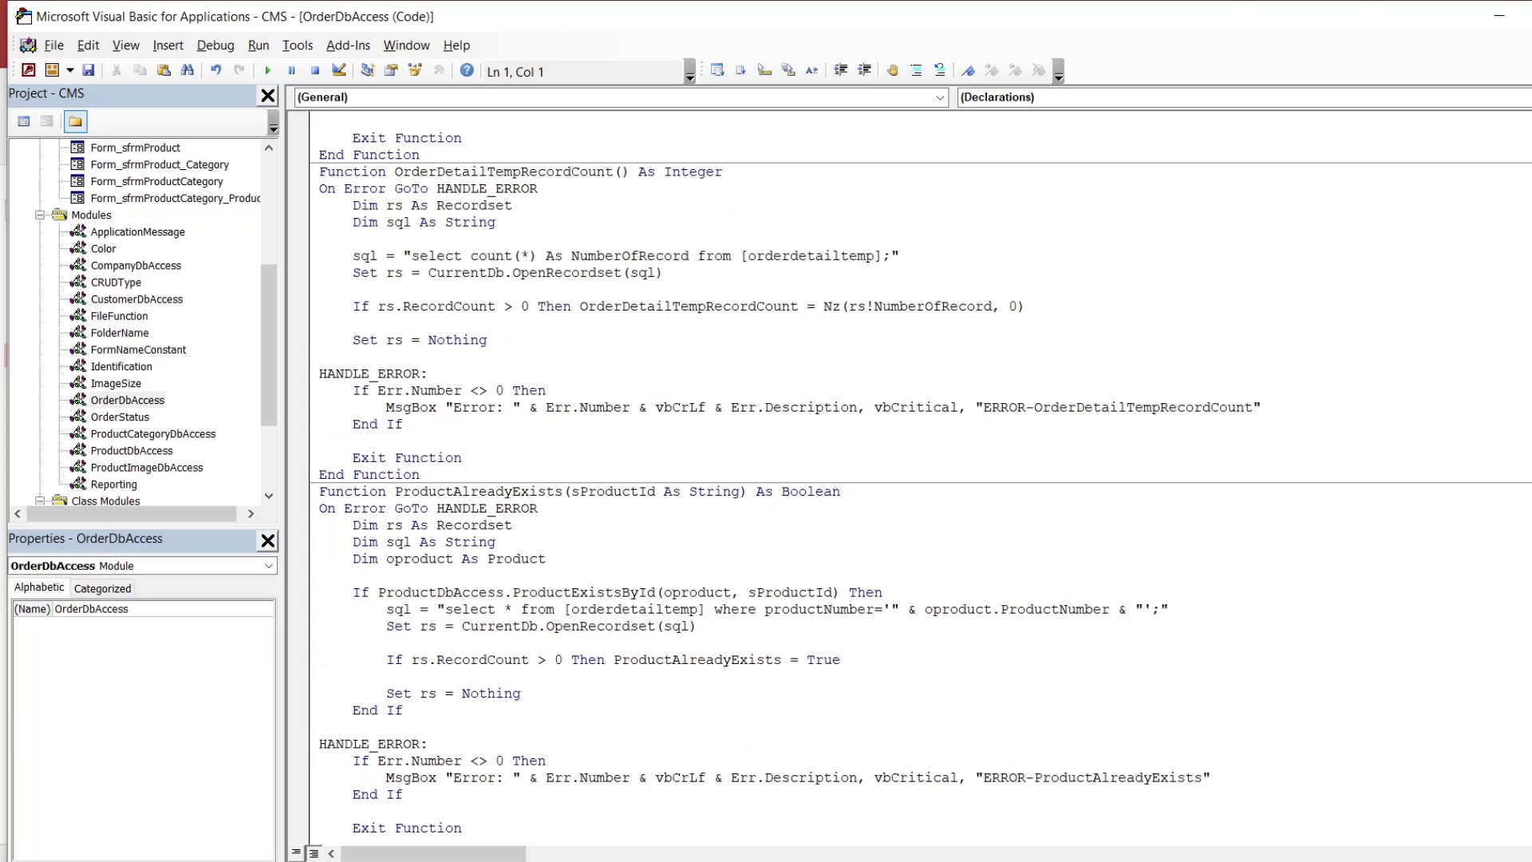
scroll(920, 474, down, 11)
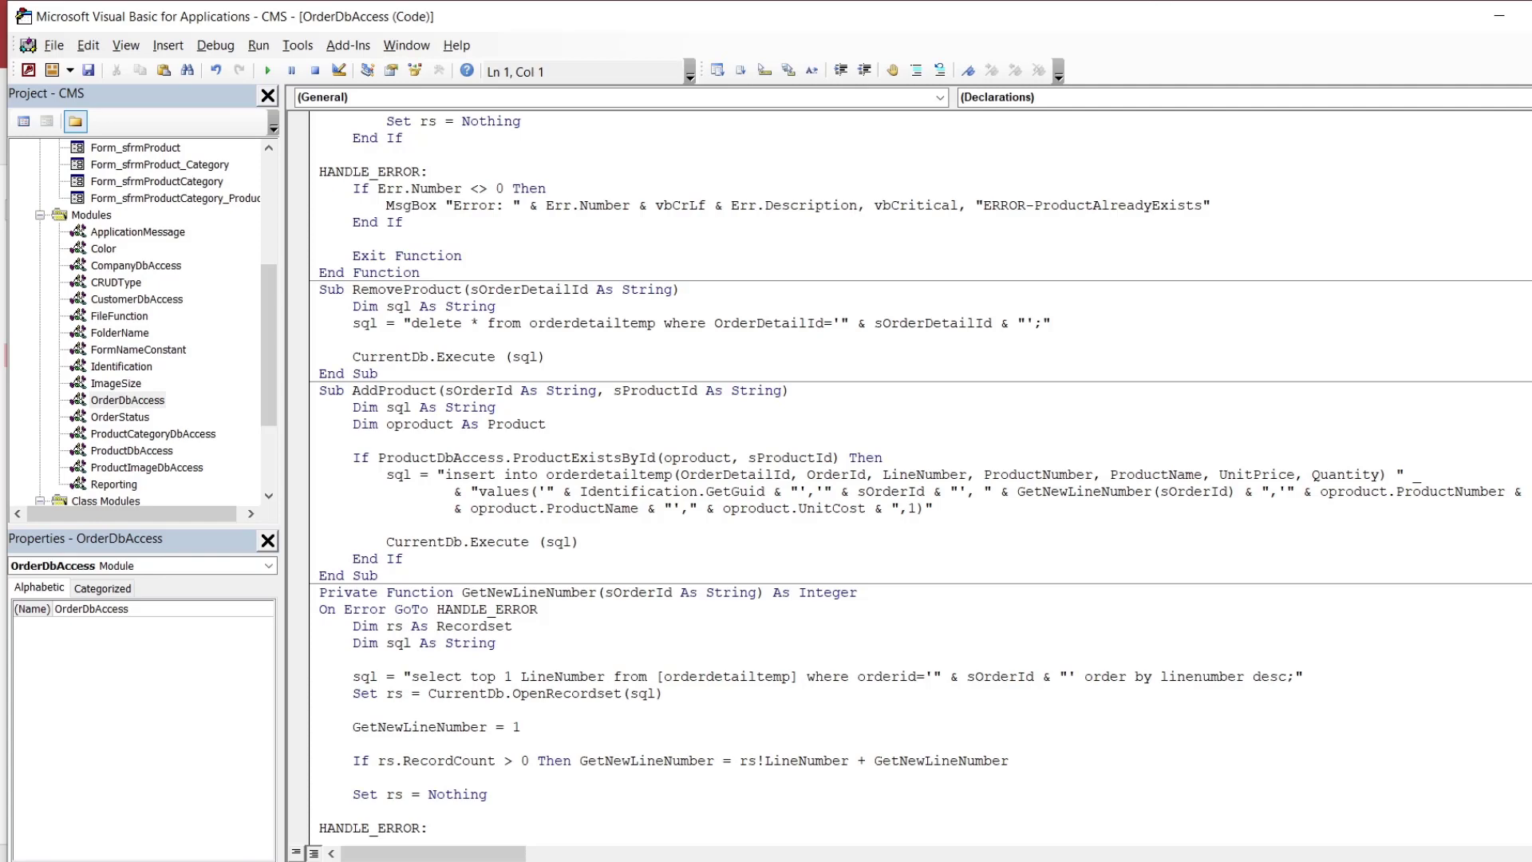
scroll(920, 474, down, 5)
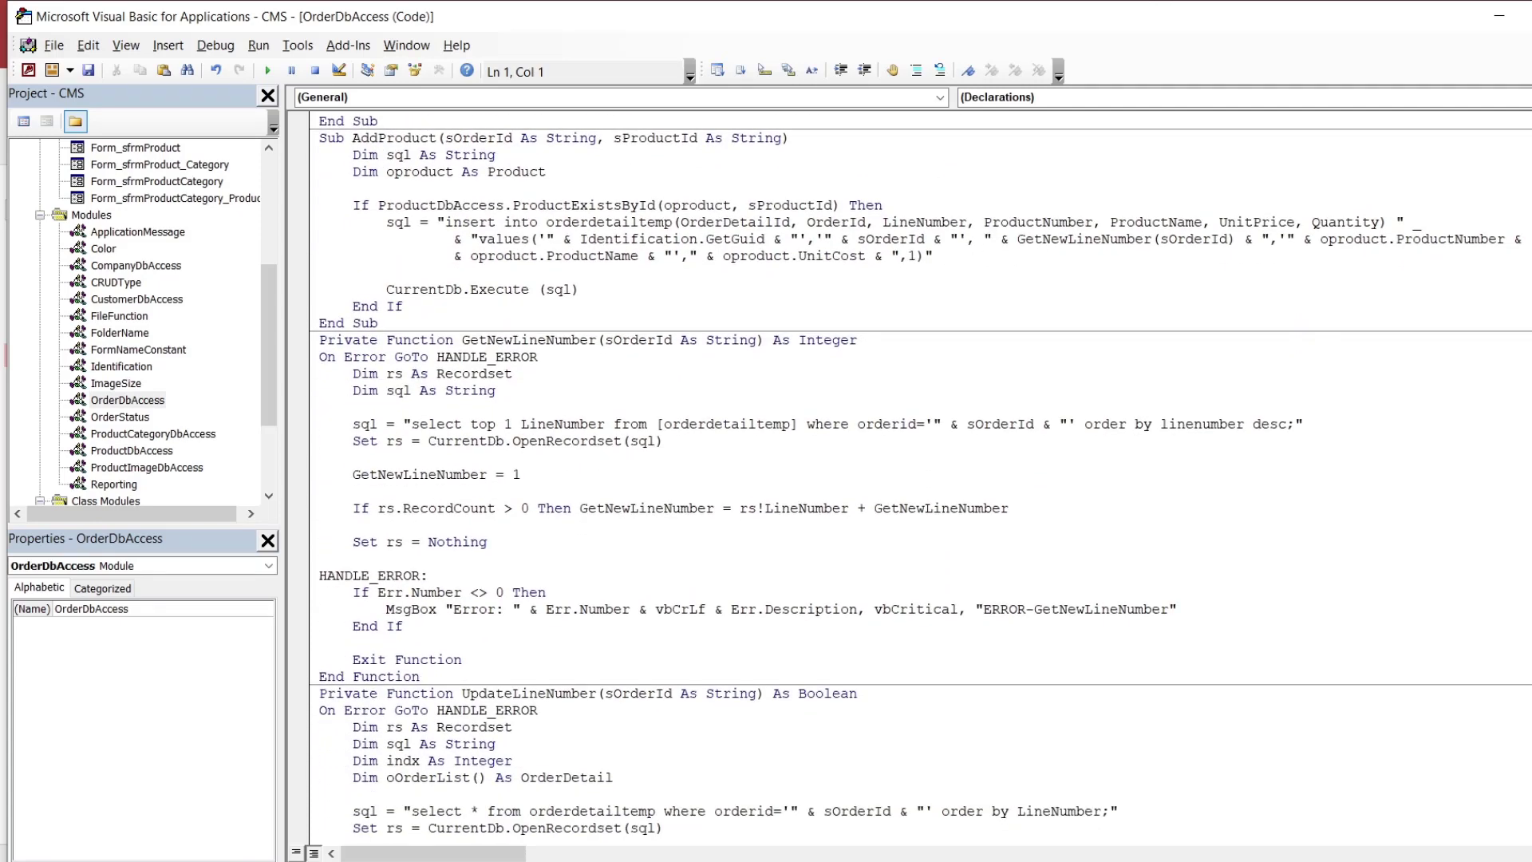
double_click(509, 347)
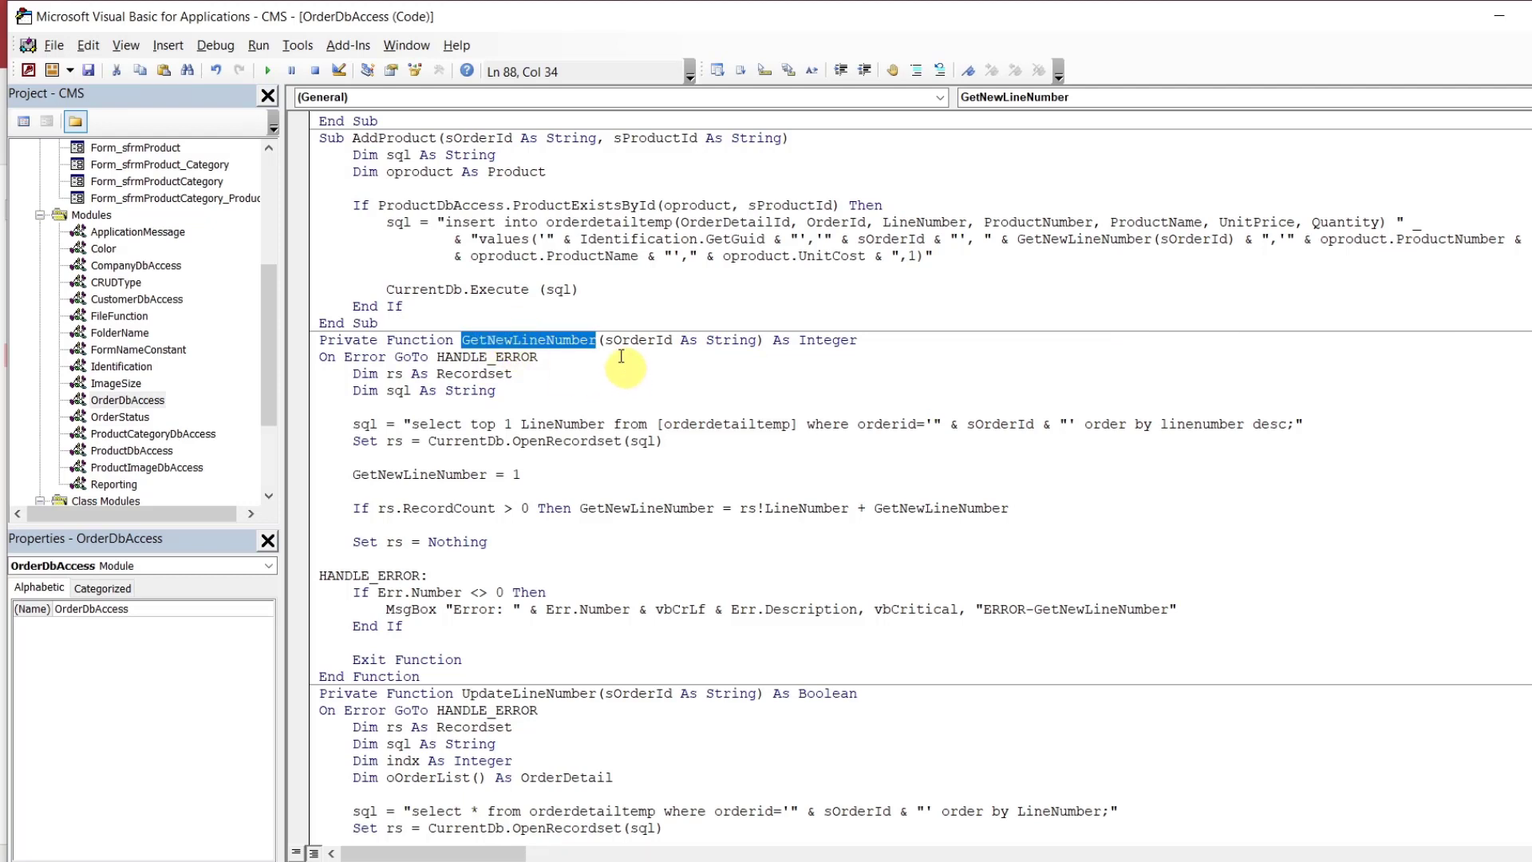
drag(605, 340, 754, 338)
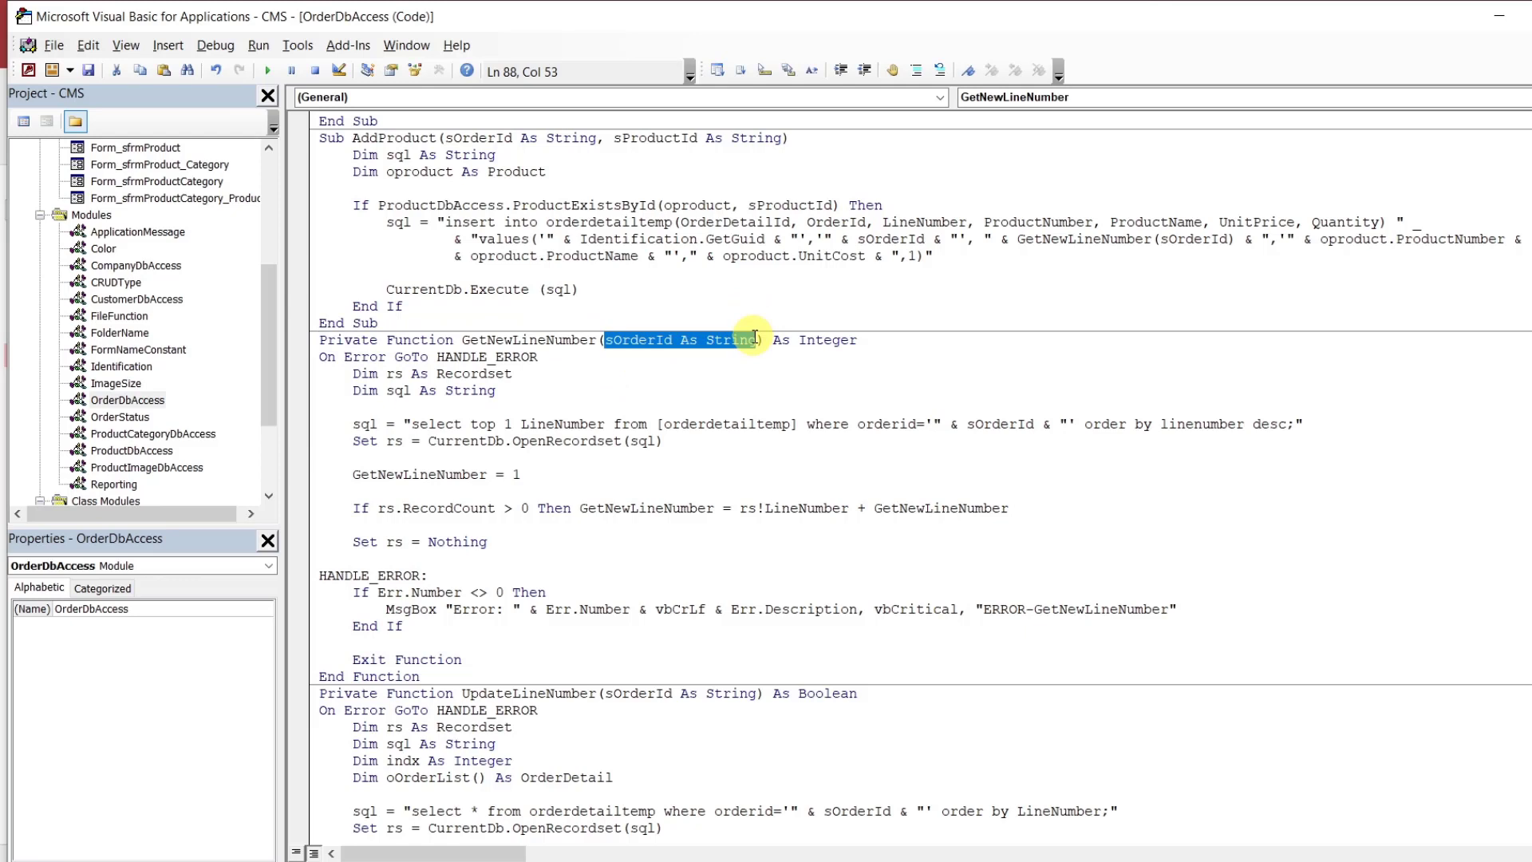
key(Delete)
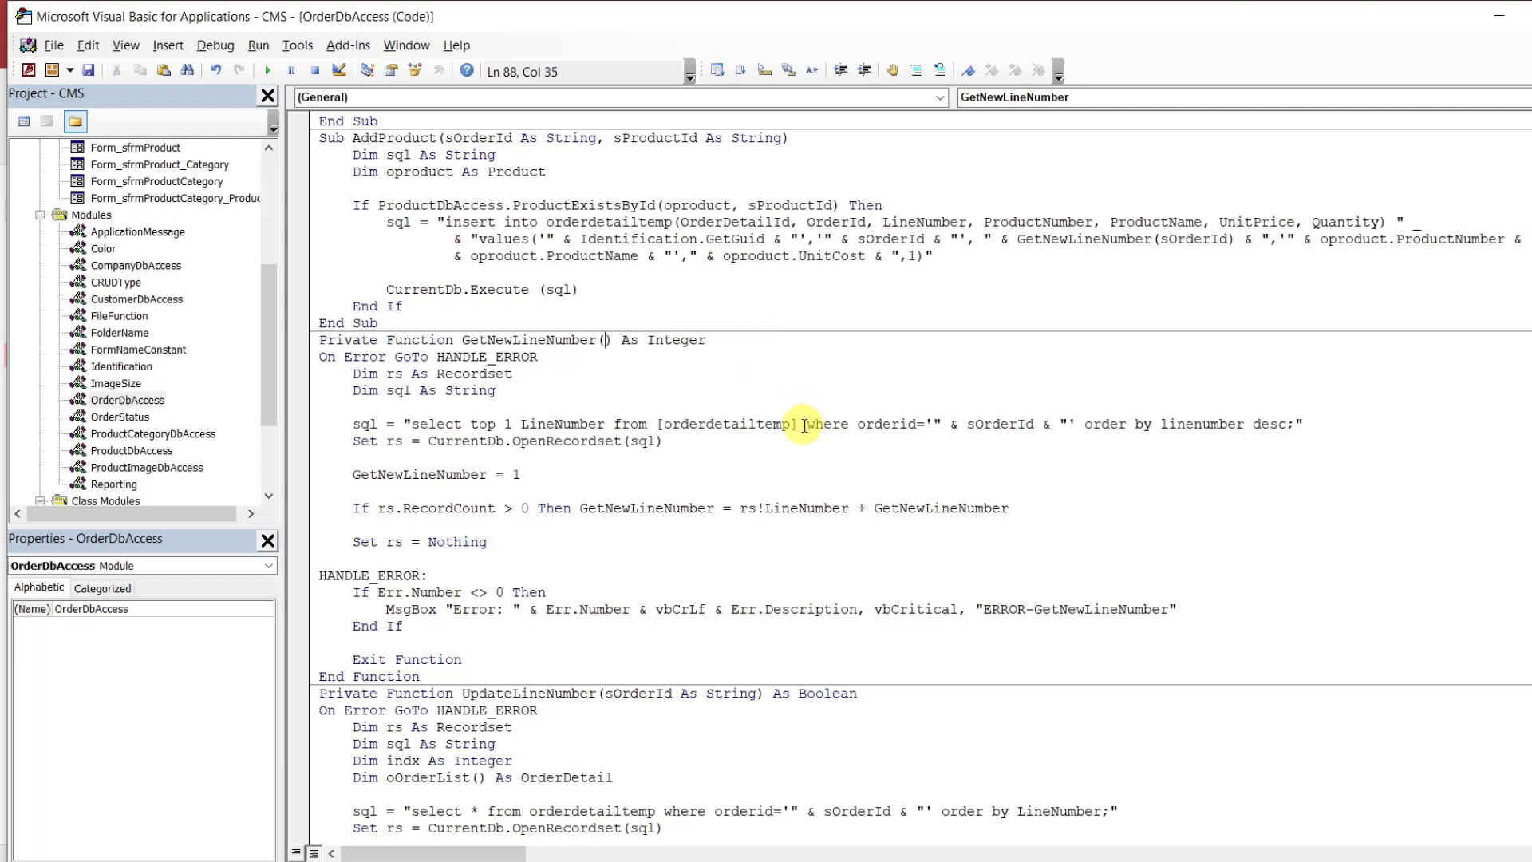
Remove the where orderid condition from GetNewLineNumber's SQL, keeping only the order by linenumber desc clause after [orderdetailtemp]
drag(806, 423, 1074, 425)
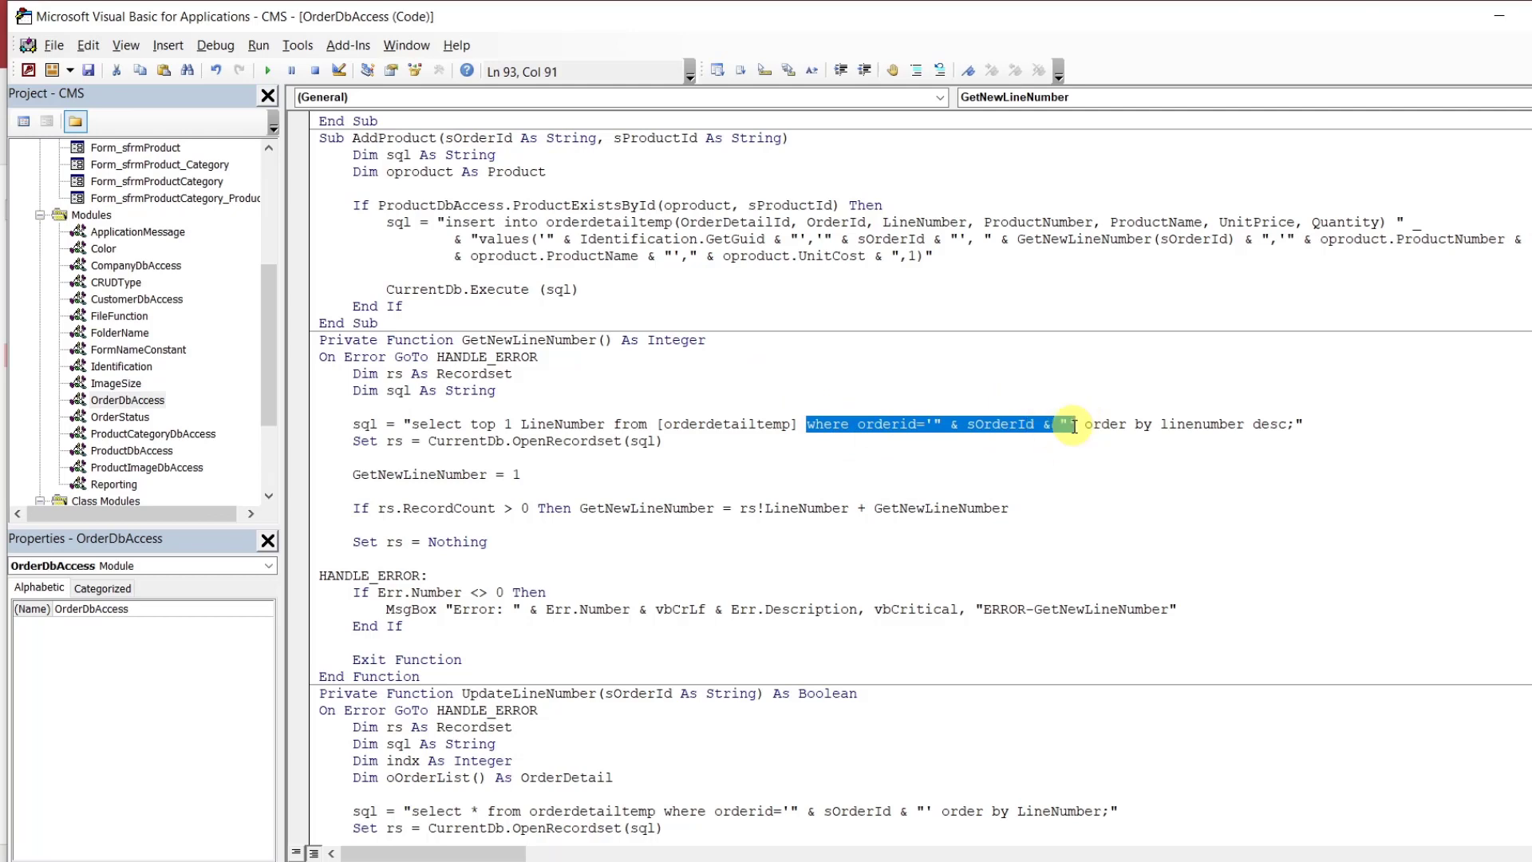
key(Delete)
click(1038, 393)
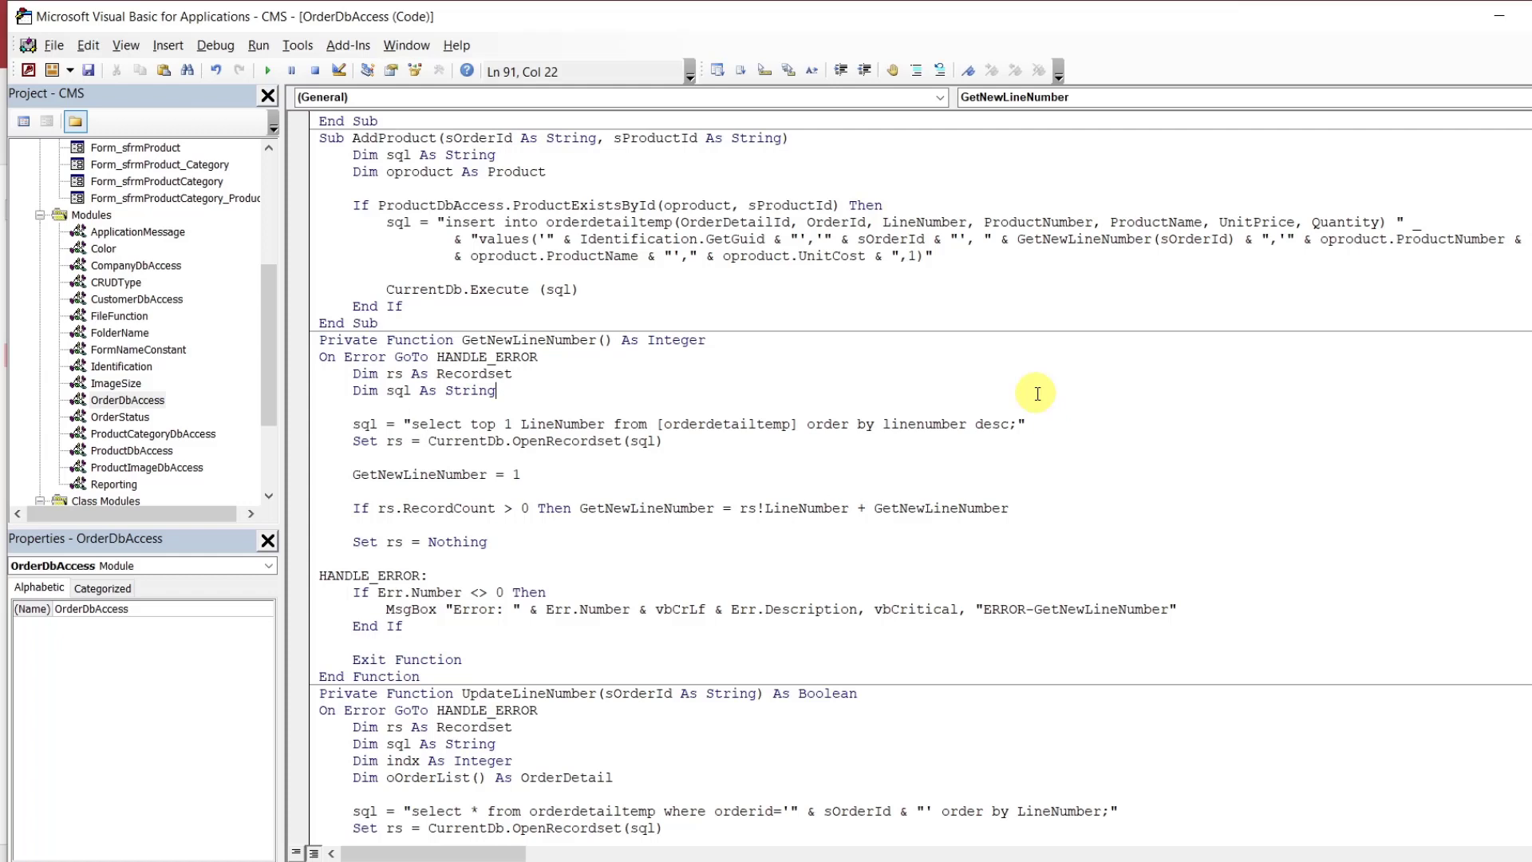
Search the module for GetNewLineNumber and remove the sOrderId argument from its call in AddProduct
double_click(552, 342)
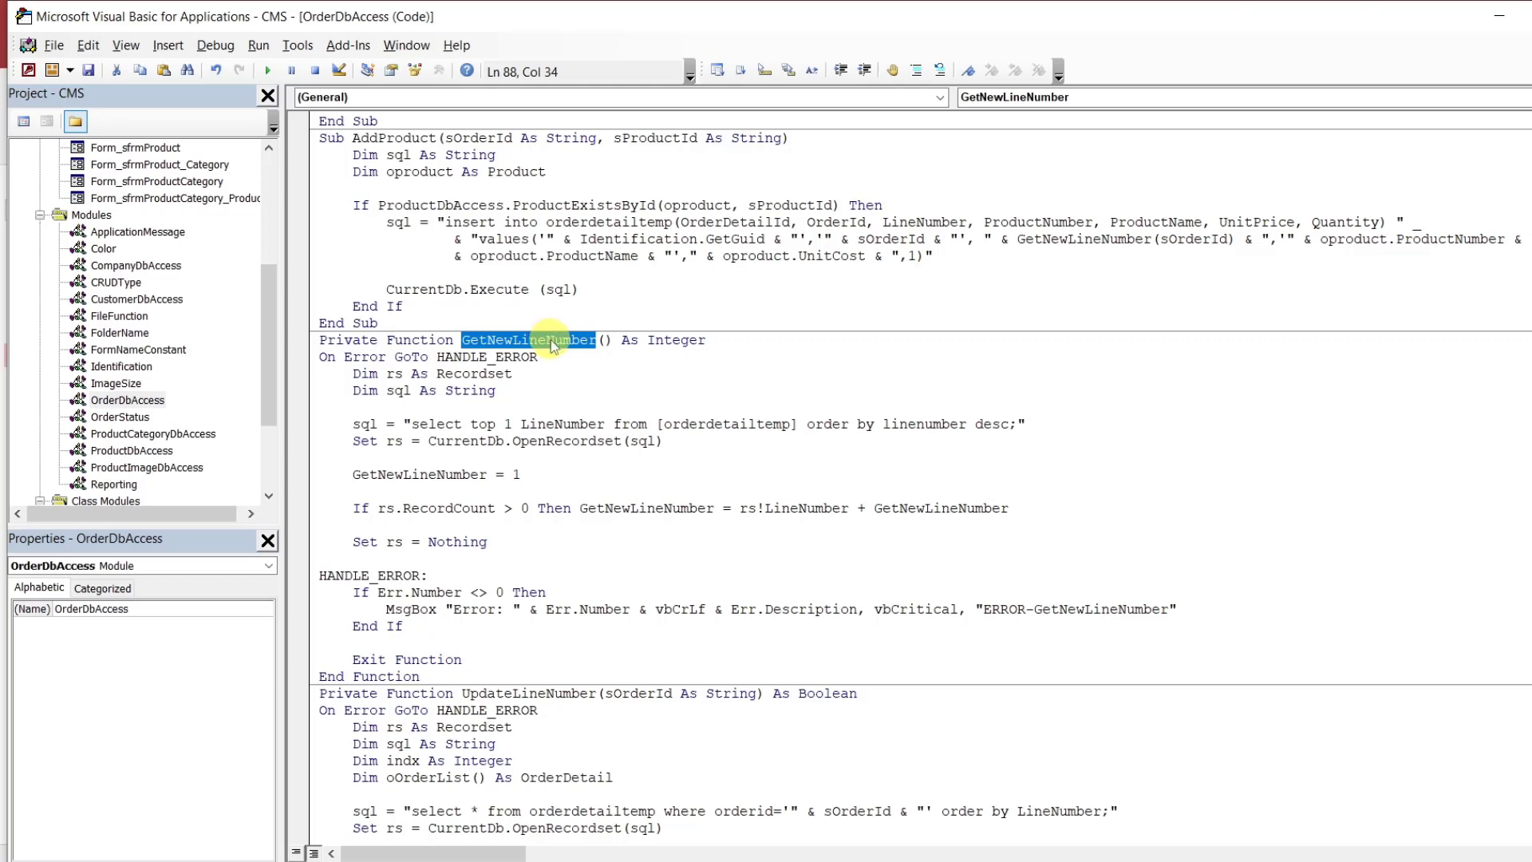
key(ctrl+f)
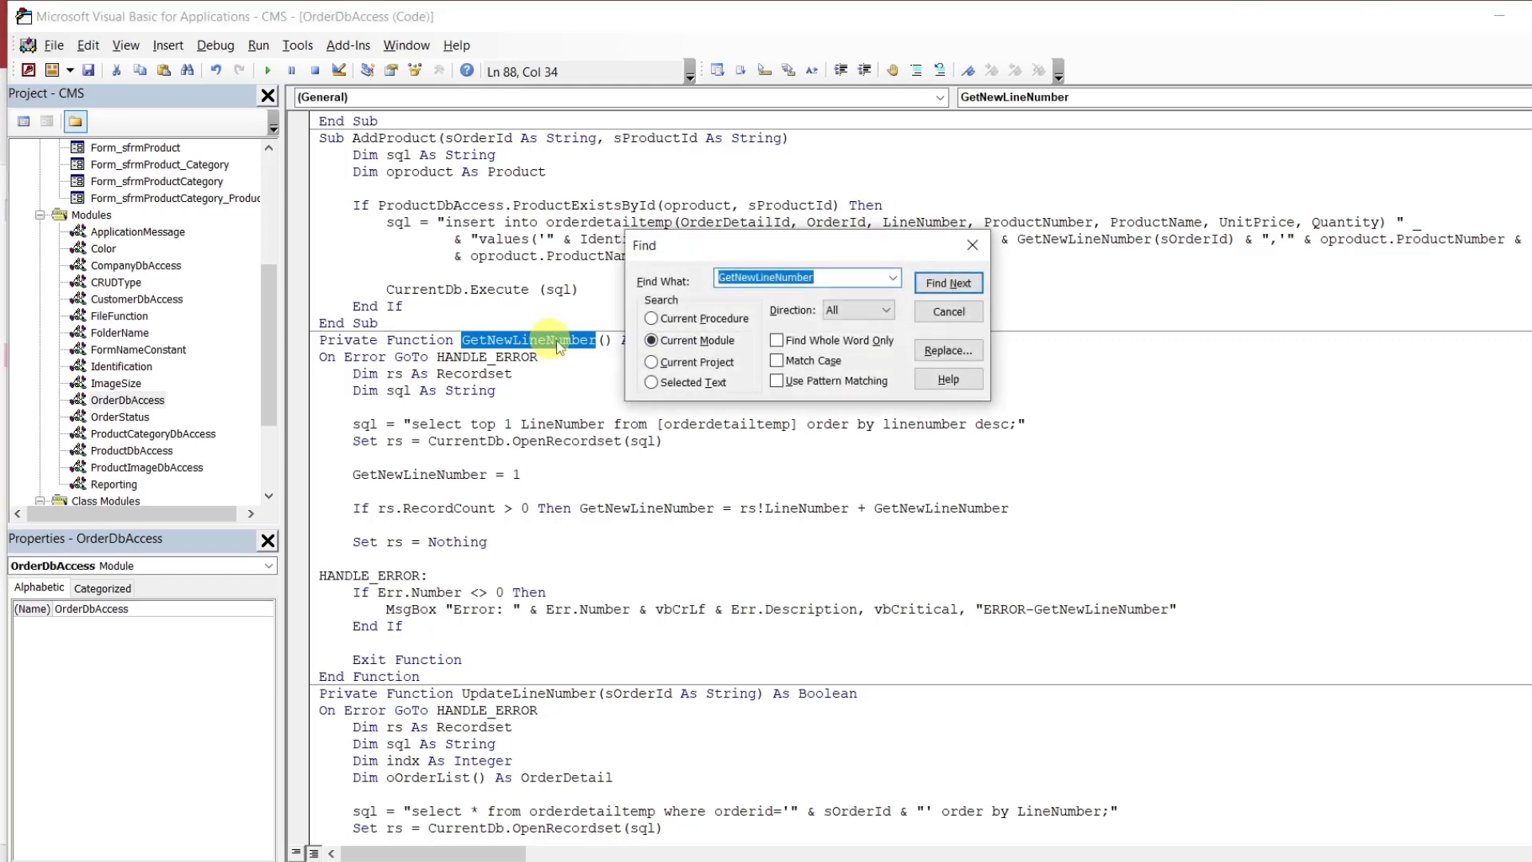
double_click(1187, 240)
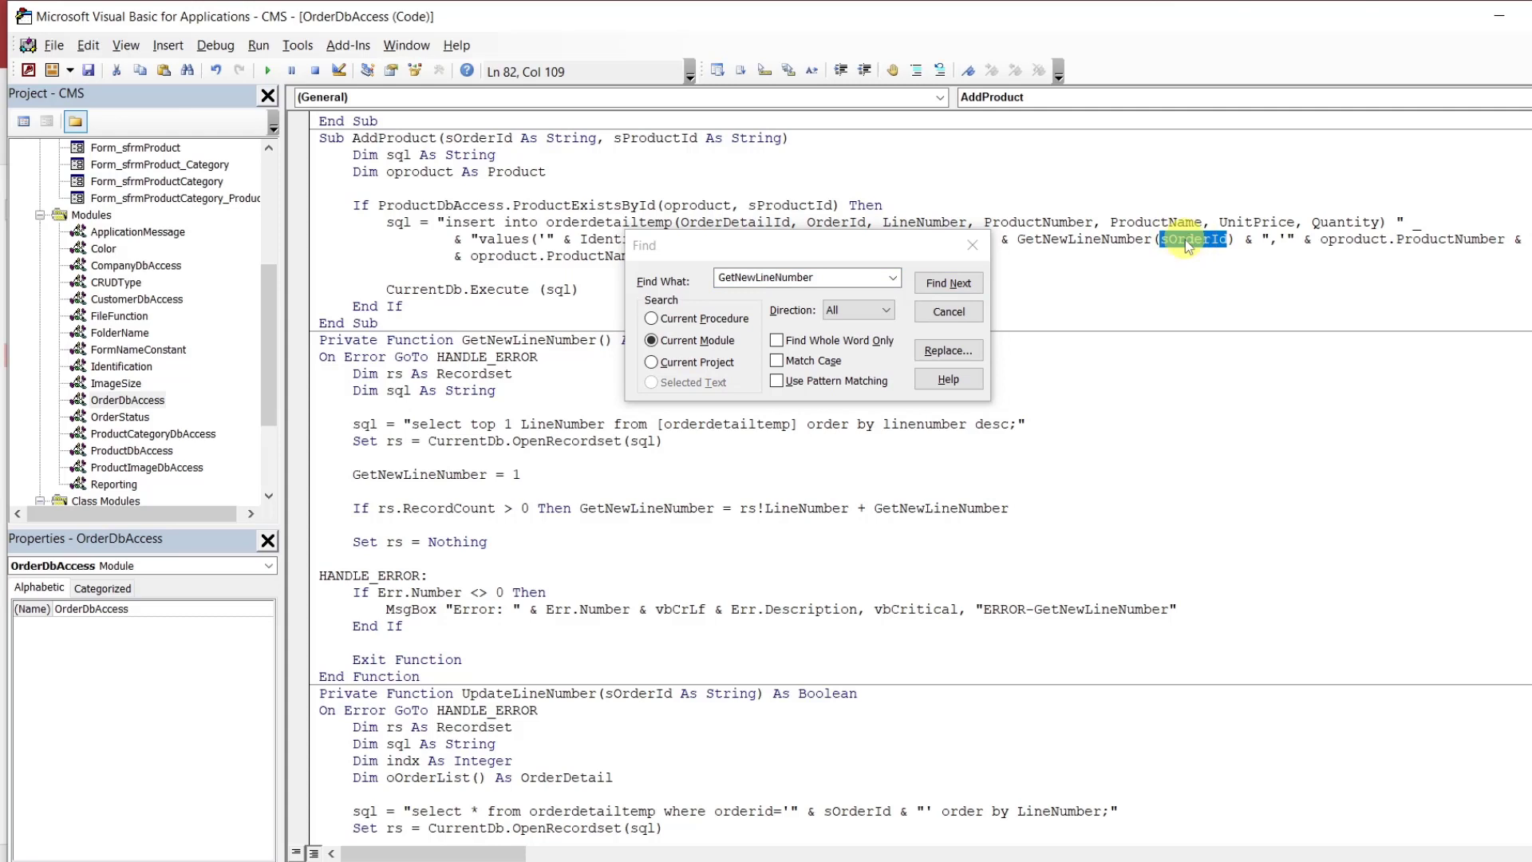
key(BackSpace)
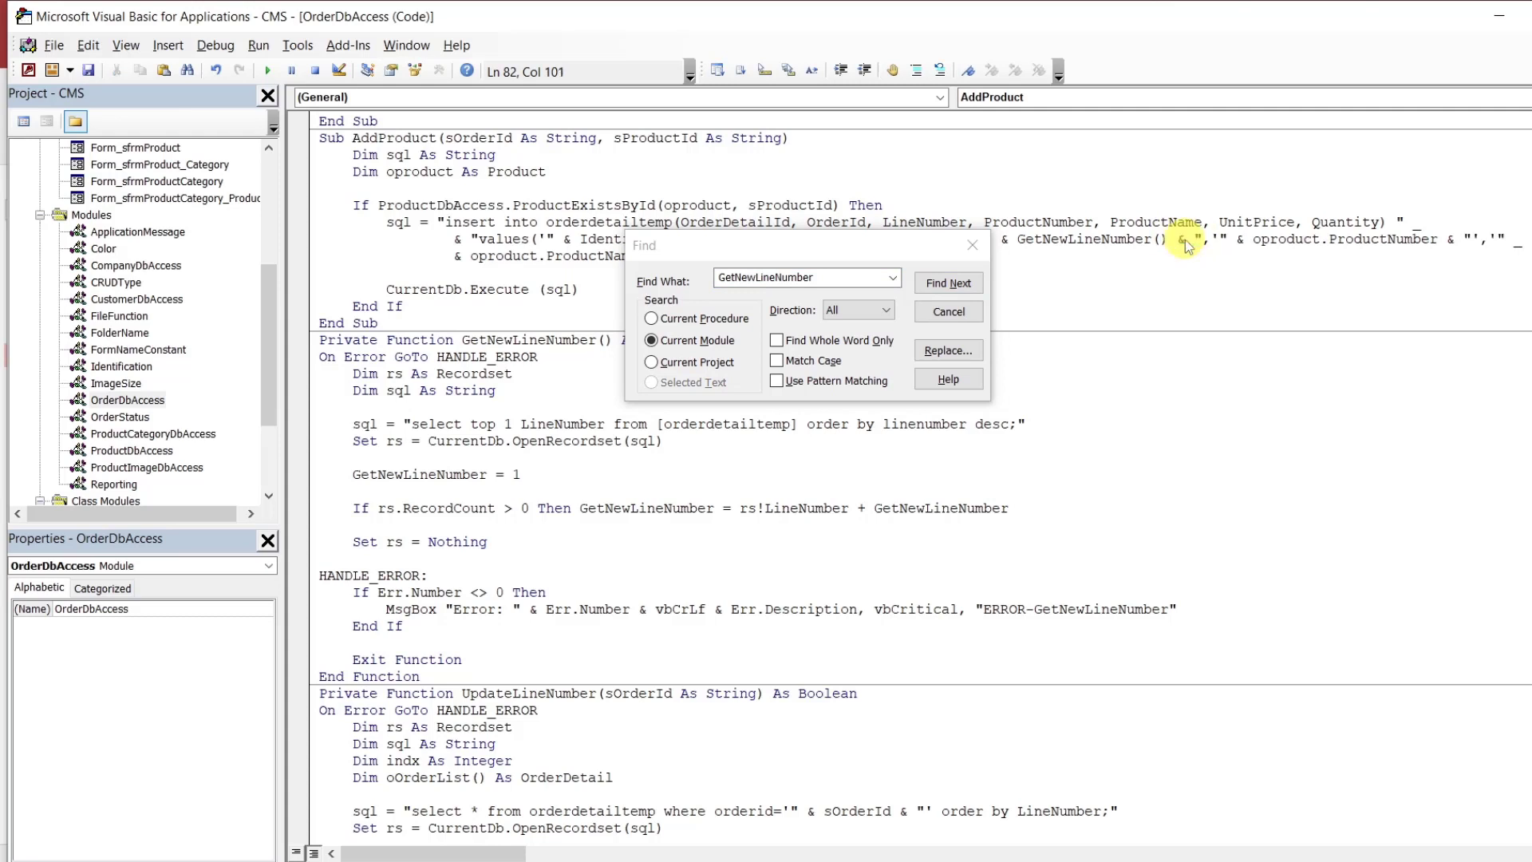
Go through the remaining GetNewLineNumber matches in the current module to check for other calls, and close the search
click(936, 289)
click(935, 289)
click(935, 289)
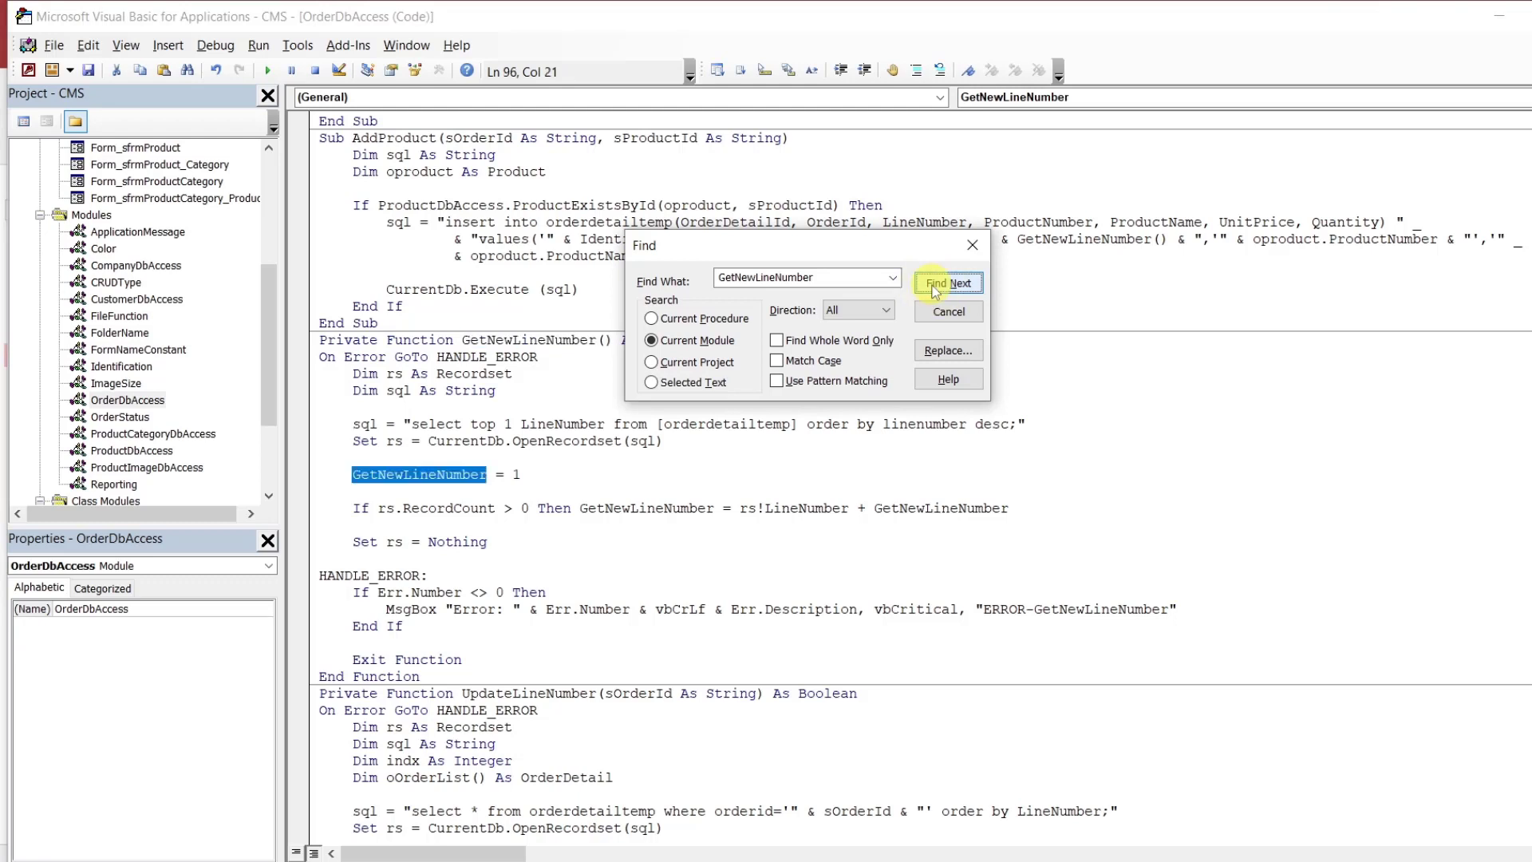
click(936, 289)
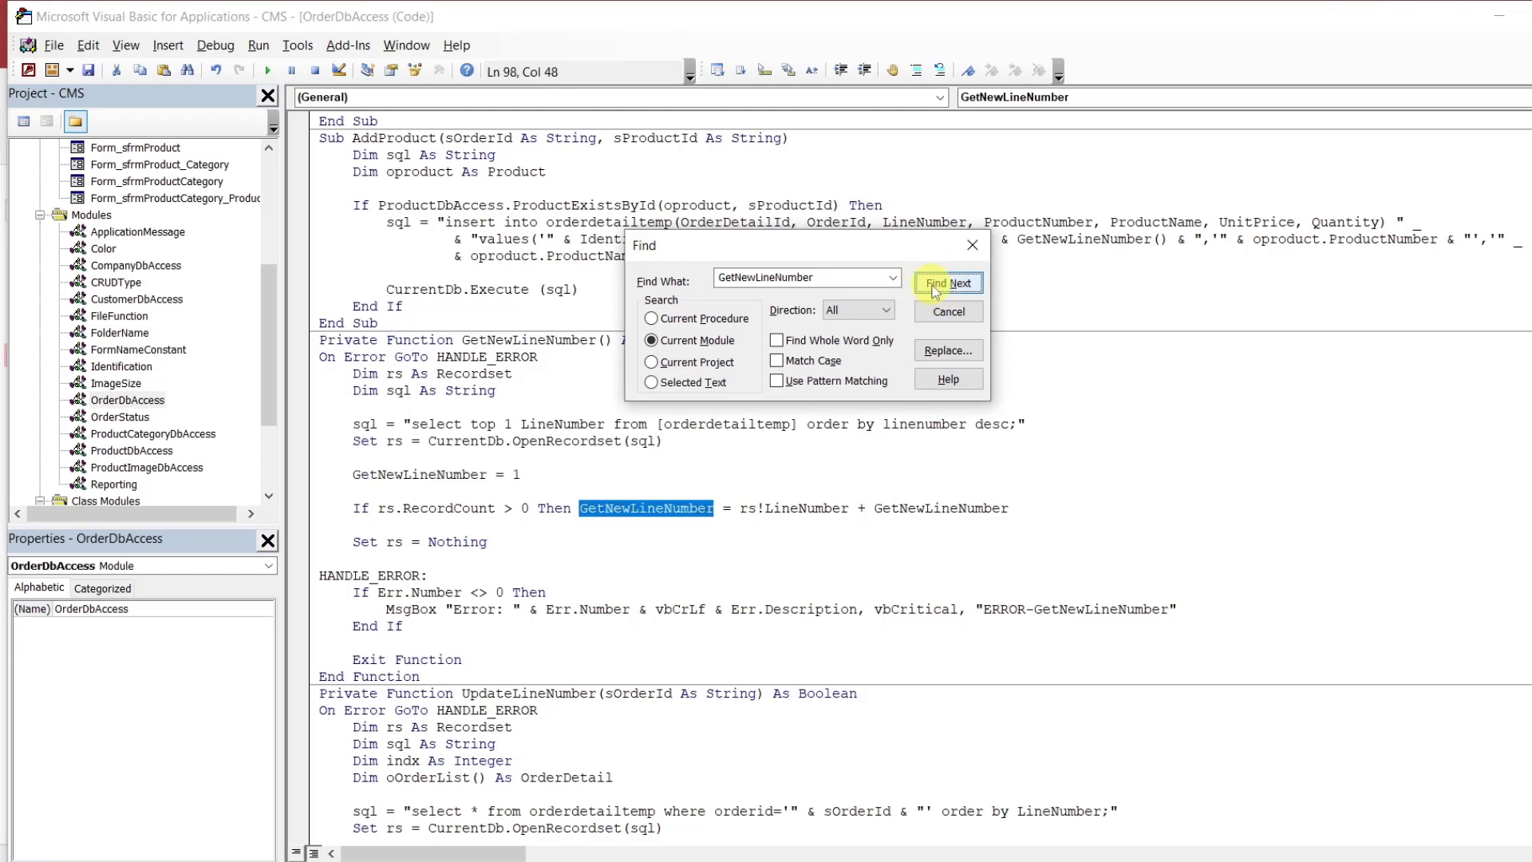
click(935, 289)
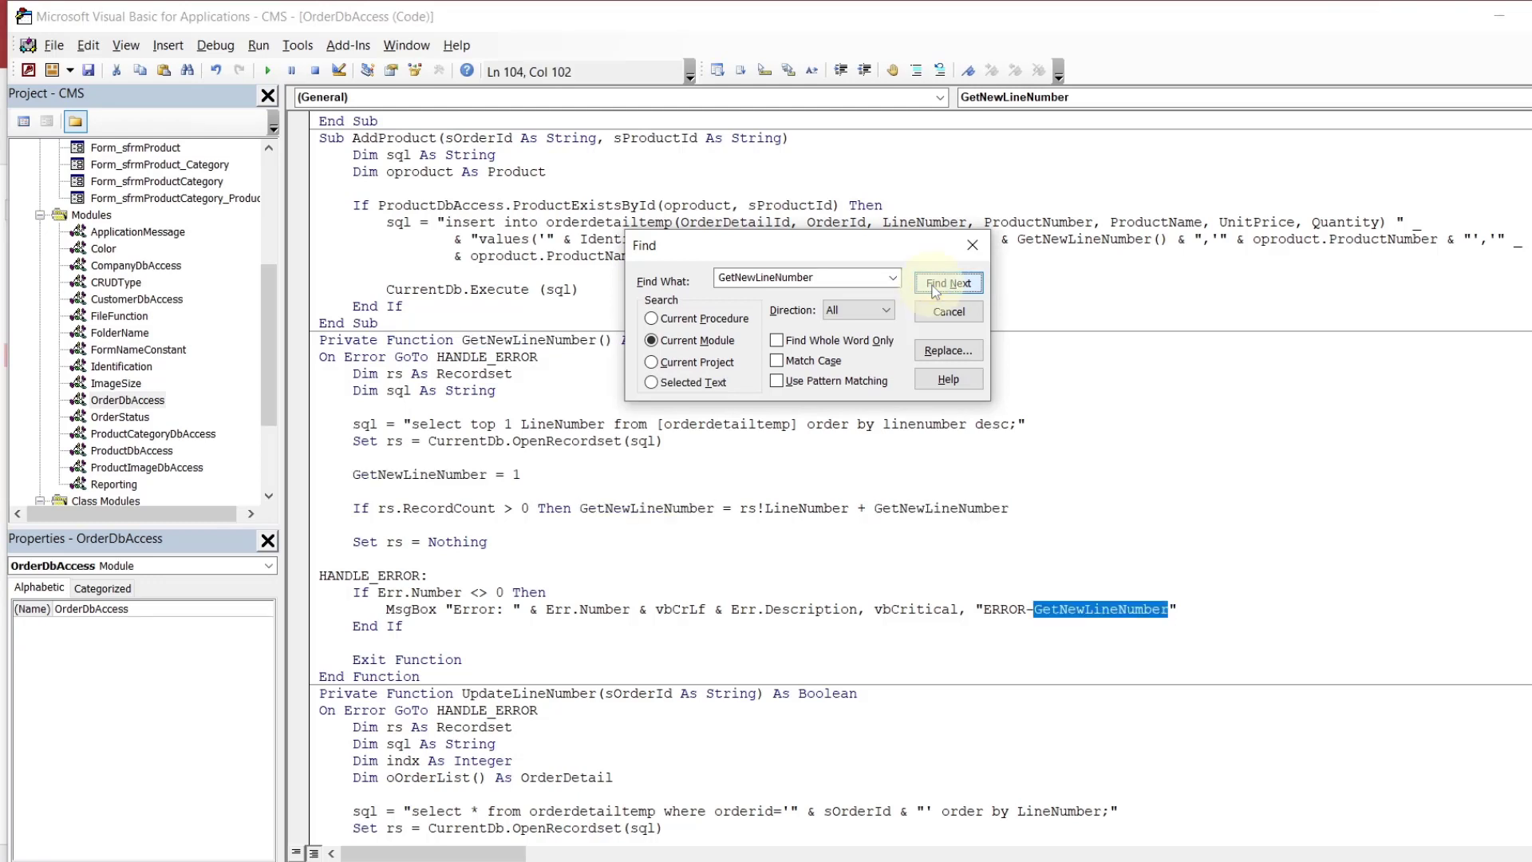
click(936, 289)
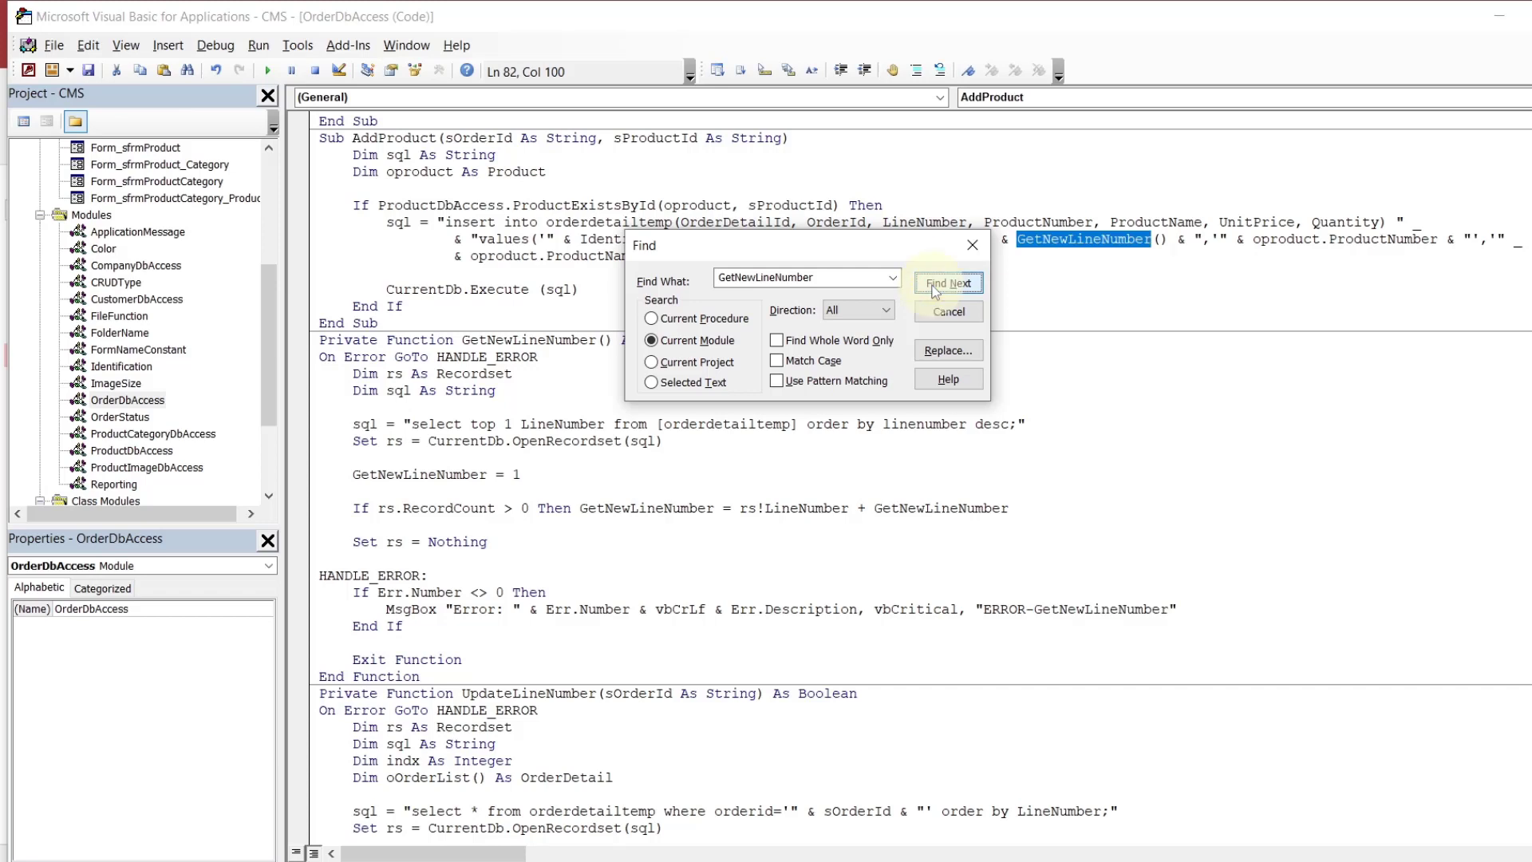
click(936, 289)
click(815, 529)
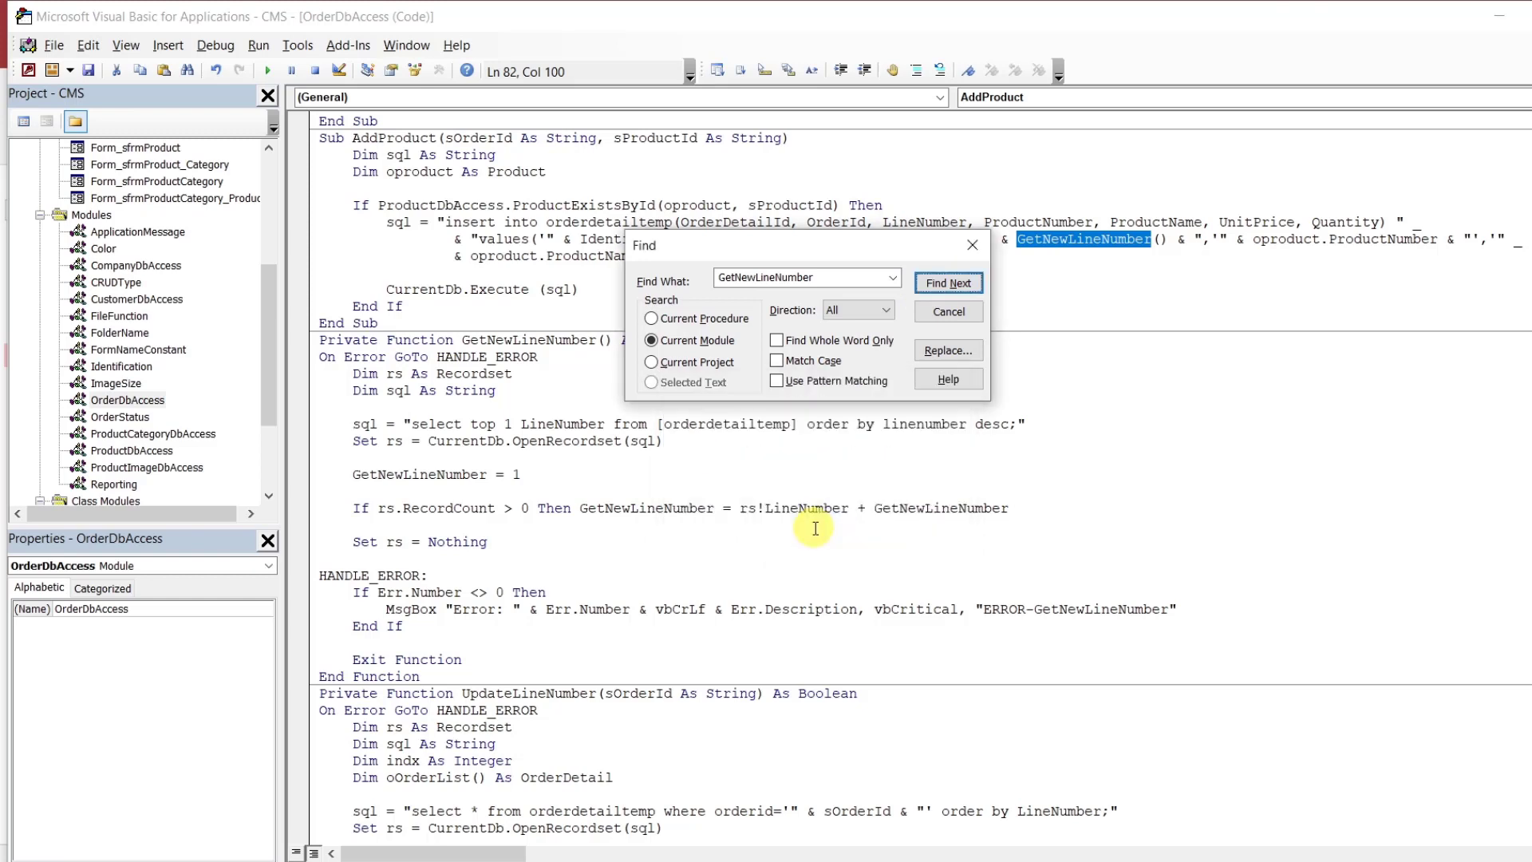
click(970, 249)
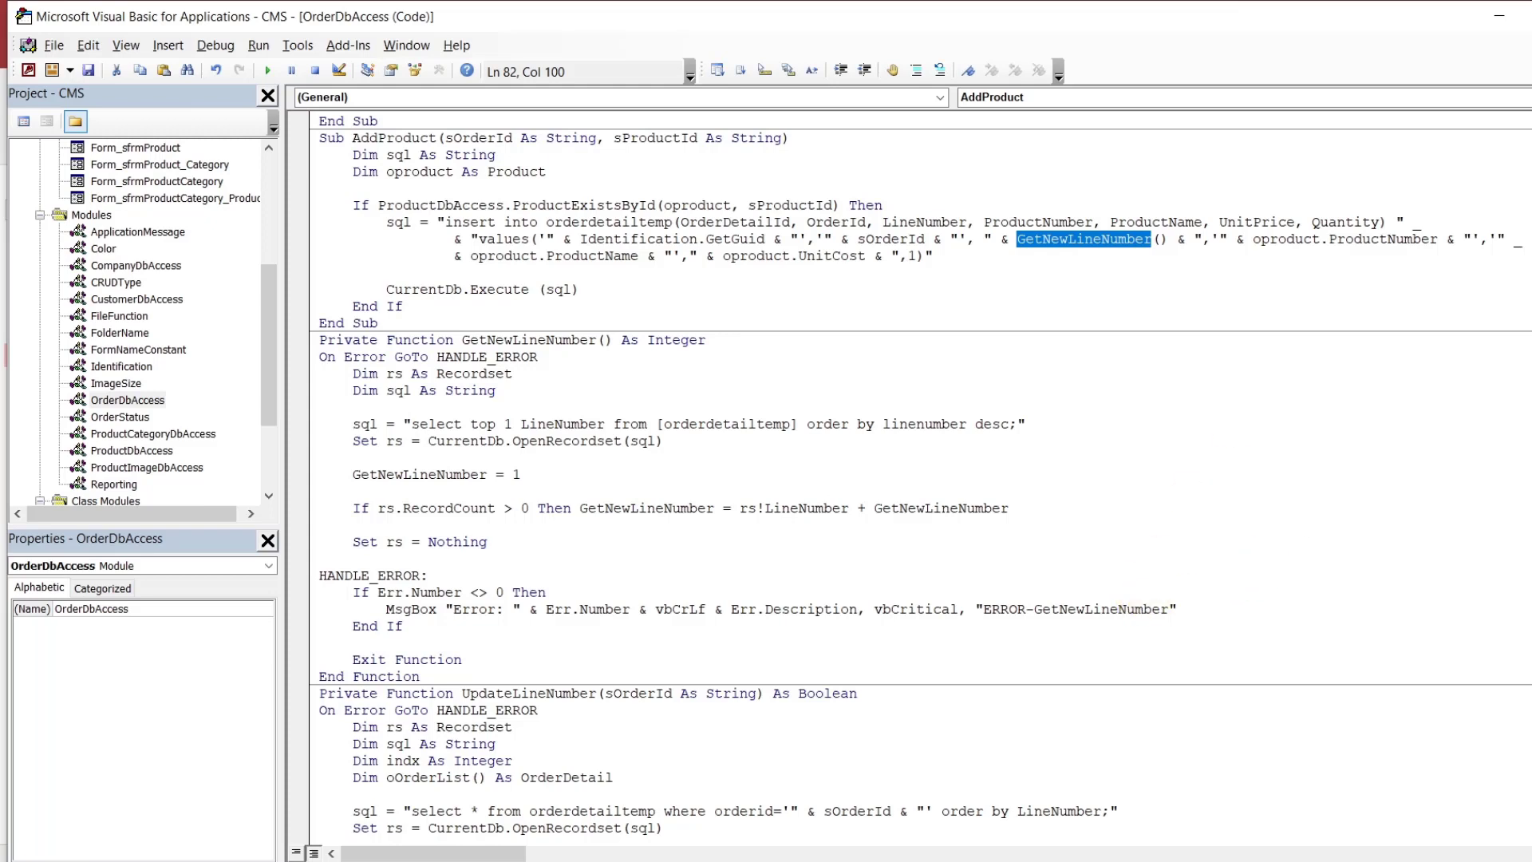
Remove the sOrderId As String parameter from the UpdateLineNumber function declaration
scroll(918, 479, down, 3)
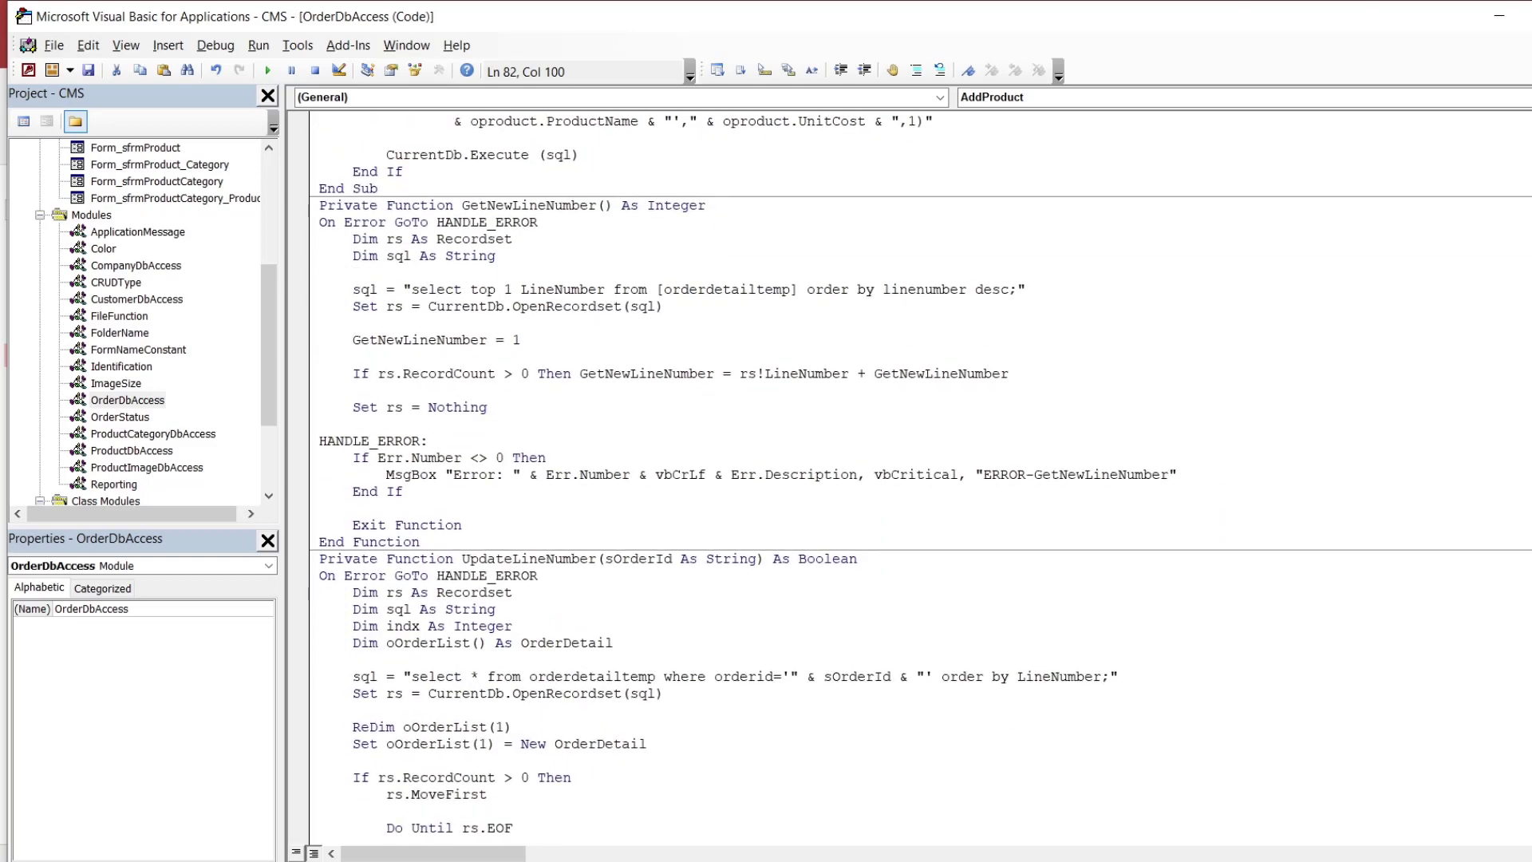
scroll(917, 479, down, 7)
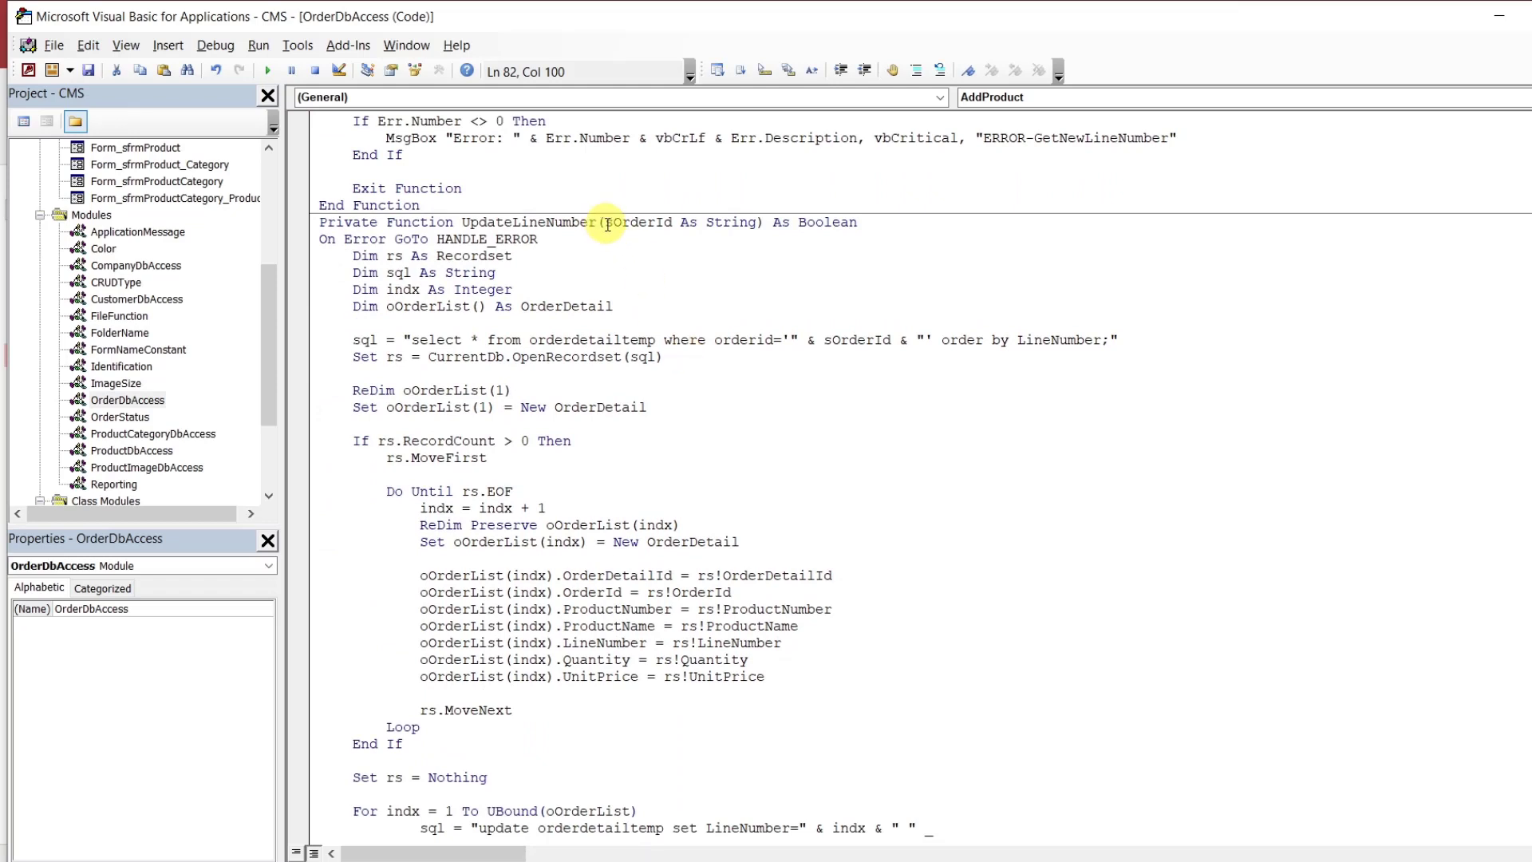
drag(606, 225, 757, 220)
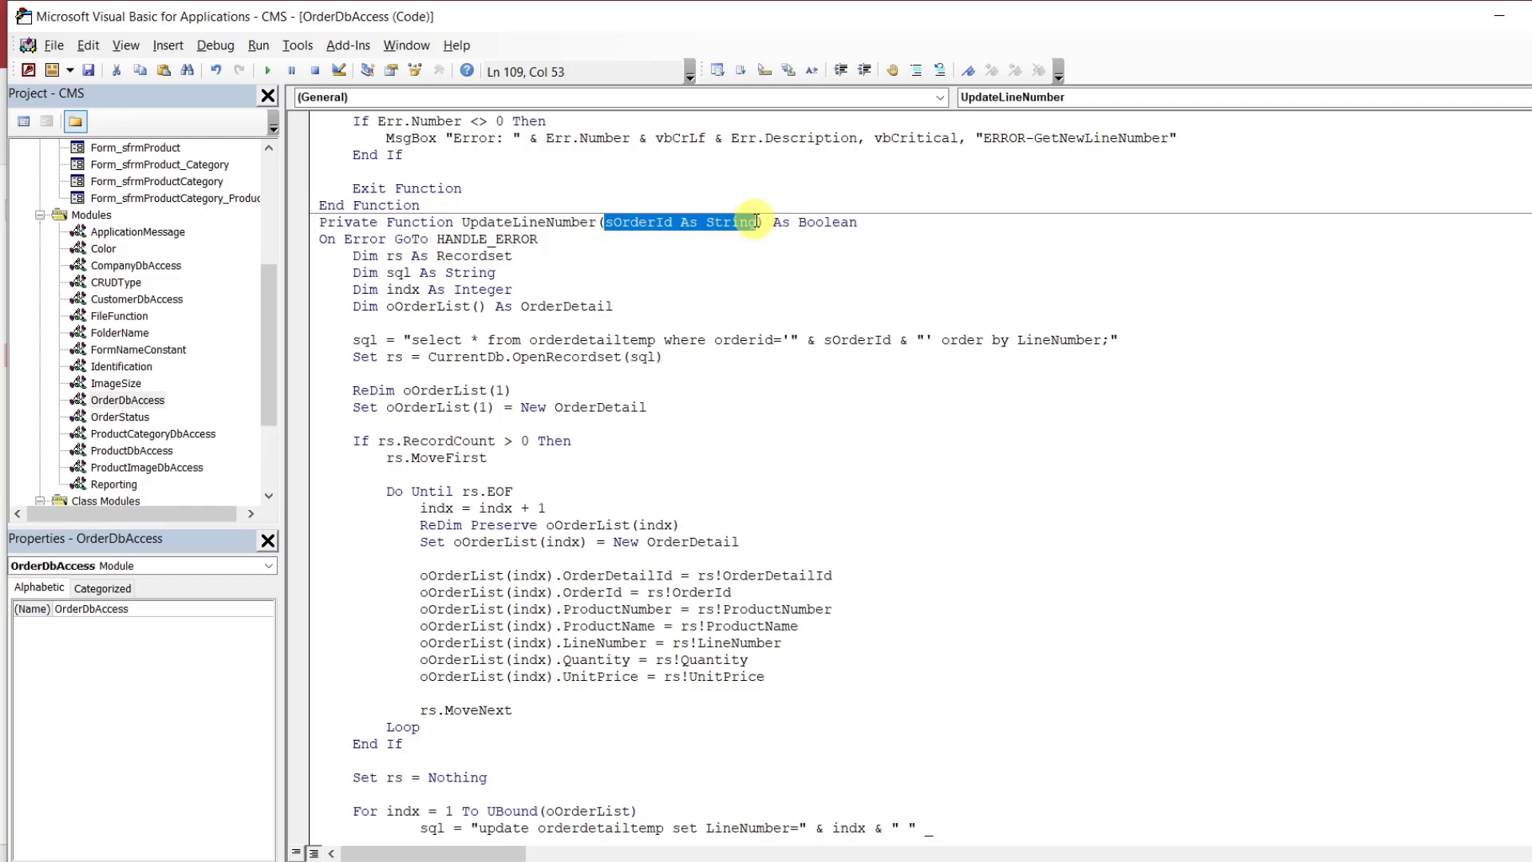
key(Delete)
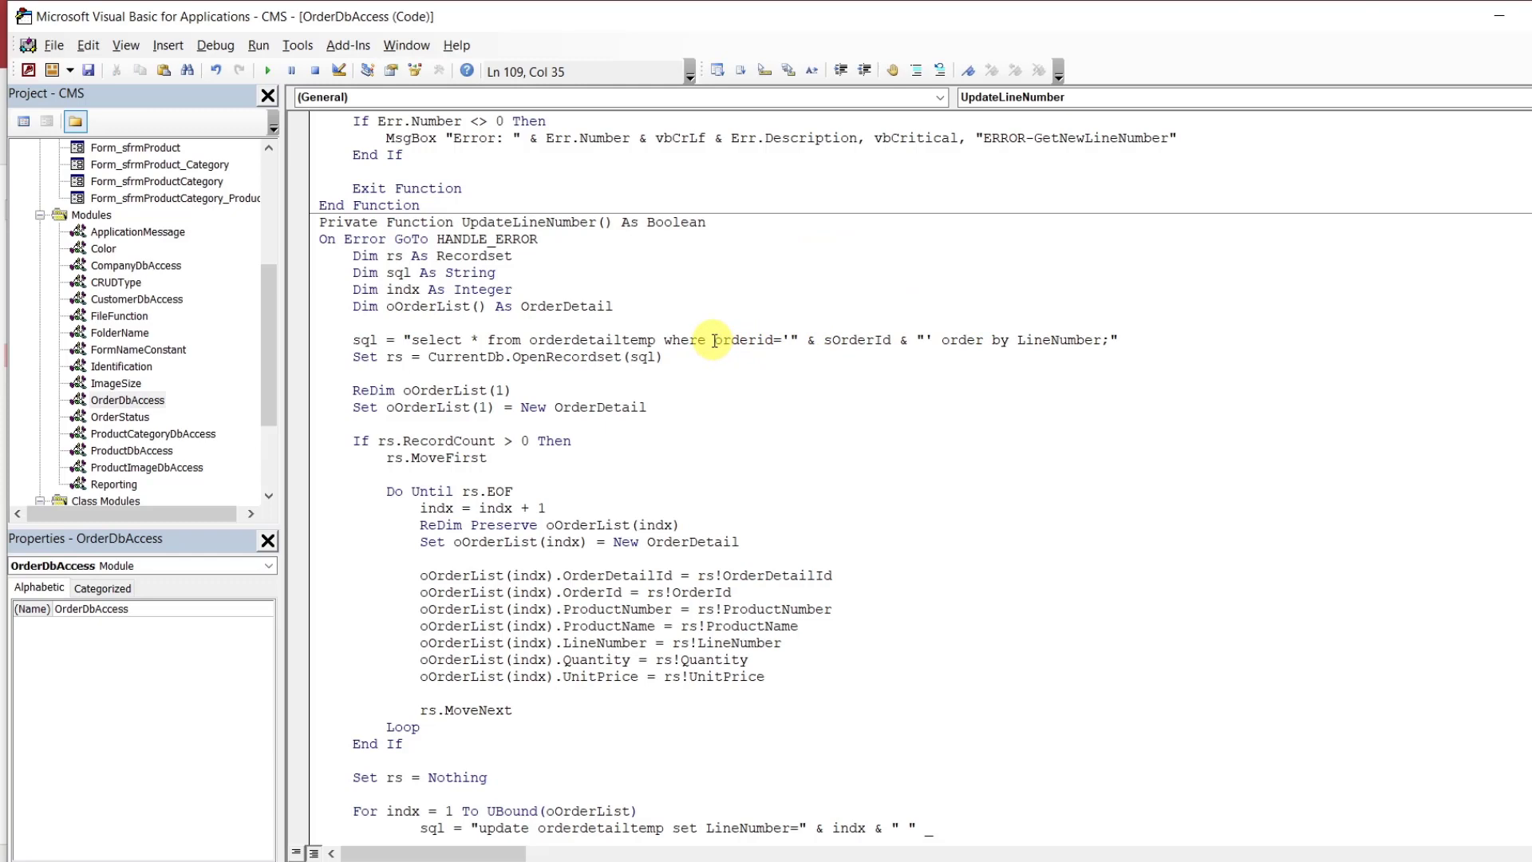
Delete the orderid comparison with sOrderId from the select statement in UpdateLineNumber
drag(714, 340, 928, 335)
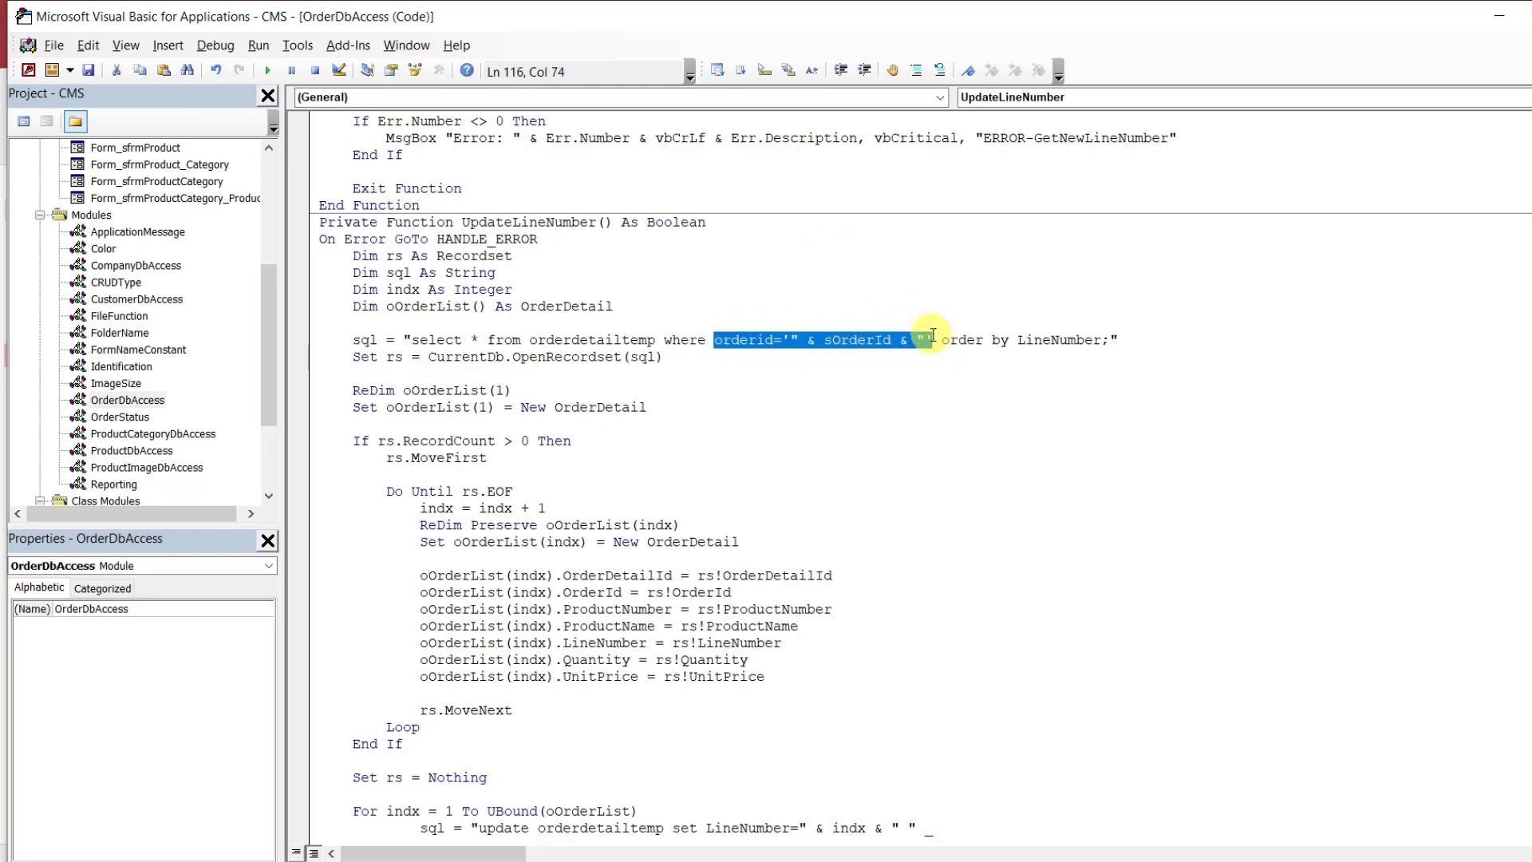
key(Delete)
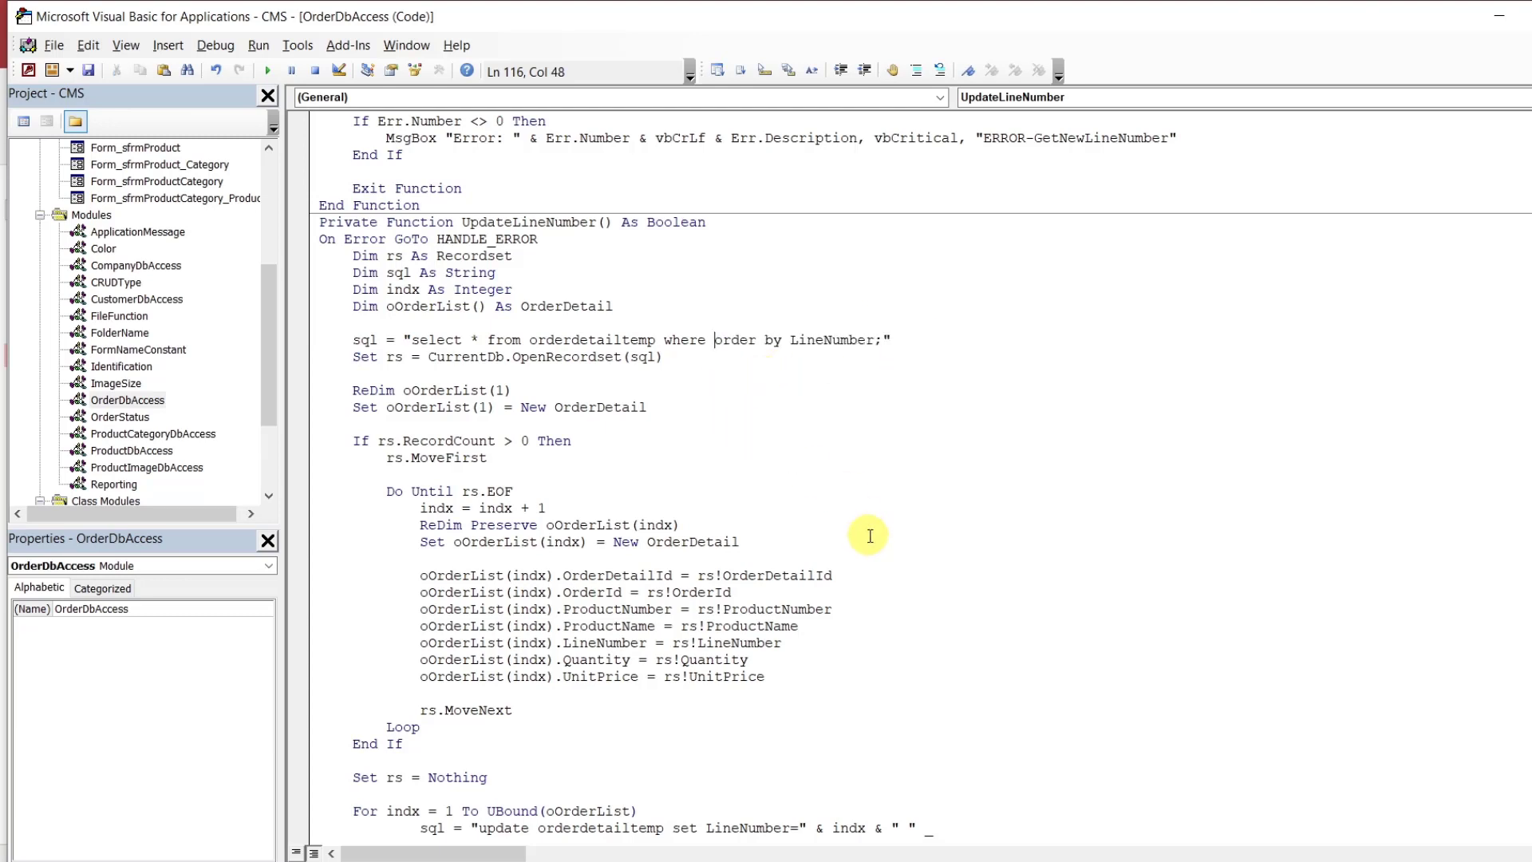
click(891, 657)
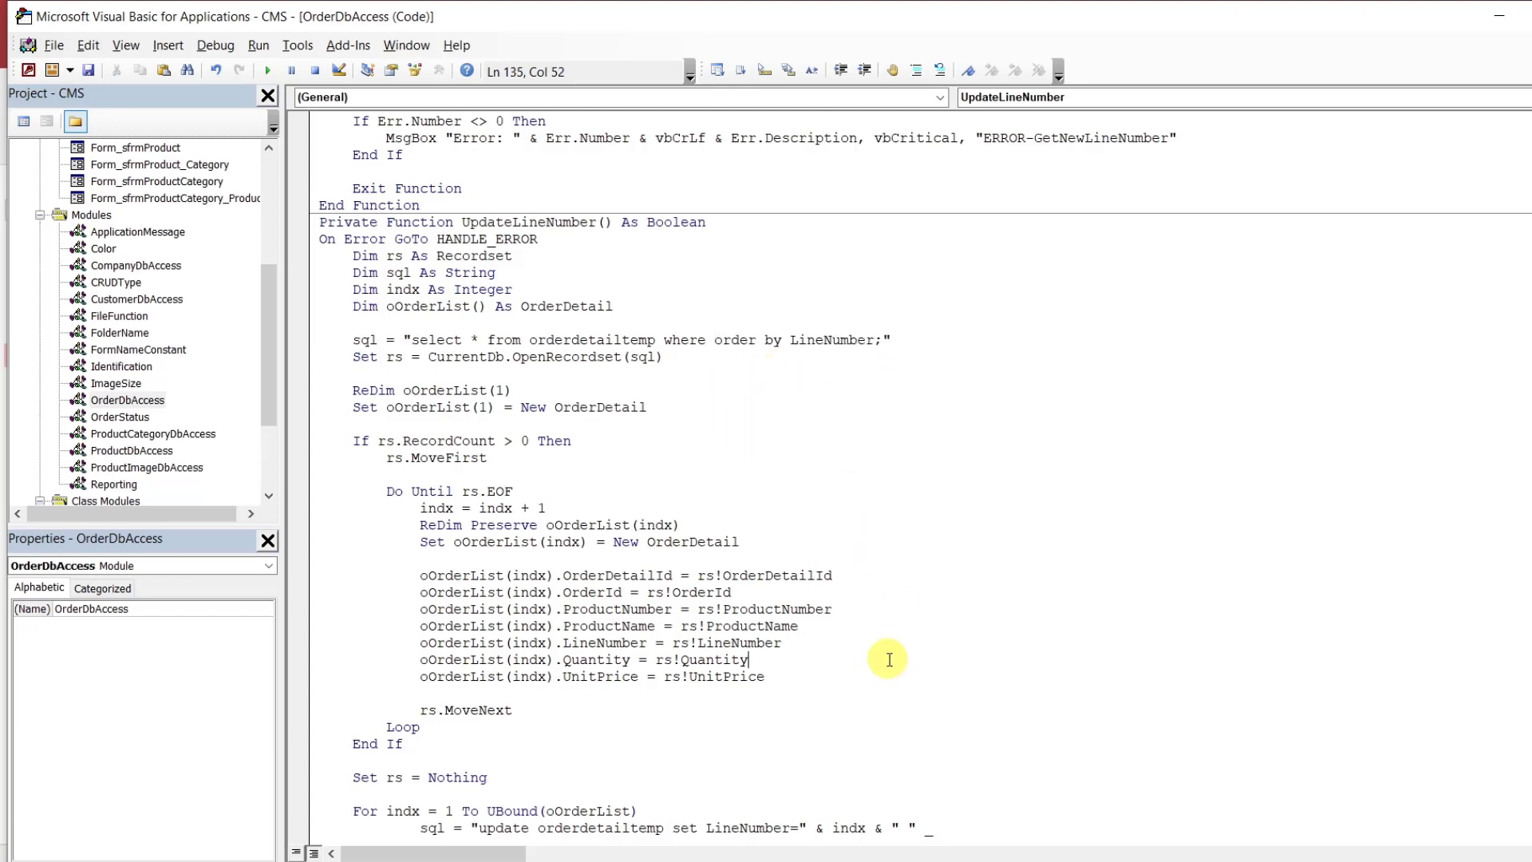
Search the module for UpdateLineNumber and remove the oInvoice.Order.OrderId argument from its call in SaveOrder
scroll(918, 475, down, 5)
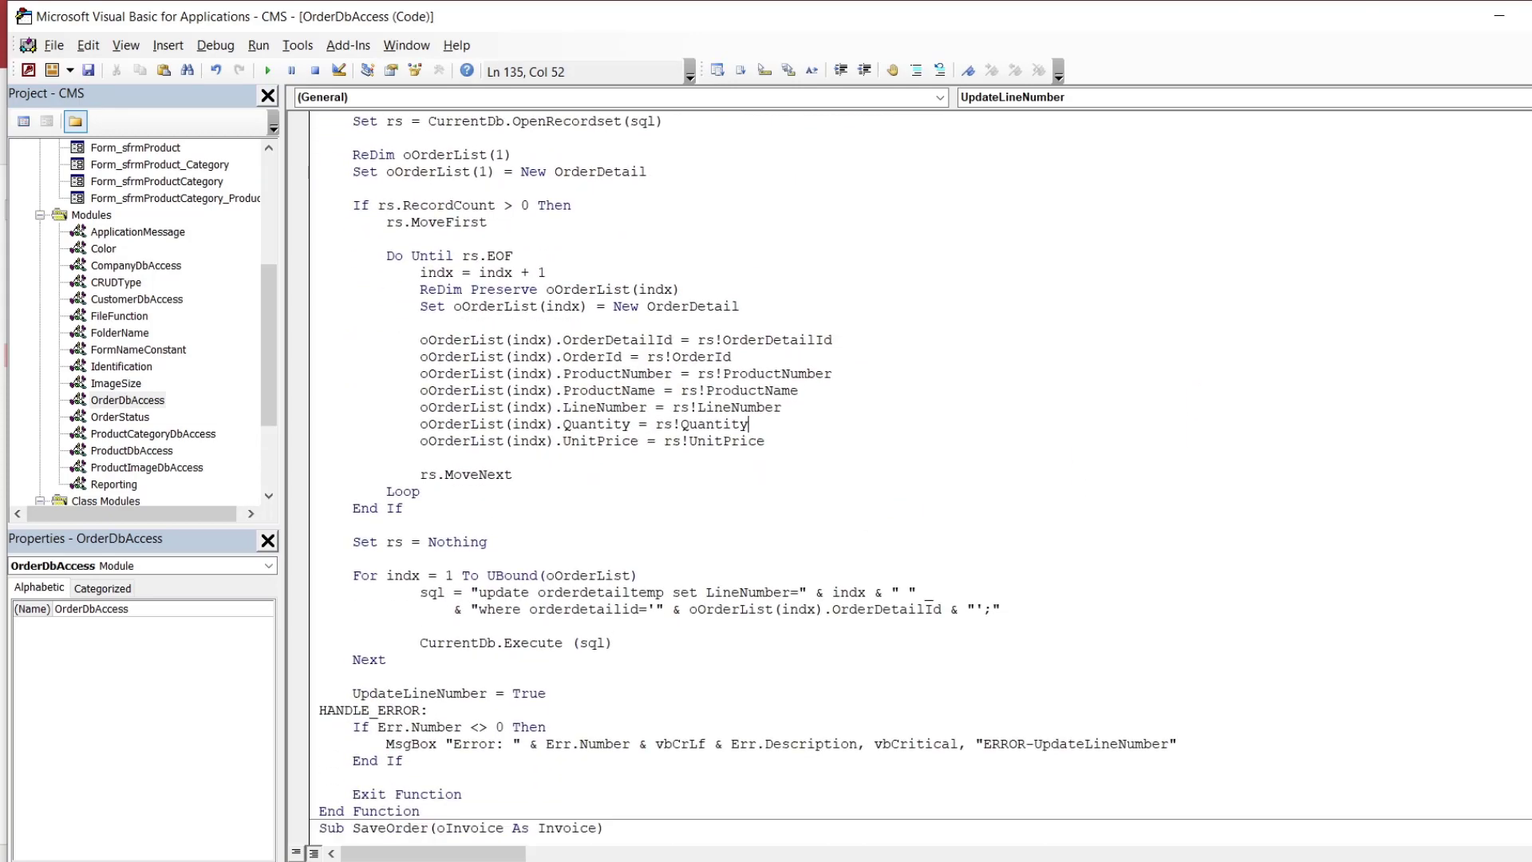
scroll(918, 475, down, 3)
scroll(918, 474, up, 8)
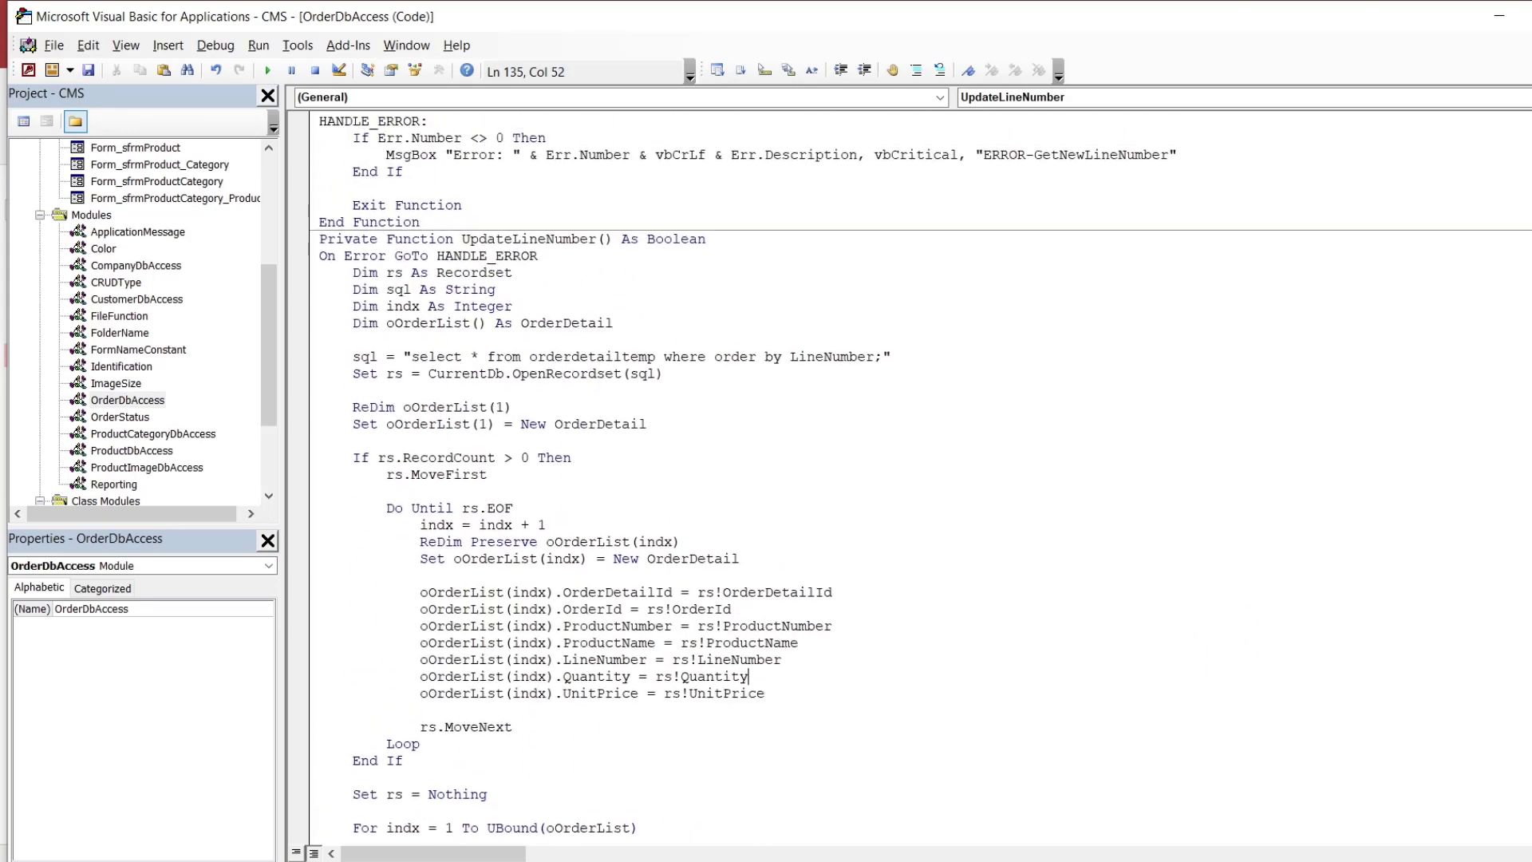
double_click(547, 237)
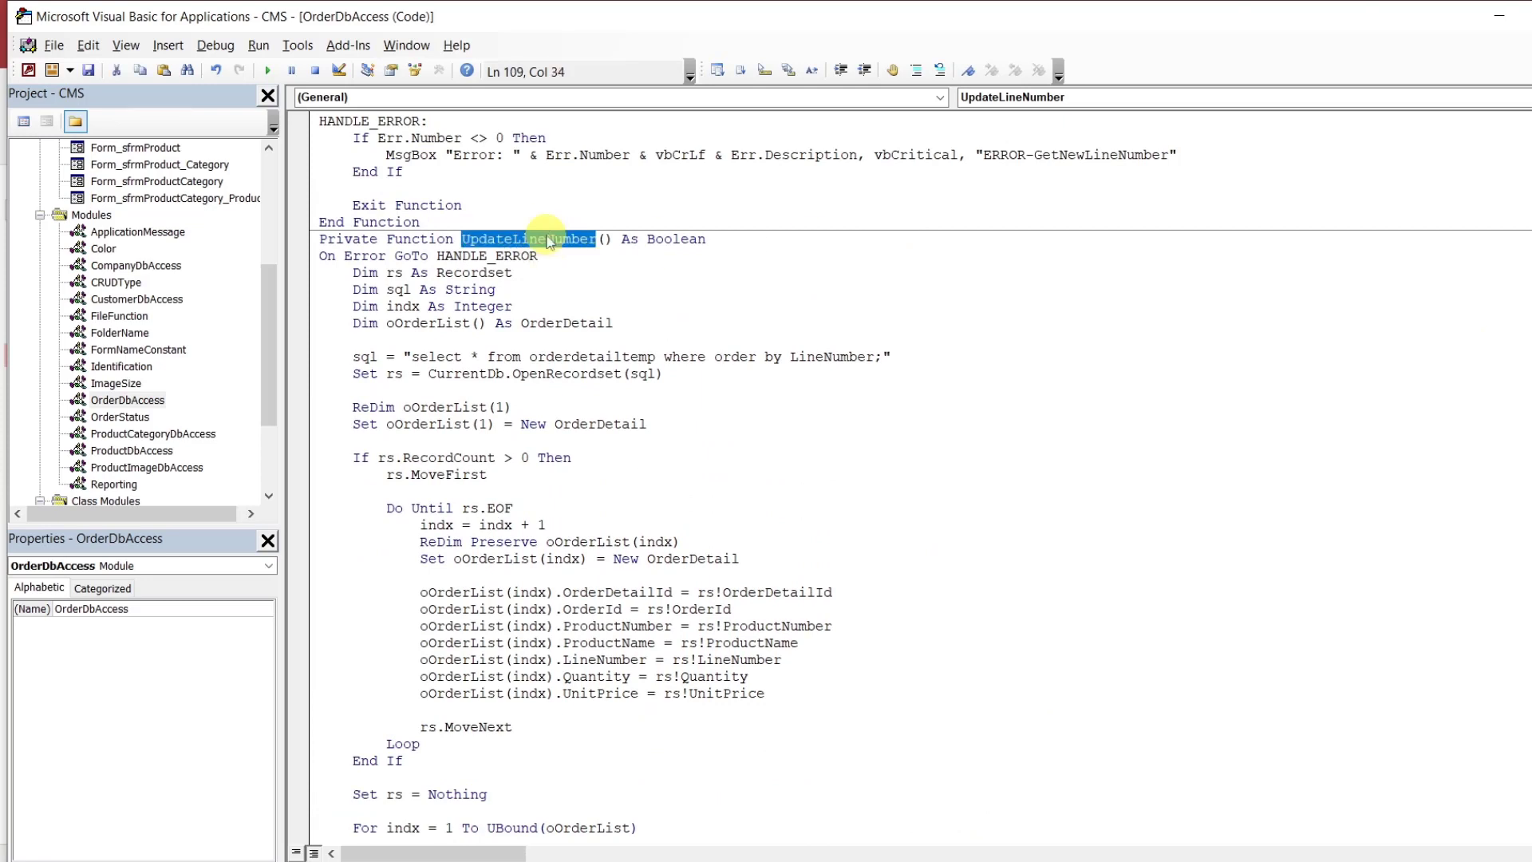
key(ctrl+f)
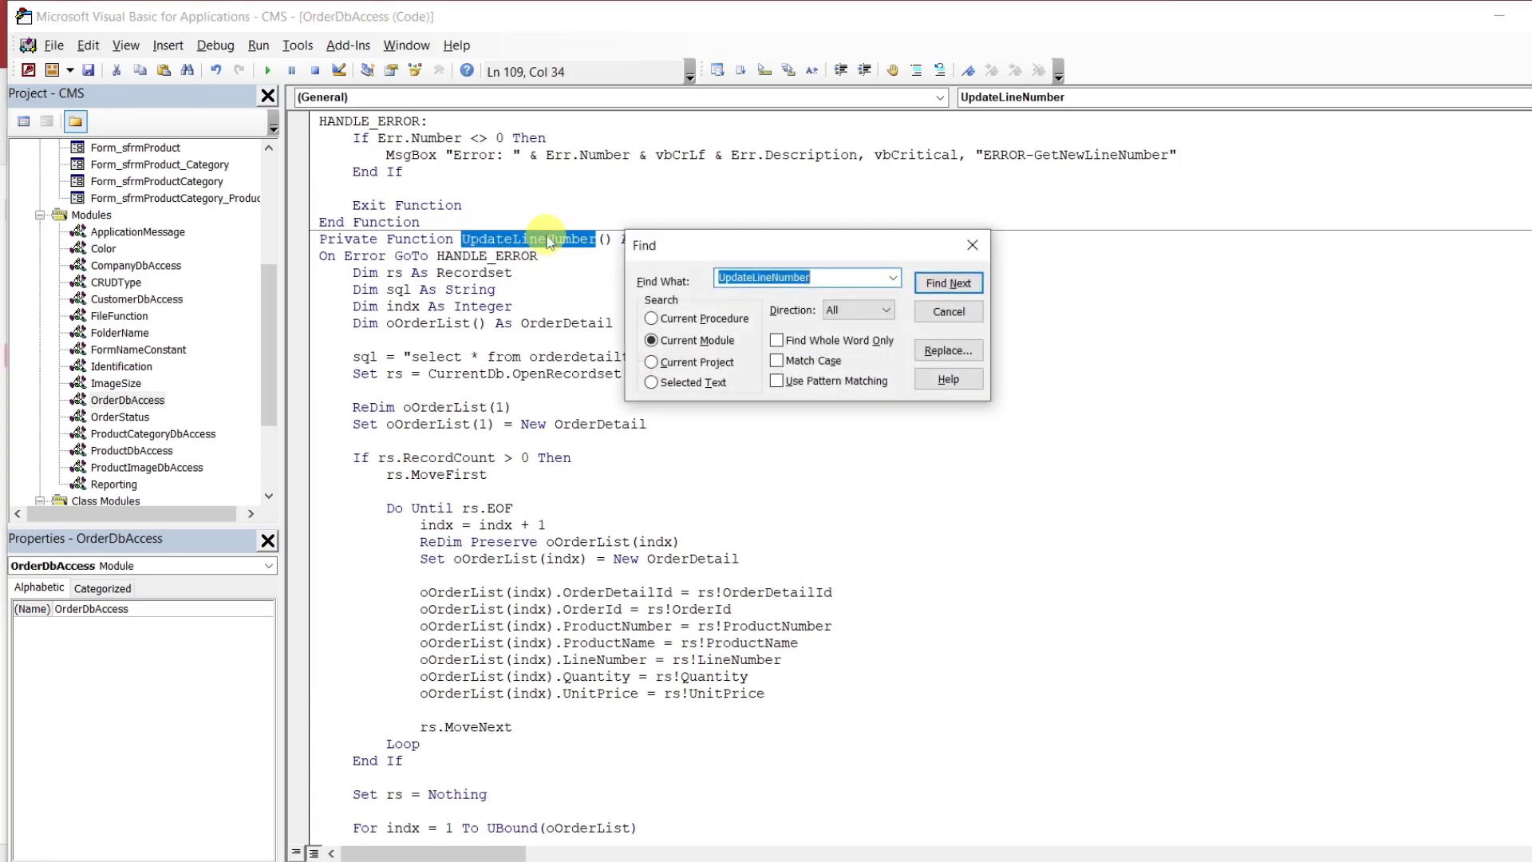
click(938, 284)
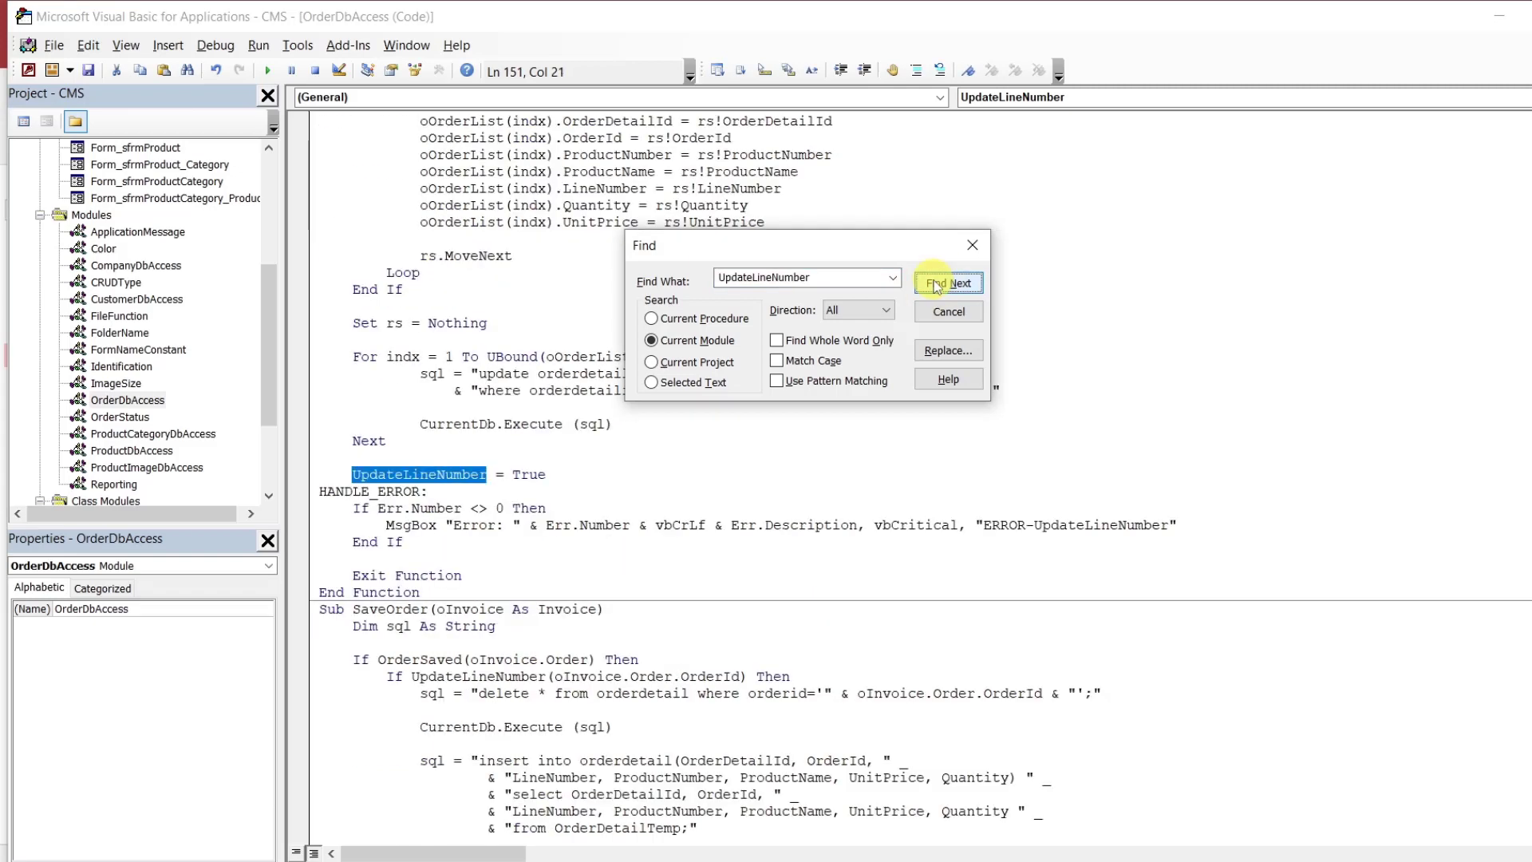
click(937, 284)
click(938, 284)
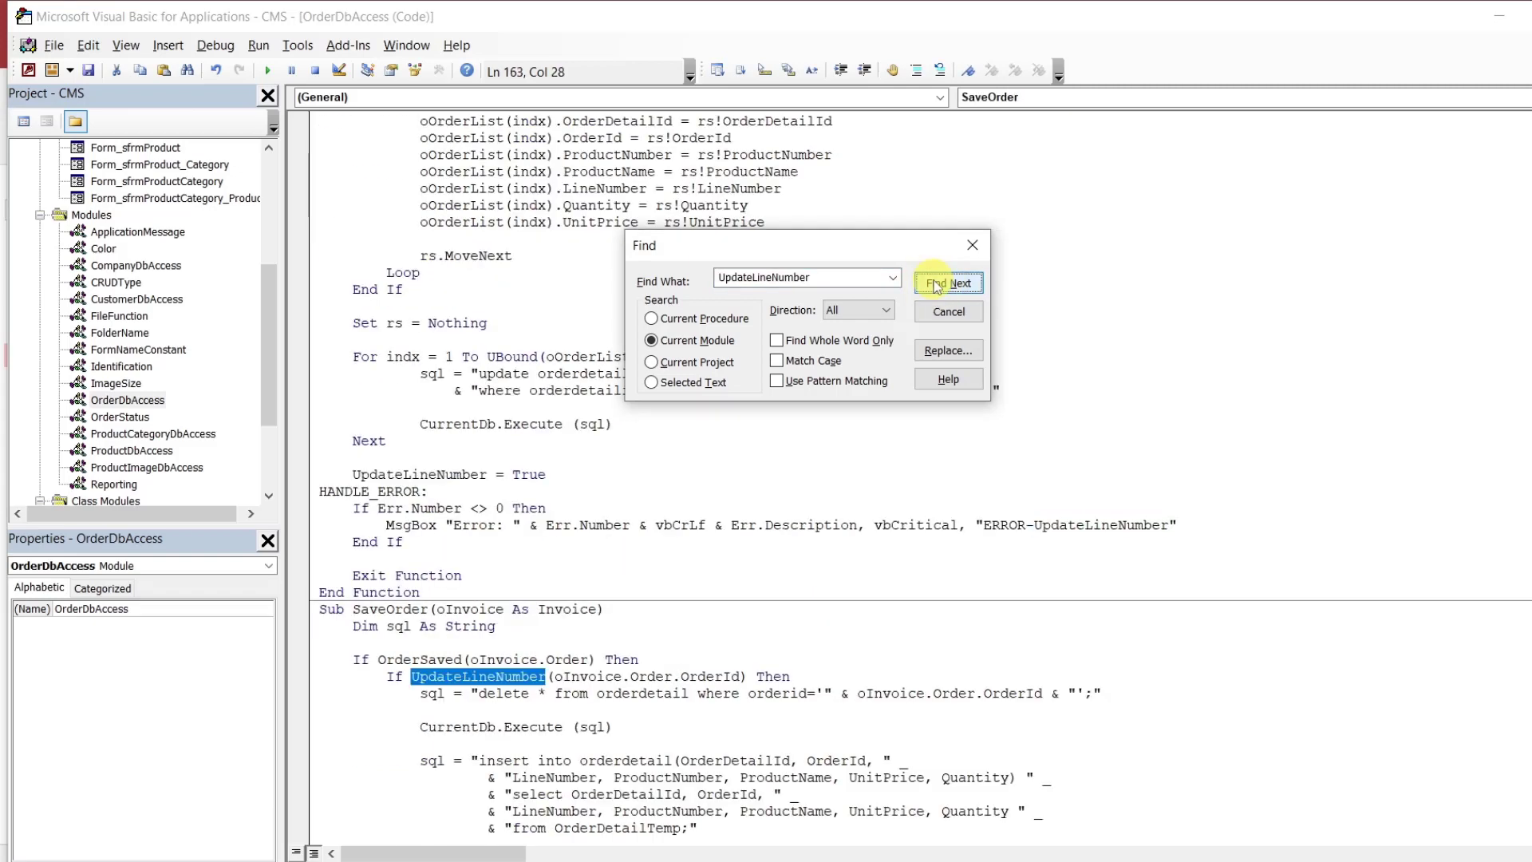
click(716, 676)
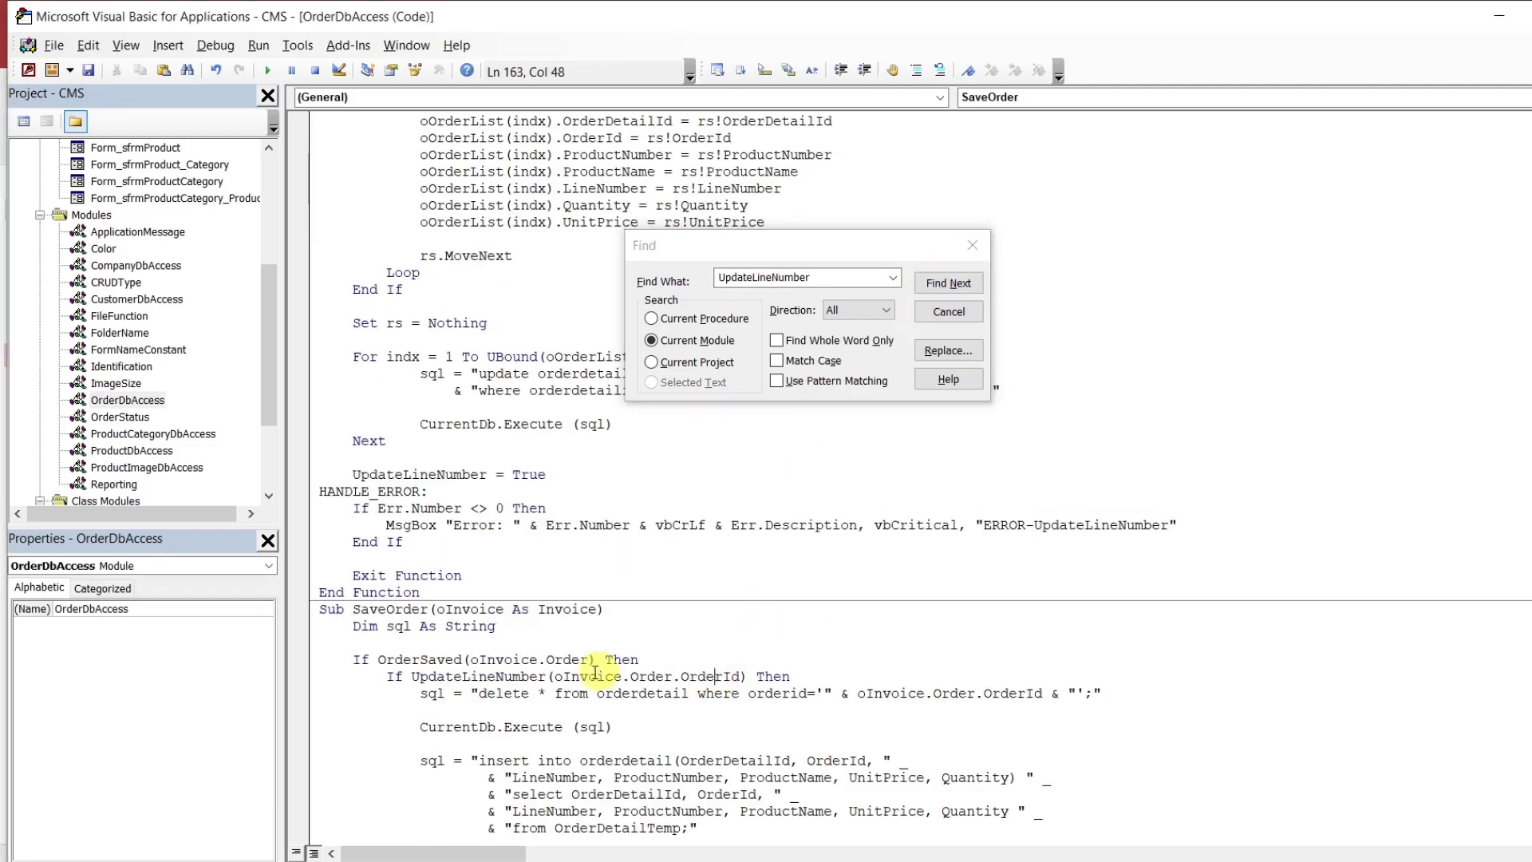
drag(553, 676, 741, 678)
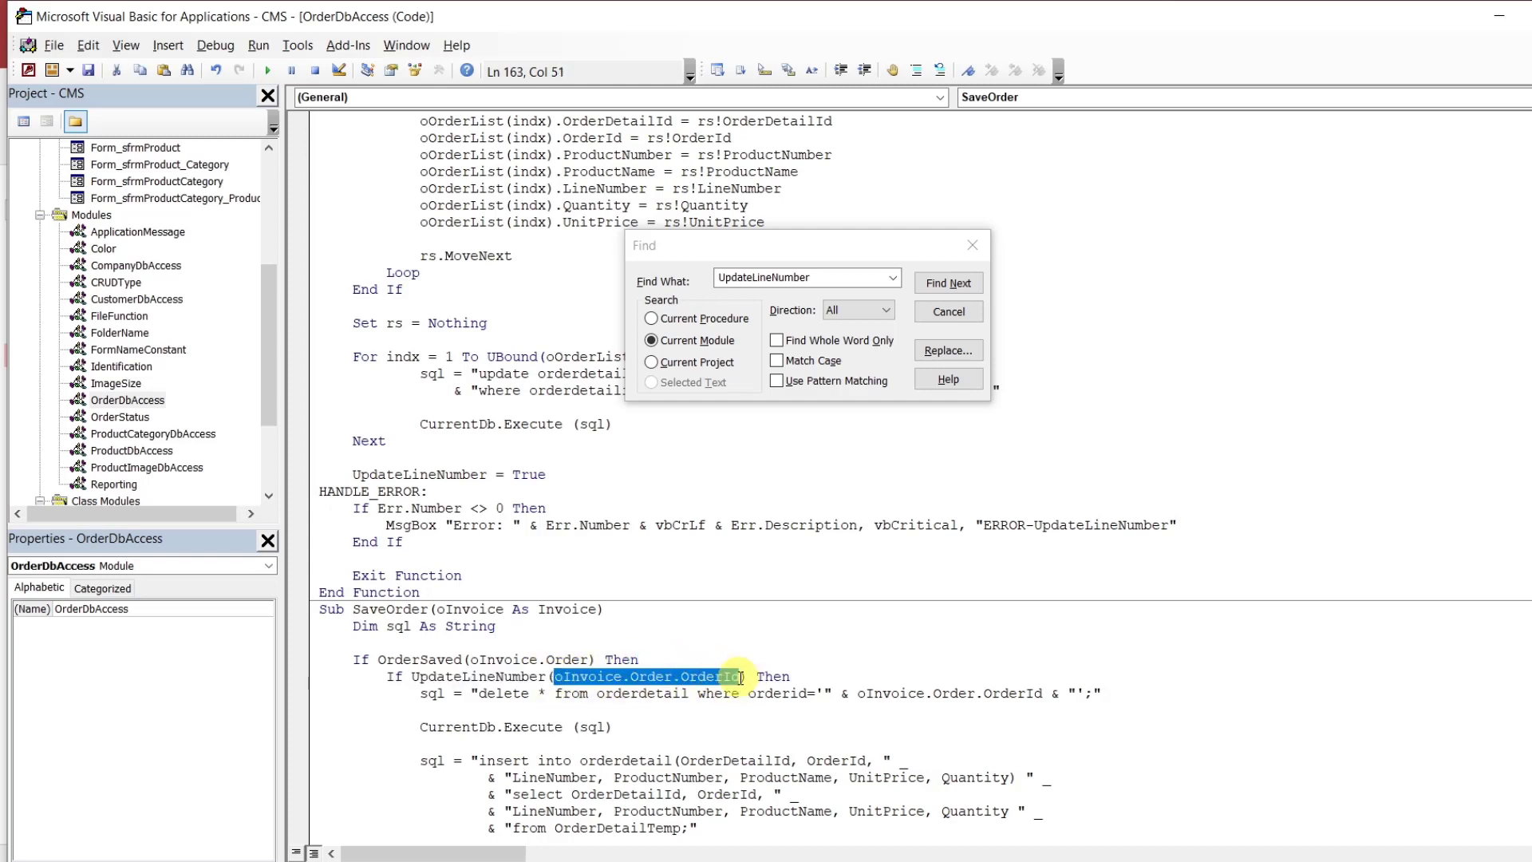
key(Delete)
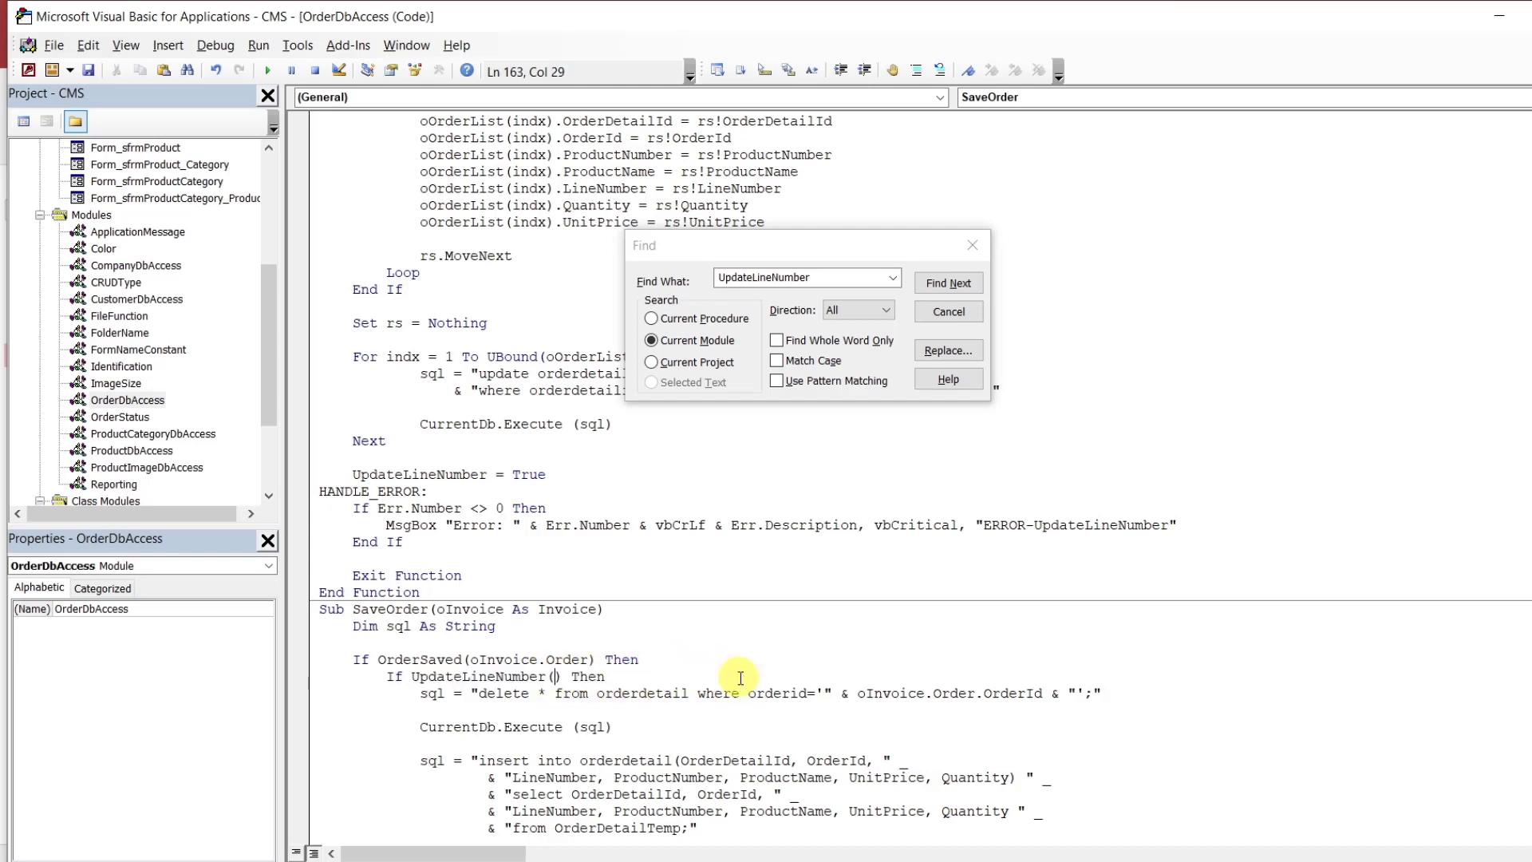
Go through the remaining UpdateLineNumber matches in the current module to check for other calls, and close the search
click(937, 287)
click(937, 287)
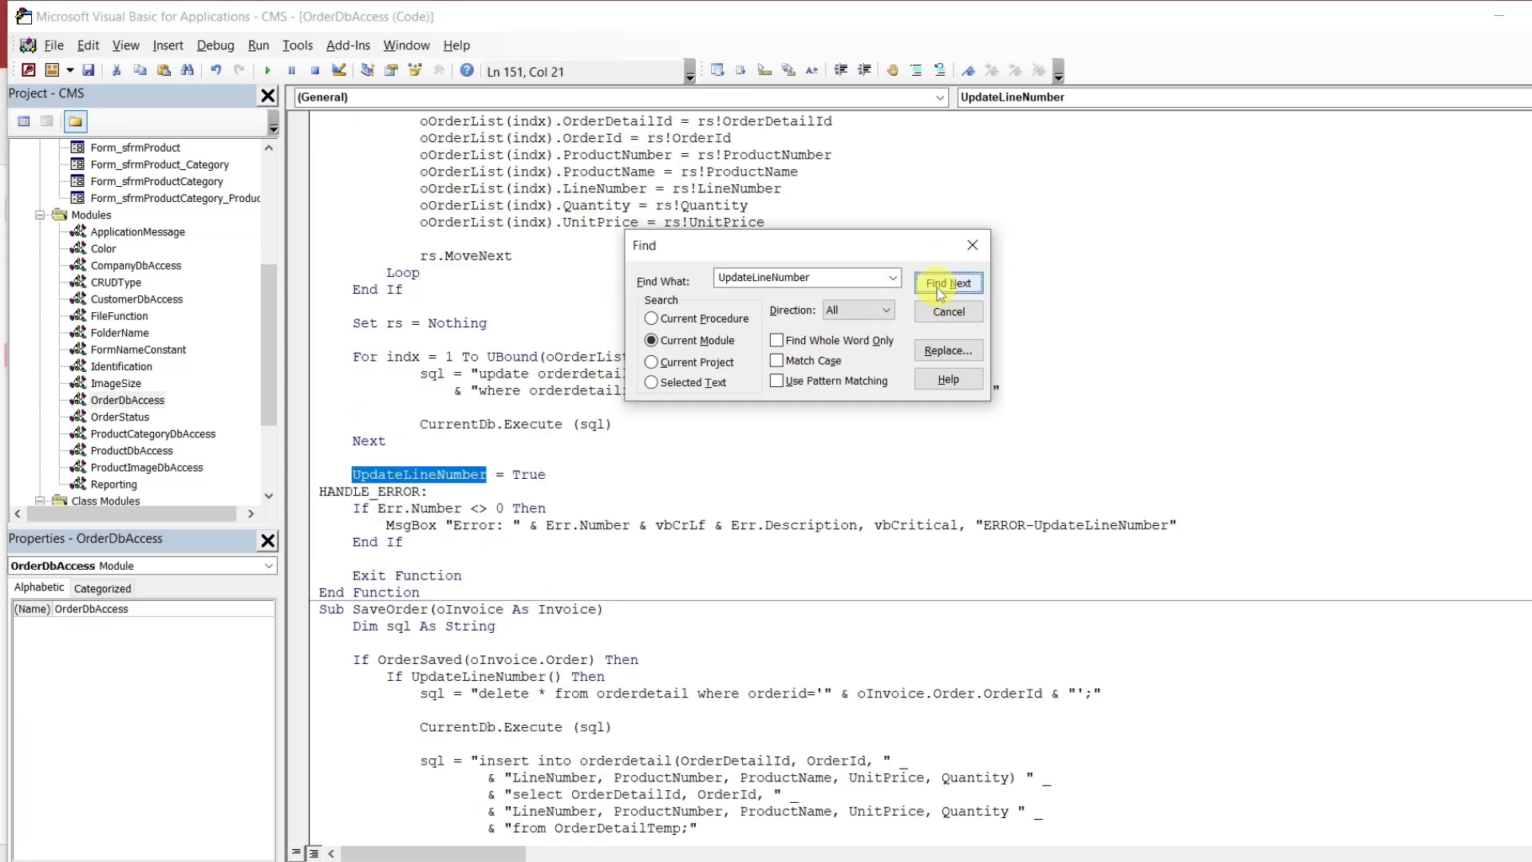
click(936, 288)
click(937, 287)
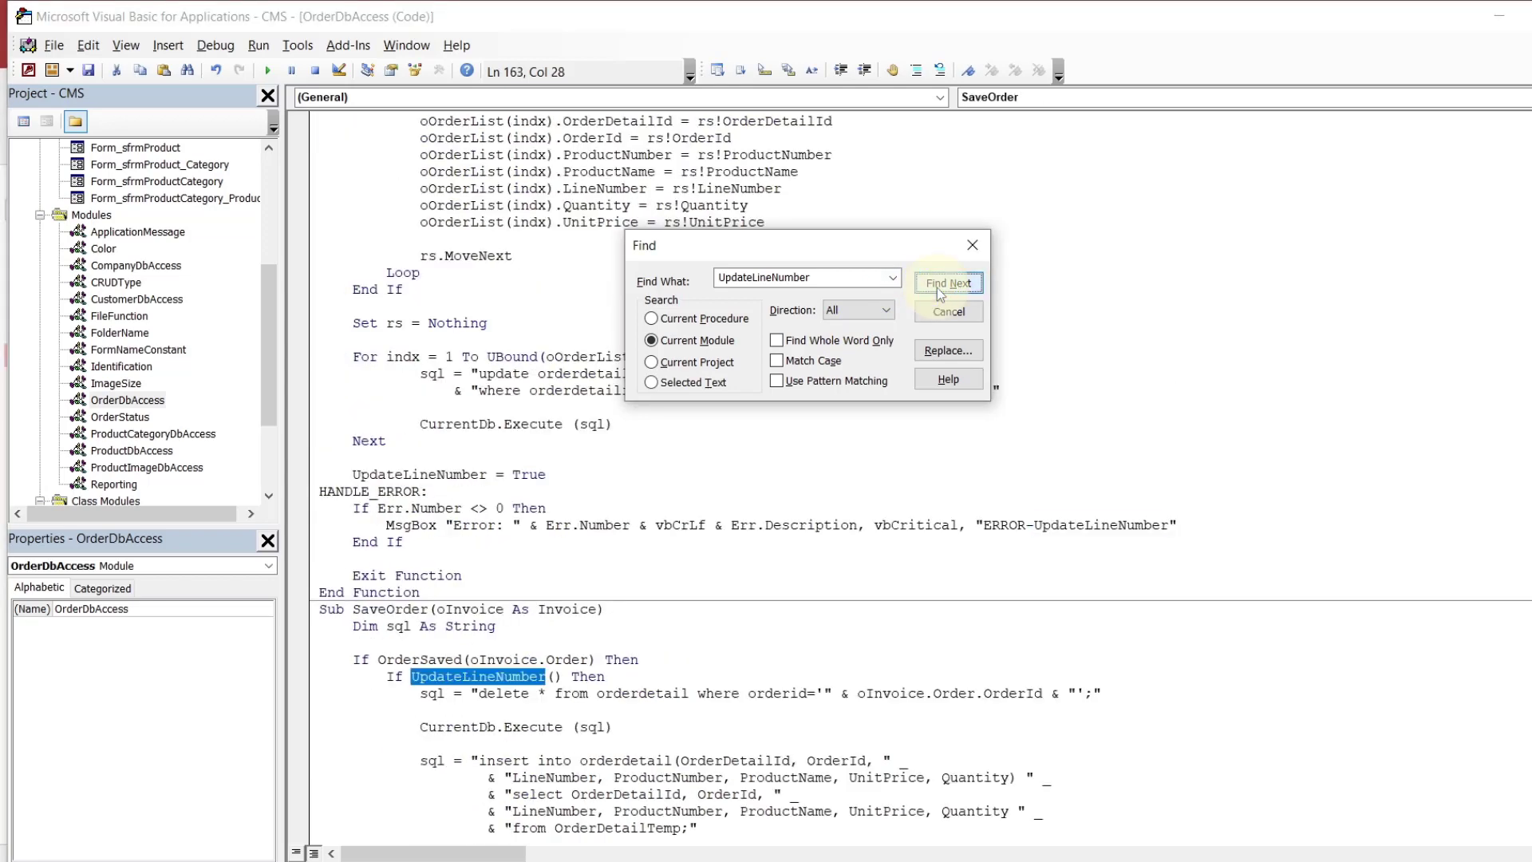
click(937, 287)
click(814, 521)
click(815, 506)
click(815, 505)
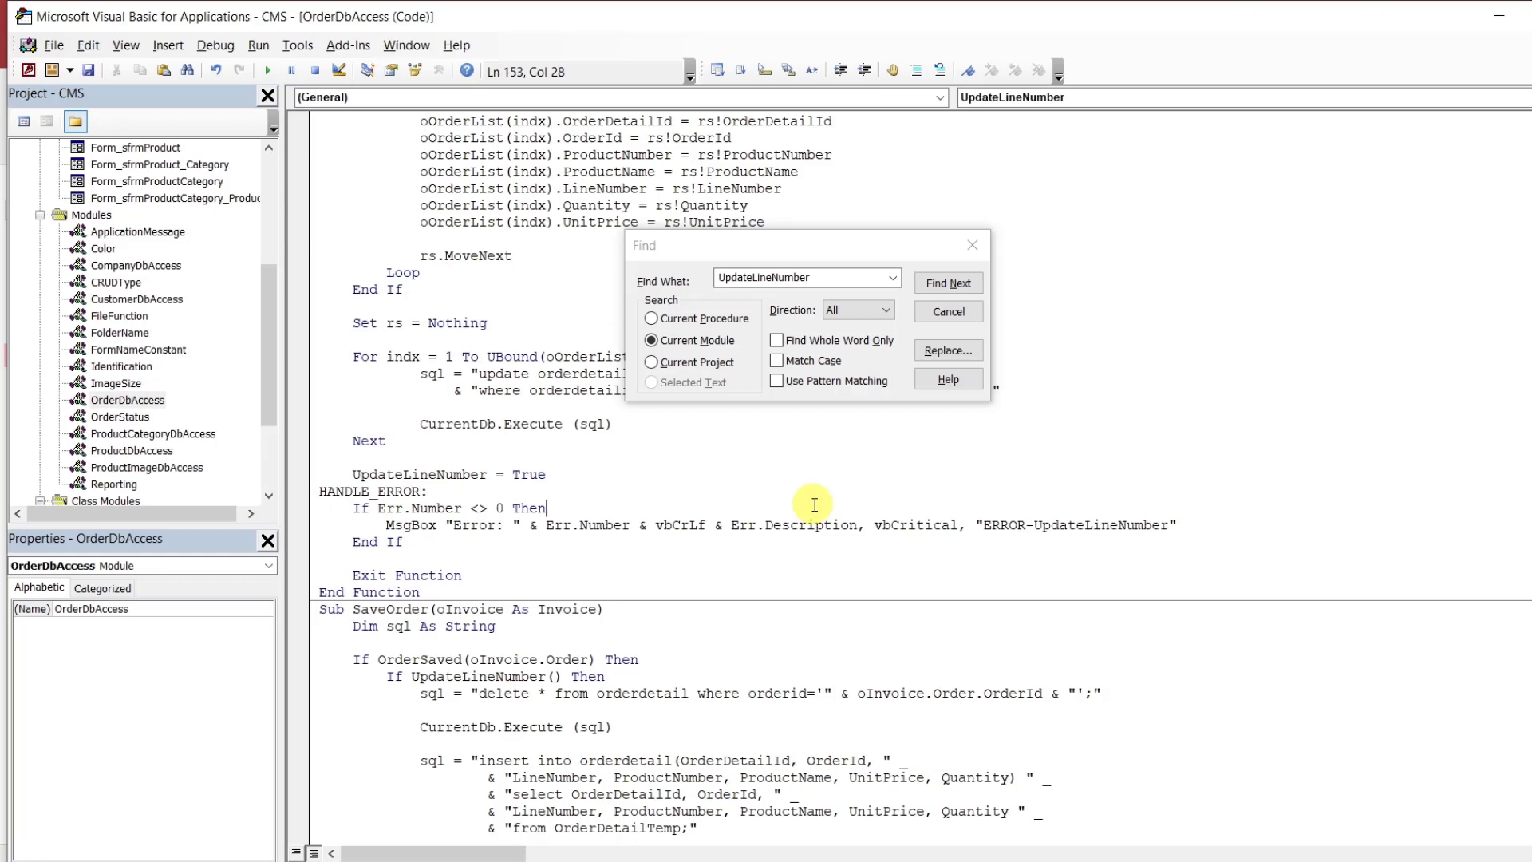
key(Escape)
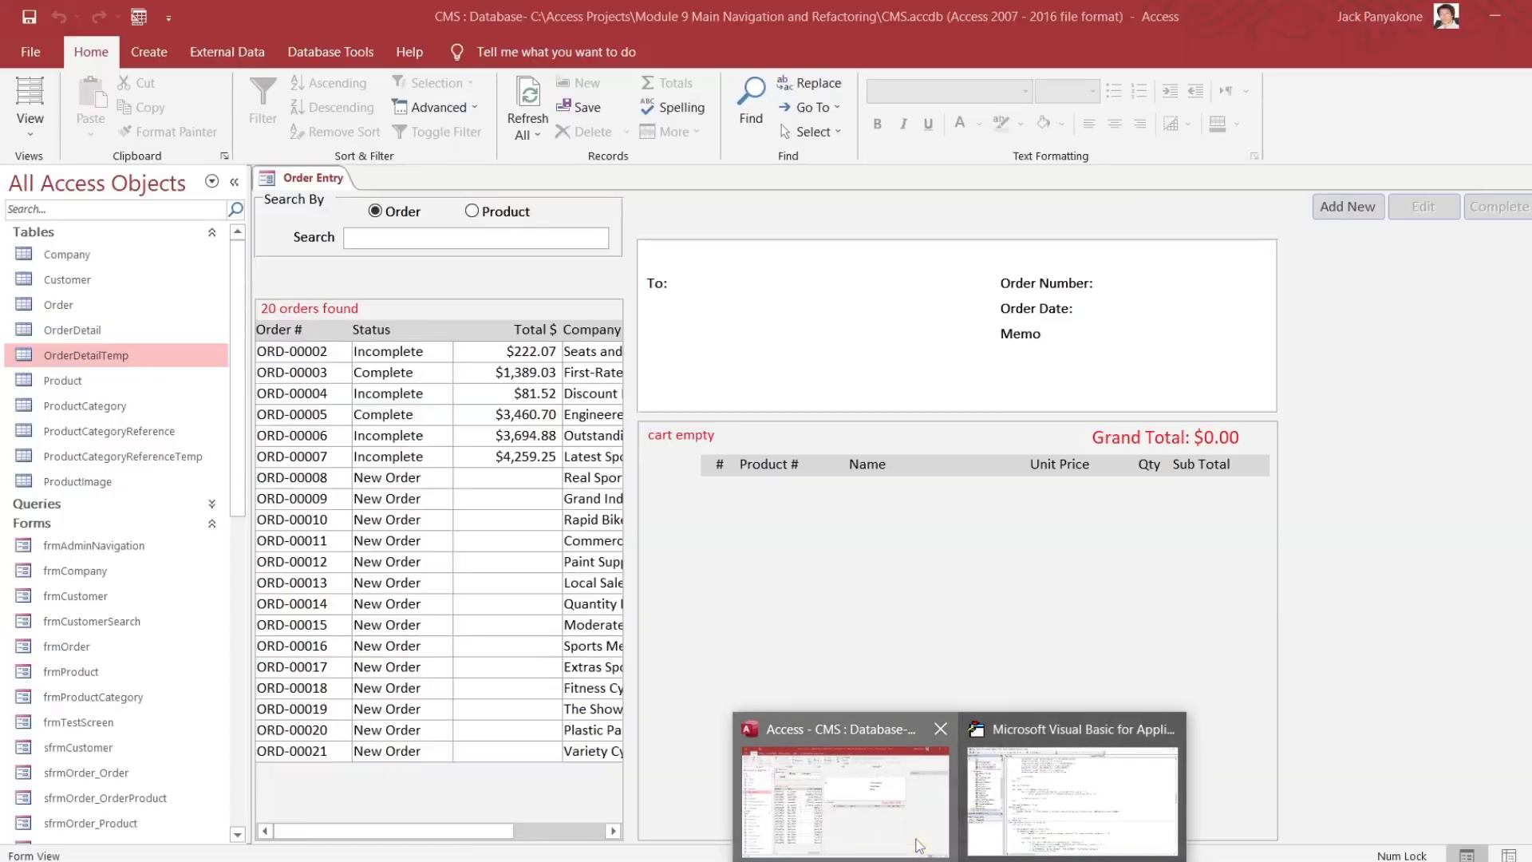
Switch to the Access window and test opening orders from the Total $ and Company columns of the Order Entry list
click(916, 842)
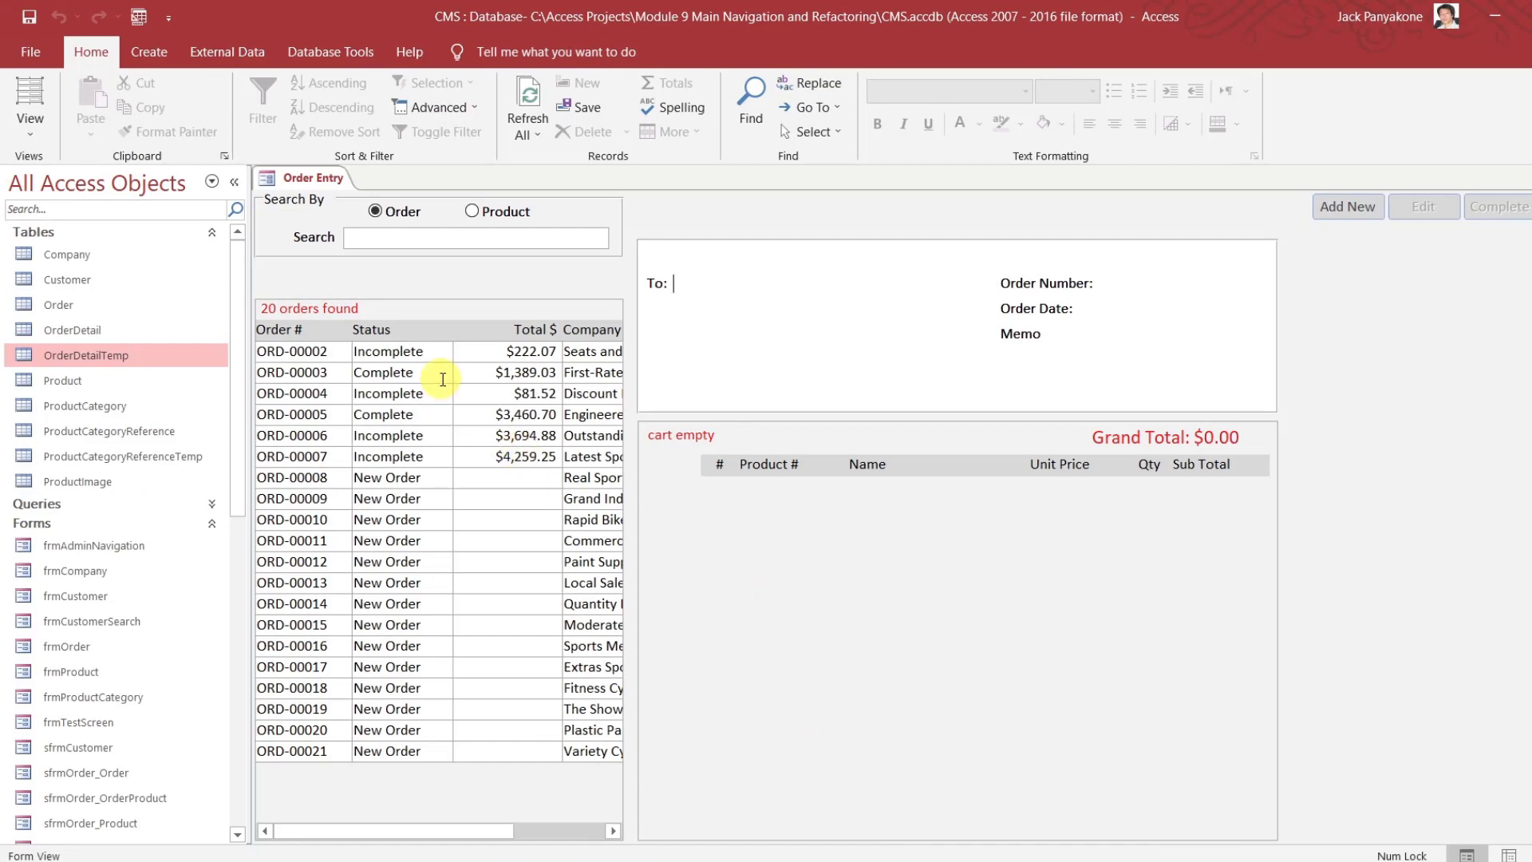
click(439, 349)
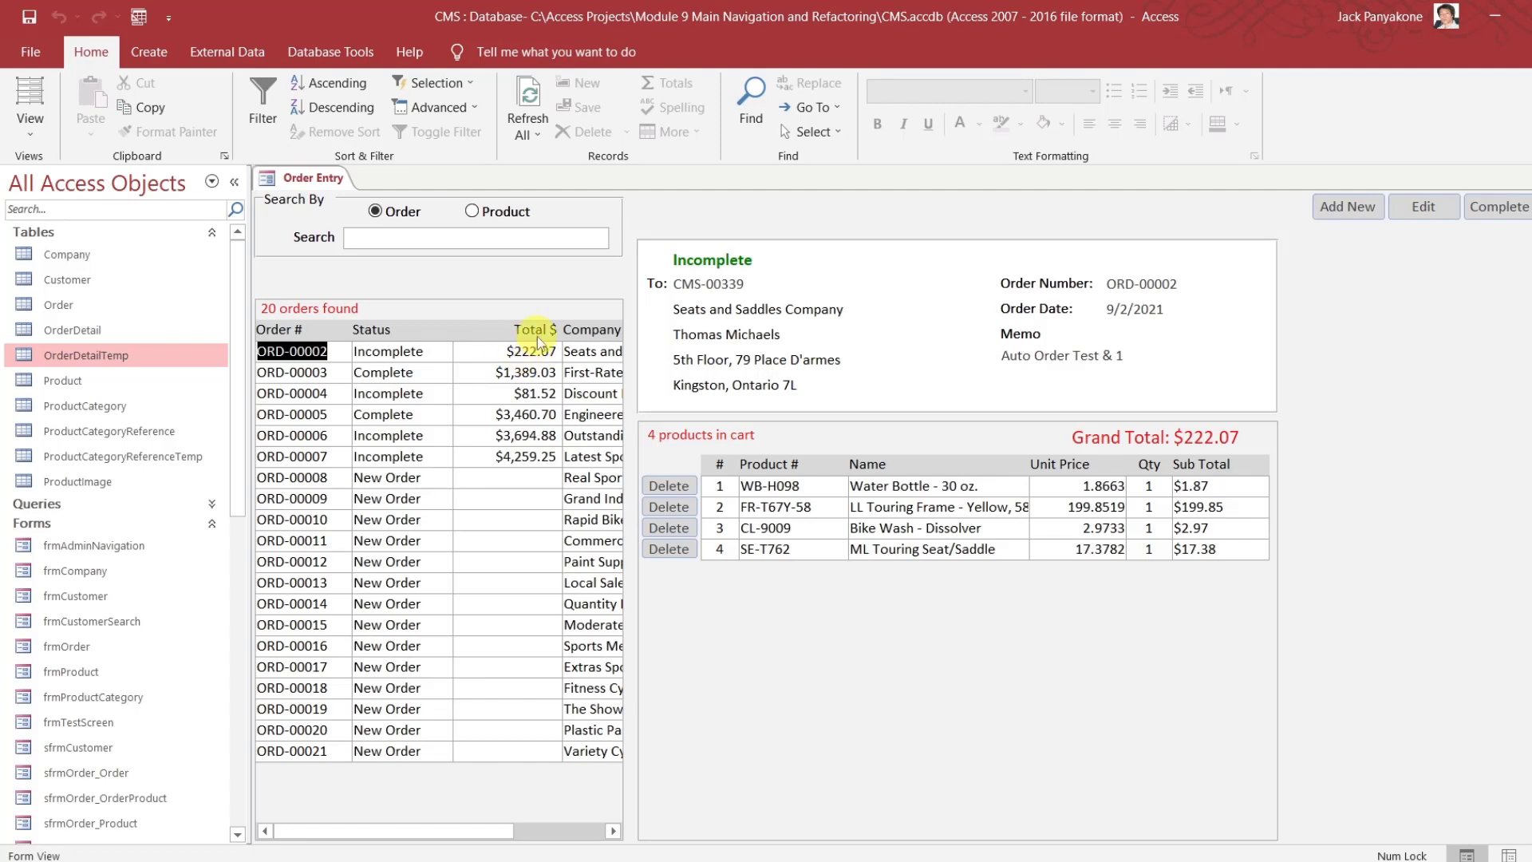
double_click(581, 351)
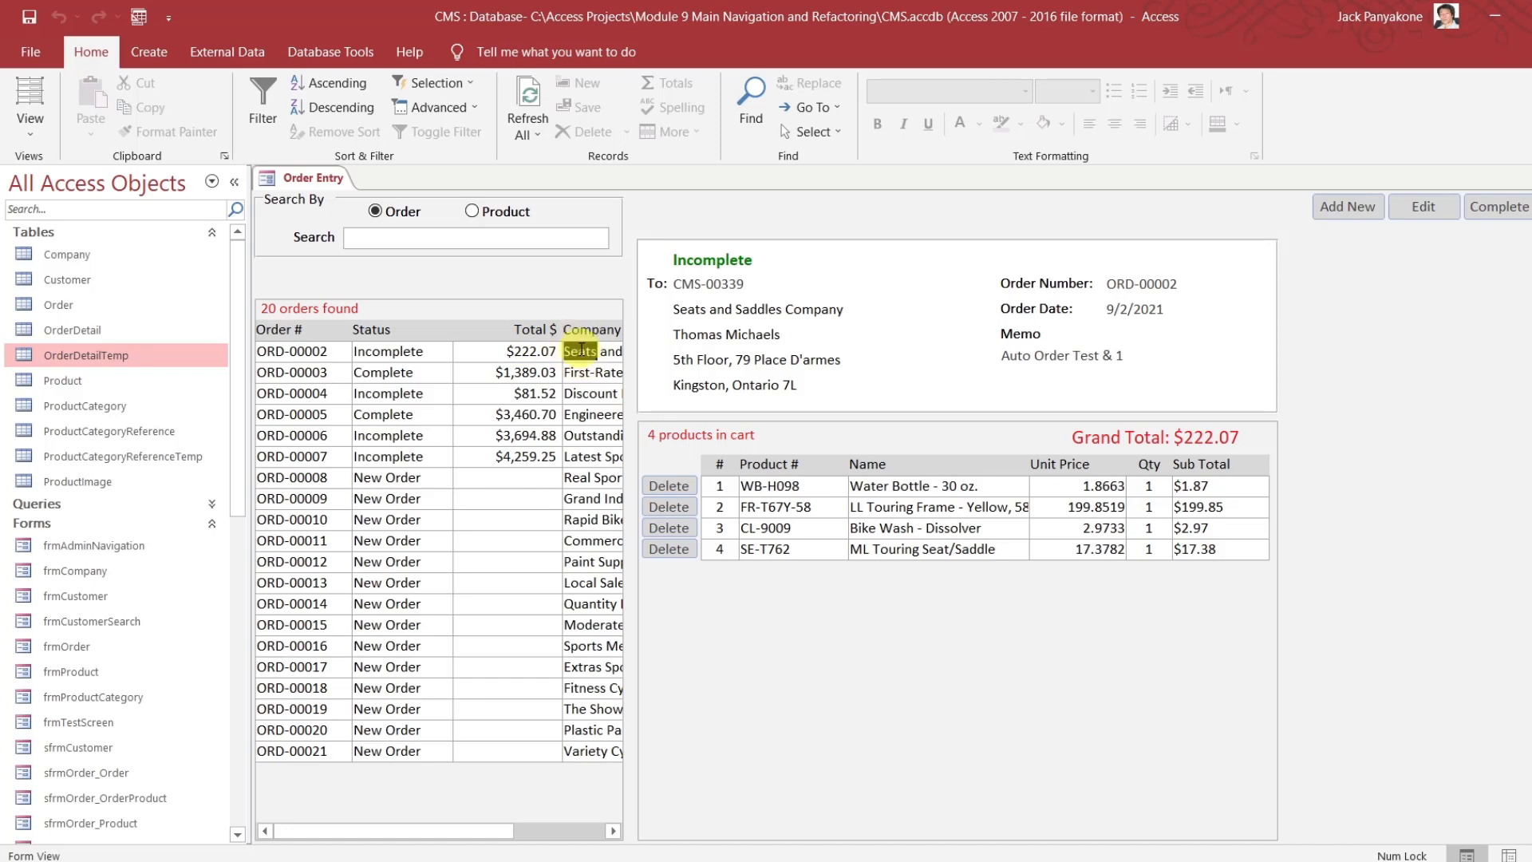
double_click(526, 351)
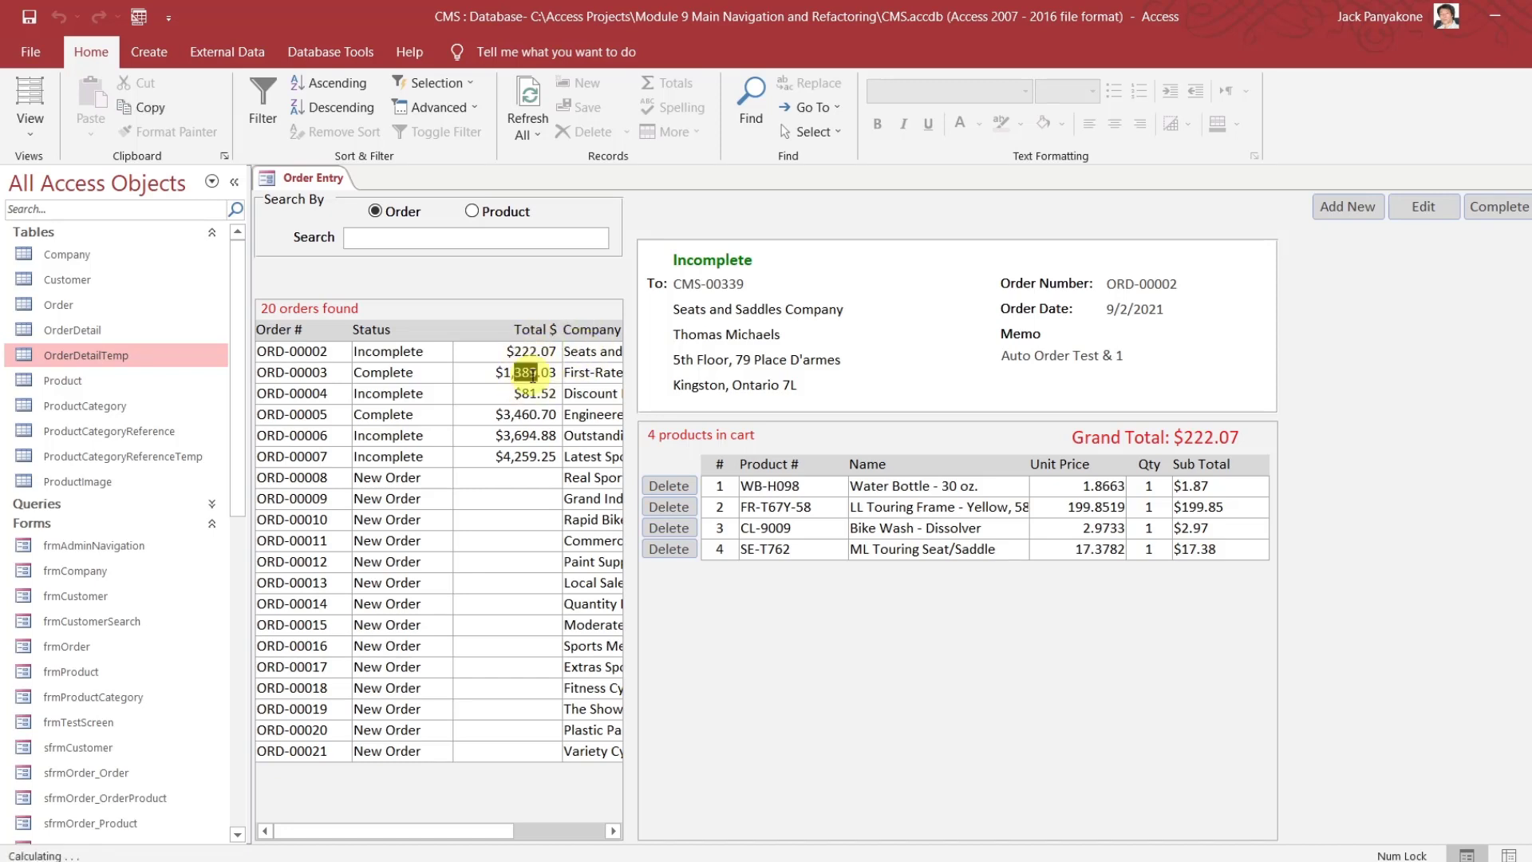
double_click(576, 373)
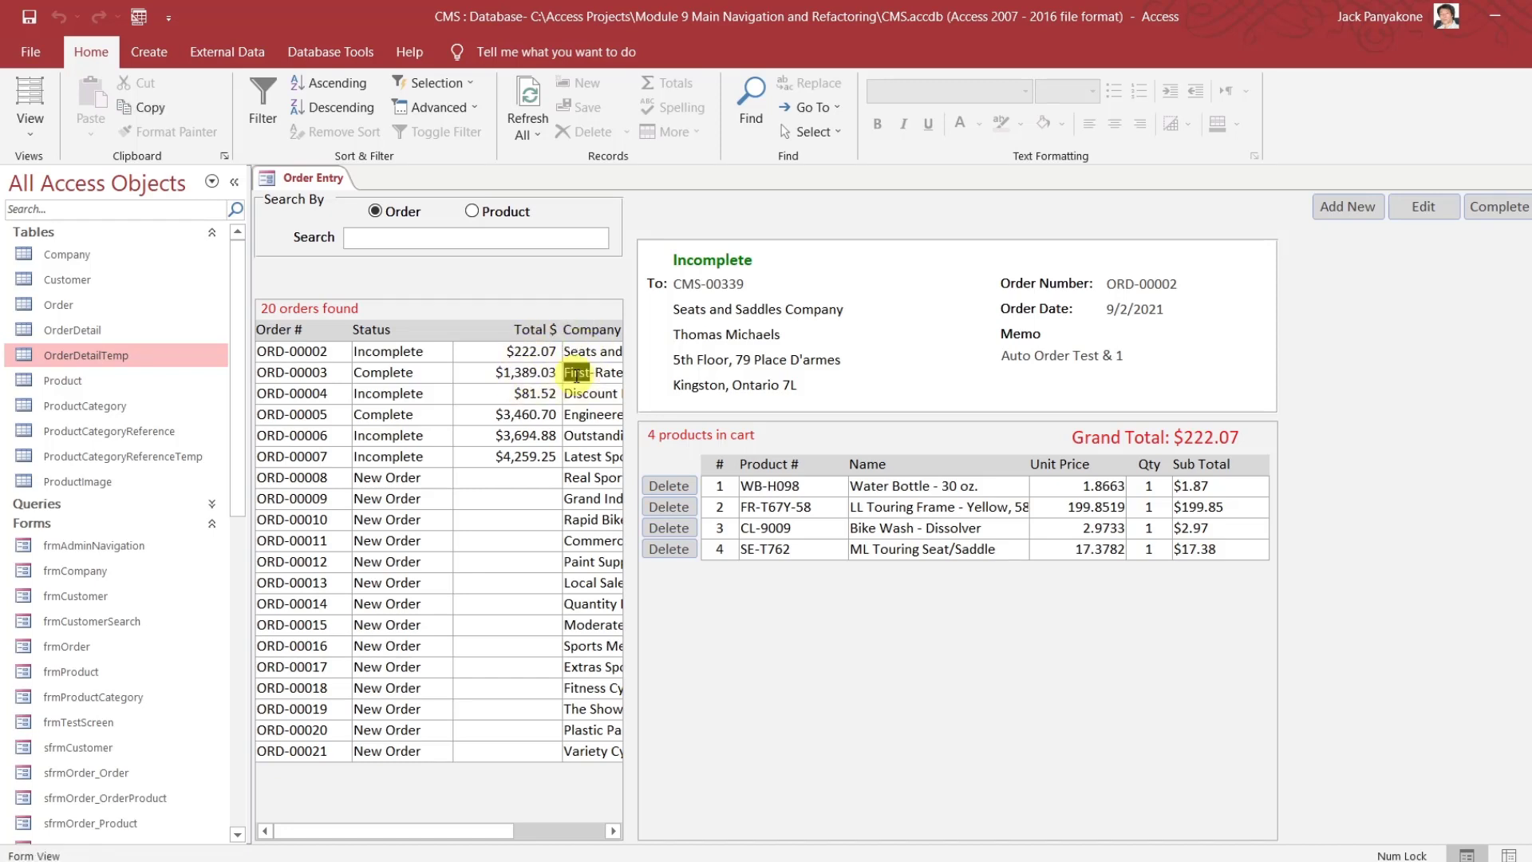
Close the Order Entry form and open the sfrmOrder_Order subform in Design View
right_click(318, 180)
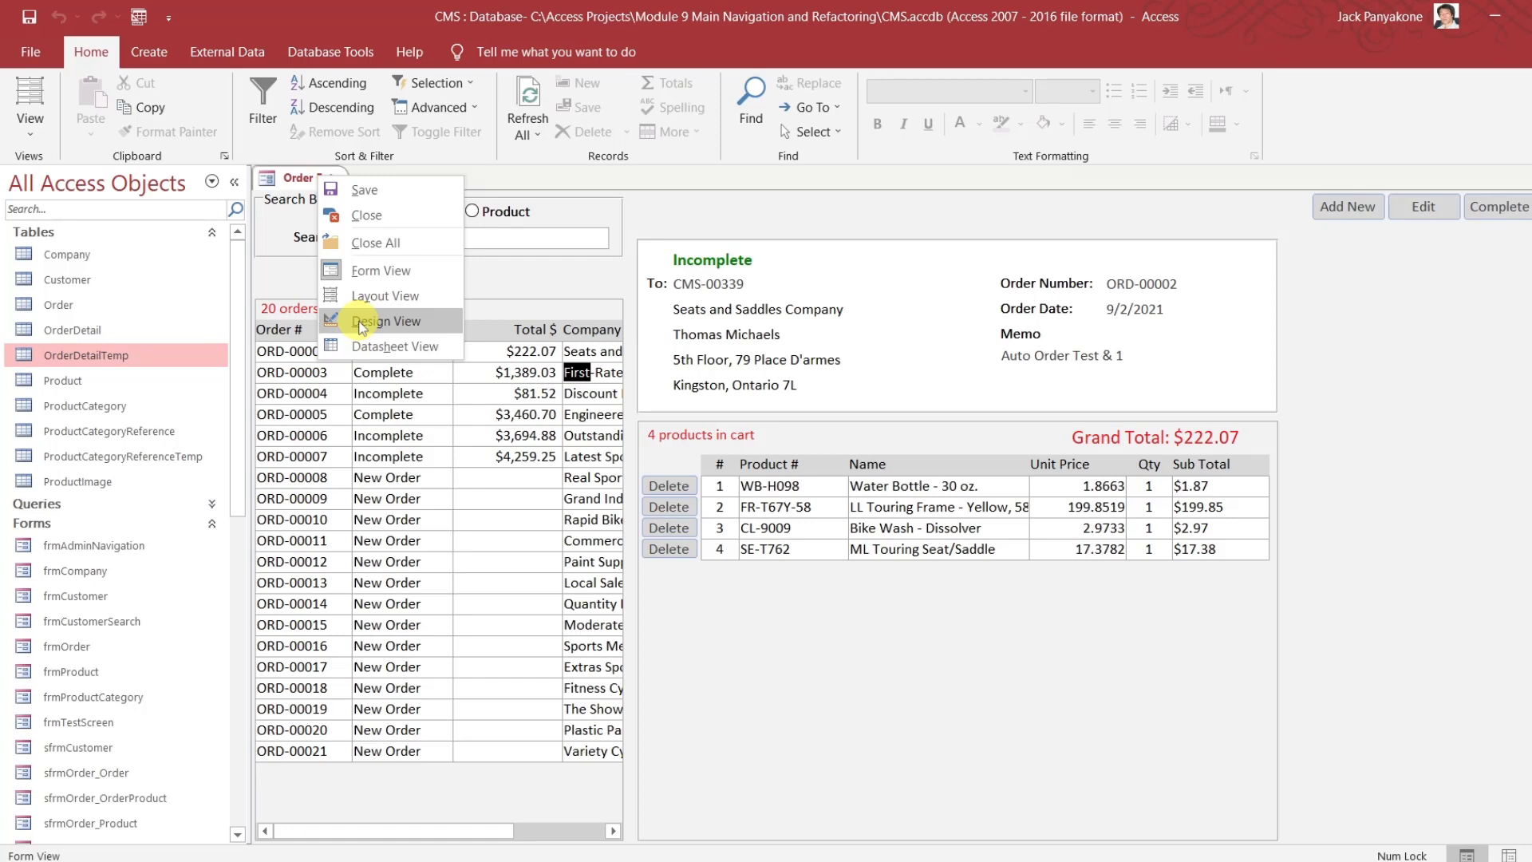
click(367, 225)
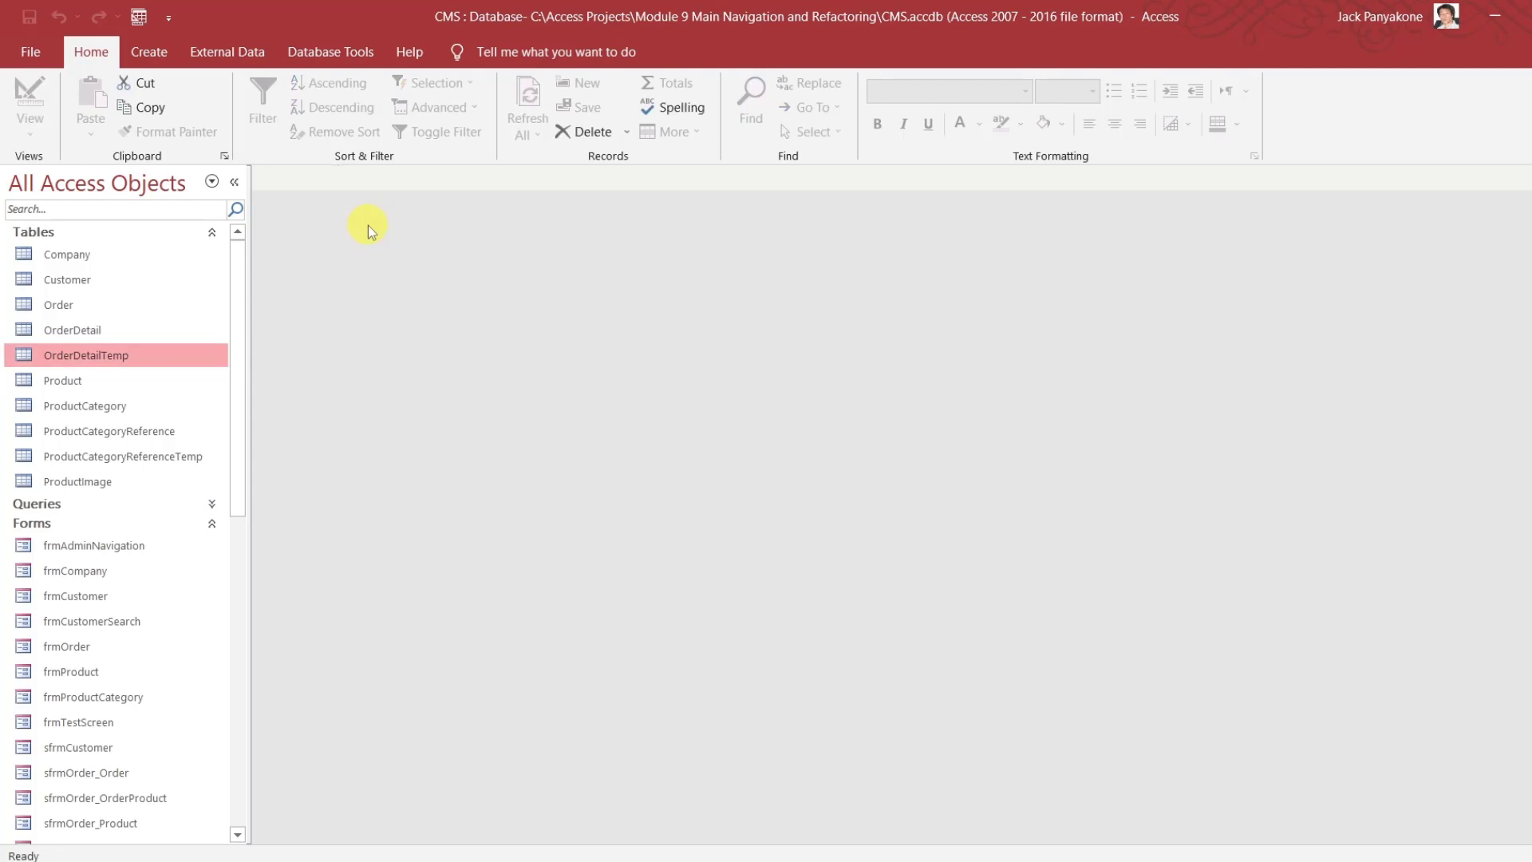
click(213, 232)
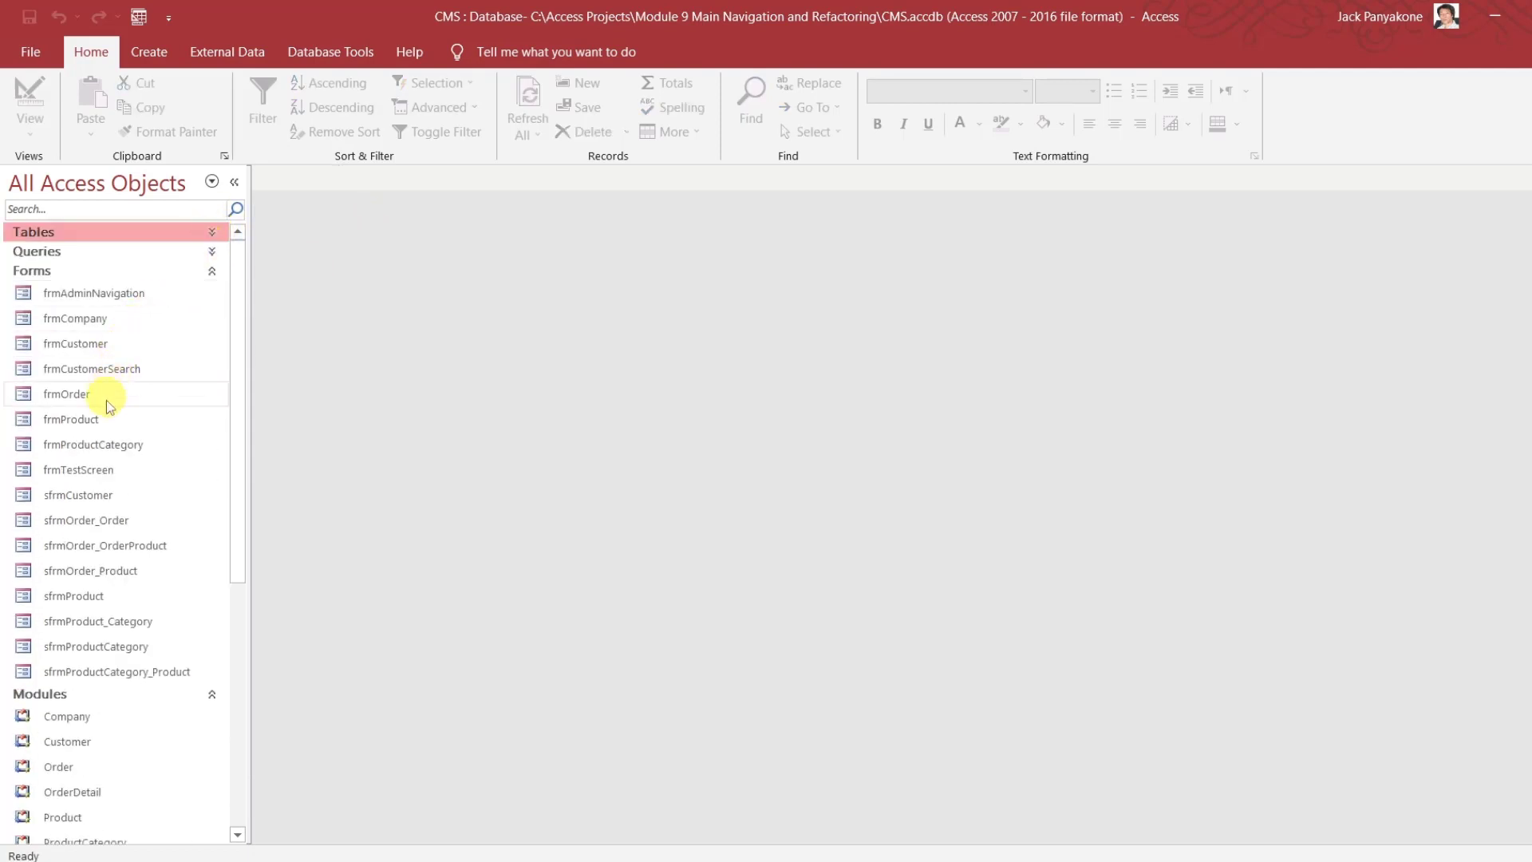
click(90, 523)
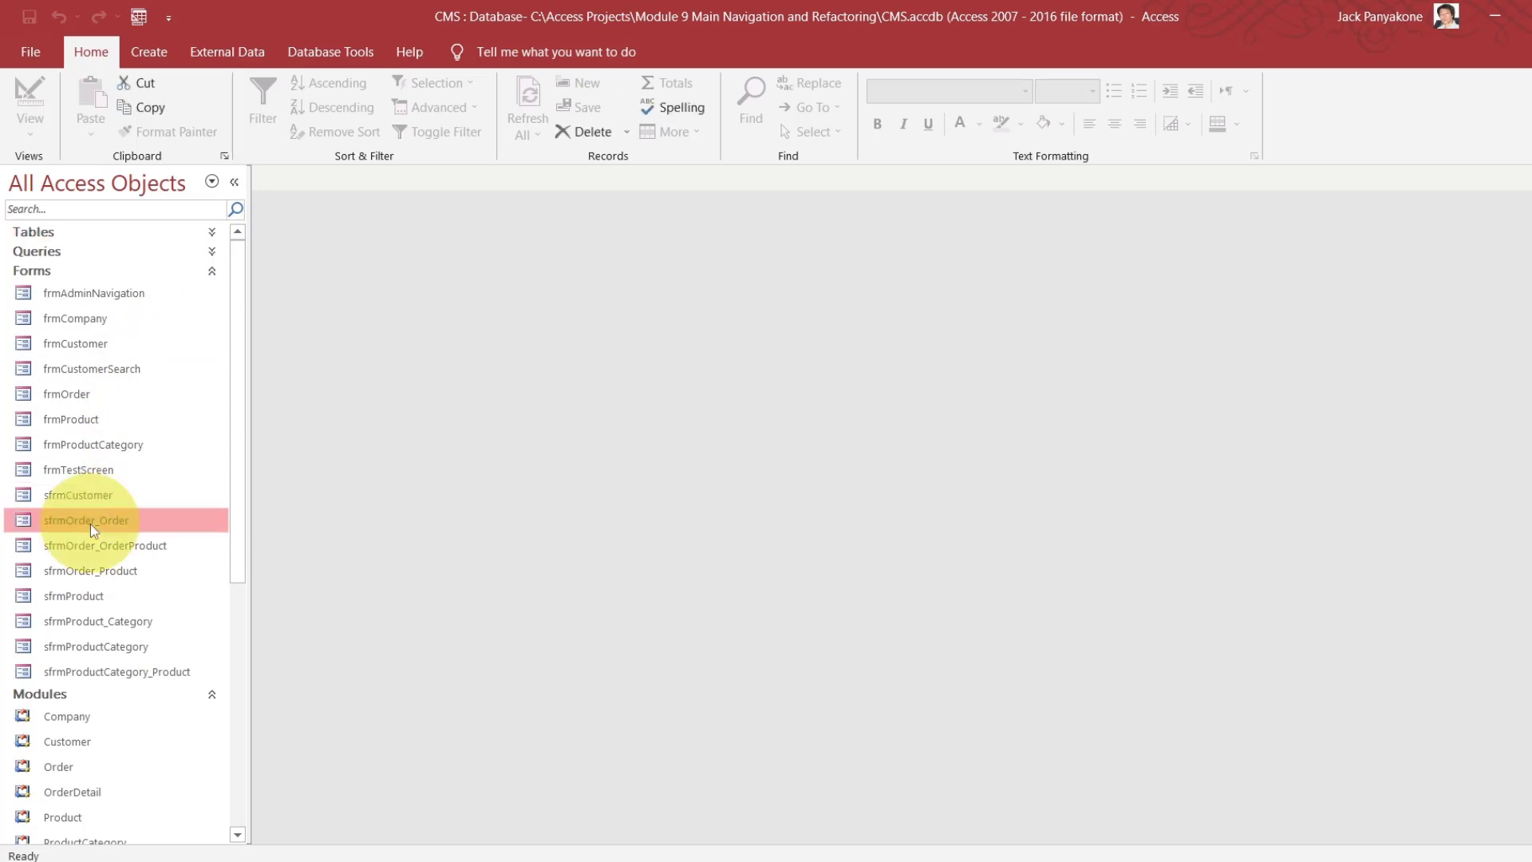
right_click(89, 523)
click(156, 588)
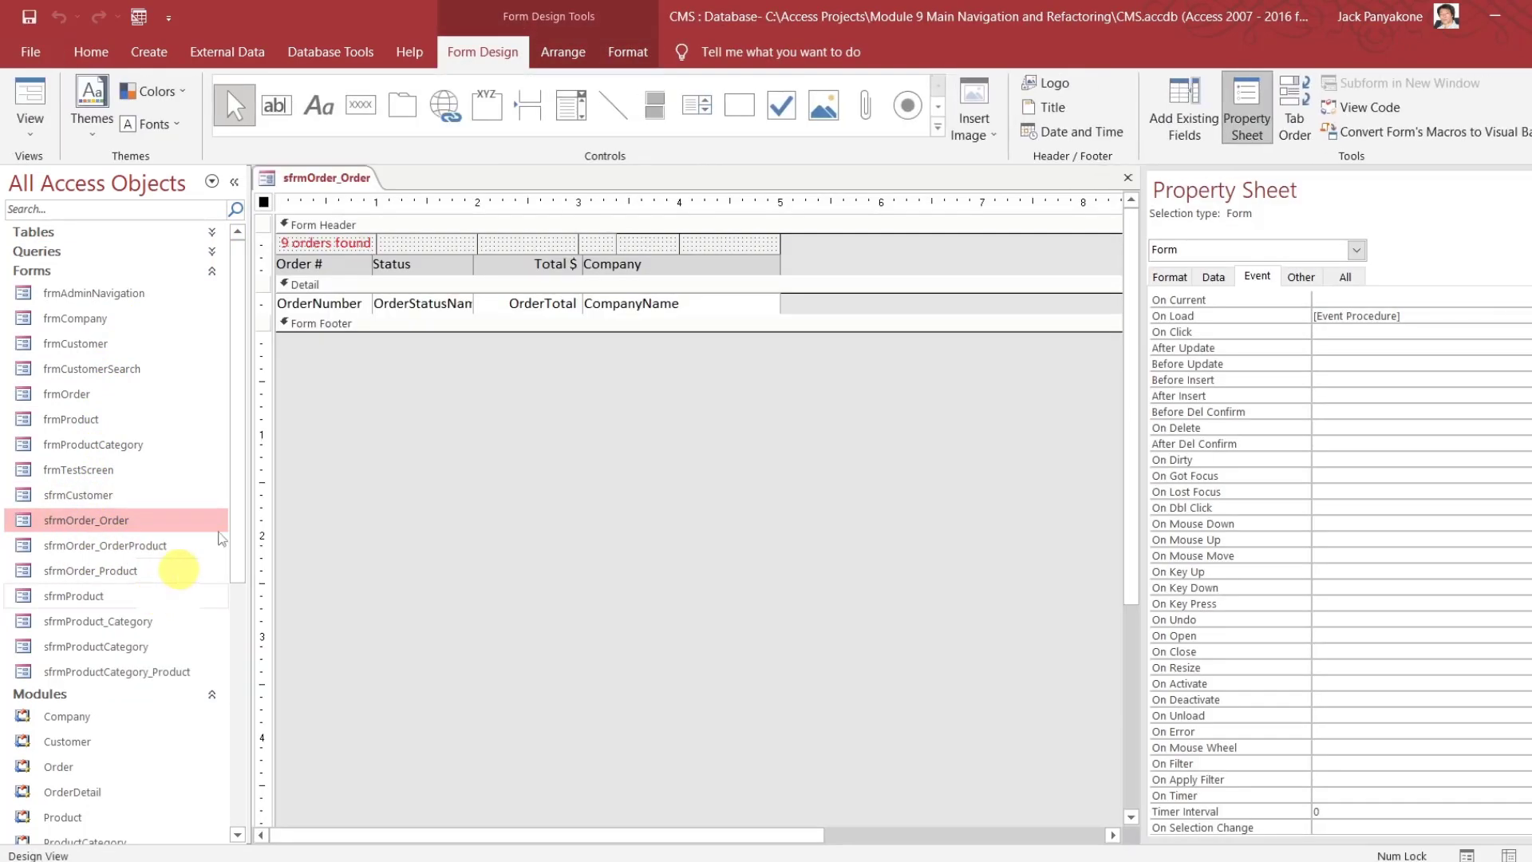
Create an On Dbl Click event procedure for the OrderTotal text box
click(553, 302)
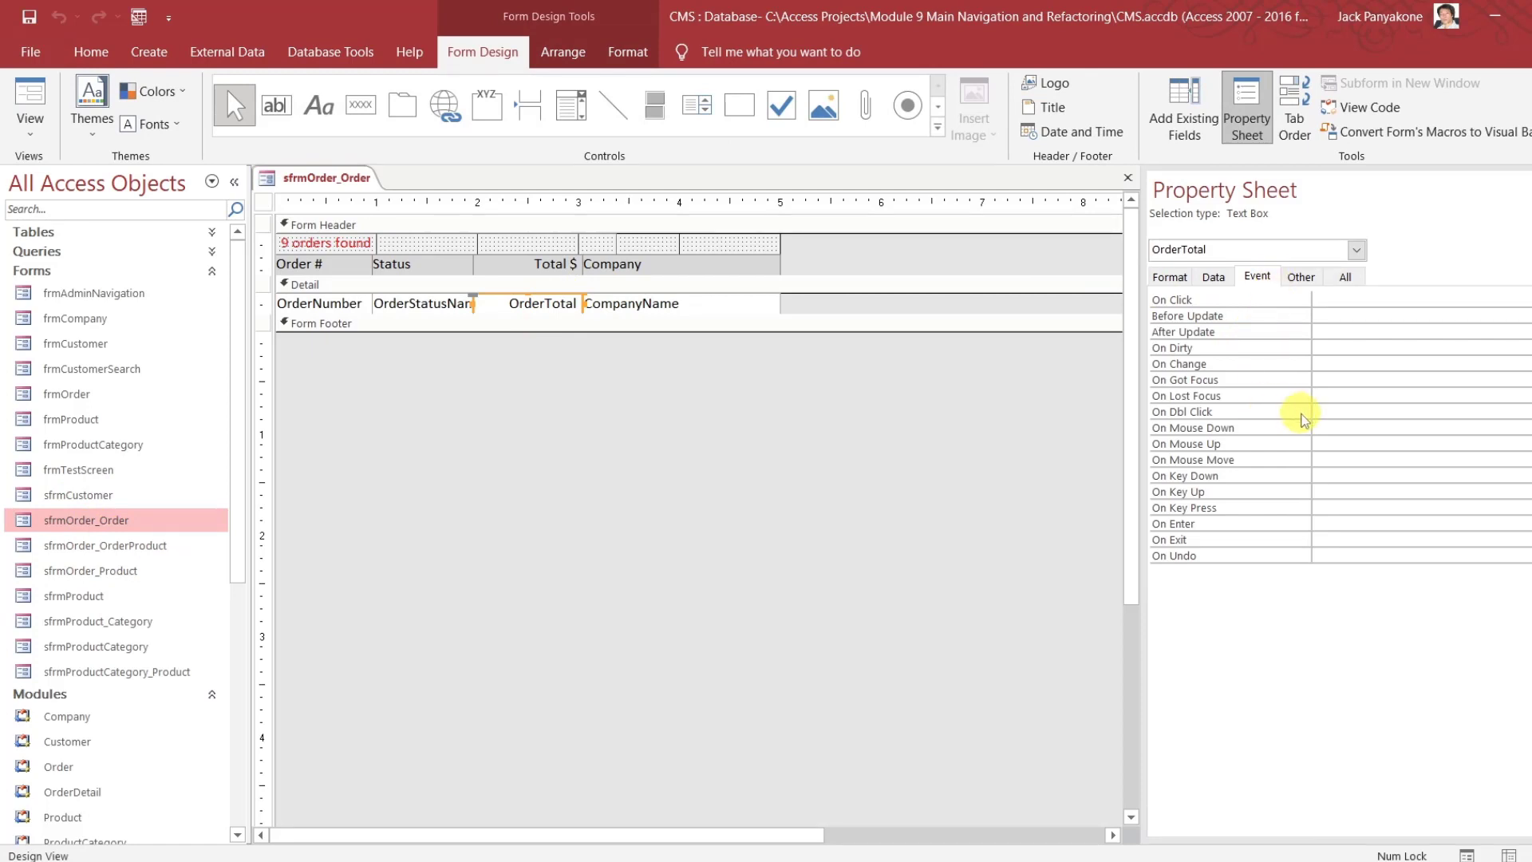
double_click(1324, 411)
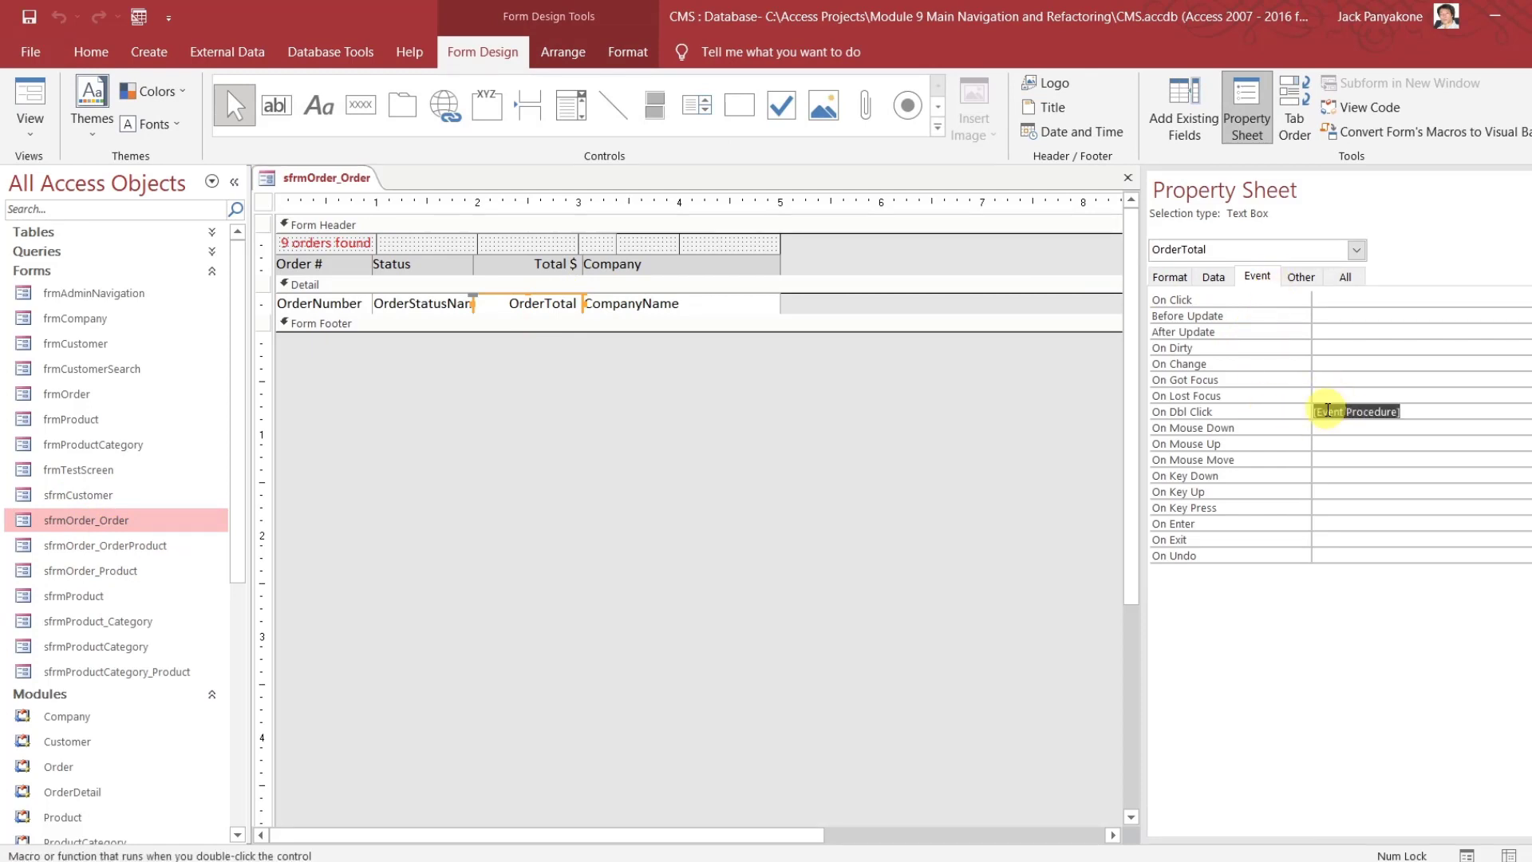
click(1529, 412)
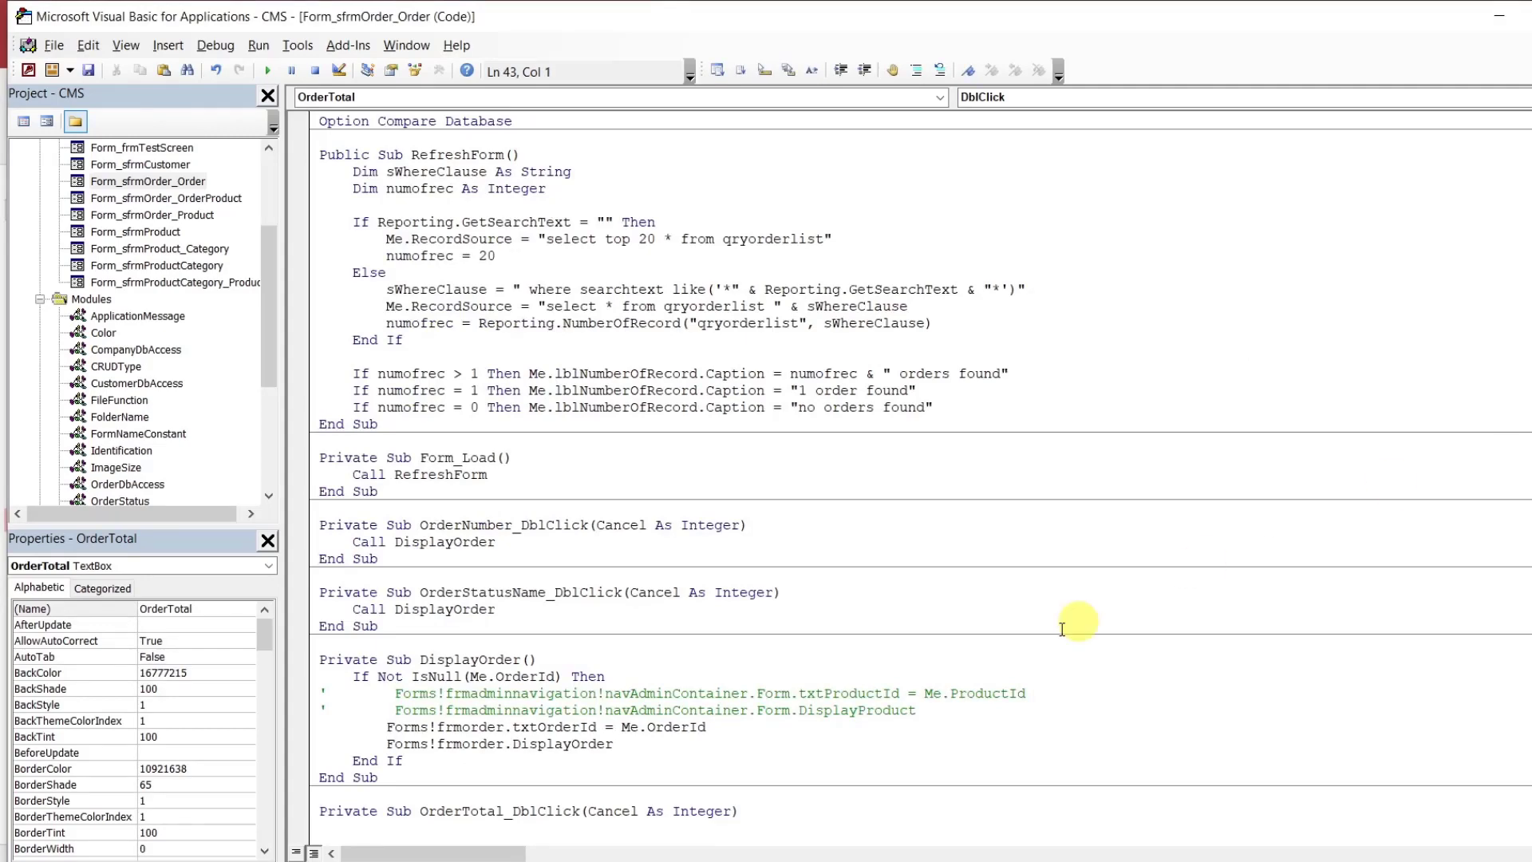
Return to the form design and create an On Dbl Click event procedure for the CompanyName text box
mouse_move(889, 850)
click(870, 786)
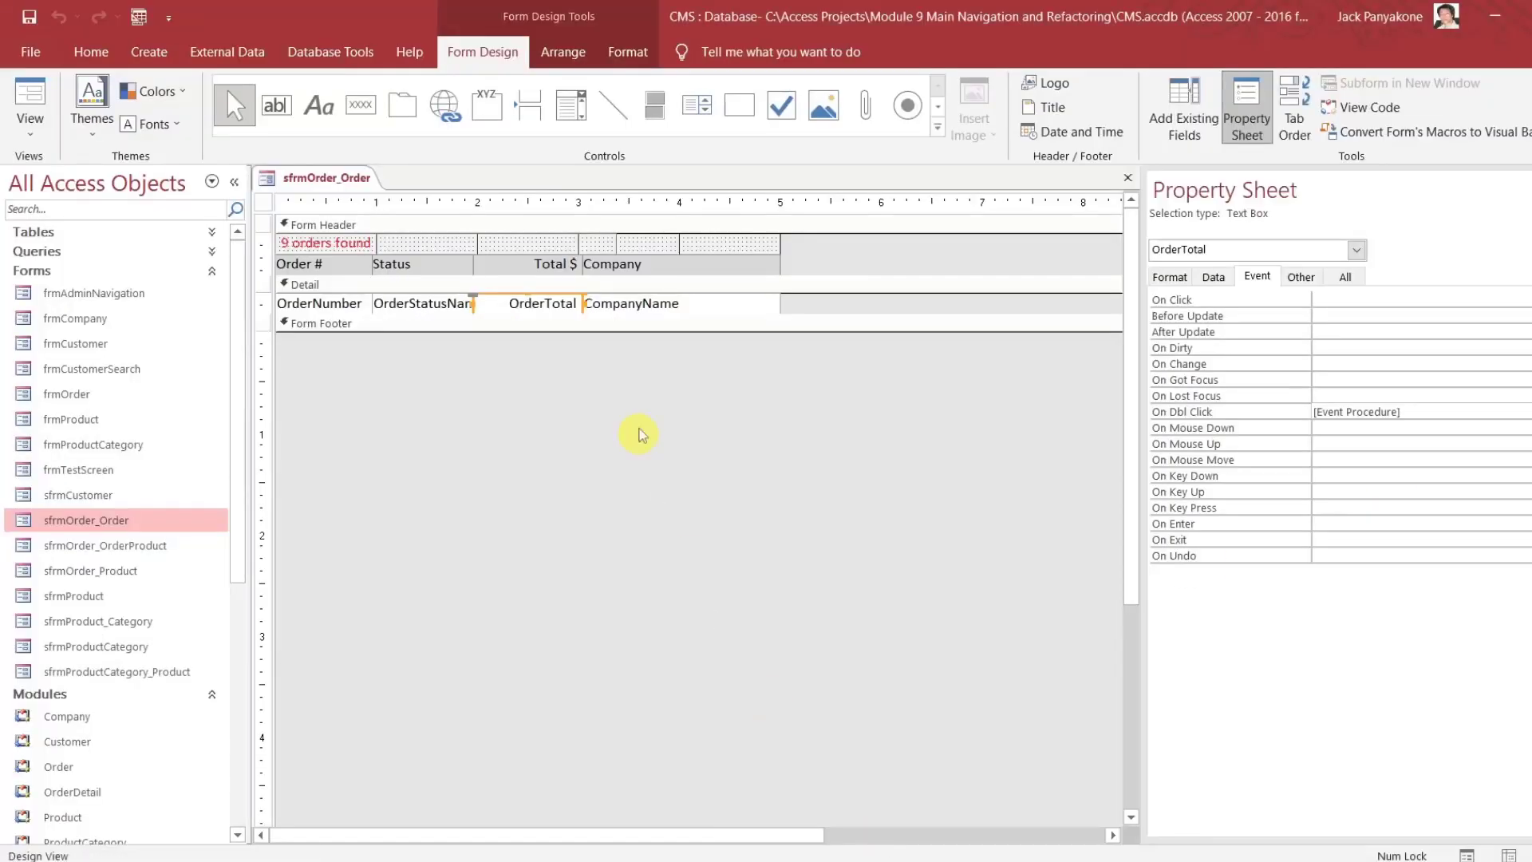
click(649, 304)
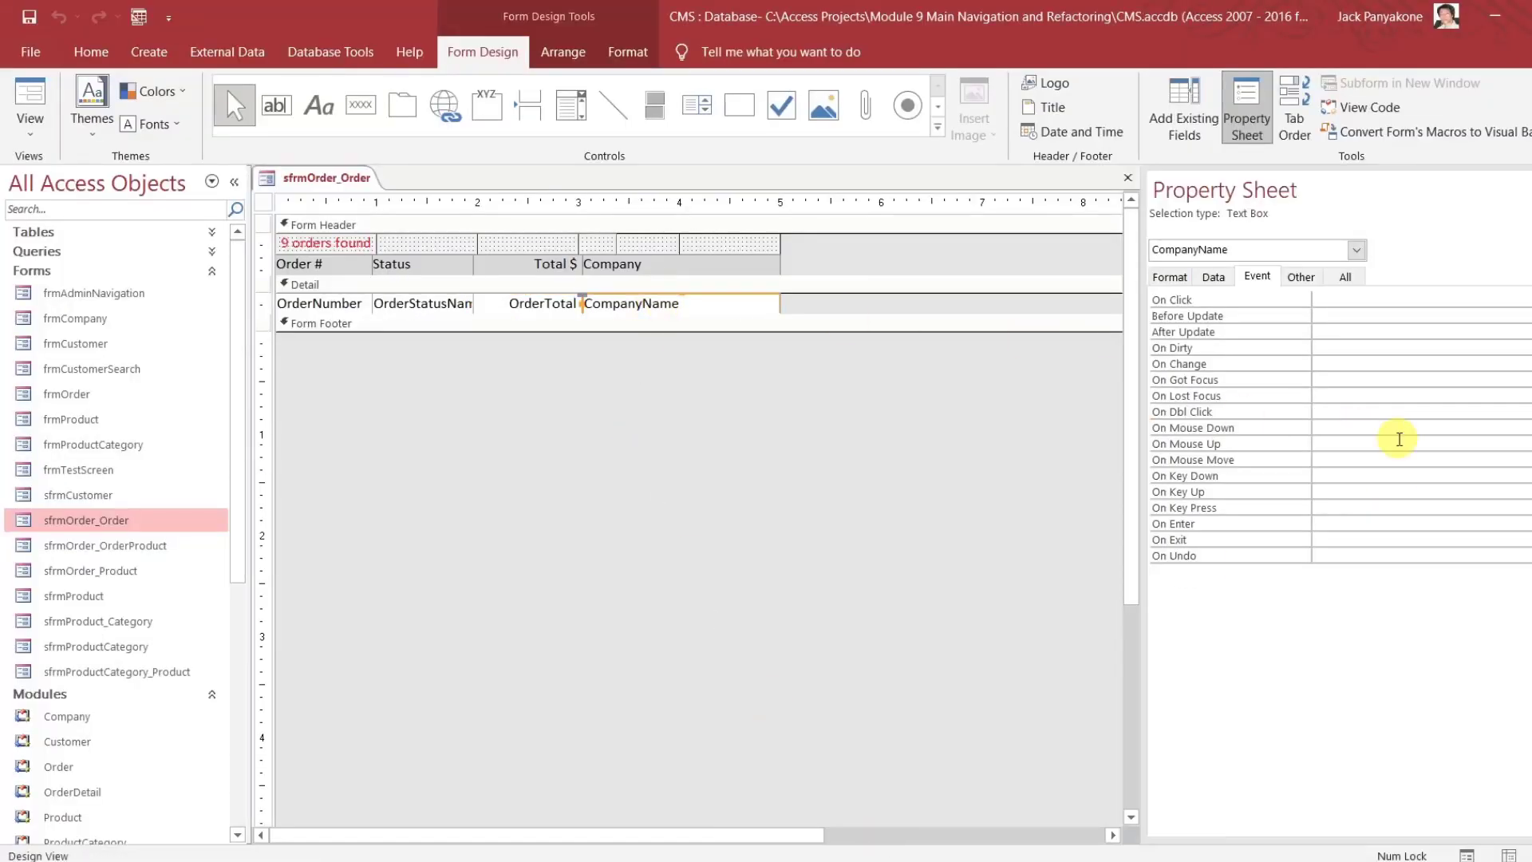
double_click(1398, 412)
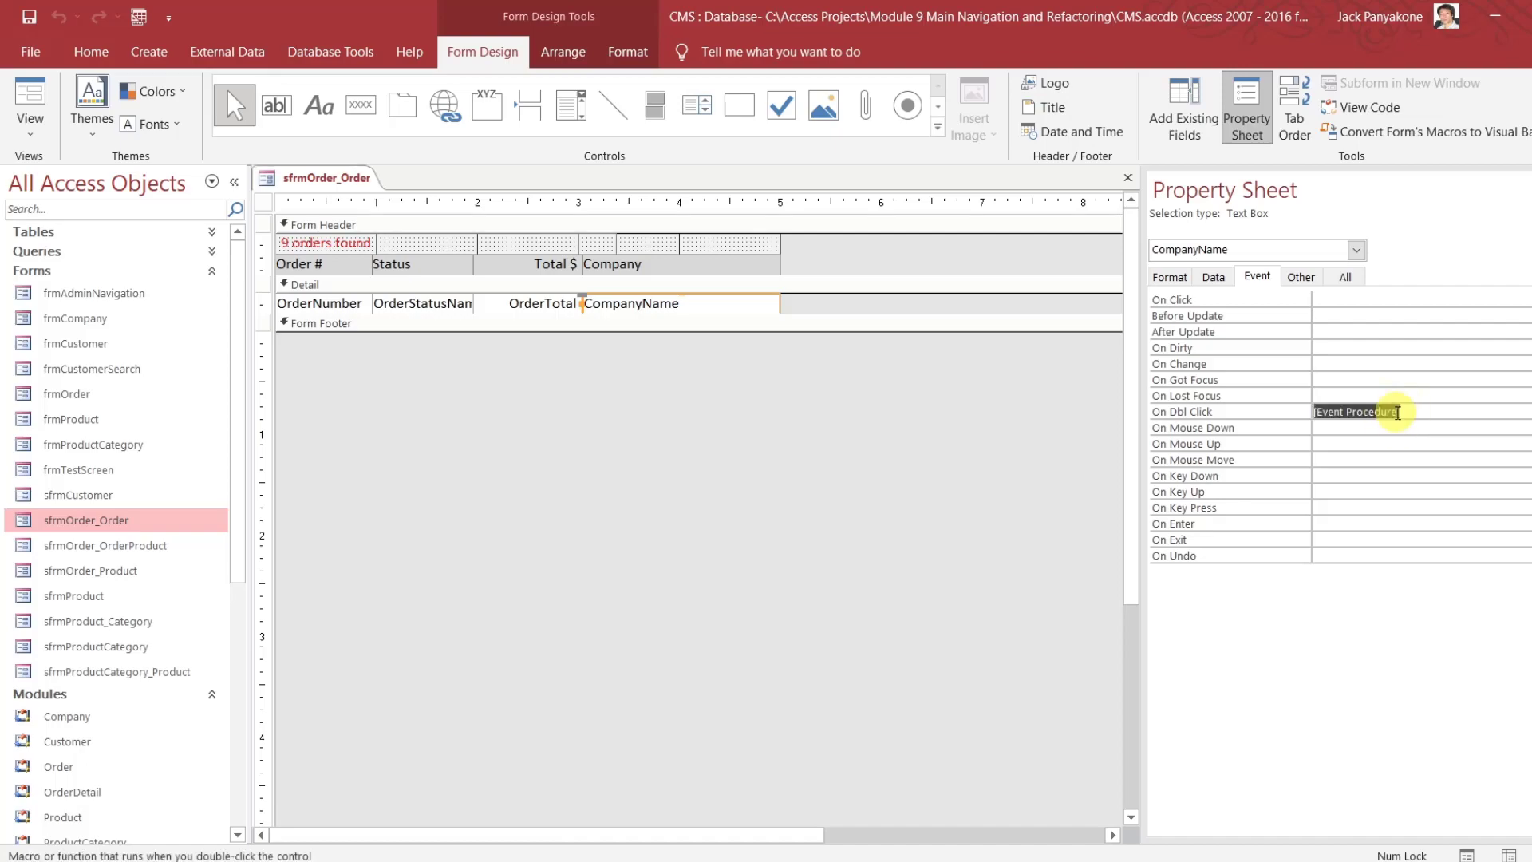
click(1528, 412)
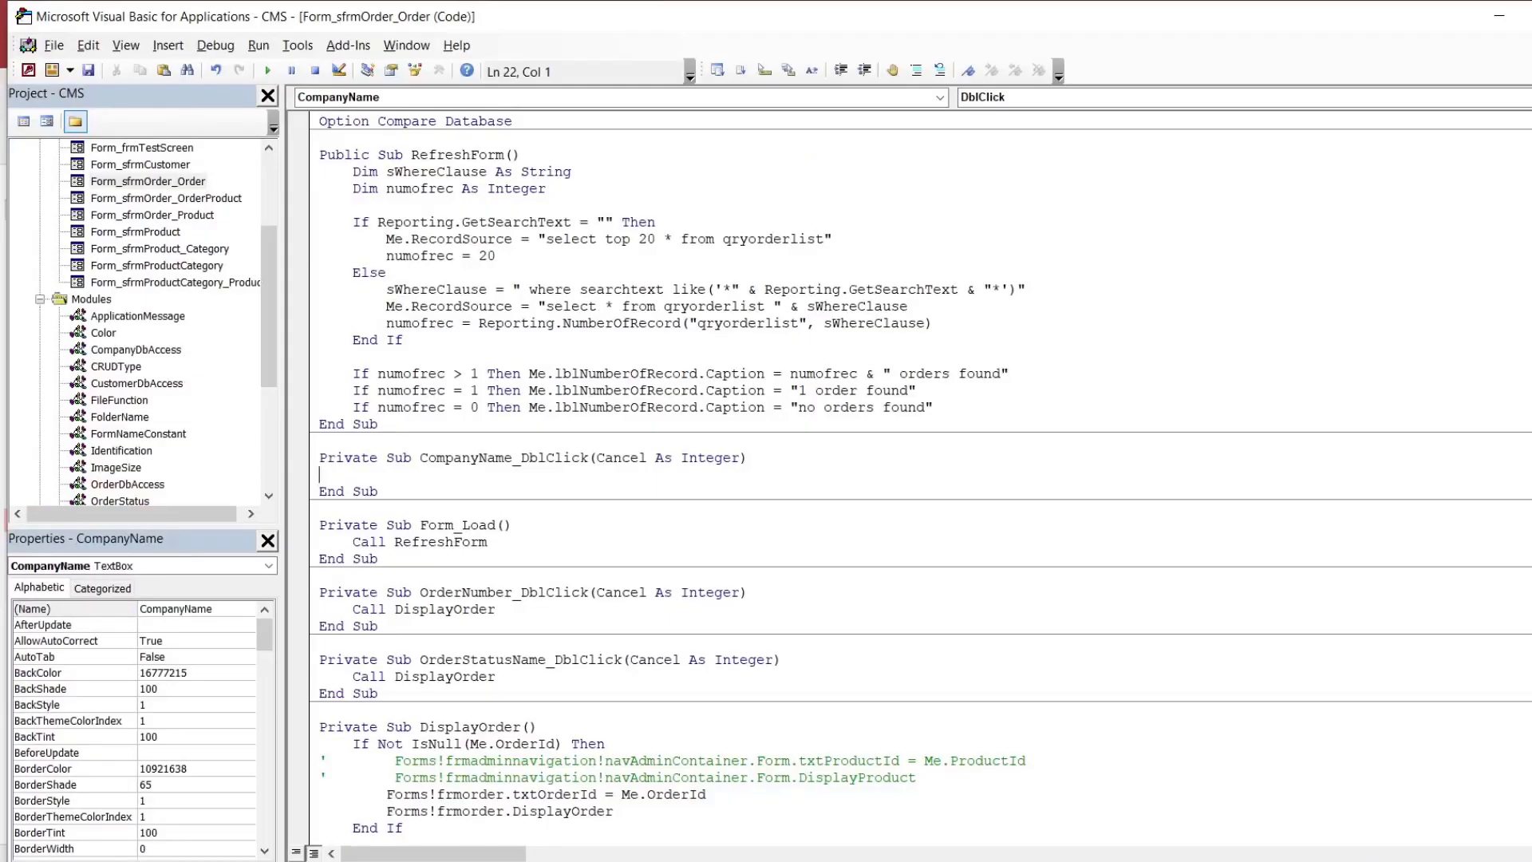
Move the OrderTotal_DblClick procedure from the end of the module to directly above CompanyName_DblClick, separated by a blank line
double_click(481, 457)
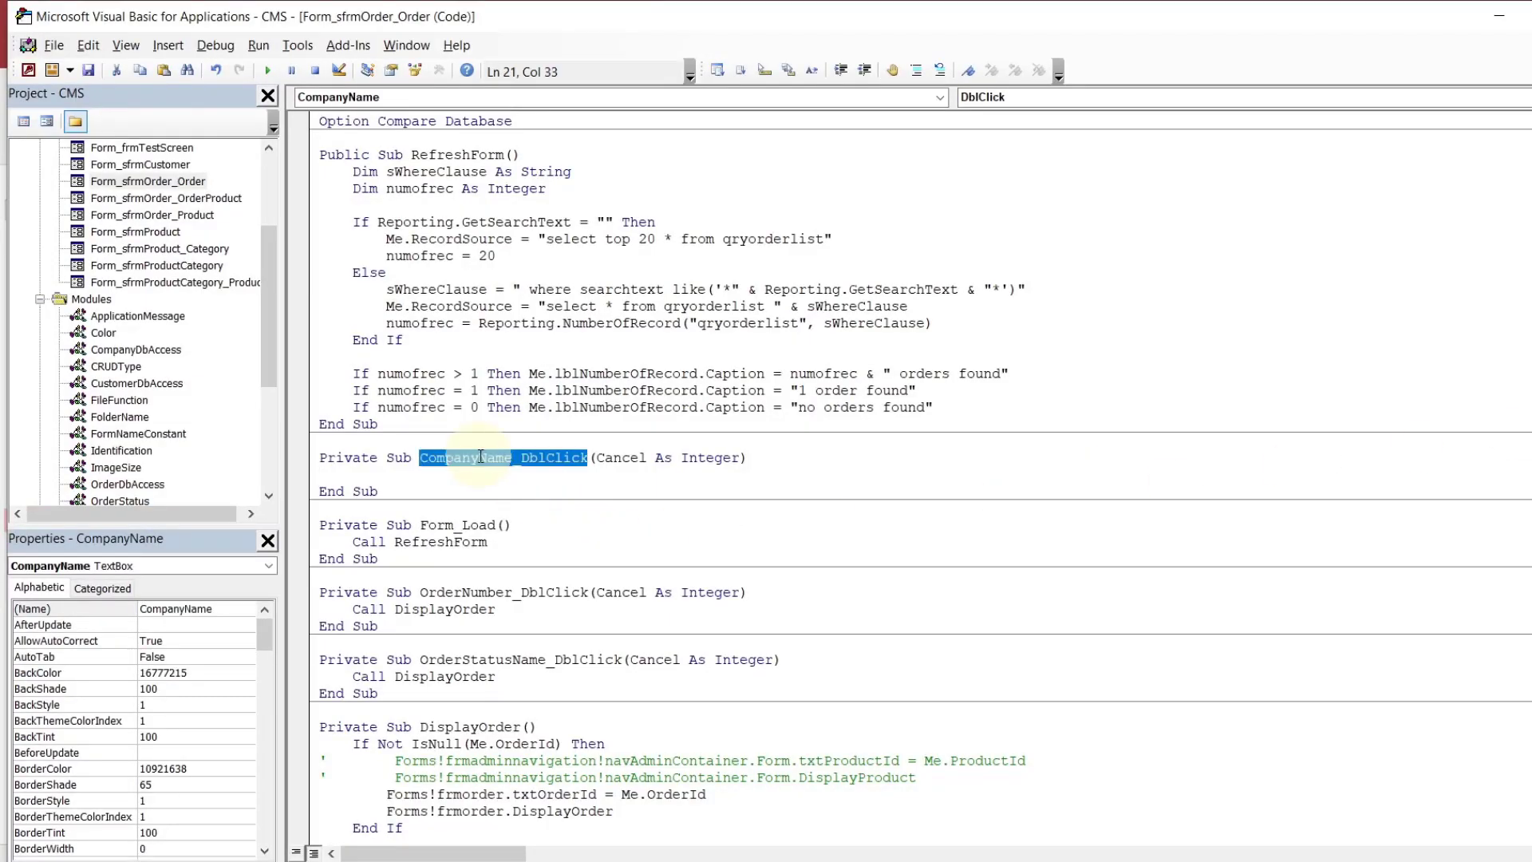
double_click(464, 593)
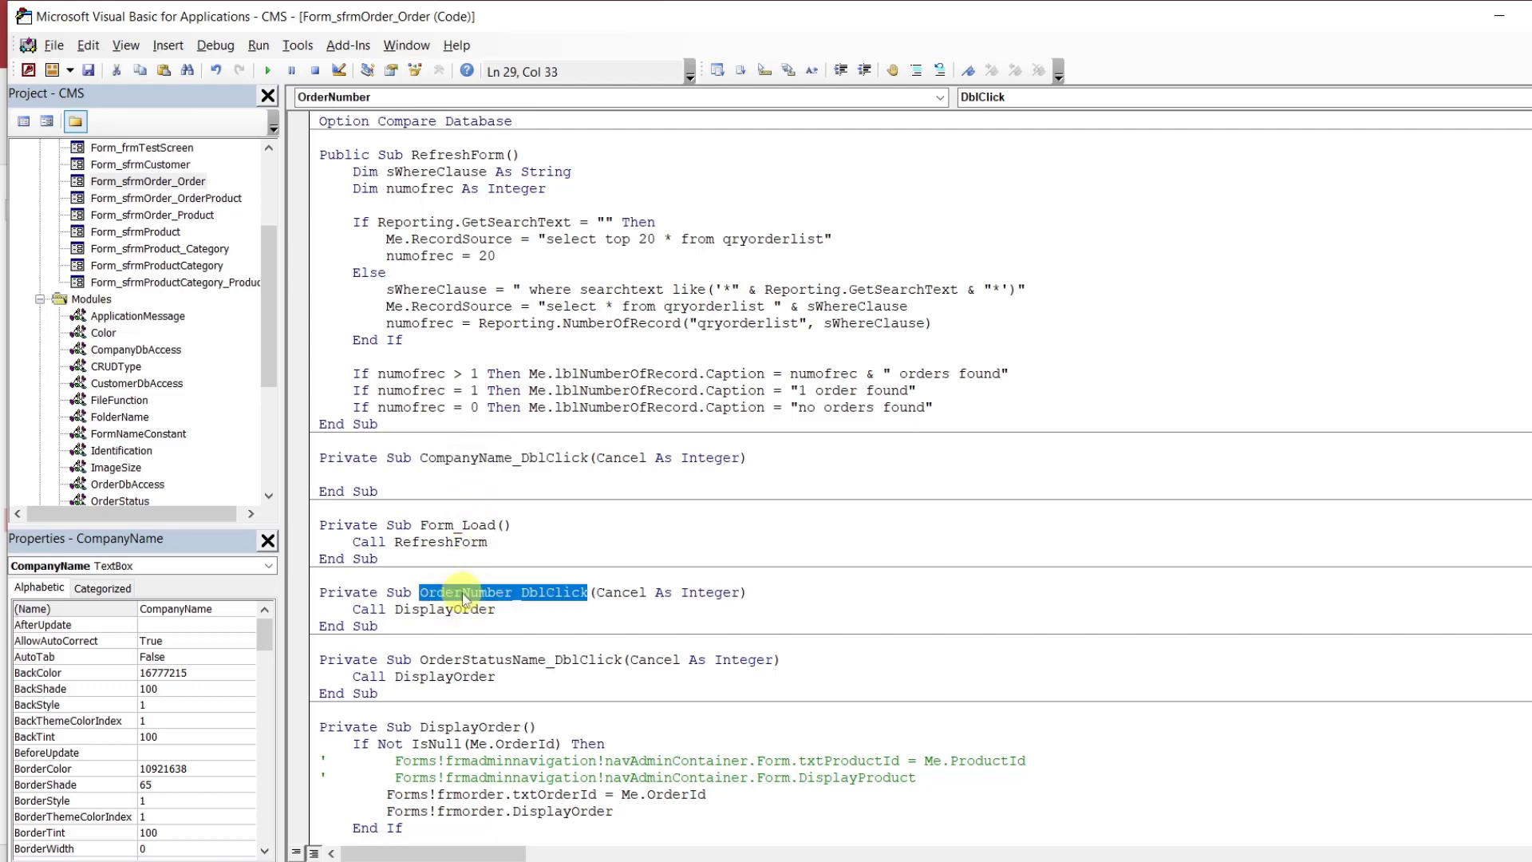
double_click(463, 660)
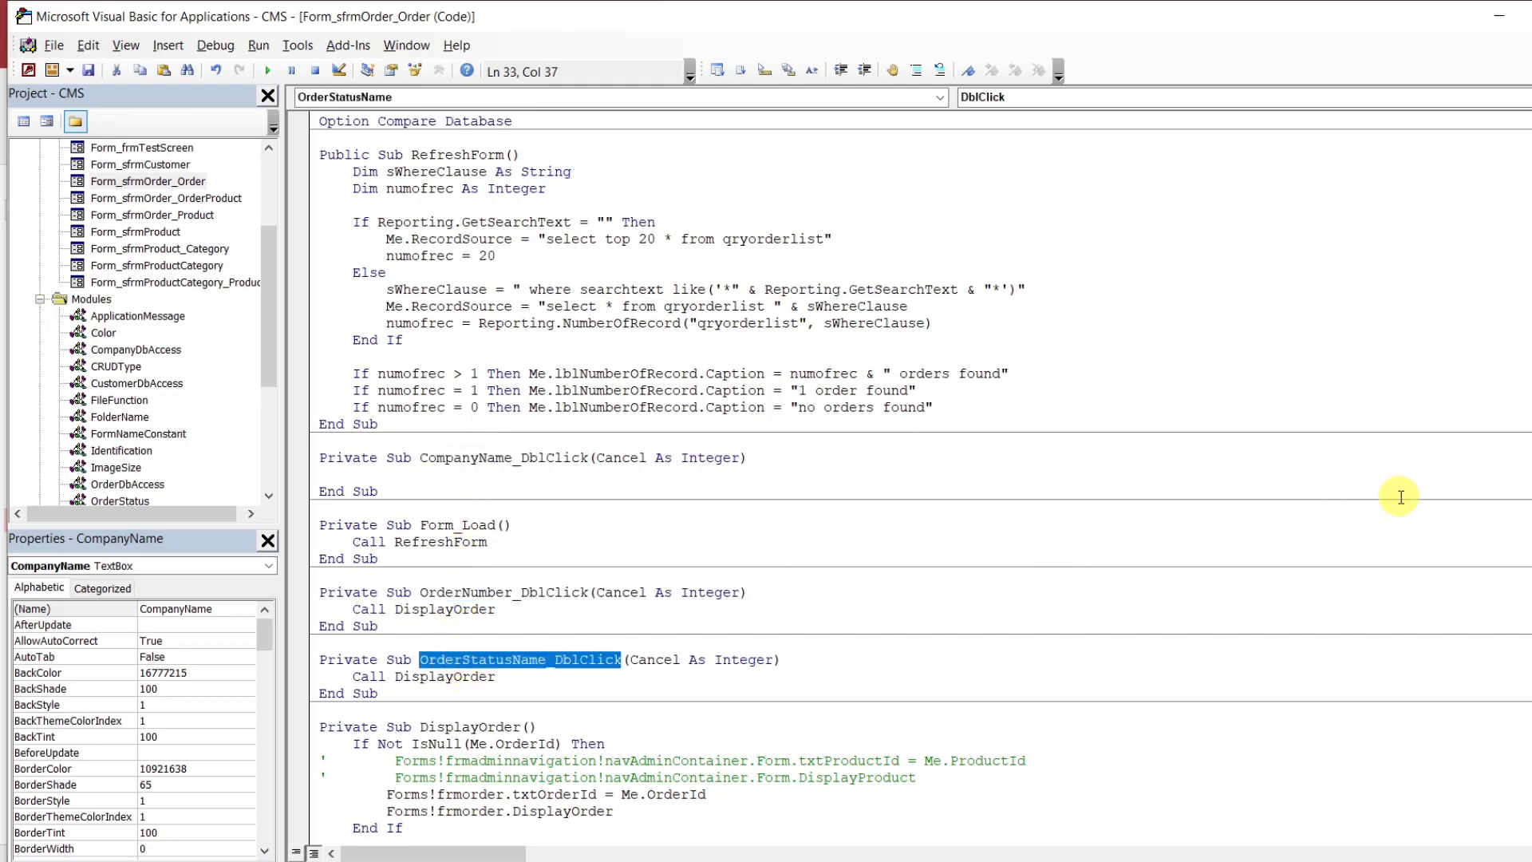
scroll(918, 474, down, 1)
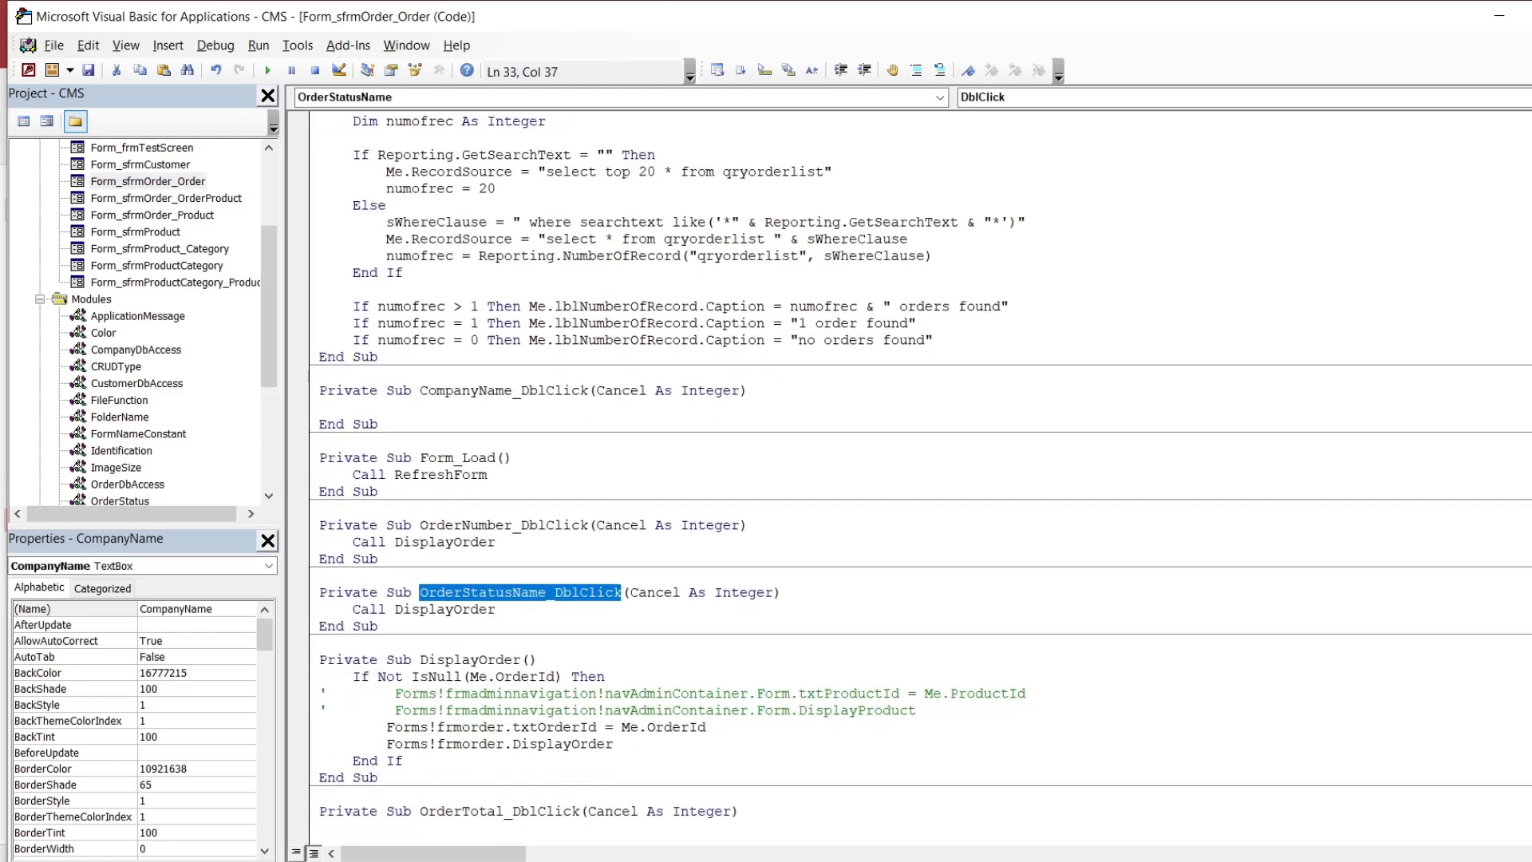
scroll(918, 474, down, 1)
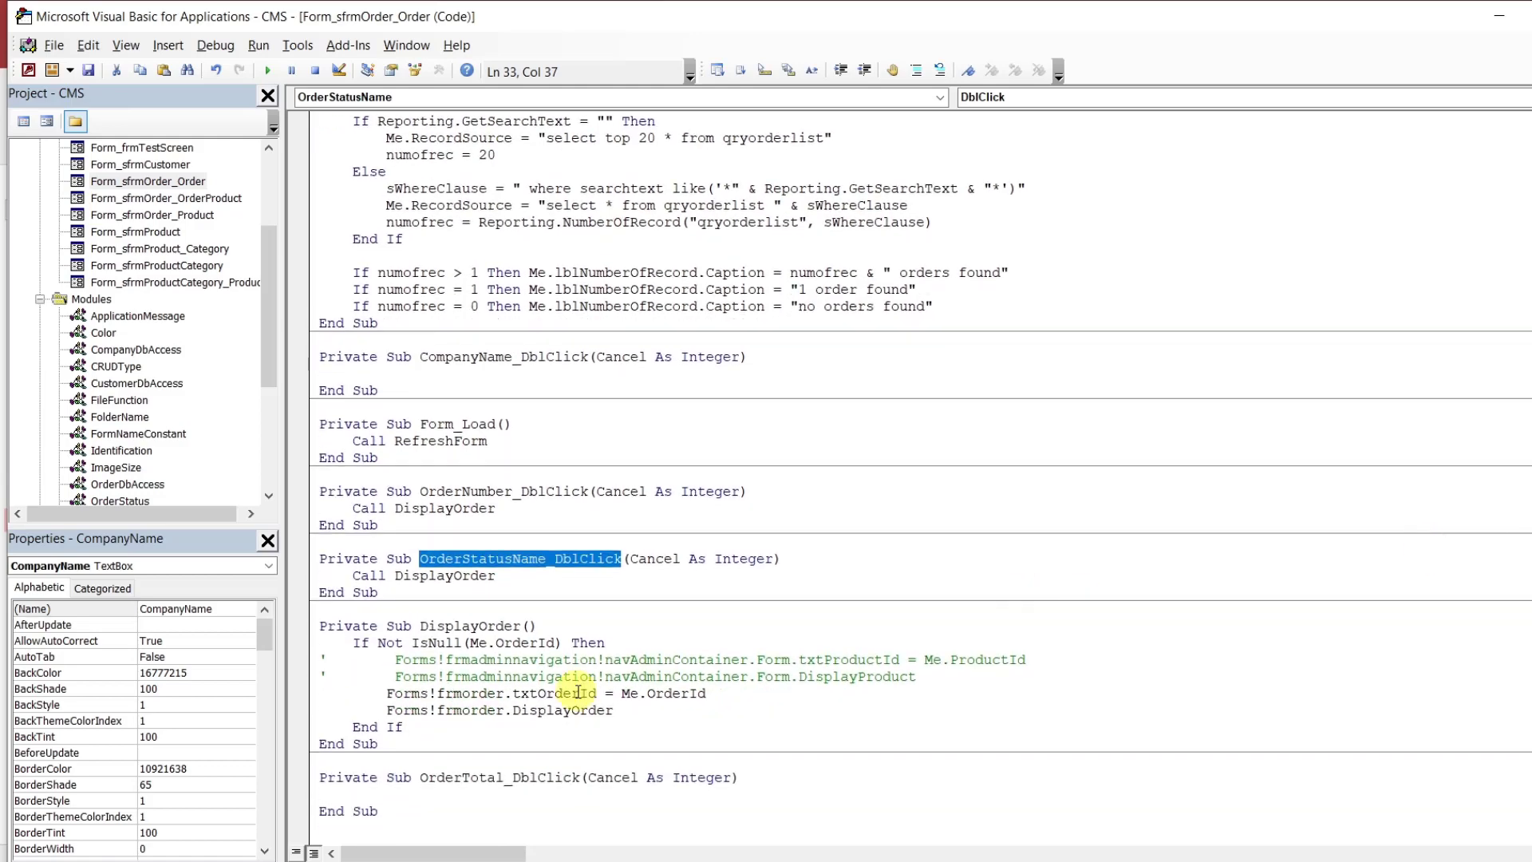
drag(379, 811, 344, 755)
key(ctrl+c)
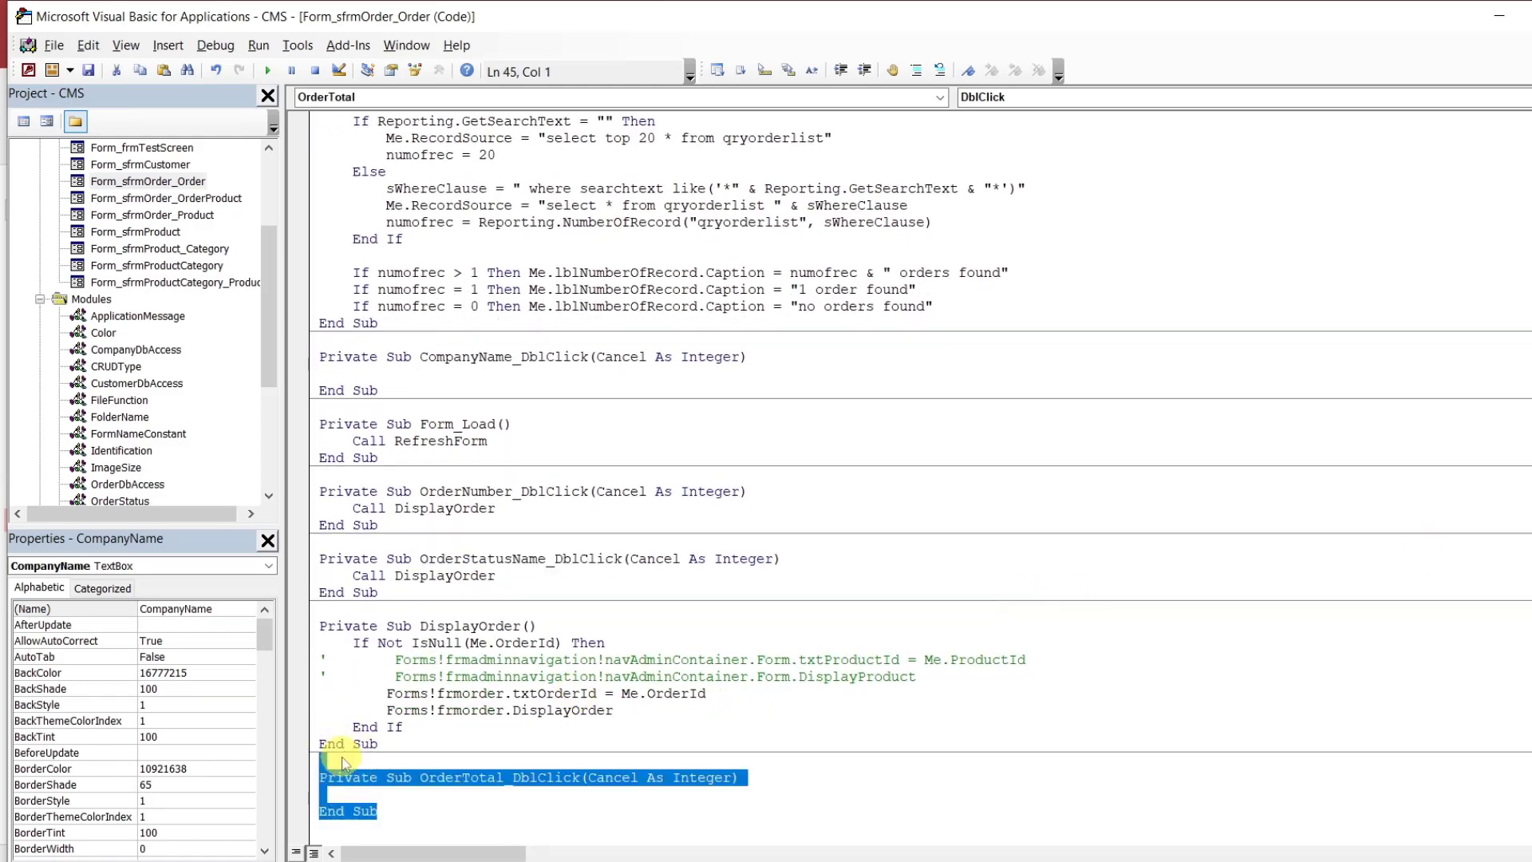
key(BackSpace)
key(BackSpace)
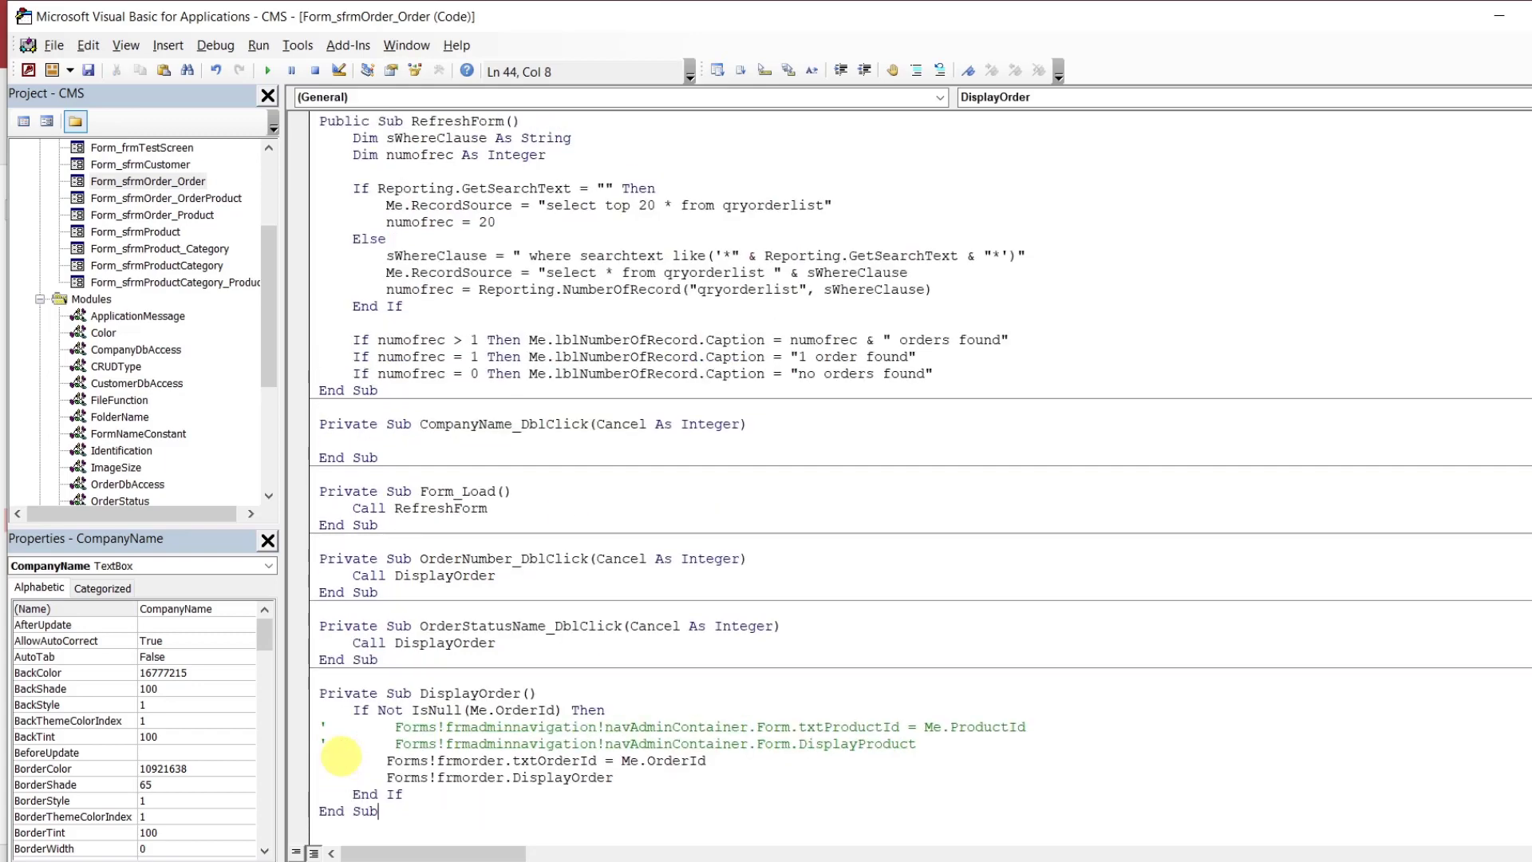
click(403, 420)
key(ctrl+v)
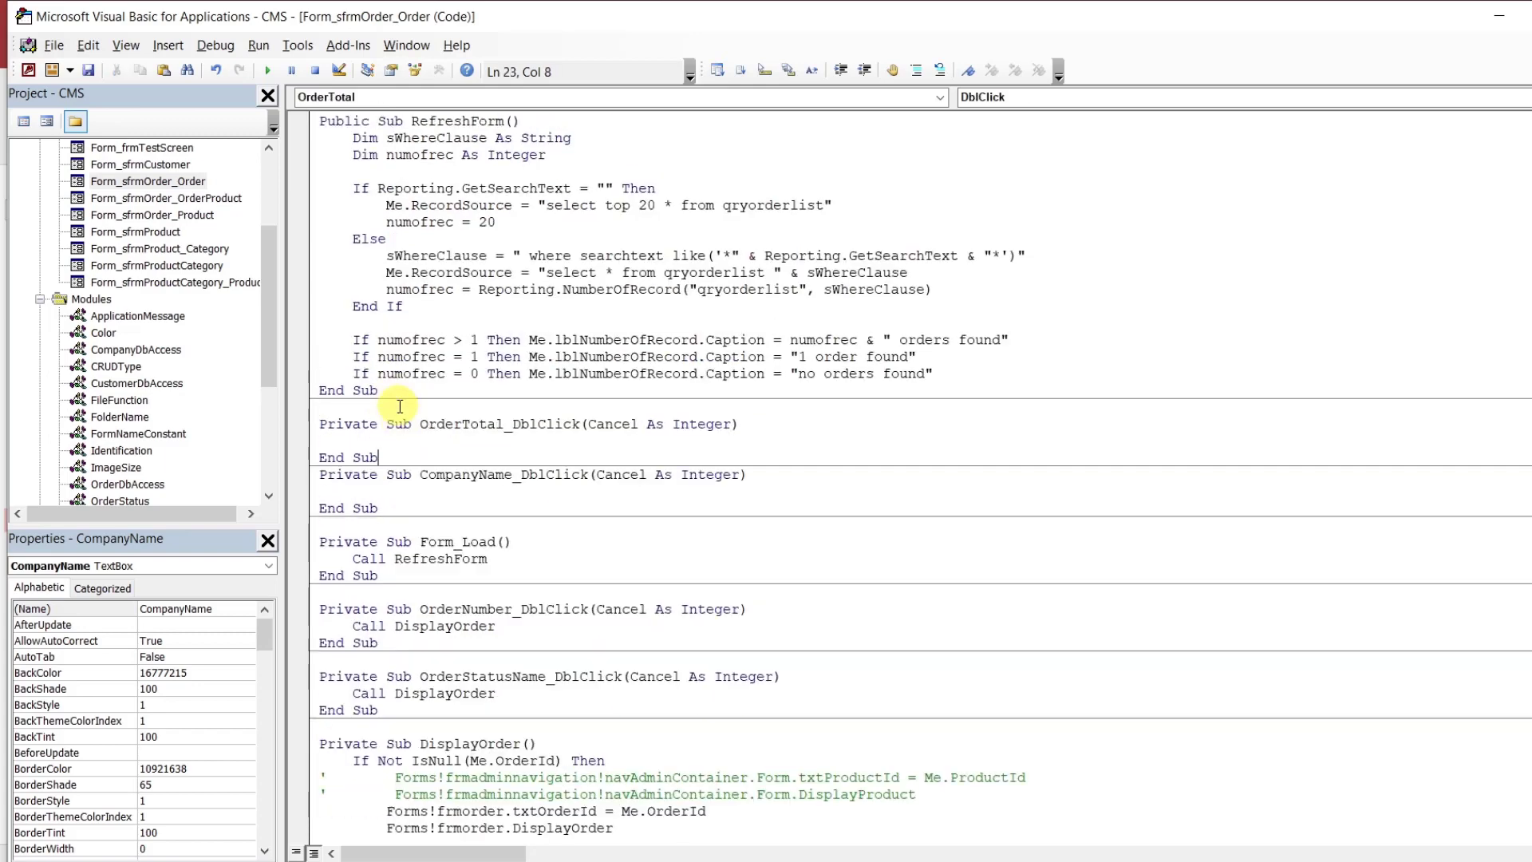
key(Return)
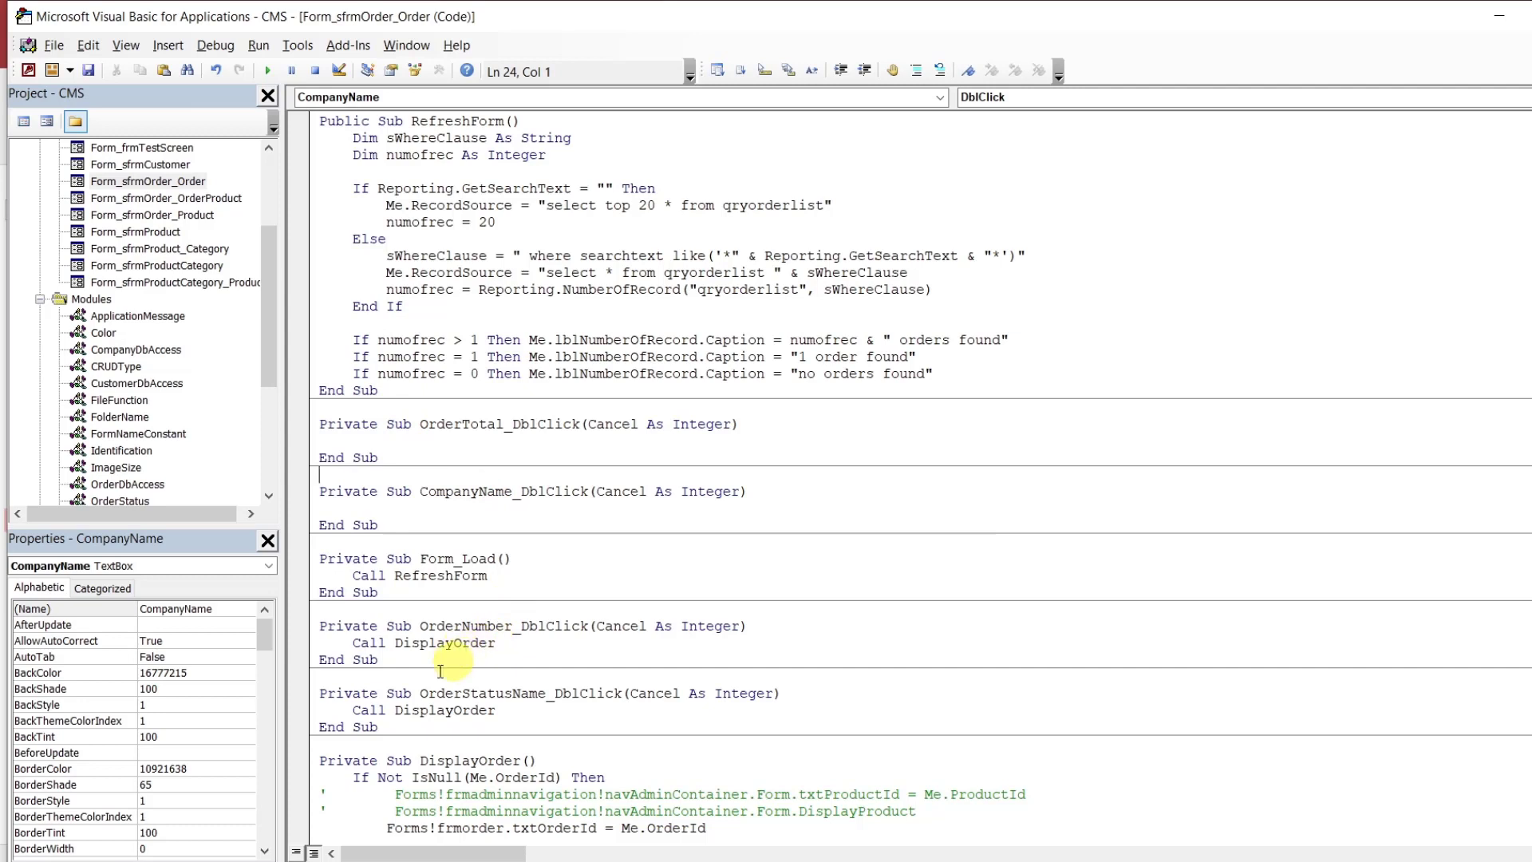
Cut the Form_Load procedure from between CompanyName_DblClick and OrderNumber_DblClick and remove the extra blank line
drag(395, 594, 357, 548)
key(ctrl+x)
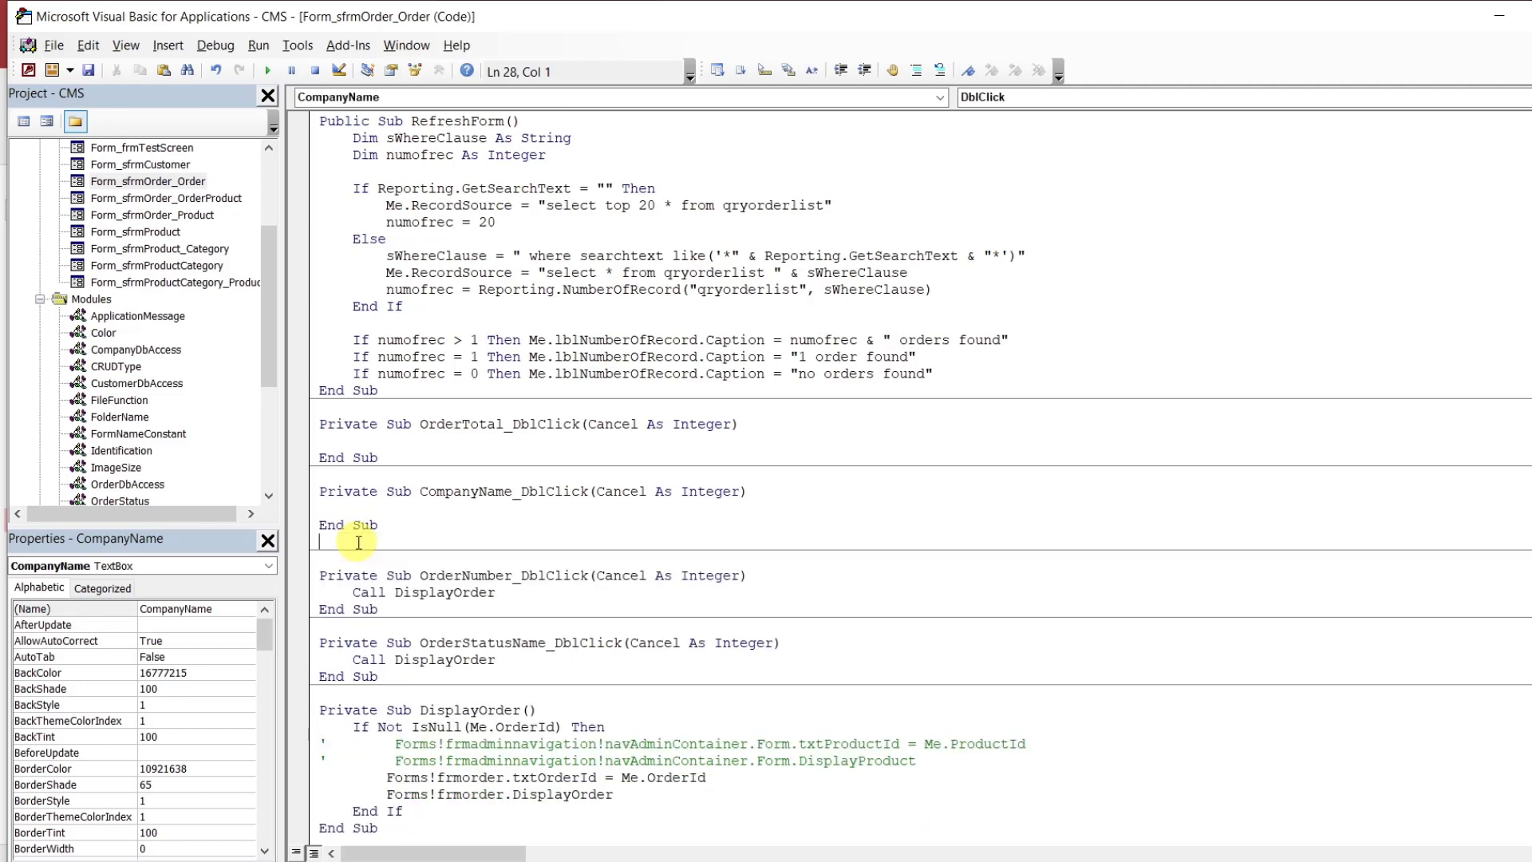
key(BackSpace)
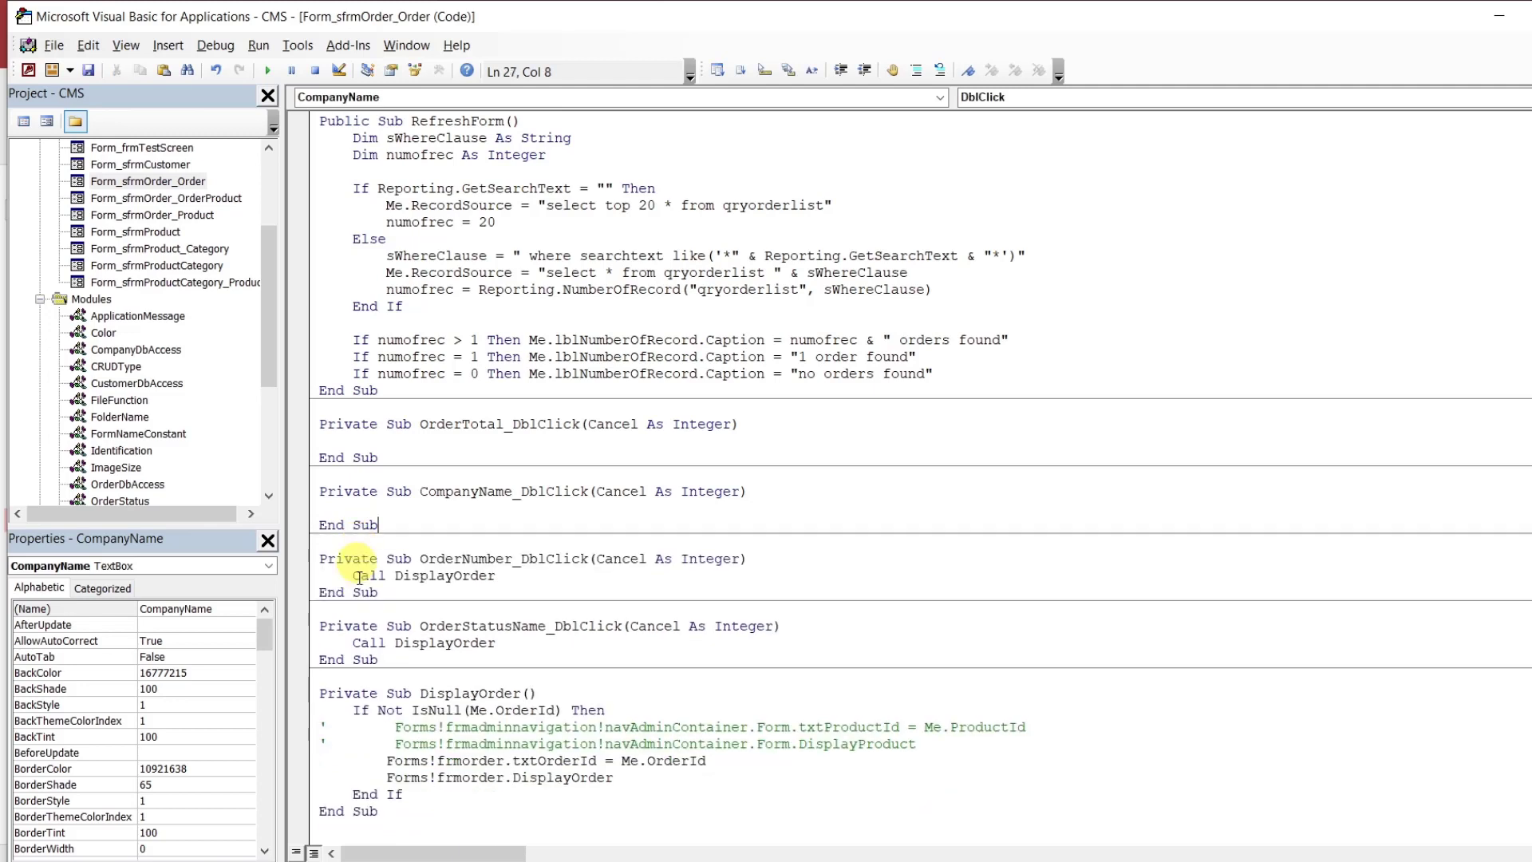
click(368, 679)
key(ctrl+v)
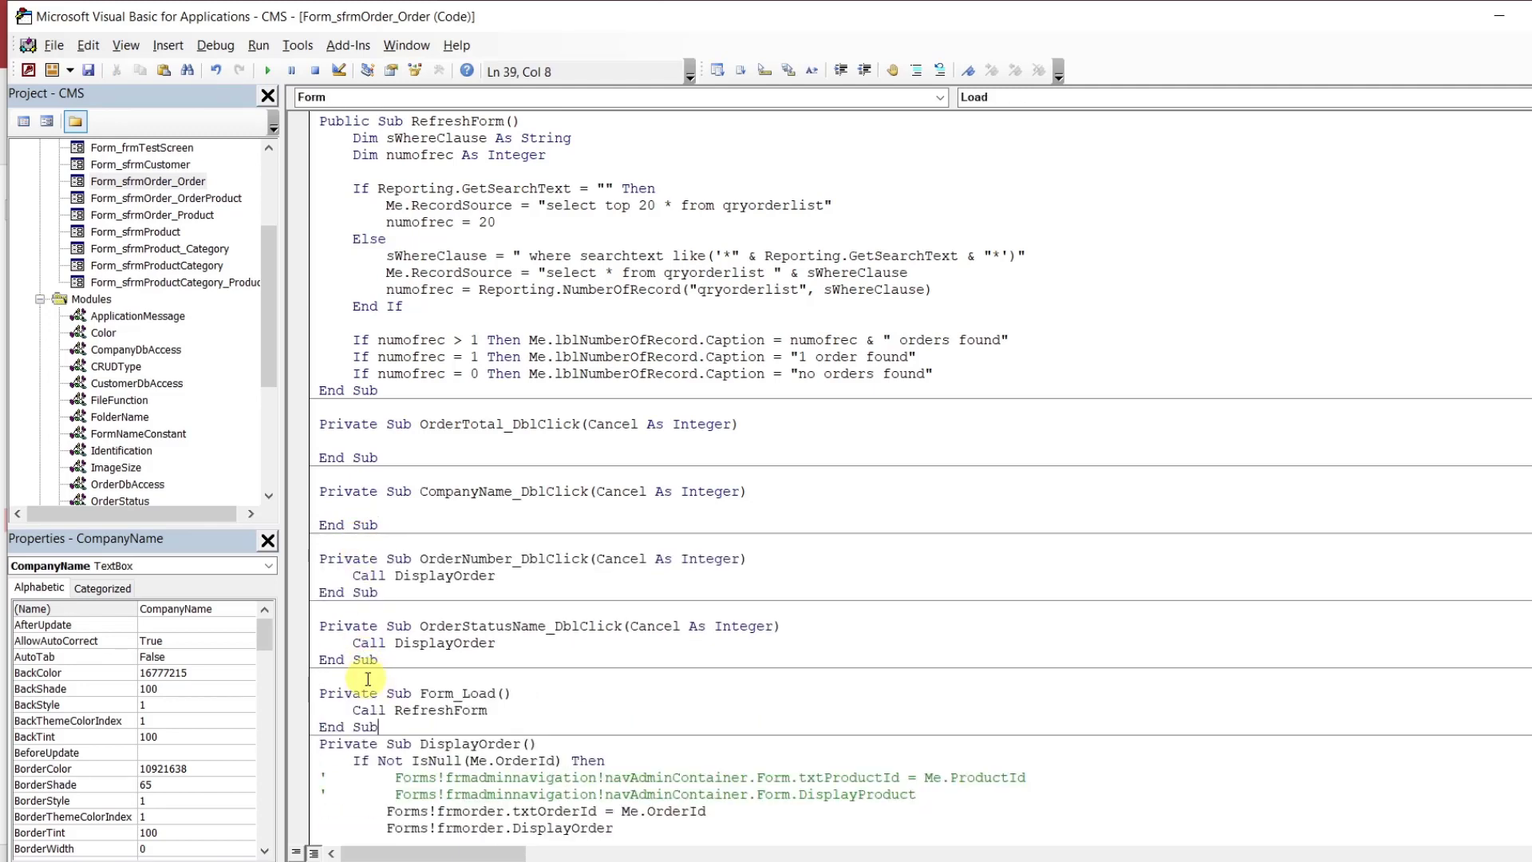
key(Return)
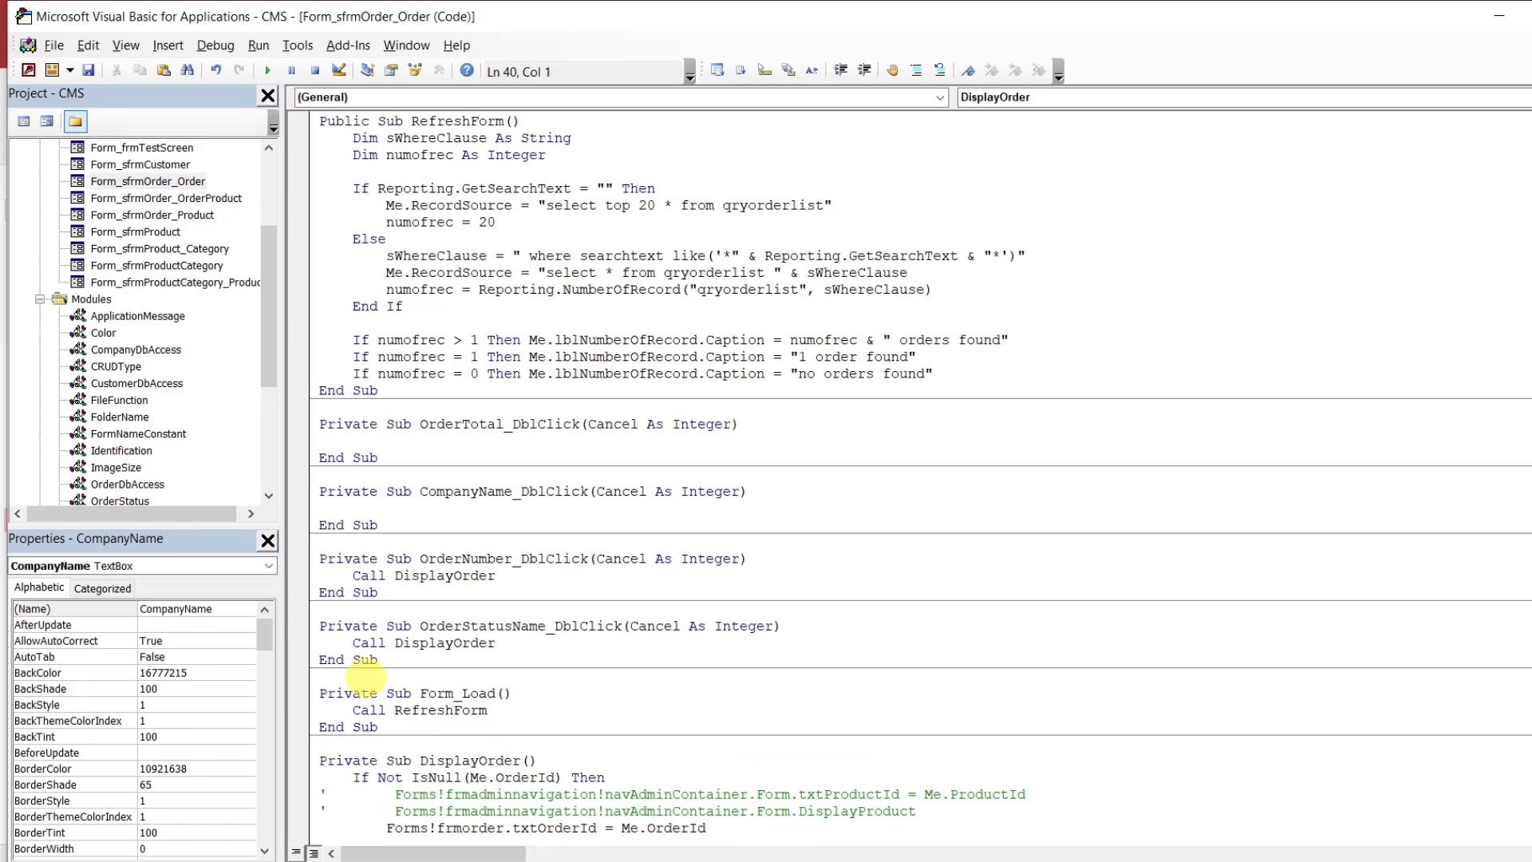
key(ctrl+a)
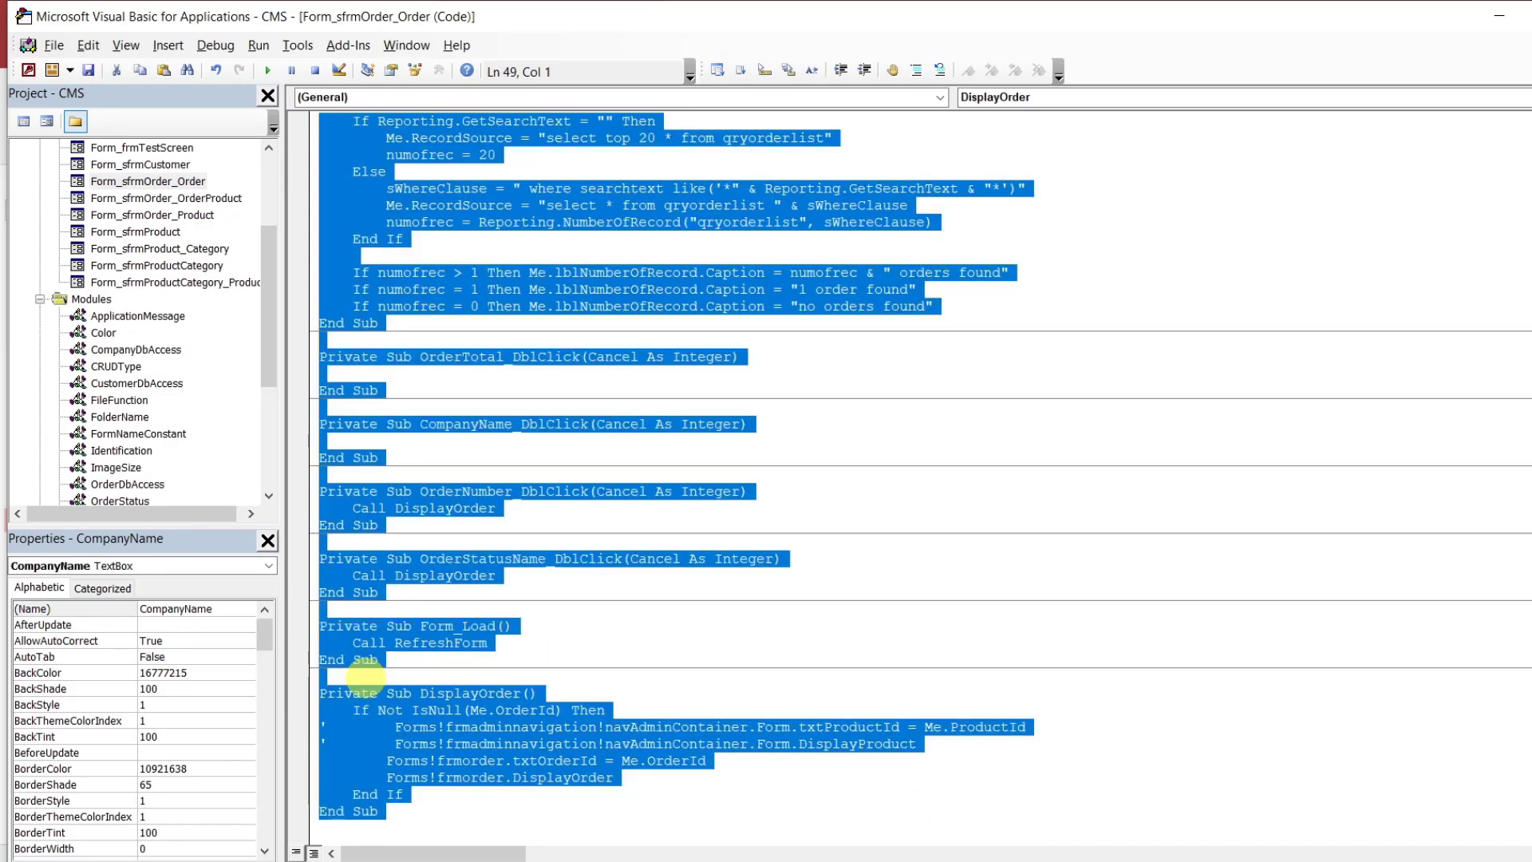
double_click(477, 657)
click(570, 635)
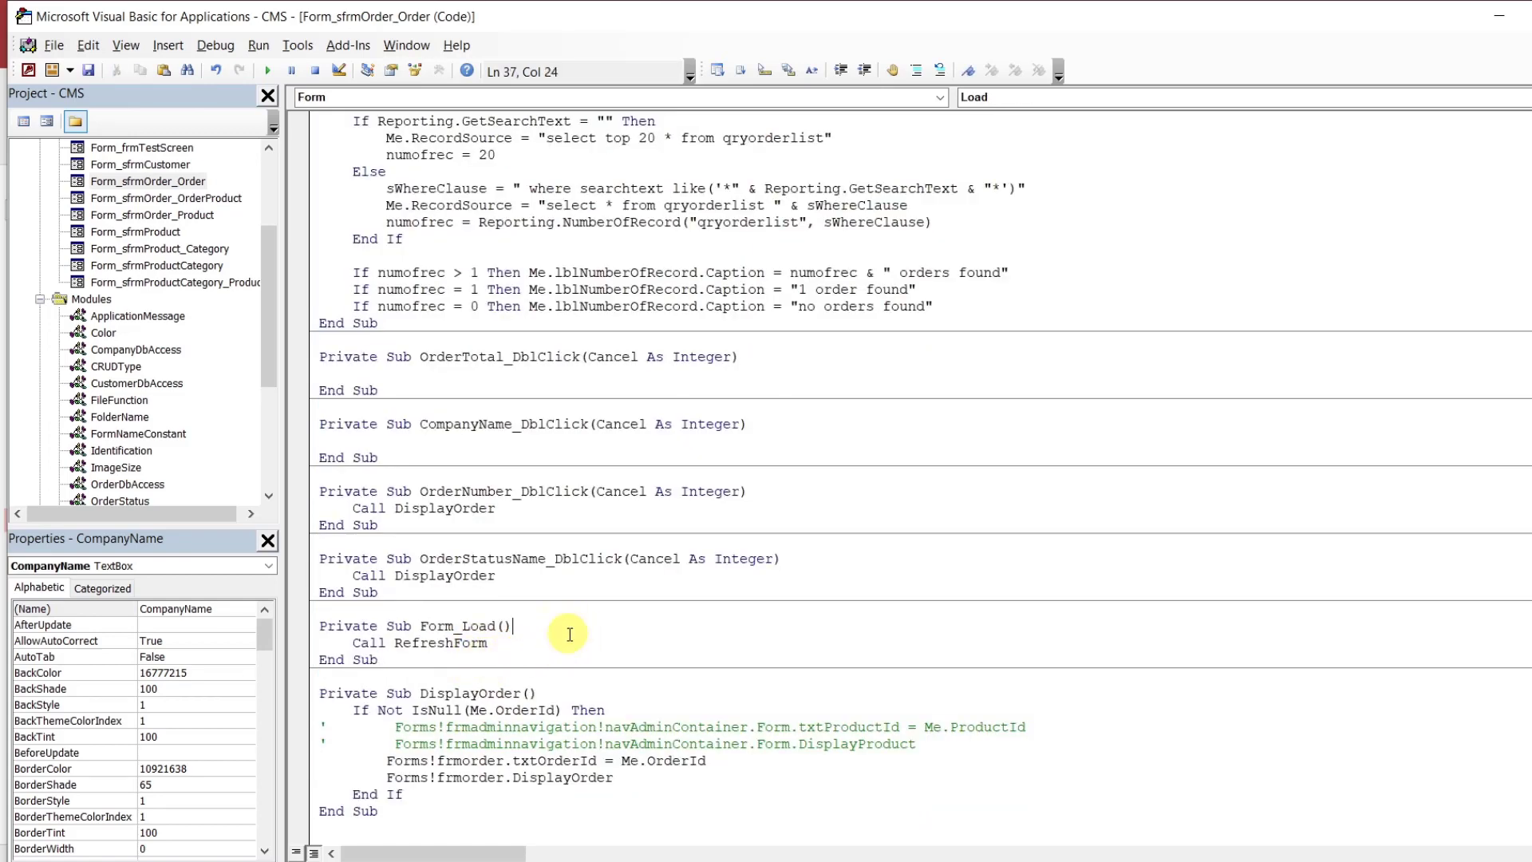
key(ctrl+z)
key(ctrl+z)
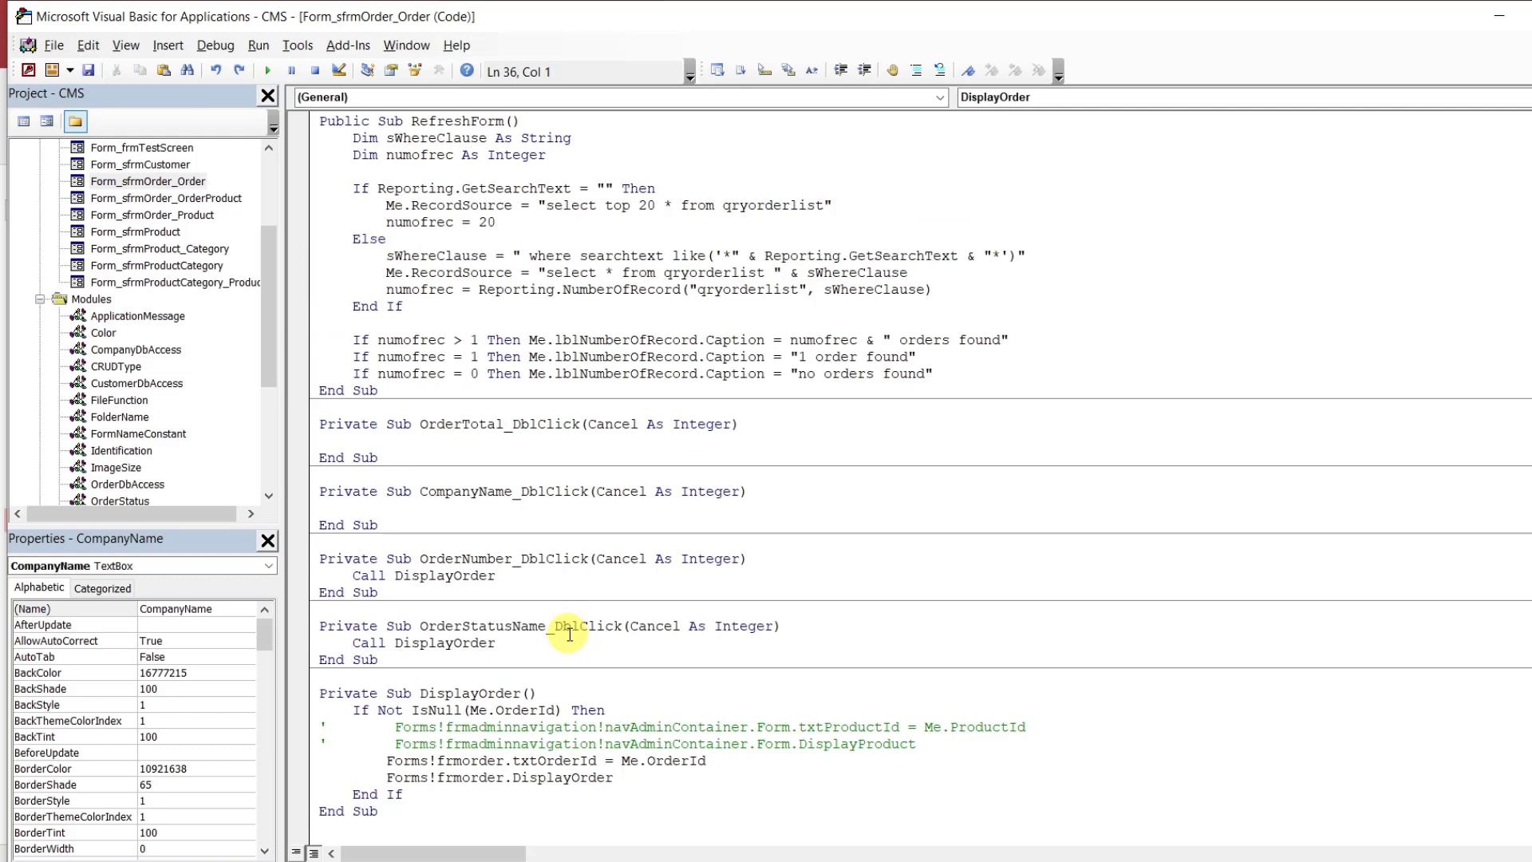
Paste the Form_Load procedure after DisplayOrder at the end of the module, leaving a single blank line between them
click(400, 830)
key(Return)
key(ctrl+v)
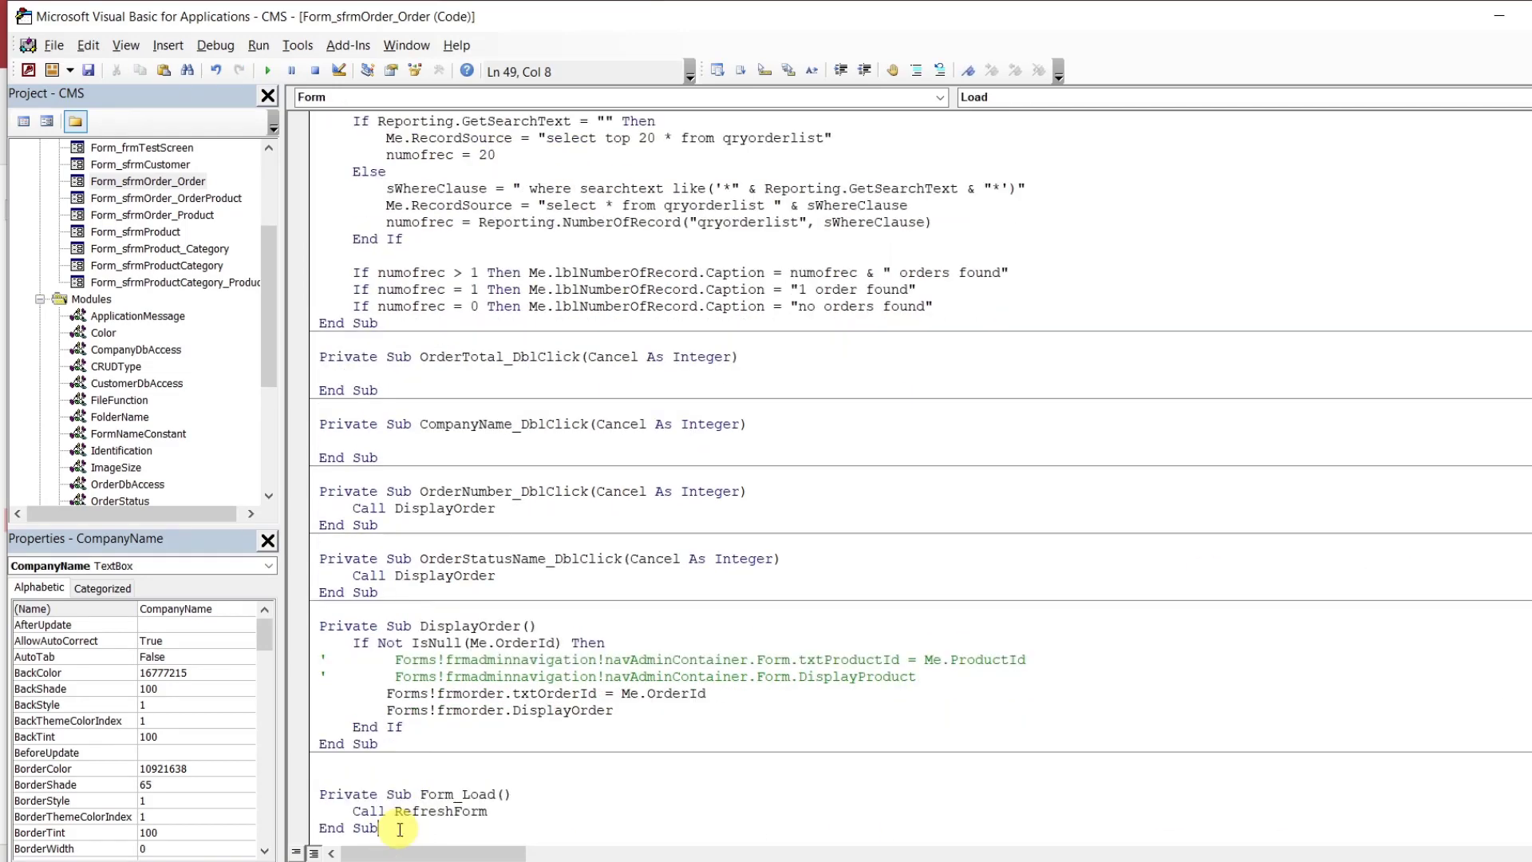
click(407, 771)
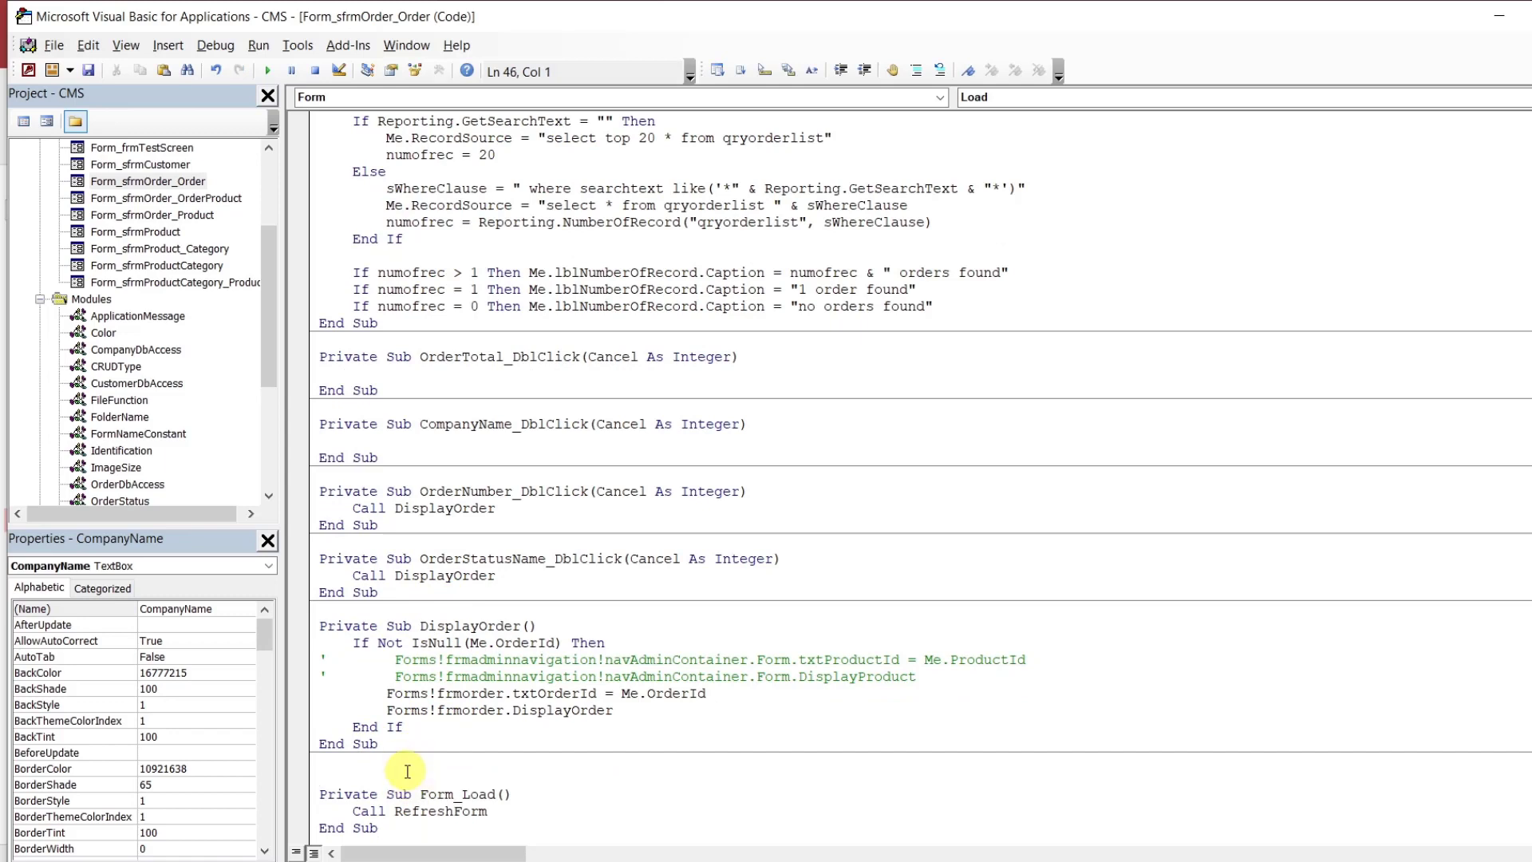
key(BackSpace)
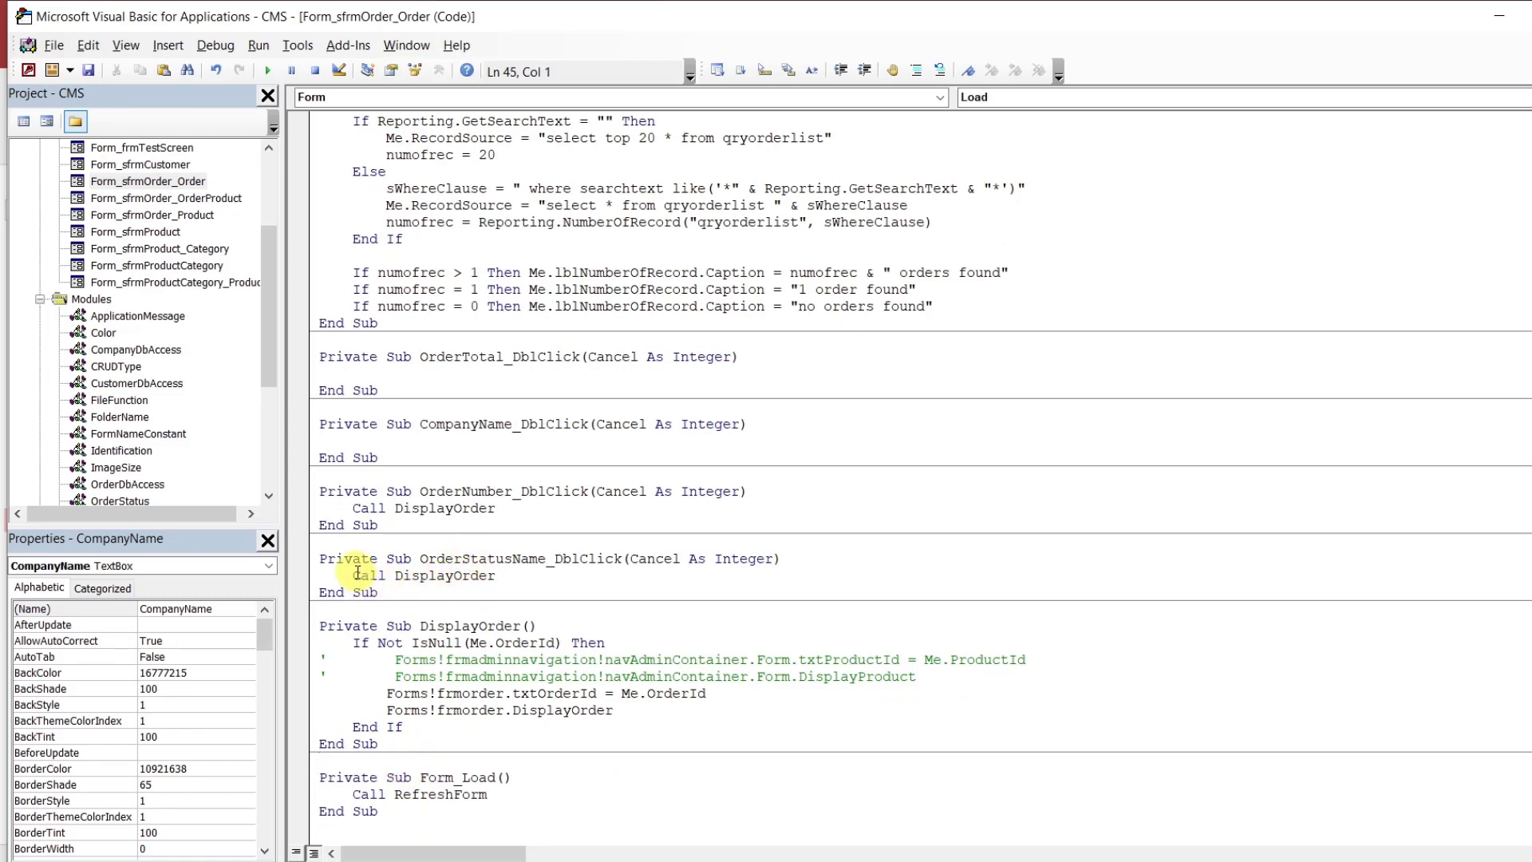
Add the line Call DisplayOrder to both the CompanyName_DblClick and OrderTotal_DblClick procedures
drag(353, 575, 501, 572)
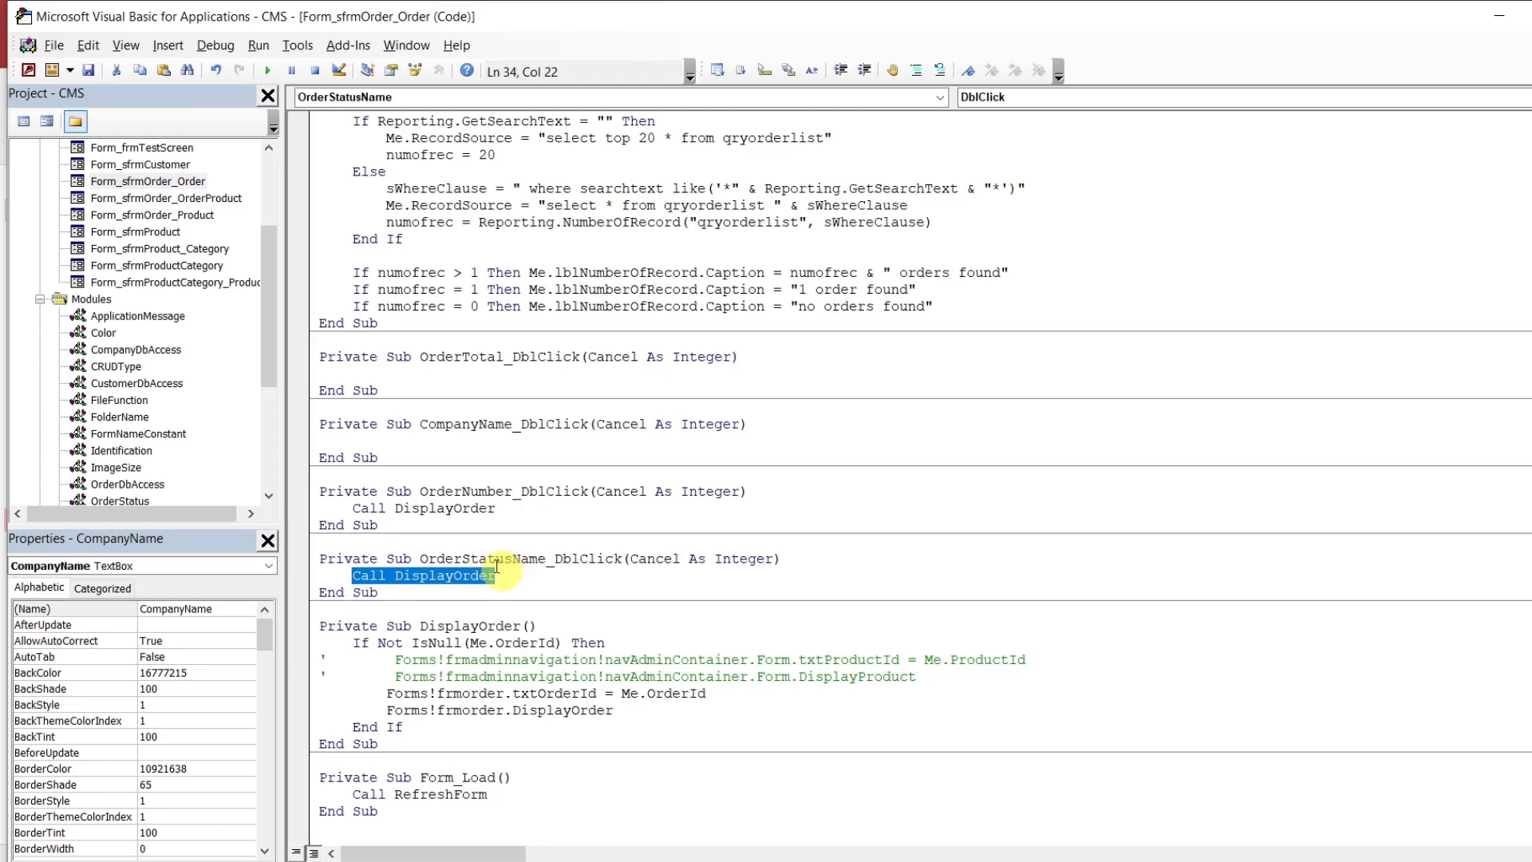
click(396, 439)
key(ctrl+v)
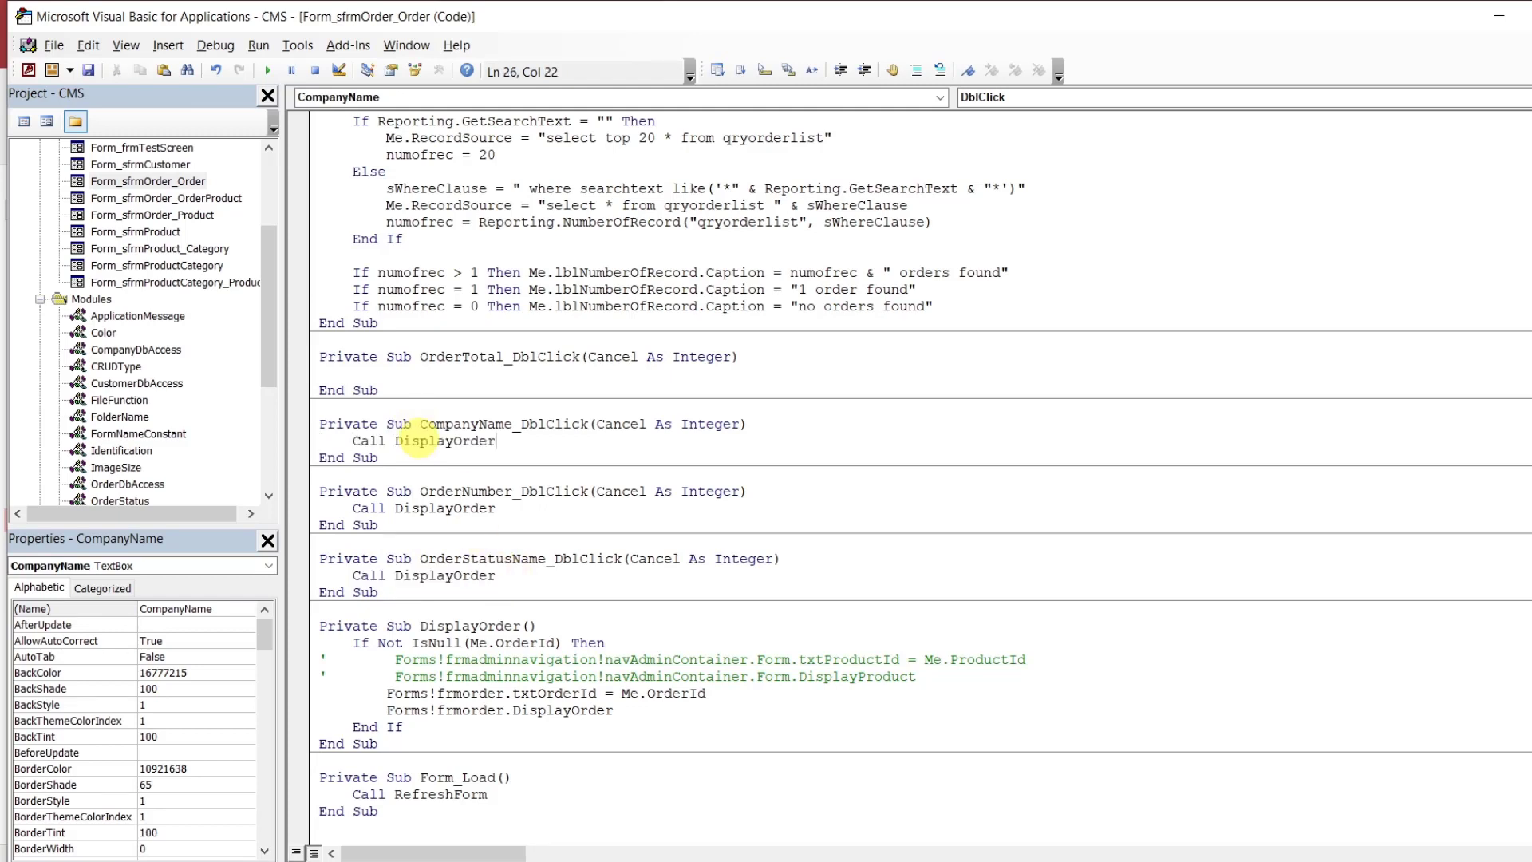
click(405, 374)
key(ctrl+v)
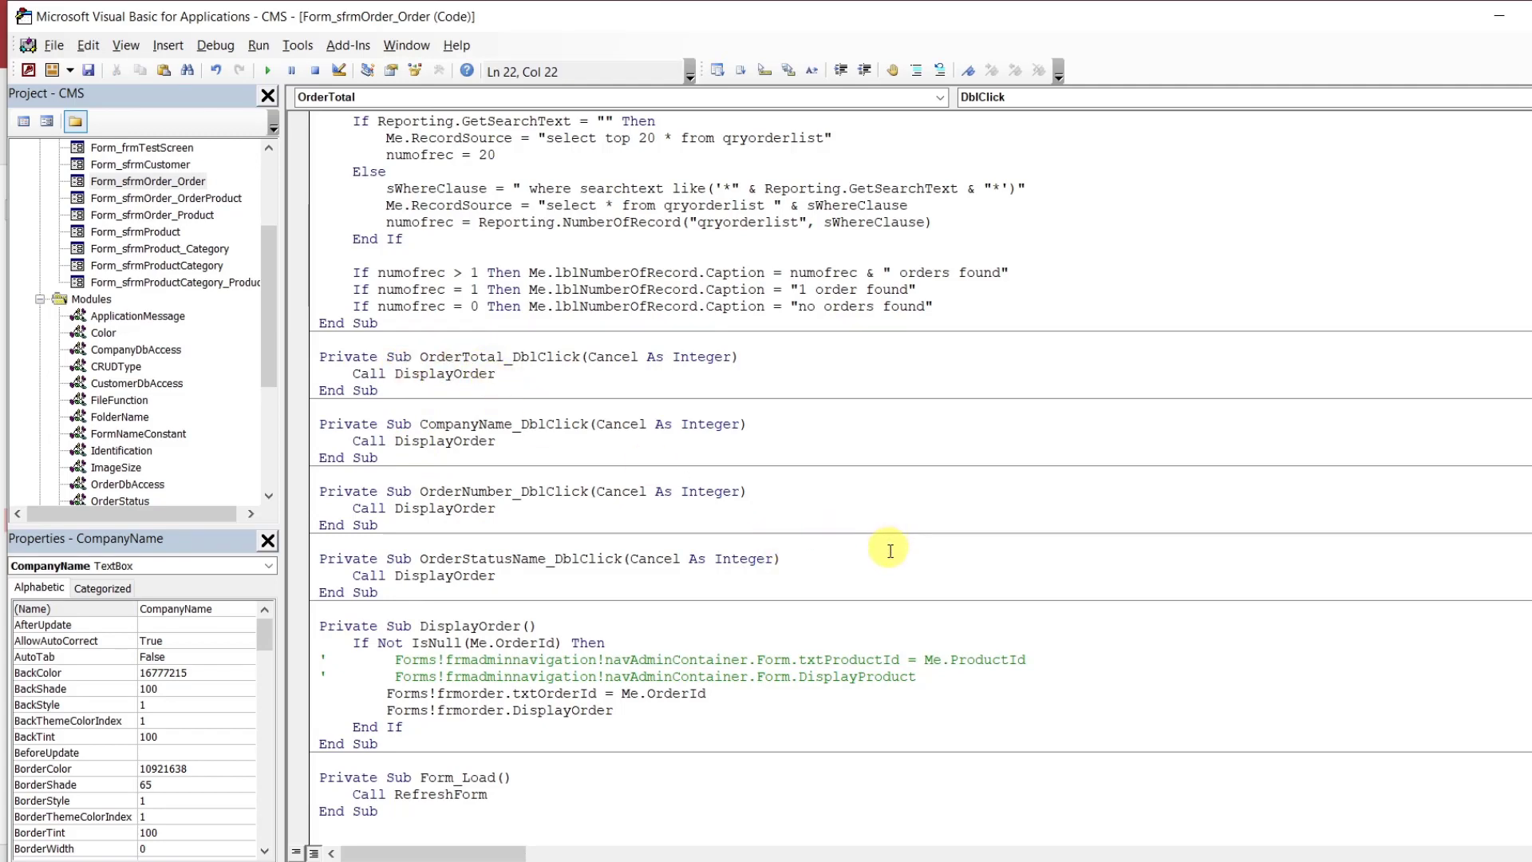
Switch to the Access window and close the sfrmOrder_Order form design
click(949, 861)
click(846, 806)
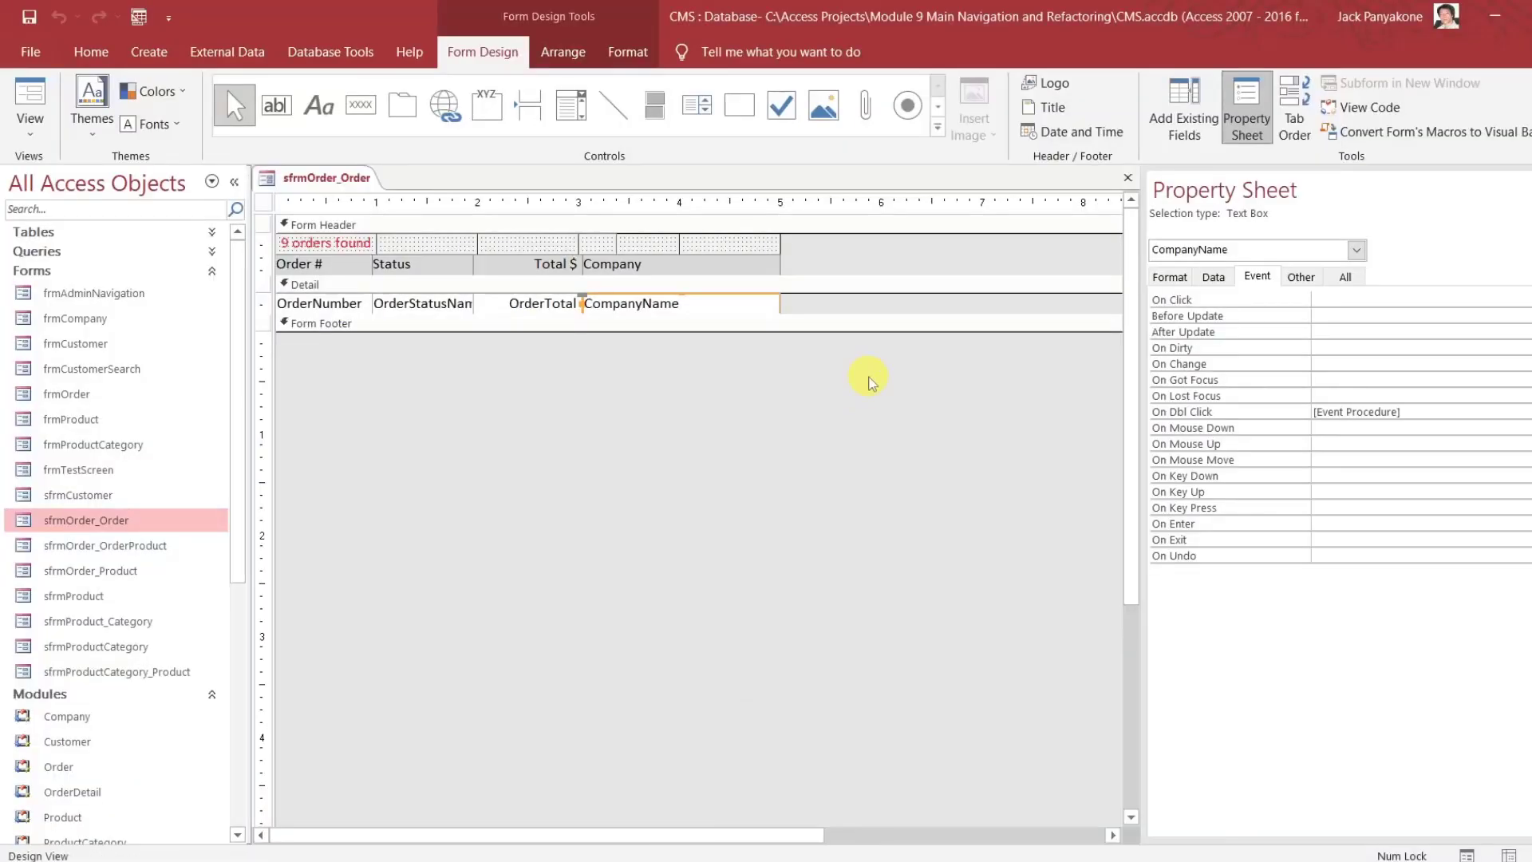
click(1129, 177)
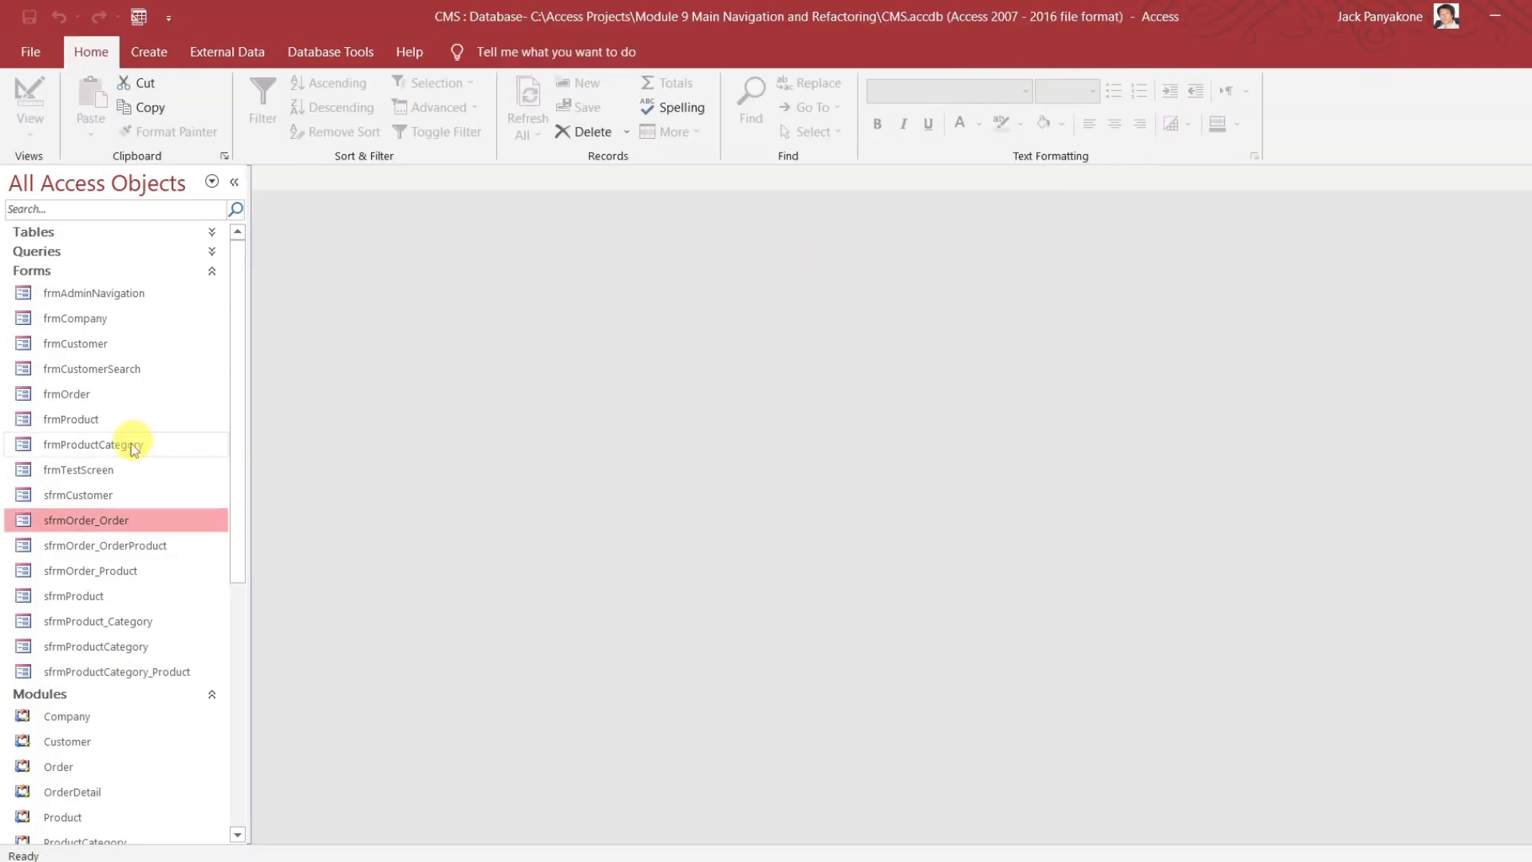
Open the frmOrder form and test opening several orders from the Total $ and Company columns, closing the form when done
click(80, 391)
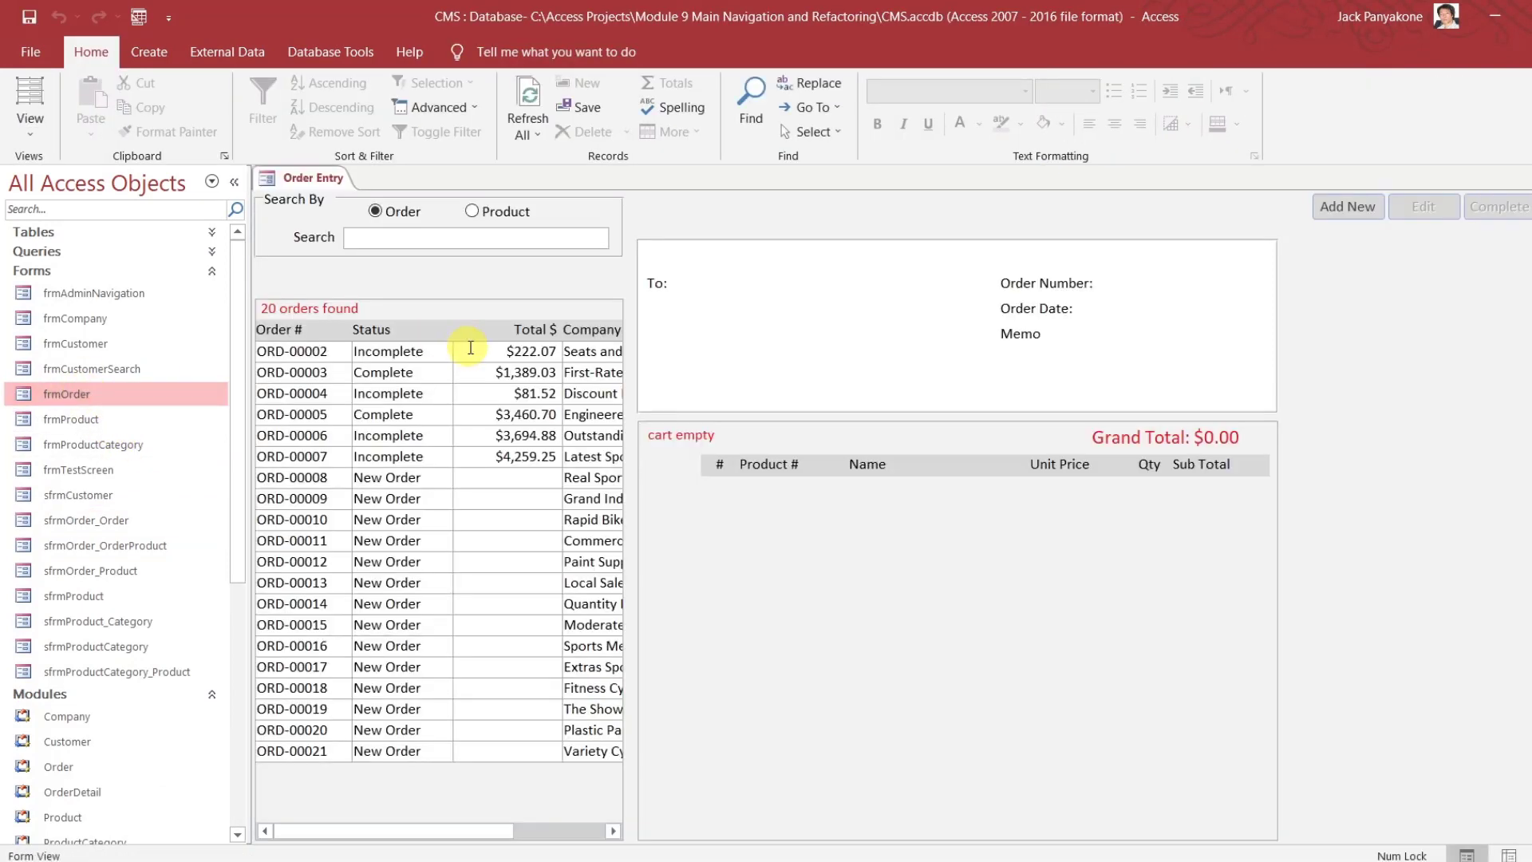
click(507, 351)
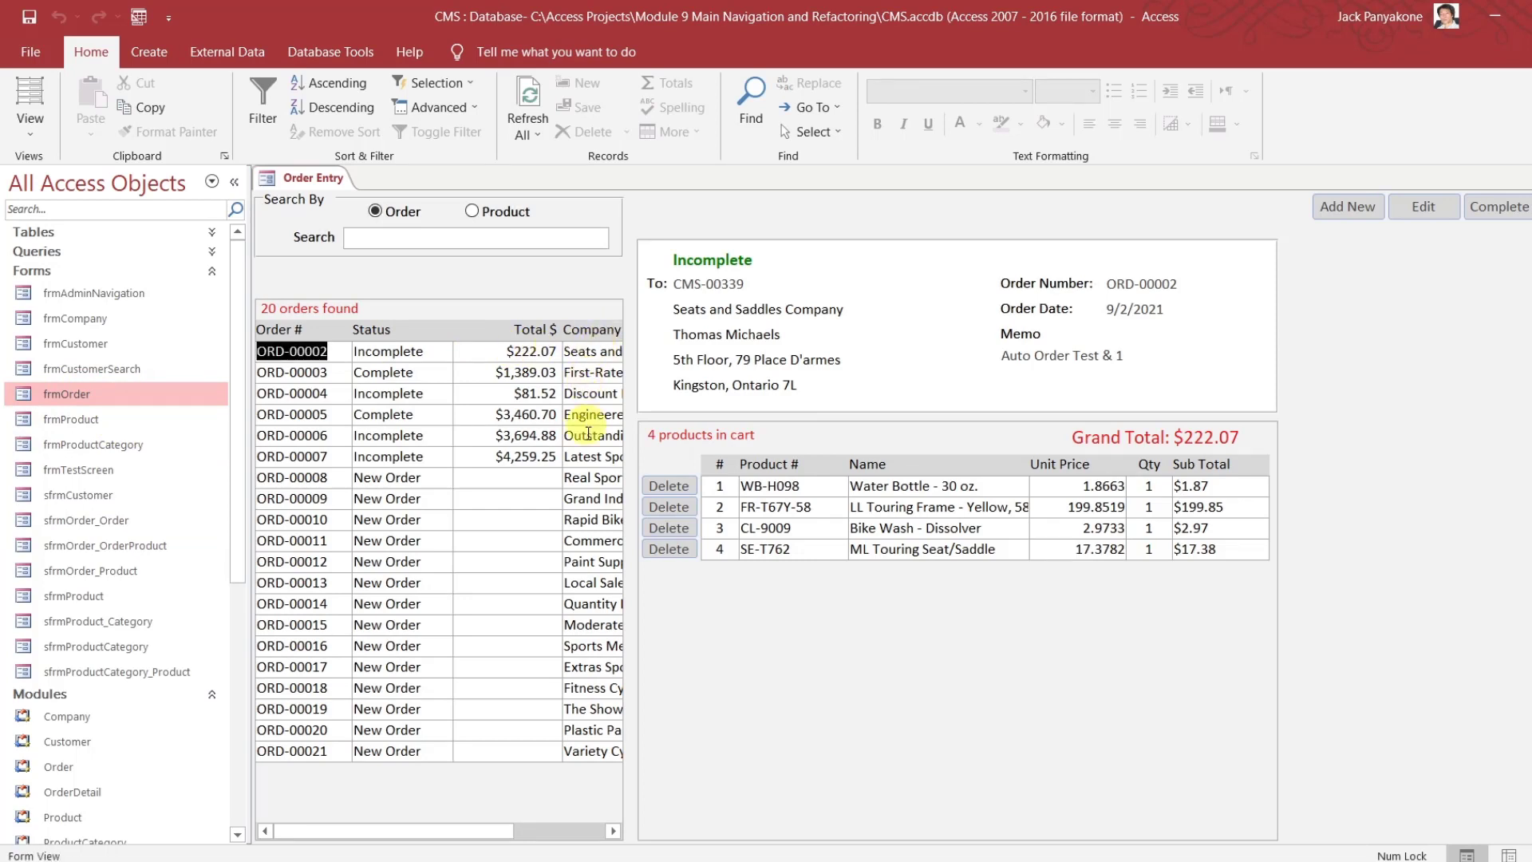
click(589, 520)
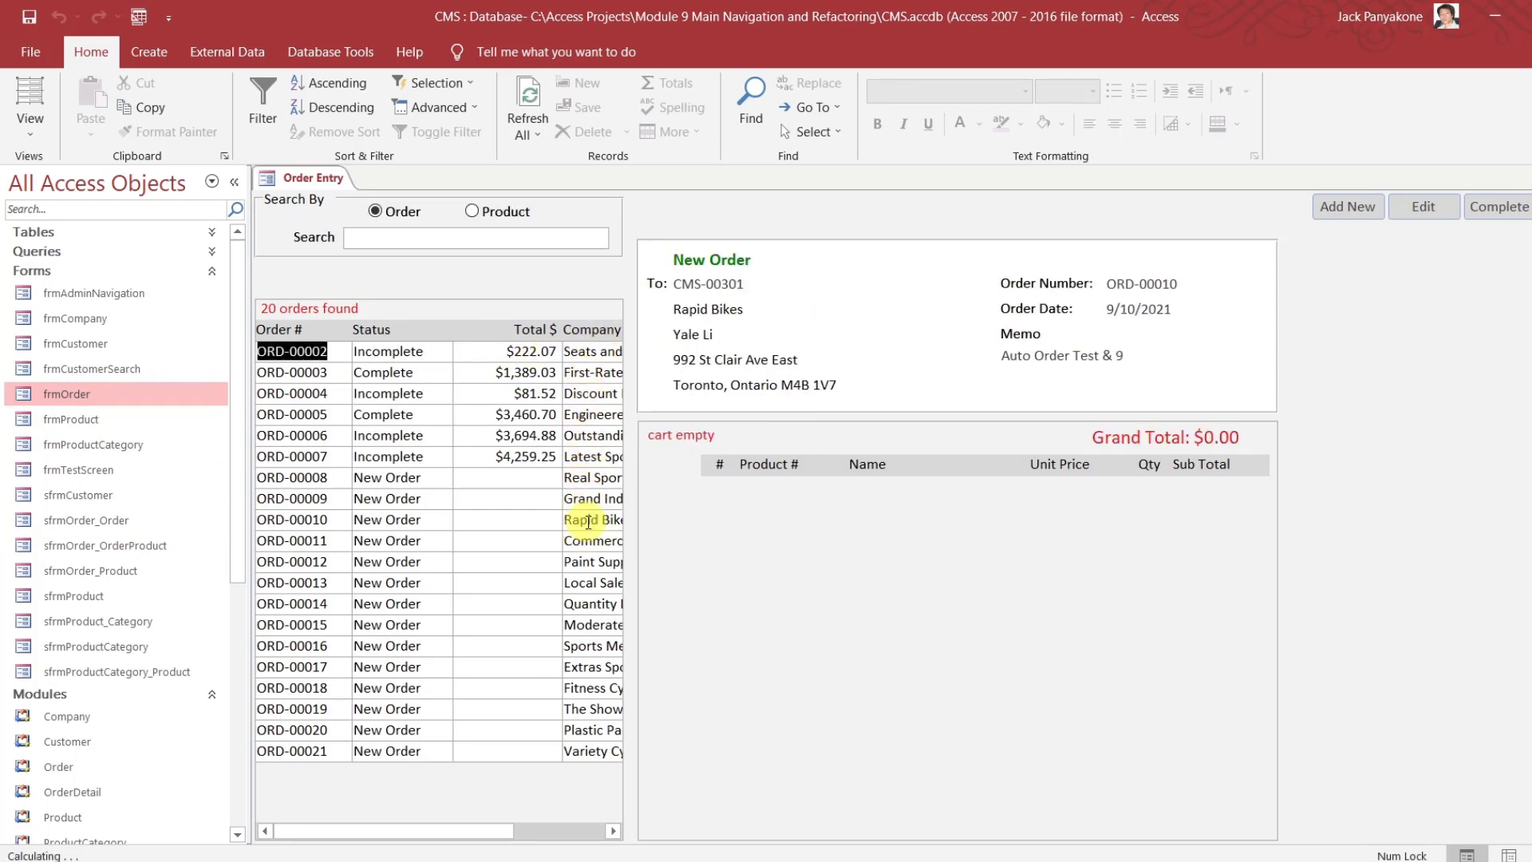
click(539, 455)
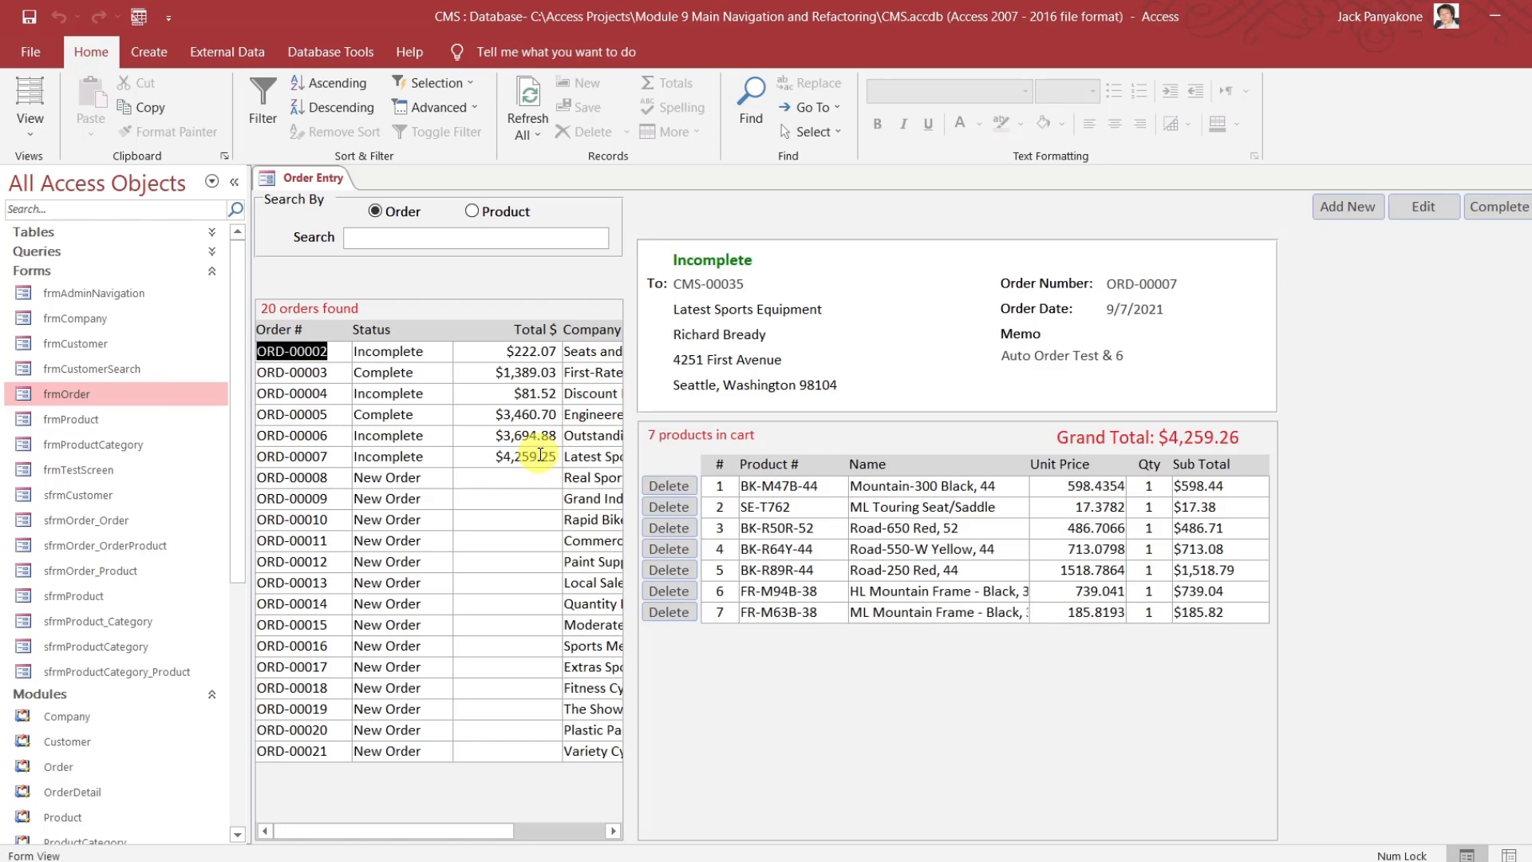
click(530, 393)
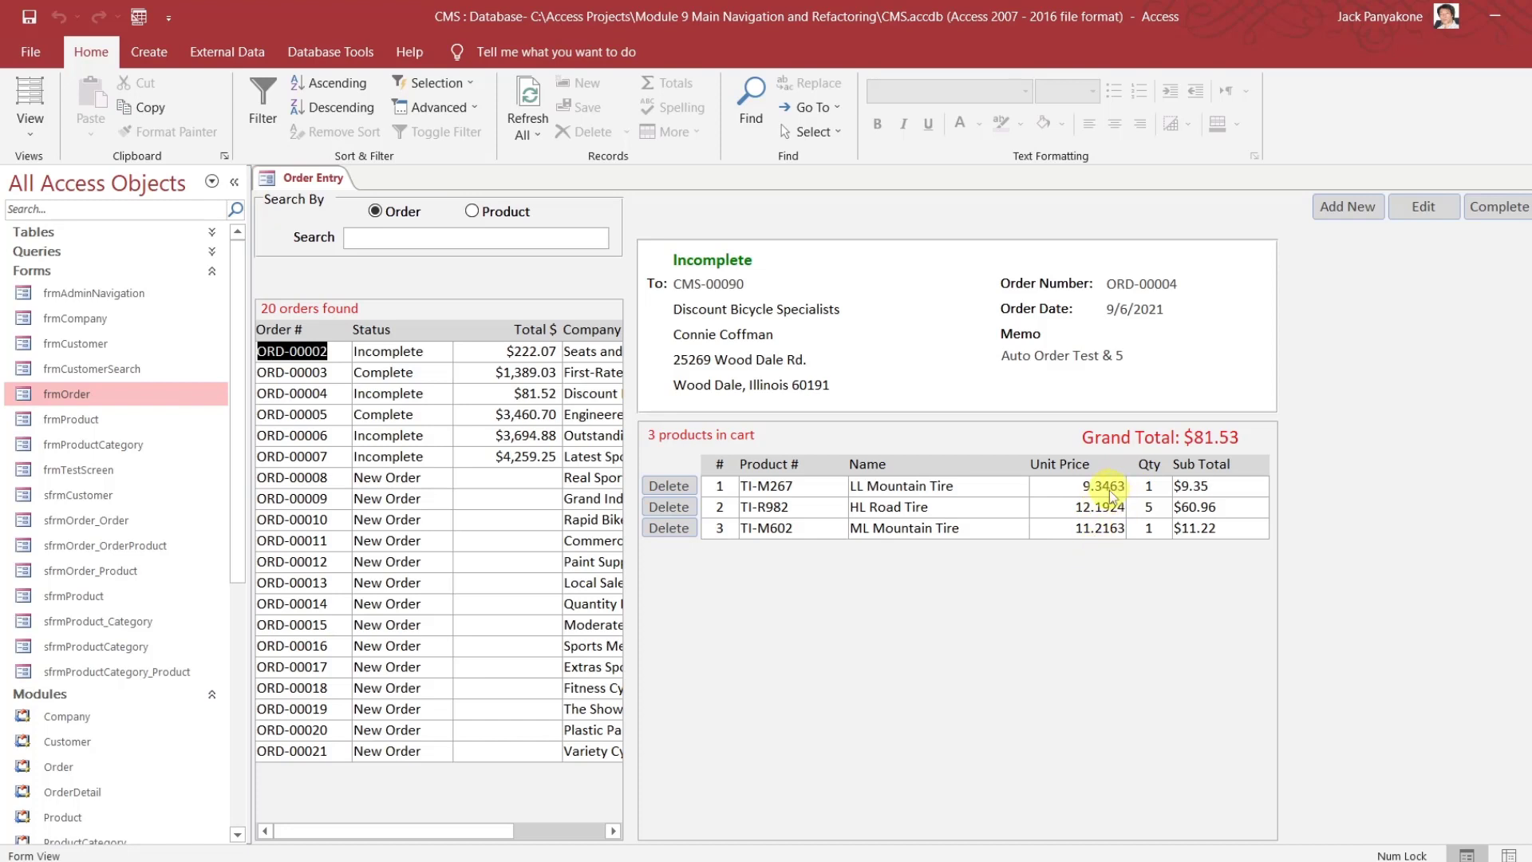
right_click(304, 182)
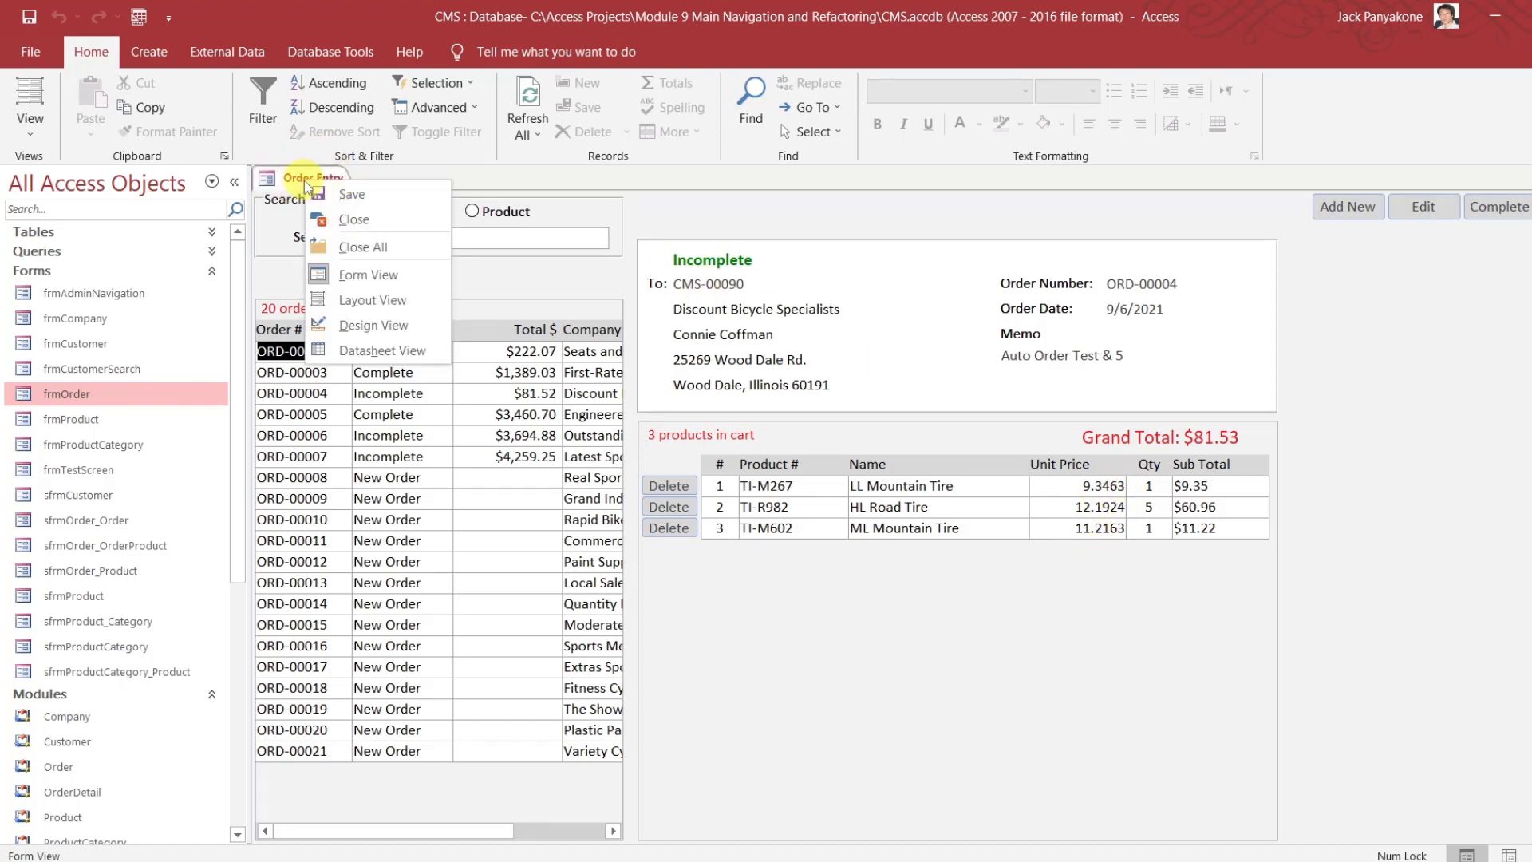
click(343, 220)
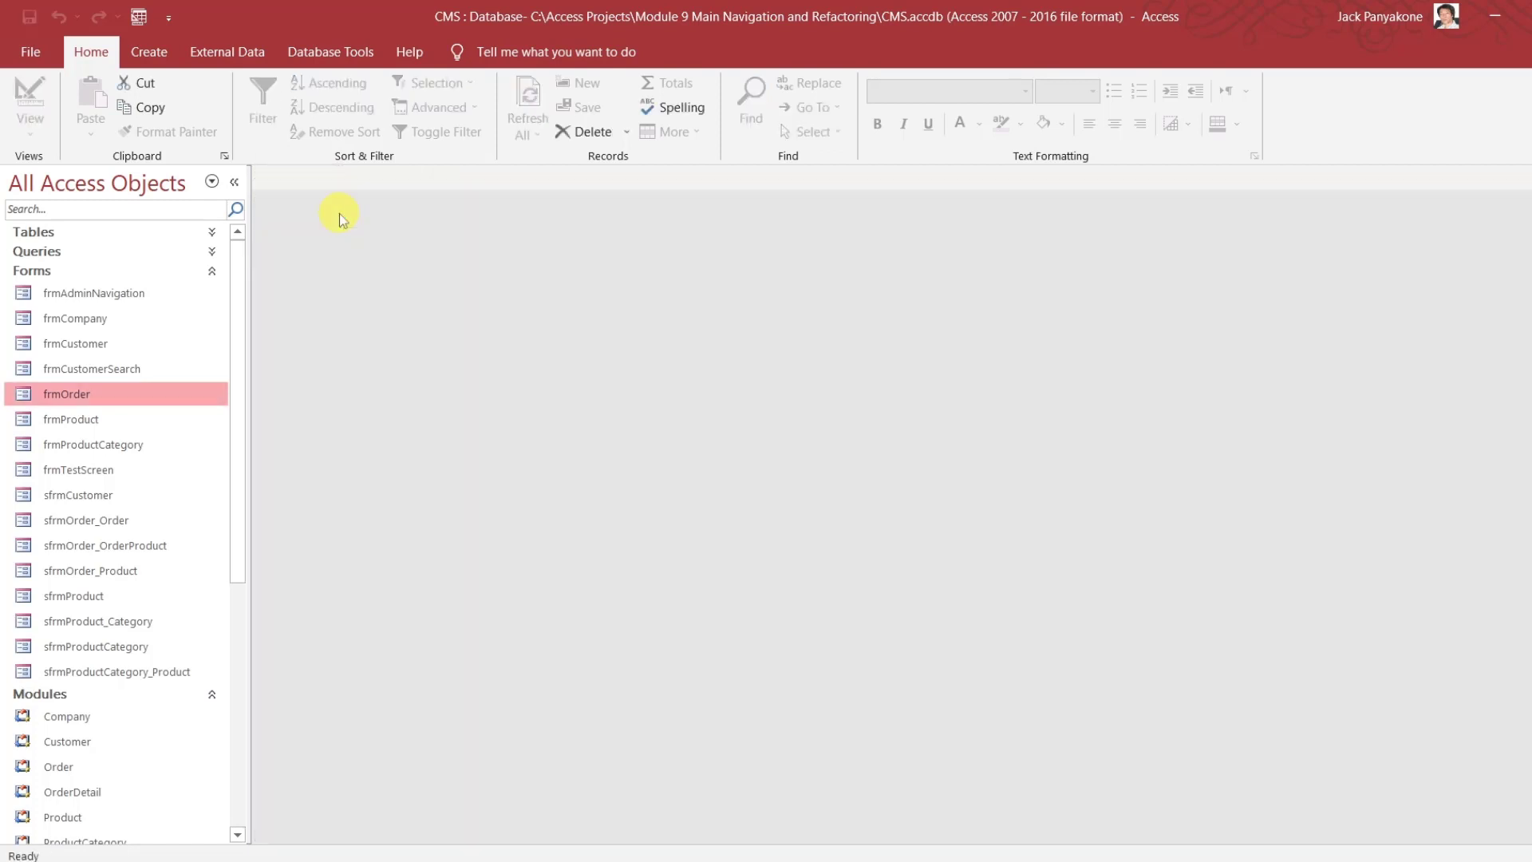
Expand the Queries group in the object list and open the qryOrderDetailTemp query in Design View
click(132, 260)
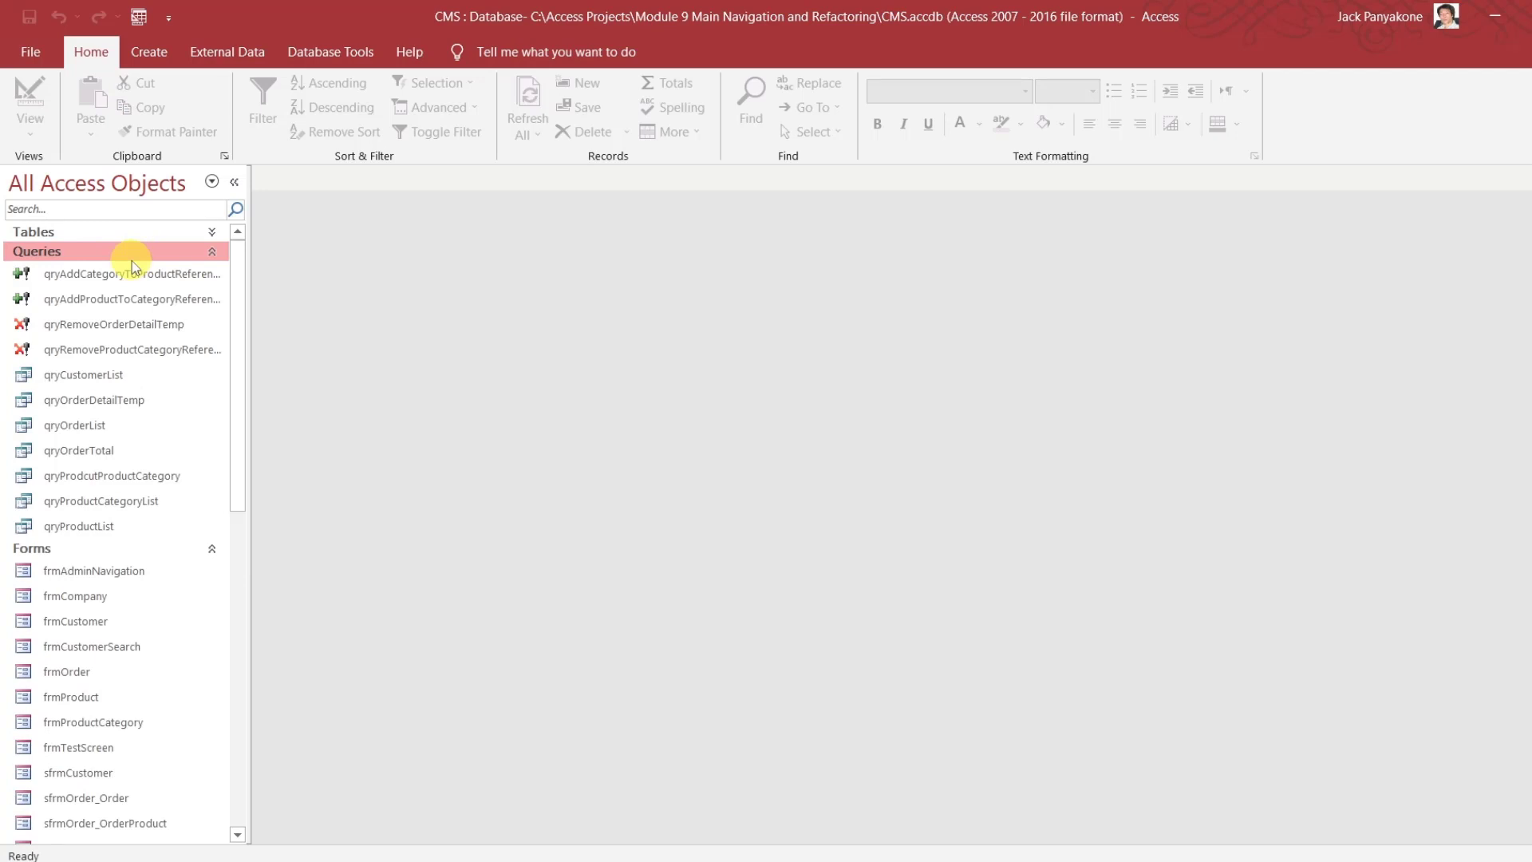
click(132, 260)
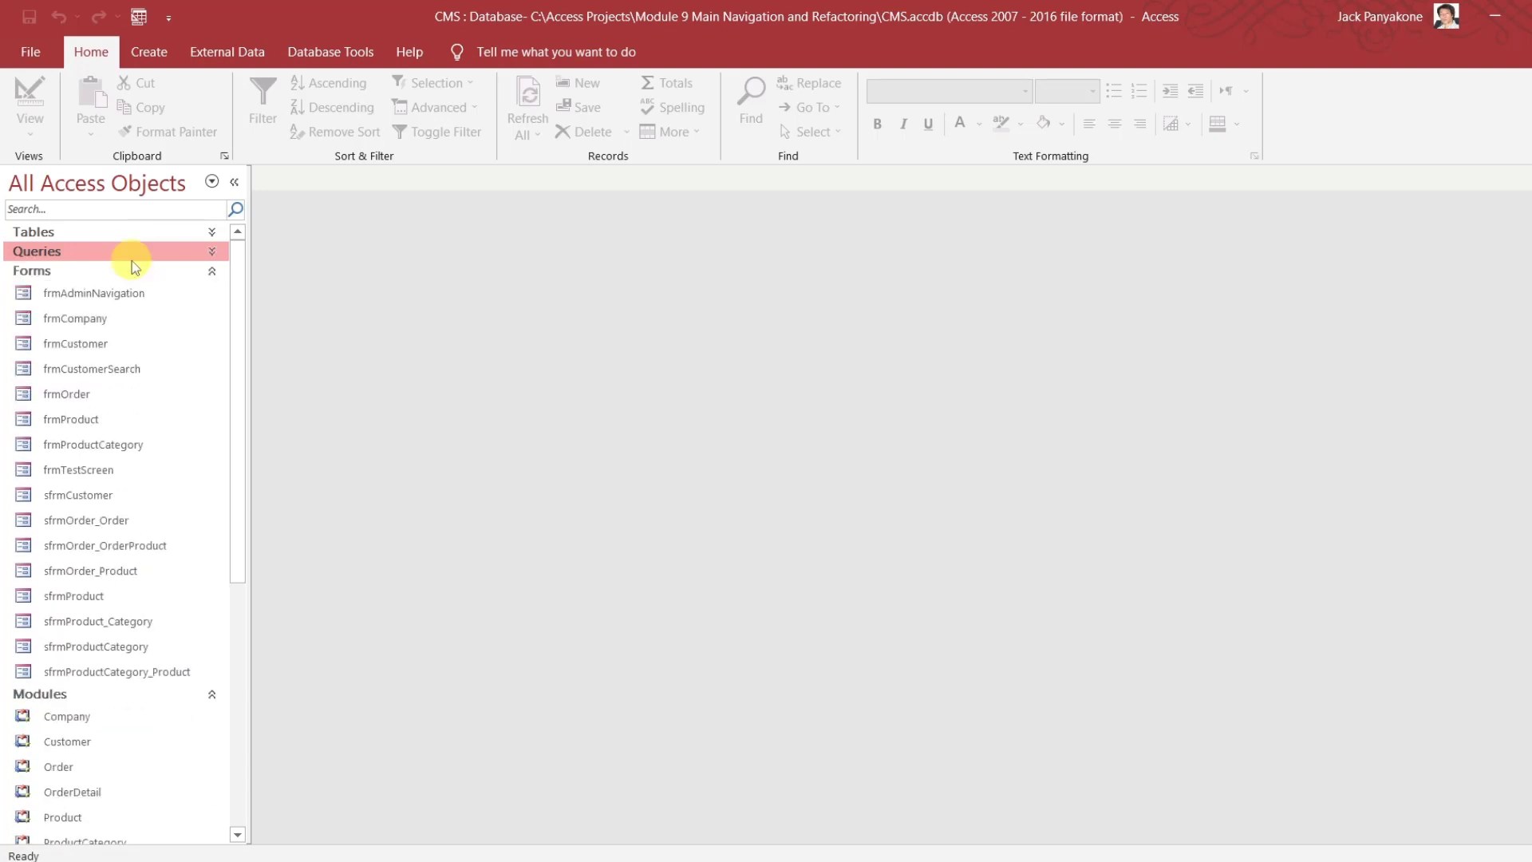
click(132, 257)
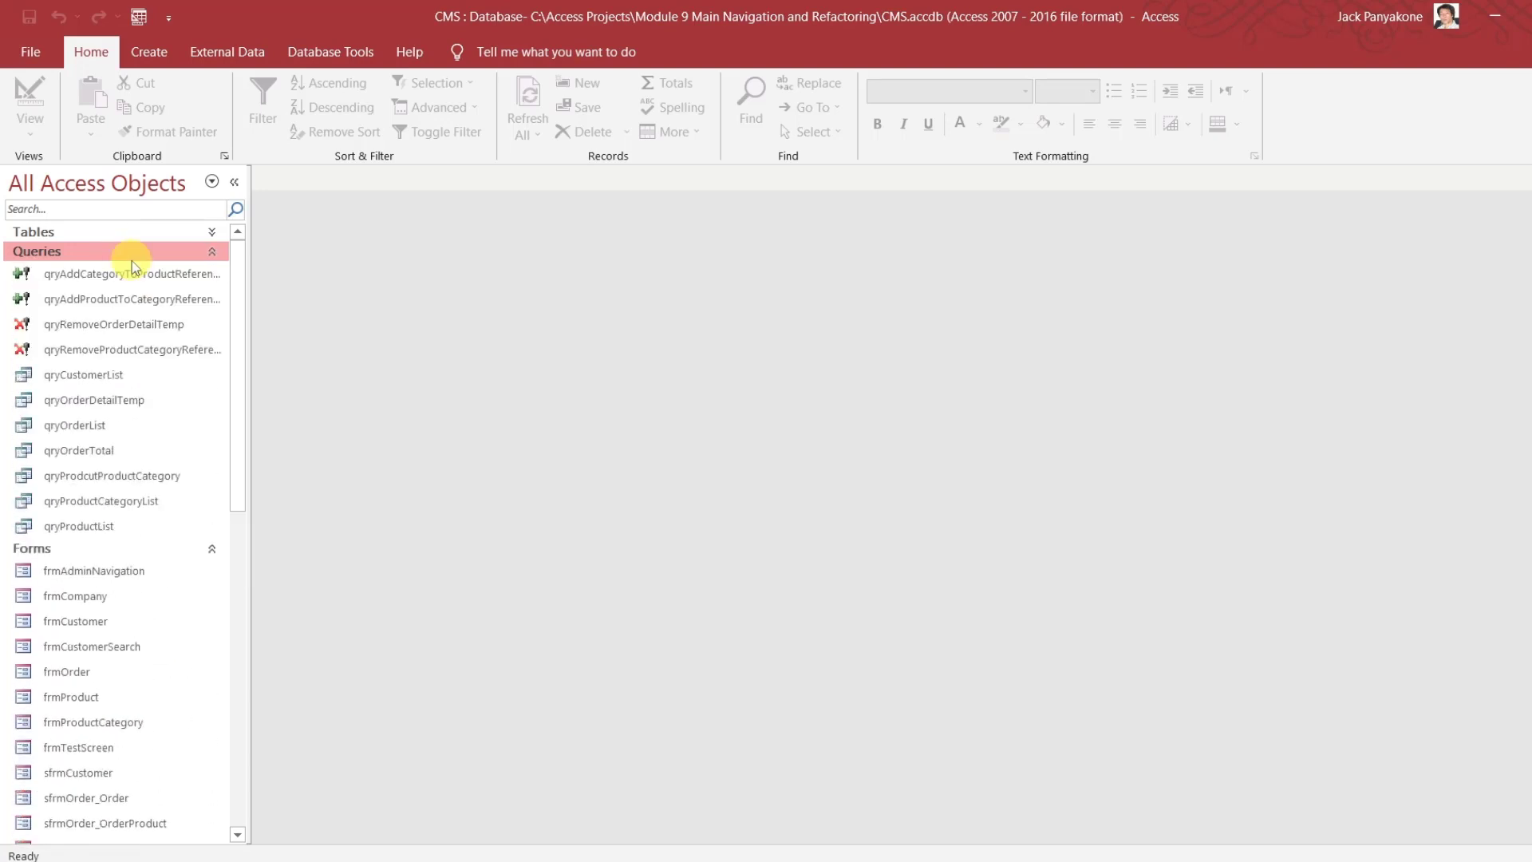
click(128, 401)
right_click(130, 401)
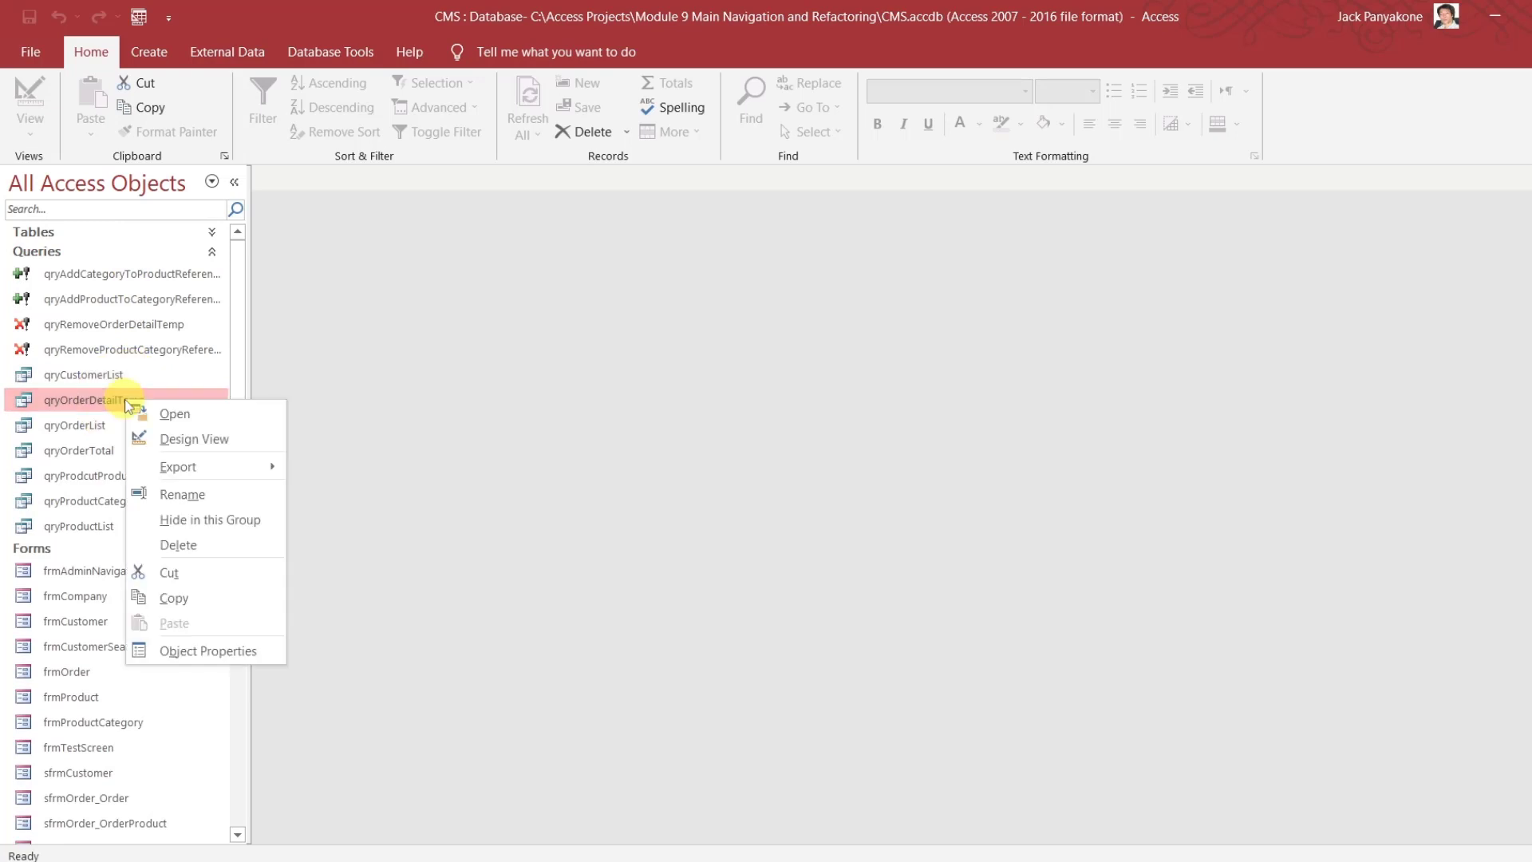
click(203, 440)
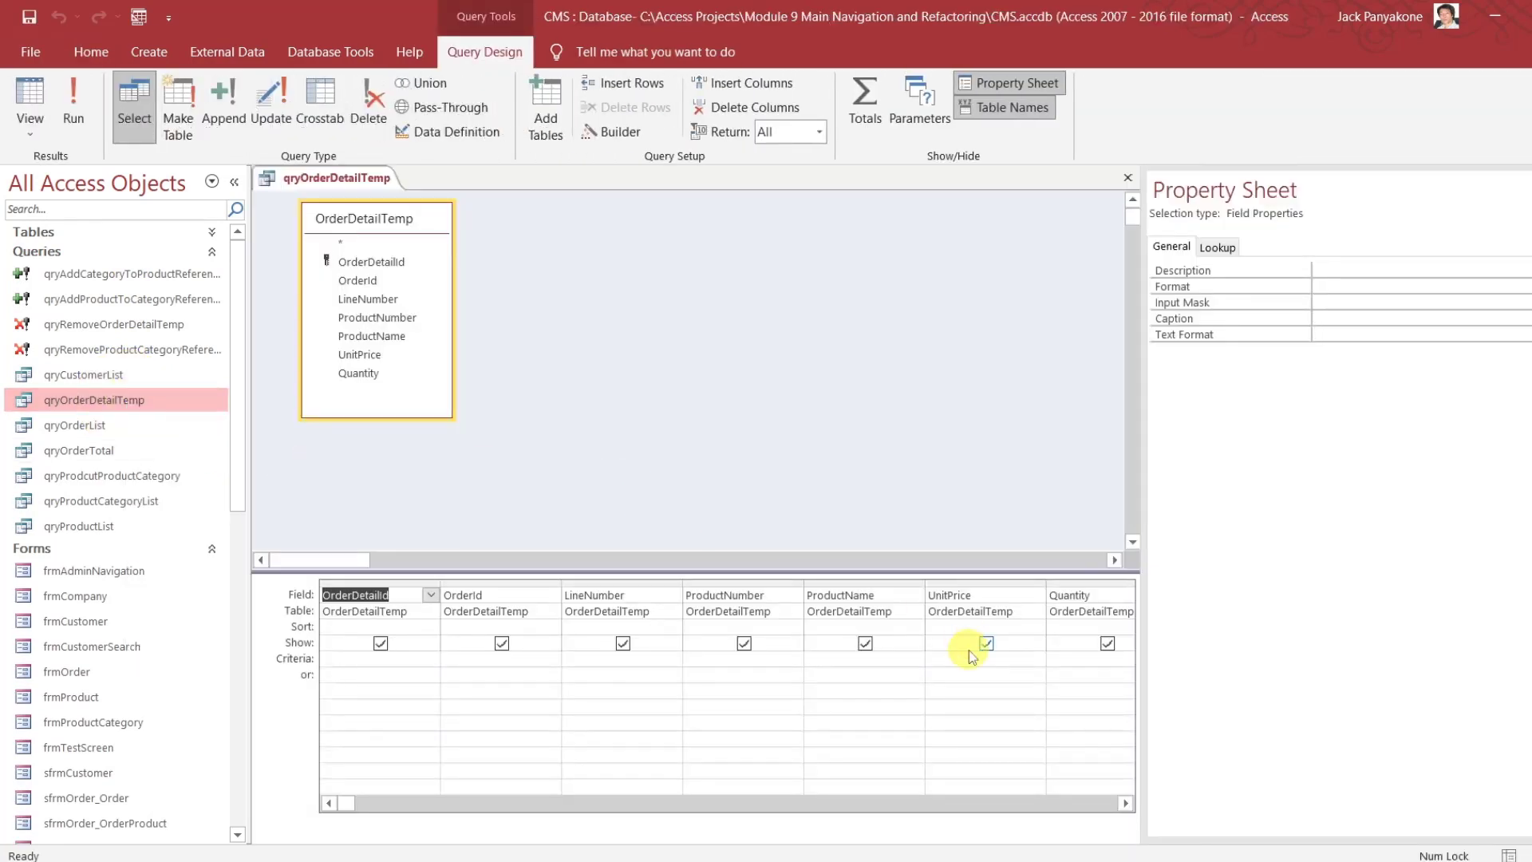
Zoom into the query's UnitPrice field and turn it into the expression UnitPrice:format([UnitPrice],"") with an empty format string
click(1123, 803)
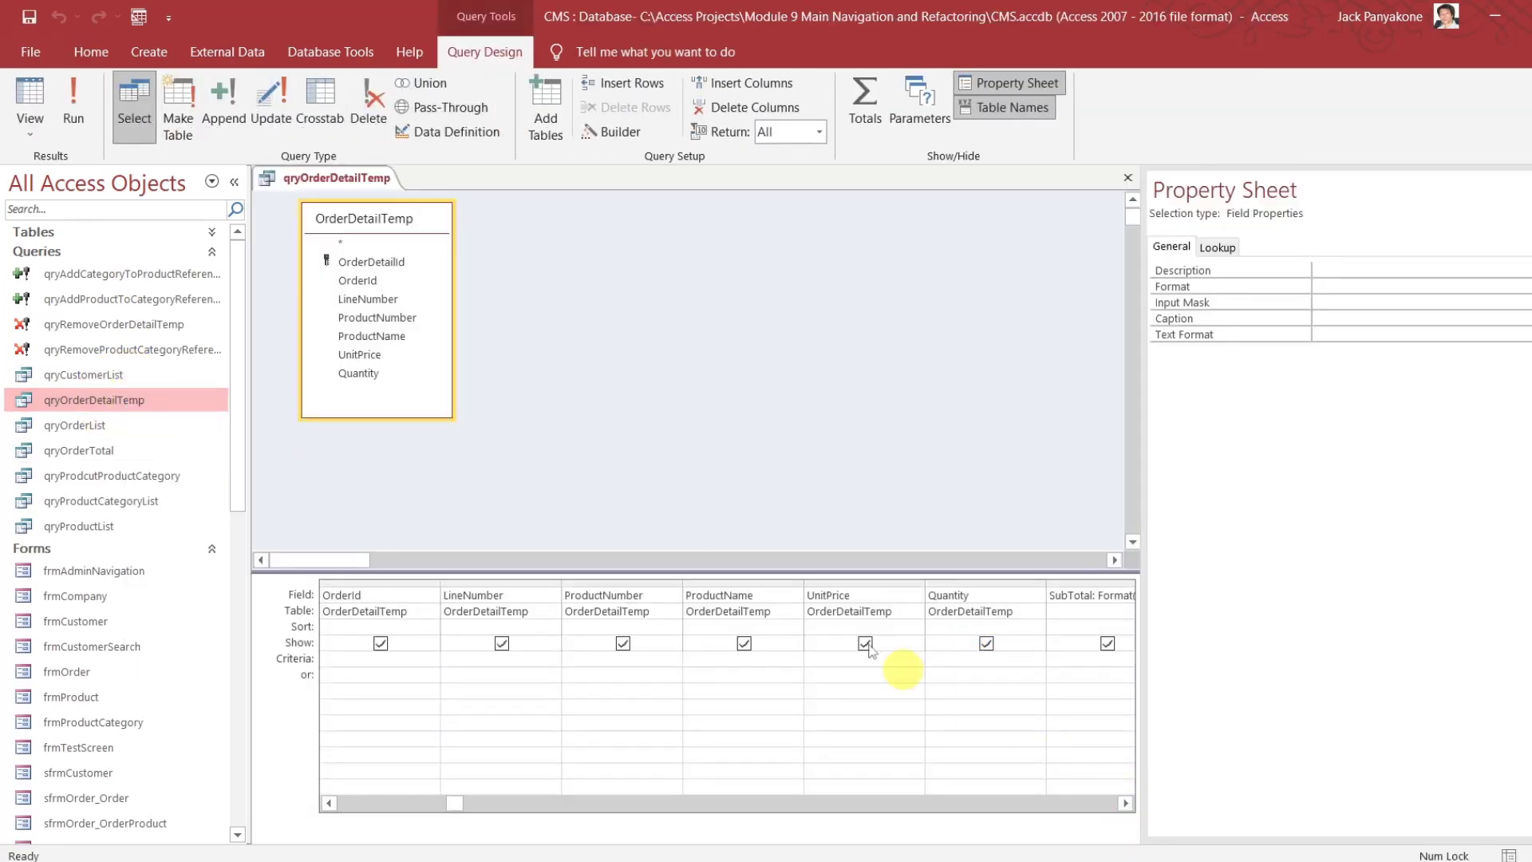
click(864, 595)
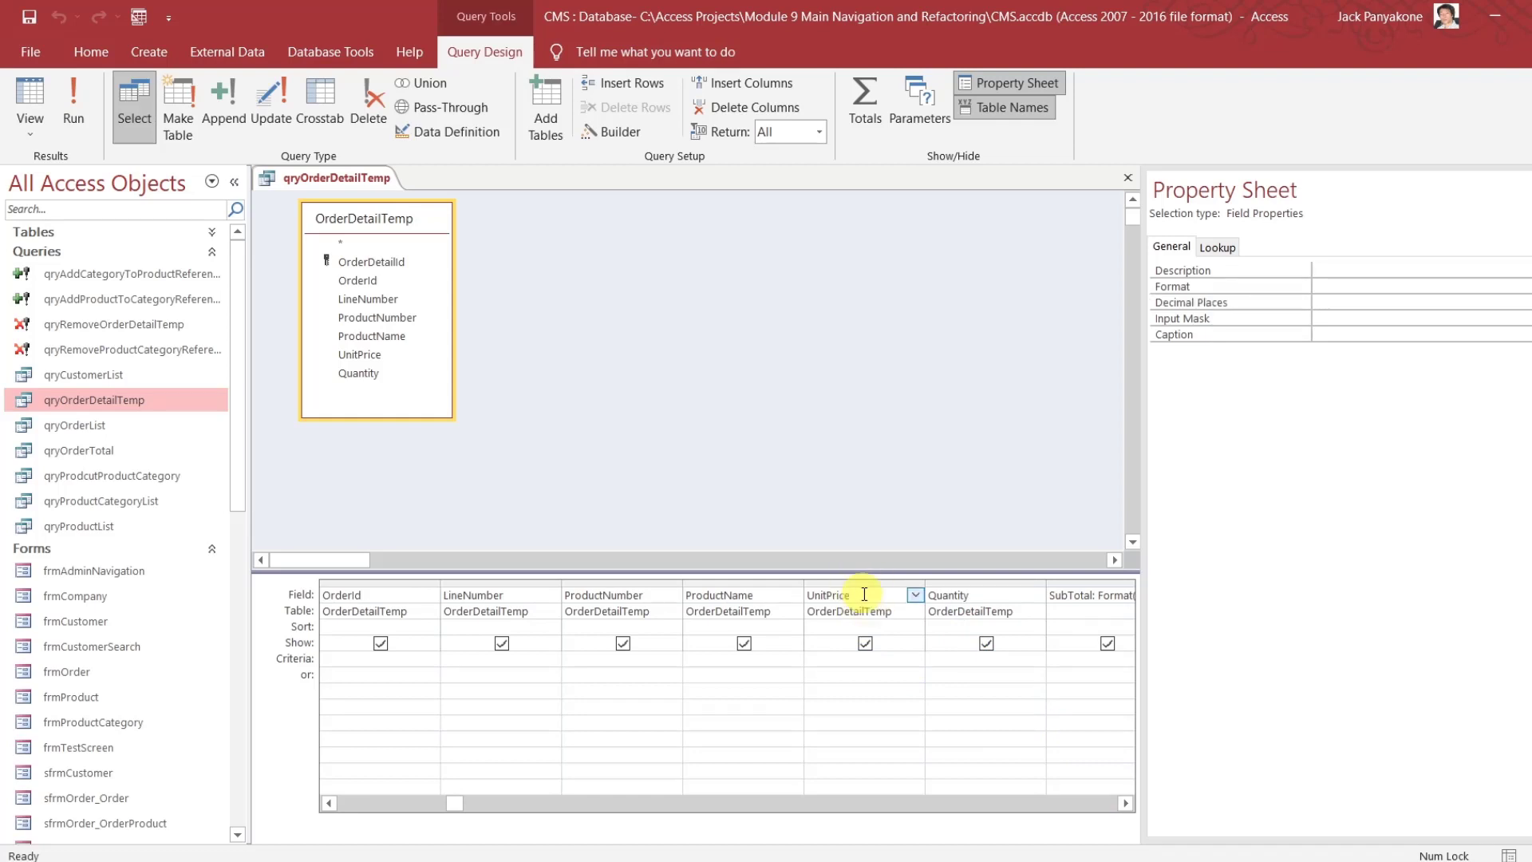
right_click(864, 596)
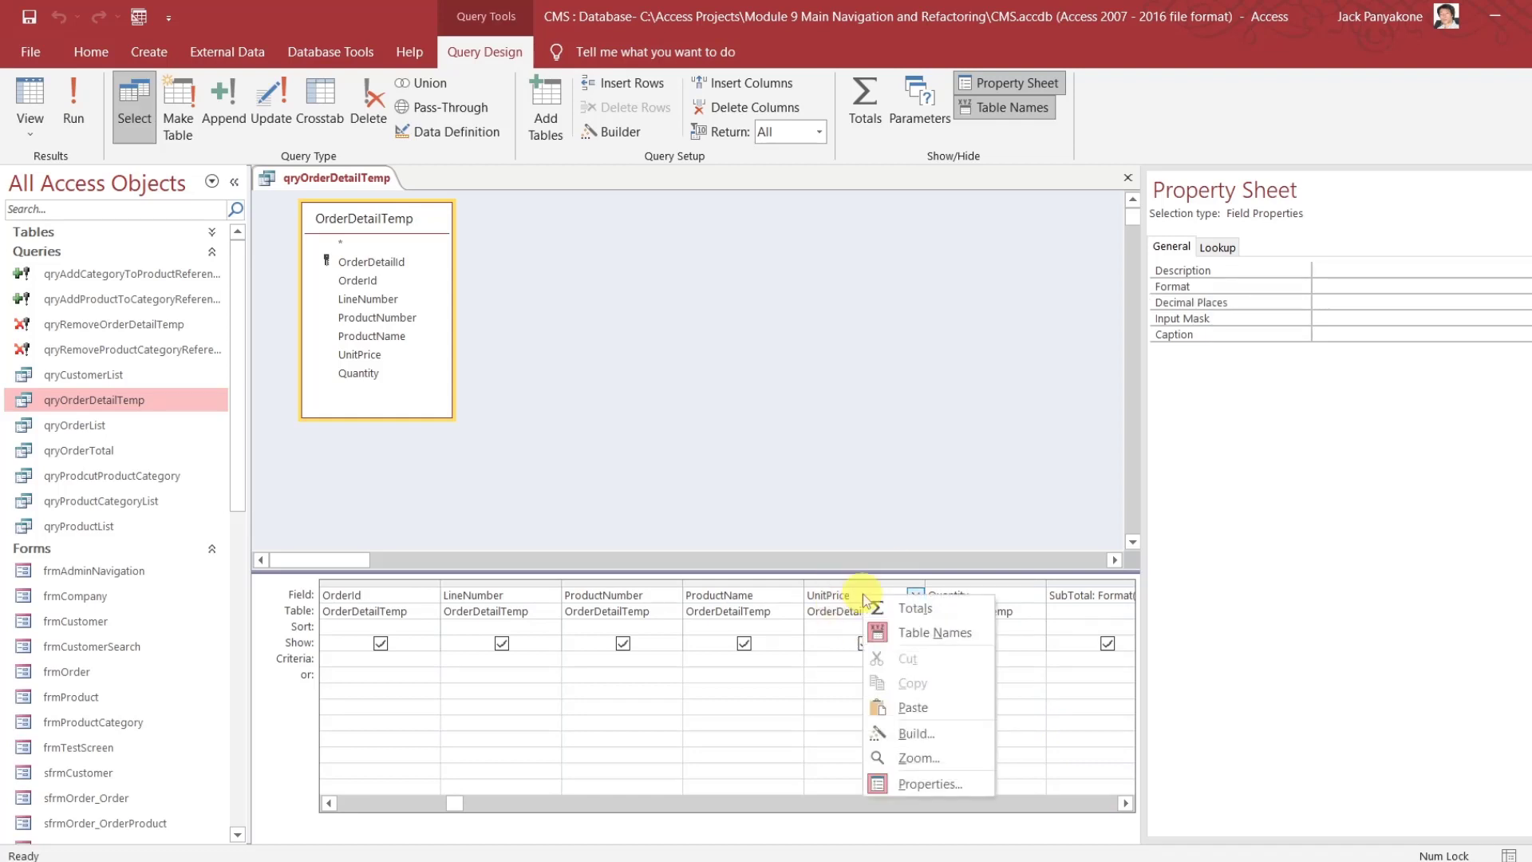
click(903, 757)
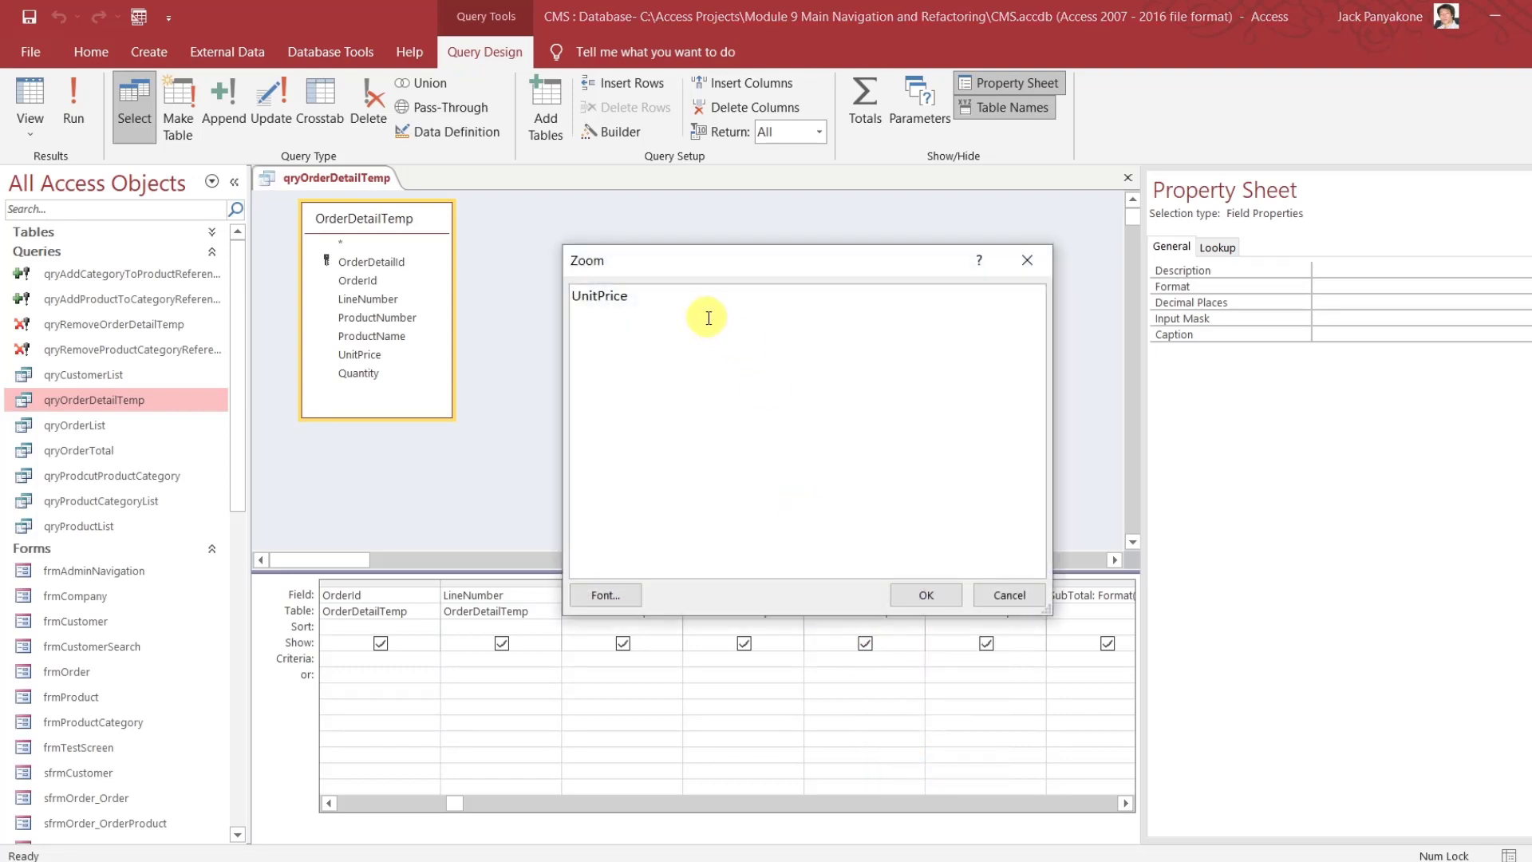
text(UnitPrice:format([UnitPrice)
key(End)
text(],""))
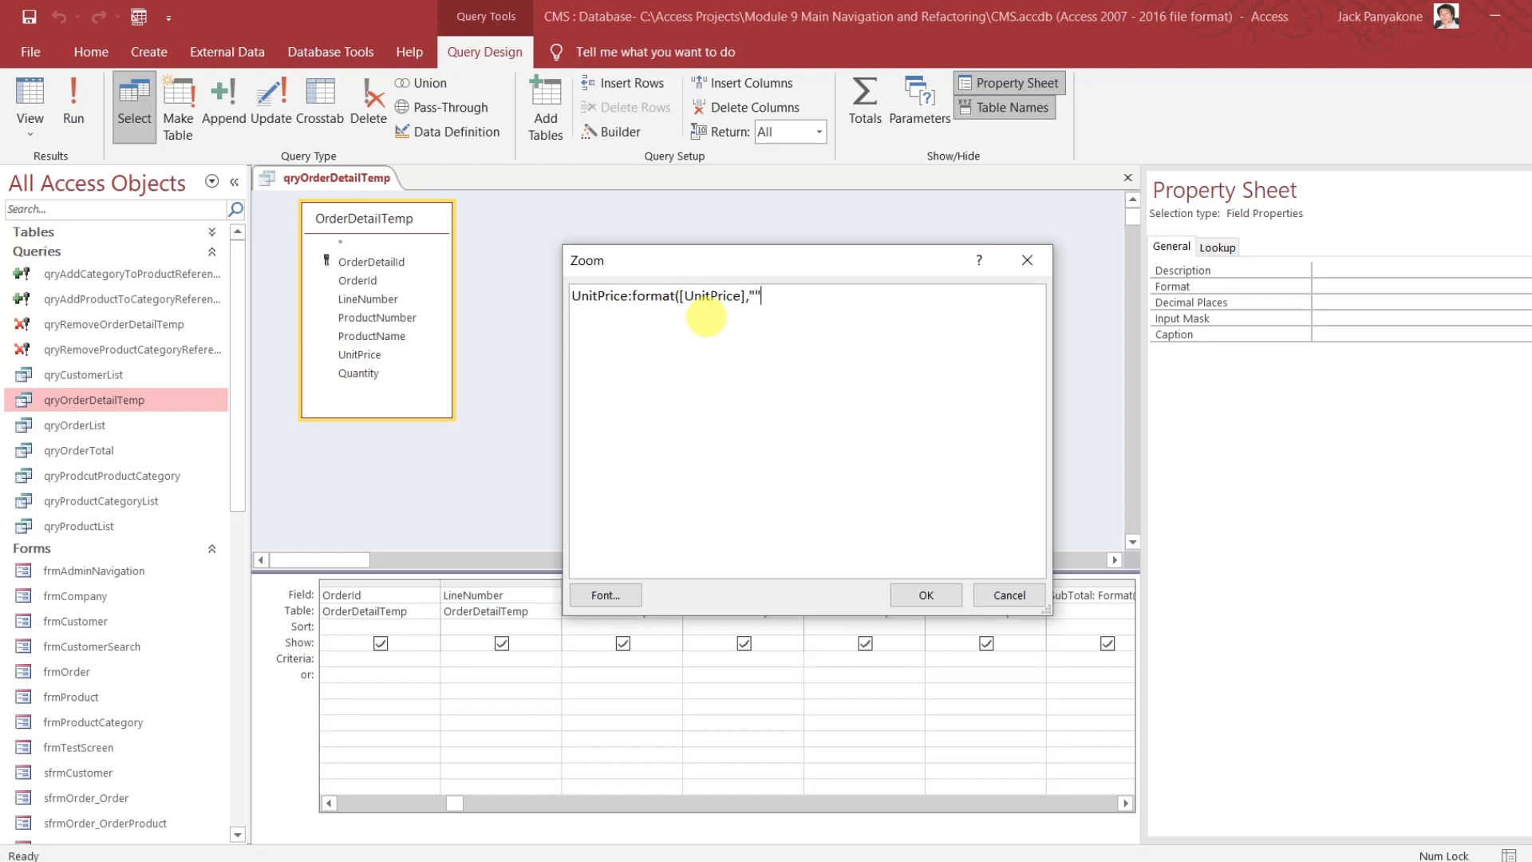
Fill in $#,##0.00 as the format string of the UnitPrice expression, accept it and try to run the query
key(Left)
key(Left)
text($)
text(#,)
text(###)
key(BackSpace)
text(0.00)
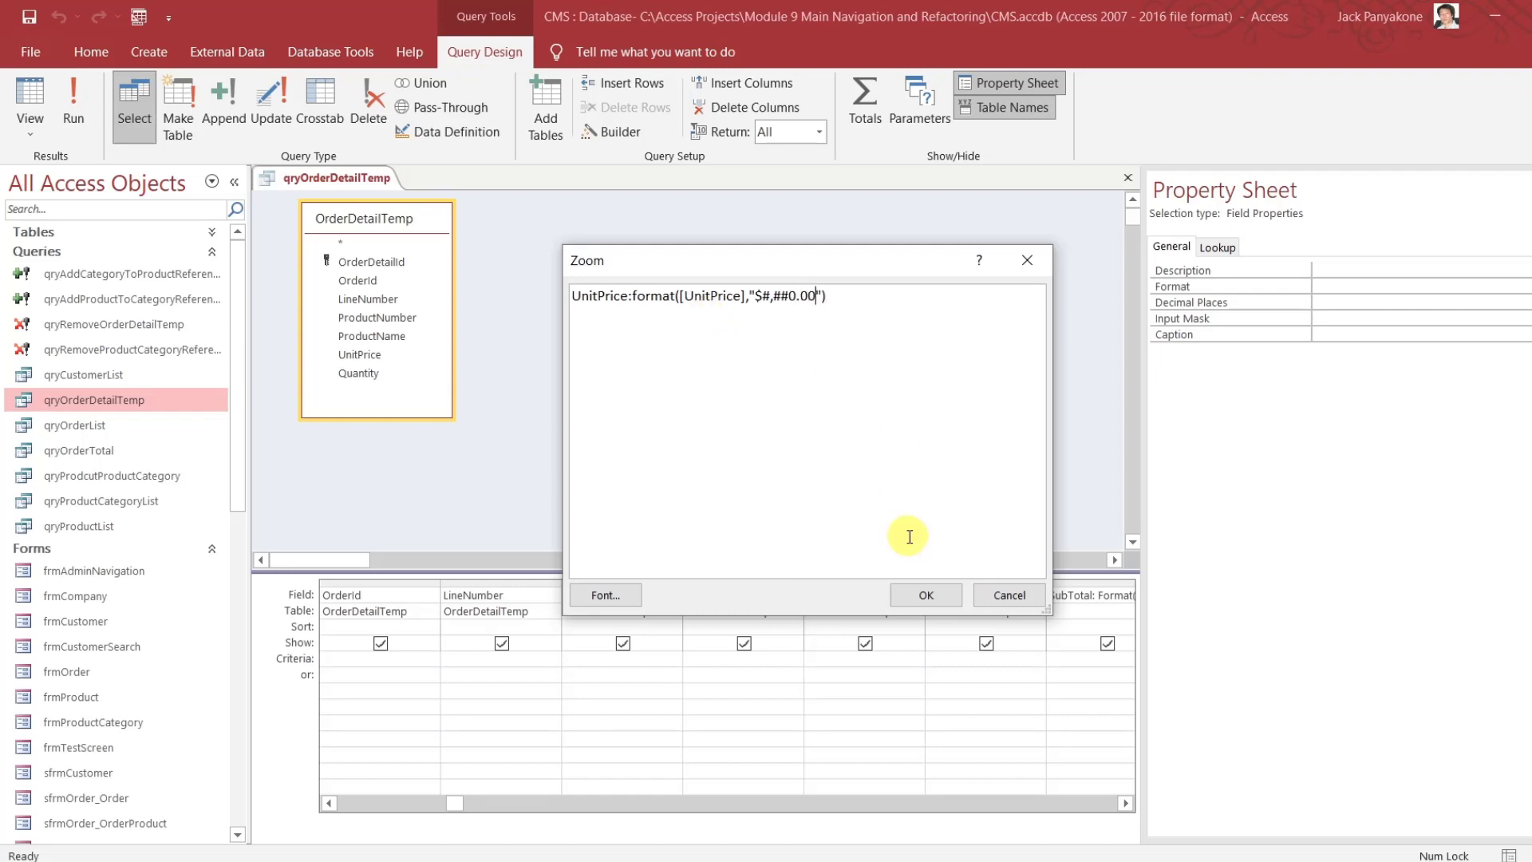
click(923, 597)
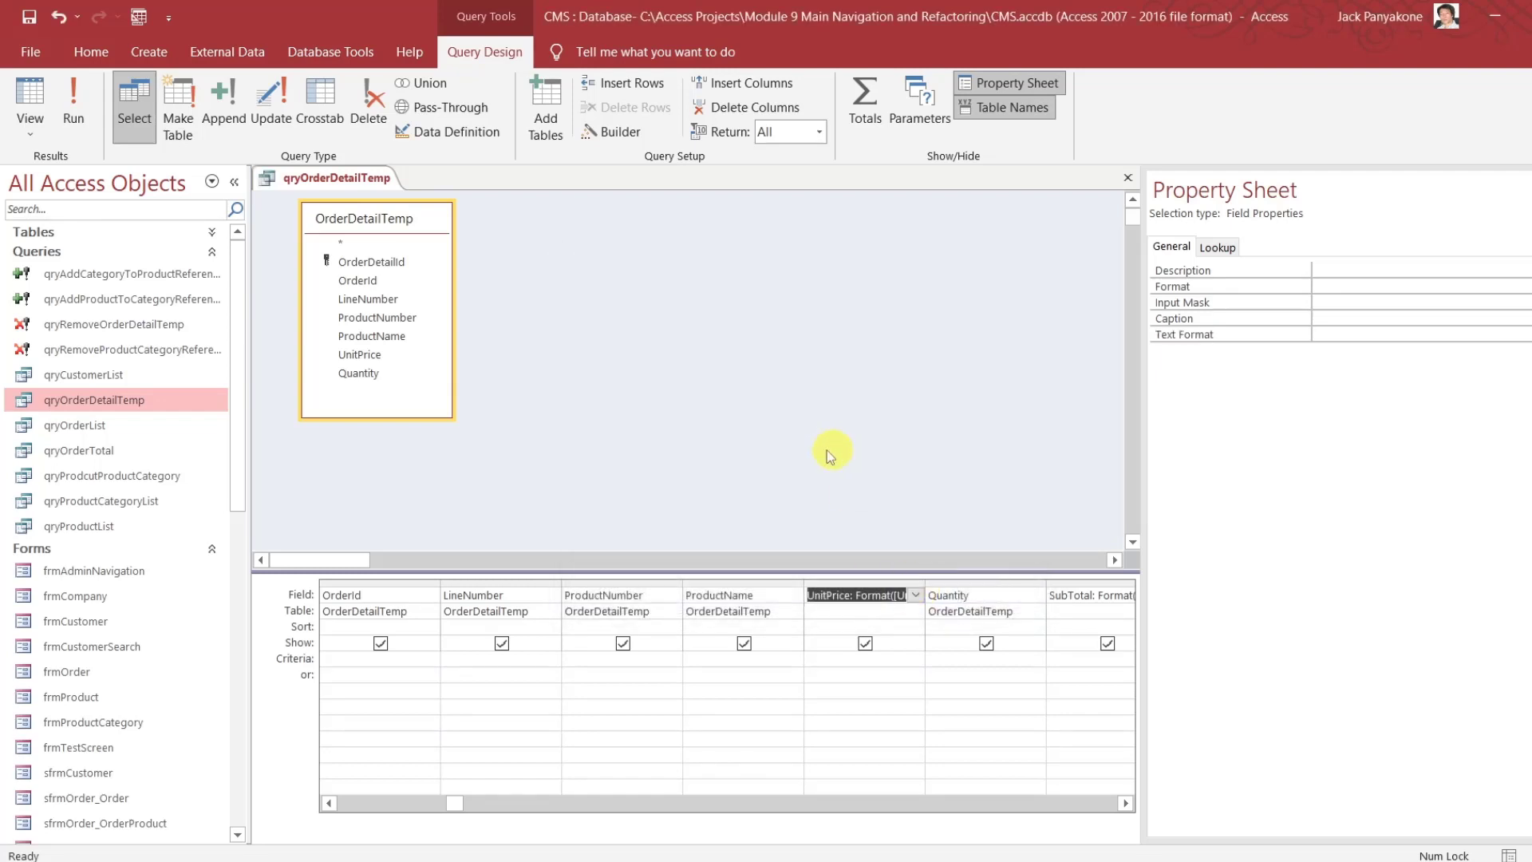
click(83, 101)
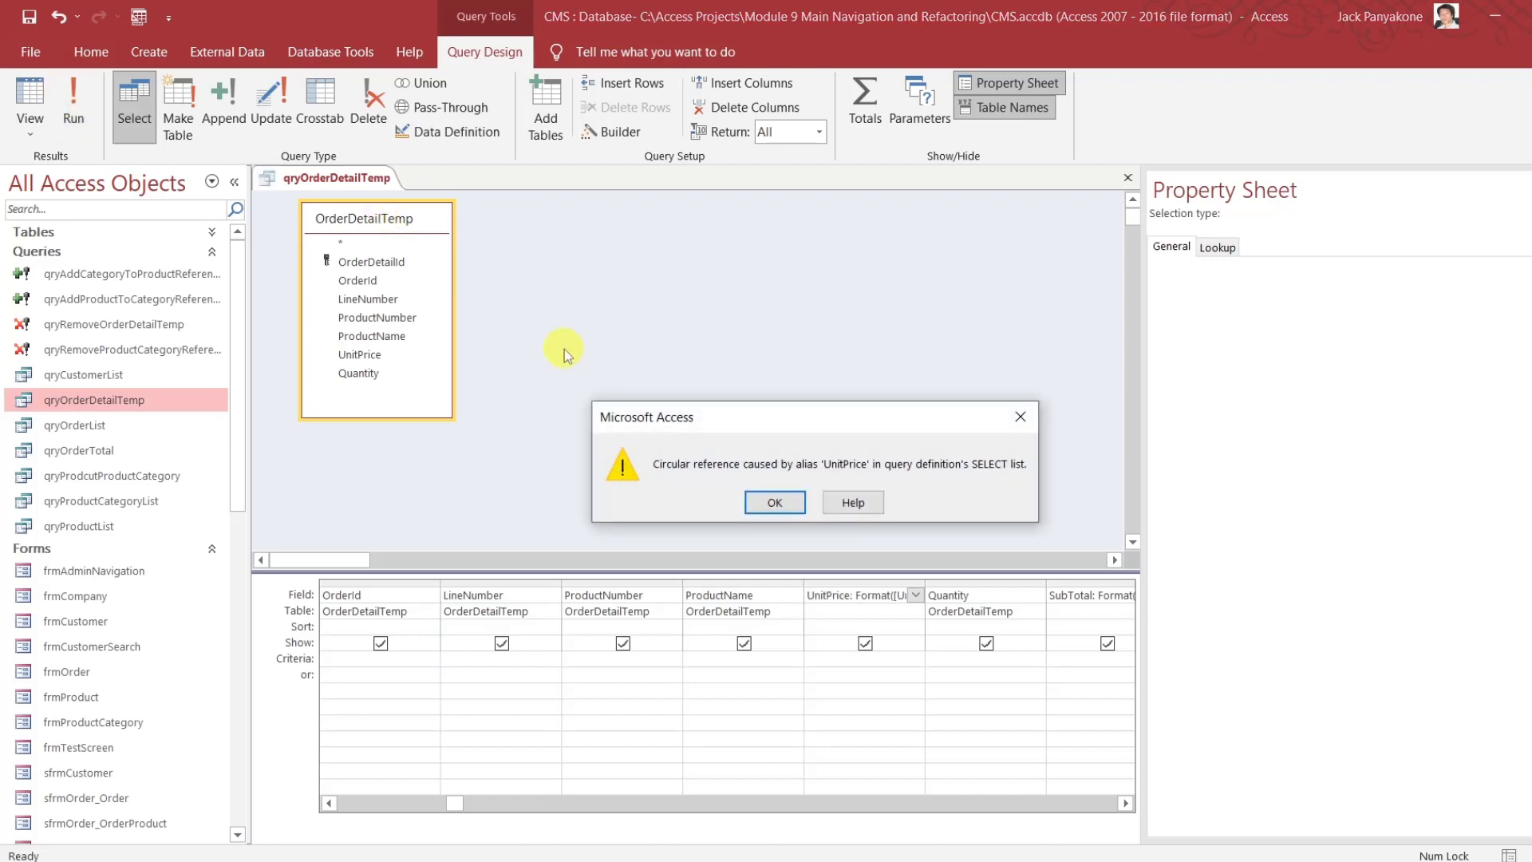
click(779, 505)
Change the alias of the formatted UnitPrice expression to UnitCost, then save and close the query
right_click(850, 597)
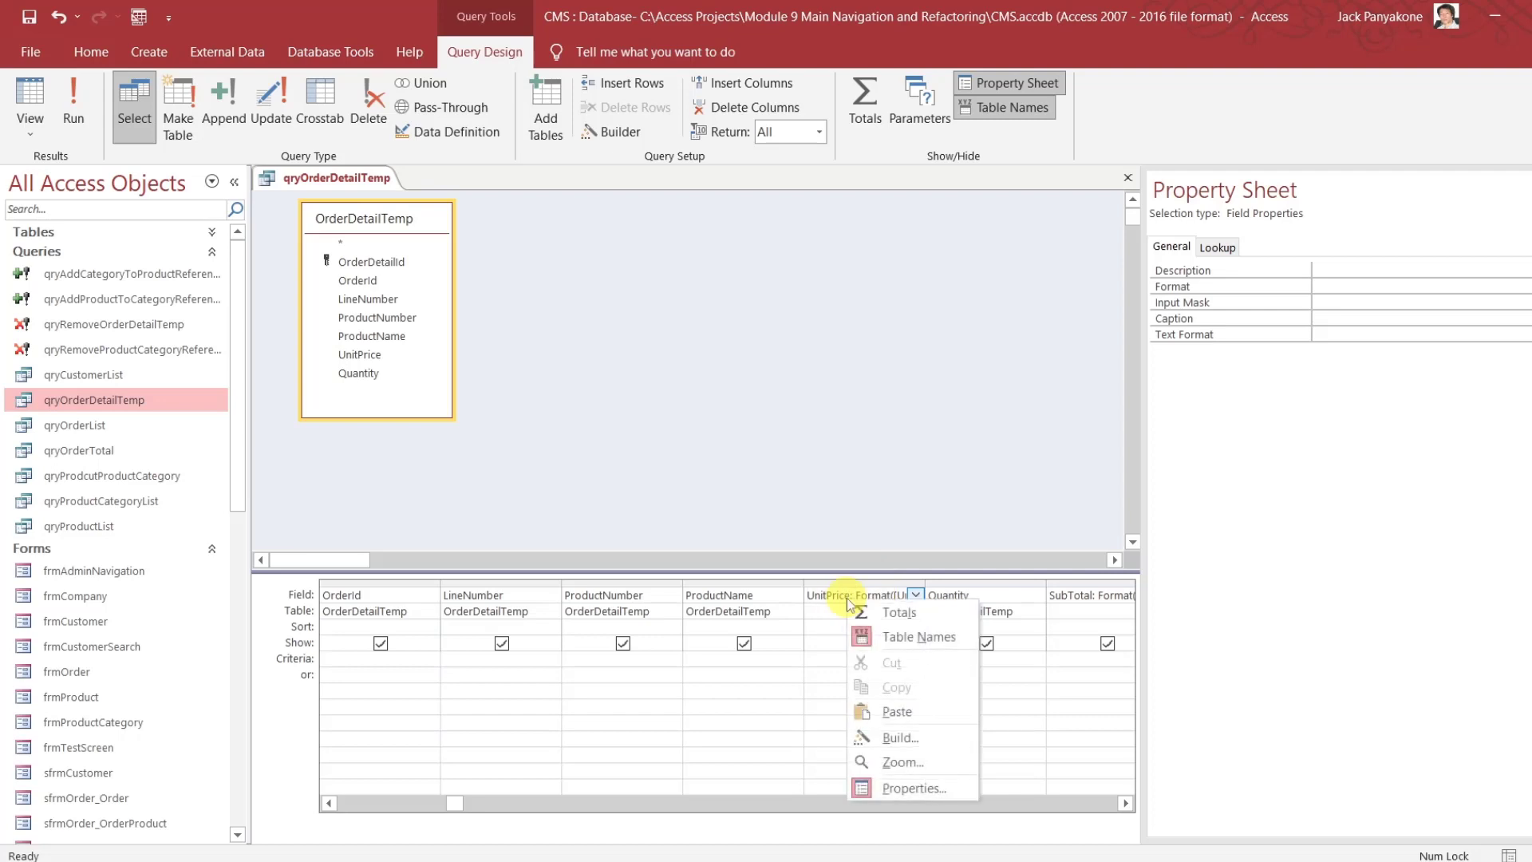
click(902, 762)
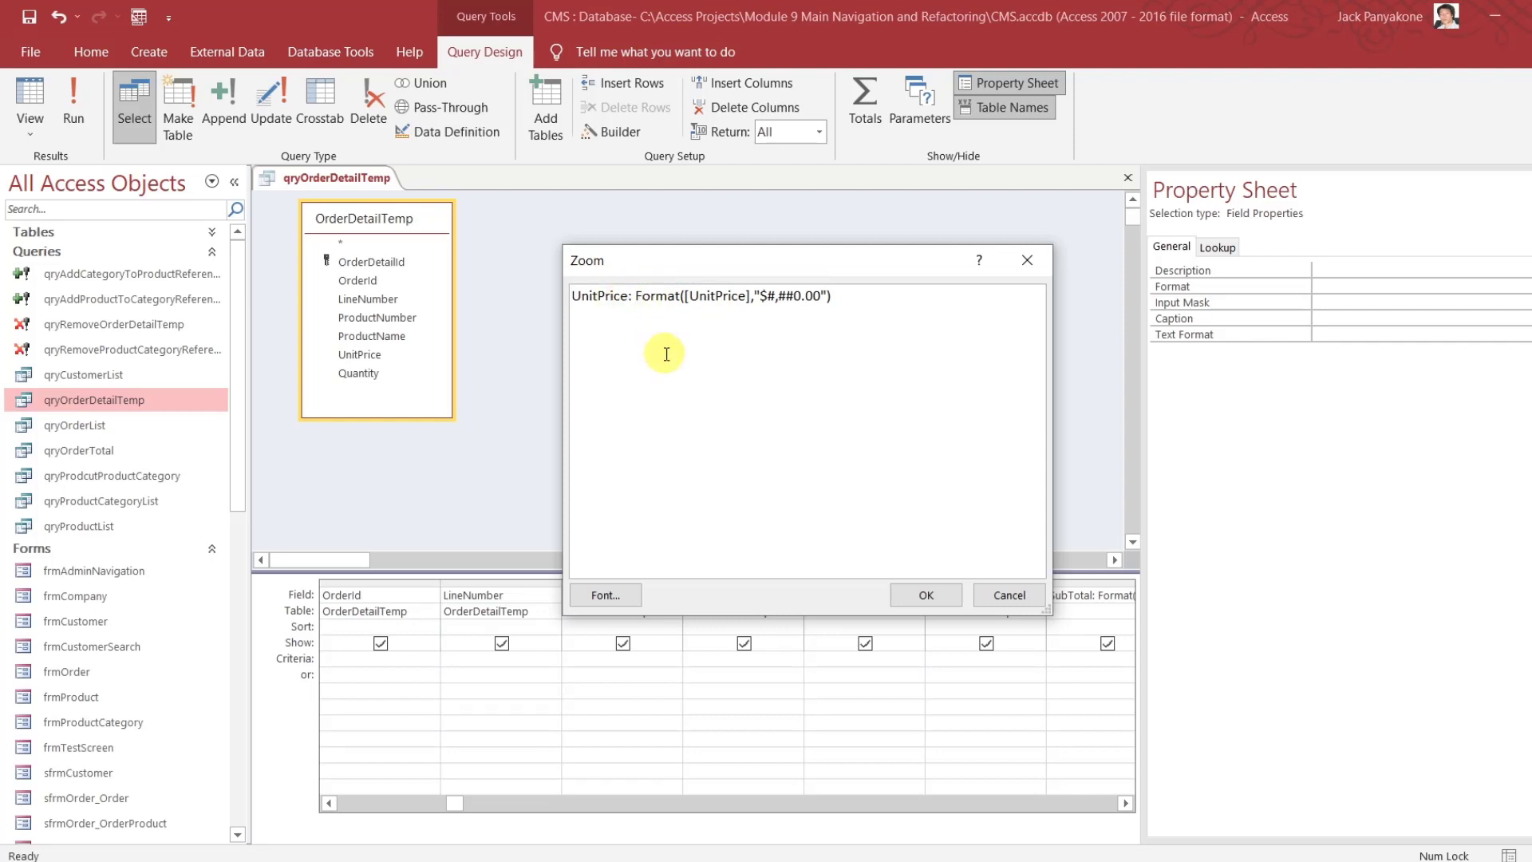
key(BackSpace)
key(BackSpace)
key(BackSpace)
key(BackSpace)
key(BackSpace)
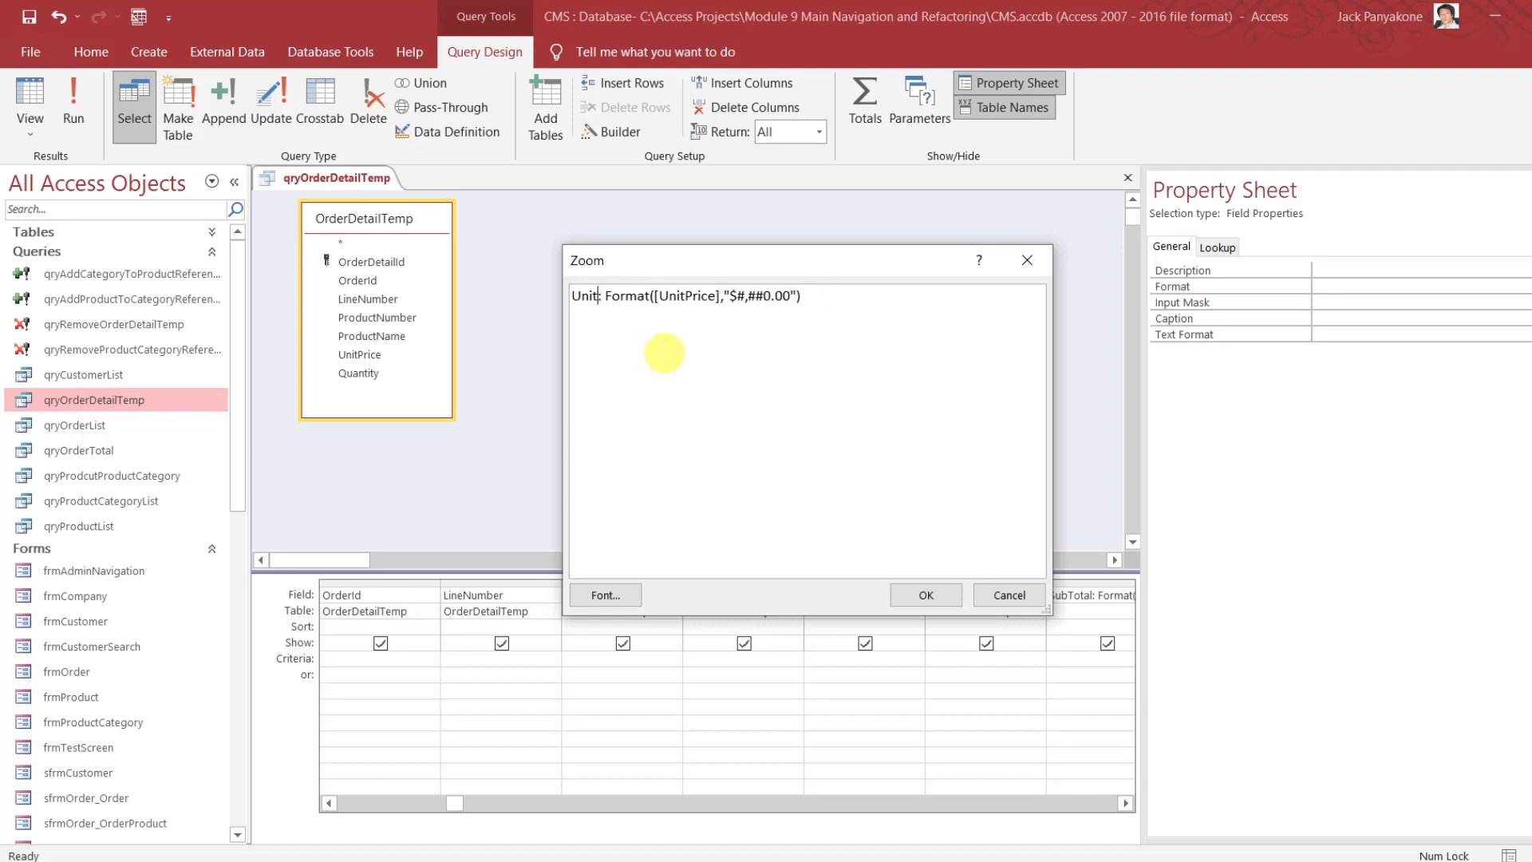
text(Cost)
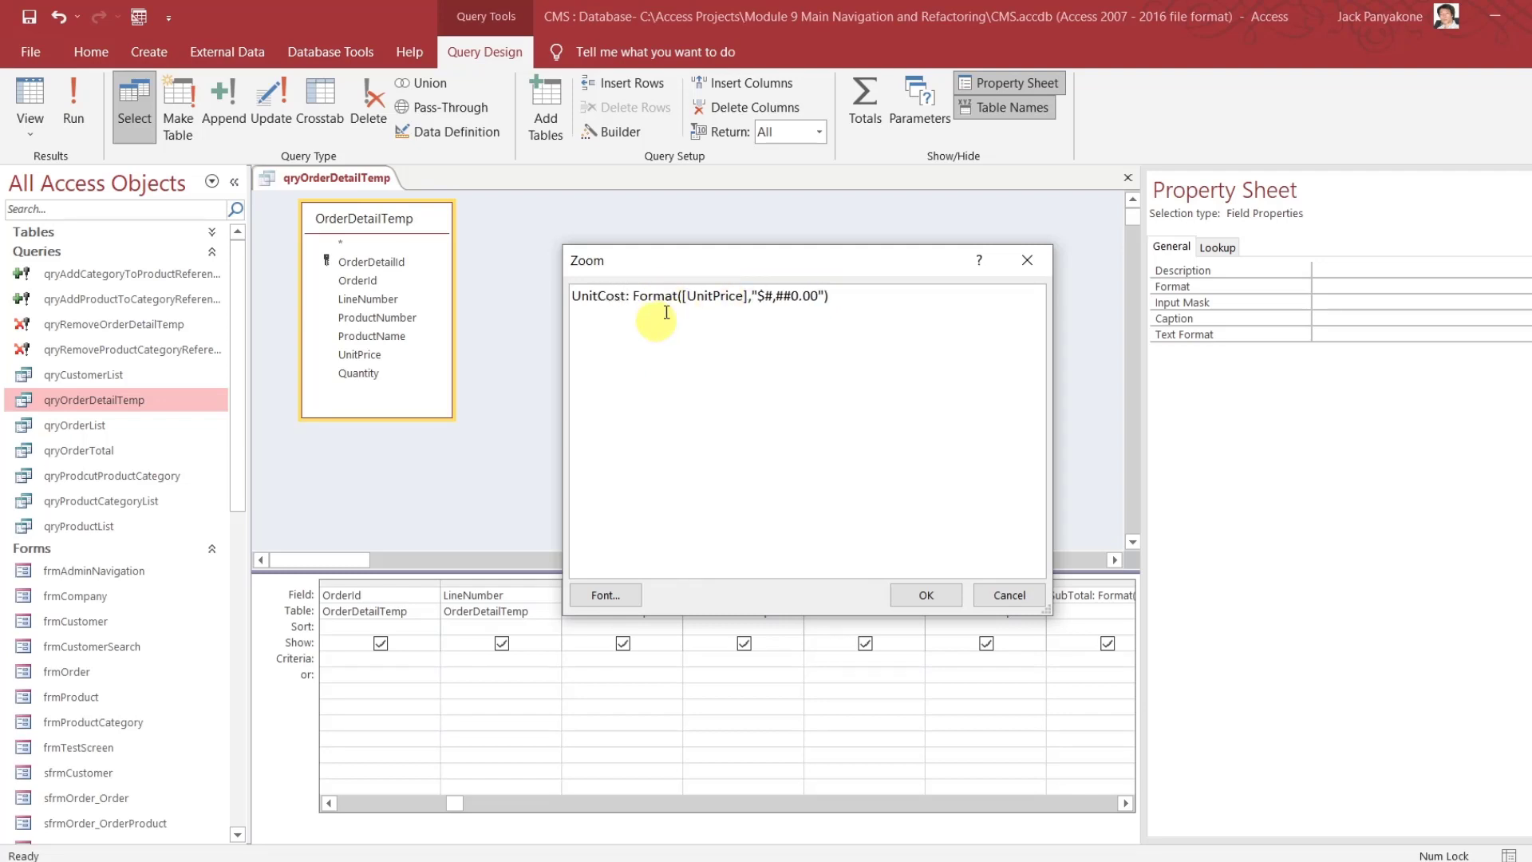
click(920, 597)
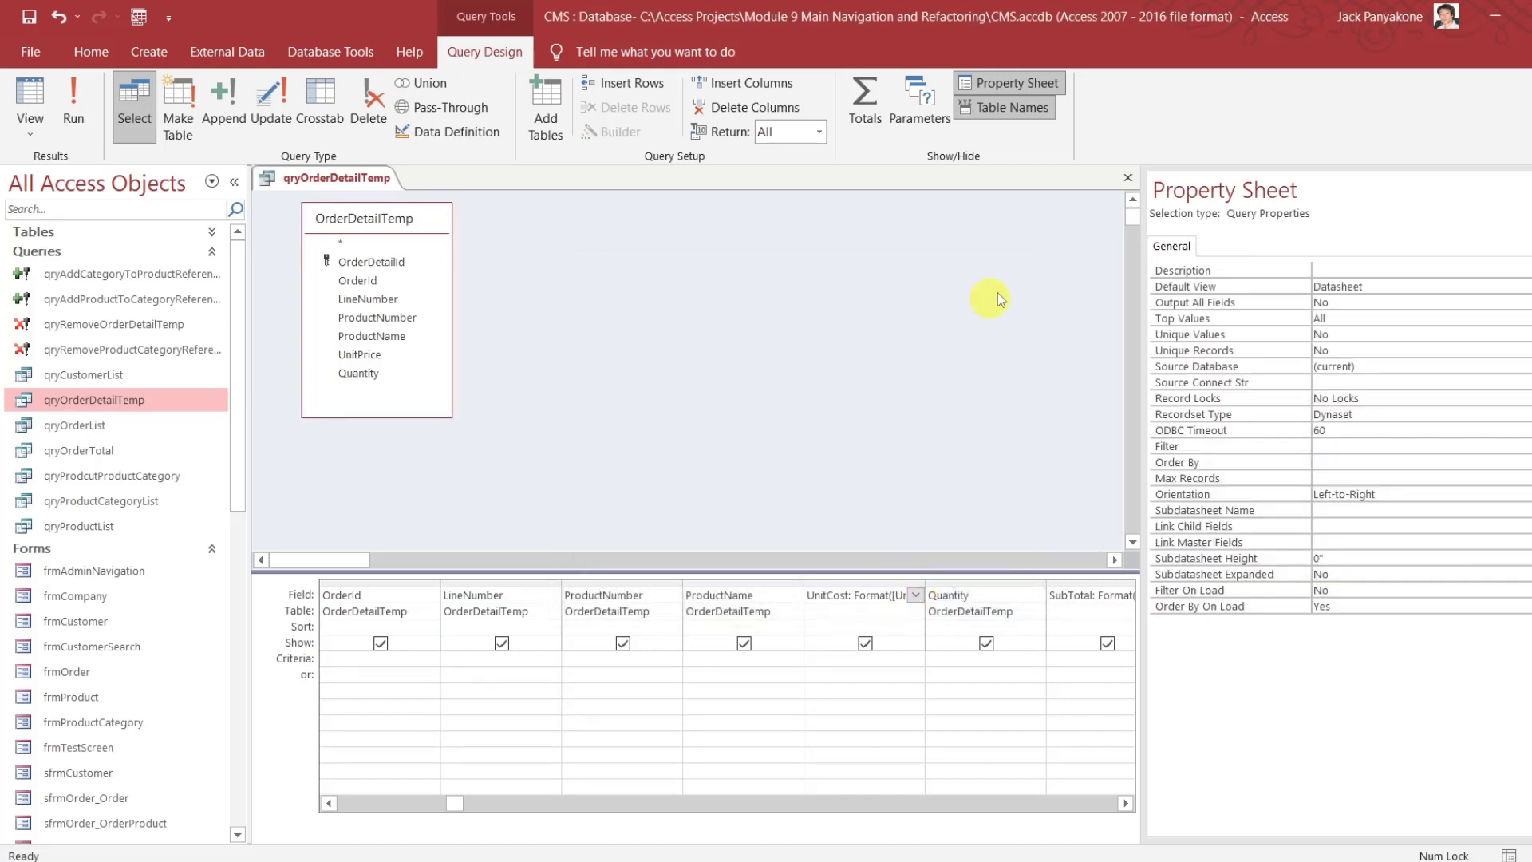
click(1127, 178)
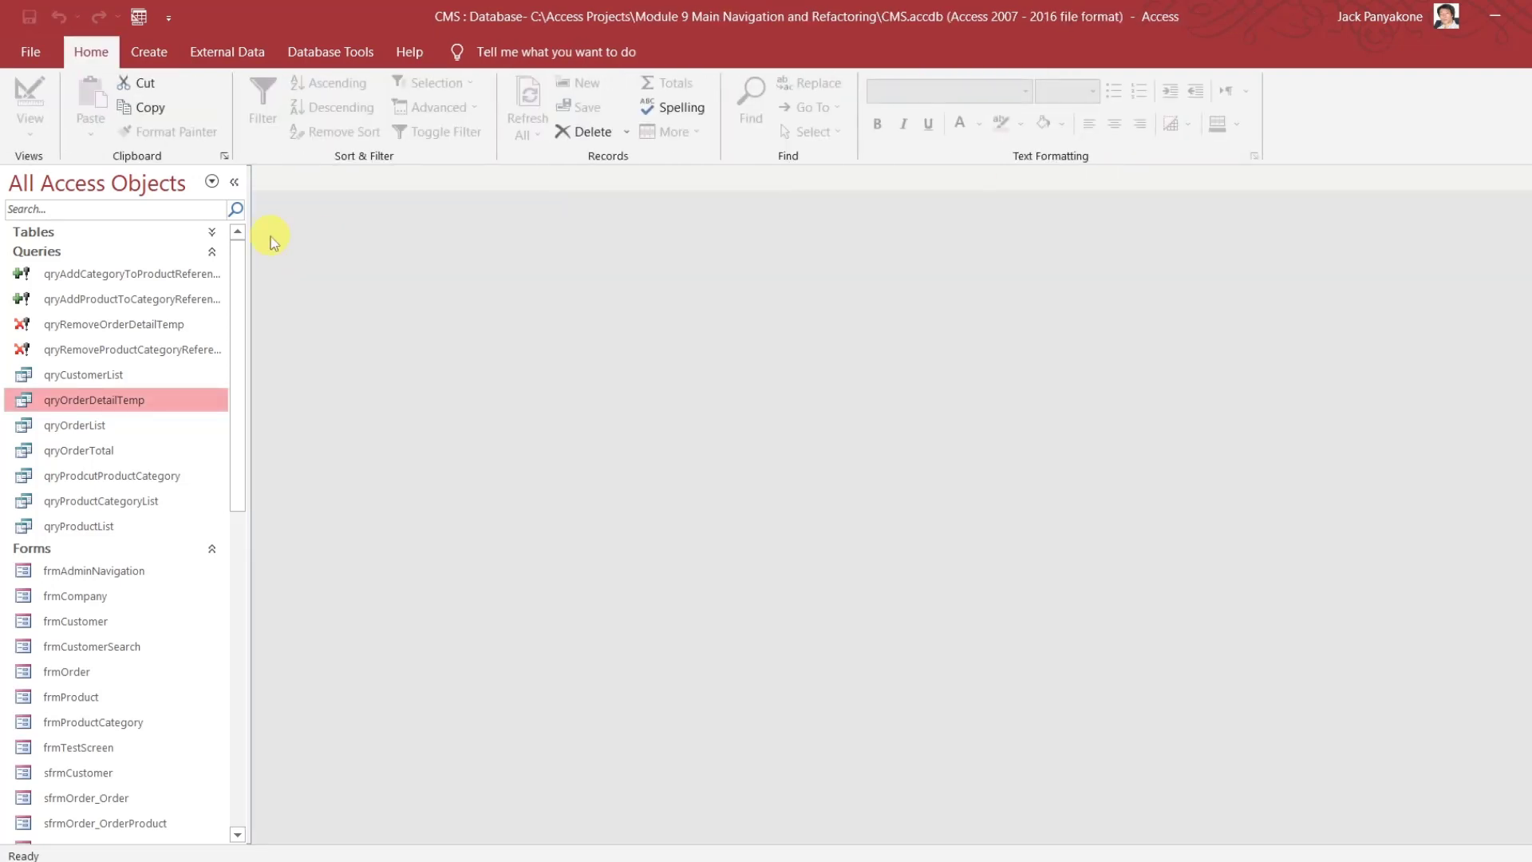
Collapse the Queries group and open the sfrmOrder_OrderProduct form in Design View
click(212, 252)
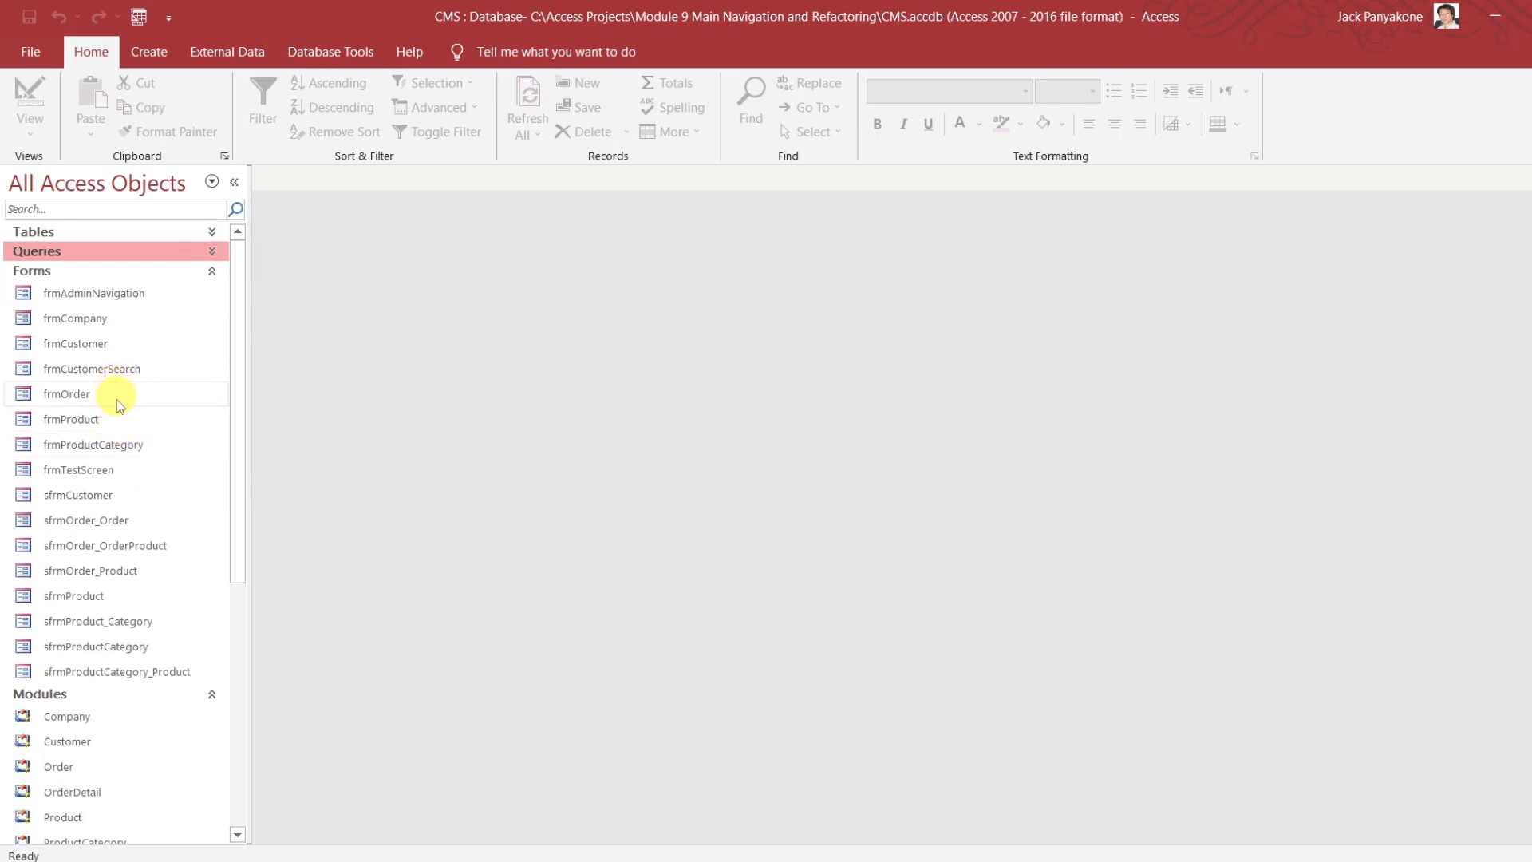
right_click(117, 546)
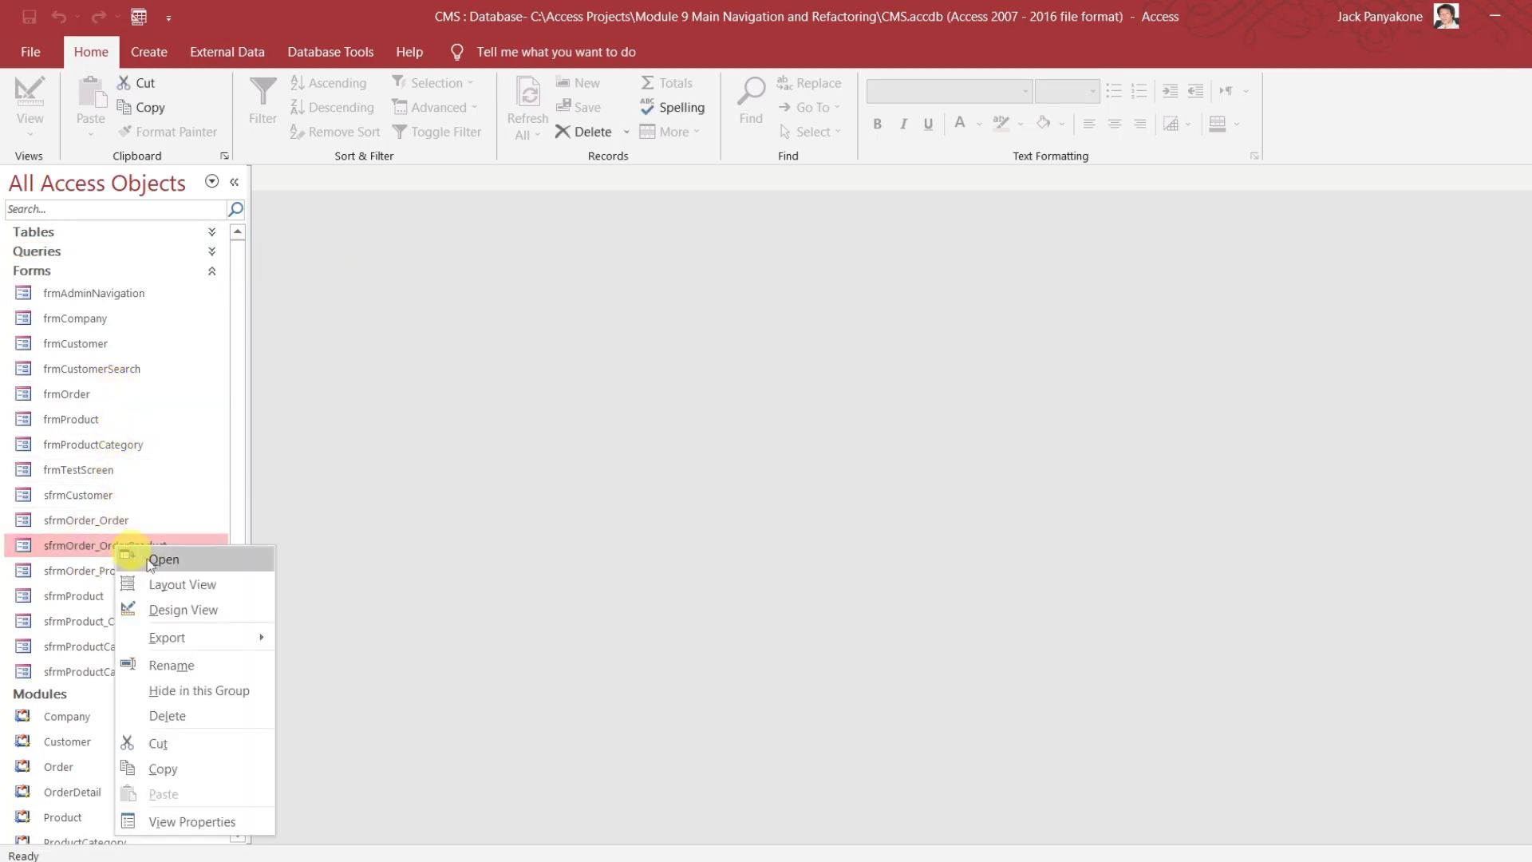
click(182, 609)
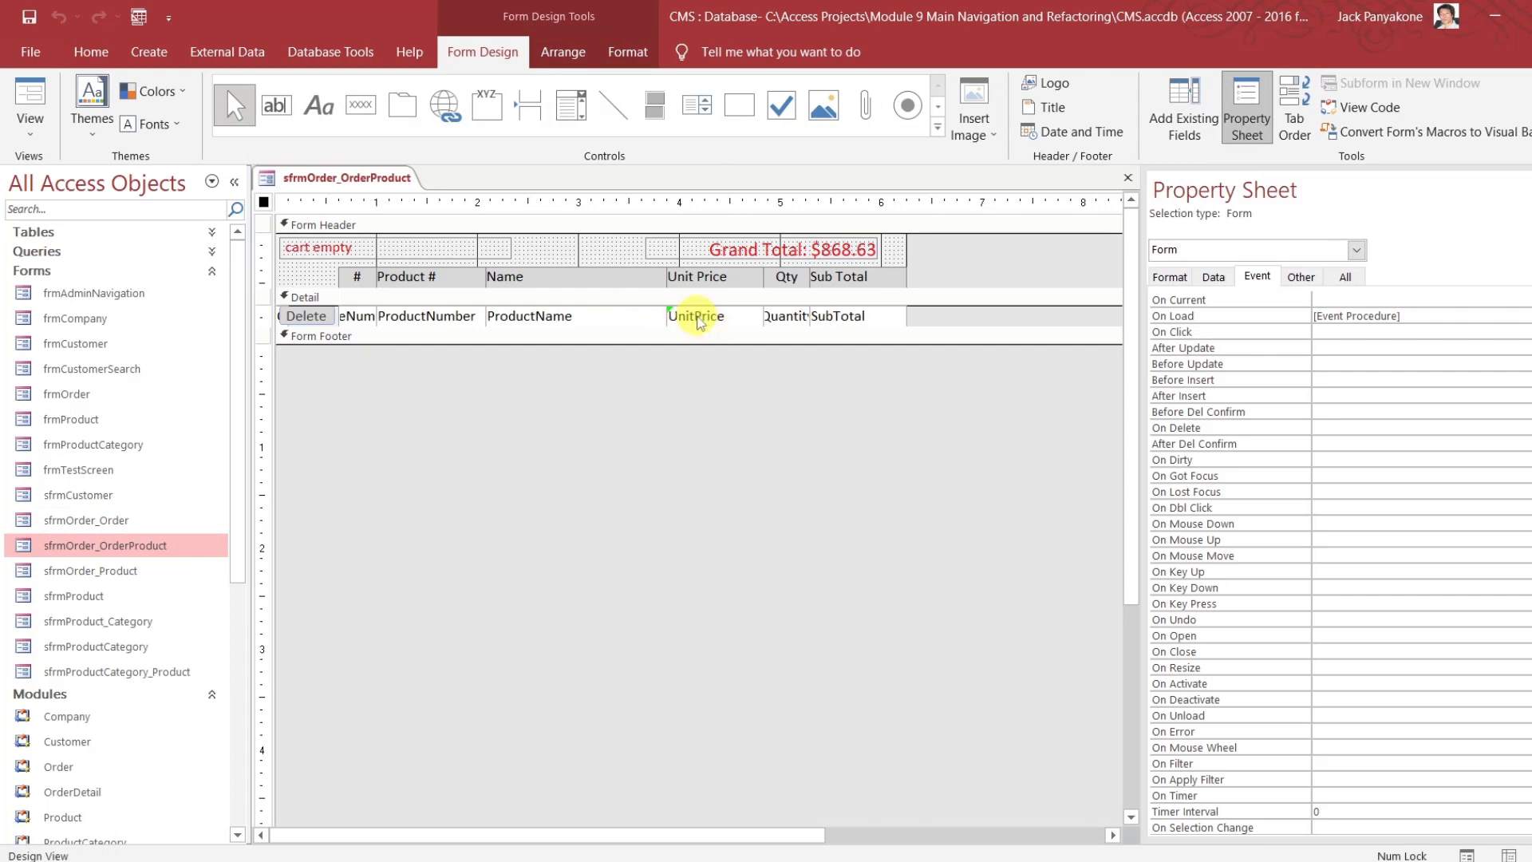
Set the Control Source of the UnitPrice text box in the Detail section to UnitCost
click(699, 318)
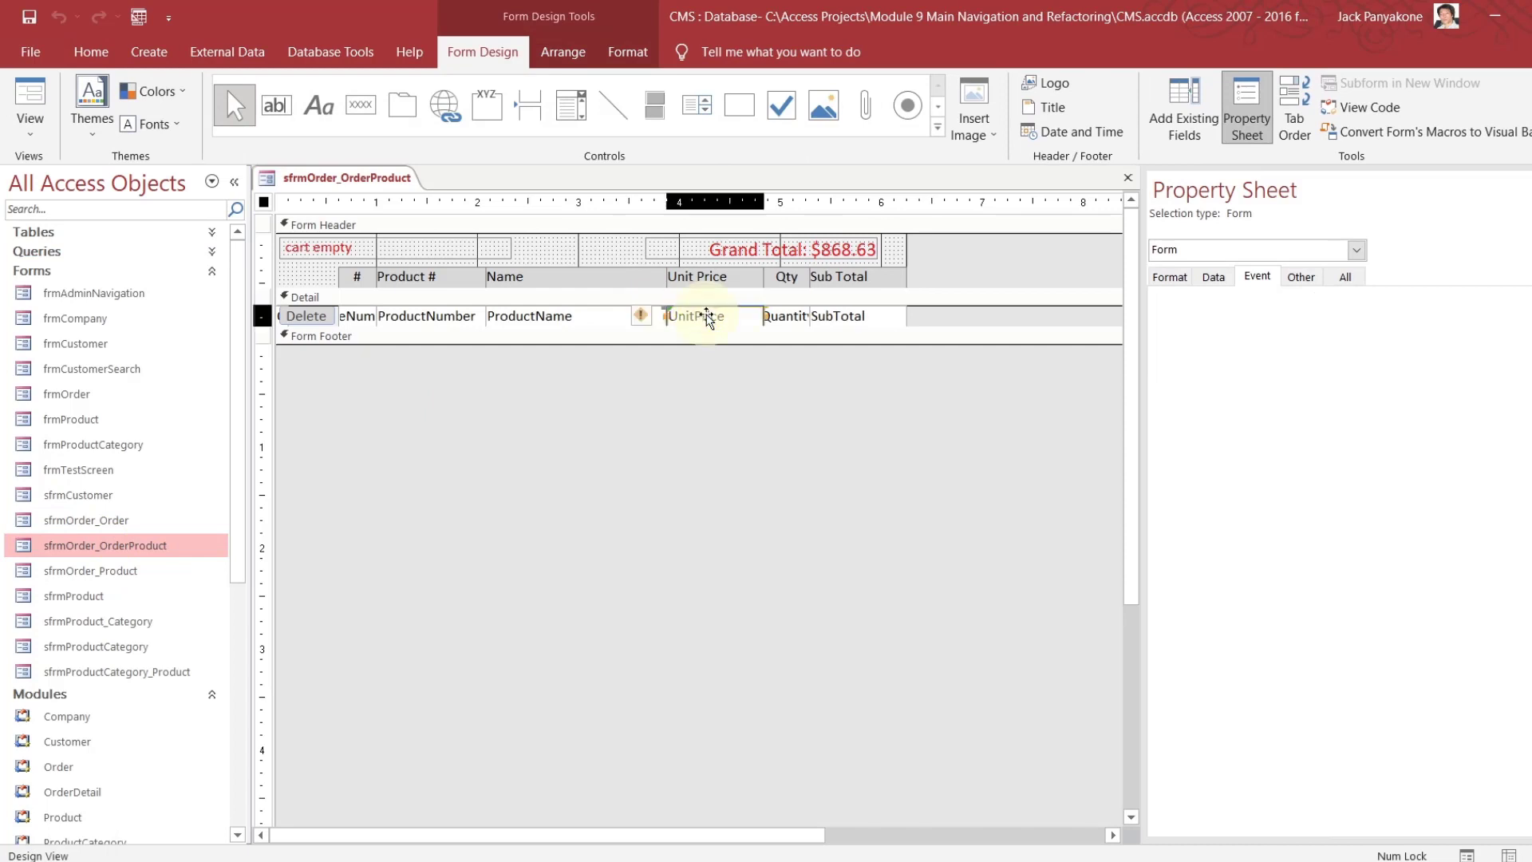
click(1347, 277)
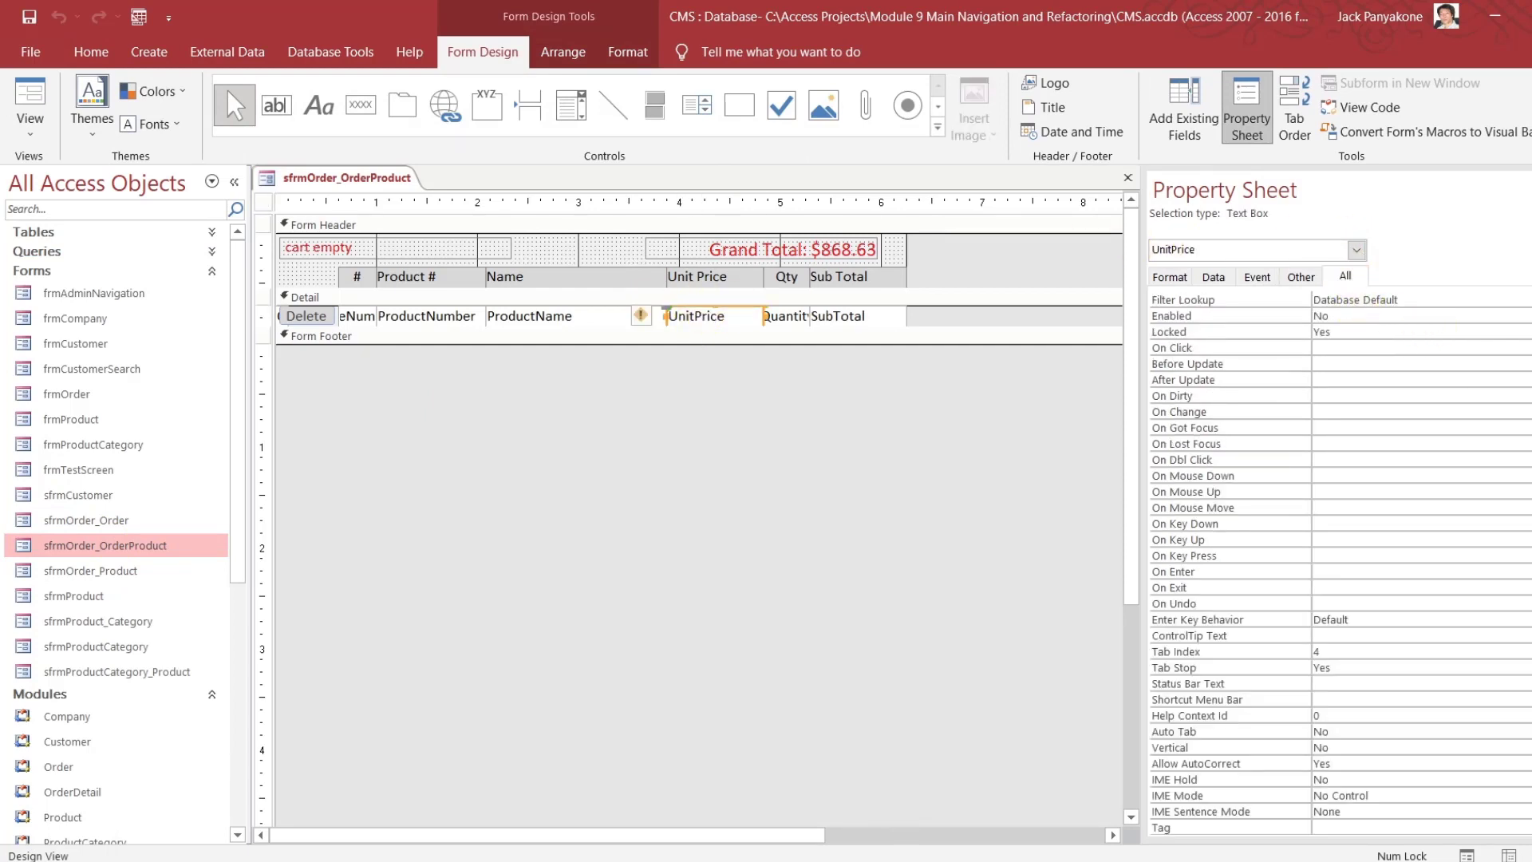
scroll(1341, 559, up, 15)
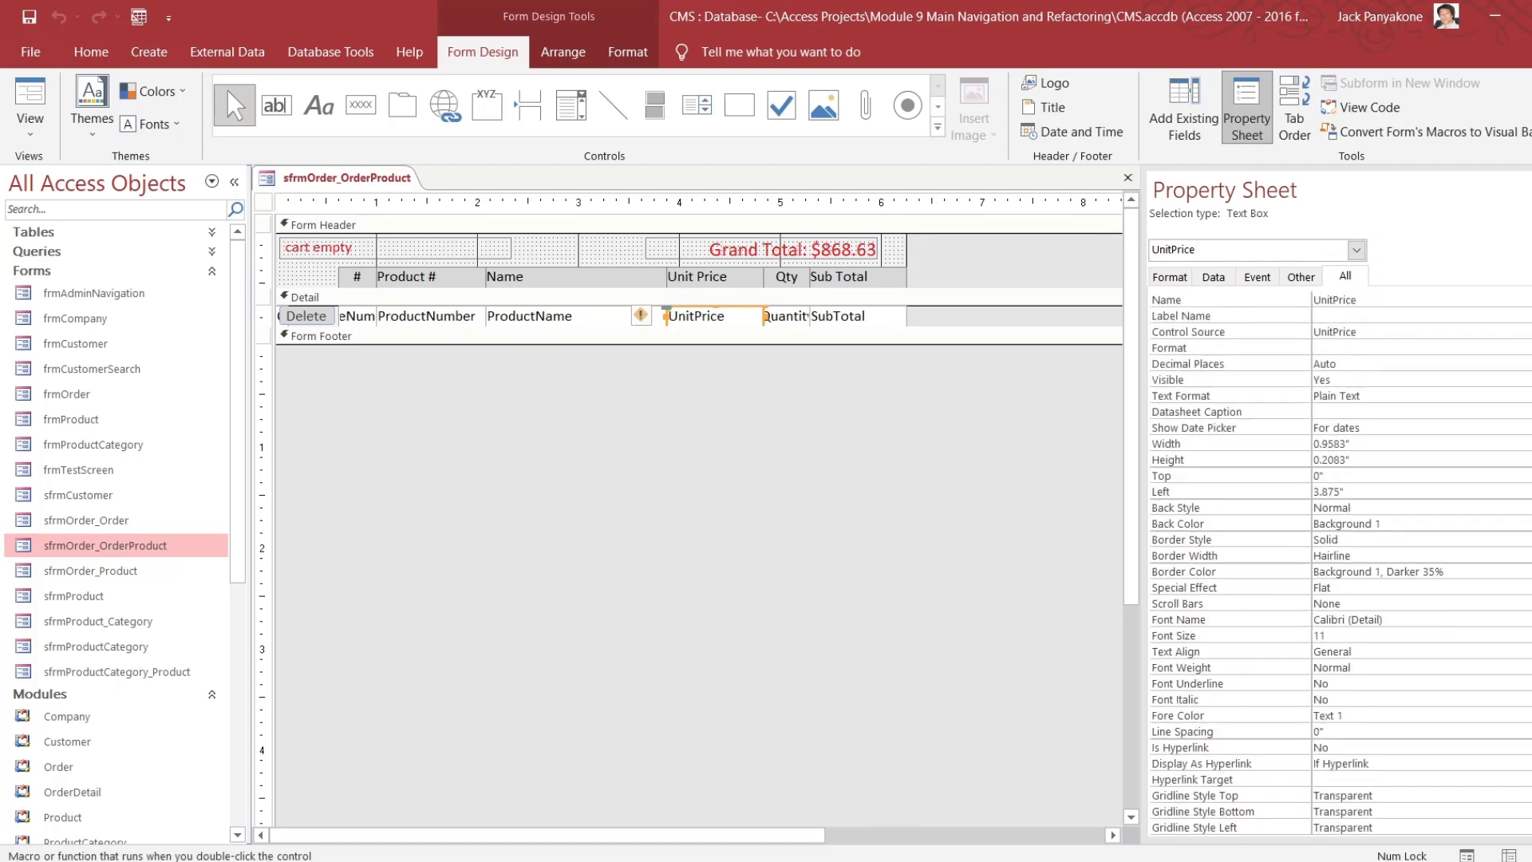
click(1526, 332)
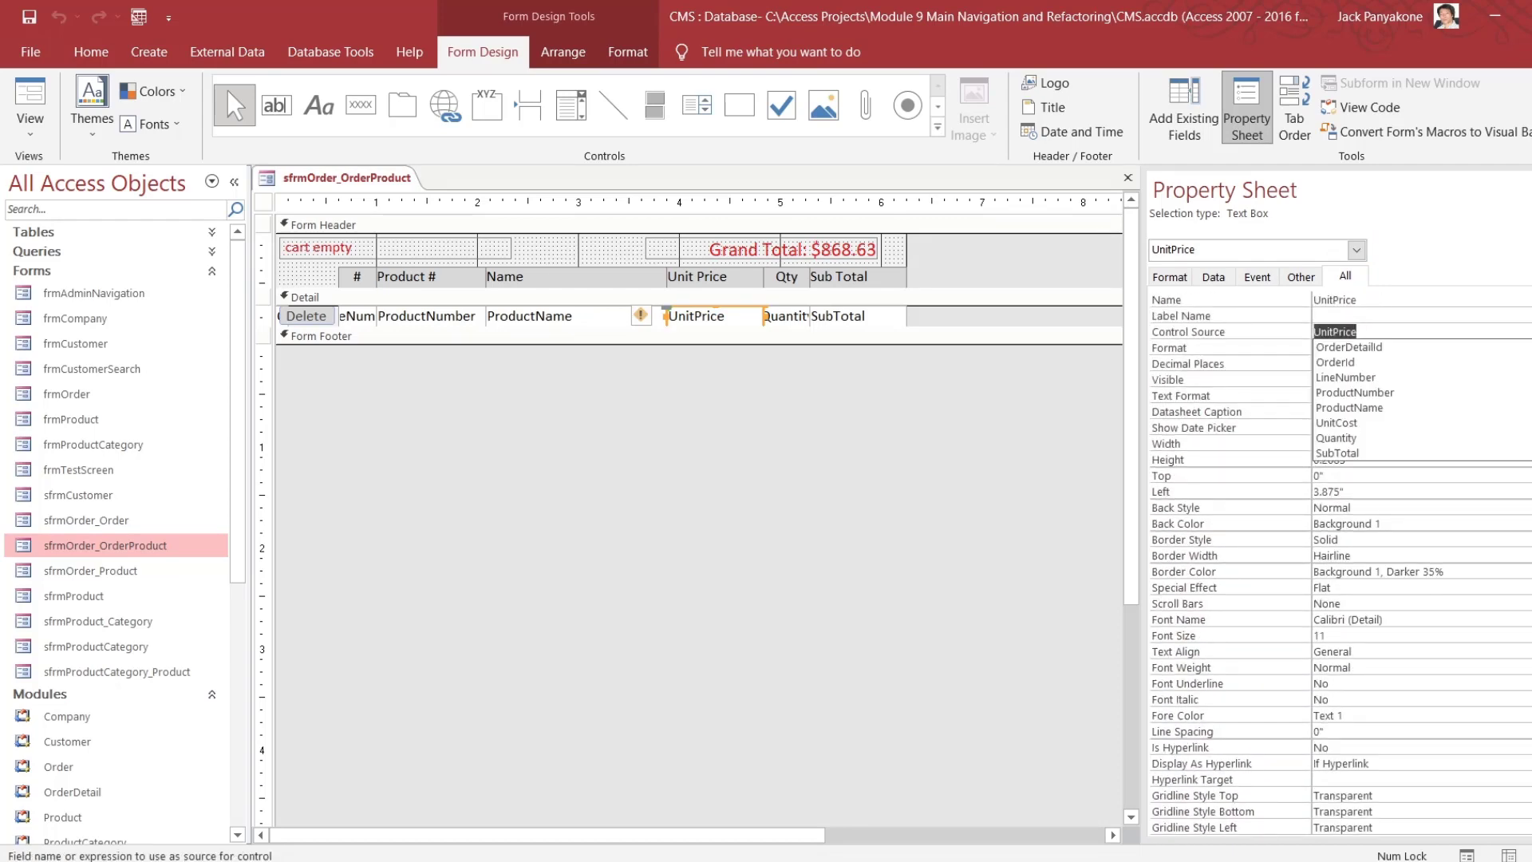
click(1431, 423)
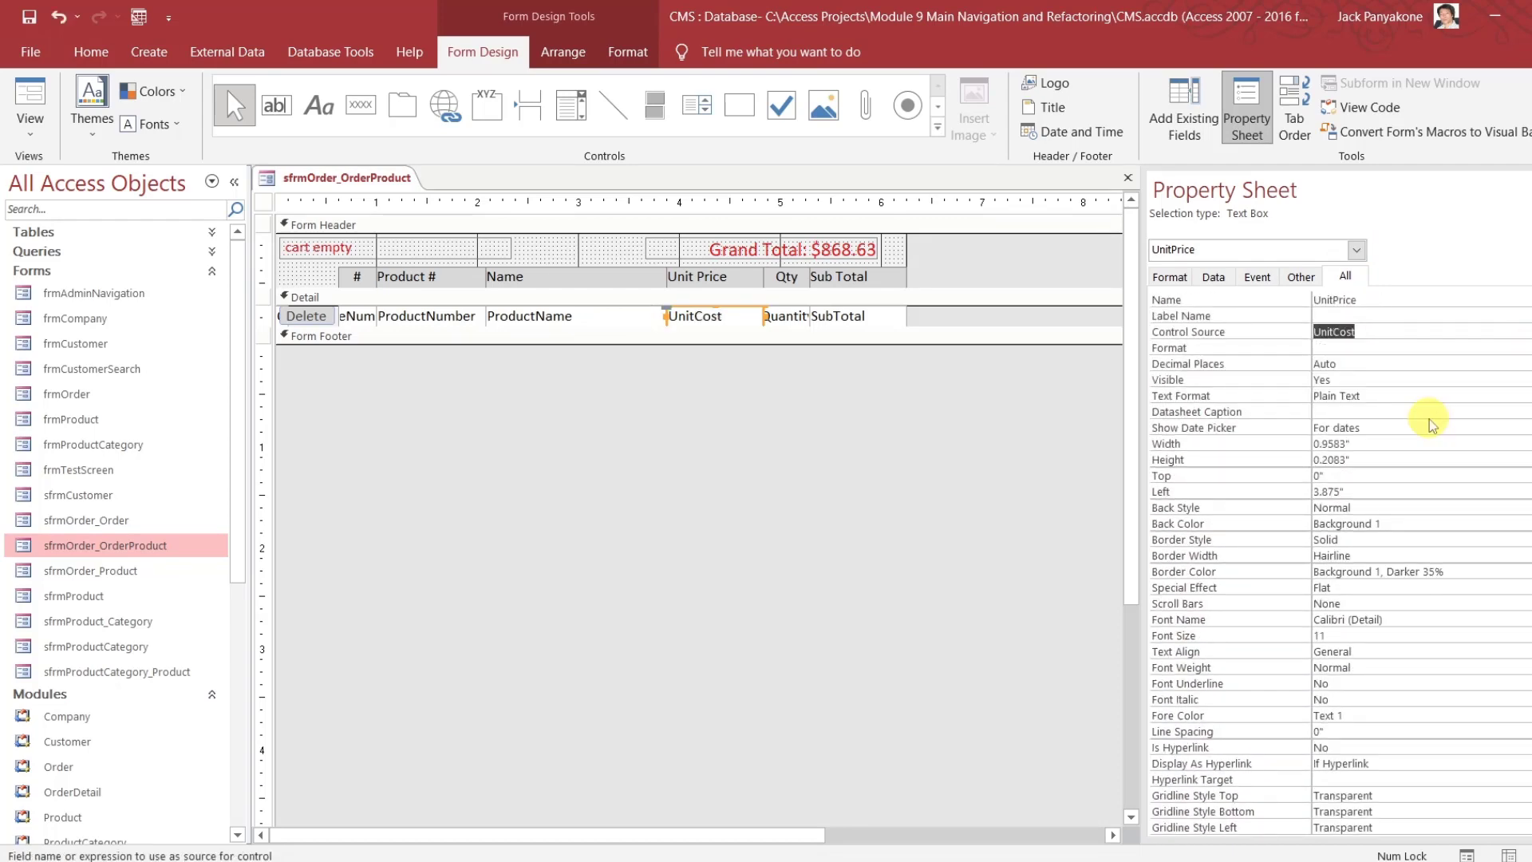
Rename the unit price text box as UnitCost and close the sfrmOrder_OrderProduct form, keeping the changes
key(Up)
key(Up)
text(UnitCost)
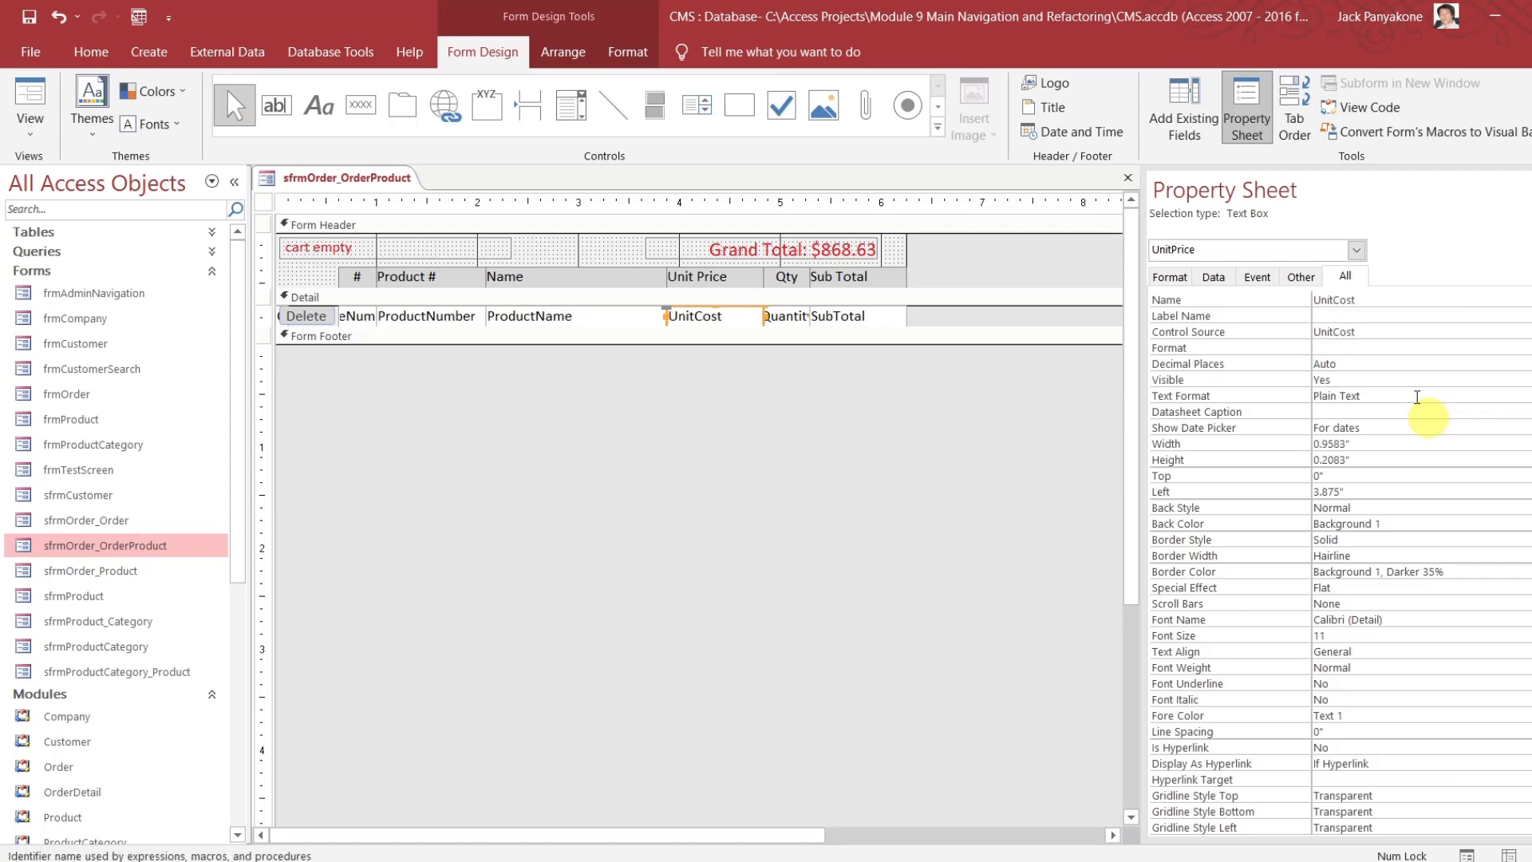
click(960, 460)
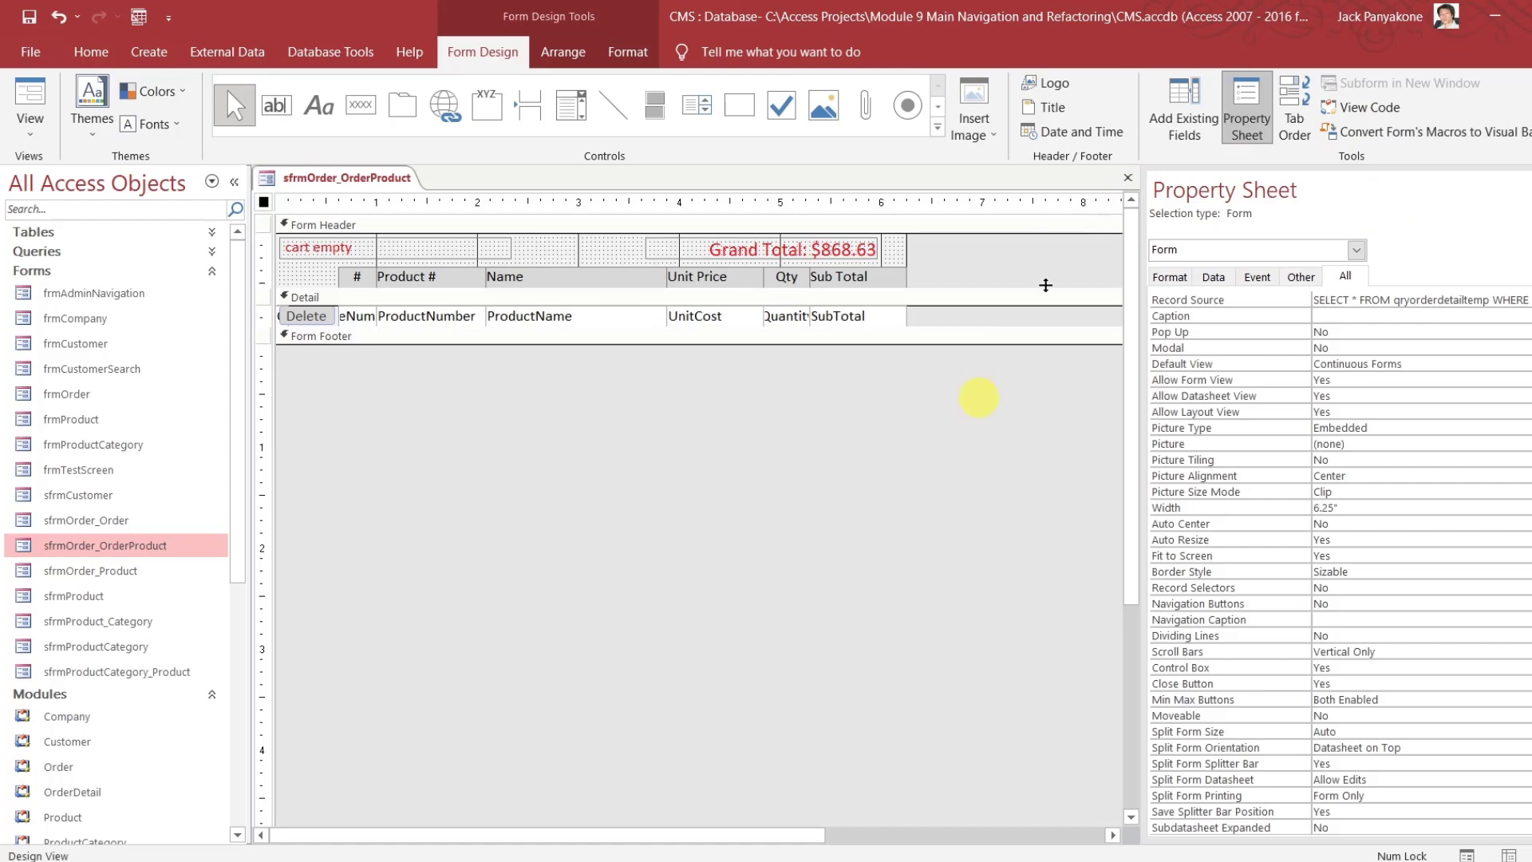
click(1128, 178)
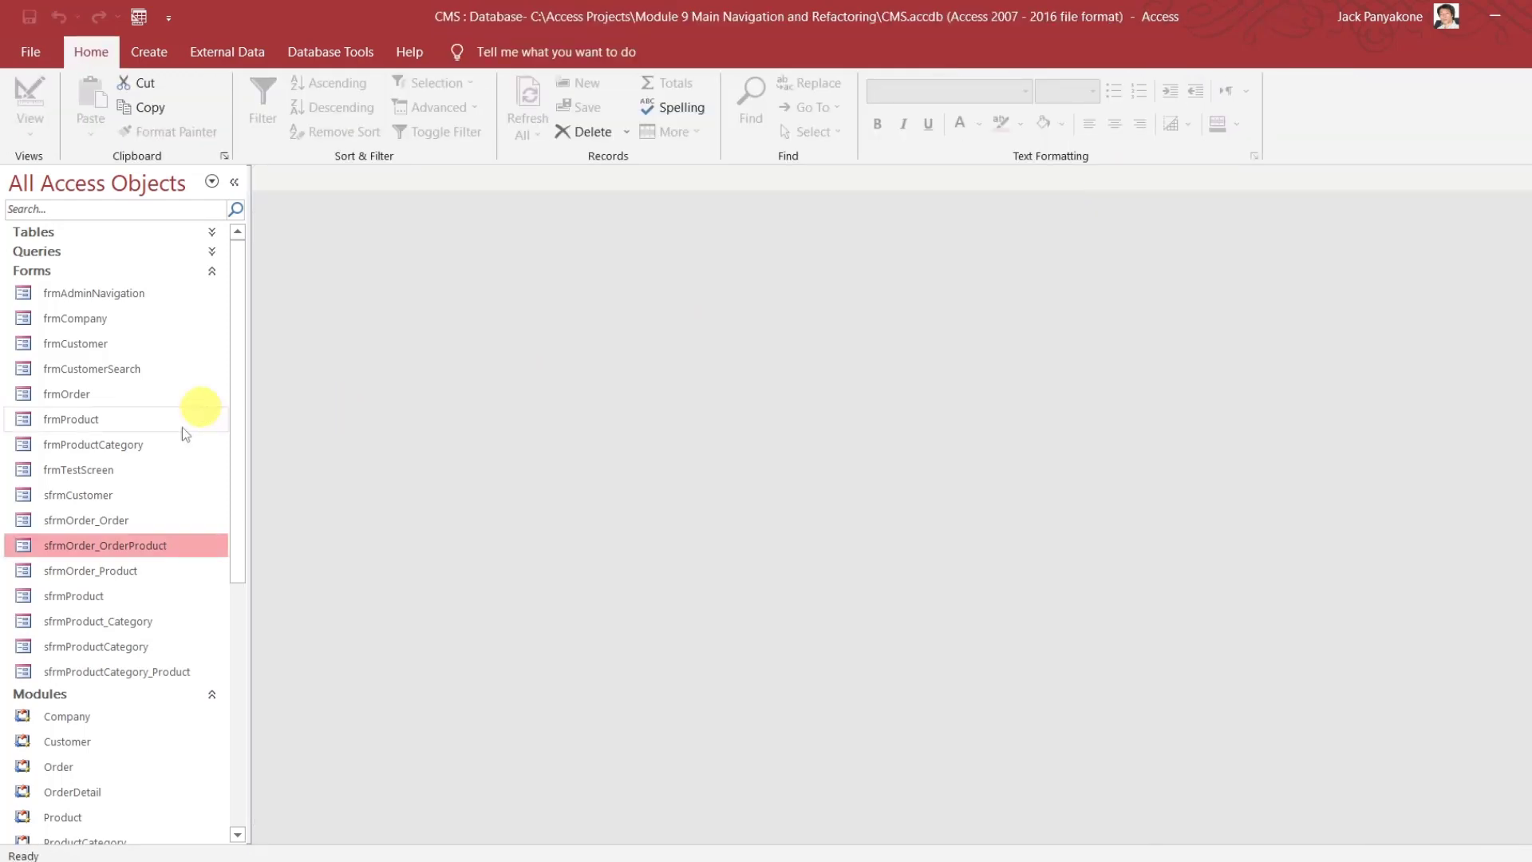
Open the frmOrder form, display order ORD-00002 from its Total $ column to check the unit prices, and close the form
double_click(79, 394)
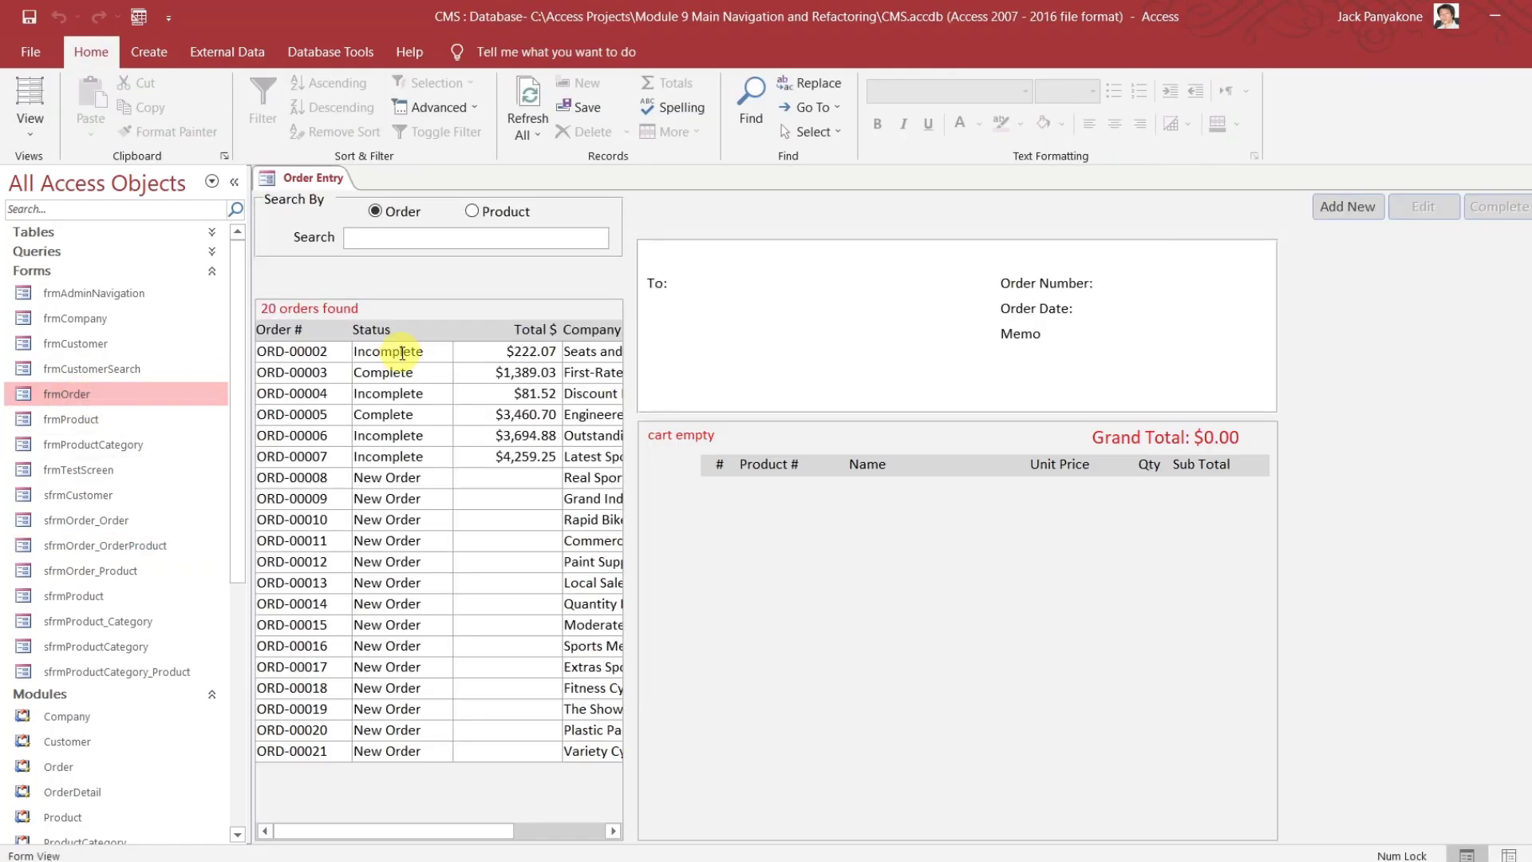
click(511, 351)
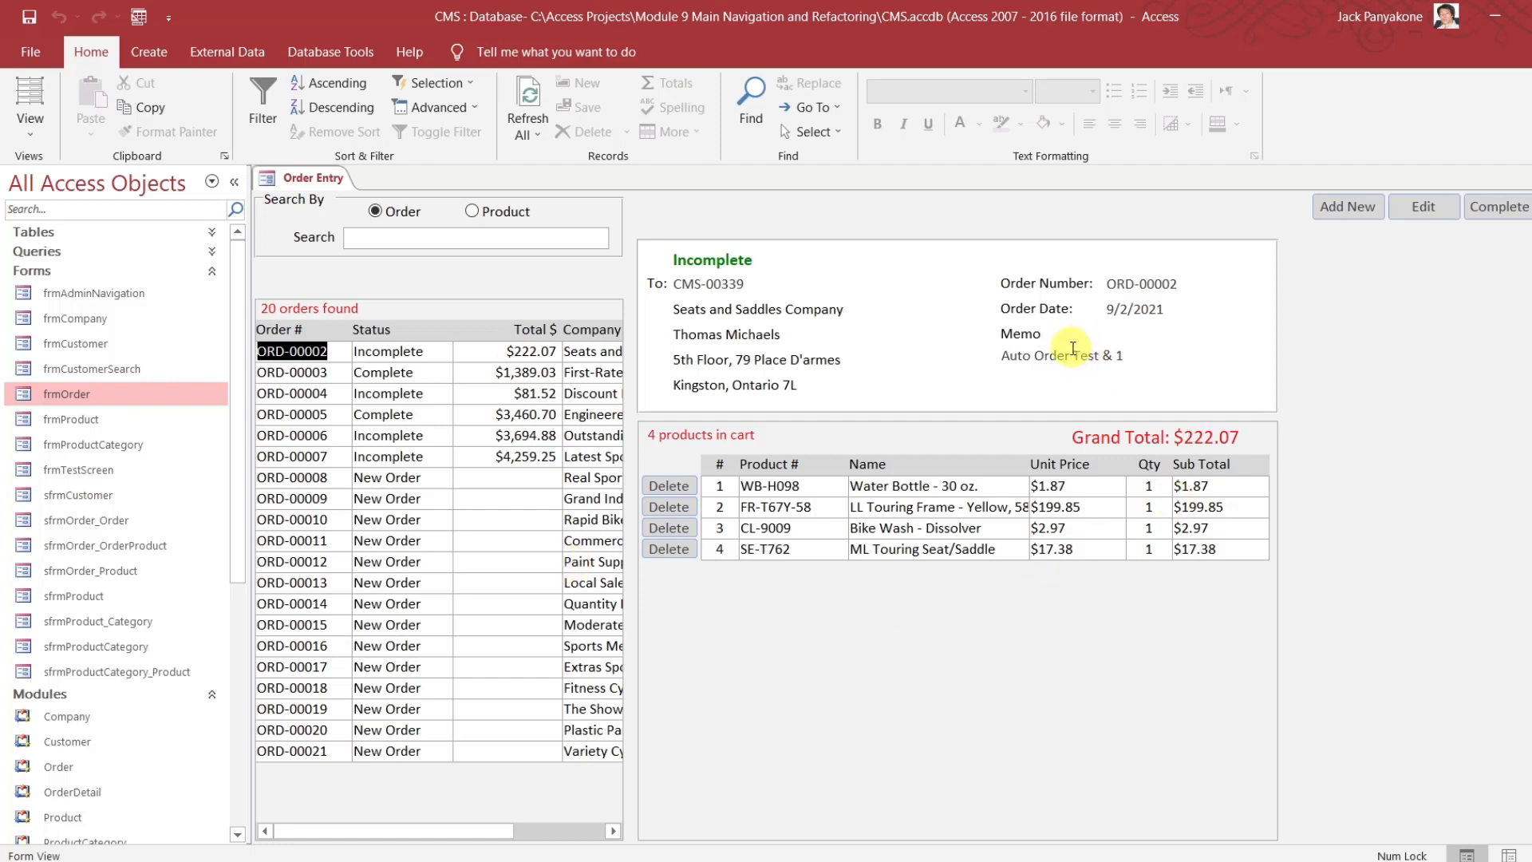
right_click(310, 177)
click(345, 207)
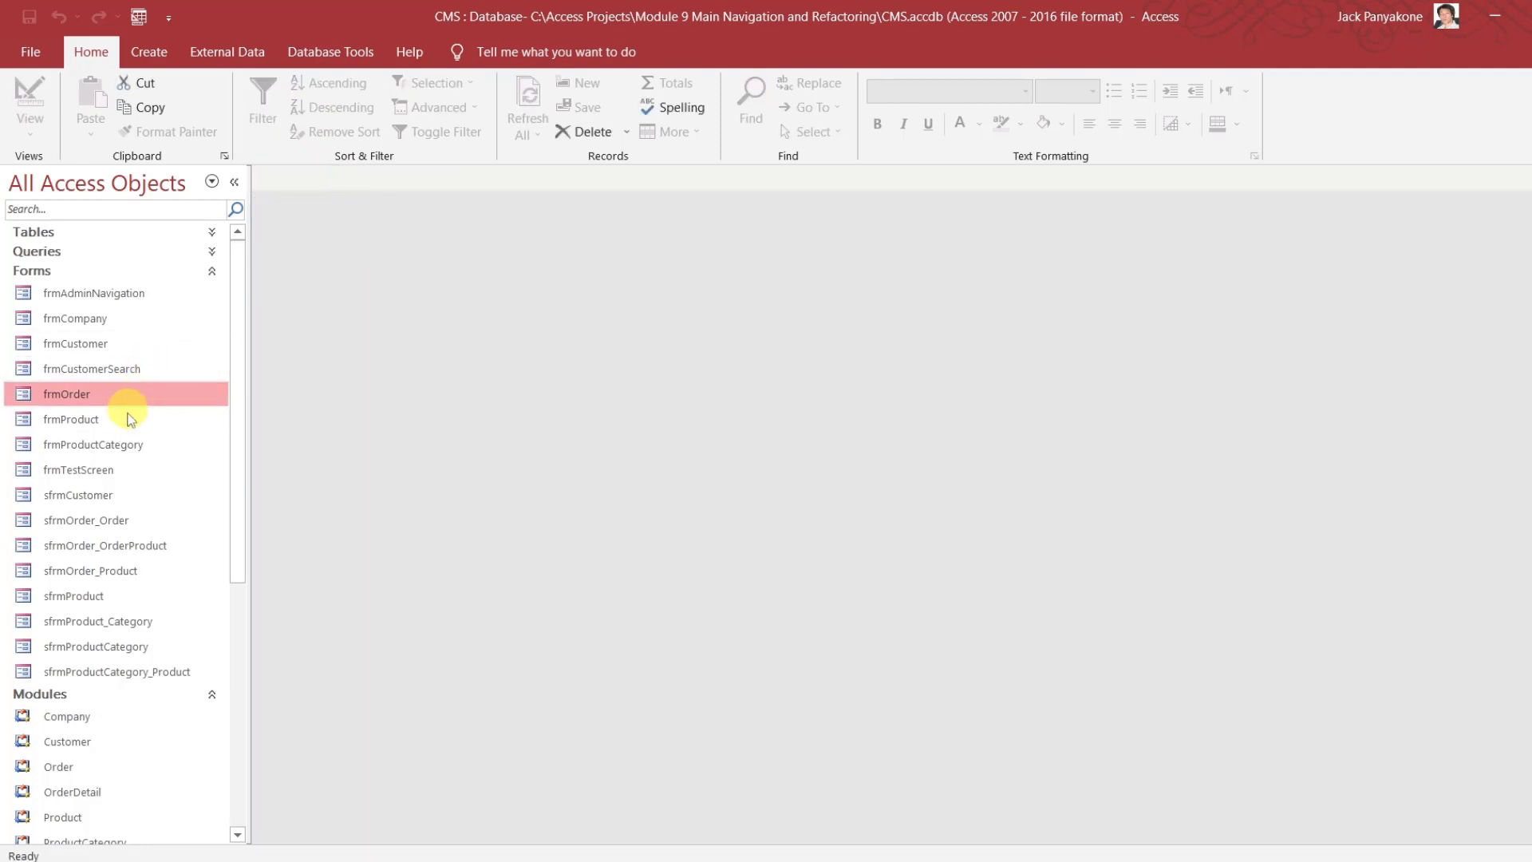
Open the sfrmOrder_OrderProduct form in Design View
click(121, 545)
right_click(128, 545)
click(213, 613)
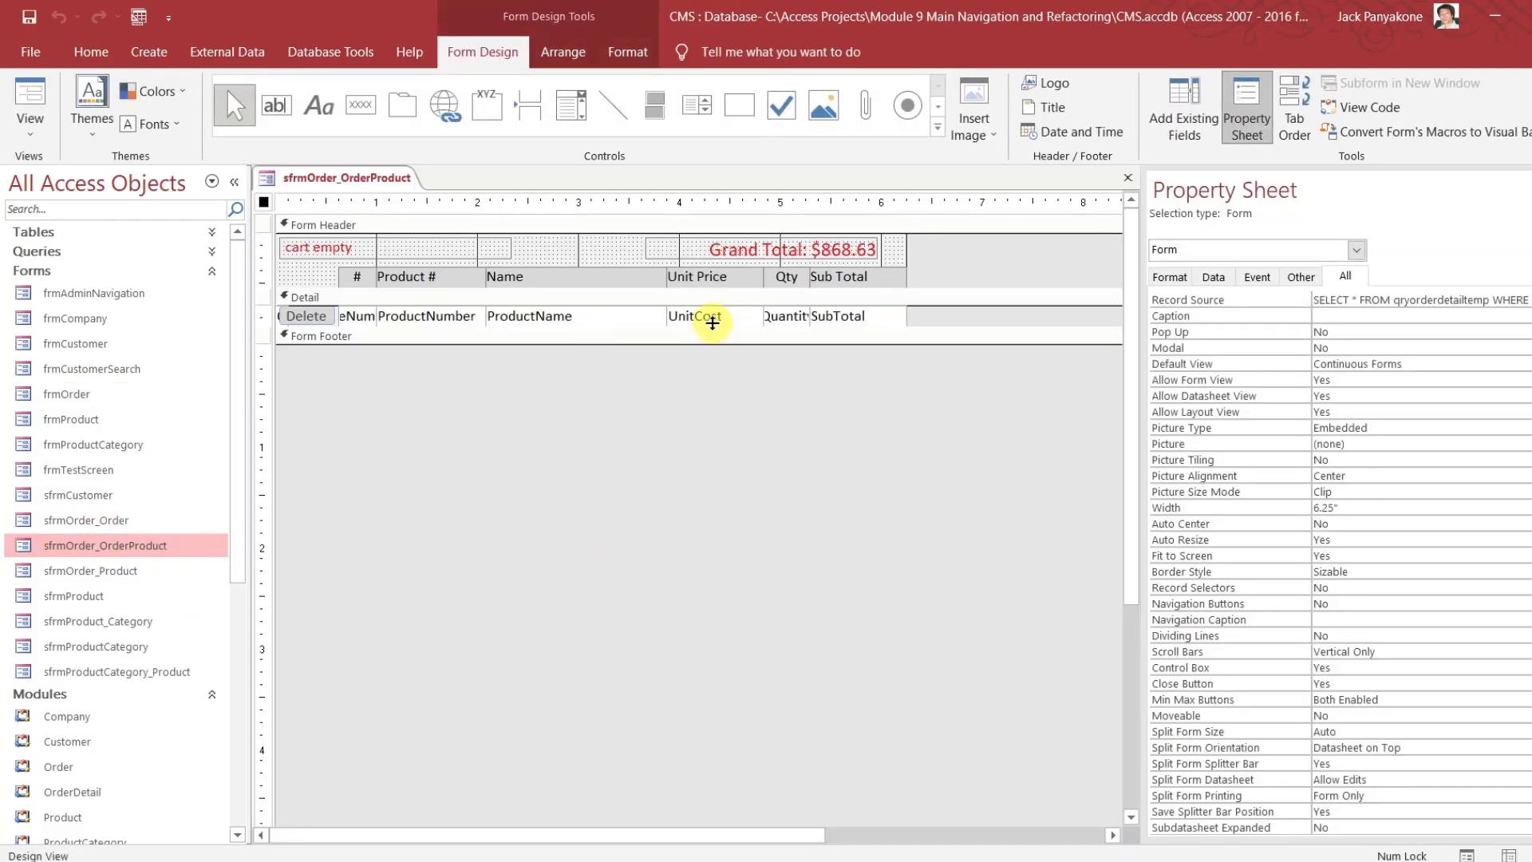
Set Text Align to Right for the Unit Price and Sub Total header labels and their Detail text boxes, and close the form, keeping the changes
click(714, 315)
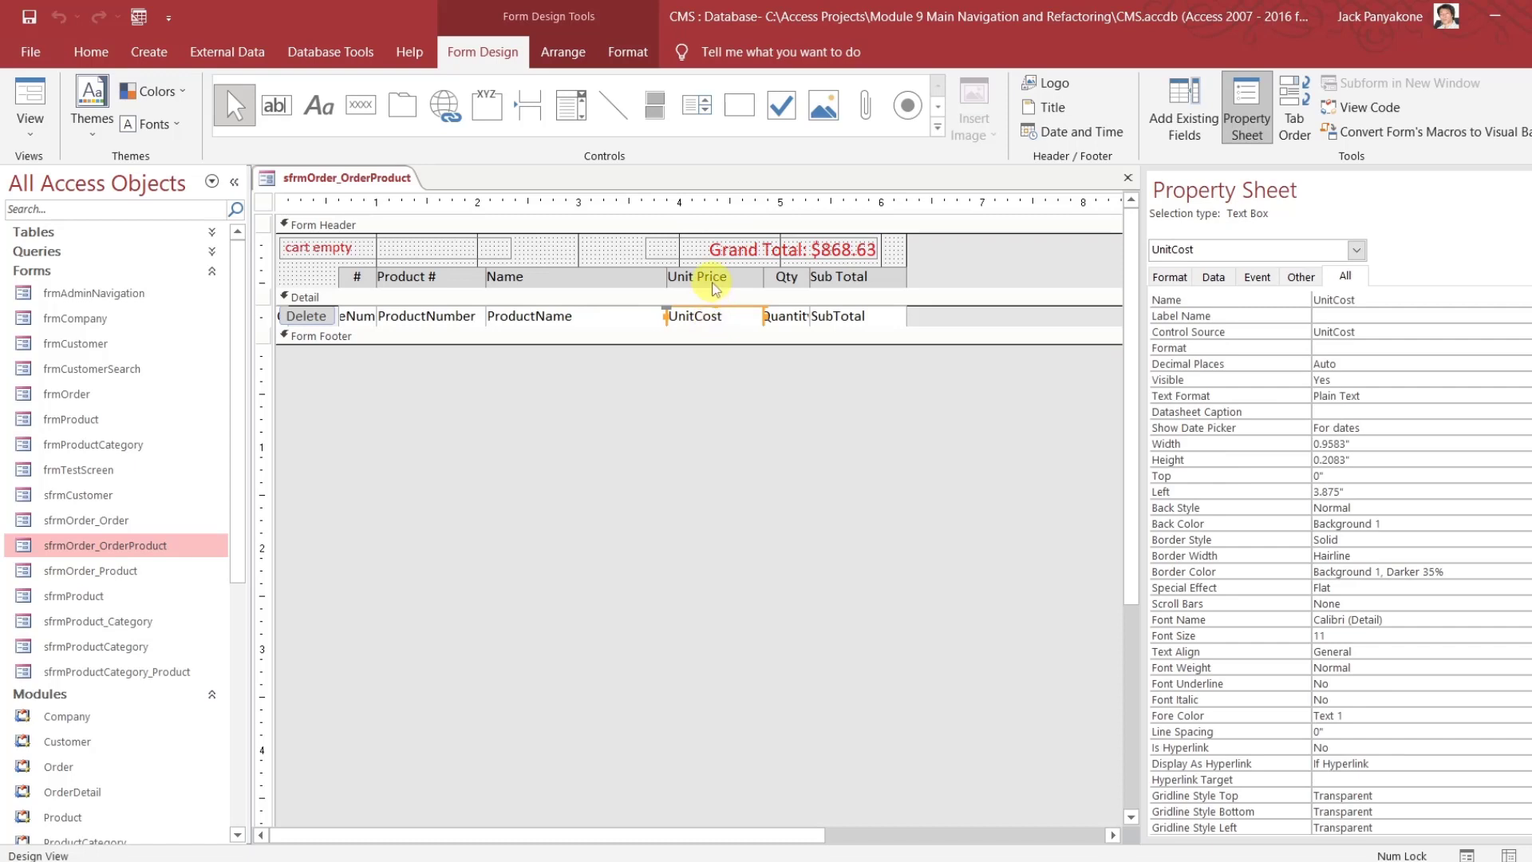
shift+click(707, 278)
shift+click(842, 278)
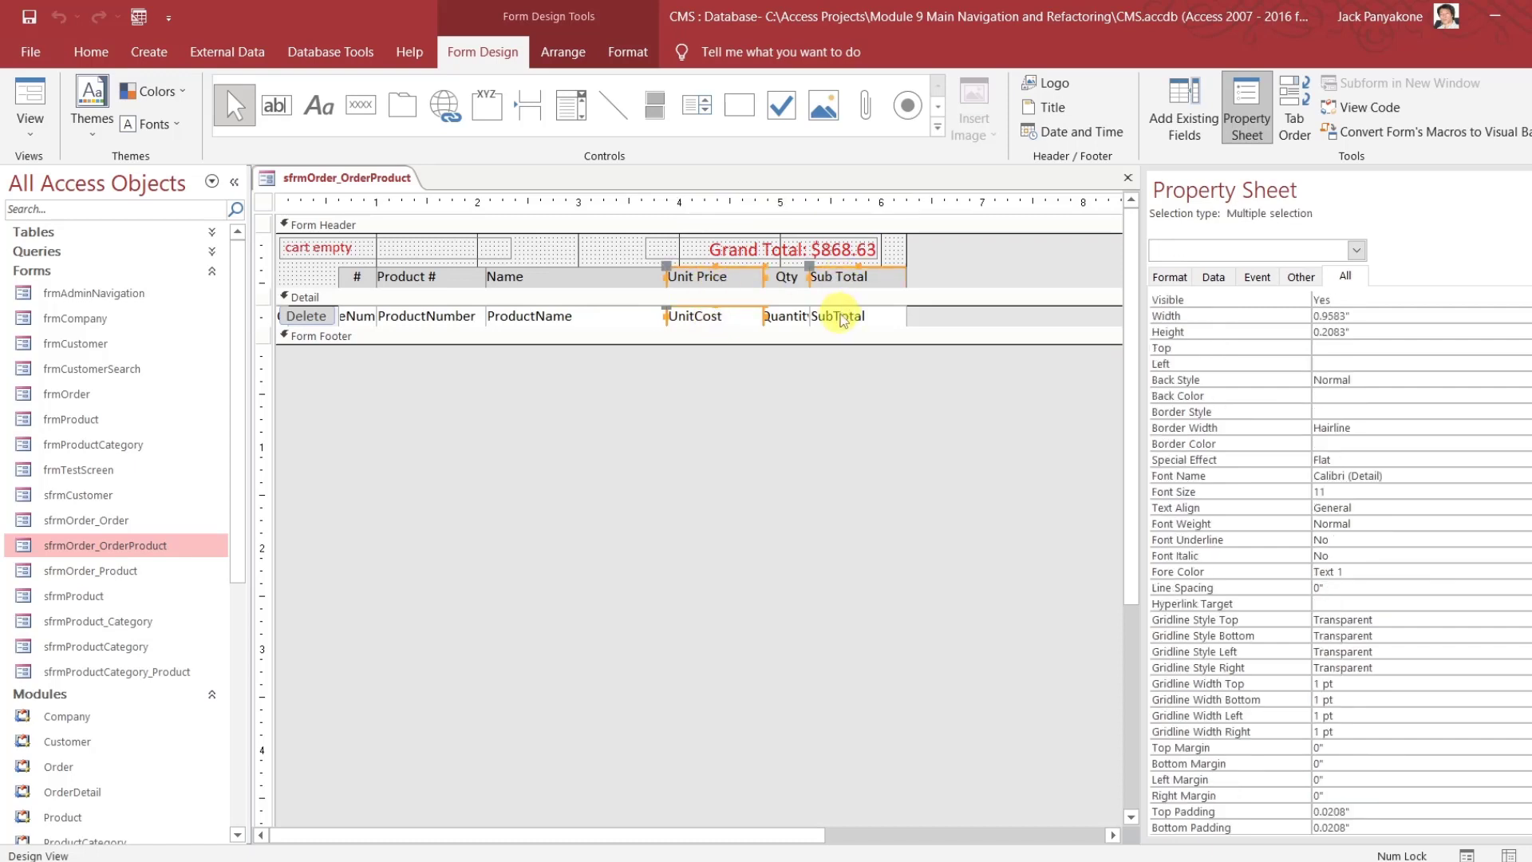
shift+click(838, 315)
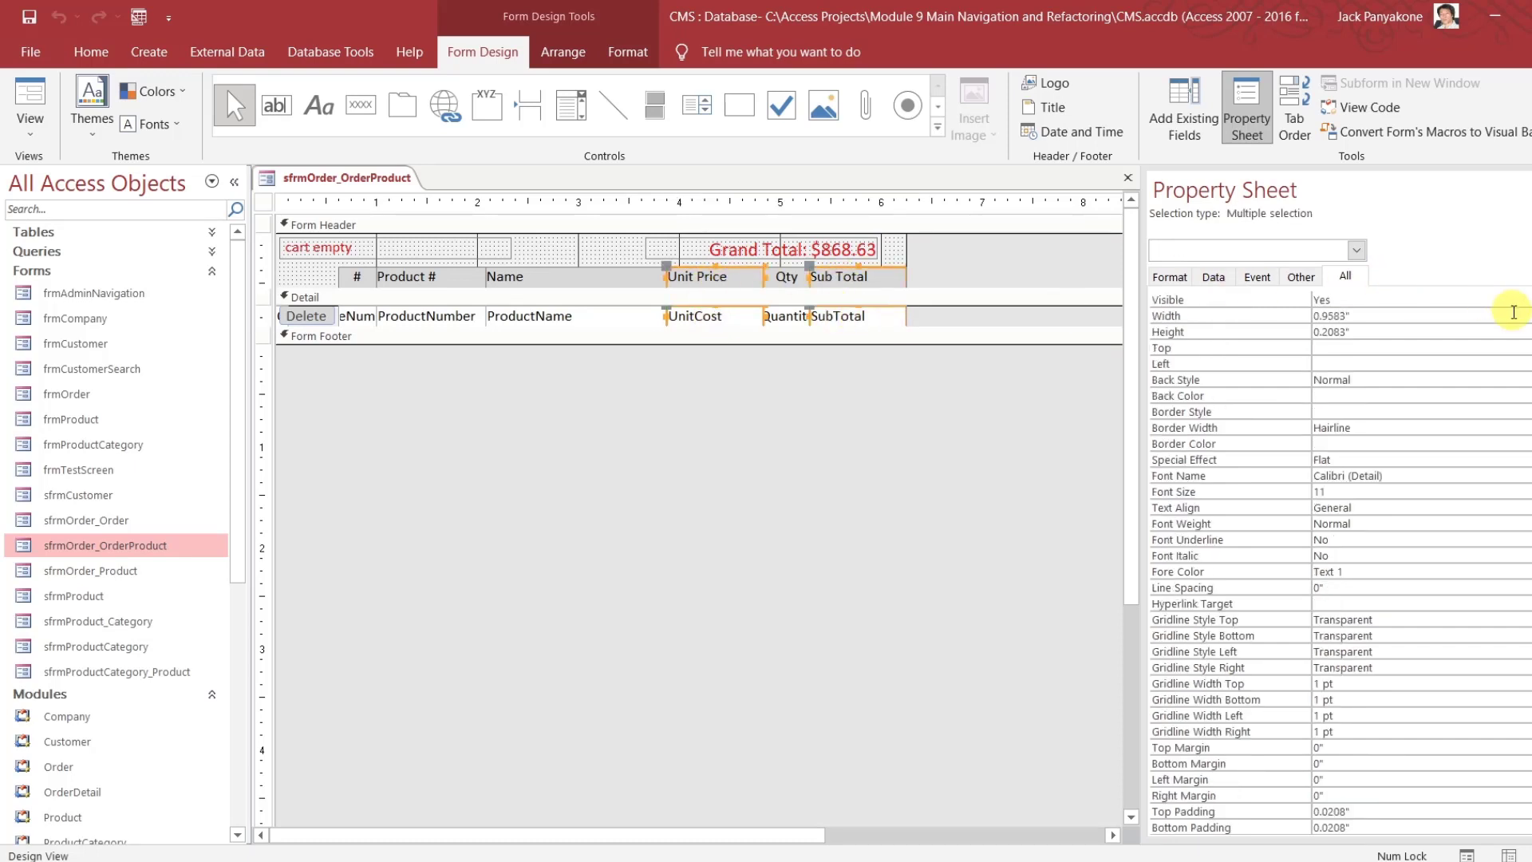
click(1404, 508)
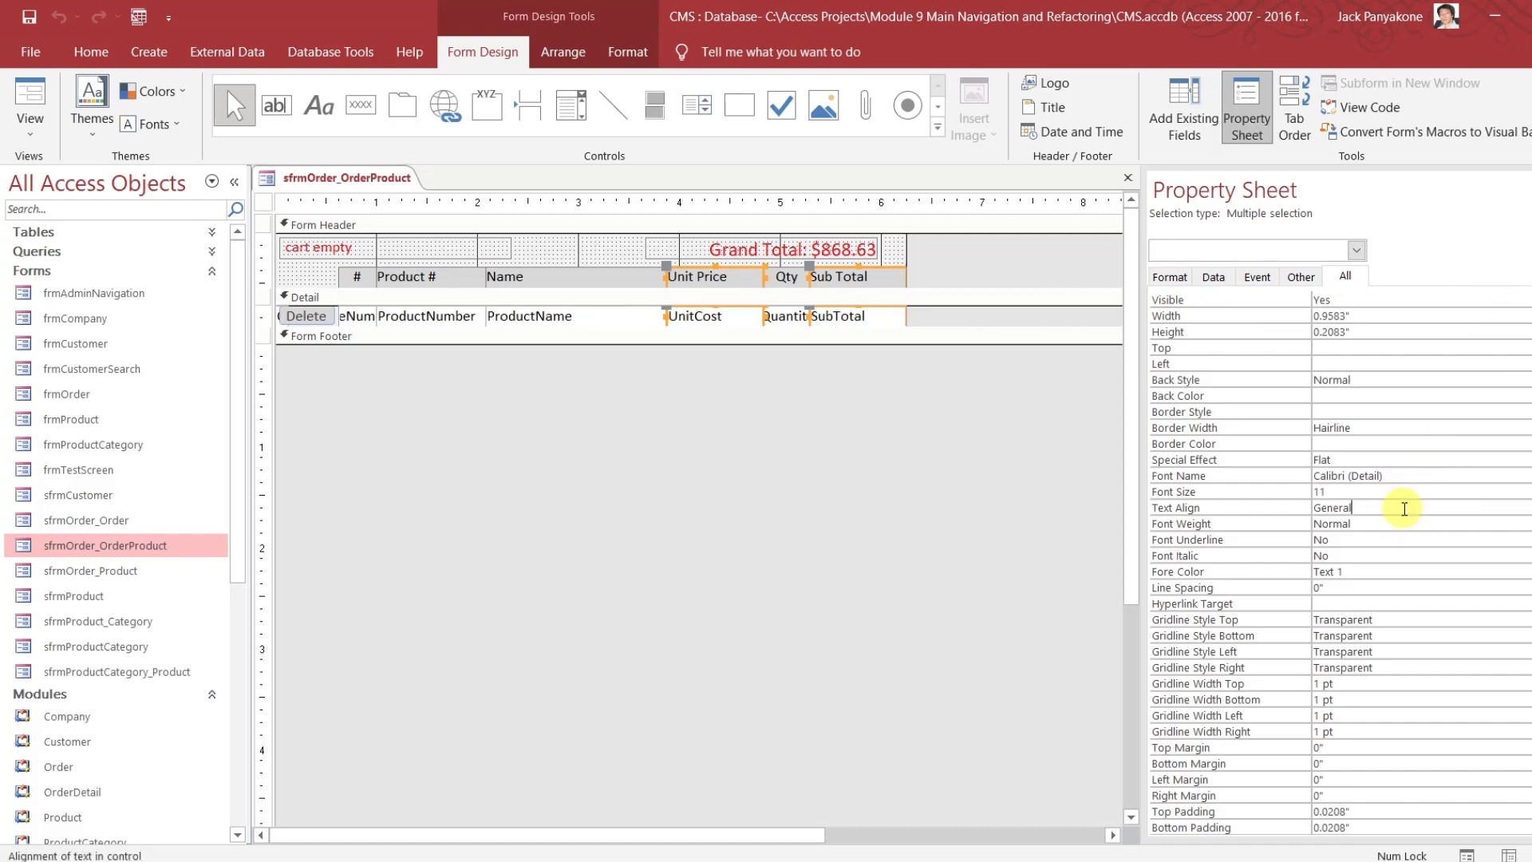
key(BackSpace)
key(BackSpace)
key(BackSpace)
key(BackSpace)
key(BackSpace)
key(BackSpace)
key(BackSpace)
text(r)
key(Return)
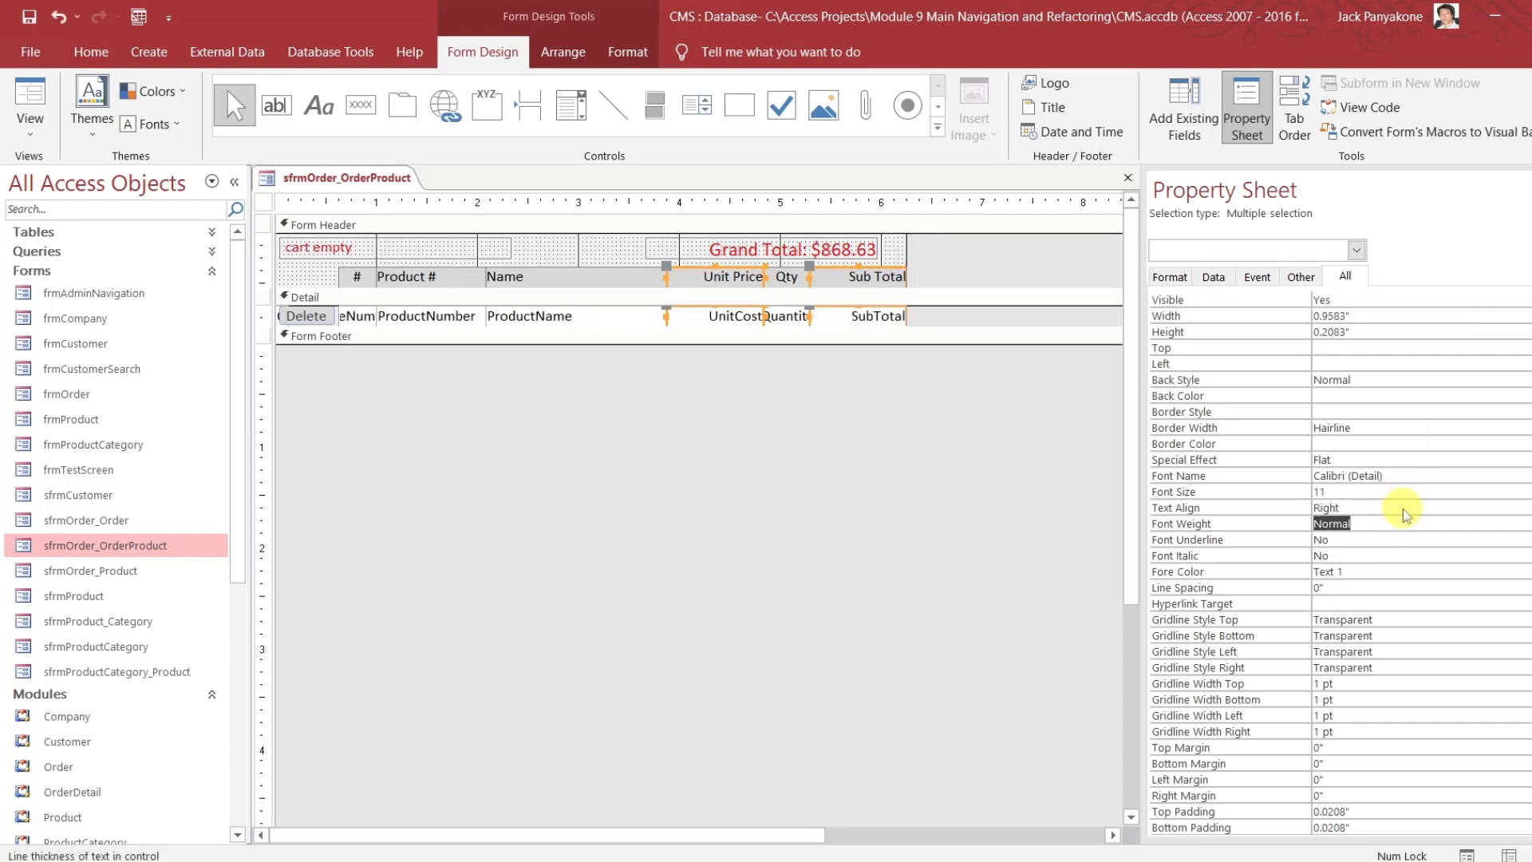
click(1128, 177)
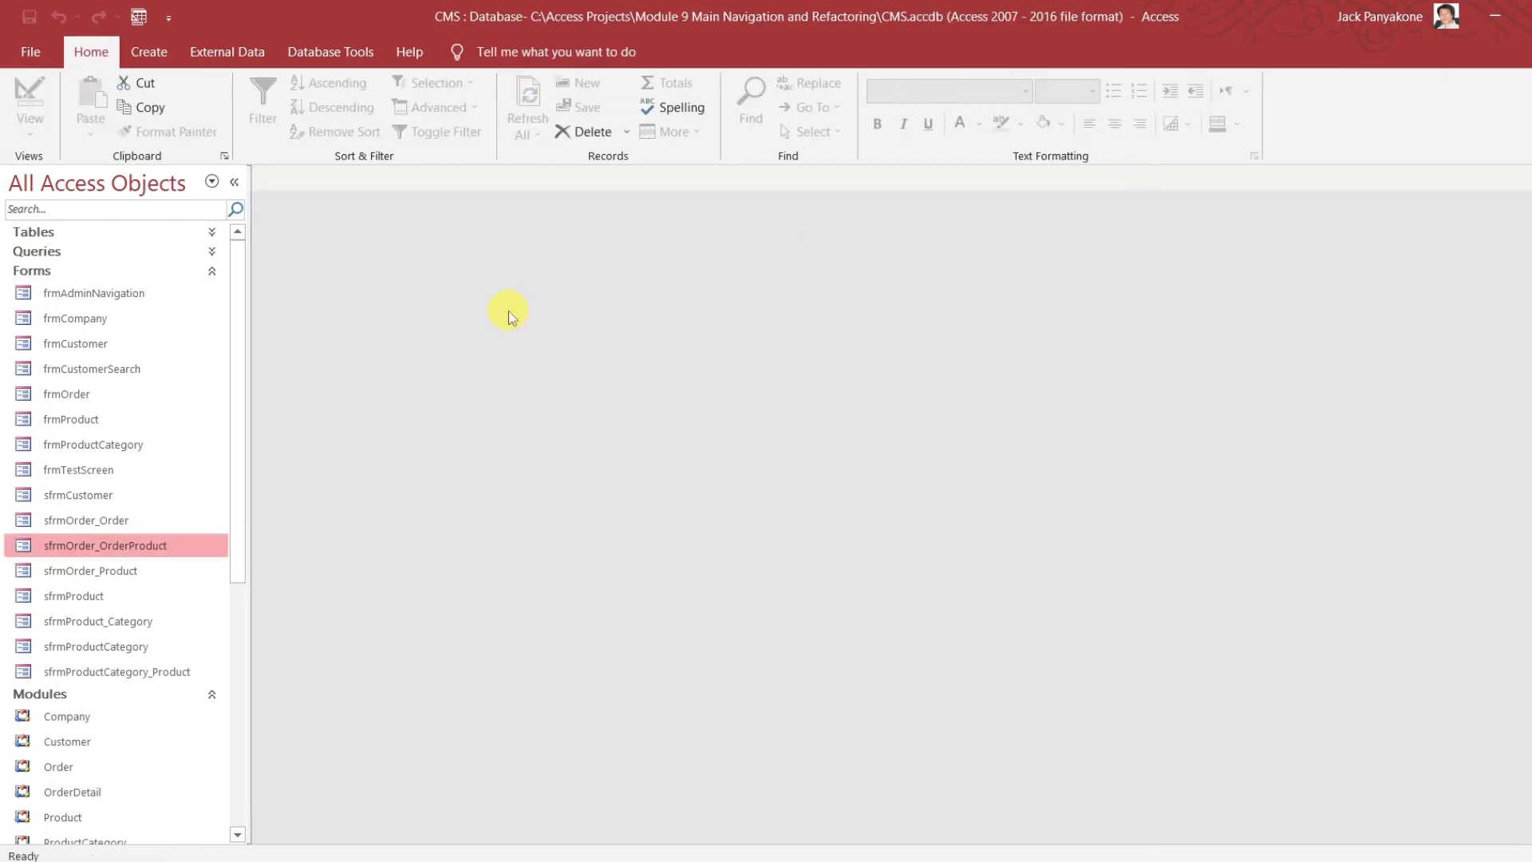
Open the frmOrder form, display order ORD-00004 to check the alignment of the price columns, and close the form
double_click(66, 399)
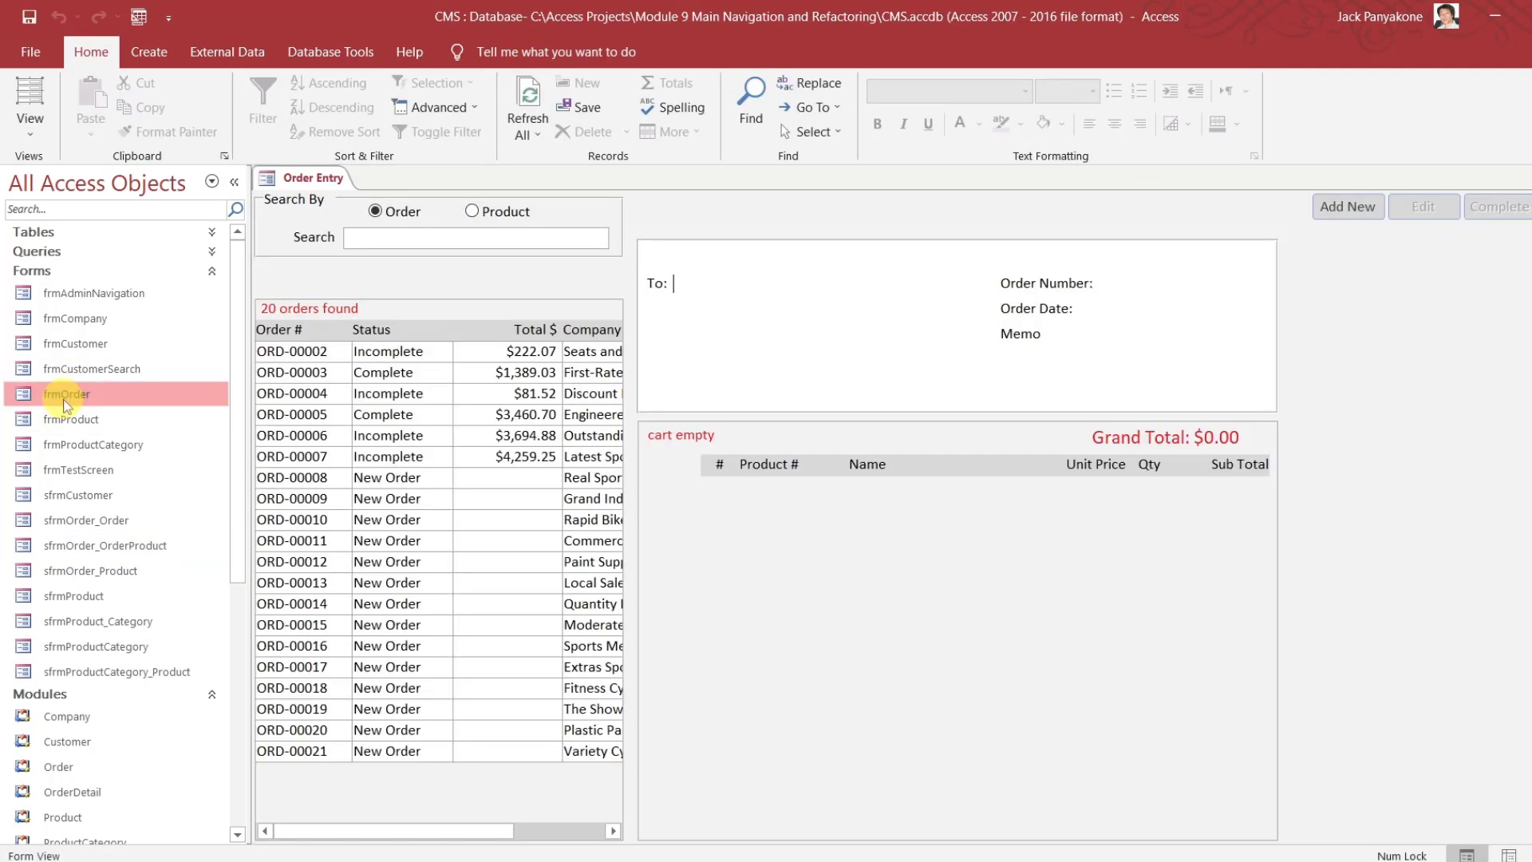
click(534, 391)
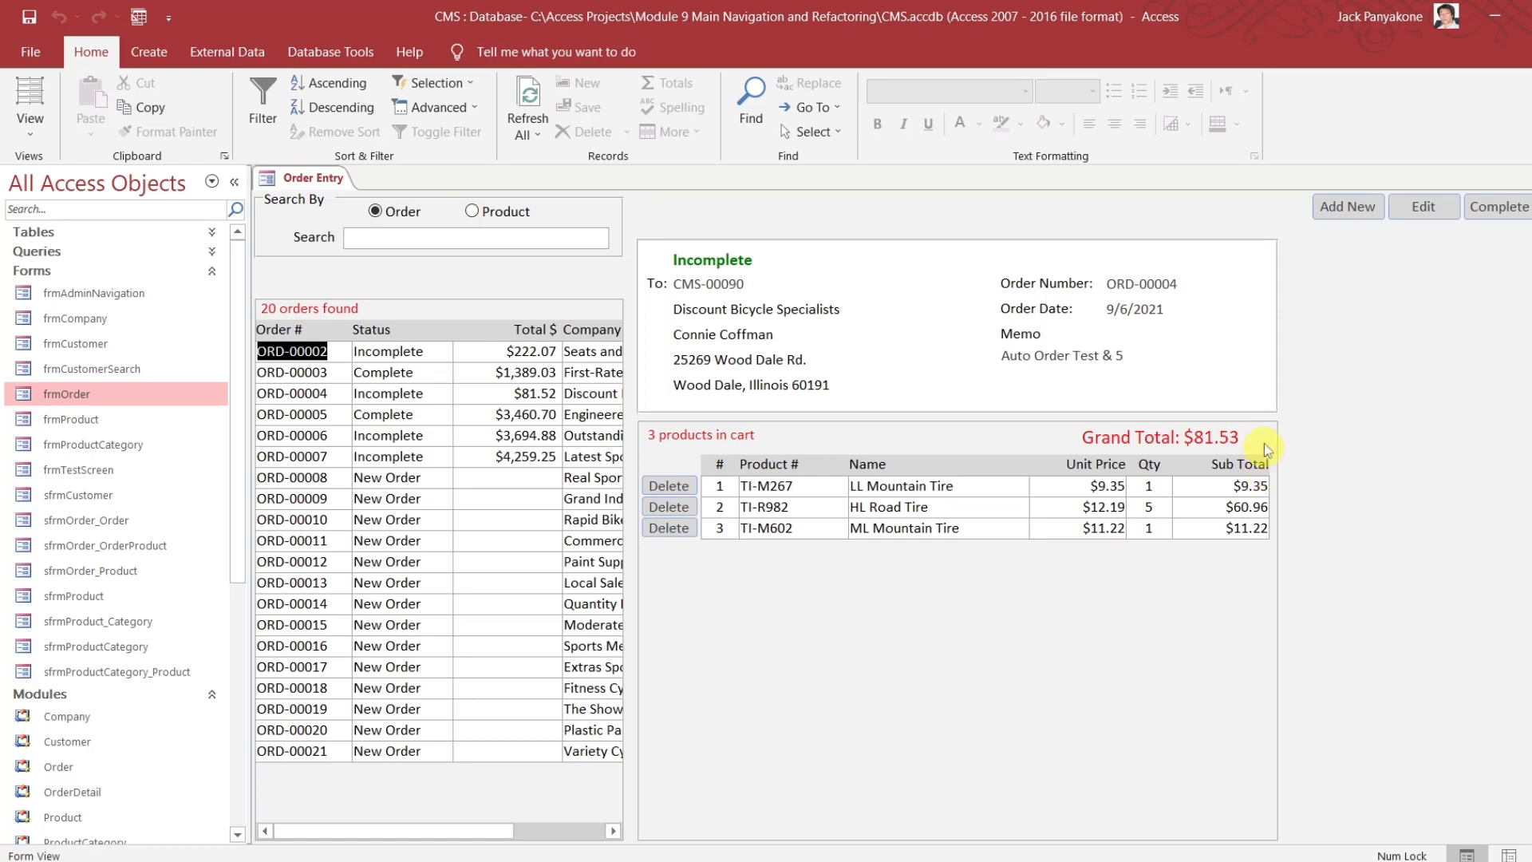
right_click(301, 179)
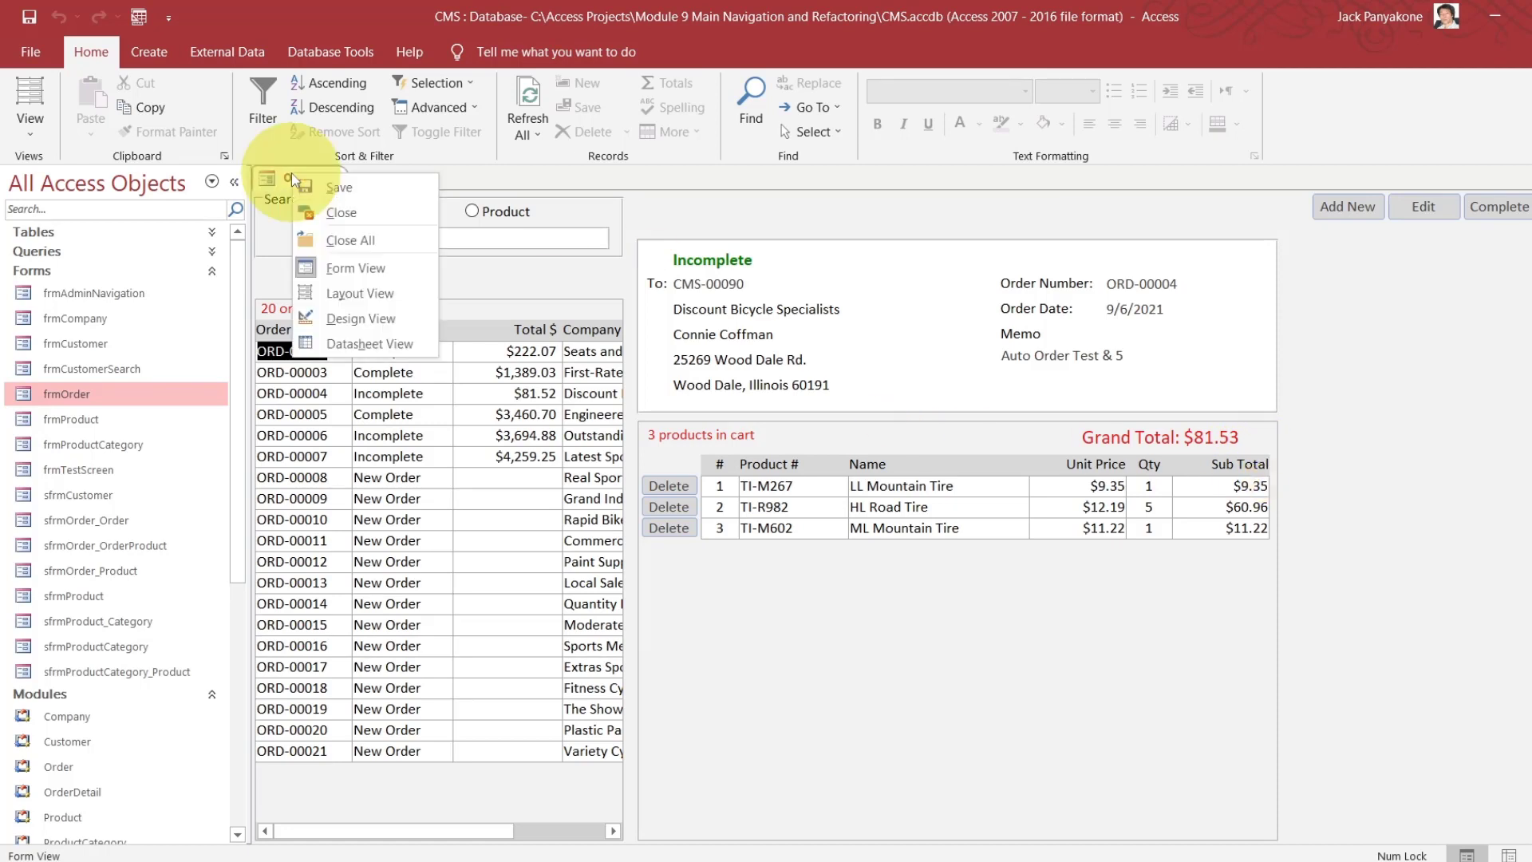
click(339, 214)
In sfrmOrder_OrderProduct's Design View, nudge the Grand Total label right to line up with the Sub Total column's edge, and close the form, keeping the change
right_click(132, 552)
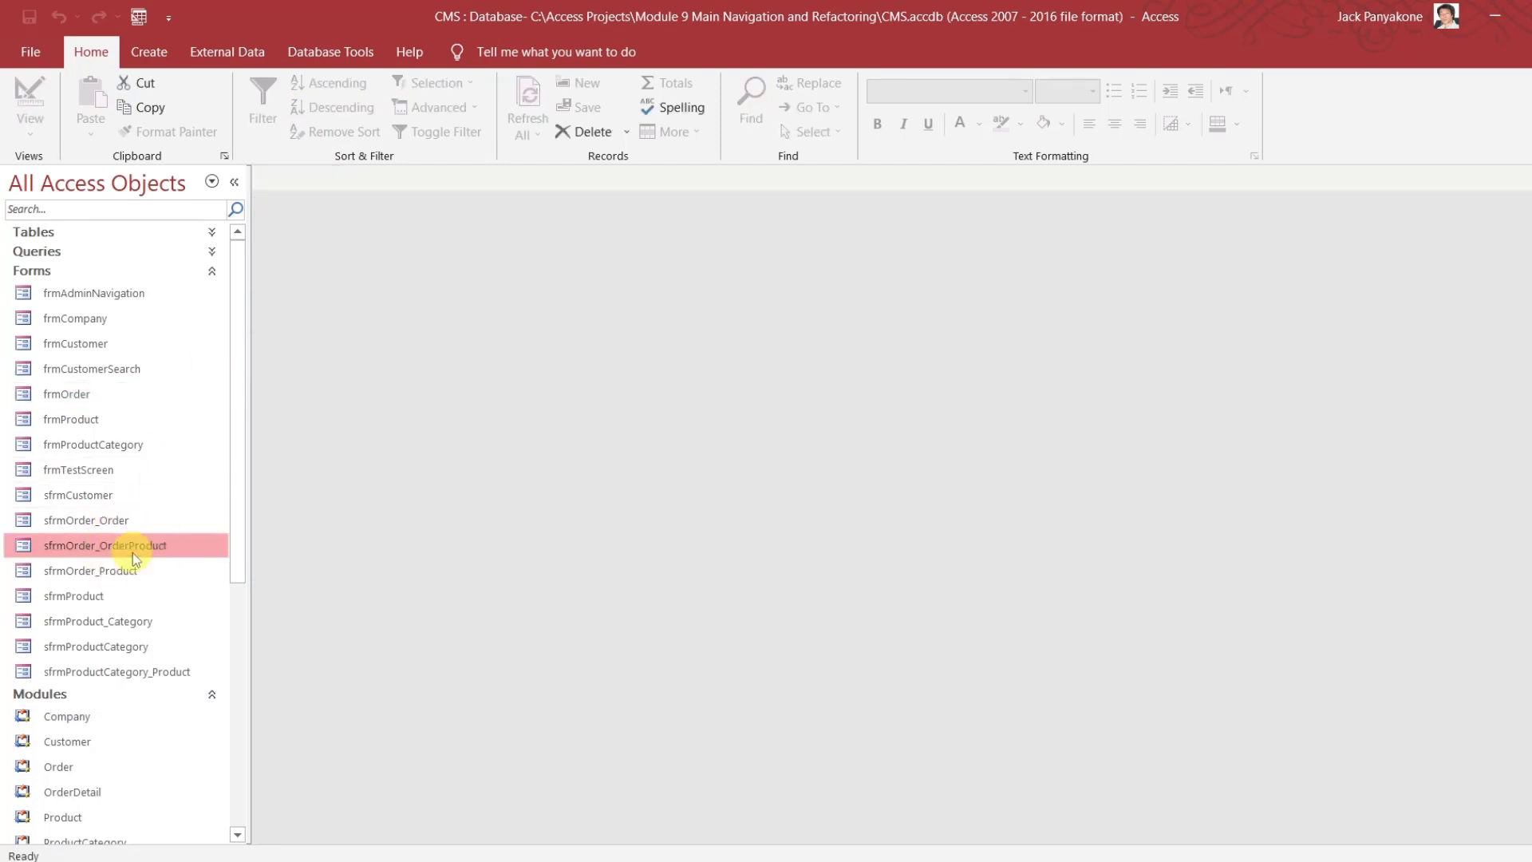
click(196, 619)
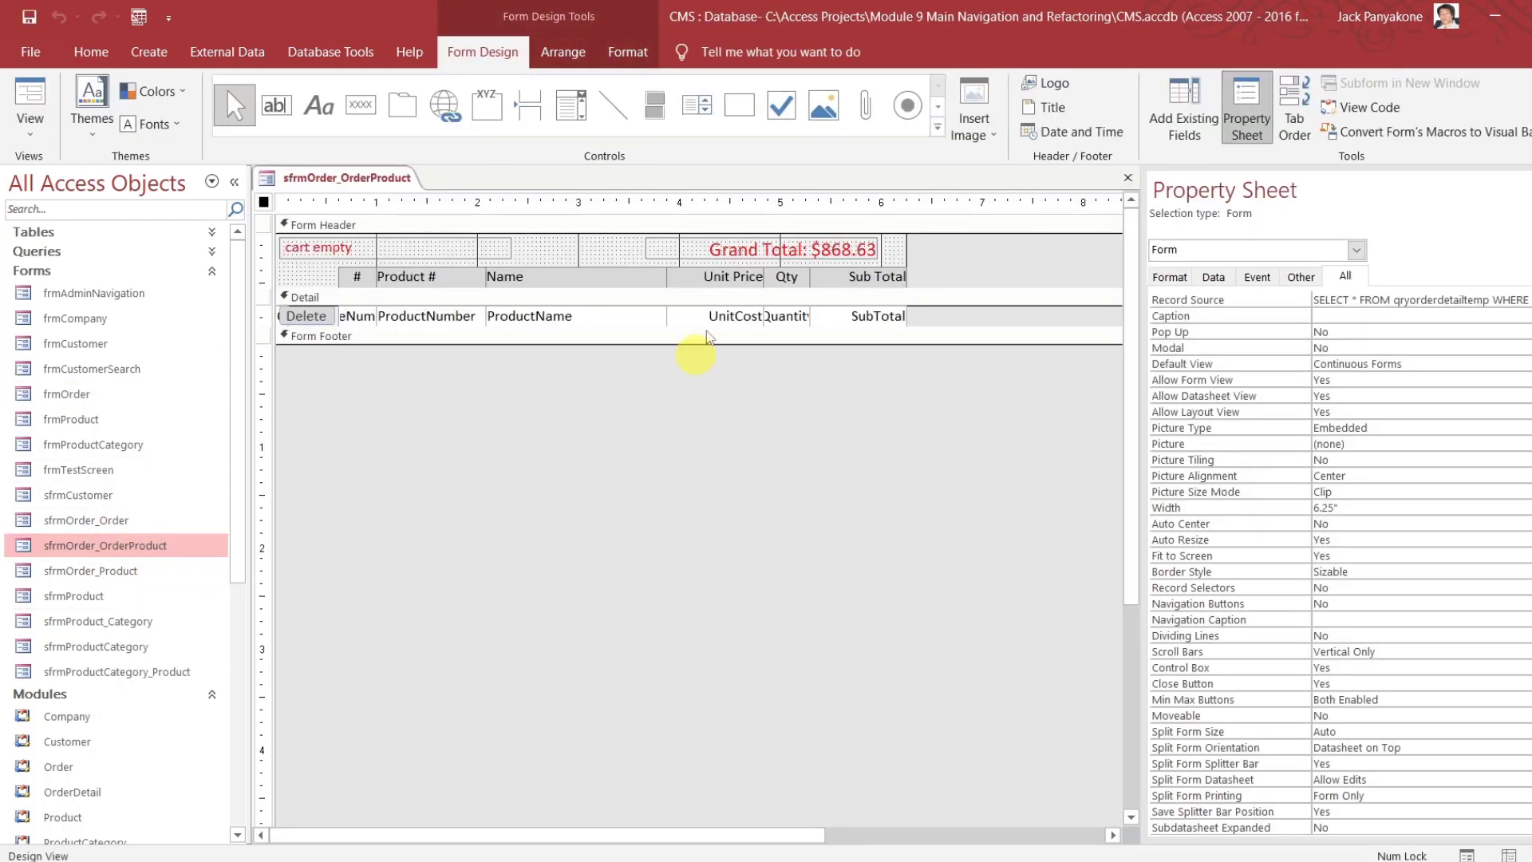
click(809, 244)
key(Right)
key(Right)
key(Right)
key(Right)
key(Right)
key(Right)
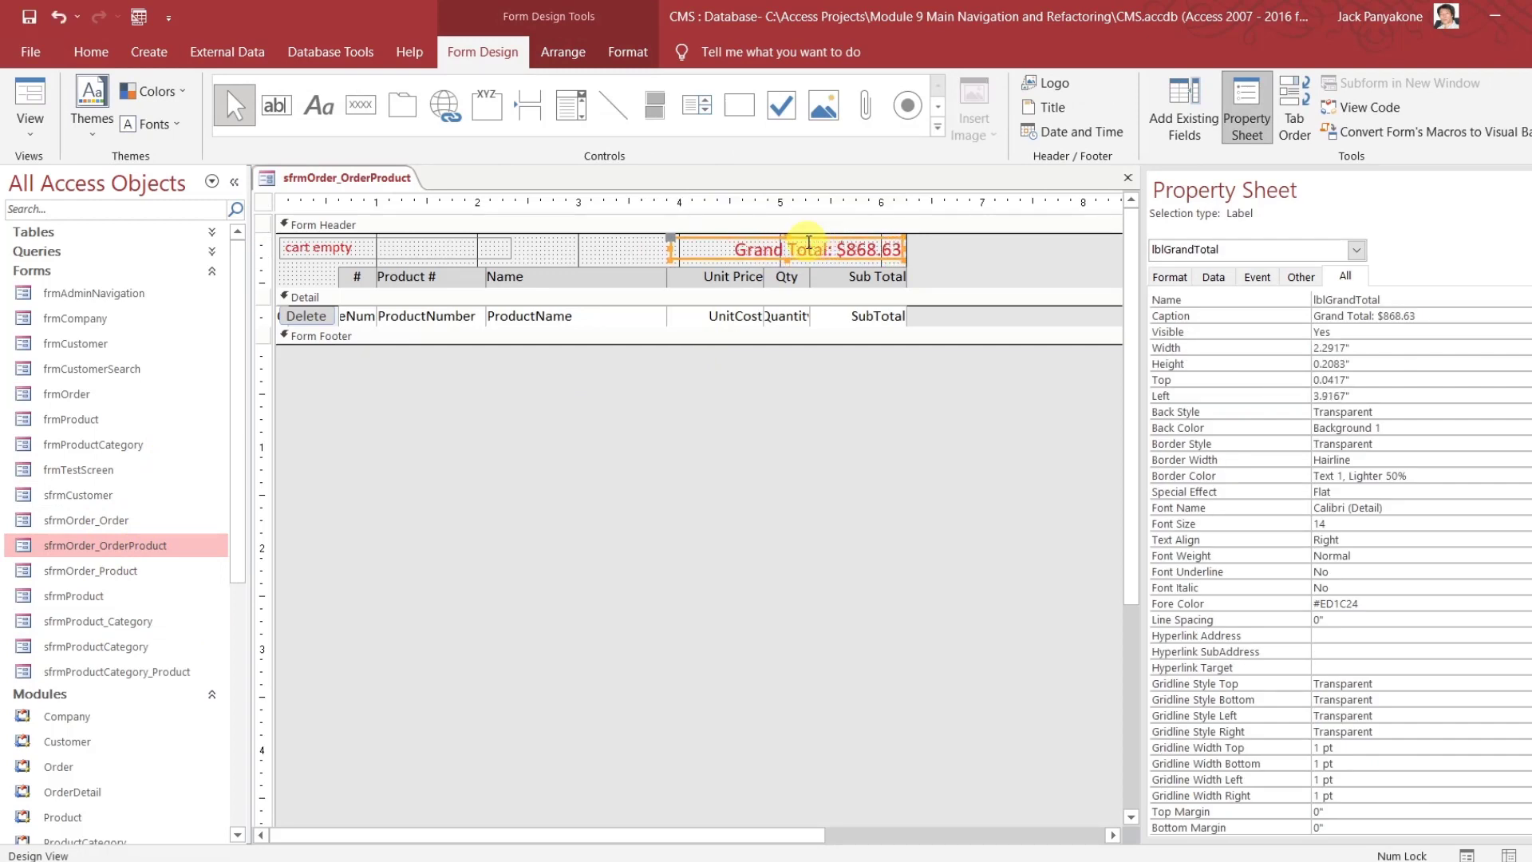
click(982, 265)
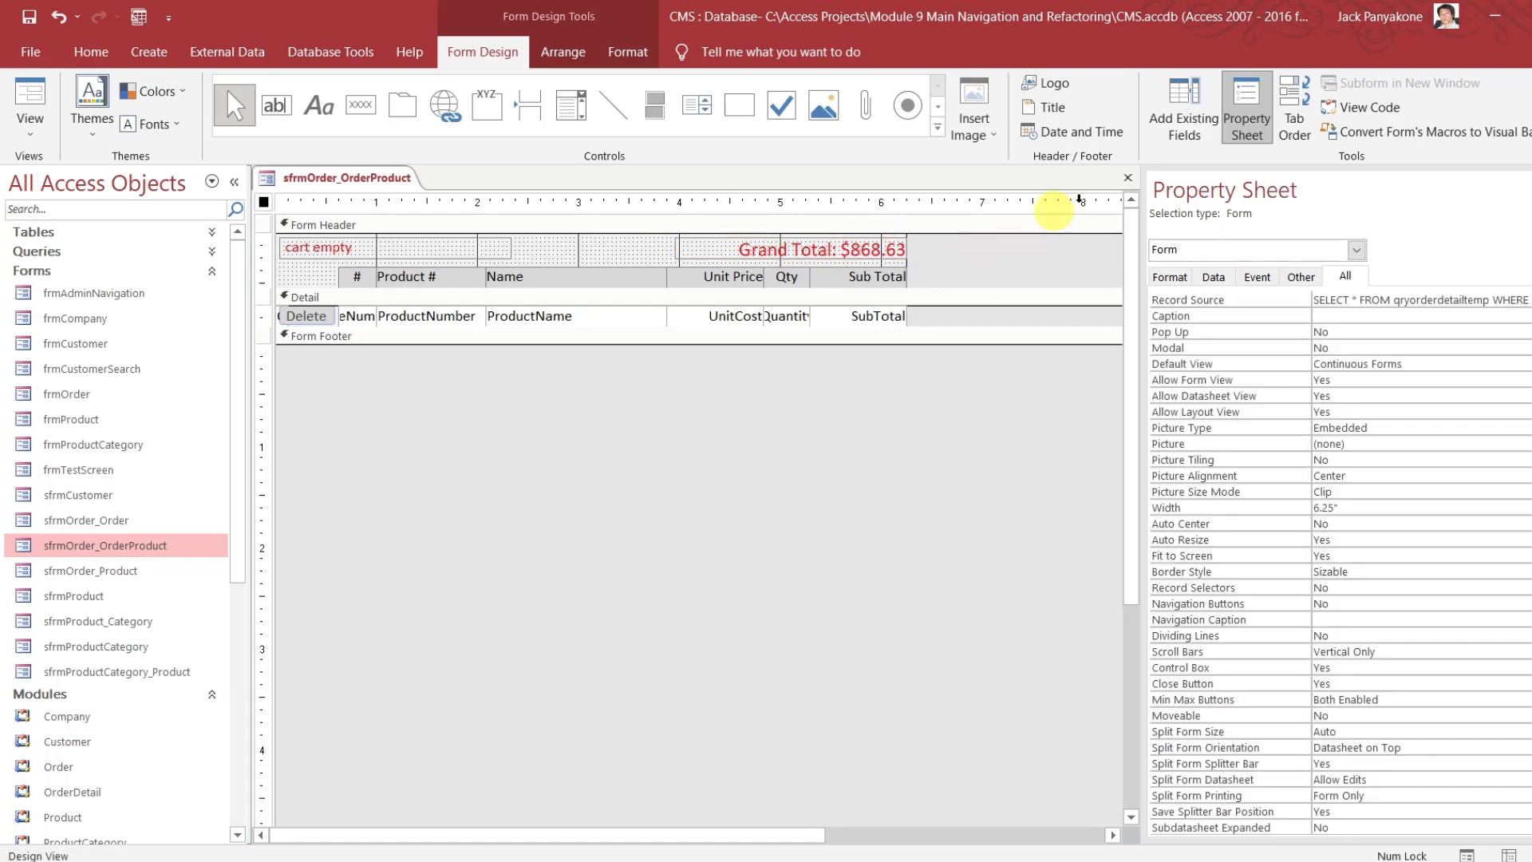
click(1127, 177)
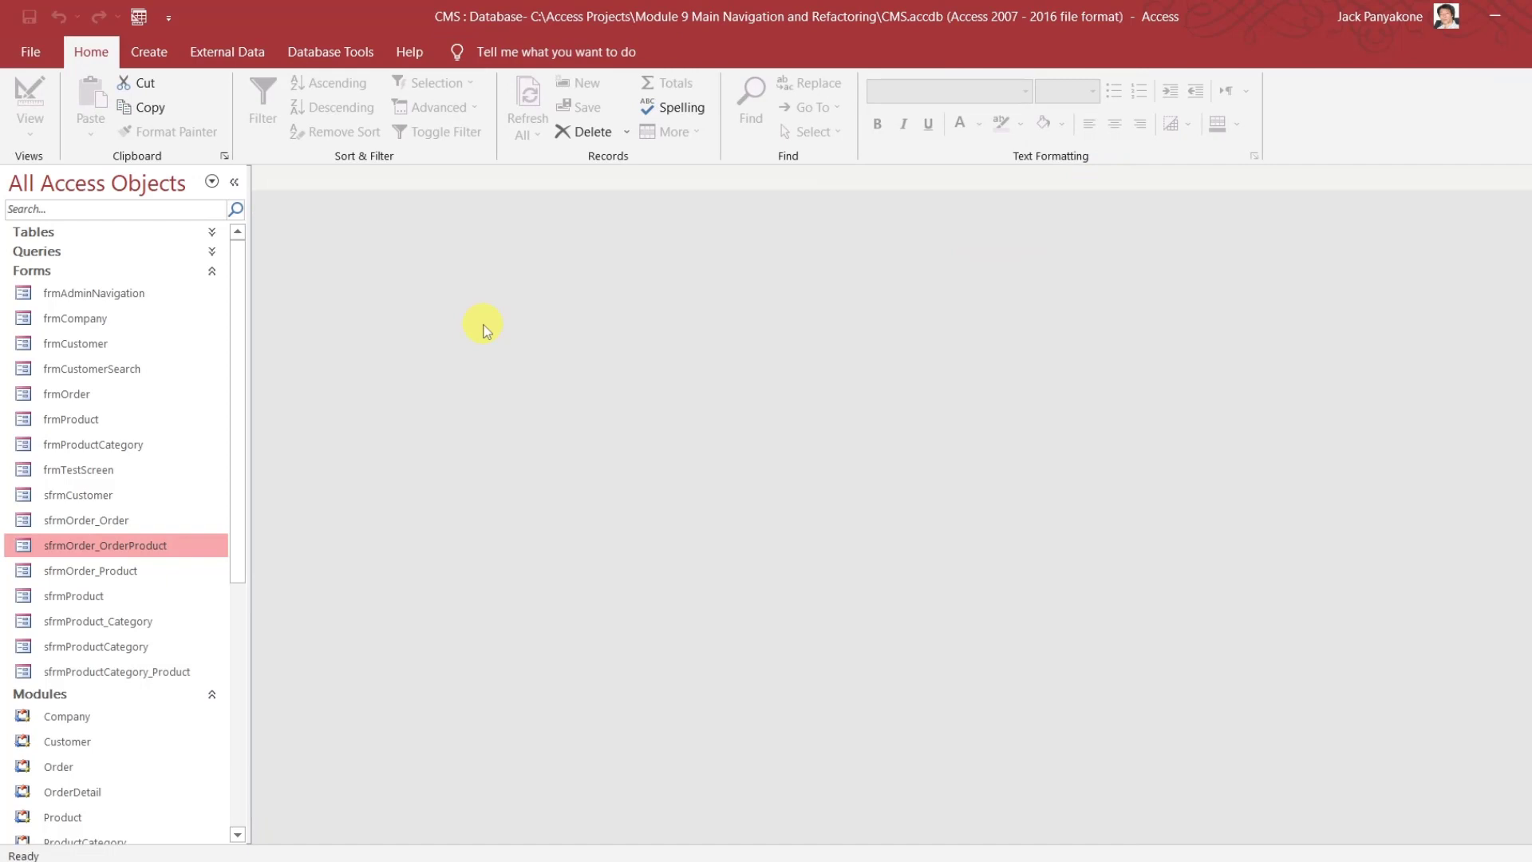
Reopen the frmOrder form, display order ORD-00004 to check the Grand Total position, try other Total $ cells, and close the form
double_click(75, 394)
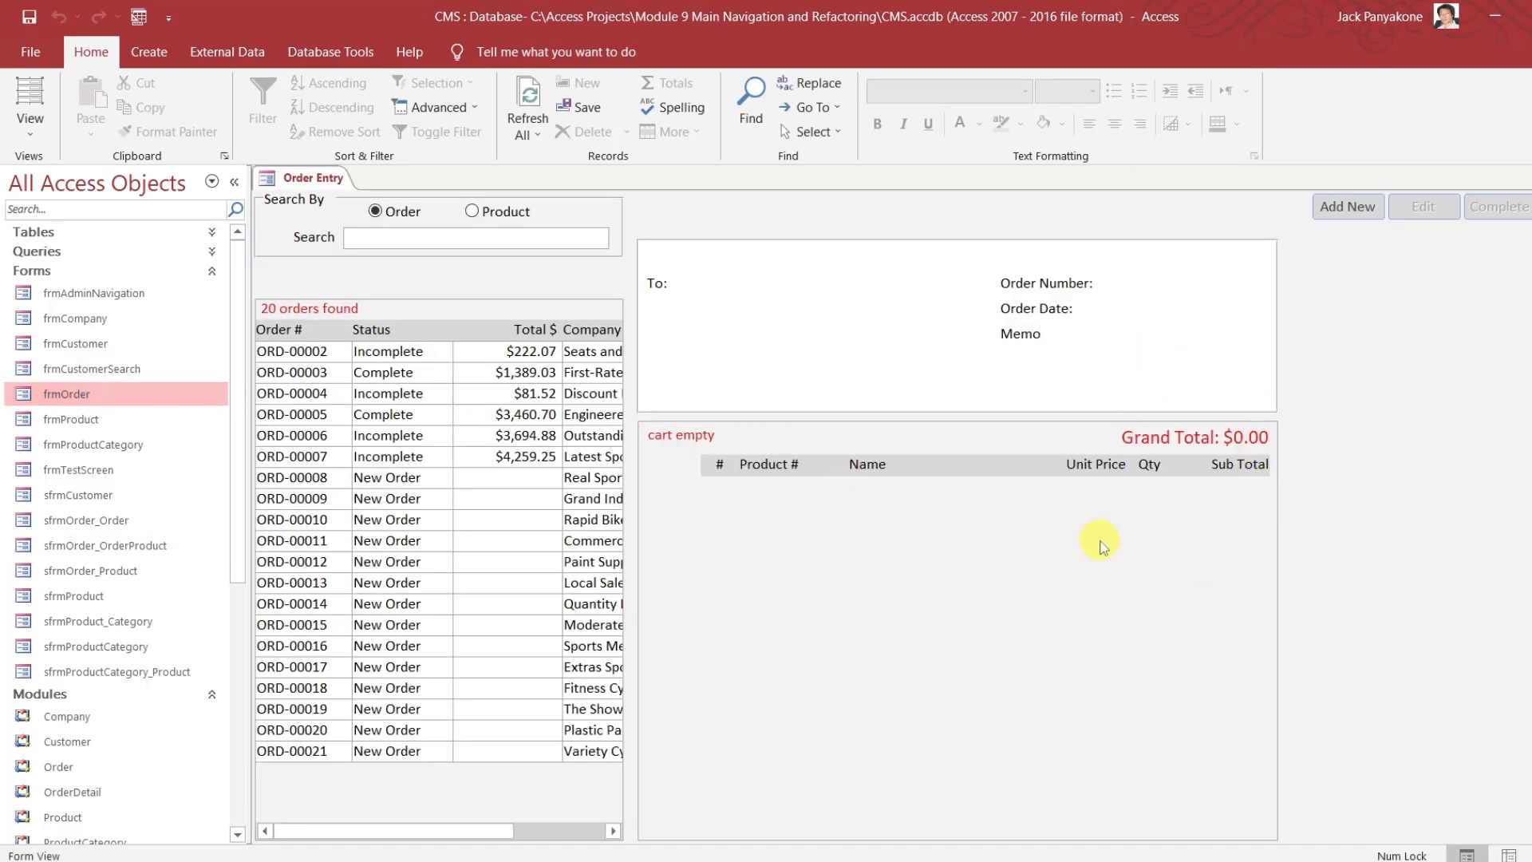
click(525, 394)
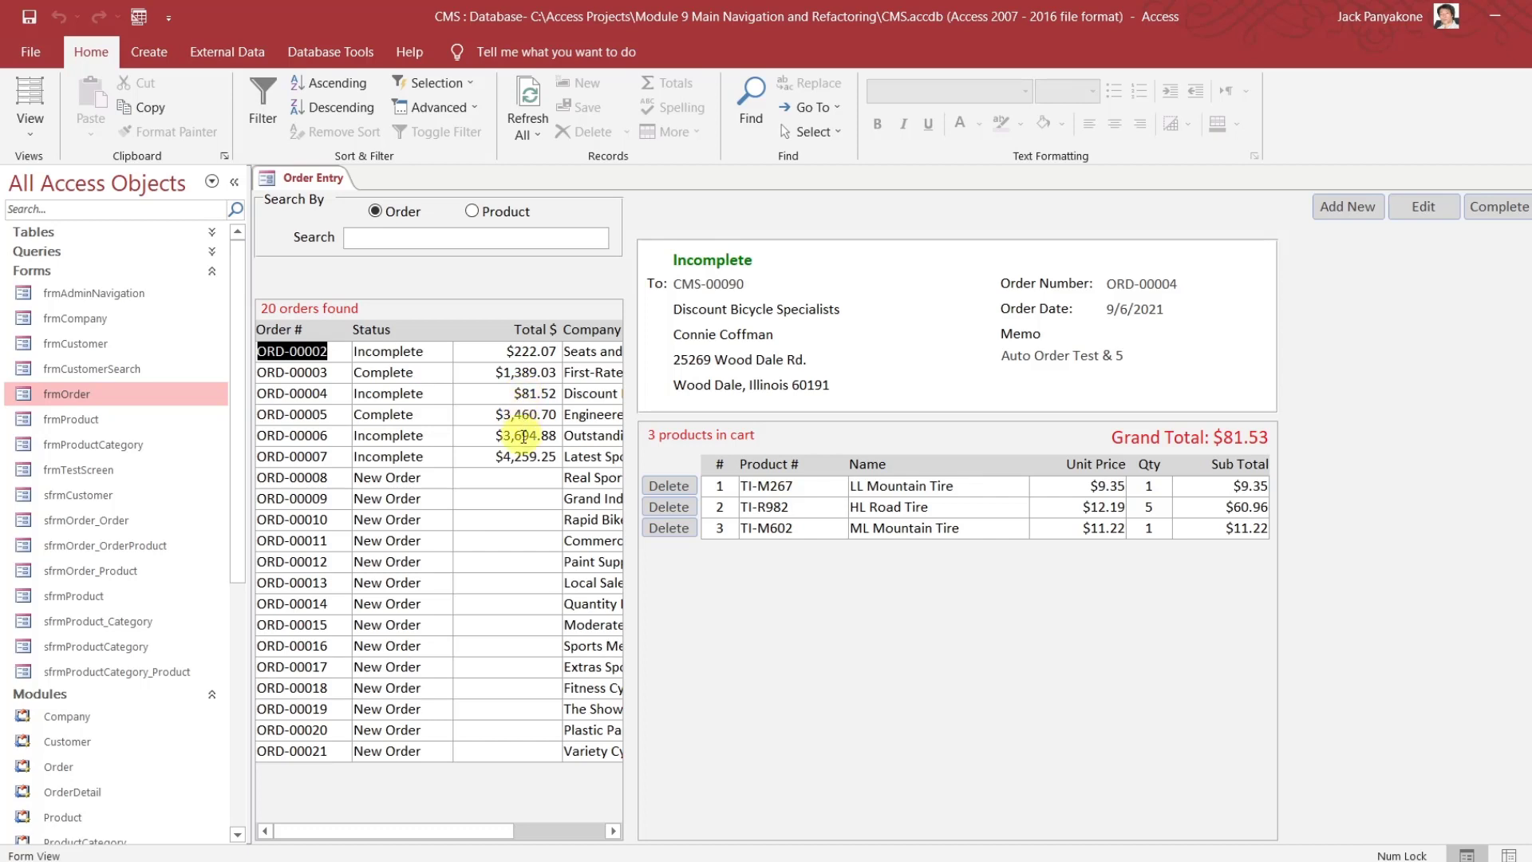
click(523, 448)
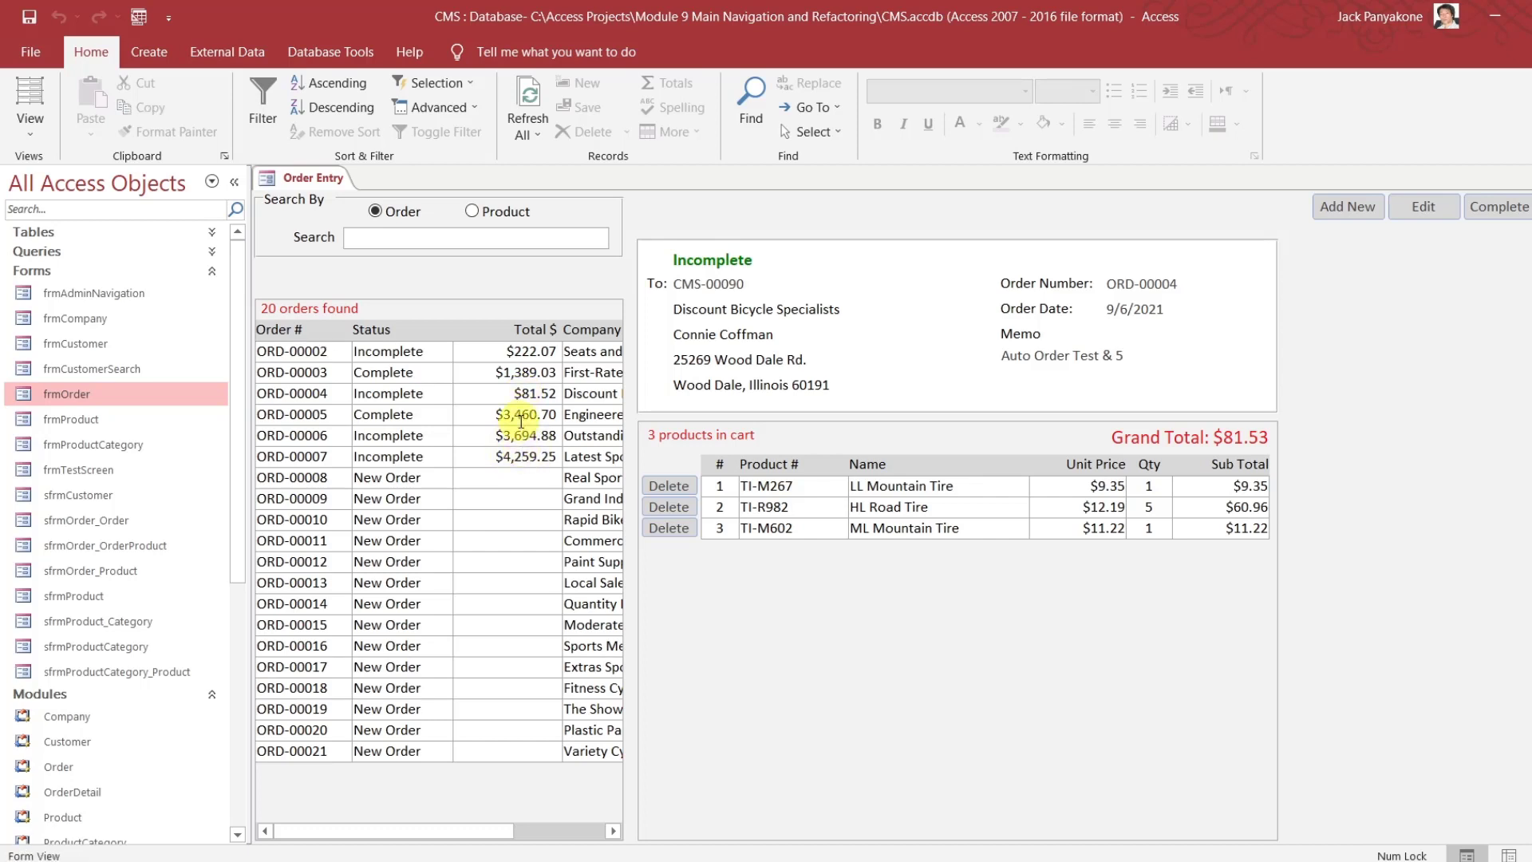
click(523, 423)
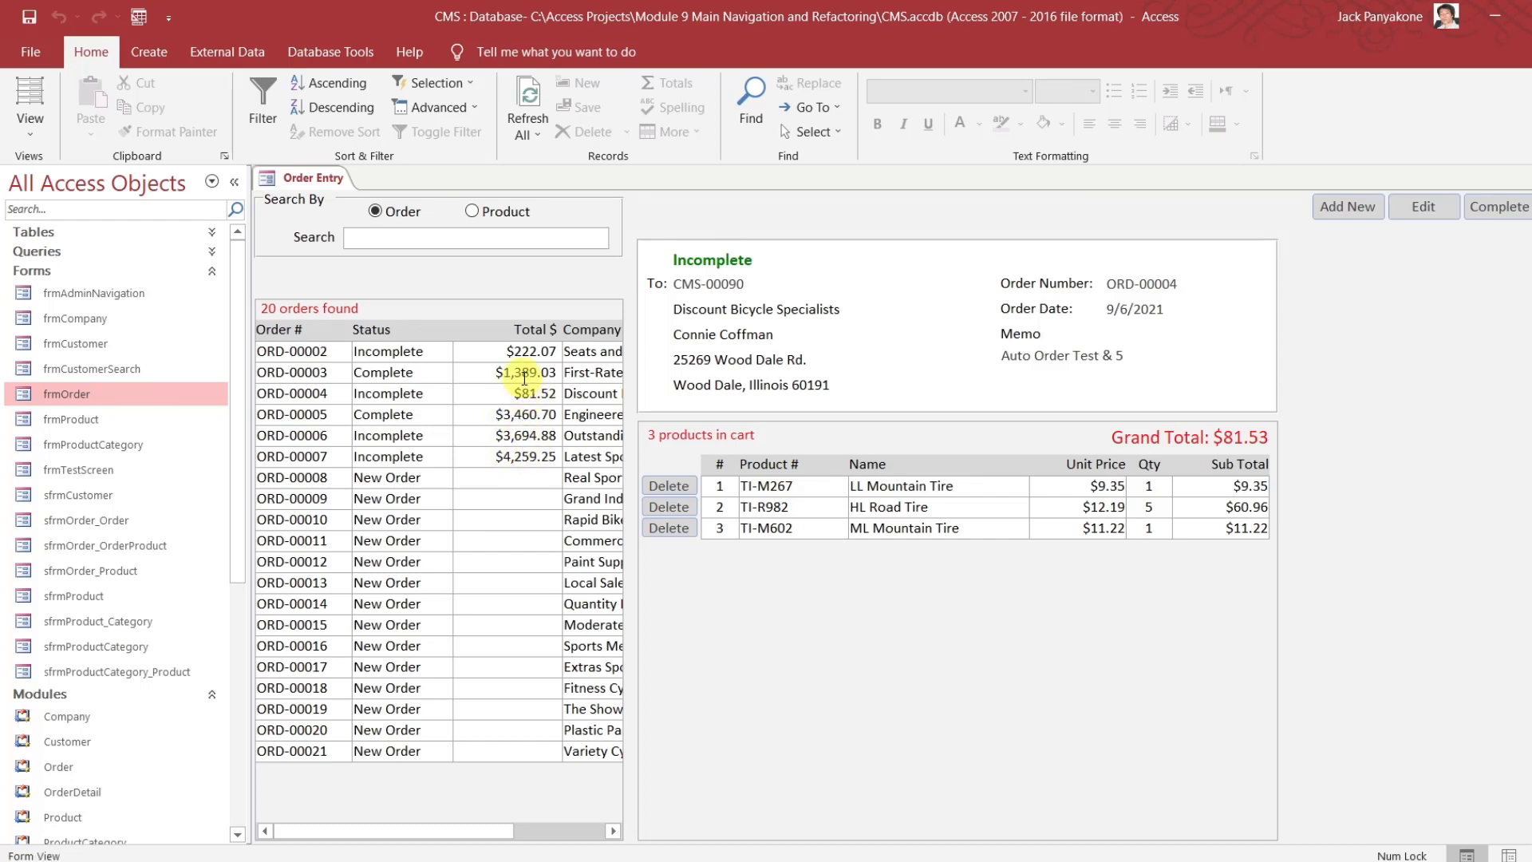
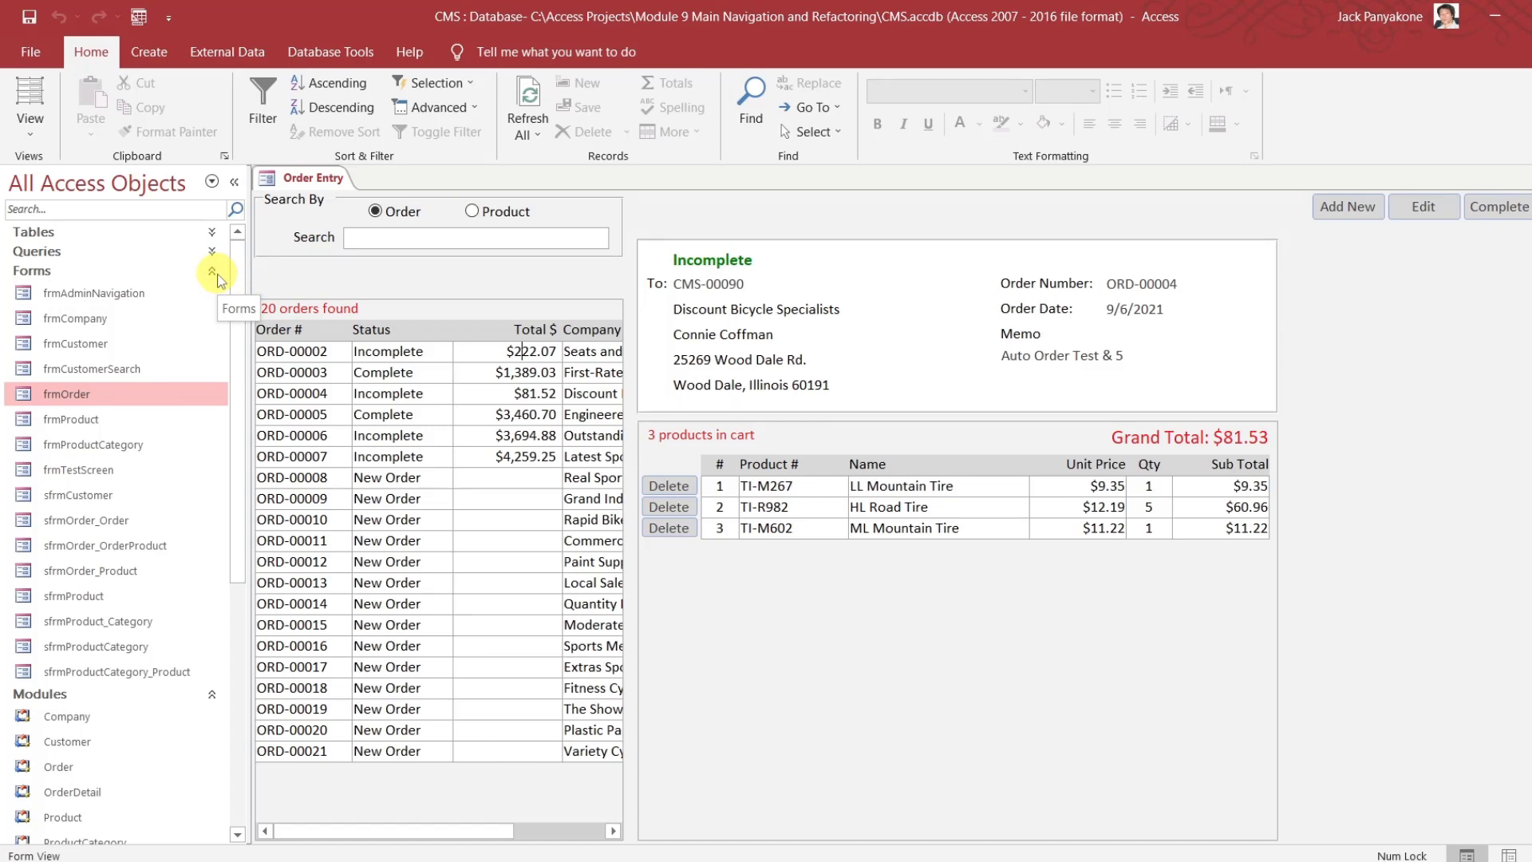
right_click(316, 180)
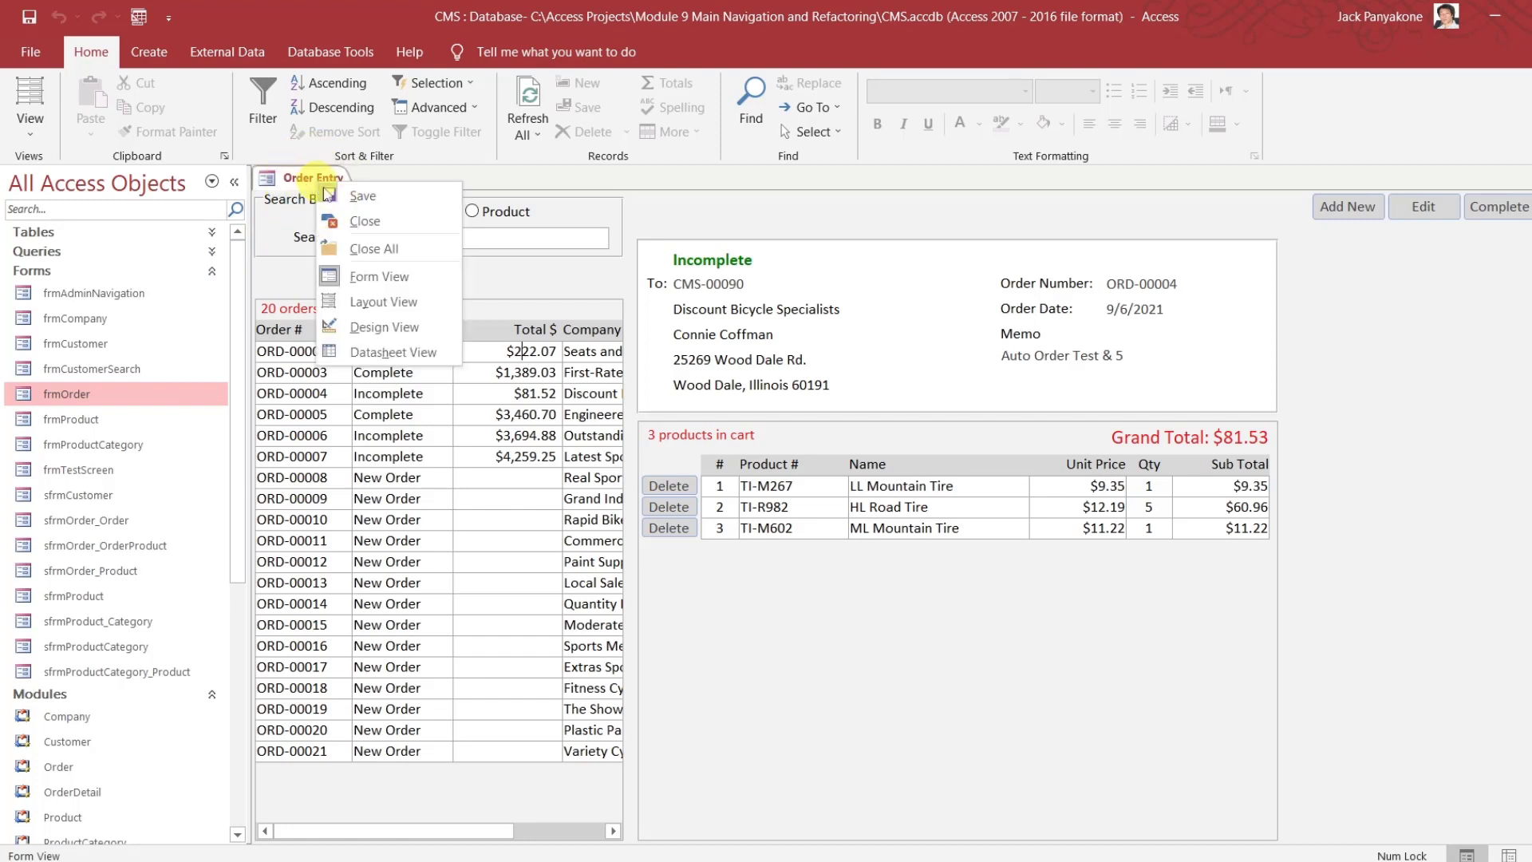
click(365, 222)
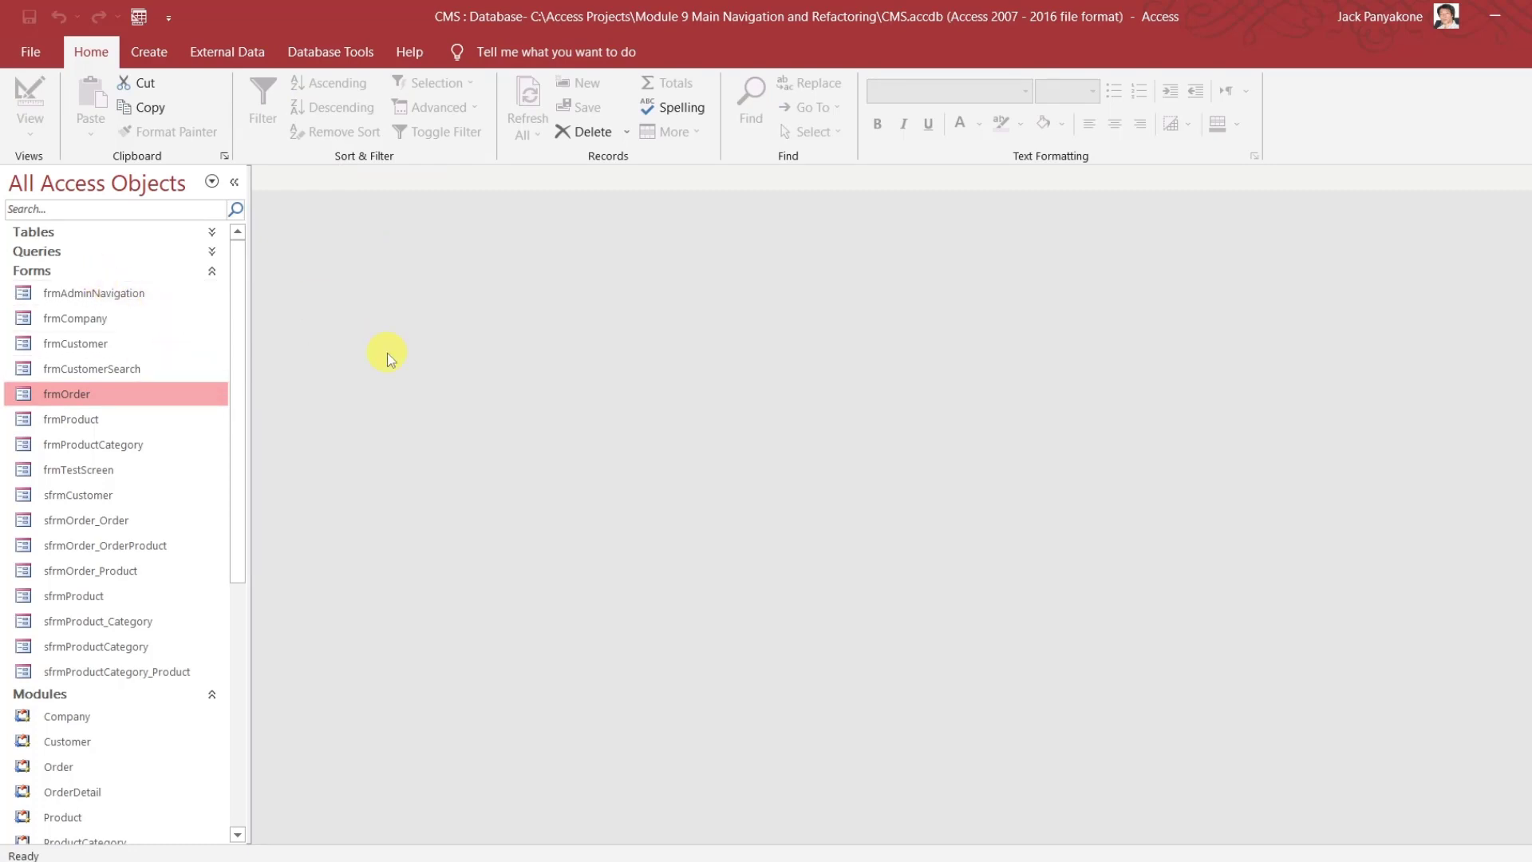
Open the frmAdminNavigation form in Design View, examine its header and navigation tabs, and close it
right_click(133, 295)
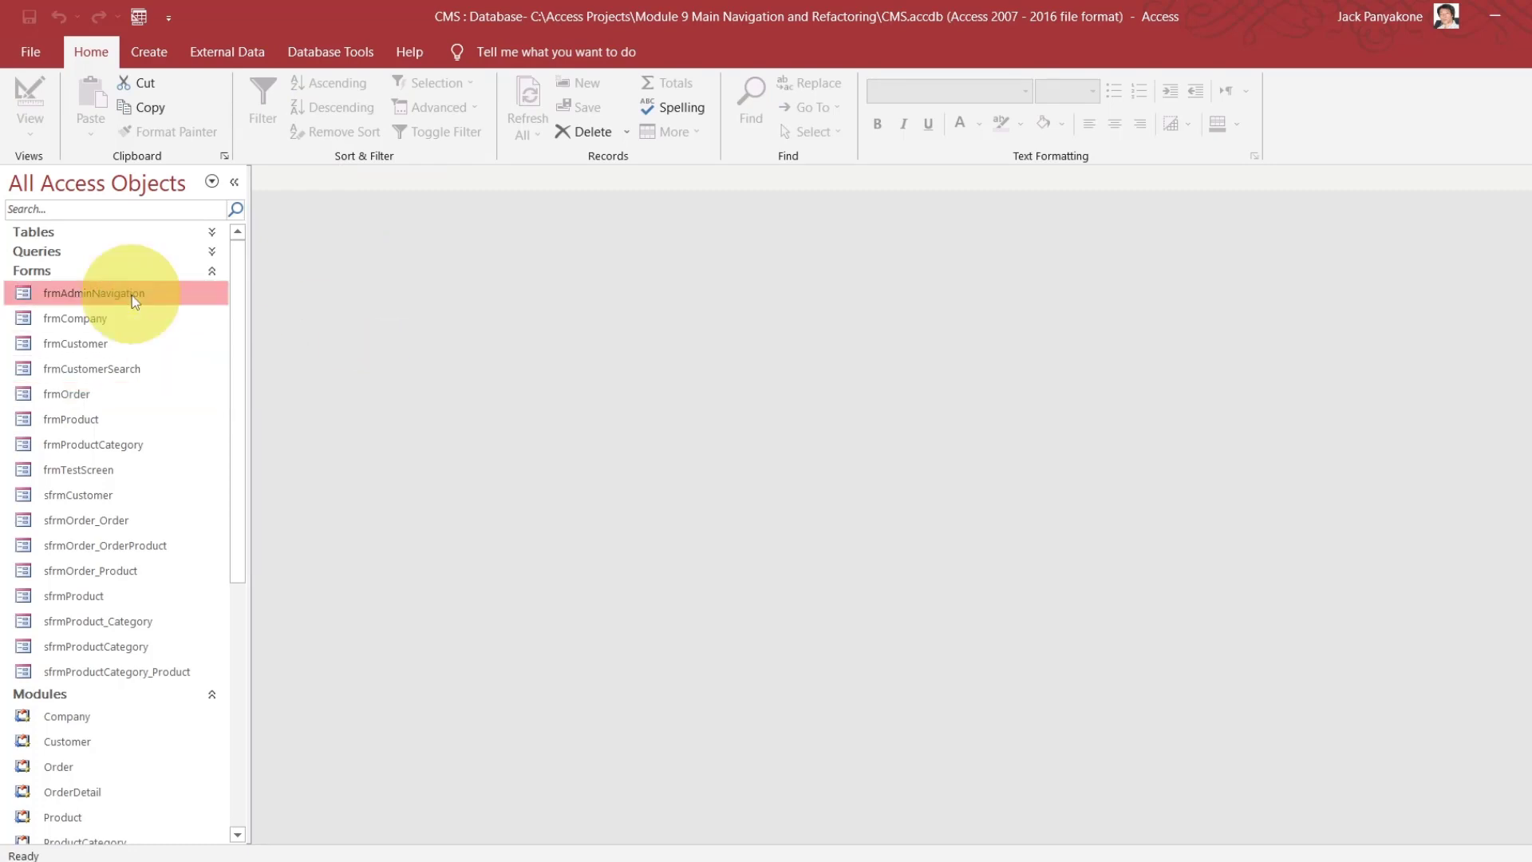
click(197, 359)
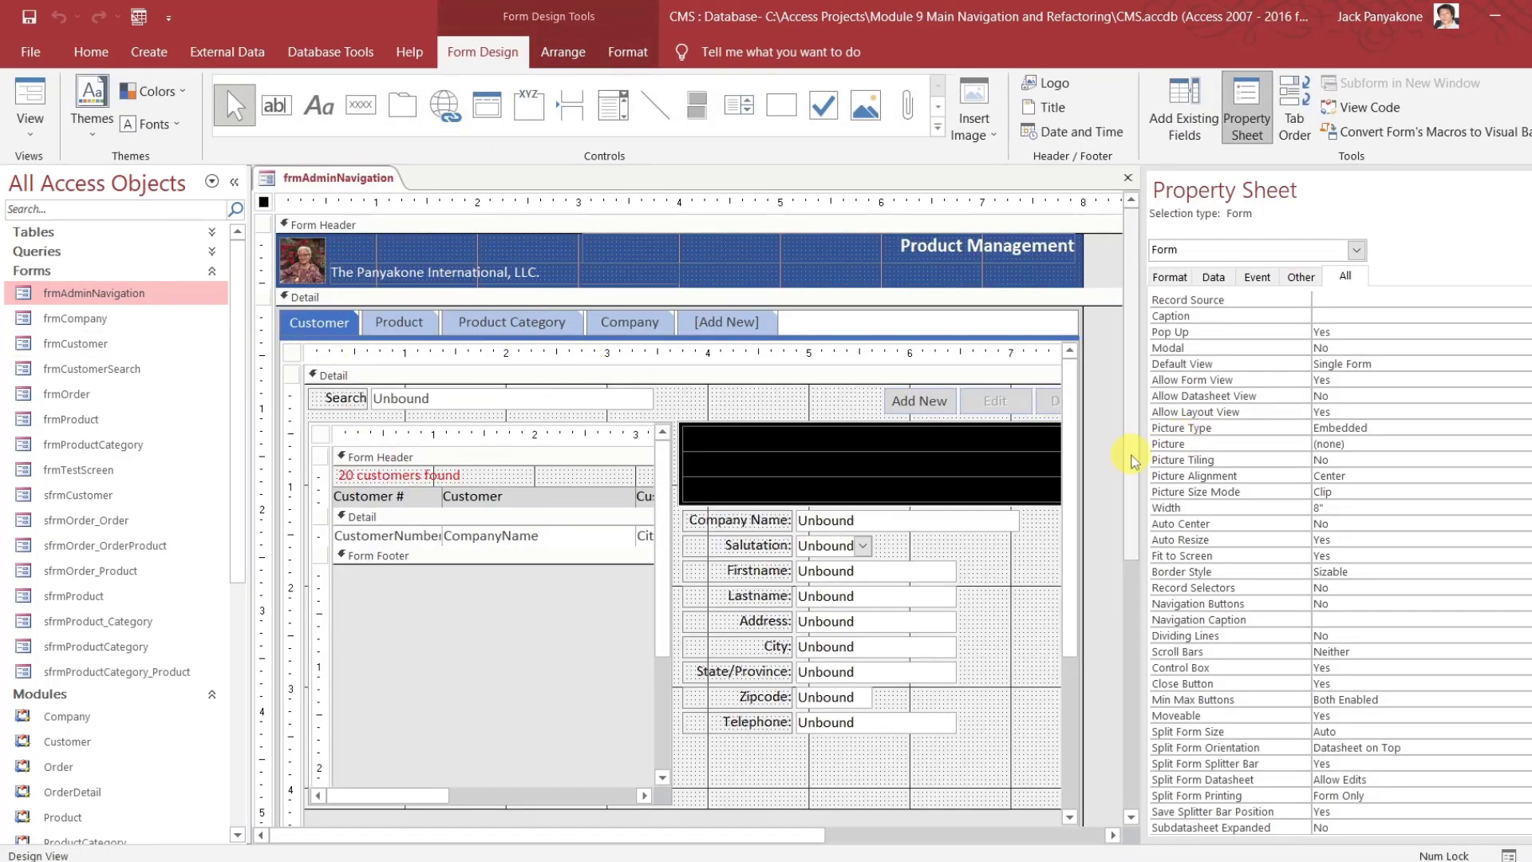
click(1132, 590)
drag(1134, 584, 1124, 422)
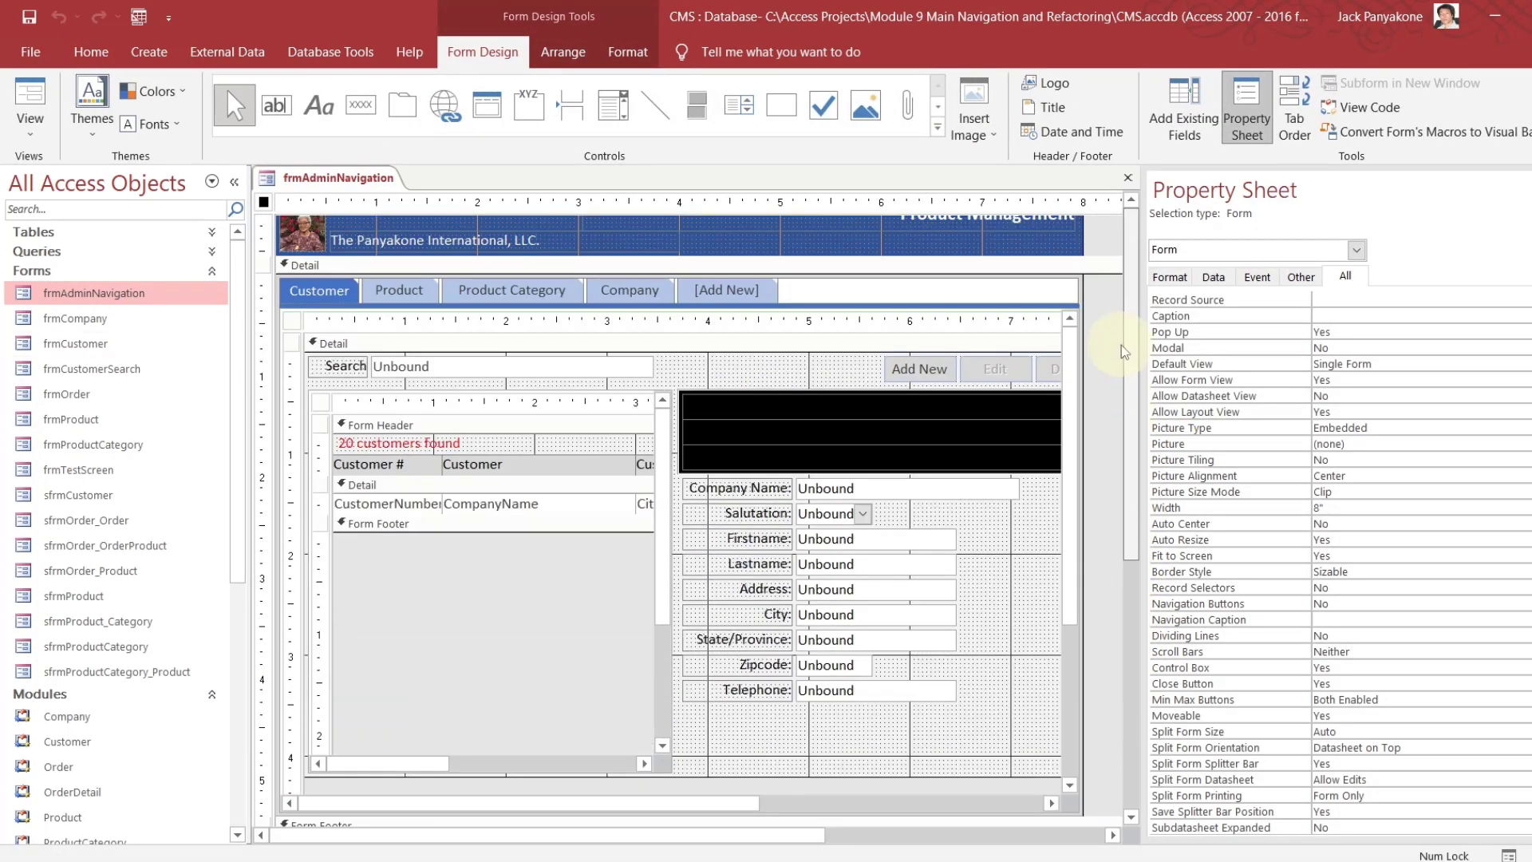
drag(1122, 338, 1123, 274)
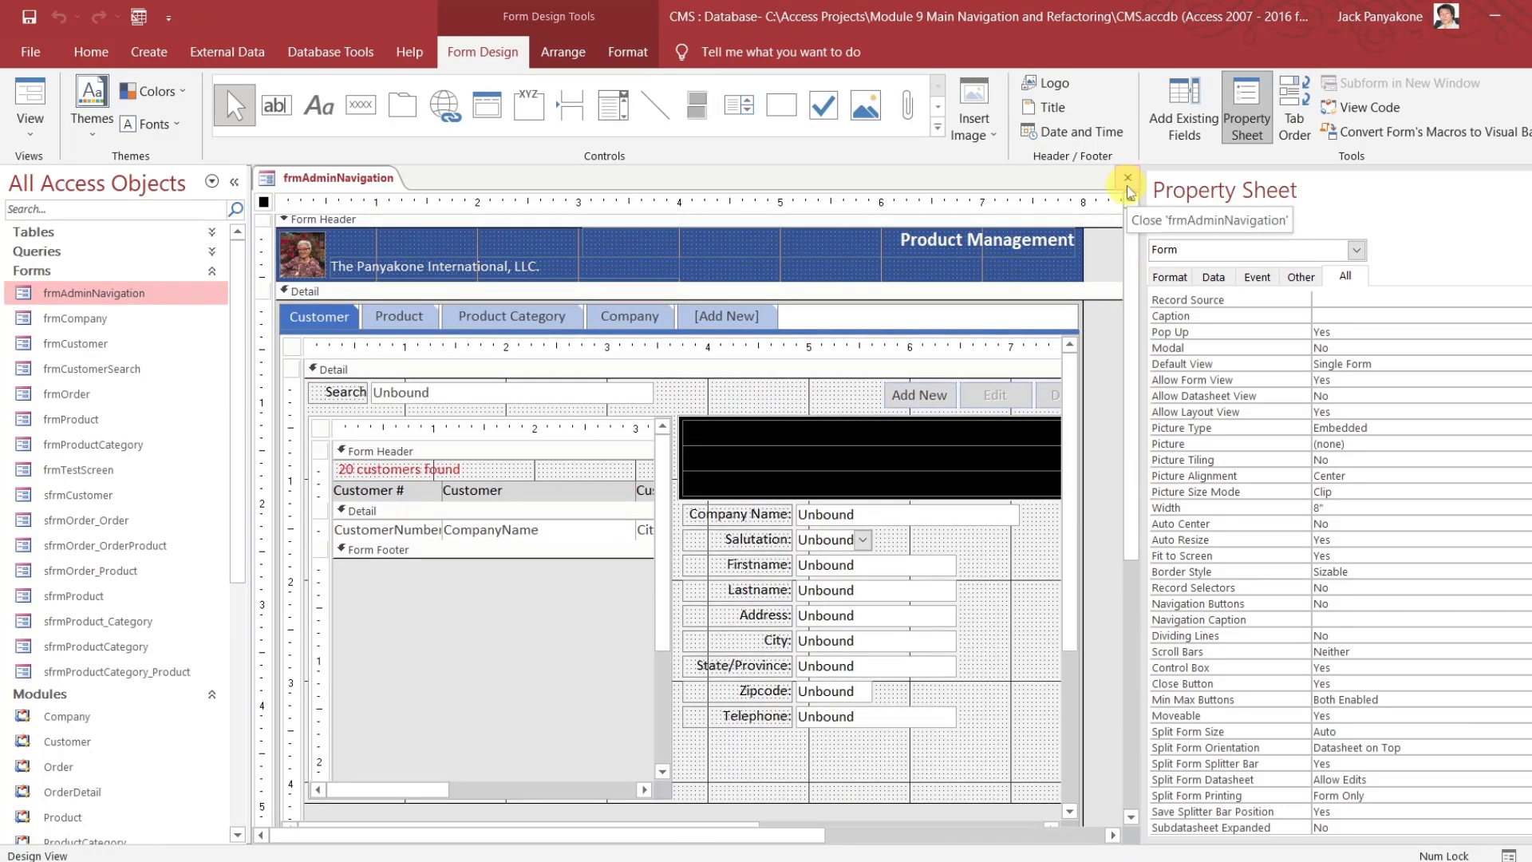
click(1128, 177)
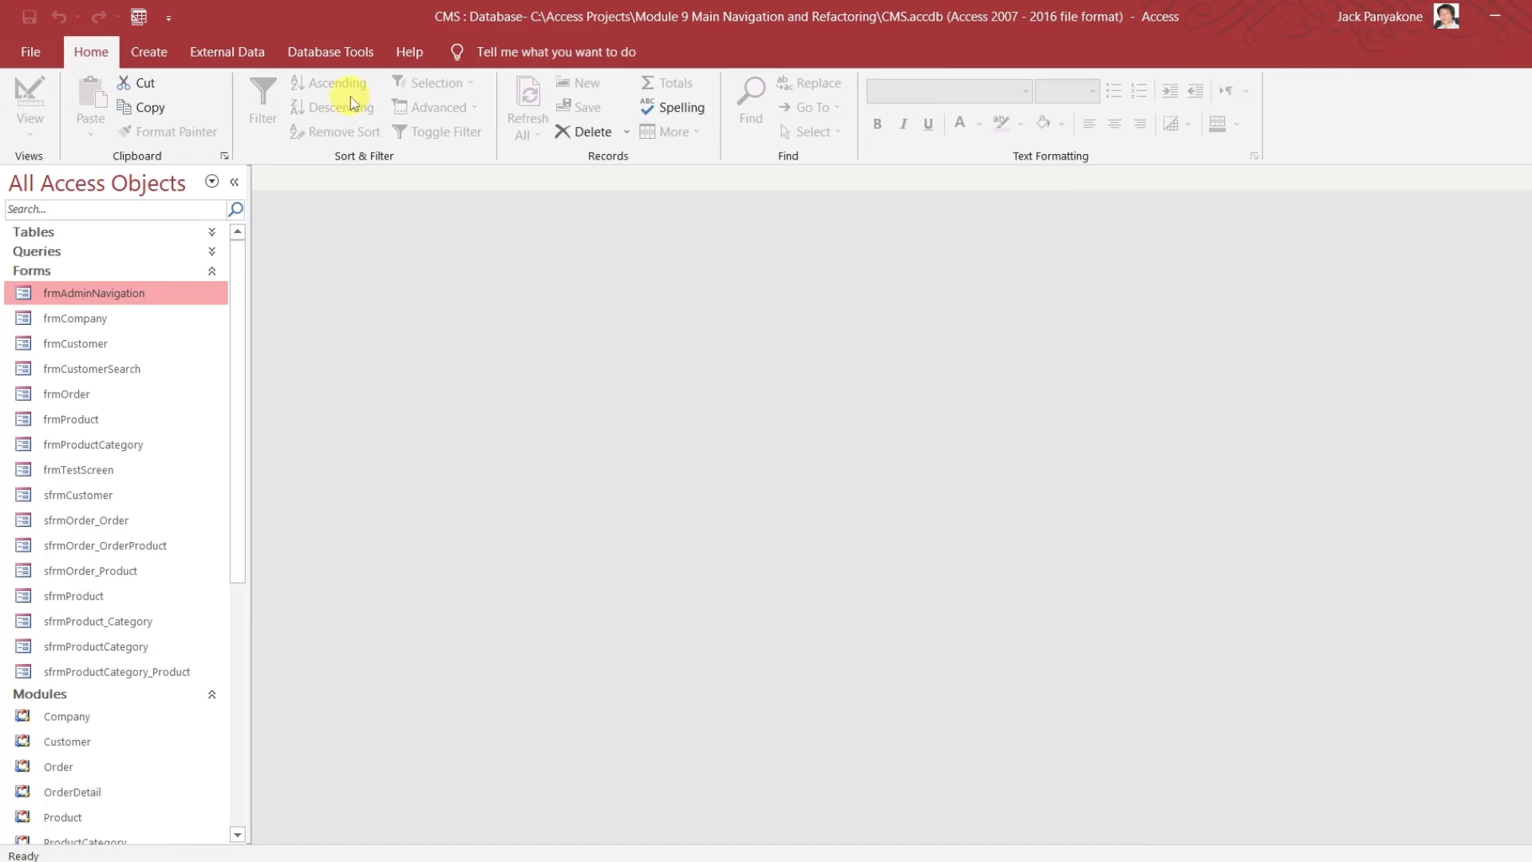
Create a navigation form with the Vertical Tabs, Left layout and save it as frmMainNavigation
click(160, 56)
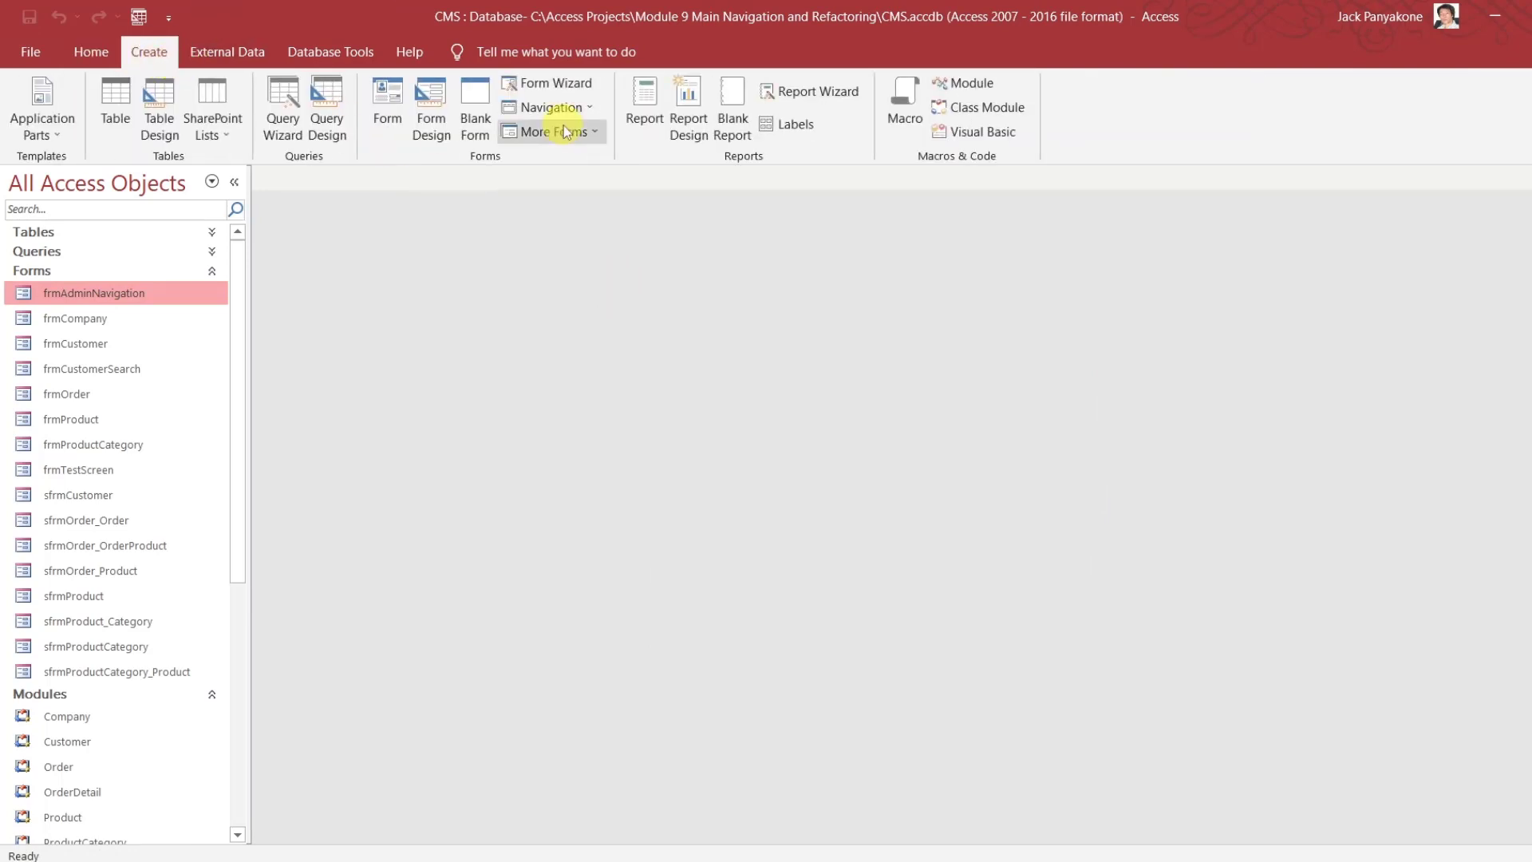
click(585, 113)
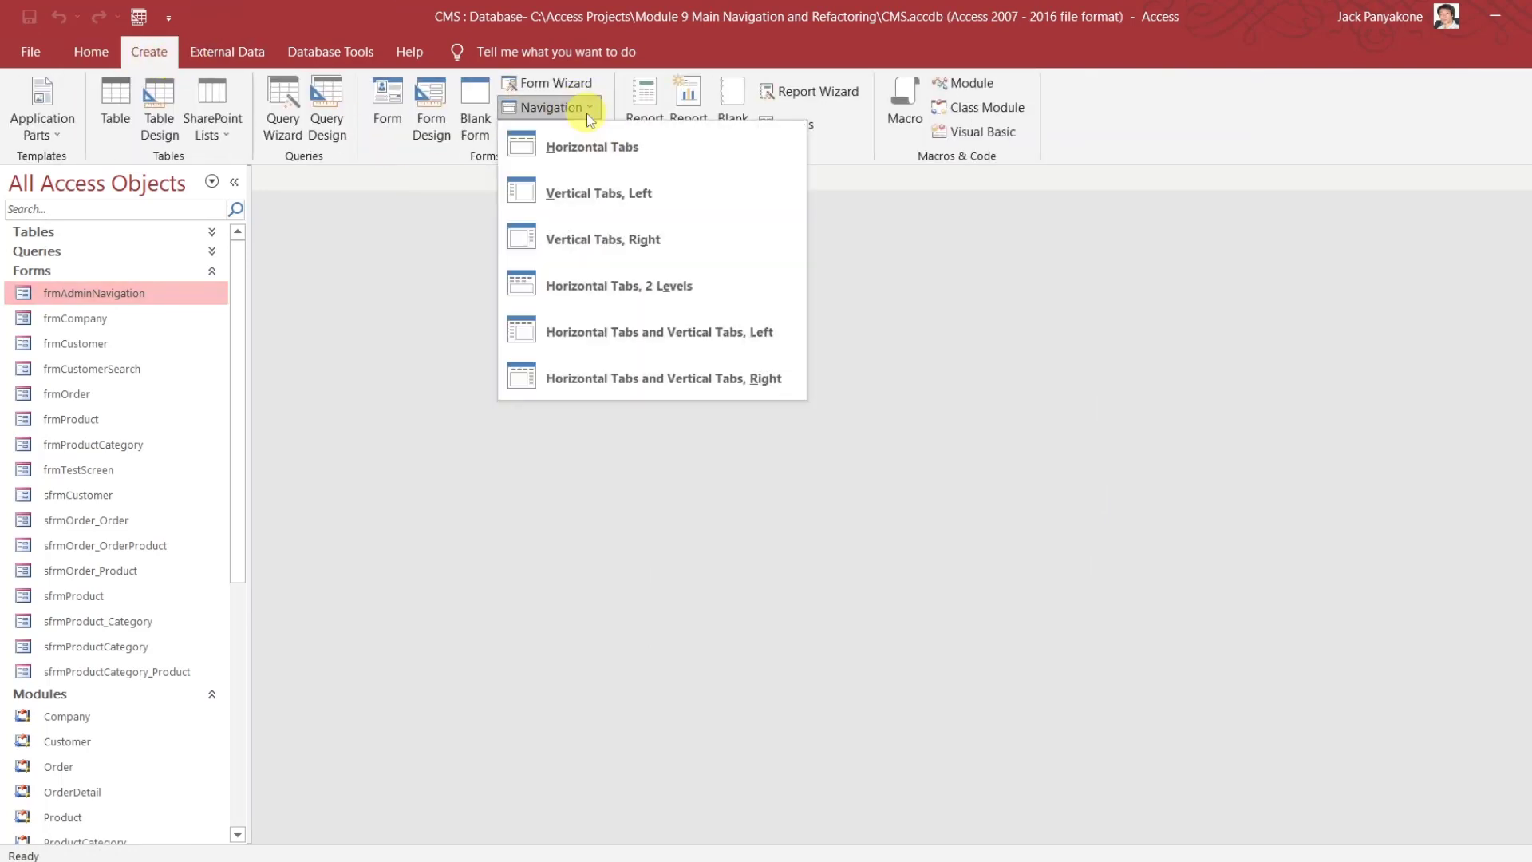
click(596, 200)
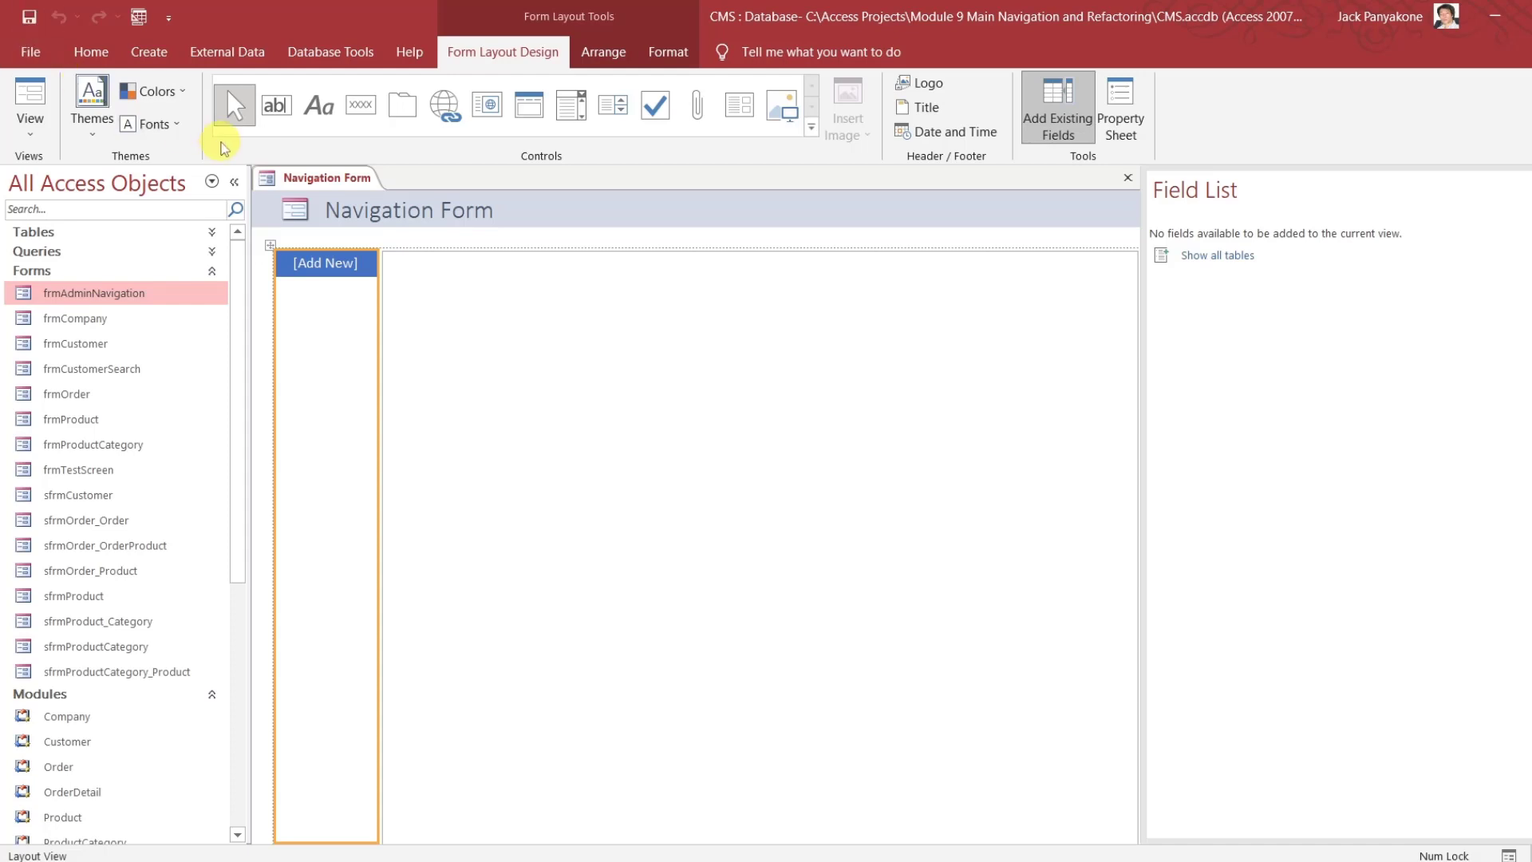
key(ctrl+s)
text(fr)
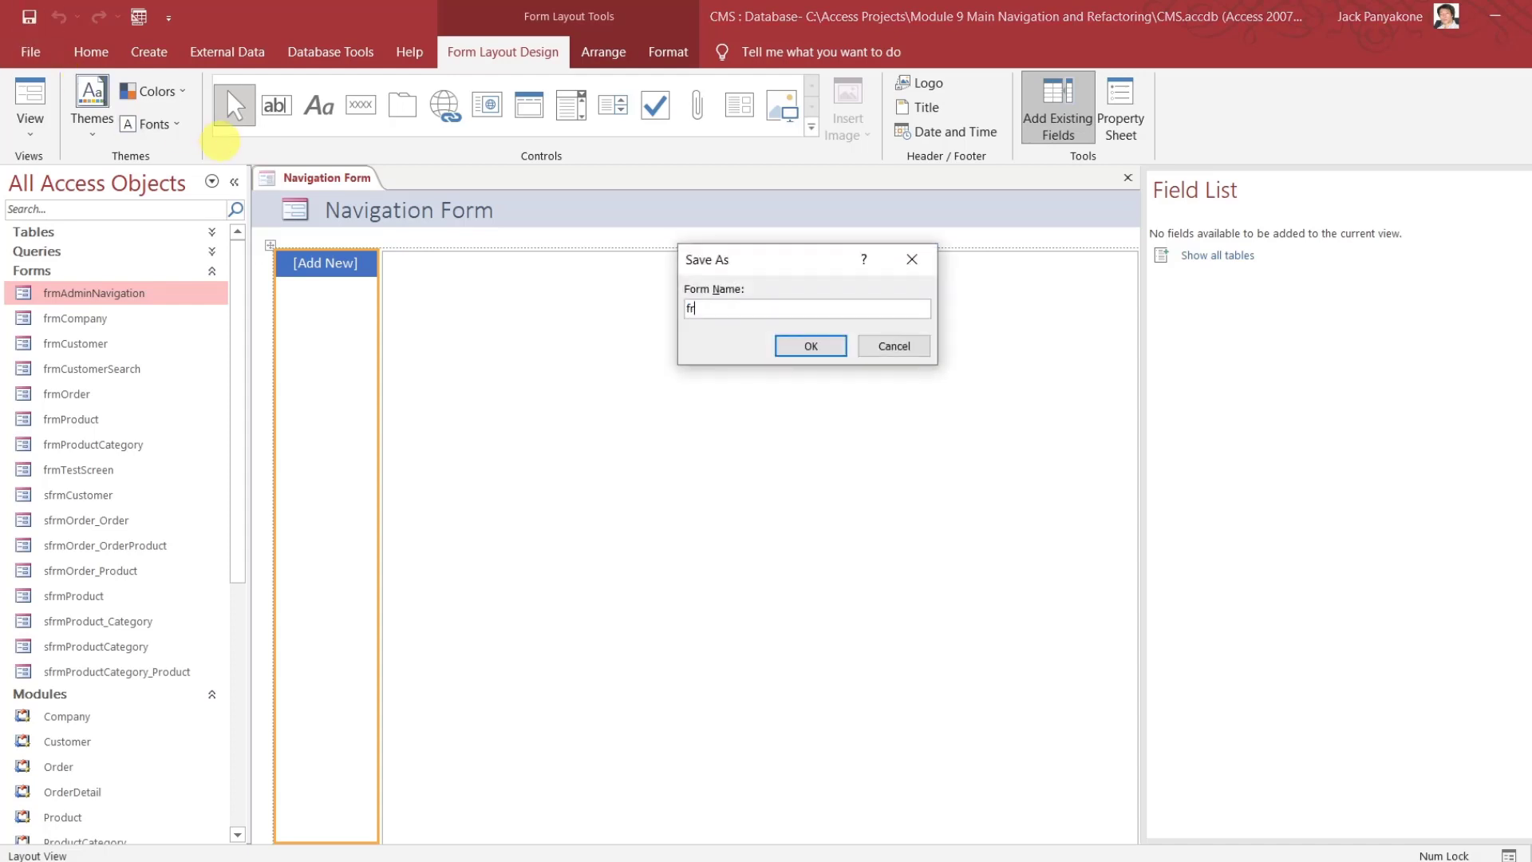
text(mMainNavigation)
key(Return)
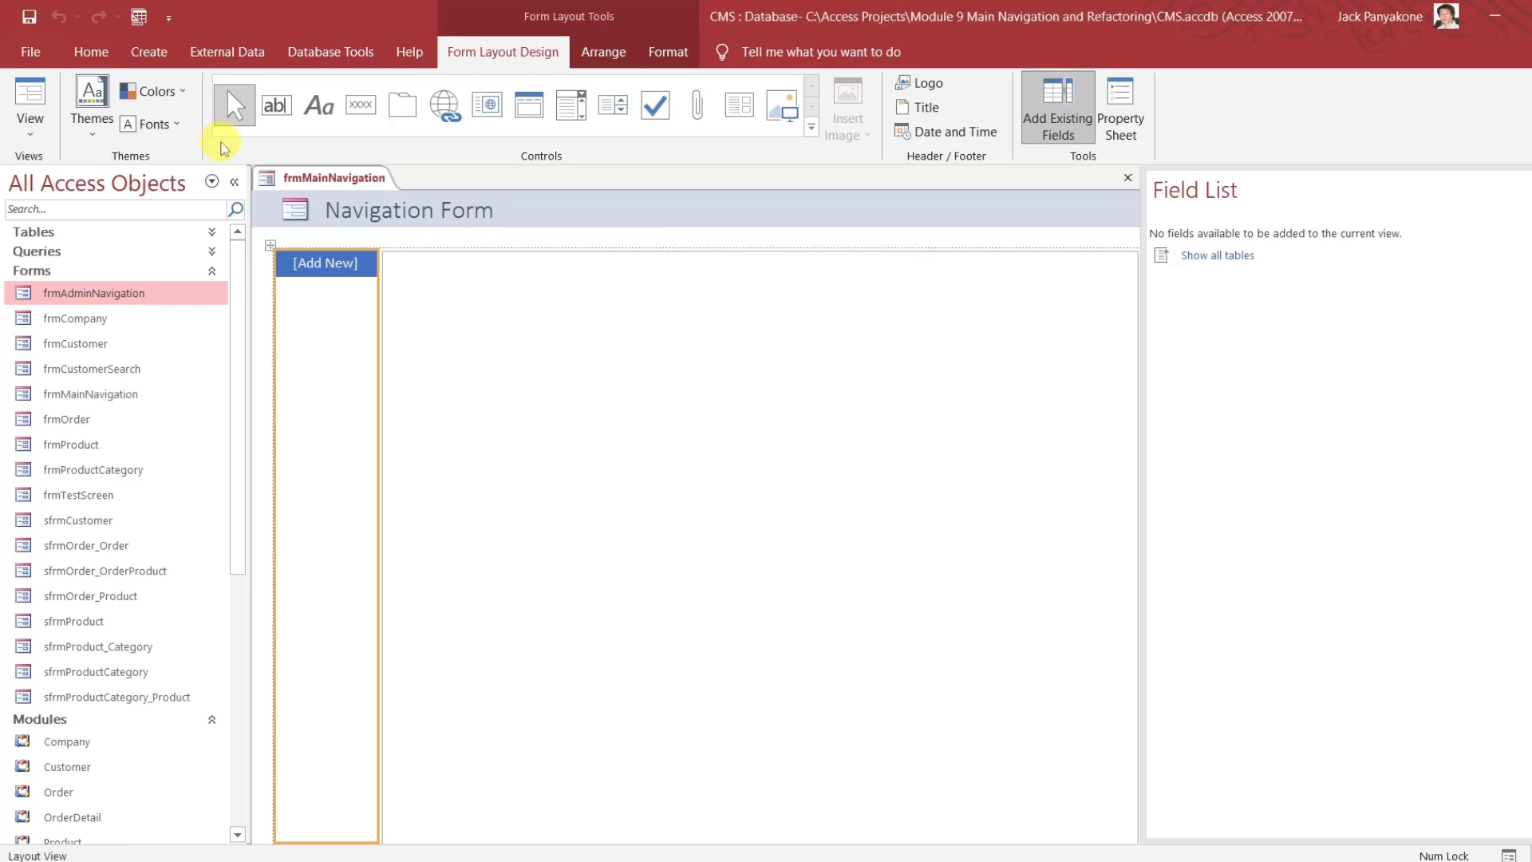
Switch frmMainNavigation to Design View and delete the default logo and title from the Form Header
right_click(351, 177)
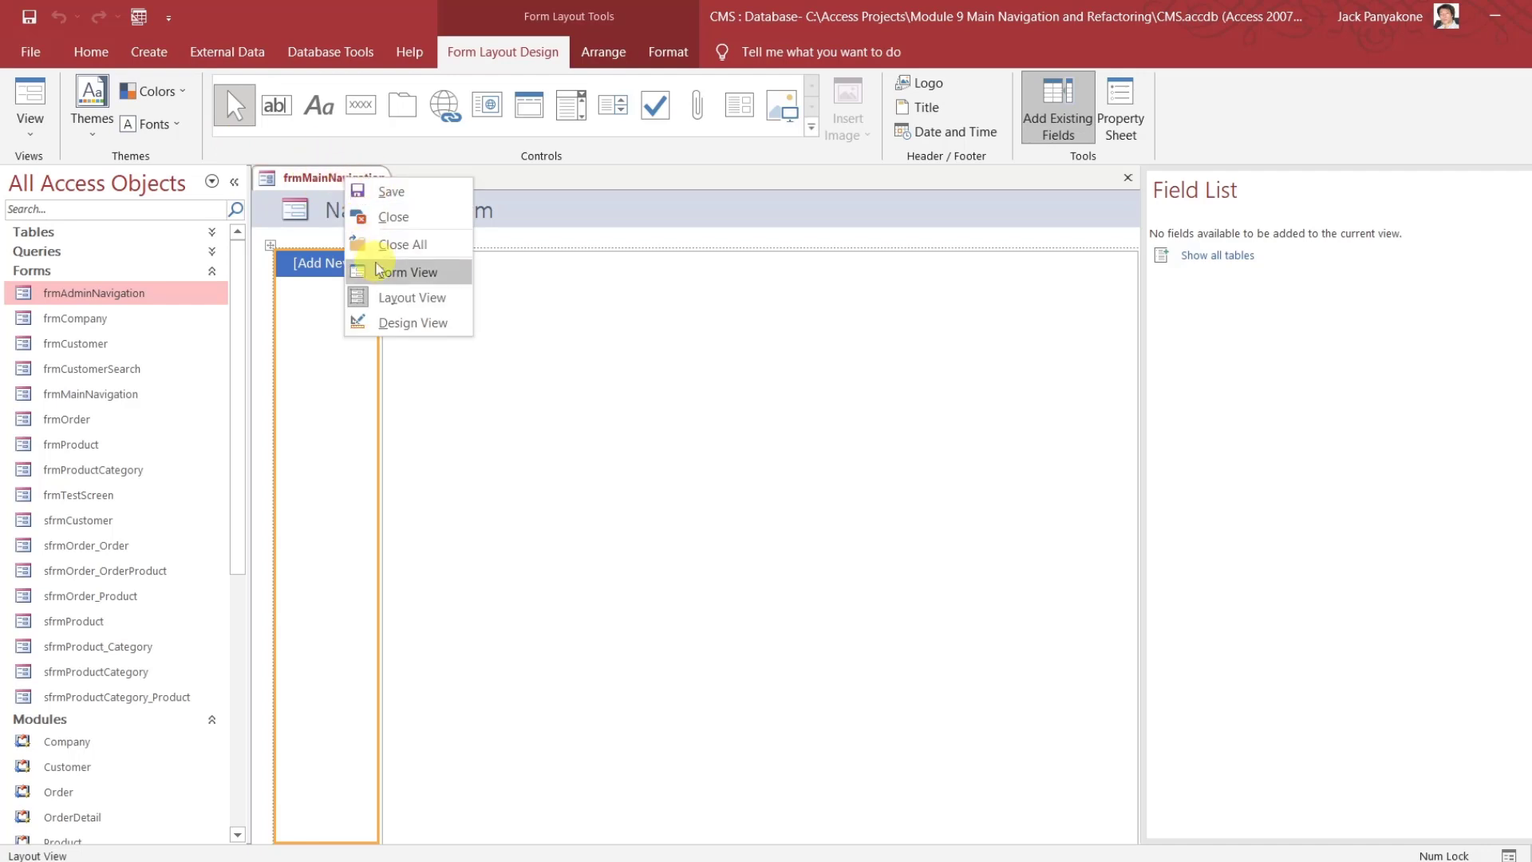
click(393, 329)
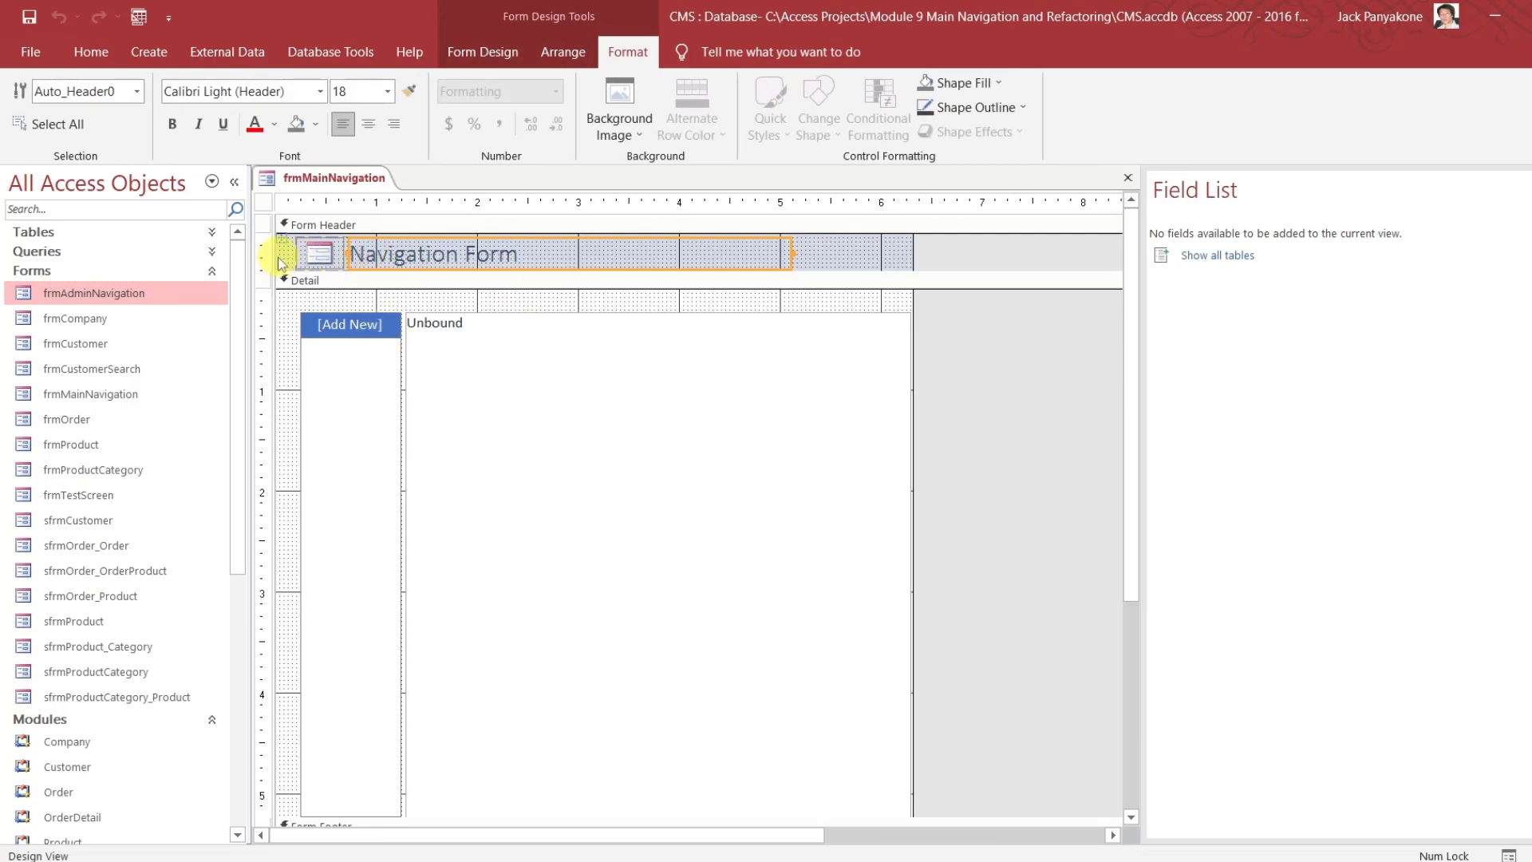
click(273, 254)
key(Delete)
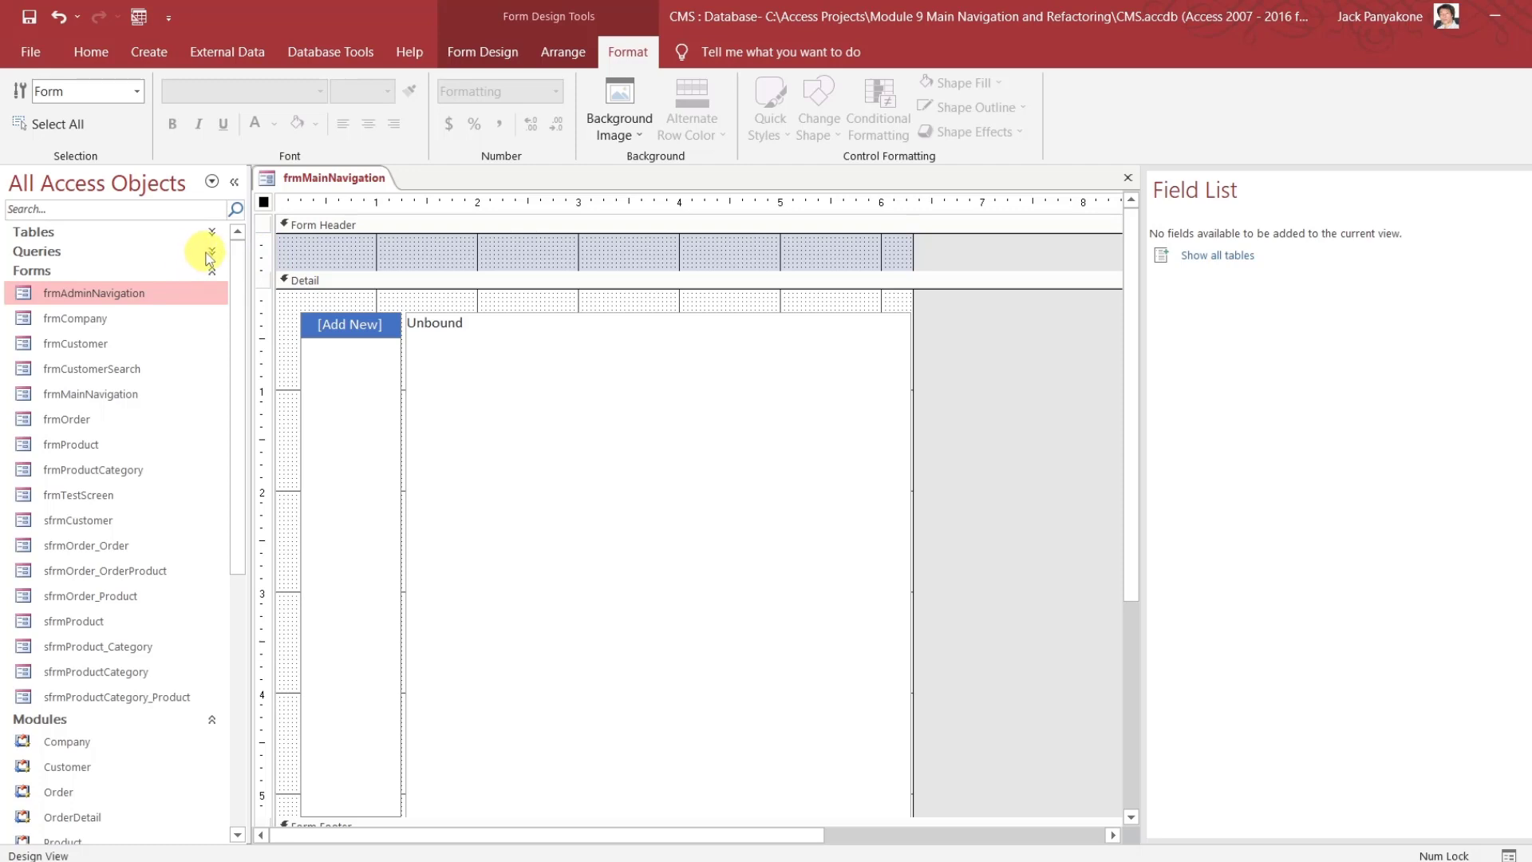
Open frmAdminNavigation in Design View and copy the Back Color value from its Form Header properties
right_click(80, 294)
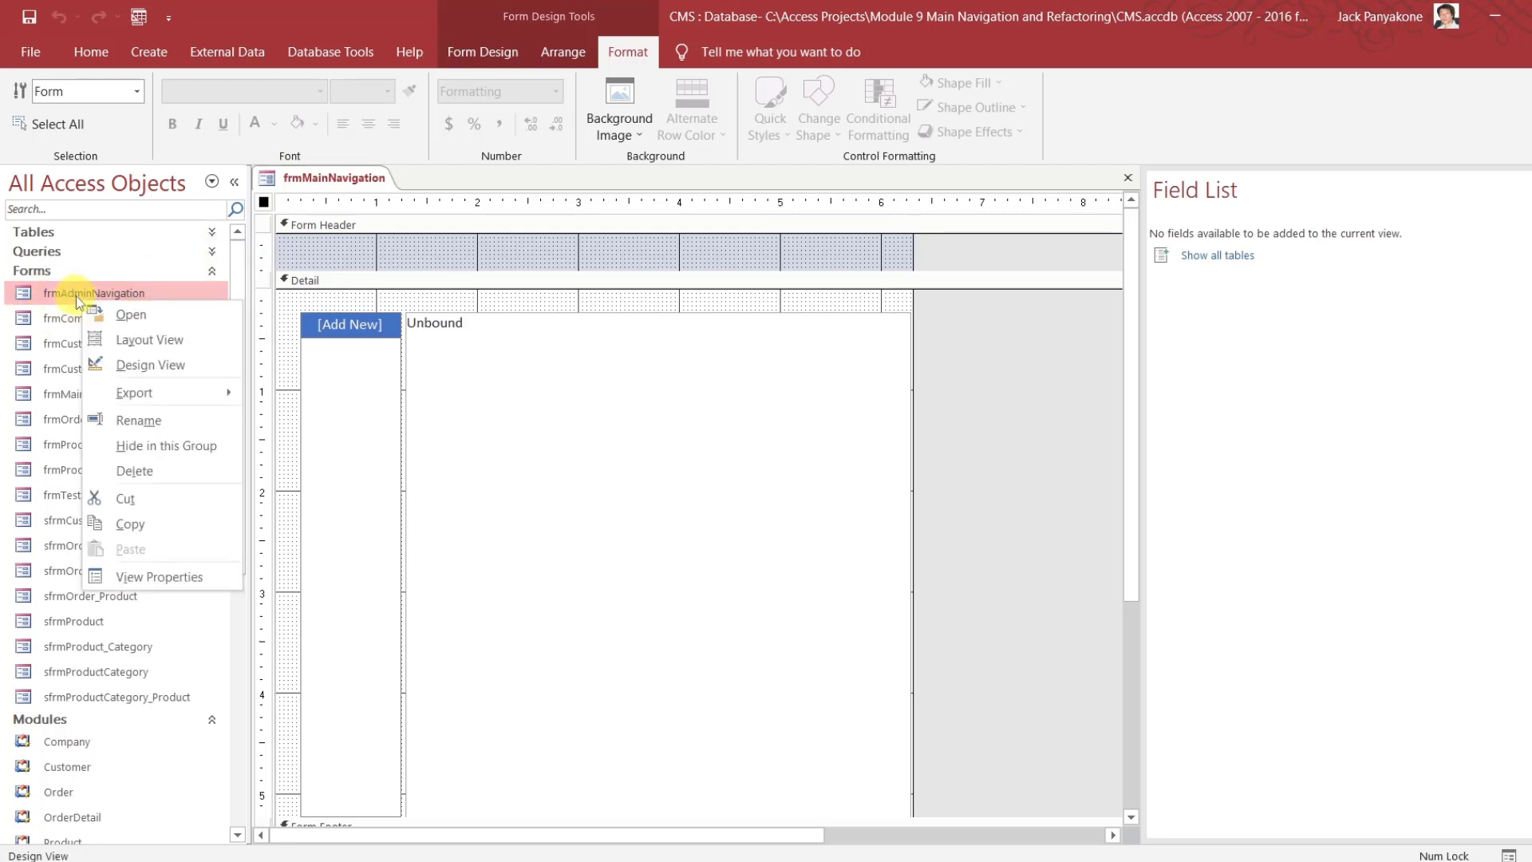
click(137, 365)
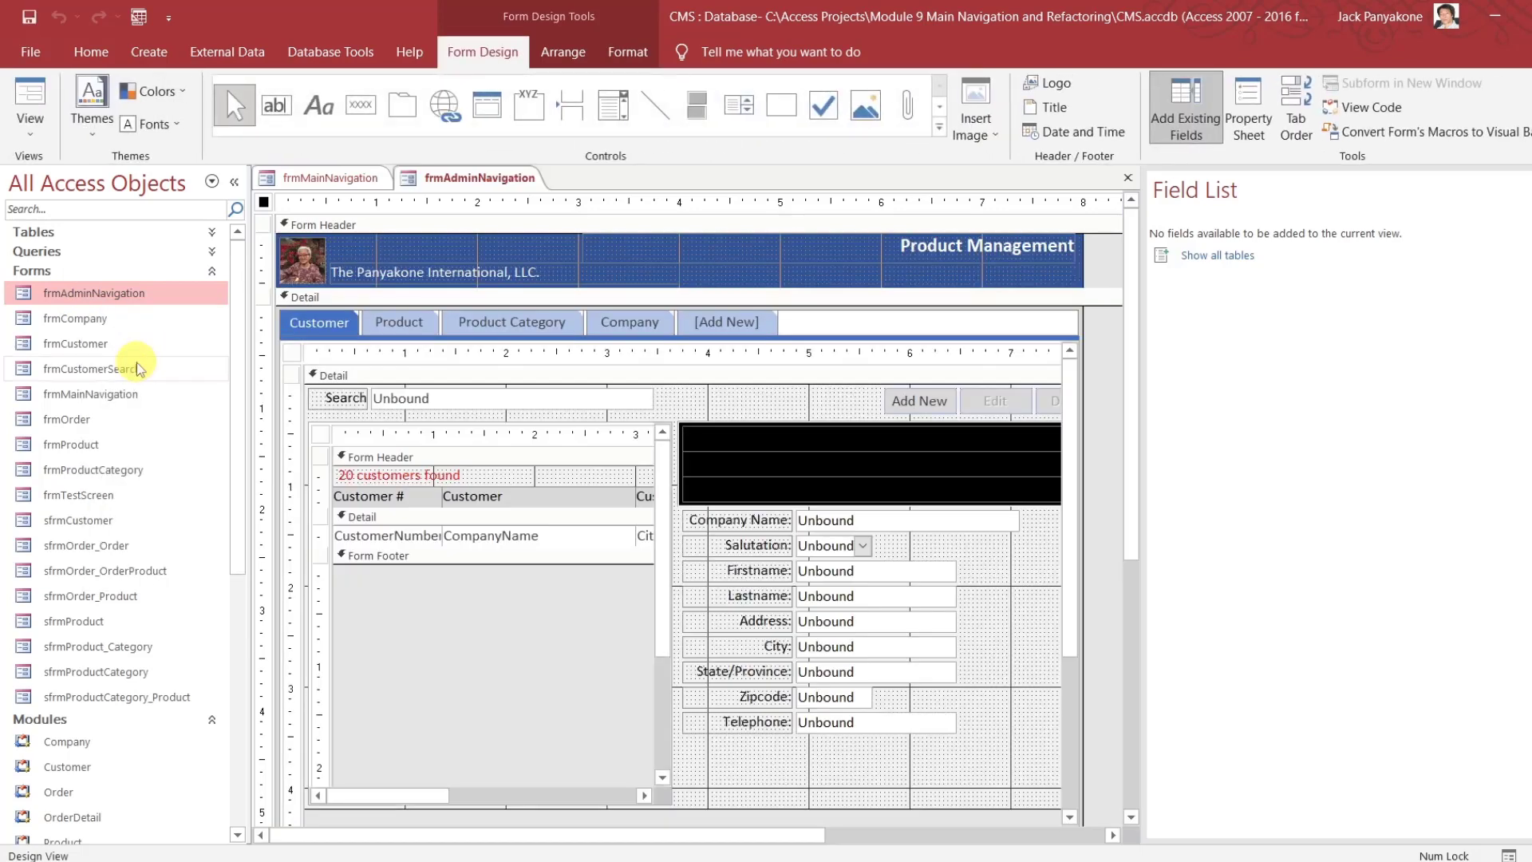
click(539, 226)
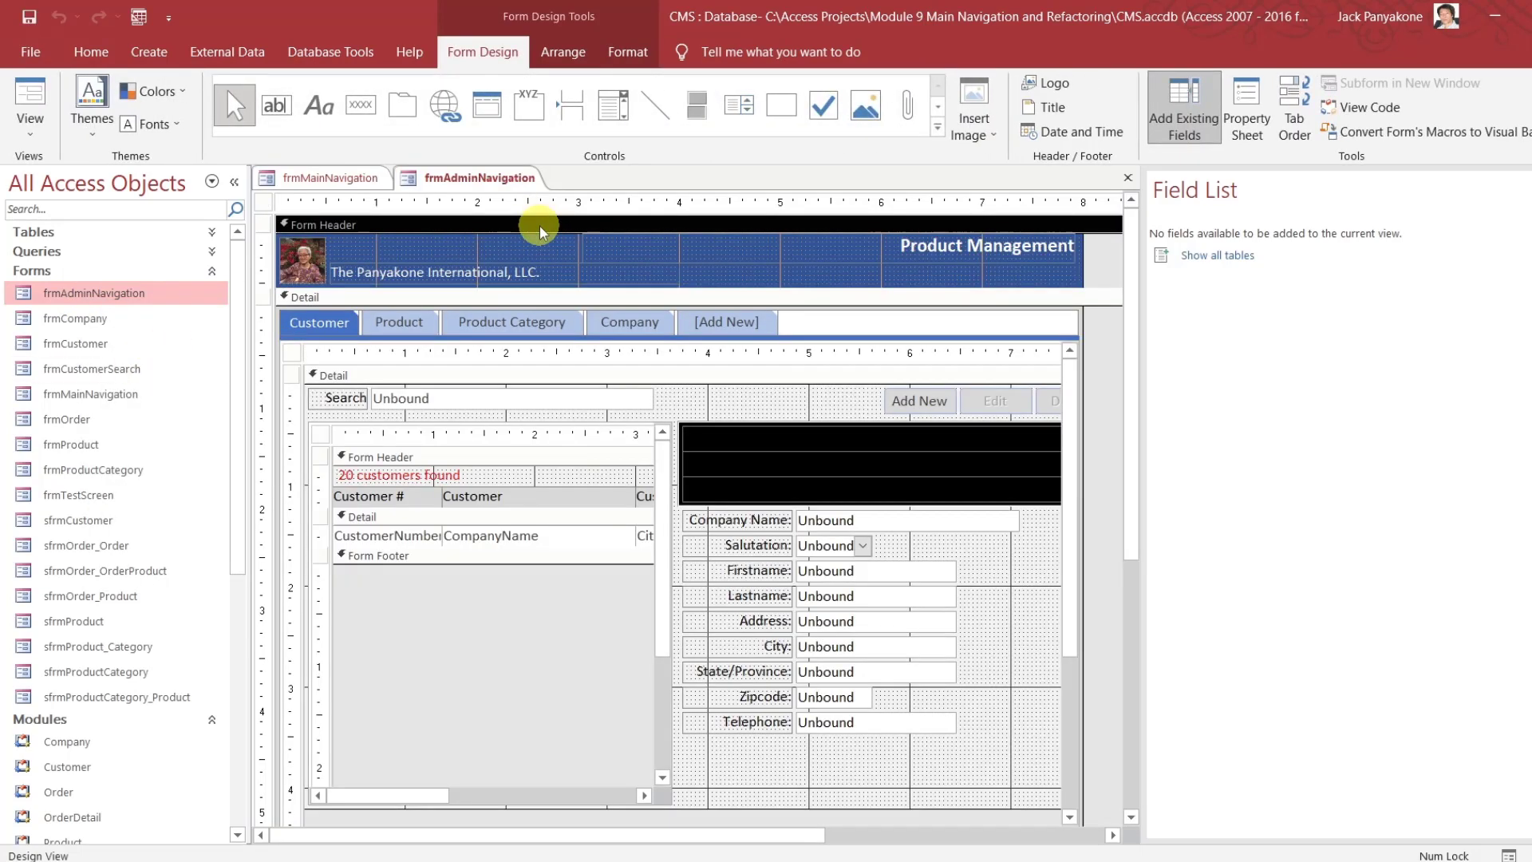
right_click(540, 225)
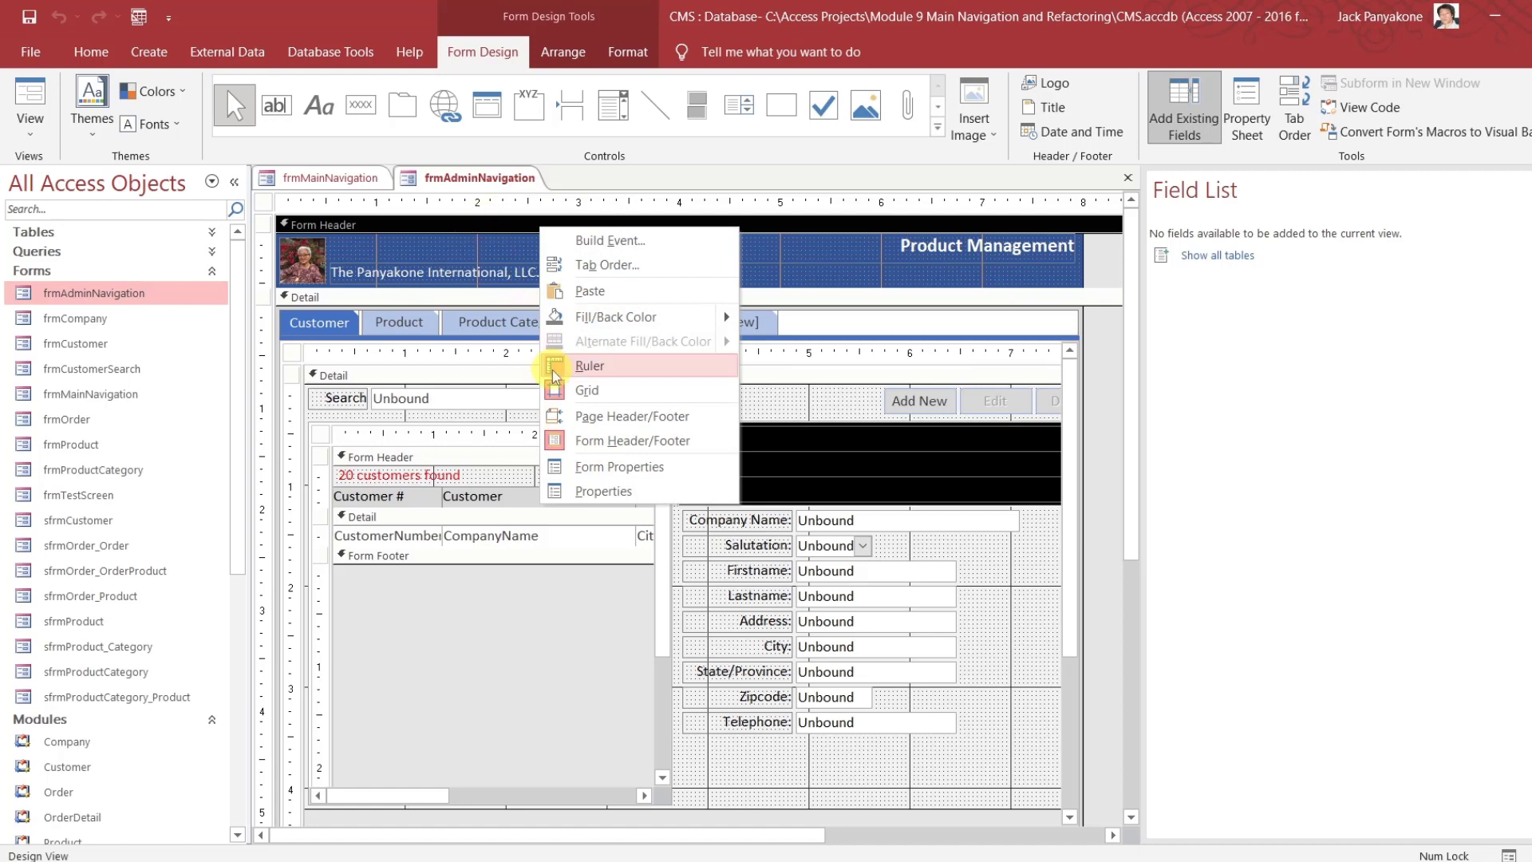
click(602, 492)
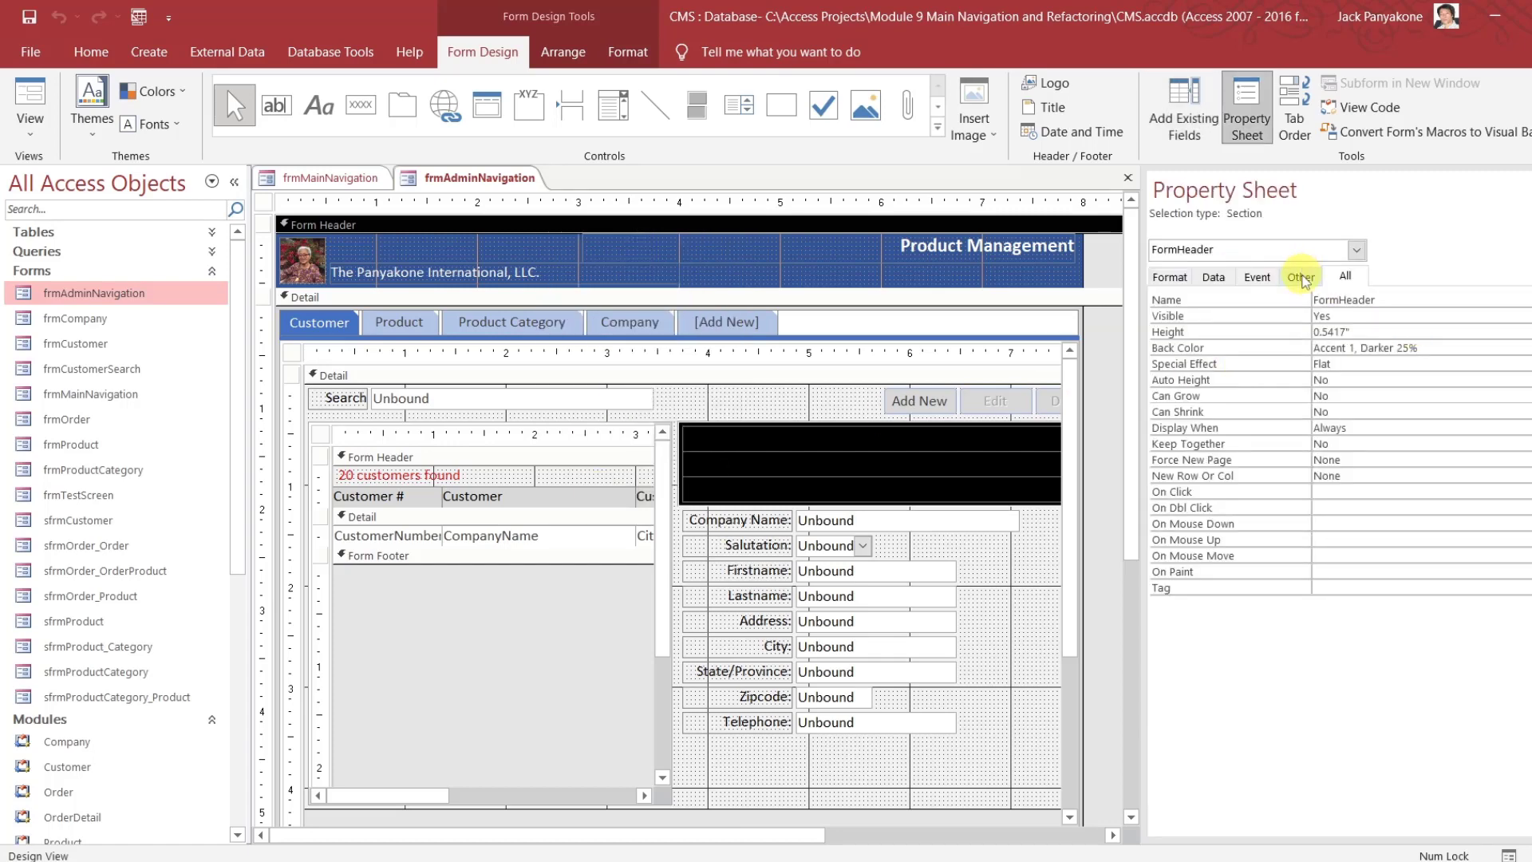
click(1097, 259)
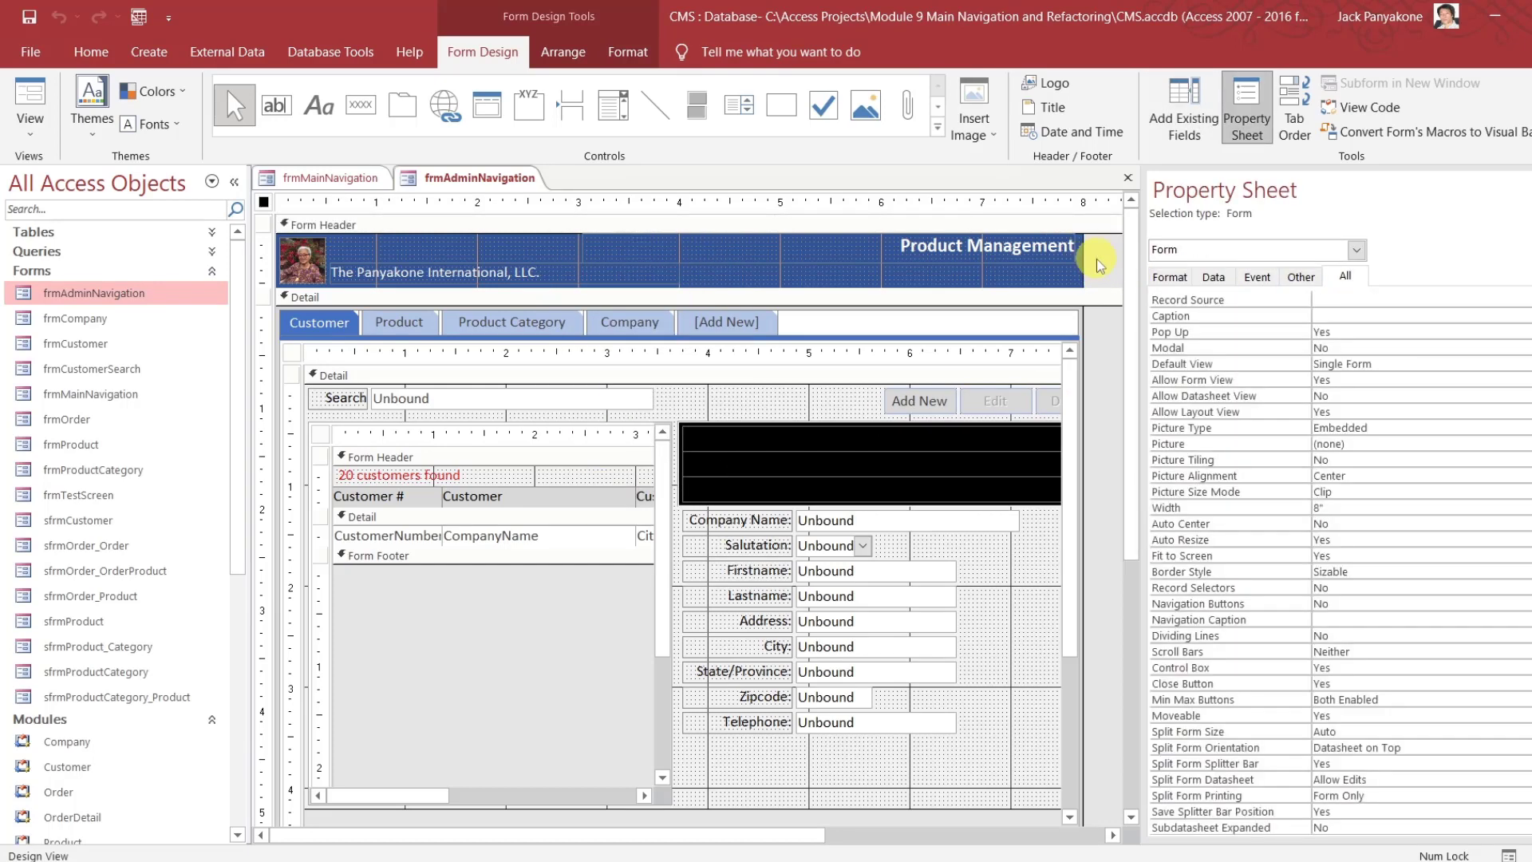
click(543, 224)
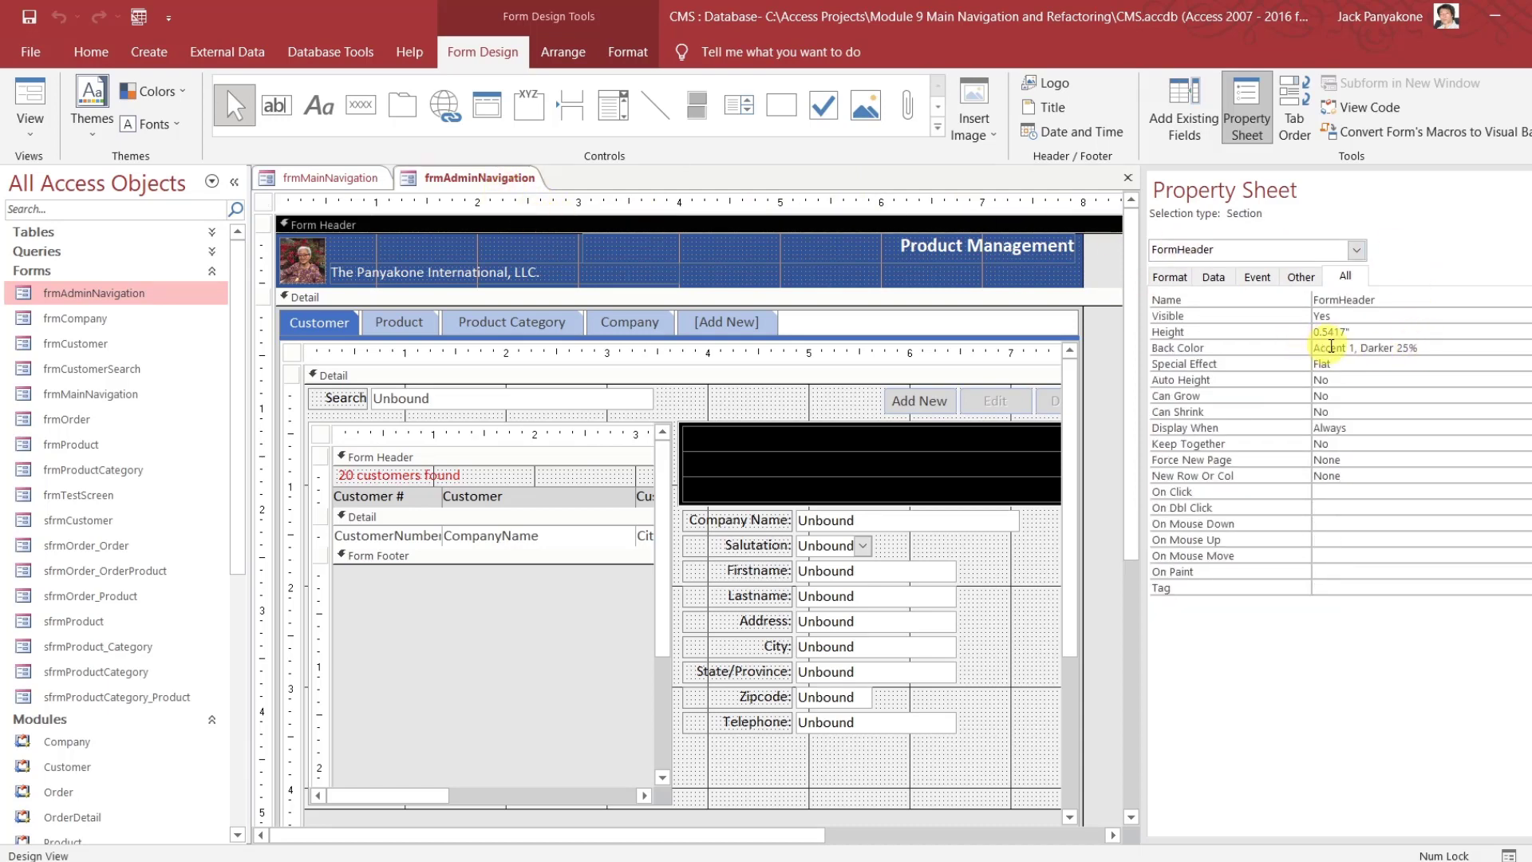
drag(1453, 348, 1306, 357)
key(ctrl+c)
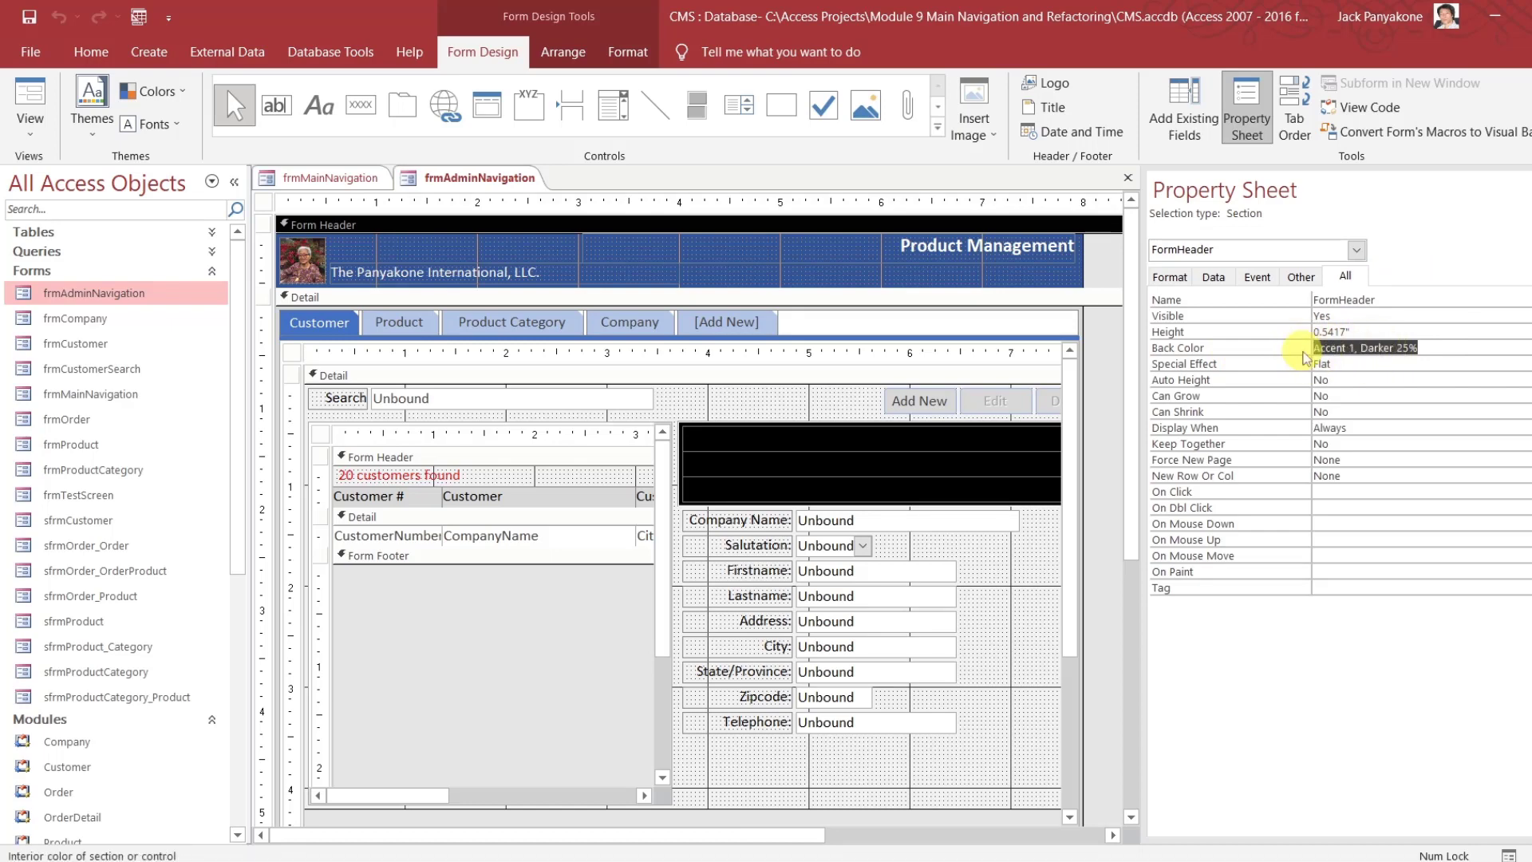
Set the Form Header Back Color of frmMainNavigation to the copied value Accent 1, Darker 25%
click(359, 178)
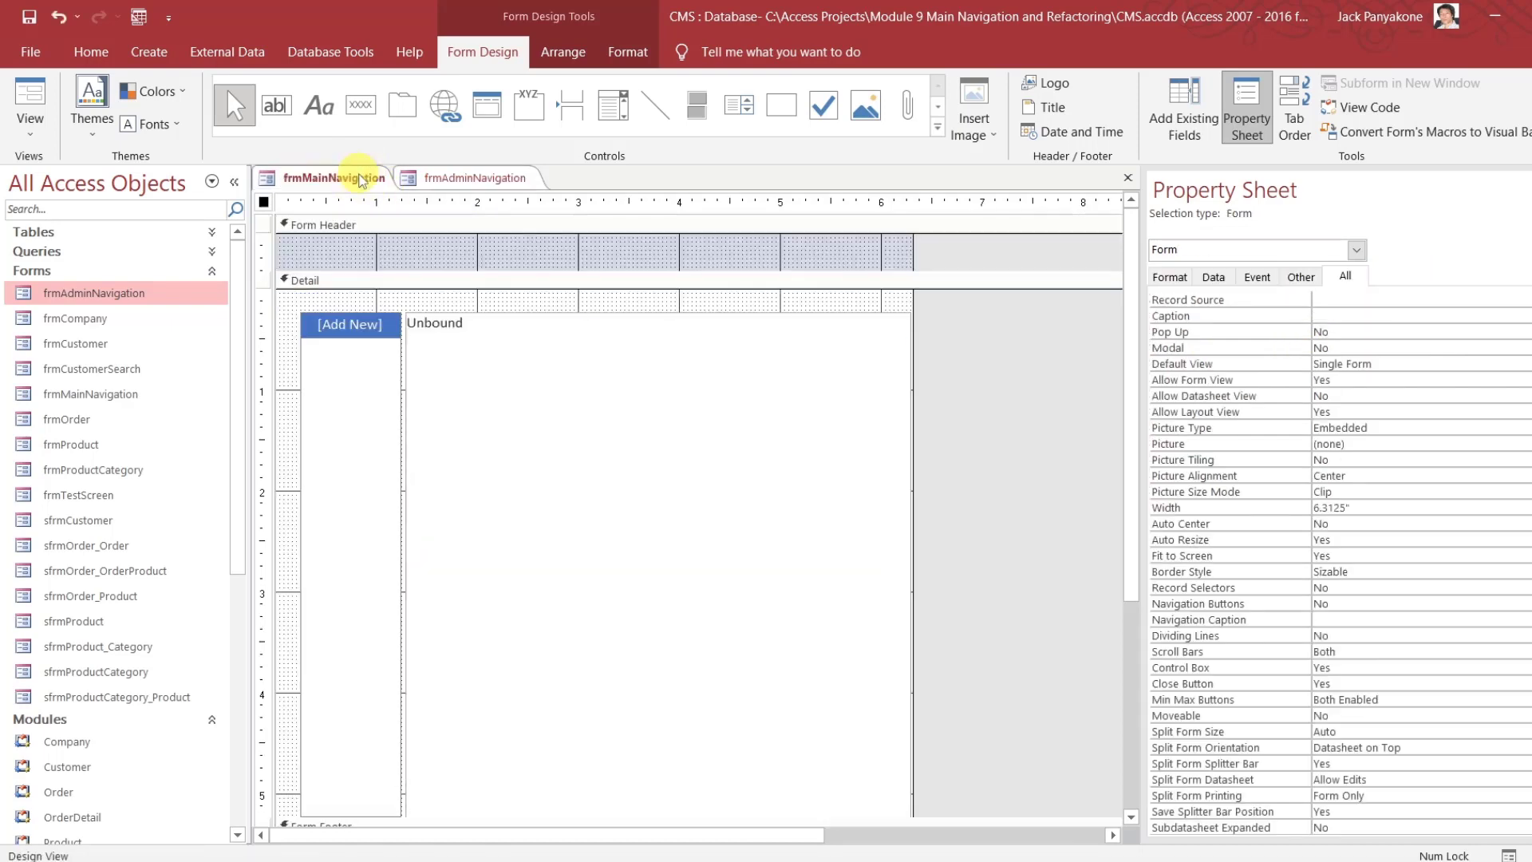
click(394, 230)
click(382, 224)
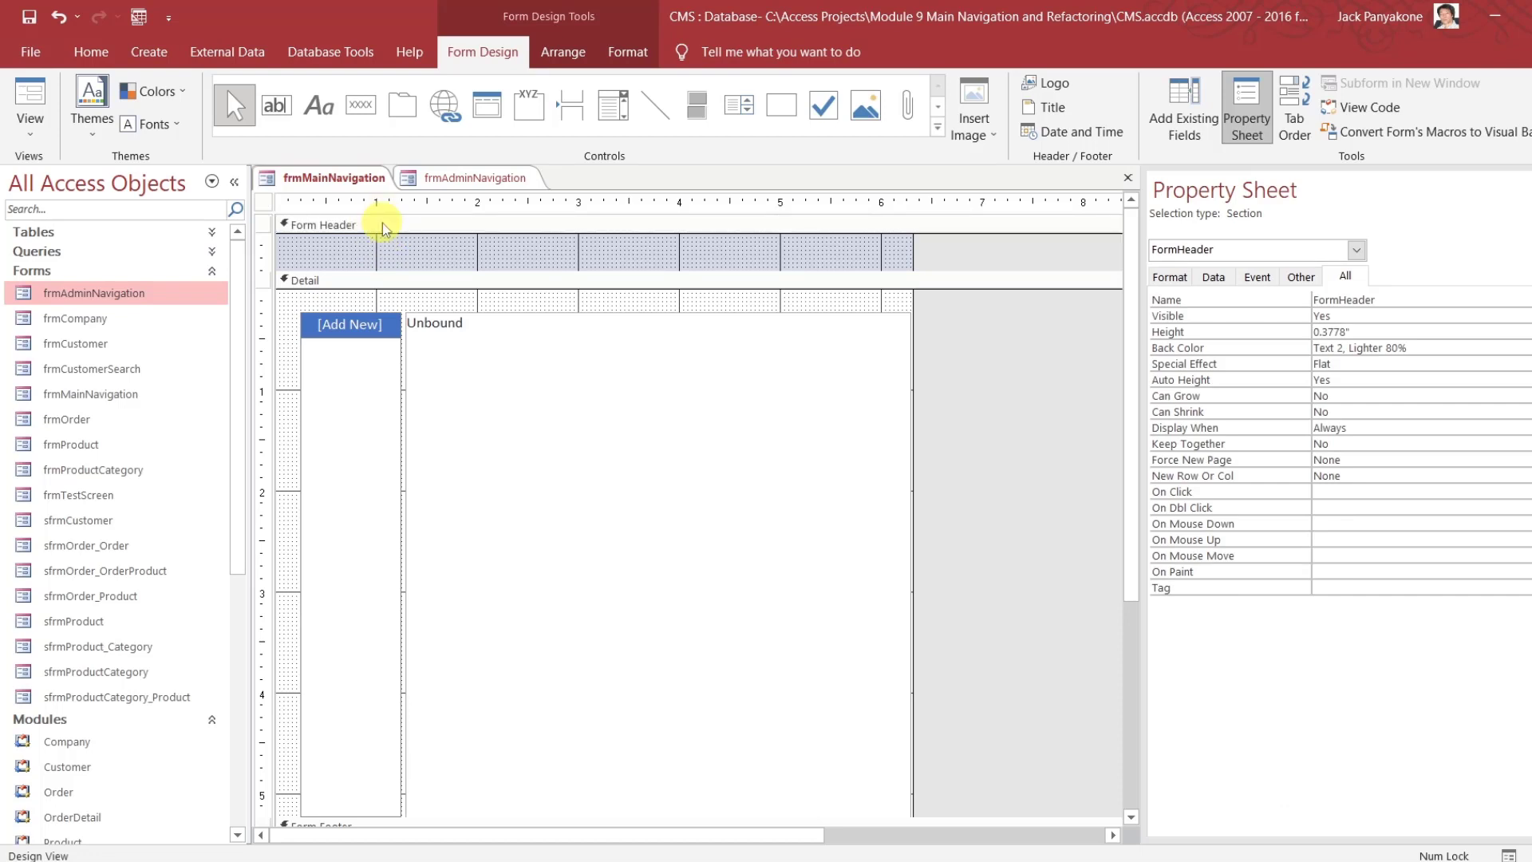
click(442, 227)
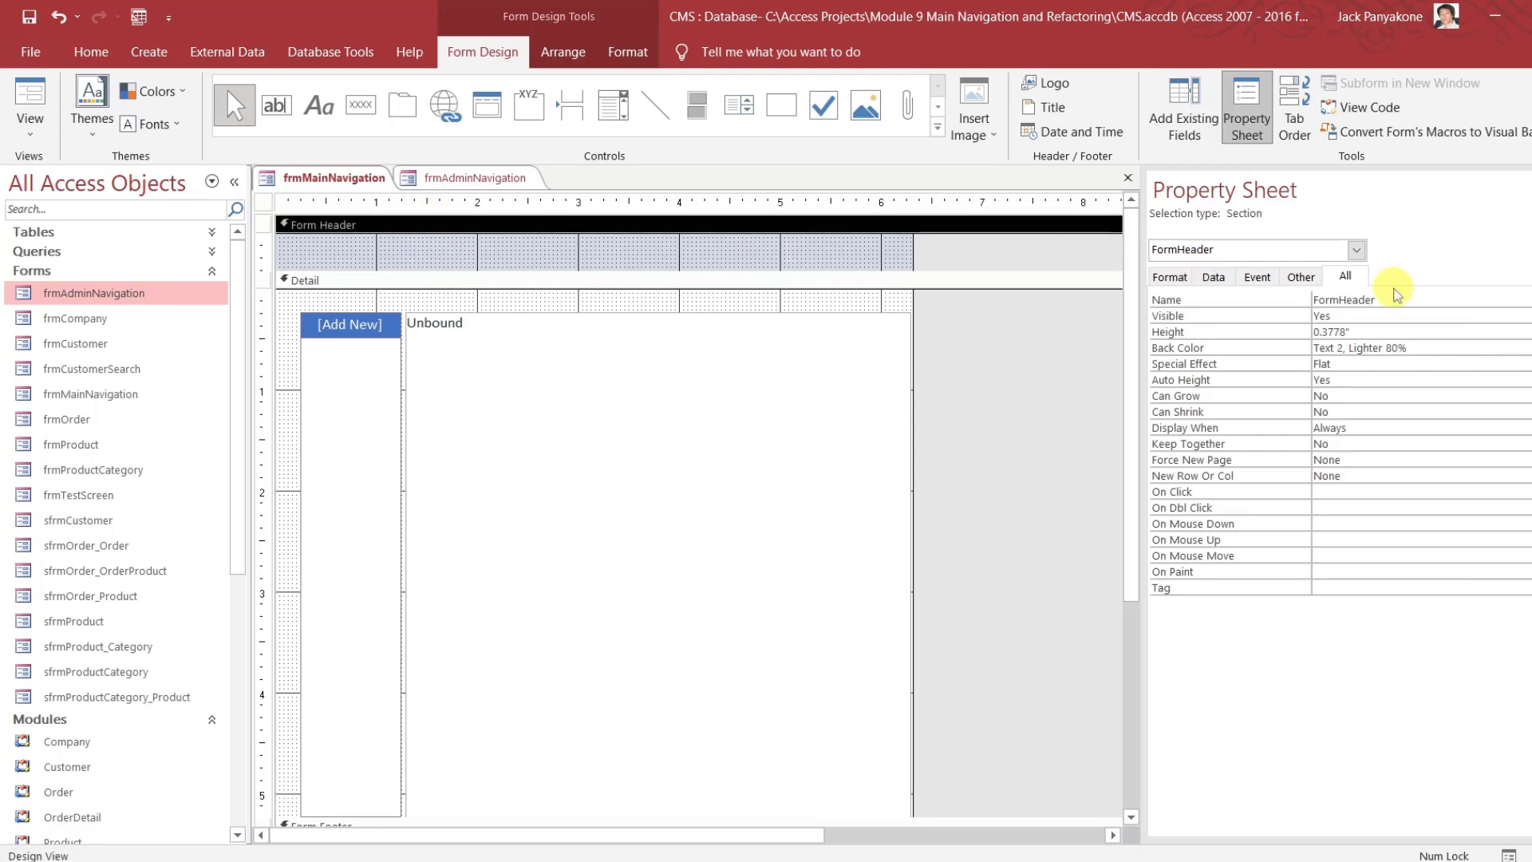
click(1425, 352)
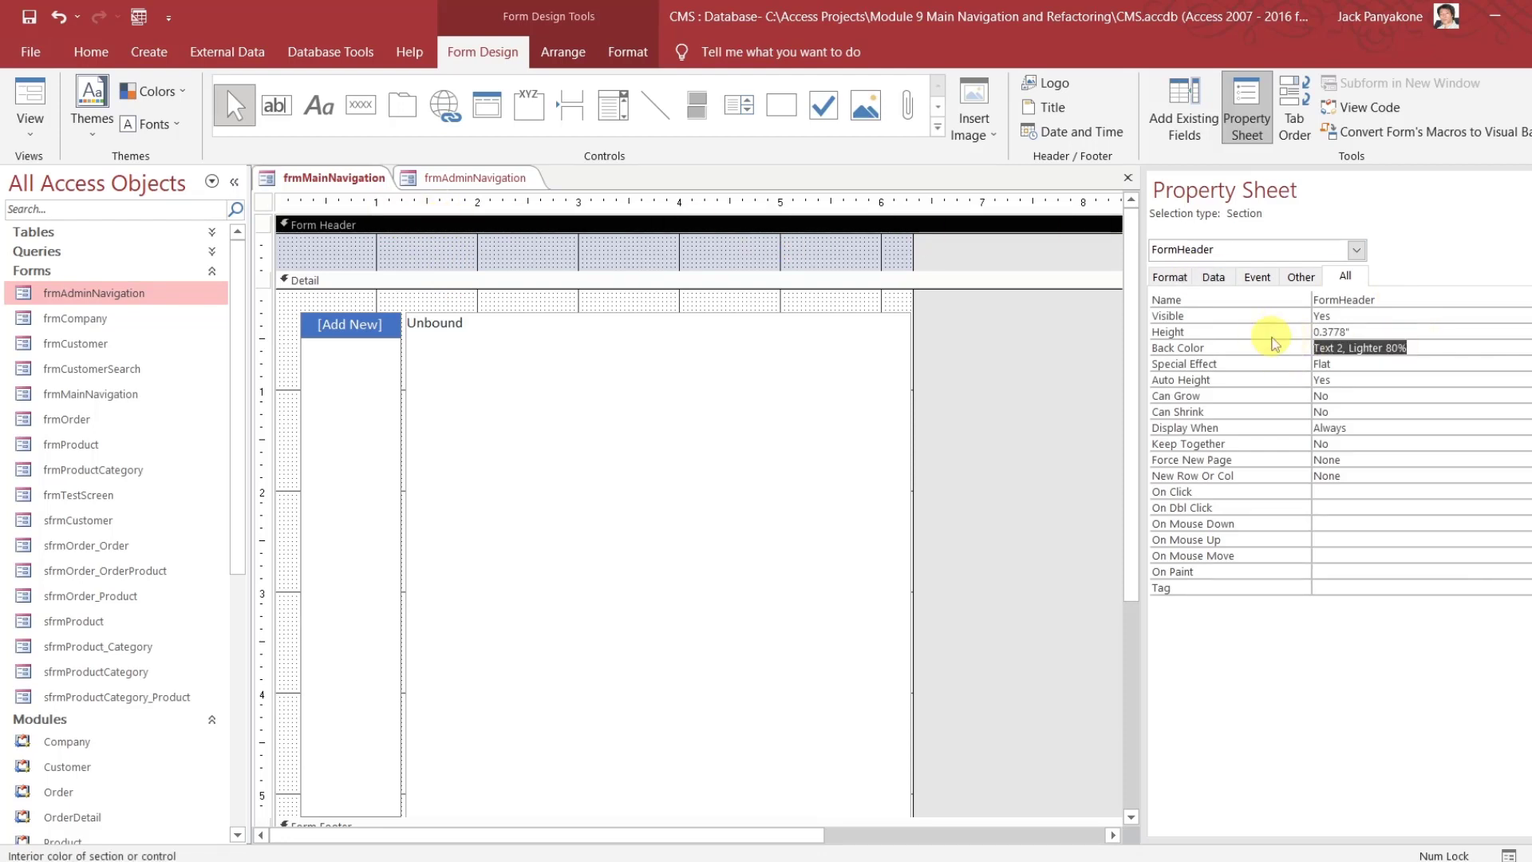
key(ctrl+v)
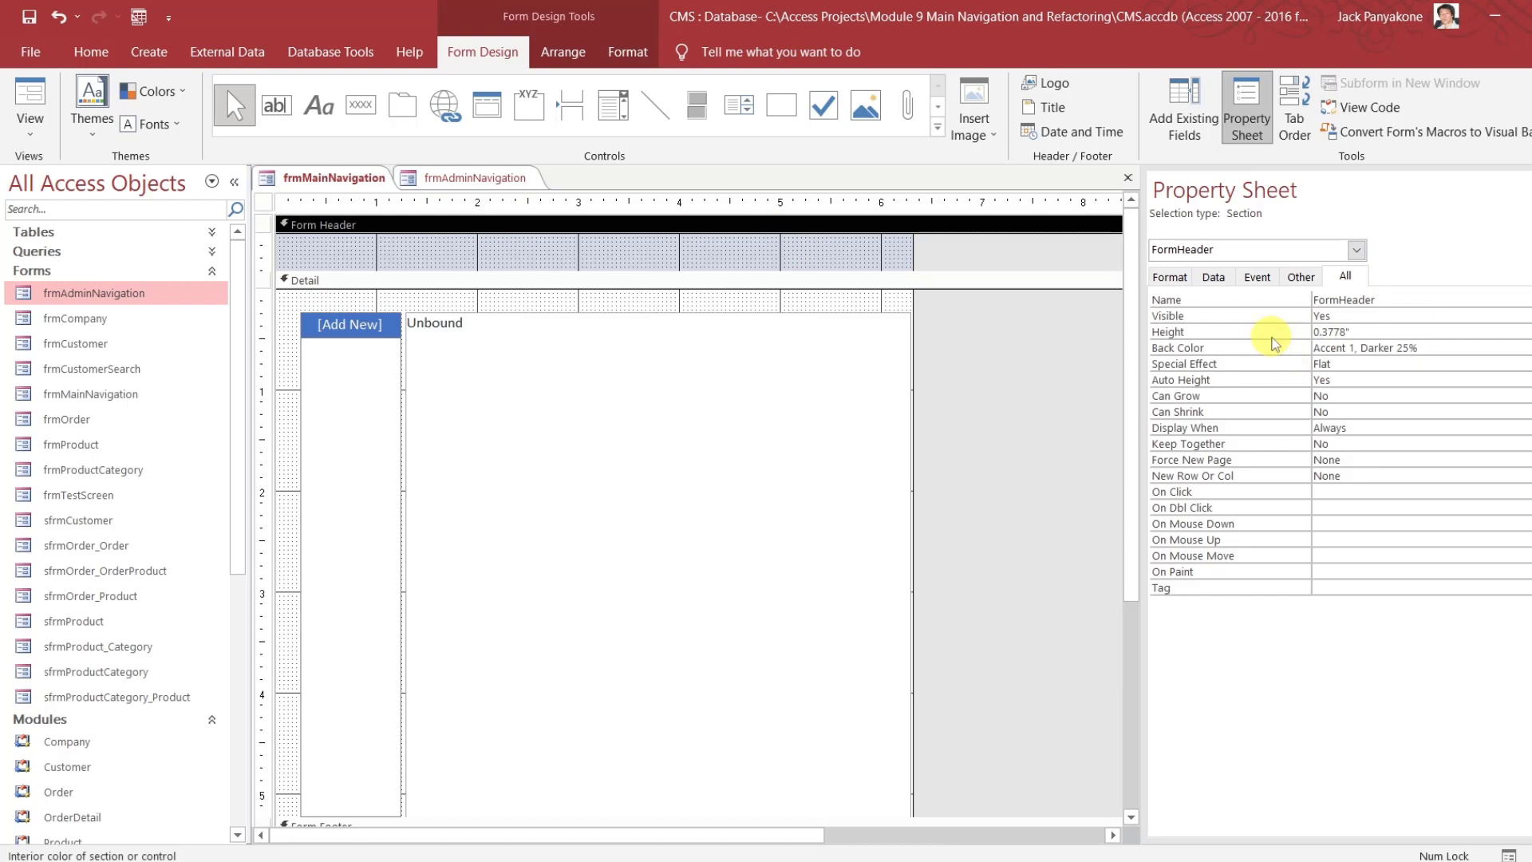
Apply the back color Accent 1, Darker 25% to the form header and form footer sections of frmMainNavigation
key(Return)
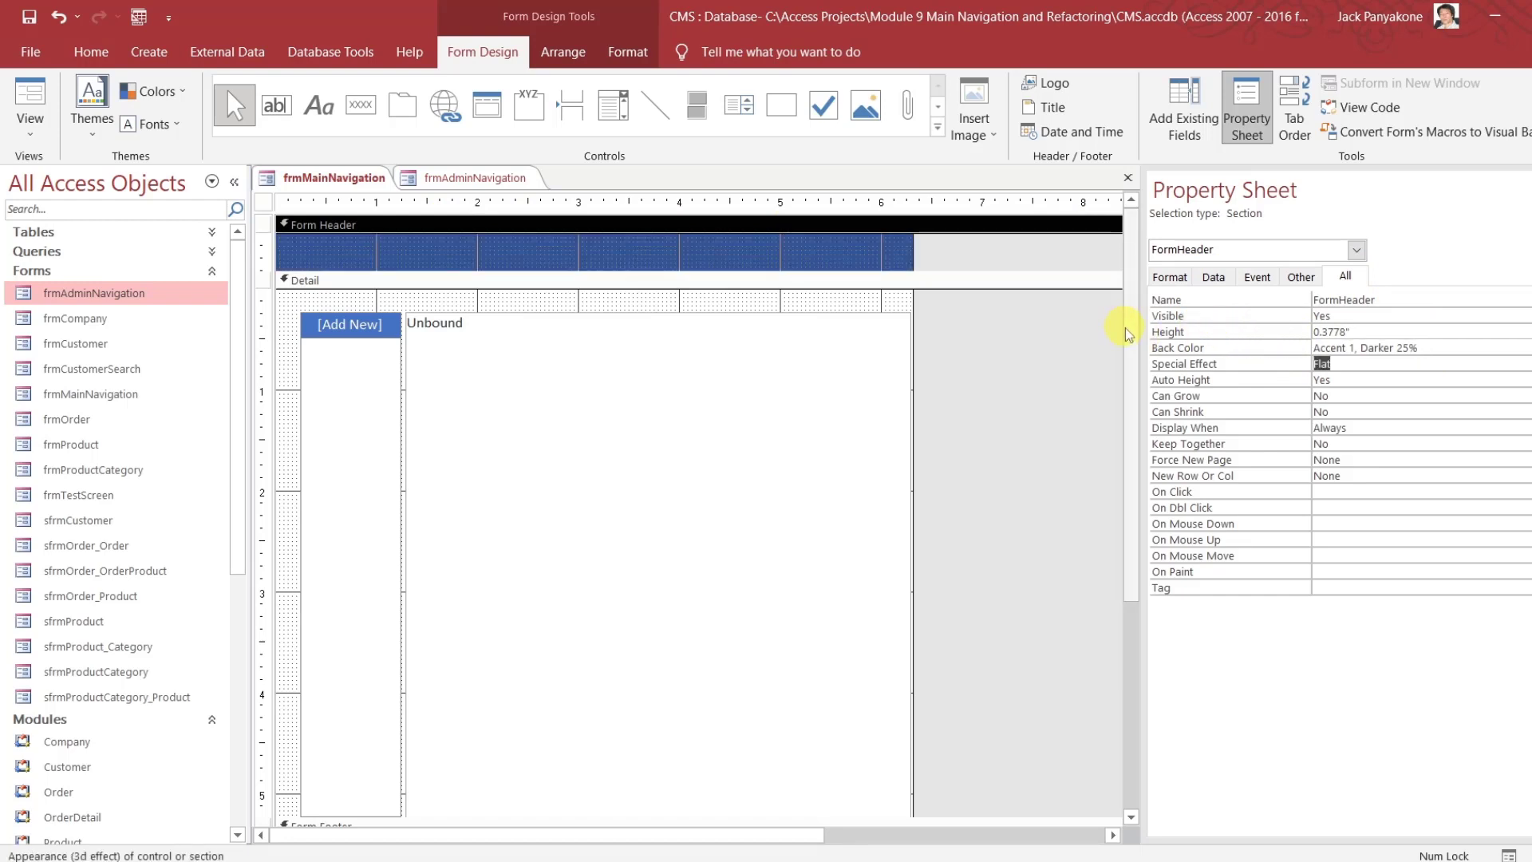
drag(1125, 328, 1122, 491)
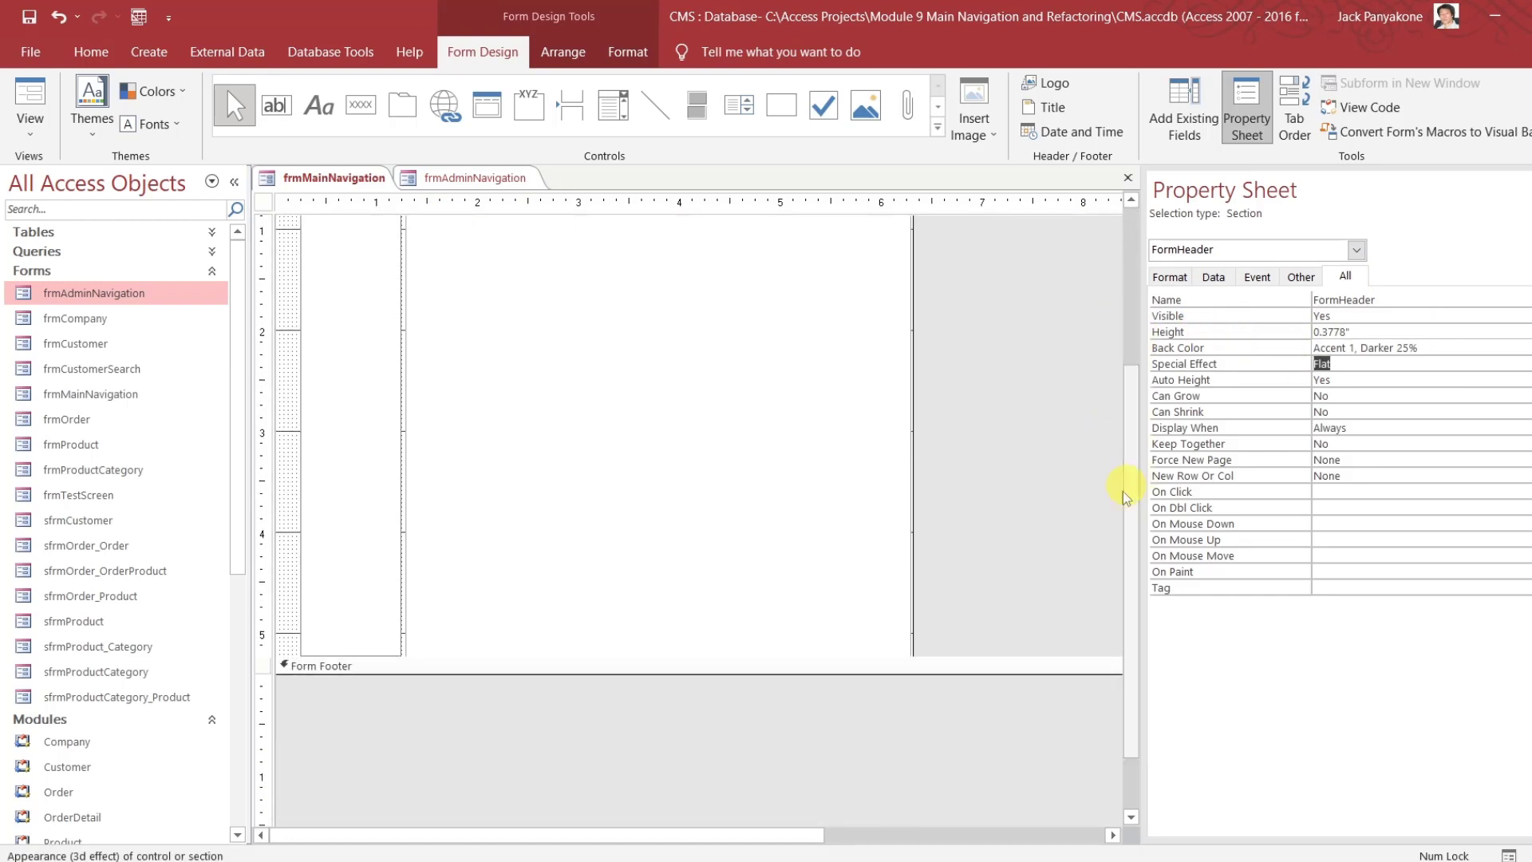
click(887, 672)
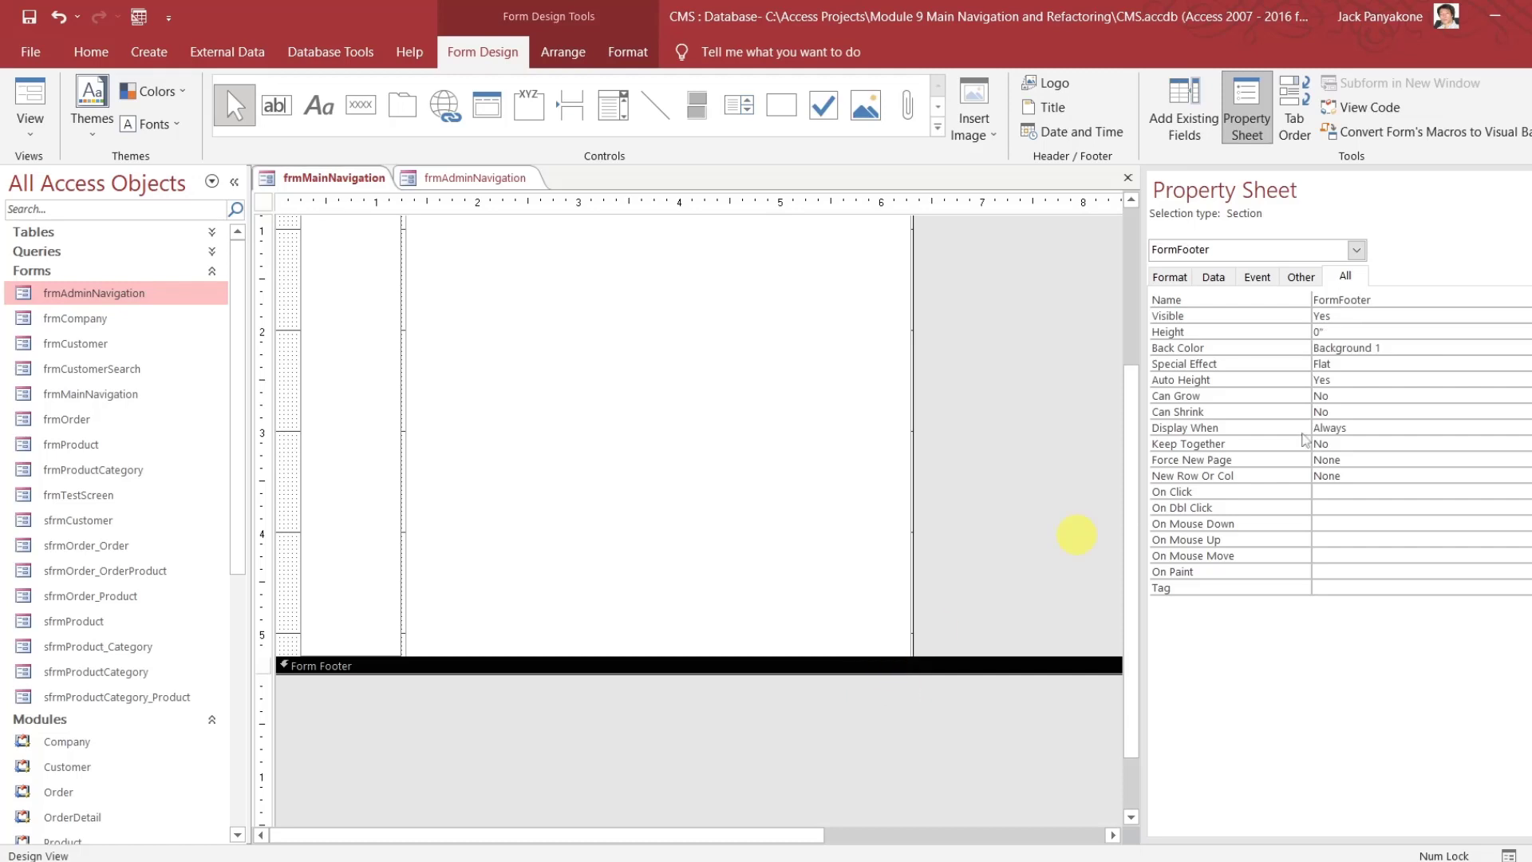
click(1288, 350)
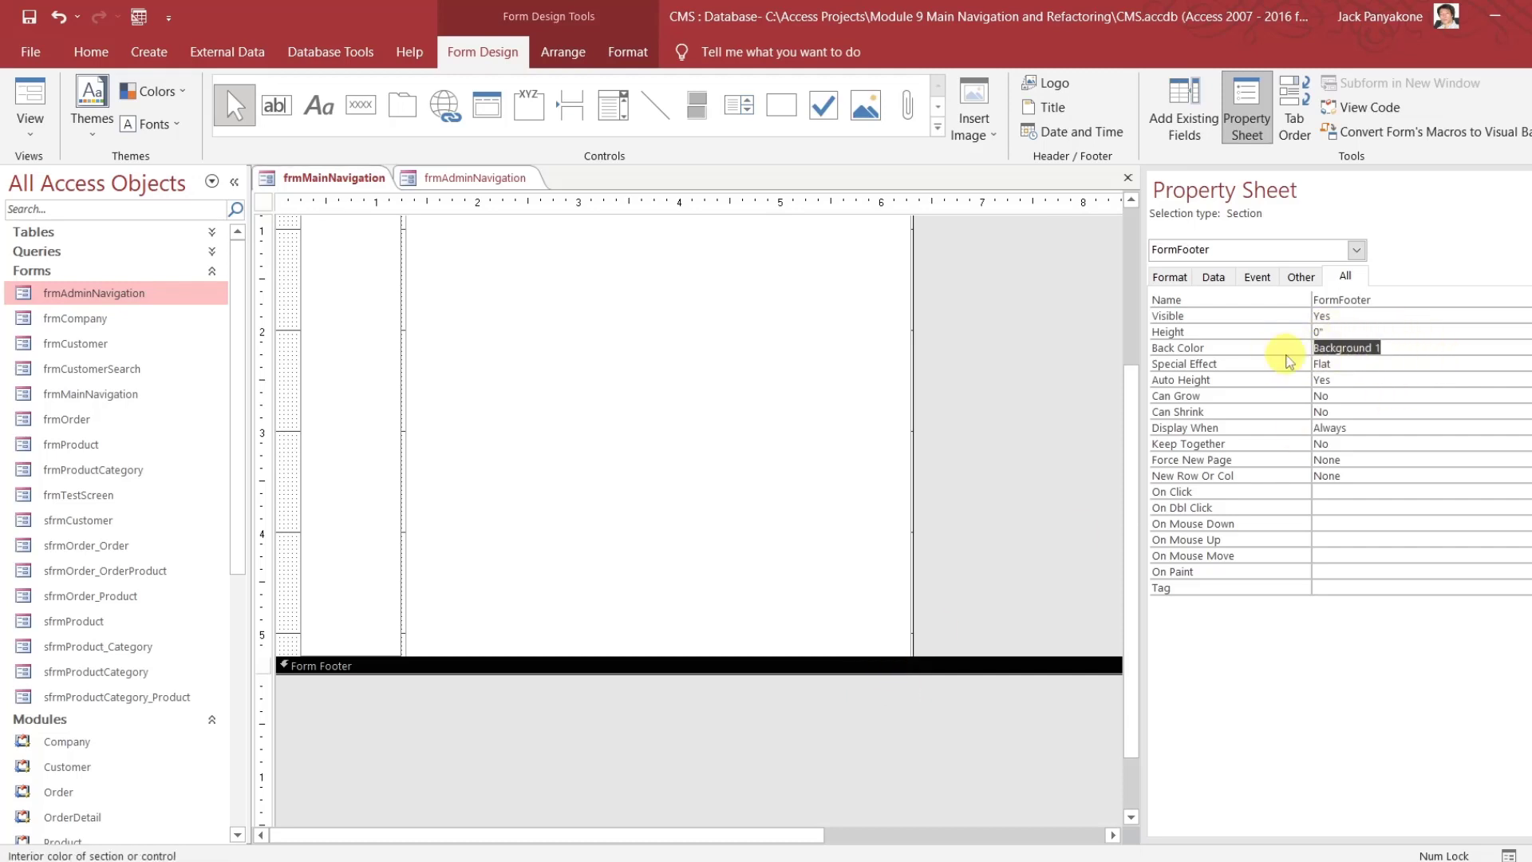
key(ctrl+v)
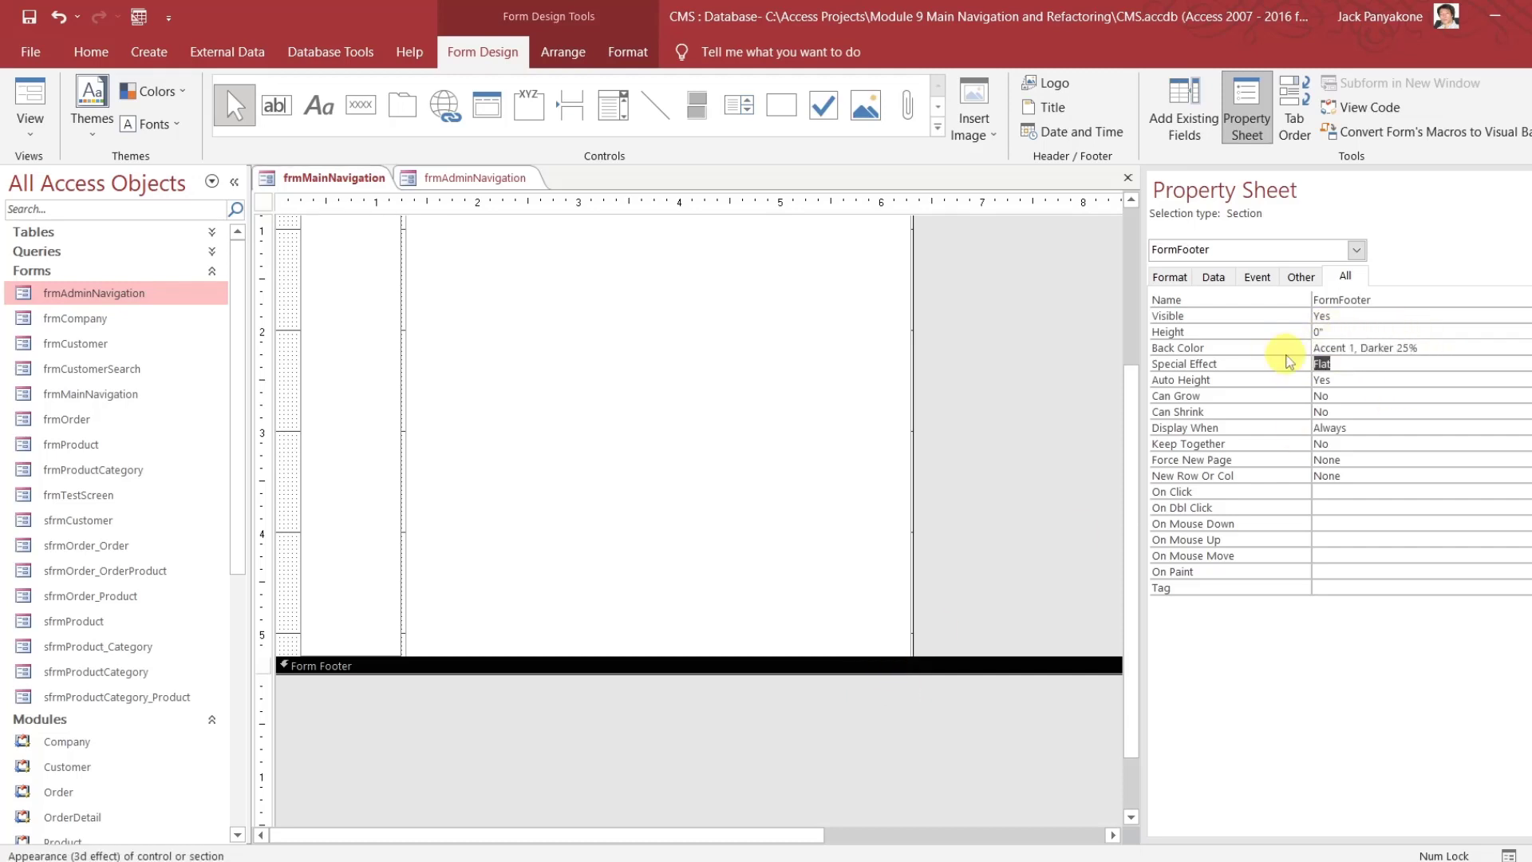
click(1085, 371)
drag(1129, 423, 1125, 265)
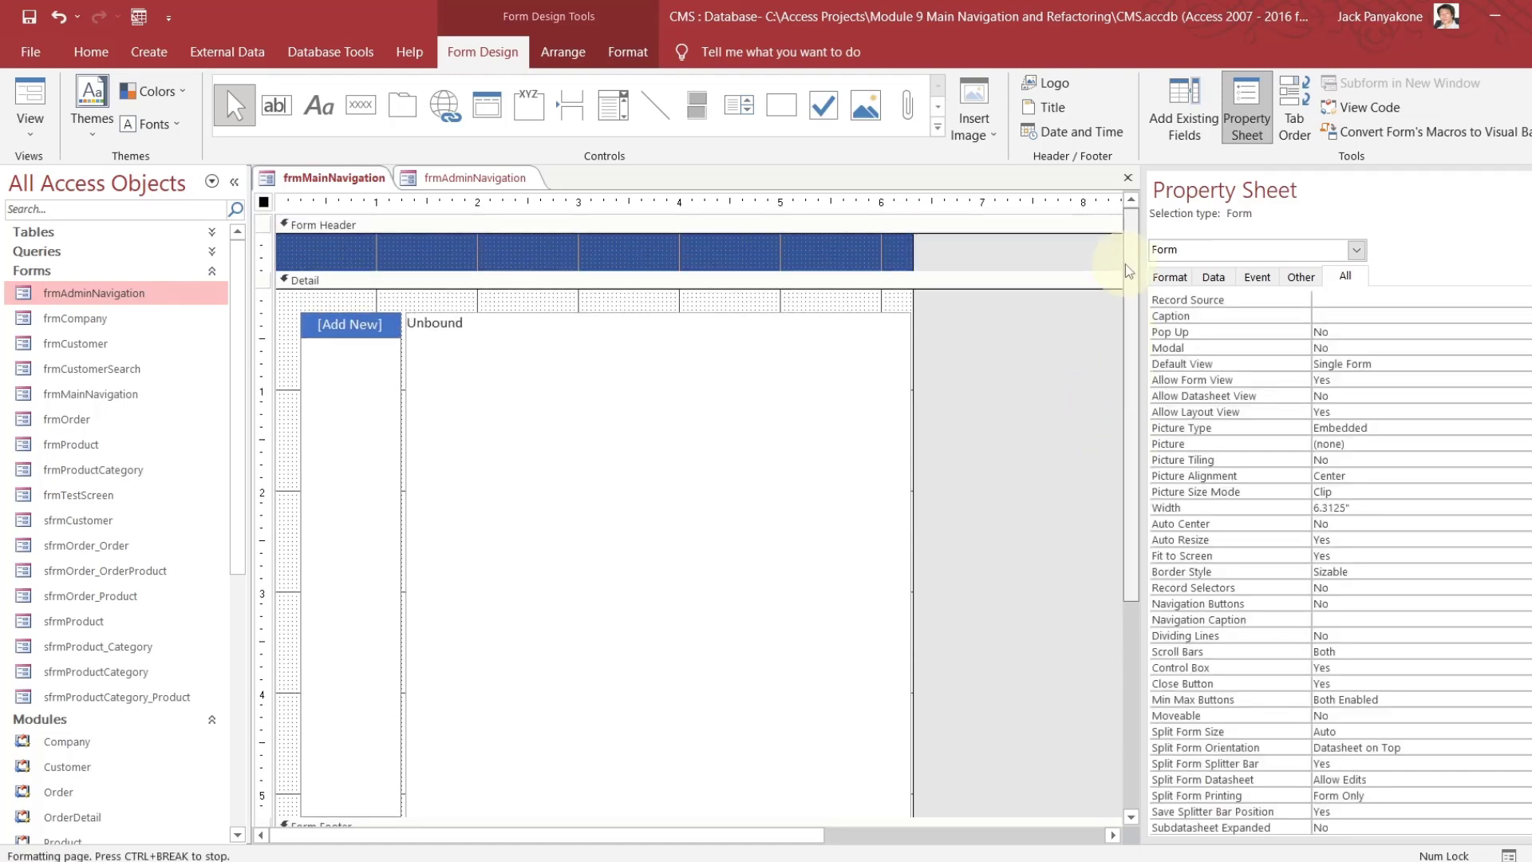
Open the code behind frmAdminNavigation and copy the ValidateFolderDirectory and DisplayHeaderFooter procedures
click(452, 177)
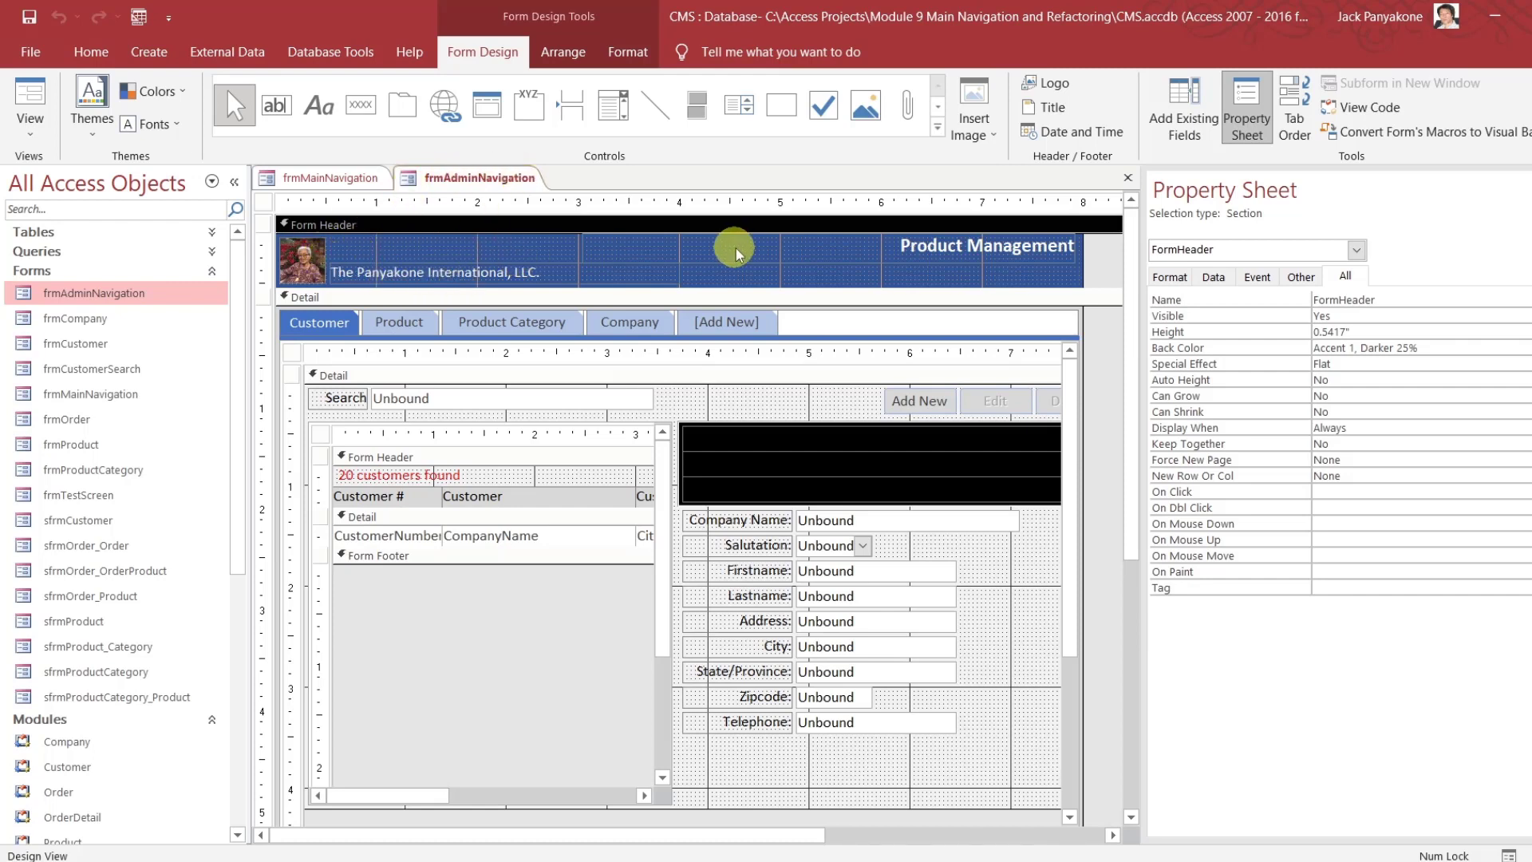
click(459, 180)
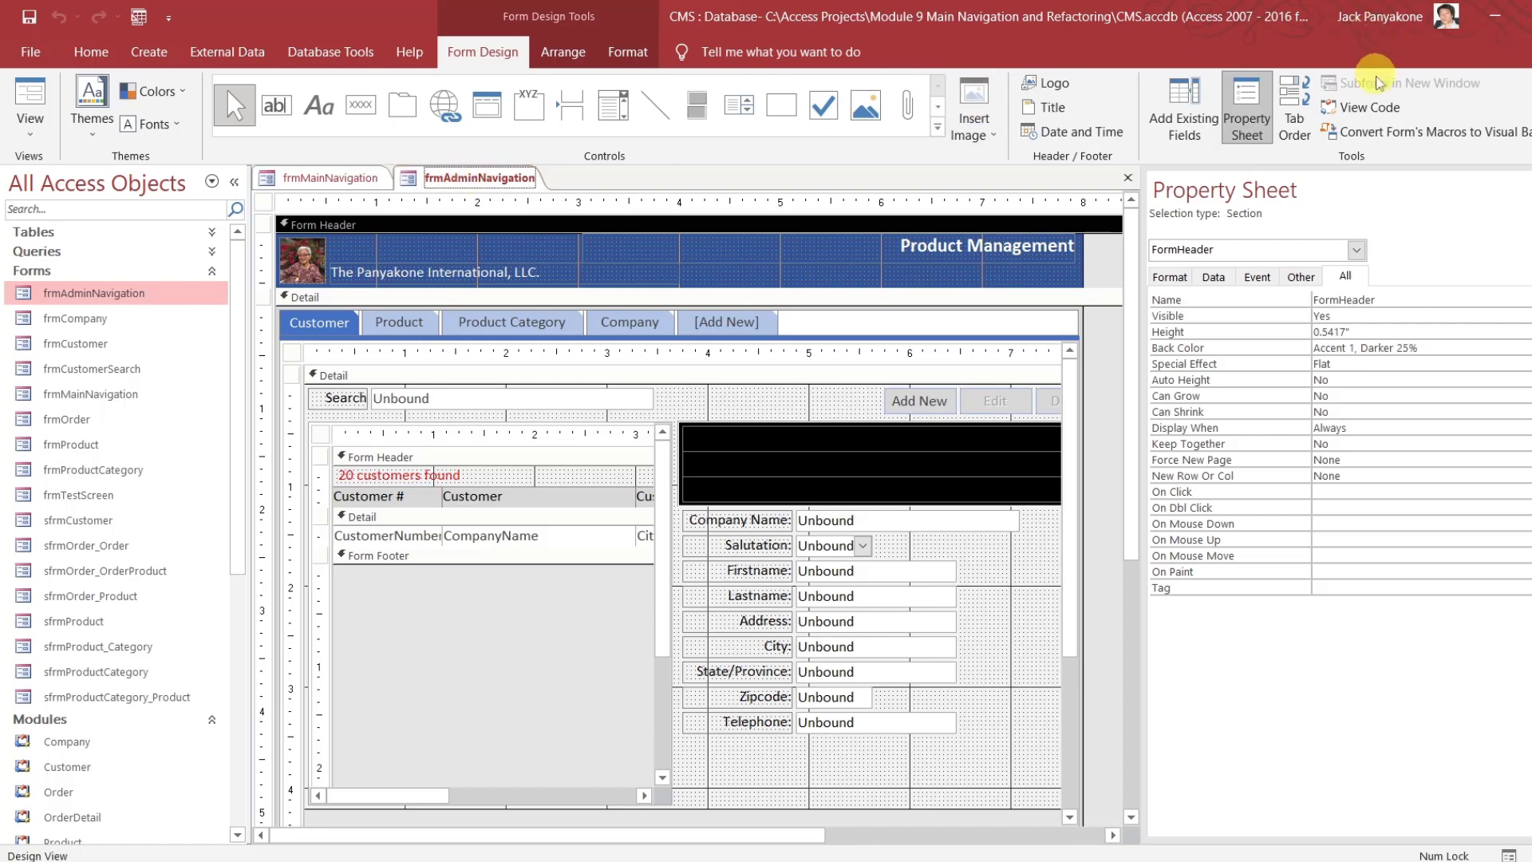
click(1366, 107)
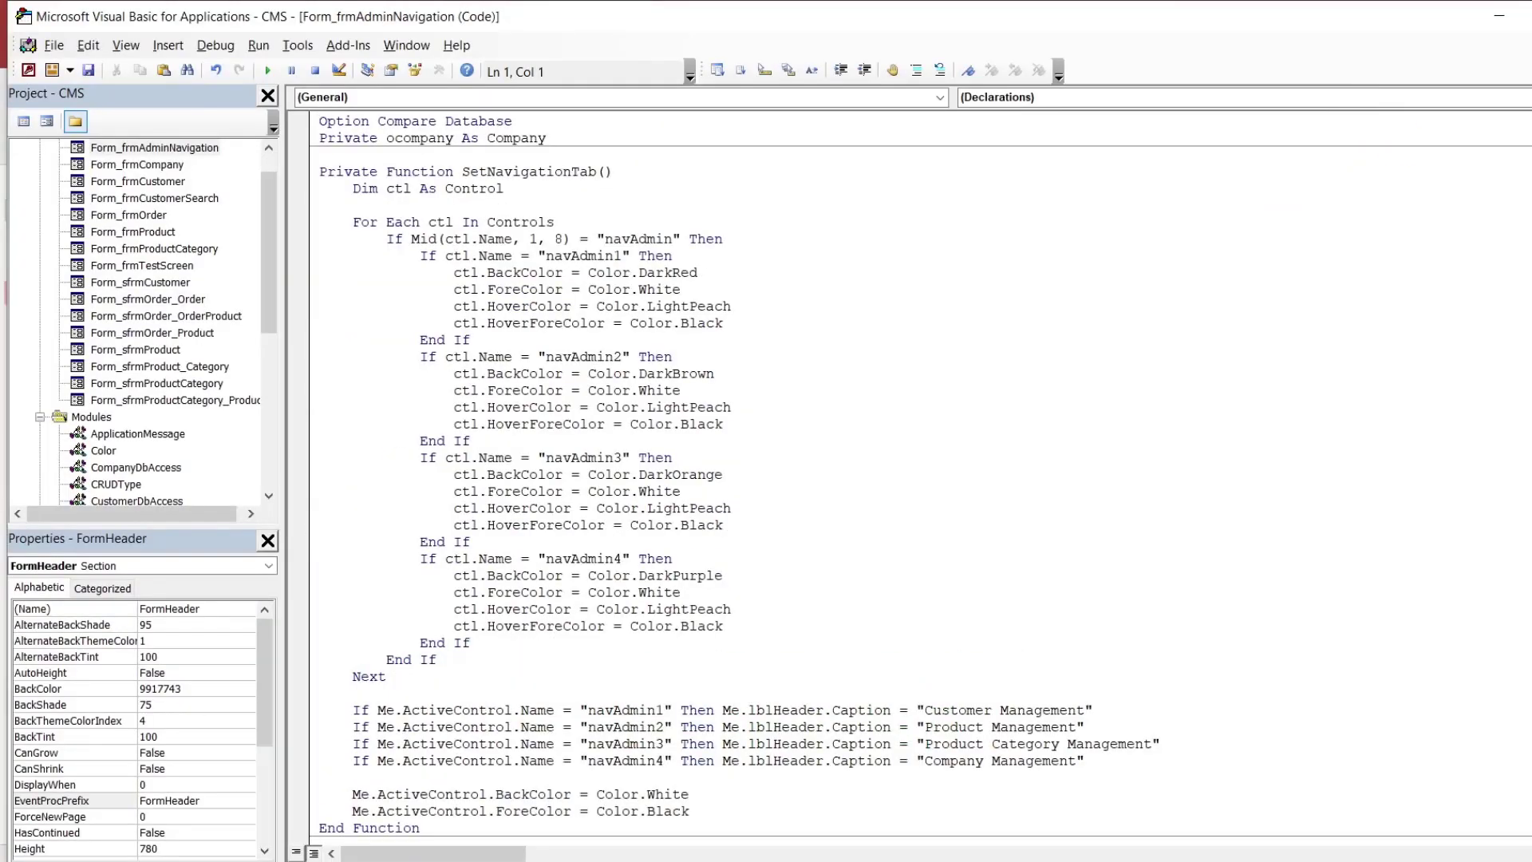
scroll(918, 479, down, 5)
scroll(918, 479, down, 7)
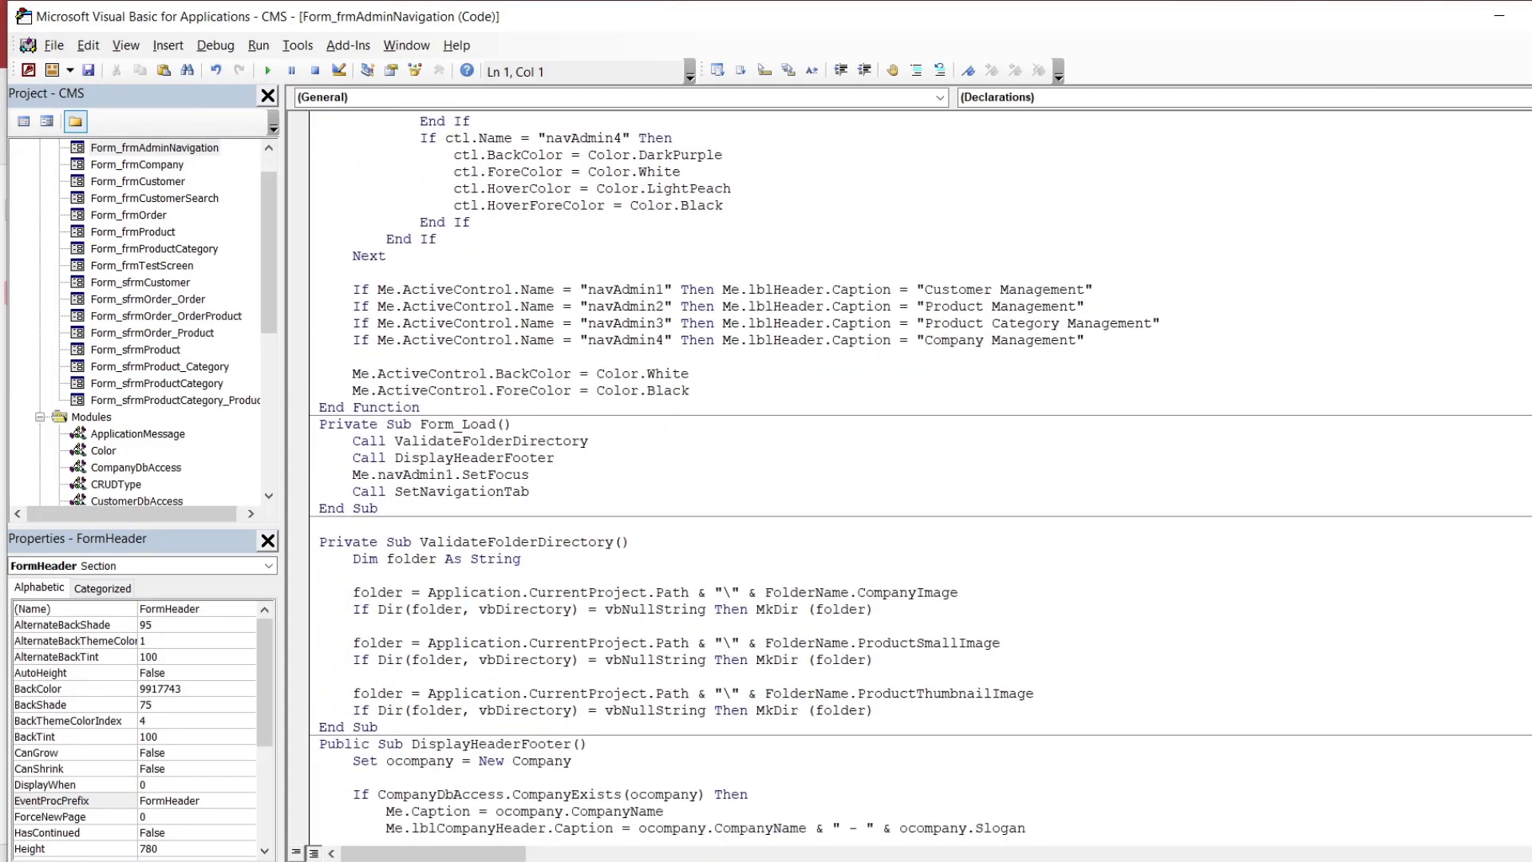
scroll(917, 478, down, 1)
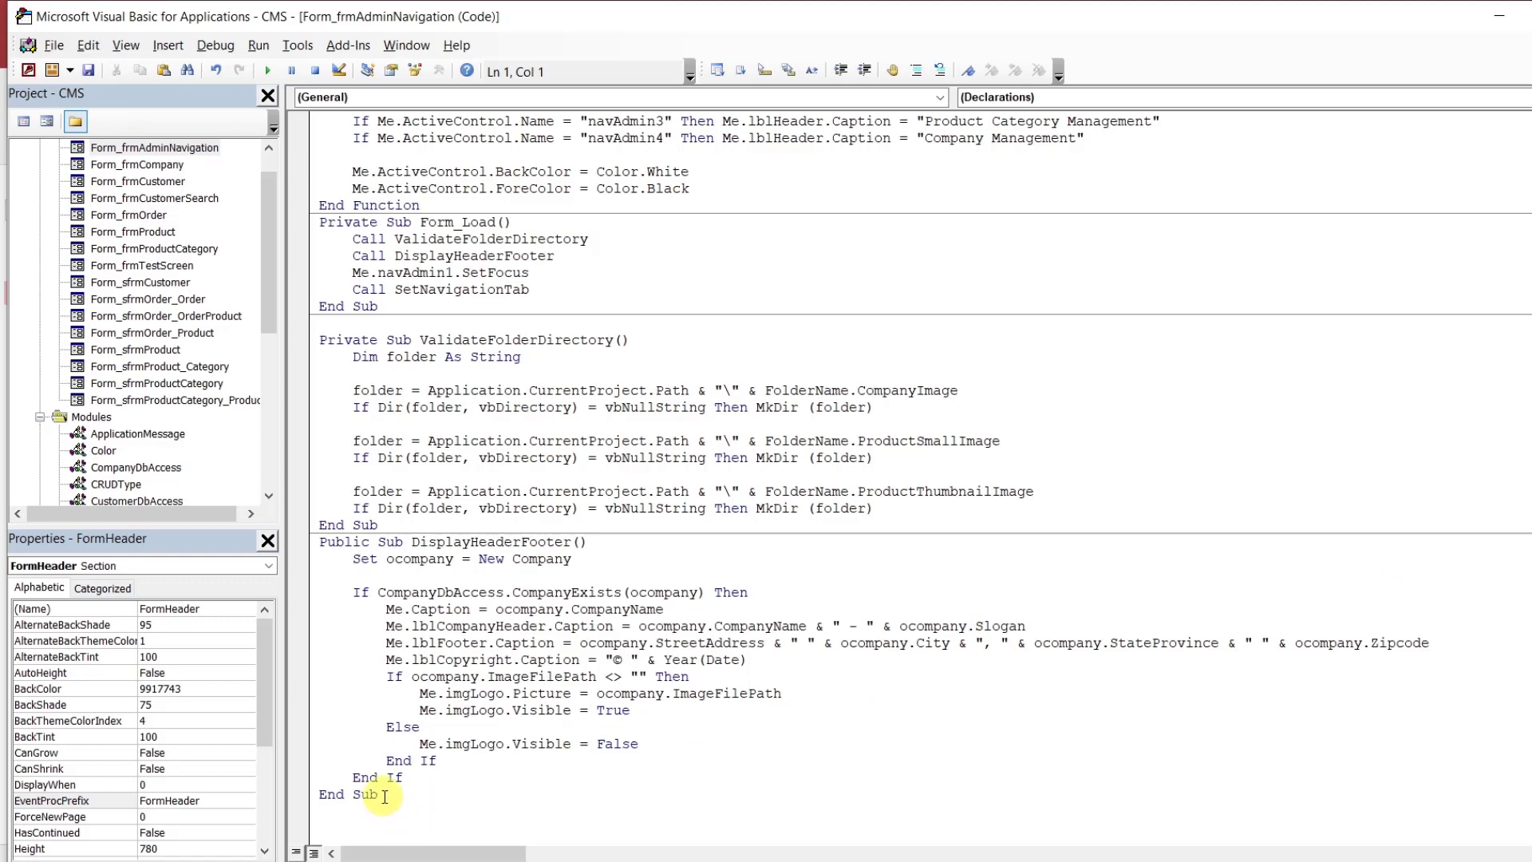
drag(385, 796, 292, 328)
key(ctrl+c)
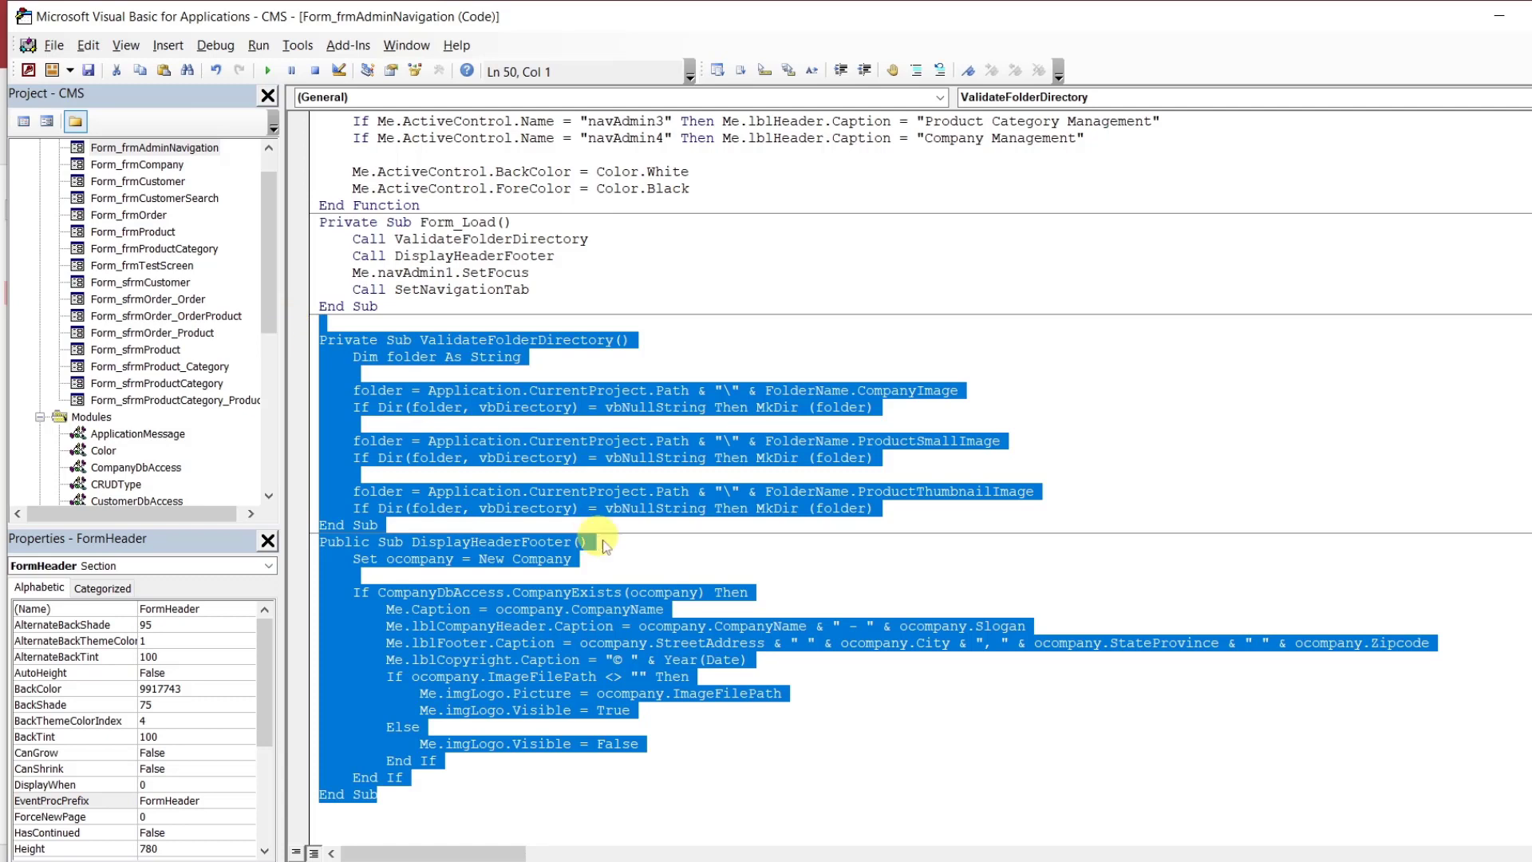
Open the code behind frmMainNavigation and paste the copied procedures below Option Compare Database
mouse_move(957, 848)
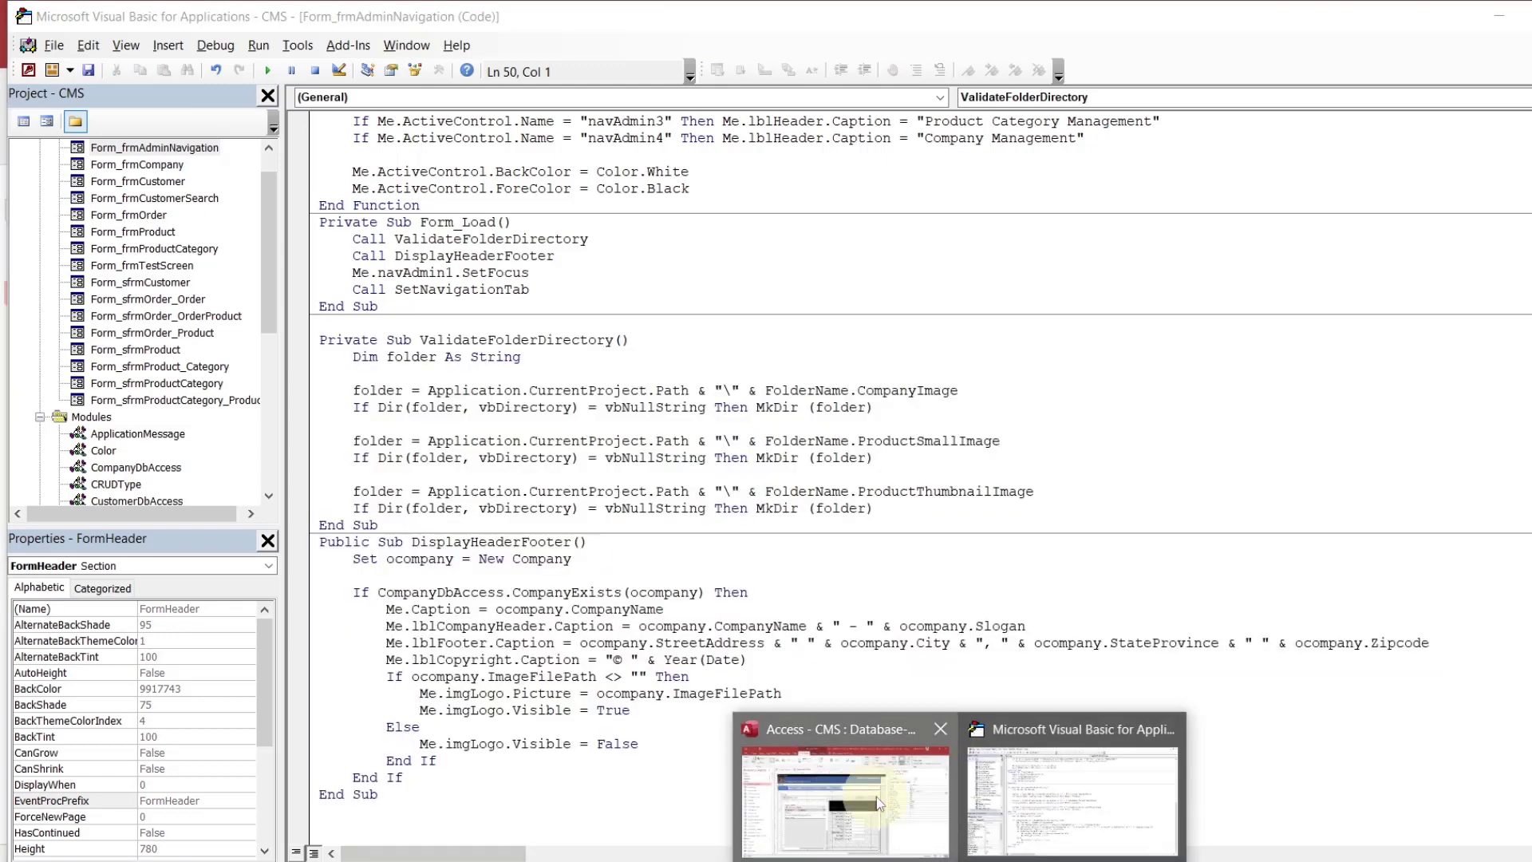
click(845, 766)
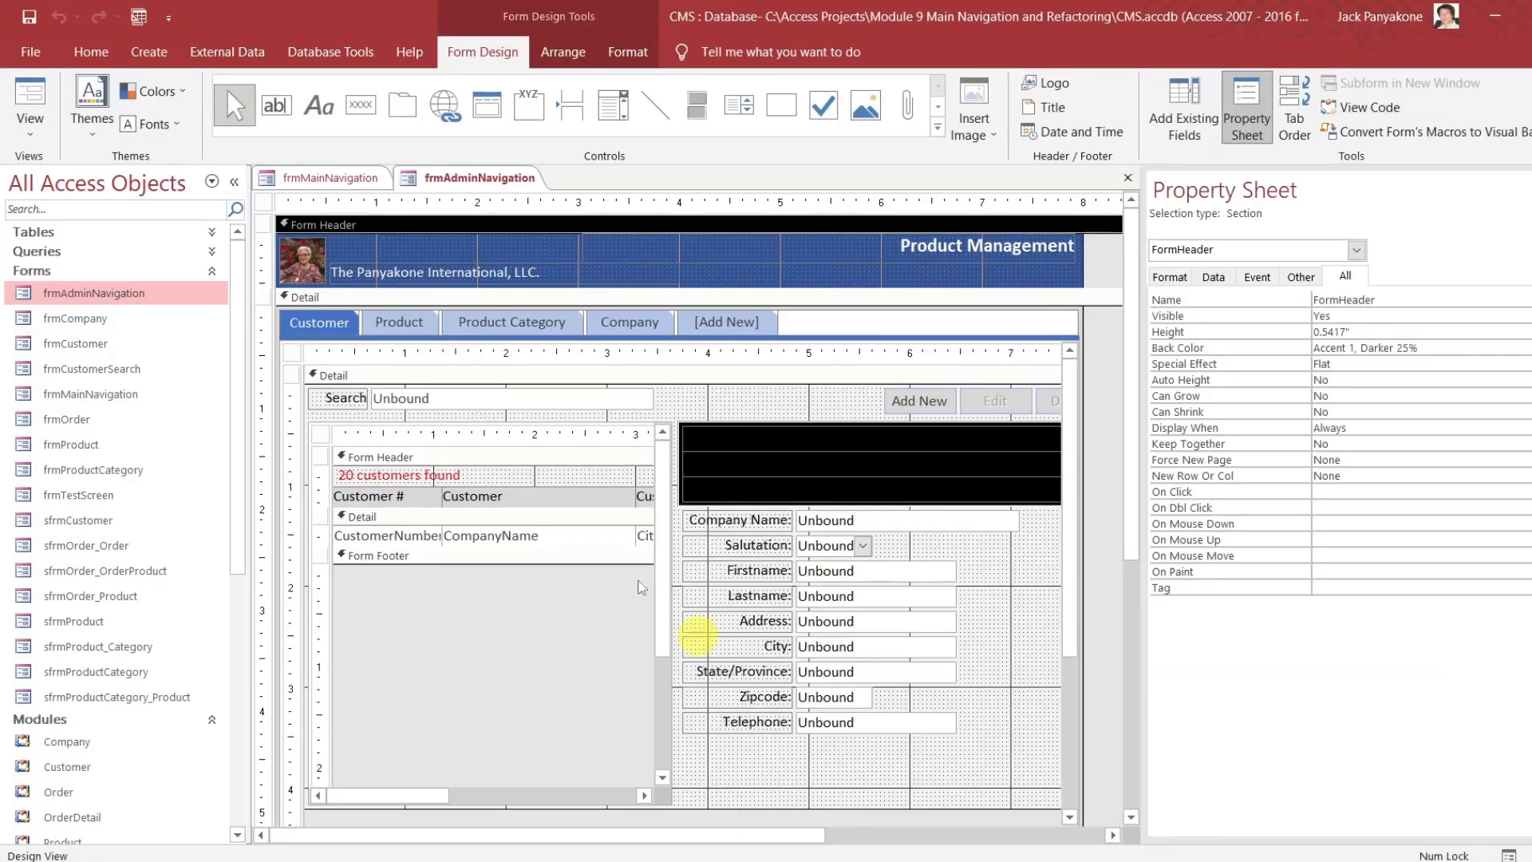
click(319, 179)
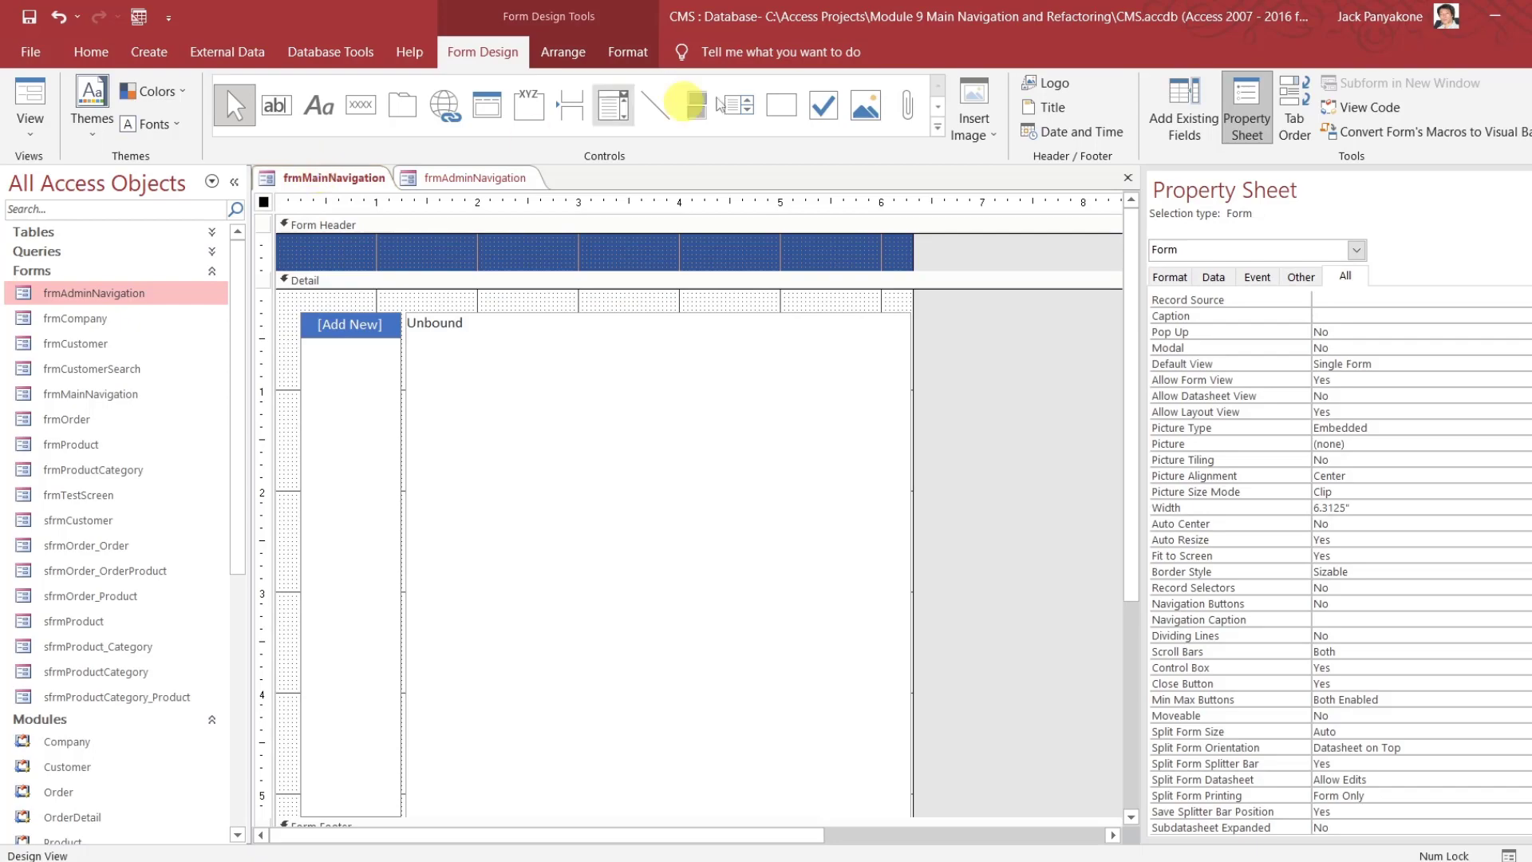
click(1395, 109)
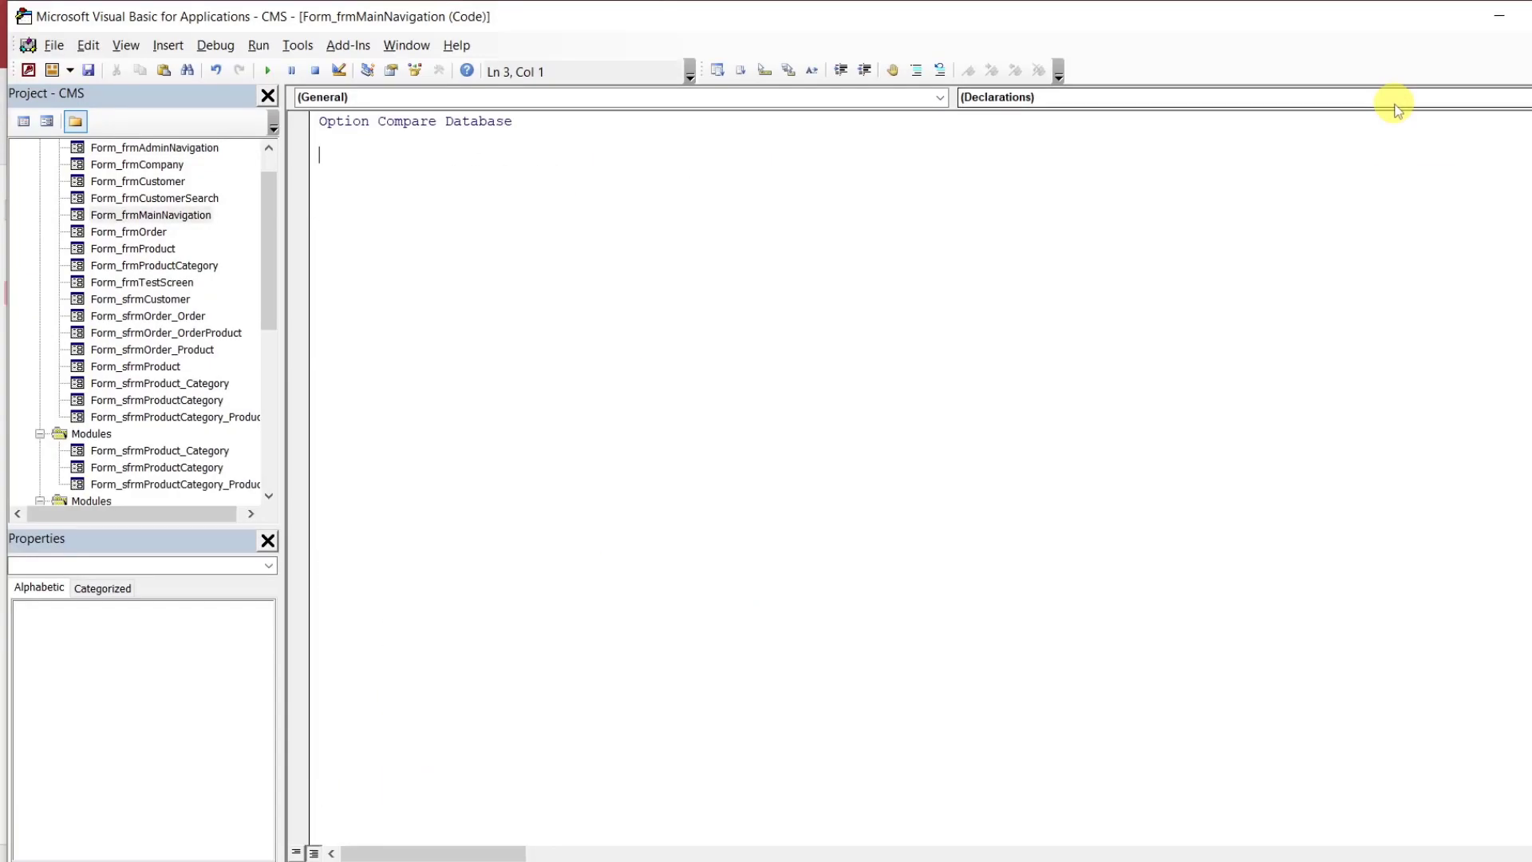
key(ctrl+v)
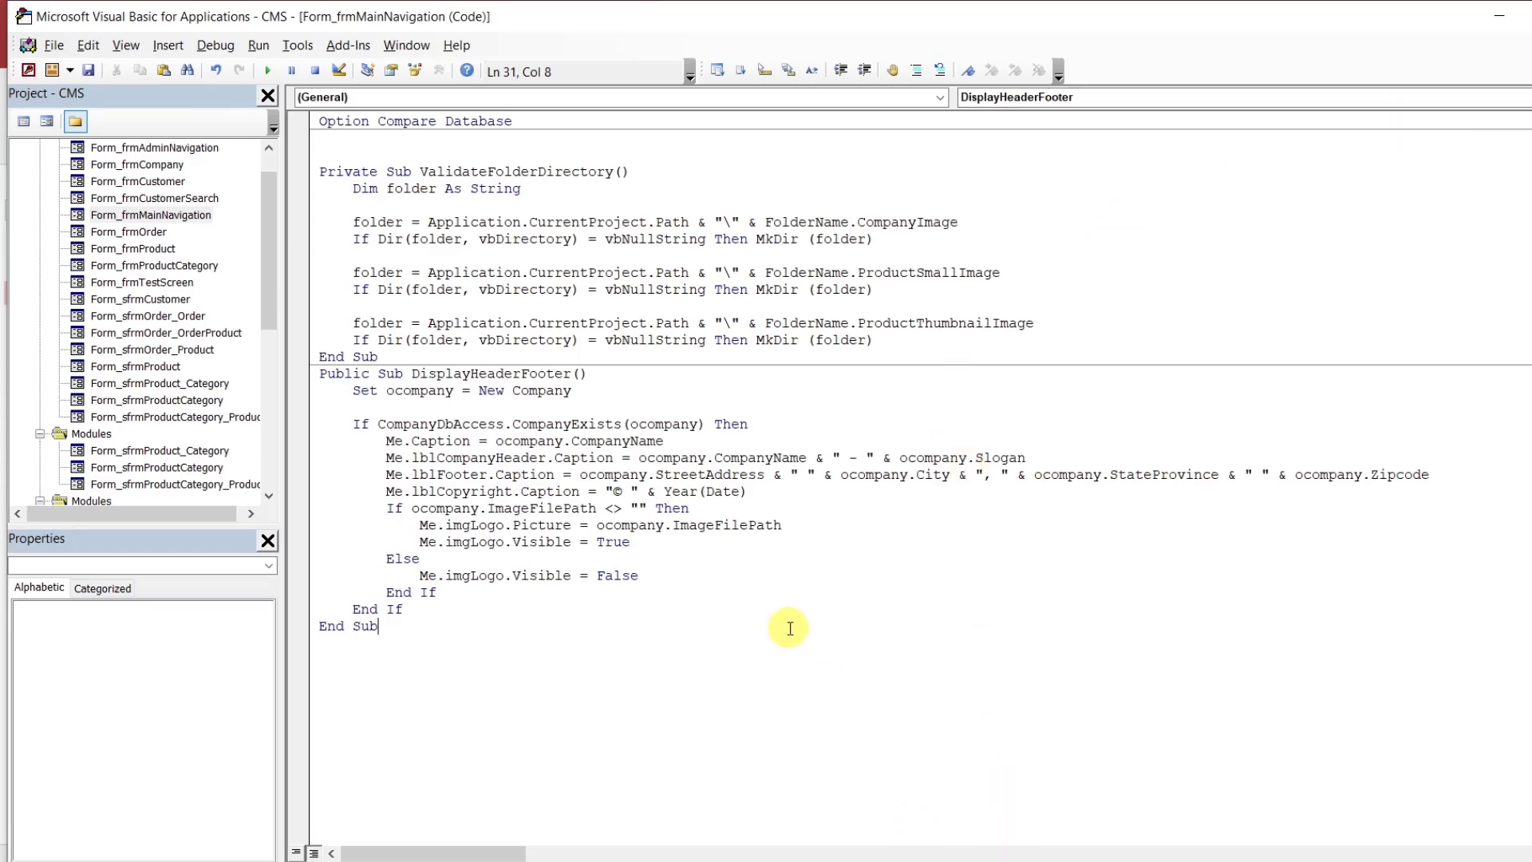
Copy the Form_Load procedure from frmAdminNavigation's code into frmMainNavigation's module, above ValidateFolderDirectory
click(182, 147)
double_click(181, 148)
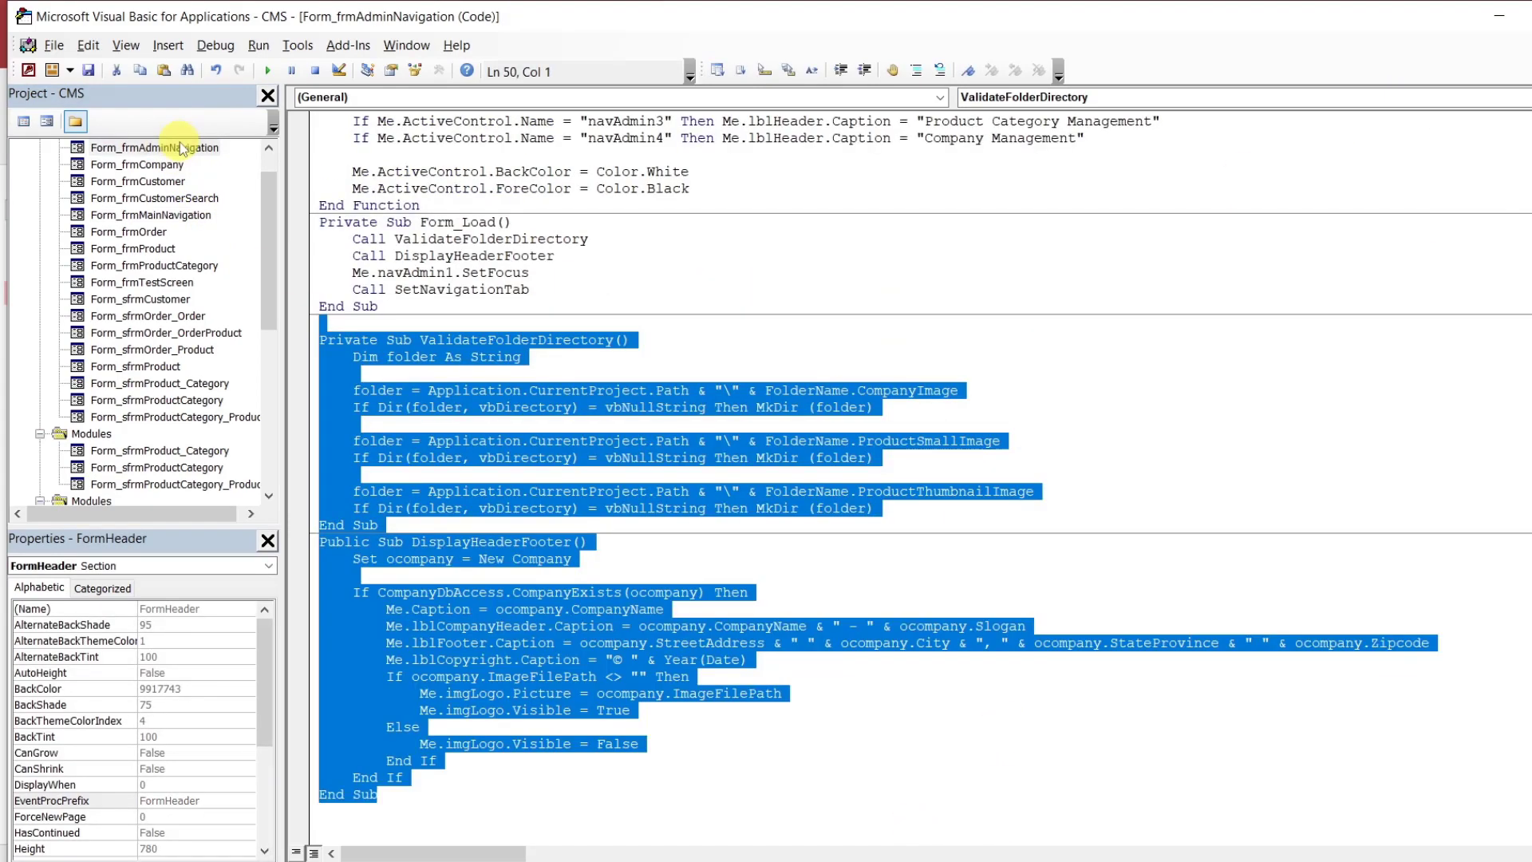
drag(377, 307, 309, 227)
key(ctrl+c)
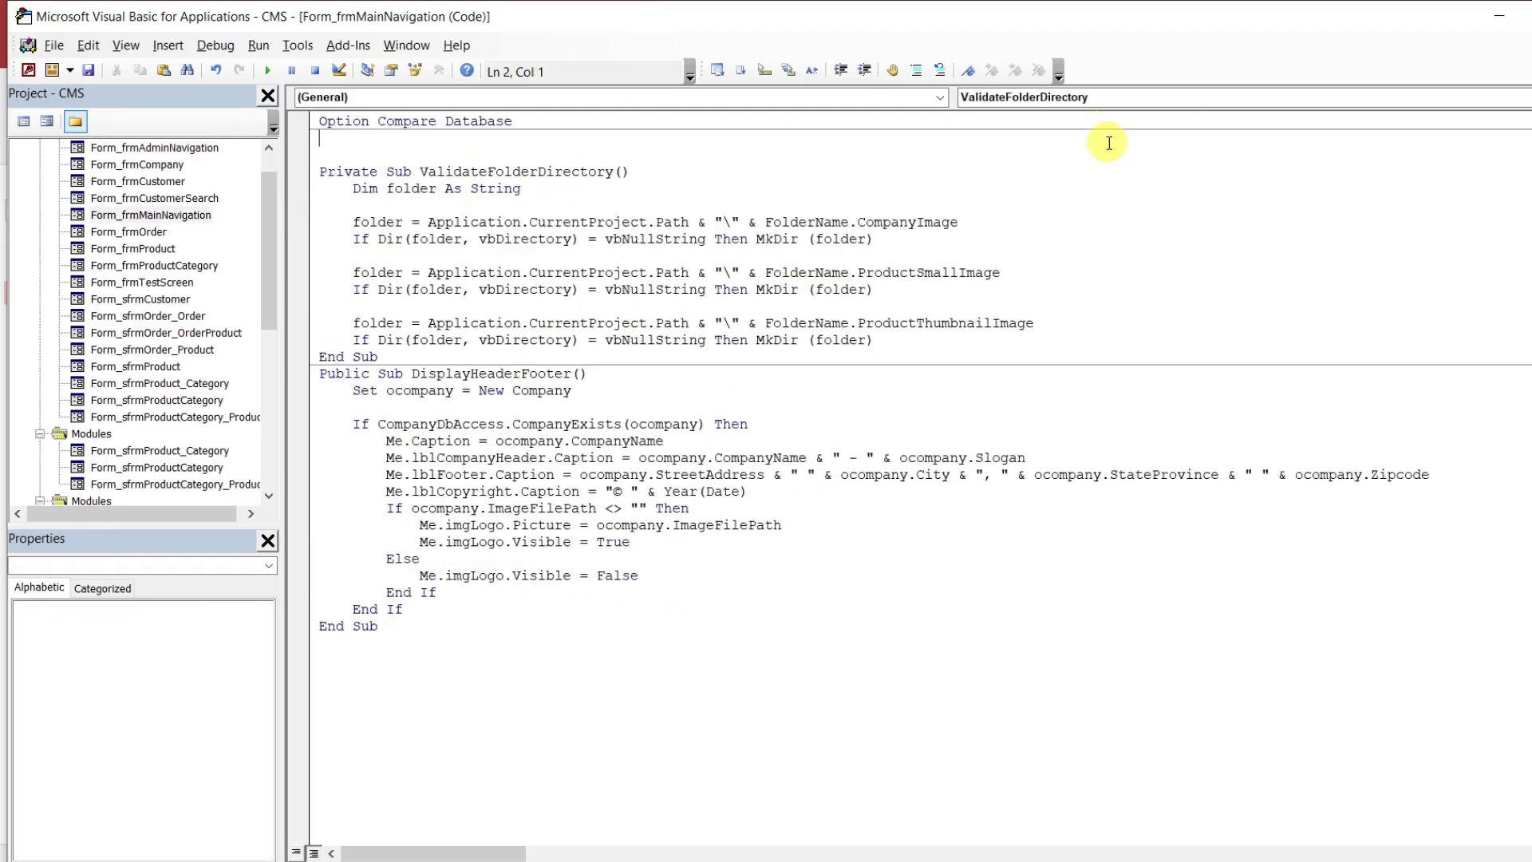
key(Return)
key(ctrl+v)
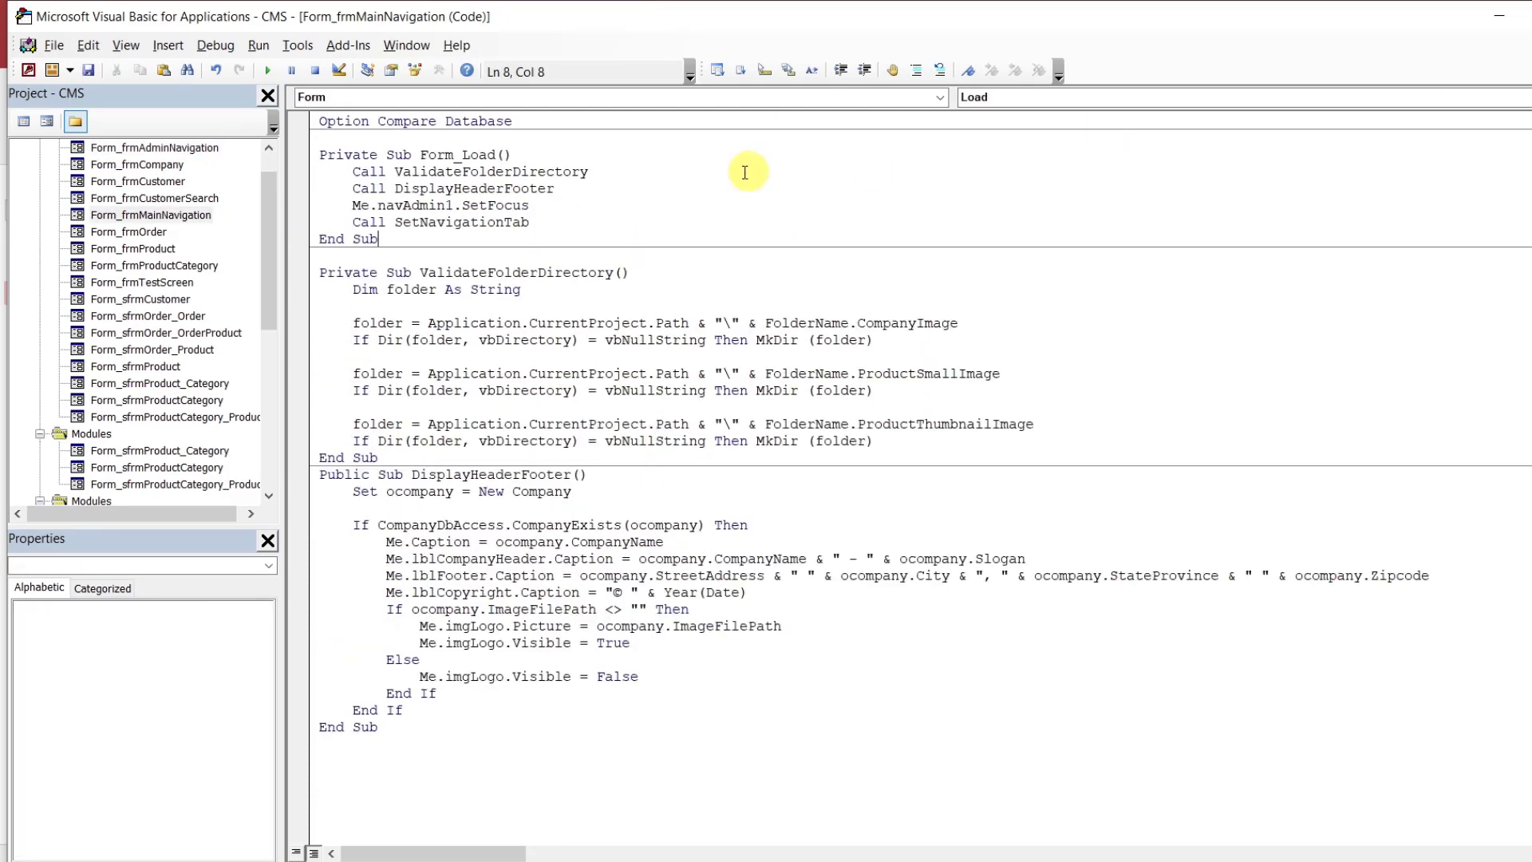
double_click(515, 174)
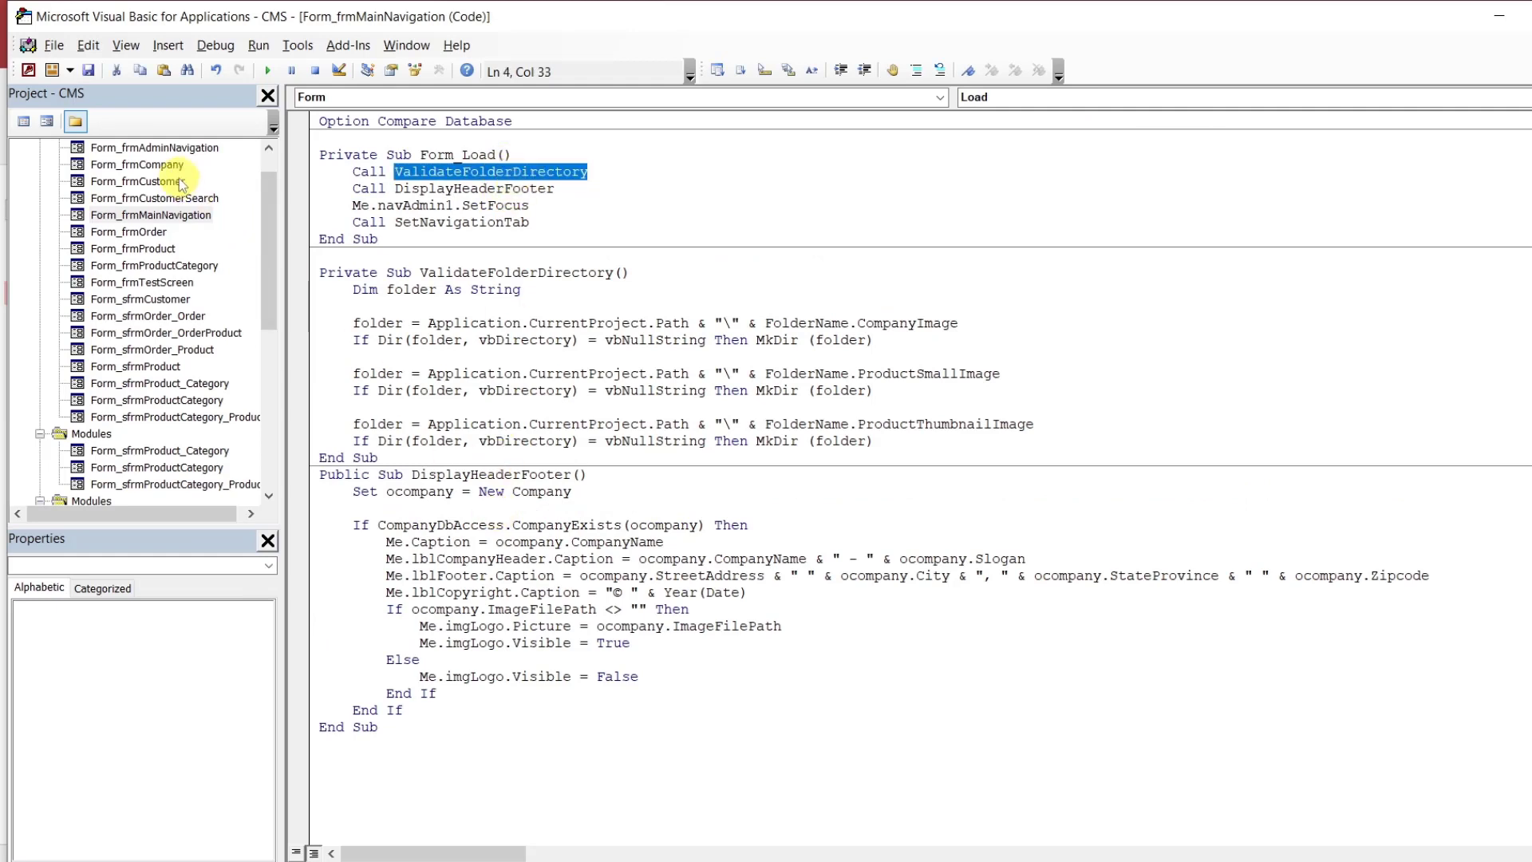
Delete the ValidateFolderDirectory and DisplayHeaderFooter procedures from frmAdminNavigation's code module
double_click(160, 148)
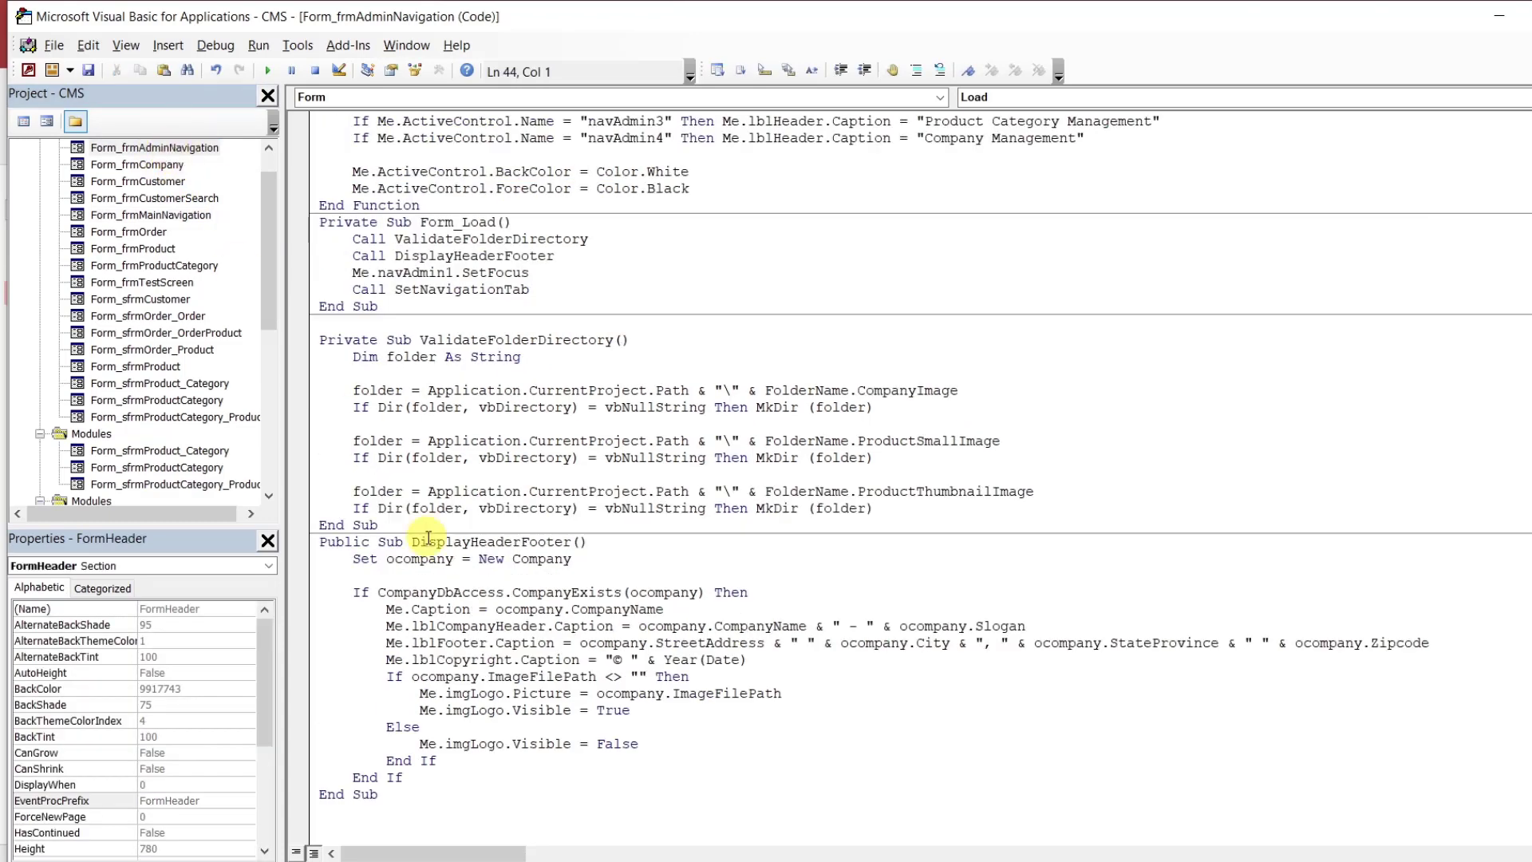
drag(378, 795, 326, 331)
key(Delete)
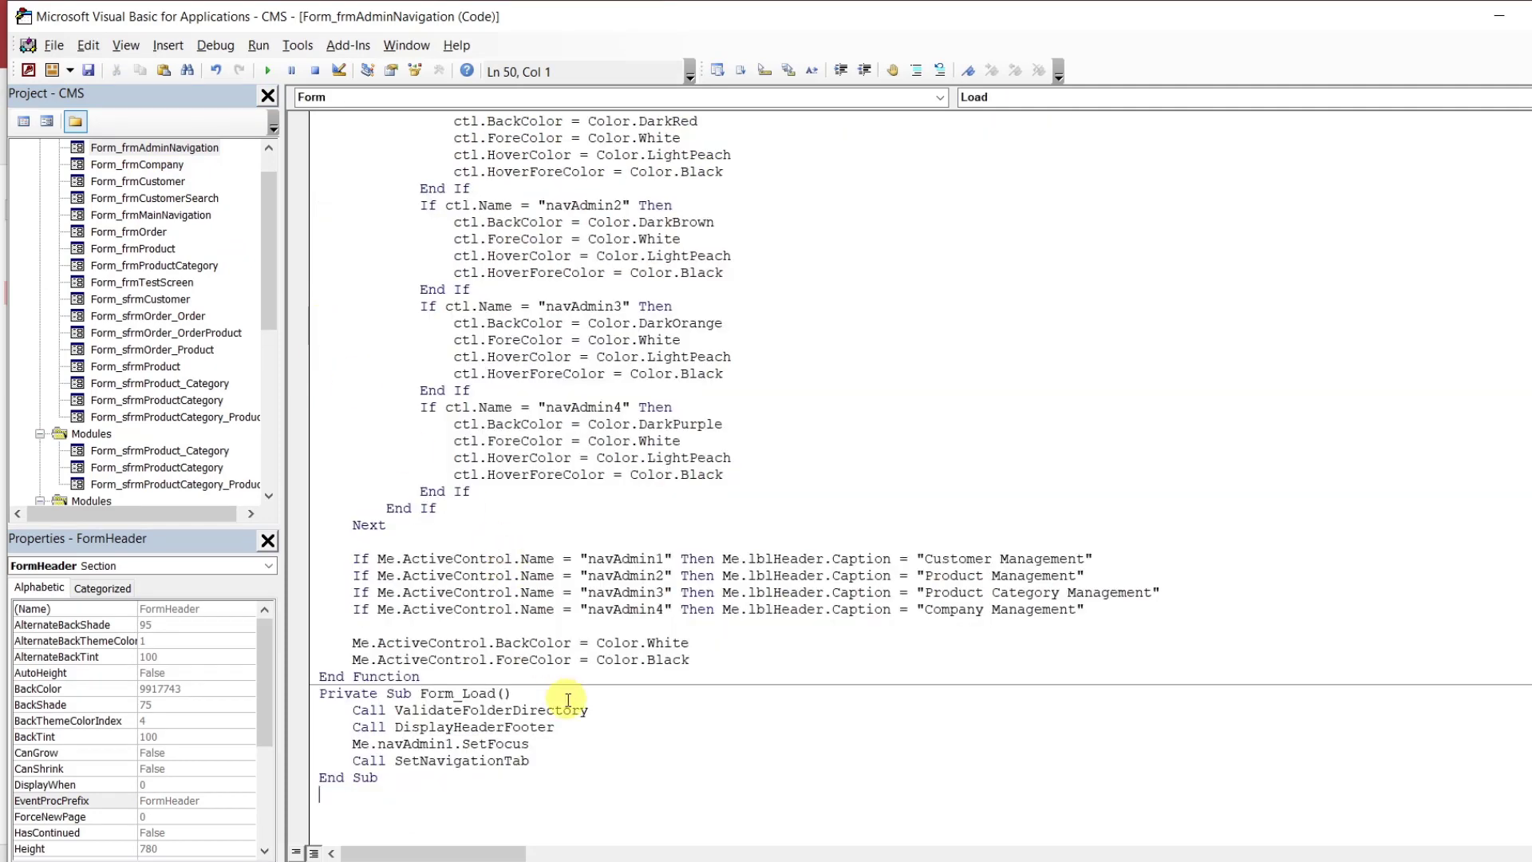
Remove the ValidateFolderDirectory and DisplayHeaderFooter calls from frmAdminNavigation's Form_Load and save the changes to both navigation forms
drag(571, 727, 571, 698)
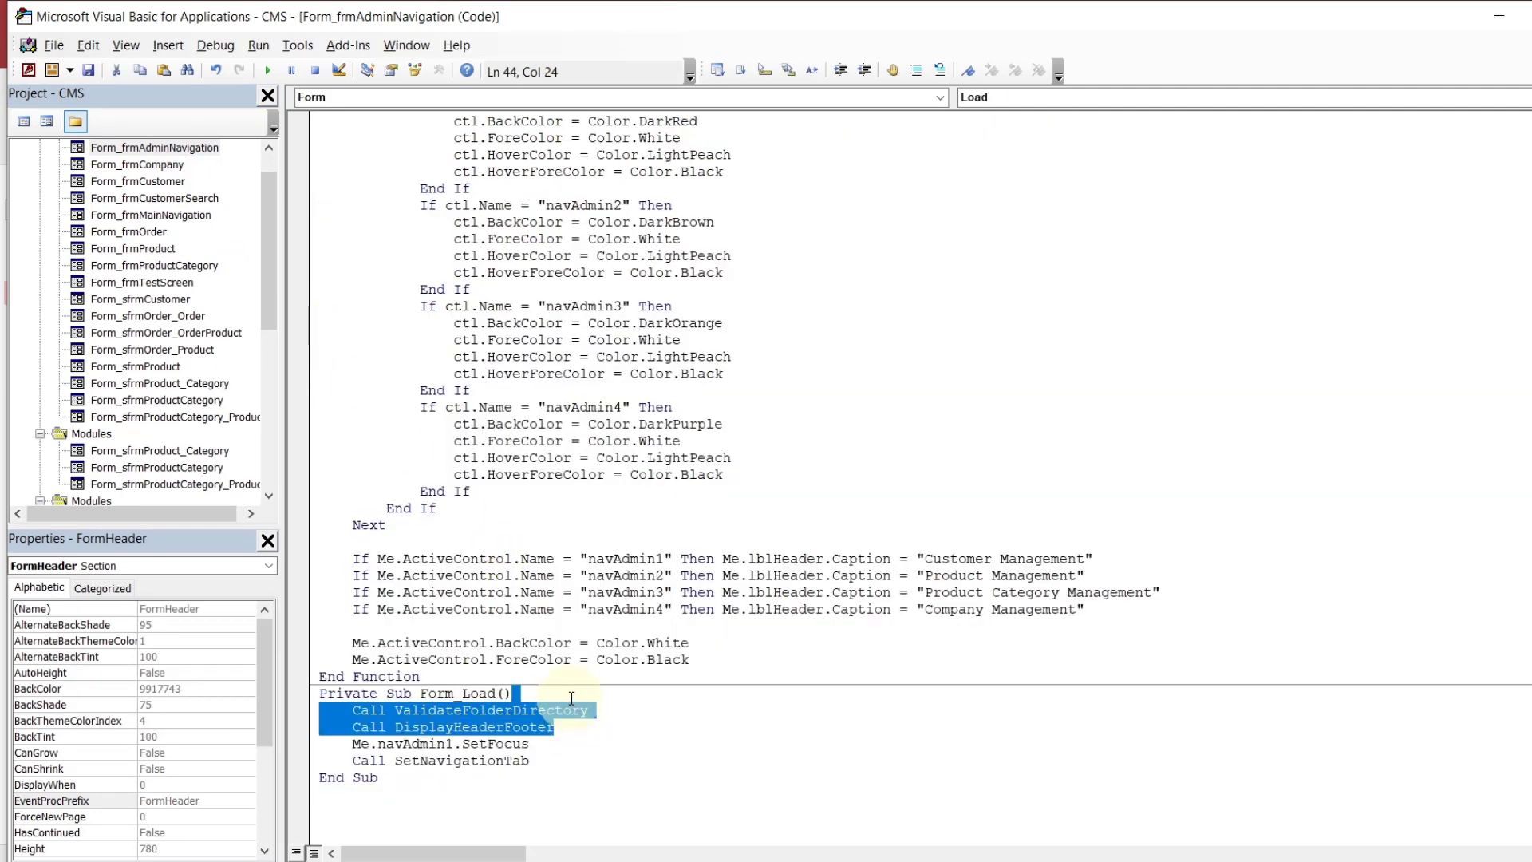
key(Delete)
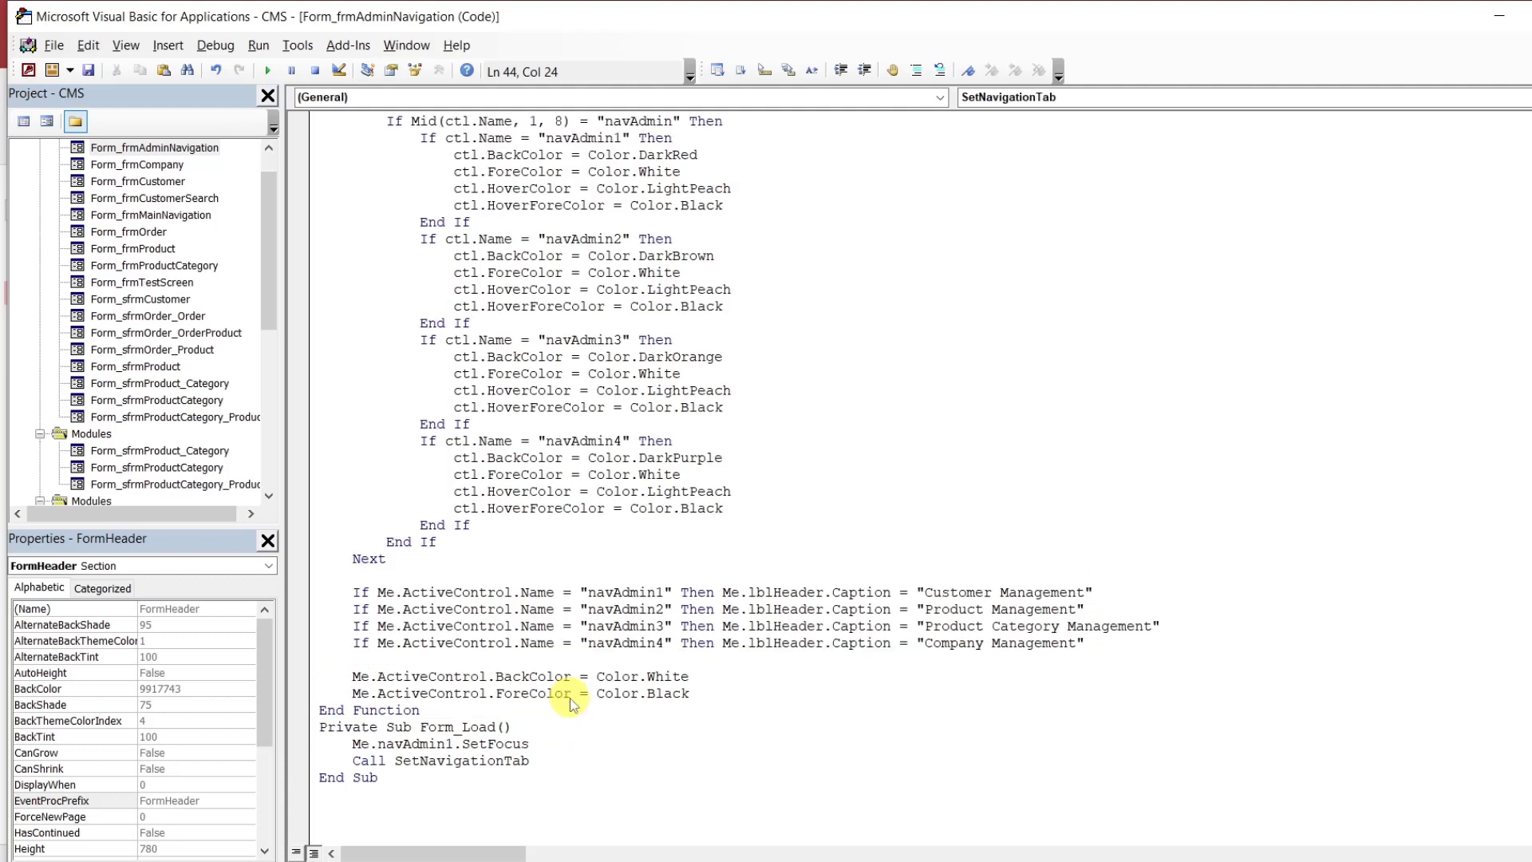
click(571, 759)
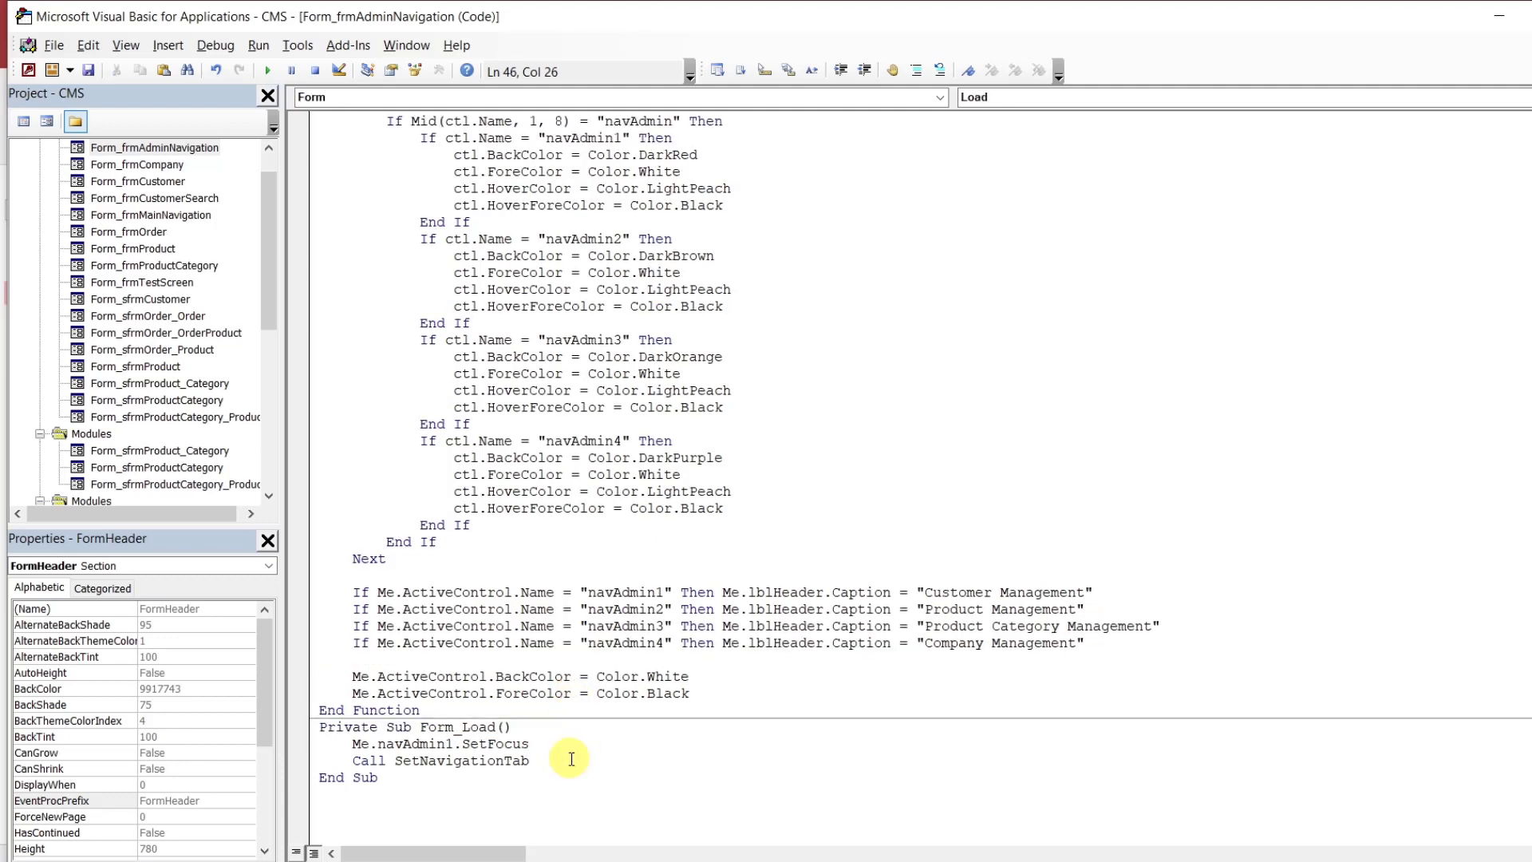
key(ctrl+s)
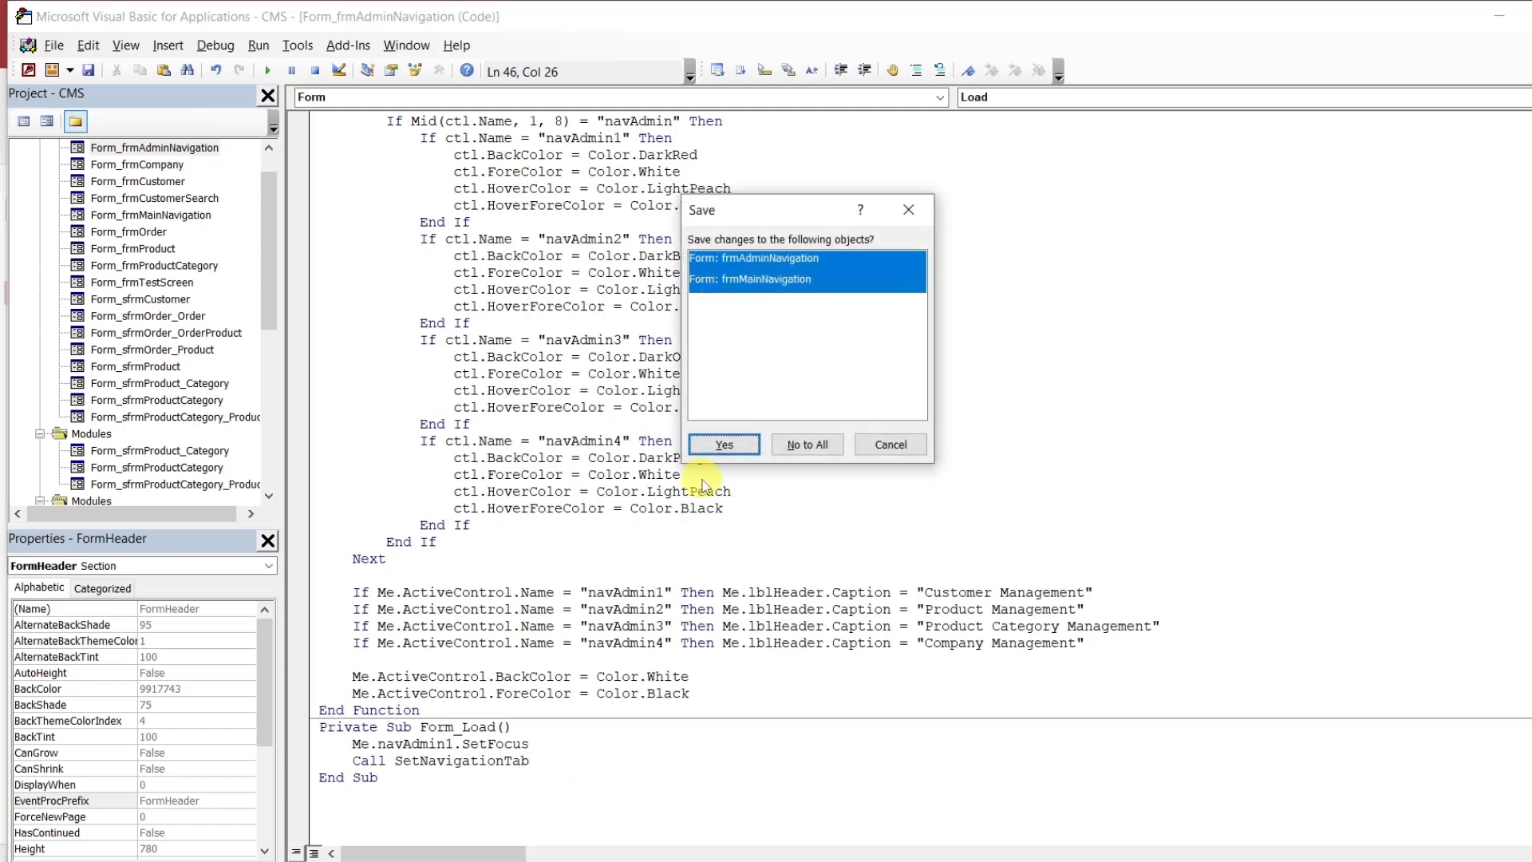
click(722, 442)
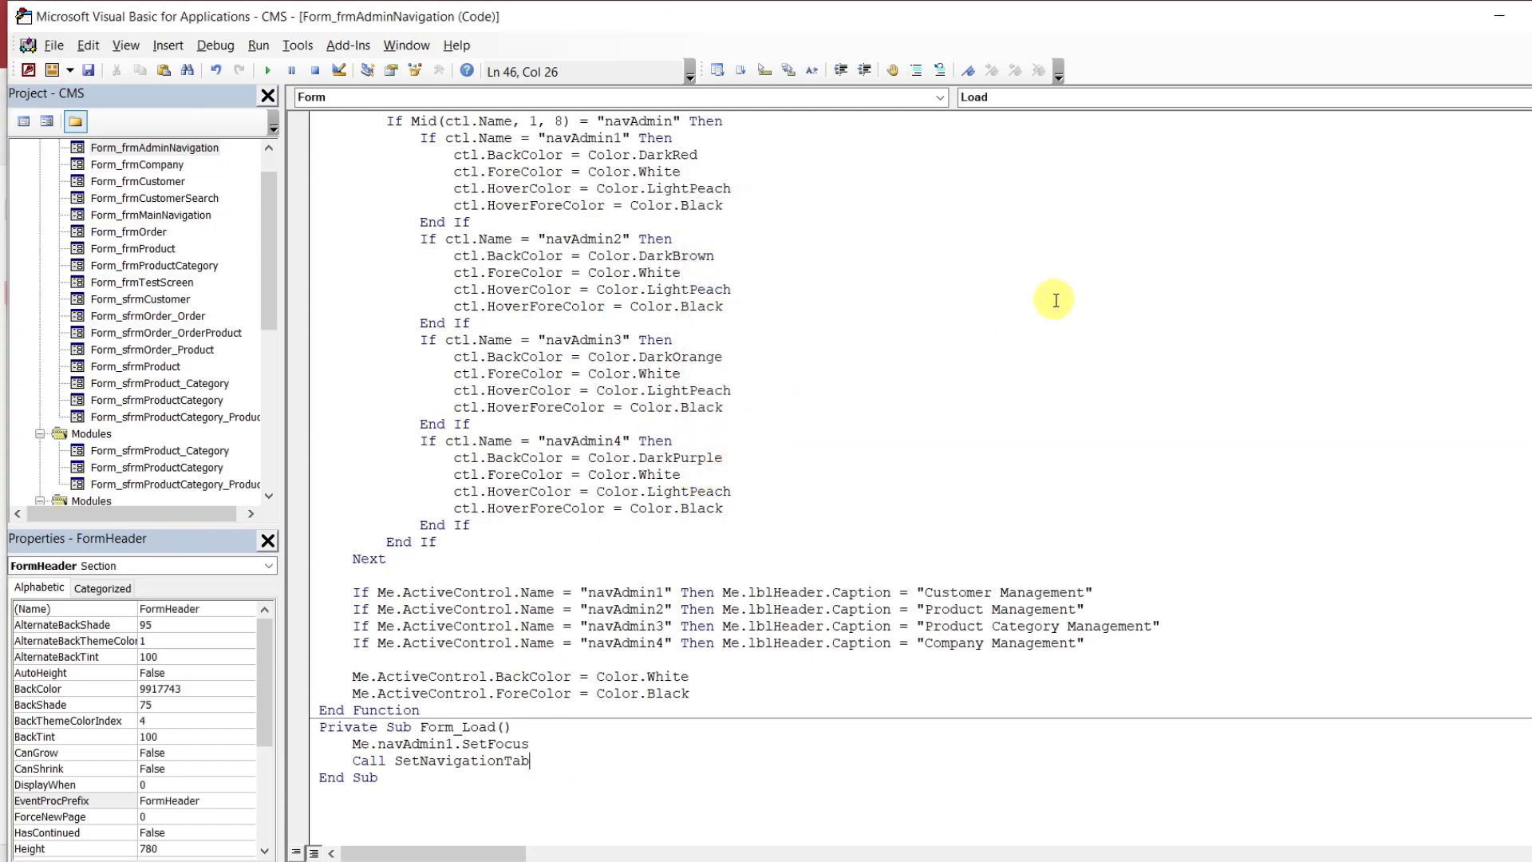
Comment out the Me.navAdmin1.SetFocus and Call SetNavigationTab lines in frmMainNavigation's Form_Load procedure
double_click(169, 216)
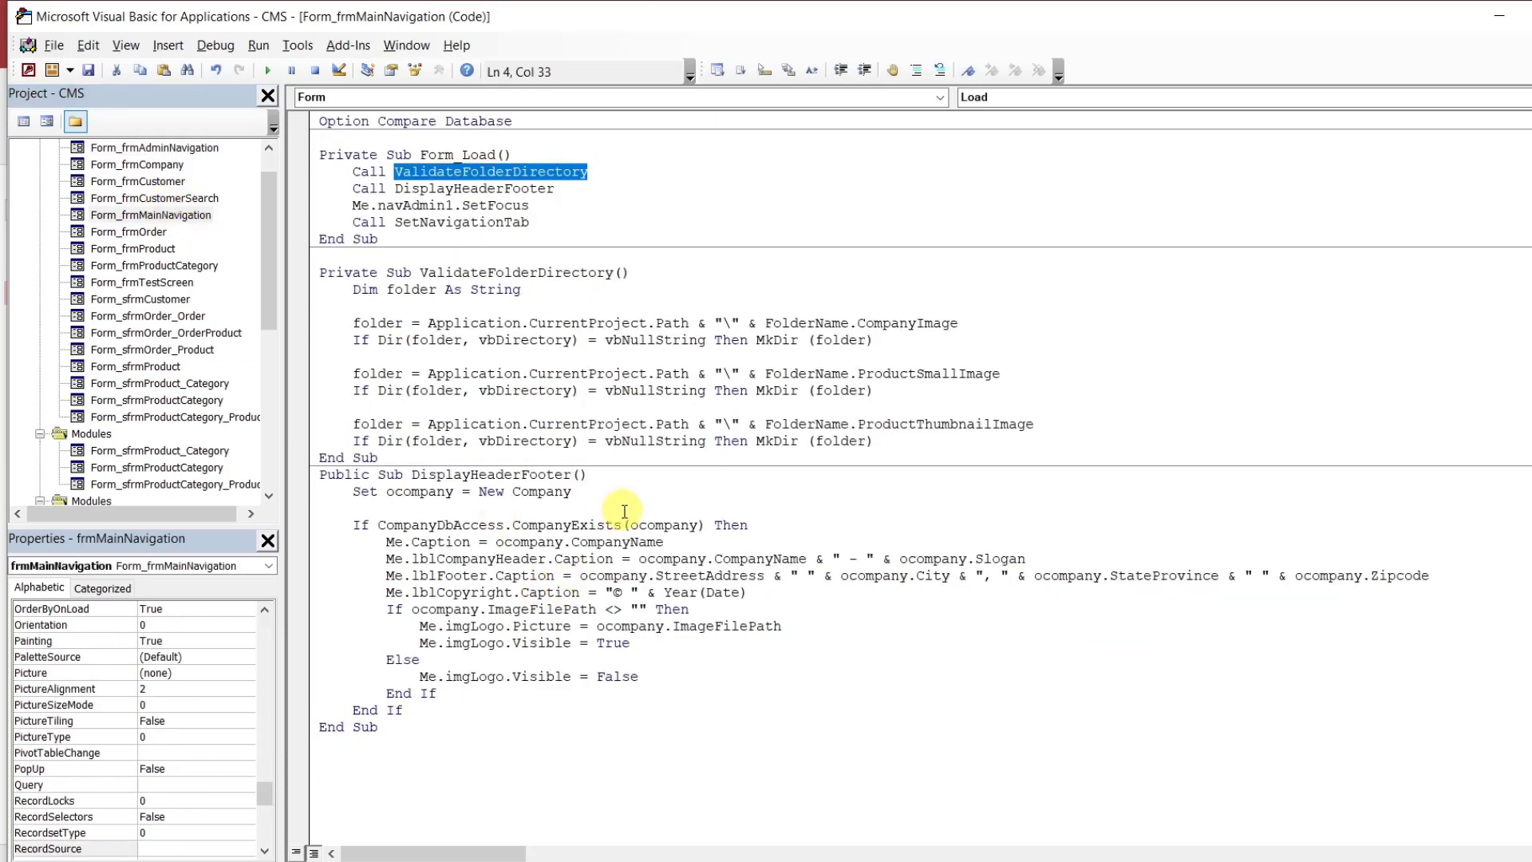
click(479, 188)
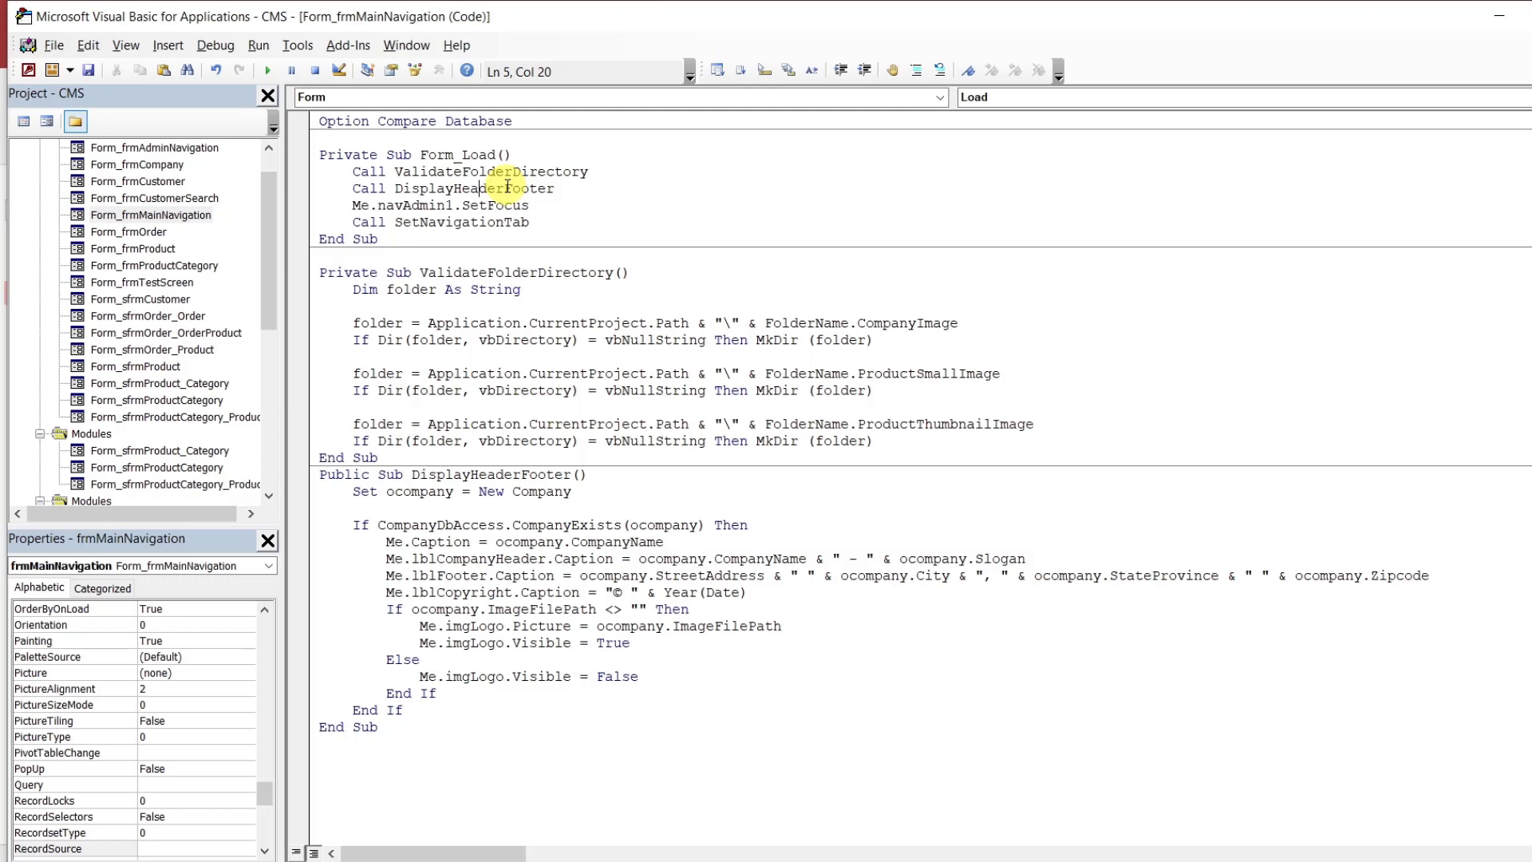
click(507, 172)
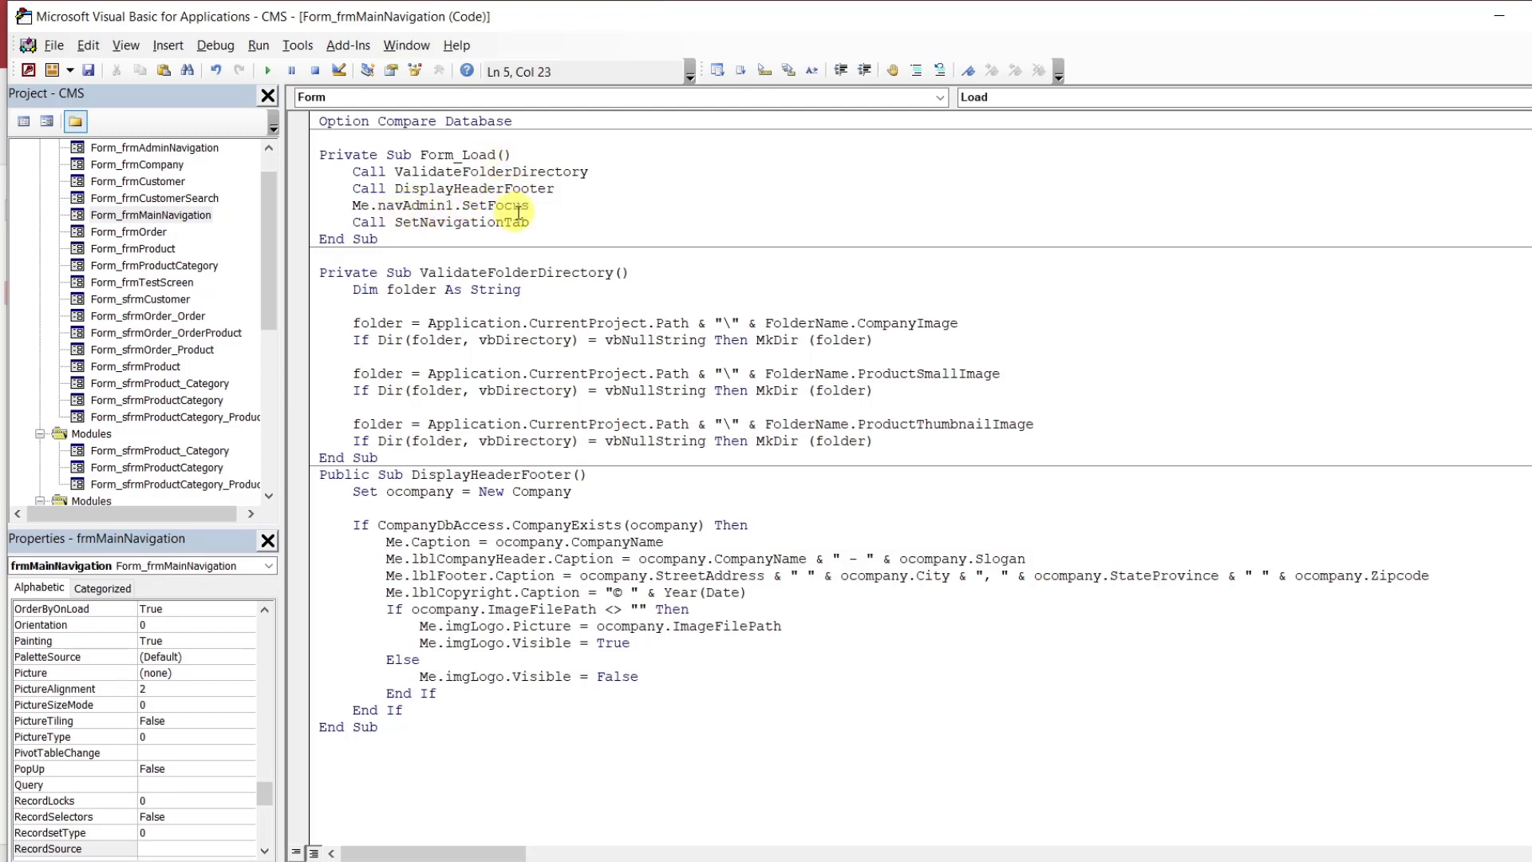
drag(533, 223, 297, 210)
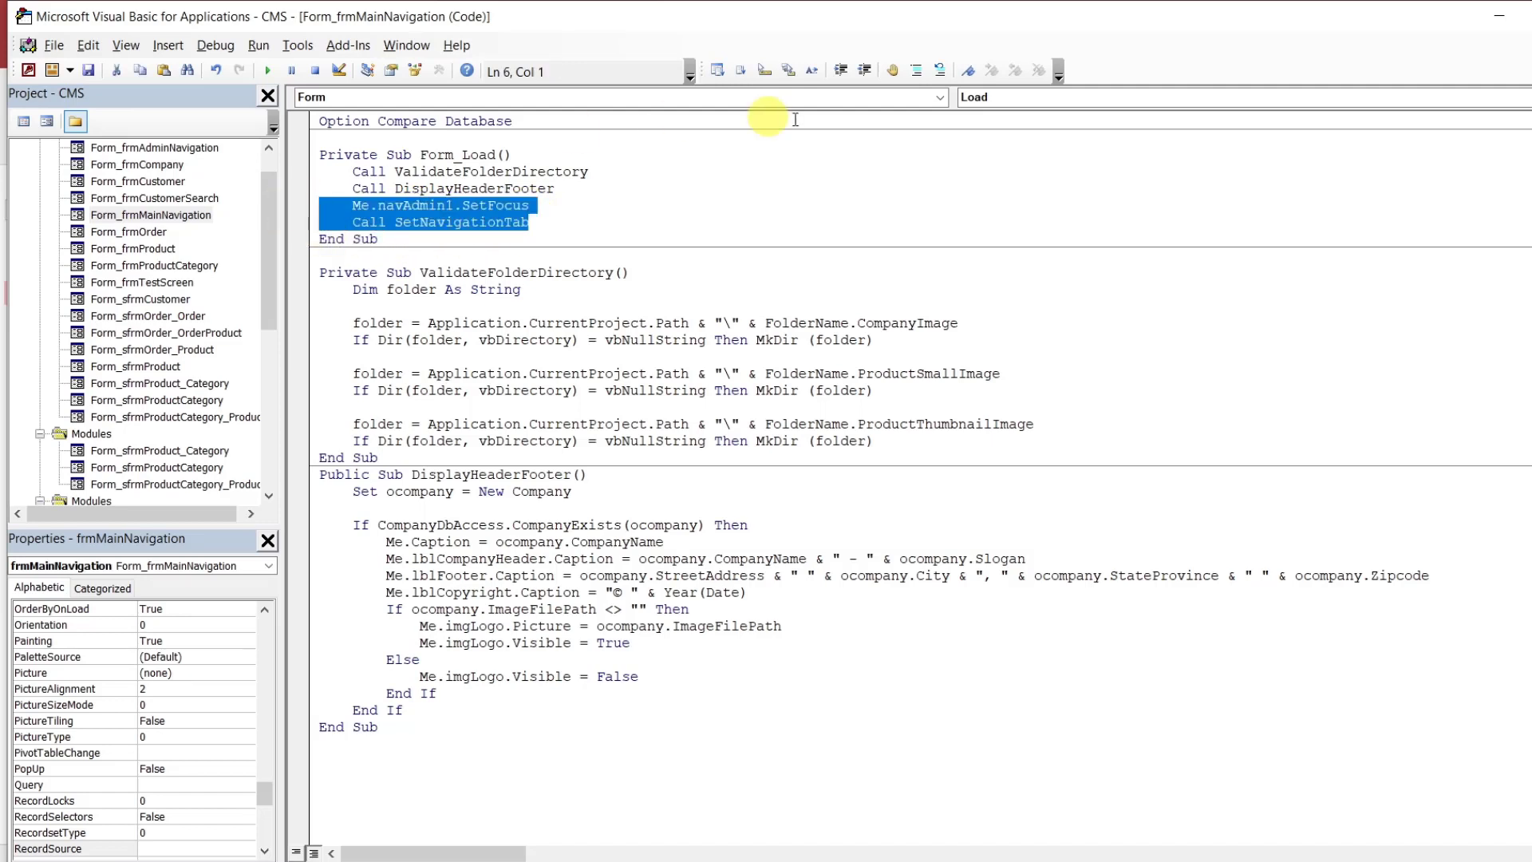
click(917, 71)
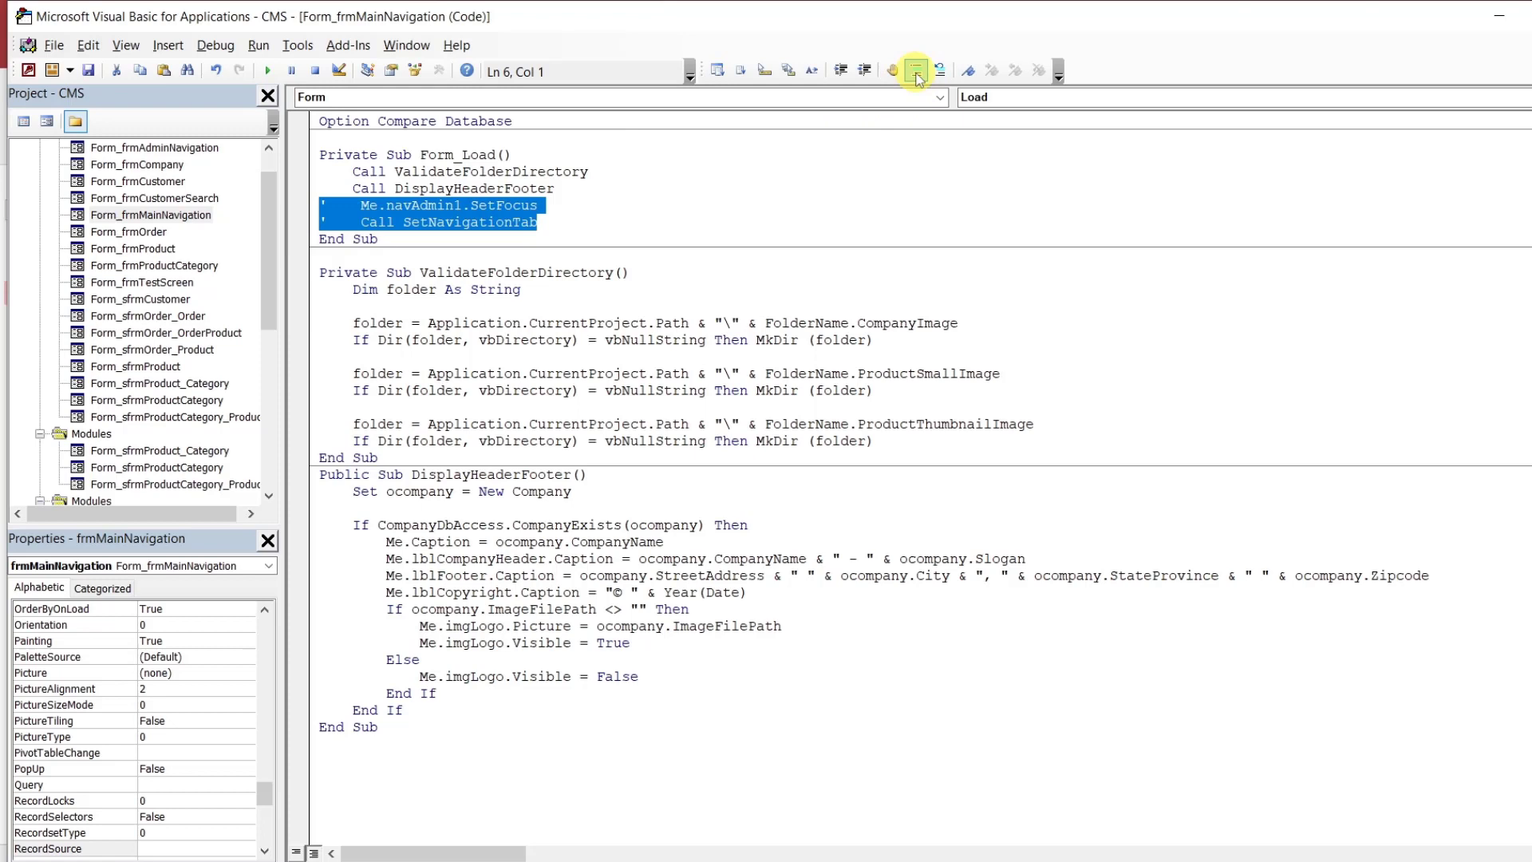
click(868, 259)
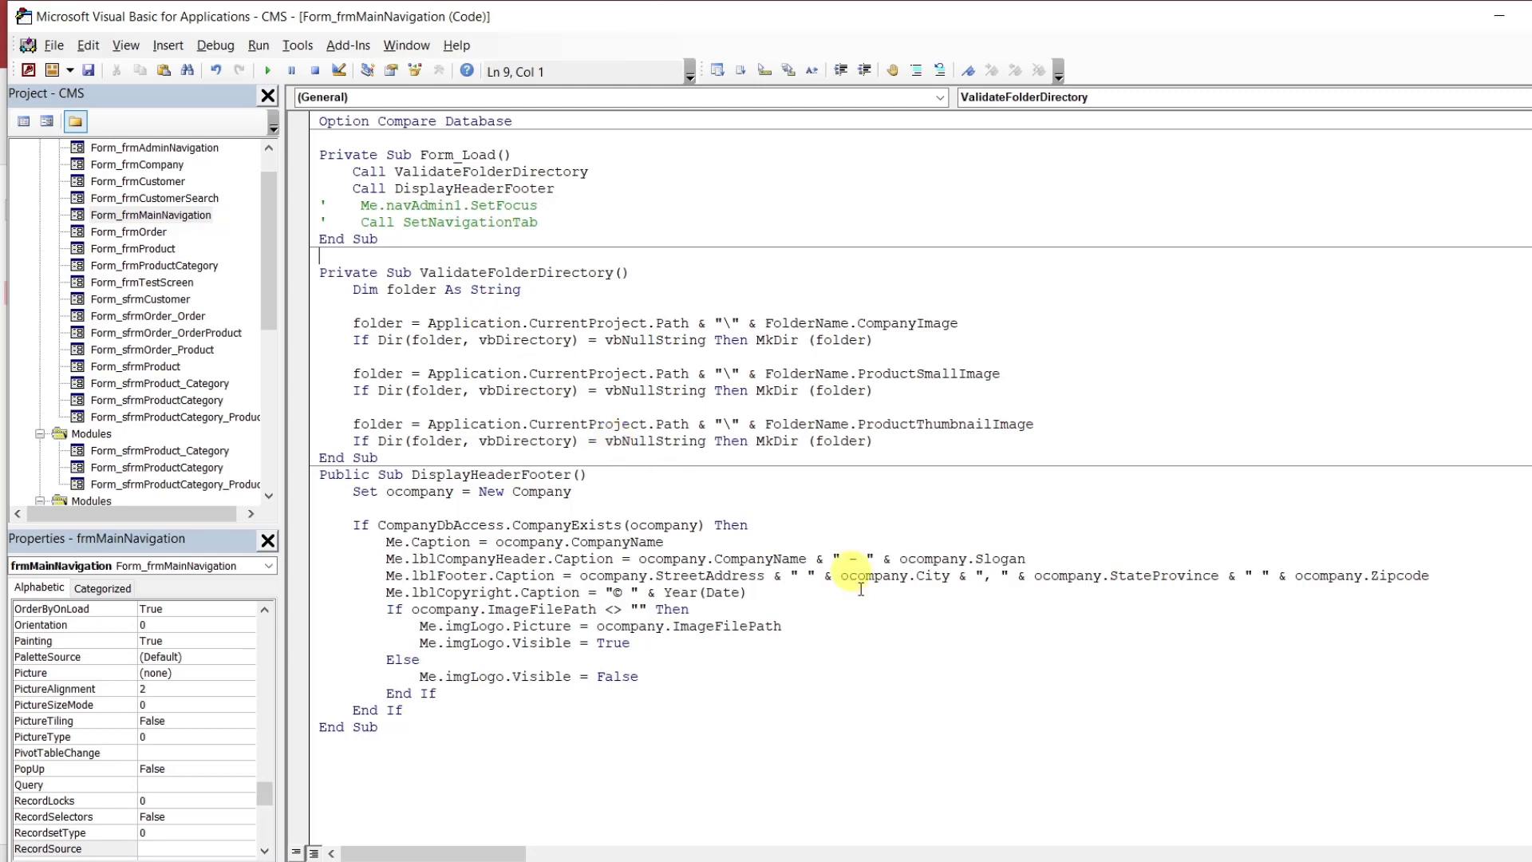
mouse_move(964, 861)
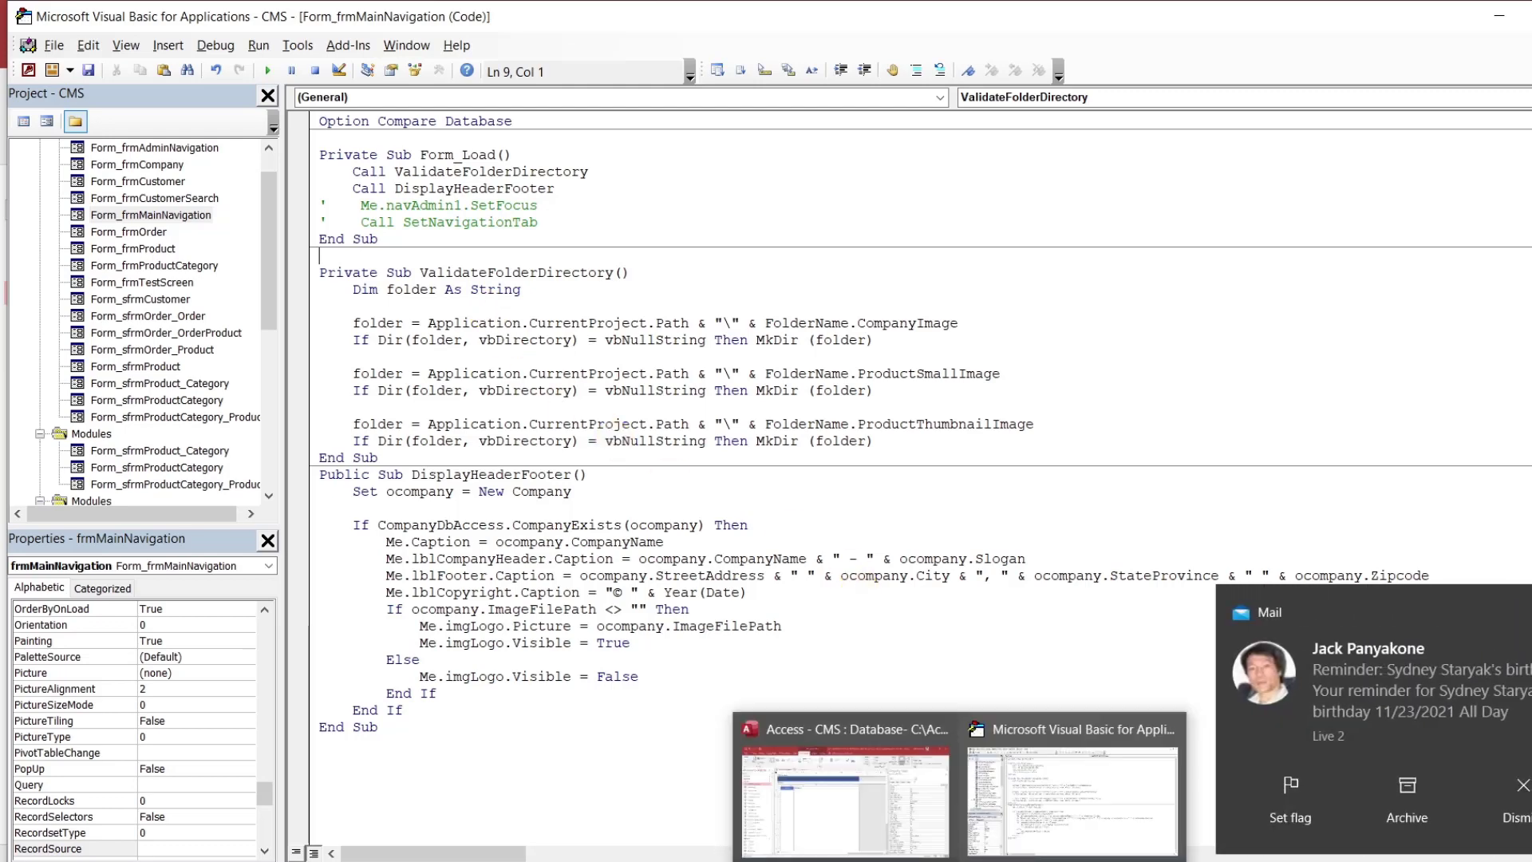
Switch to Access, copy frmAdminNavigation's logo, company label and title label into frmMainNavigation's form header, and shrink that header to fit them
click(850, 800)
click(452, 179)
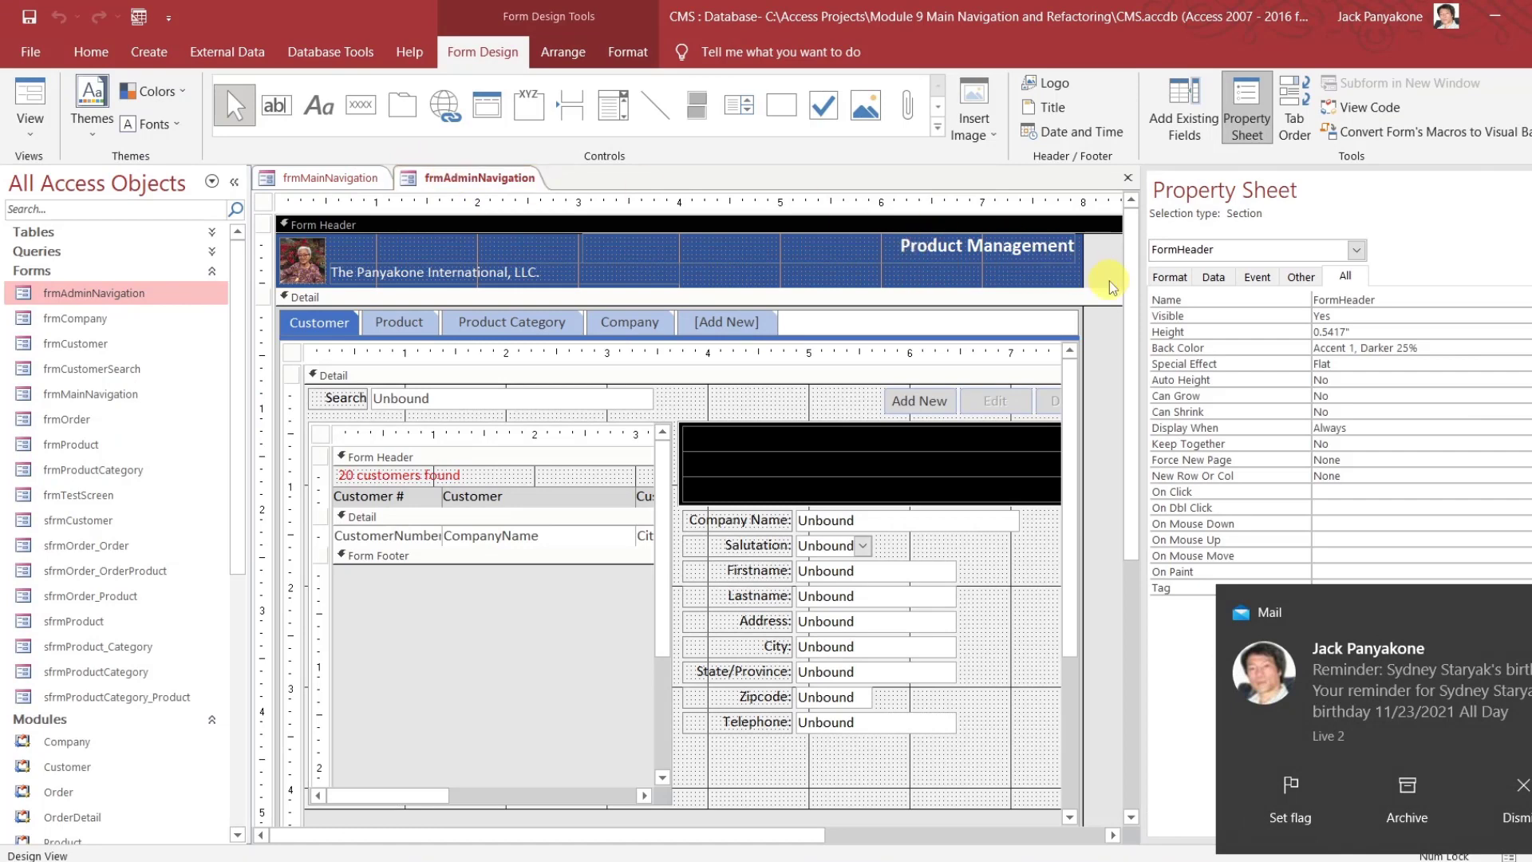
click(1084, 280)
drag(1084, 279, 290, 248)
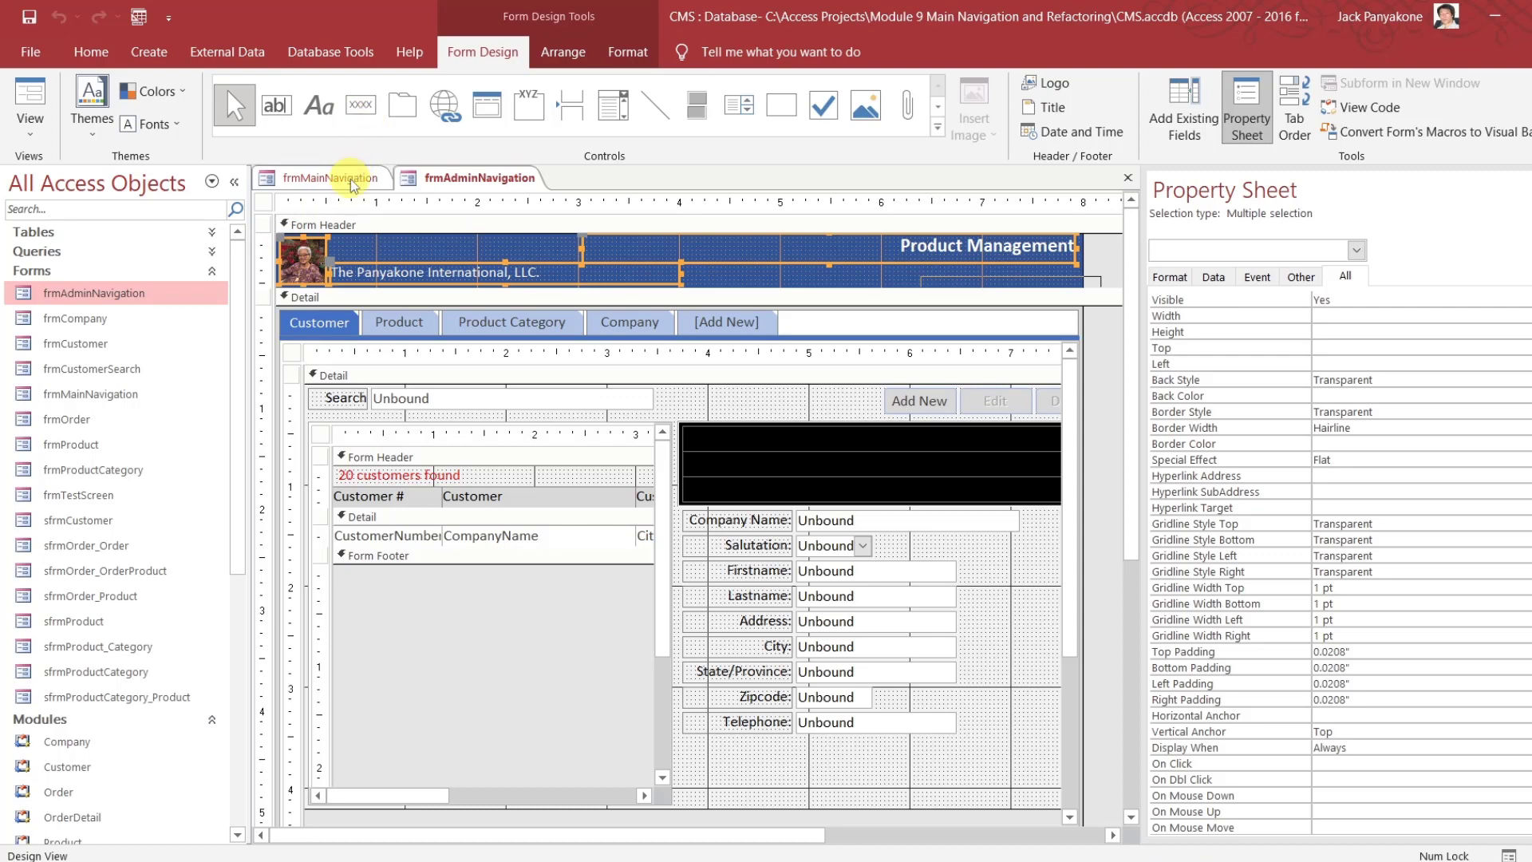
click(303, 177)
click(335, 227)
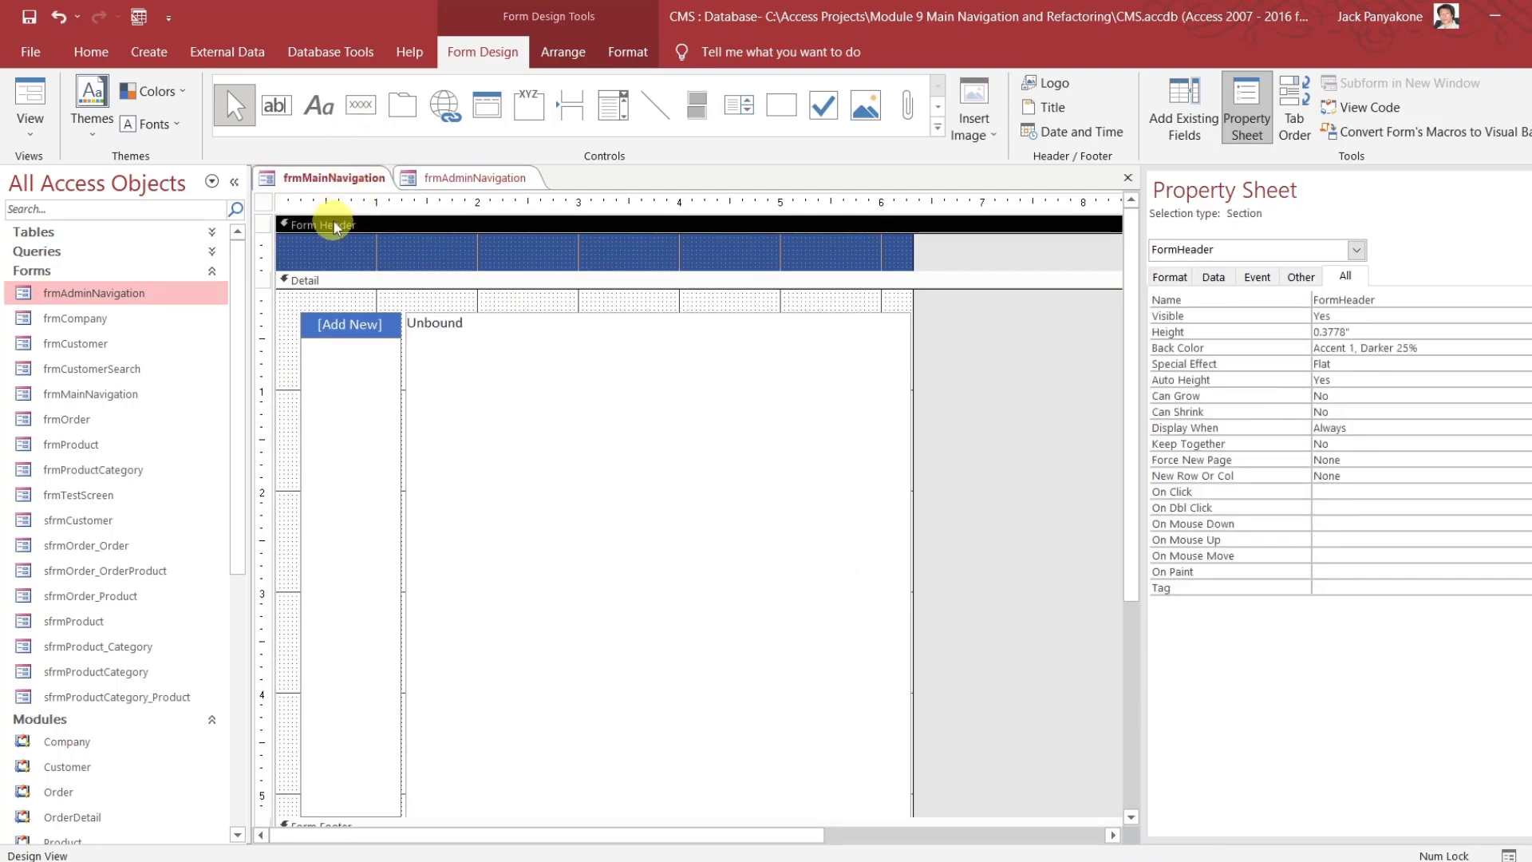
key(ctrl+v)
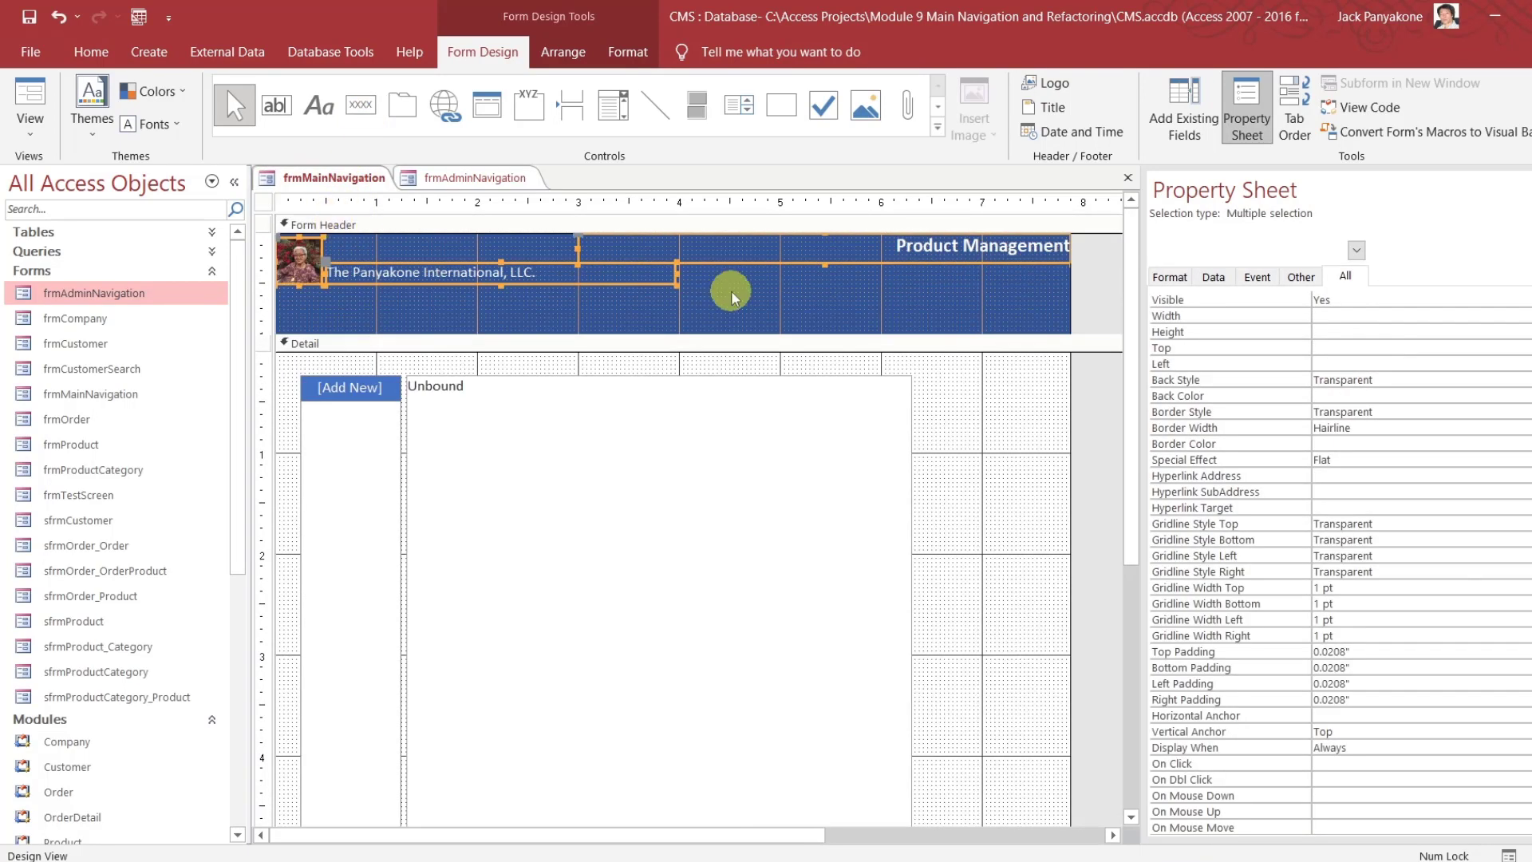
click(1087, 302)
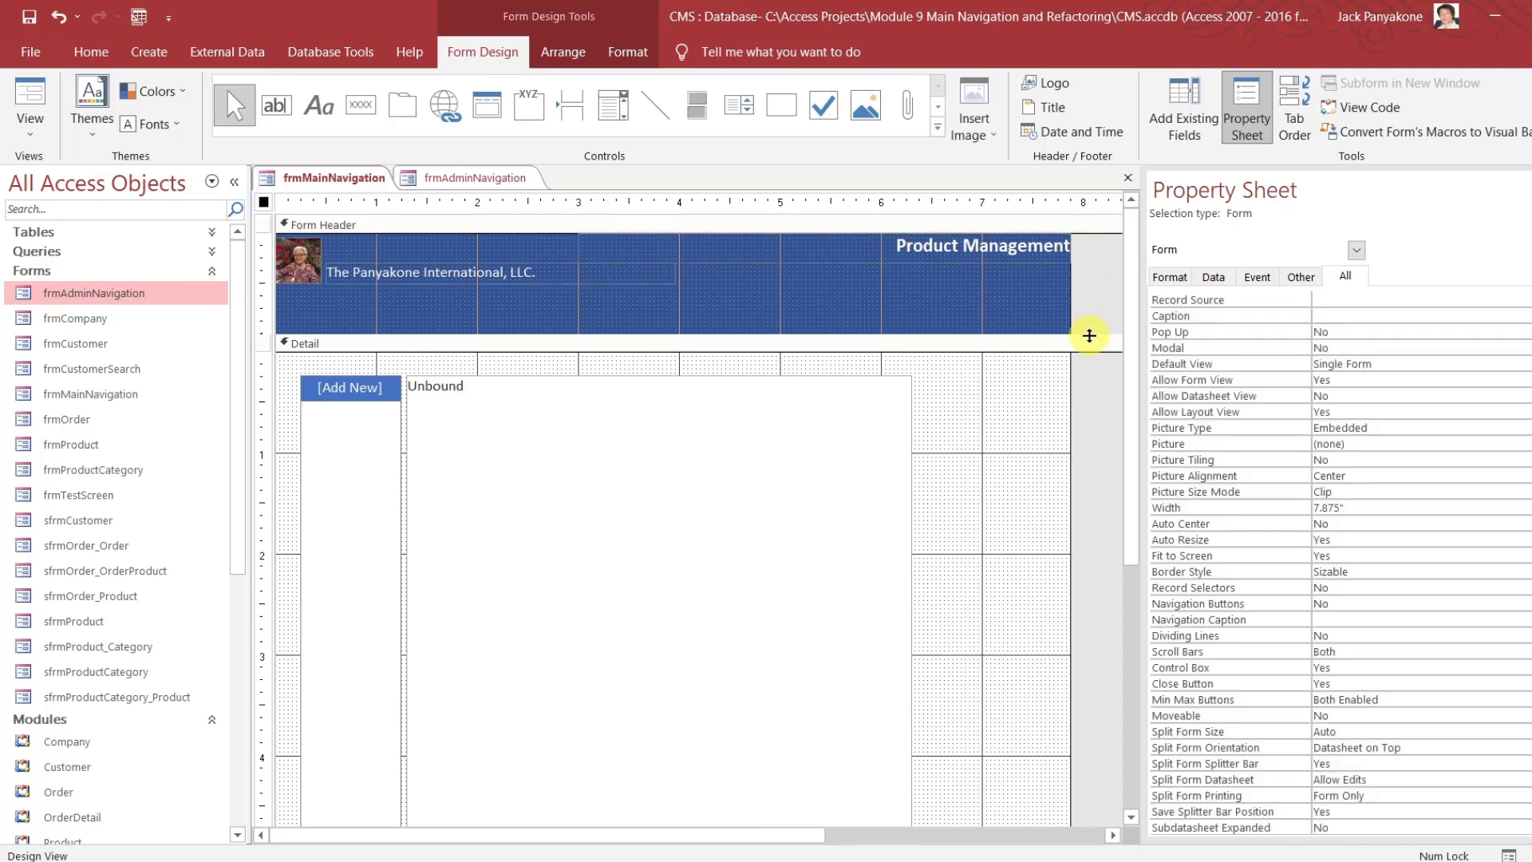
drag(1090, 335, 1076, 275)
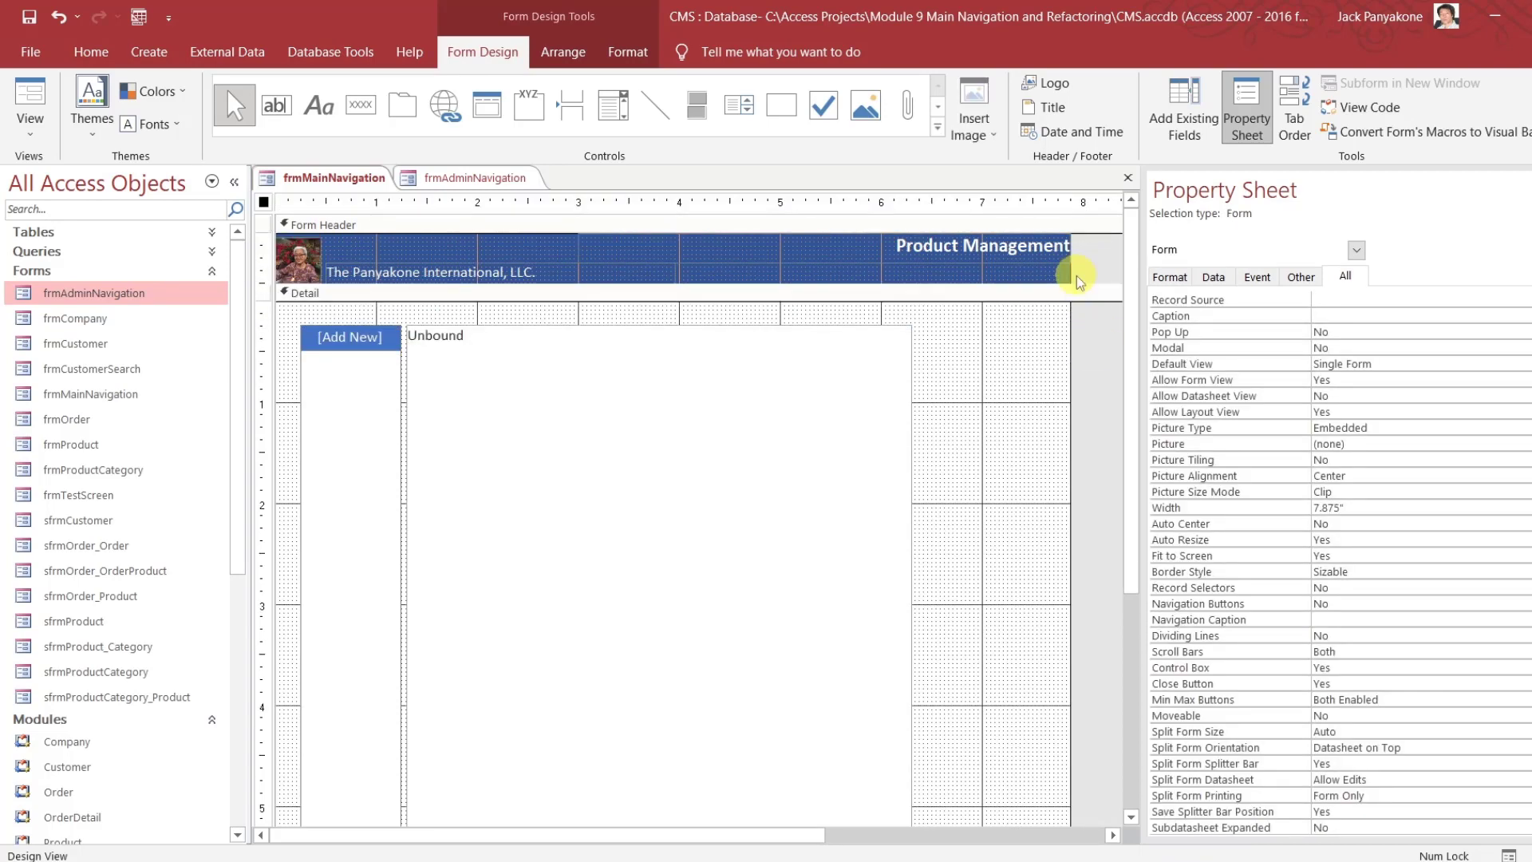
Copy the address and copyright labels from frmAdminNavigation's form footer into frmMainNavigation's form footer
click(495, 177)
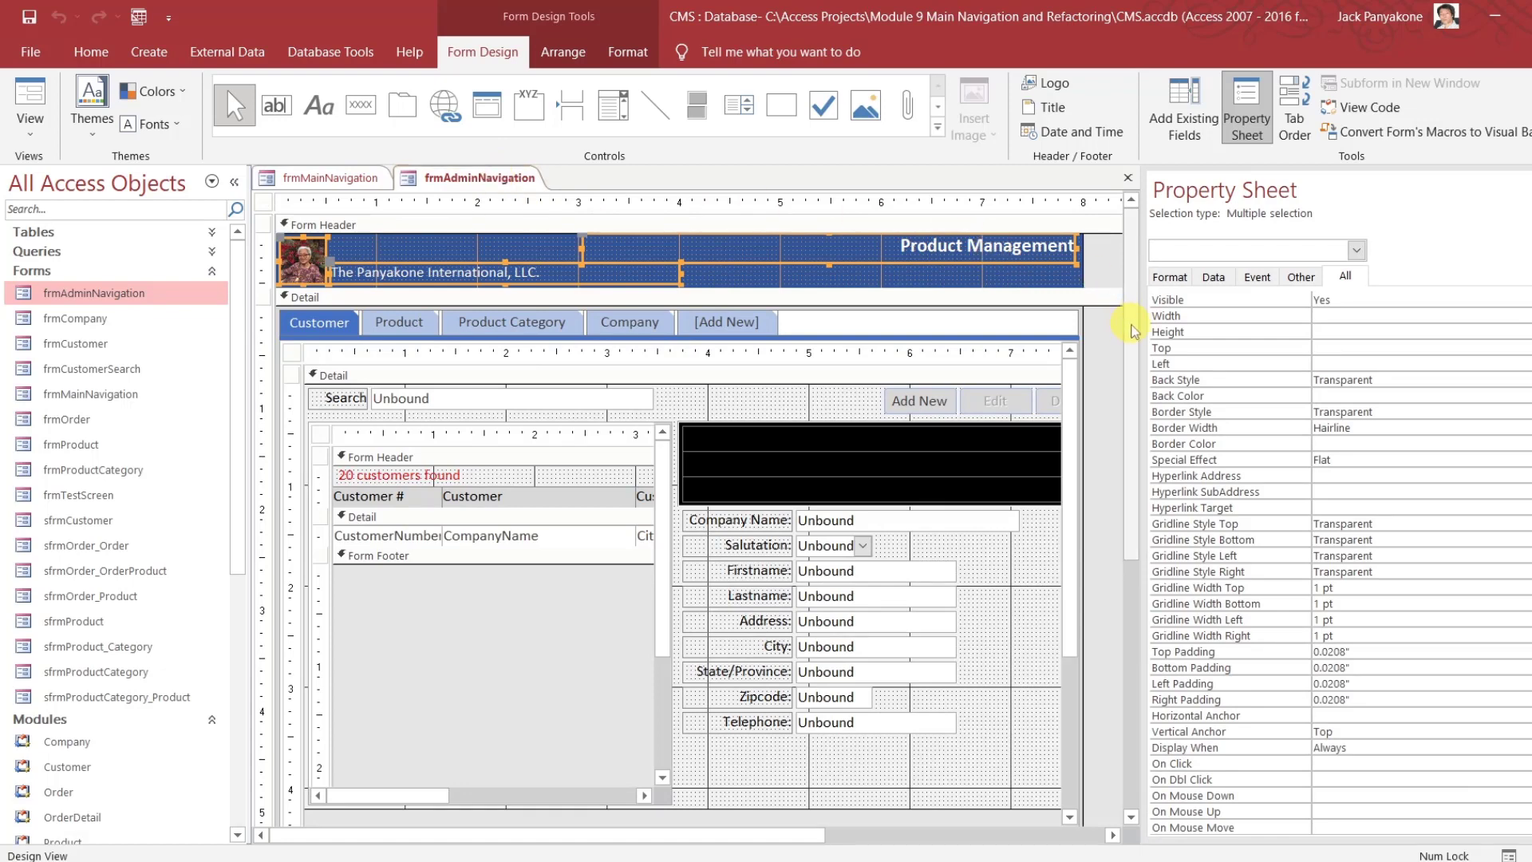
drag(1128, 324, 1141, 578)
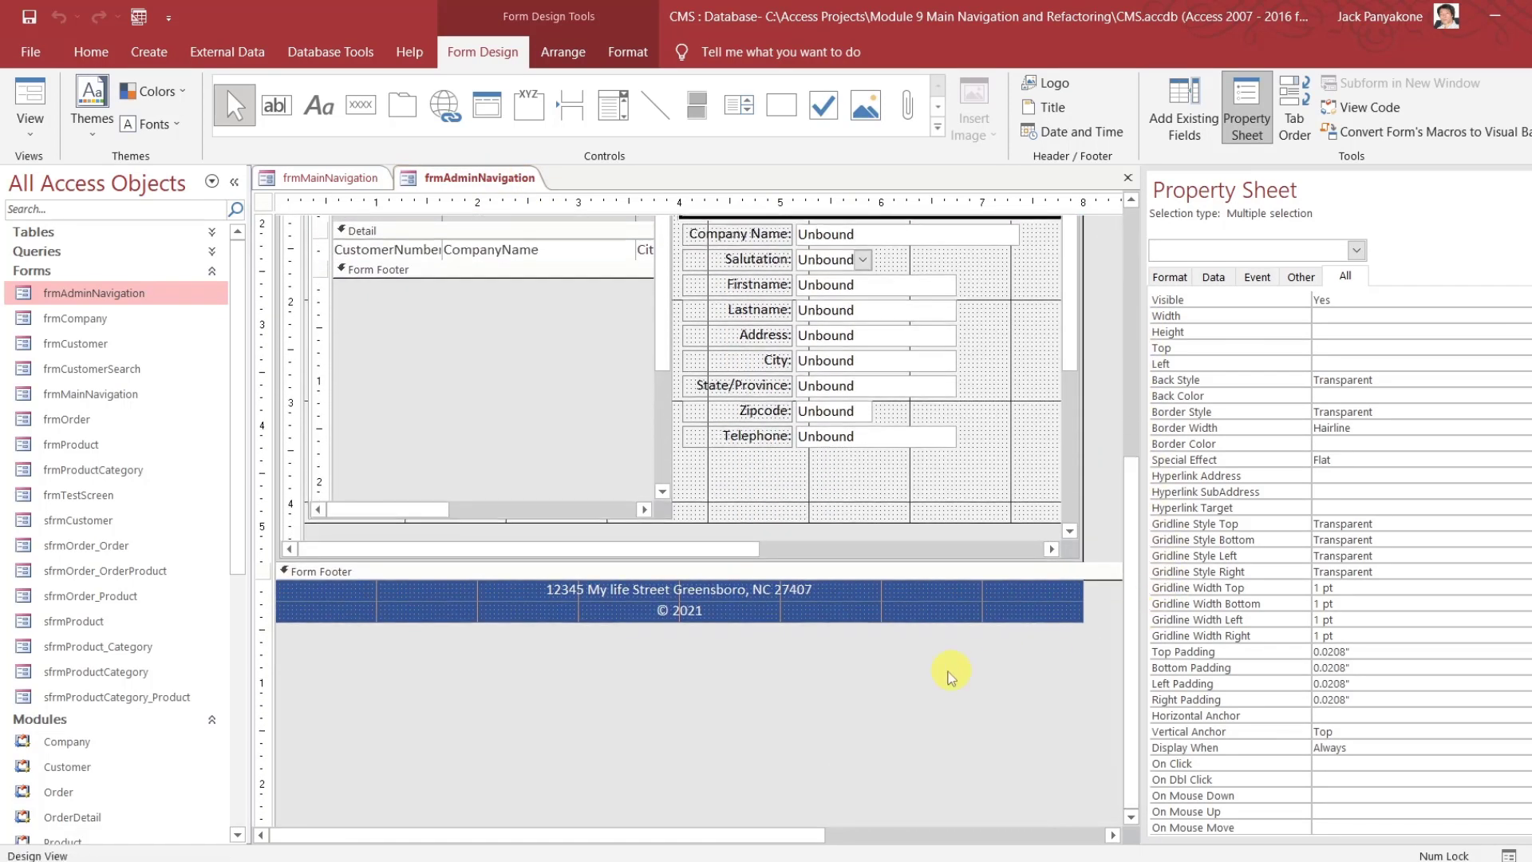
drag(947, 664, 581, 595)
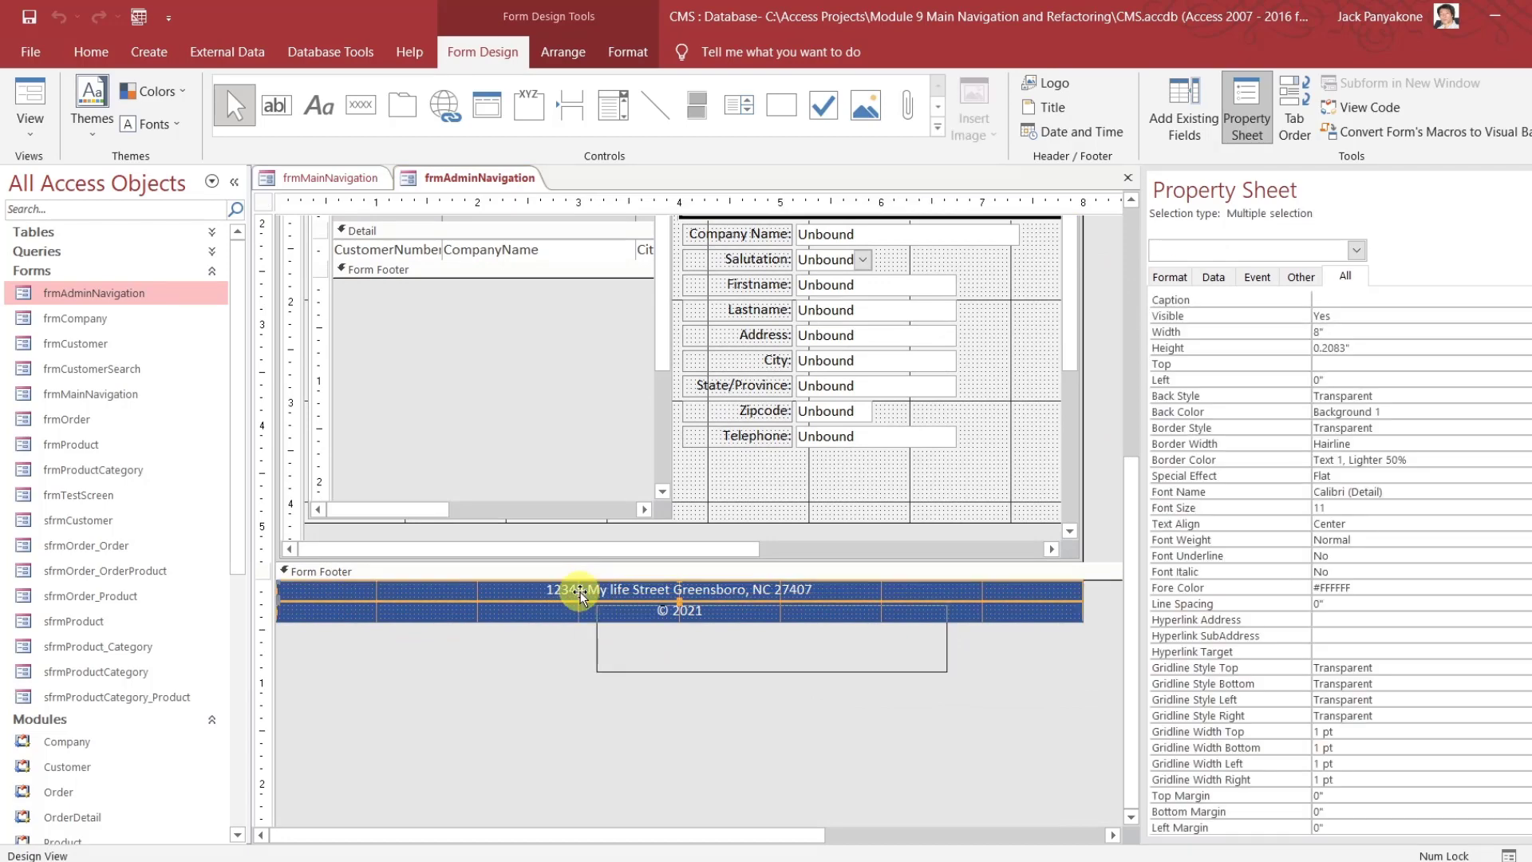
click(351, 179)
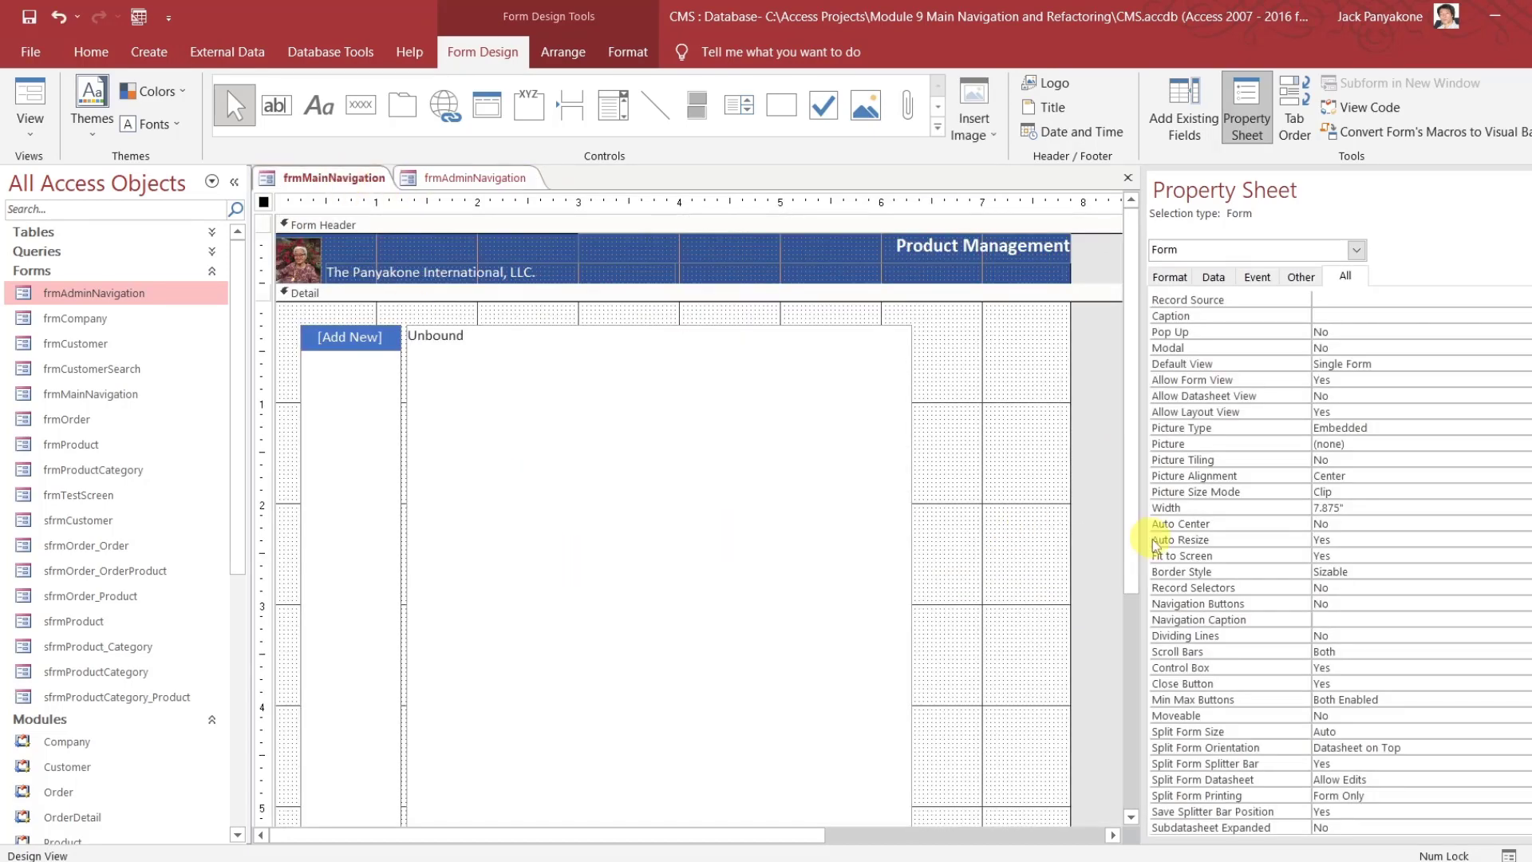
drag(1131, 555, 1050, 708)
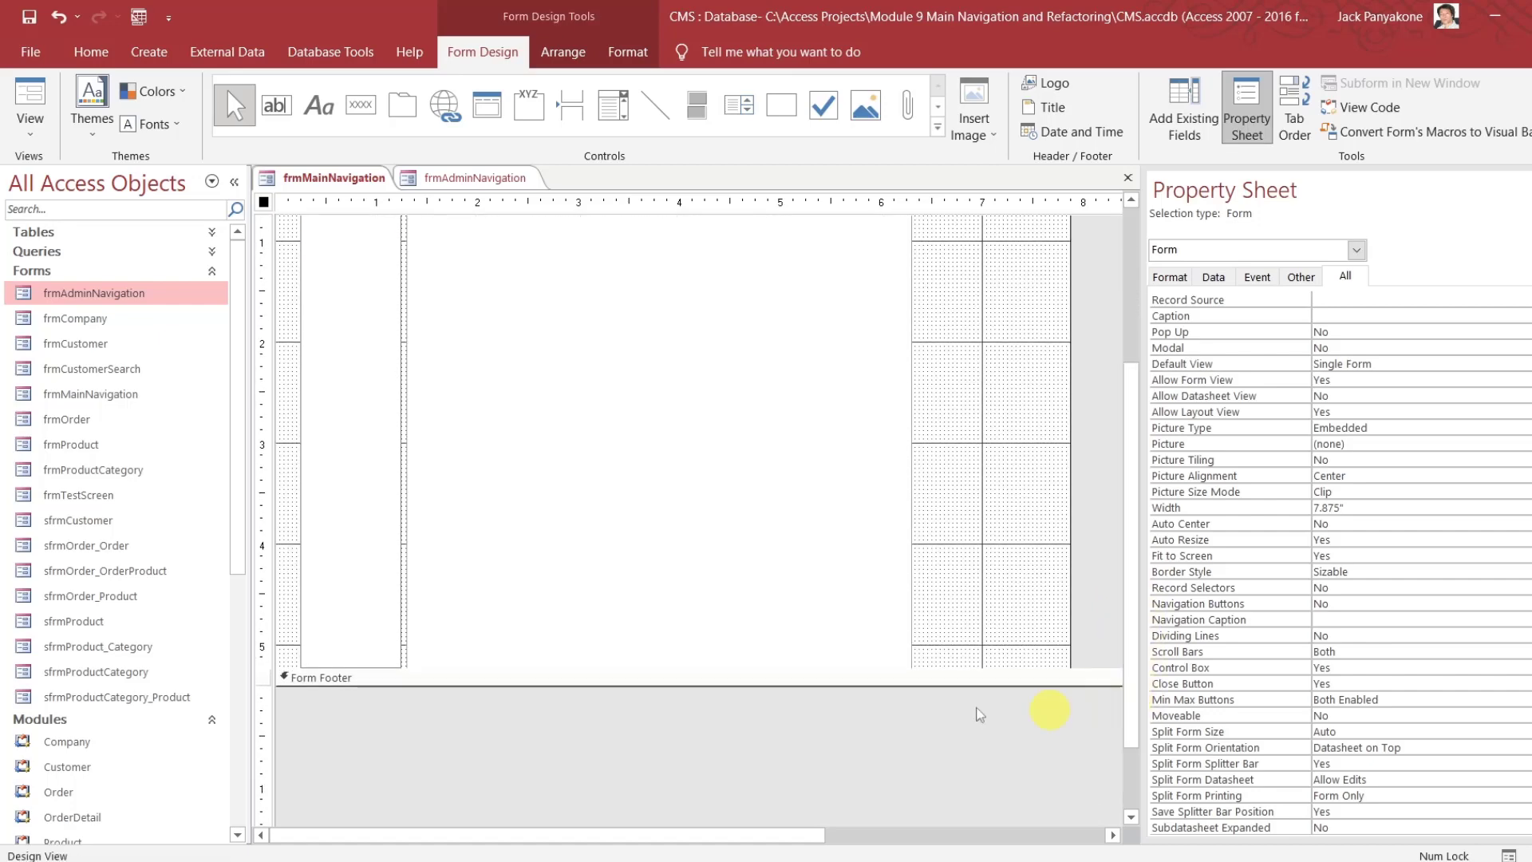
click(876, 680)
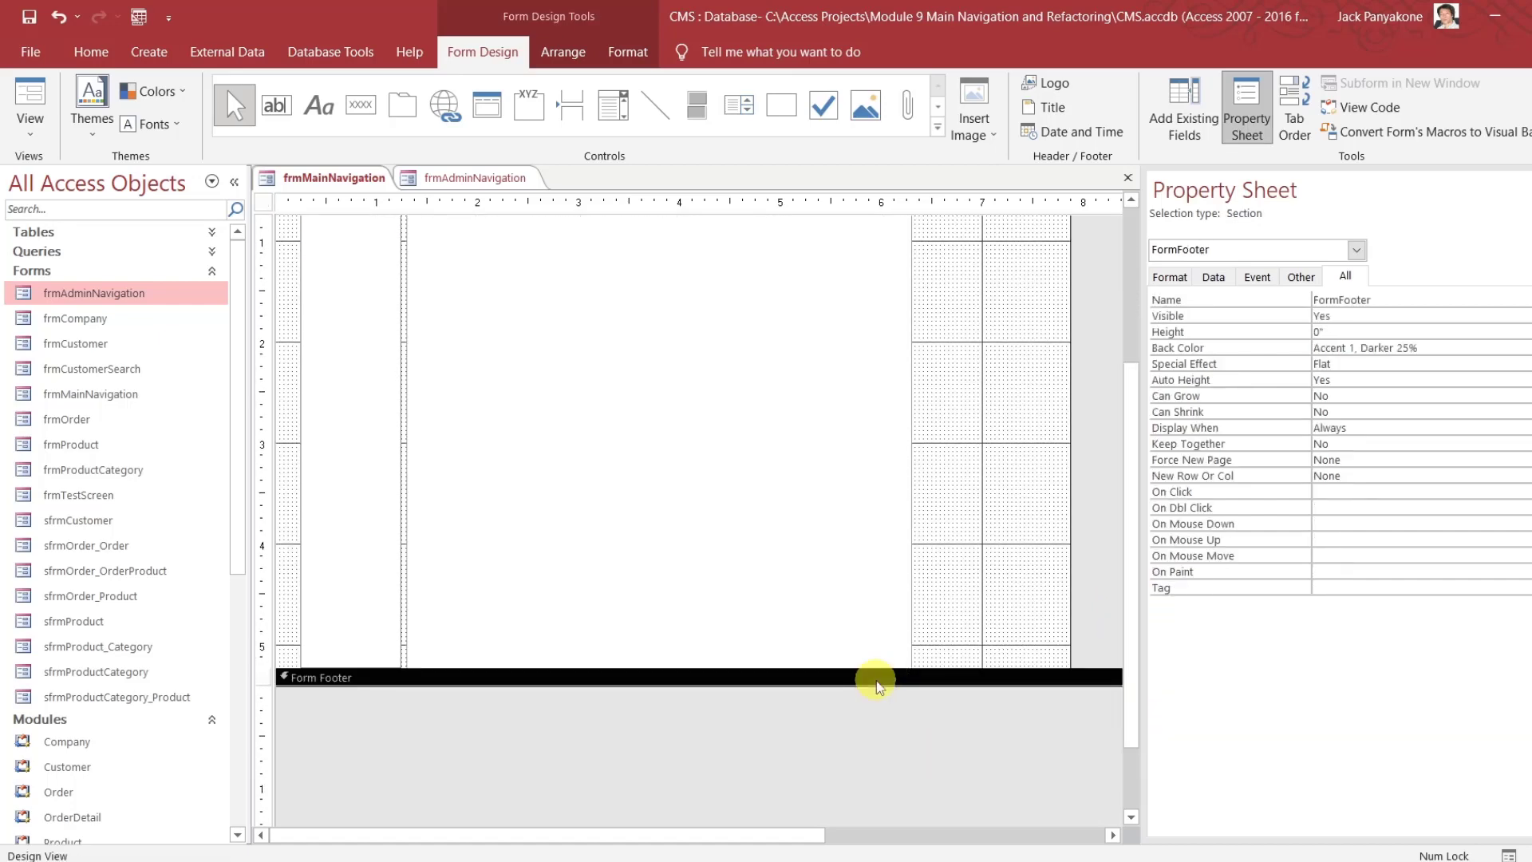
key(ctrl+v)
click(828, 784)
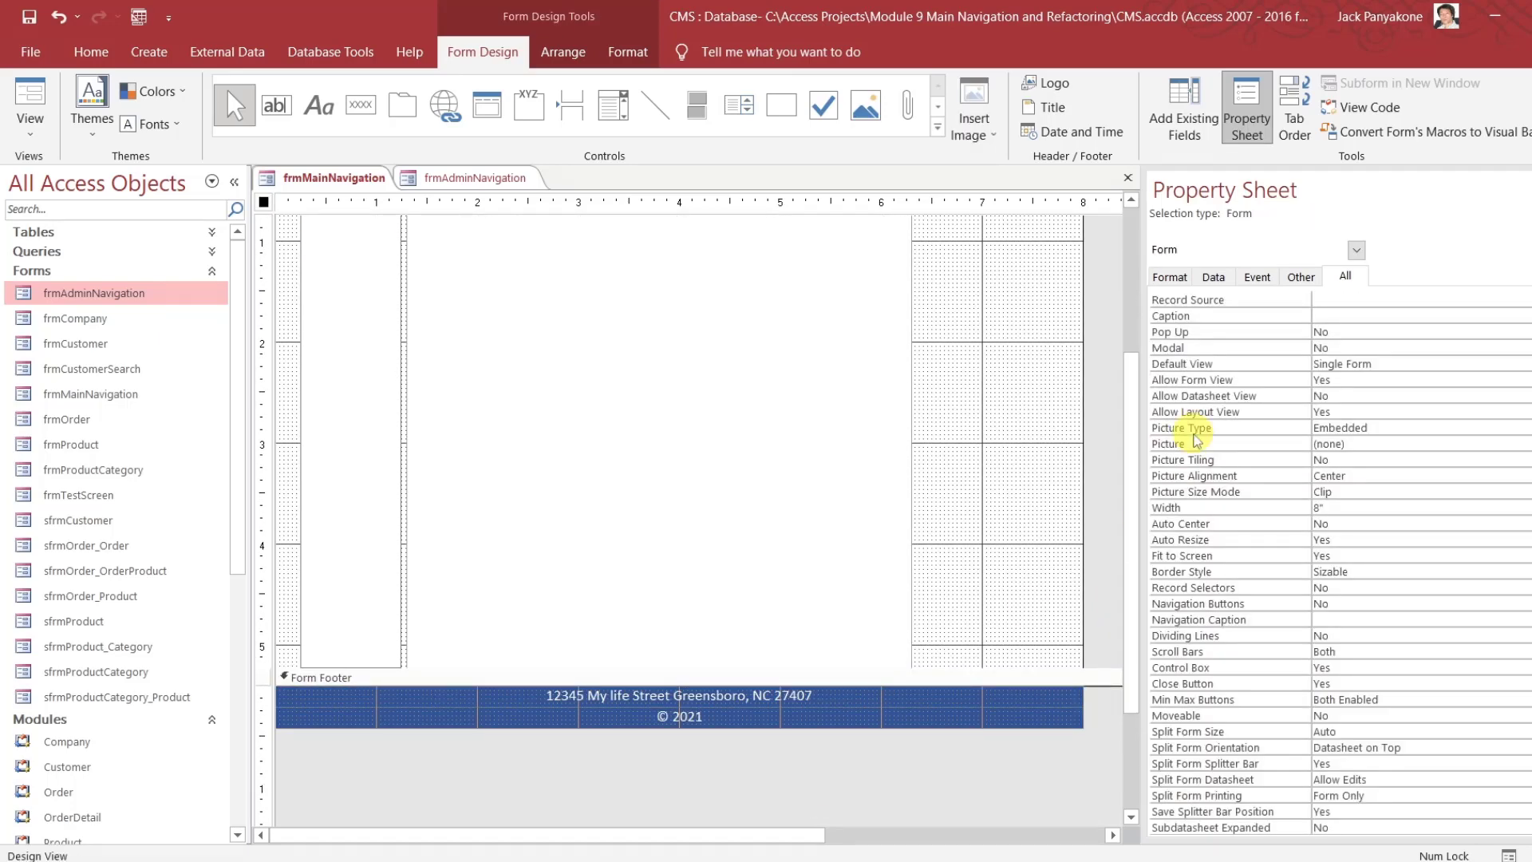
drag(1127, 502, 1125, 335)
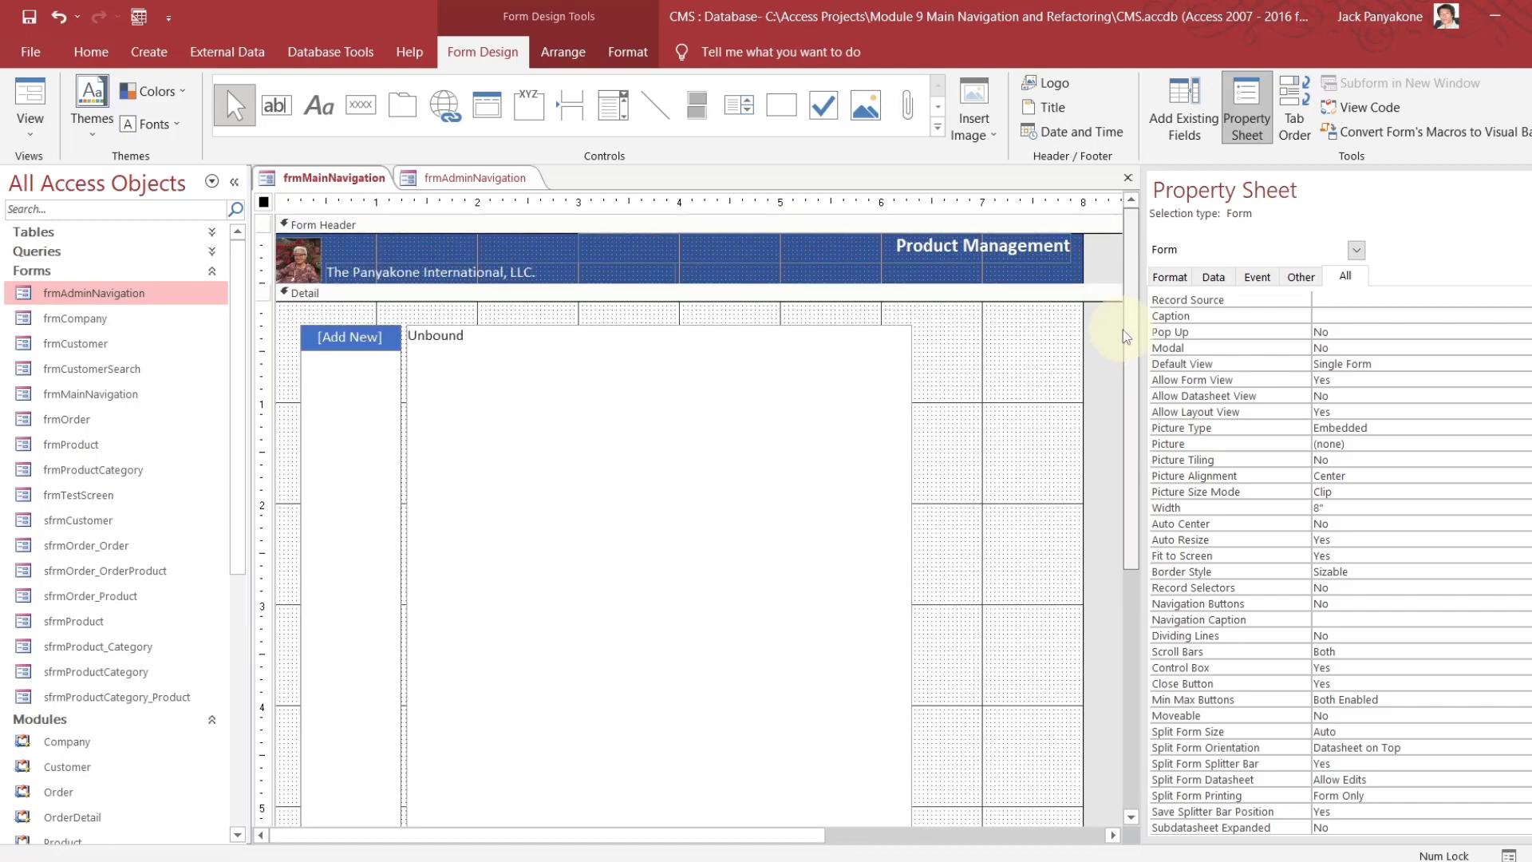
Delete the address and copyright labels from frmAdminNavigation's form footer
click(467, 179)
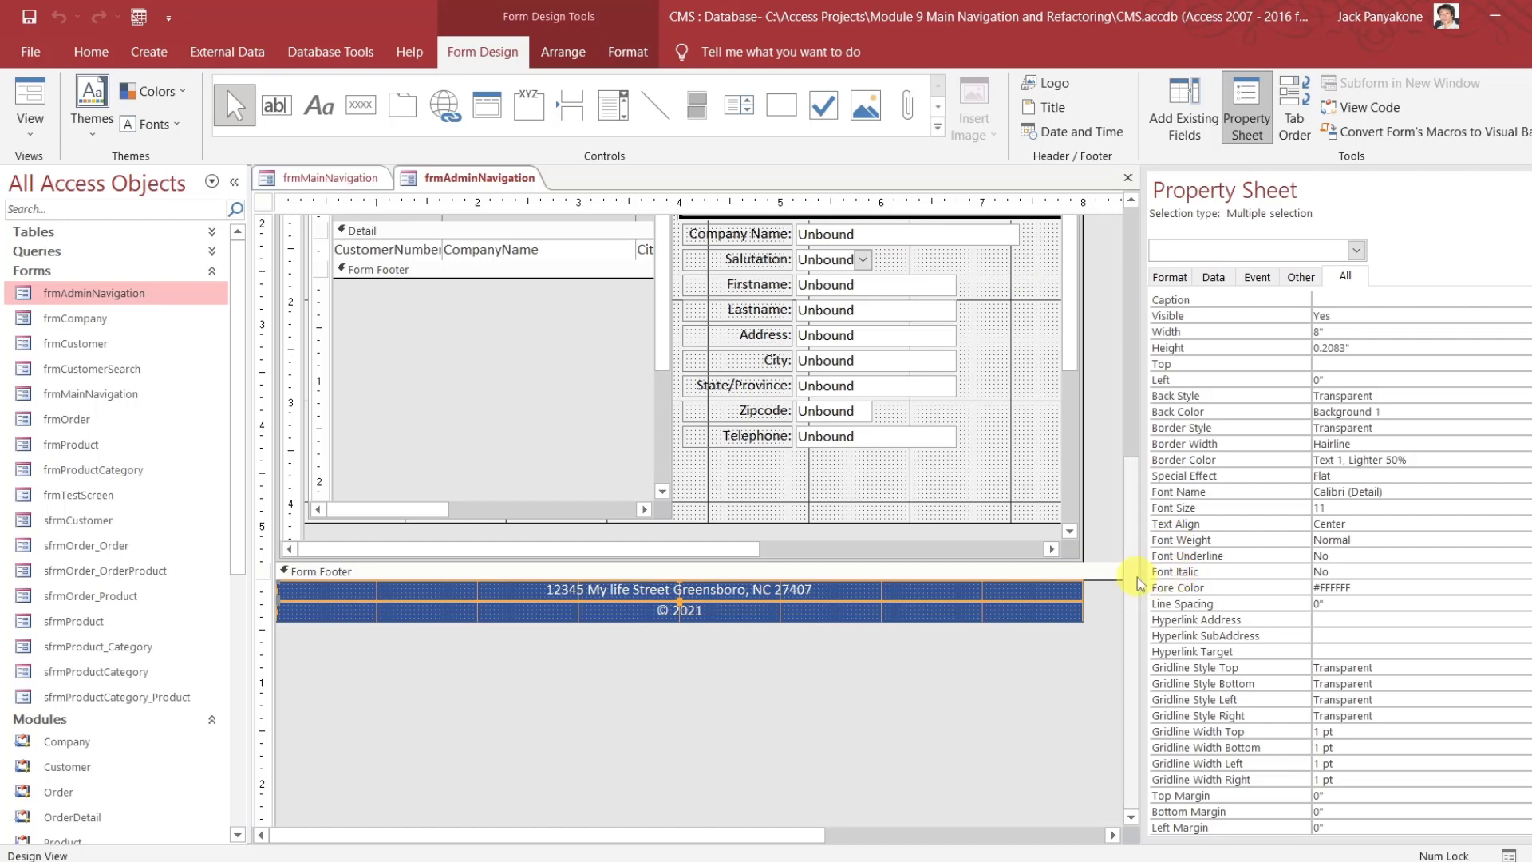
drag(1137, 577, 1125, 256)
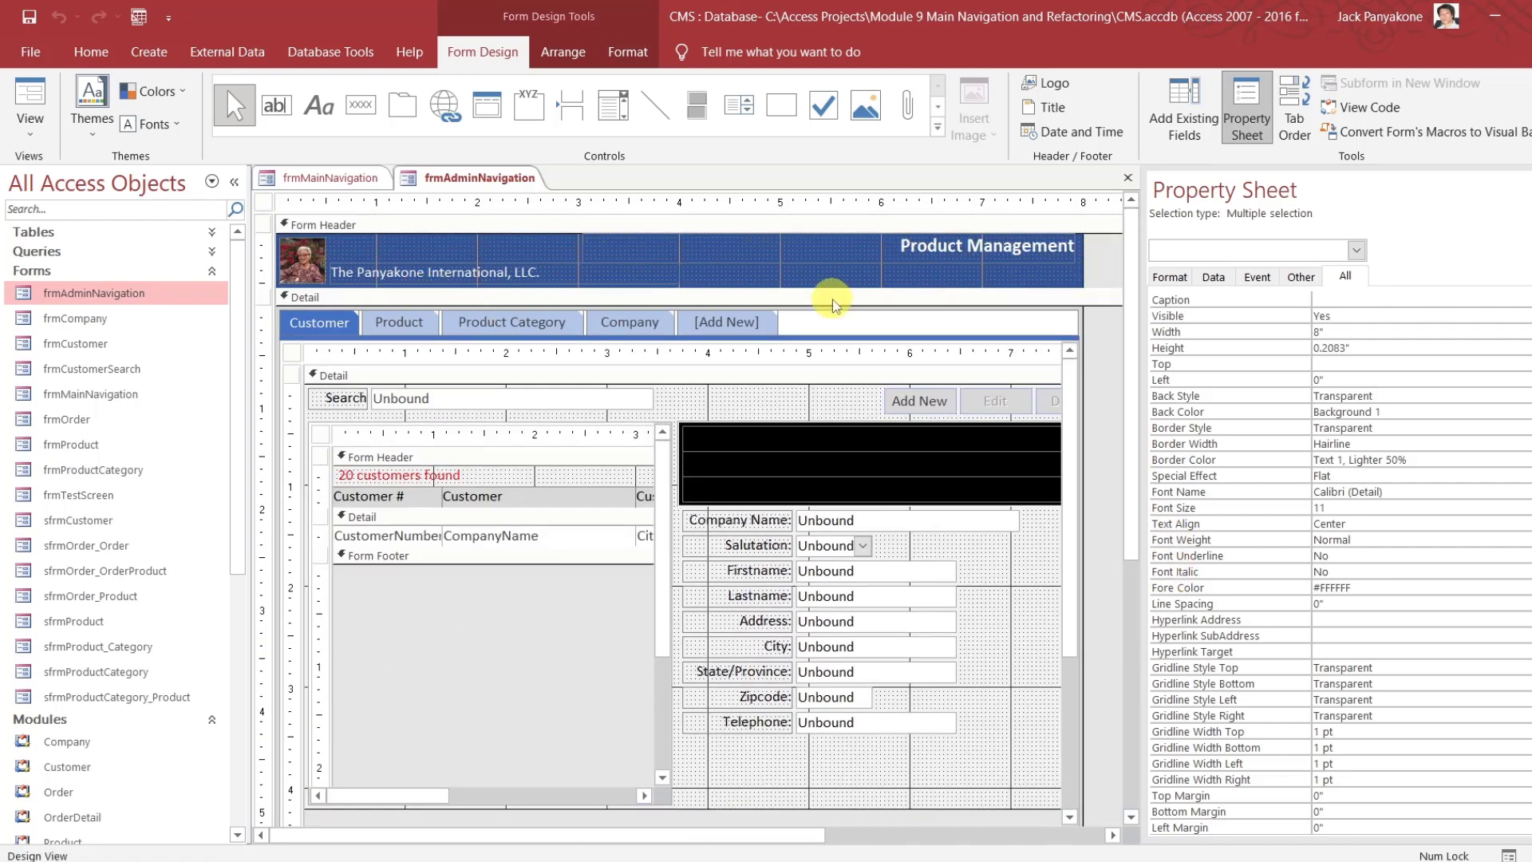
drag(1123, 367, 1123, 648)
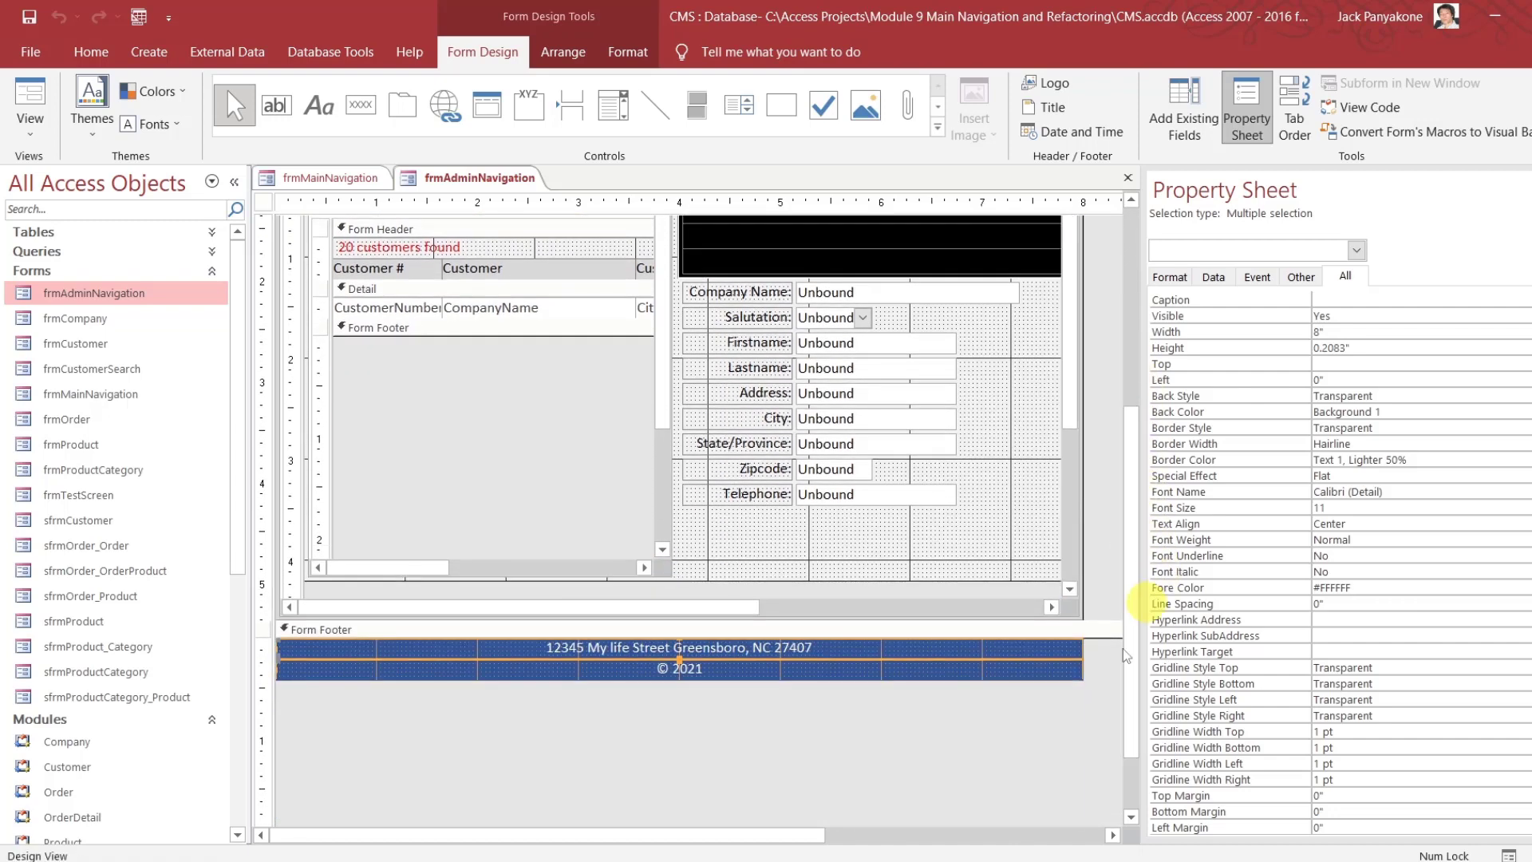
drag(830, 732, 600, 616)
key(Delete)
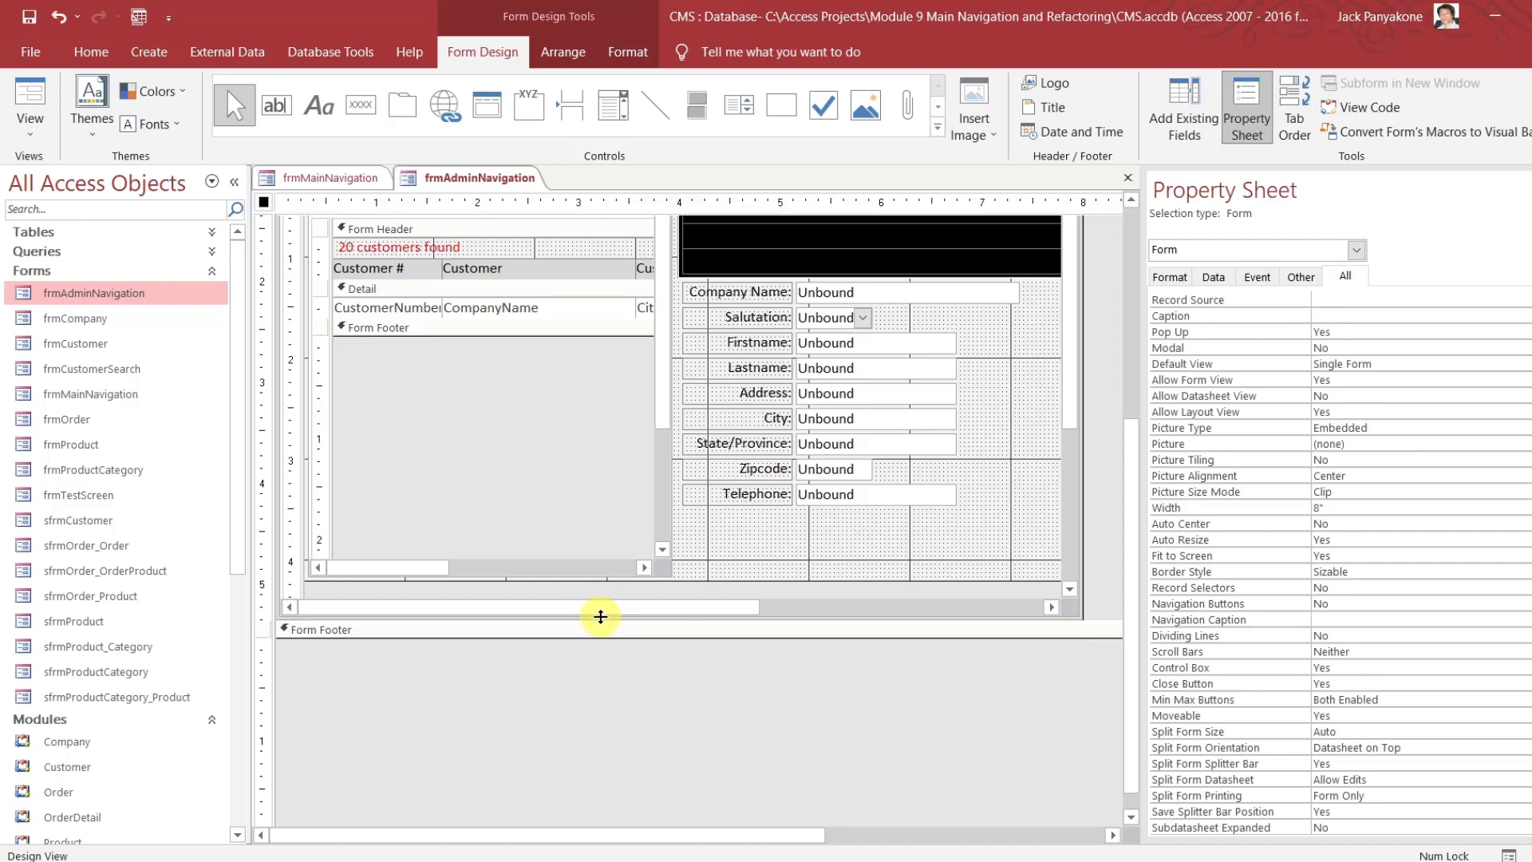
Delete the company name label and the logo image from frmAdminNavigation's form header, keeping the Product Management label
drag(1137, 567, 1129, 286)
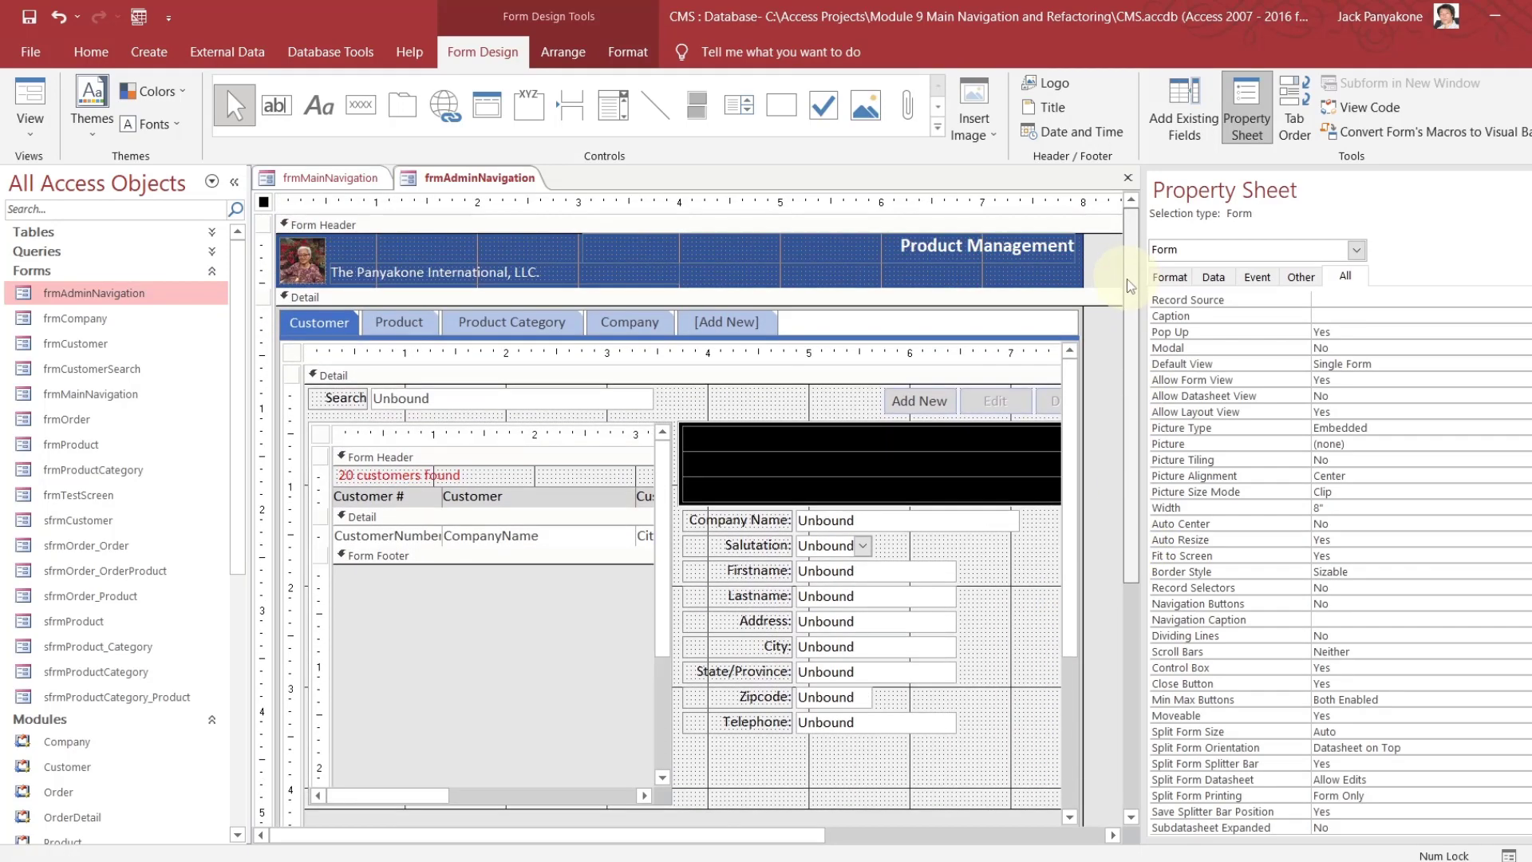
click(1043, 246)
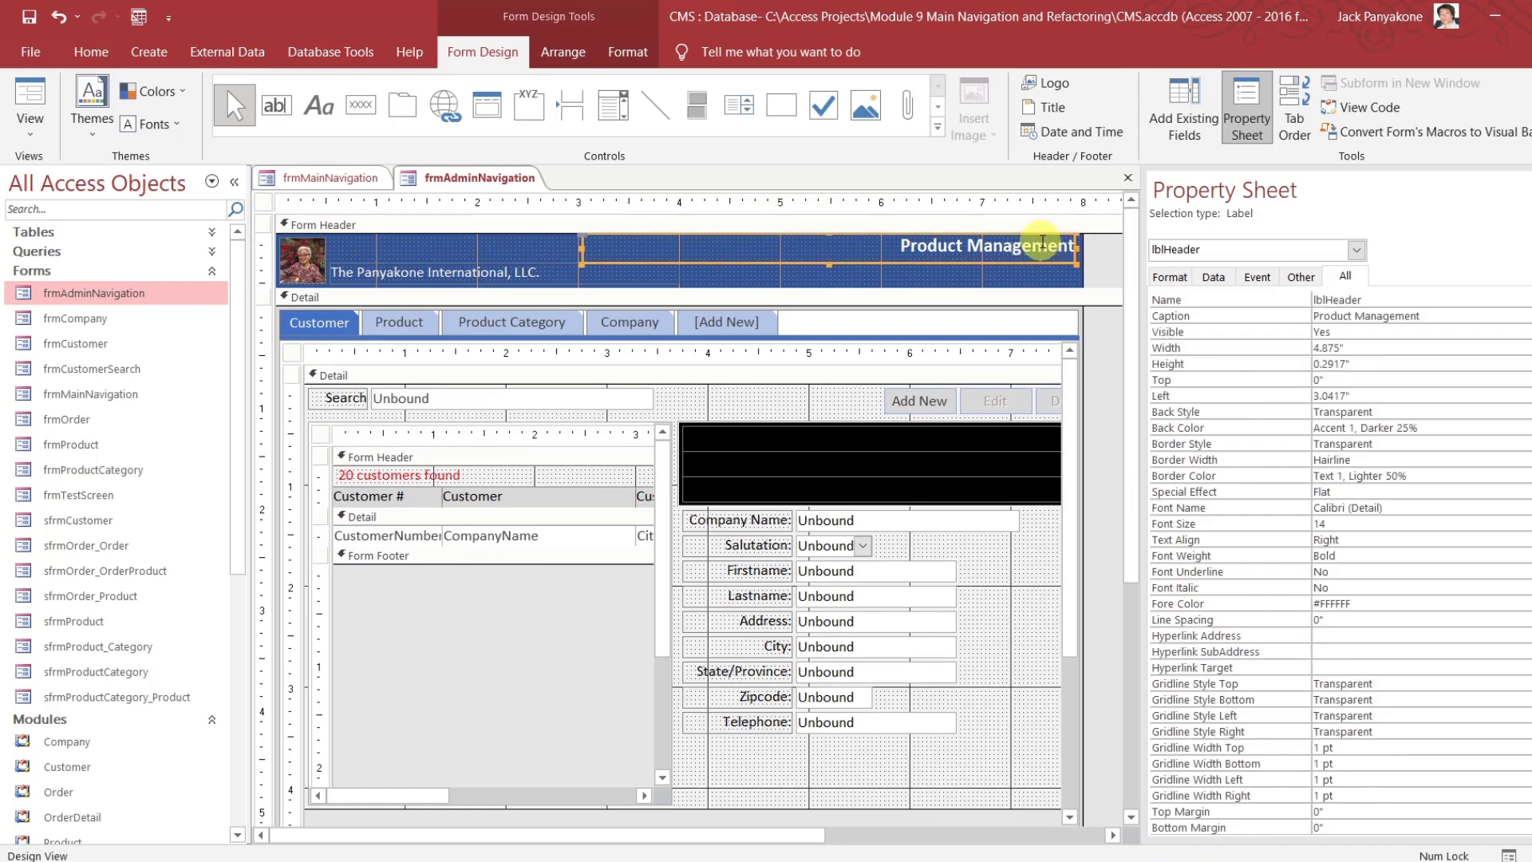
click(1043, 243)
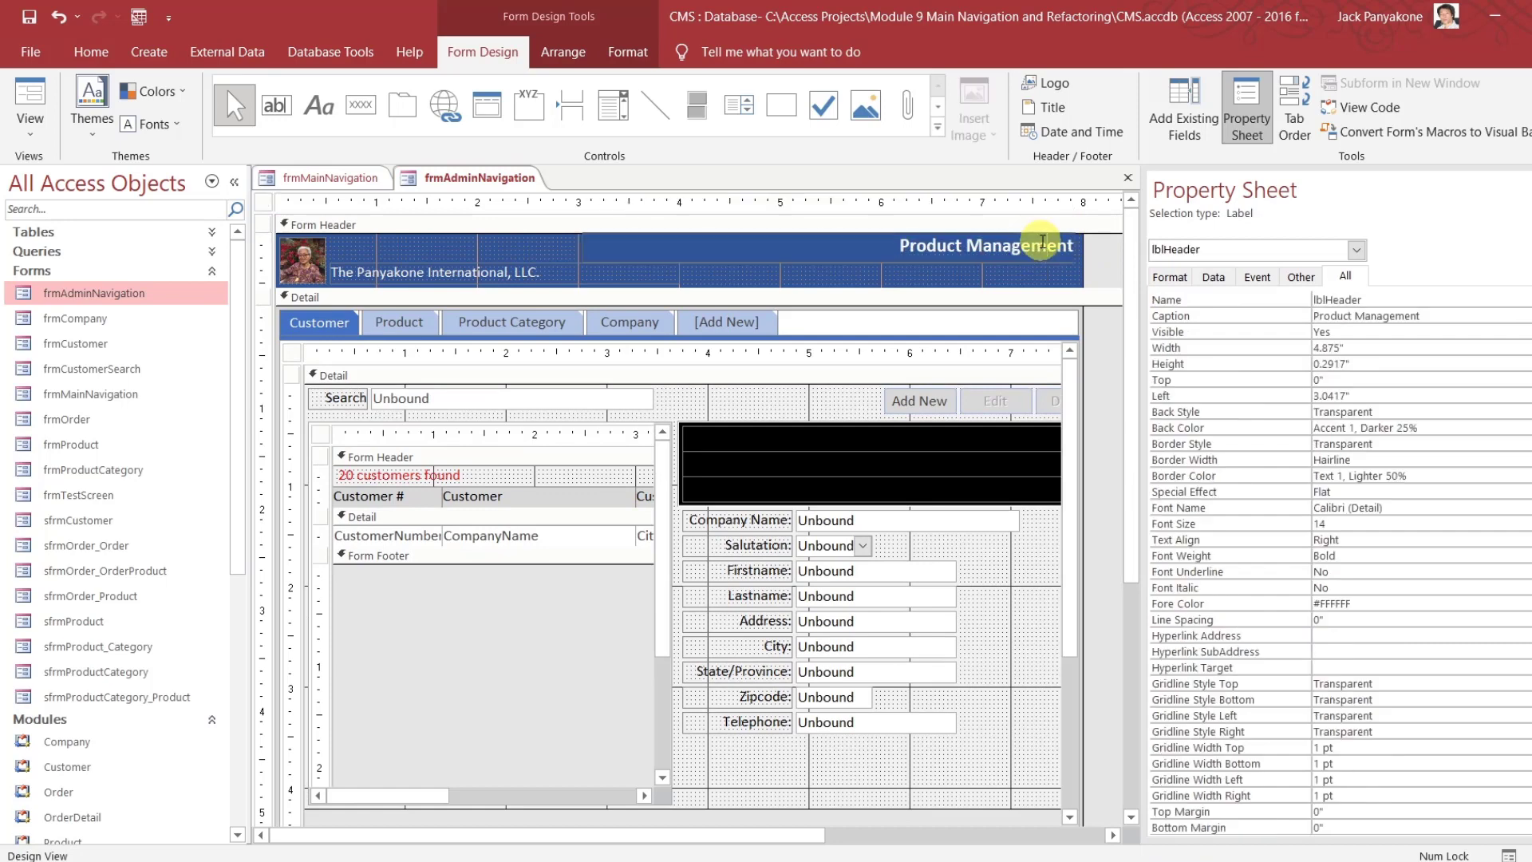
click(1099, 250)
click(1040, 252)
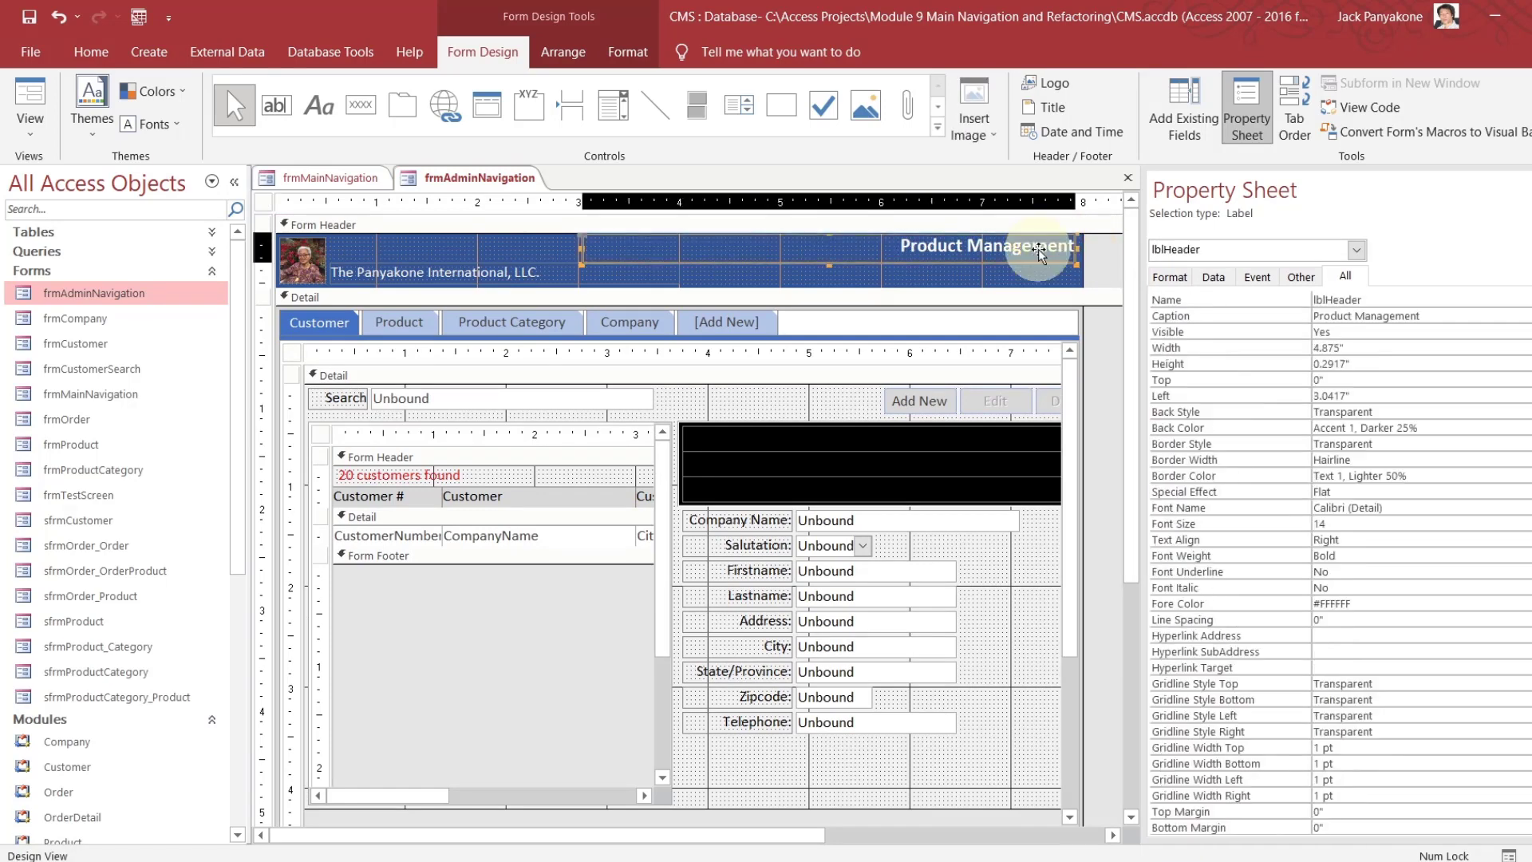
click(427, 269)
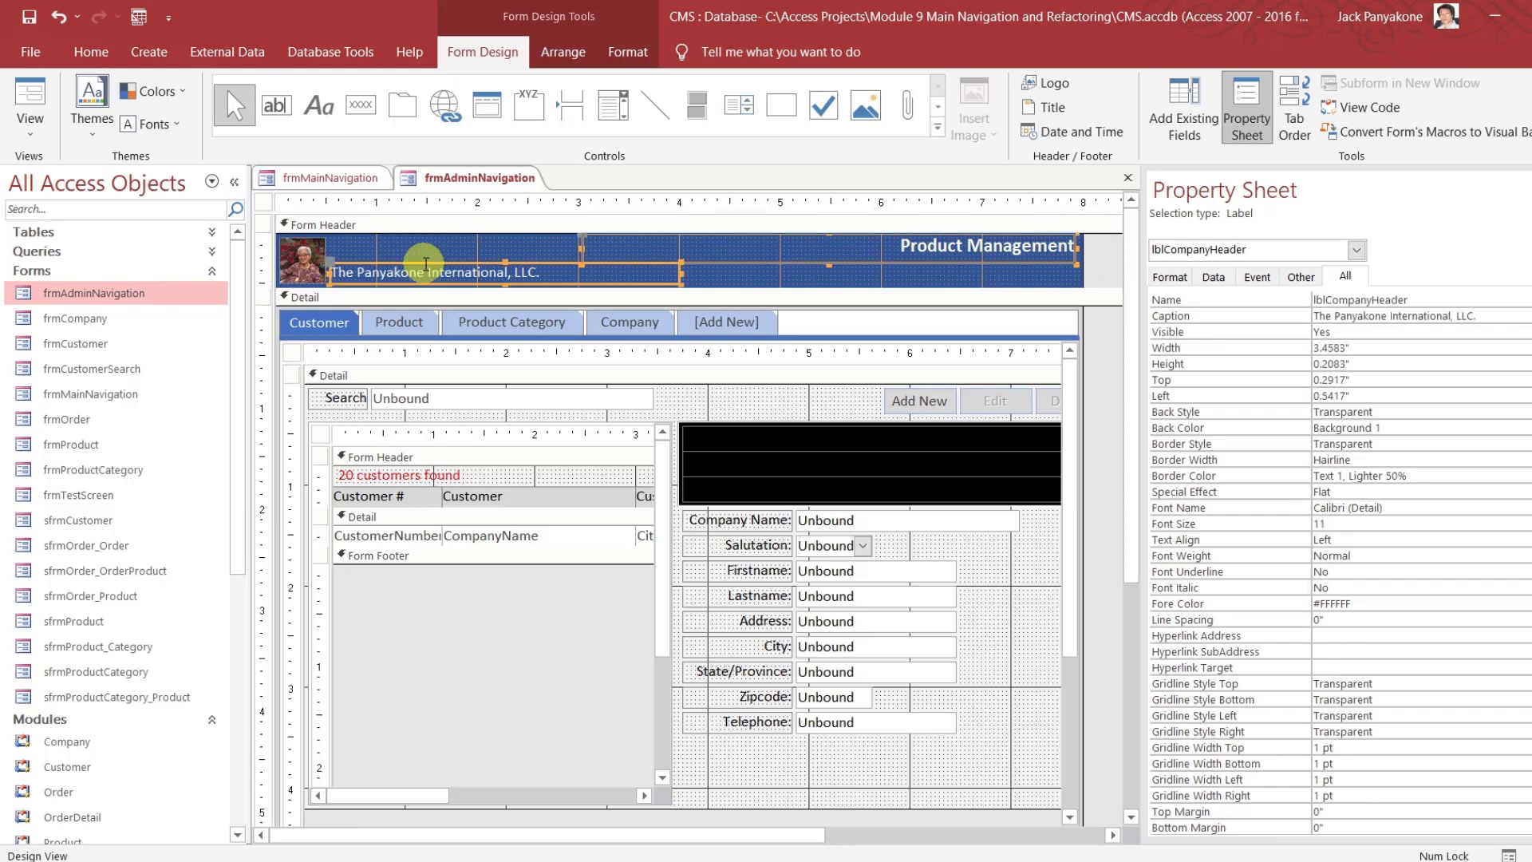
key(Delete)
click(323, 258)
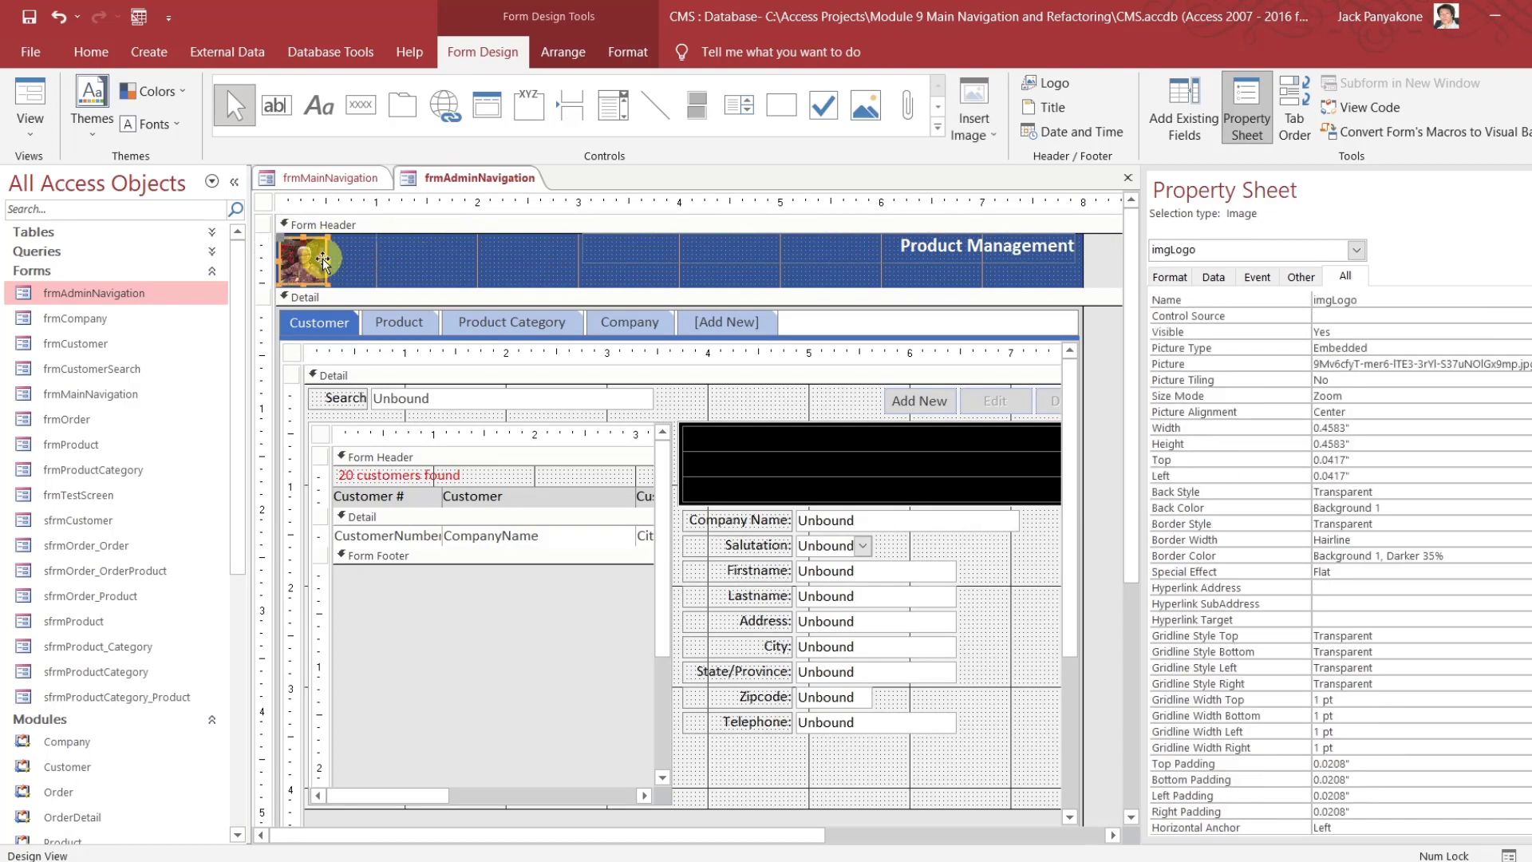
key(Delete)
click(354, 255)
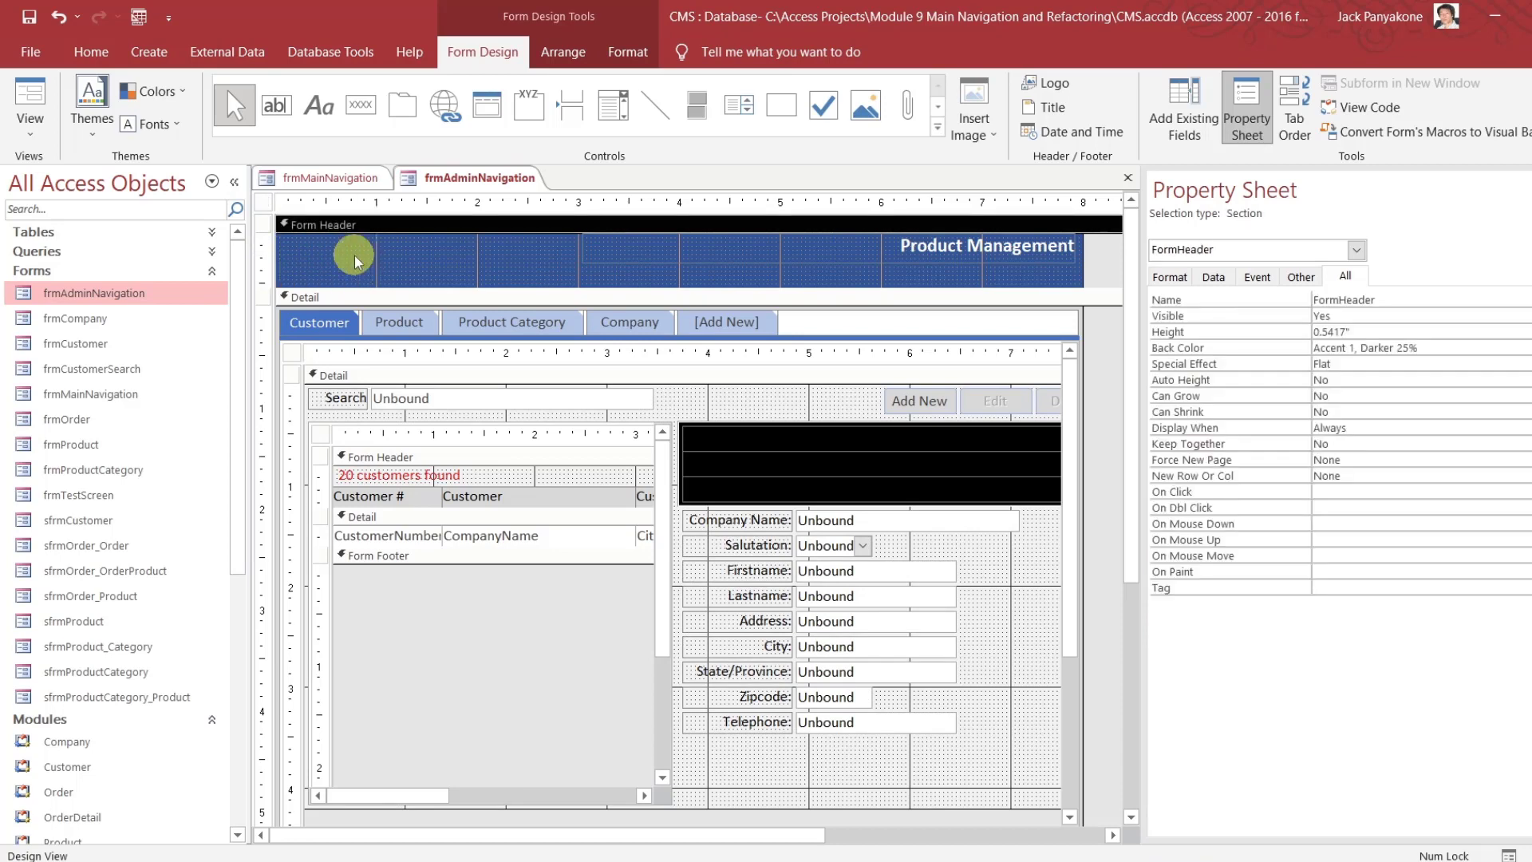
Widen frmAdminNavigation's lblHeader leftward to the form's edge, about 7.92" wide, and reduce the form header's height to about 0.29"
click(773, 242)
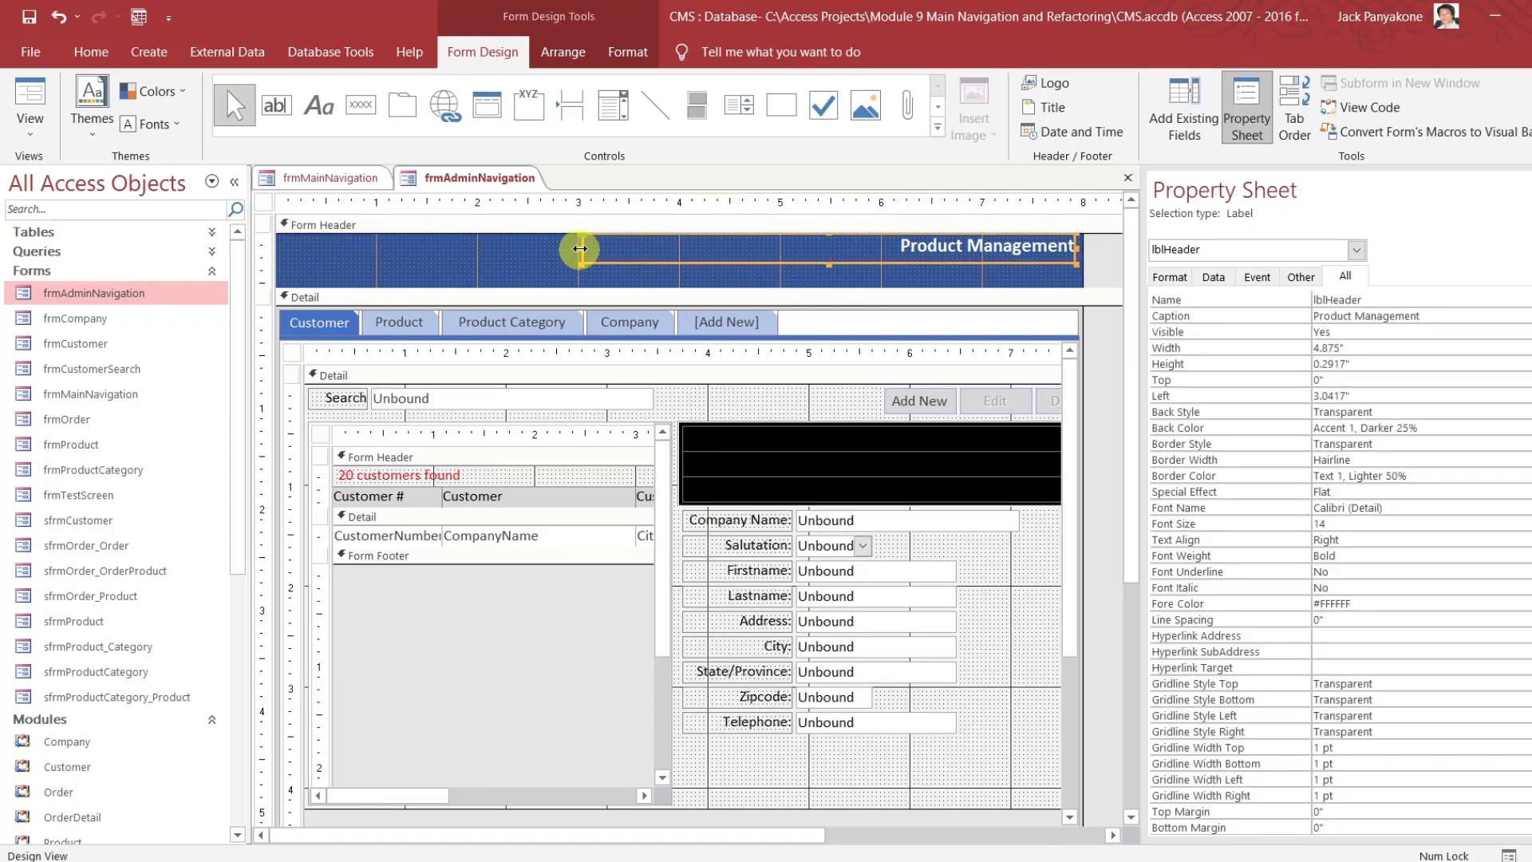
drag(583, 248, 274, 259)
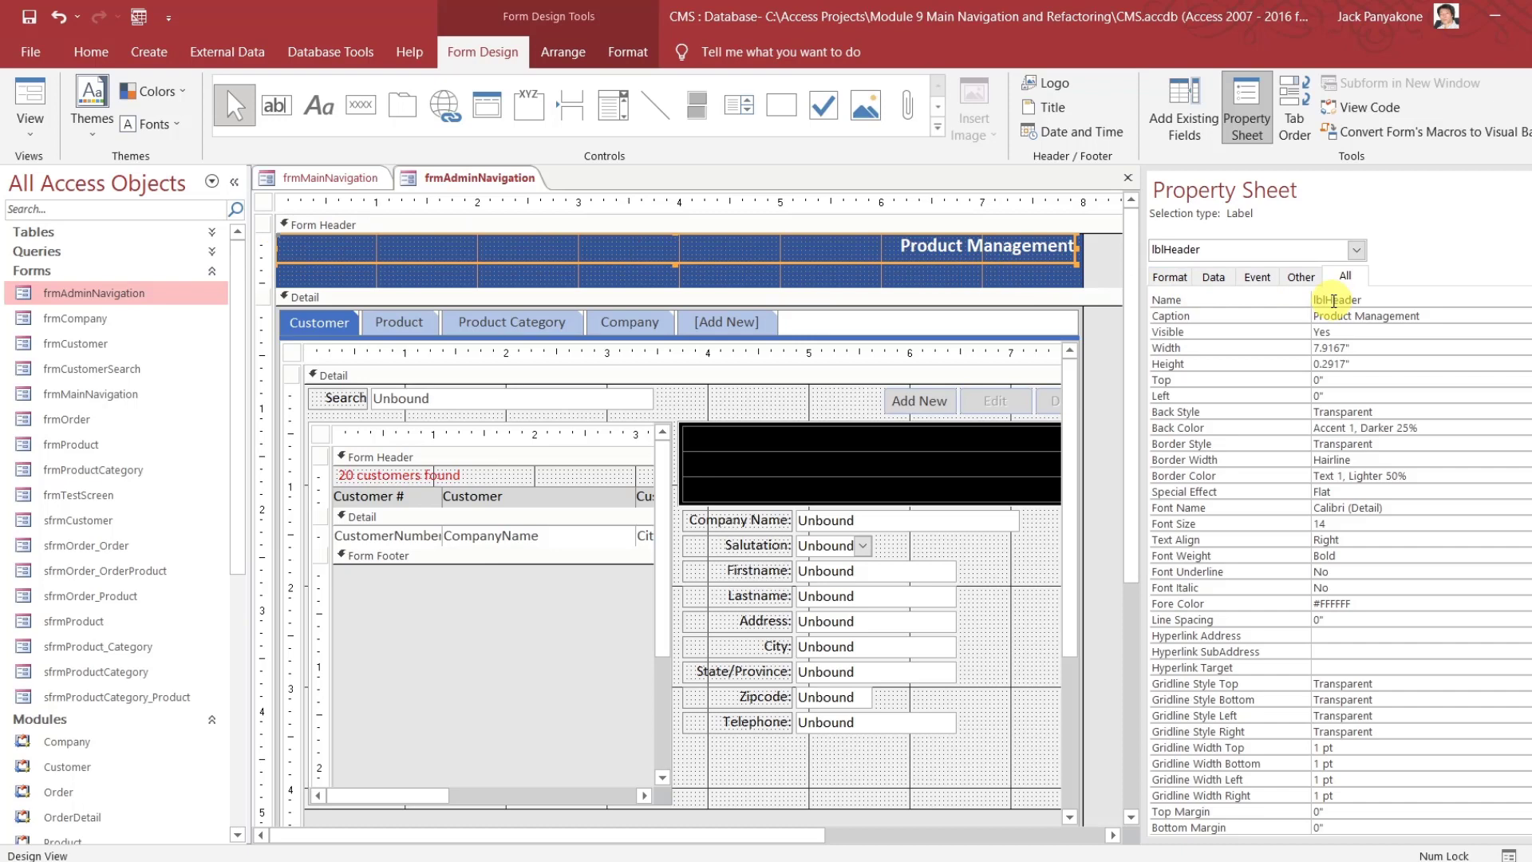
drag(1099, 287, 1098, 257)
click(1105, 256)
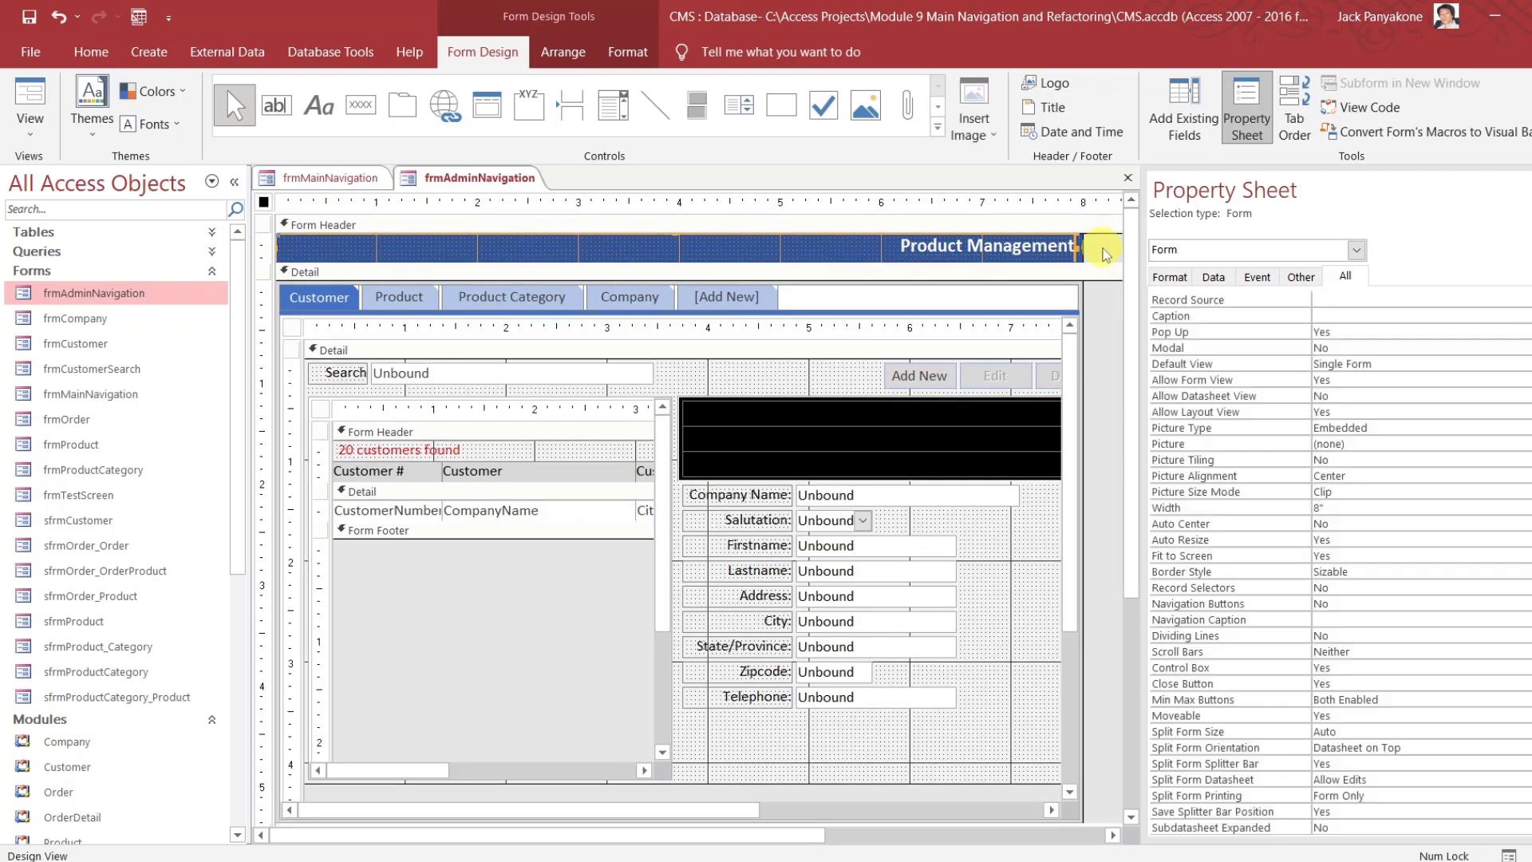
drag(1082, 304, 1020, 313)
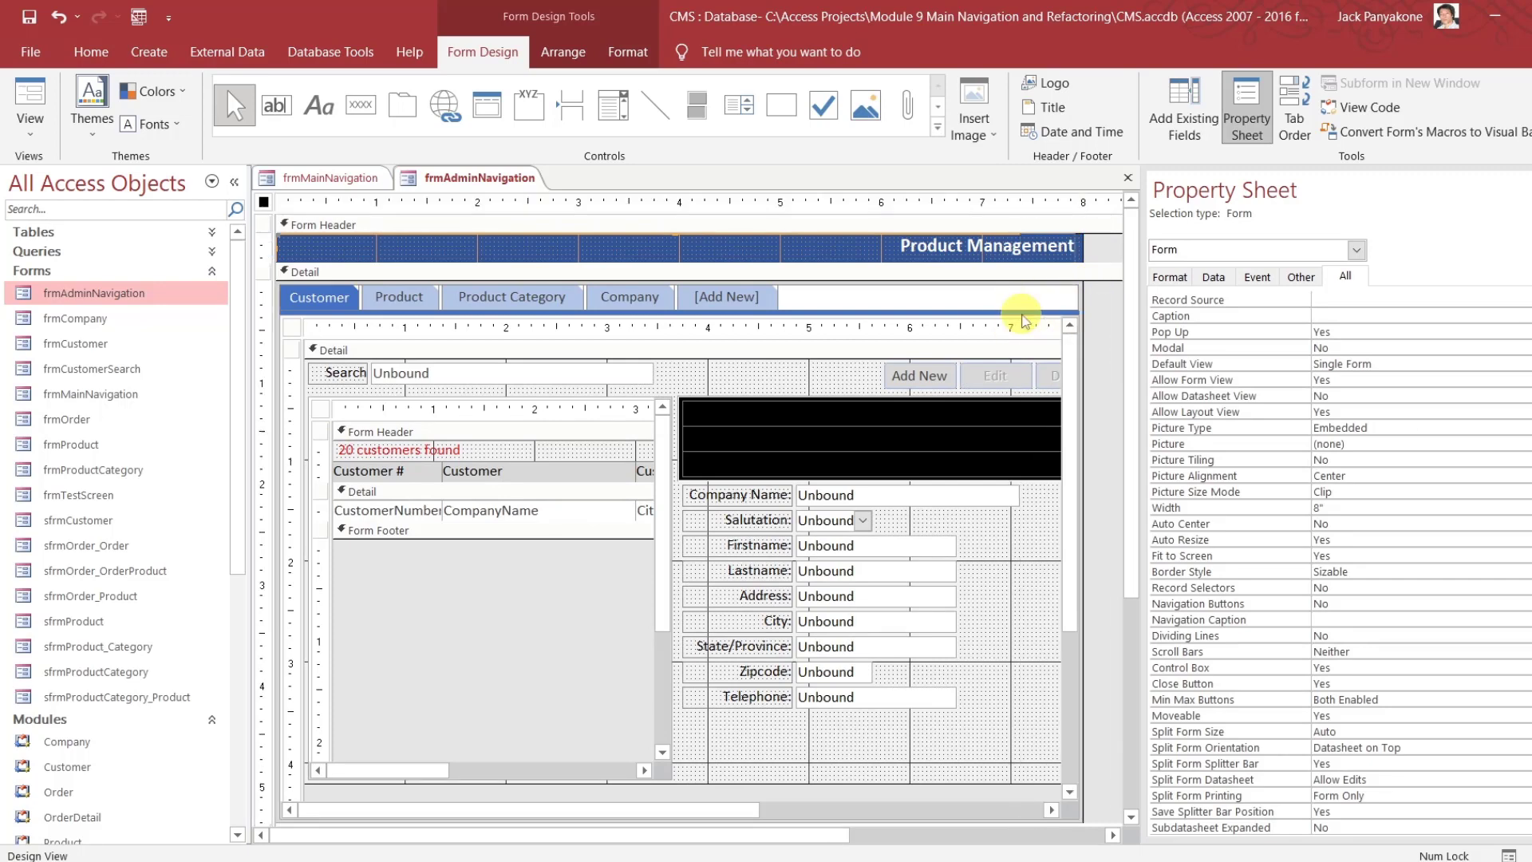
click(1104, 254)
Set the text alignment of the Product Management label in frmAdminNavigation's header to Left
click(1060, 247)
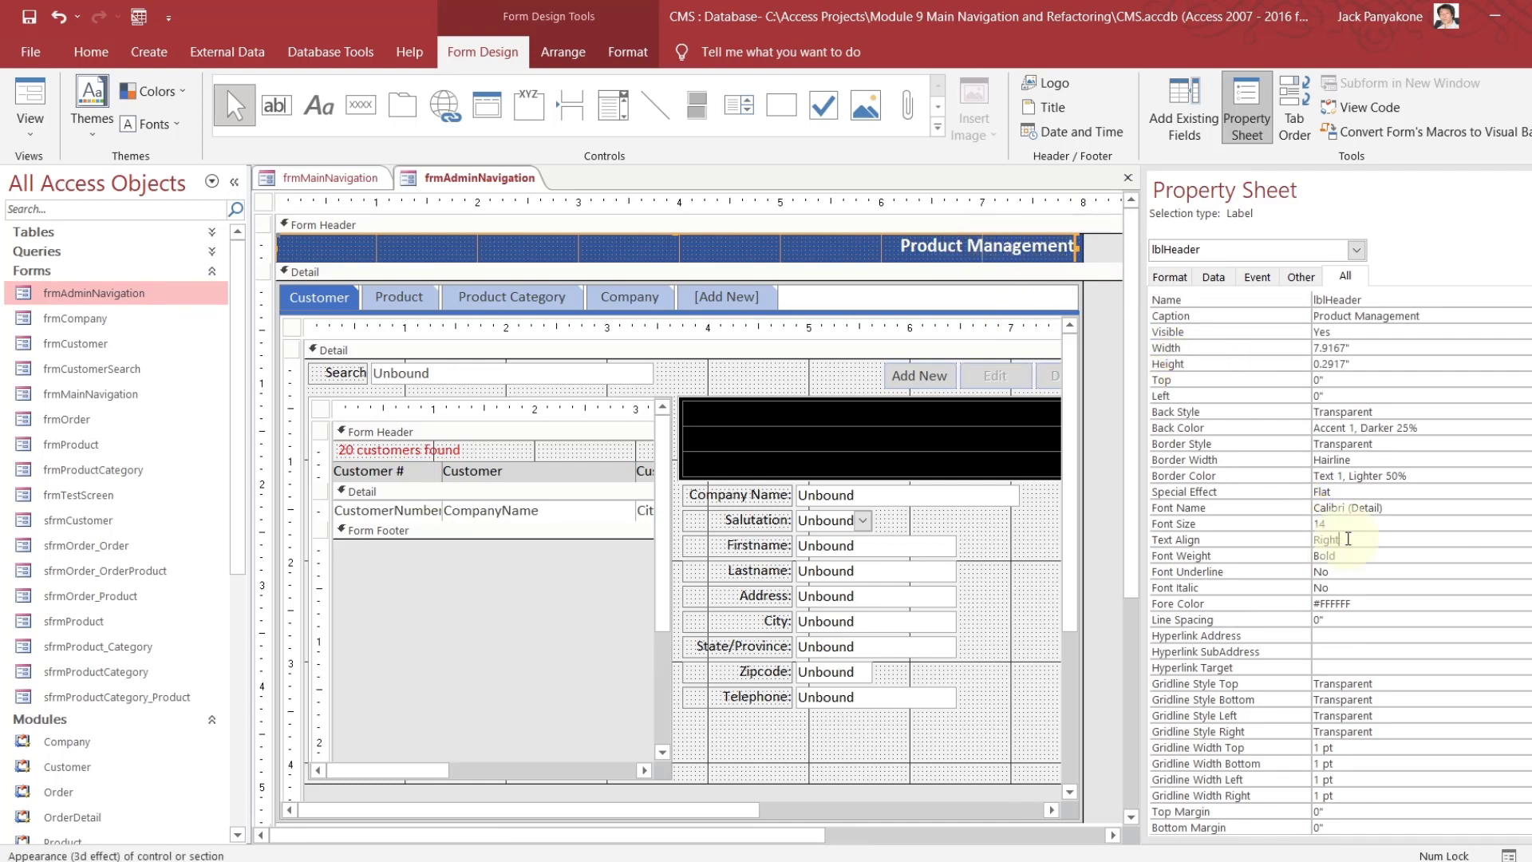
click(1290, 543)
text(le)
key(Return)
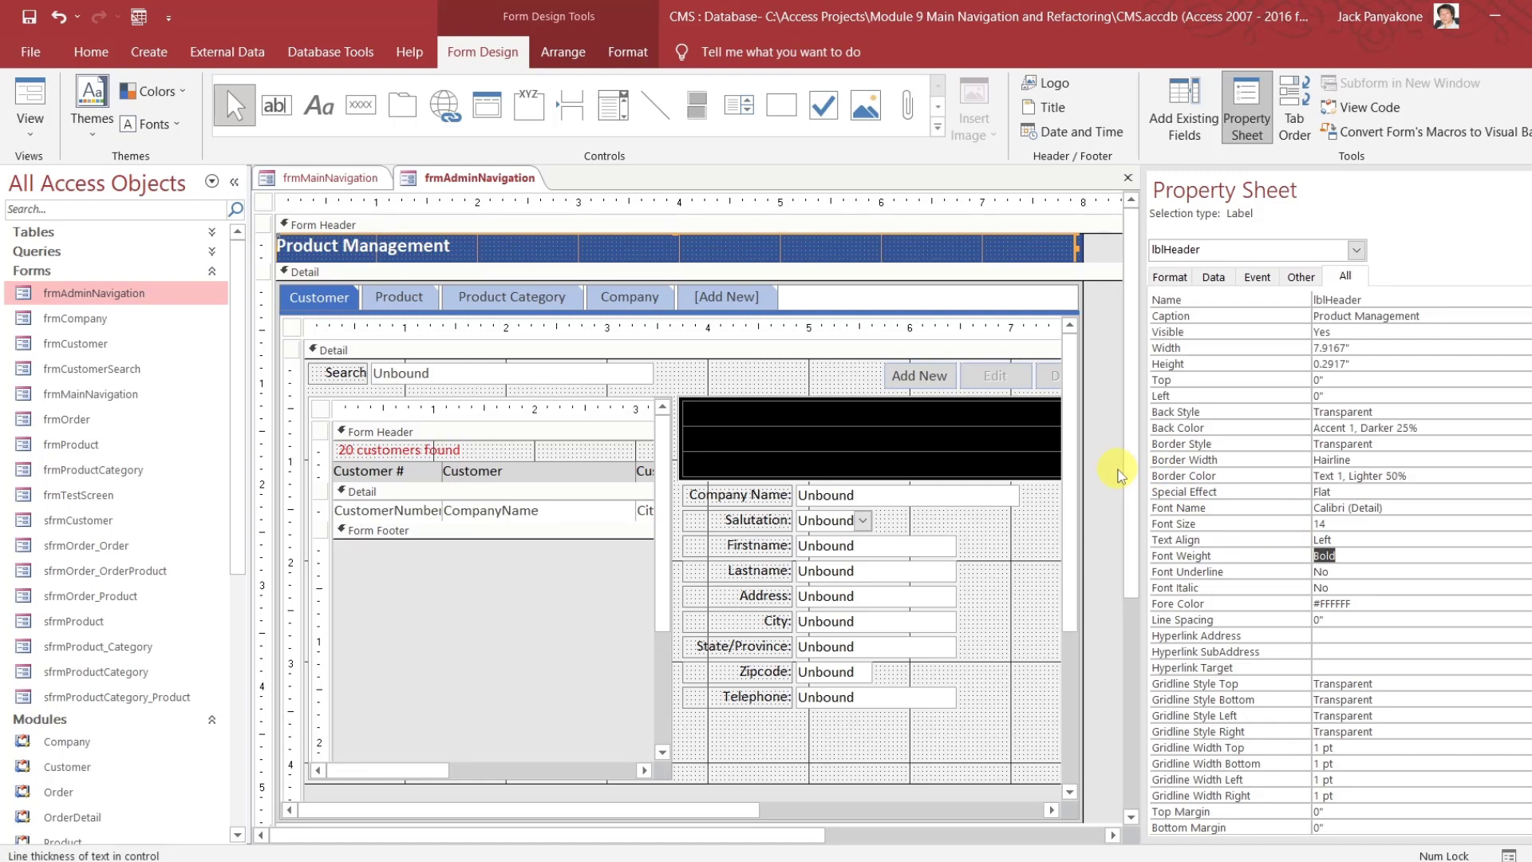
Set the back color of frmAdminNavigation's form header to Background 1
click(1090, 226)
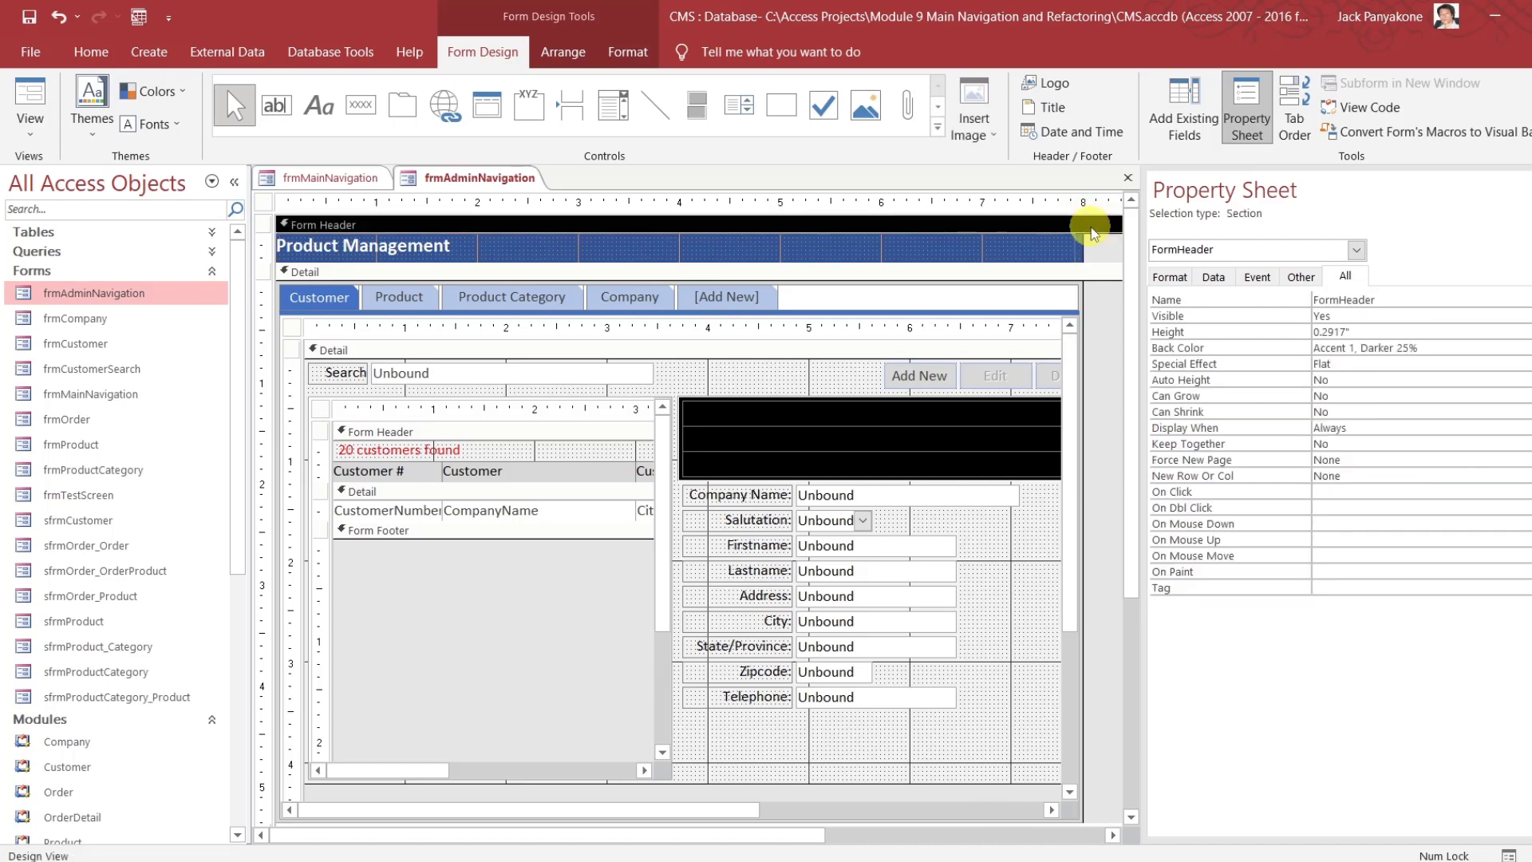
click(1297, 348)
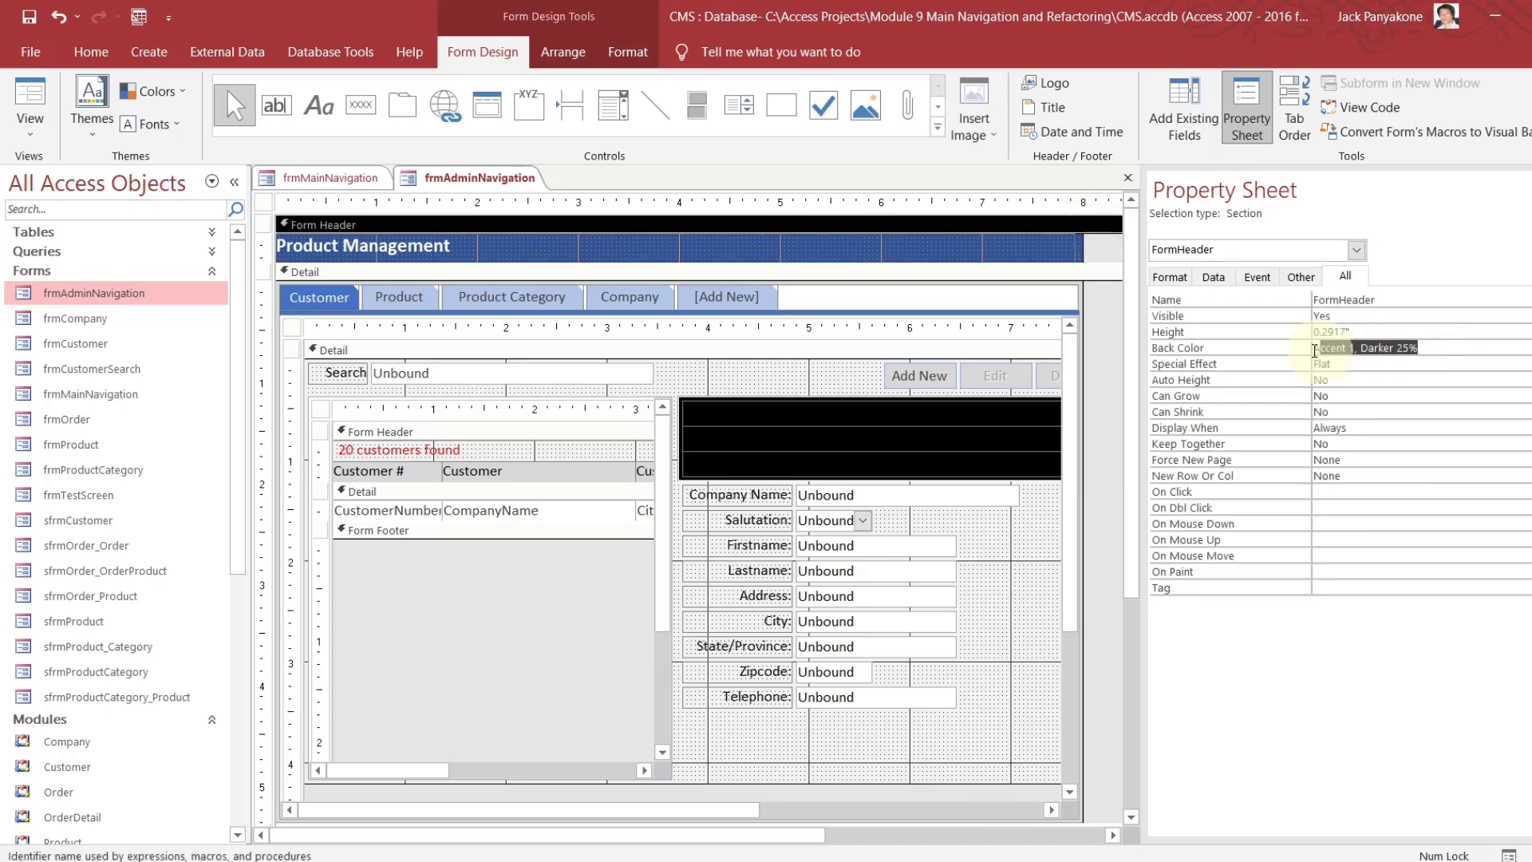
text(B)
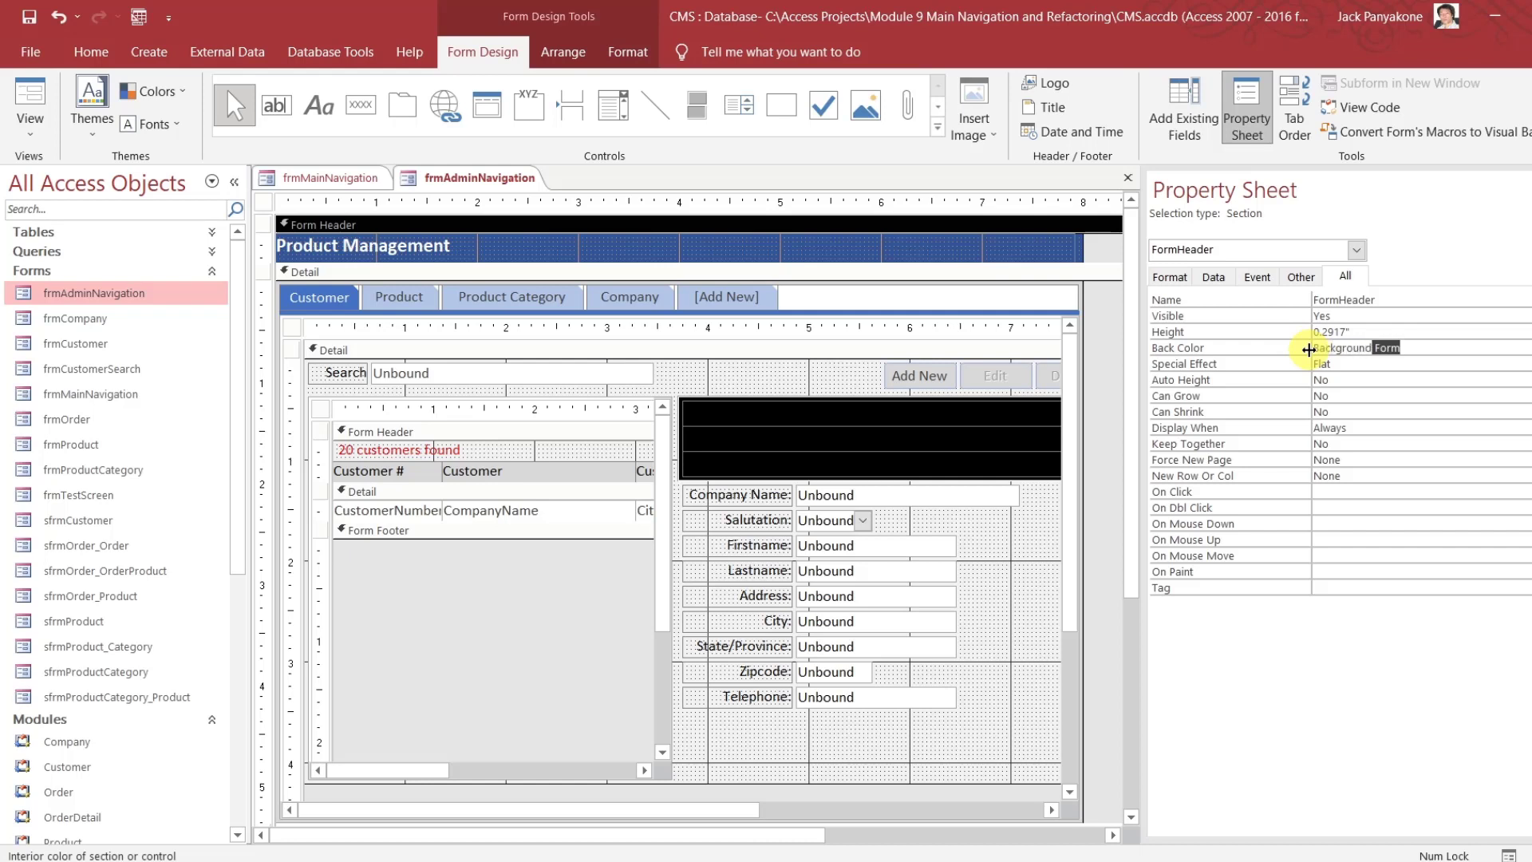
text(ackground 1)
key(Return)
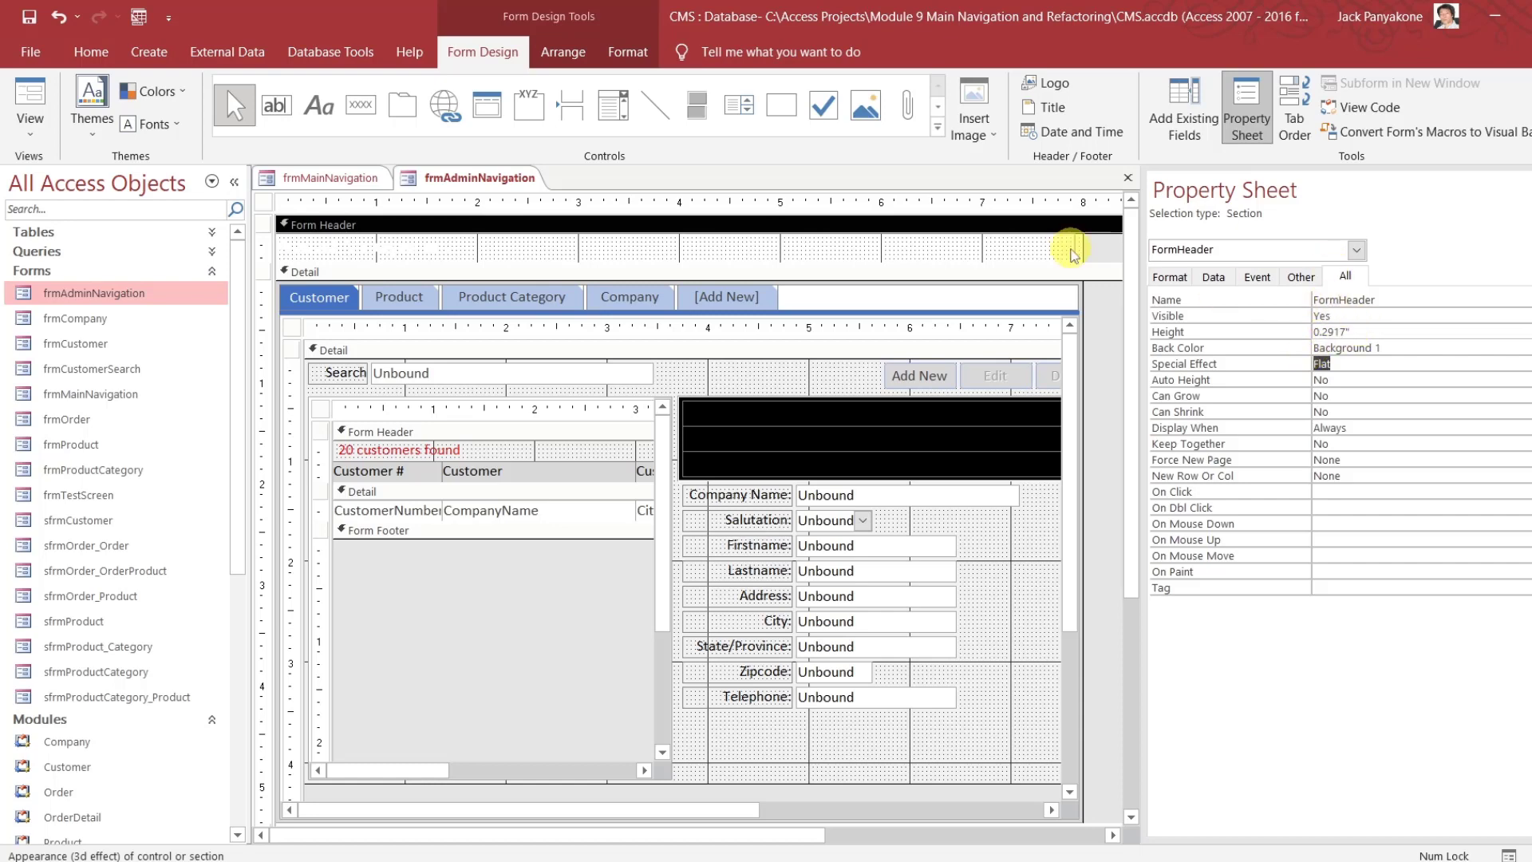
Set the fore color of the Product Management label in frmAdminNavigation's header to Accent 1, Darker 25%
click(607, 244)
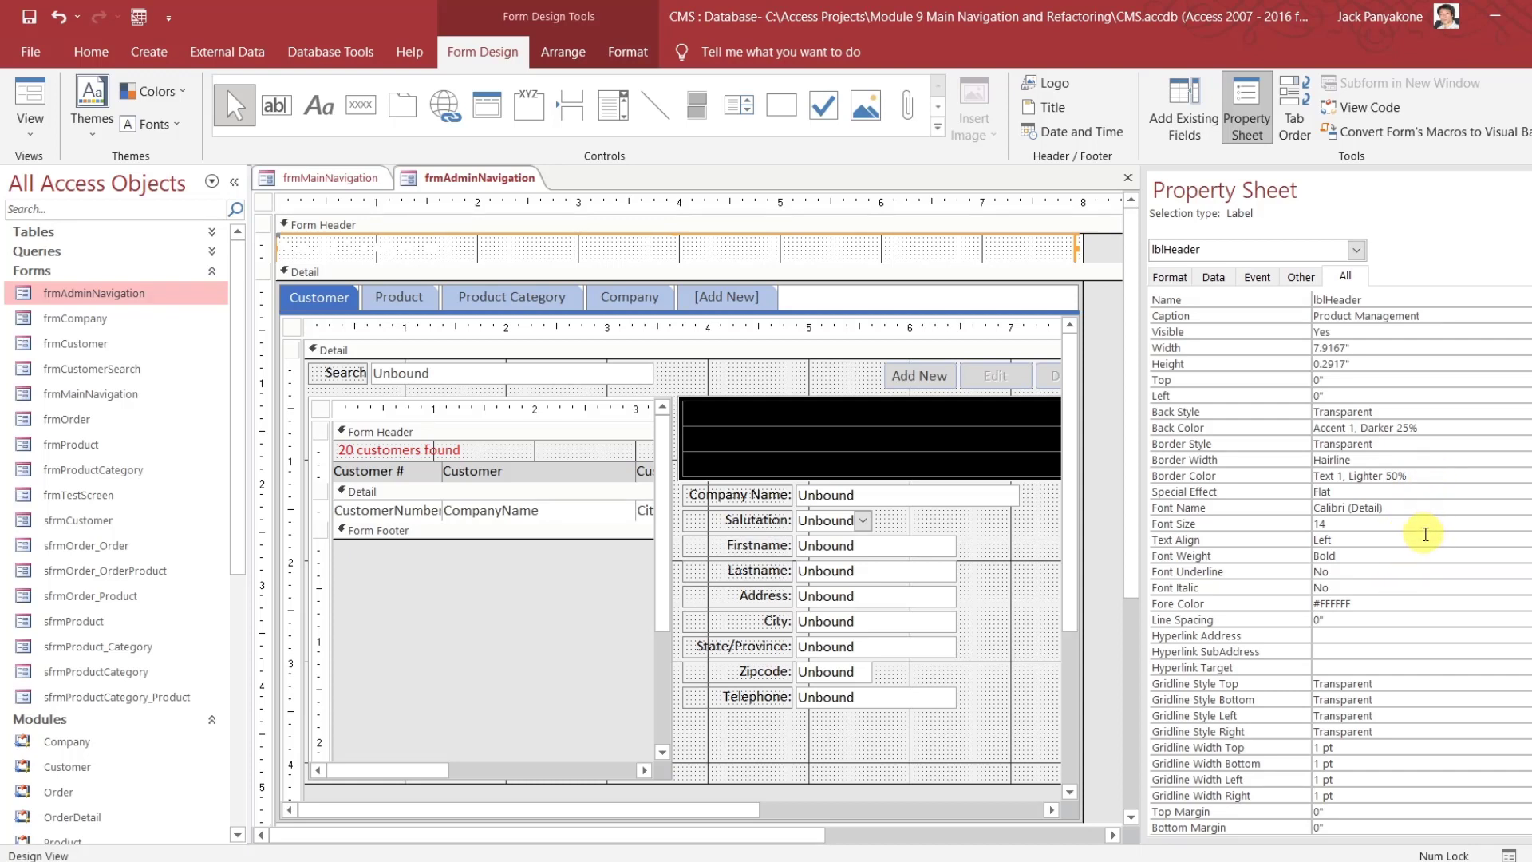
click(1406, 603)
click(1526, 603)
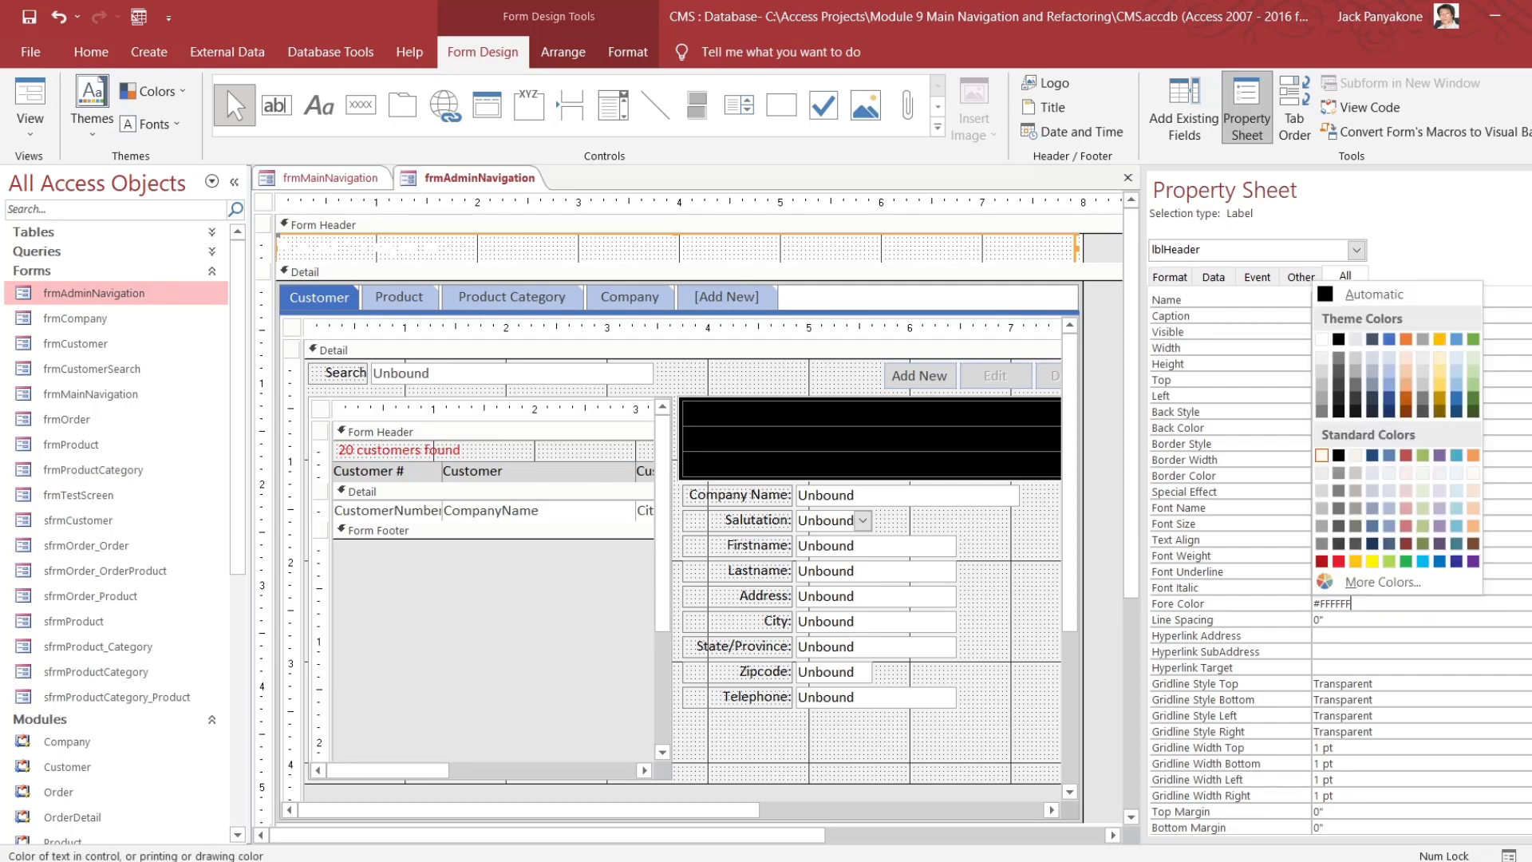
click(1387, 396)
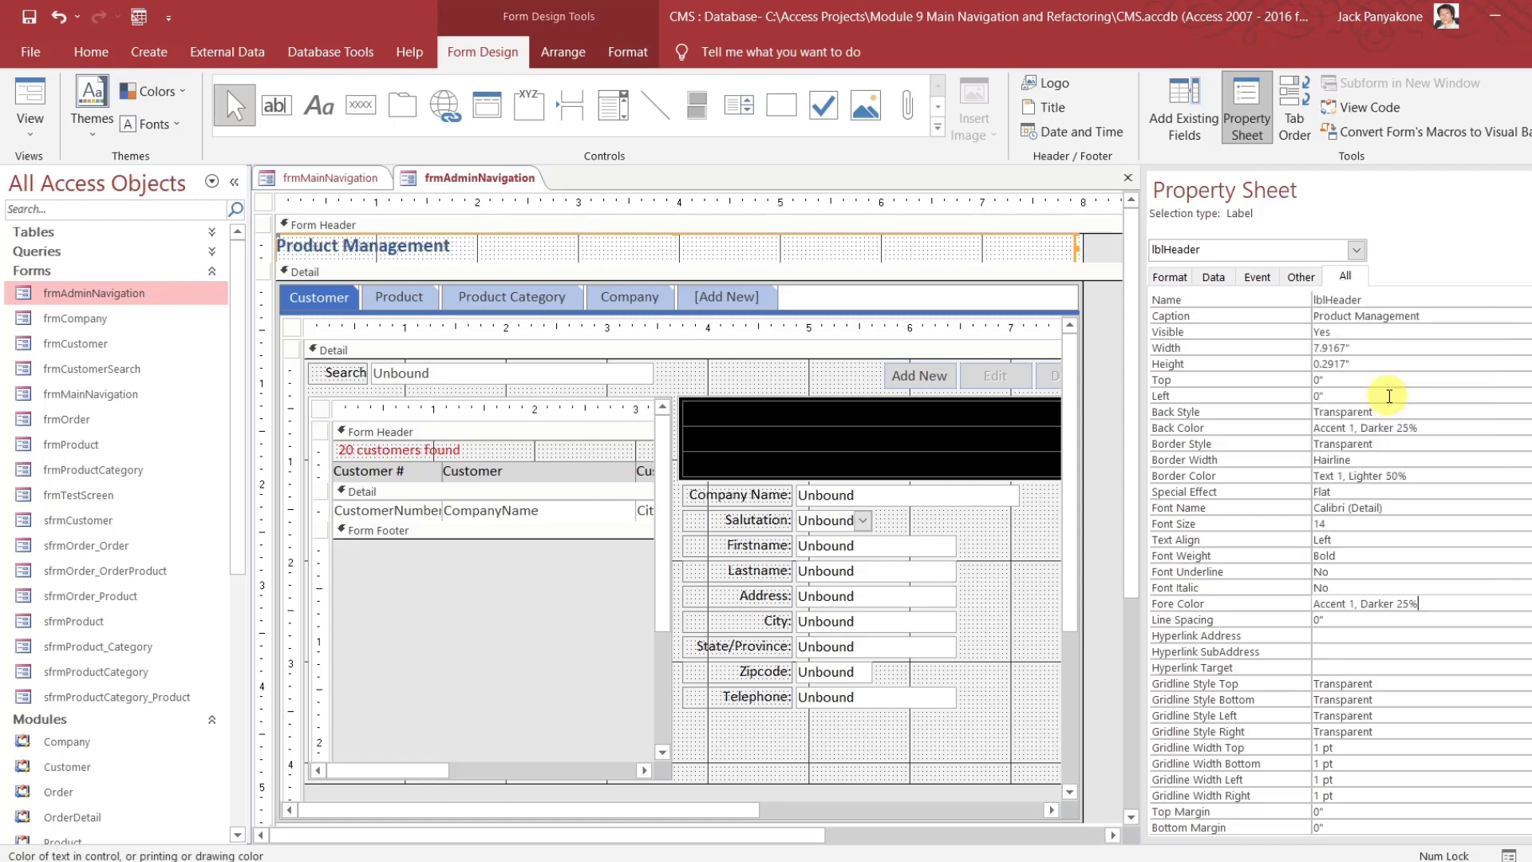
click(1101, 330)
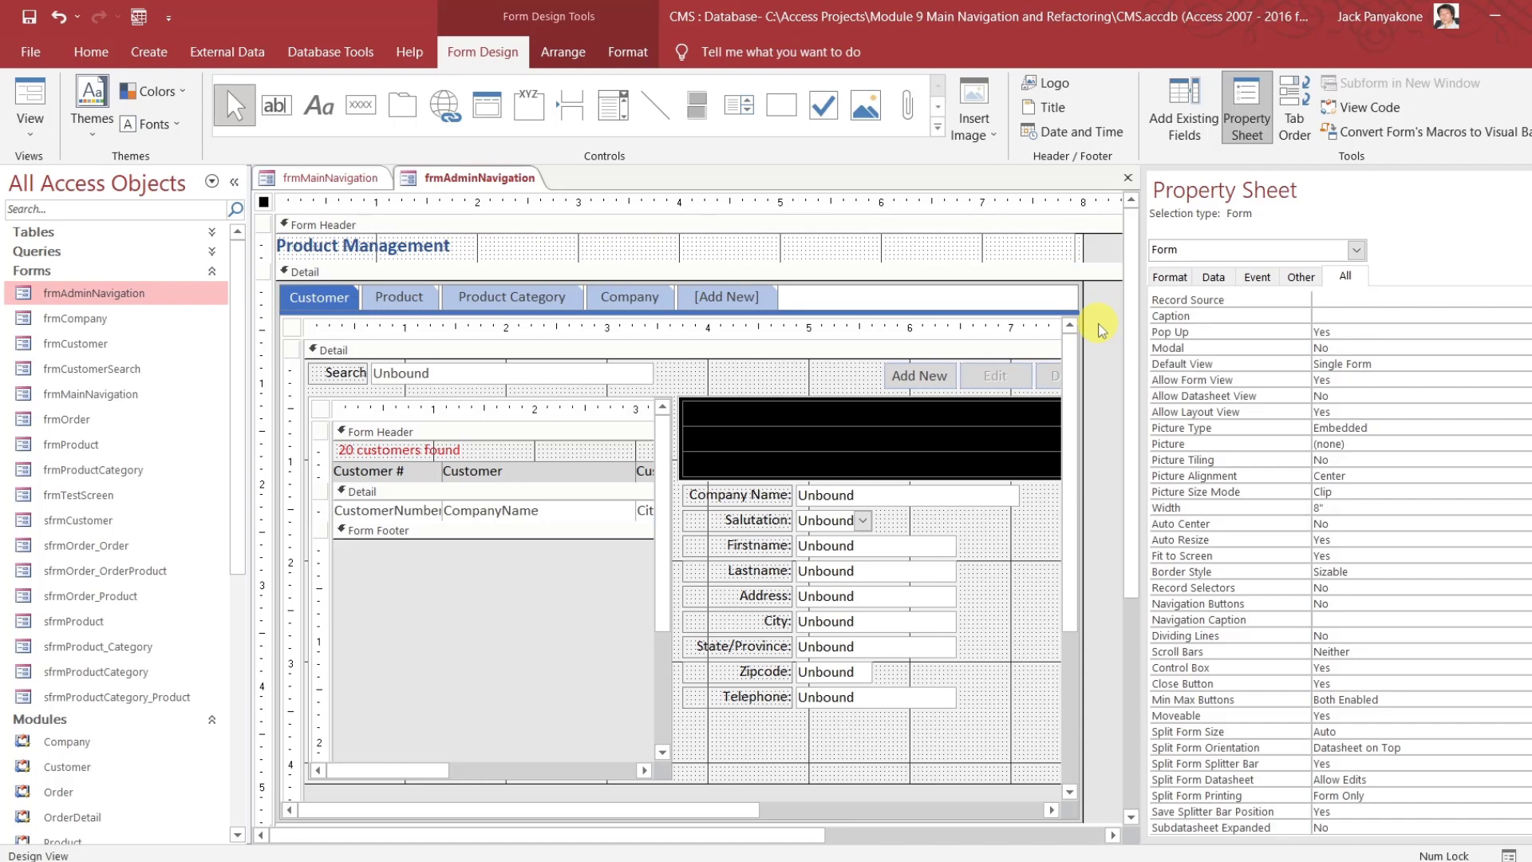
Check in frmAdminNavigation's code how the lblHeader captions are assigned, and close the form
click(1370, 109)
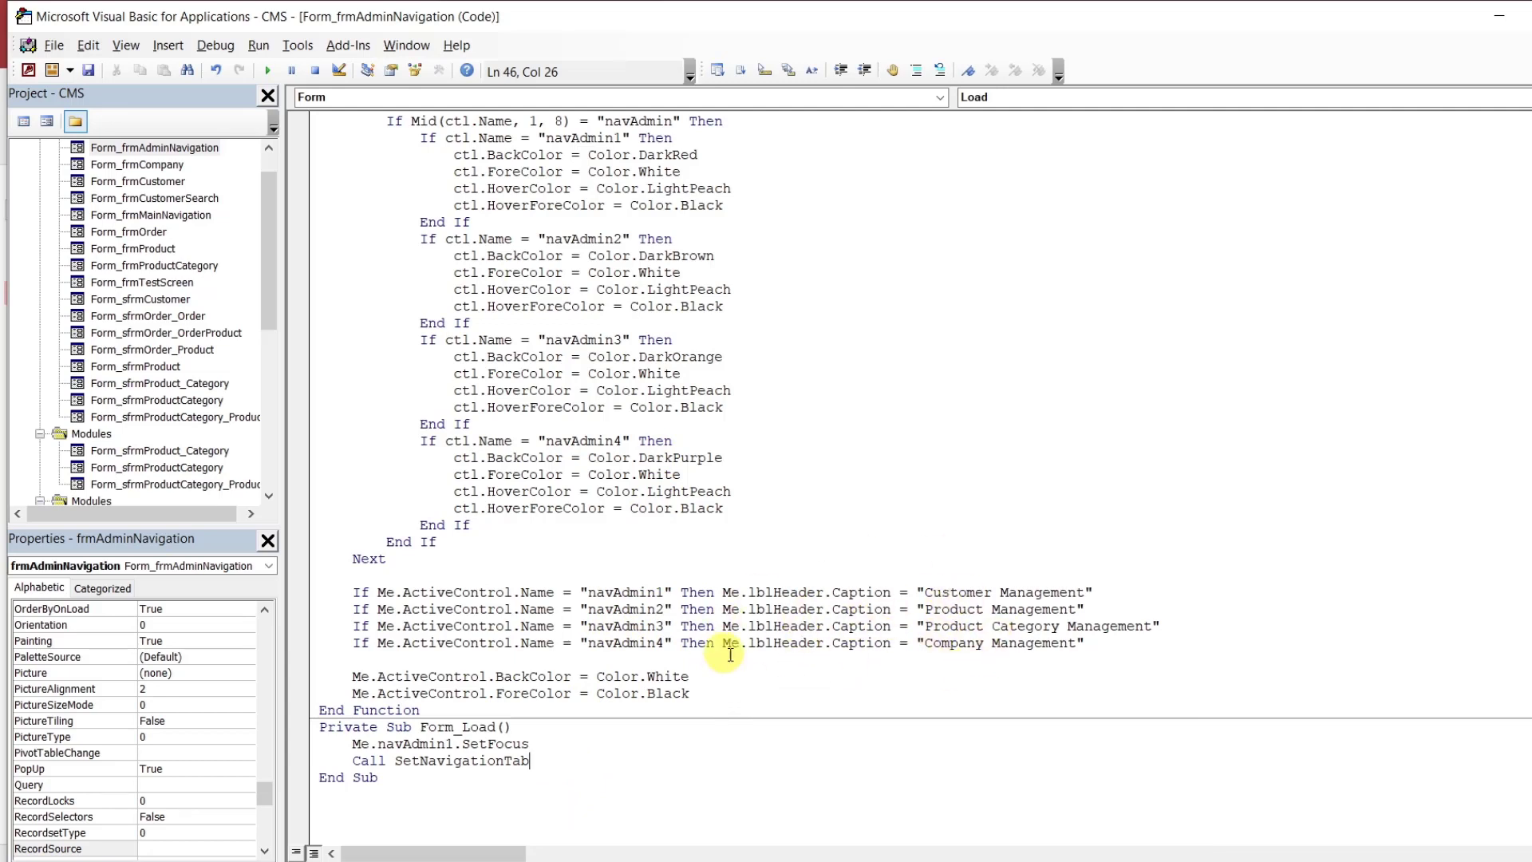
double_click(771, 590)
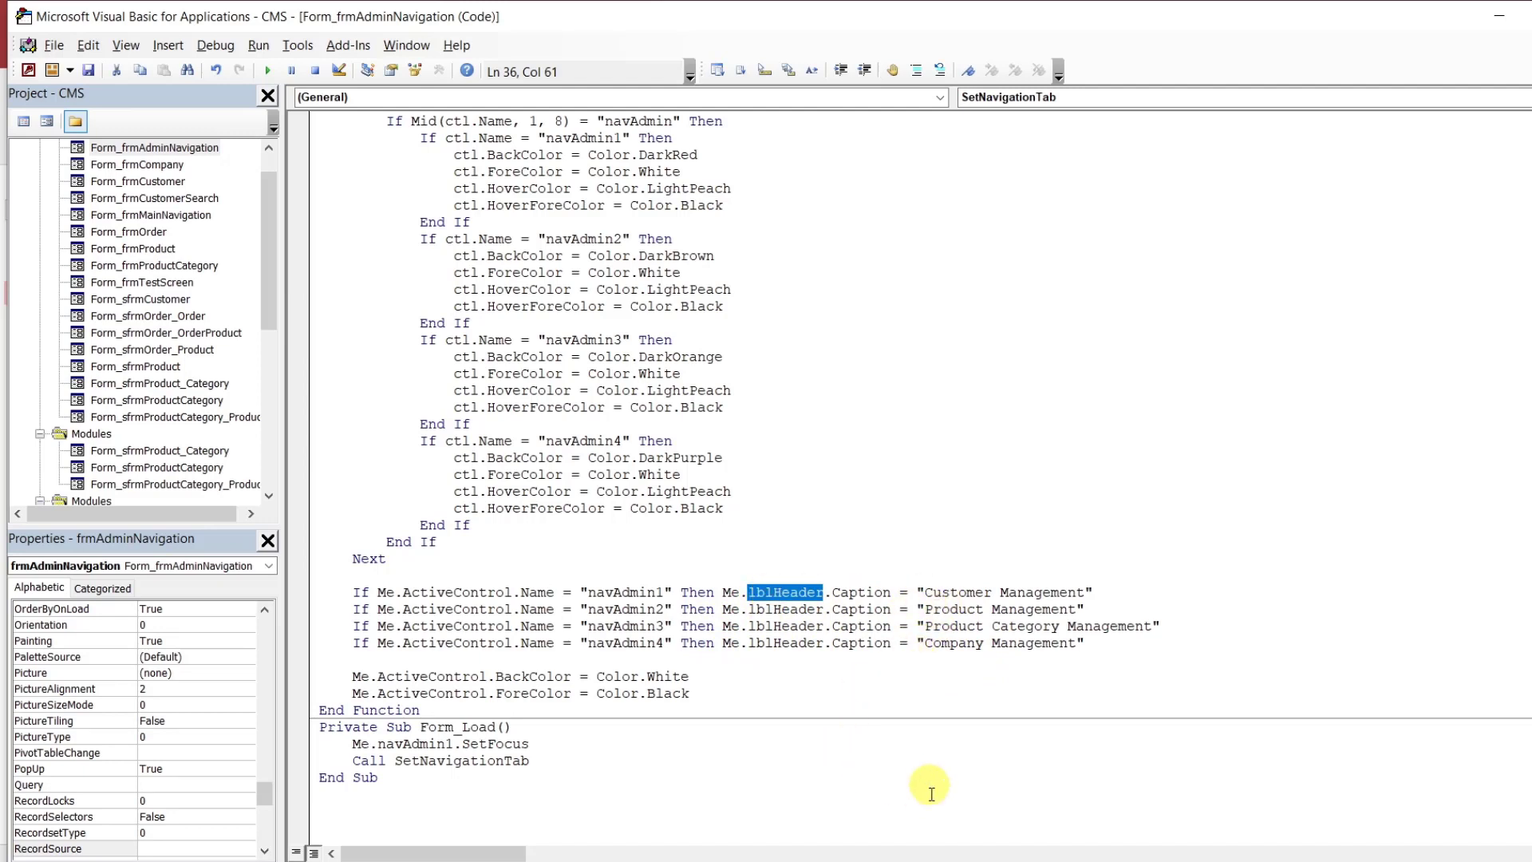
click(960, 861)
click(881, 803)
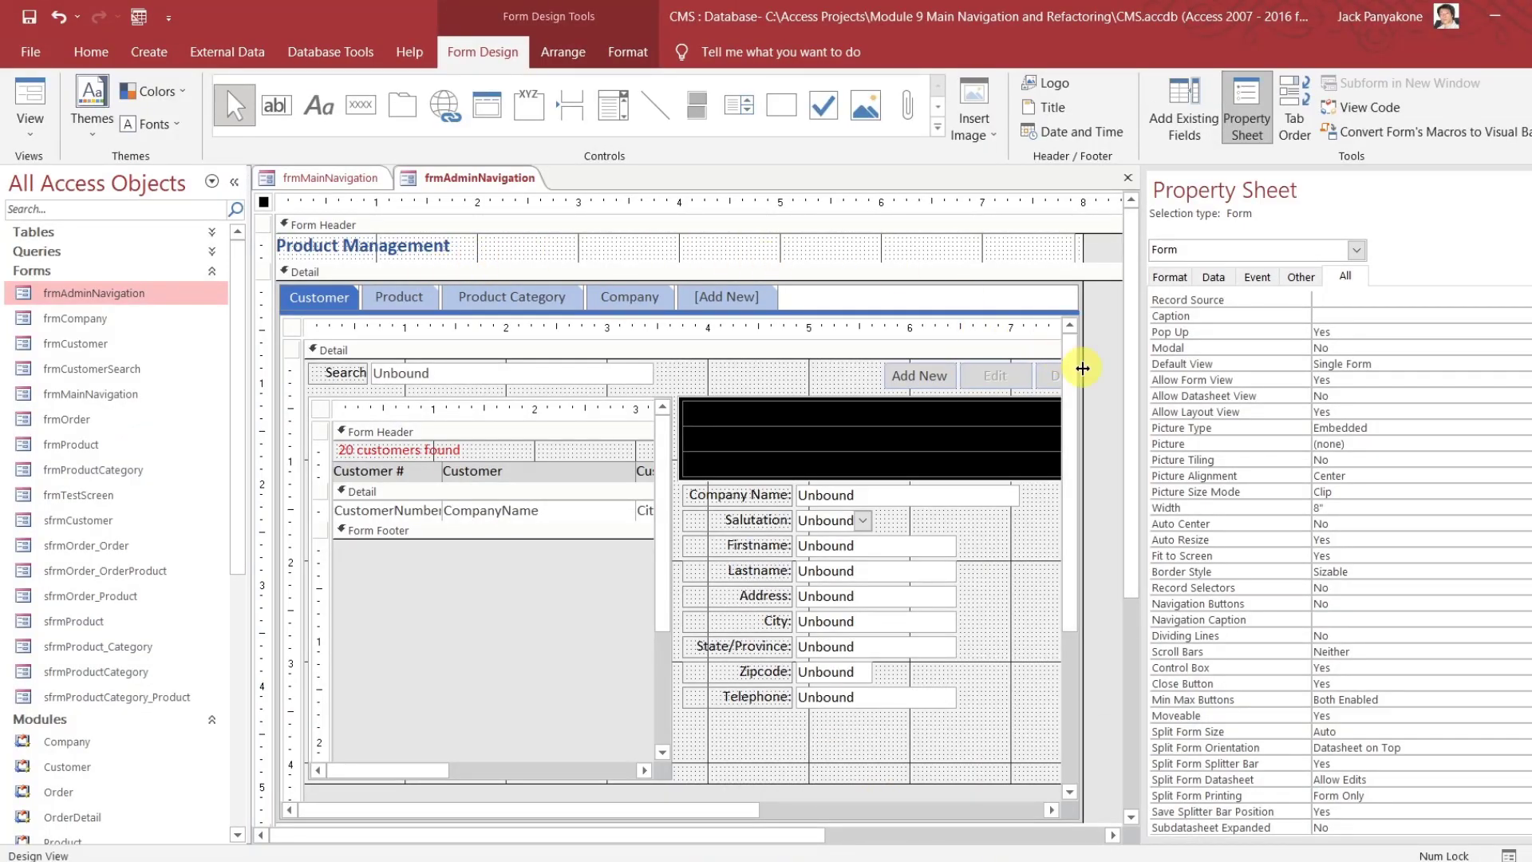
click(1101, 386)
click(1128, 177)
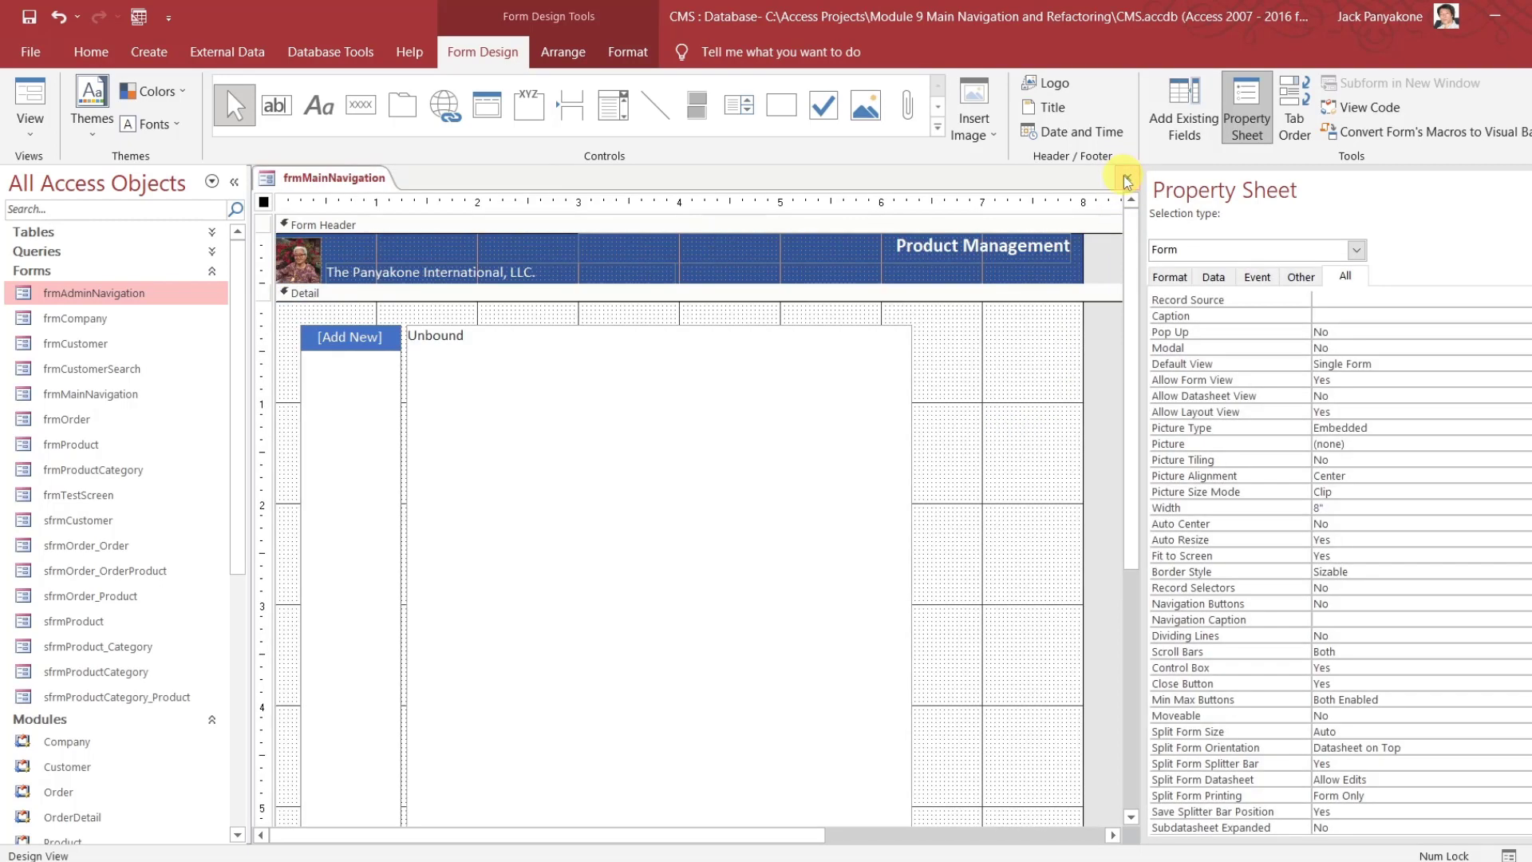
Move frmMainNavigation's navigation layout to the upper-left corner of the Detail section and anchor it to Stretch Down and Across
click(268, 407)
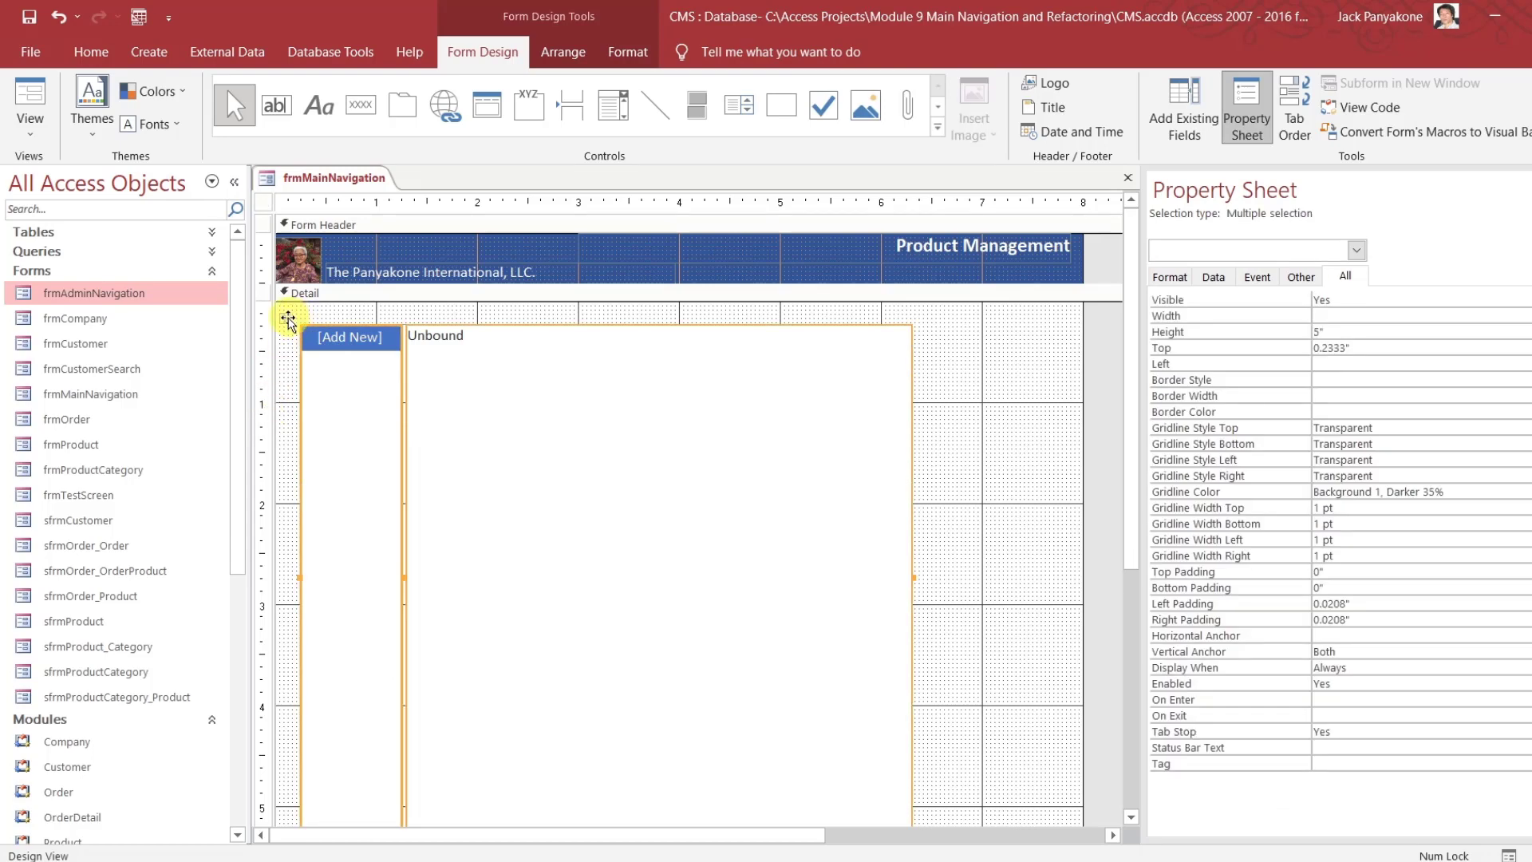
drag(285, 322, 262, 304)
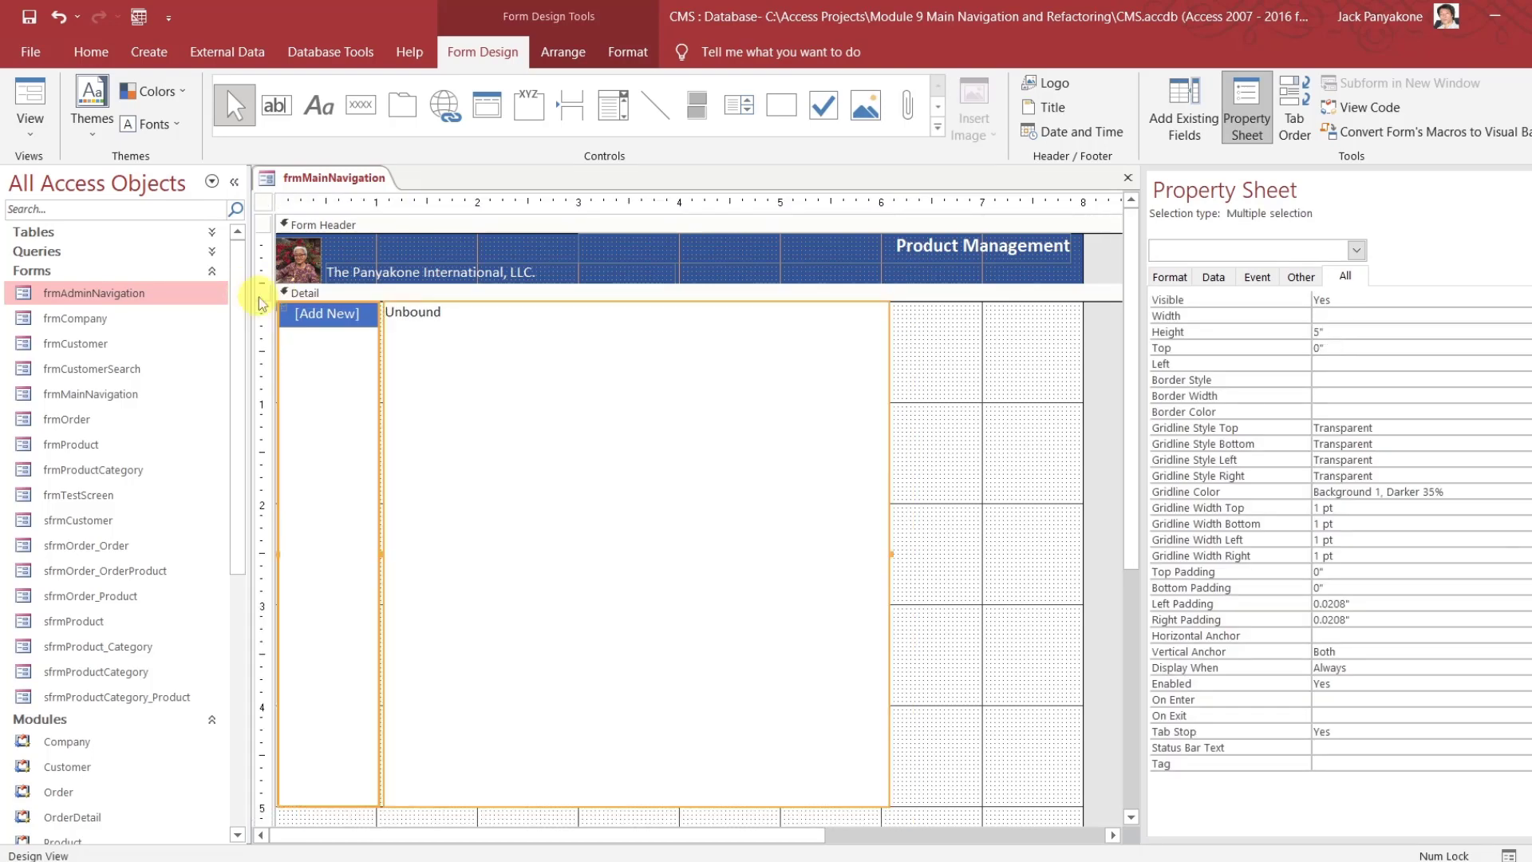
click(587, 52)
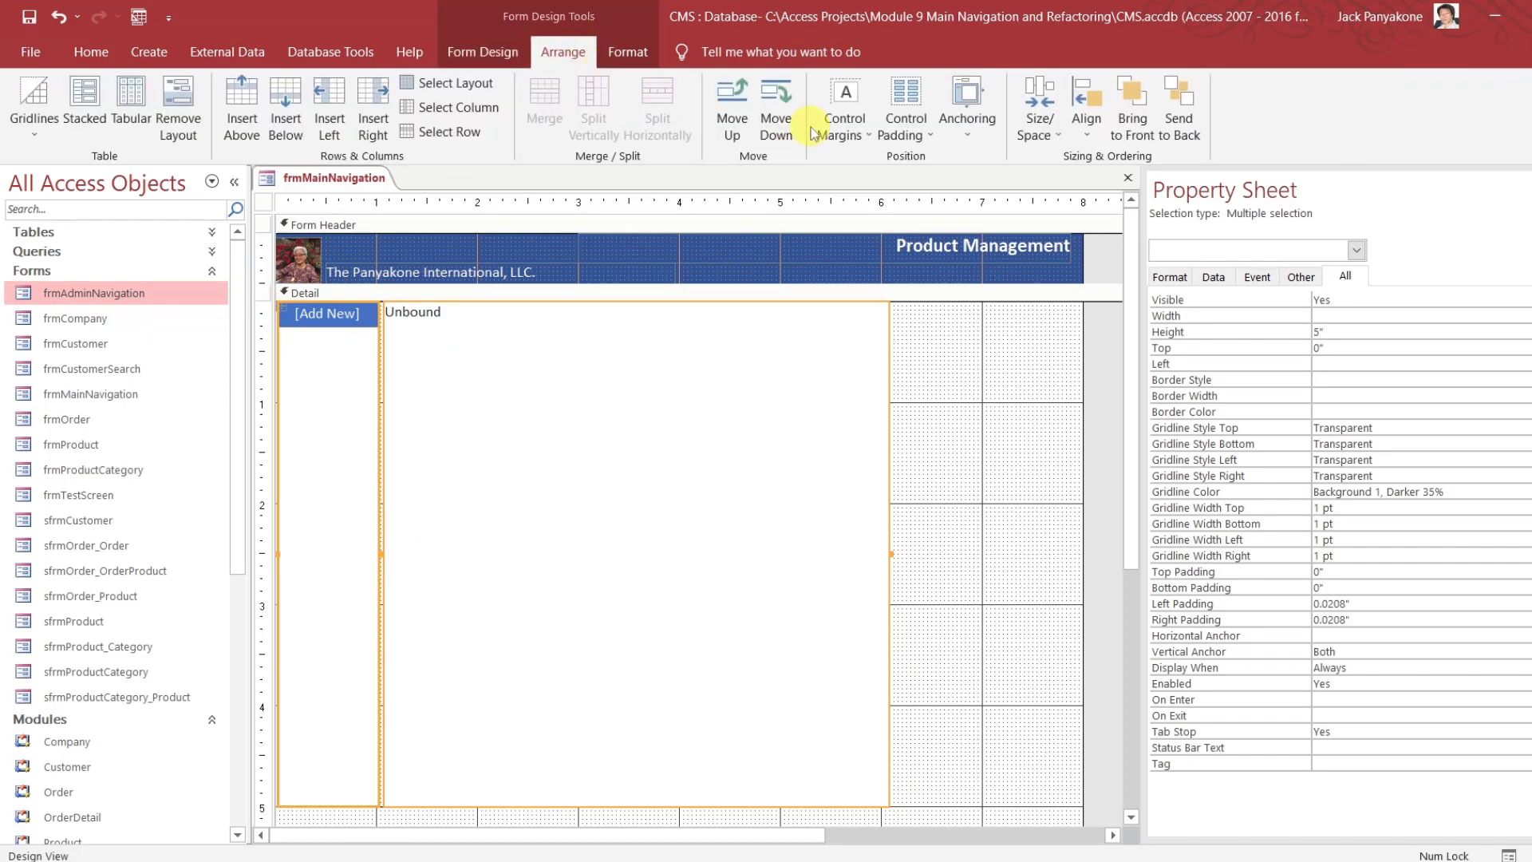
click(958, 137)
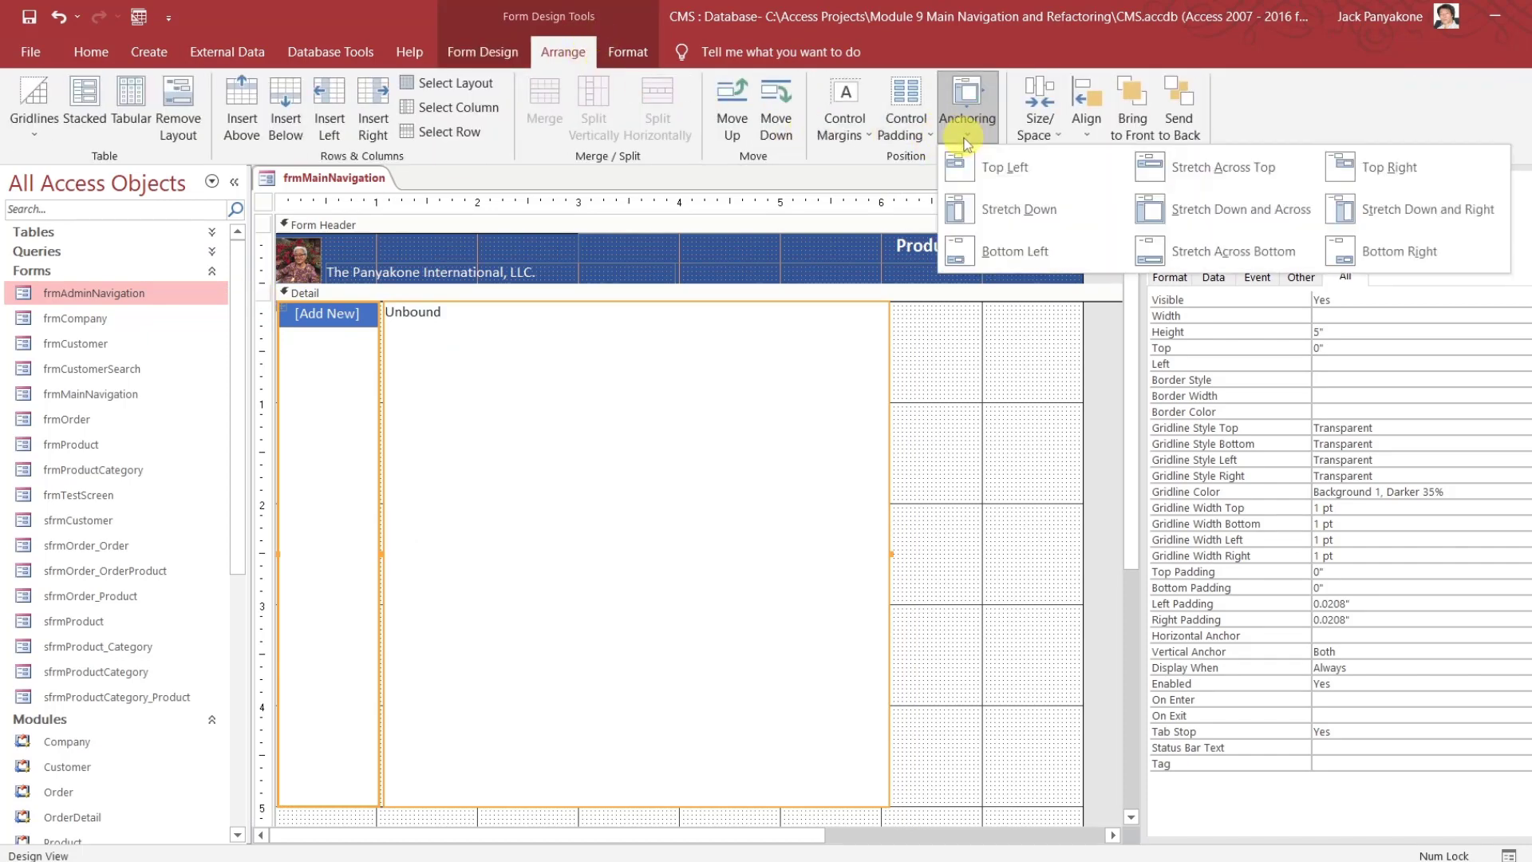
click(1186, 213)
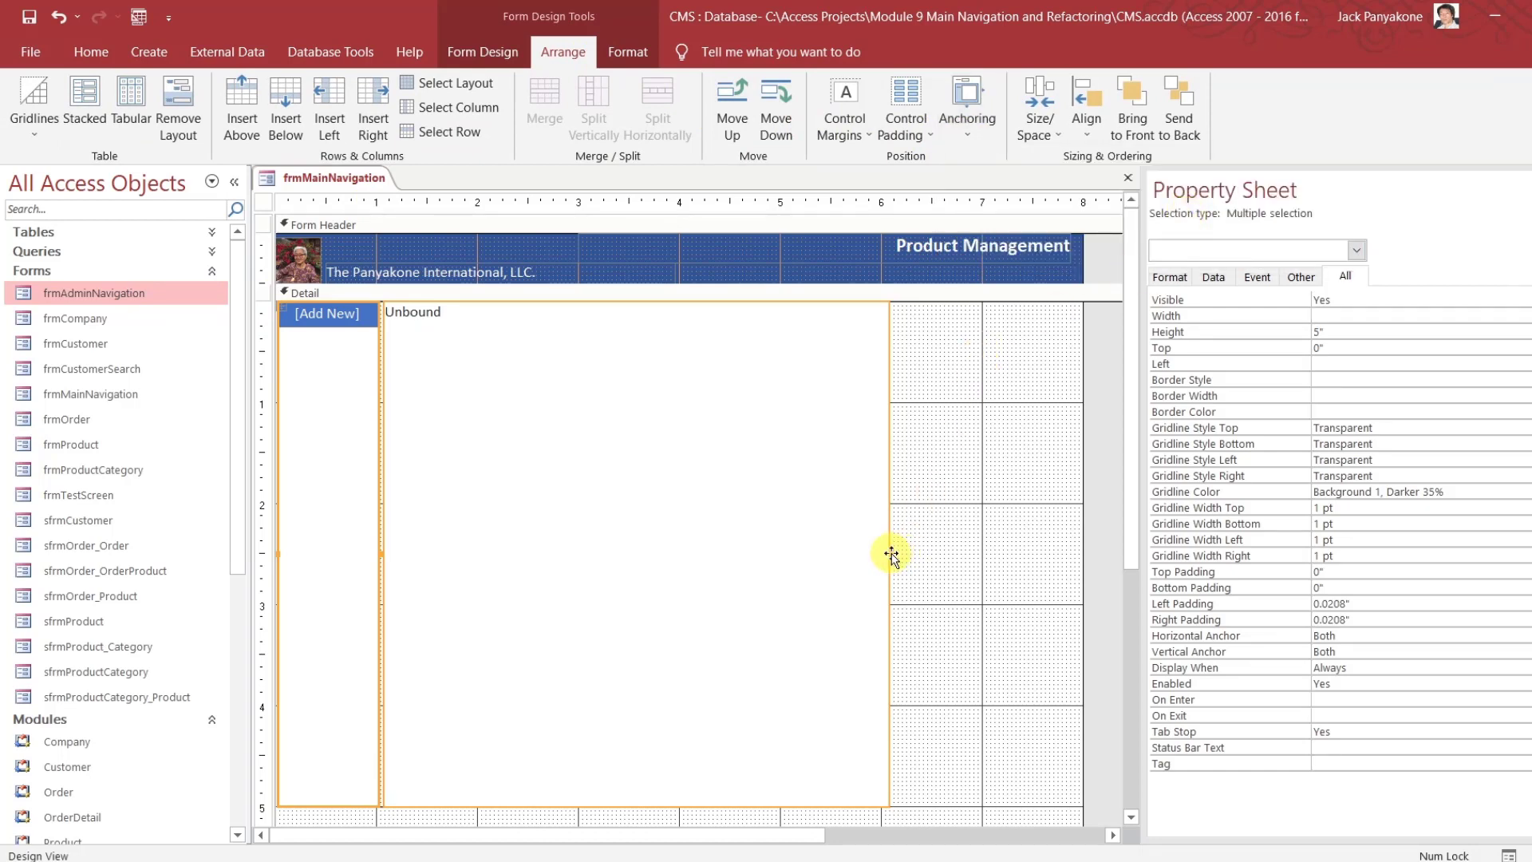
Widen the NavigationSubform control in frmMainNavigation to the form's right edge, about 6.93" wide
click(1092, 532)
click(795, 506)
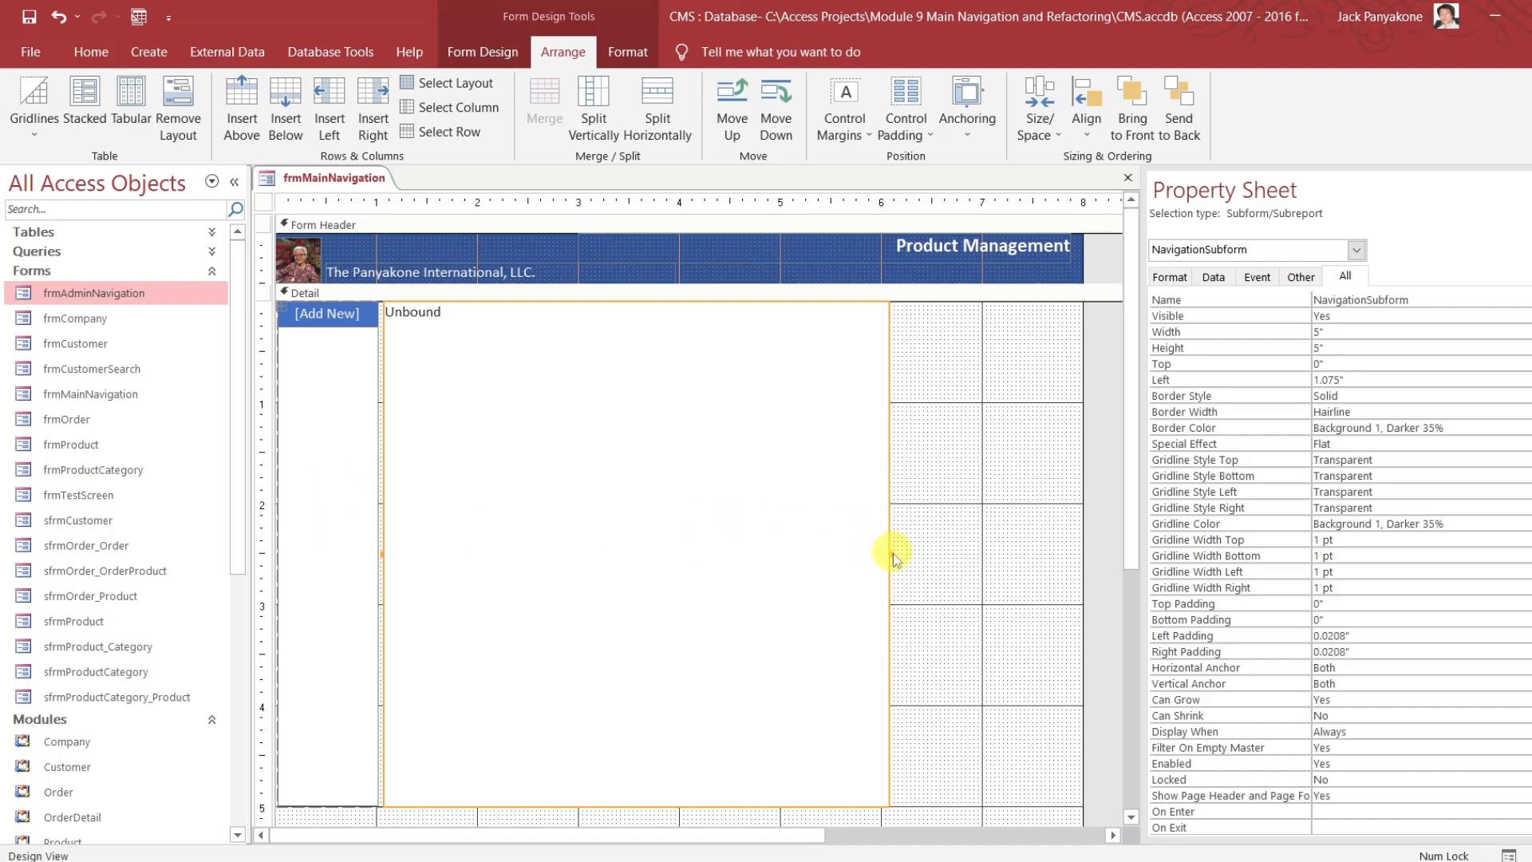
drag(891, 554, 1083, 538)
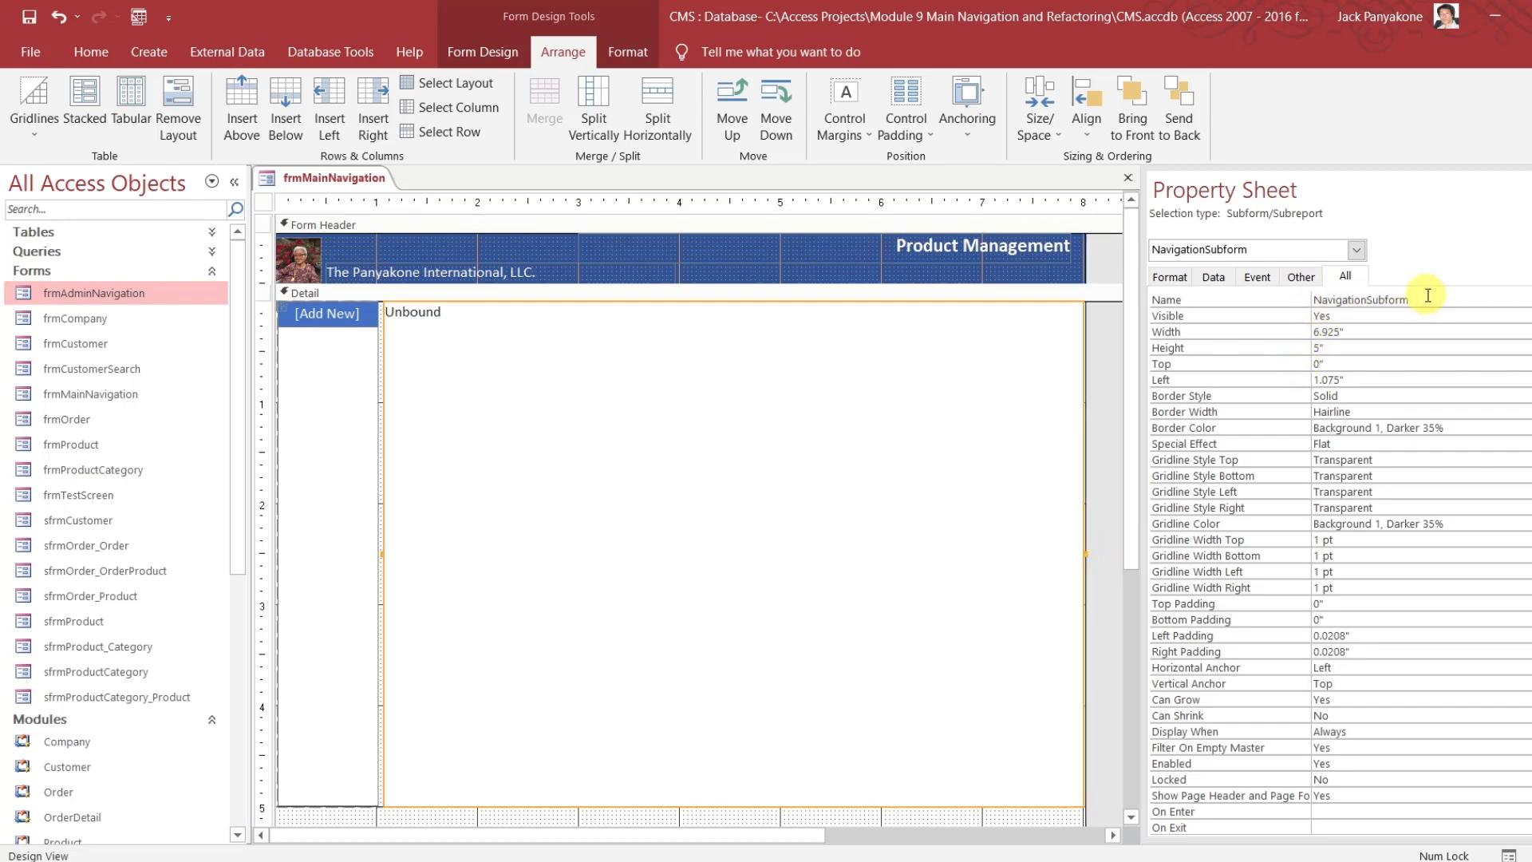
Rename the NavigationSubform control in frmMainNavigation as navMainContainer
drag(1426, 297, 1320, 297)
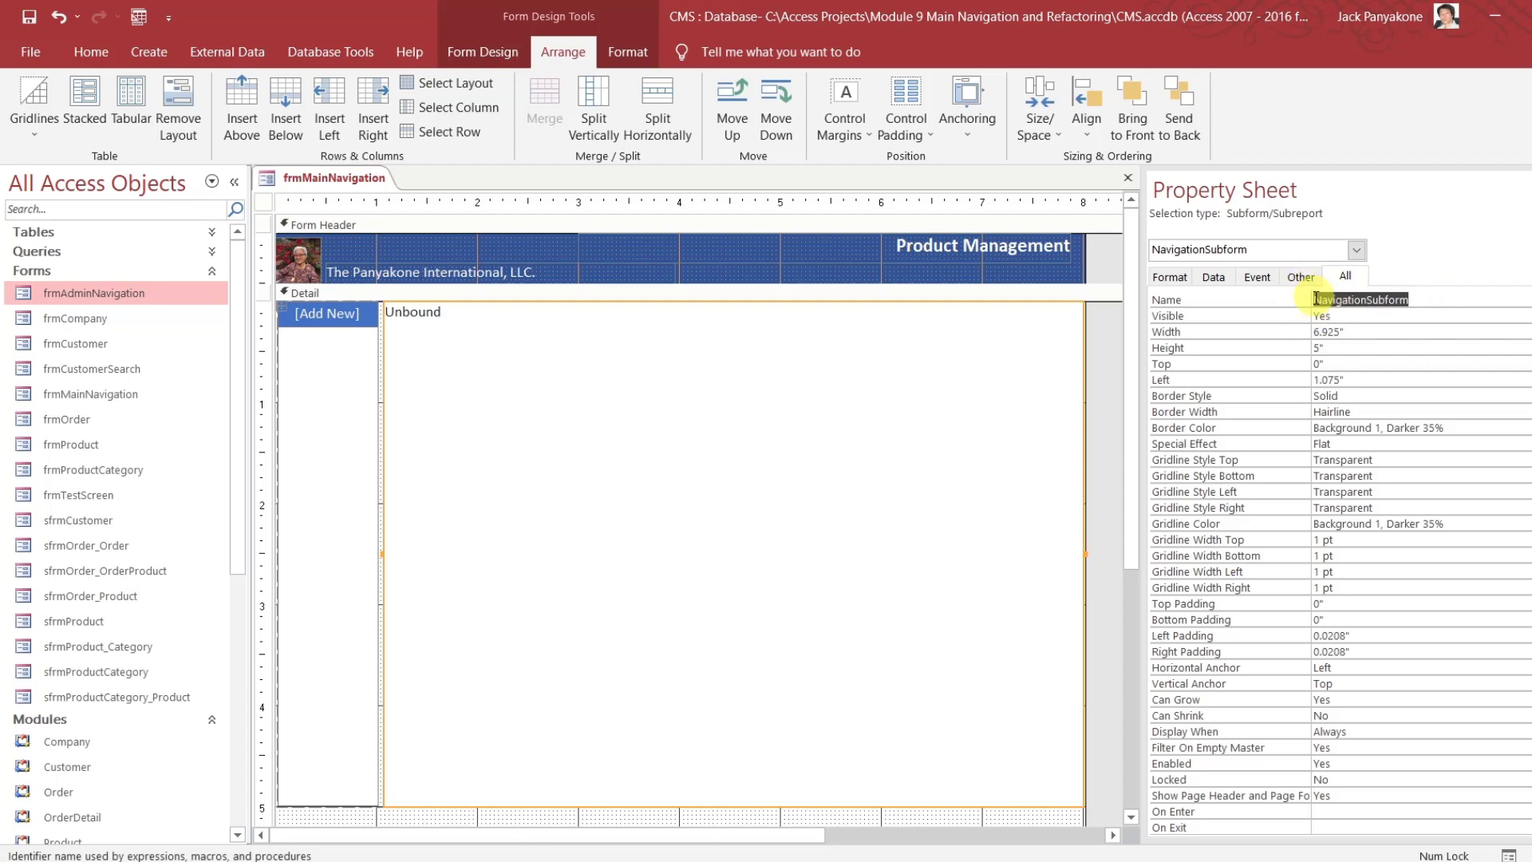
key(Delete)
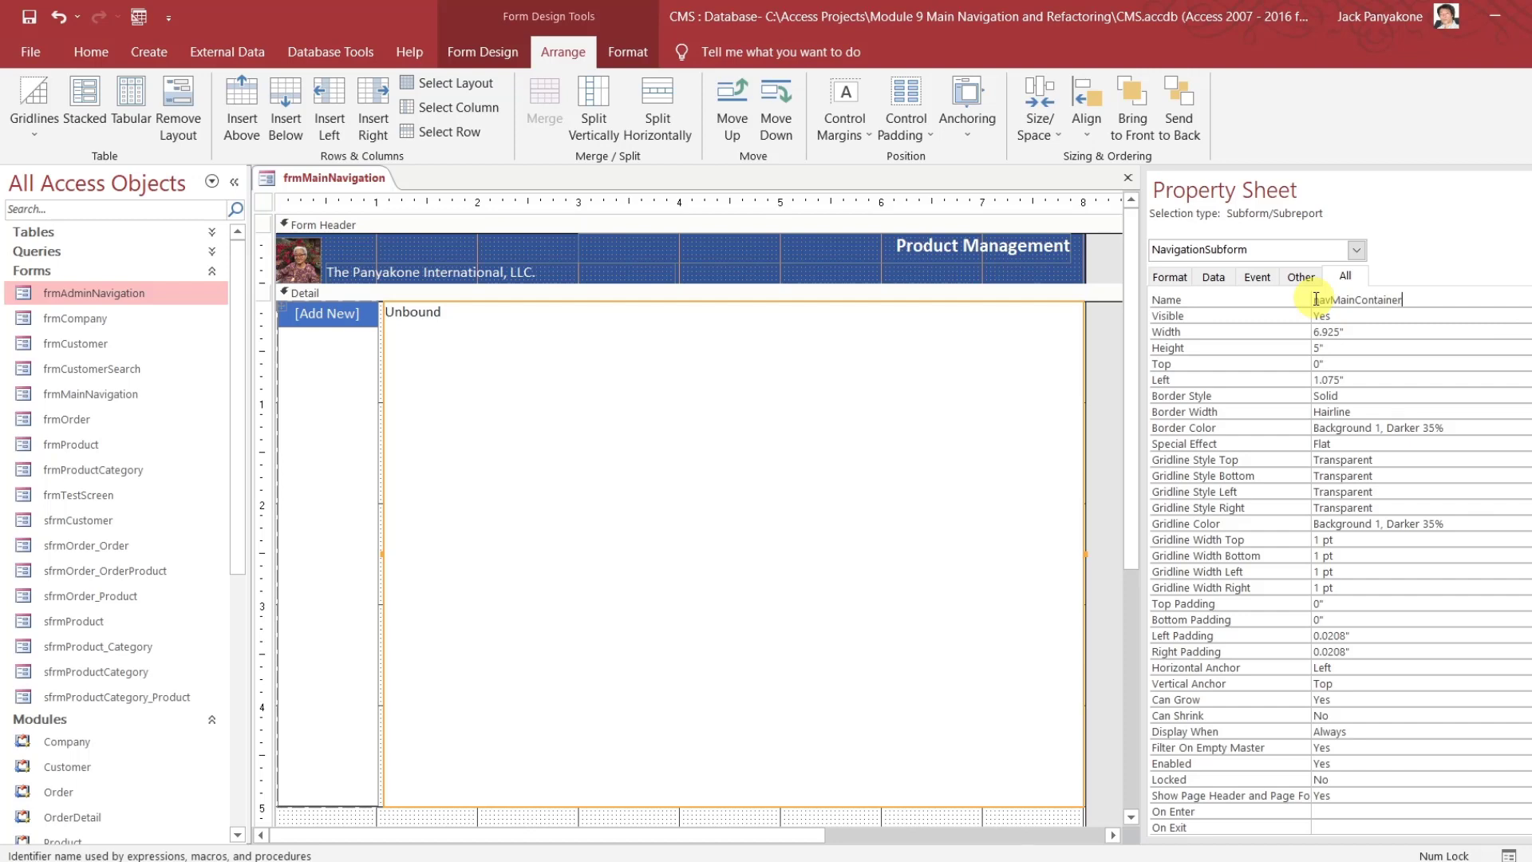
key(Return)
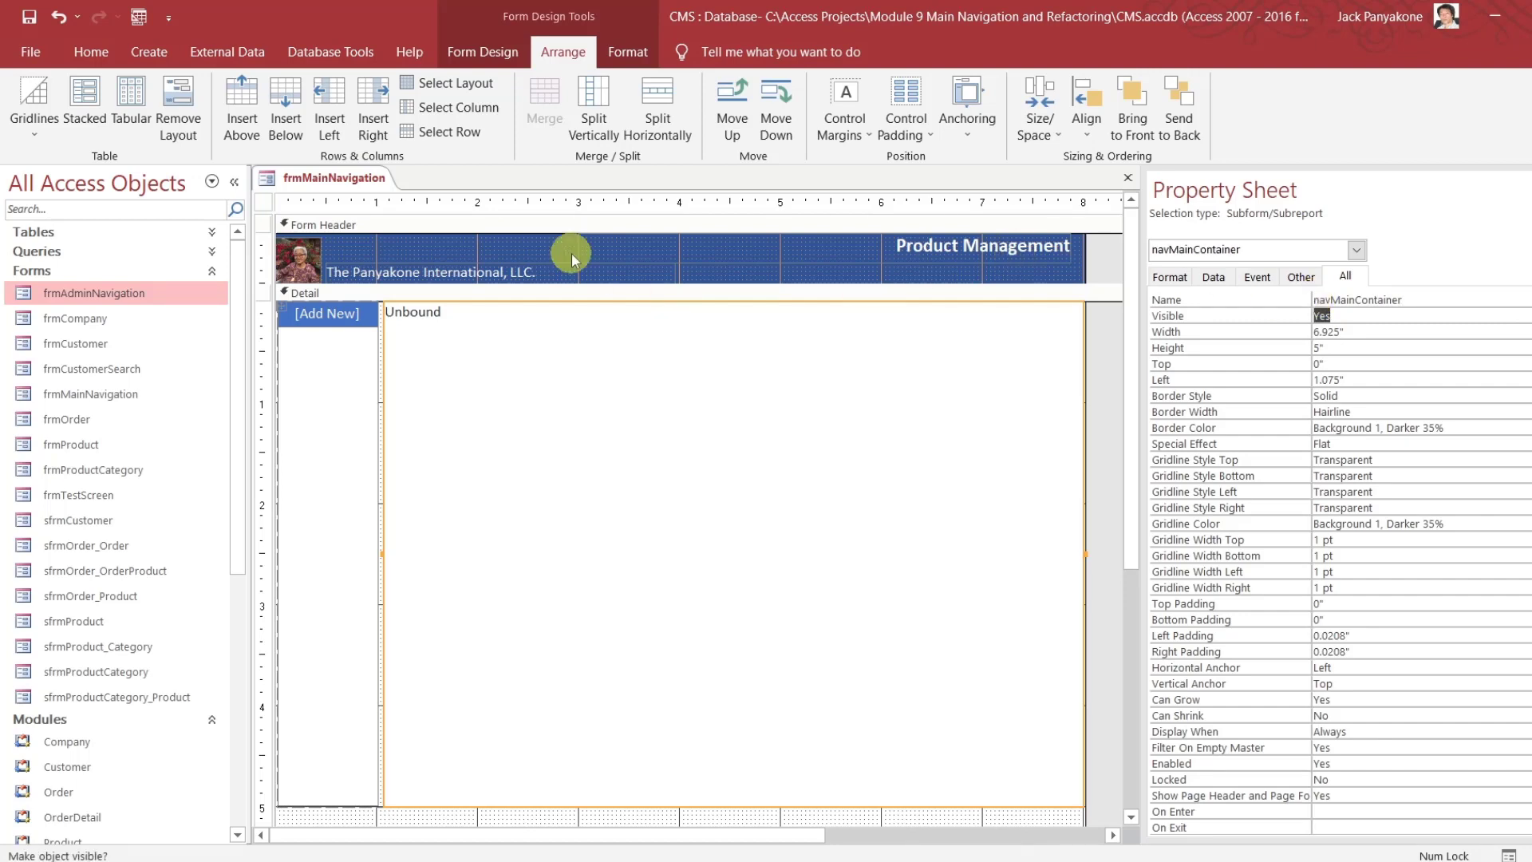
Open frmAdminNavigation in Design View, check its subform control's name and properties, and return to frmMainNavigation
right_click(158, 294)
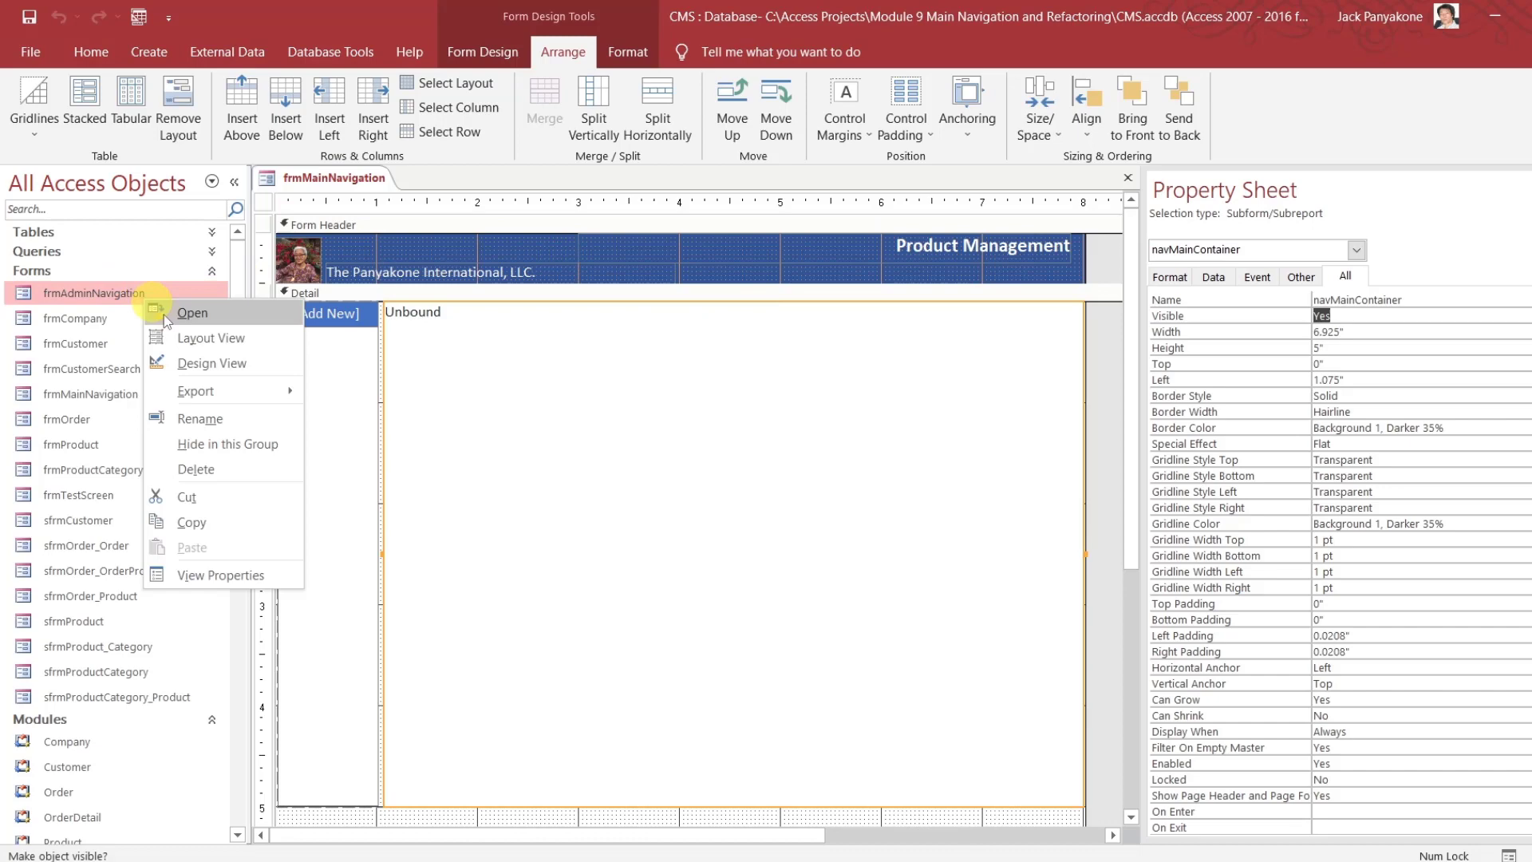
click(190, 365)
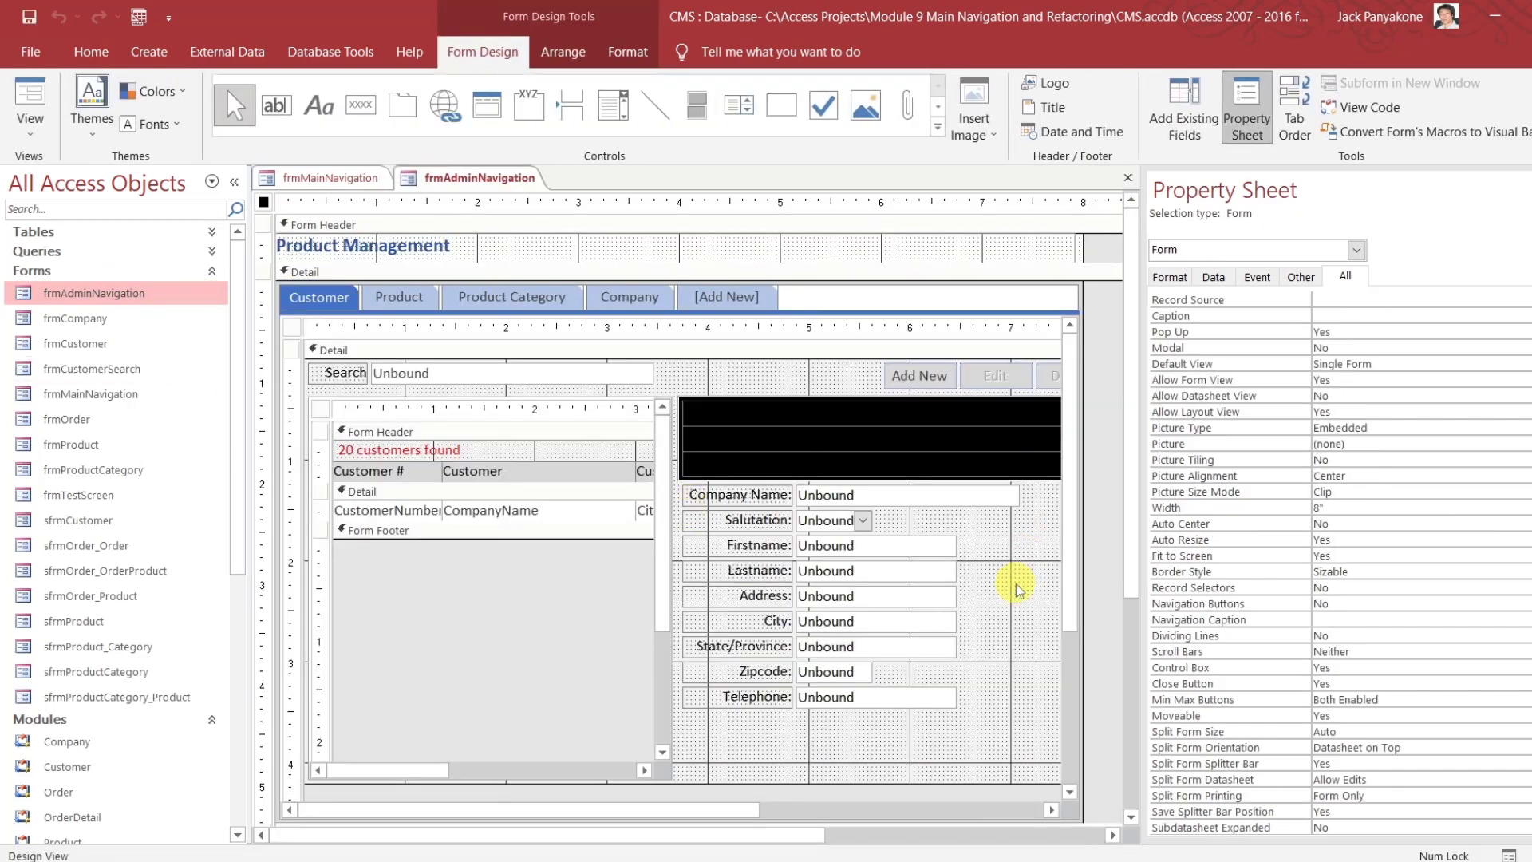
click(1017, 582)
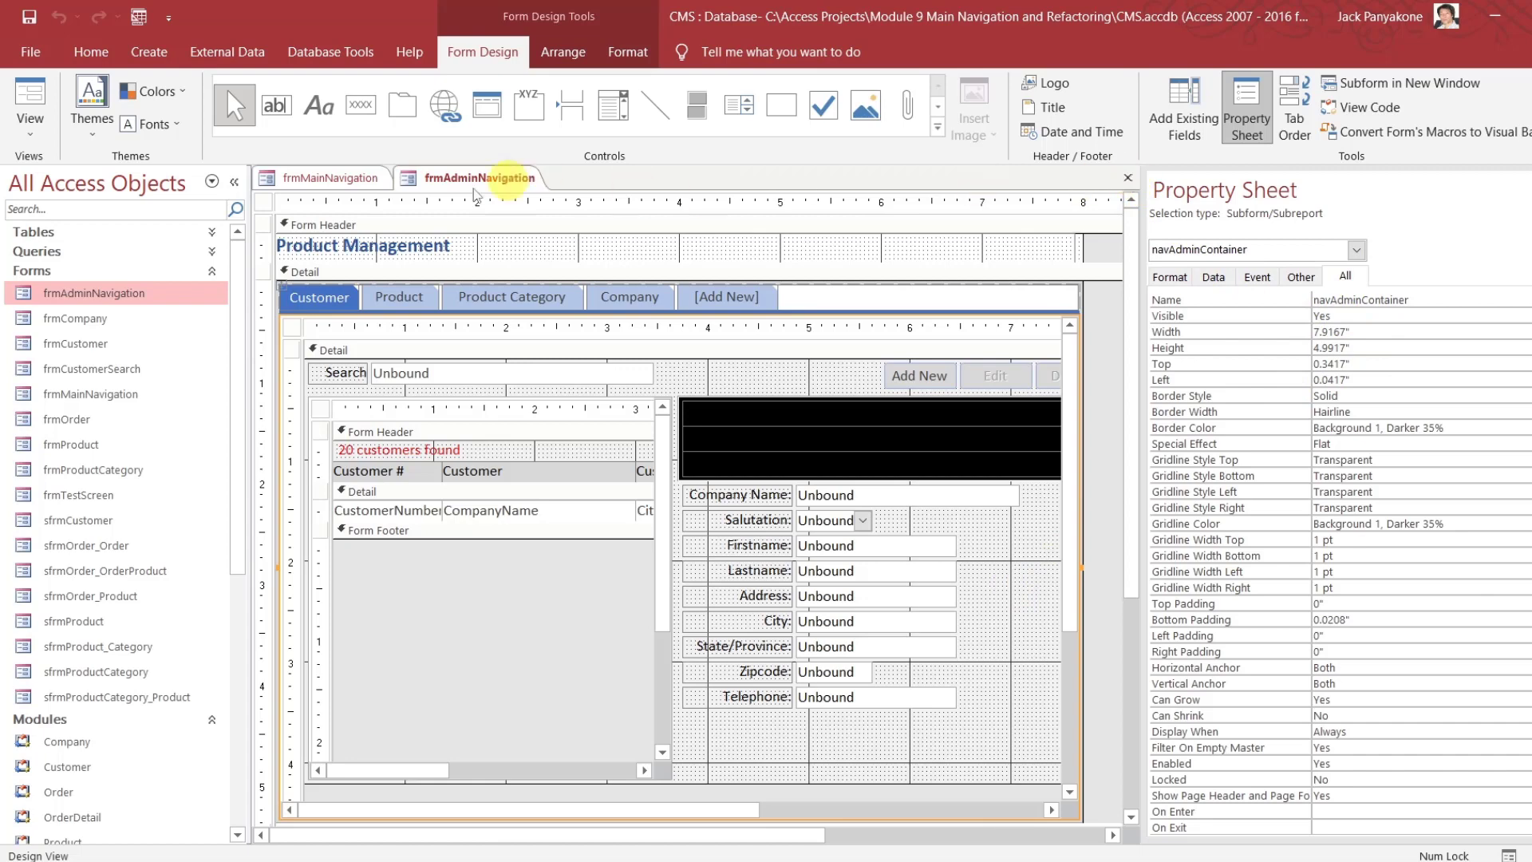
click(363, 178)
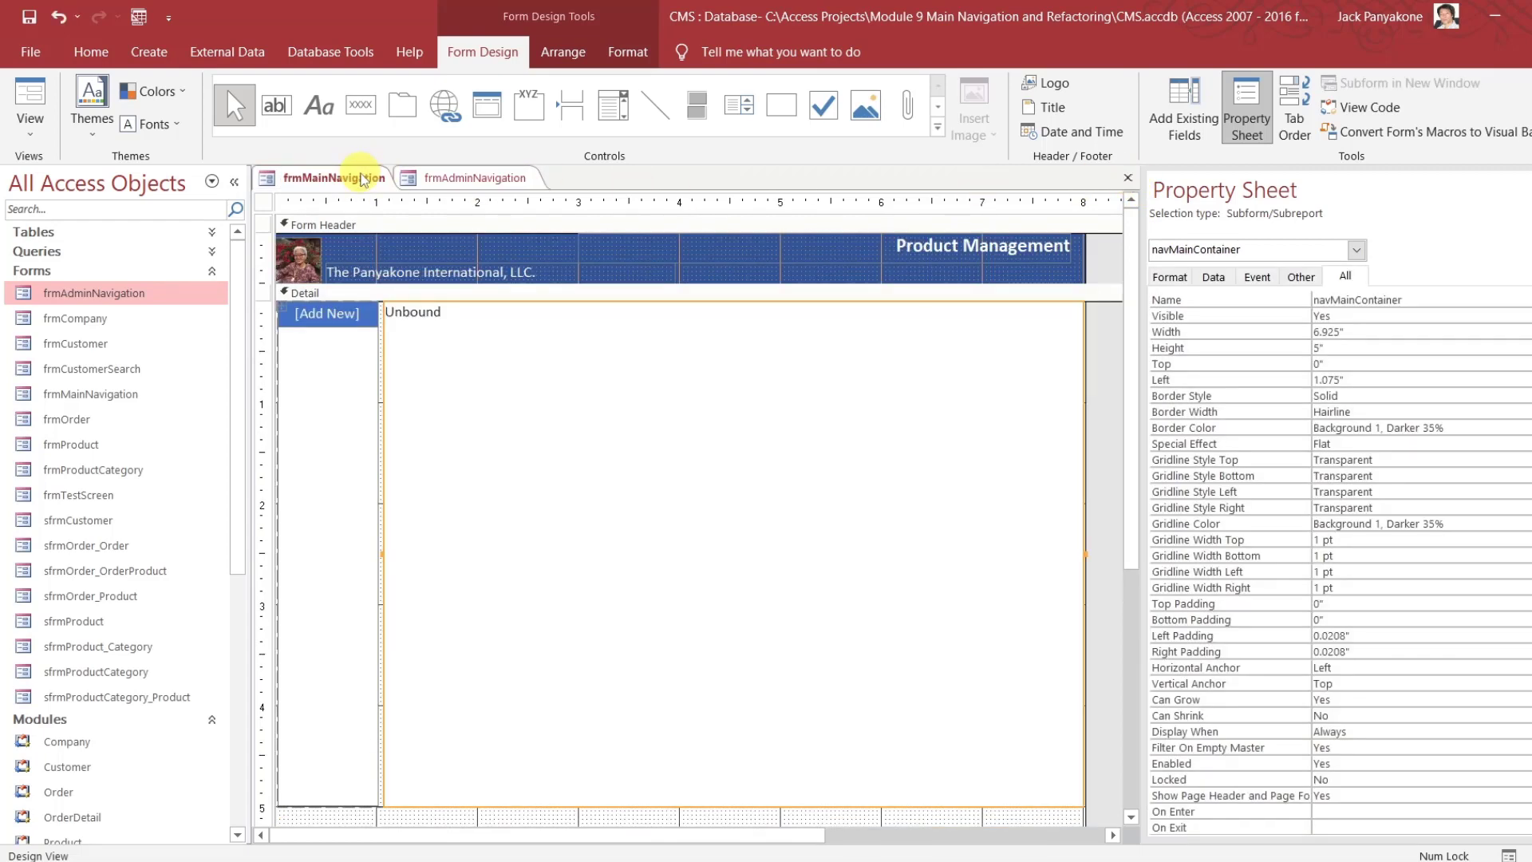
Reduce the height of frmMainNavigation's navigation layout to about 3.38" and shrink the Detail section so the footer sits directly below it
drag(1129, 551, 1127, 611)
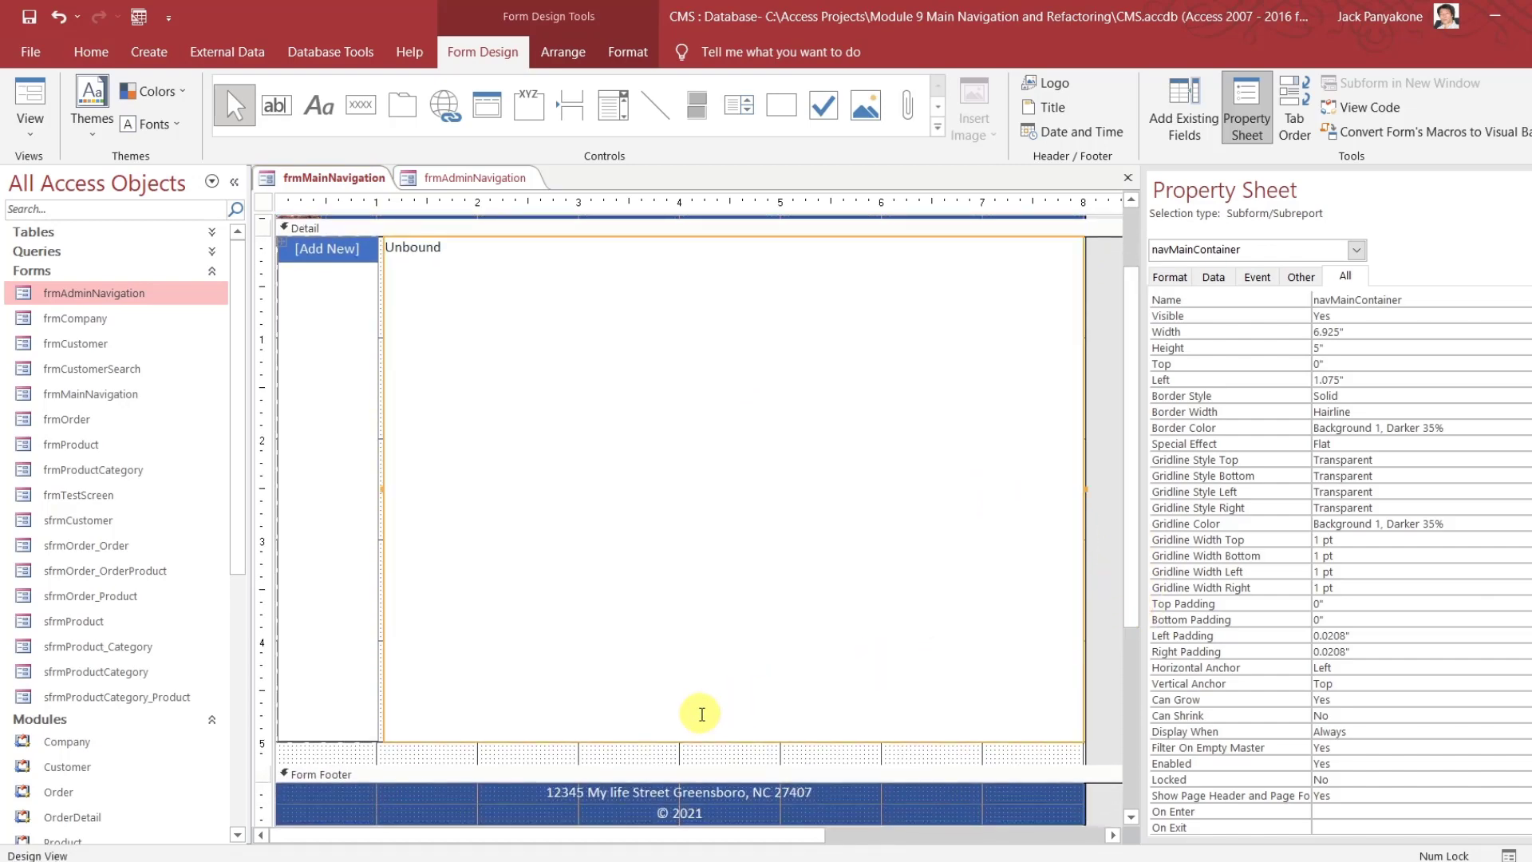
click(1102, 685)
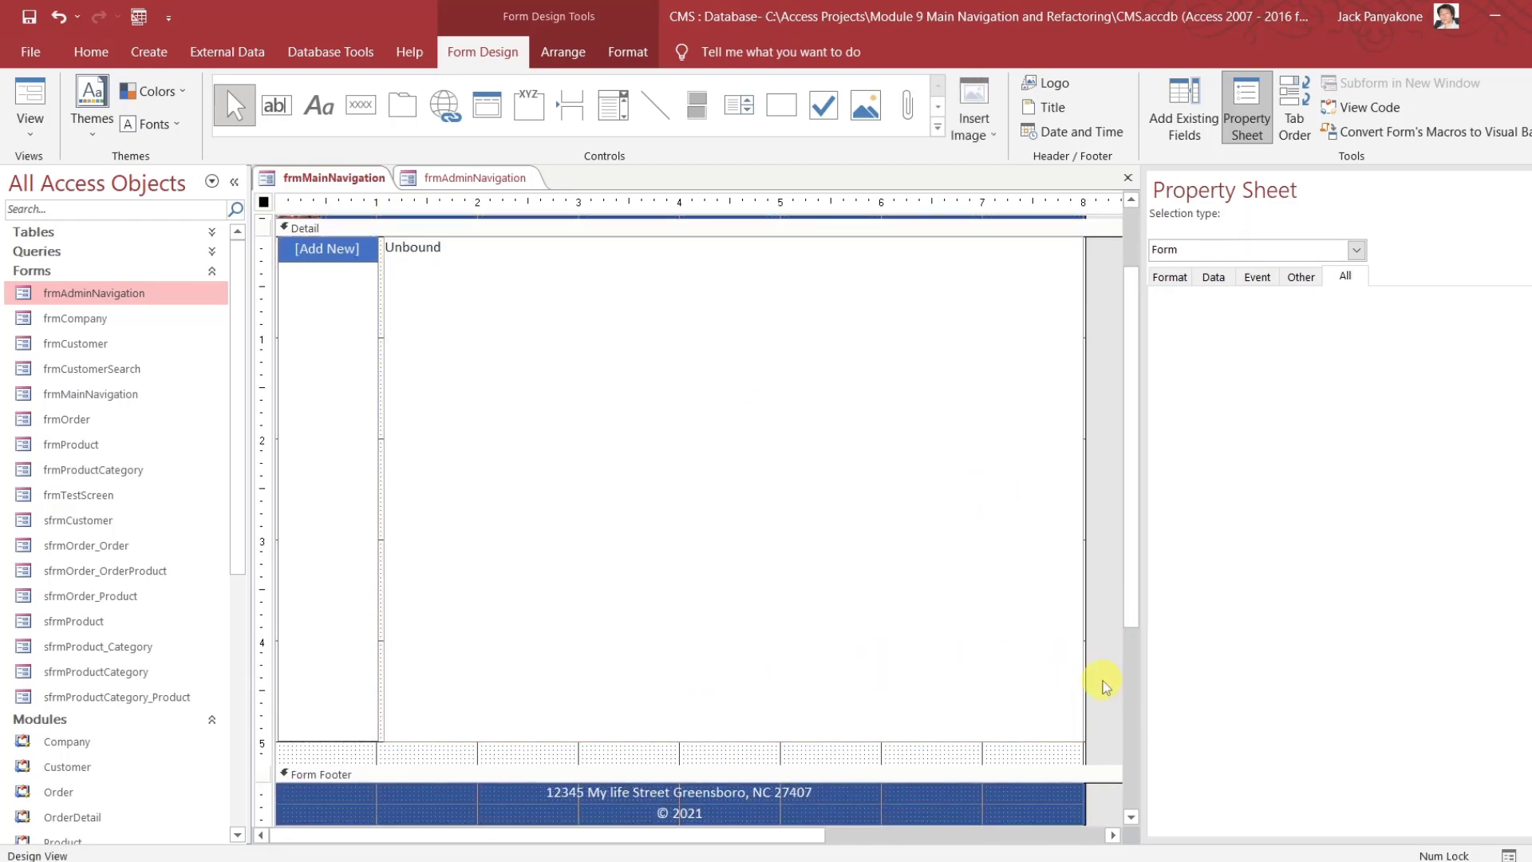
click(275, 584)
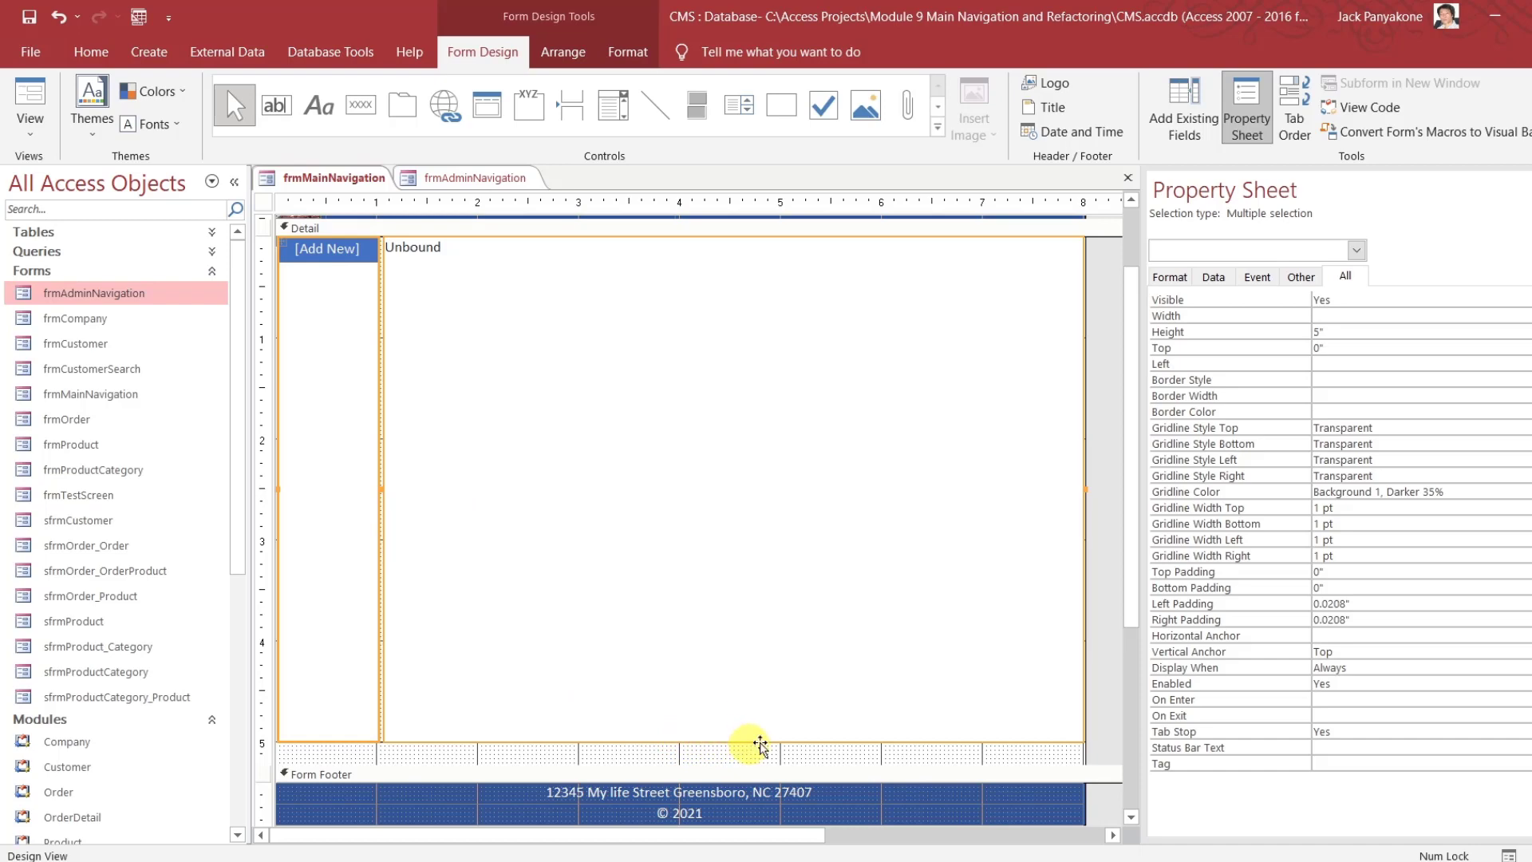
click(1061, 484)
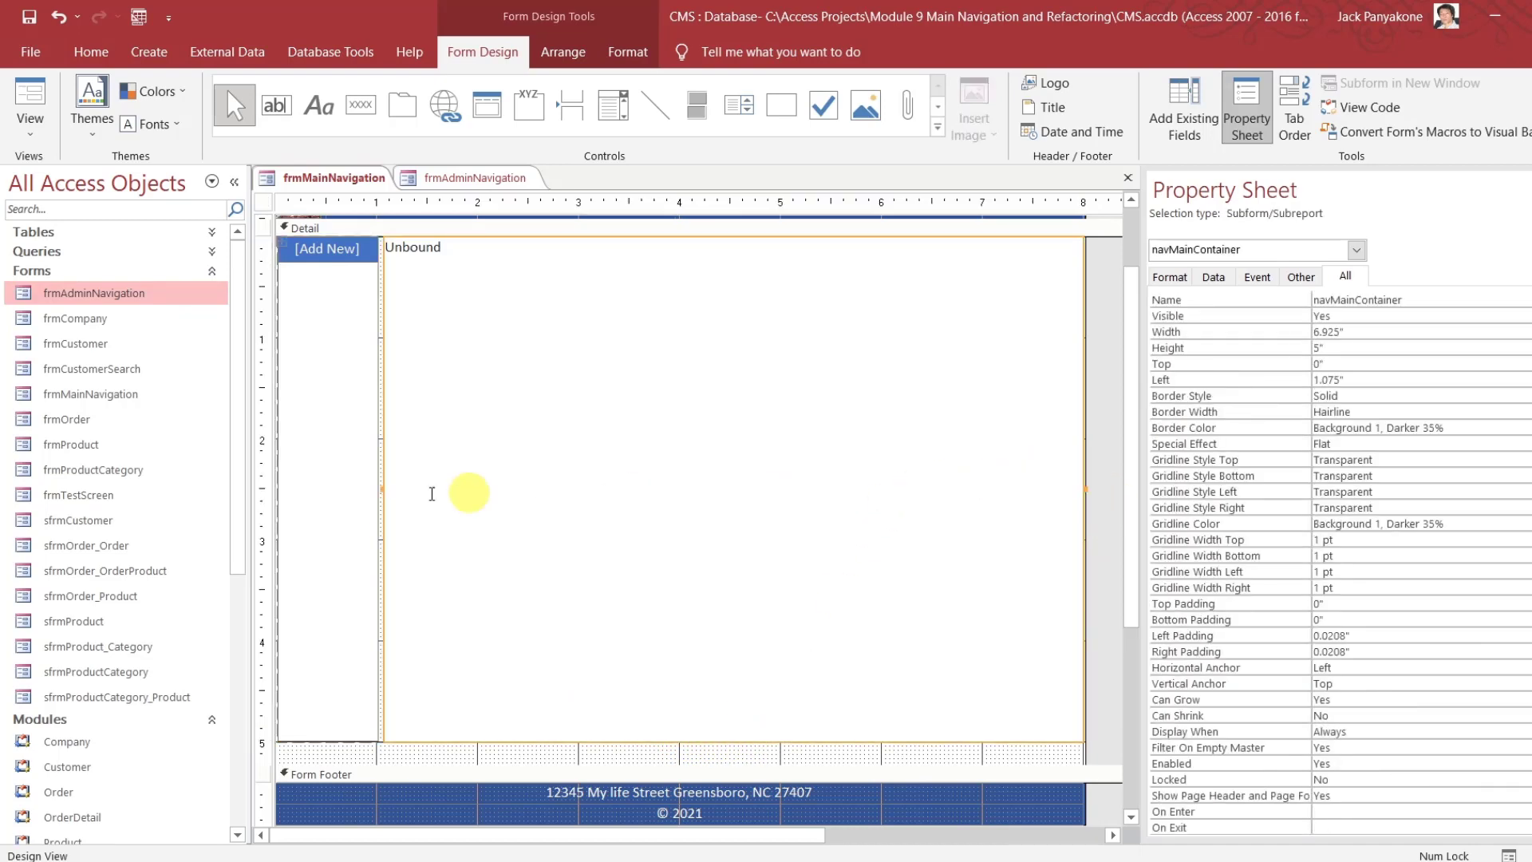
click(266, 466)
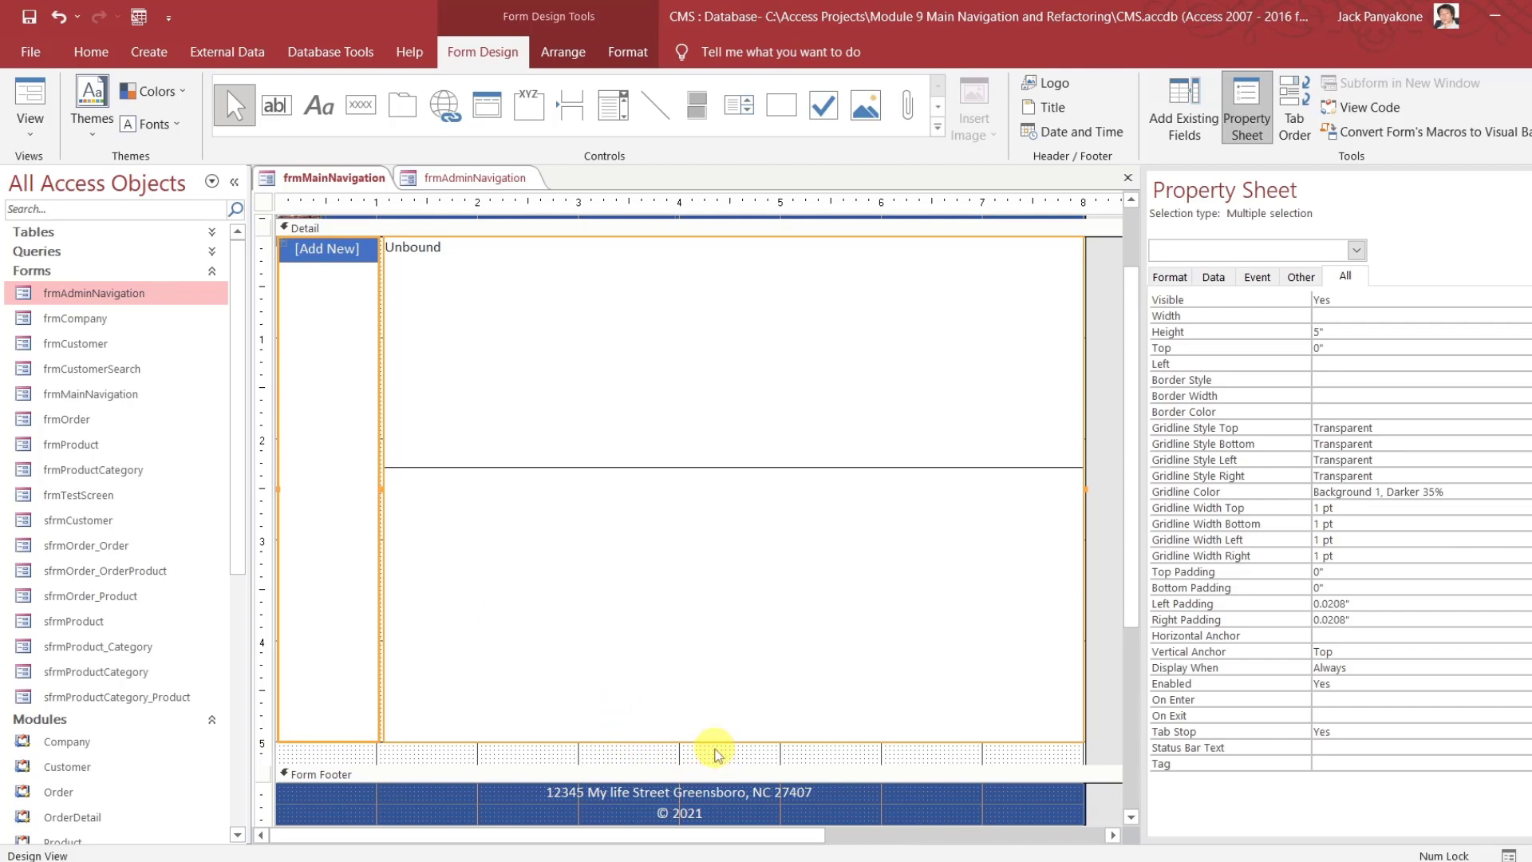
drag(720, 748, 706, 581)
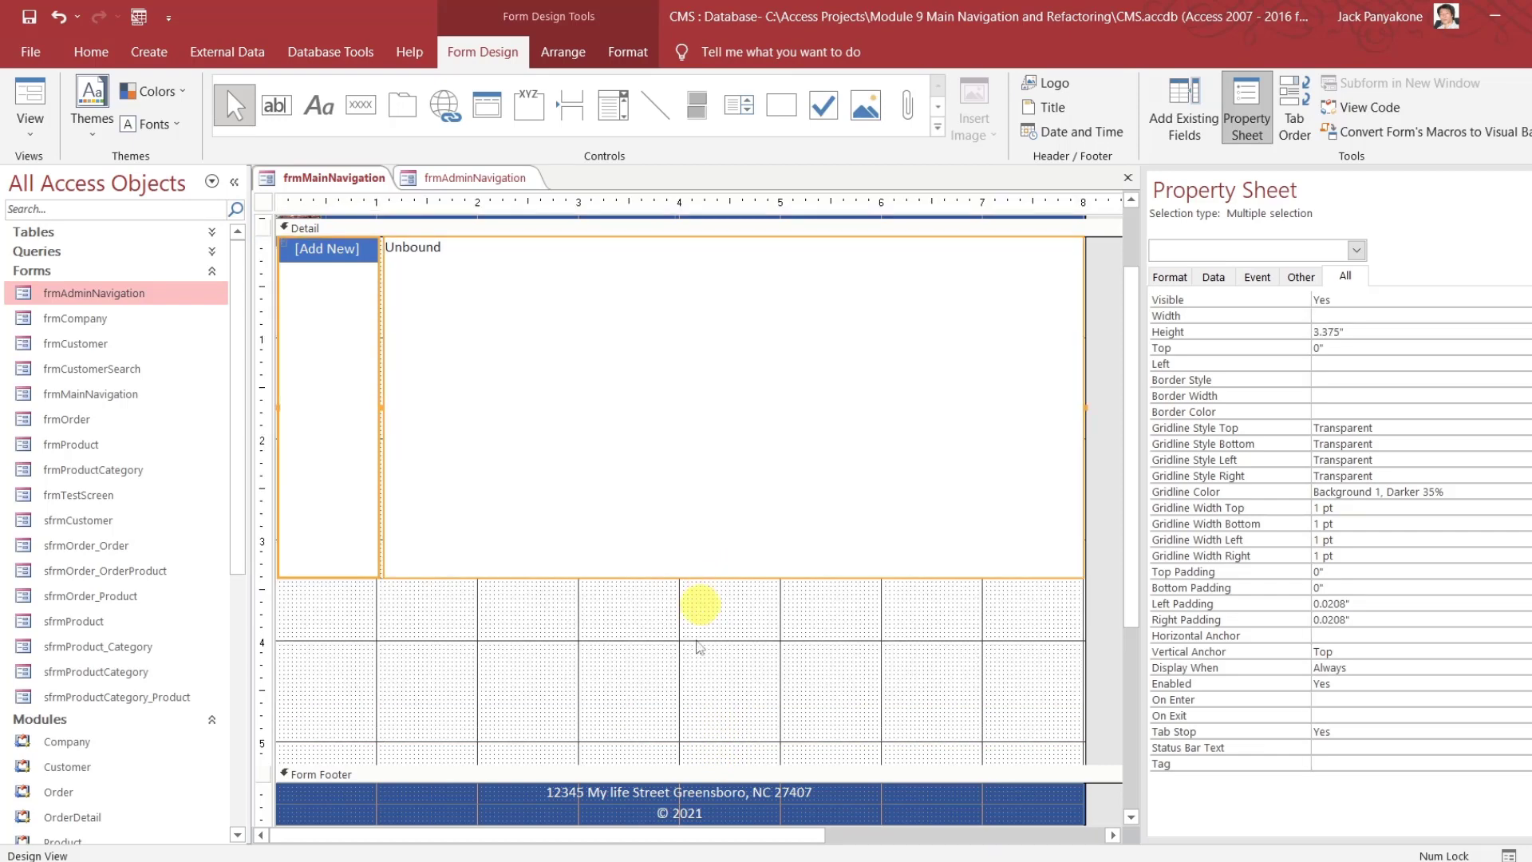
drag(700, 766, 701, 517)
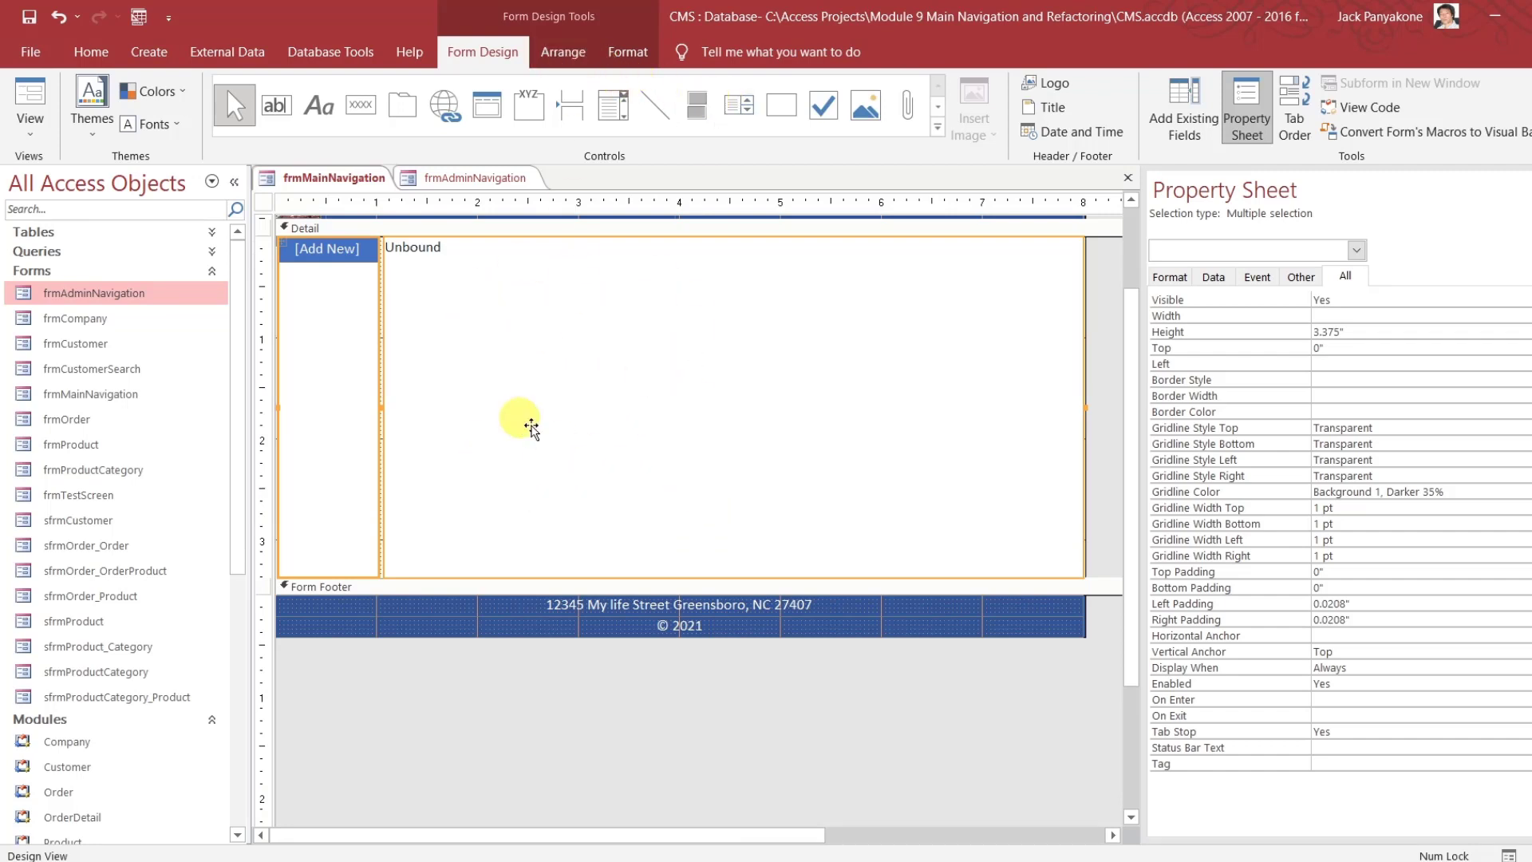
Anchor the resized navigation layout in frmMainNavigation to Stretch Down and Across
click(564, 52)
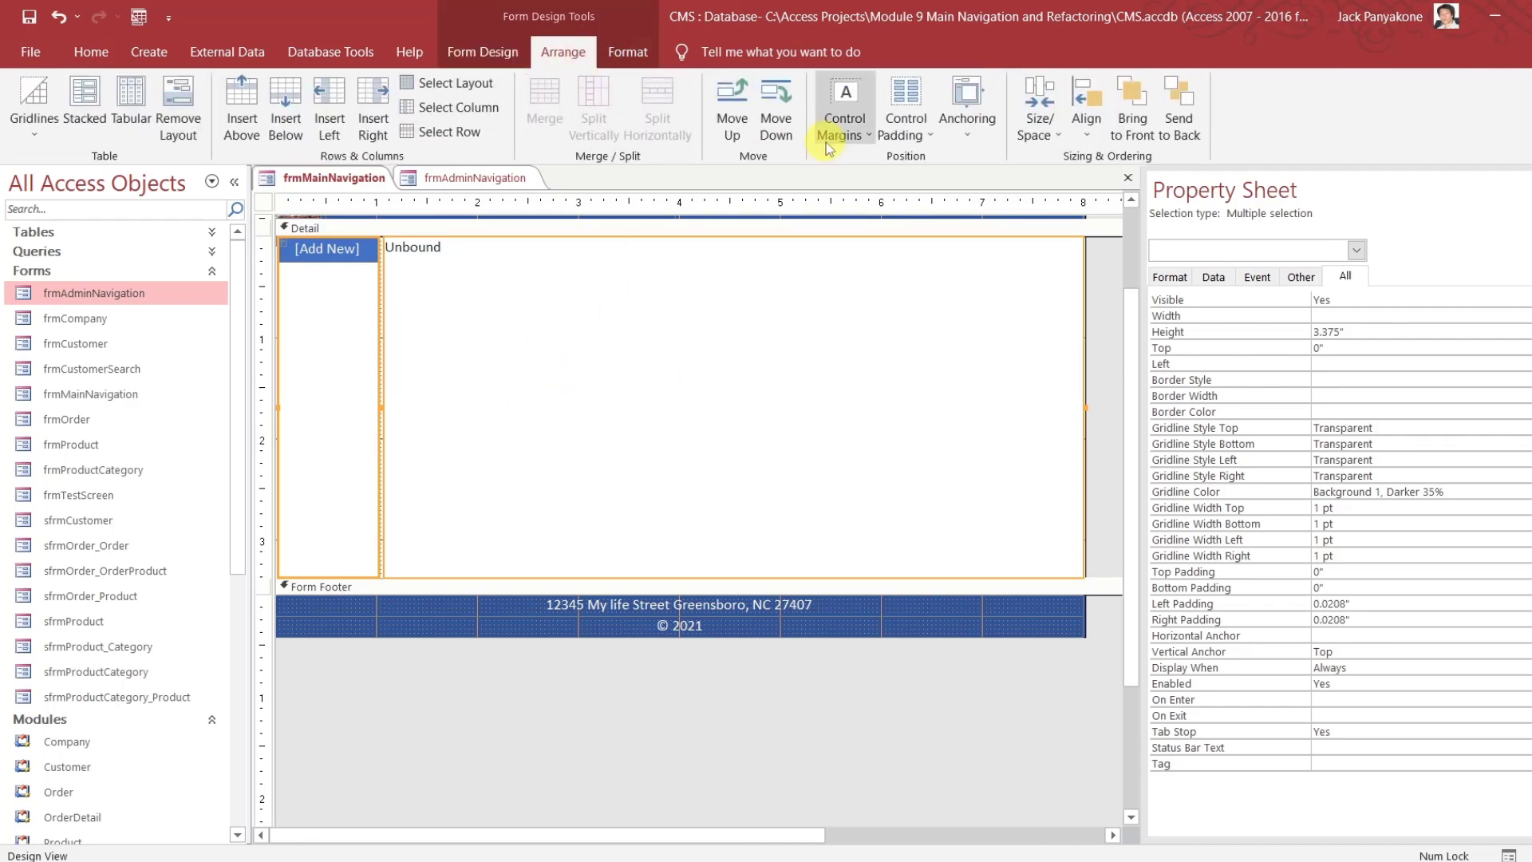
click(972, 137)
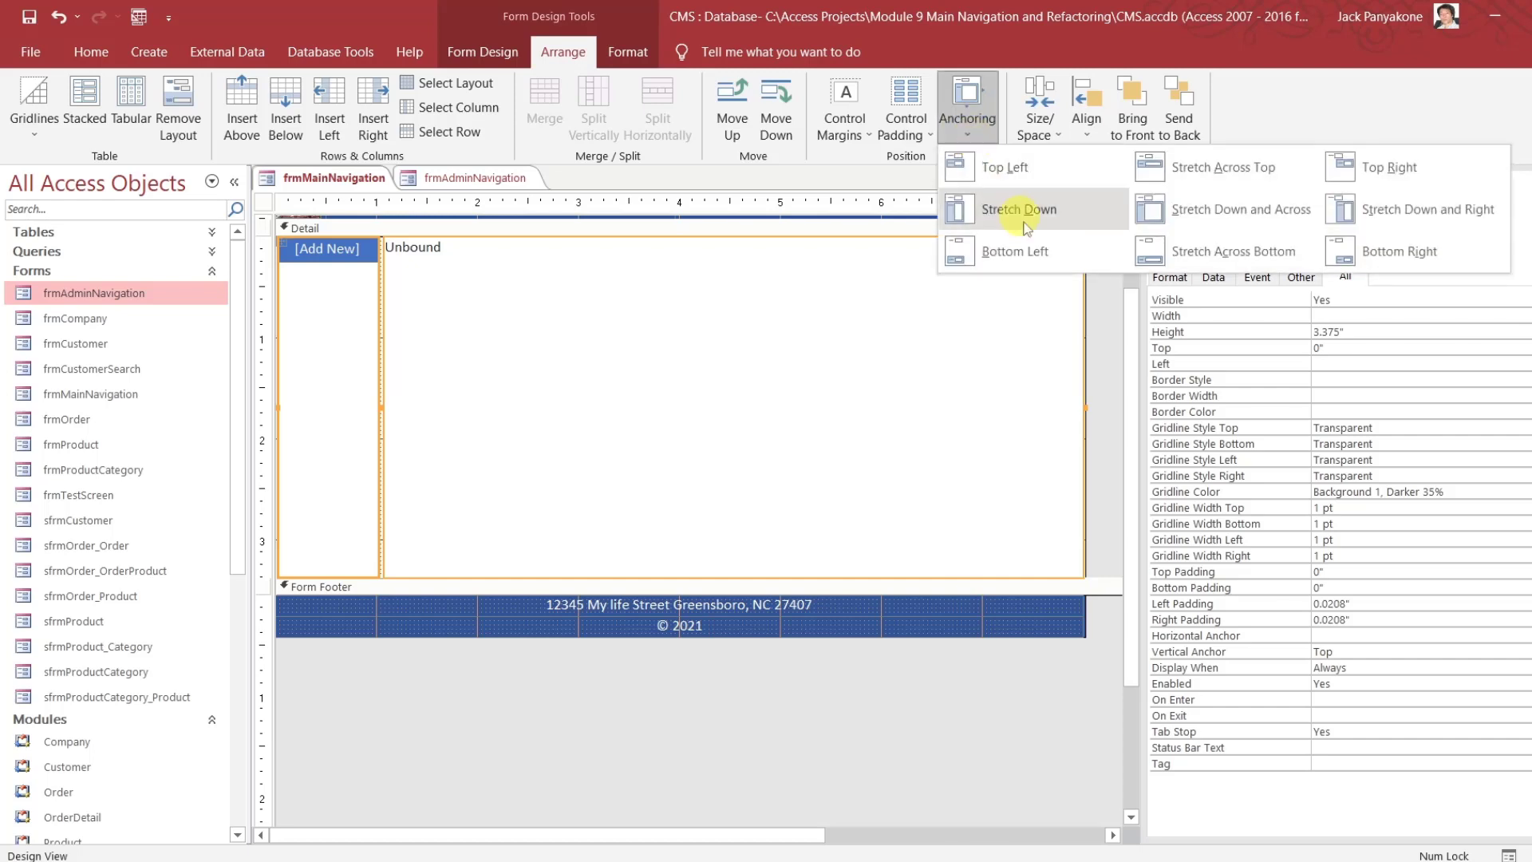
click(1230, 214)
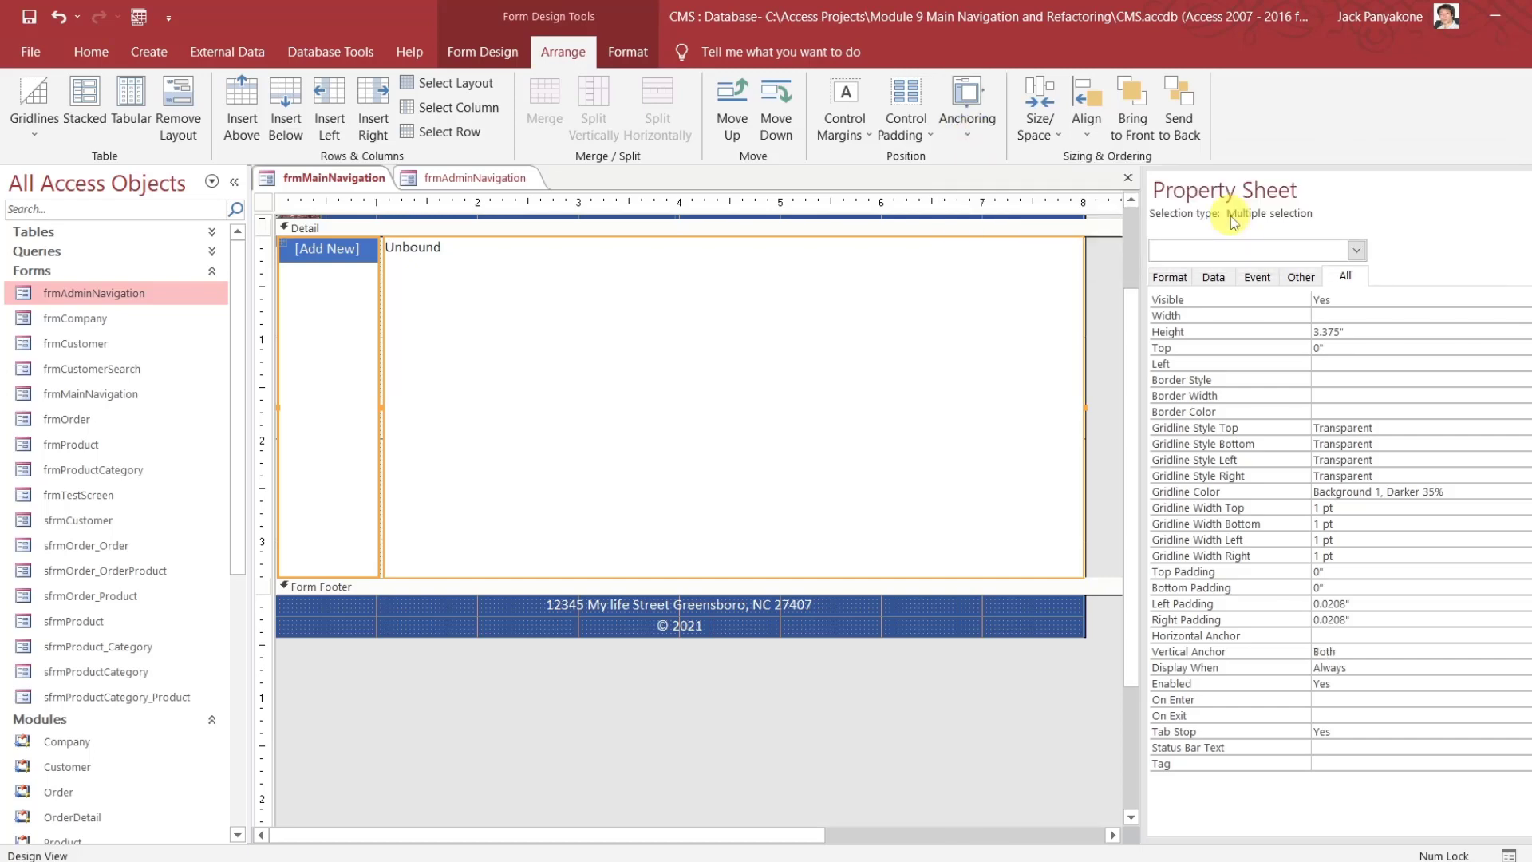
click(1095, 293)
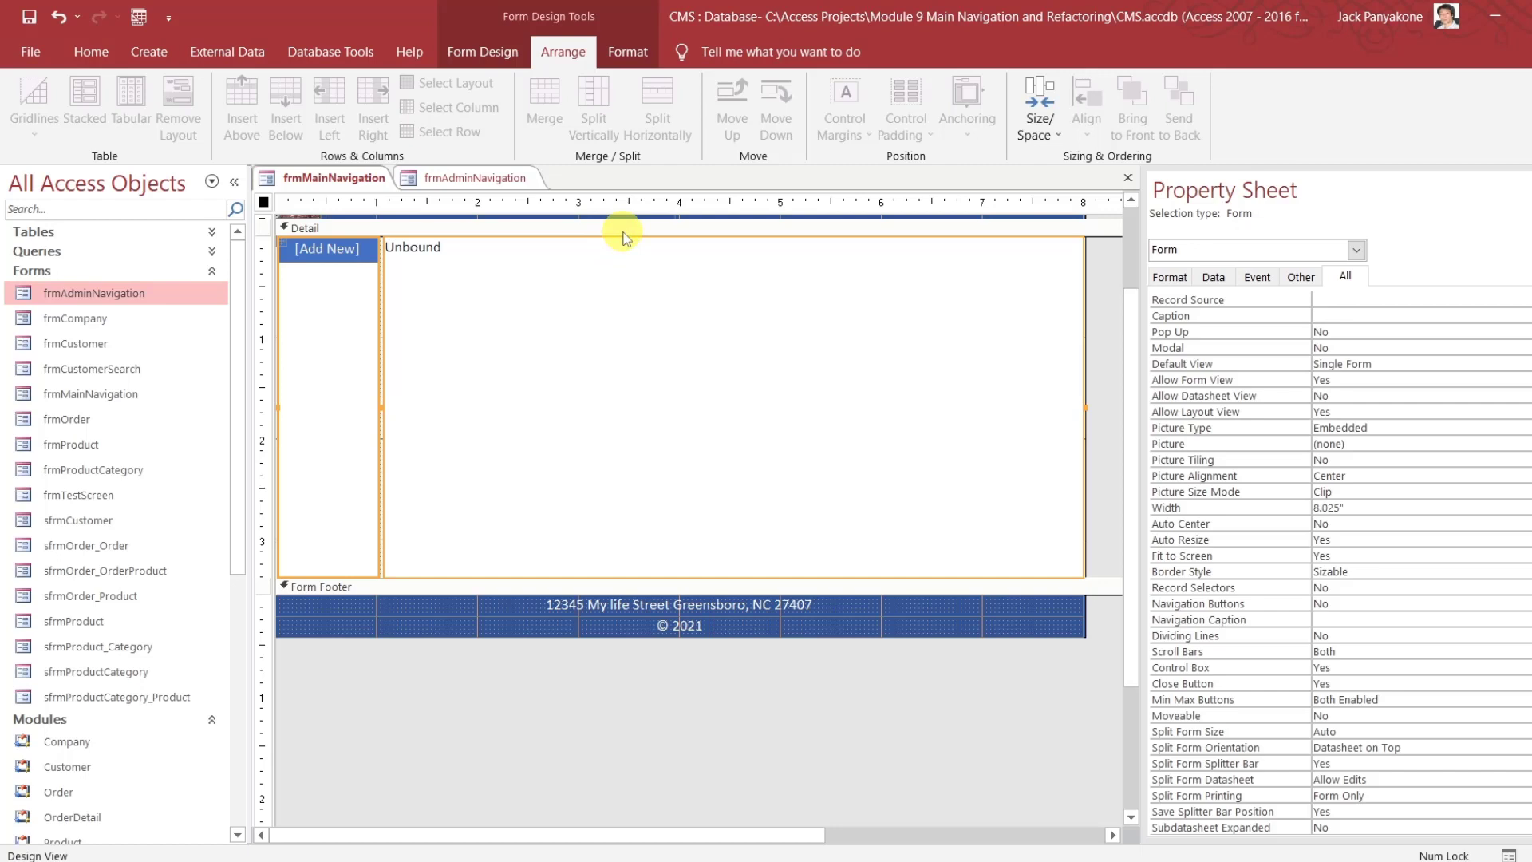
Review the navigation button and subform control in frmMainNavigation, and close frmAdminNavigation
drag(1135, 314, 1122, 238)
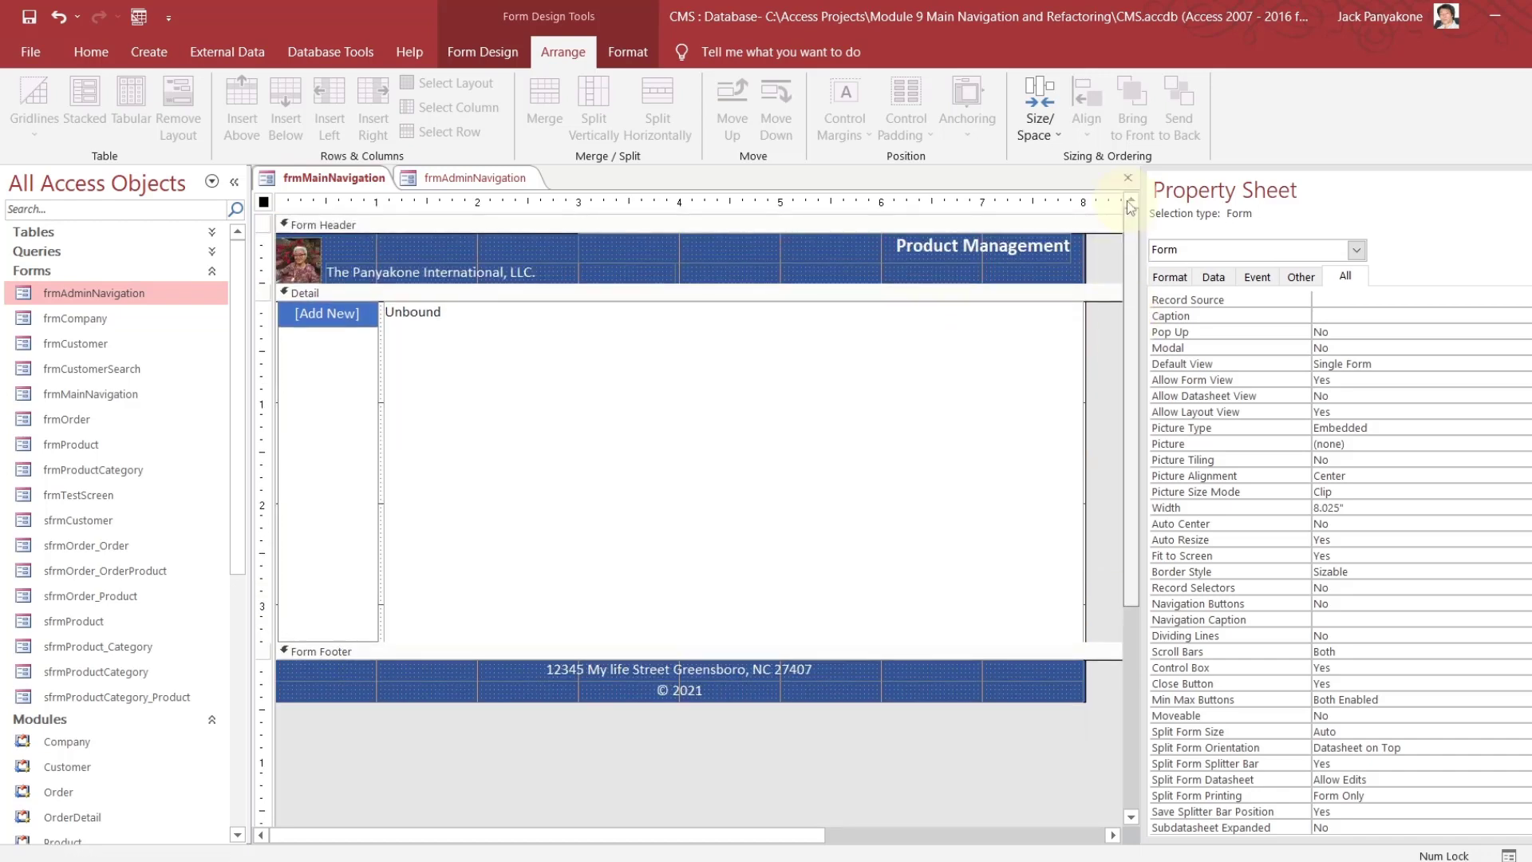
click(331, 333)
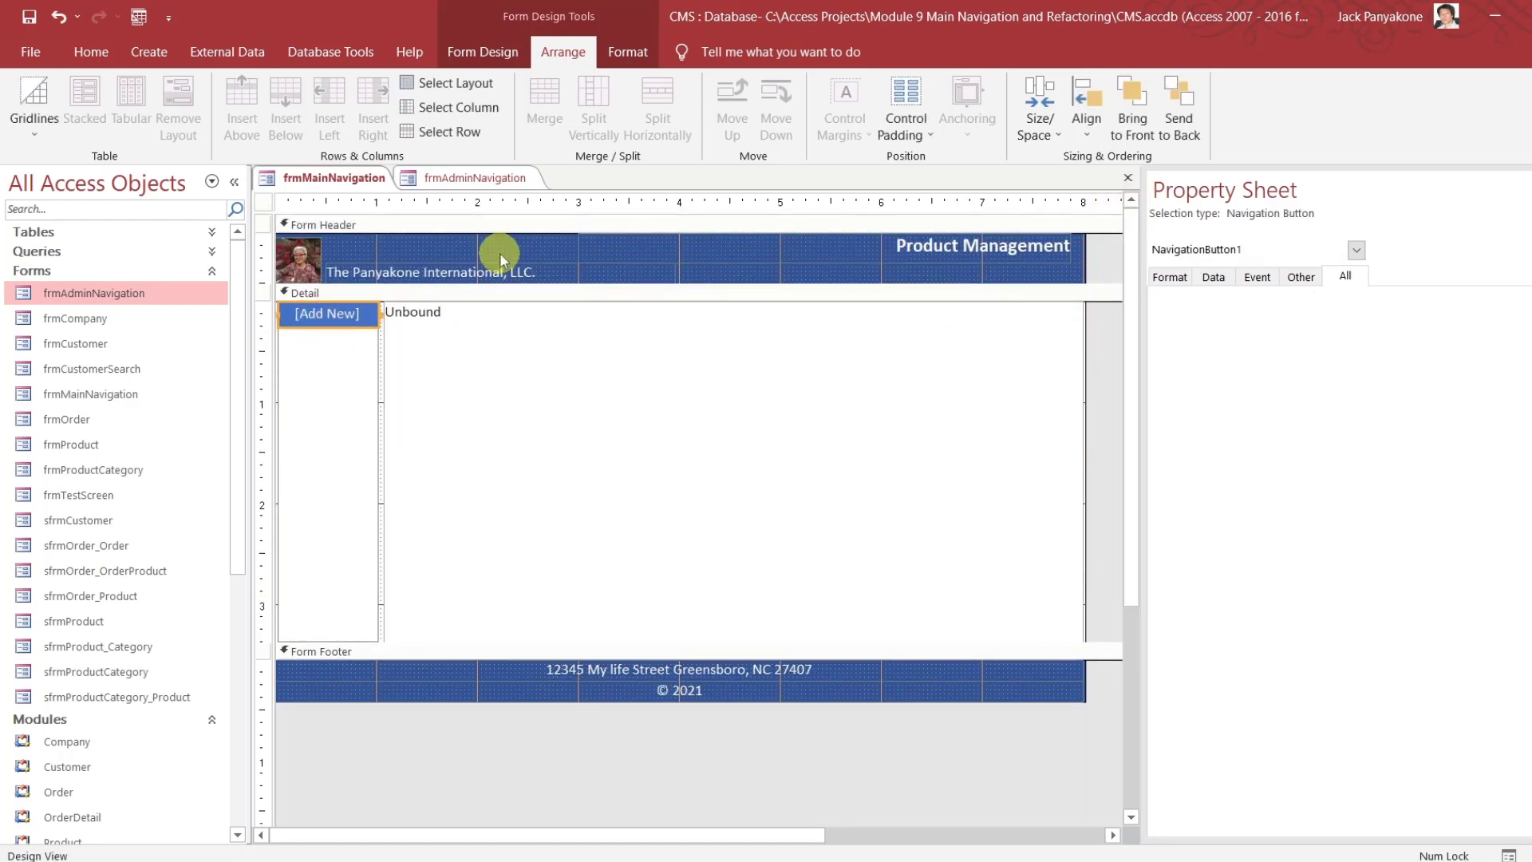
click(573, 367)
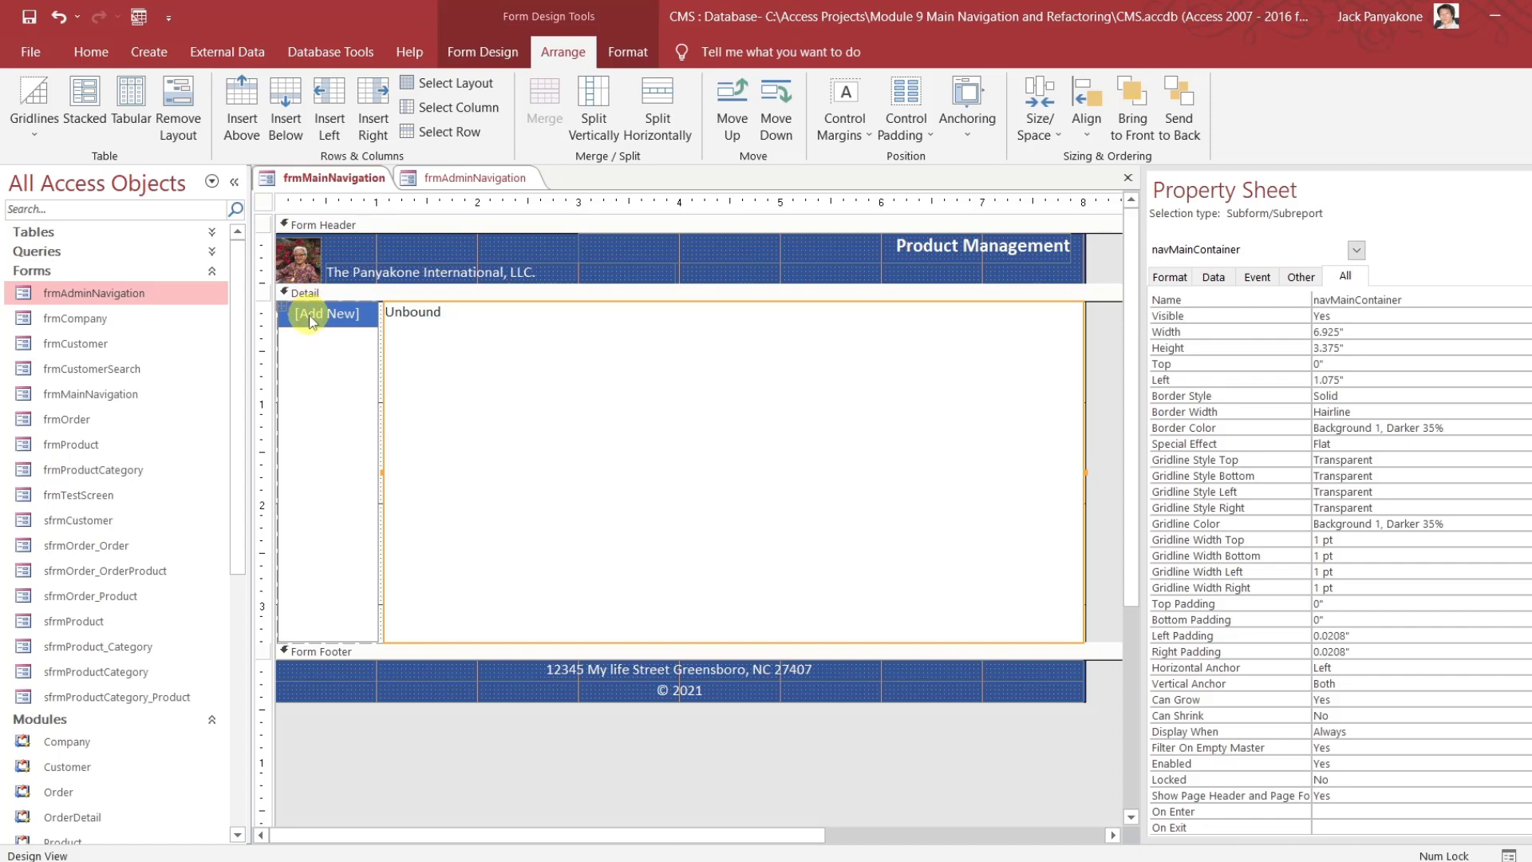
click(103, 56)
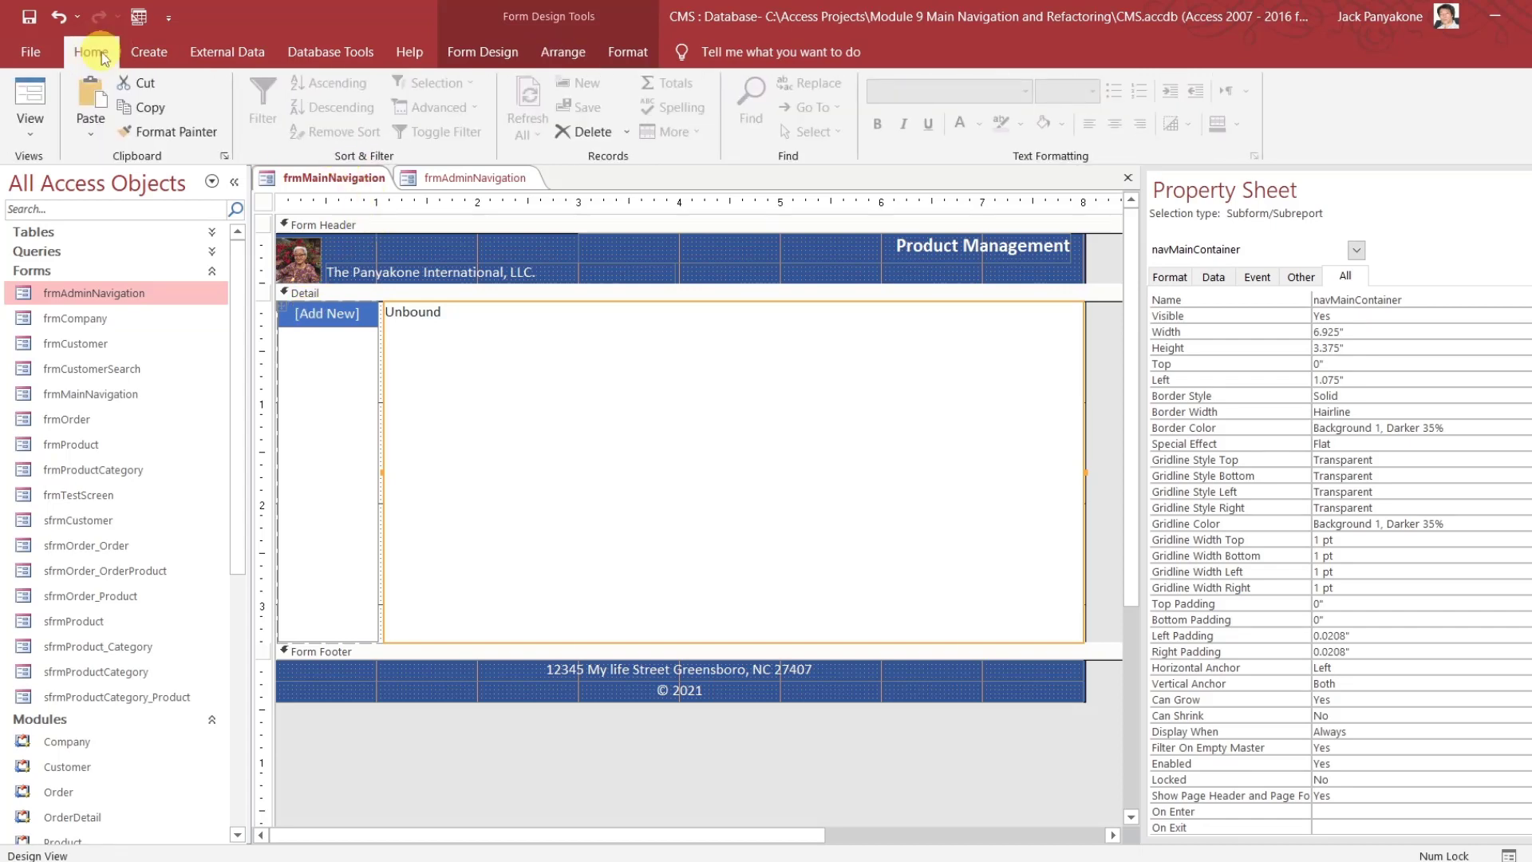
click(504, 179)
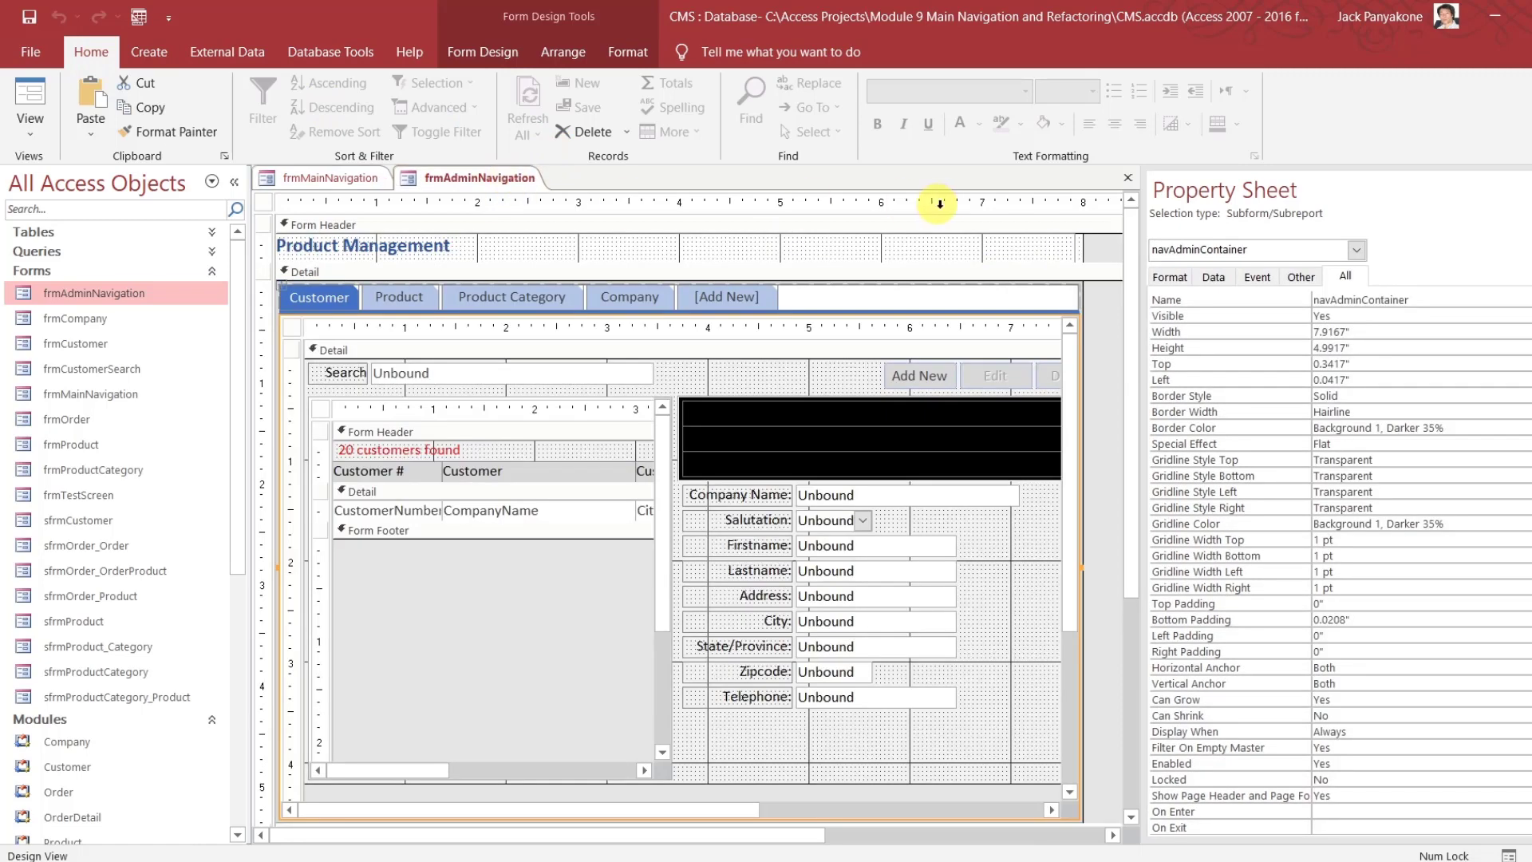
click(1128, 178)
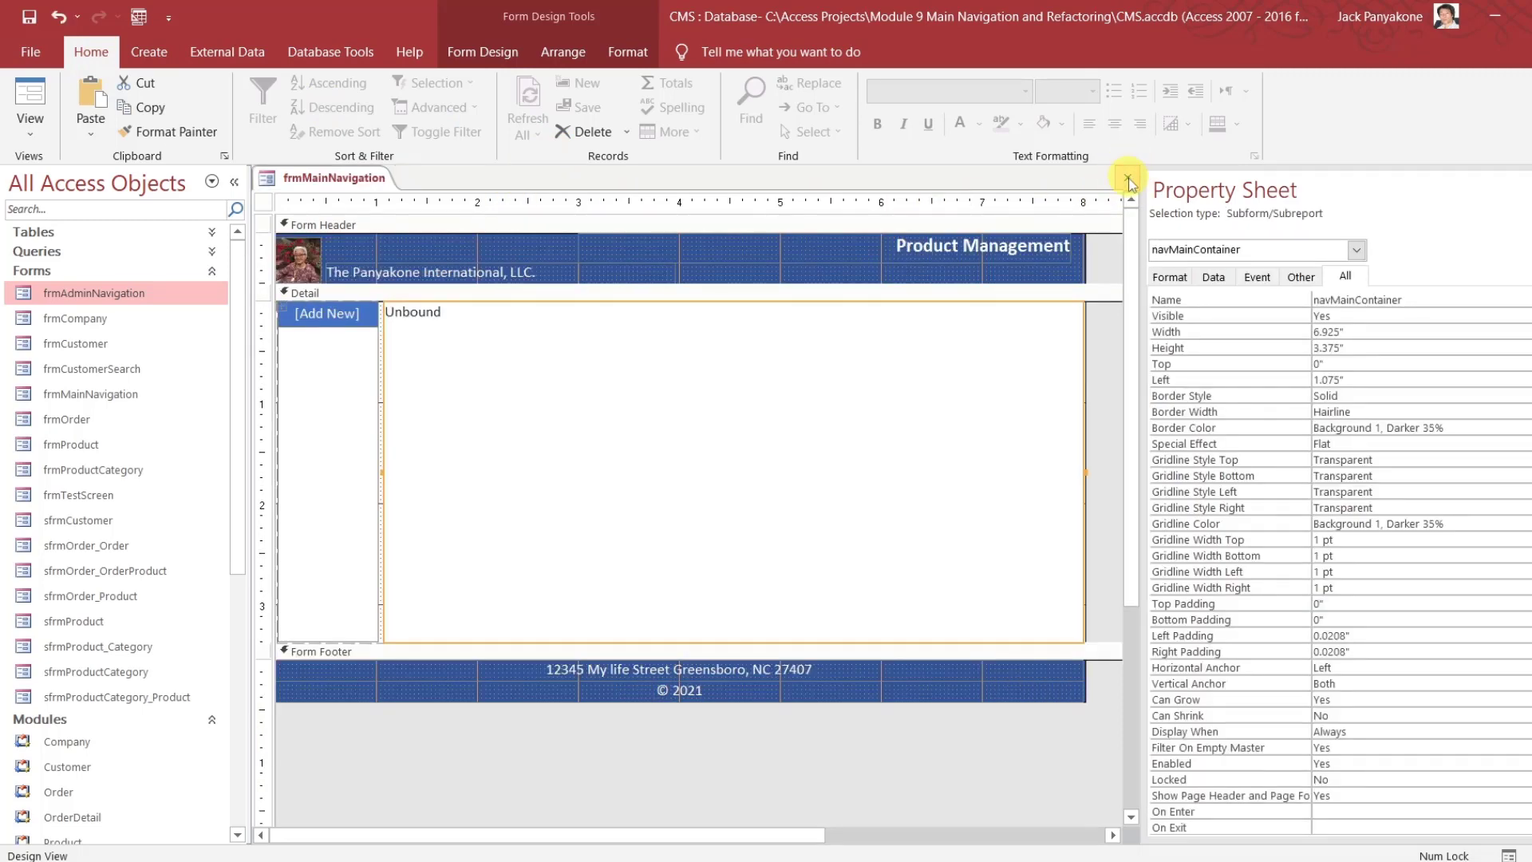
Check the name and properties of the vertical navigation control in frmMainNavigation
click(841, 368)
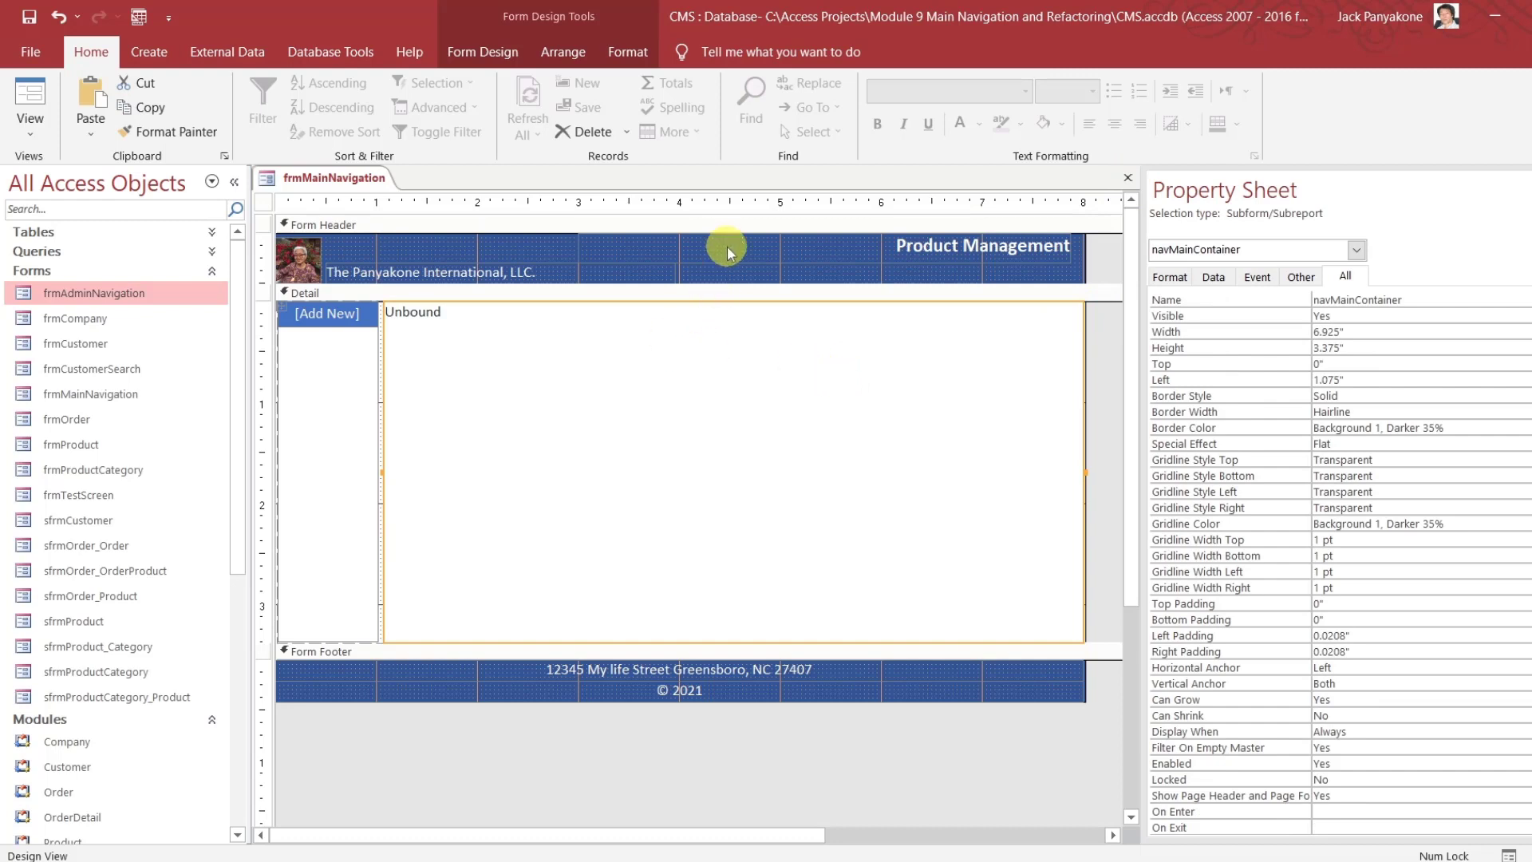
click(341, 319)
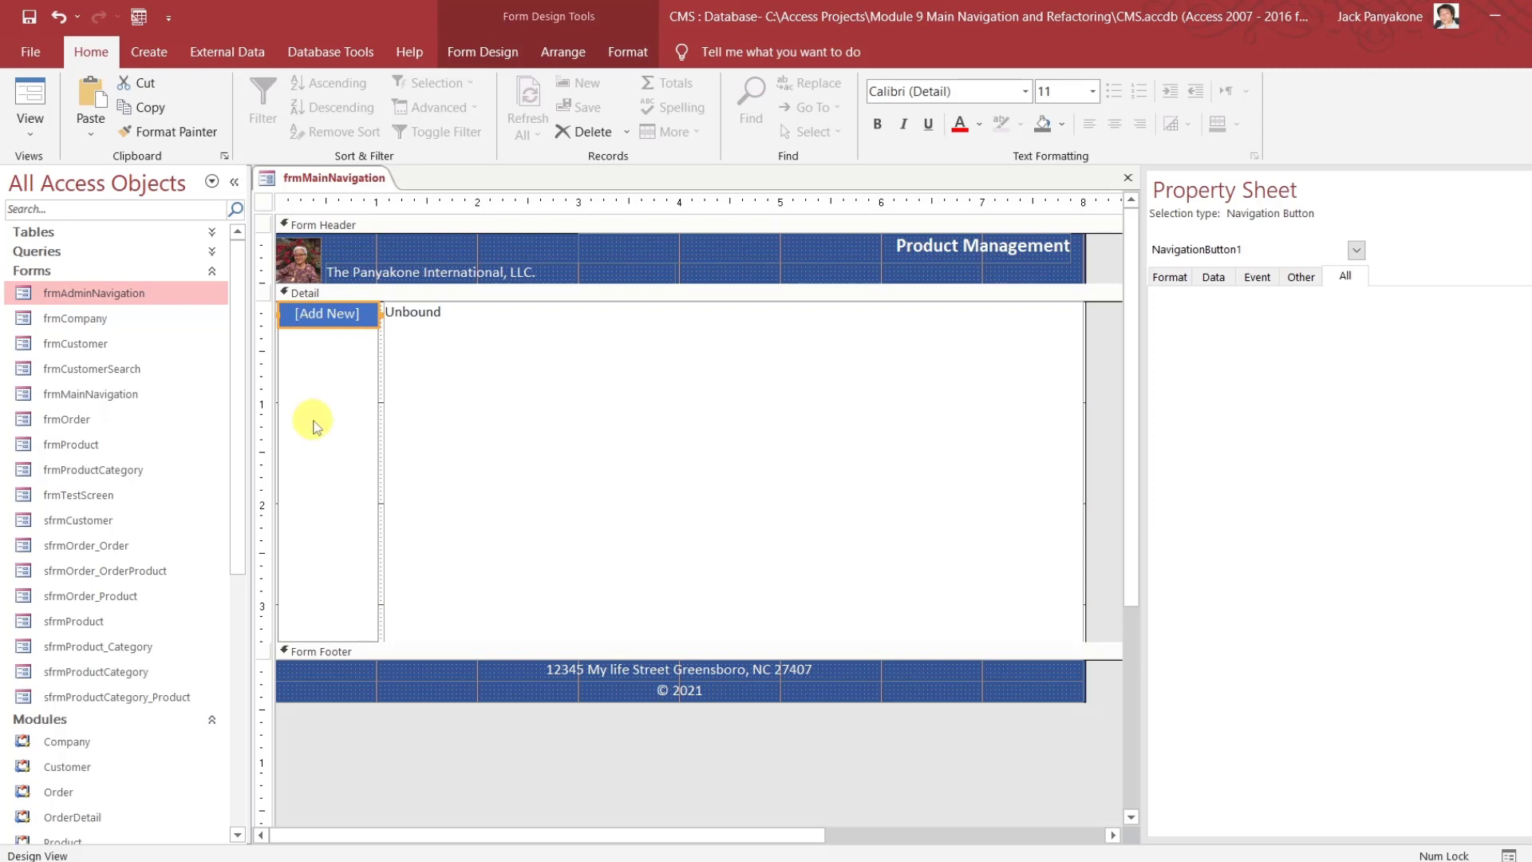
click(314, 453)
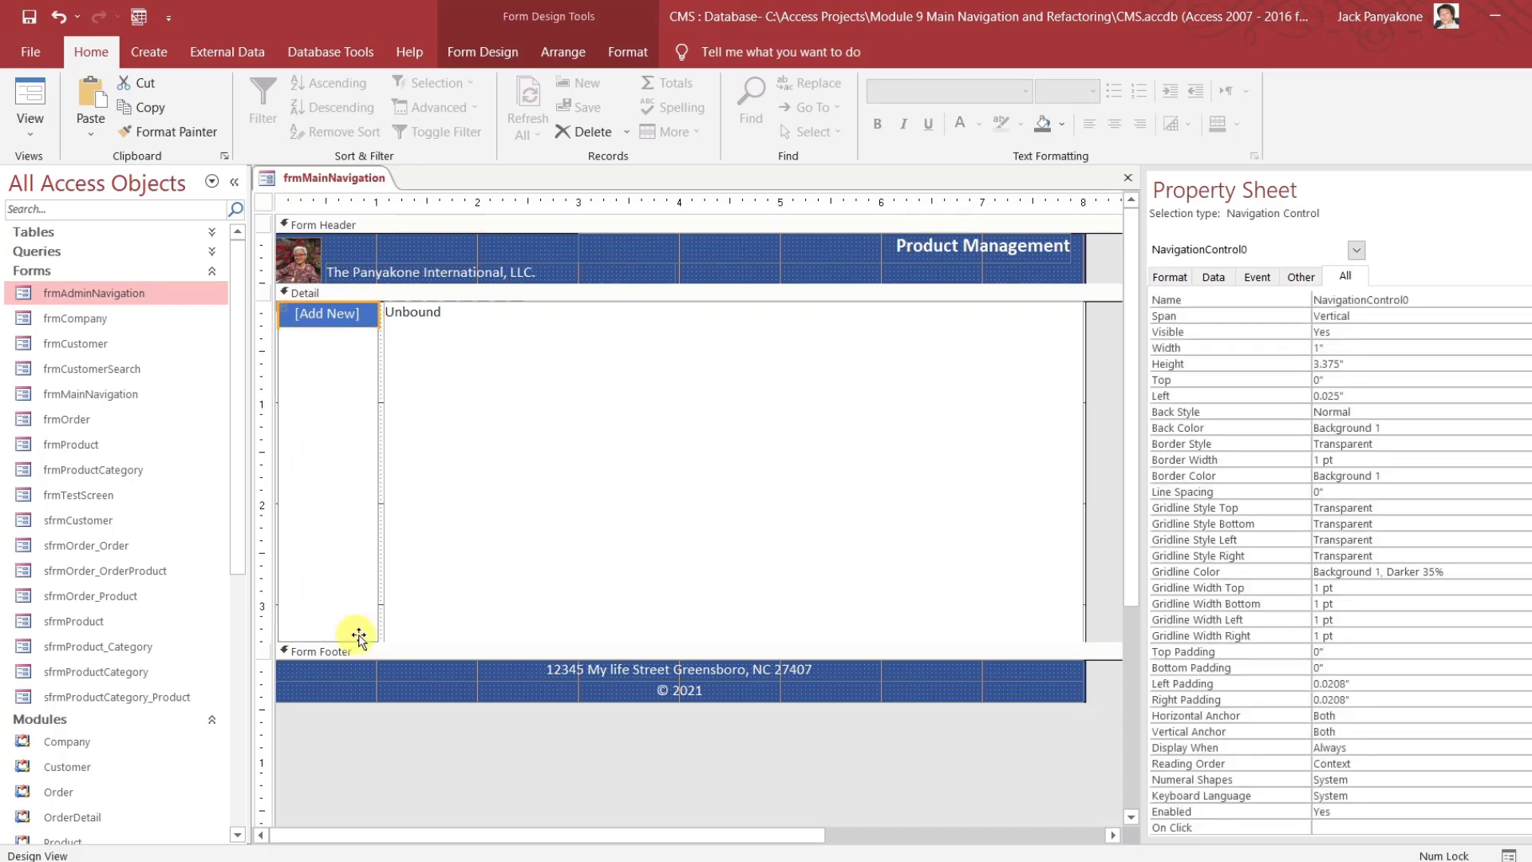
click(365, 774)
click(329, 599)
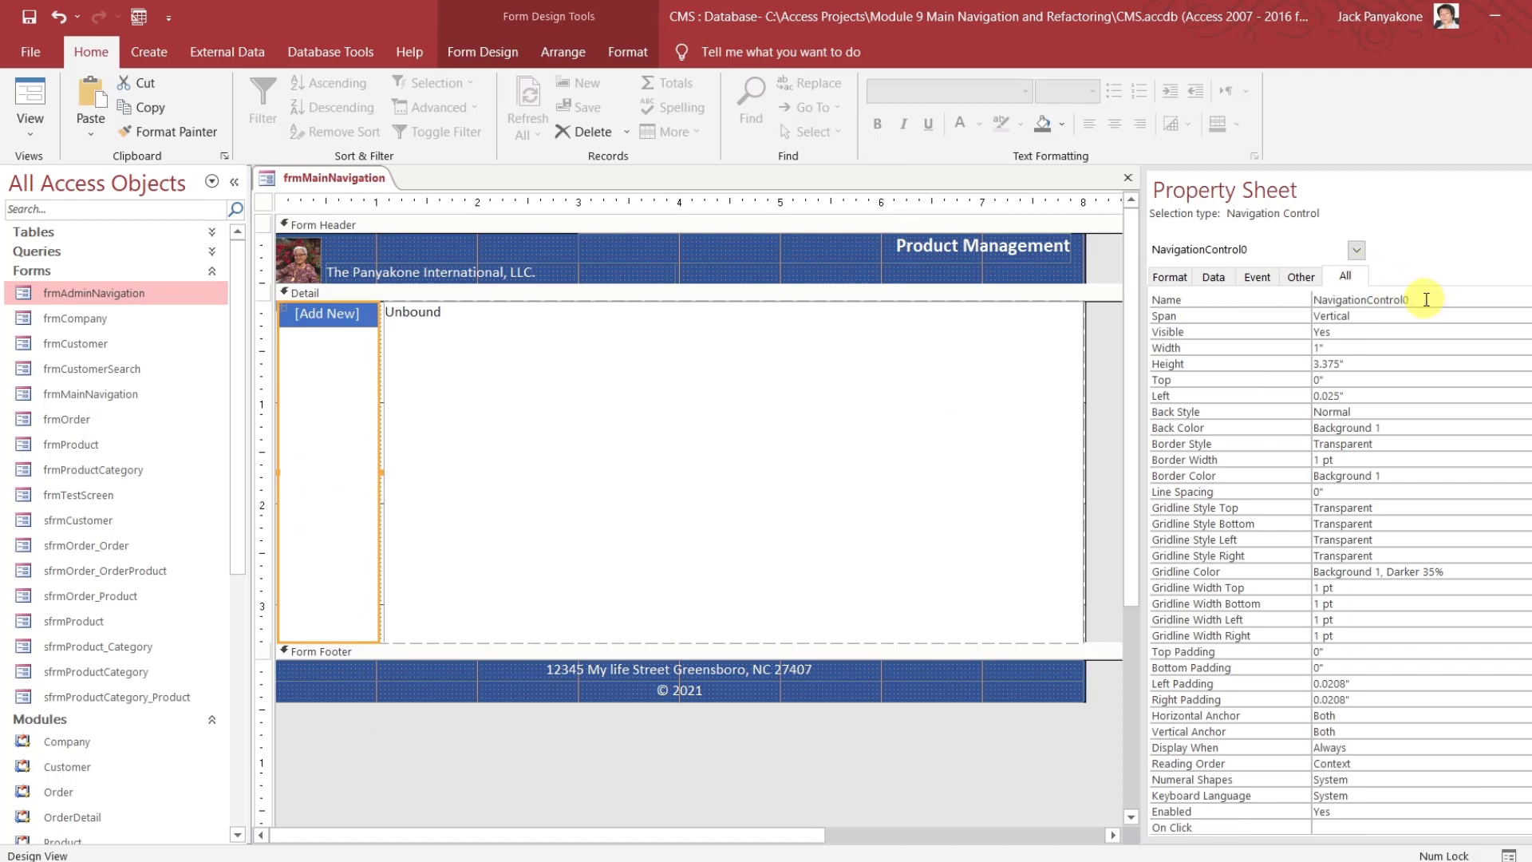
Open frmAdminNavigation in Design View and rename its horizontal navigation control as navAdminNavigationMenu
right_click(109, 294)
click(166, 366)
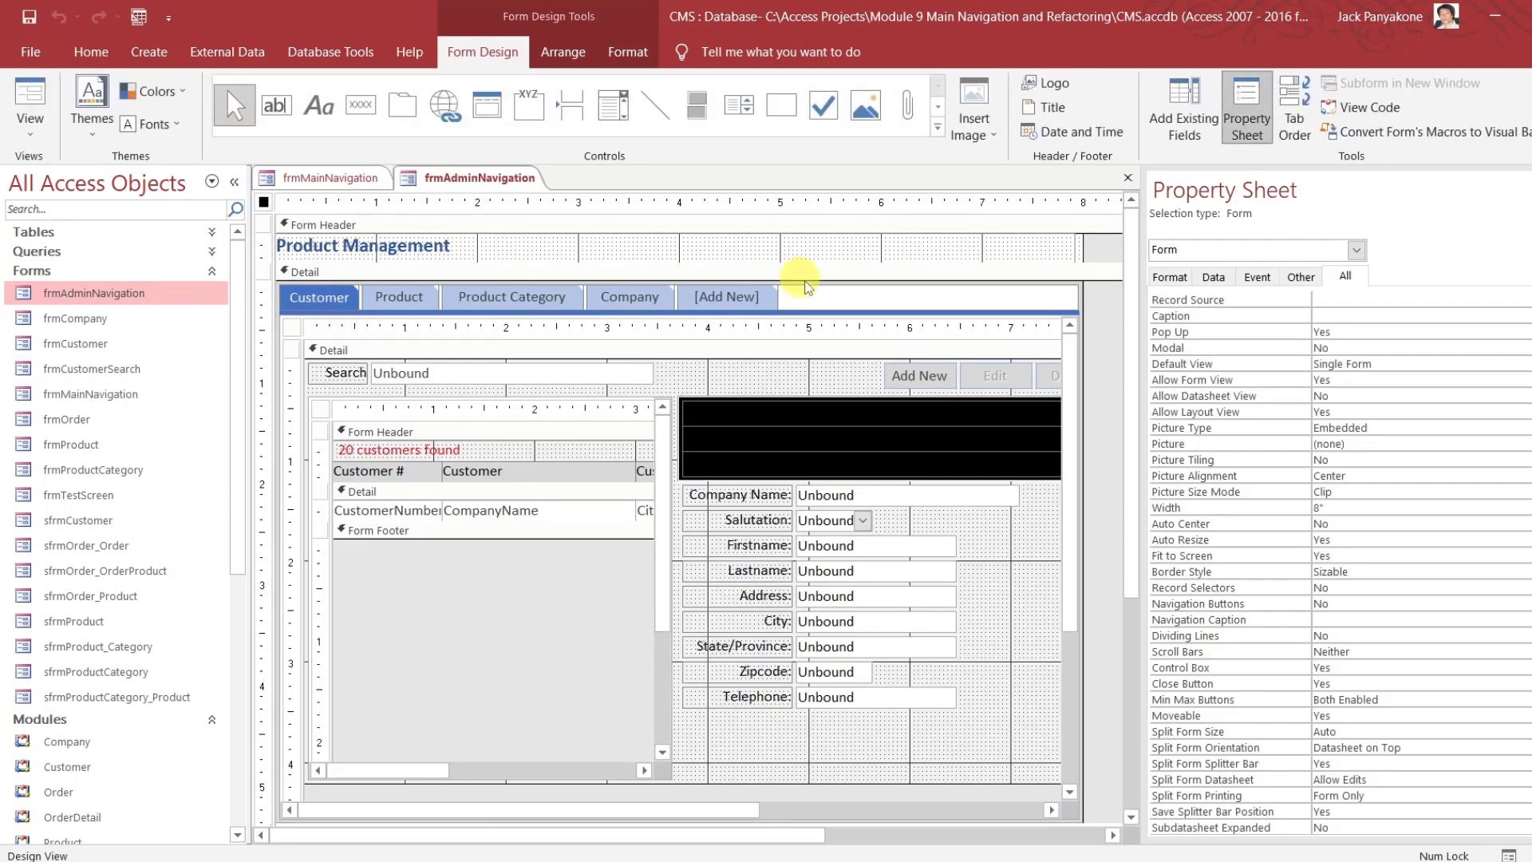
click(808, 295)
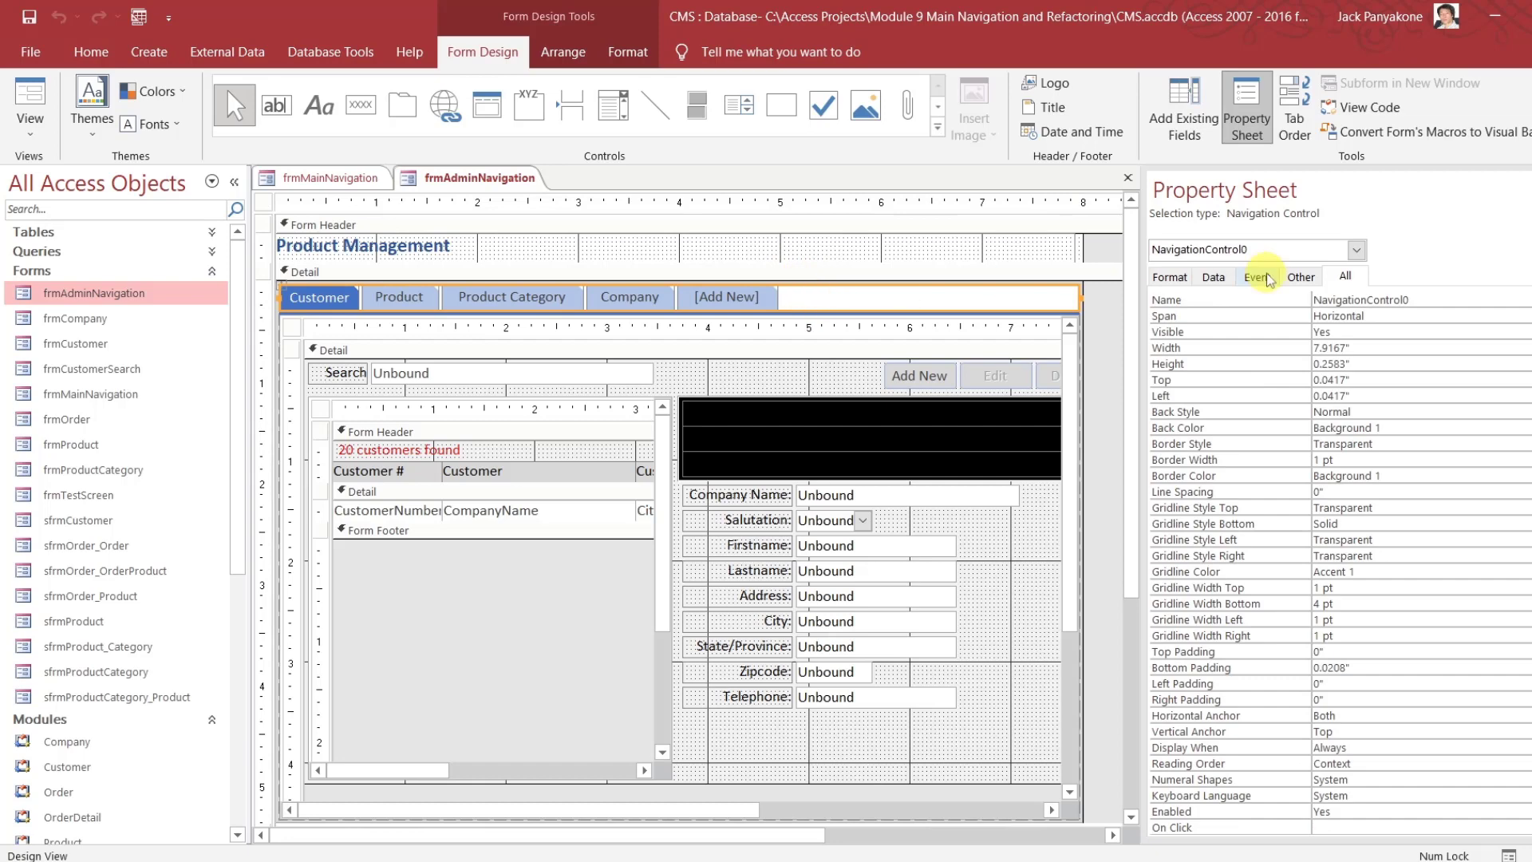
click(1426, 297)
key(BackSpace)
key(BackSpace)
key(BackSpace)
key(BackSpace)
key(BackSpace)
key(BackSpace)
key(BackSpace)
key(BackSpace)
key(BackSpace)
key(BackSpace)
key(BackSpace)
key(BackSpace)
key(BackSpace)
key(BackSpace)
key(BackSpace)
key(BackSpace)
key(BackSpace)
key(BackSpace)
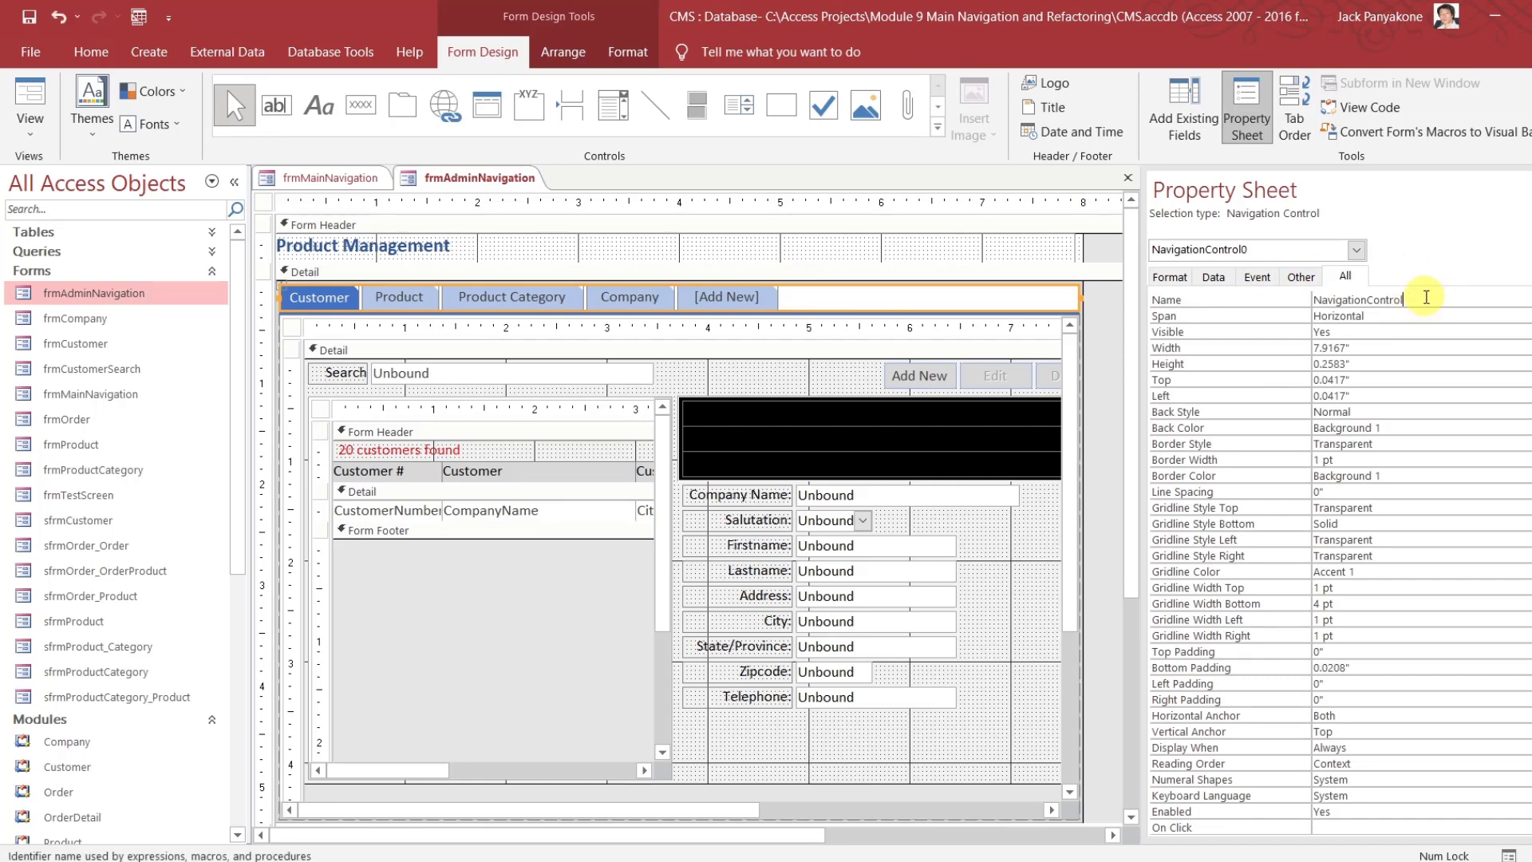
text(navAdminNavigationMenu)
key(Return)
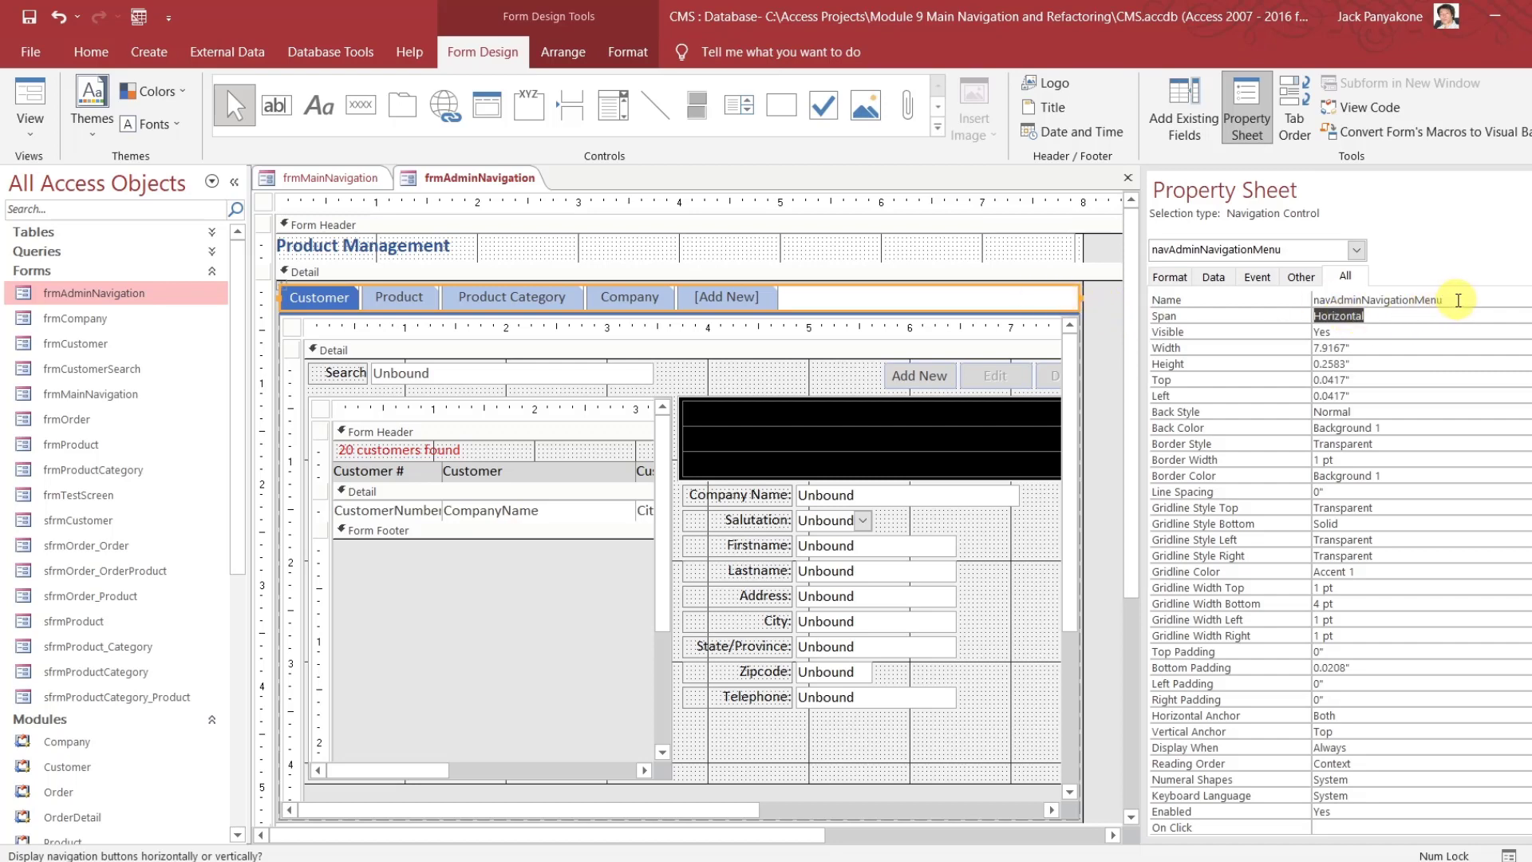
Copy the navAdminNavigationMenu name to frmMainNavigation's vertical navigation control and change it to navMainNavigationMenu
drag(1472, 300, 1309, 300)
key(ctrl+c)
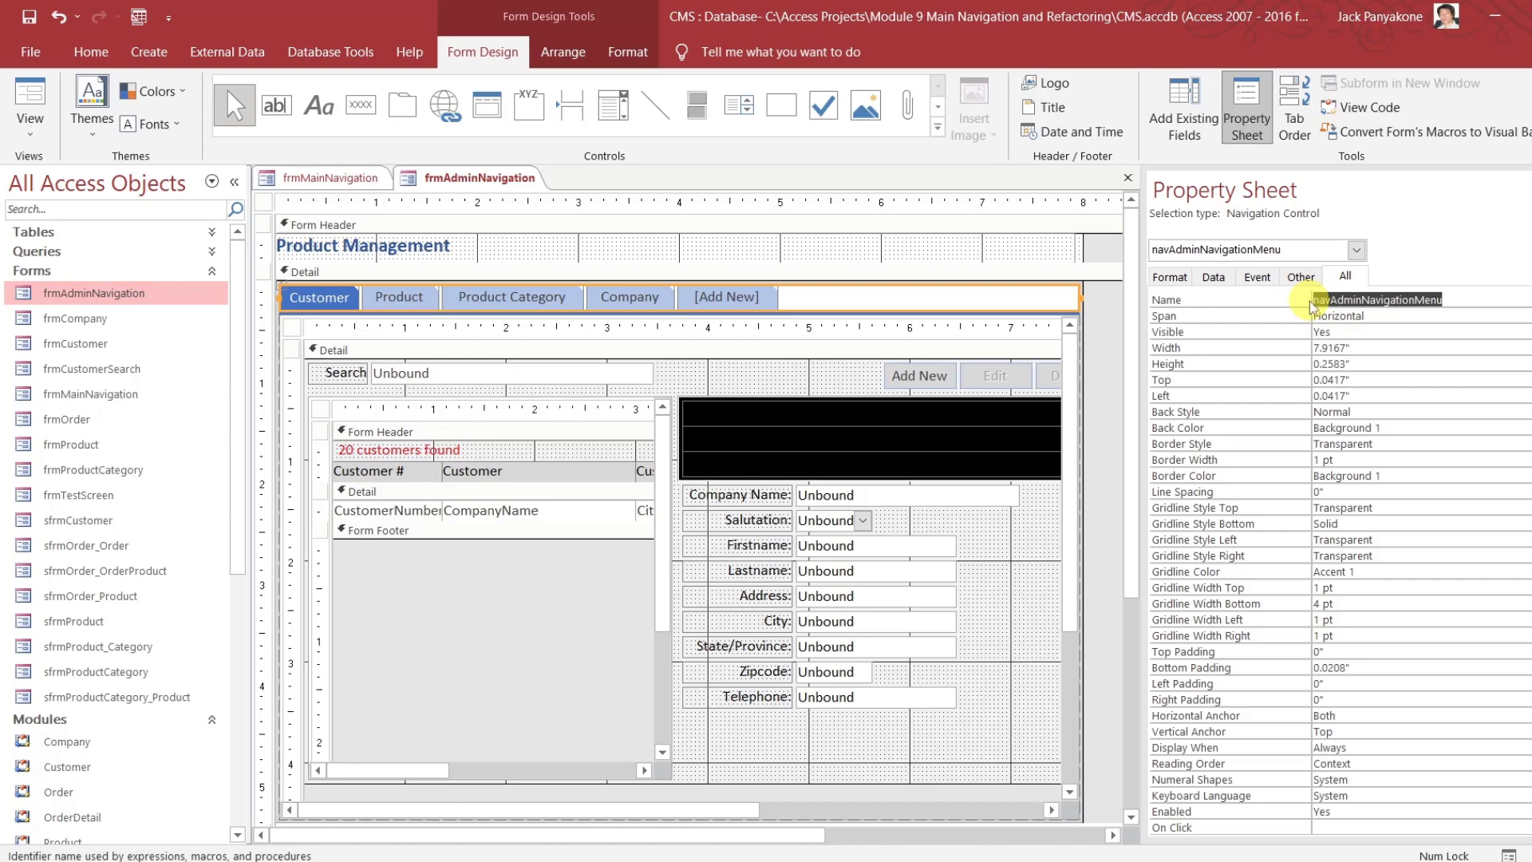
click(357, 180)
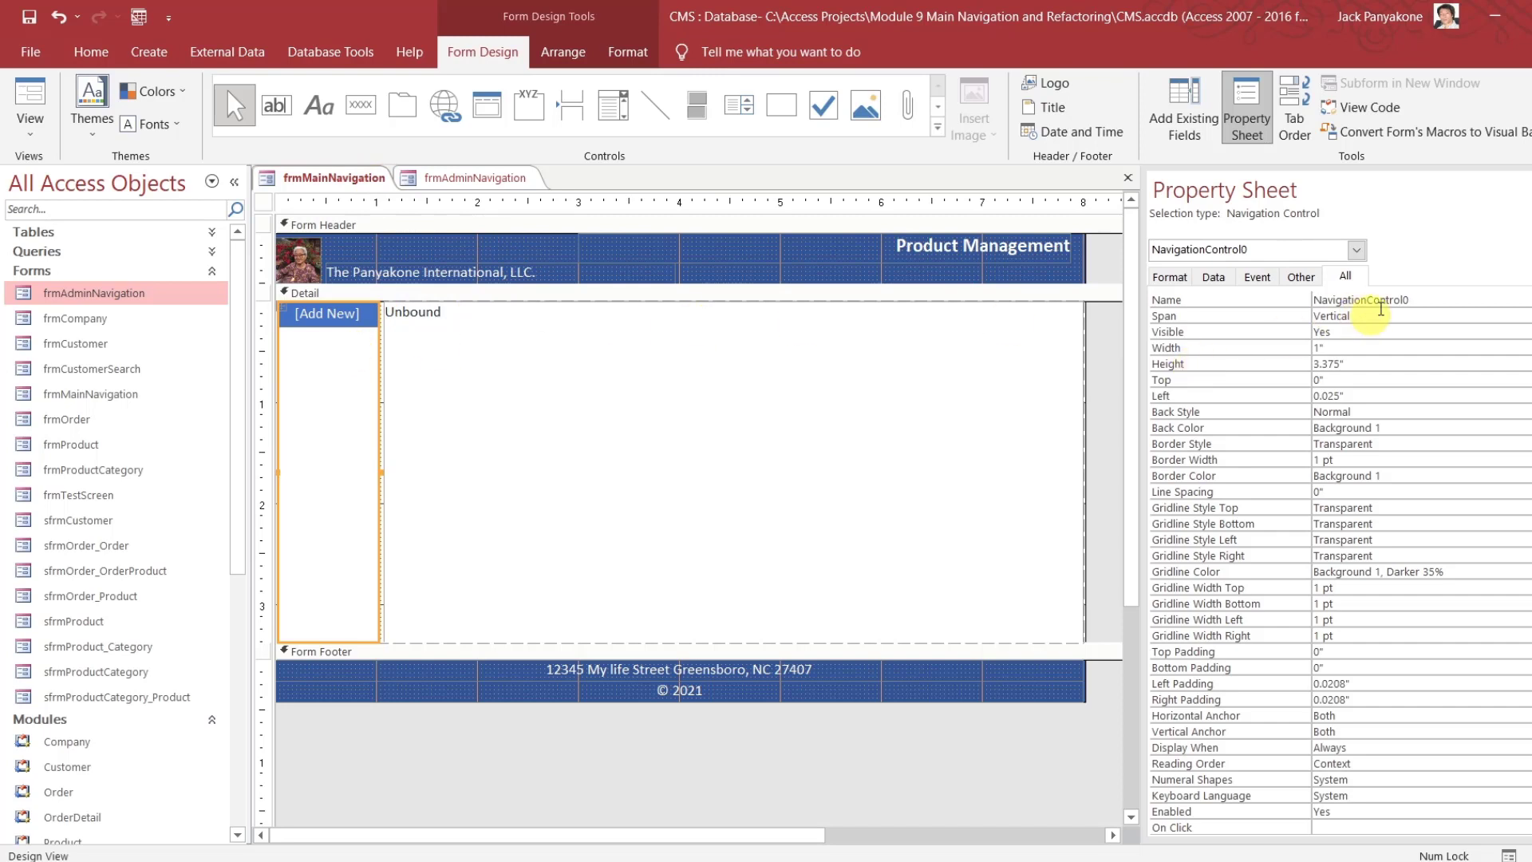
drag(1428, 302, 1251, 295)
key(ctrl+v)
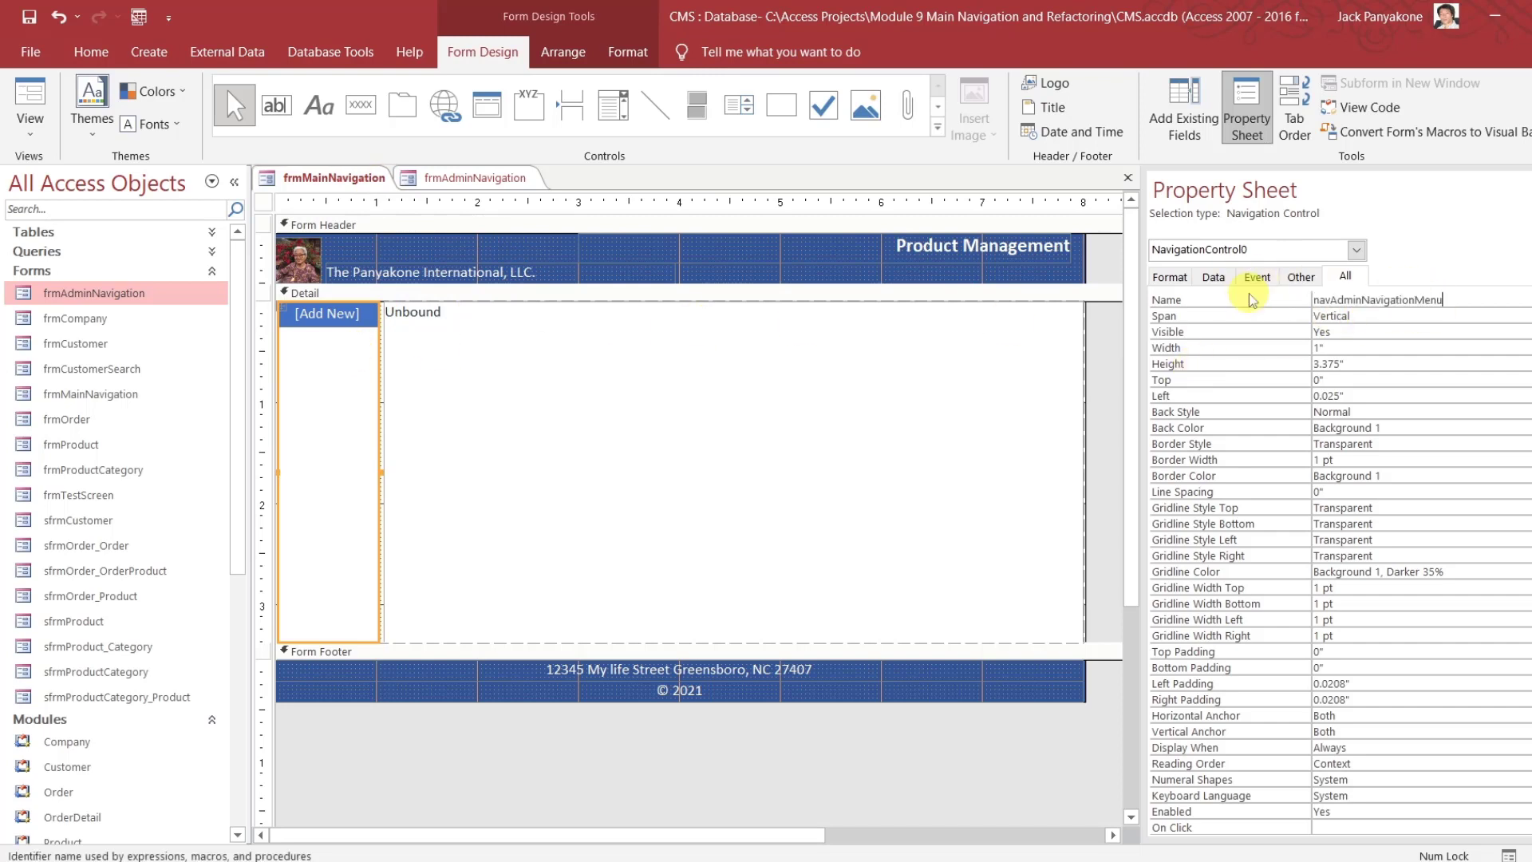
key(Left)
key(Left)
key(BackSpace)
key(BackSpace)
key(BackSpace)
key(BackSpace)
key(BackSpace)
text(Main)
key(Return)
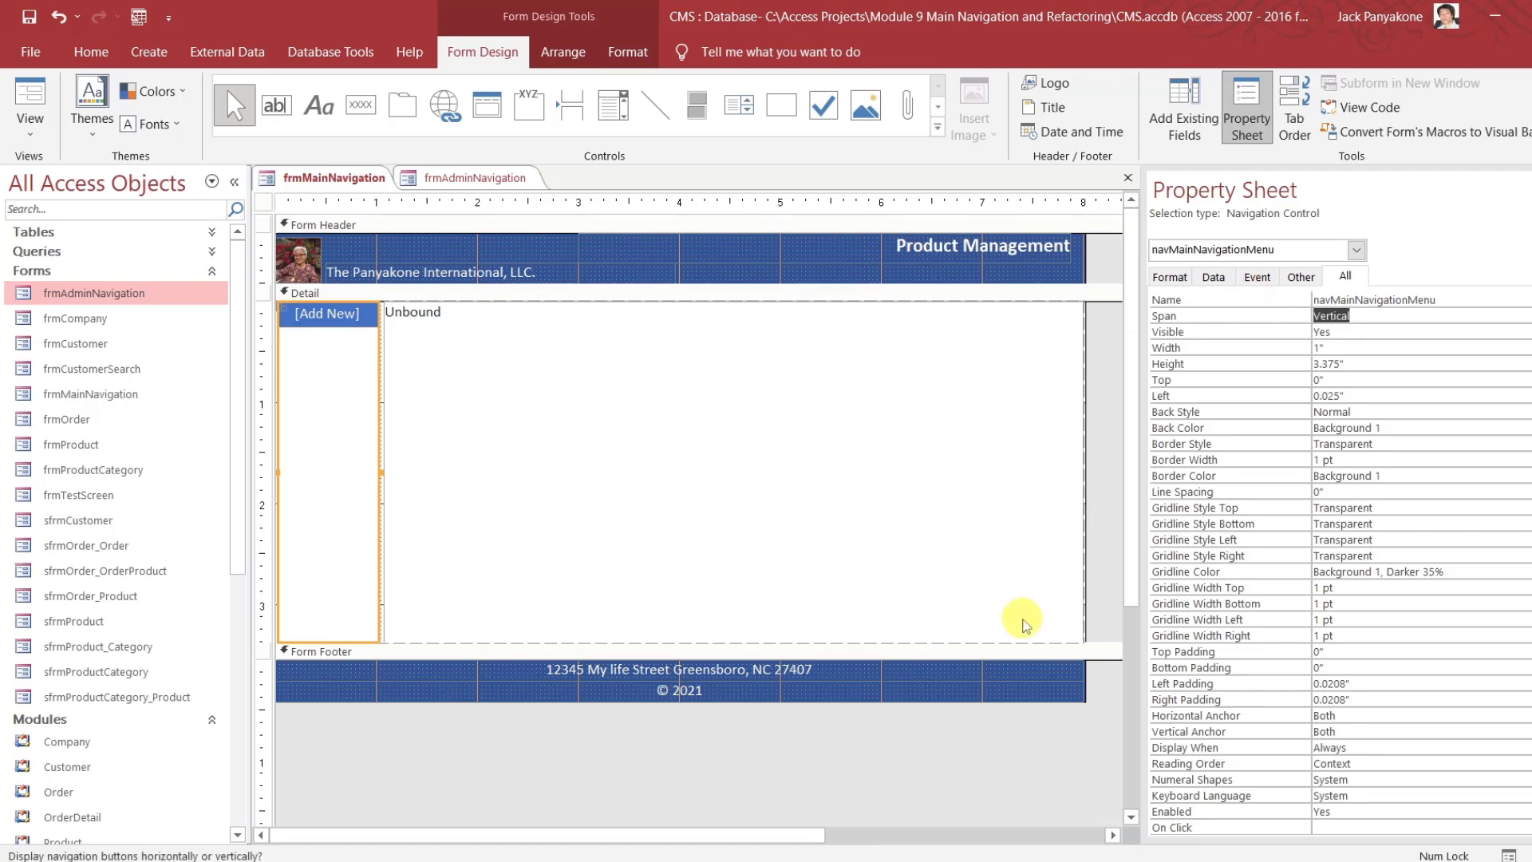
click(955, 796)
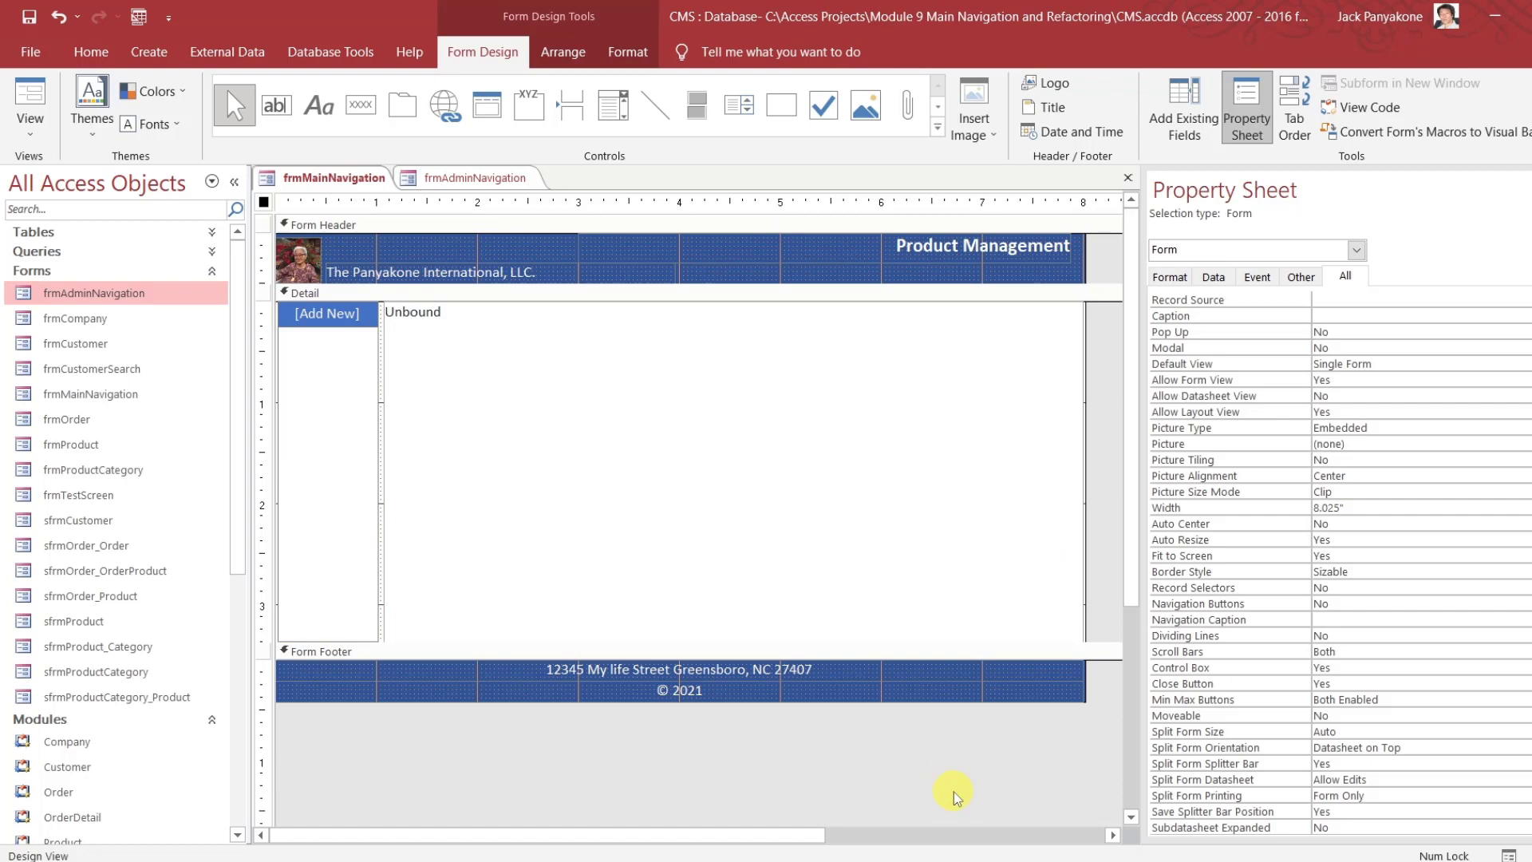
Close frmMainNavigation and frmAdminNavigation, saving their design changes
click(1128, 178)
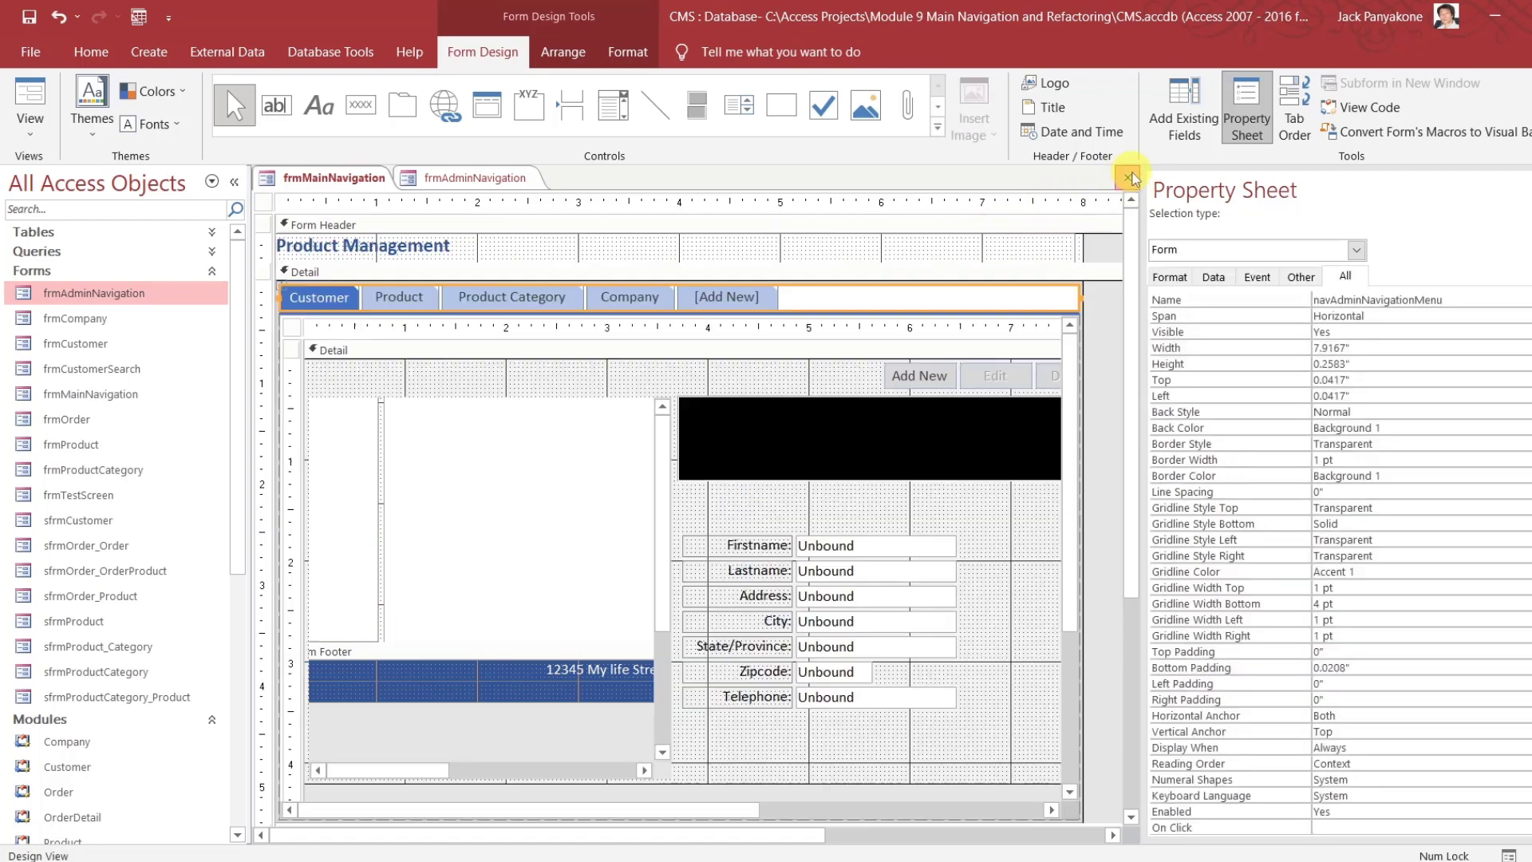
click(1129, 177)
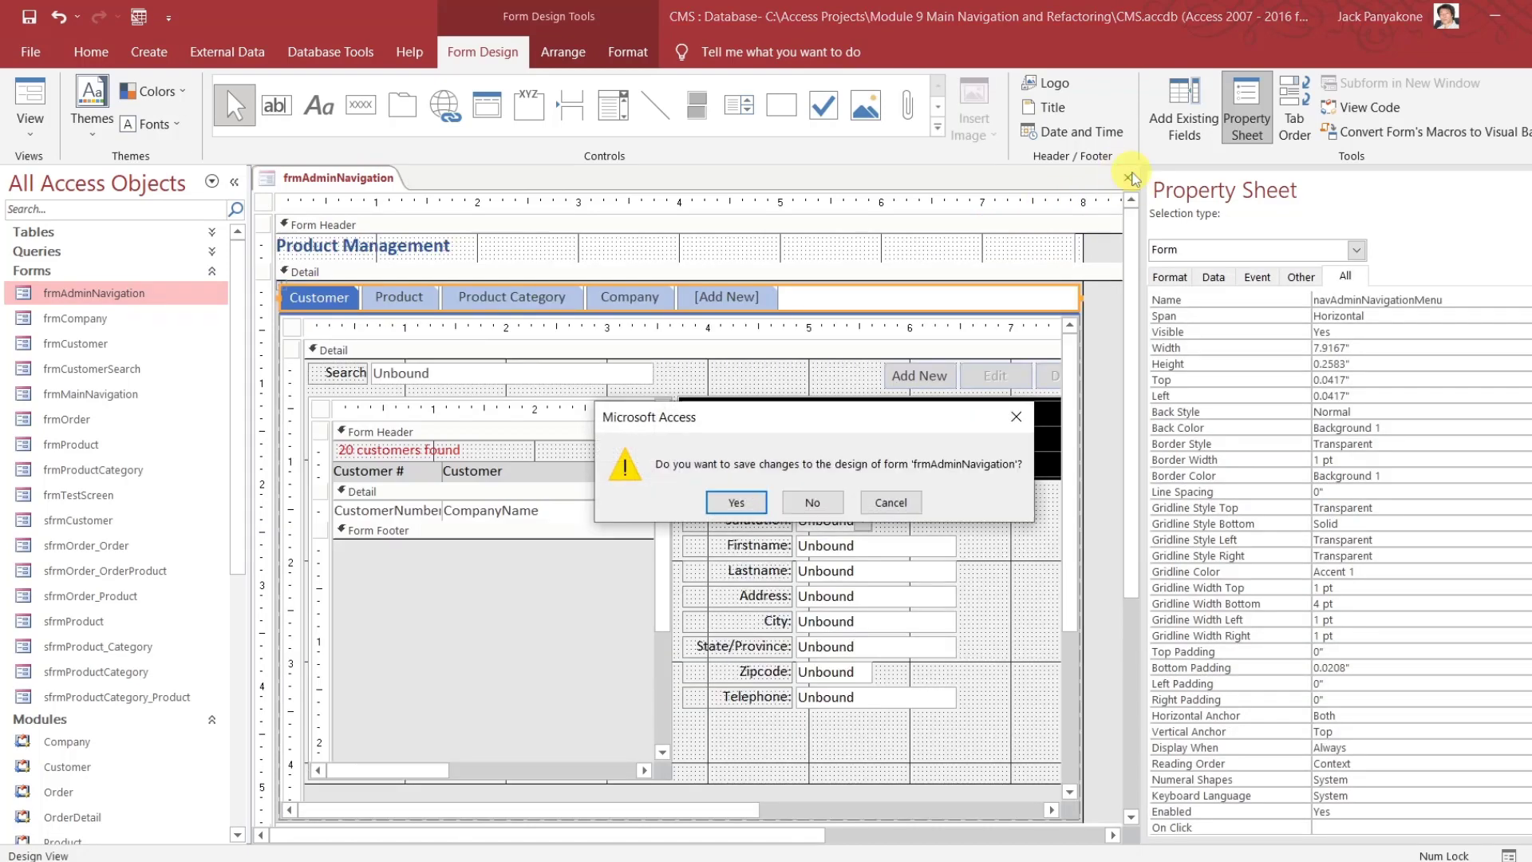
click(760, 504)
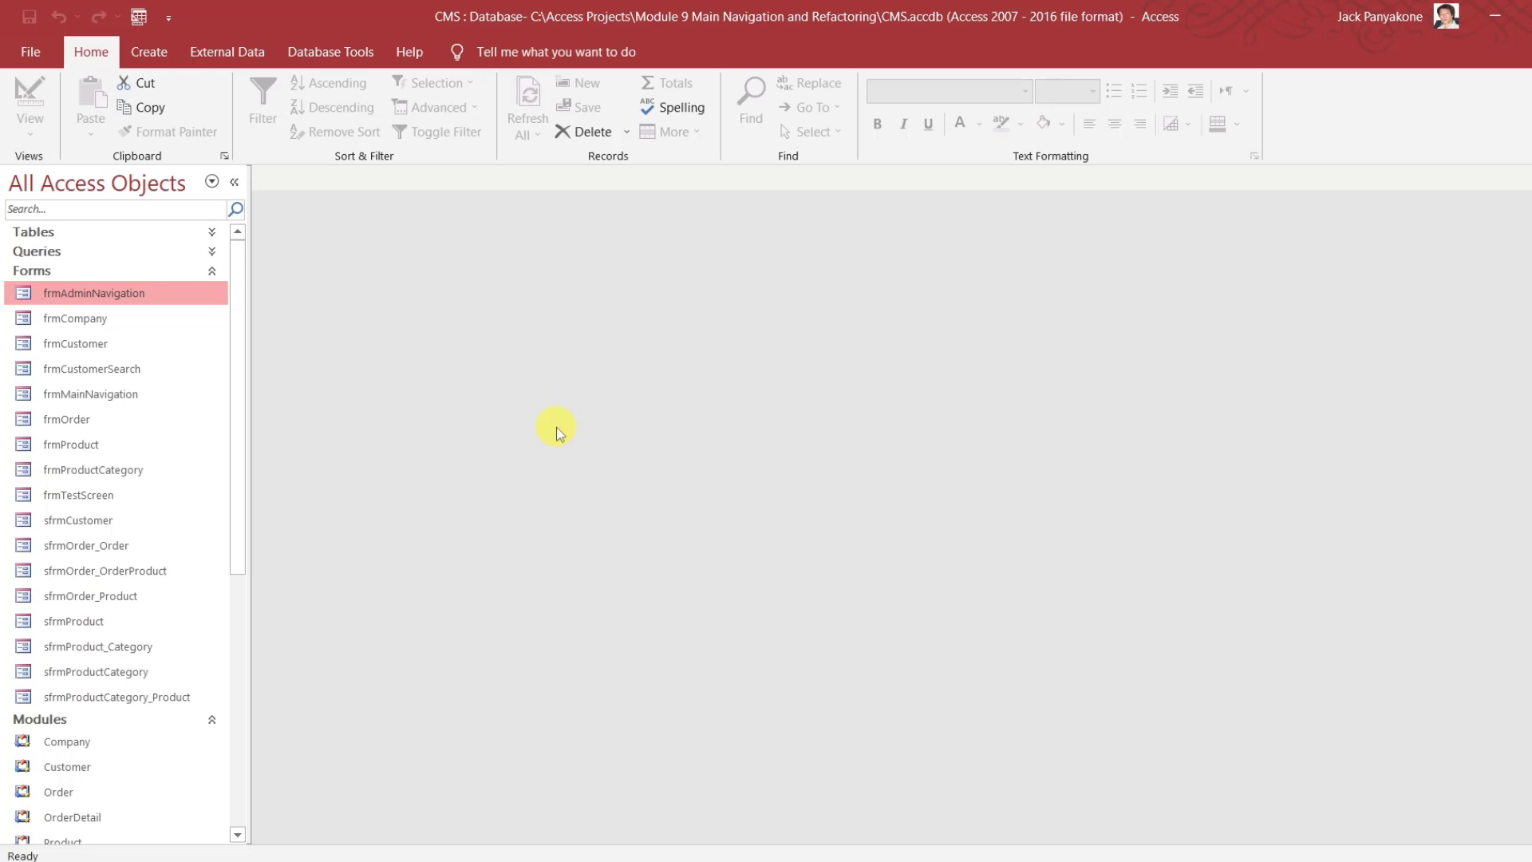
Open frmMainNavigation in Design View and add a first navigation button with the caption frmOder
right_click(131, 396)
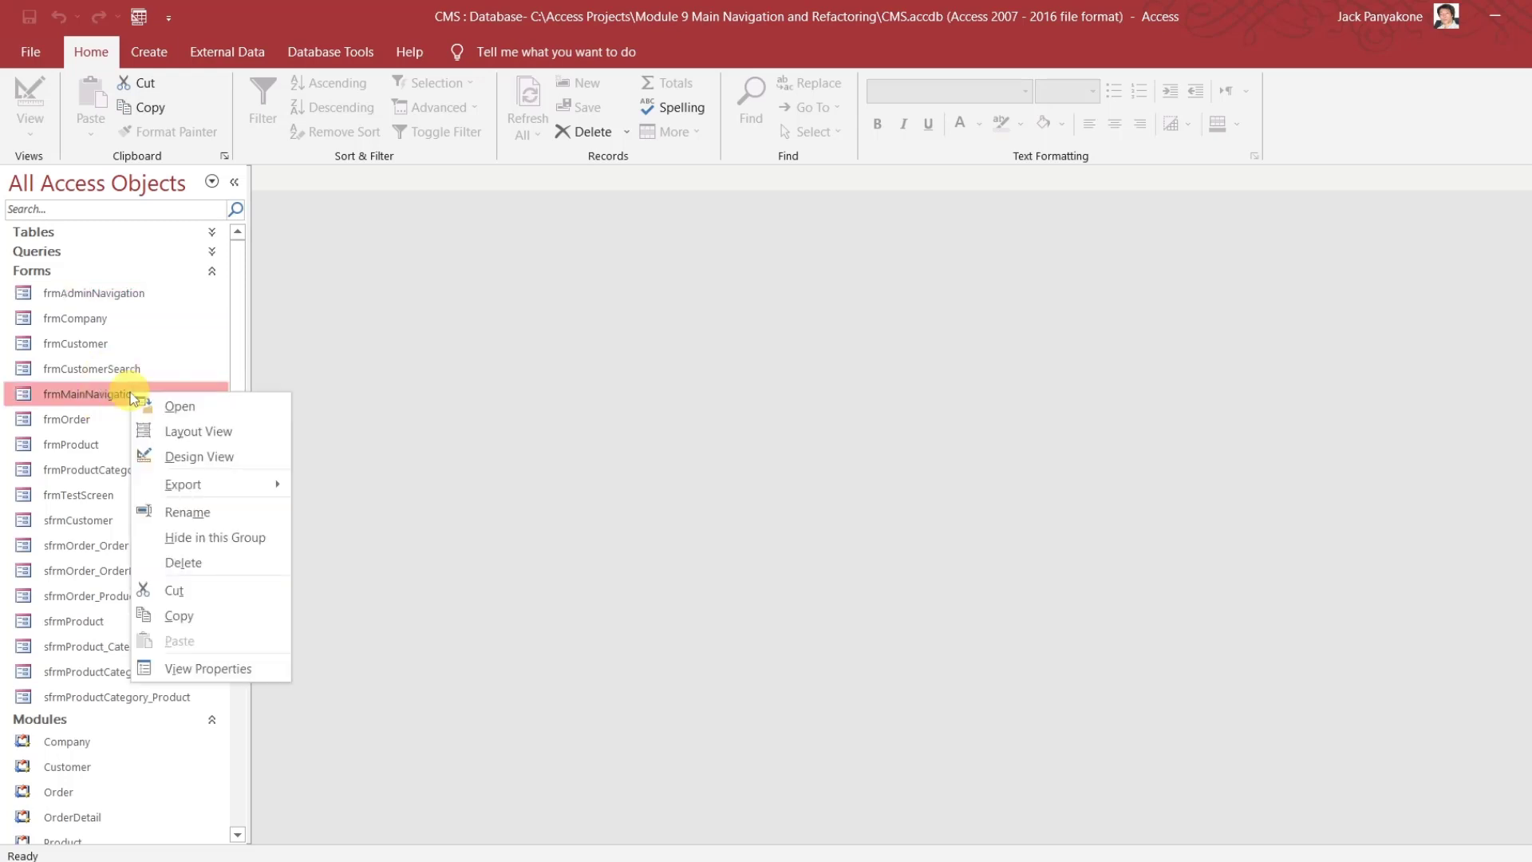
click(211, 467)
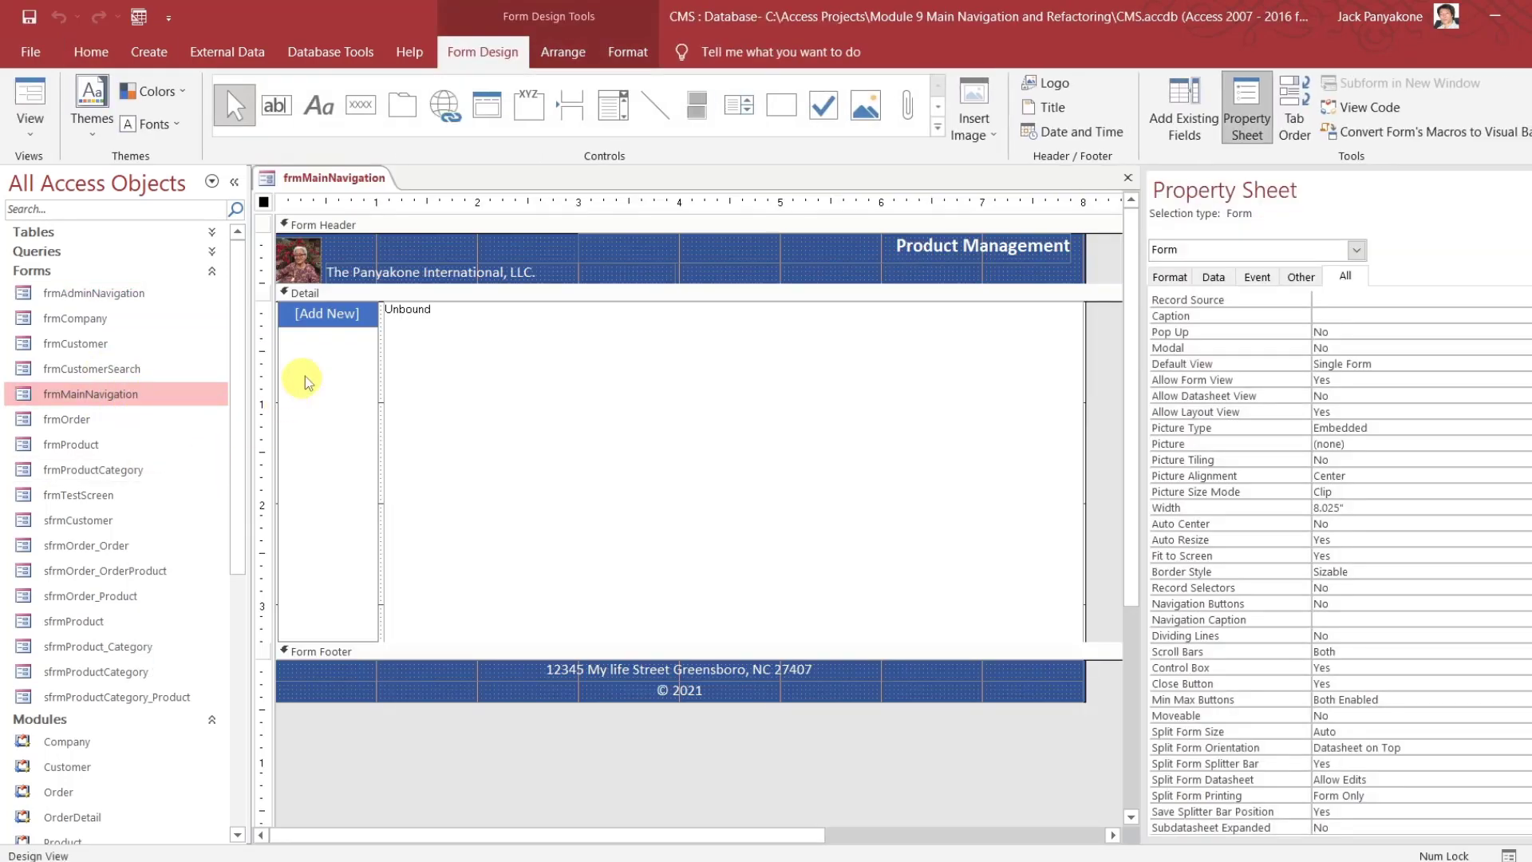
right_click(351, 318)
click(332, 312)
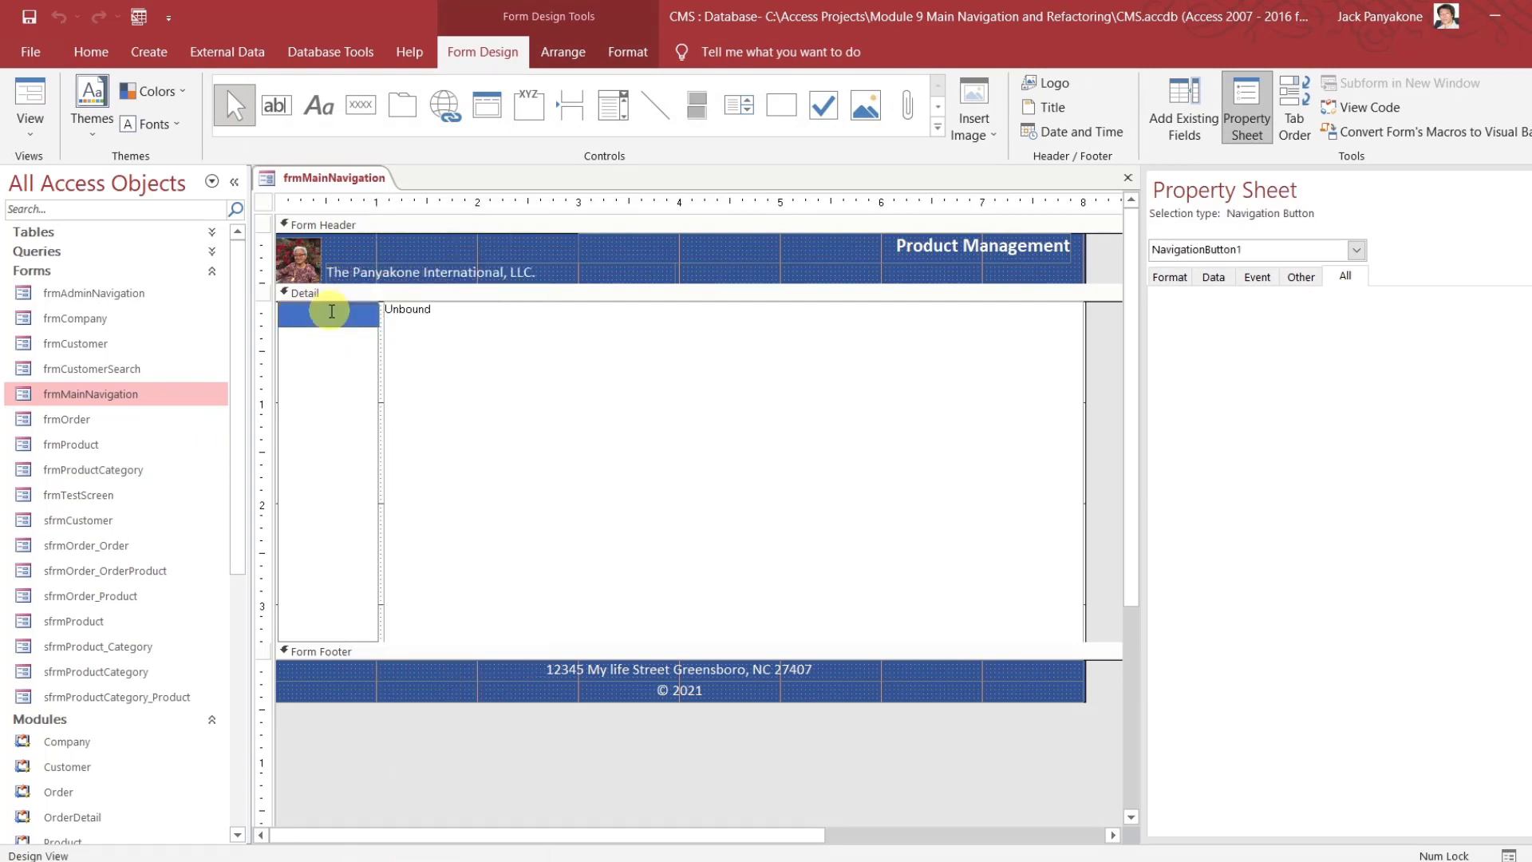
text(frmOder)
key(Return)
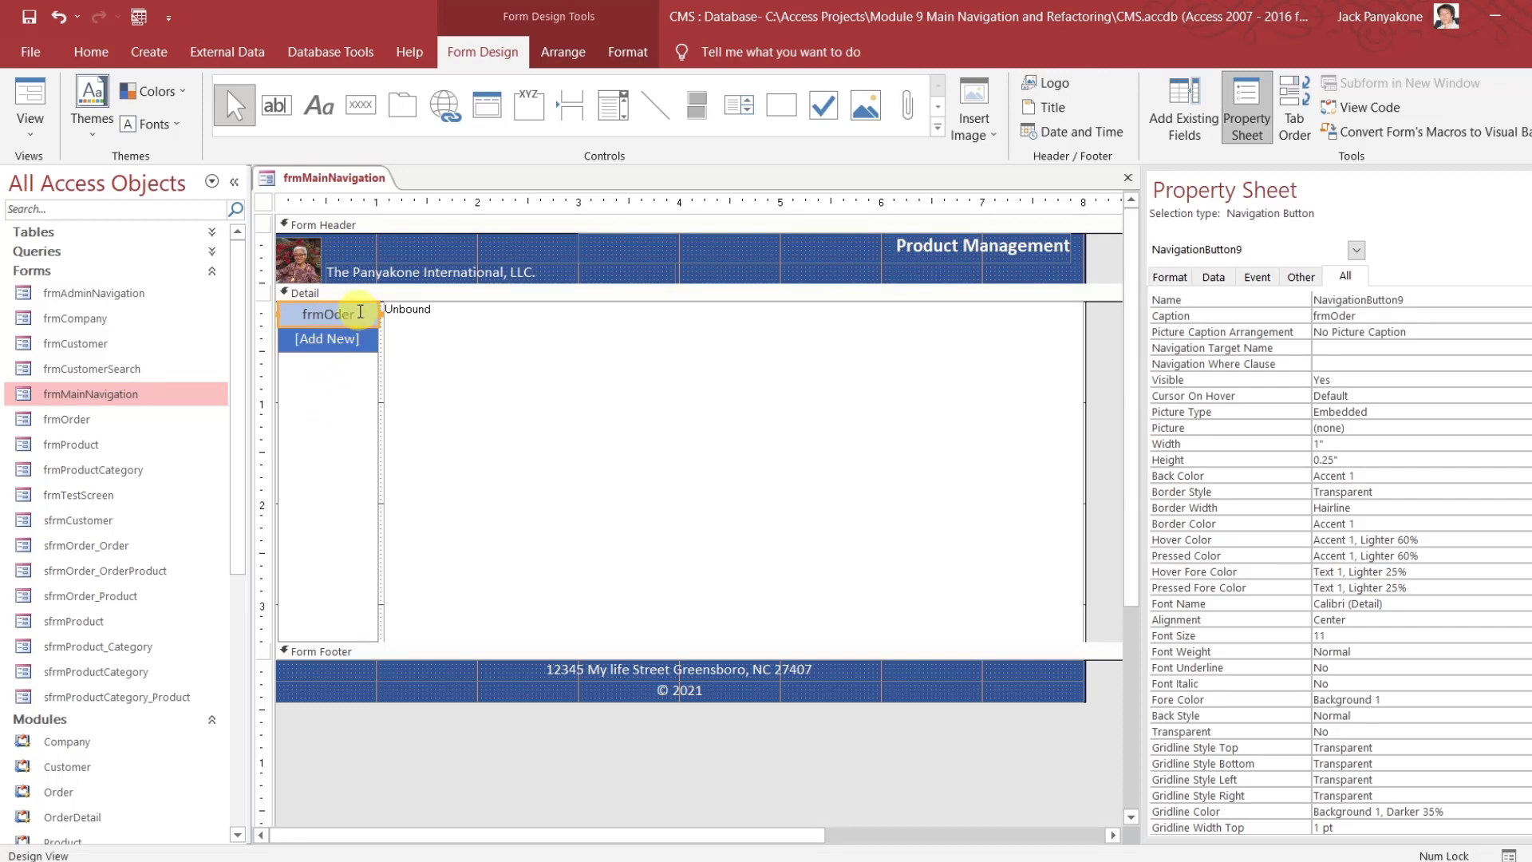
Correct the new navigation button's caption to frmOrder so that it targets the order form
click(360, 312)
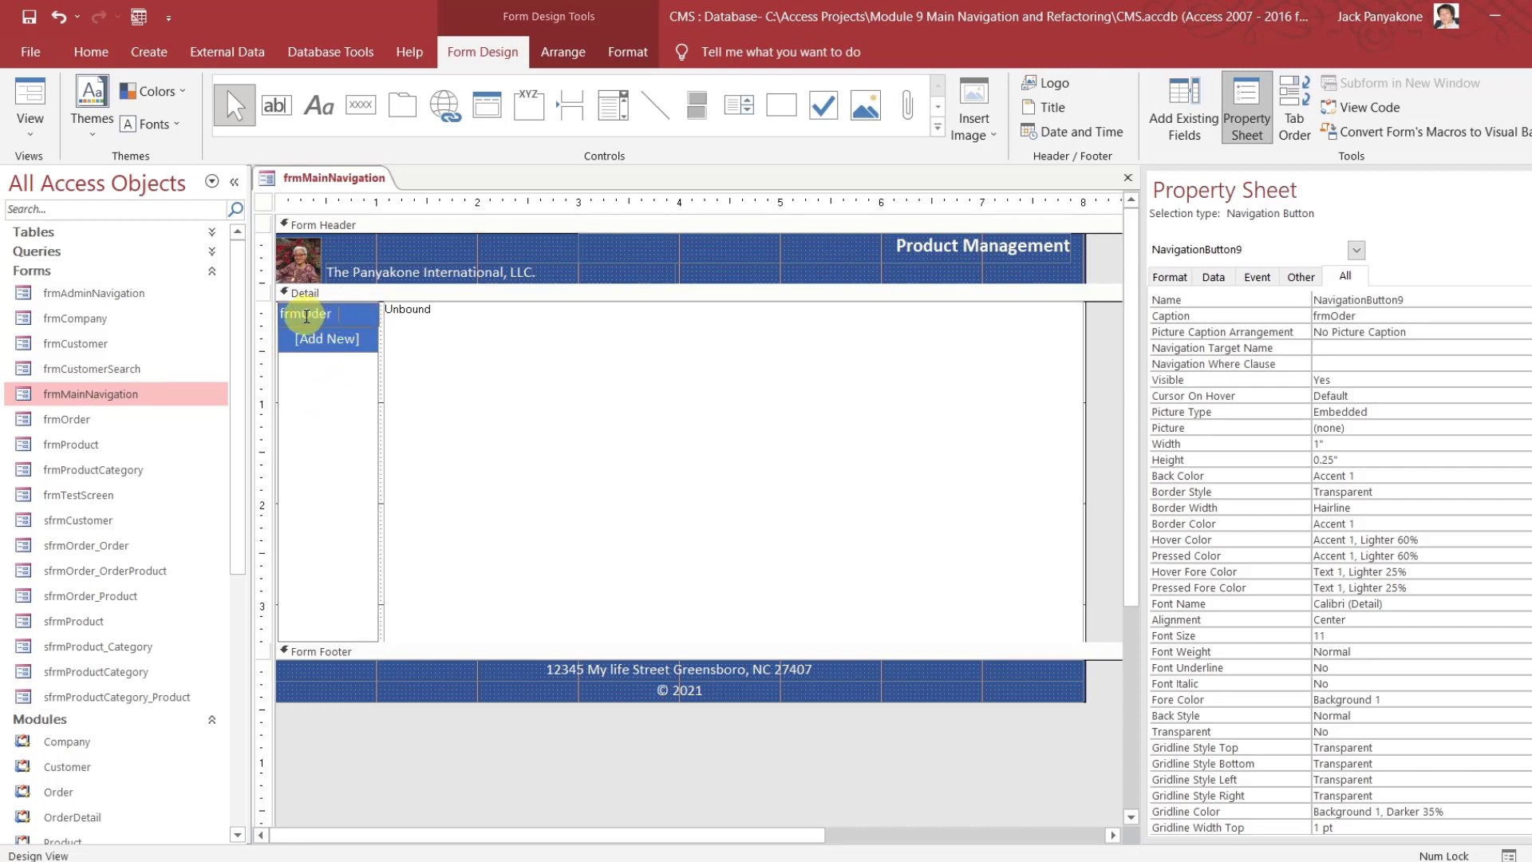
key(BackSpace)
key(BackSpace)
key(BackSpace)
key(BackSpace)
key(BackSpace)
key(BackSpace)
key(BackSpace)
text(fr)
text(frm)
text(Order)
key(Return)
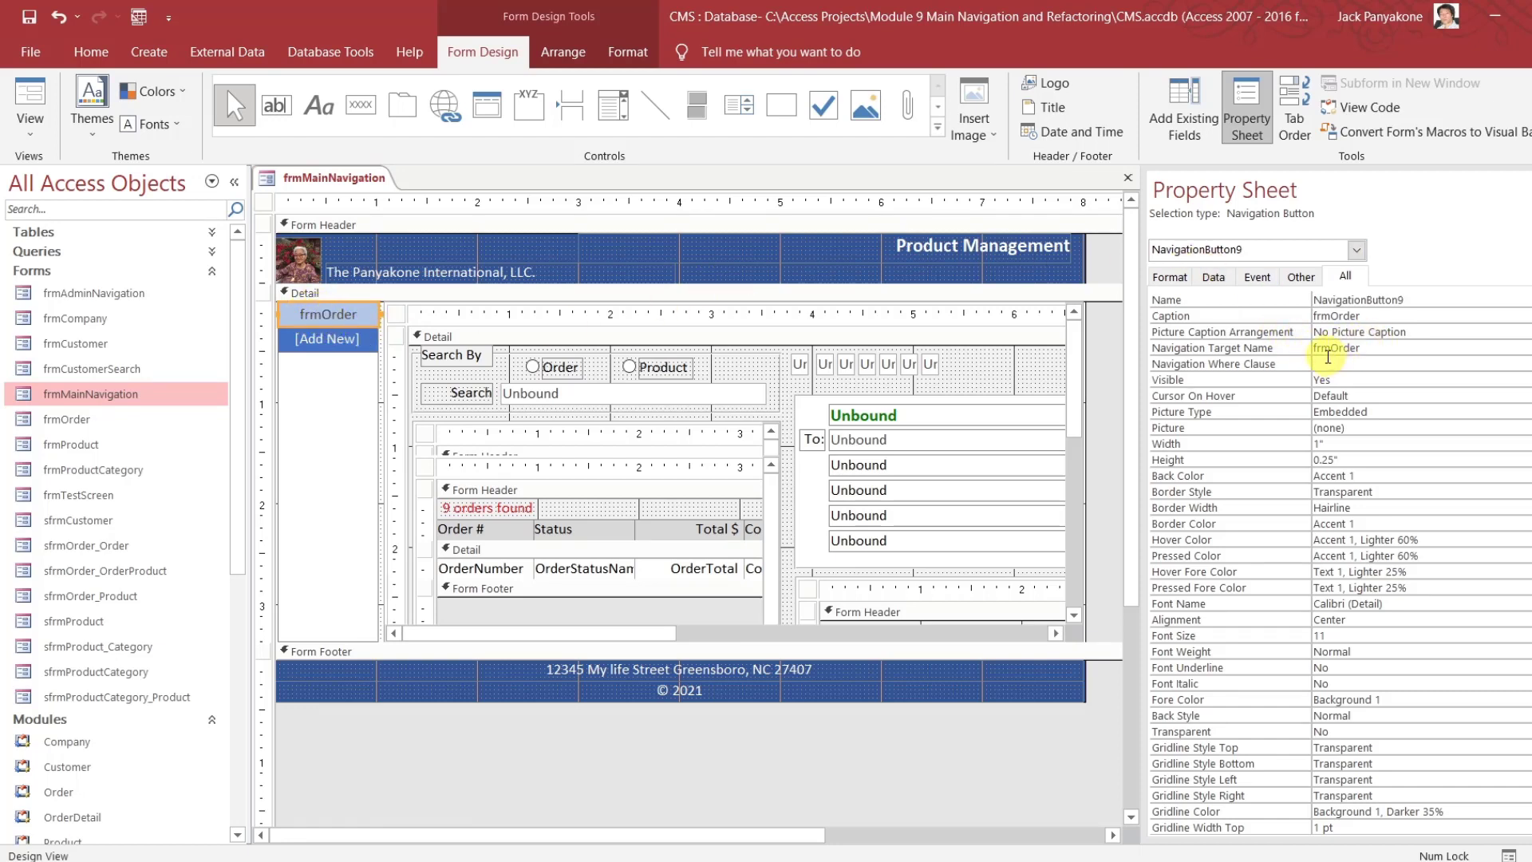
Name the frmOrder navigation button navMain1 and set its caption to Order, keeping frmOrder as its target
drag(1363, 347, 1298, 353)
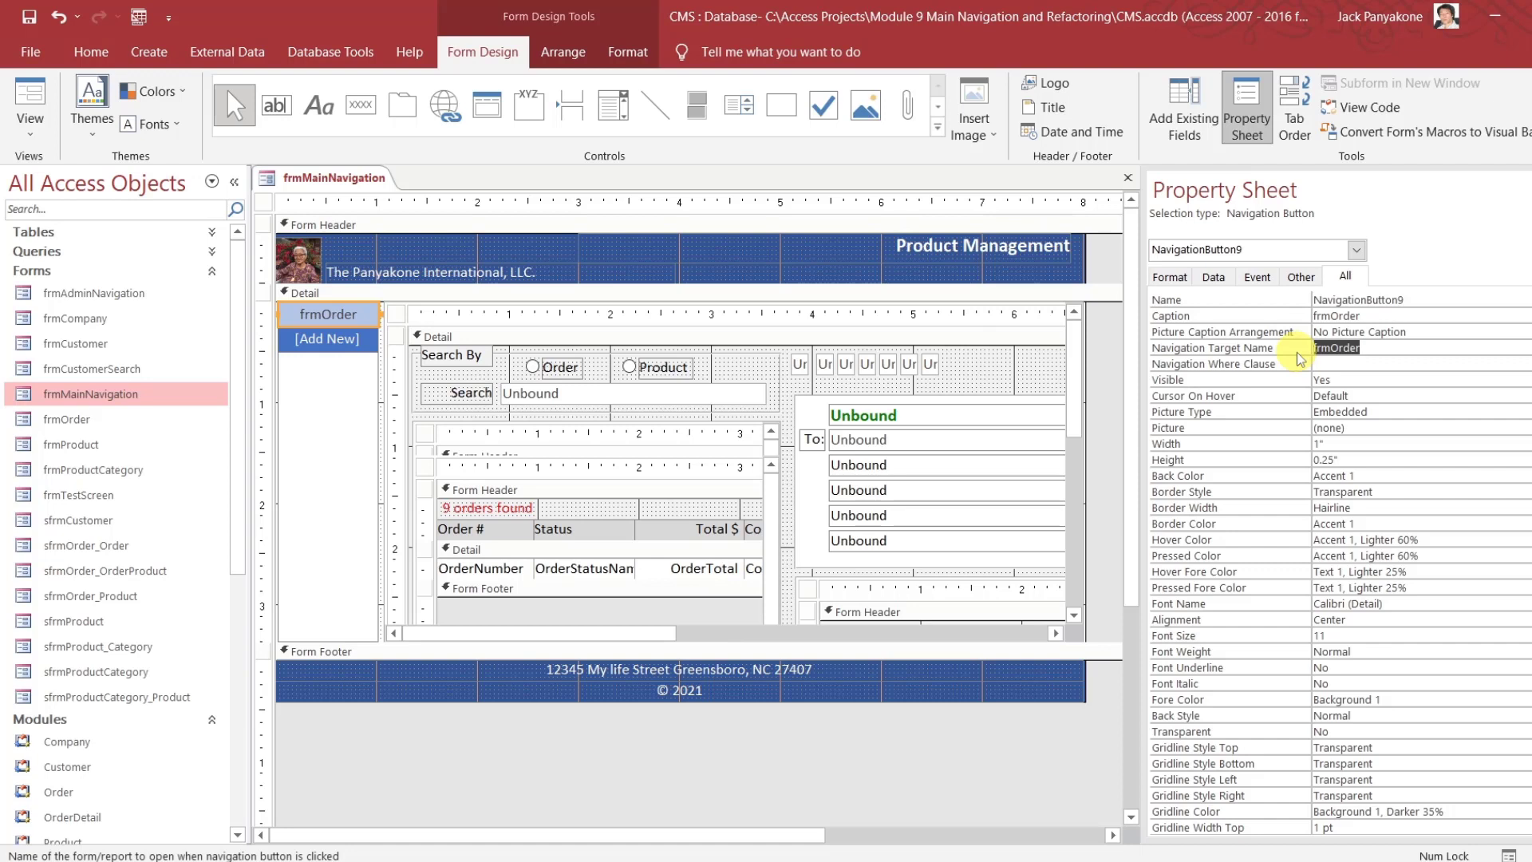
key(Up)
key(Up)
key(Up)
text(nav)
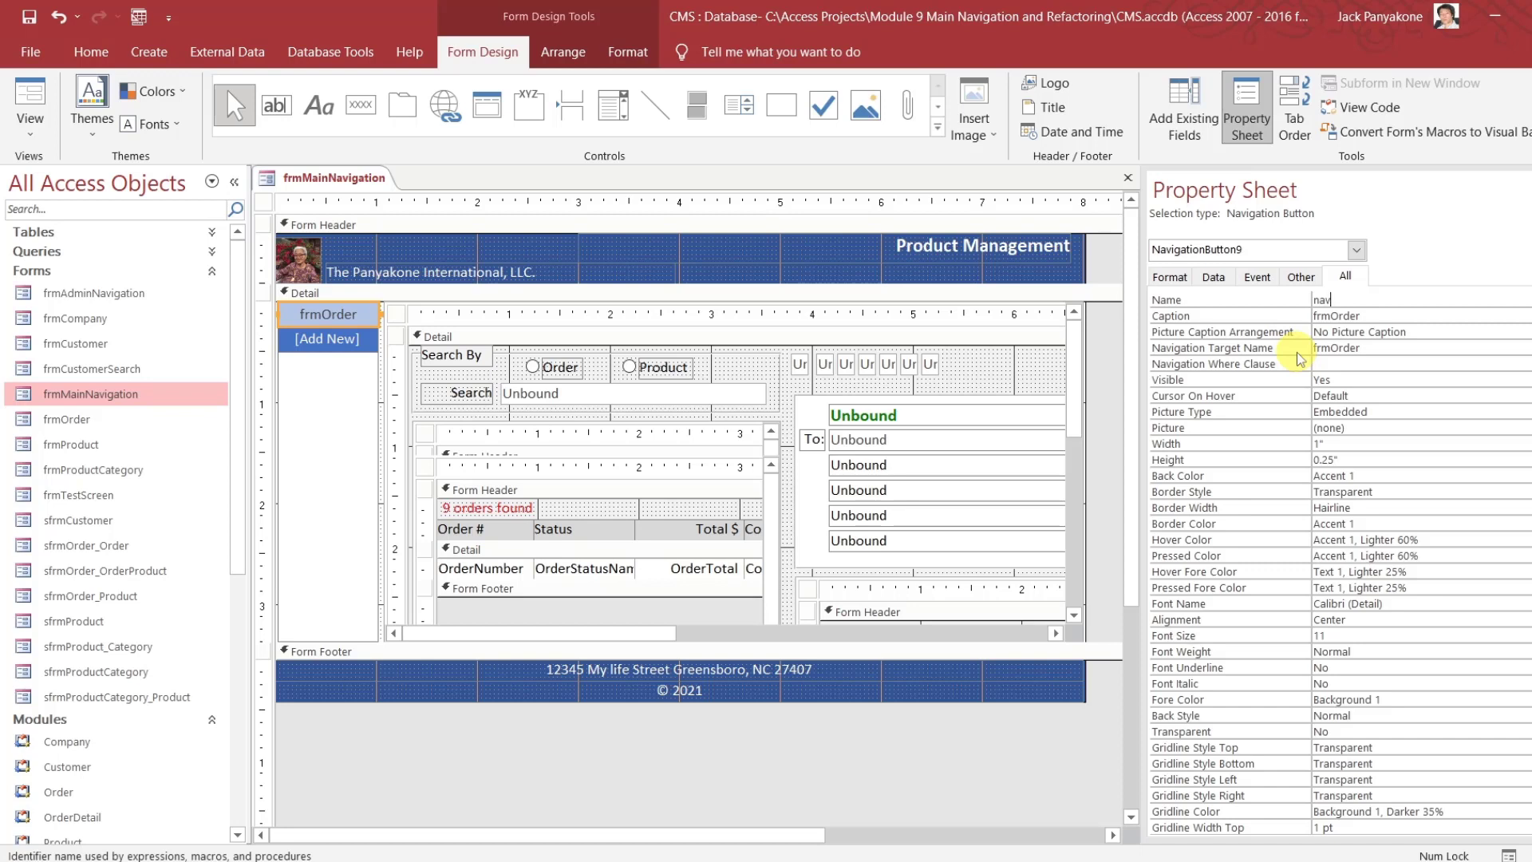
text(Main1)
key(Return)
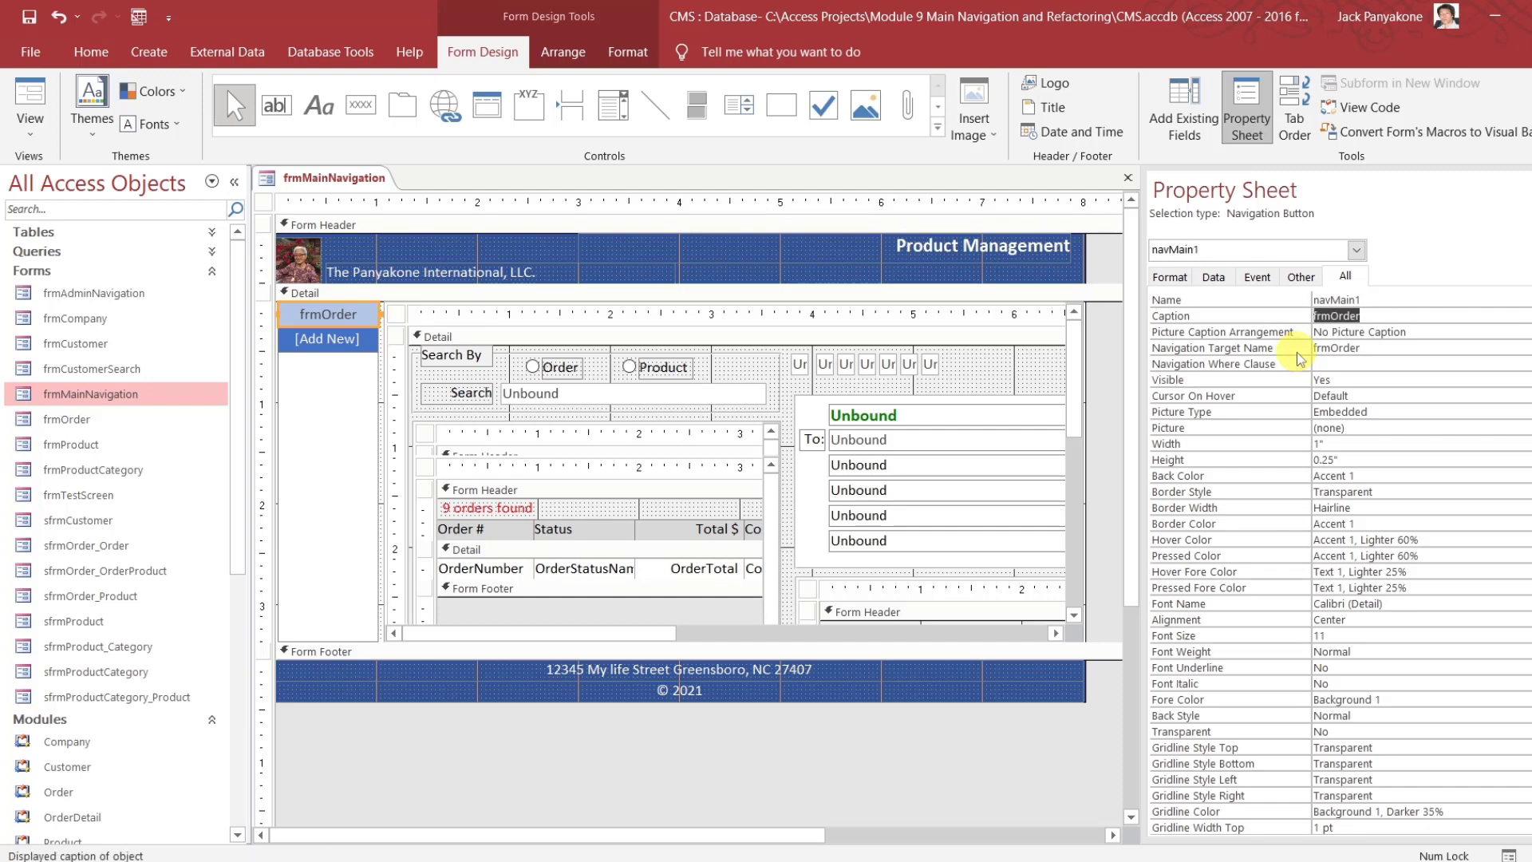
text(Order)
key(Return)
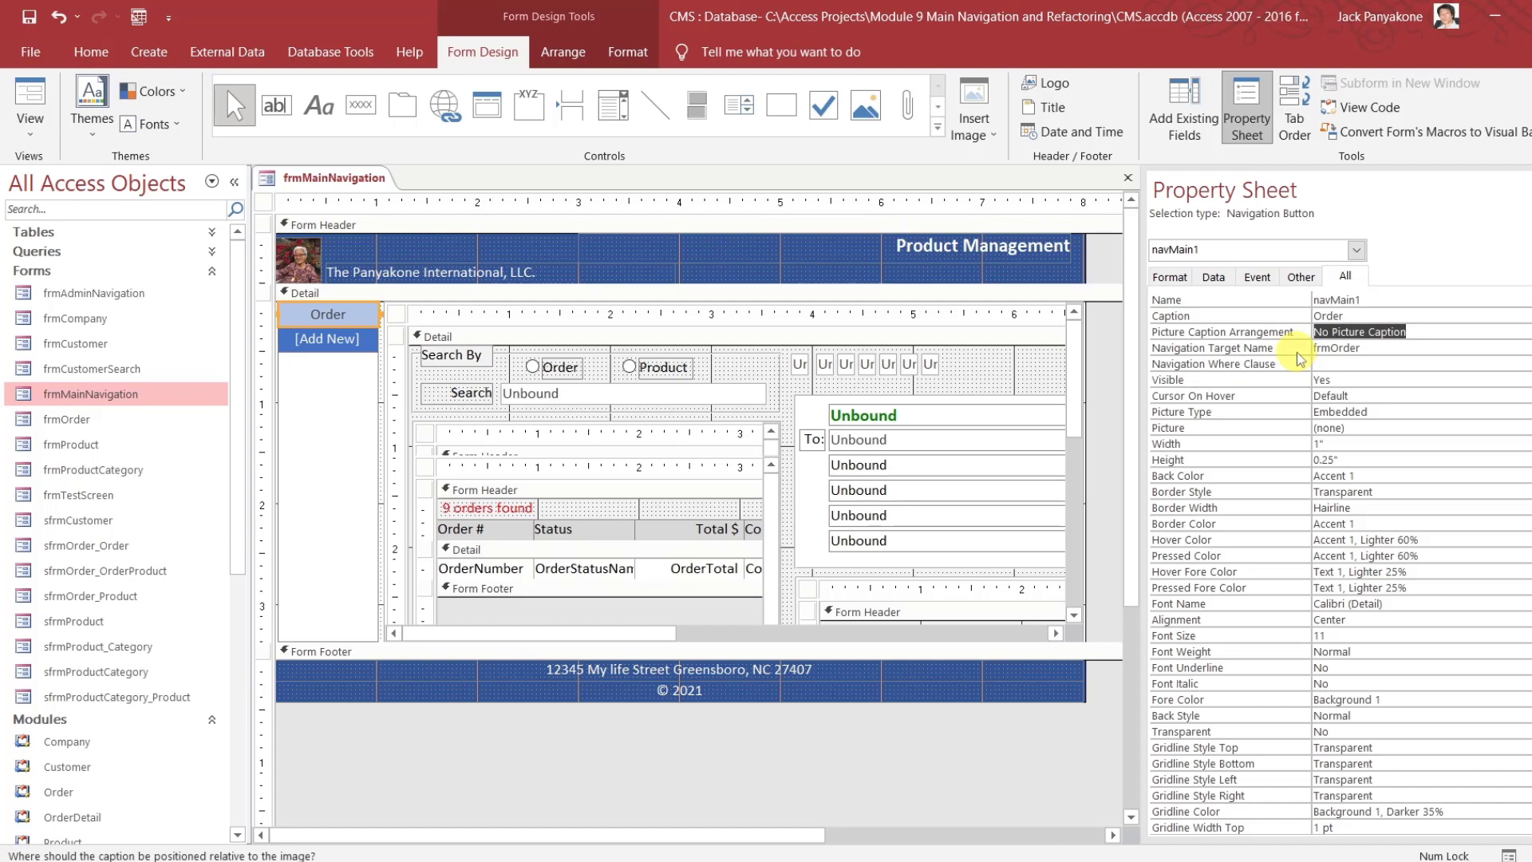
Add a second navigation button below Order with the caption frmAdminNavigation so that it targets that form
click(347, 337)
click(347, 335)
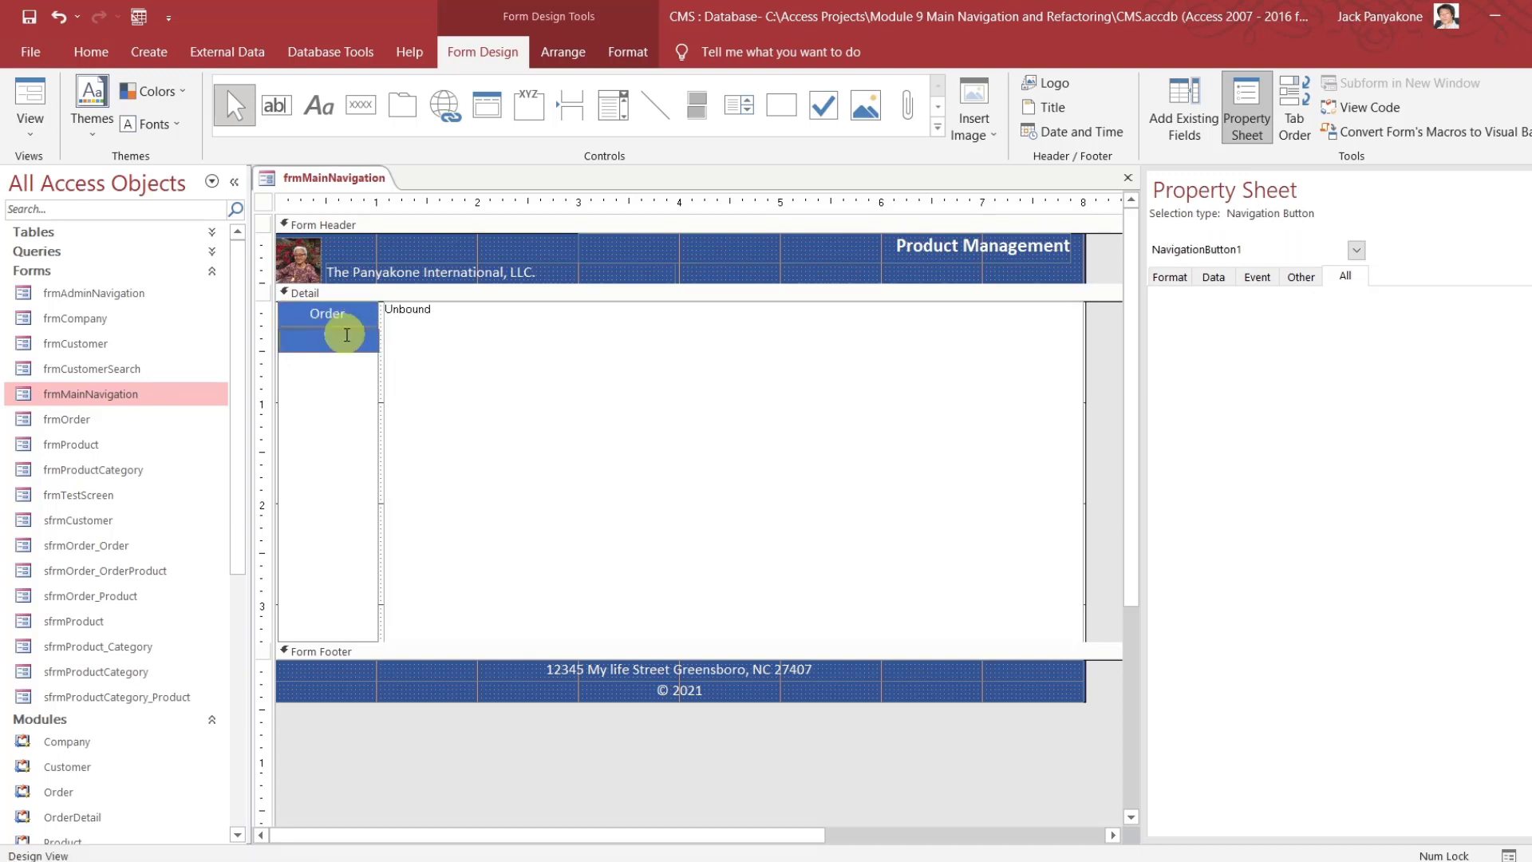
text(frm)
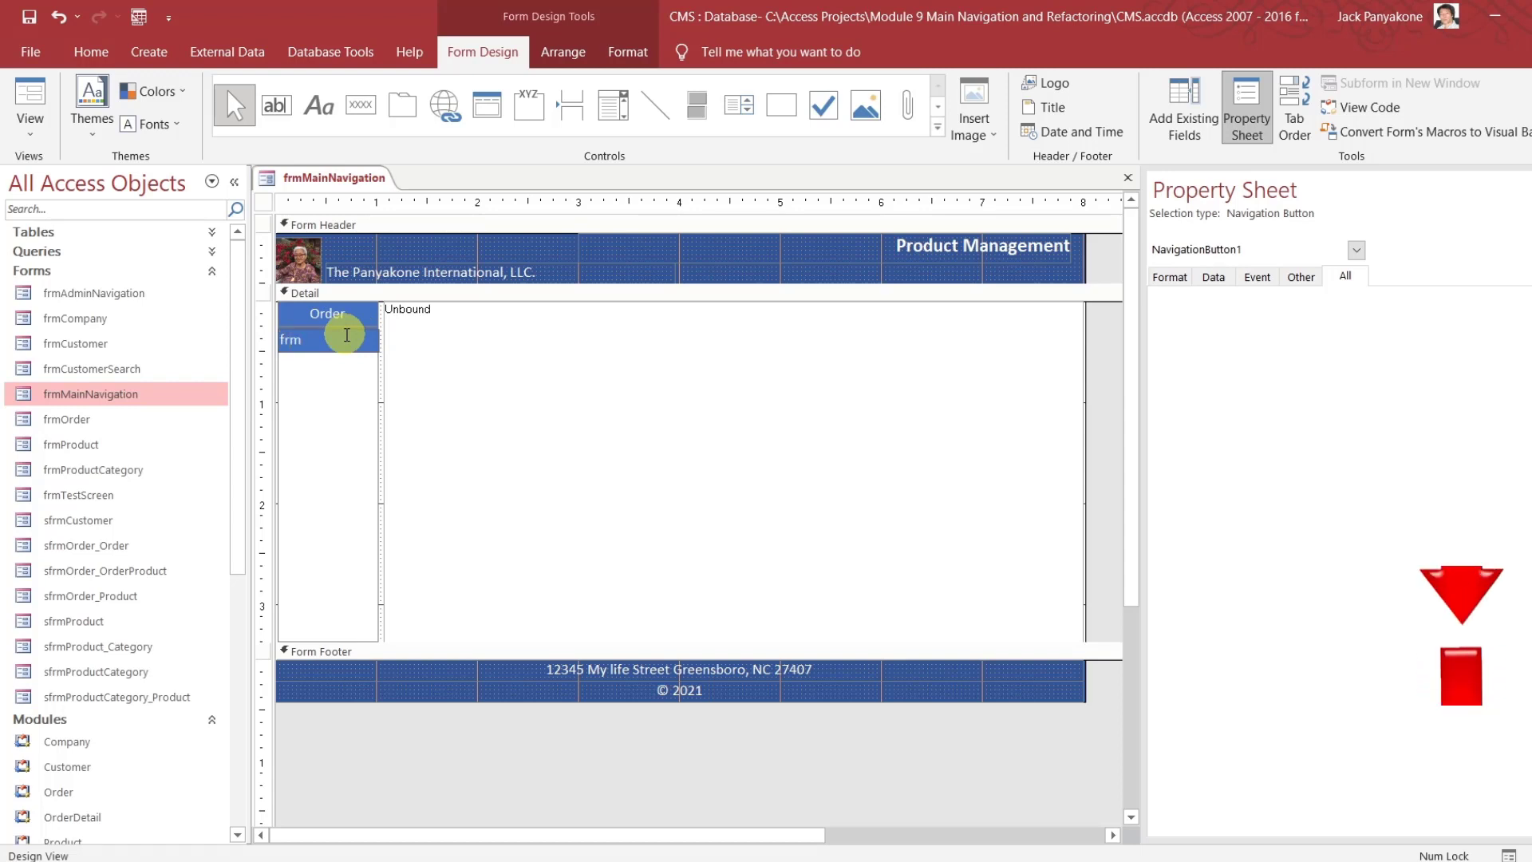
text(AdminNavi)
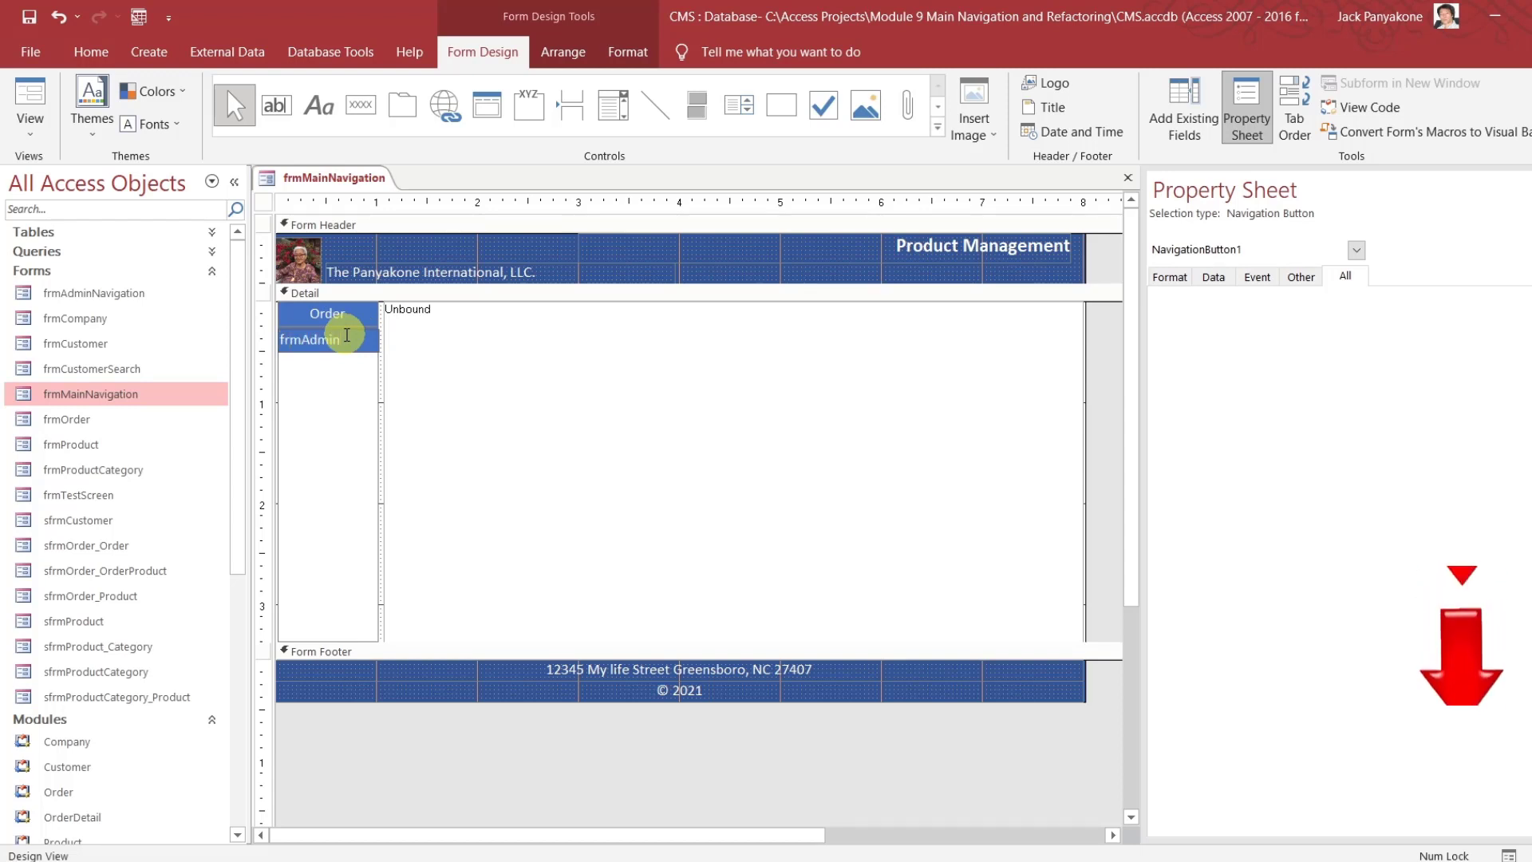
text(gation)
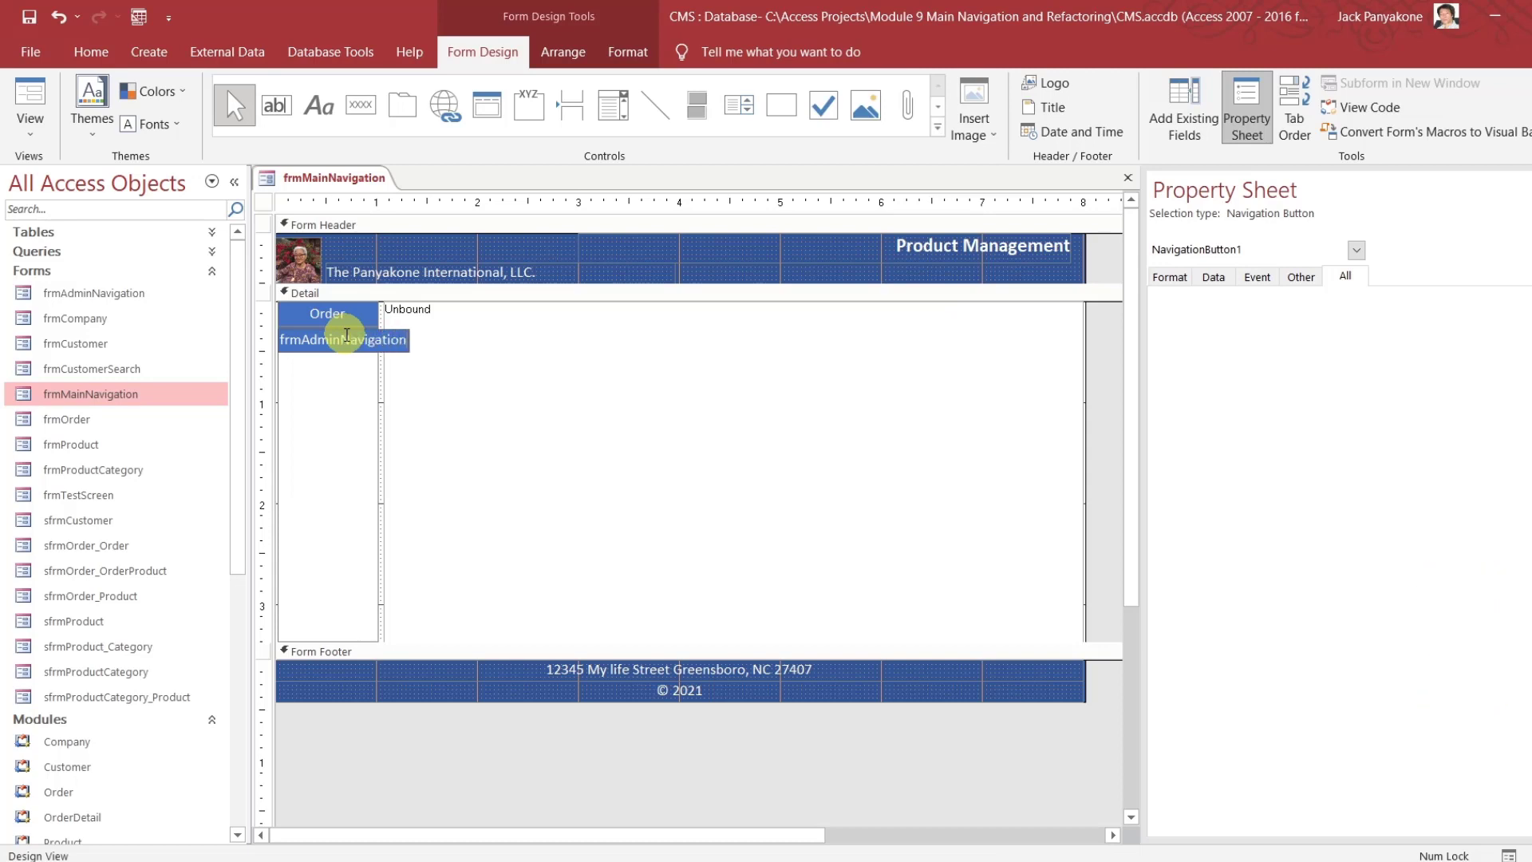
key(Return)
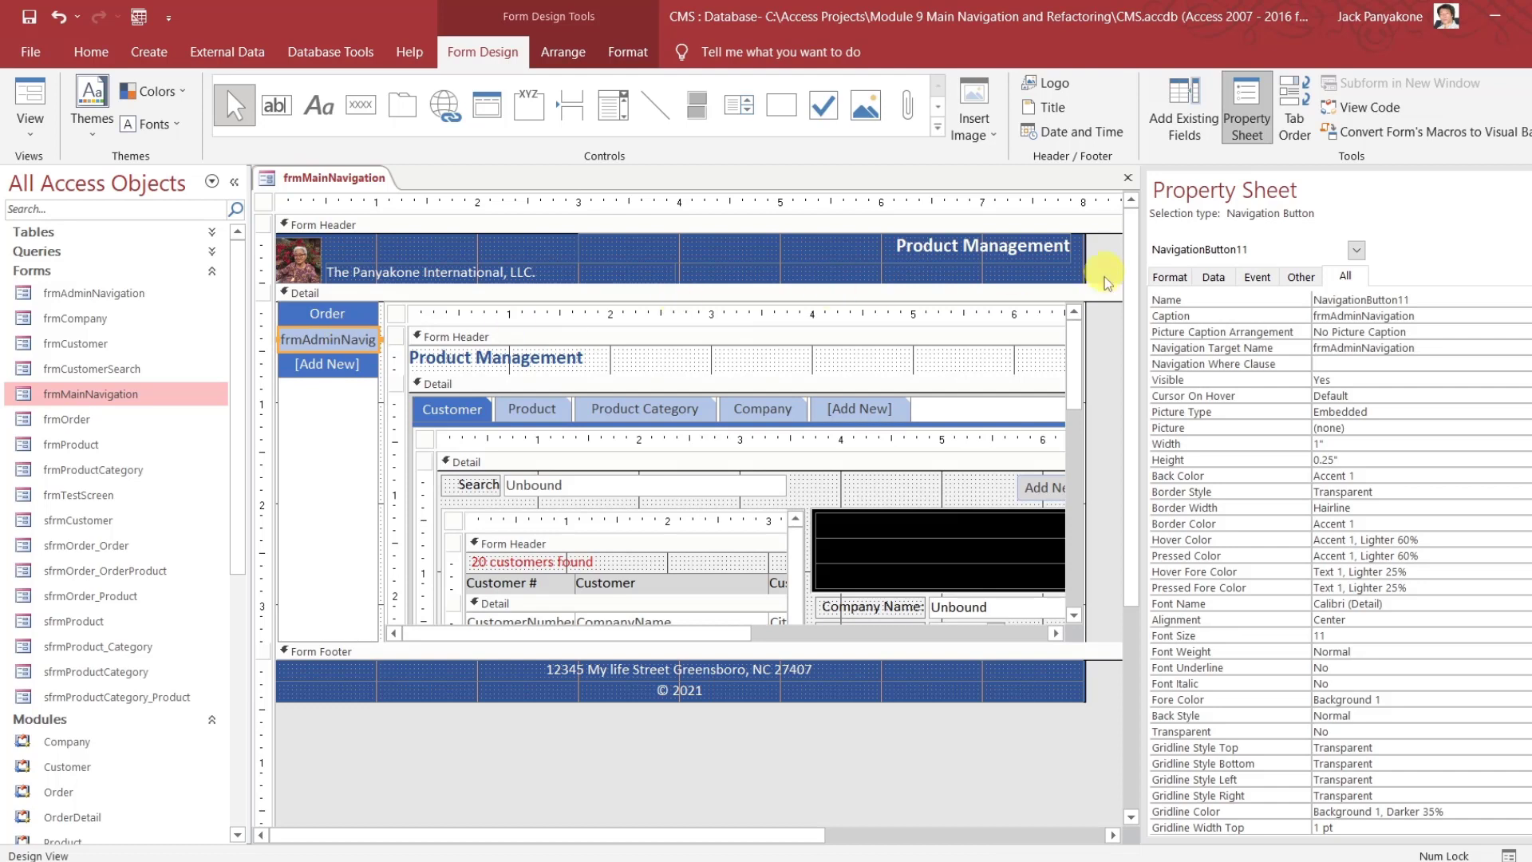
Name the frmAdminNavigation button navMain2 and set its caption to Admin, keeping frmAdminNavigation as its target
double_click(1324, 300)
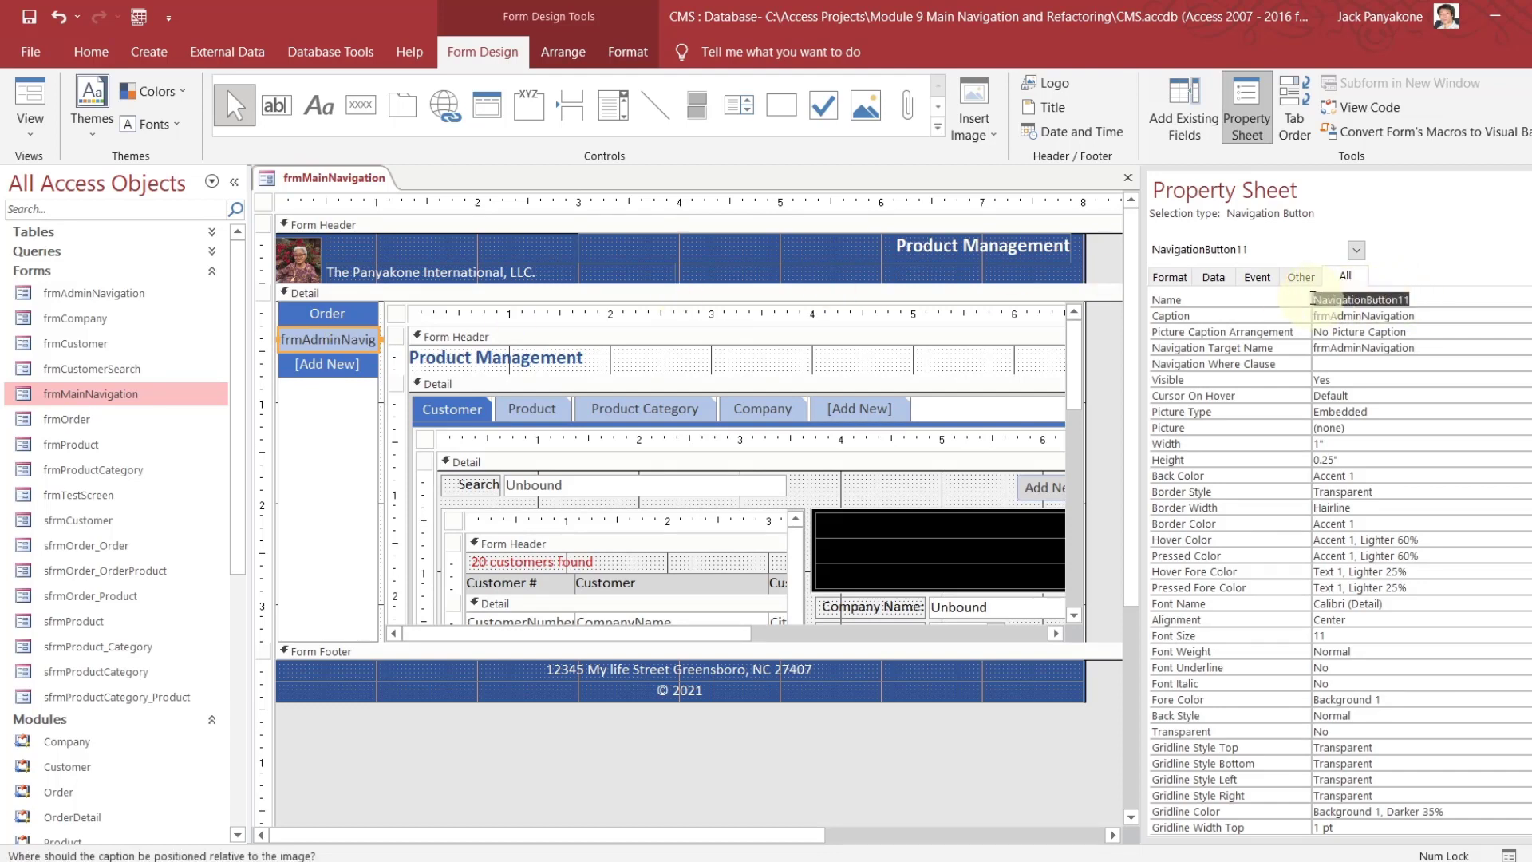
text(nav)
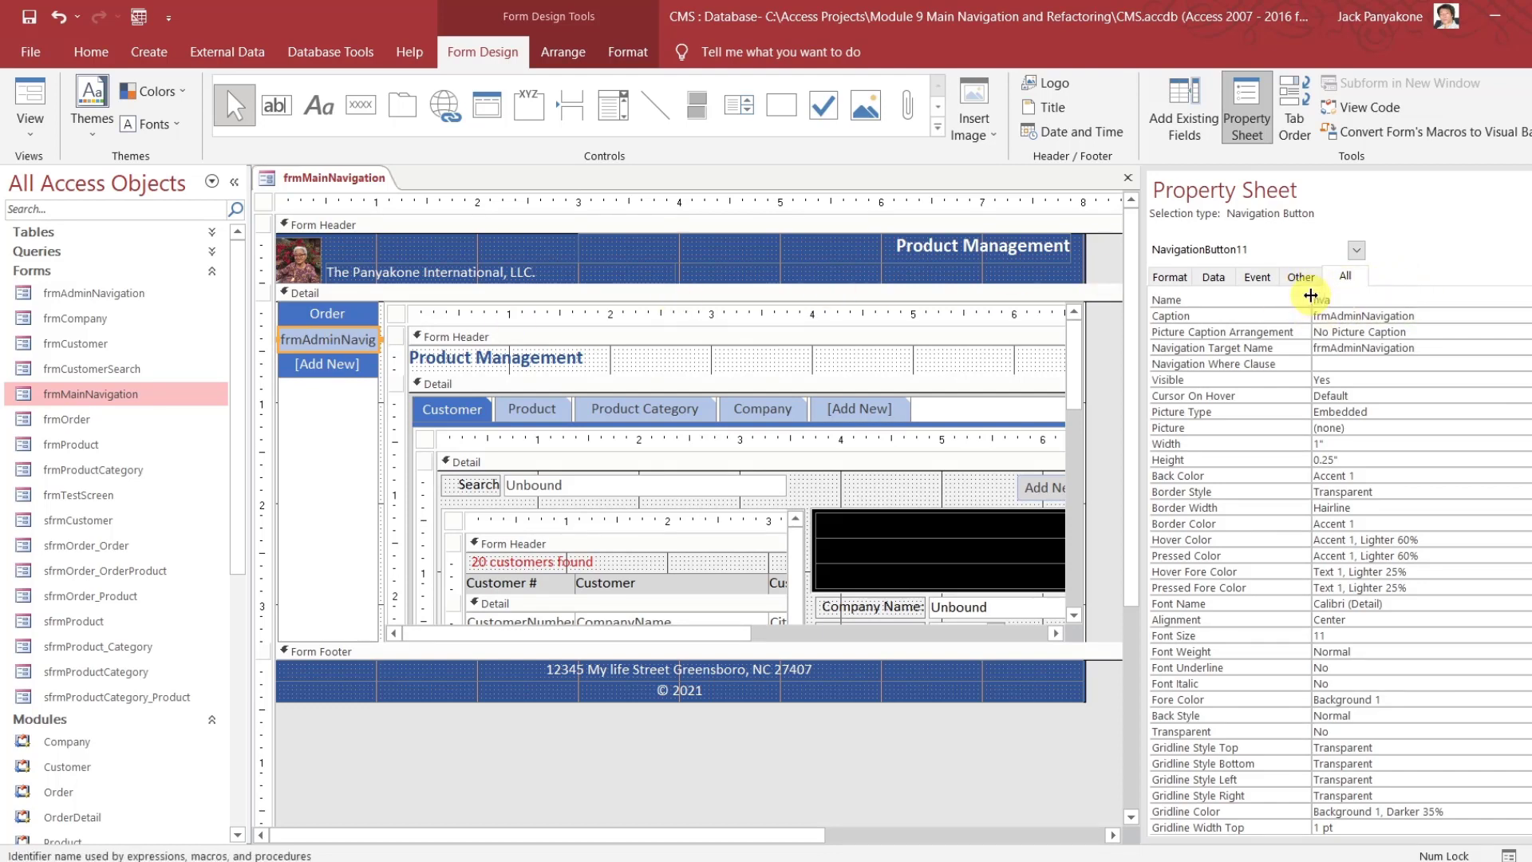
key(BackSpace)
key(BackSpace)
key(BackSpace)
text(vMain2)
key(Return)
text(Admin)
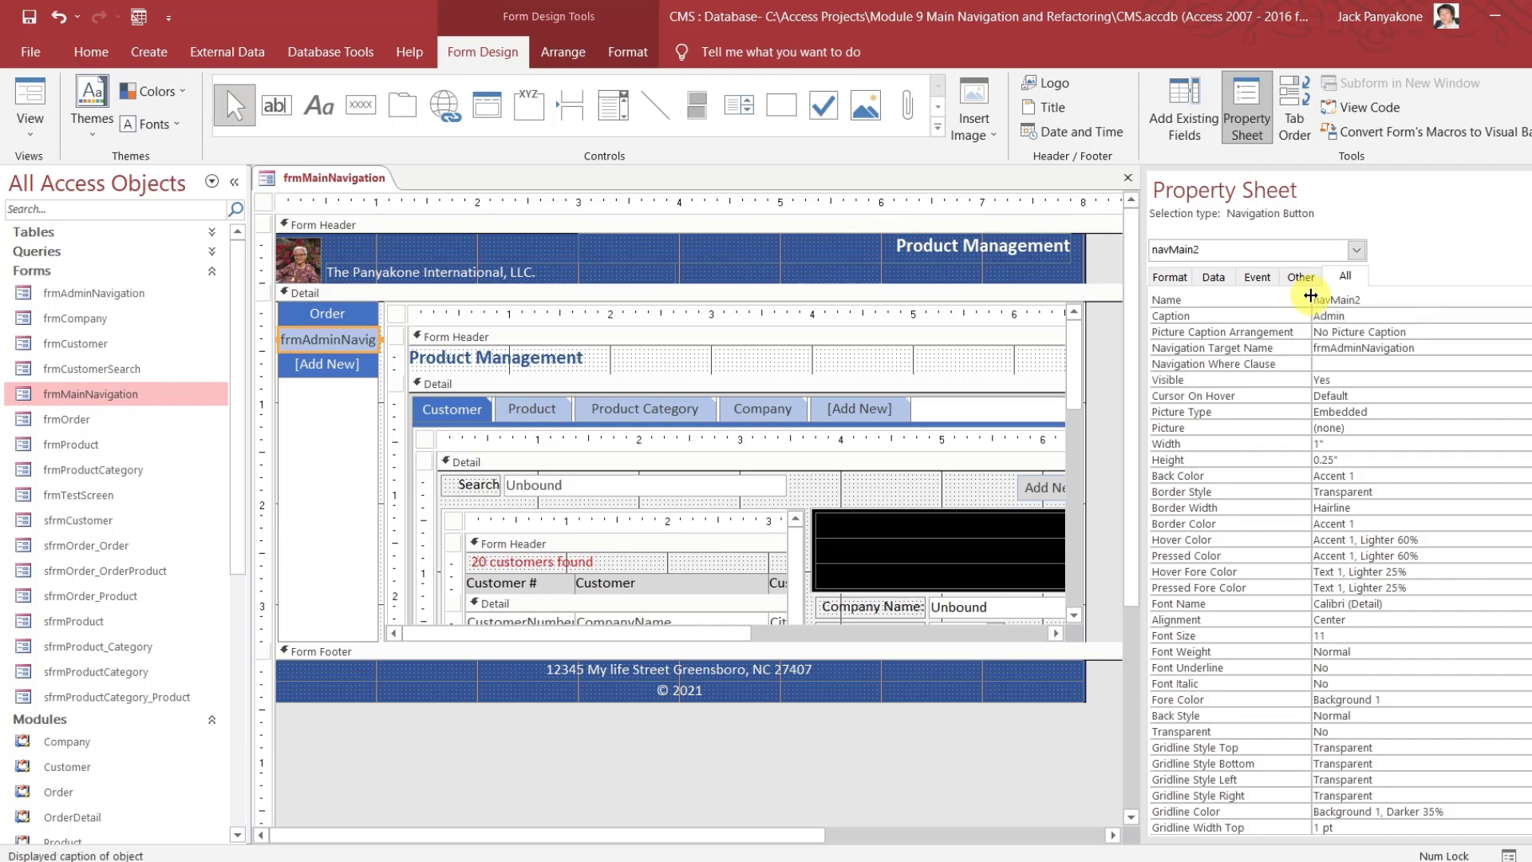
key(Return)
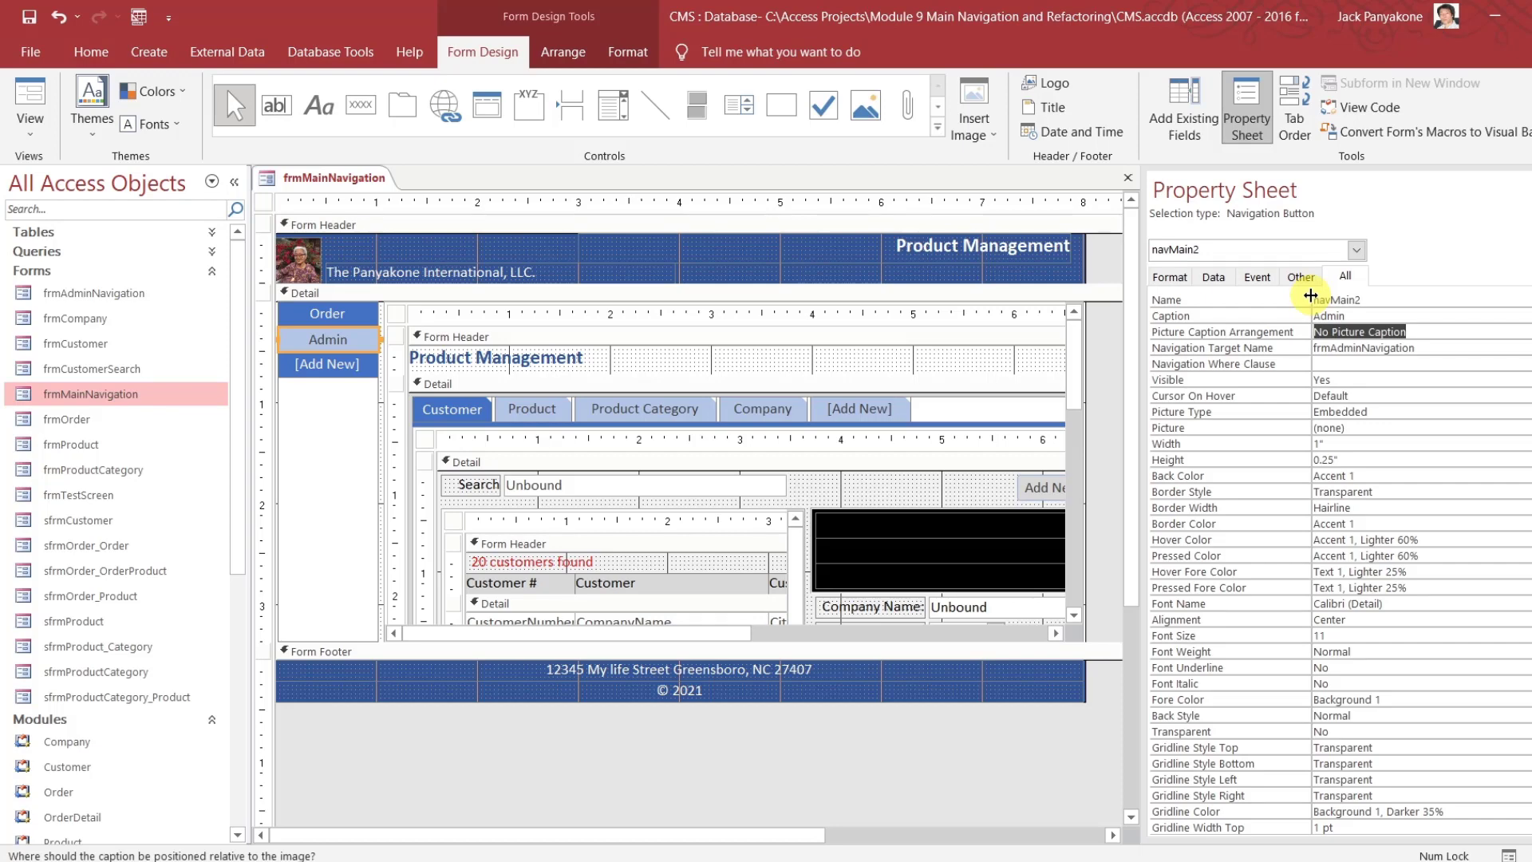
Open the On Load event procedure of frmMainNavigation and review its calls to ValidateFolderDirectory and DisplayHeaderFooter
click(1111, 254)
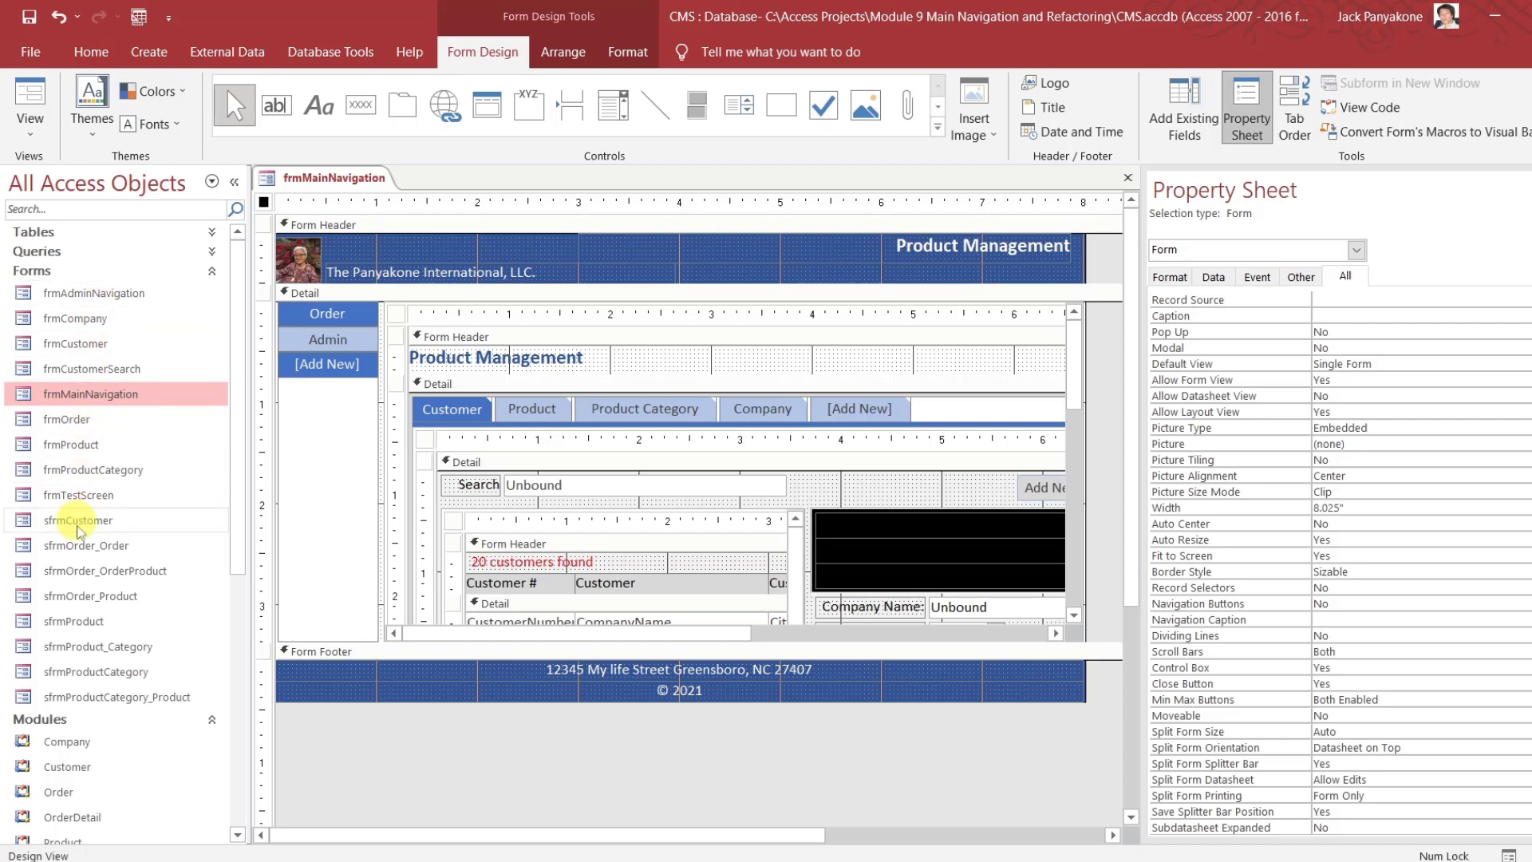
click(349, 170)
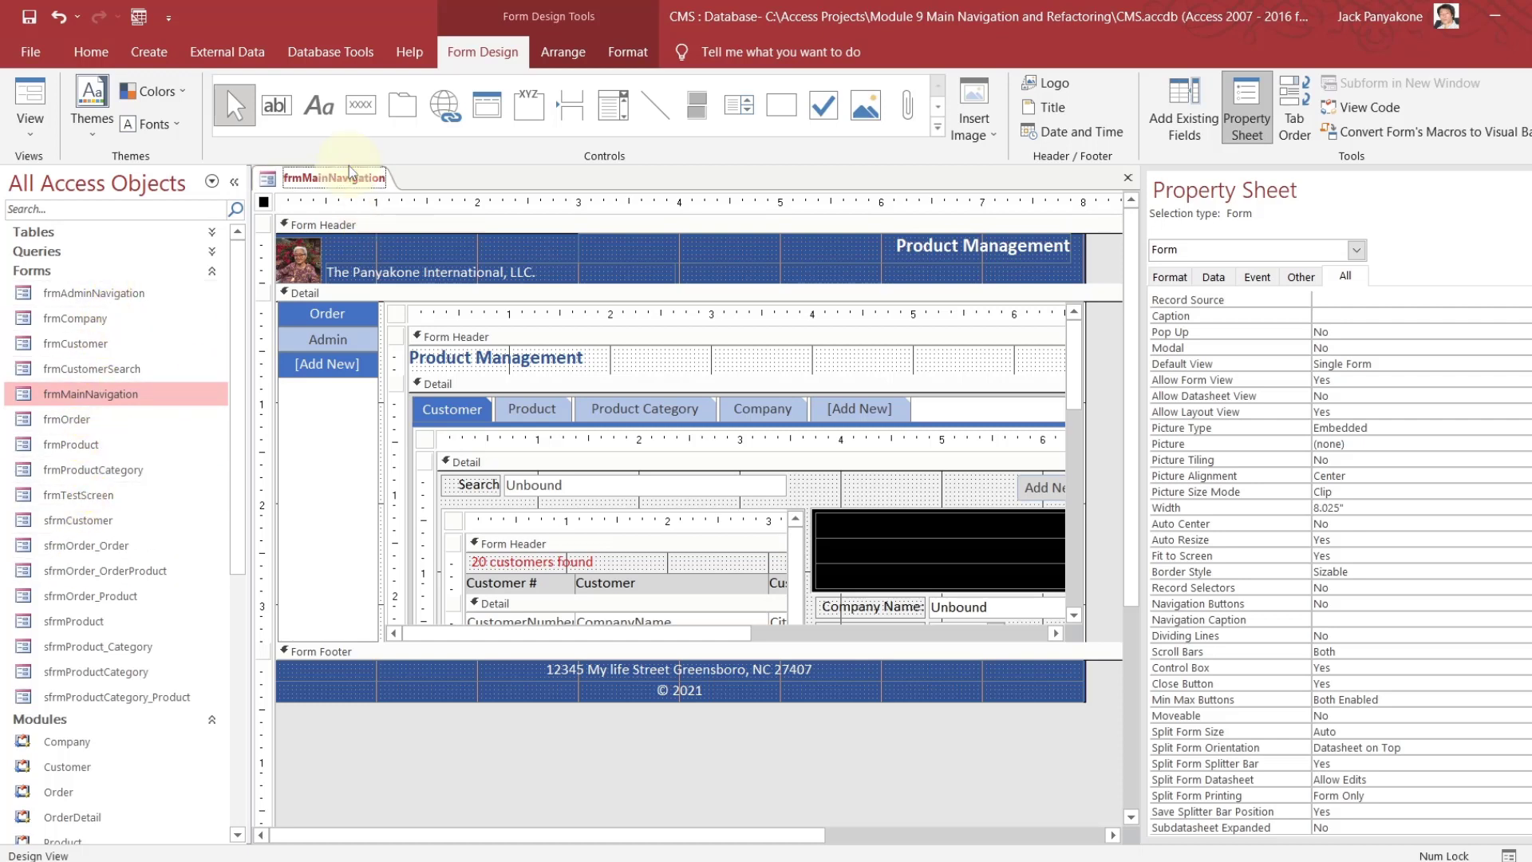
click(1257, 275)
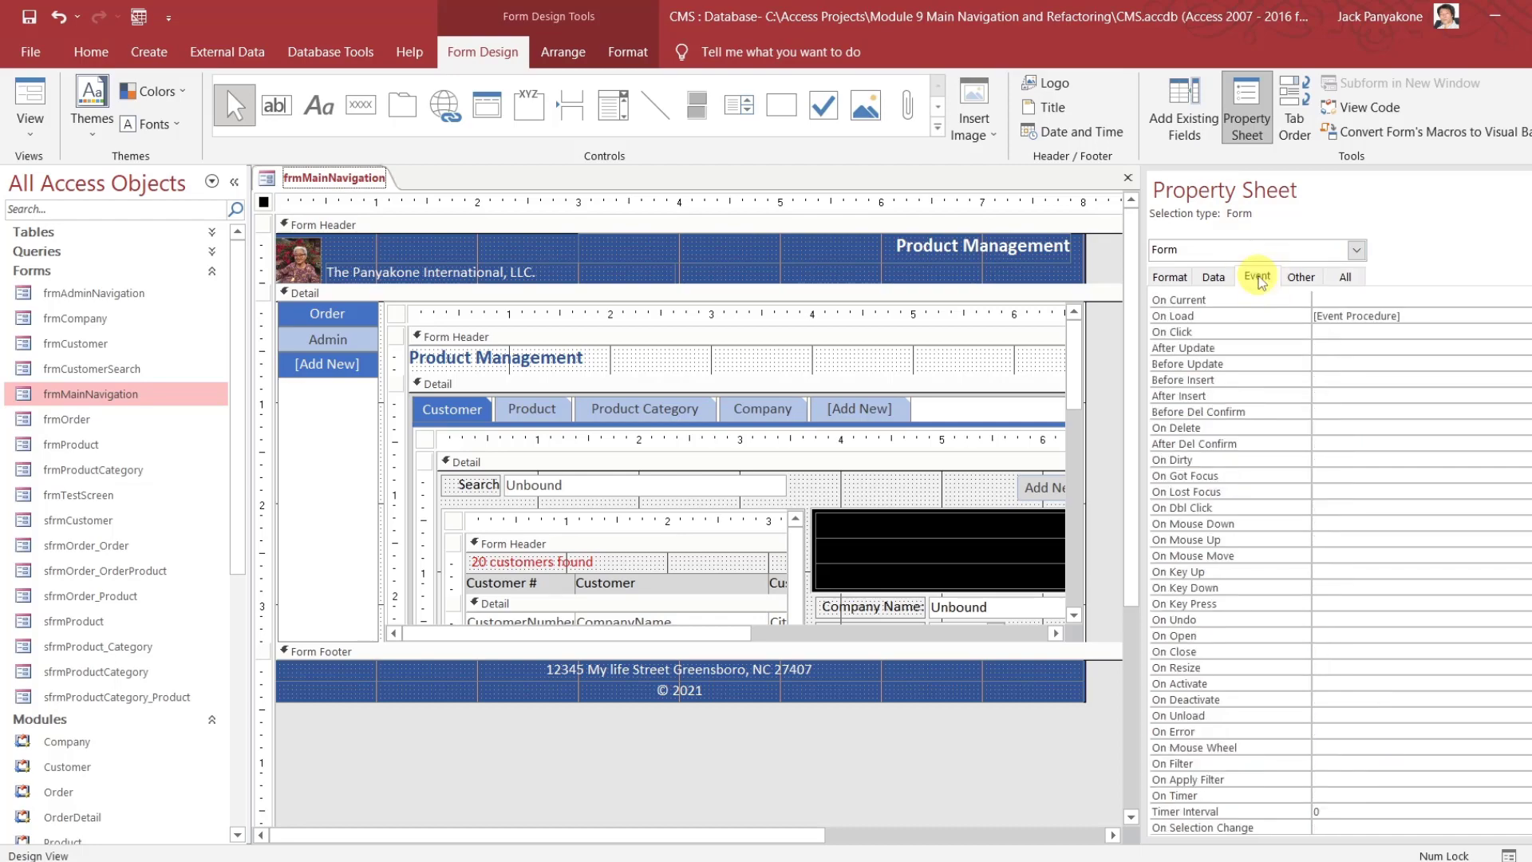
click(1426, 313)
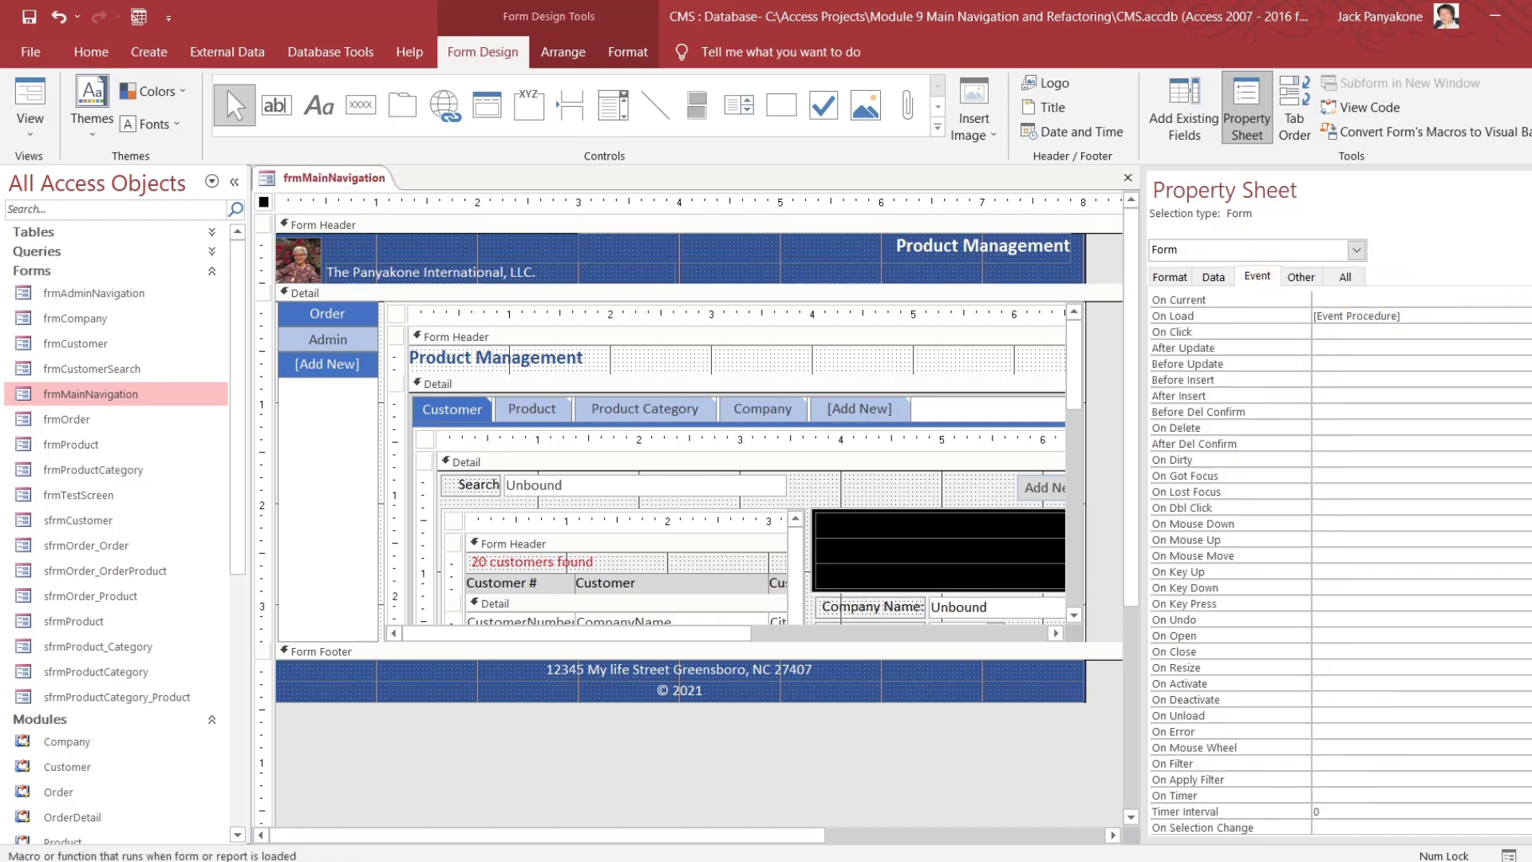
click(1520, 316)
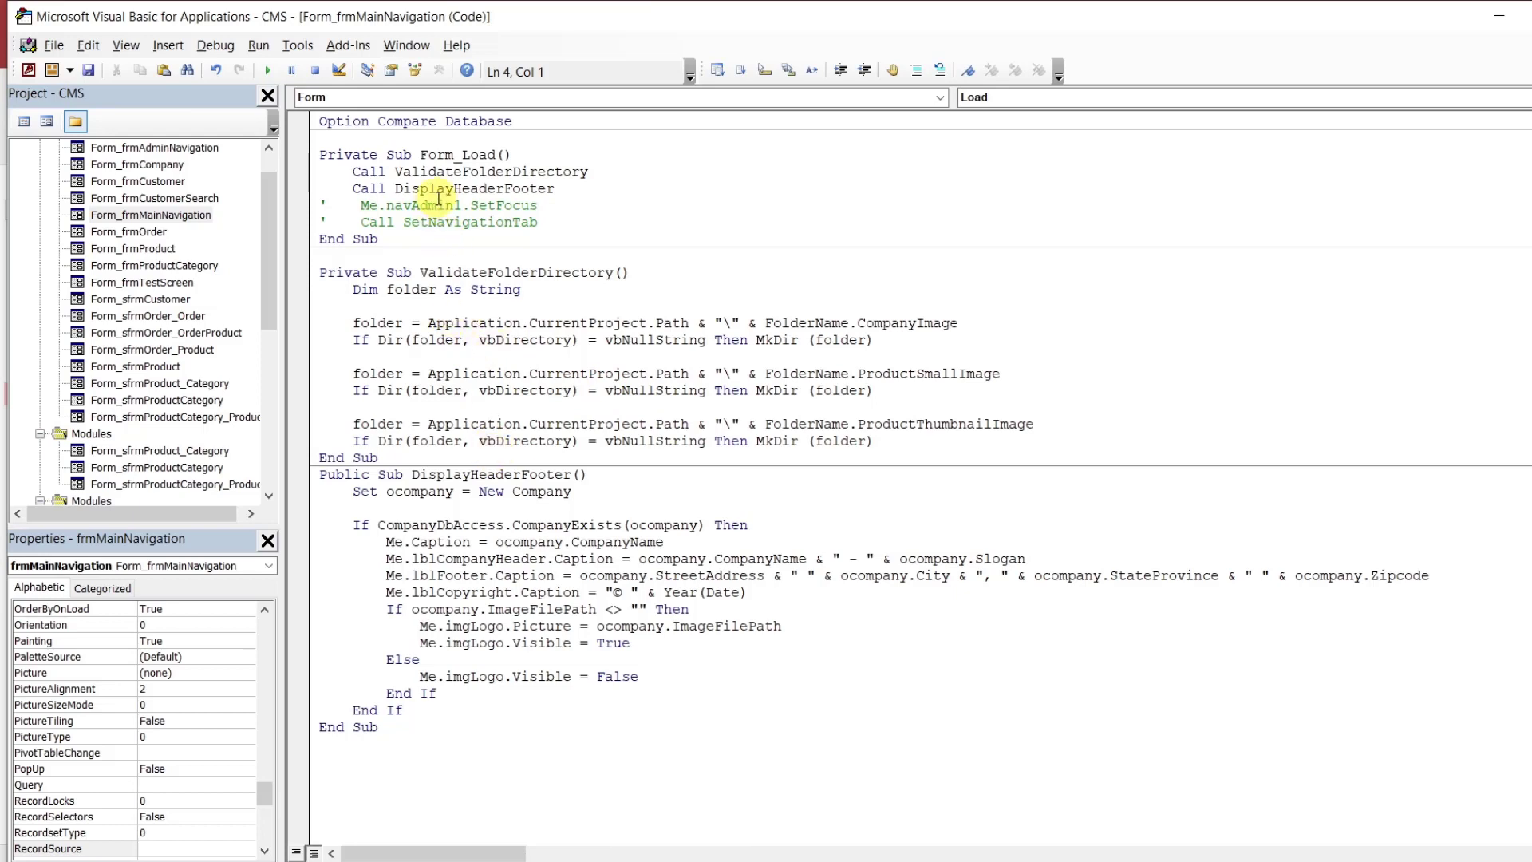
double_click(447, 172)
double_click(444, 189)
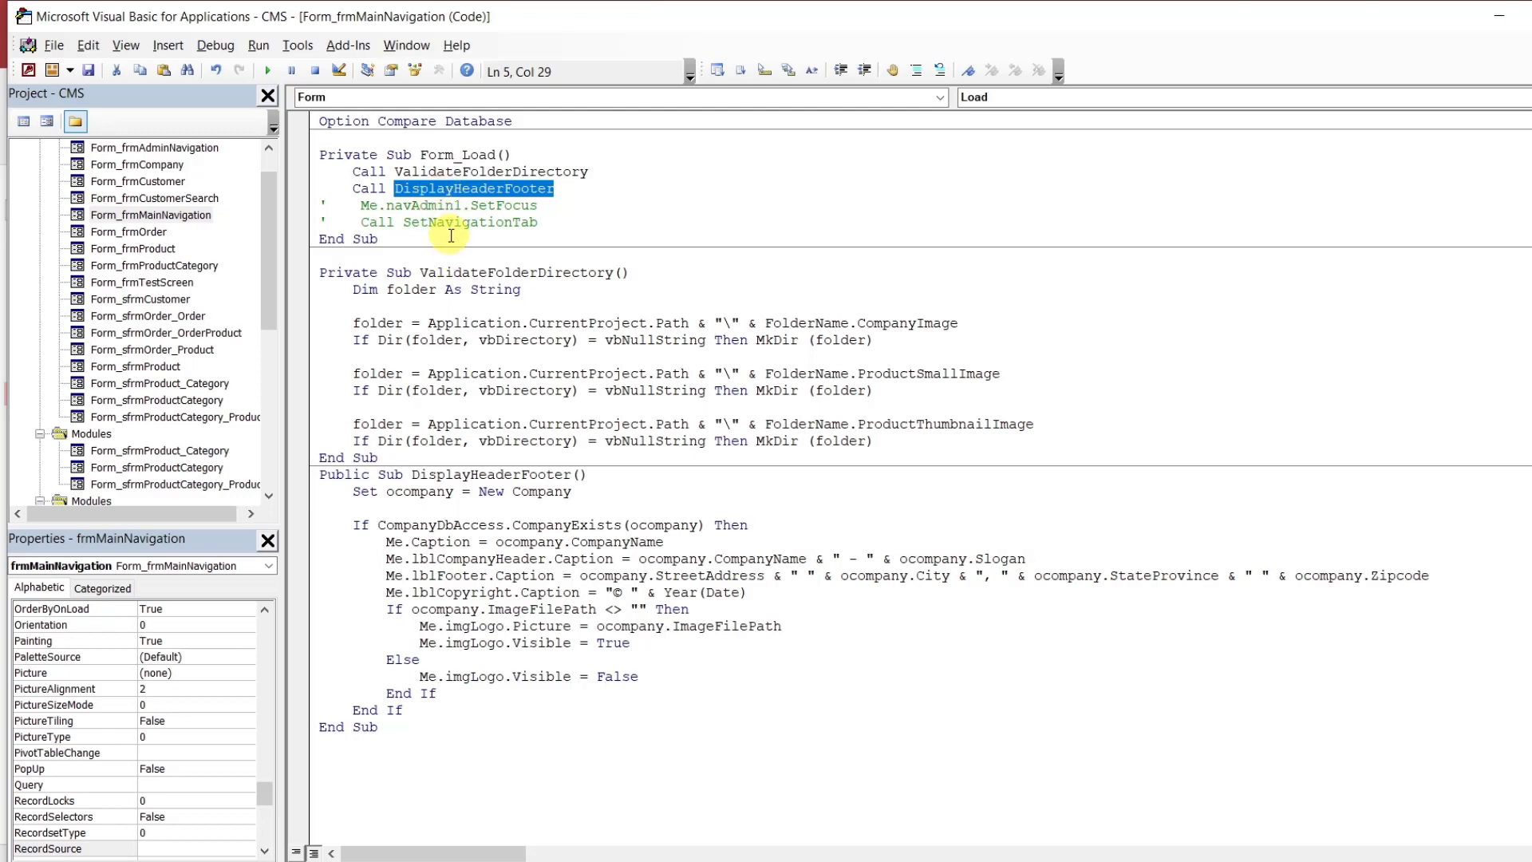
Close frmMainNavigation, reopen it in Form View to test it, and debug the run-time error about the form reference
click(959, 861)
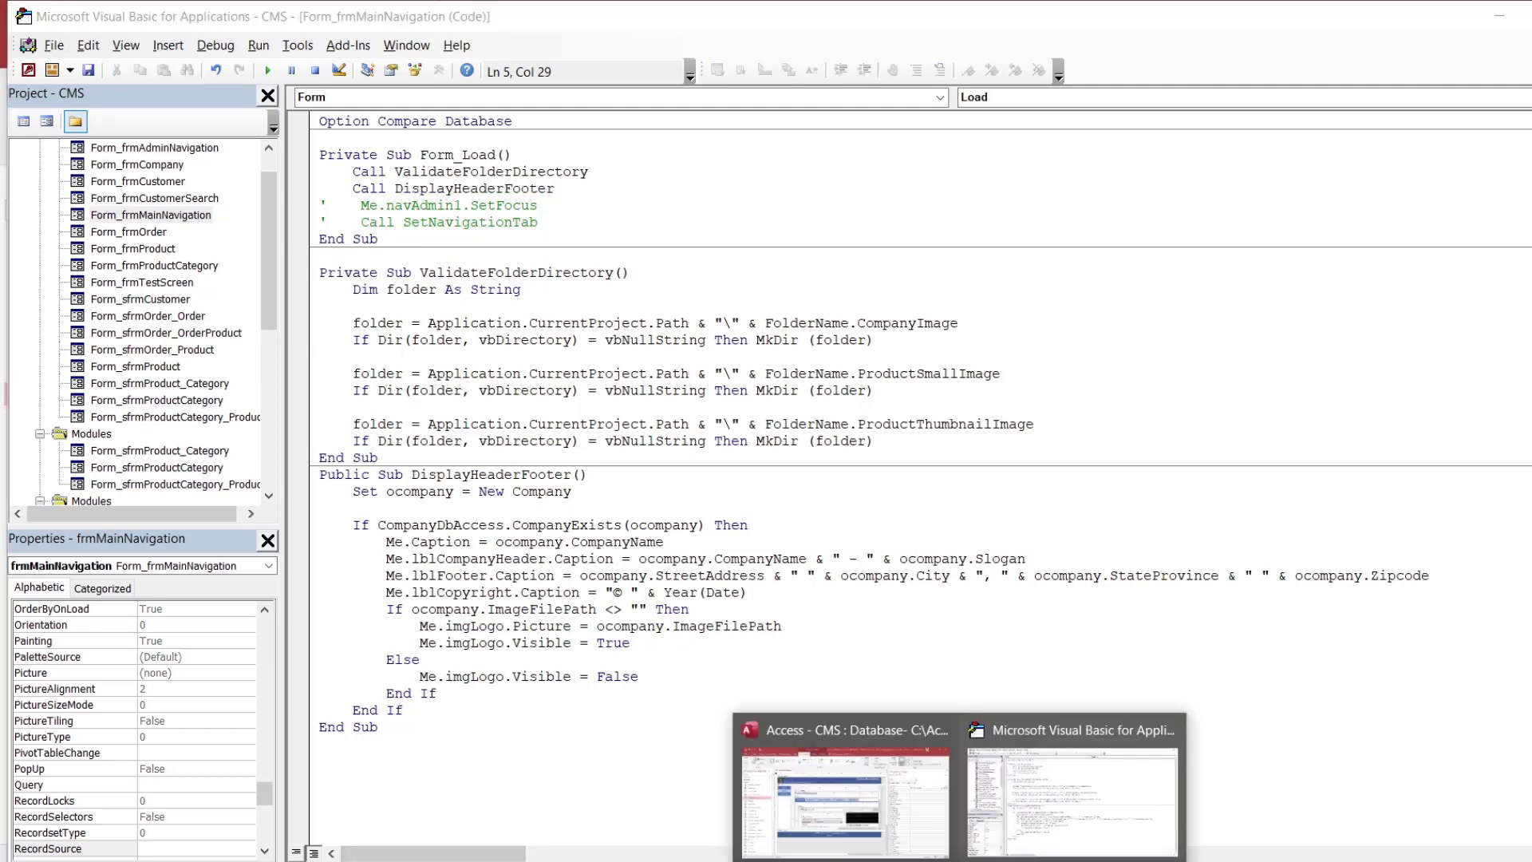
click(909, 802)
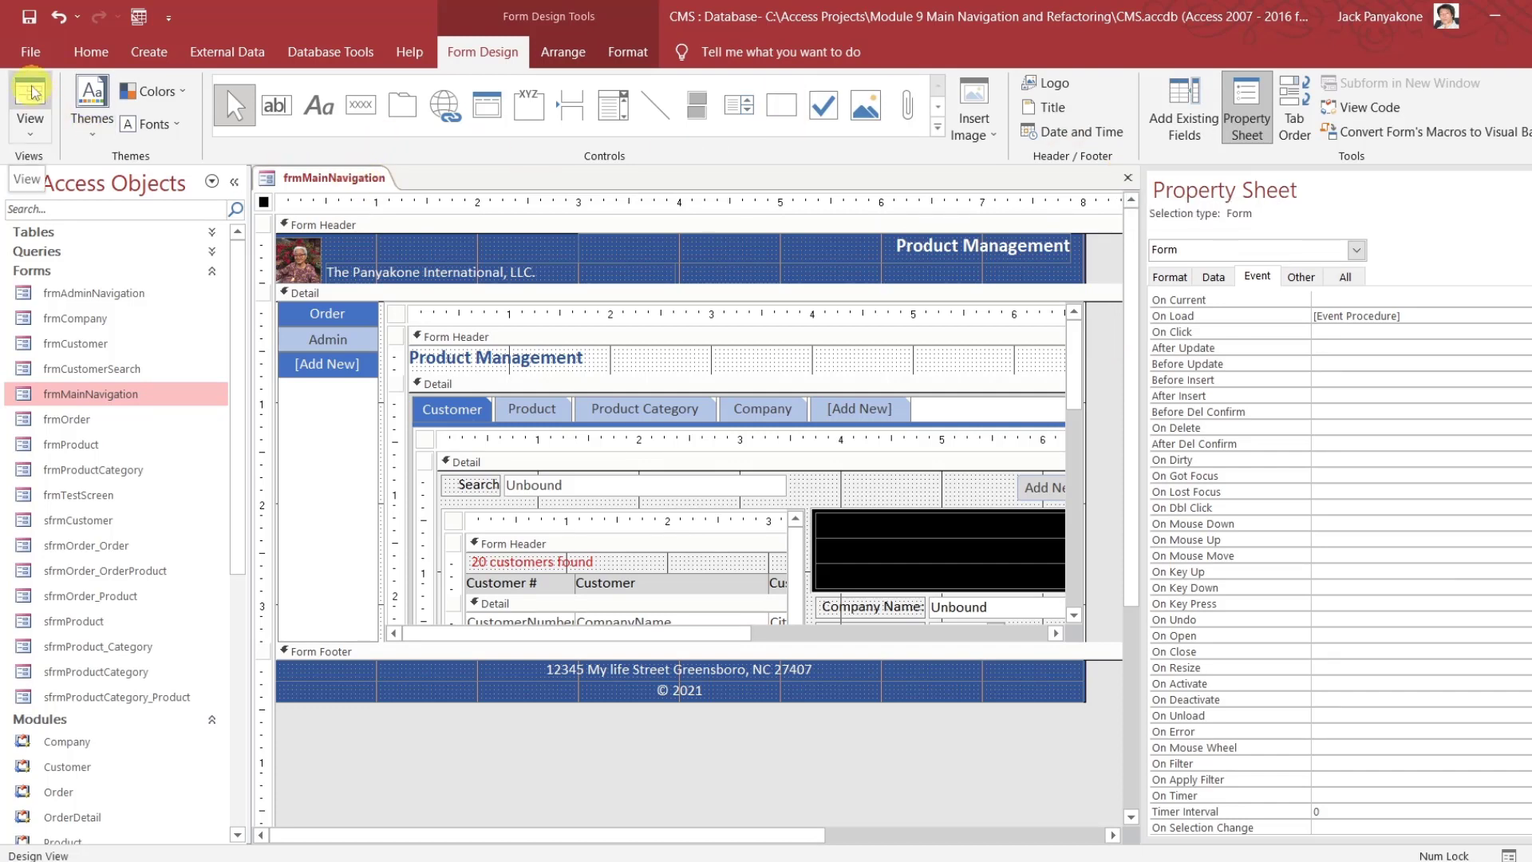
click(1126, 181)
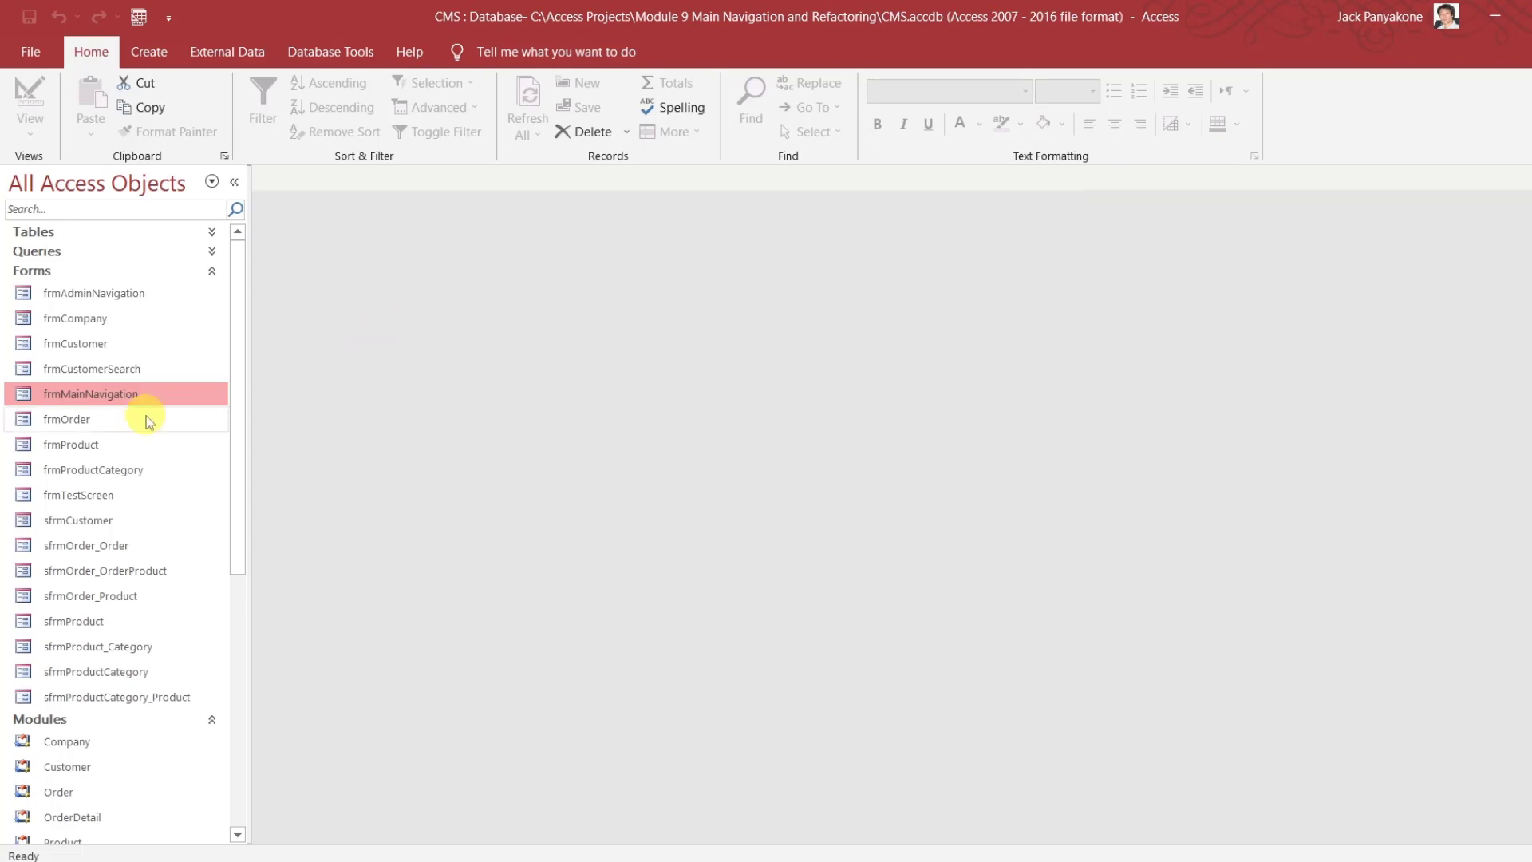
double_click(121, 396)
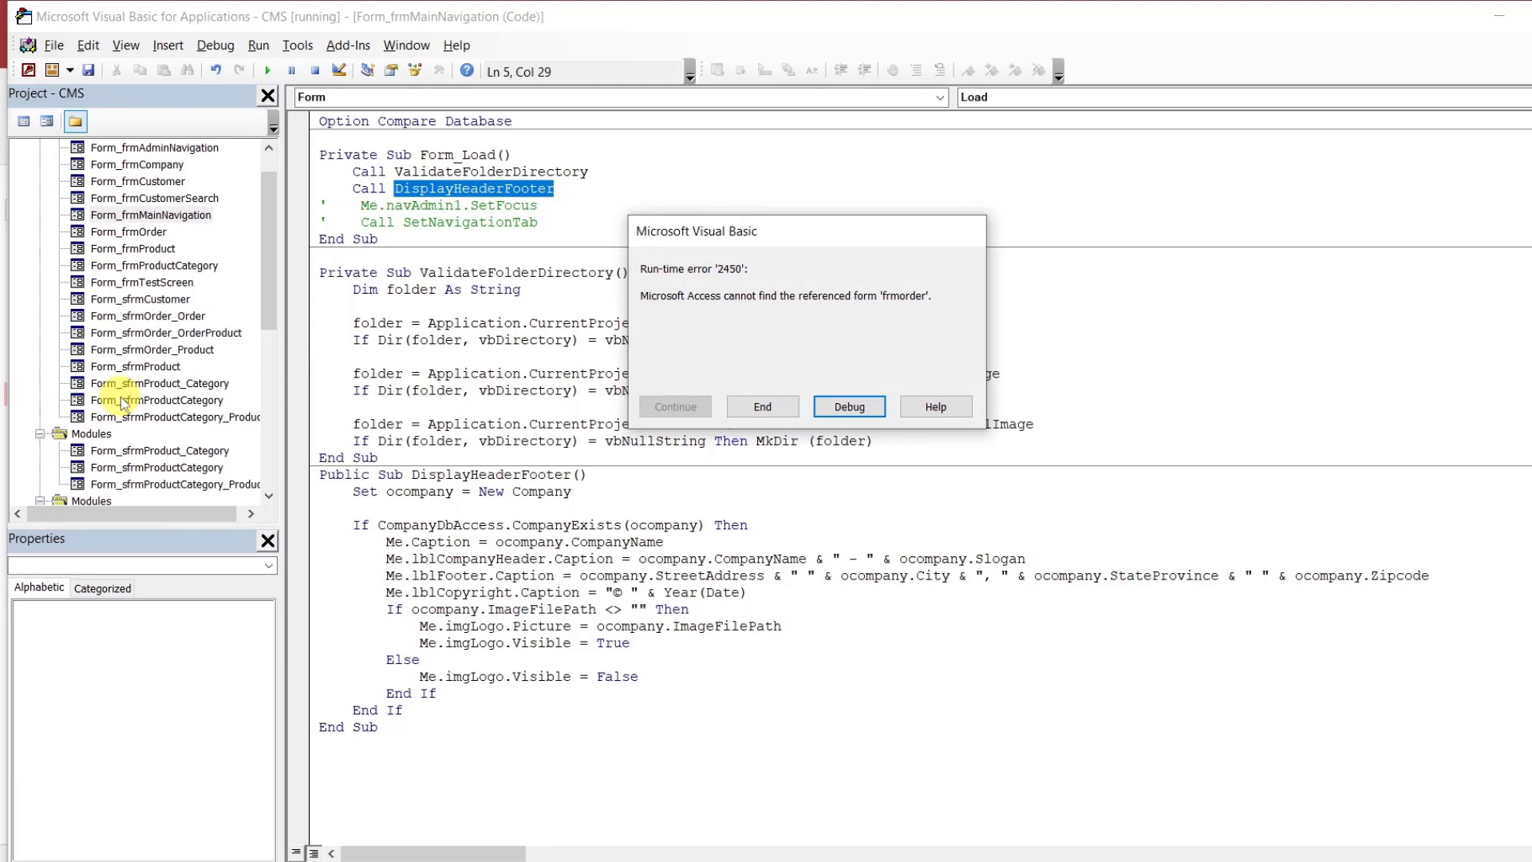
click(848, 406)
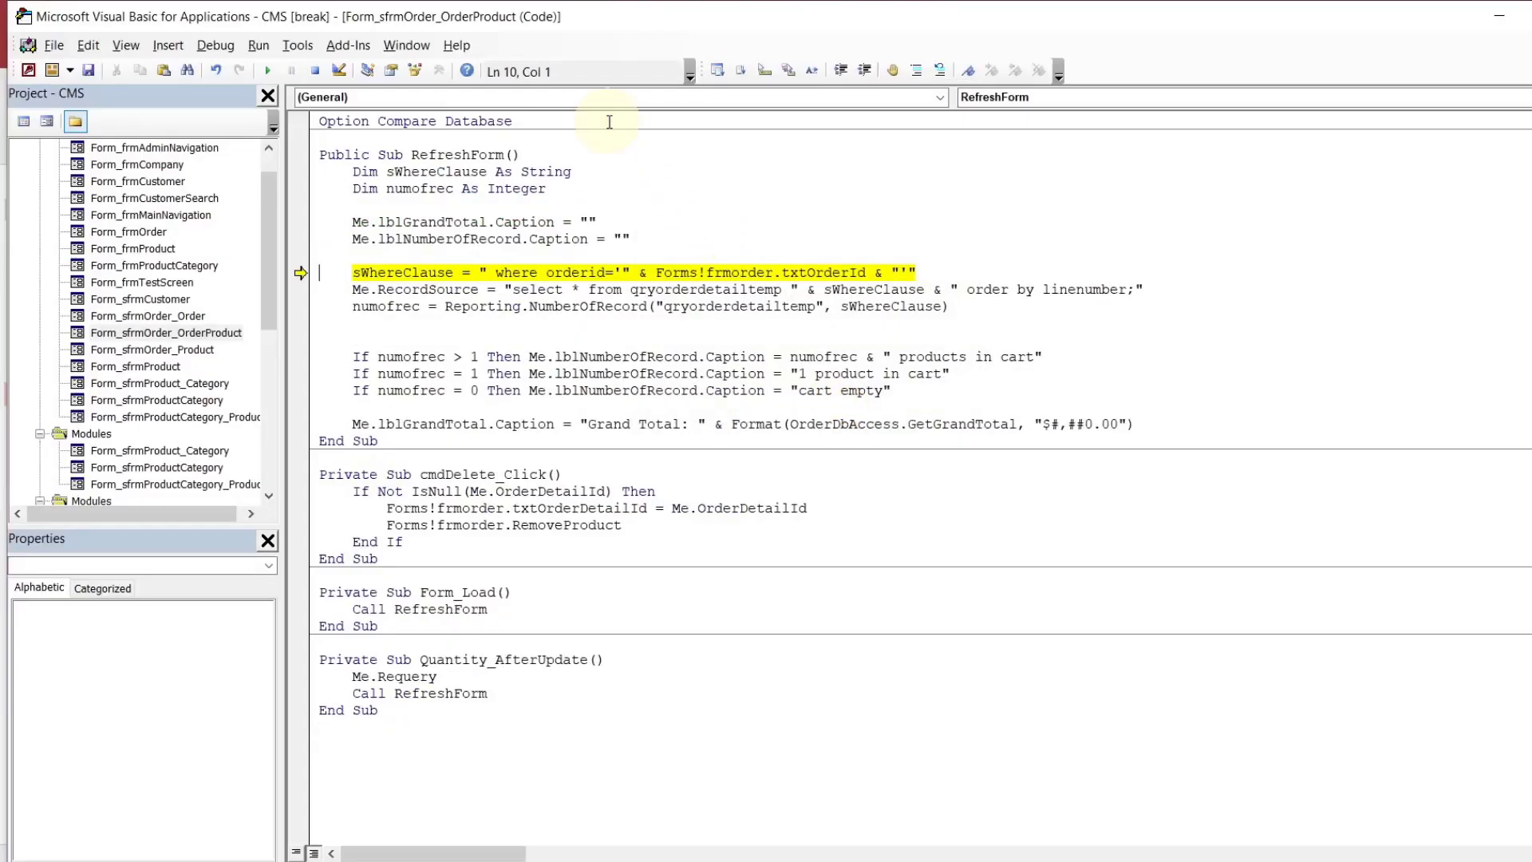
click(609, 121)
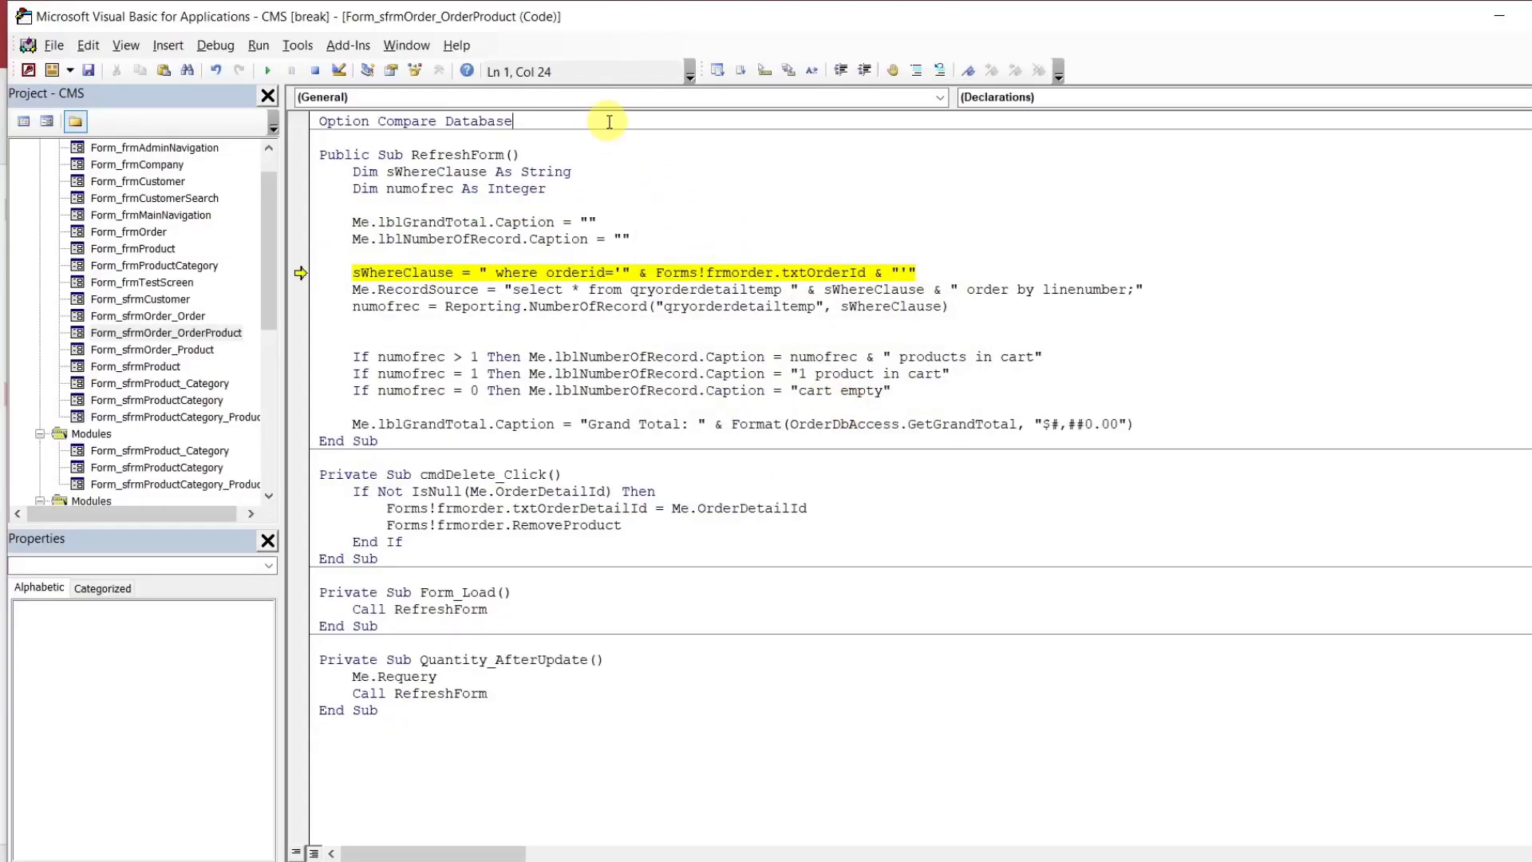
key(Return)
text(private)
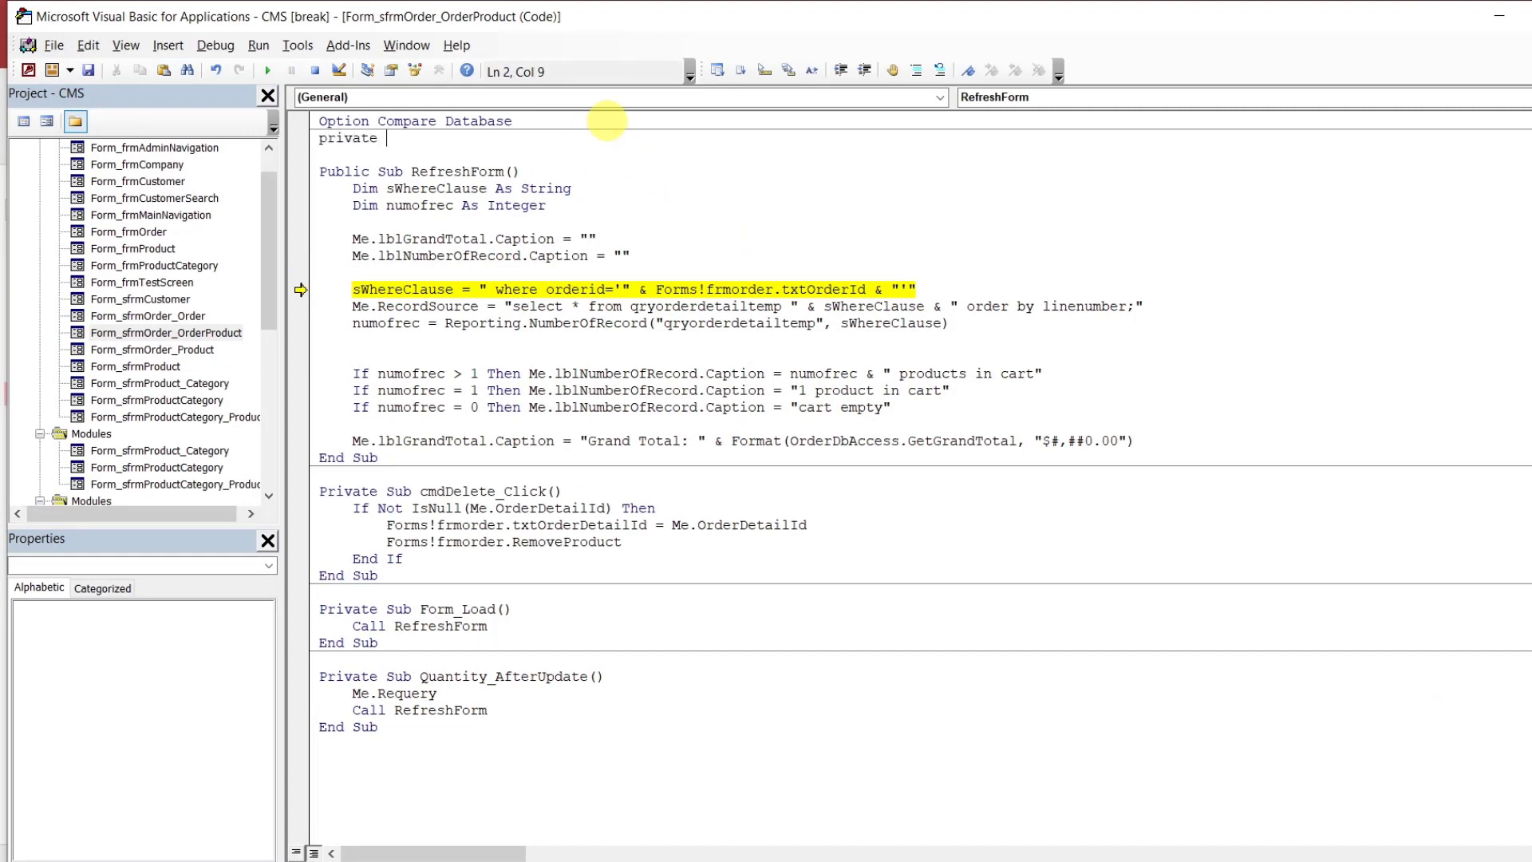
key(BackSpace)
key(BackSpace)
key(BackSpace)
key(BackSpace)
key(BackSpace)
key(BackSpace)
key(BackSpace)
key(BackSpace)
key(BackSpace)
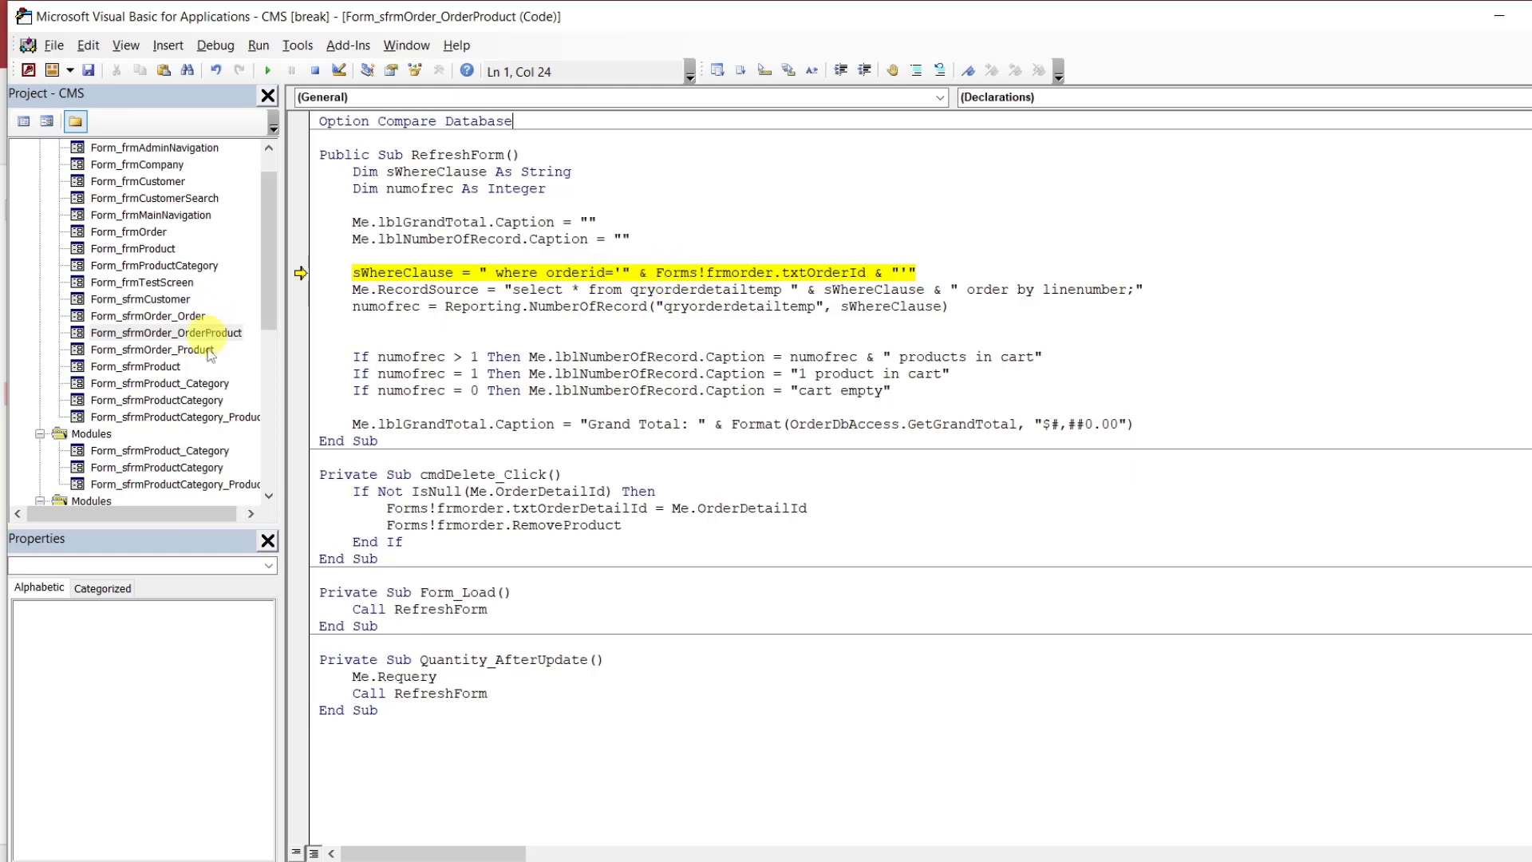
Copy the reference Forms!frmadminnavigation!navAdminContainer.Form from DisplayProduct in the sfrmProduct code, and close that code window
double_click(170, 367)
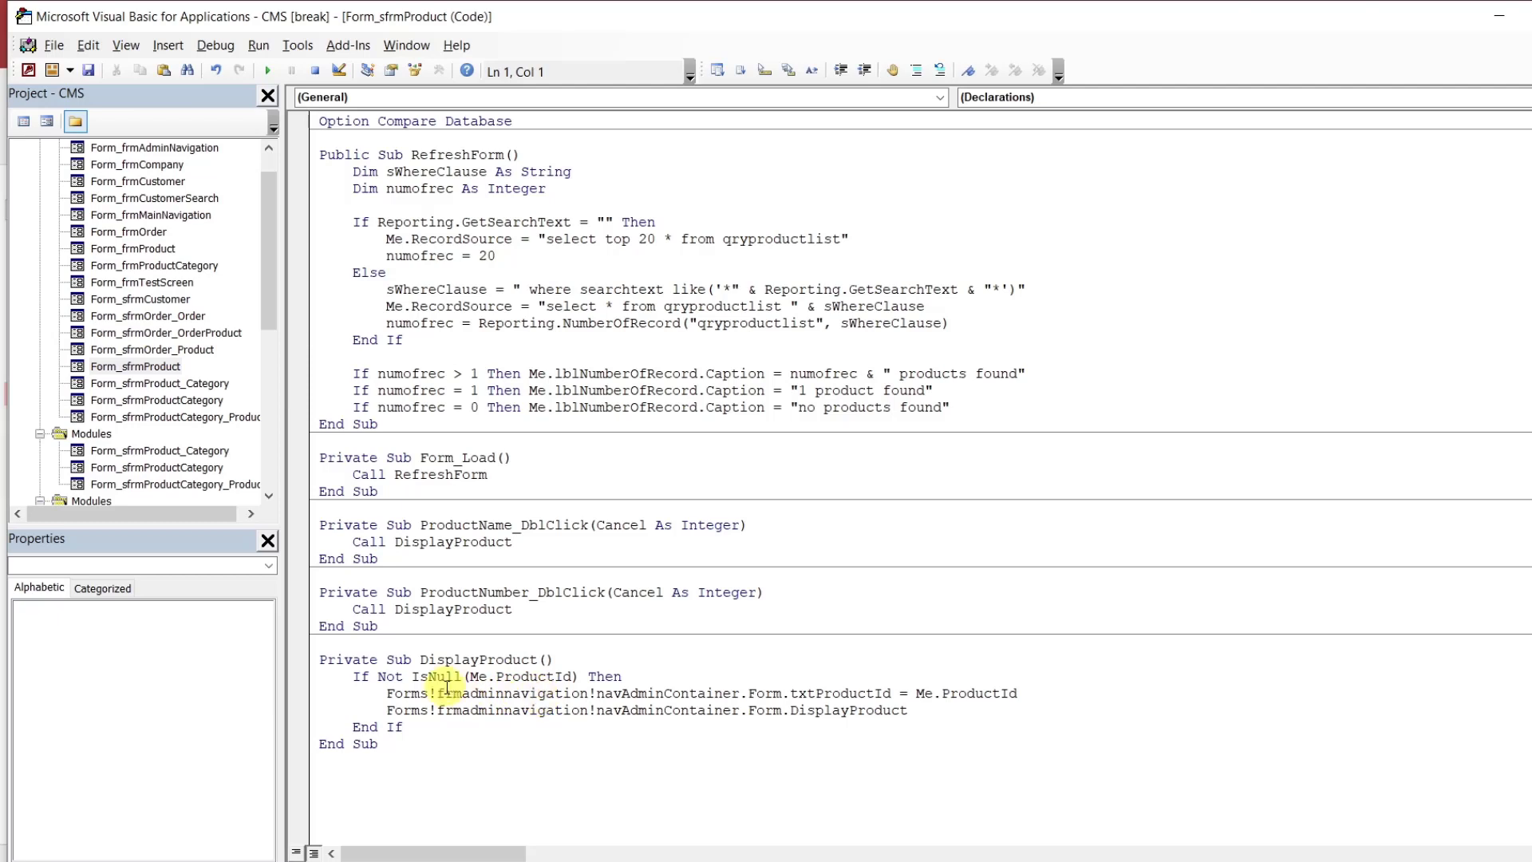
drag(385, 694, 783, 697)
key(ctrl+c)
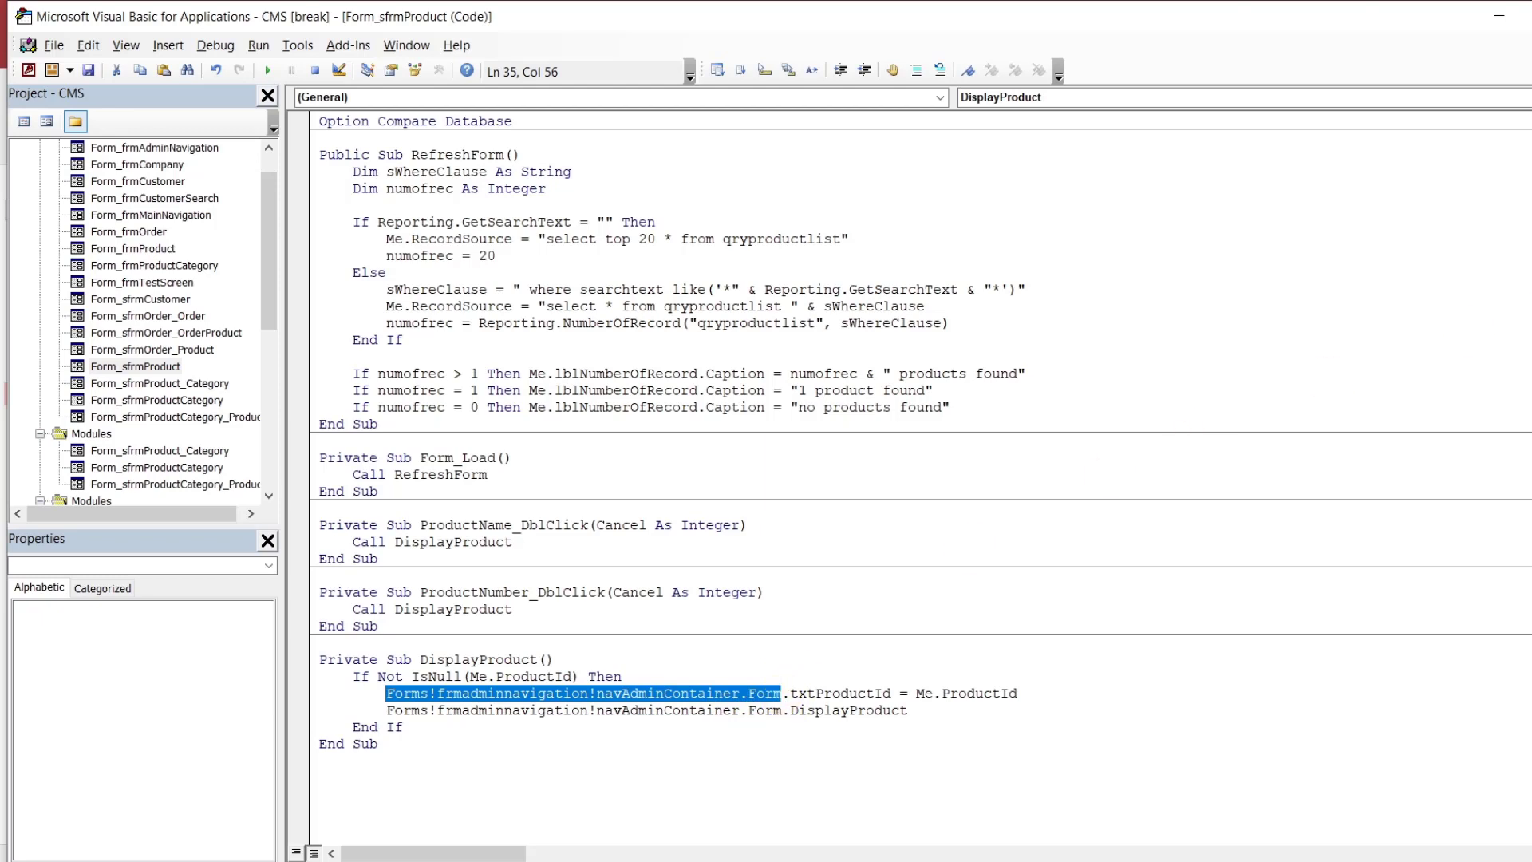
click(1530, 46)
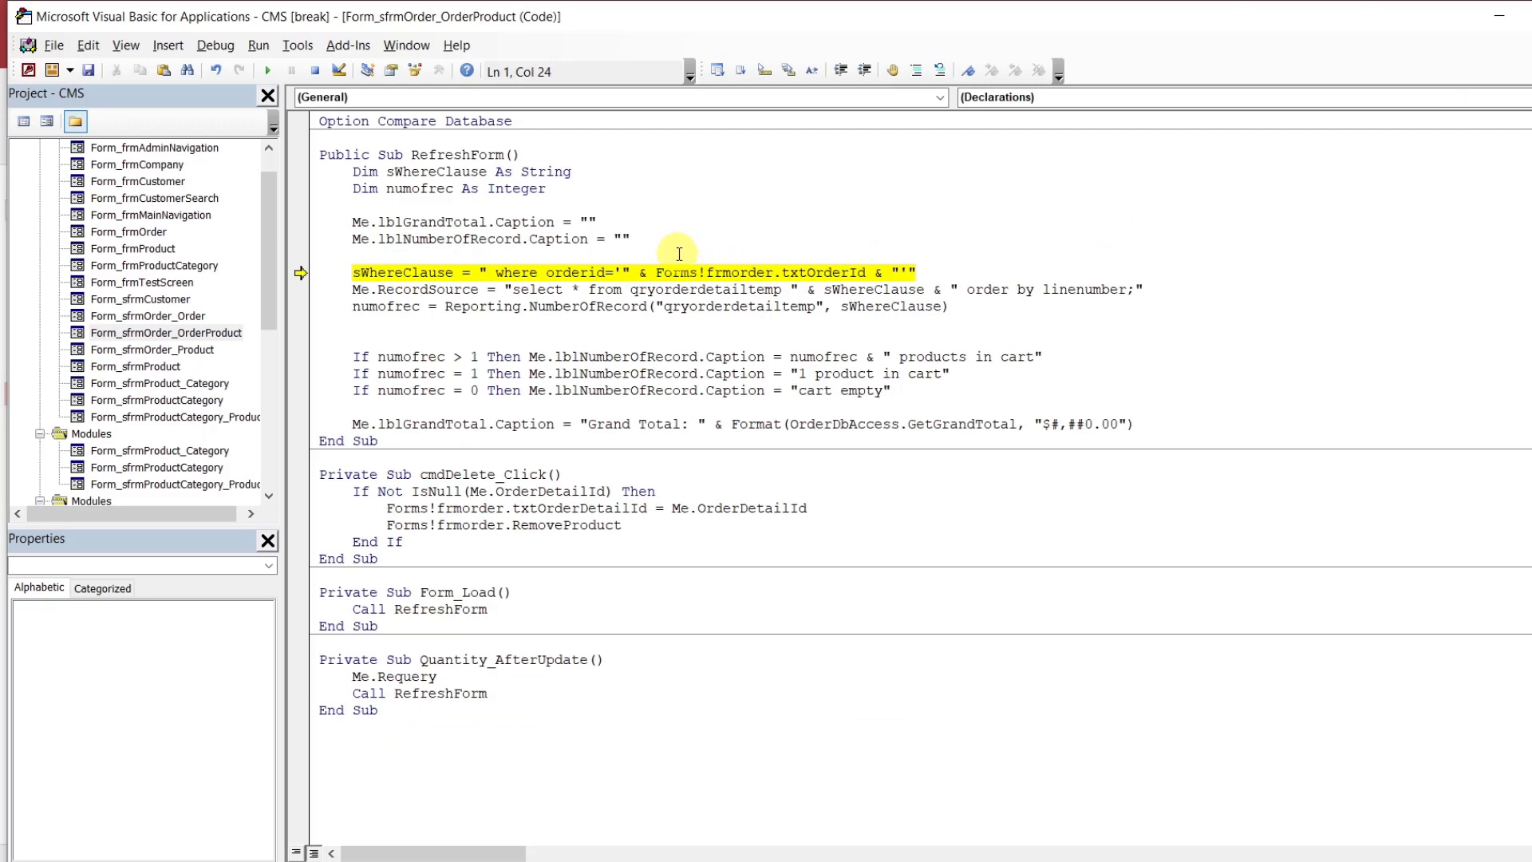
Replace Forms!frmorder in the sWhereClause line of RefreshForm with the copied reference, changing its form name to frmmainnavigation
drag(656, 273, 777, 272)
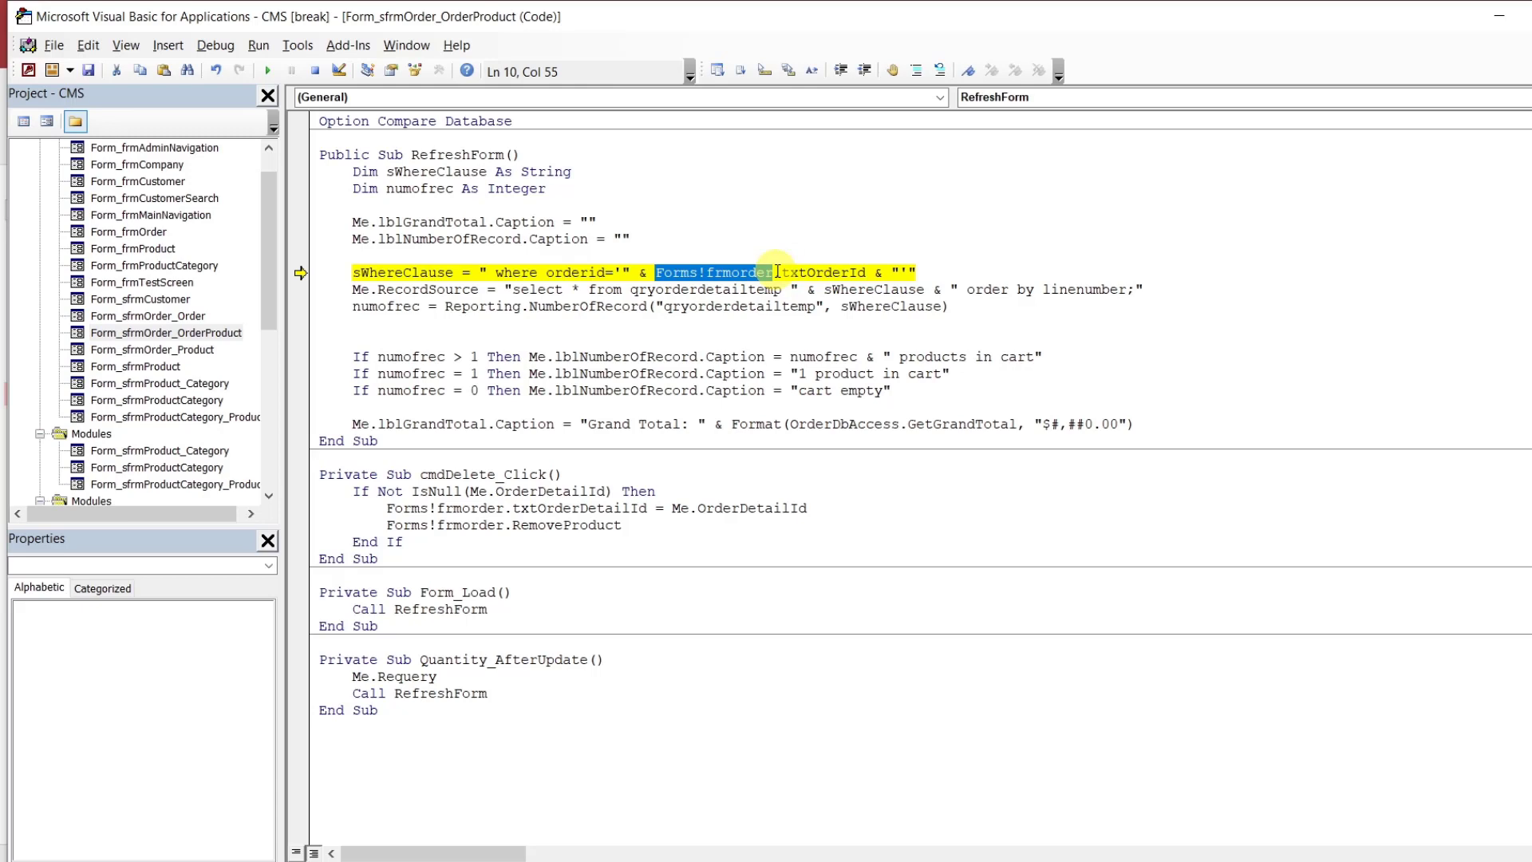
text(Forms!frmadminNavigation!navAdminContainer.Form)
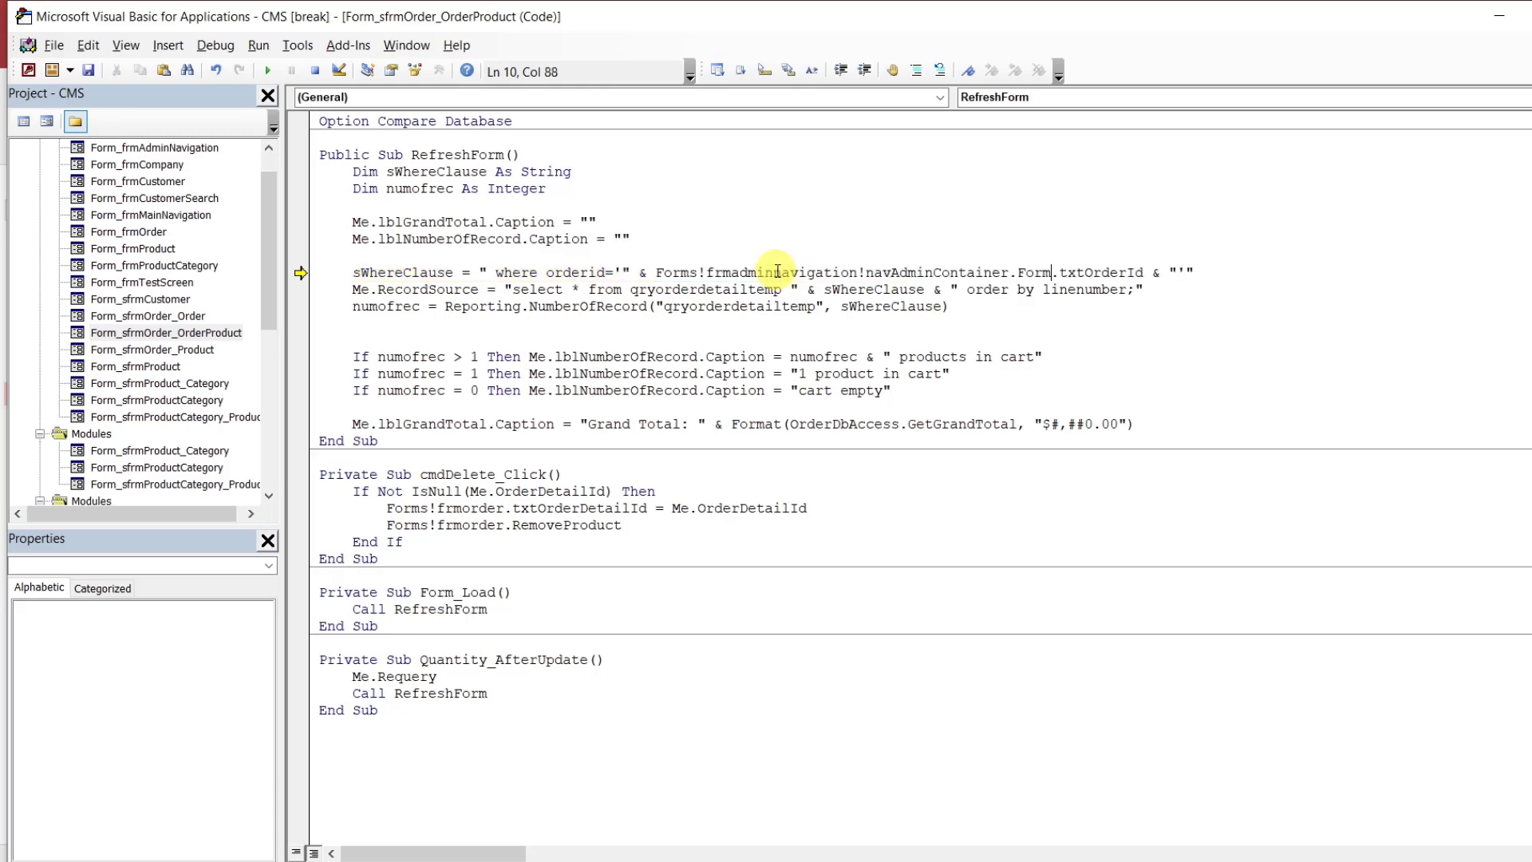
click(778, 272)
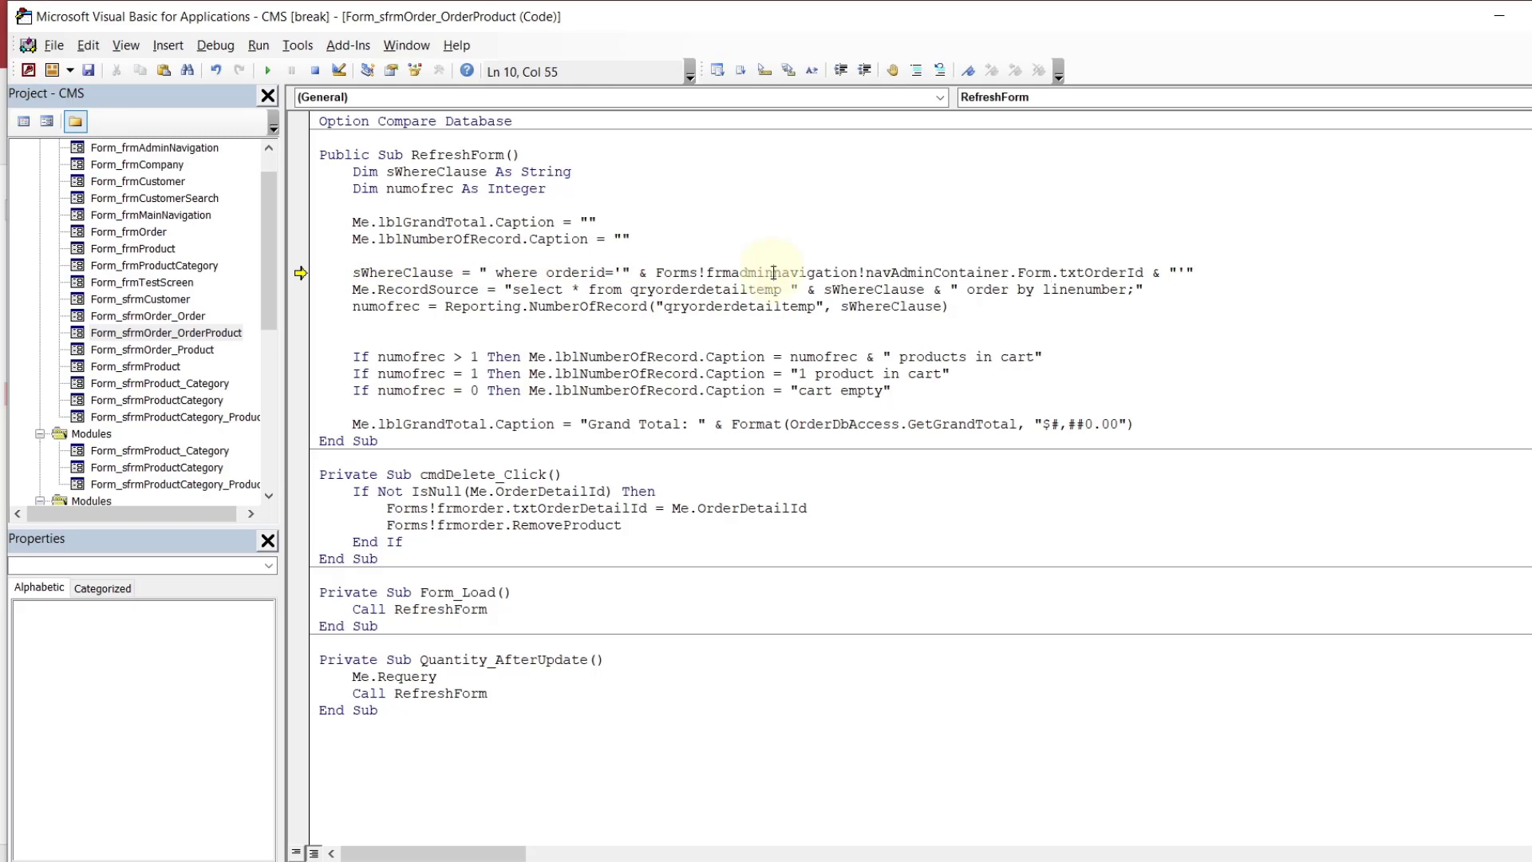
key(BackSpace)
key(BackSpace)
key(BackSpace)
key(BackSpace)
key(BackSpace)
key(BackSpace)
text(n)
key(Left)
text(main)
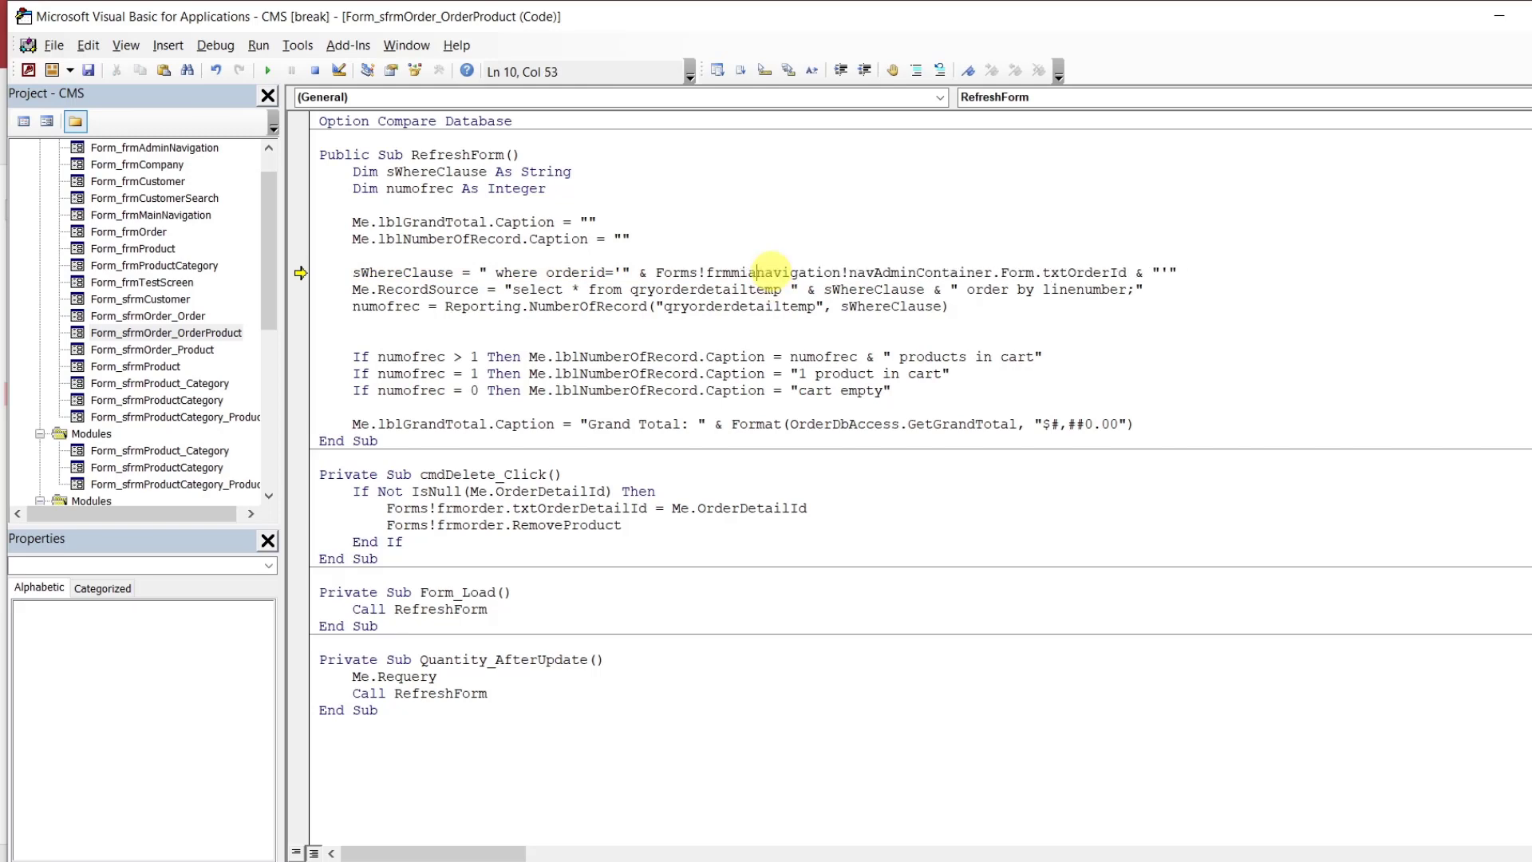
Change navAdminContainer to navMainContainer in the sWhereClause reference
click(925, 272)
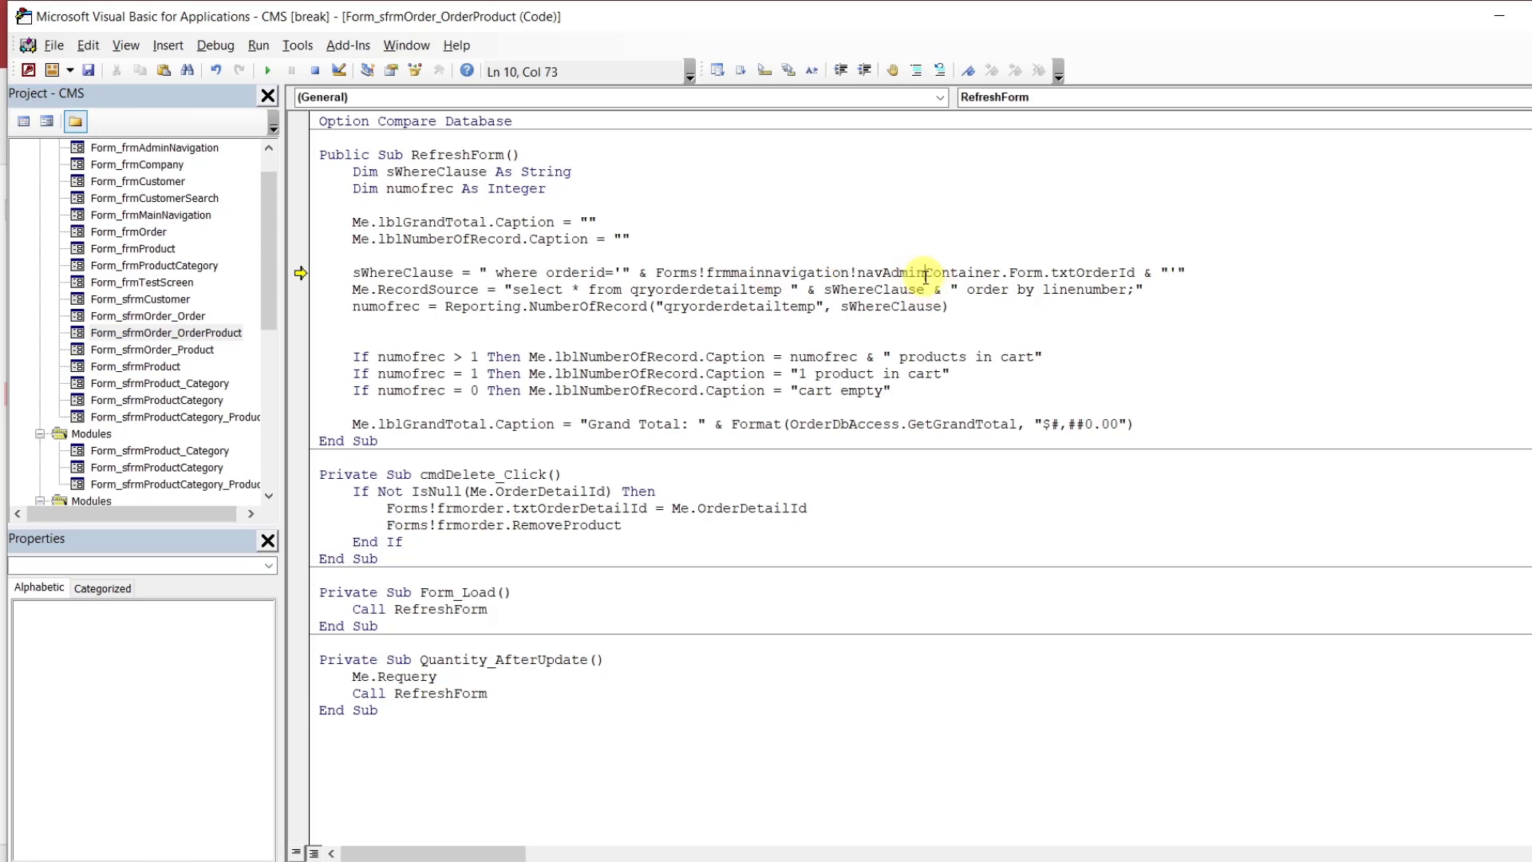
key(BackSpace)
key(BackSpace)
key(BackSpace)
key(BackSpace)
key(BackSpace)
text(main)
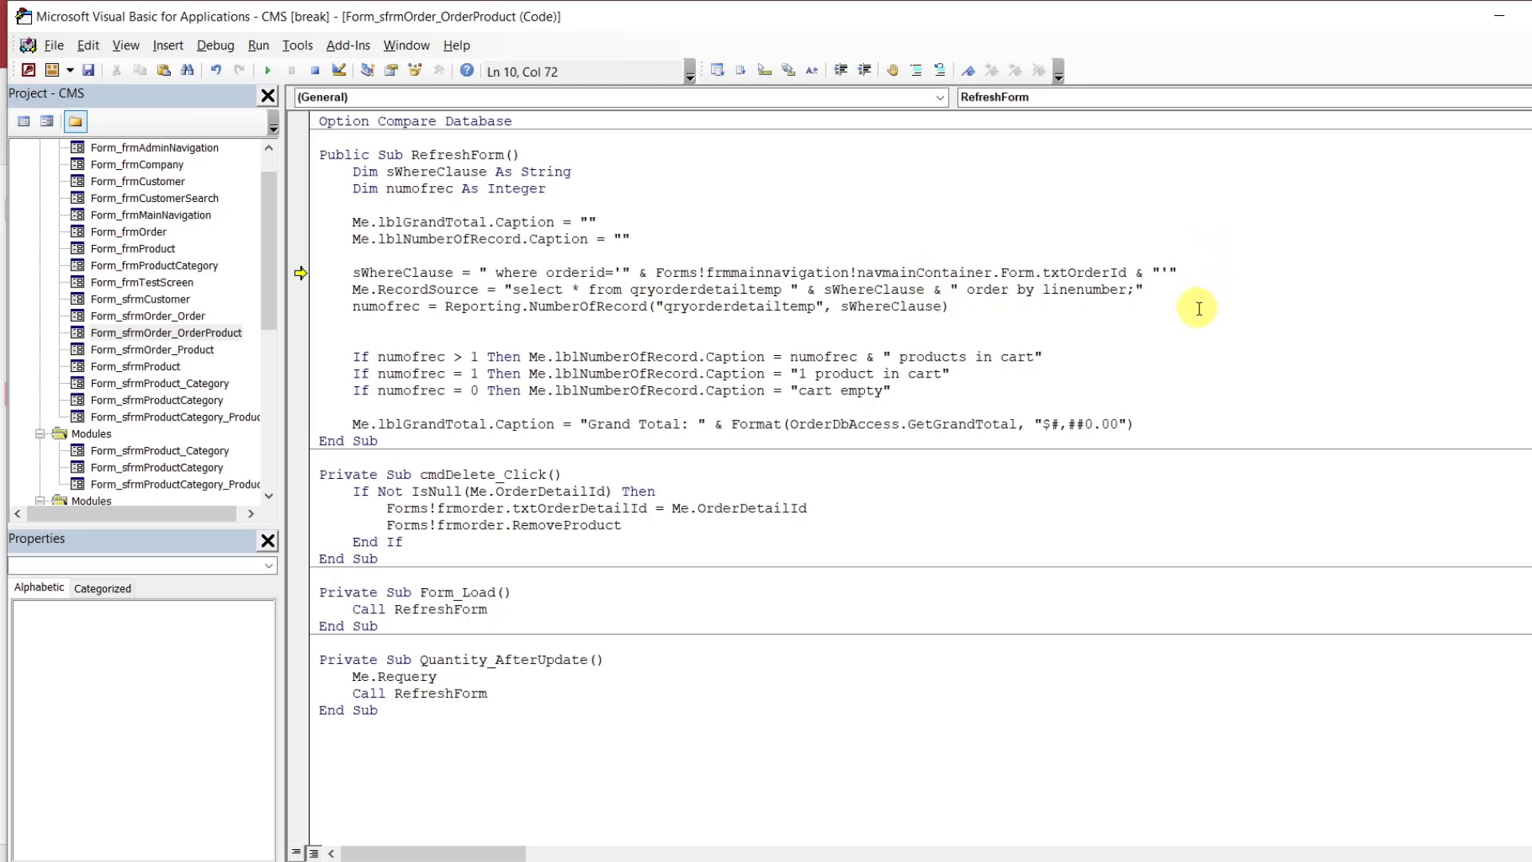
Replace Forms!frmorder in the txtOrderDetailId line of cmdDelete_Click with Forms!frmmainnavigation!navMainContainer.Form, copied from the sWhereClause line
click(530, 508)
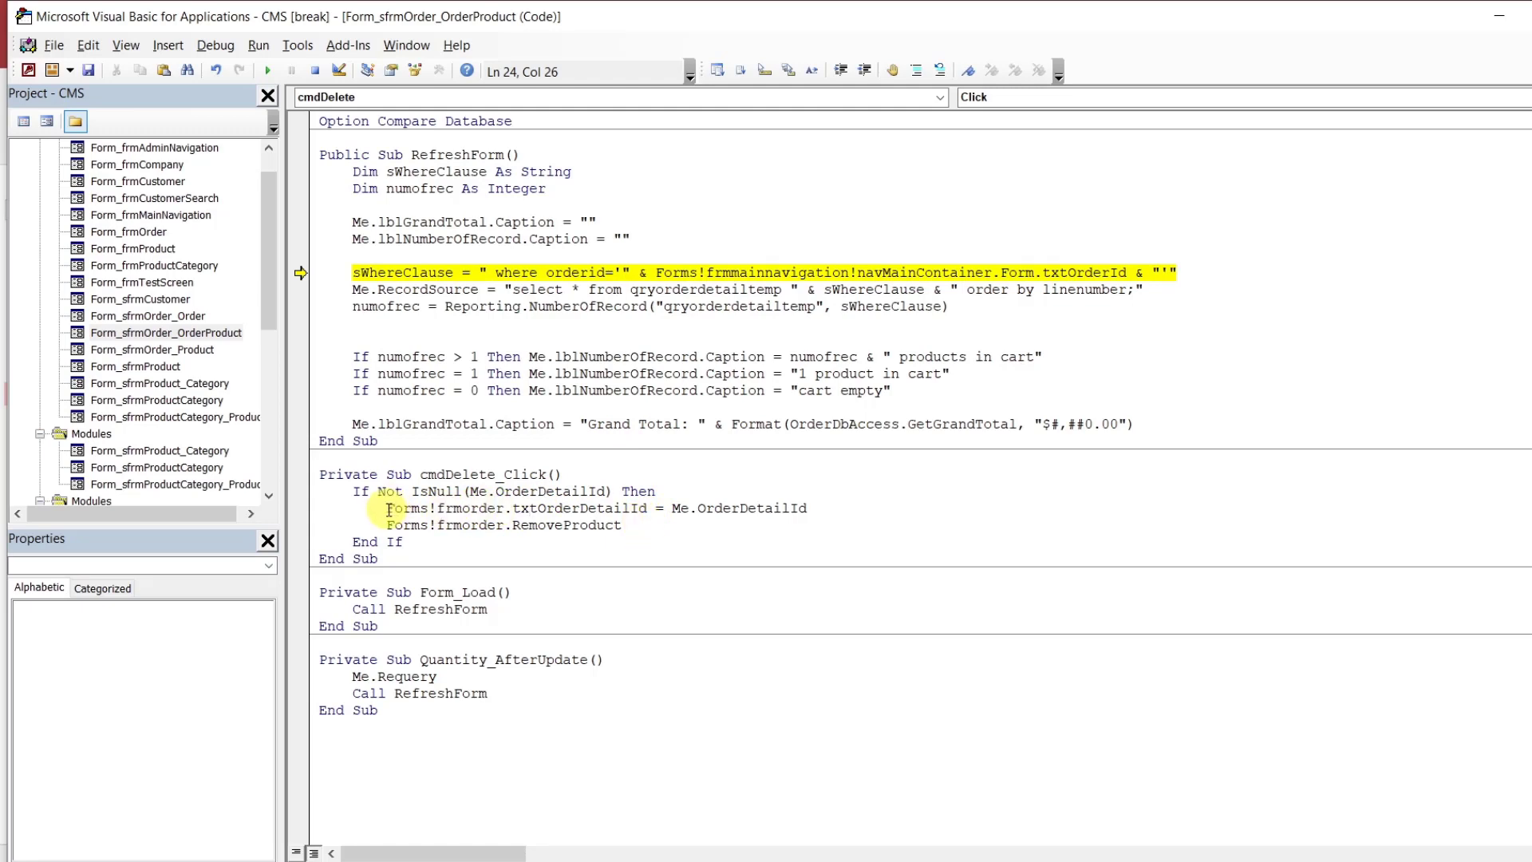
drag(390, 508, 508, 508)
key(ctrl+v)
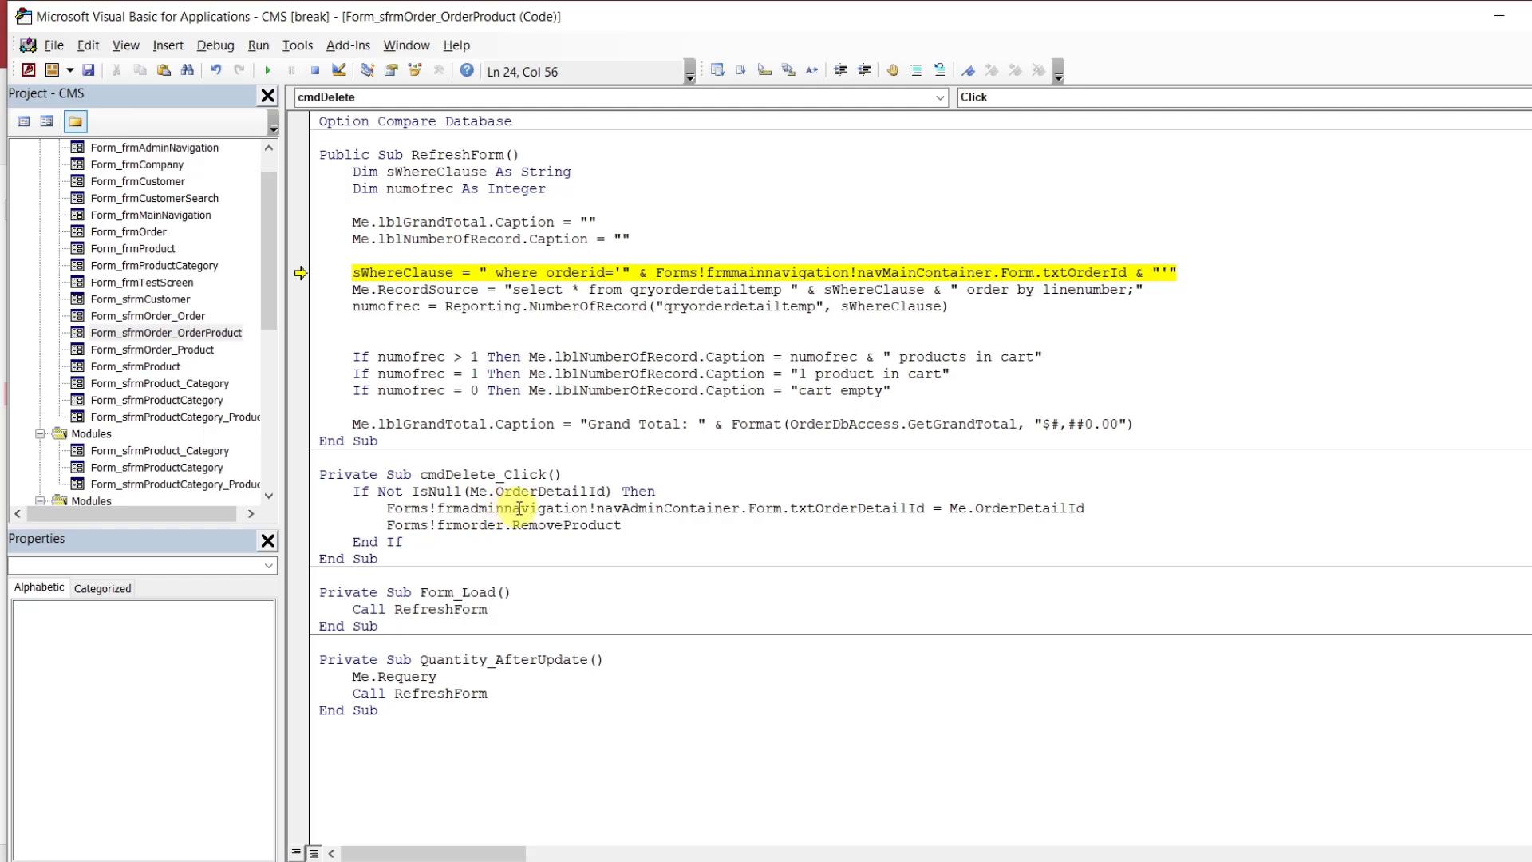
click(505, 508)
drag(657, 272, 1035, 275)
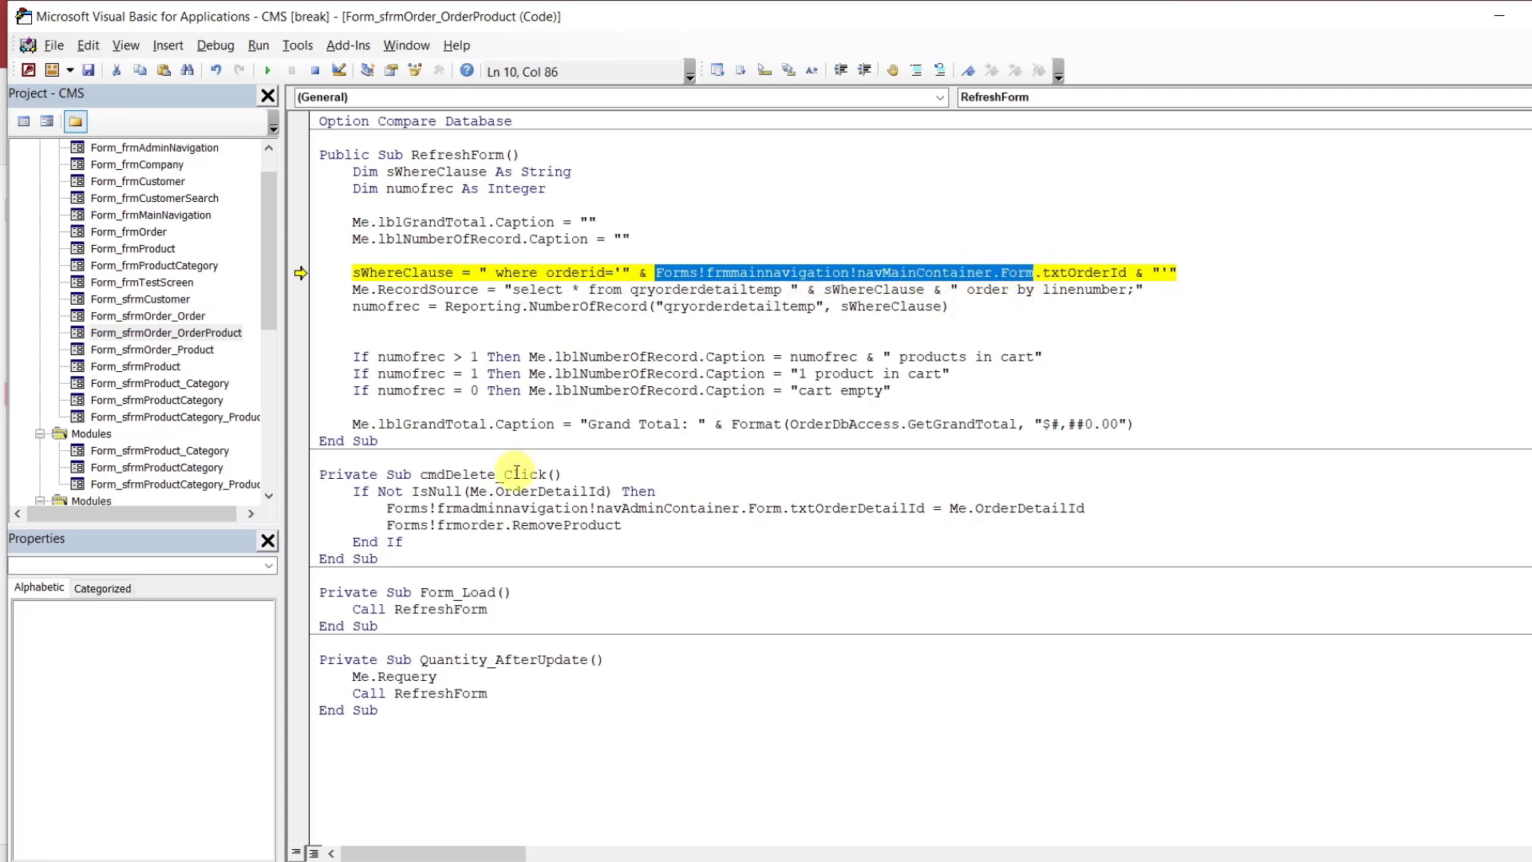
drag(388, 509, 782, 507)
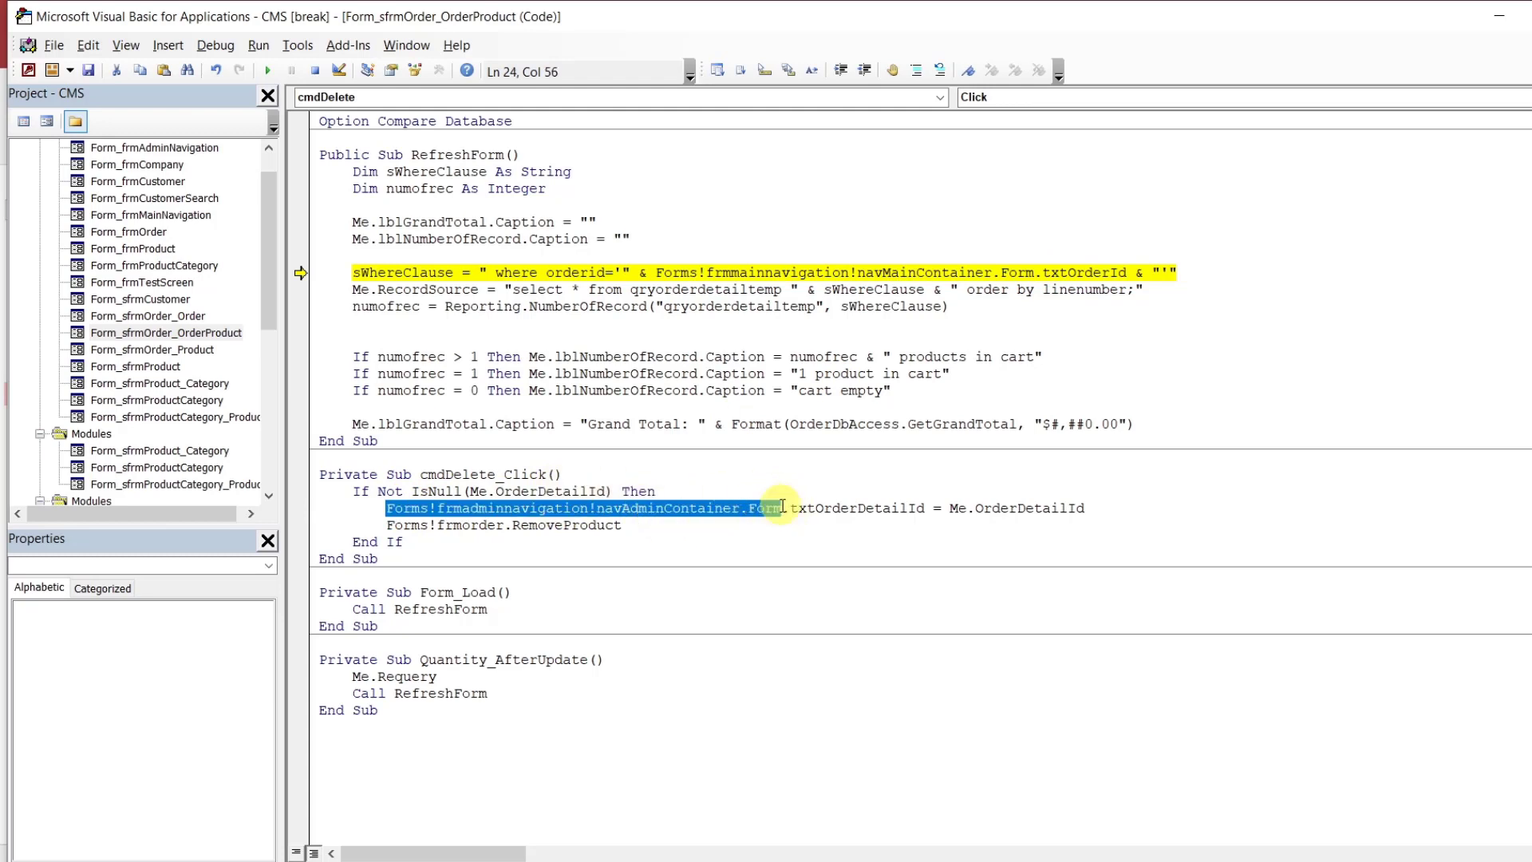
text(Forms!frmmainnavigation!navMainContainer.Form)
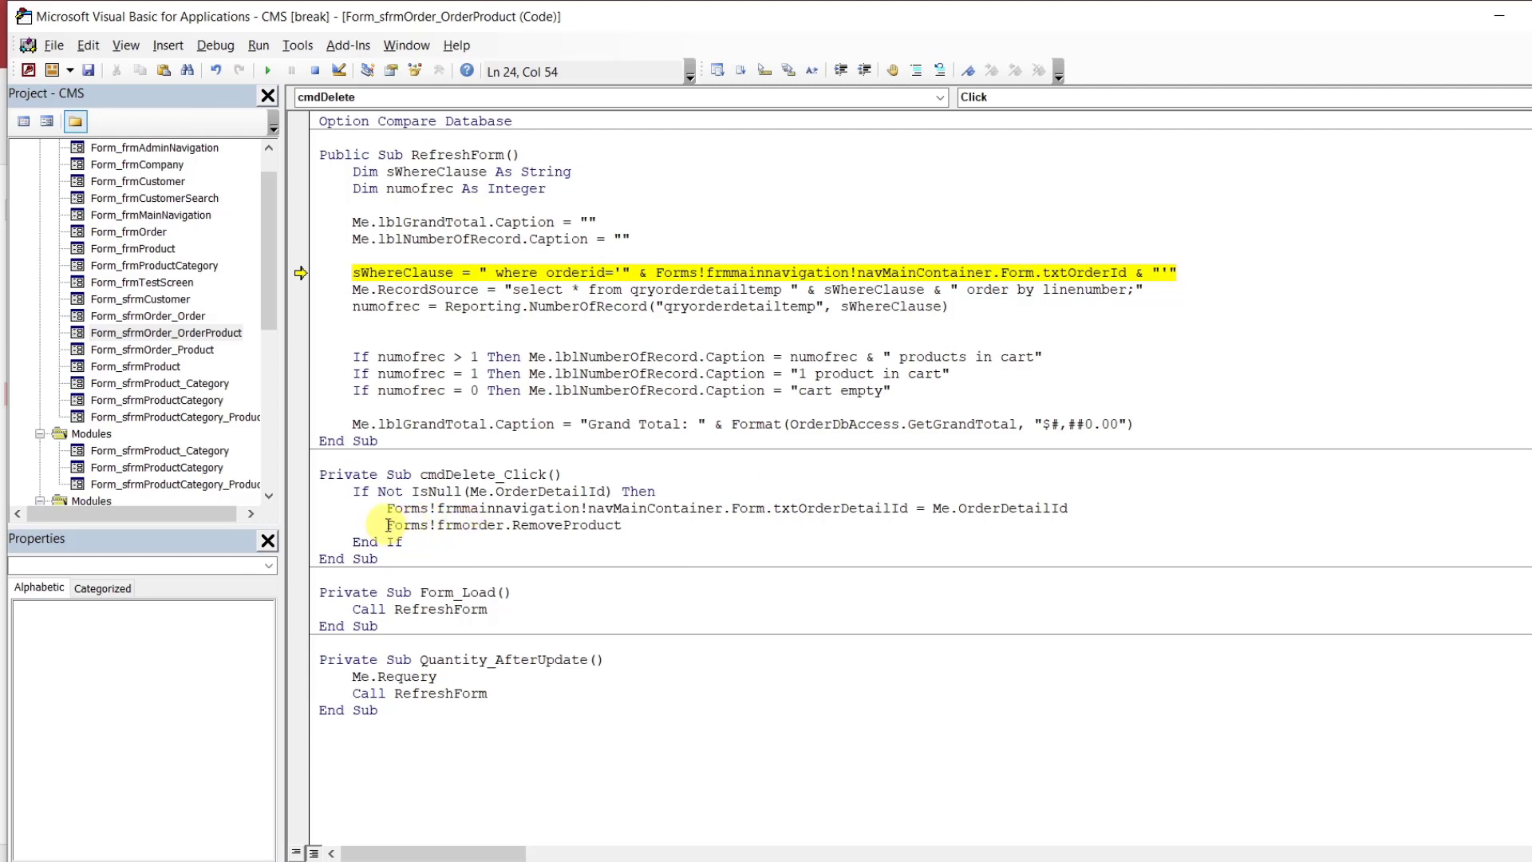
Replace Forms!frmorder in the RemoveProduct line of cmdDelete_Click with Forms!frmmainnavigation!navMainContainer.Form
drag(387, 526, 505, 526)
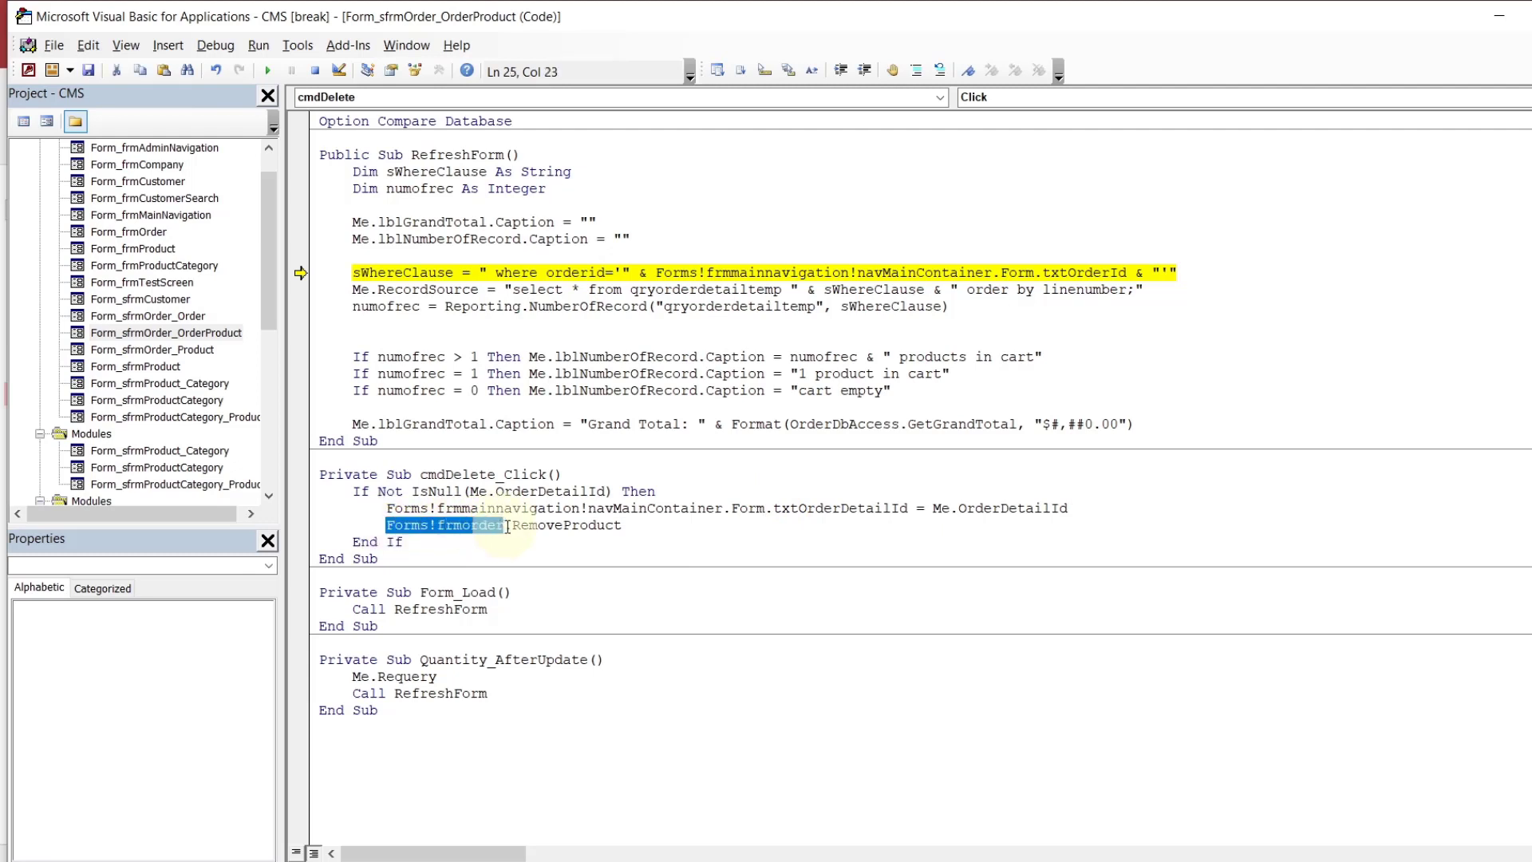
text(Forms!frmmainnavigation!navMainContainer.Form)
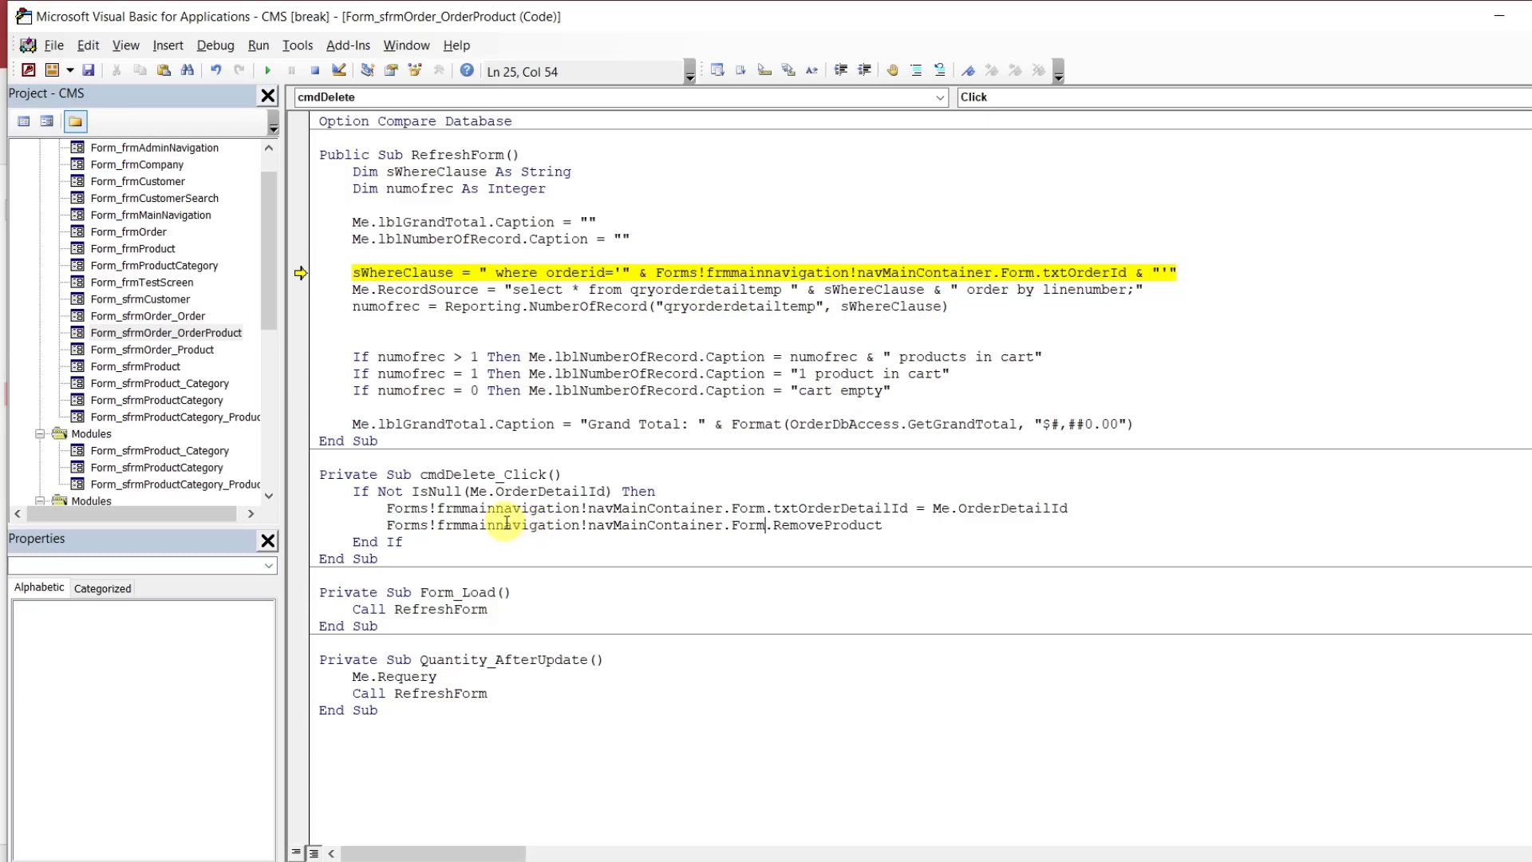
double_click(627, 525)
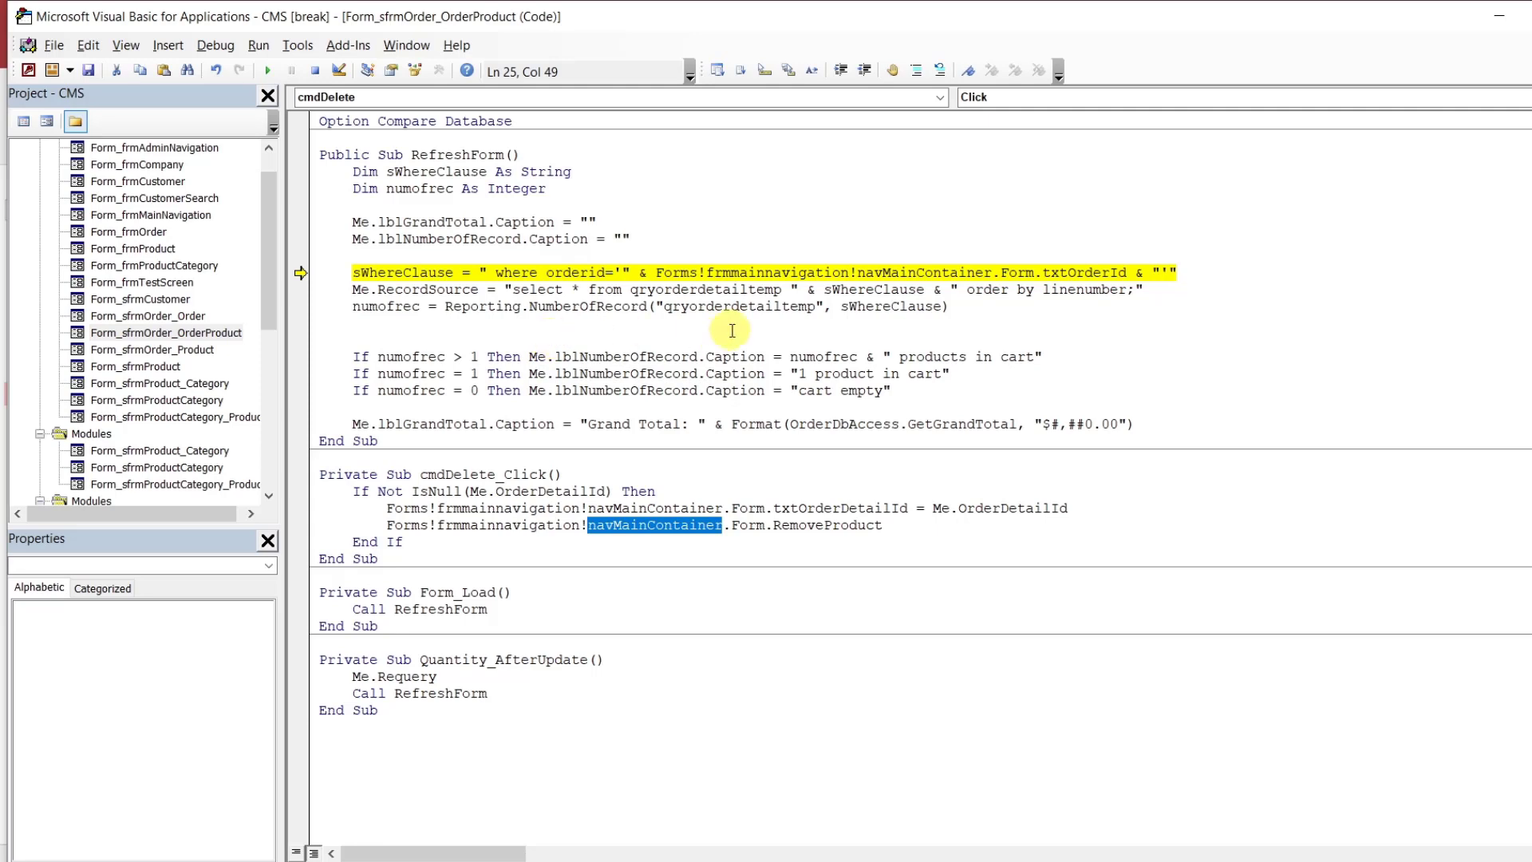
Remove the extra blank line after the numofrec line in RefreshForm, continue code execution, and dismiss the compile error
click(995, 303)
key(Delete)
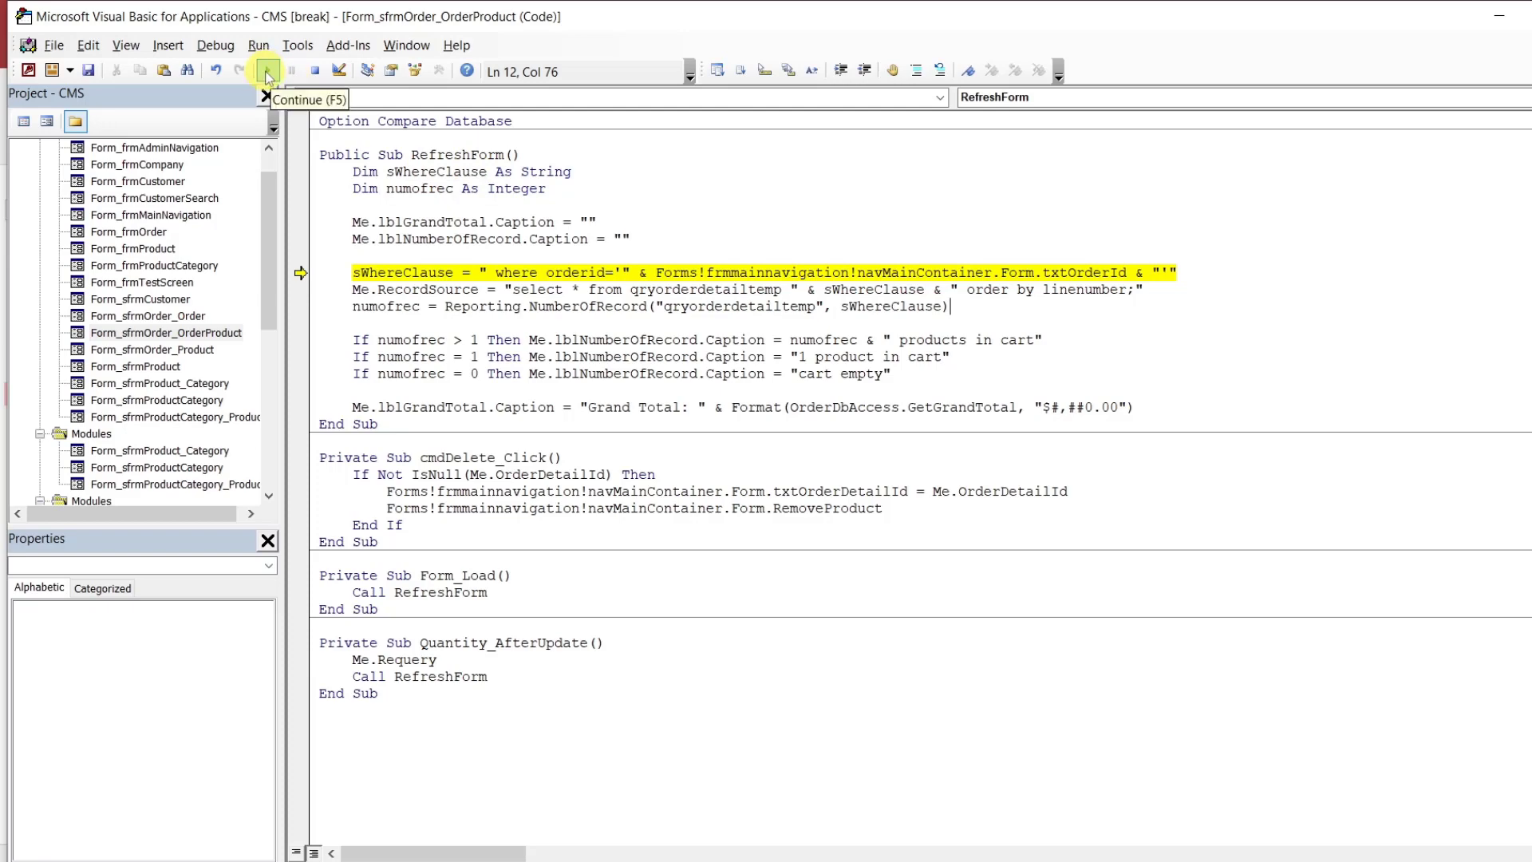
click(267, 72)
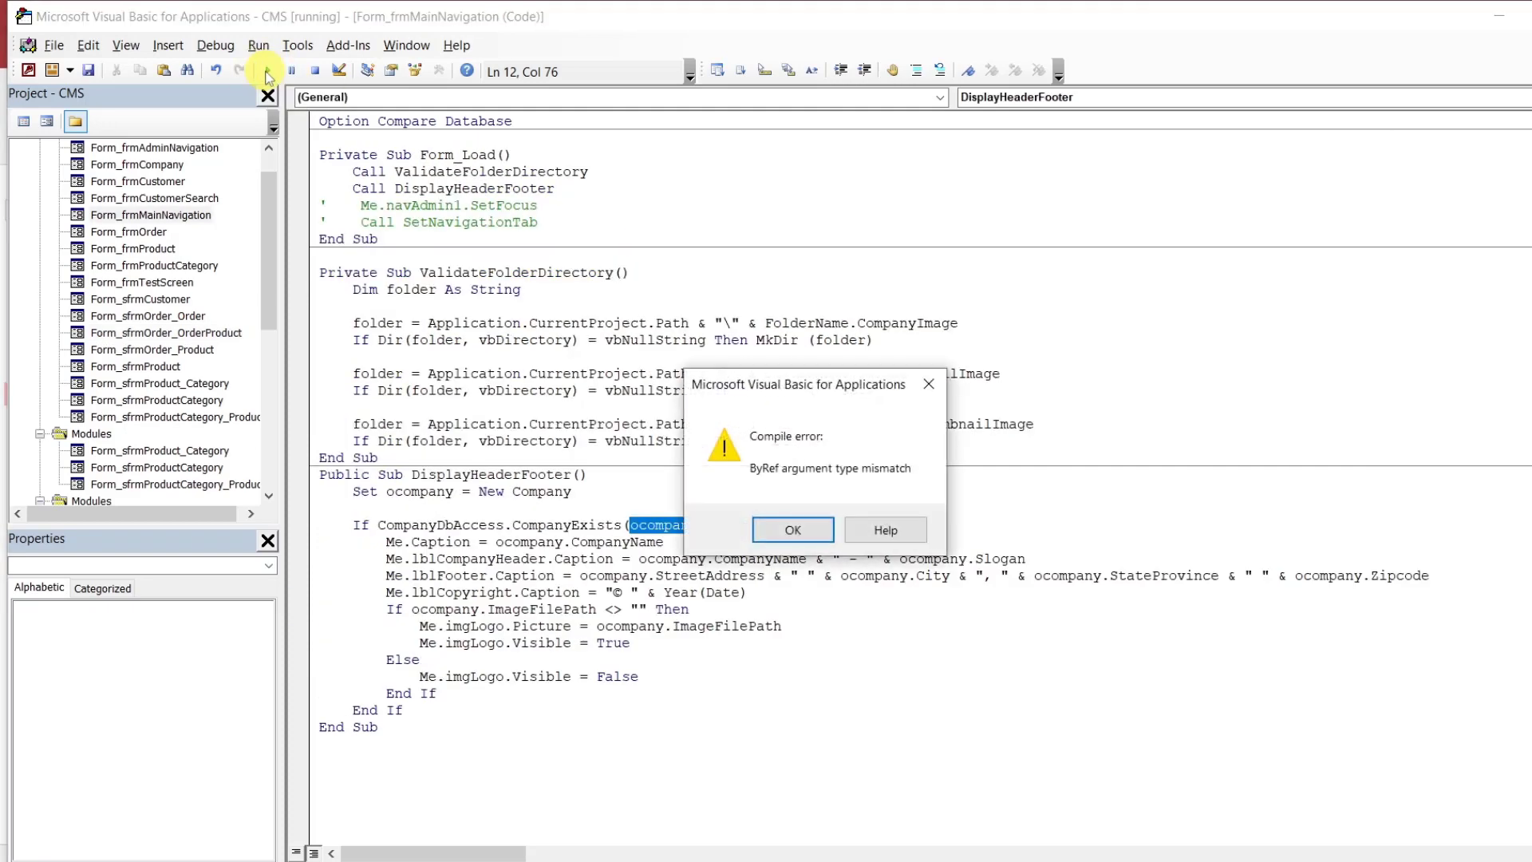
click(802, 534)
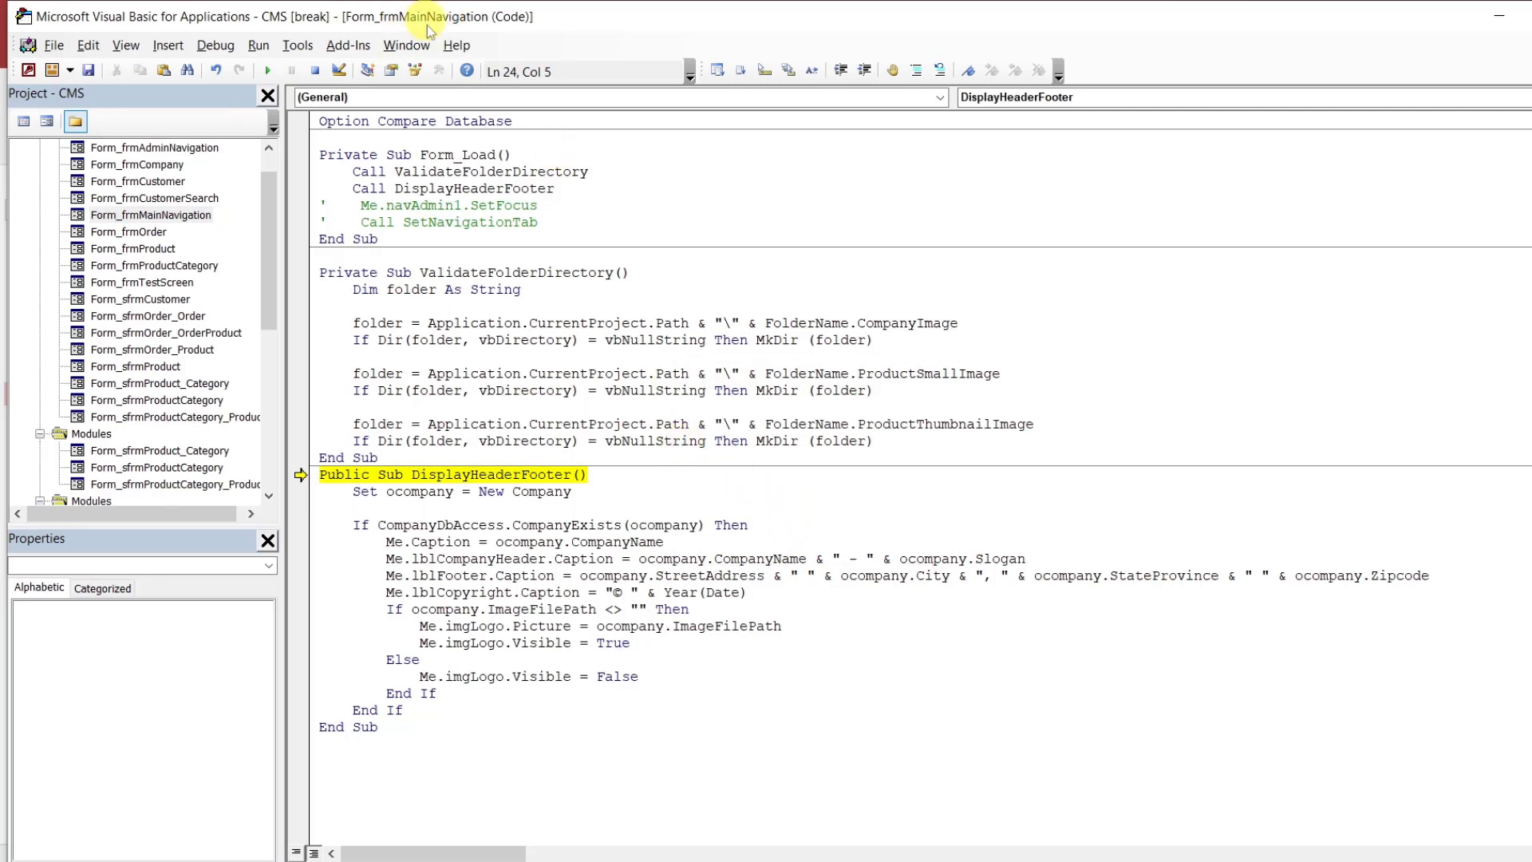
Declare Private ocompany As Company below Option Compare Database in the frmMainNavigation code
click(435, 138)
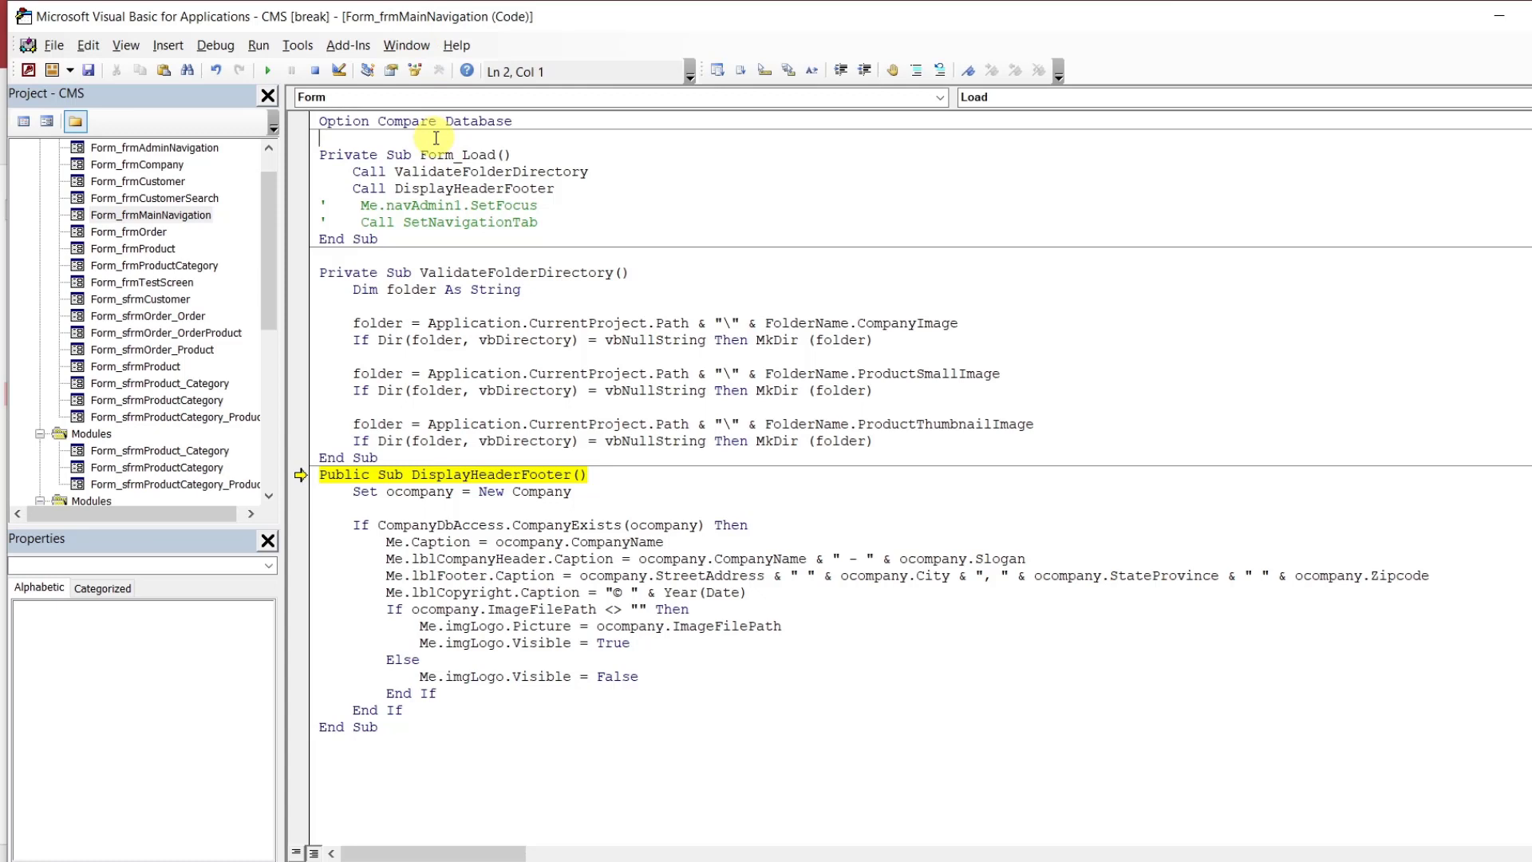
text(private ocompany as Company)
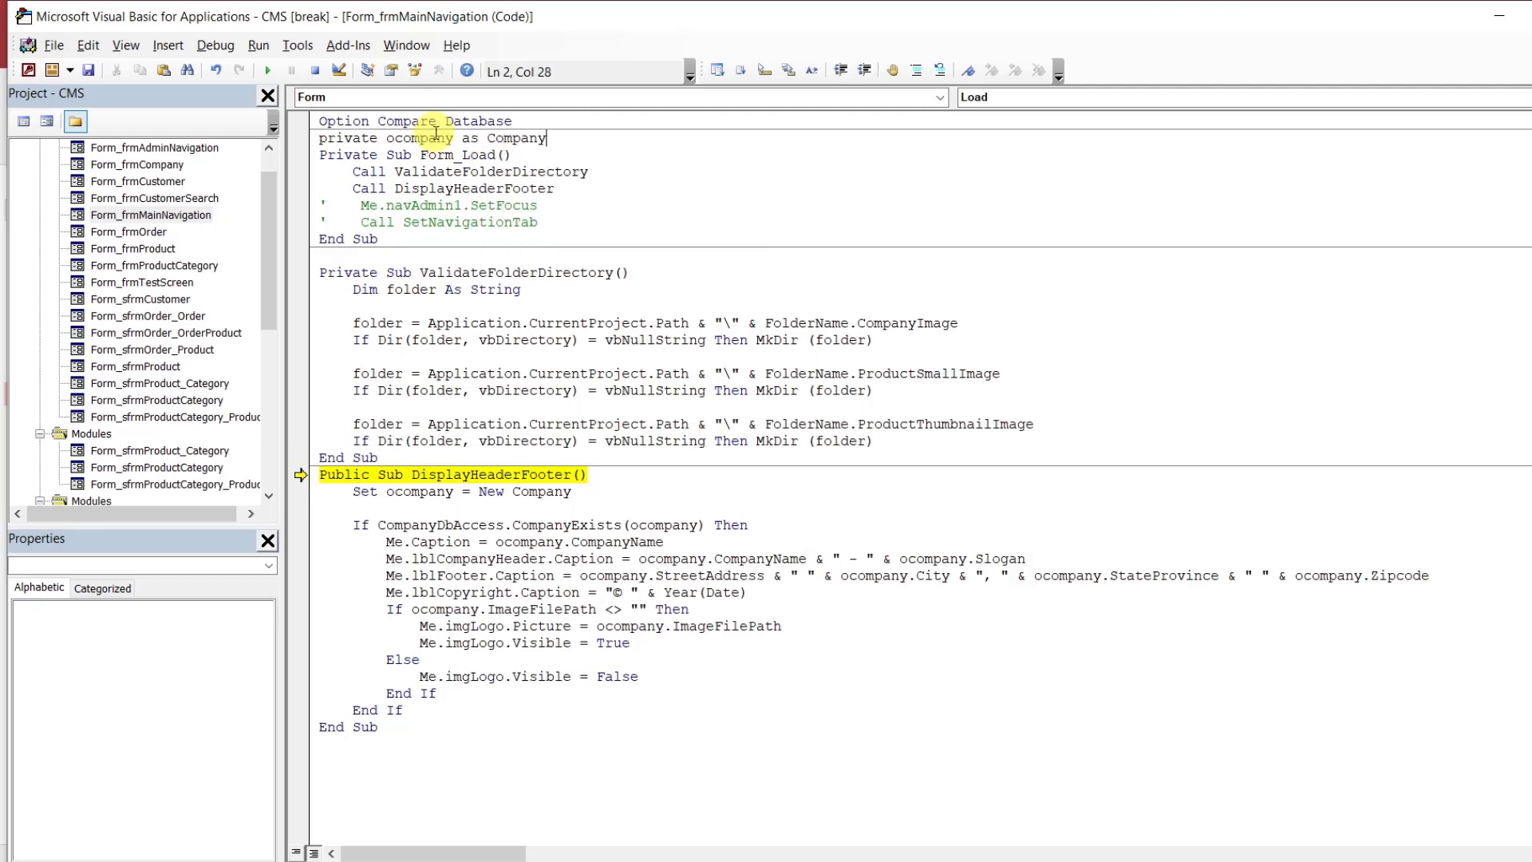
key(Return)
click(586, 324)
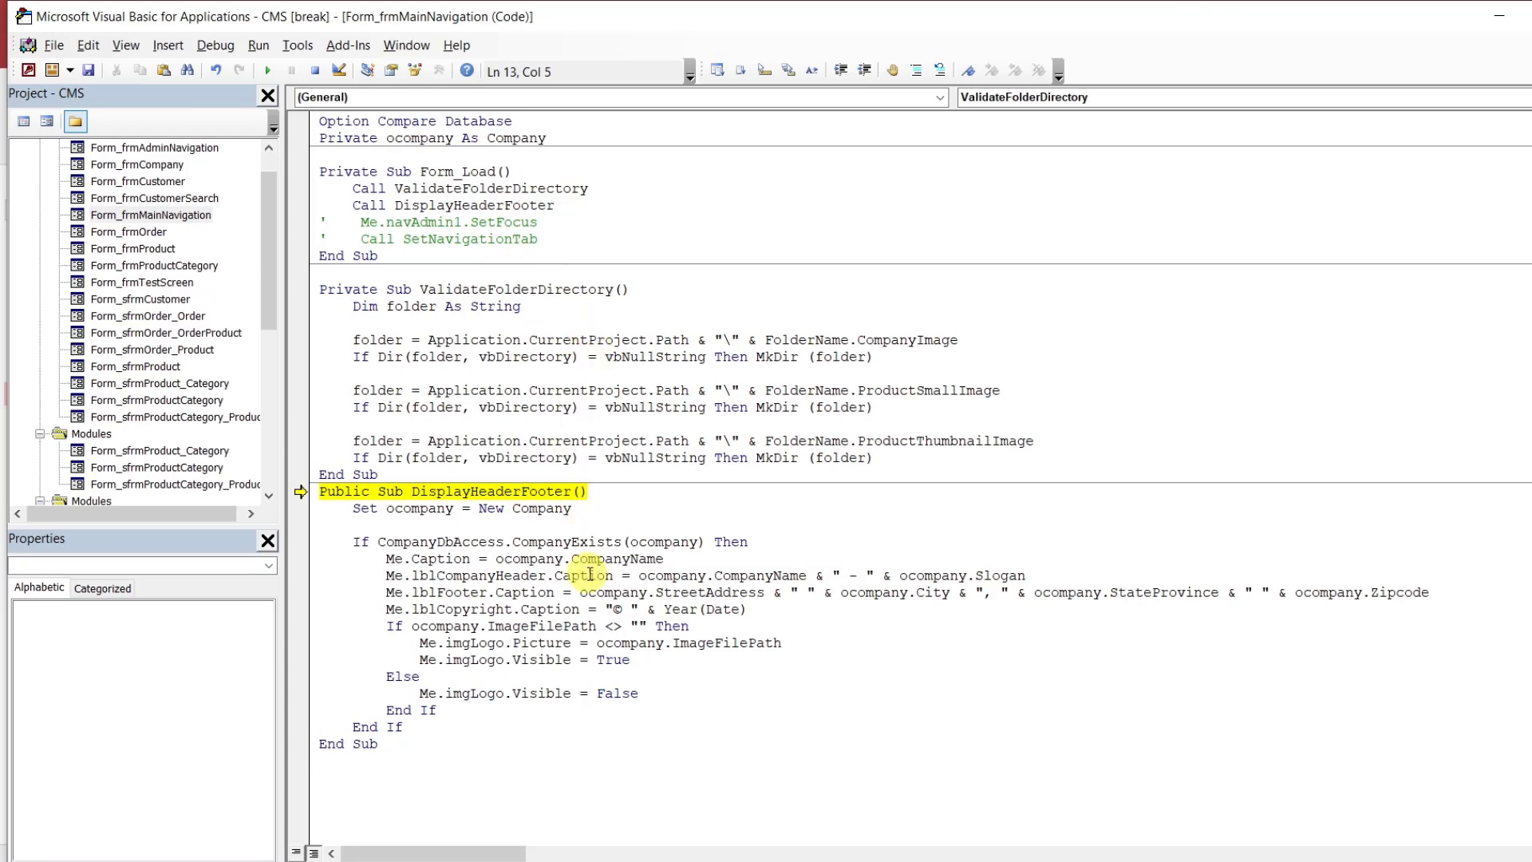
double_click(426, 141)
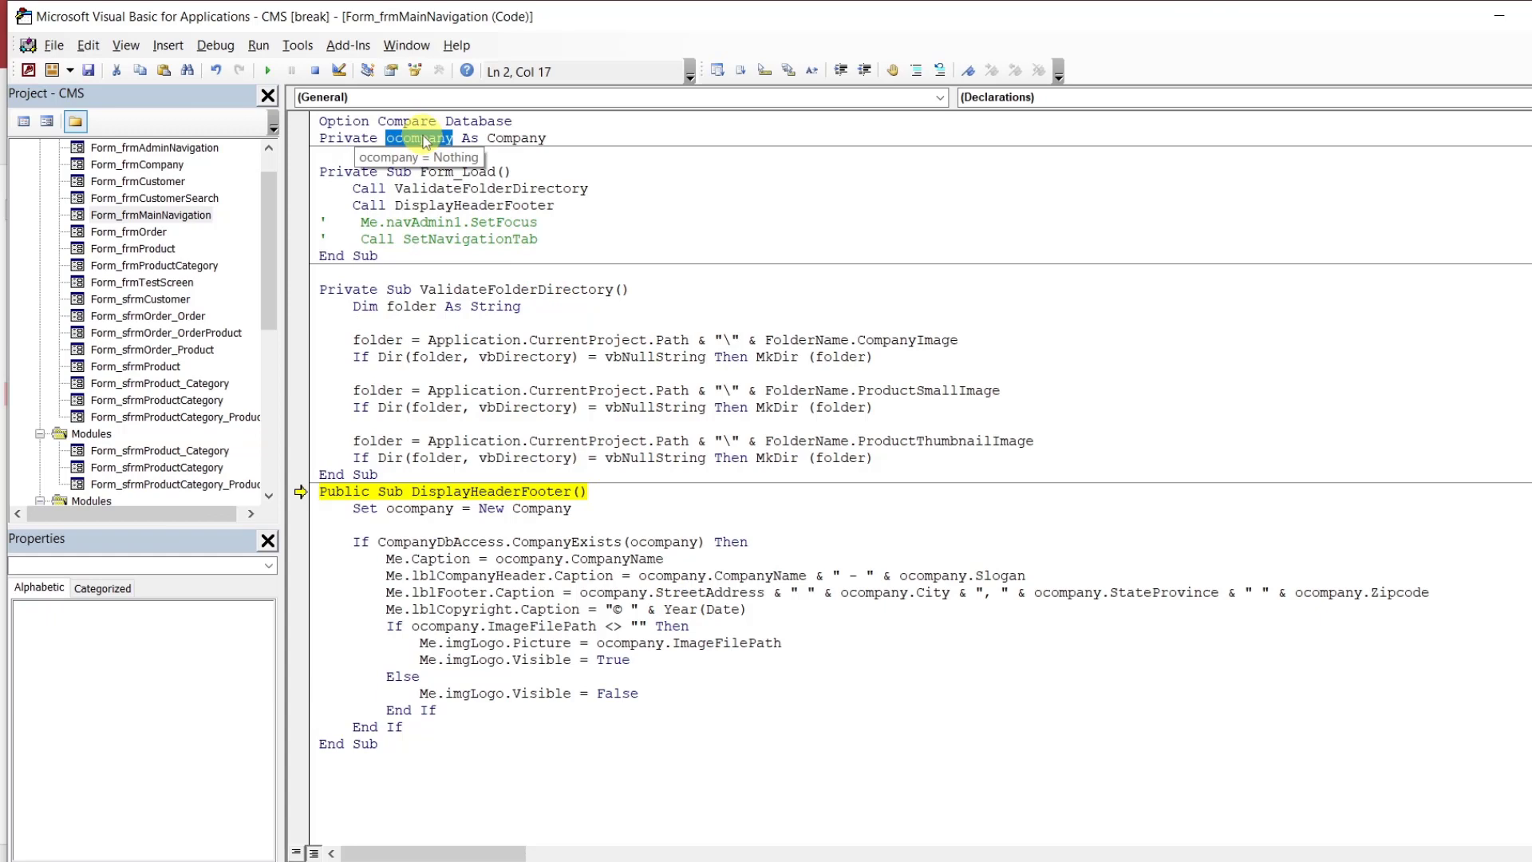
click(539, 166)
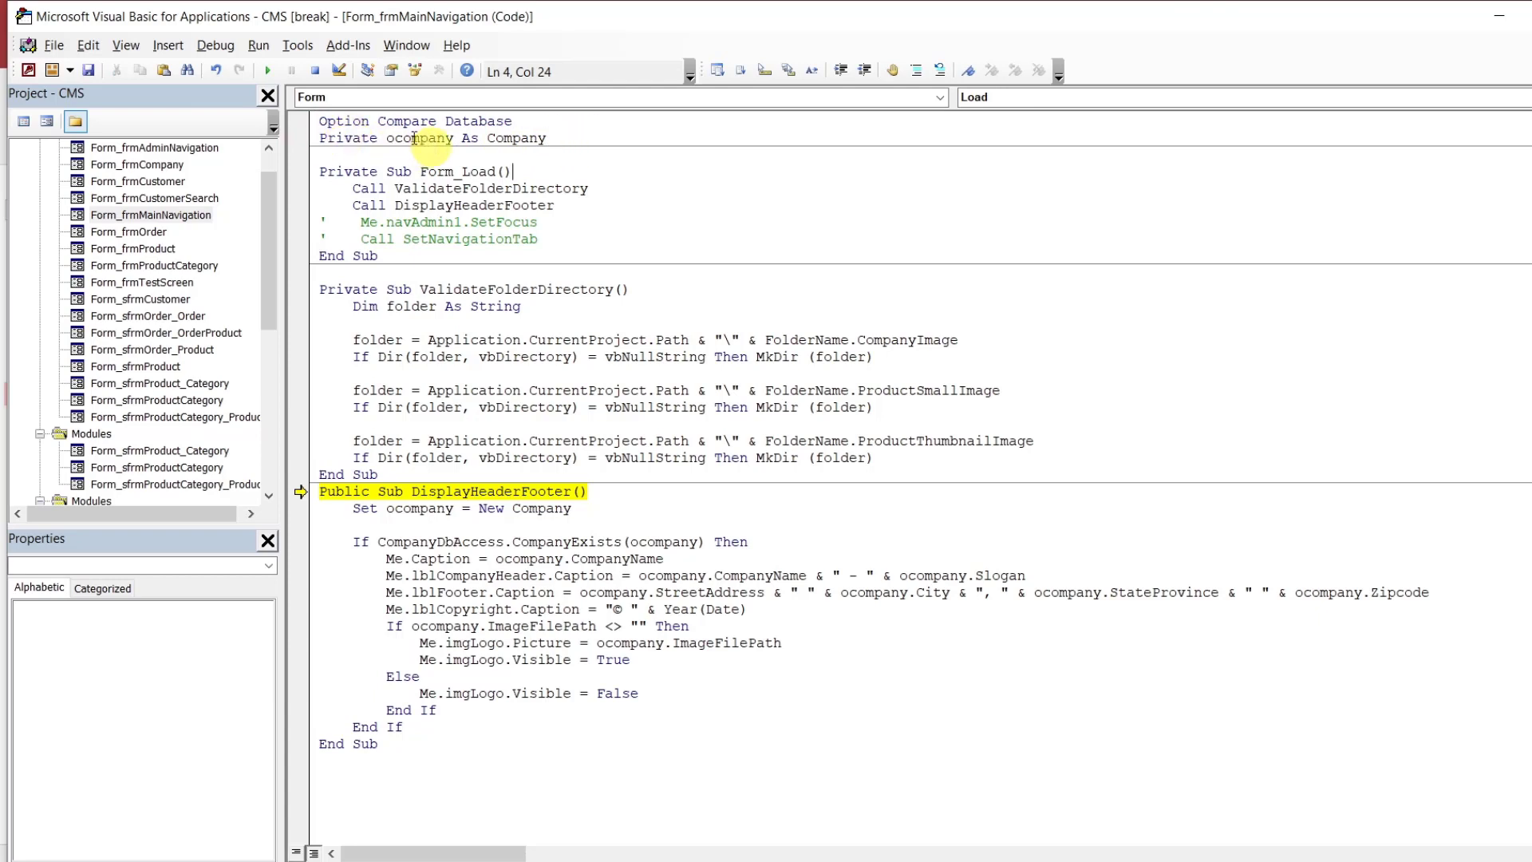
Stop the halted code, return to Access, and close and reopen frmMainNavigation in Form View to test it
click(315, 71)
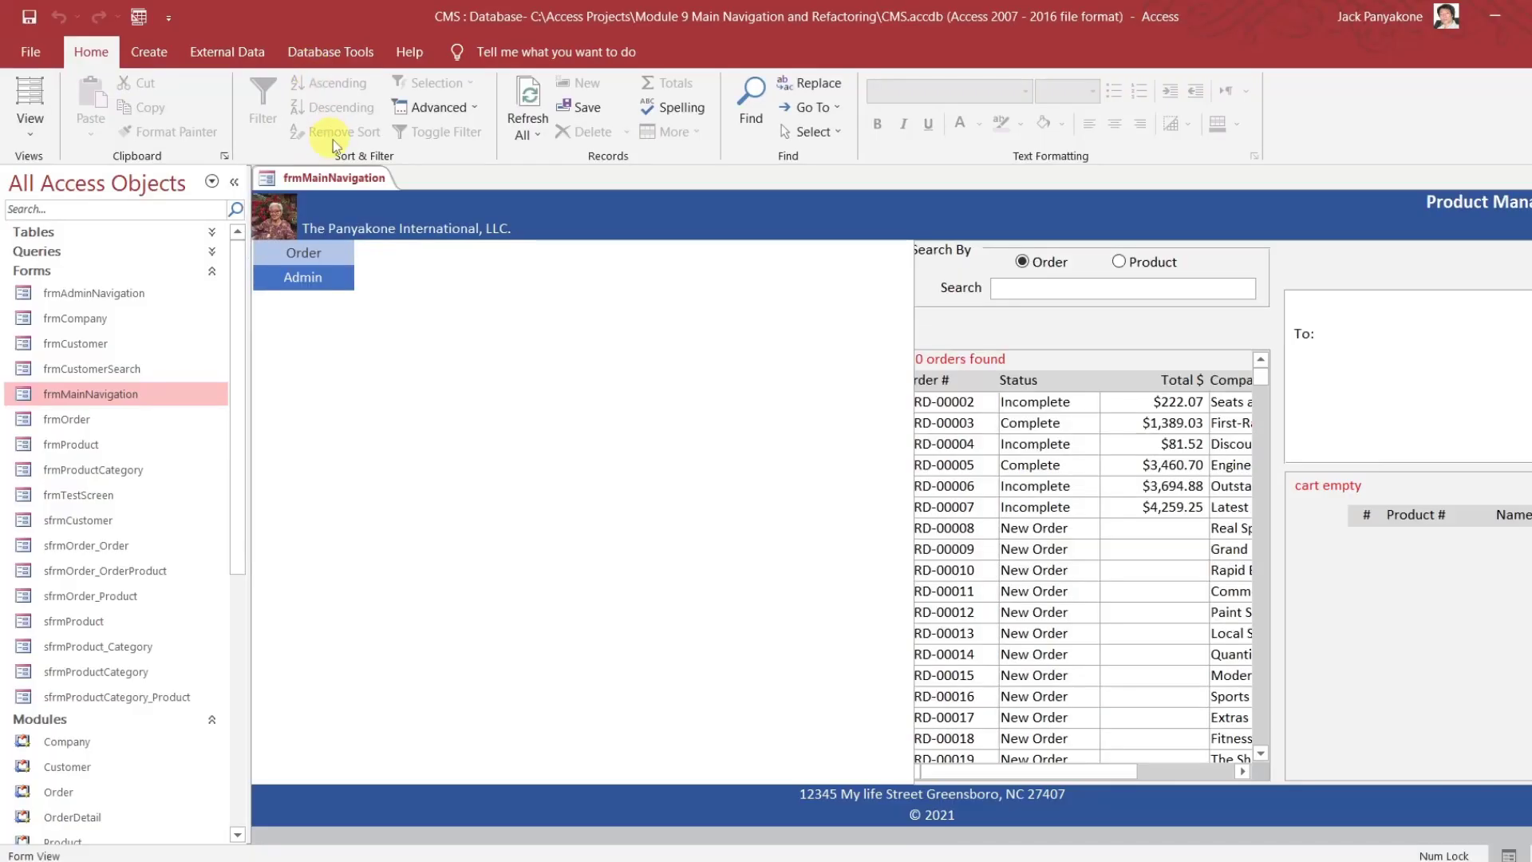
right_click(343, 160)
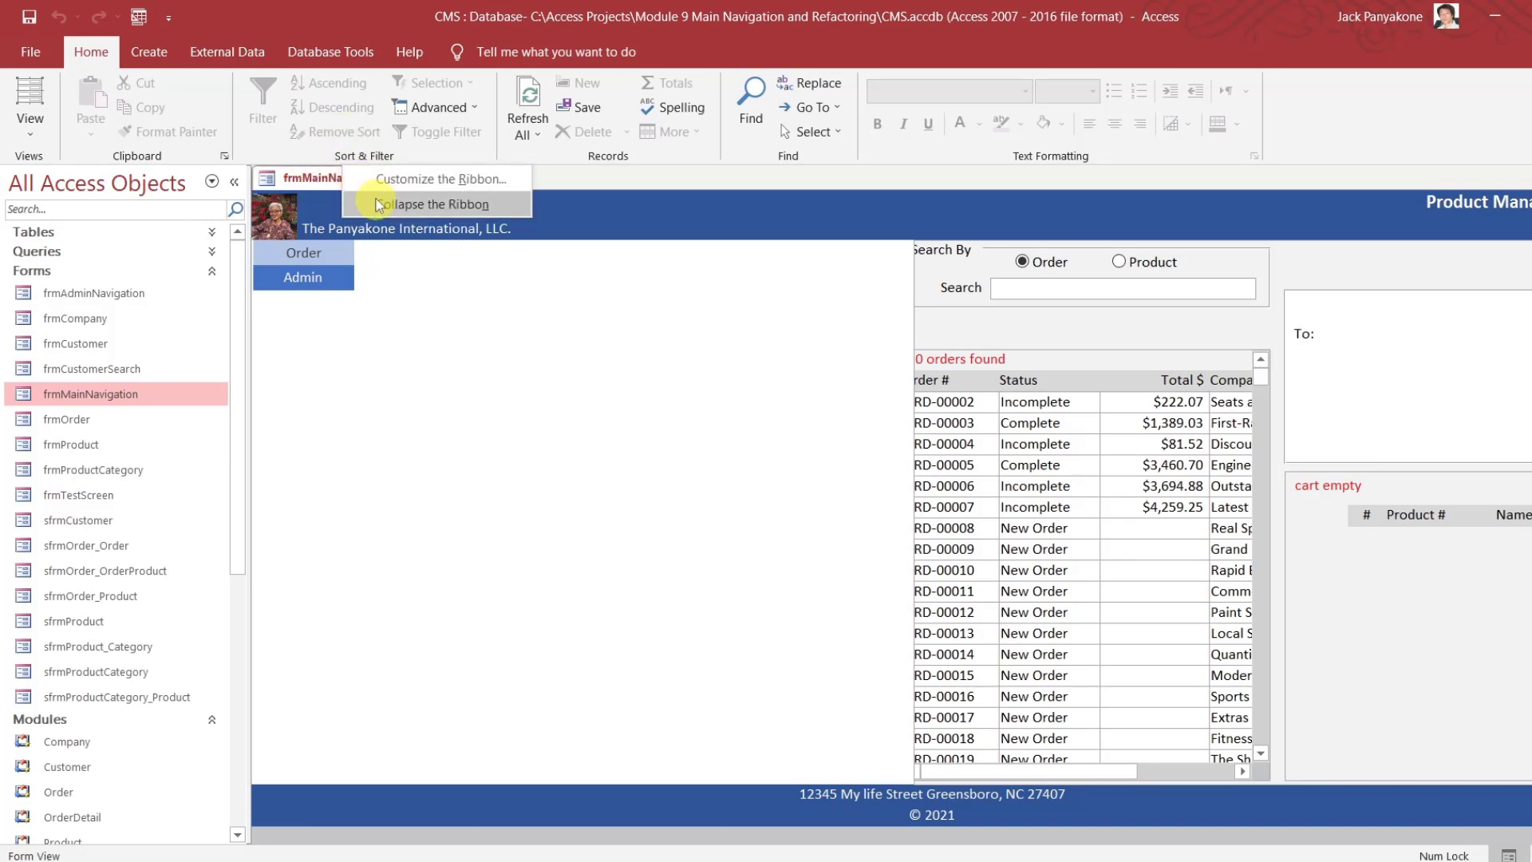
click(307, 177)
right_click(308, 177)
click(357, 217)
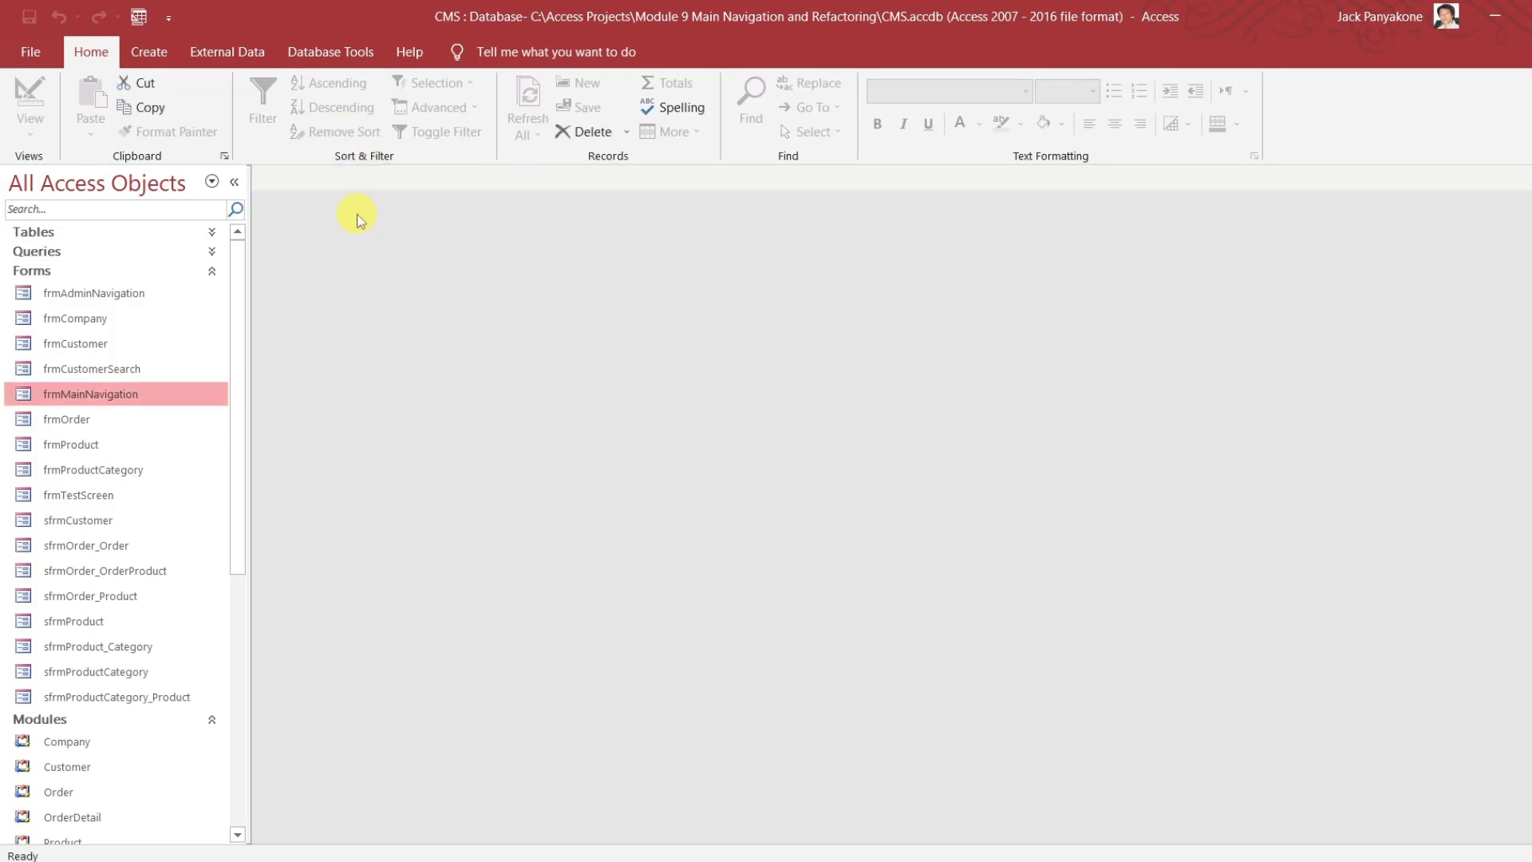
double_click(80, 397)
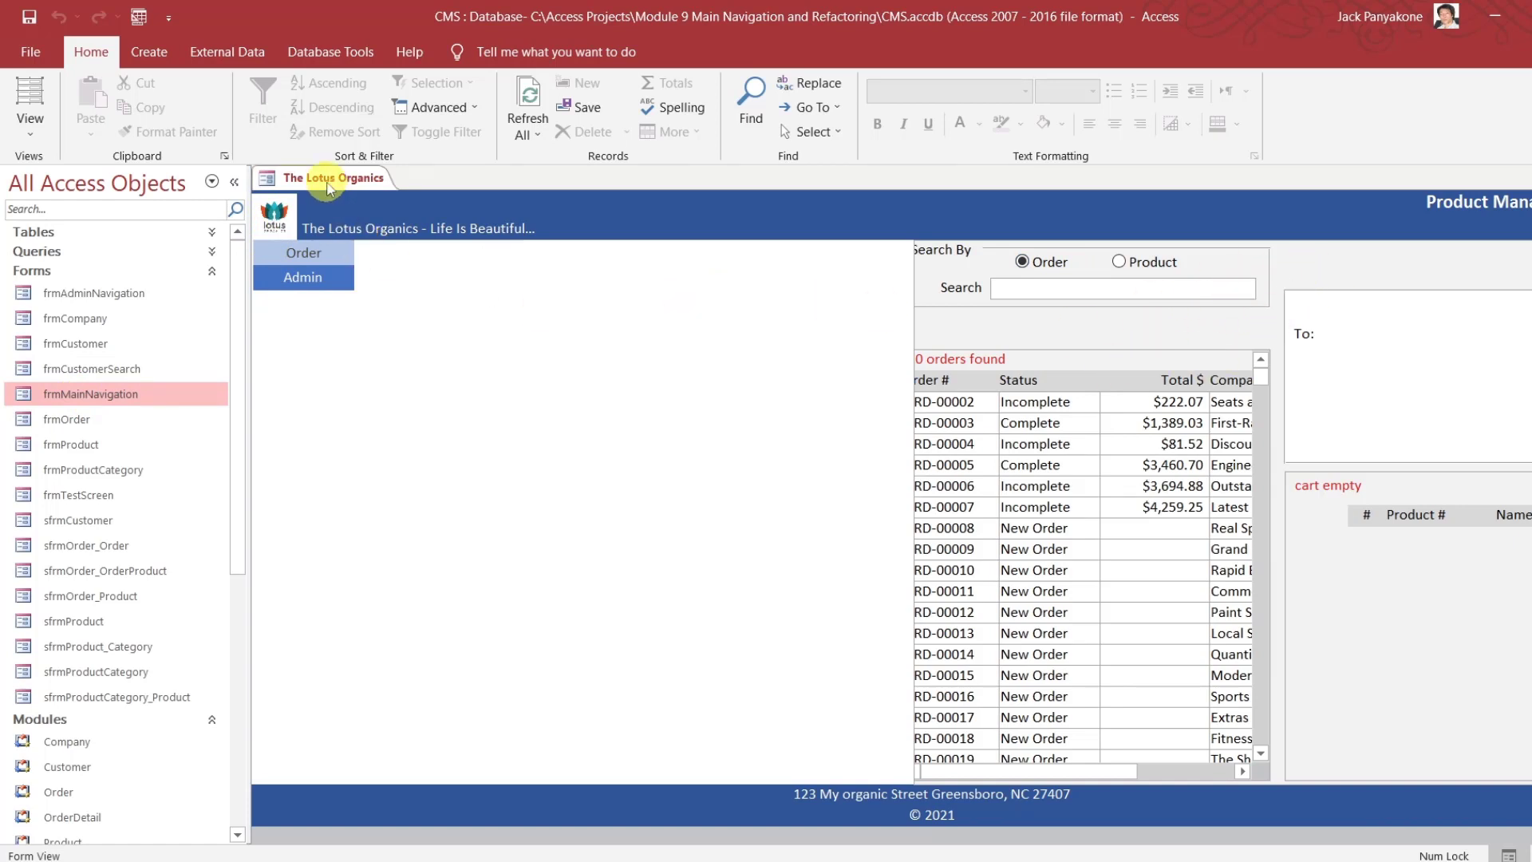
Switch frmMainNavigation to Design View
right_click(328, 186)
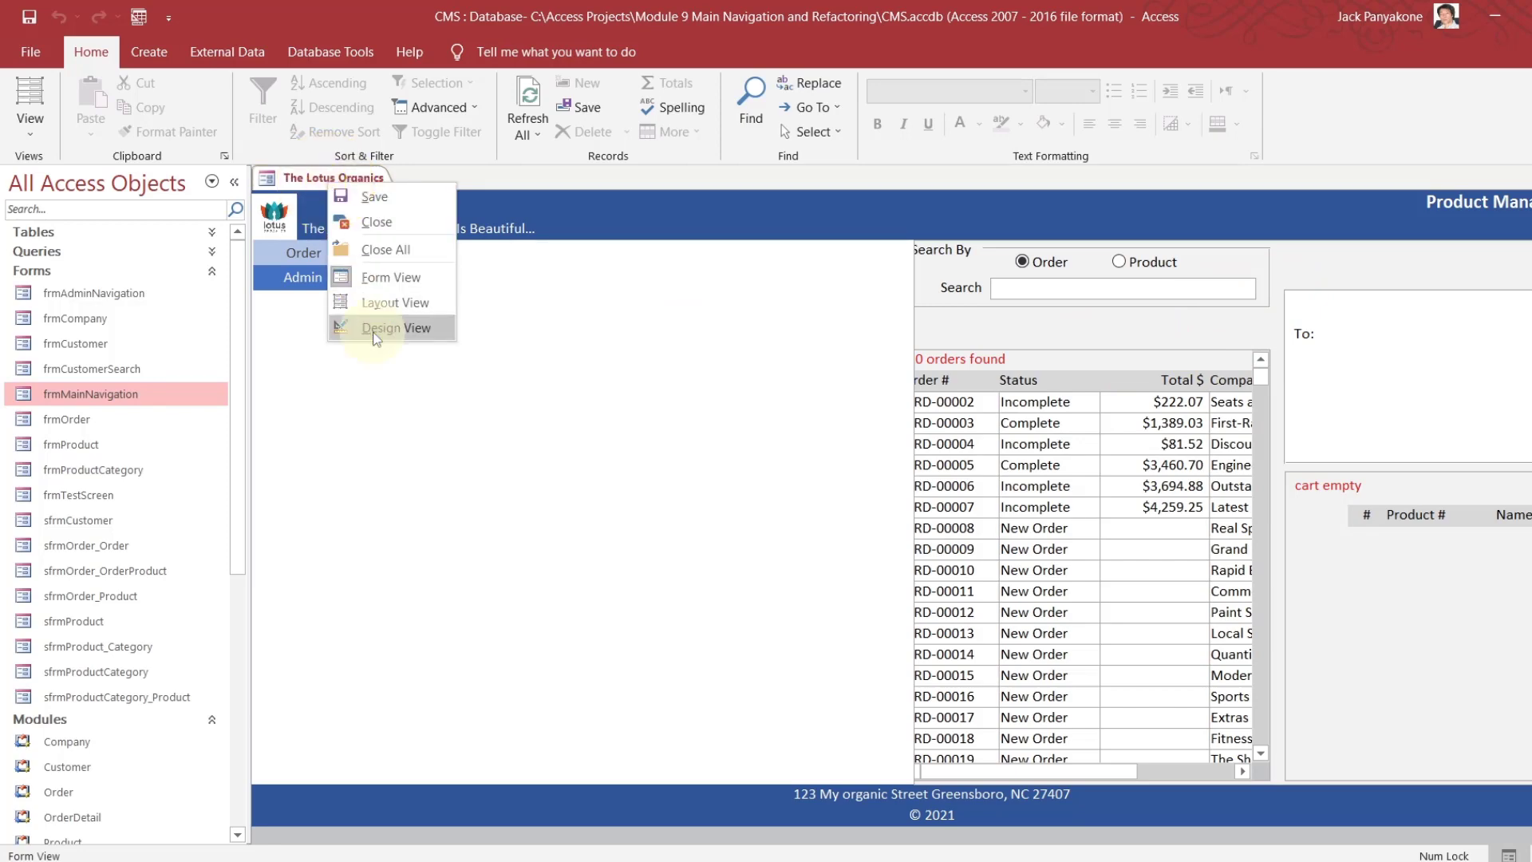
click(377, 329)
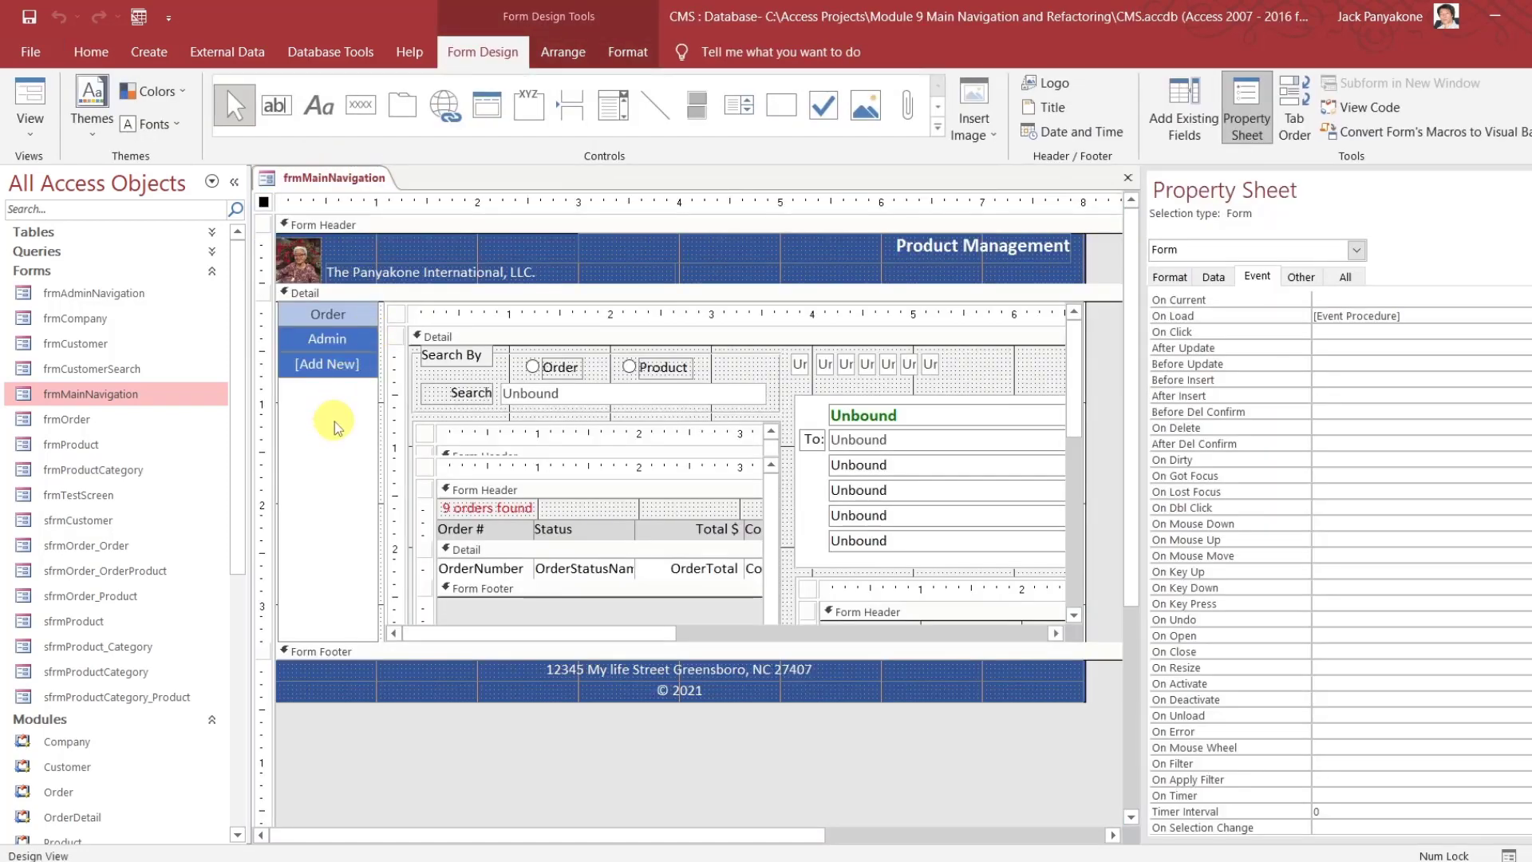
click(269, 428)
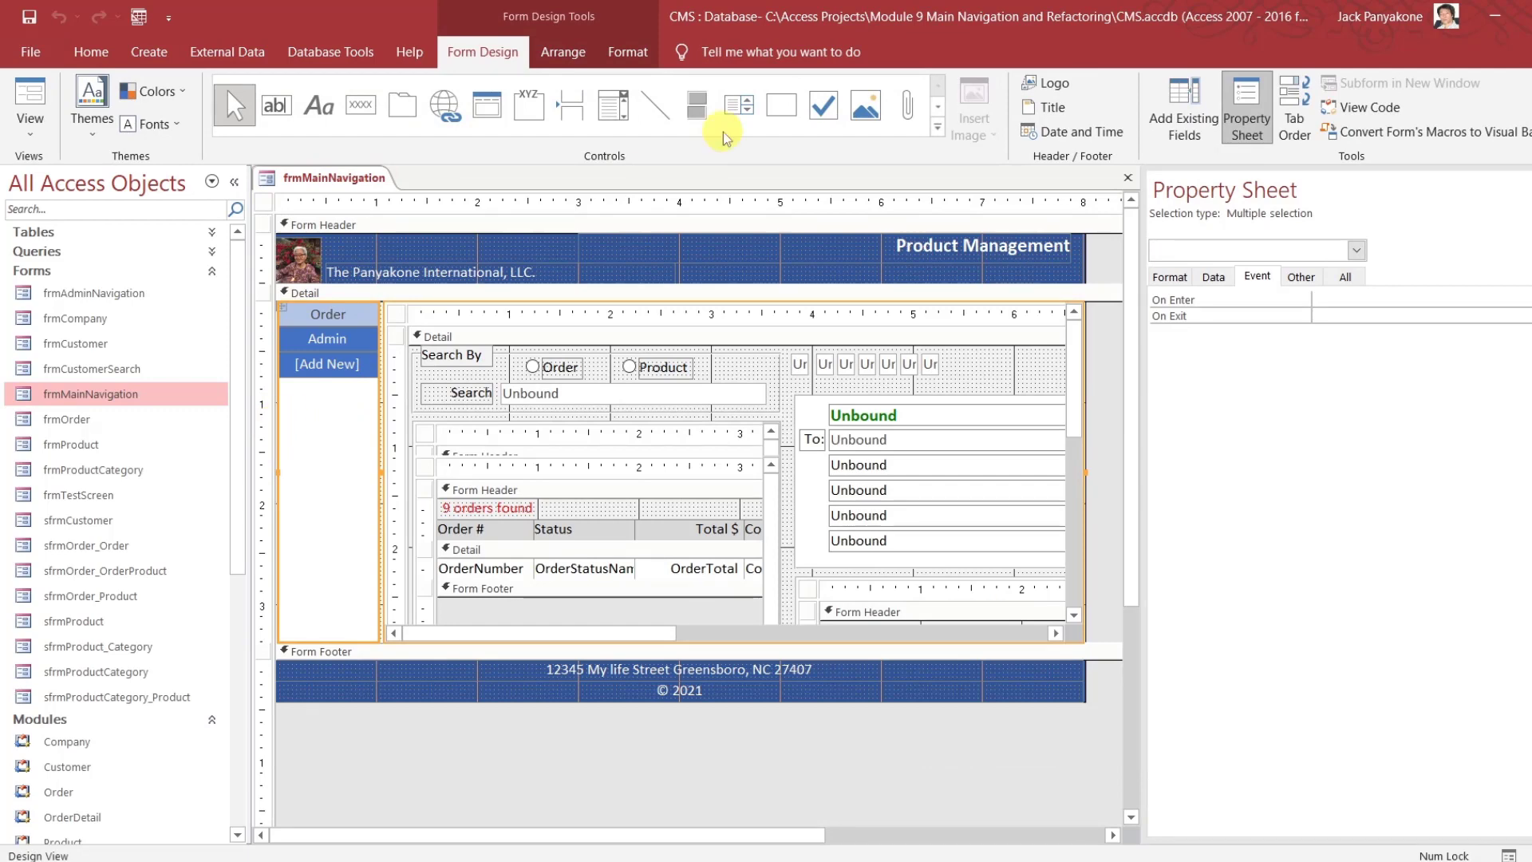
click(562, 51)
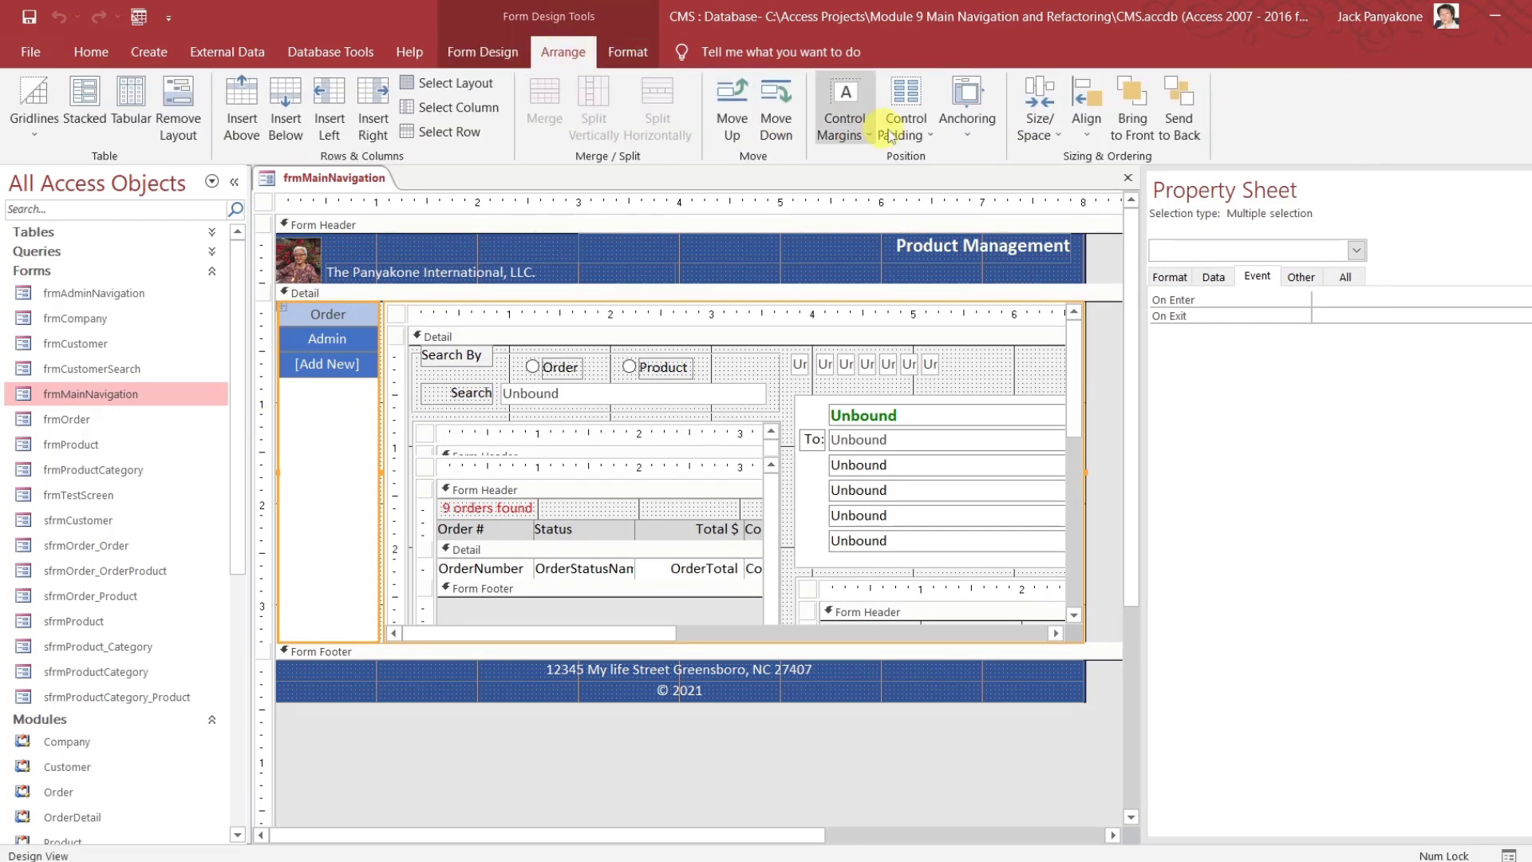
click(967, 140)
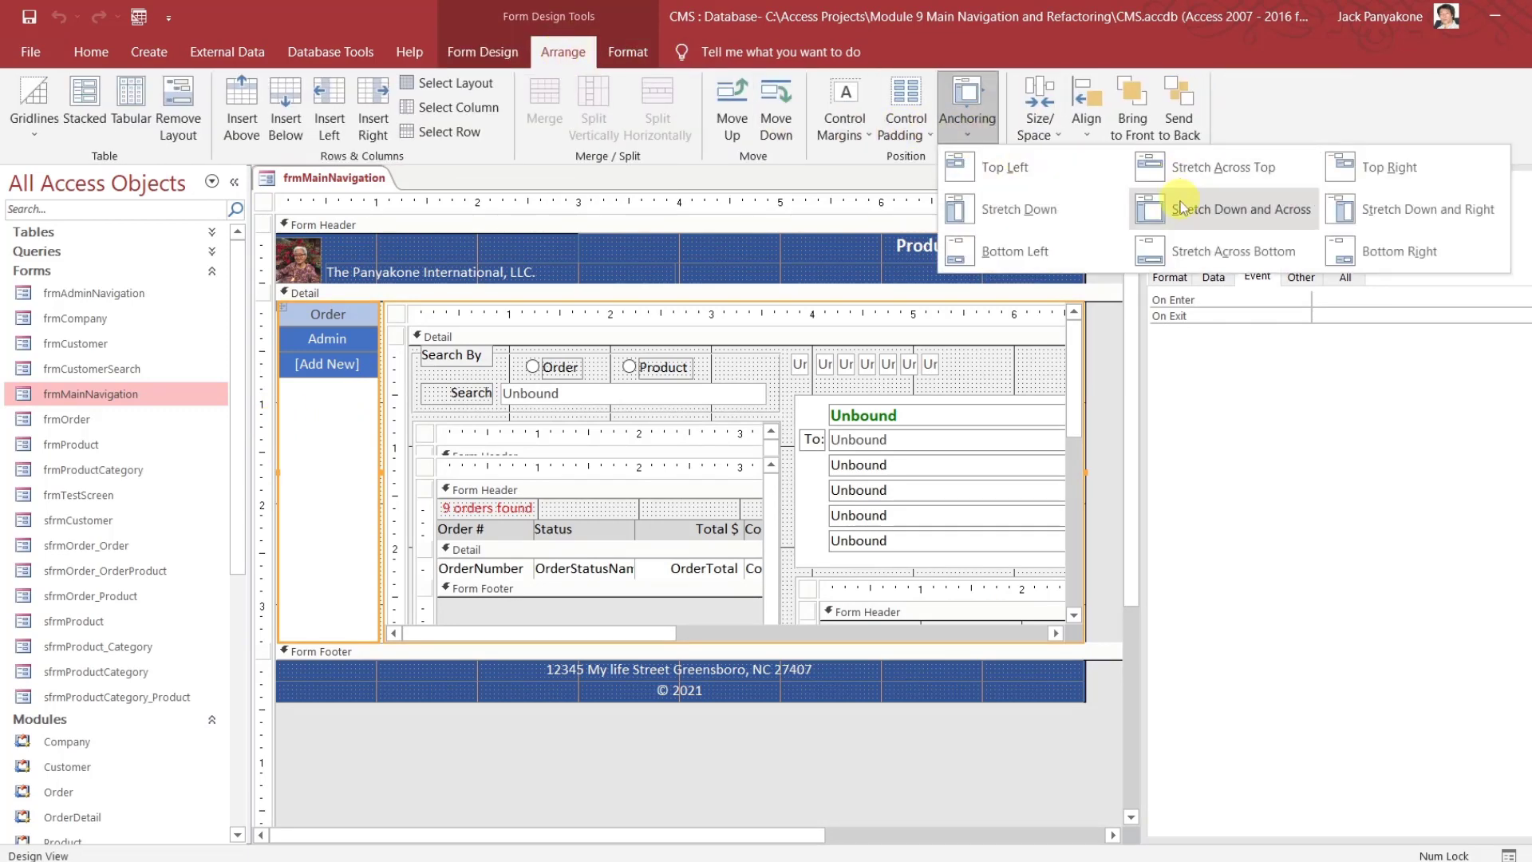
click(1110, 394)
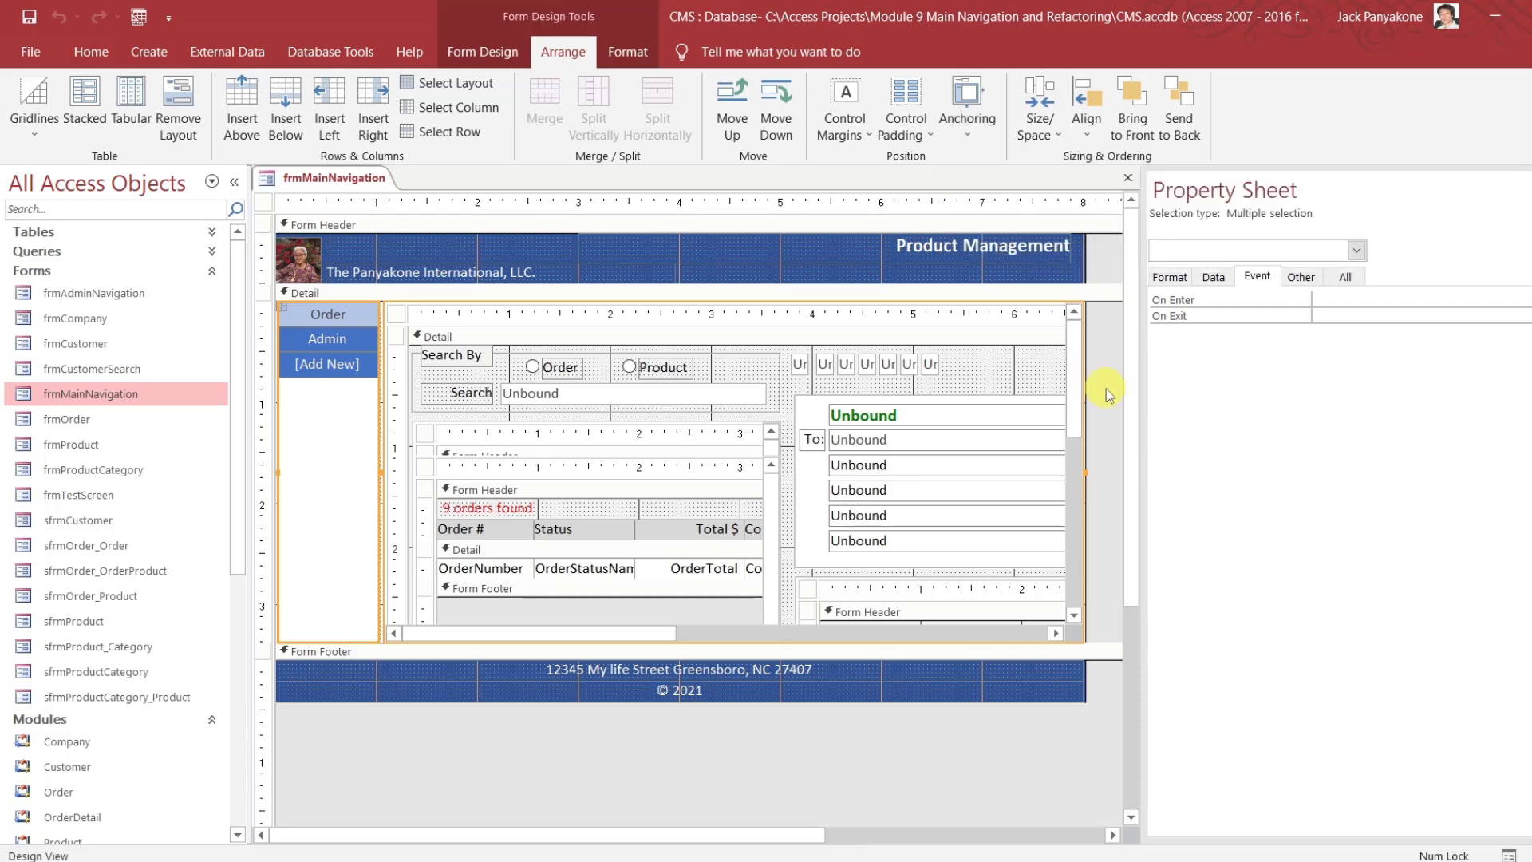
click(858, 770)
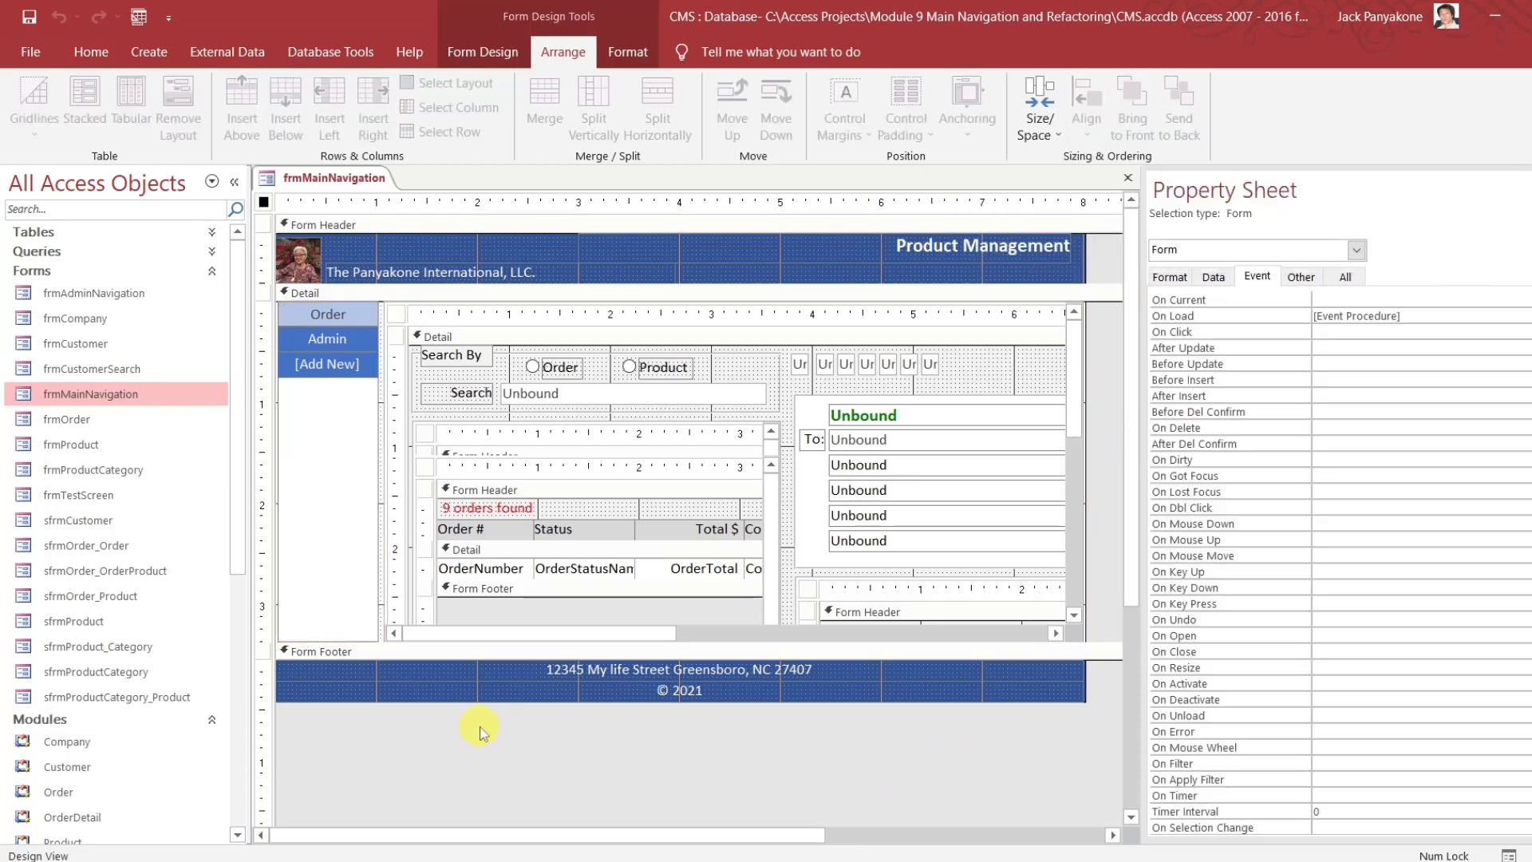
Set the anchoring of the navMainNavigationMenu navigation control to Top Left
click(323, 491)
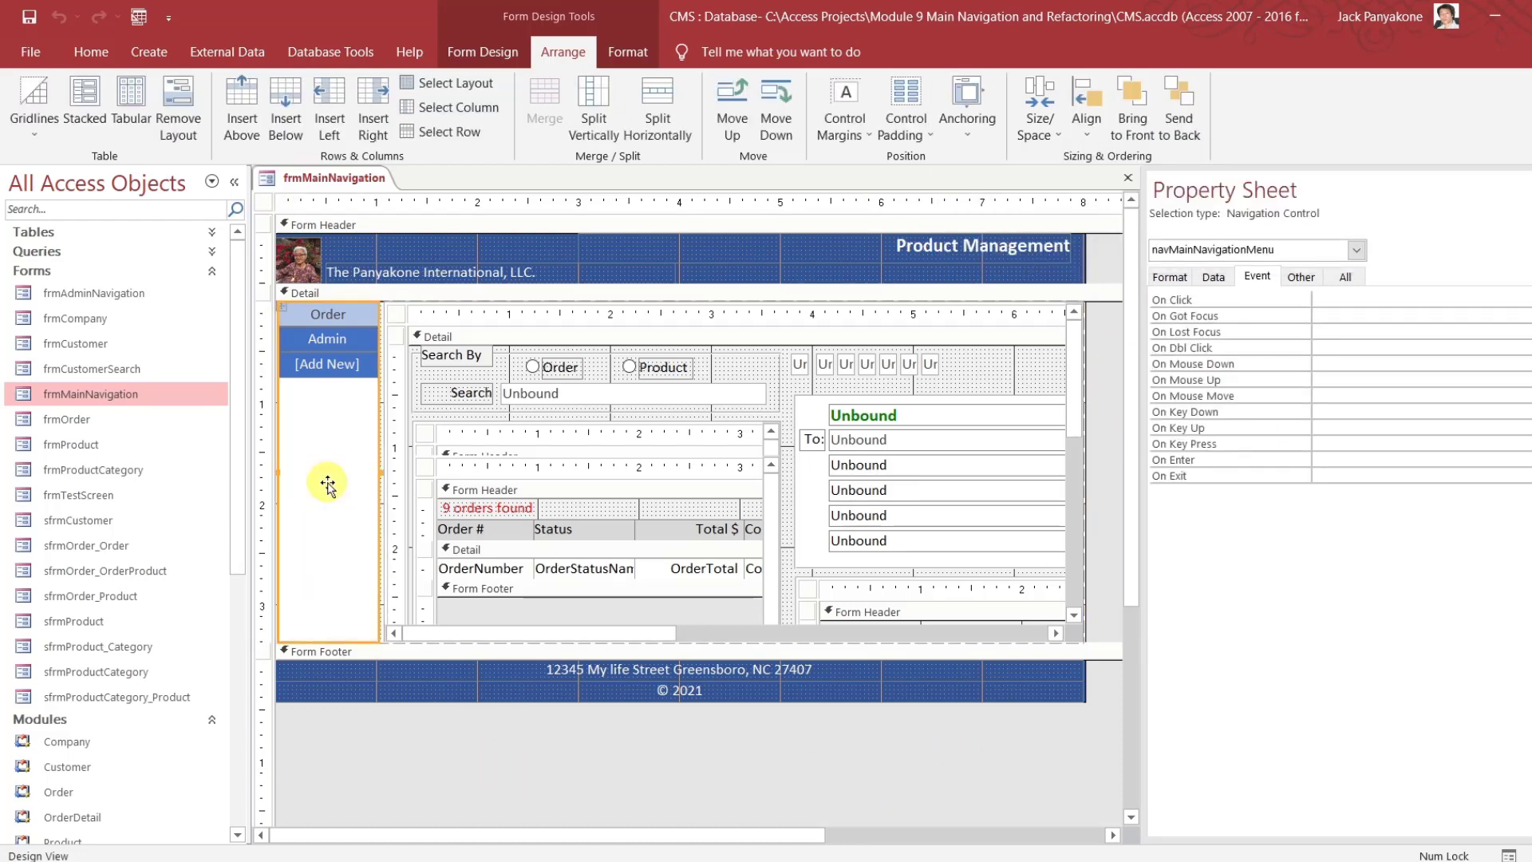
click(981, 142)
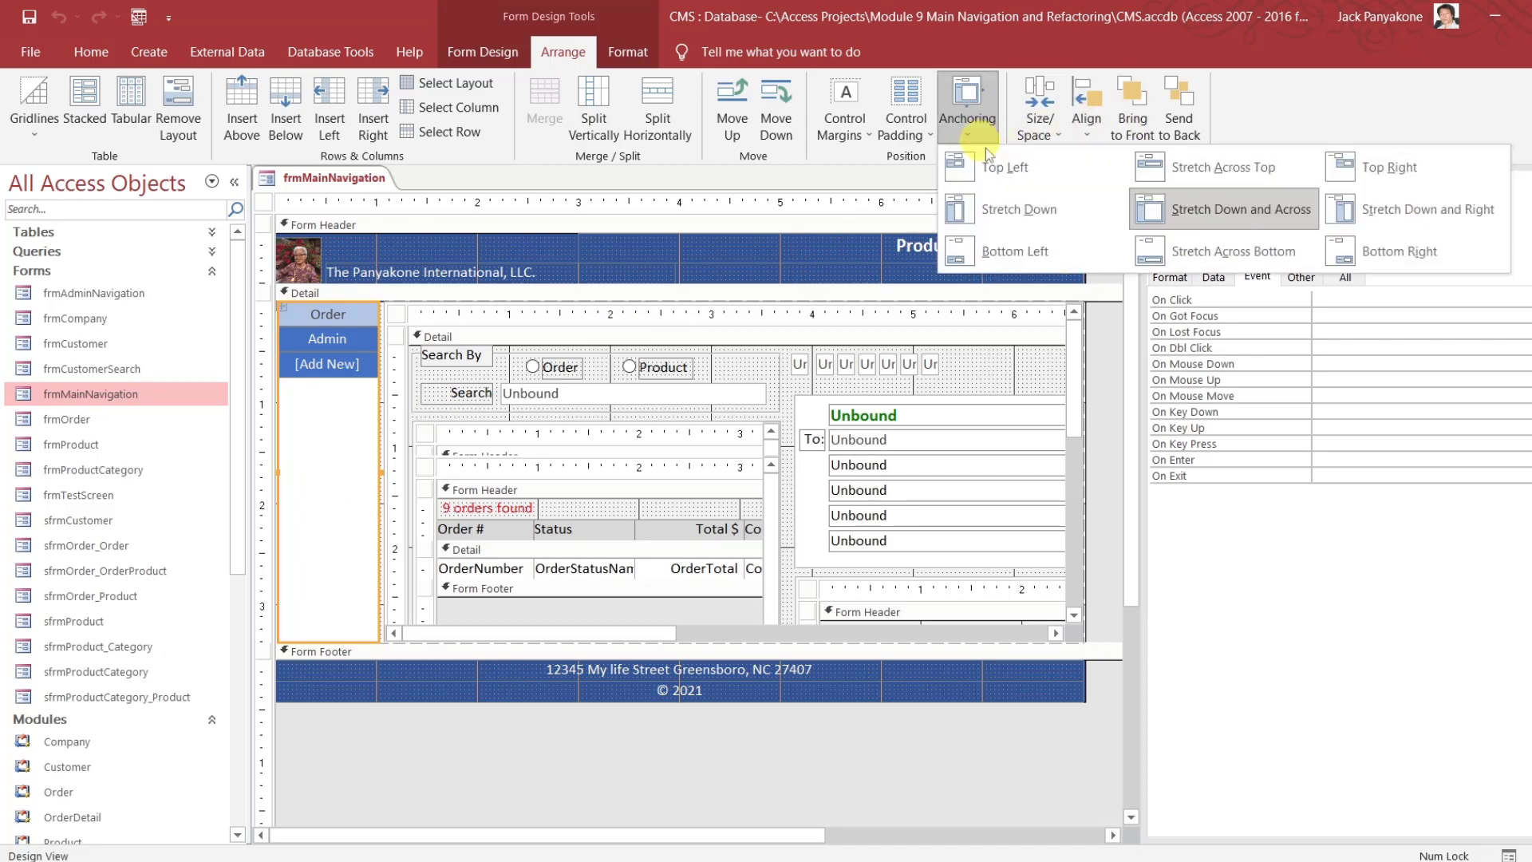
click(994, 166)
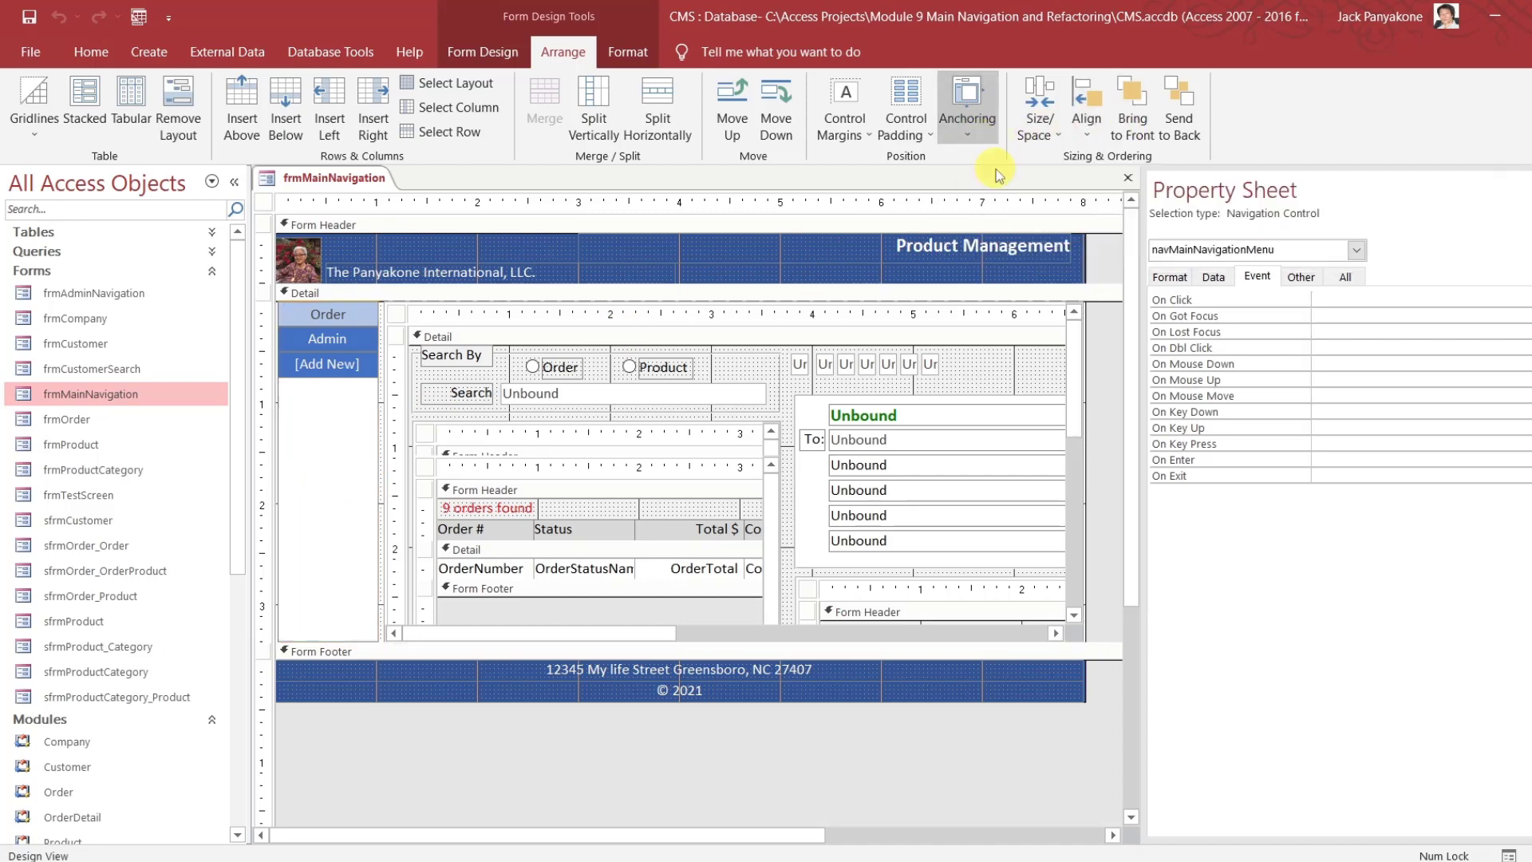
click(582, 779)
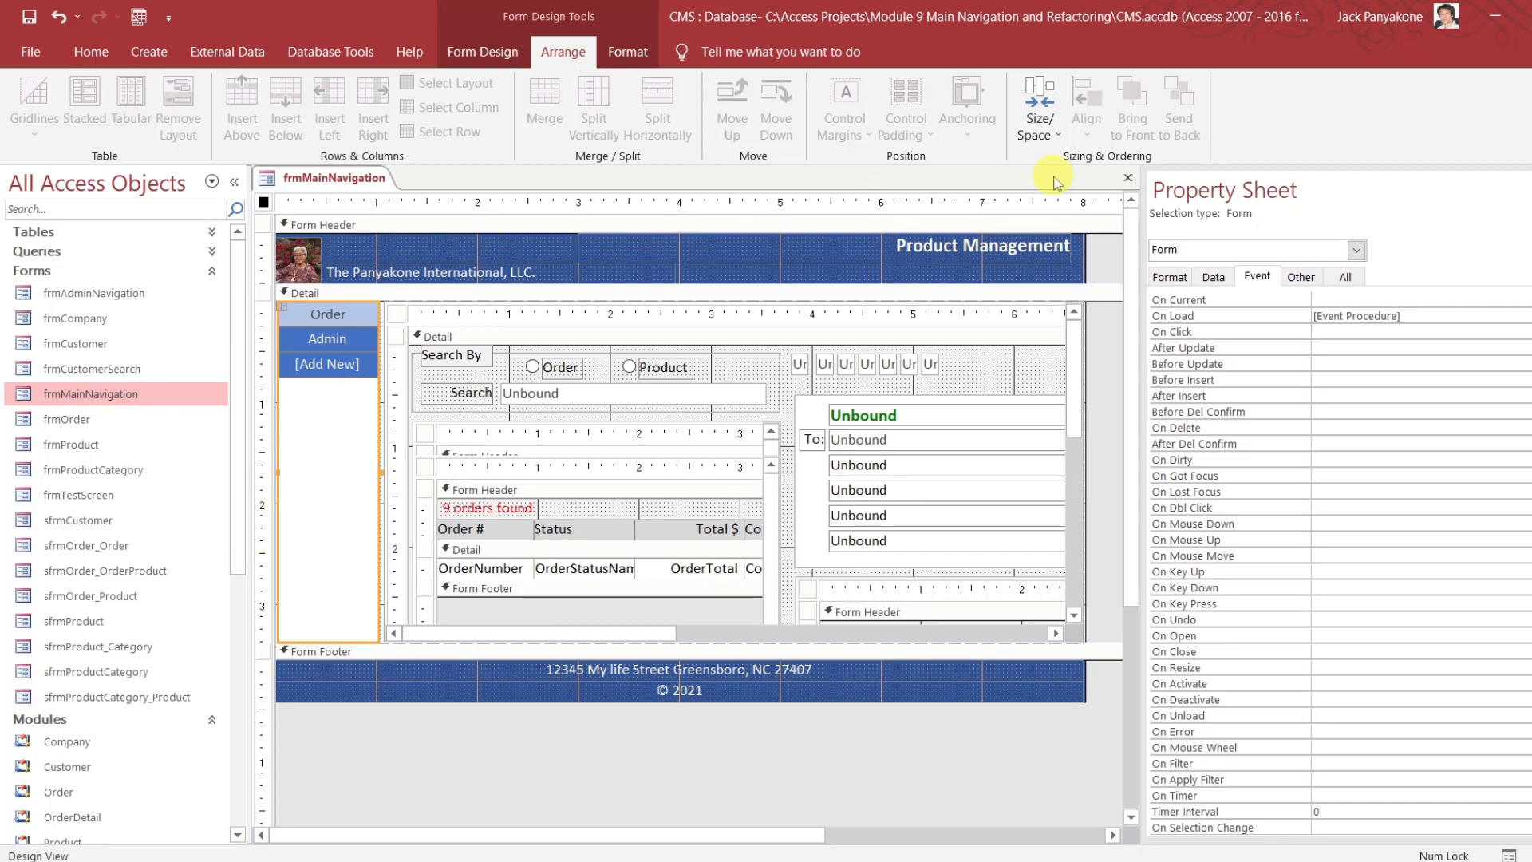
Close frmMainNavigation and reopen it in Form View to check the anchoring
click(1128, 178)
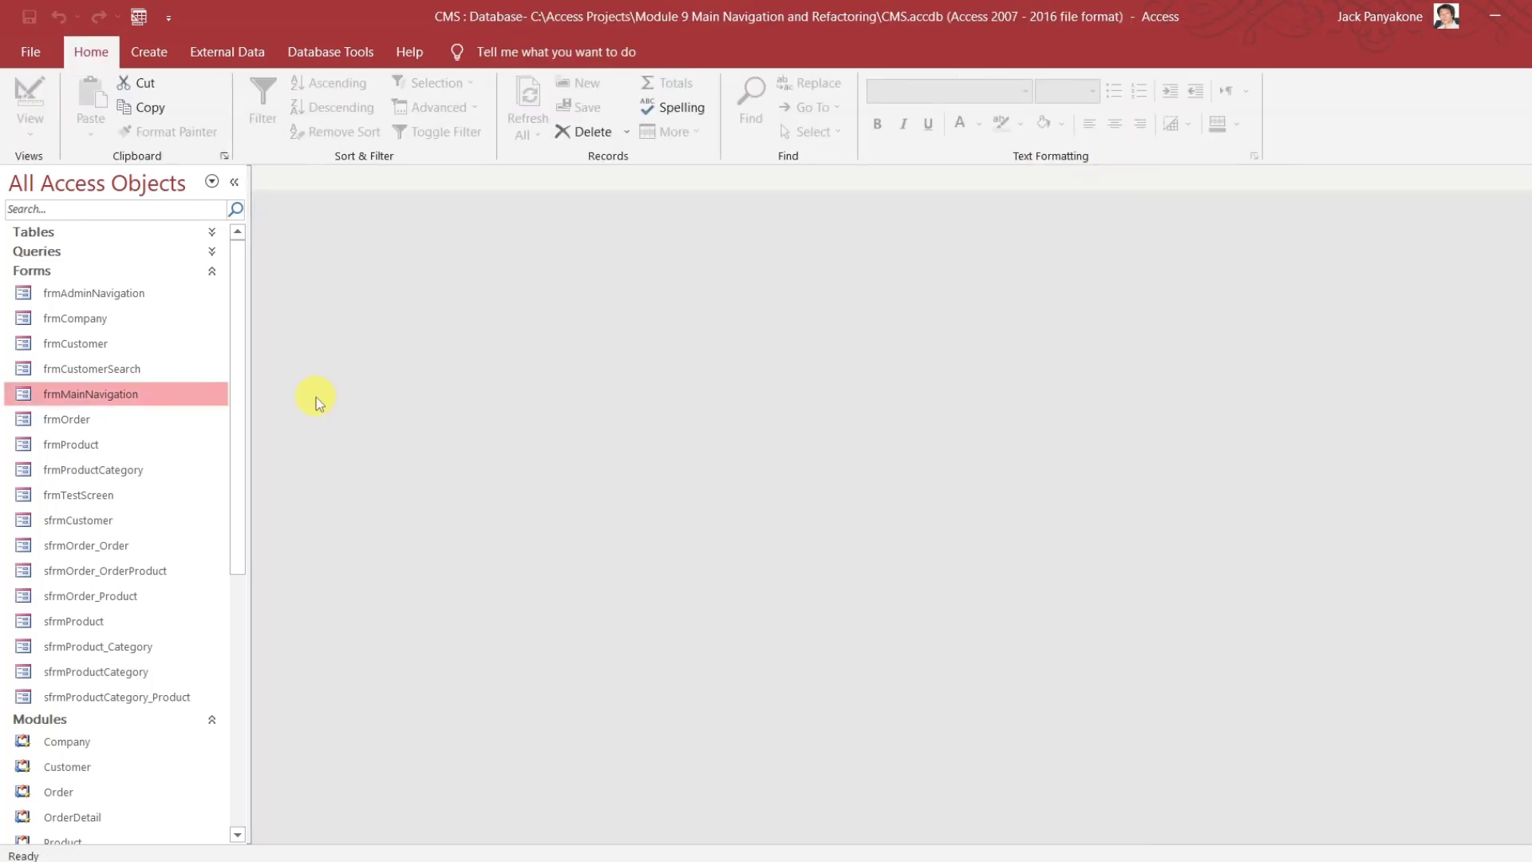
double_click(138, 393)
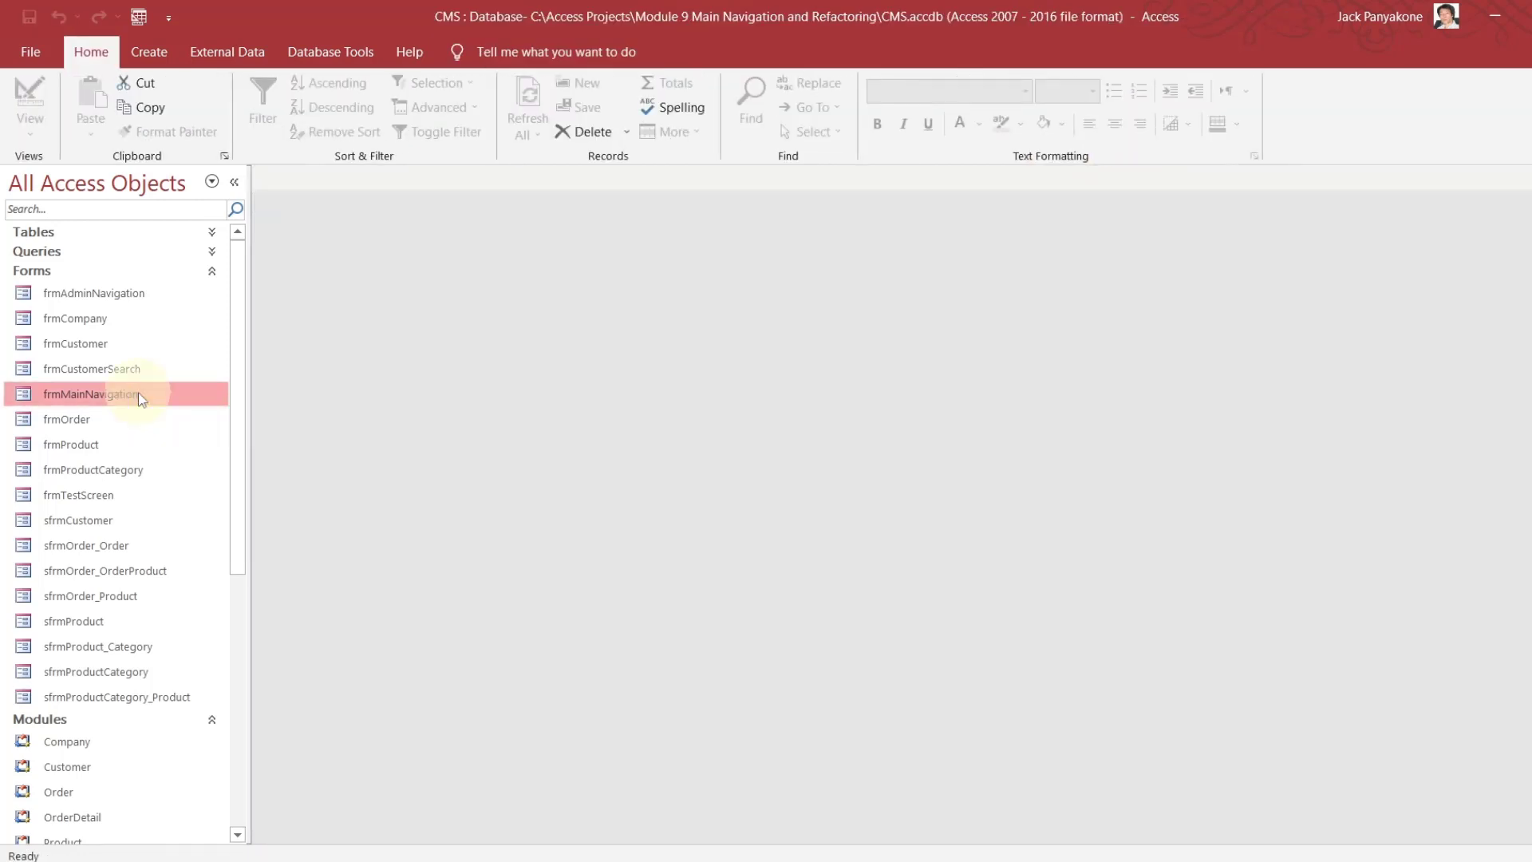
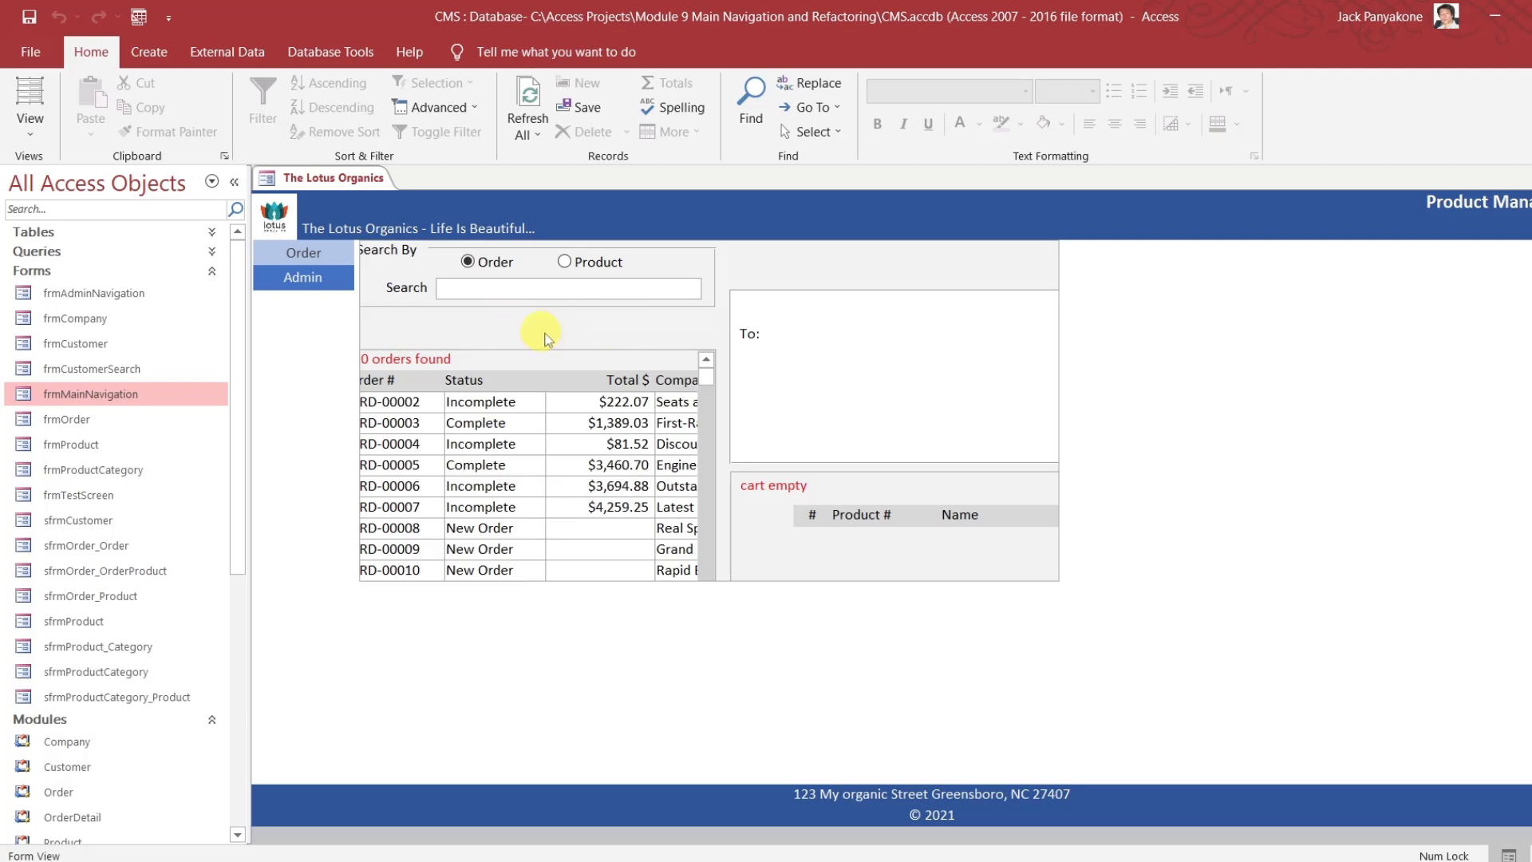
In Design View of frmMainNavigation, set the anchoring of the navMainContainer subform to Stretch Down and Across
right_click(348, 177)
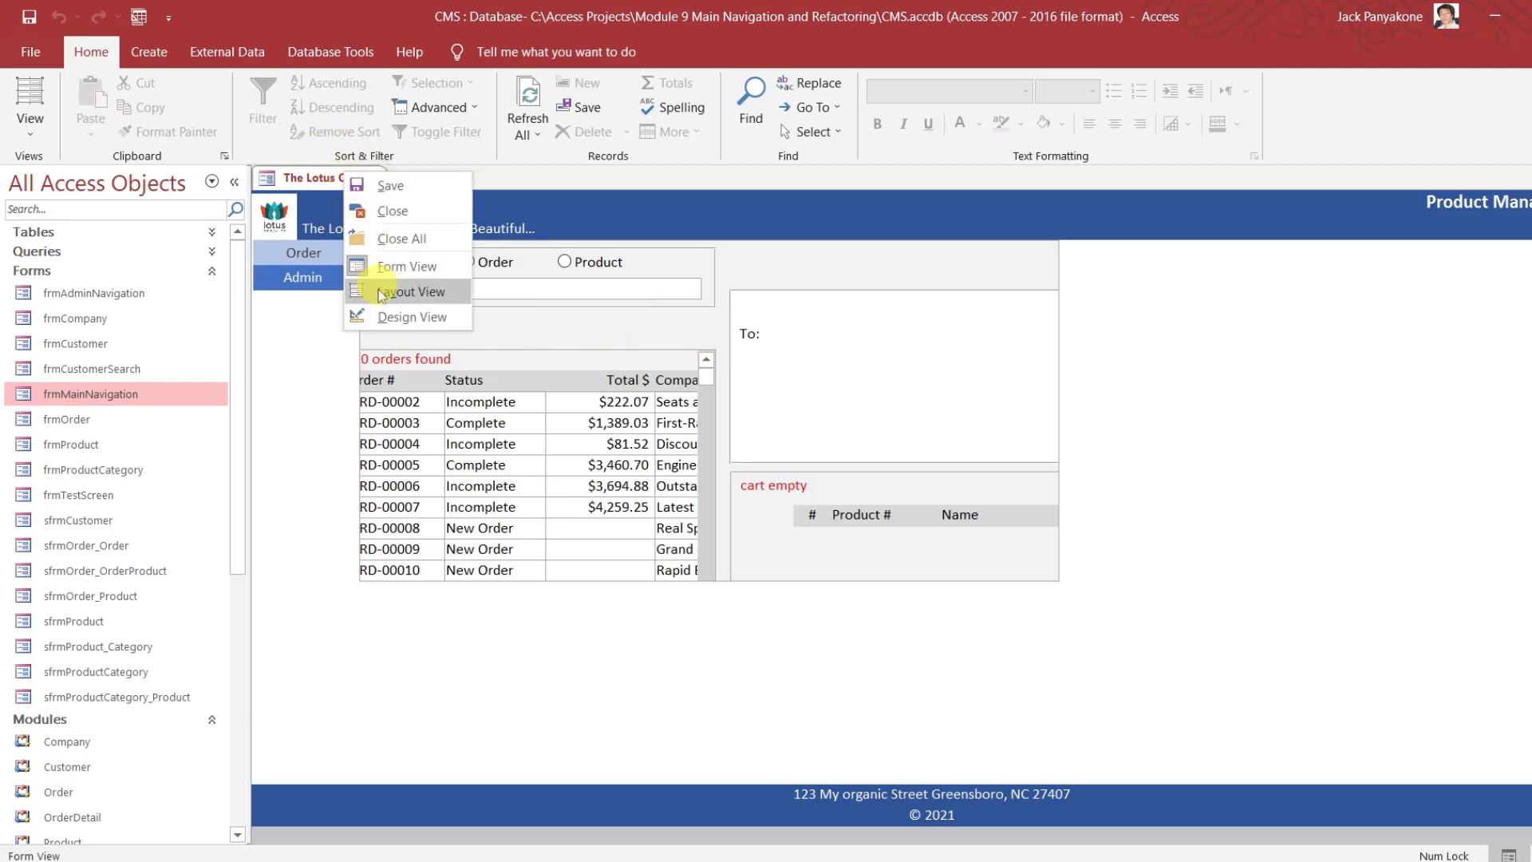
click(383, 315)
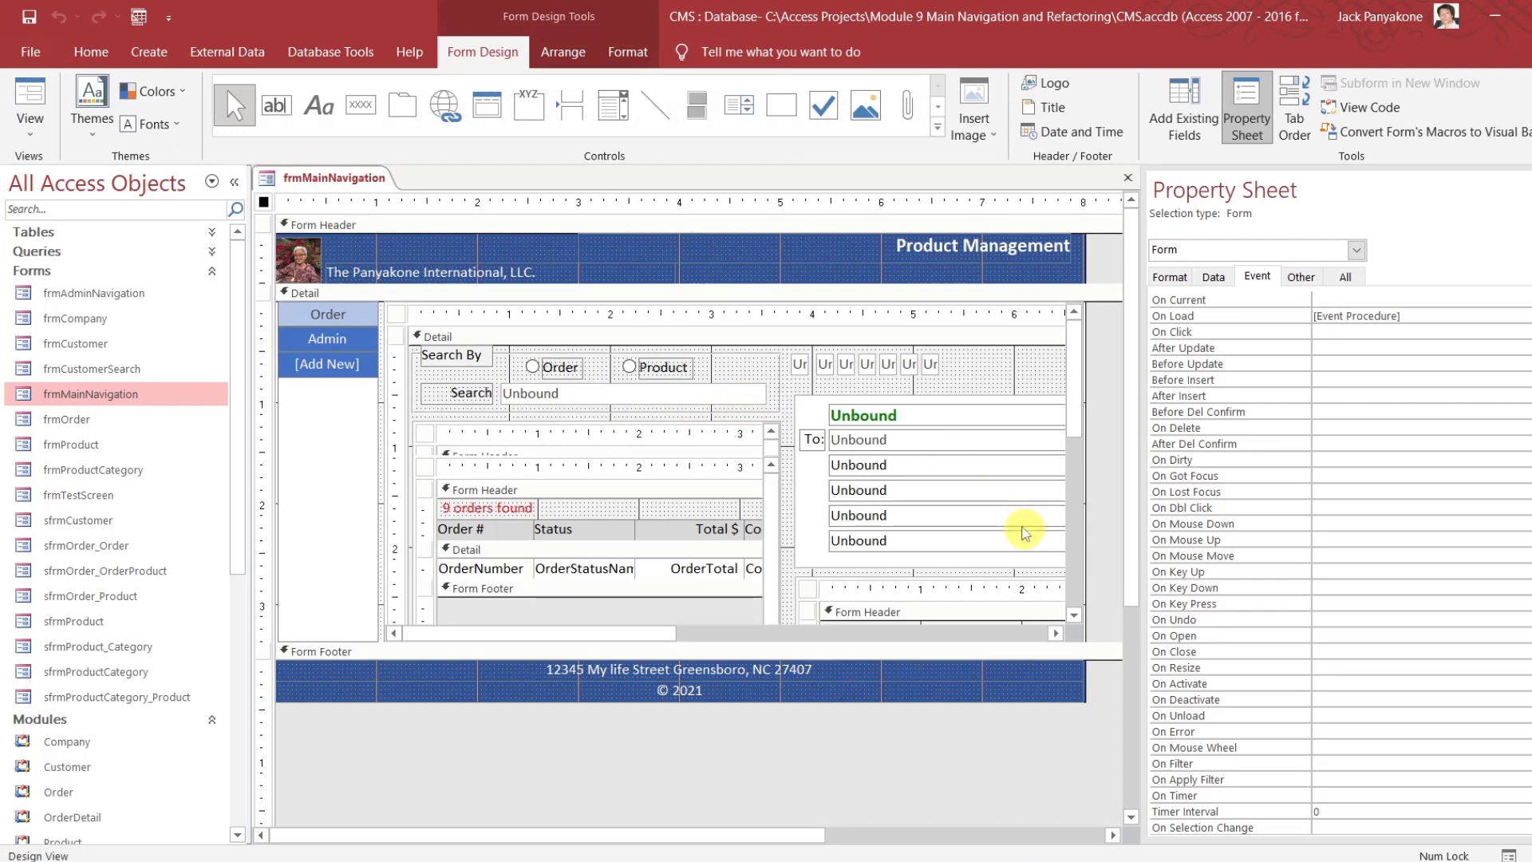
click(982, 376)
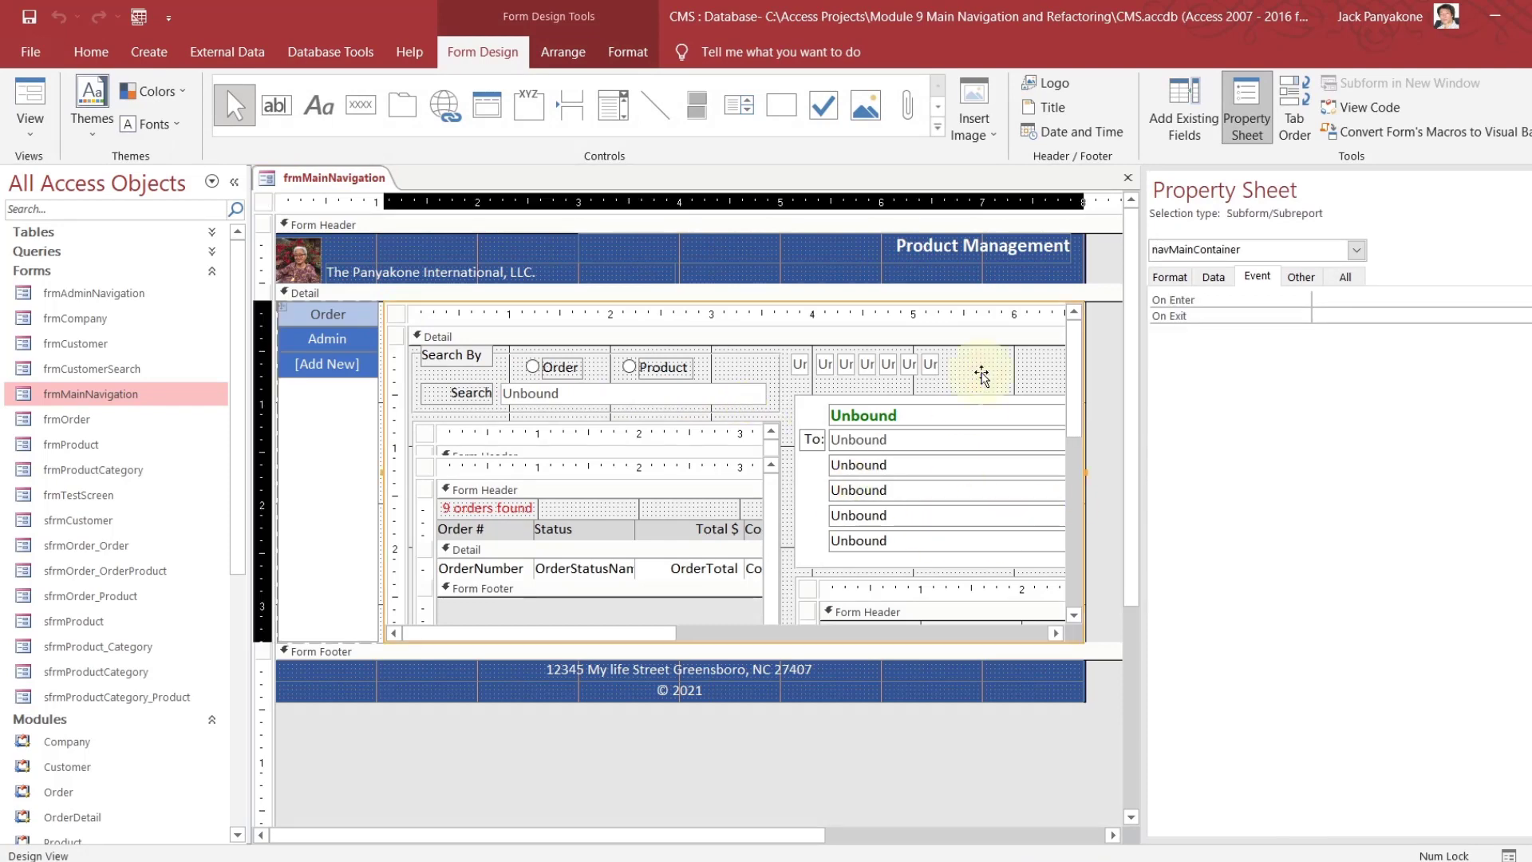
click(1345, 277)
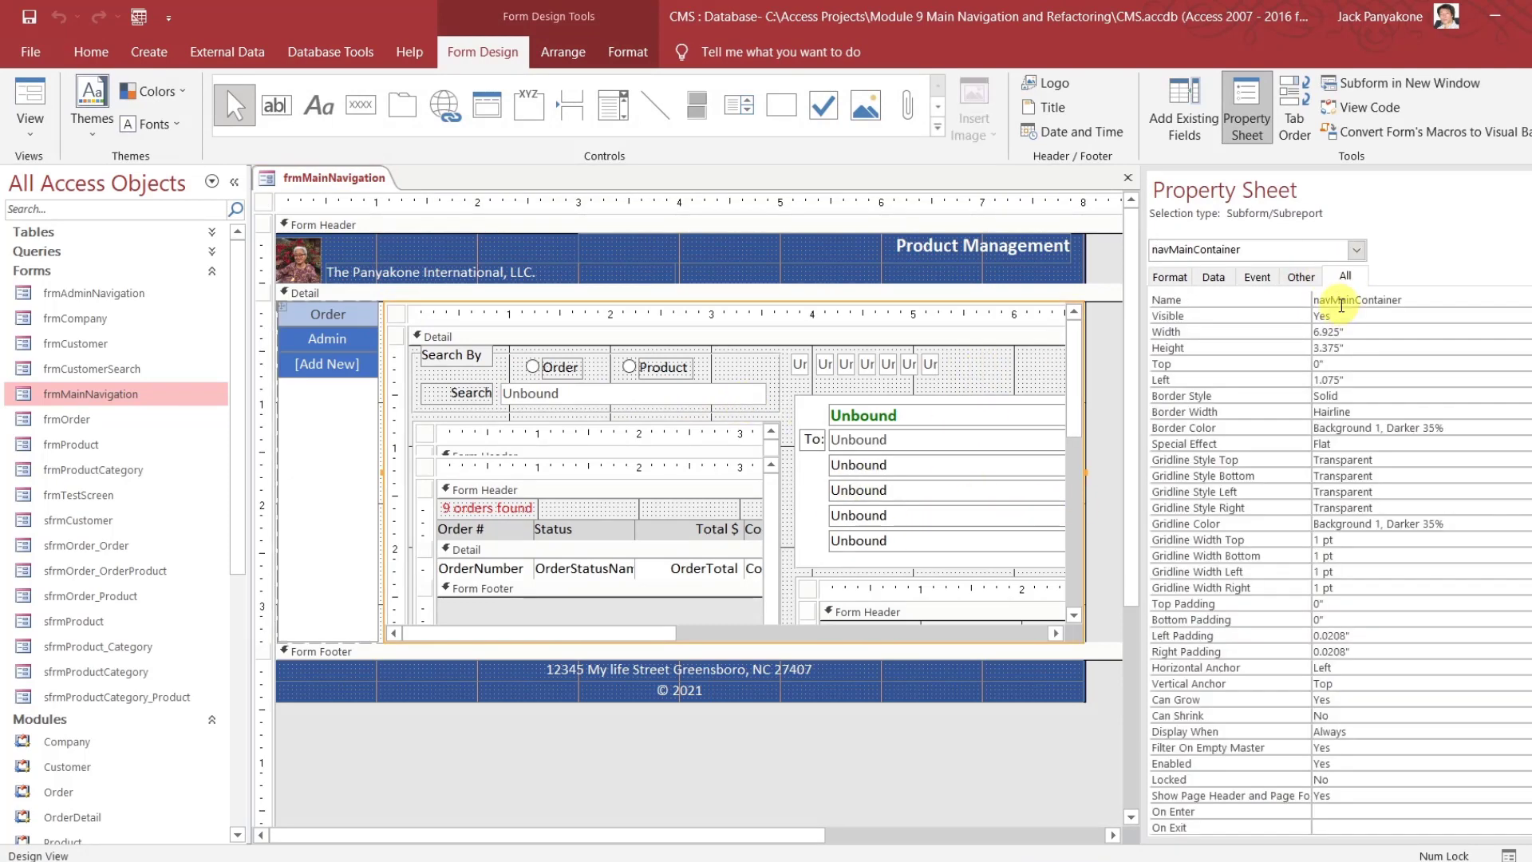
click(578, 54)
click(981, 134)
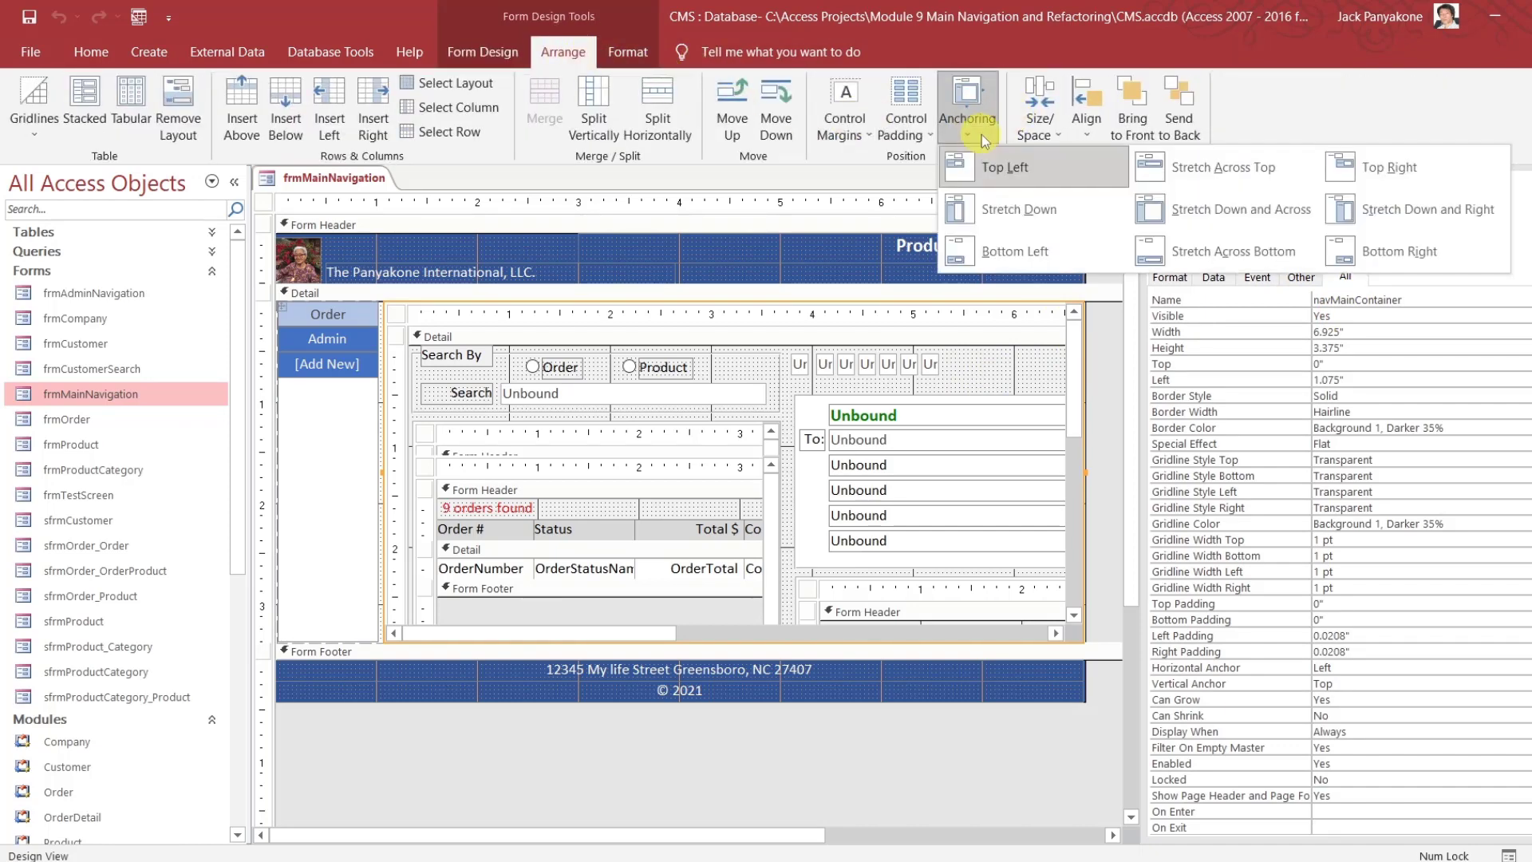
click(1227, 229)
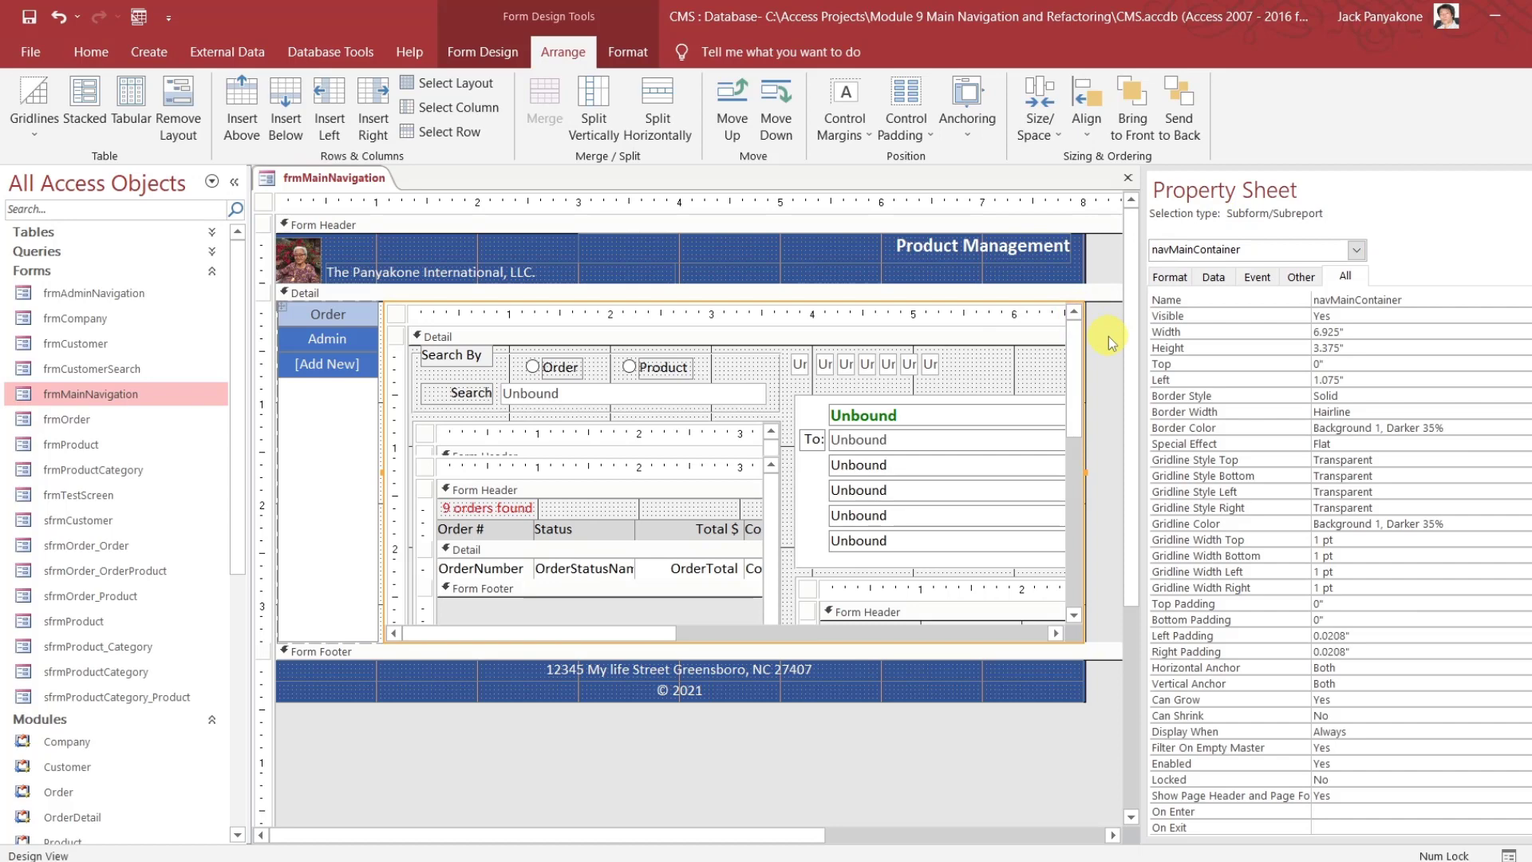
Check the anchoring settings of the navMainNavigationMenu navigation control and the navMainContainer subform
click(345, 431)
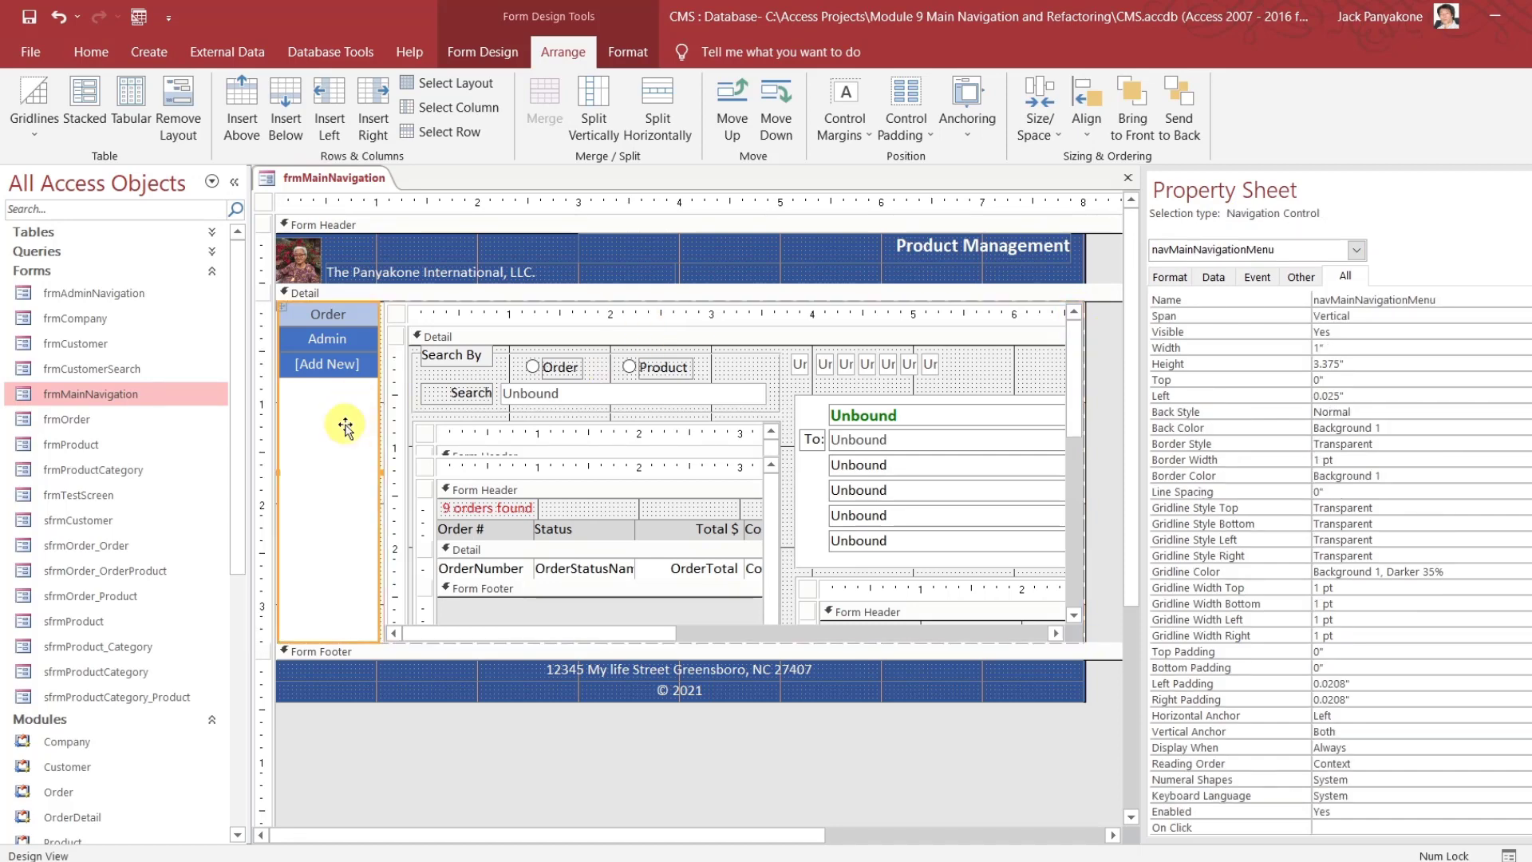
click(978, 138)
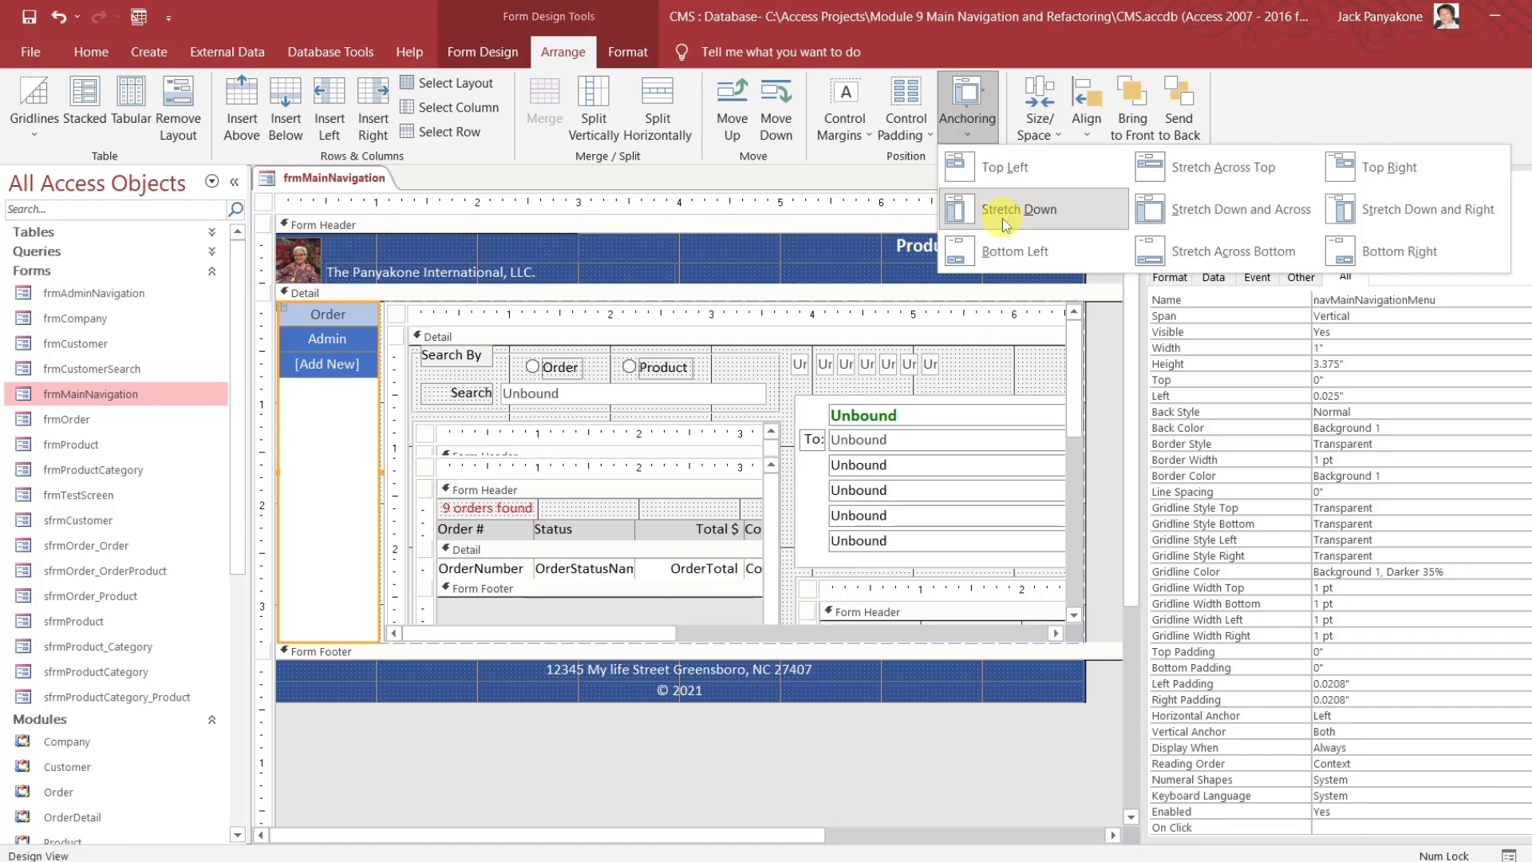
click(1034, 381)
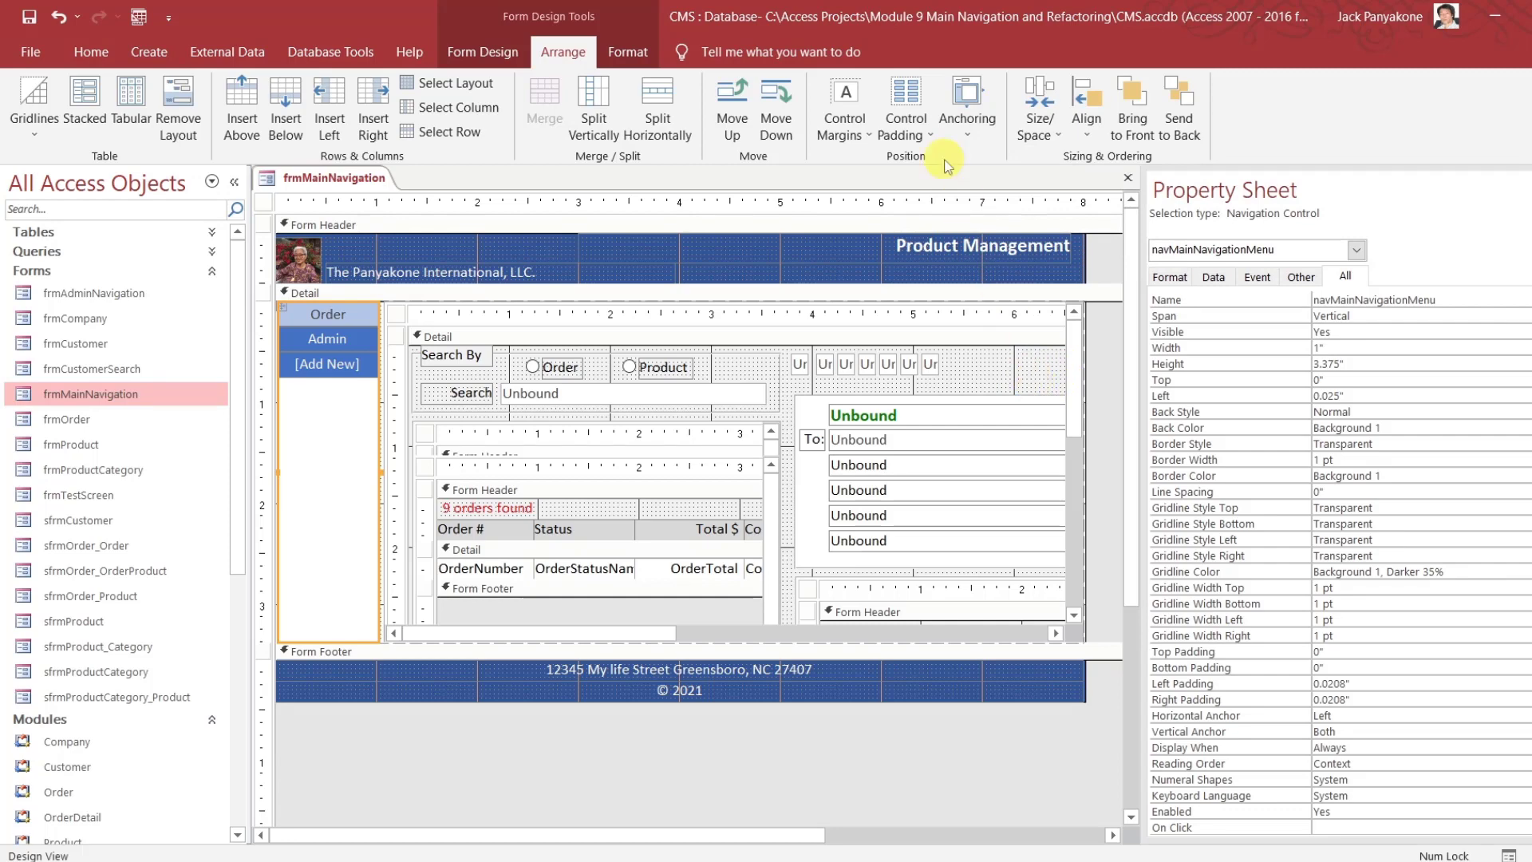
click(1033, 710)
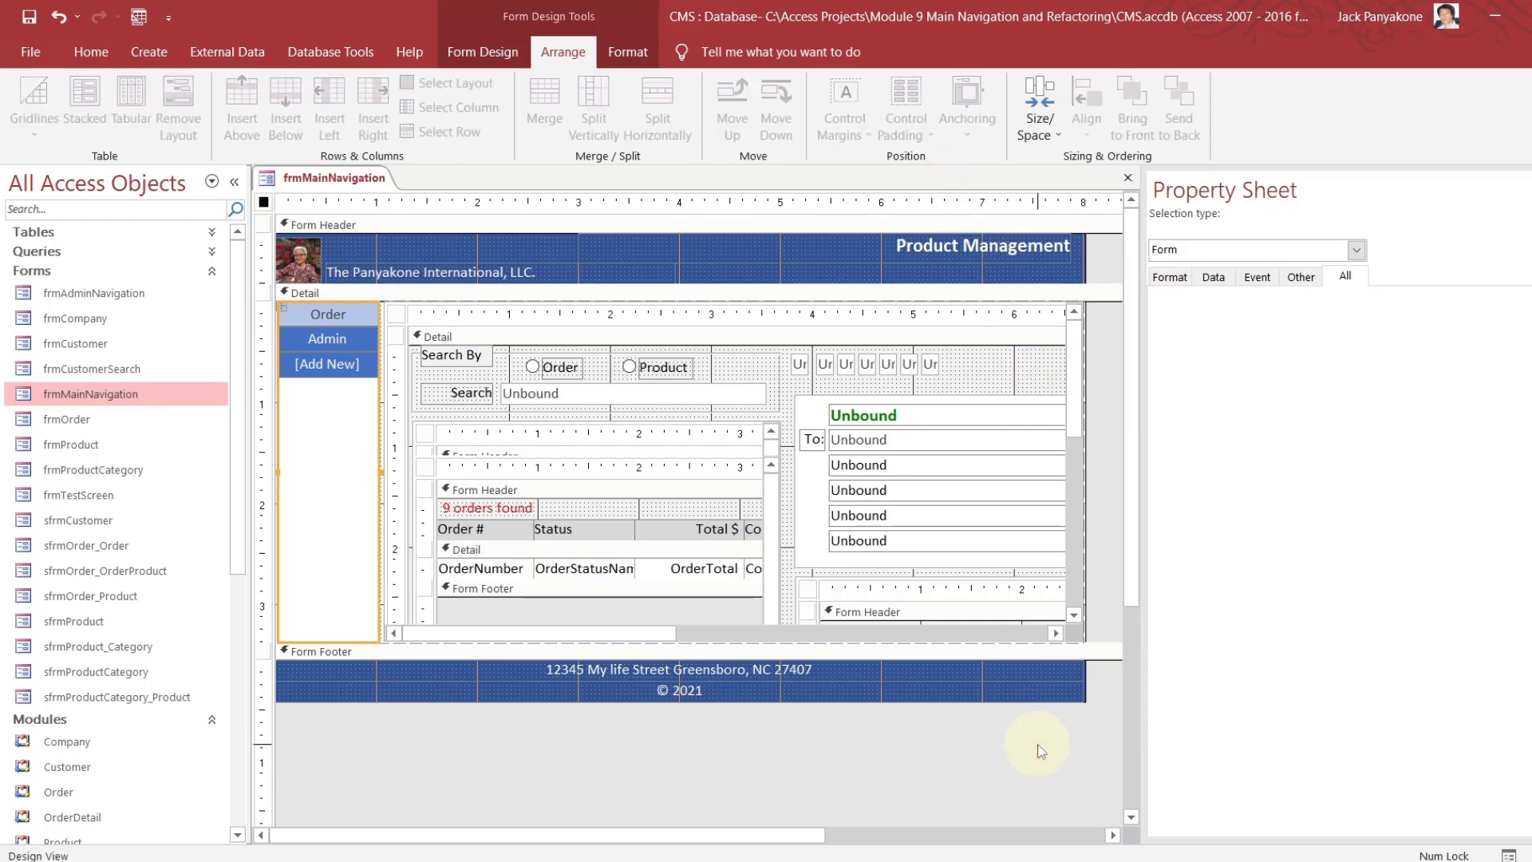
click(998, 367)
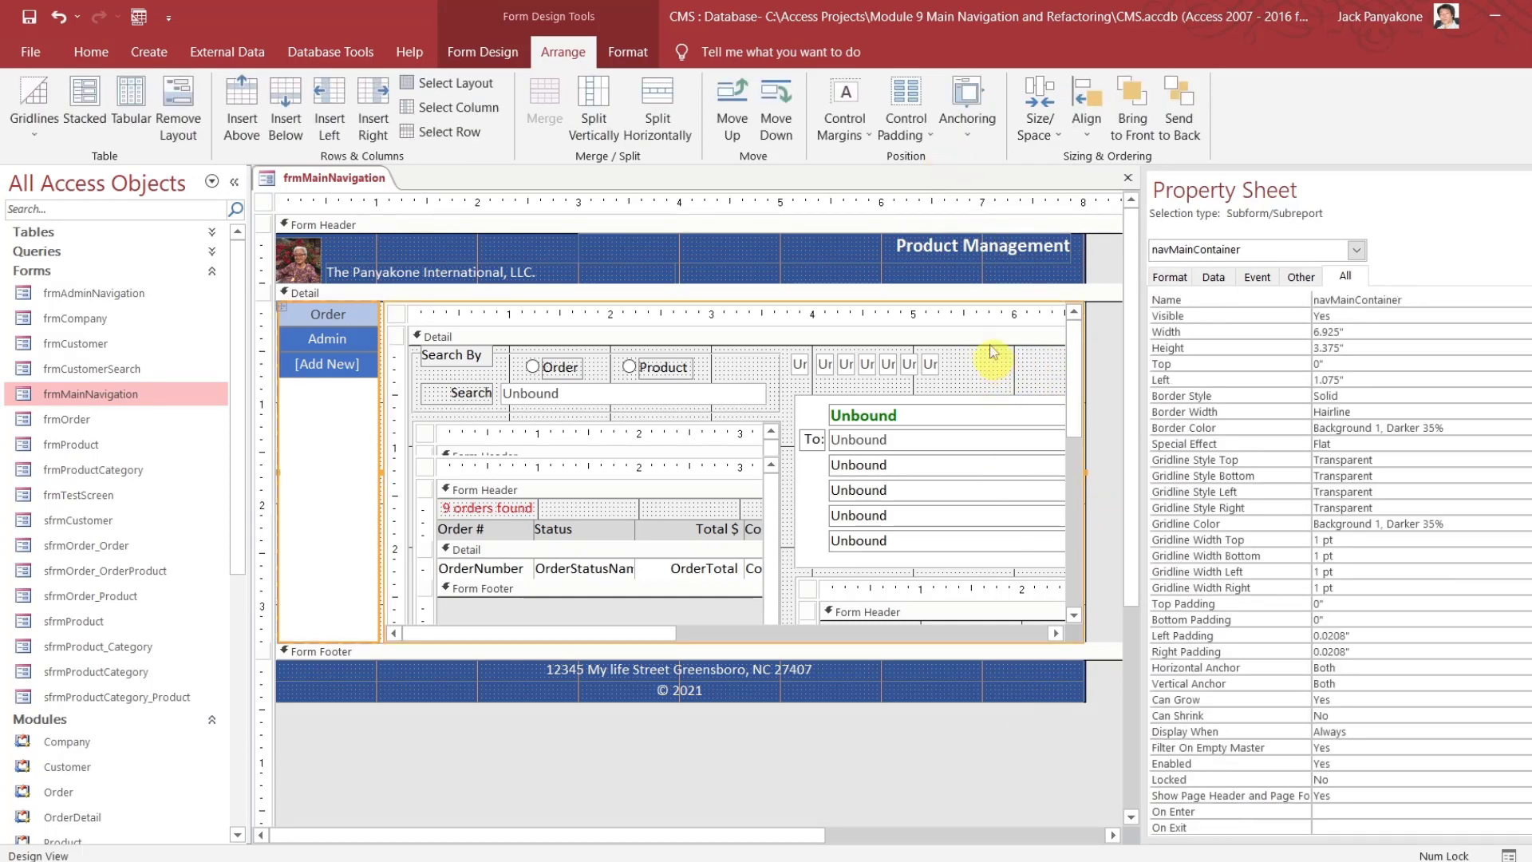
click(980, 134)
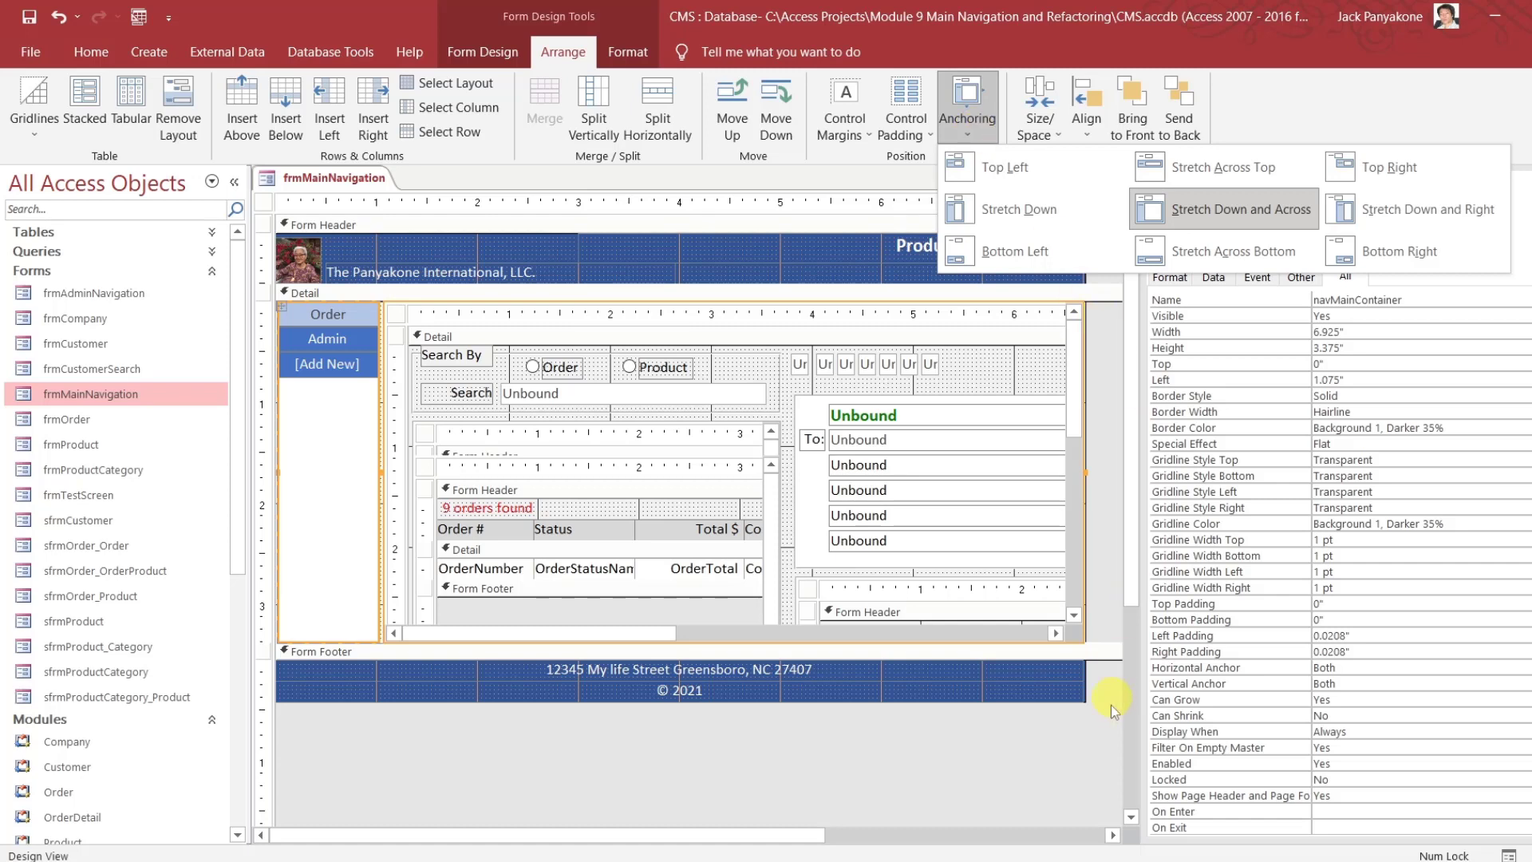
click(1057, 768)
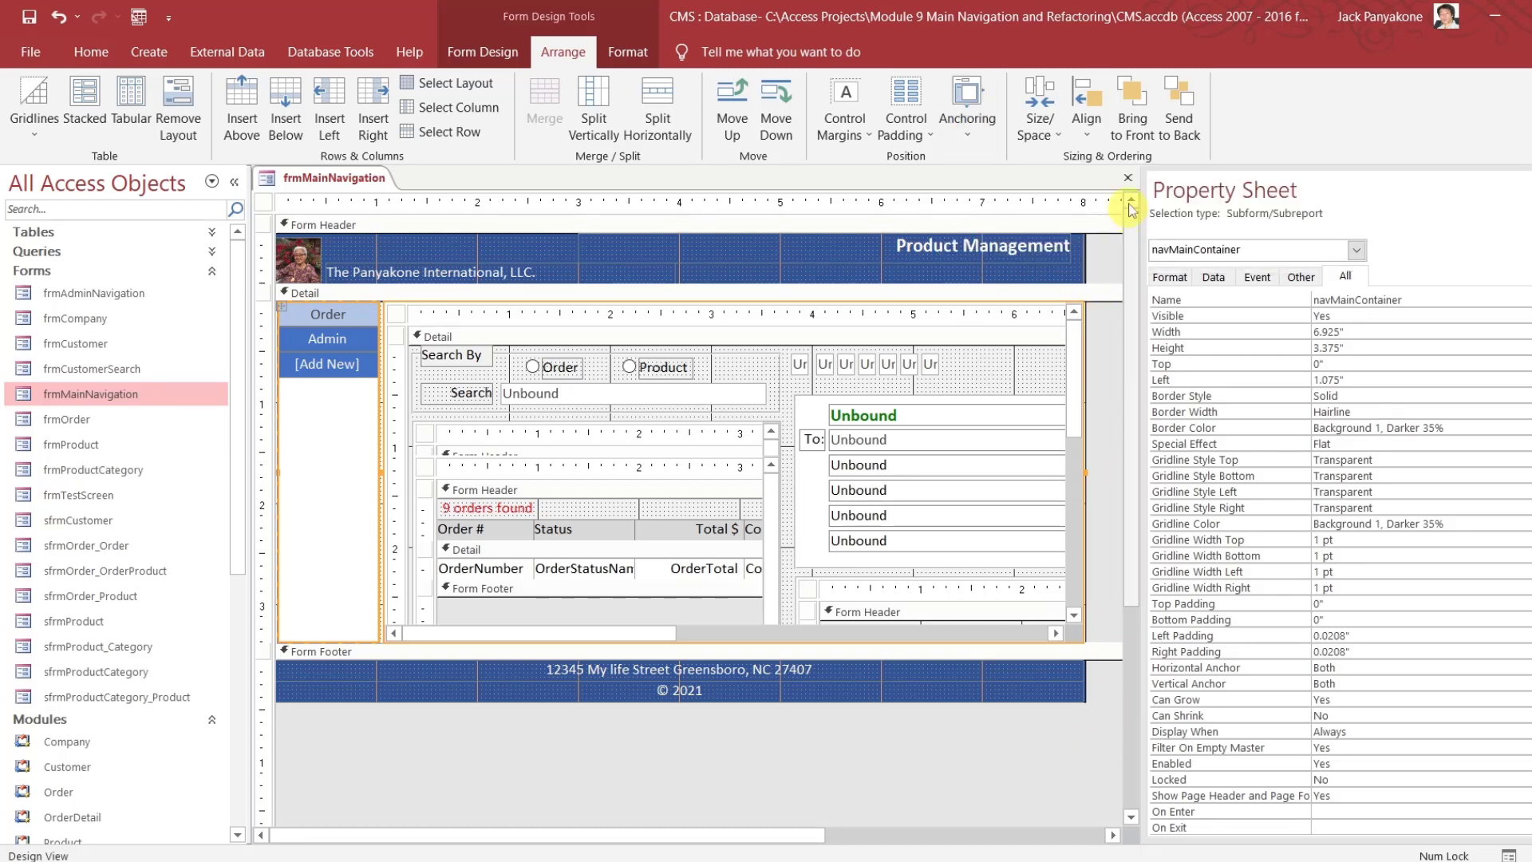
Close frmMainNavigation and reopen it in Form View to check the stretched subform layout
click(1127, 179)
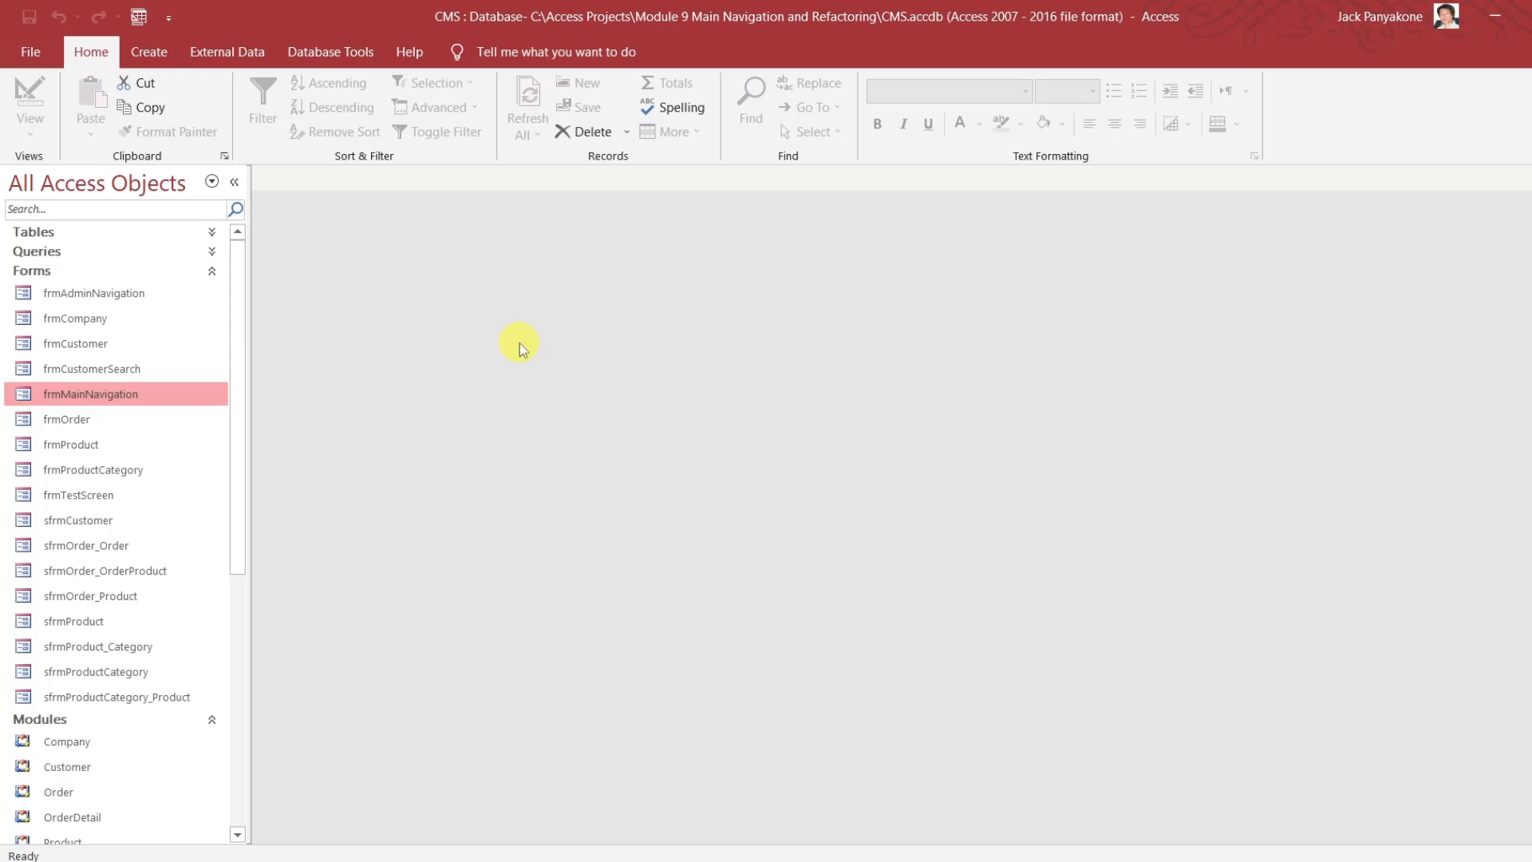
double_click(108, 405)
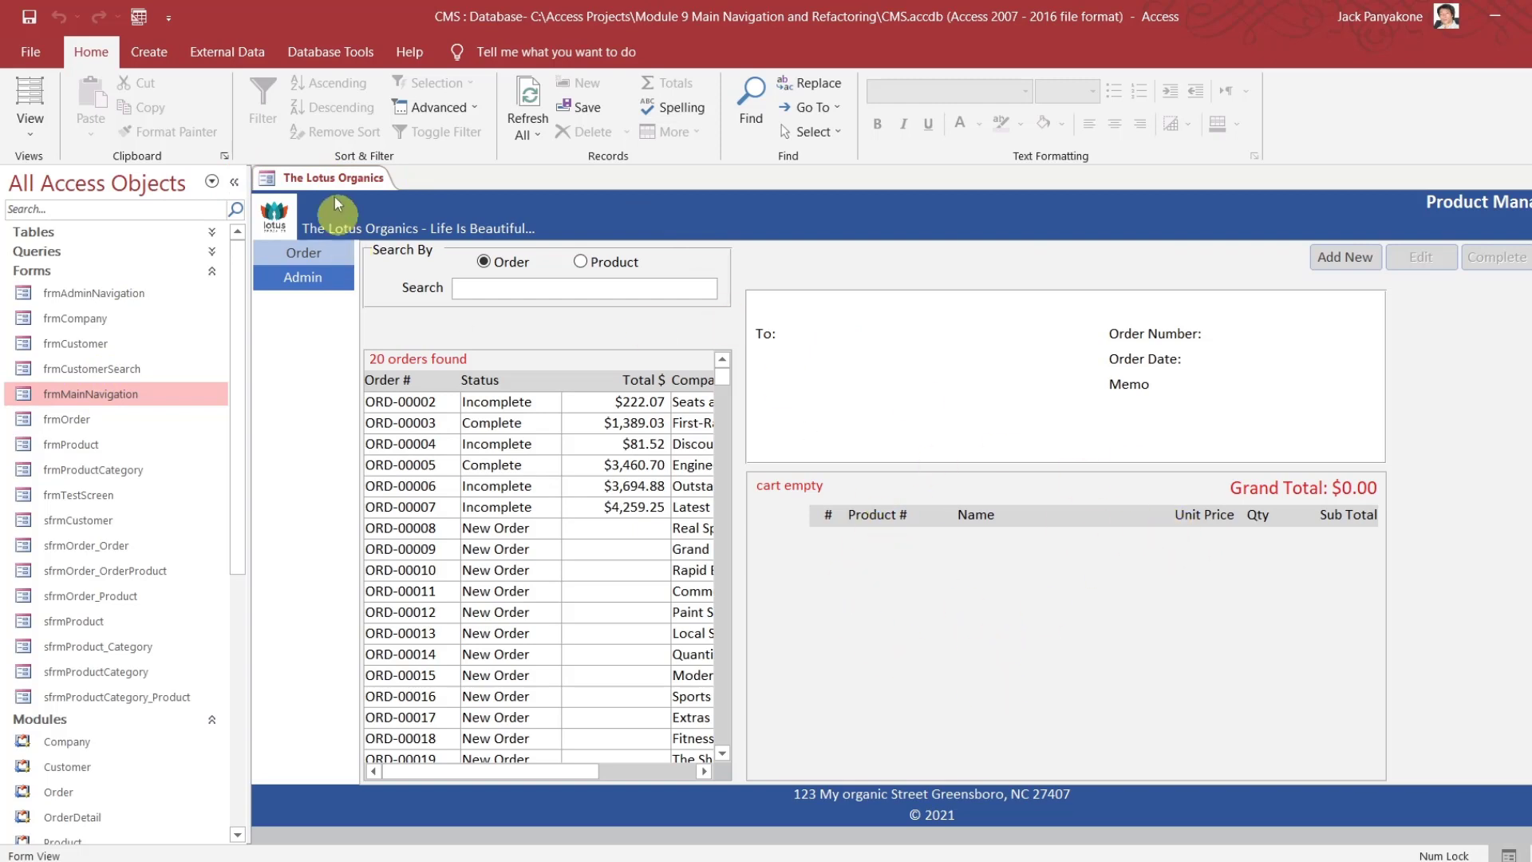
In Design View with the Navigation Pane collapsed, set the Pop Up and Modal properties of frmMainNavigation to Yes
right_click(323, 180)
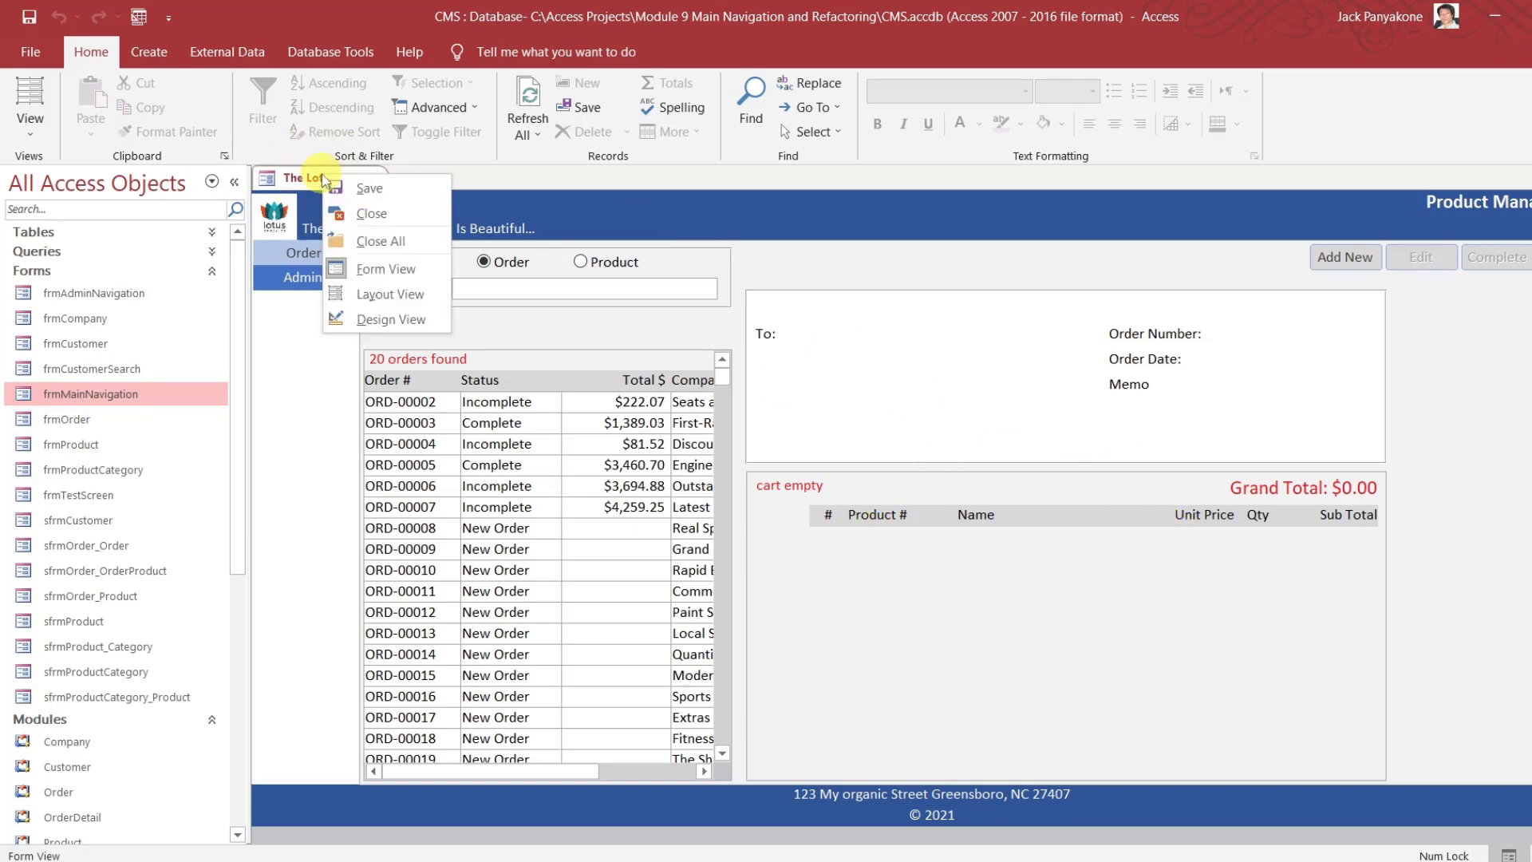
click(356, 319)
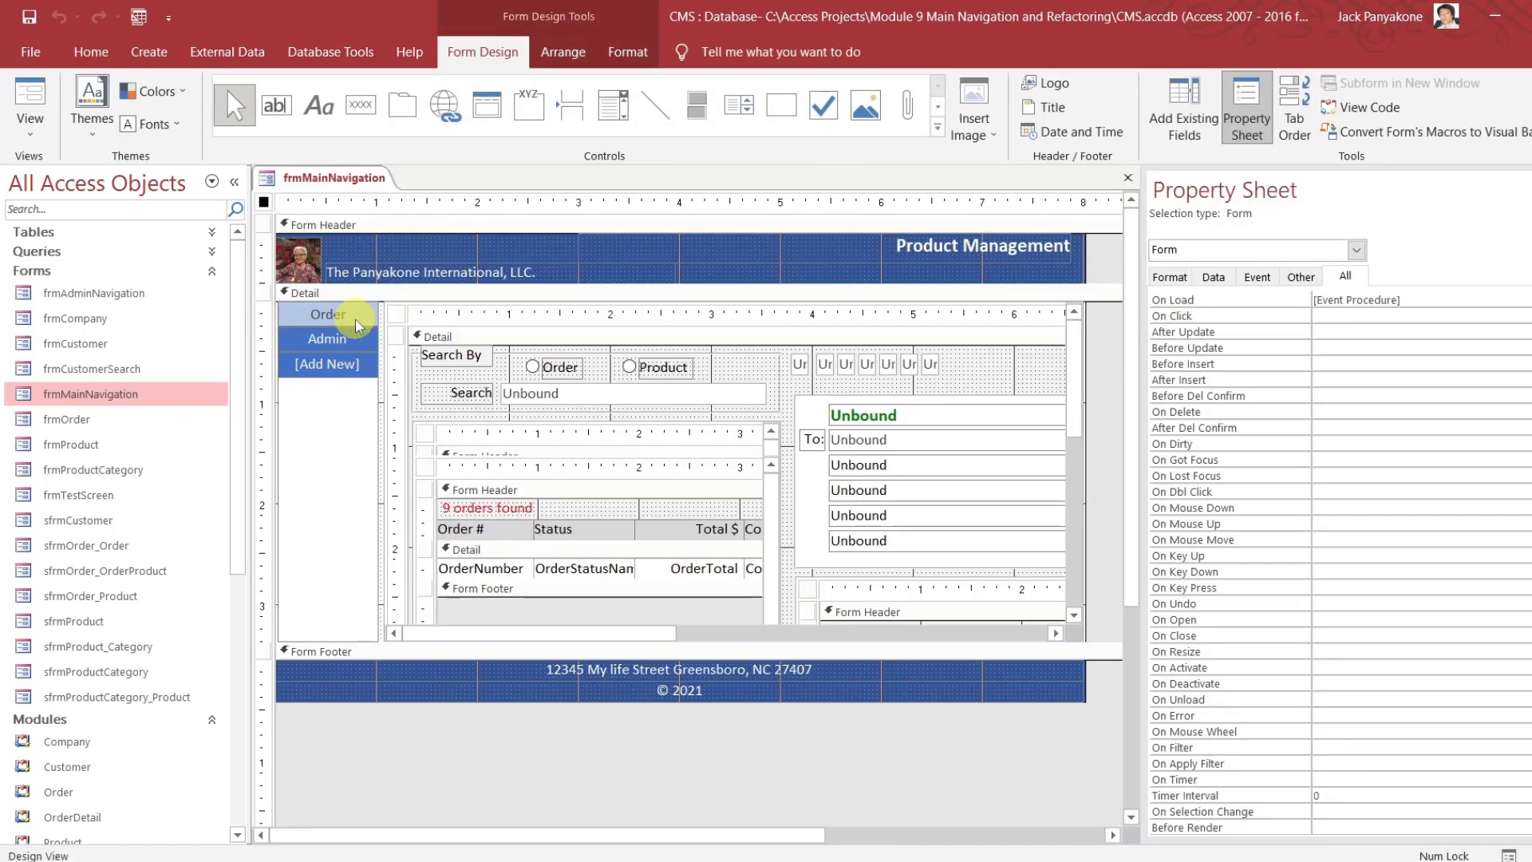
click(234, 182)
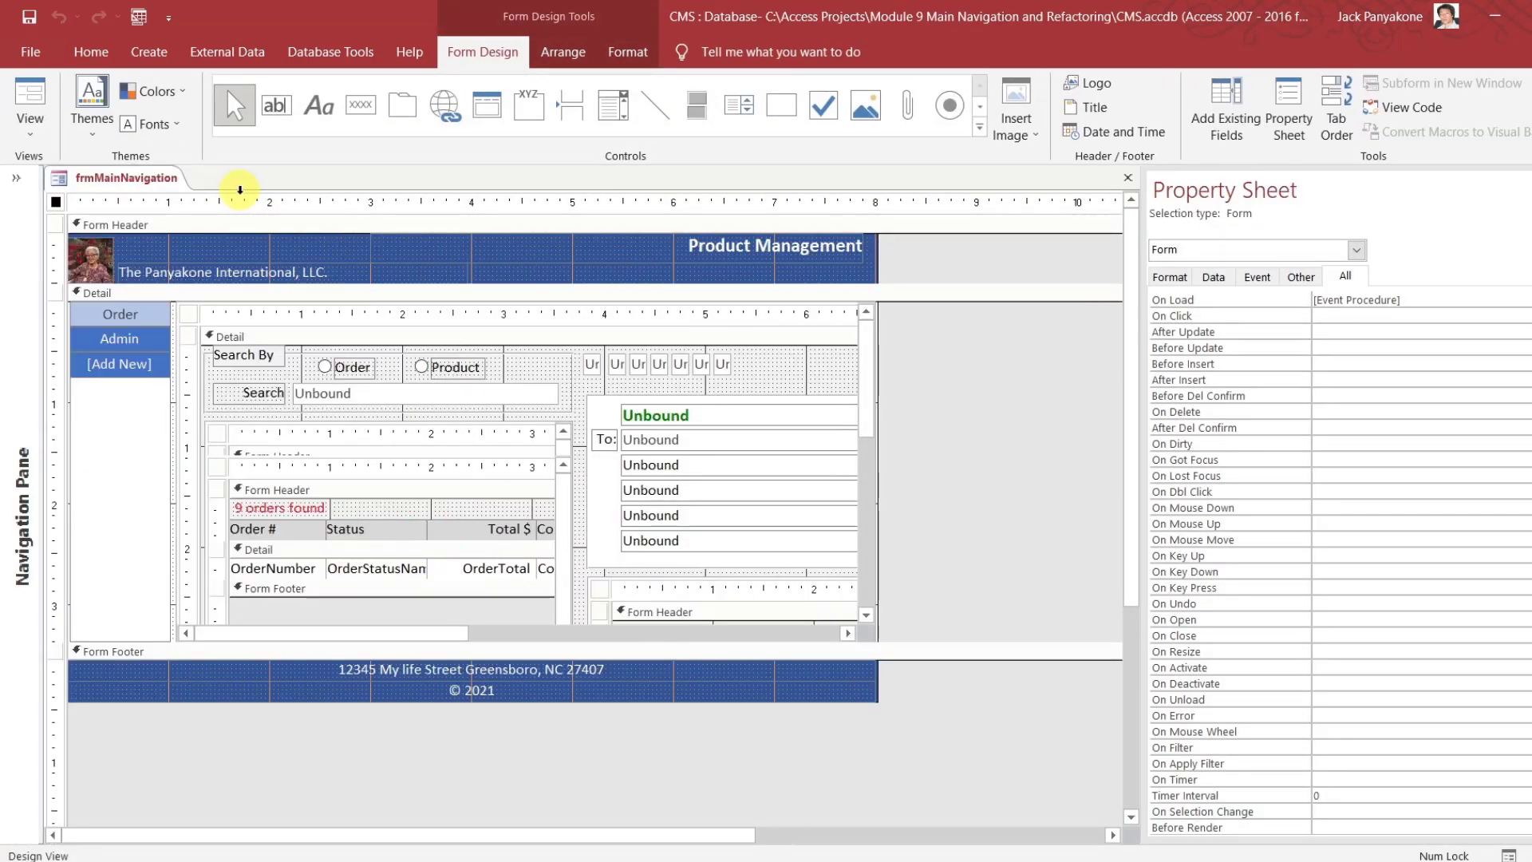
click(150, 182)
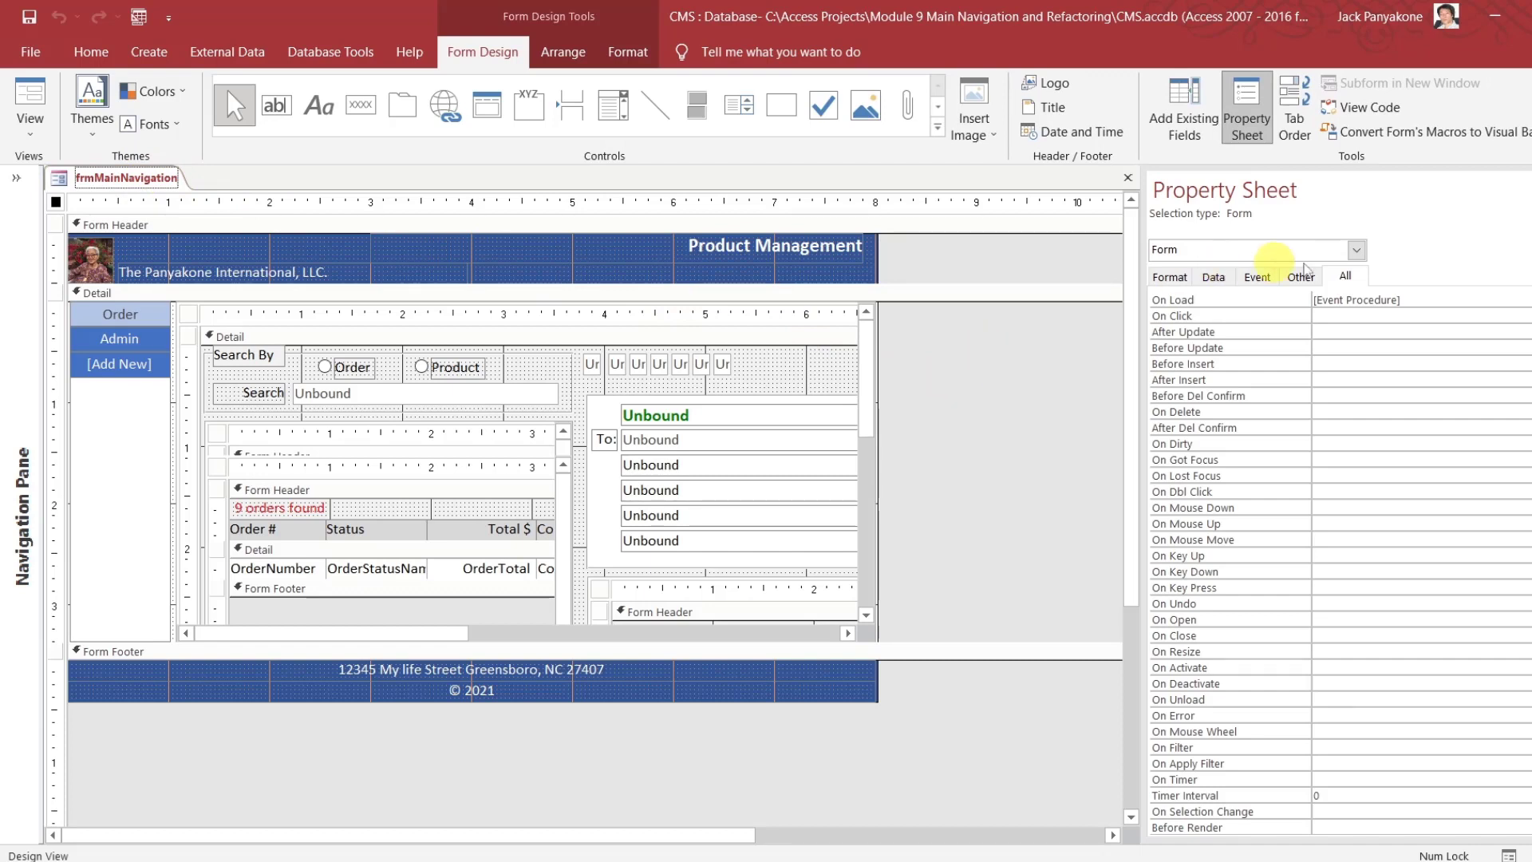
click(1042, 358)
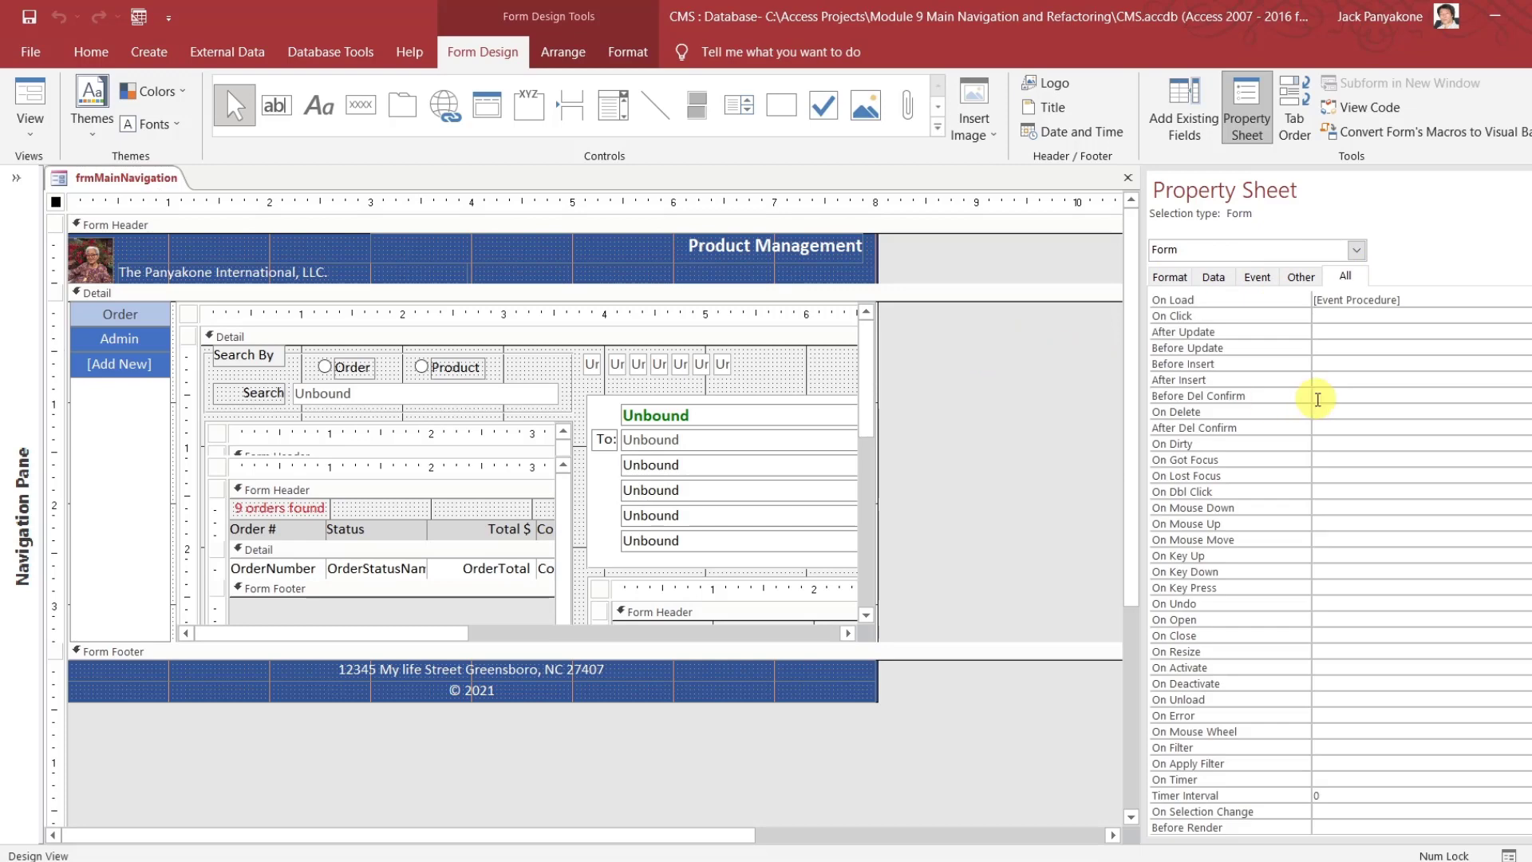
scroll(1341, 563, up, 1)
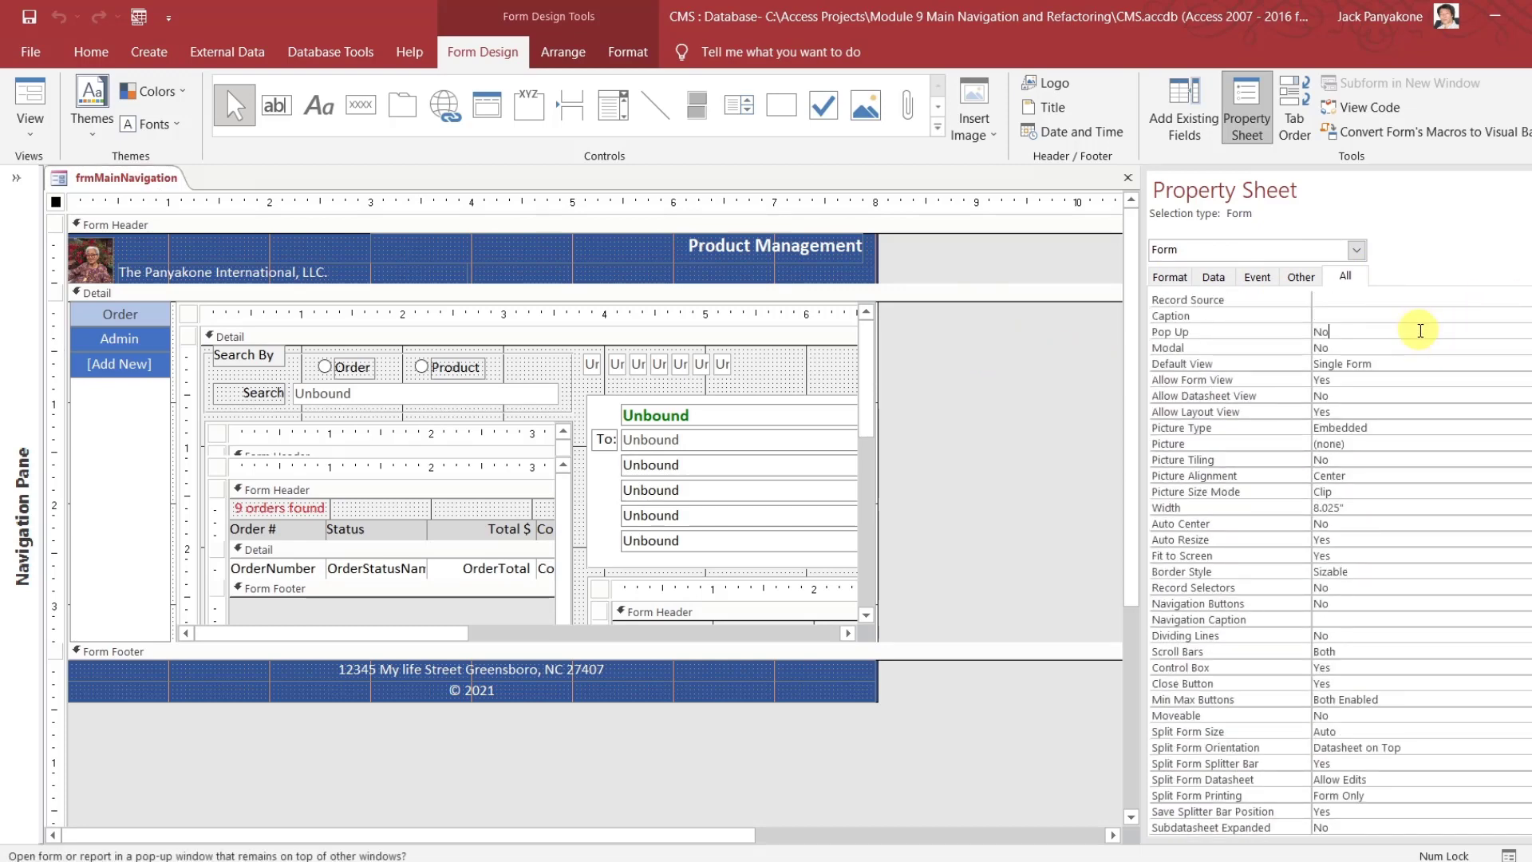
double_click(1413, 325)
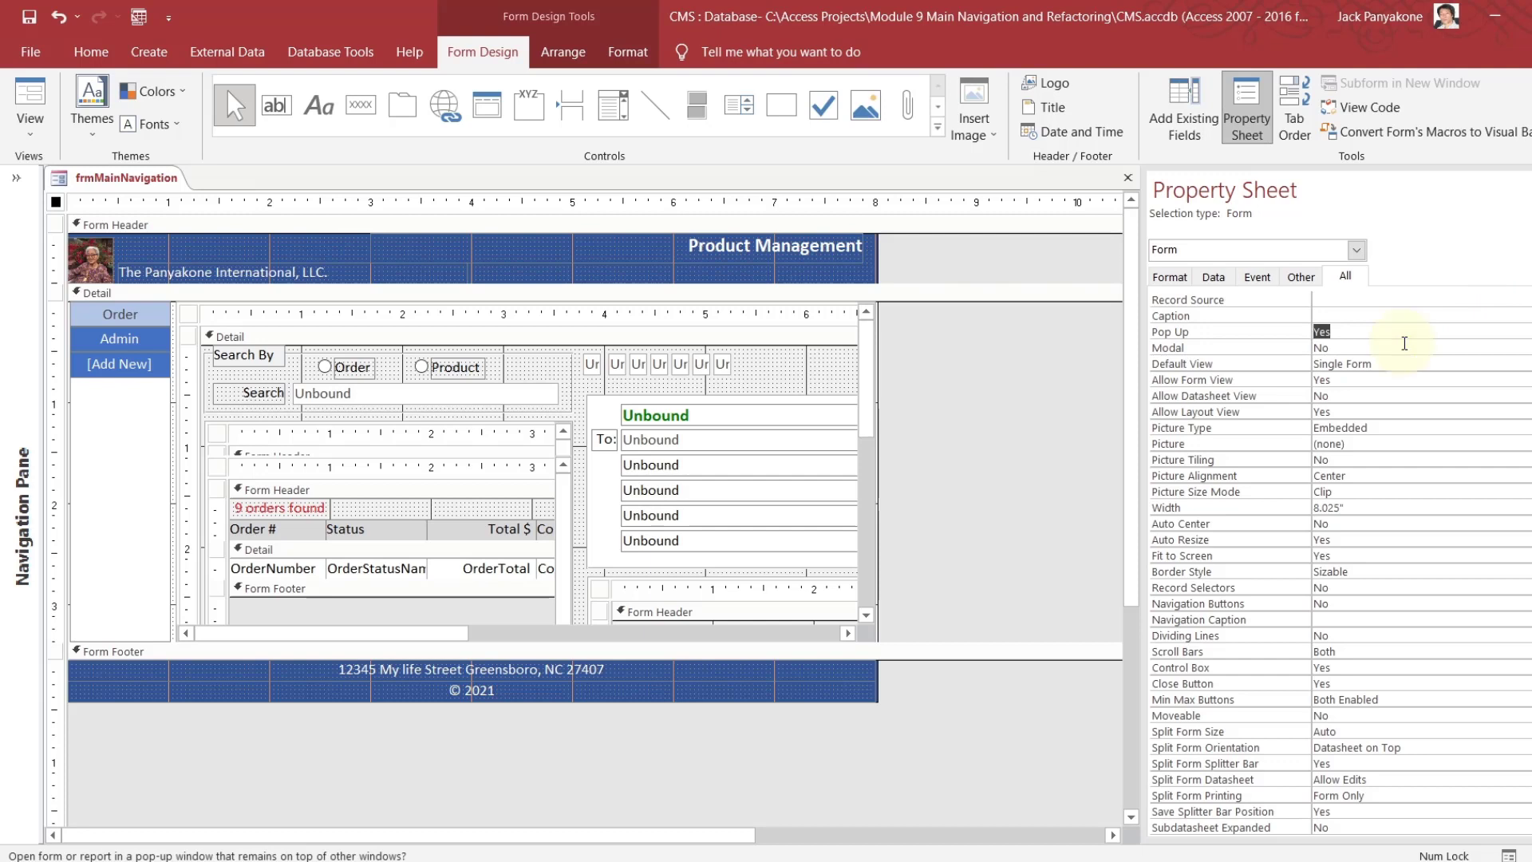
double_click(1405, 343)
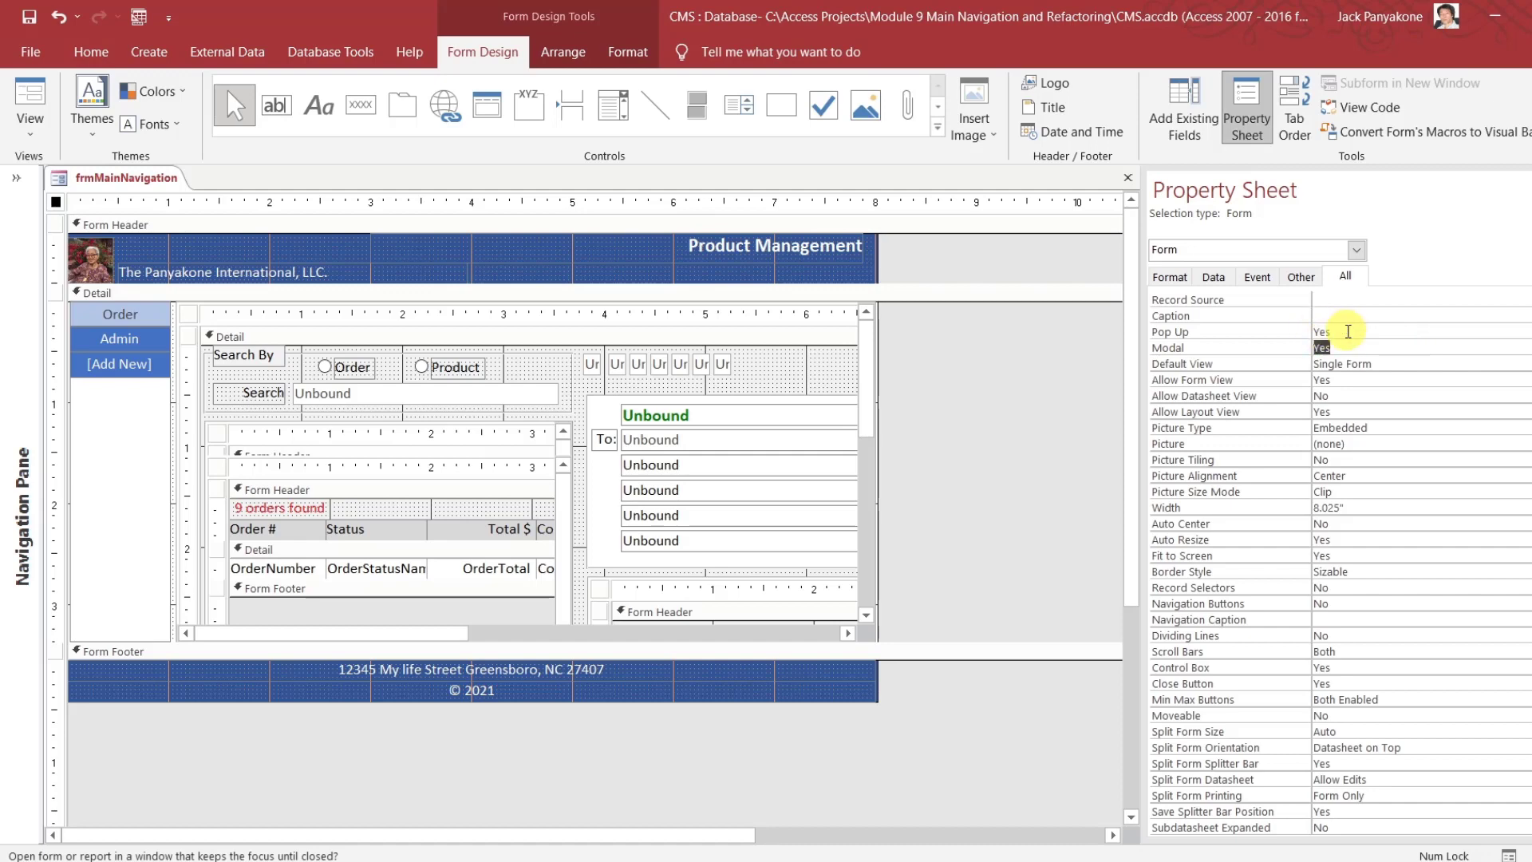
click(1007, 407)
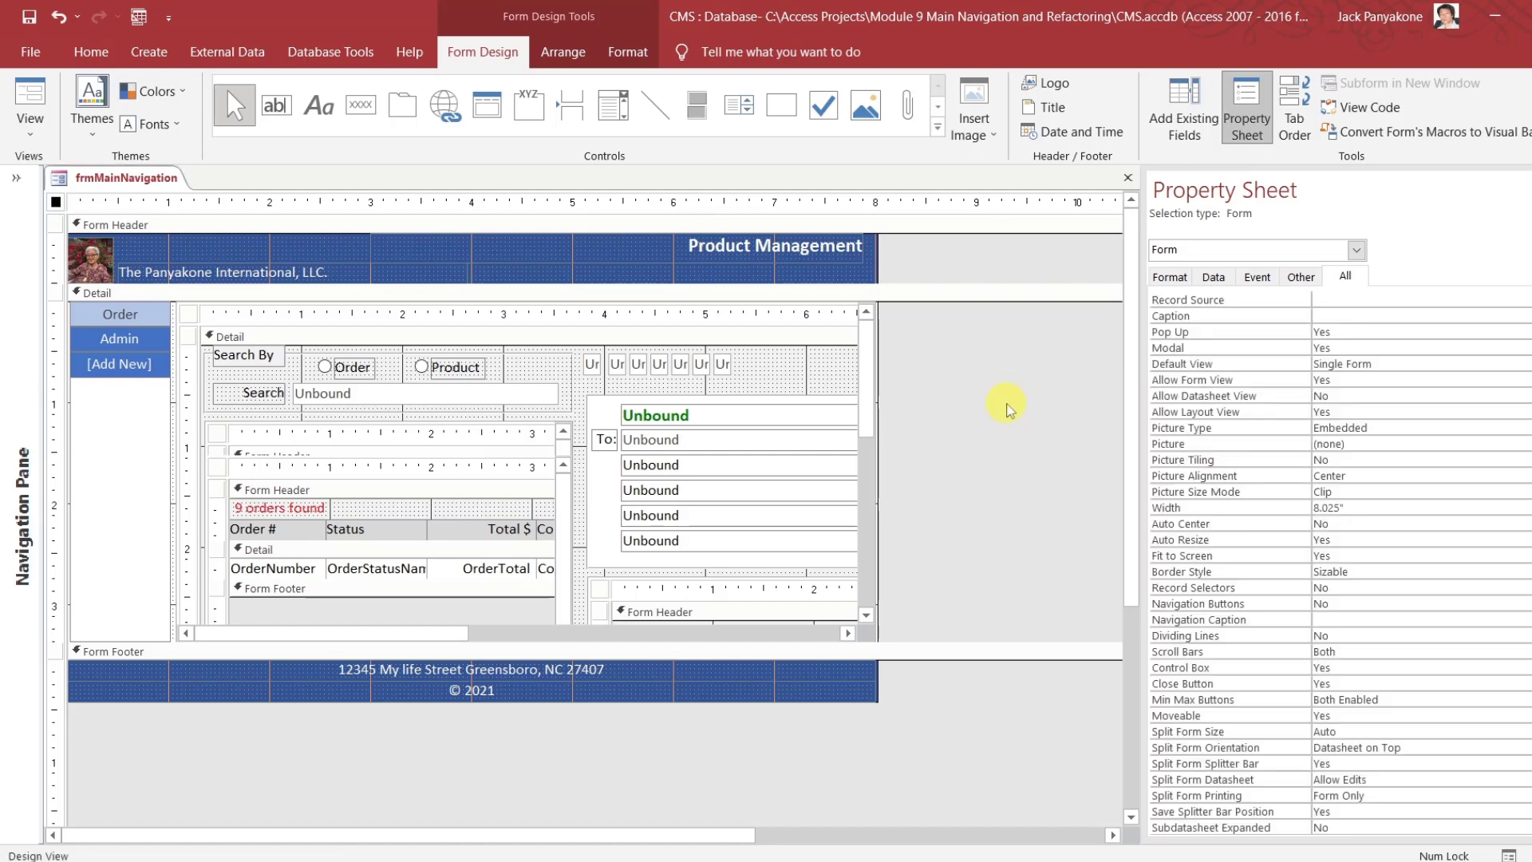
Open the form's On Load event procedure and add DoCmd.Maximize followed by a blank line at the start of Form_Load
click(1260, 277)
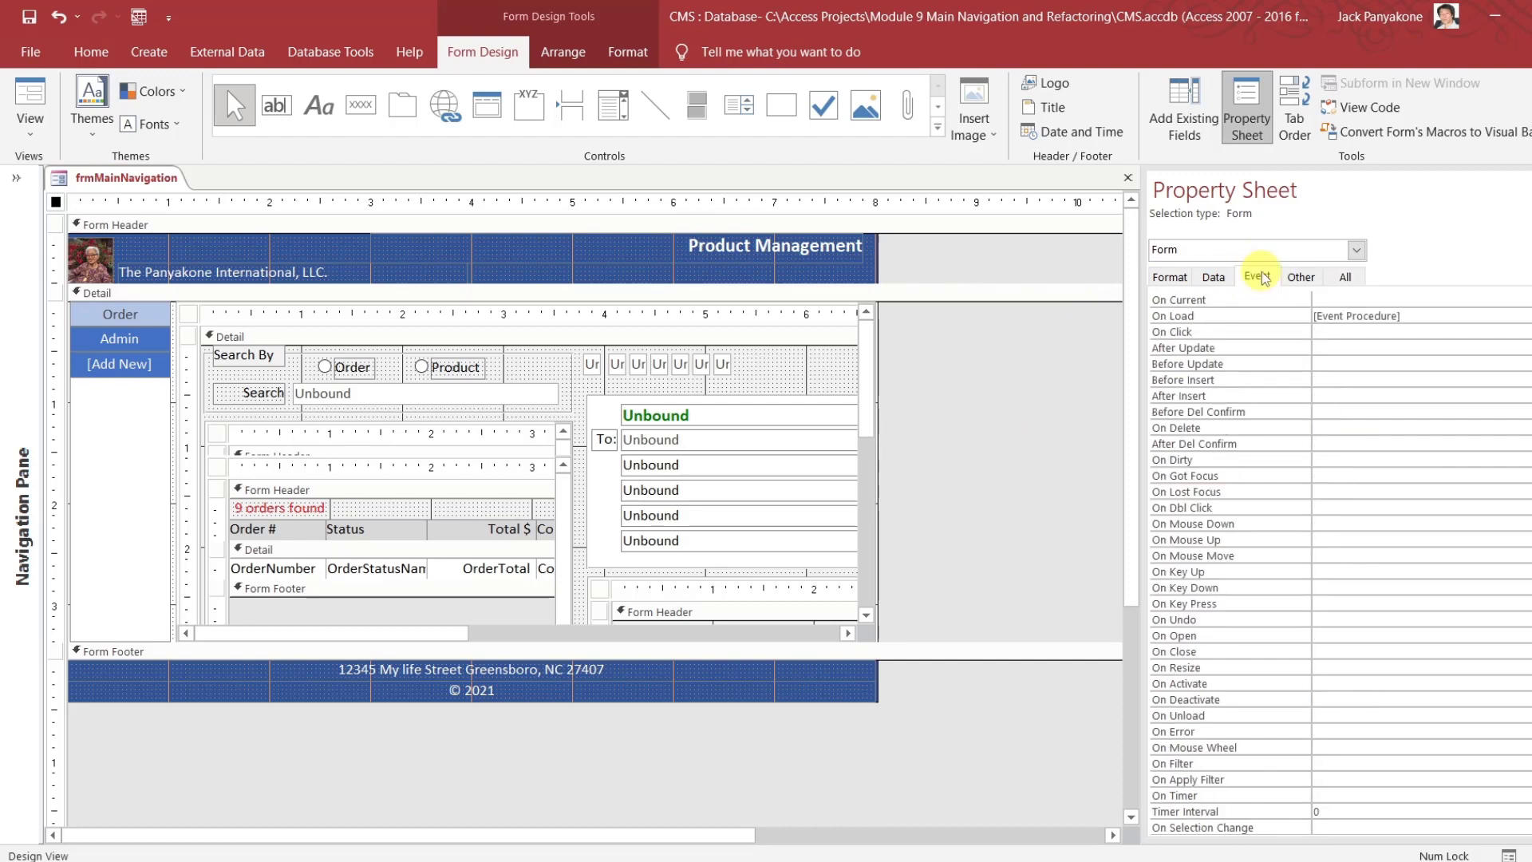
click(1413, 315)
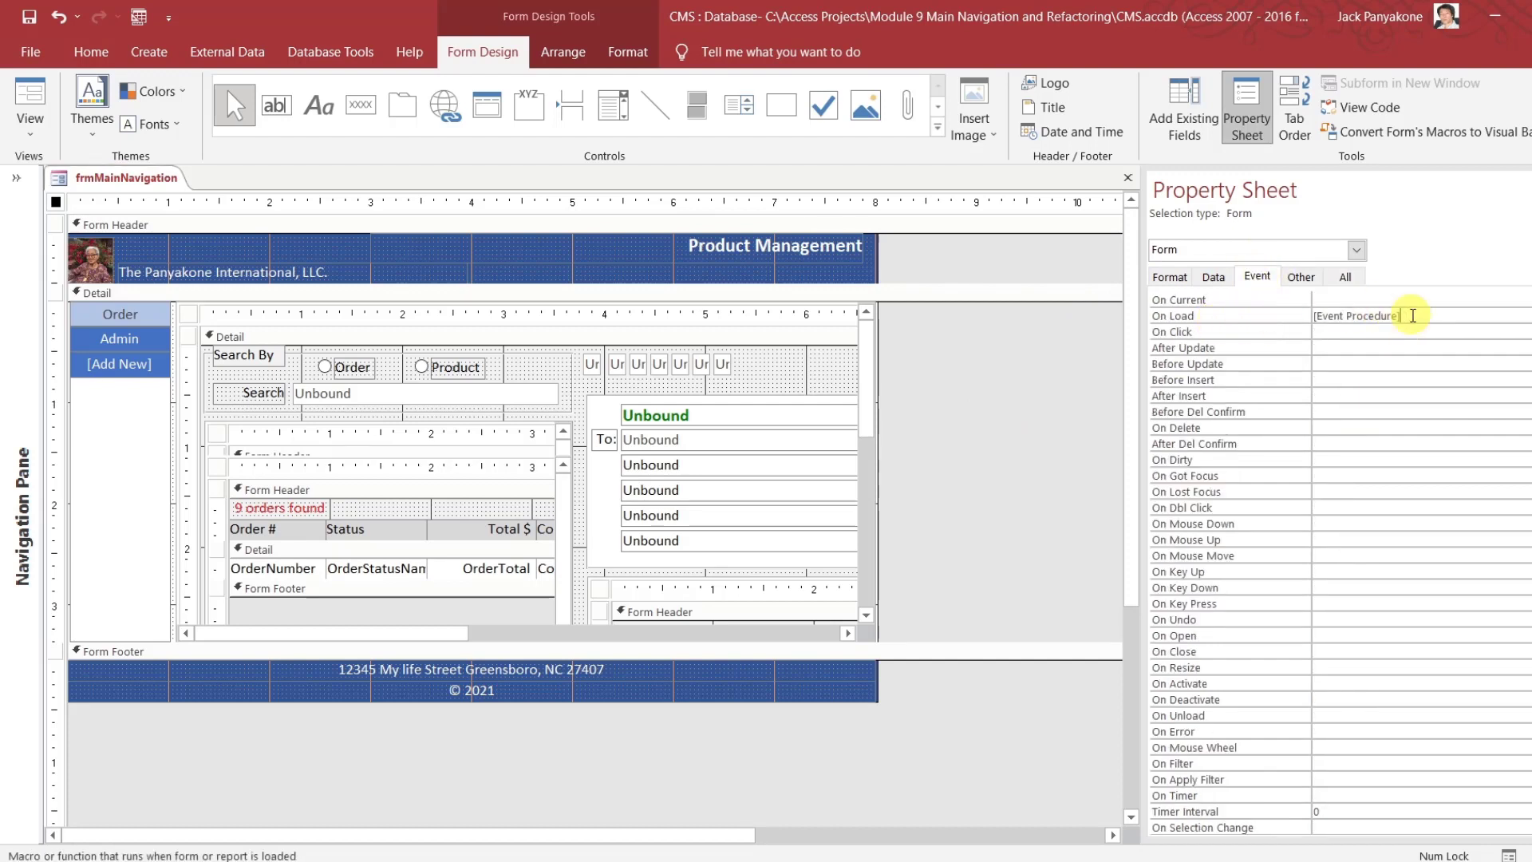
click(1530, 316)
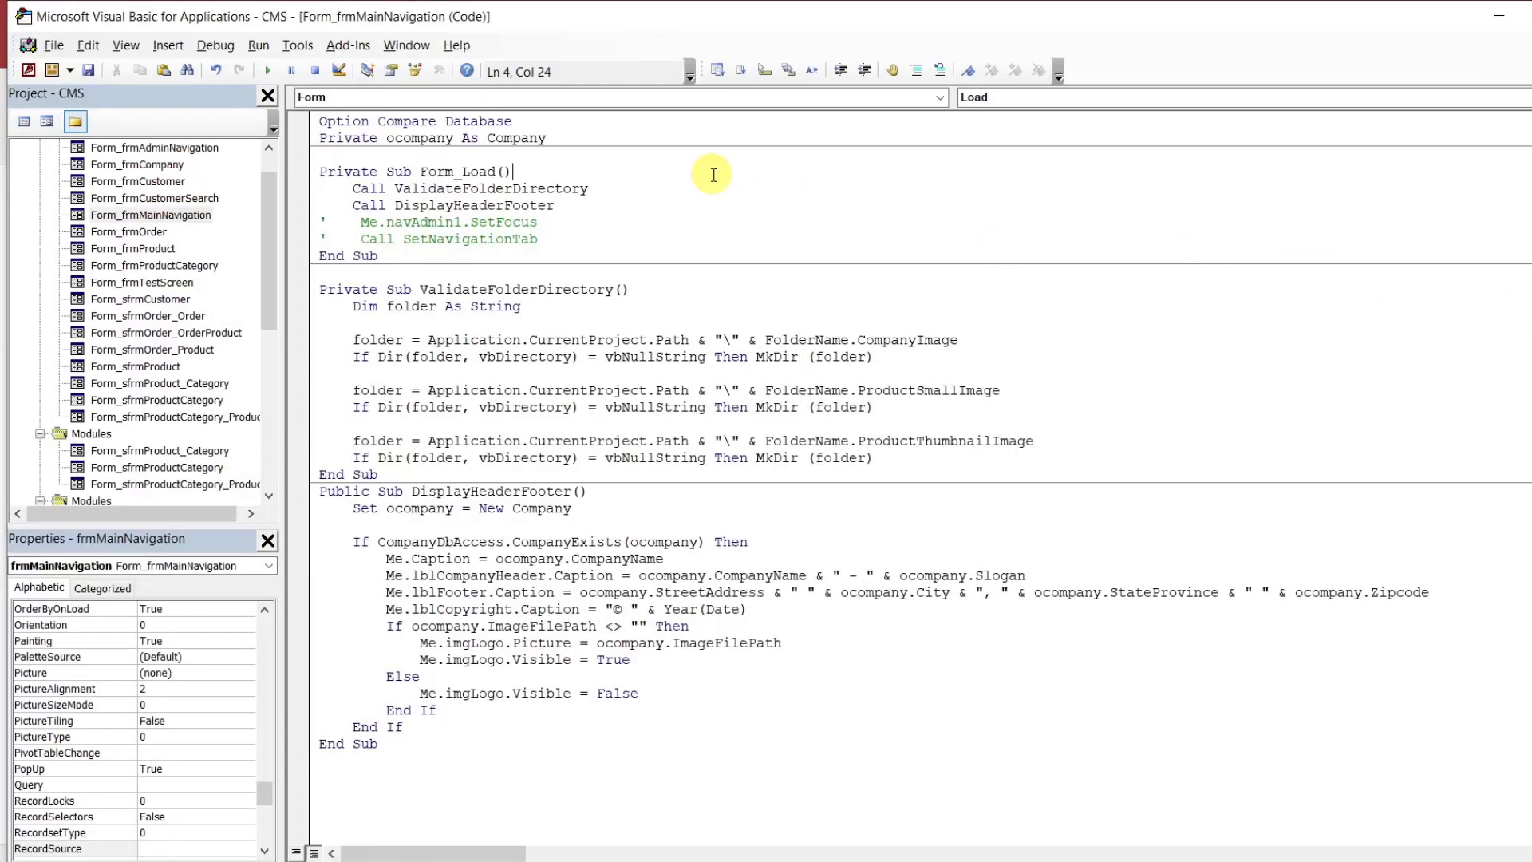
key(Return)
key(Tab)
text(docmd.ma)
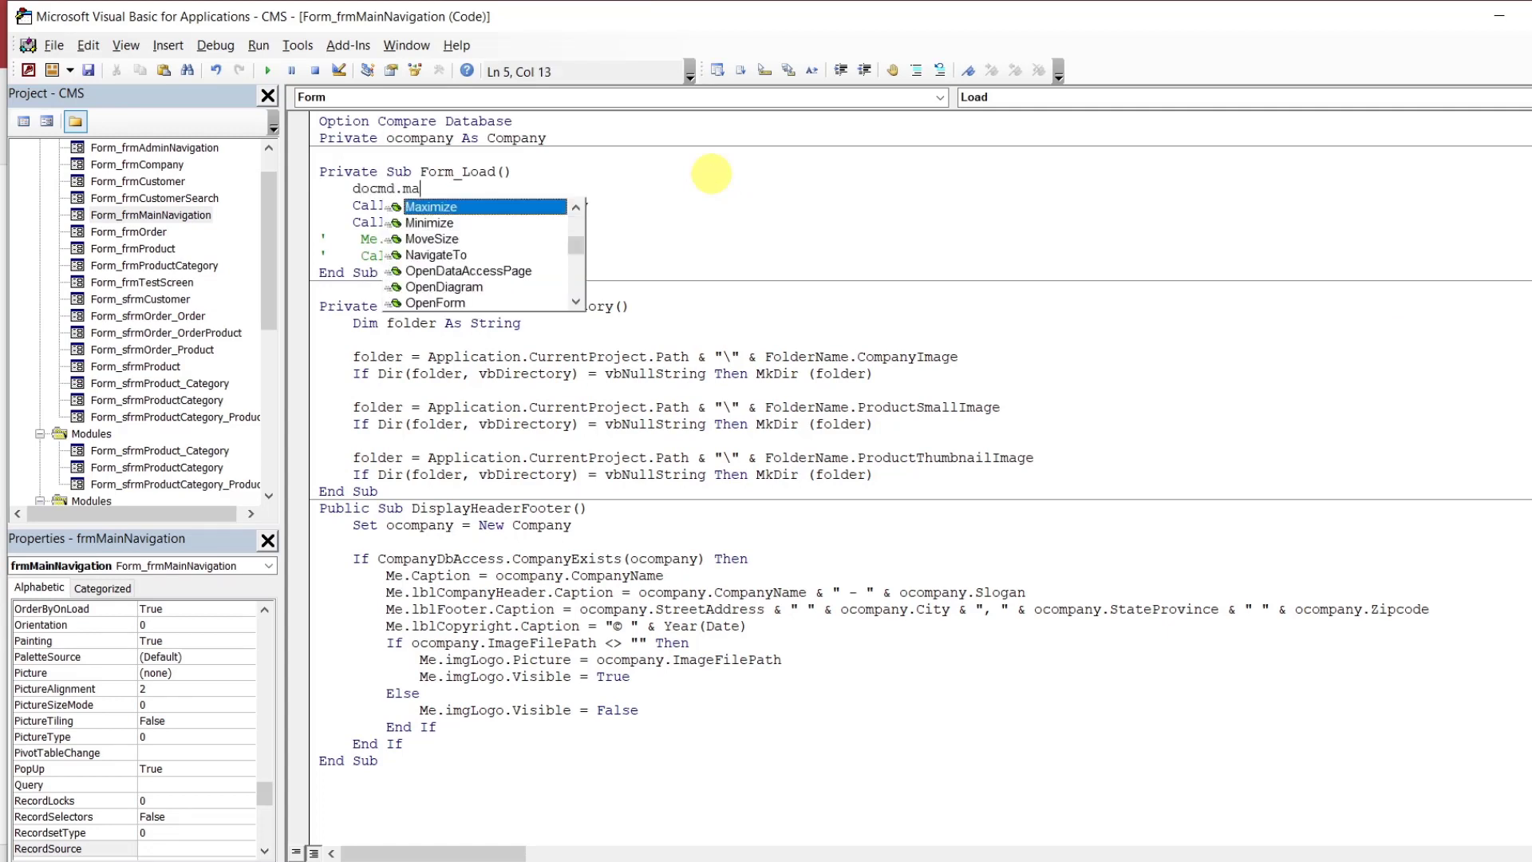
key(Tab)
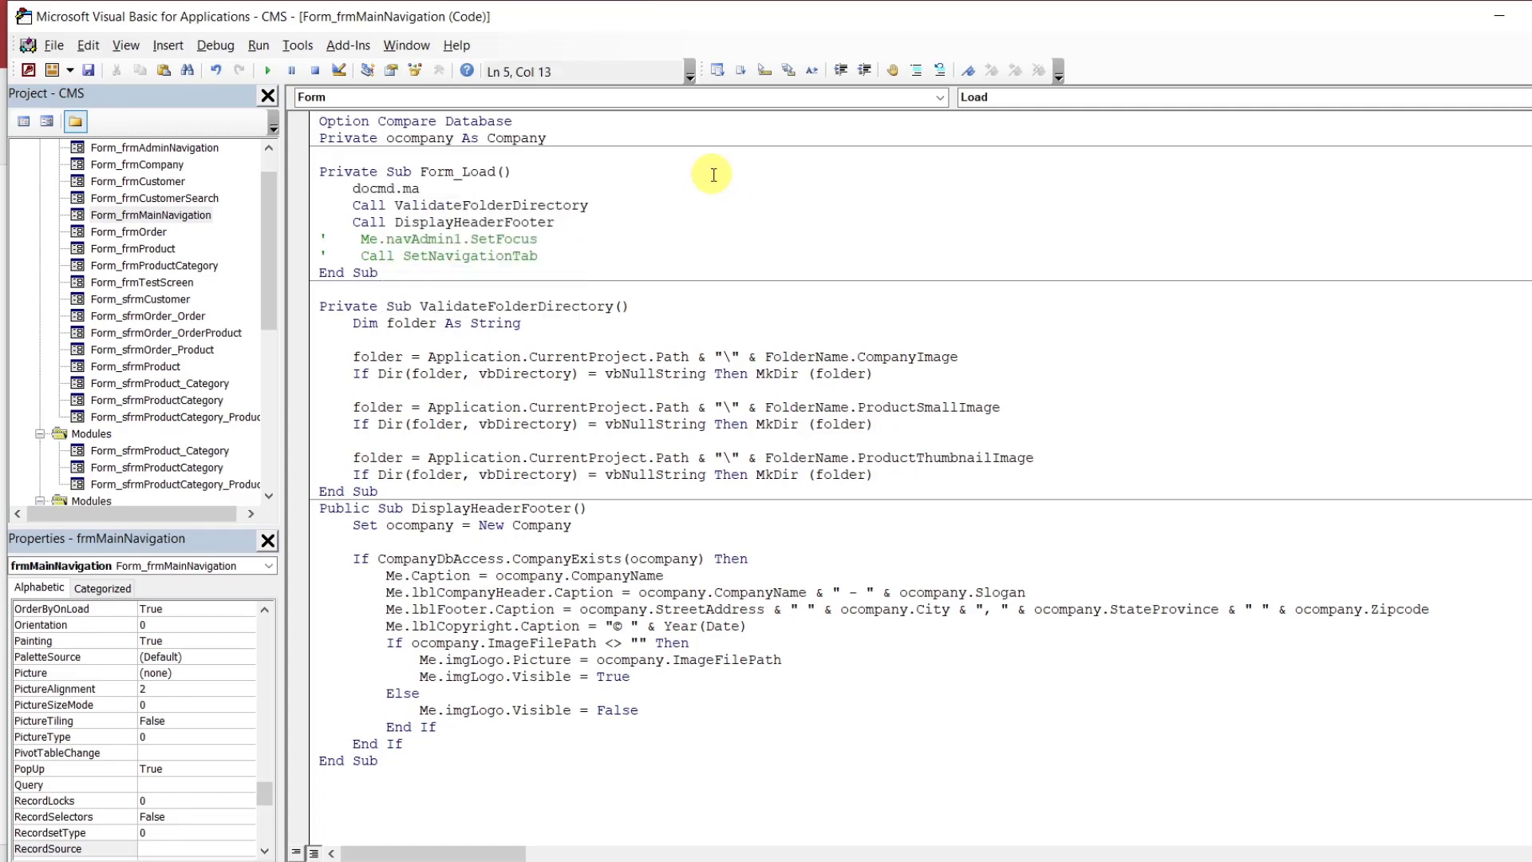
key(Return)
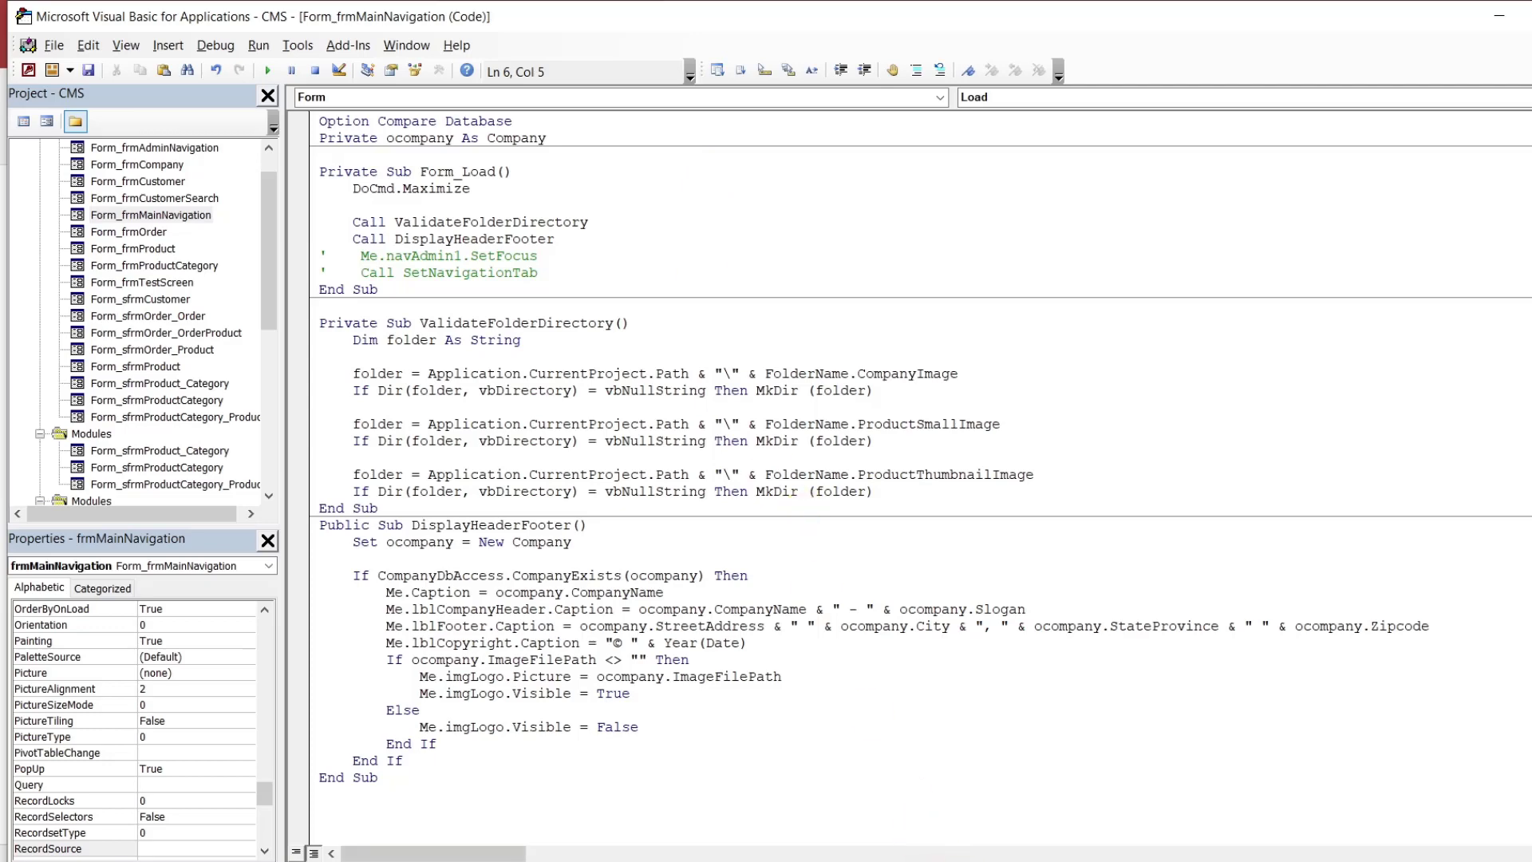
Return to Access, close and reopen frmMainNavigation, and switch to its Admin section to test the maximized pop-up form
click(959, 861)
click(889, 825)
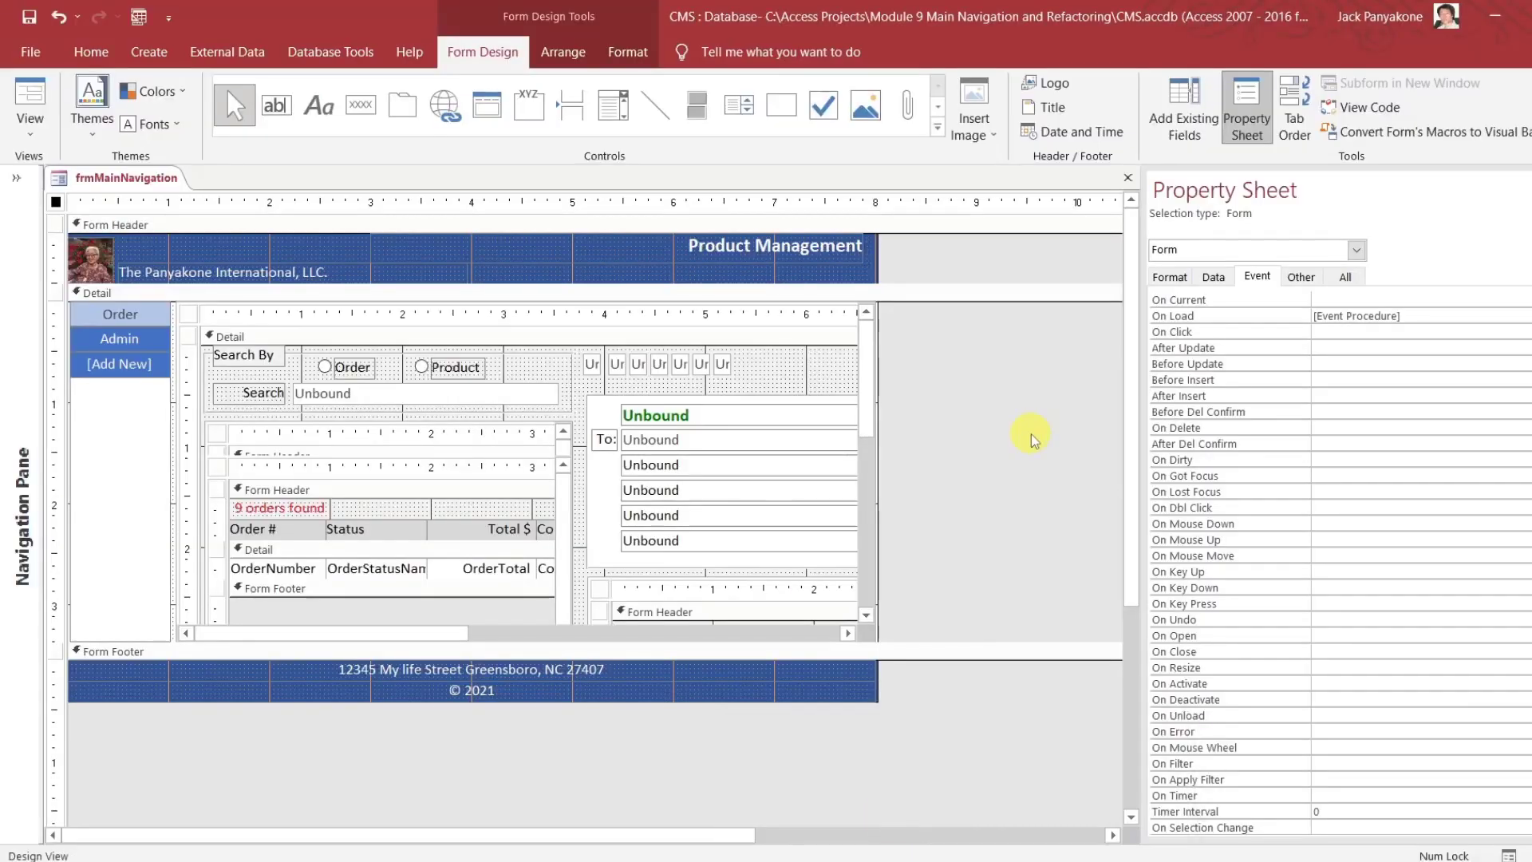
click(1130, 180)
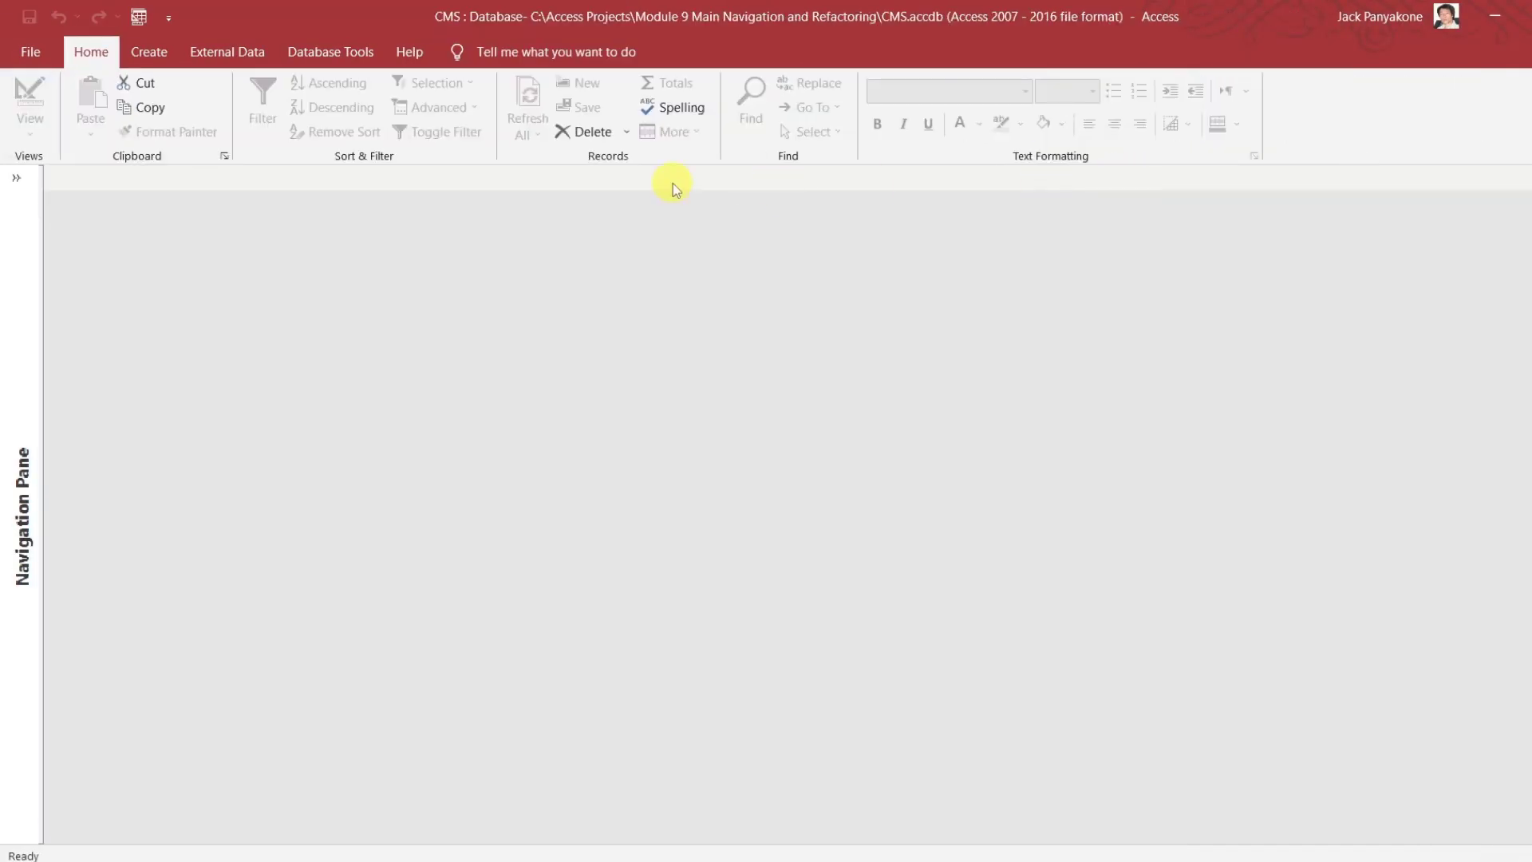
click(14, 178)
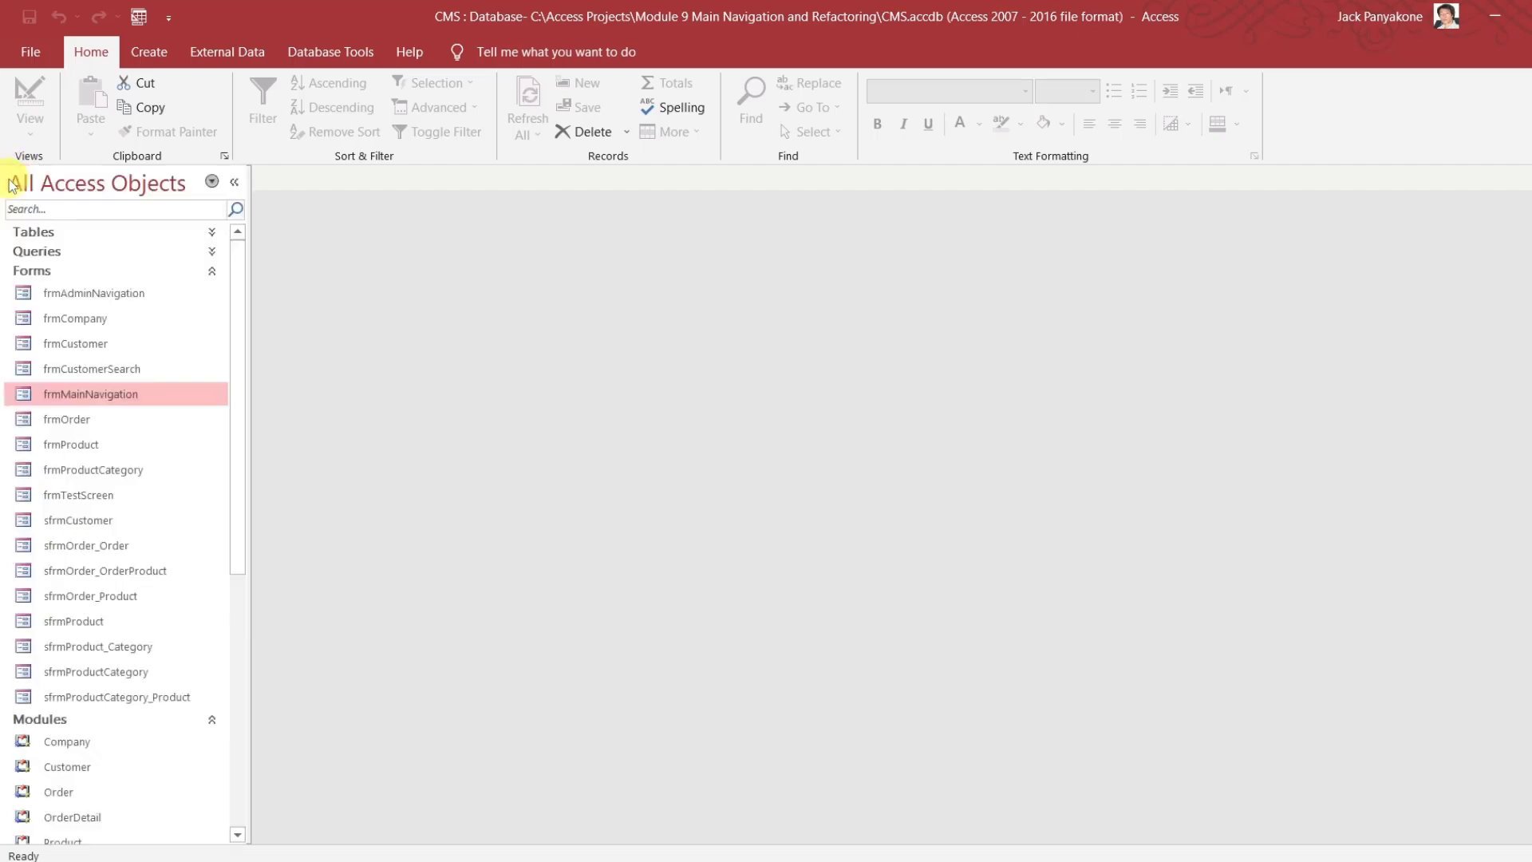
double_click(79, 396)
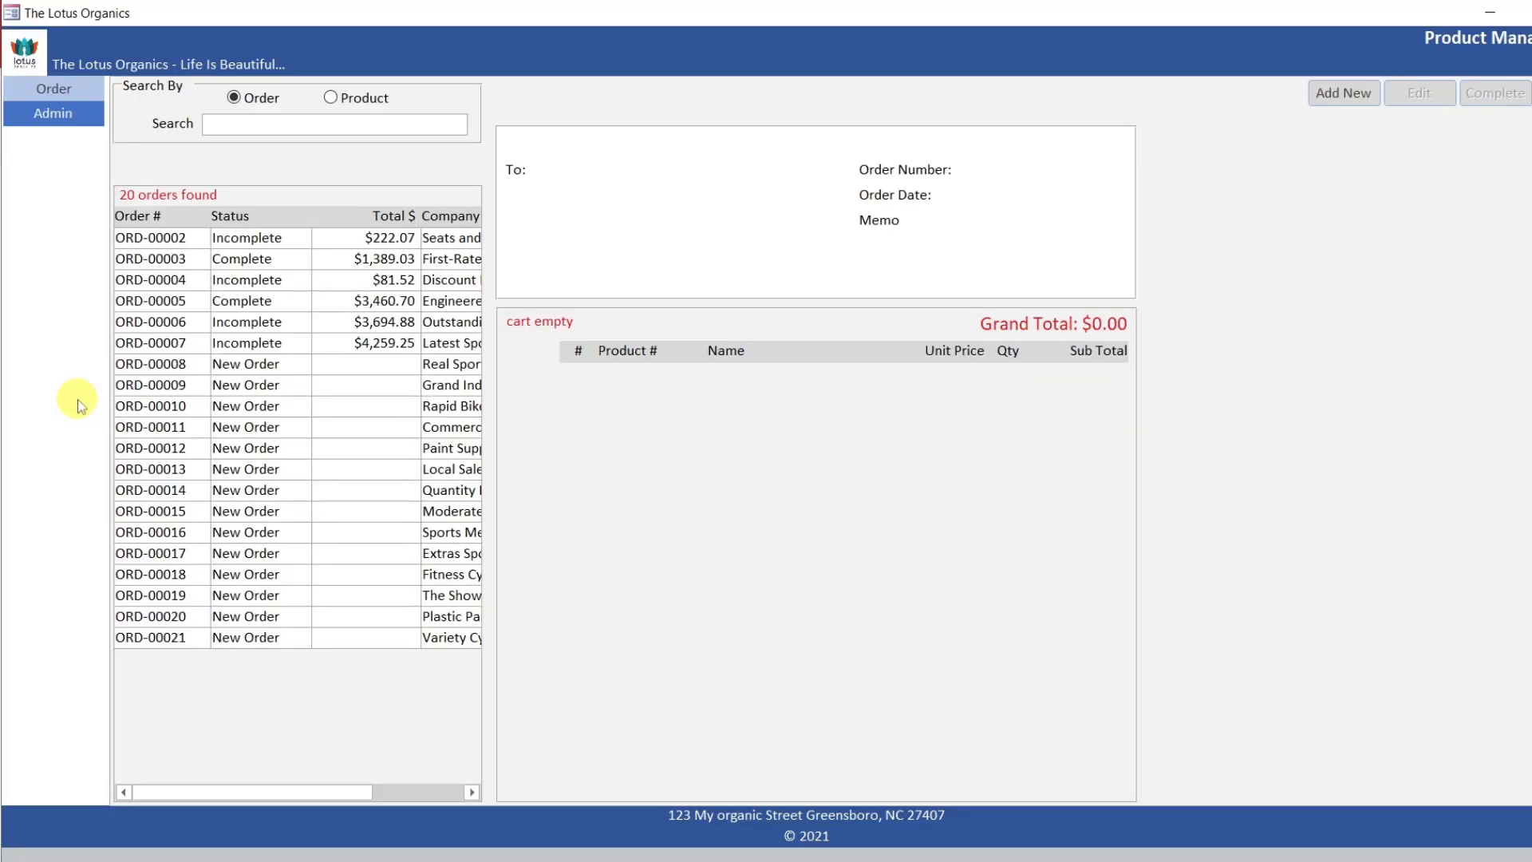
click(53, 120)
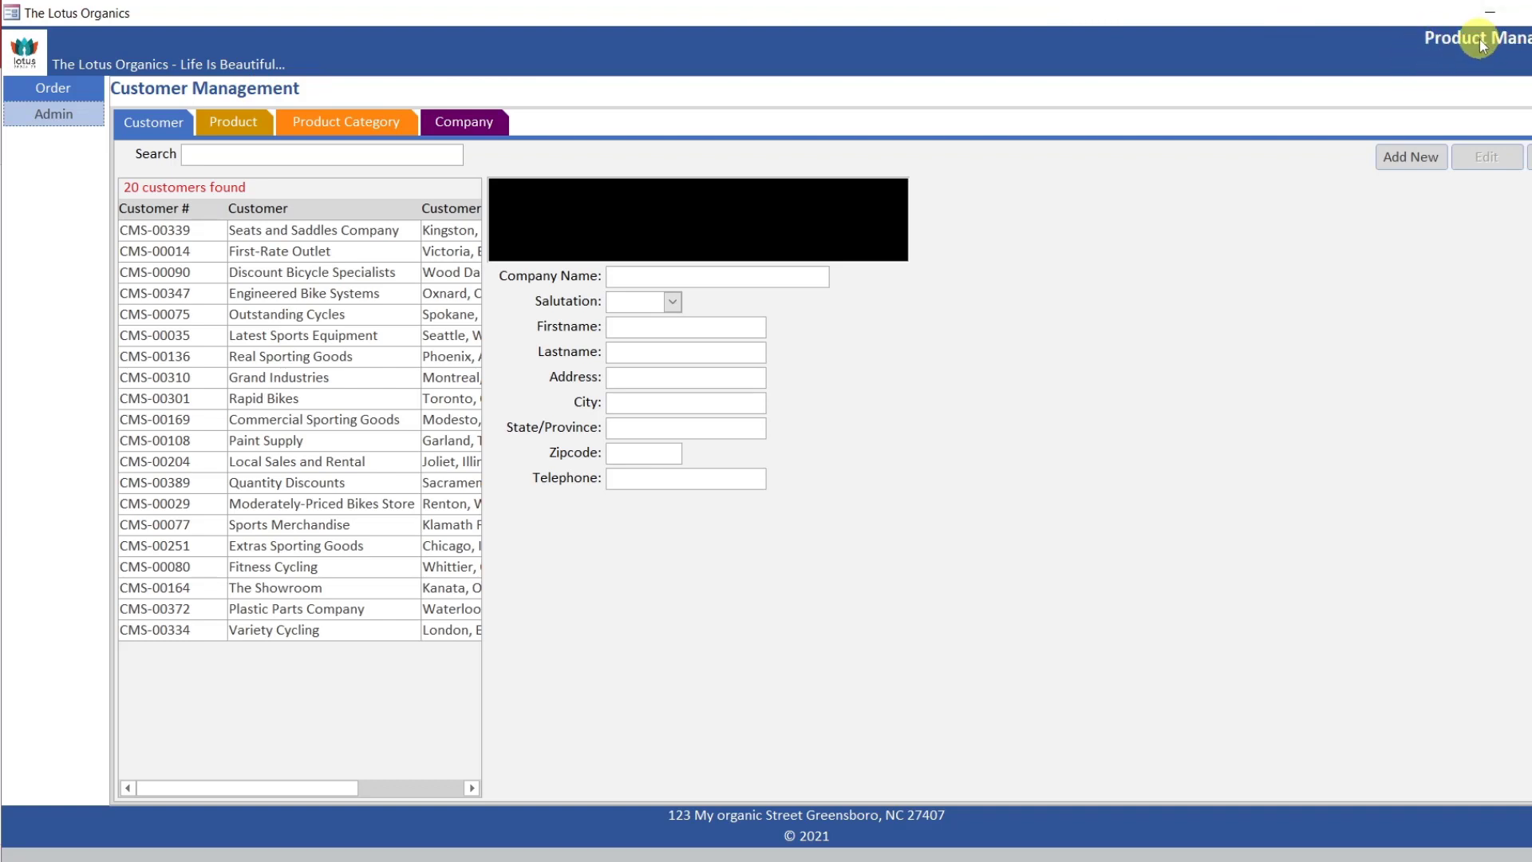
Test the Product, Product Category and Company sections of the Admin page and debug the run-time error raised in Form_frmCompany
click(231, 122)
click(330, 124)
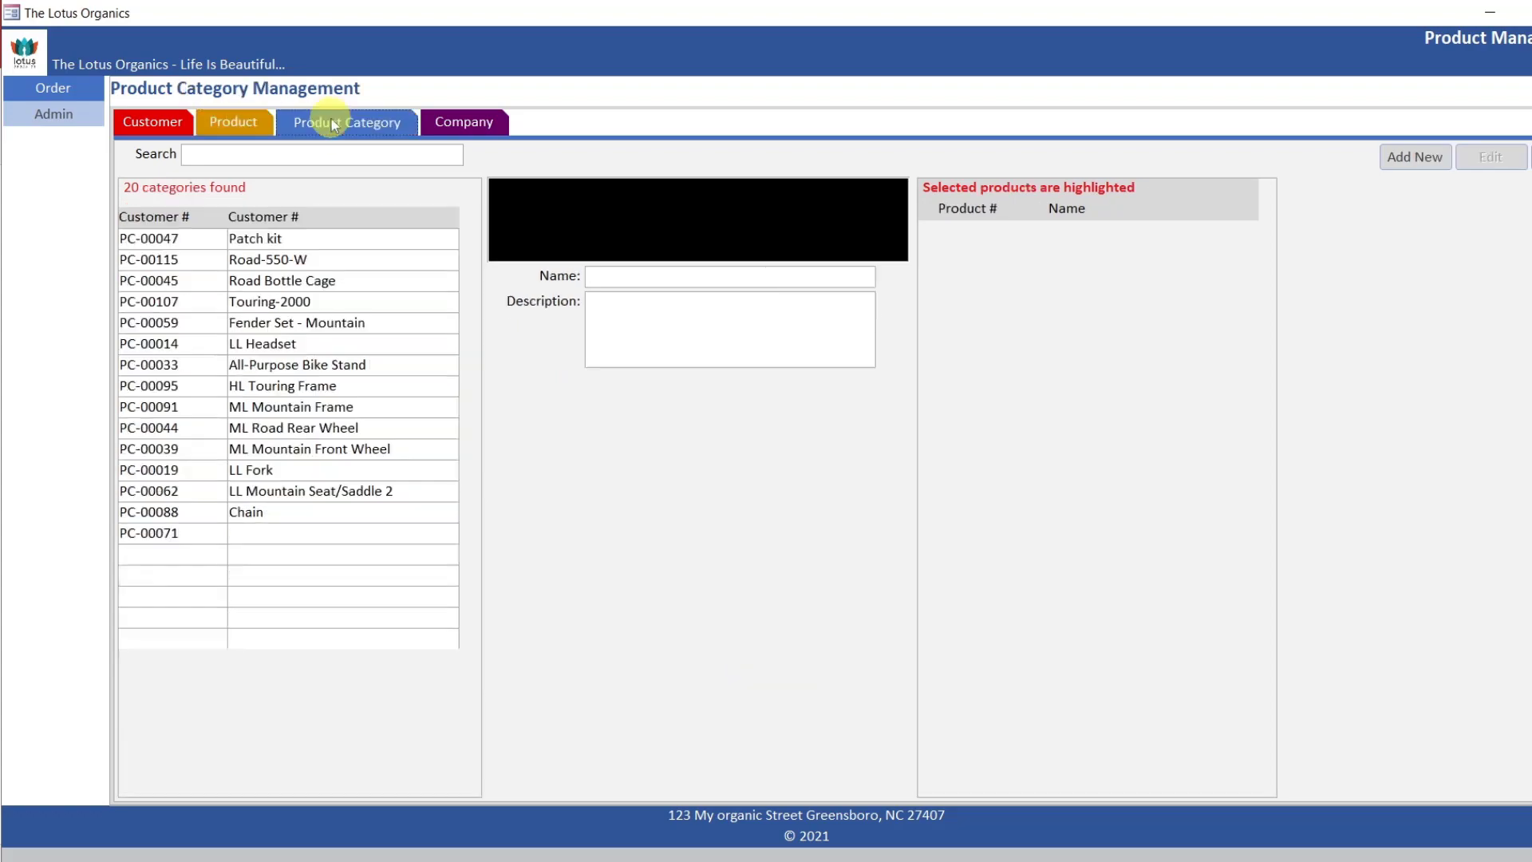
click(454, 125)
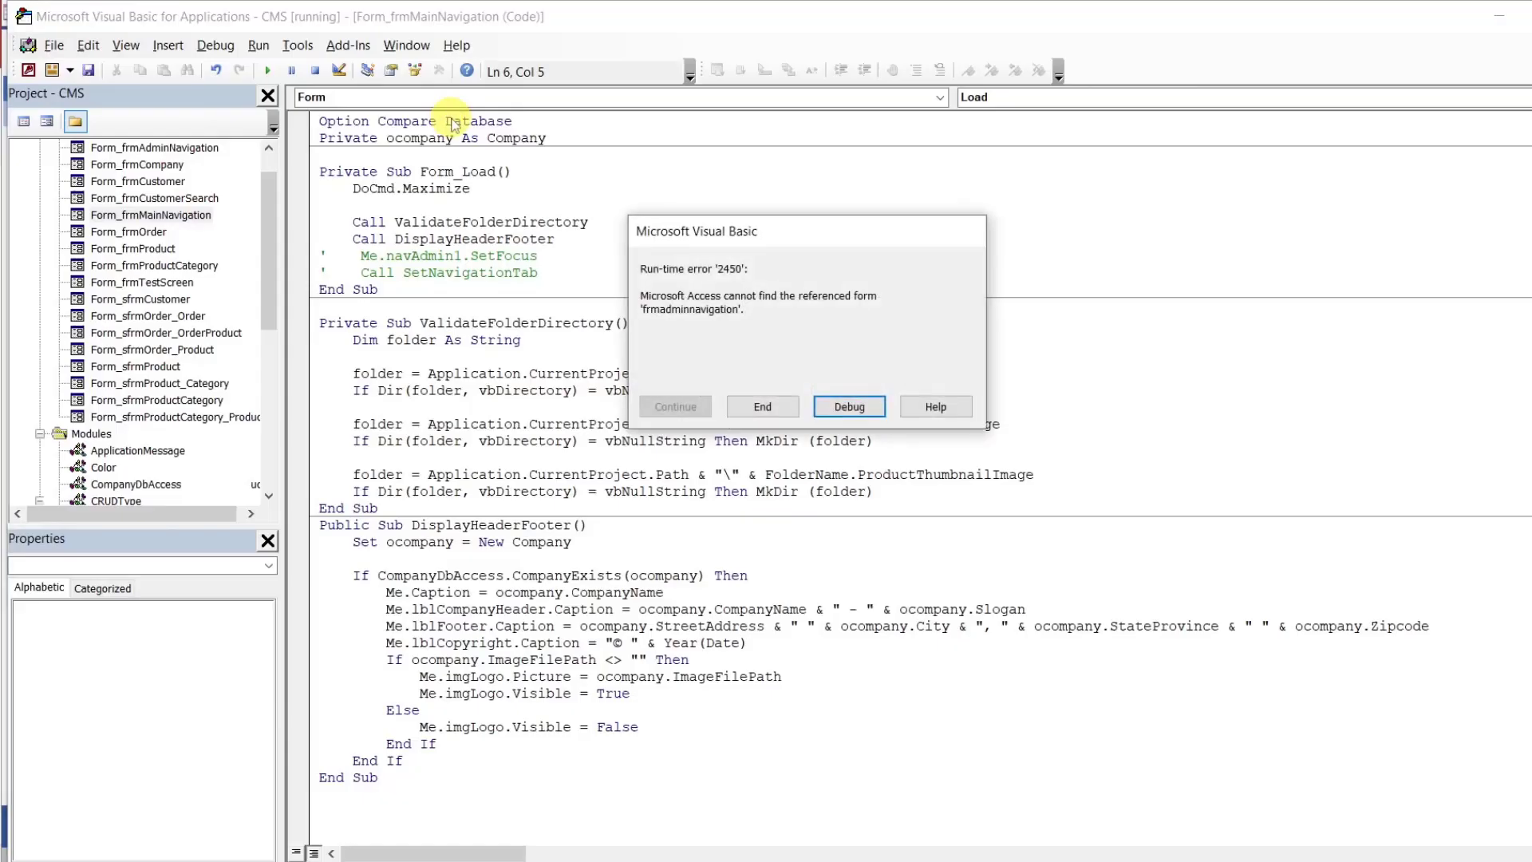
click(850, 408)
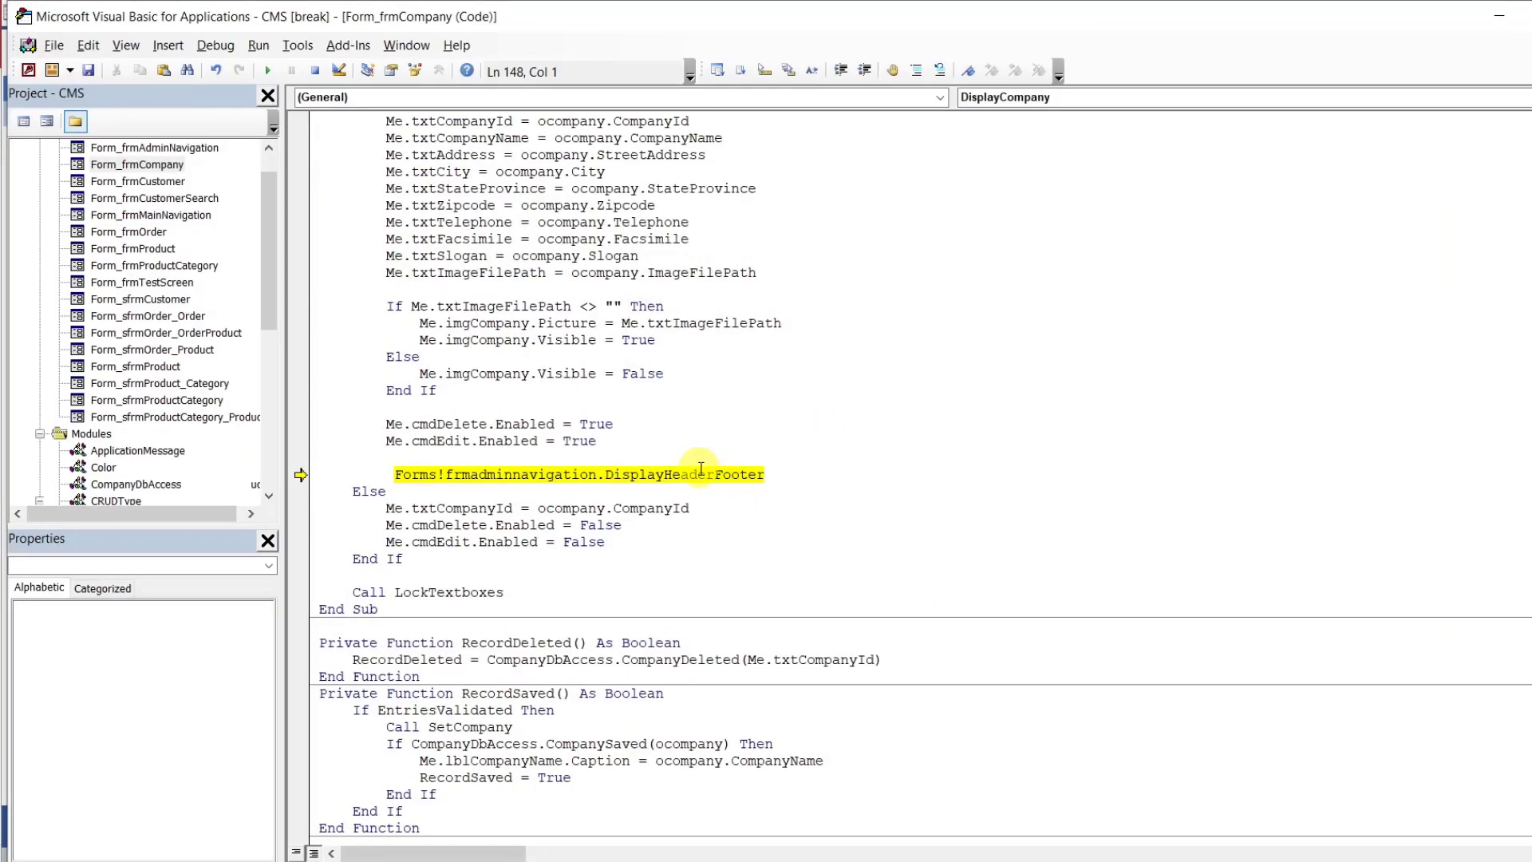
click(692, 453)
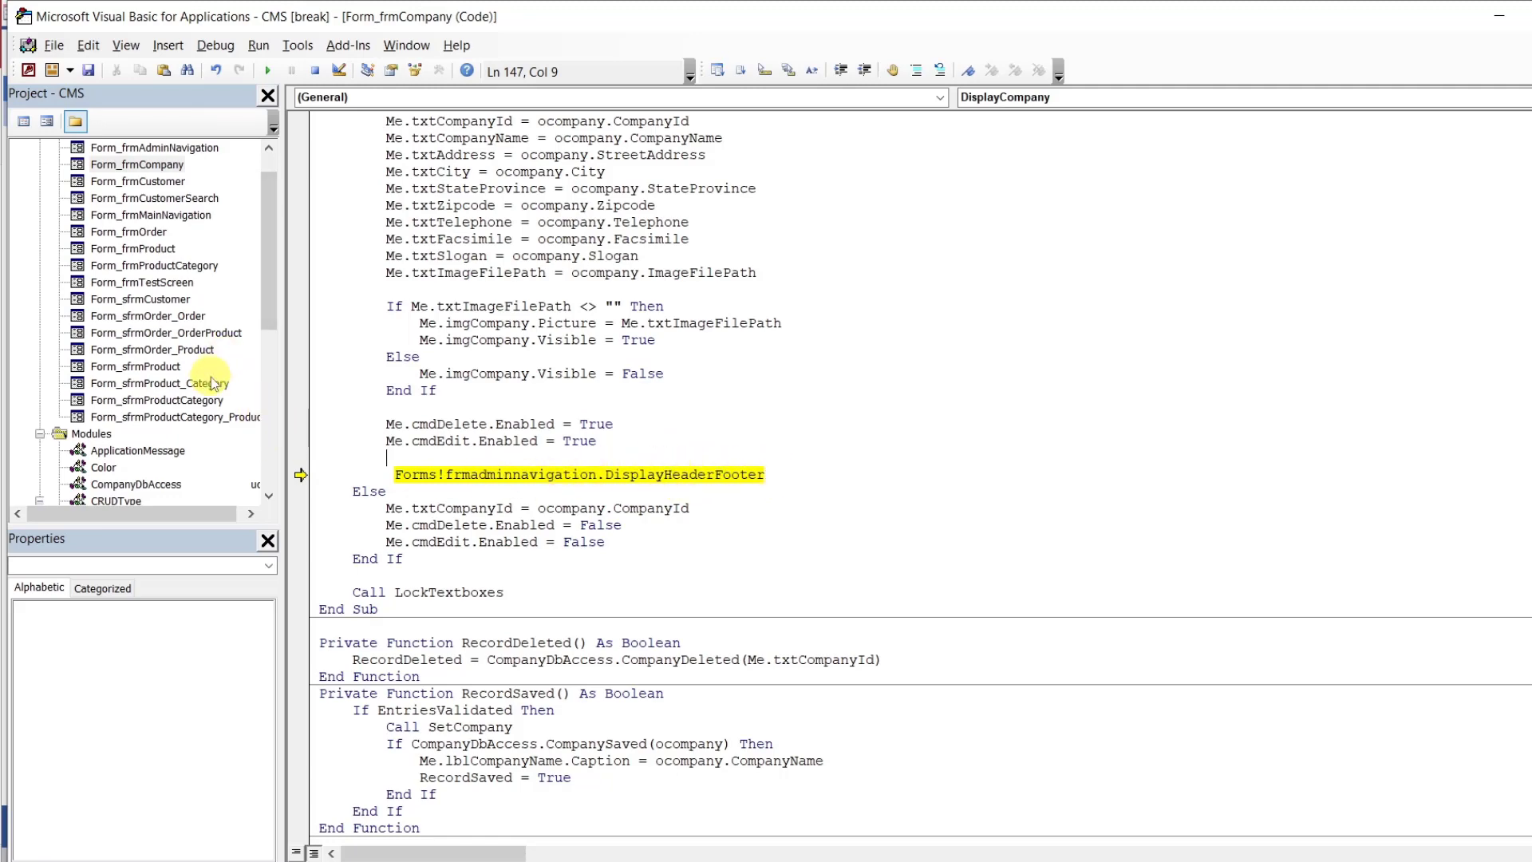
Open the Form_sfrmOrder_OrderProduct code, copy Forms!frmmainnavigation!navMainContainer.Form from cmdDelete_Click, and return to the Form_frmCompany code
click(205, 334)
double_click(206, 340)
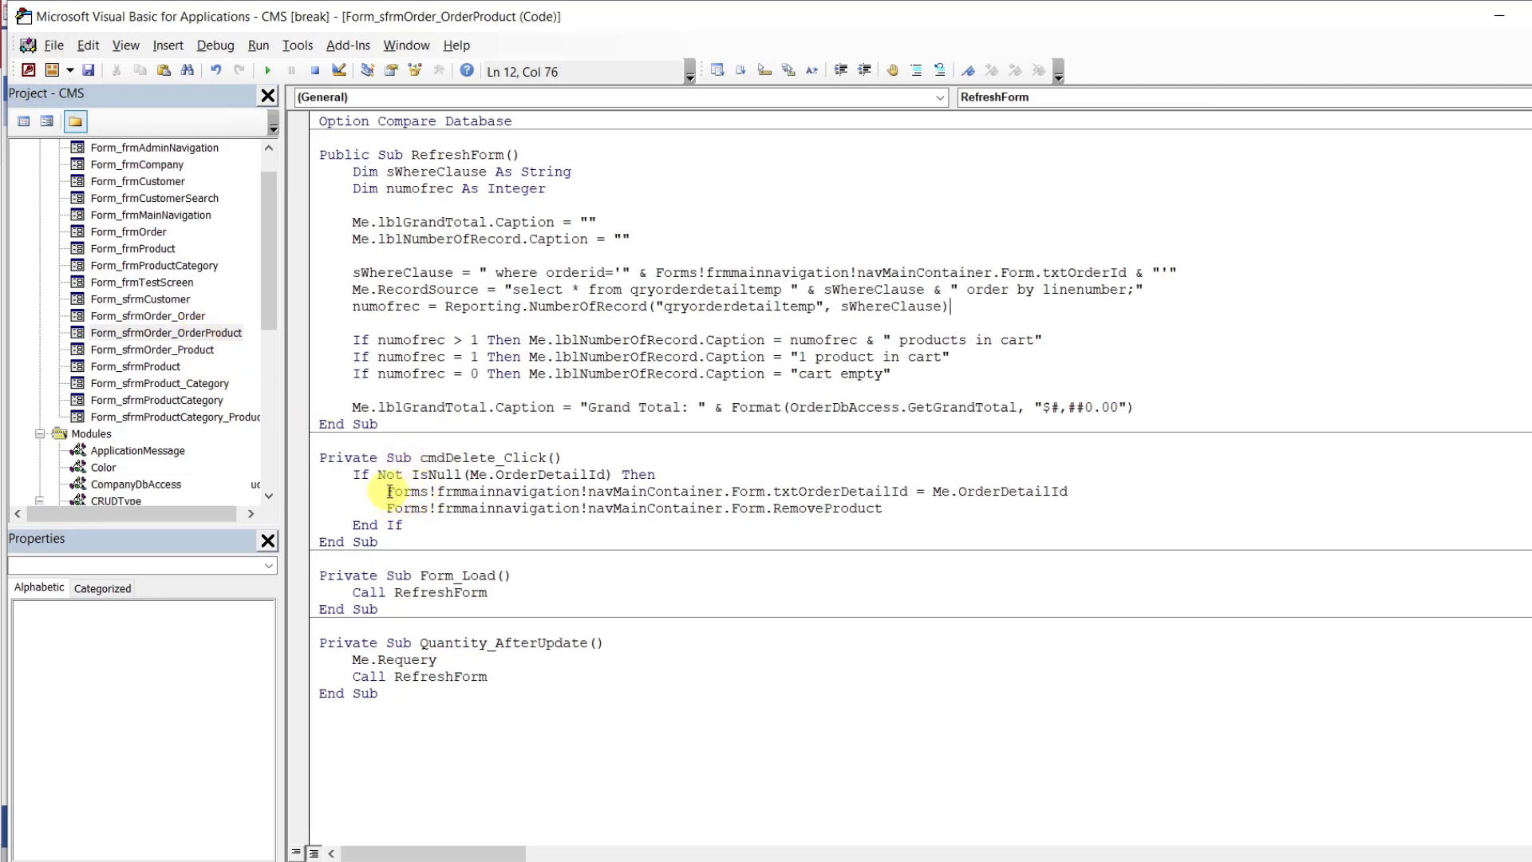
drag(388, 490, 478, 492)
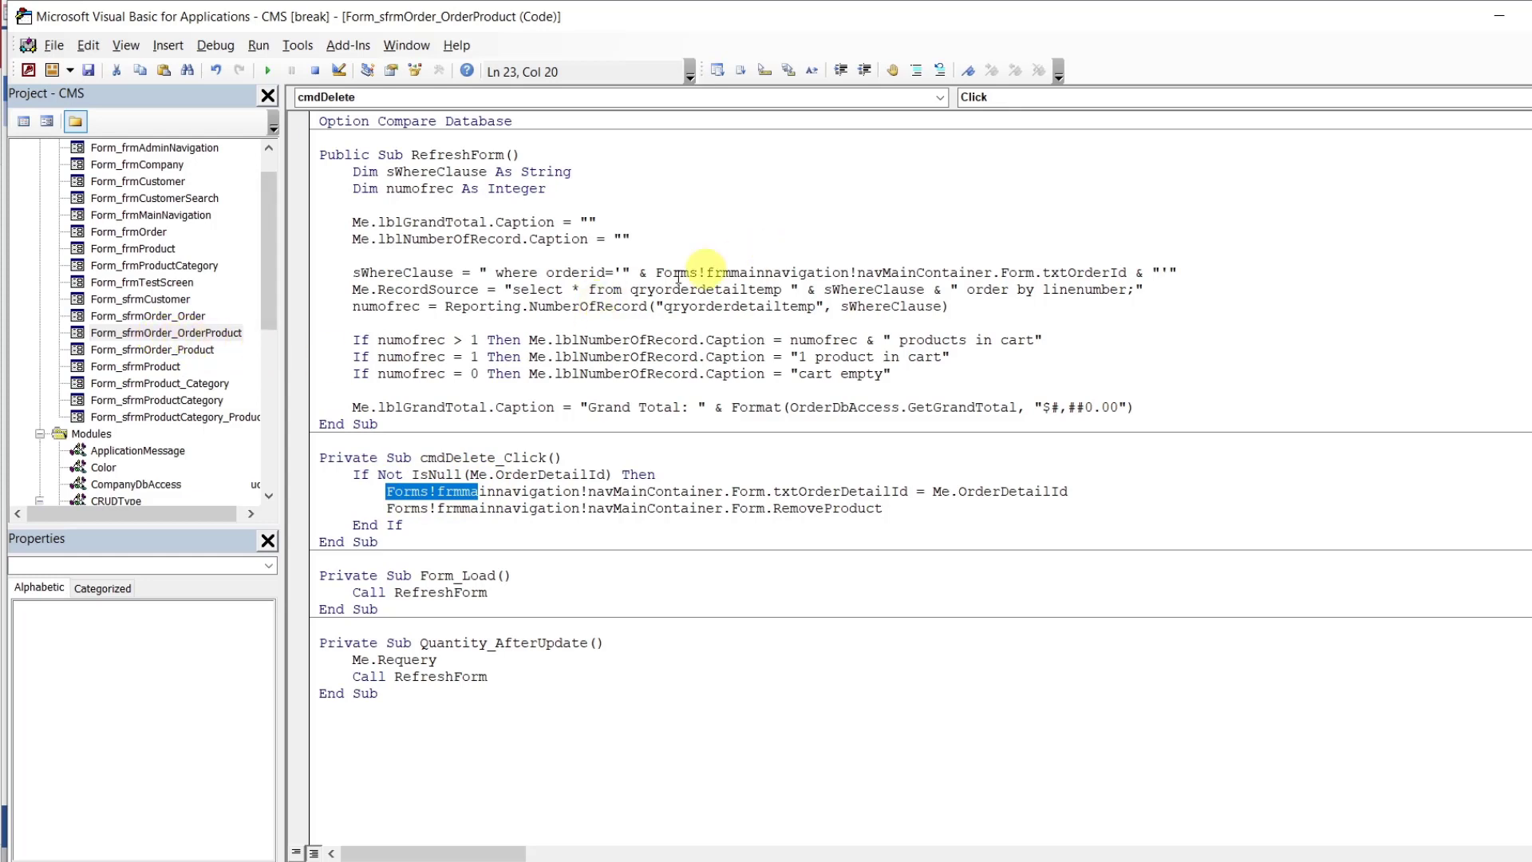
drag(386, 490, 767, 491)
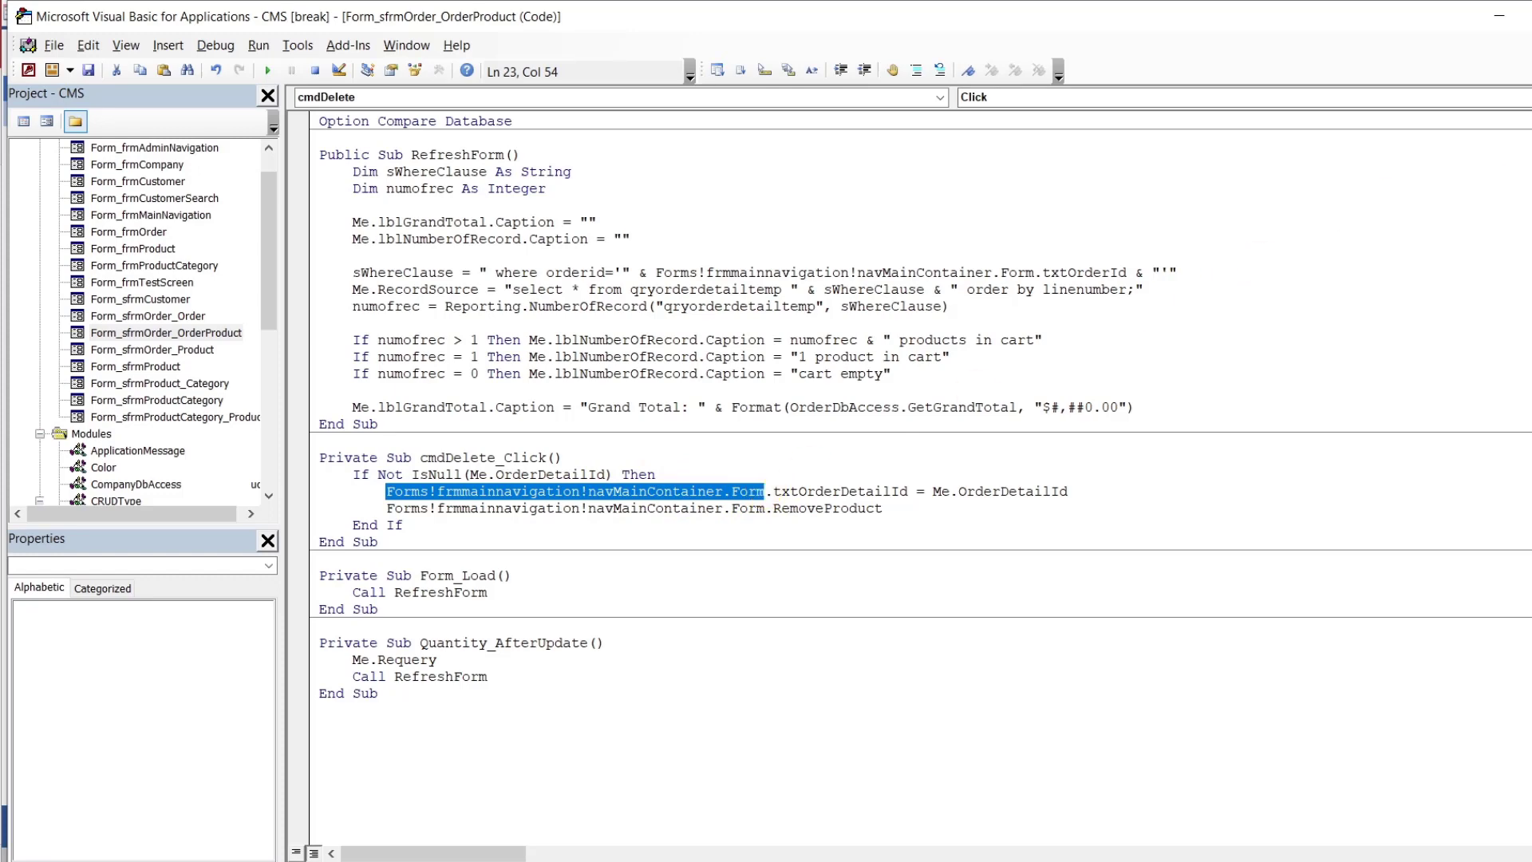
click(631, 435)
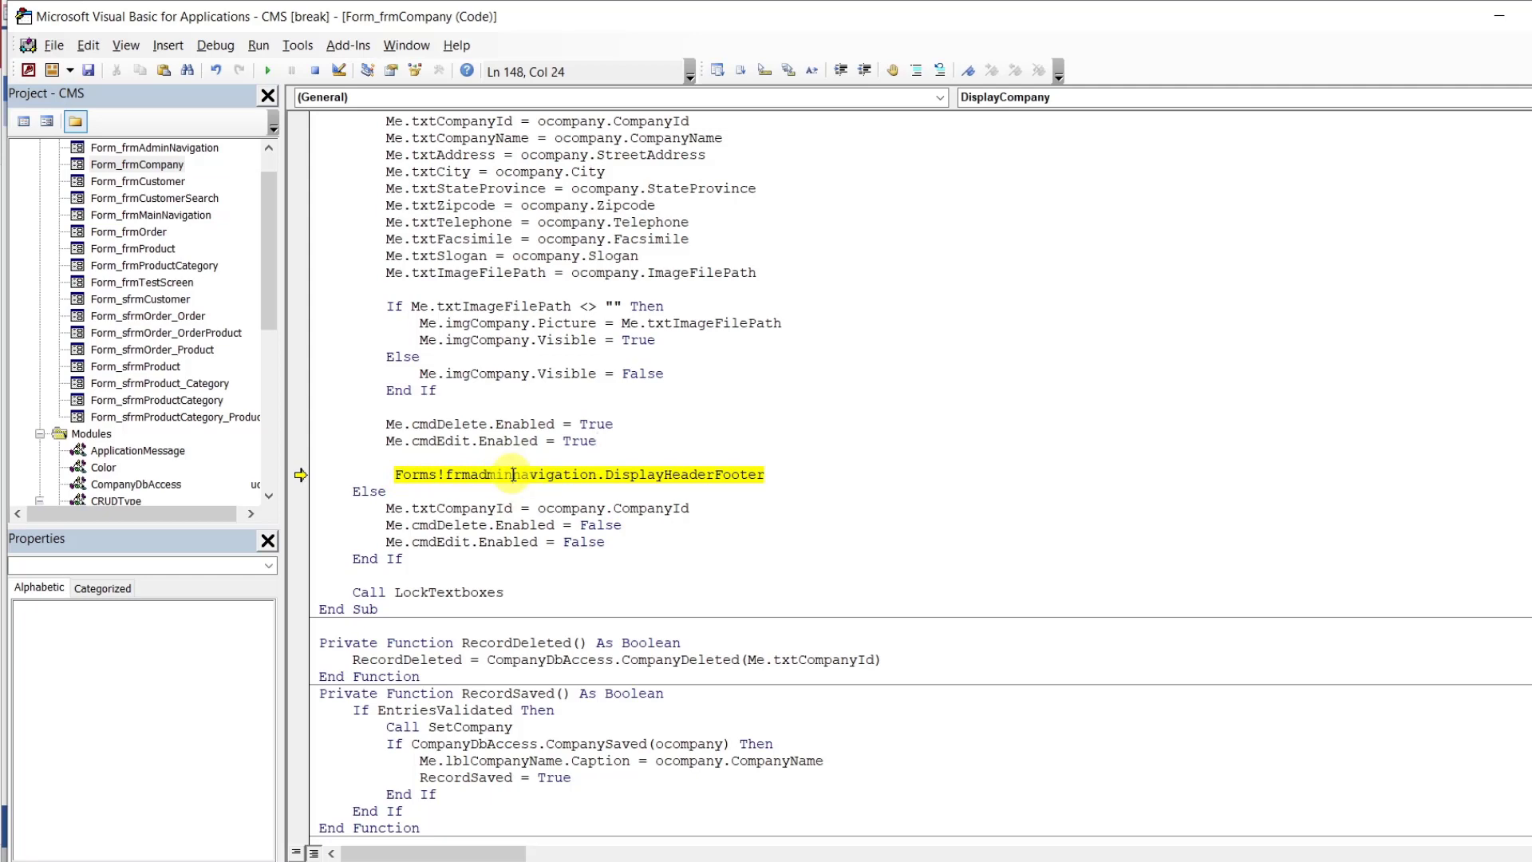
In DisplayCompany, change the DisplayHeaderFooter call to reference frmmainnavigation instead of frmadminnavigation, and resume execution
mouse_move(582, 508)
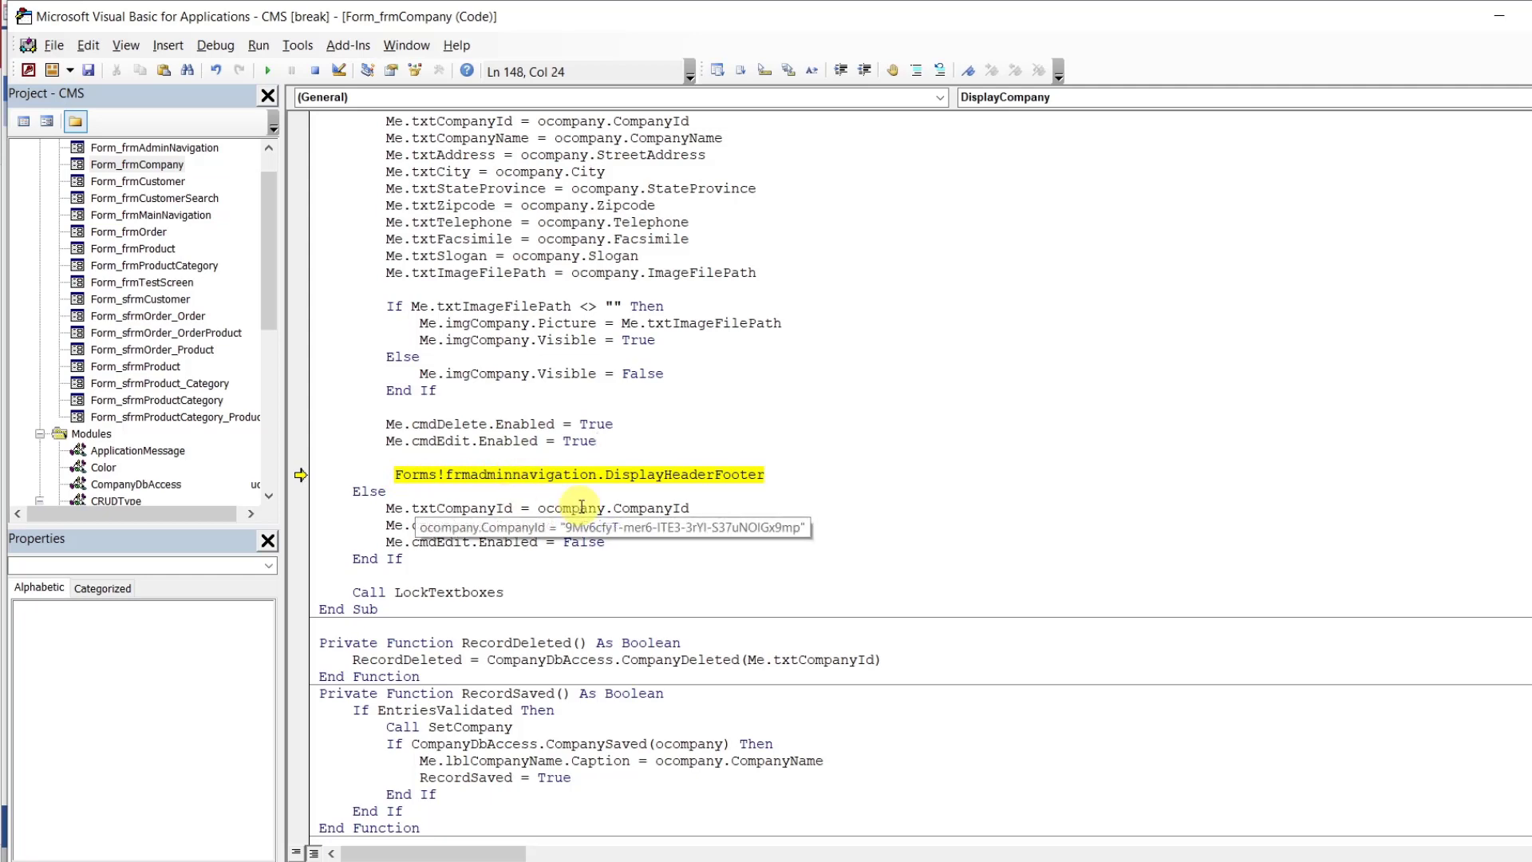
key(BackSpace)
key(BackSpace)
key(BackSpace)
key(BackSpace)
key(BackSpace)
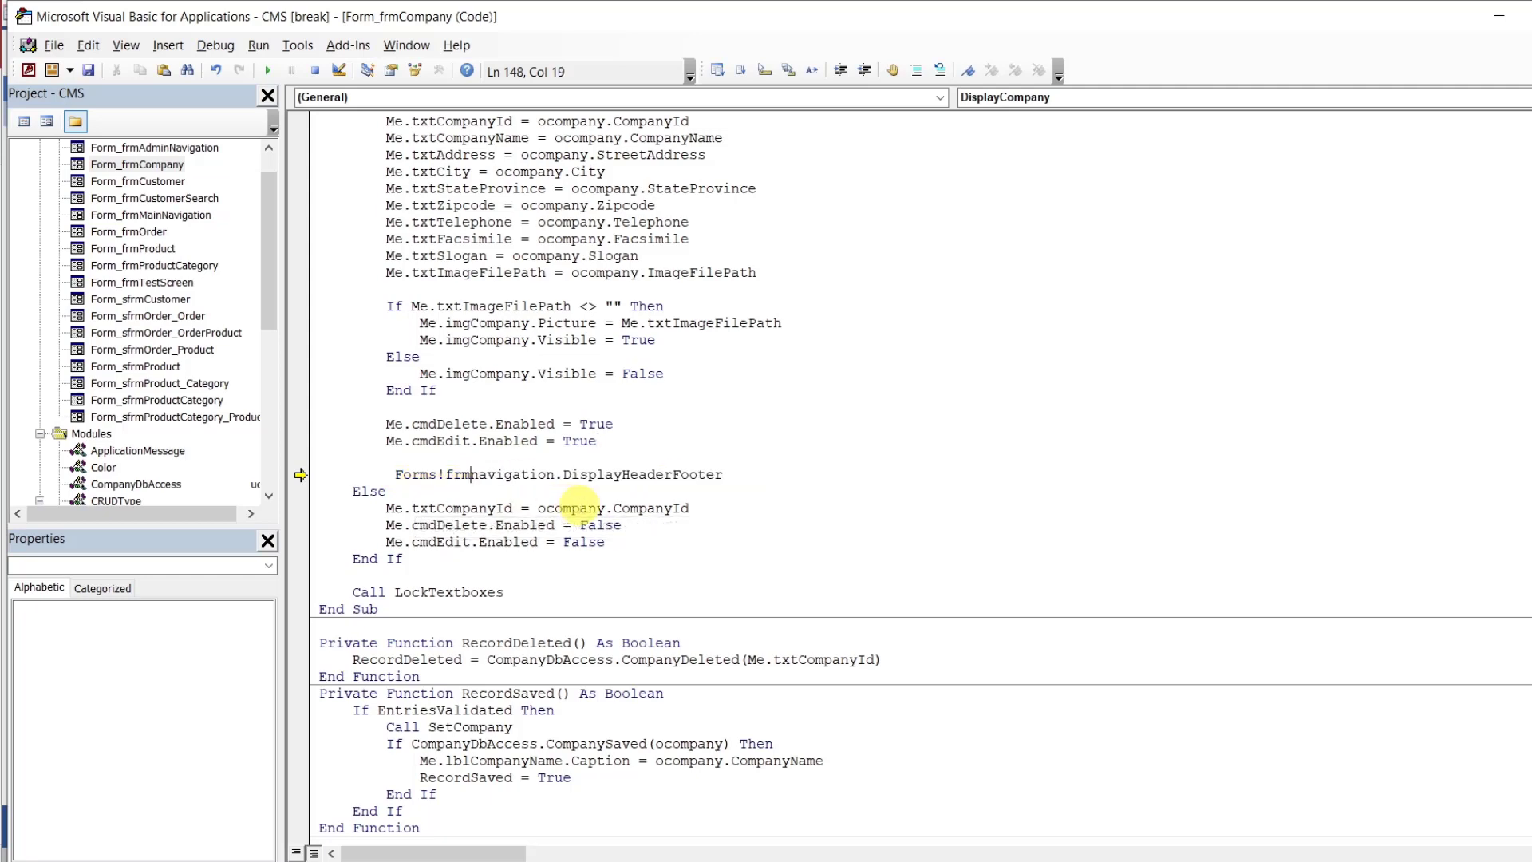
text(main)
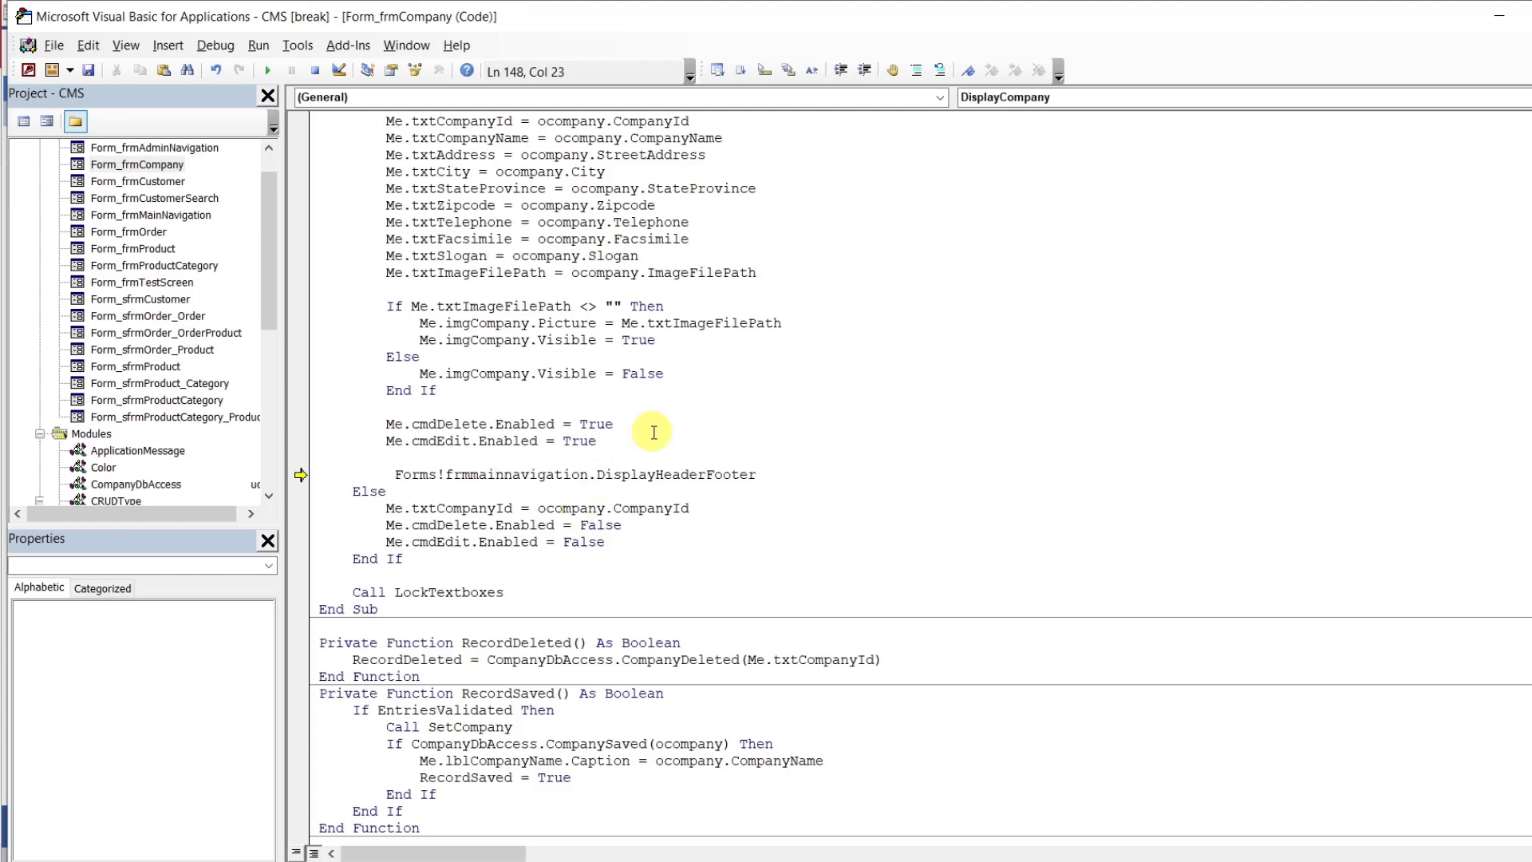
click(654, 443)
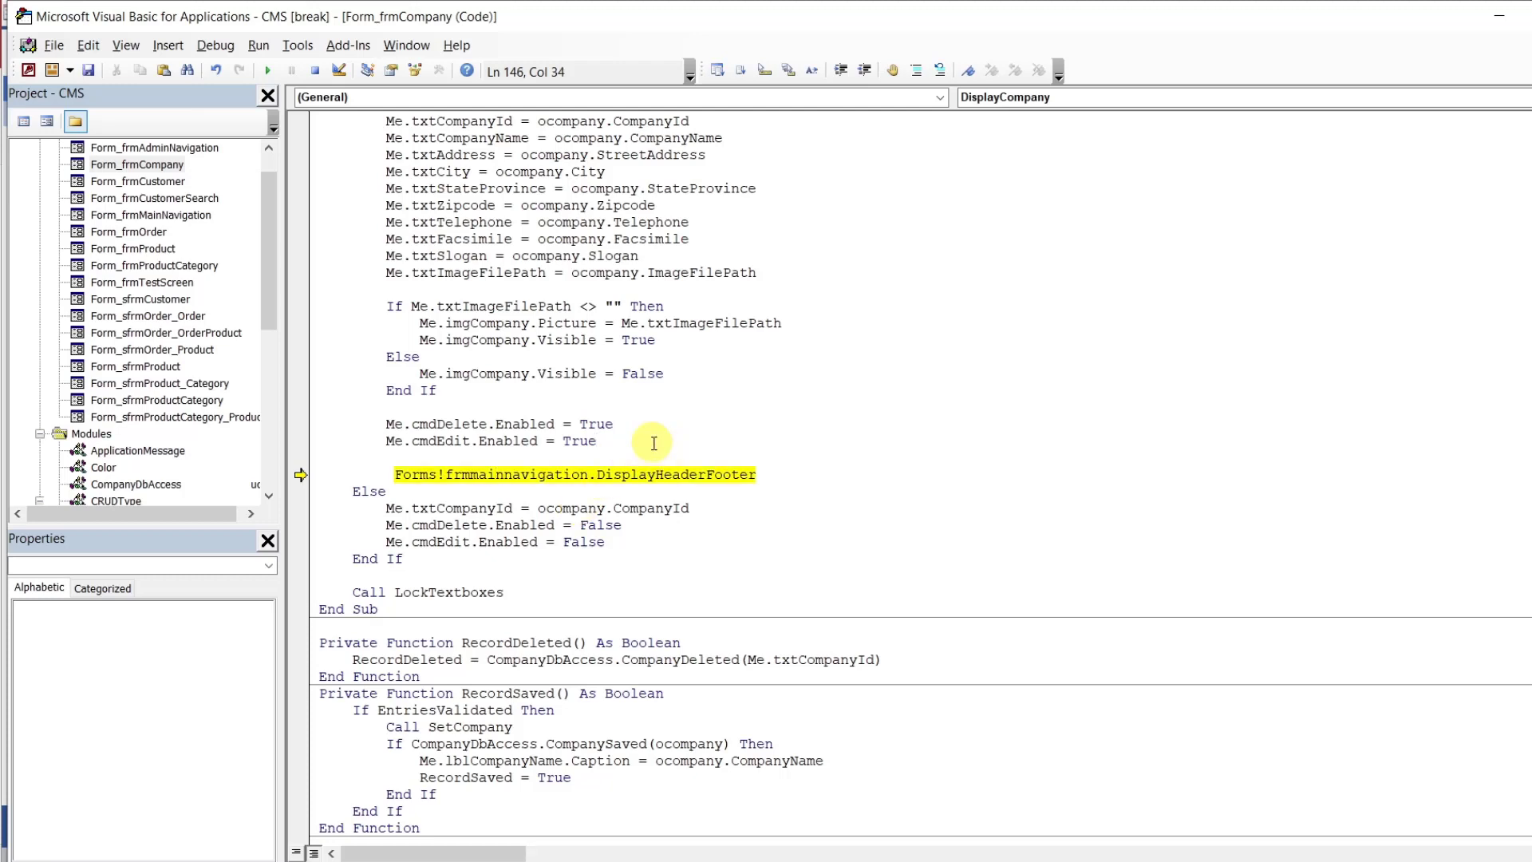
click(268, 70)
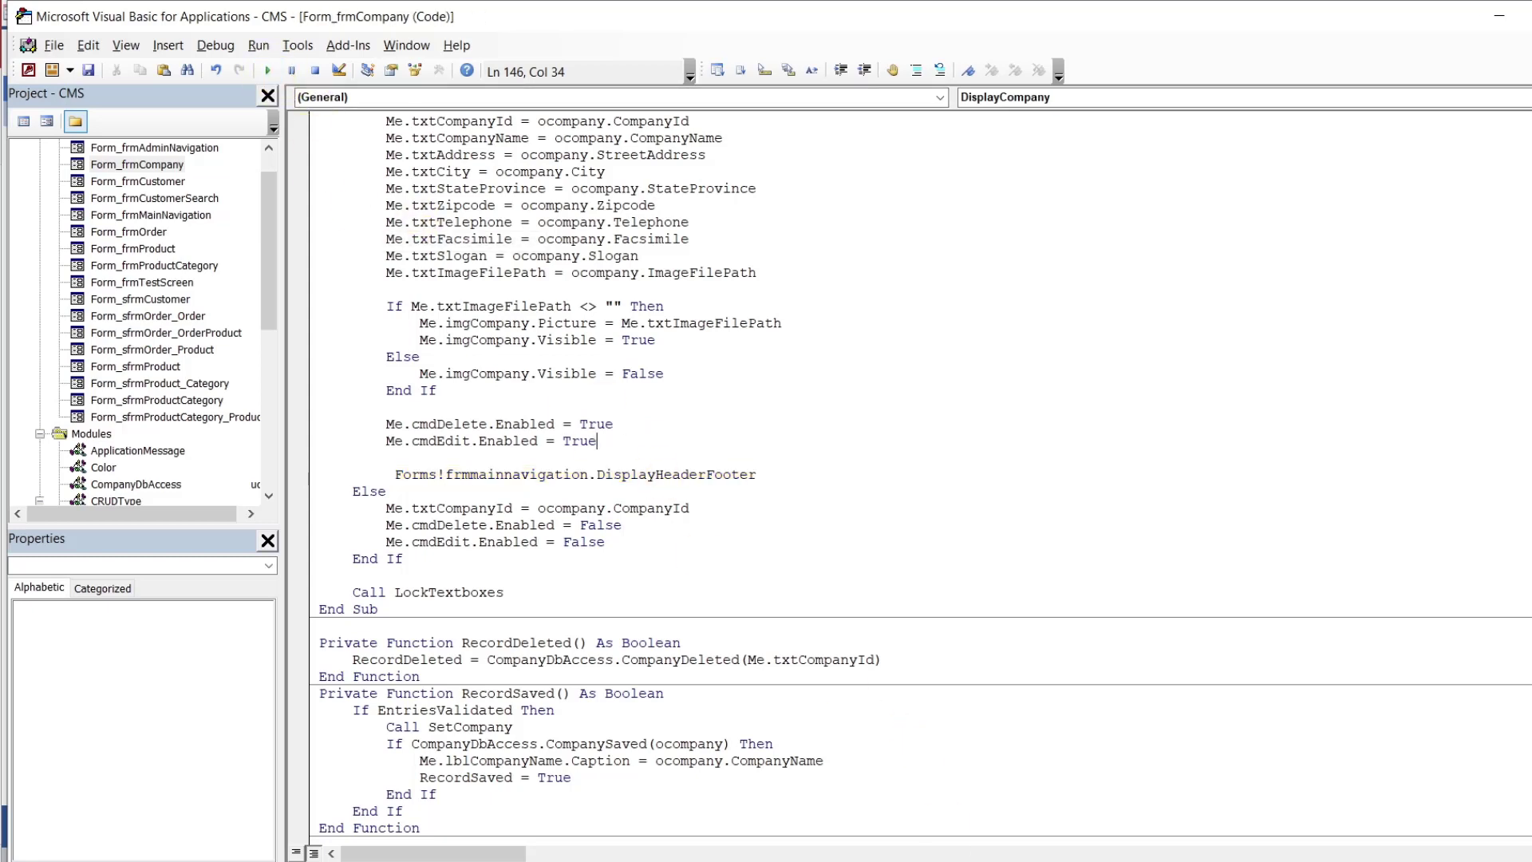
Return to the Company Management form and test the image upload with IMG_0015.JPG from C:\Access Projects\ResizeImage
click(893, 812)
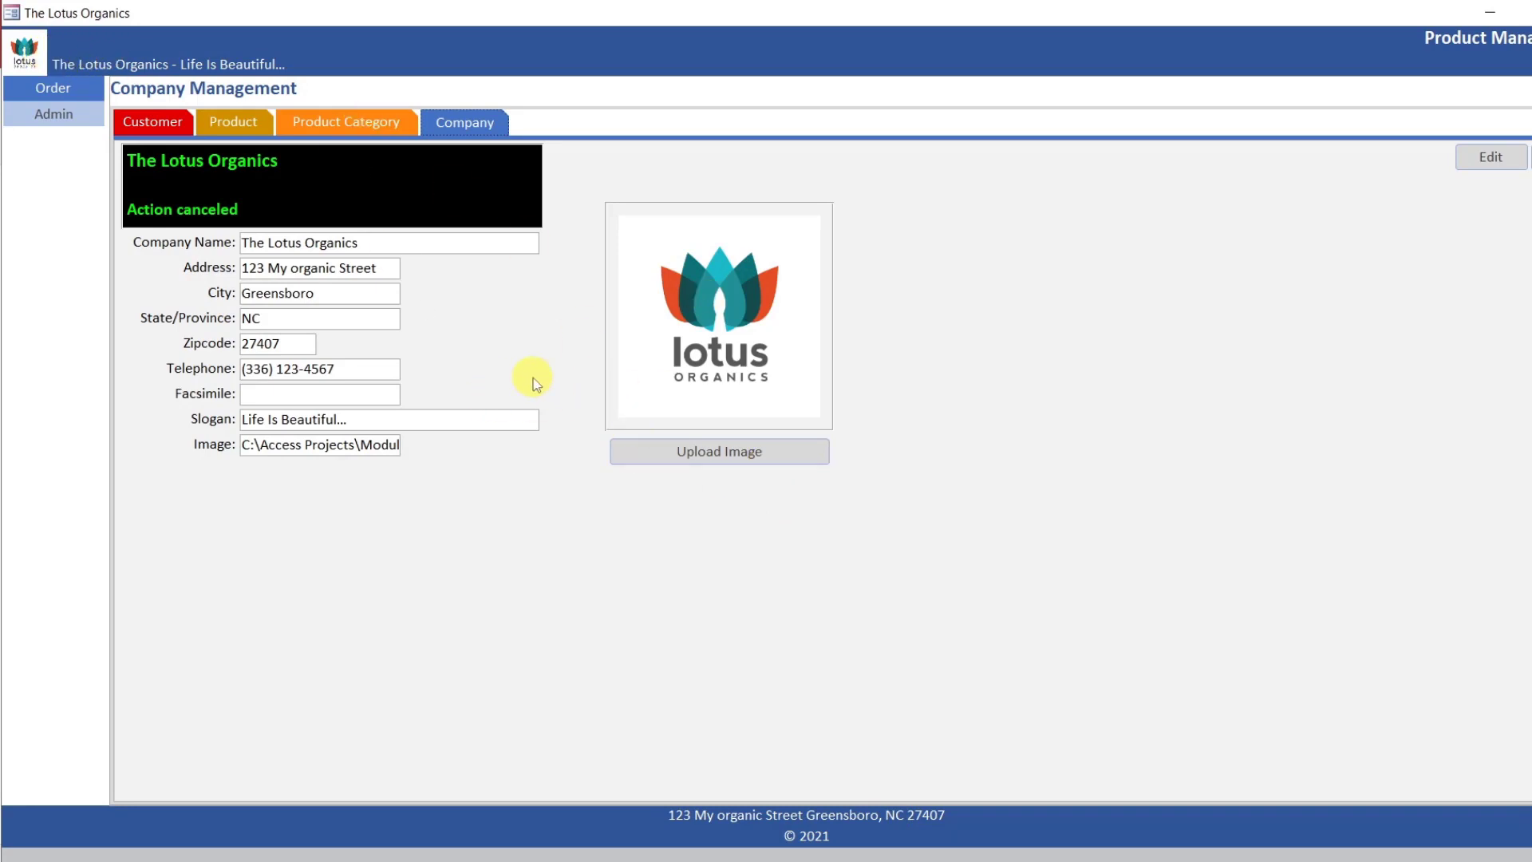
click(697, 461)
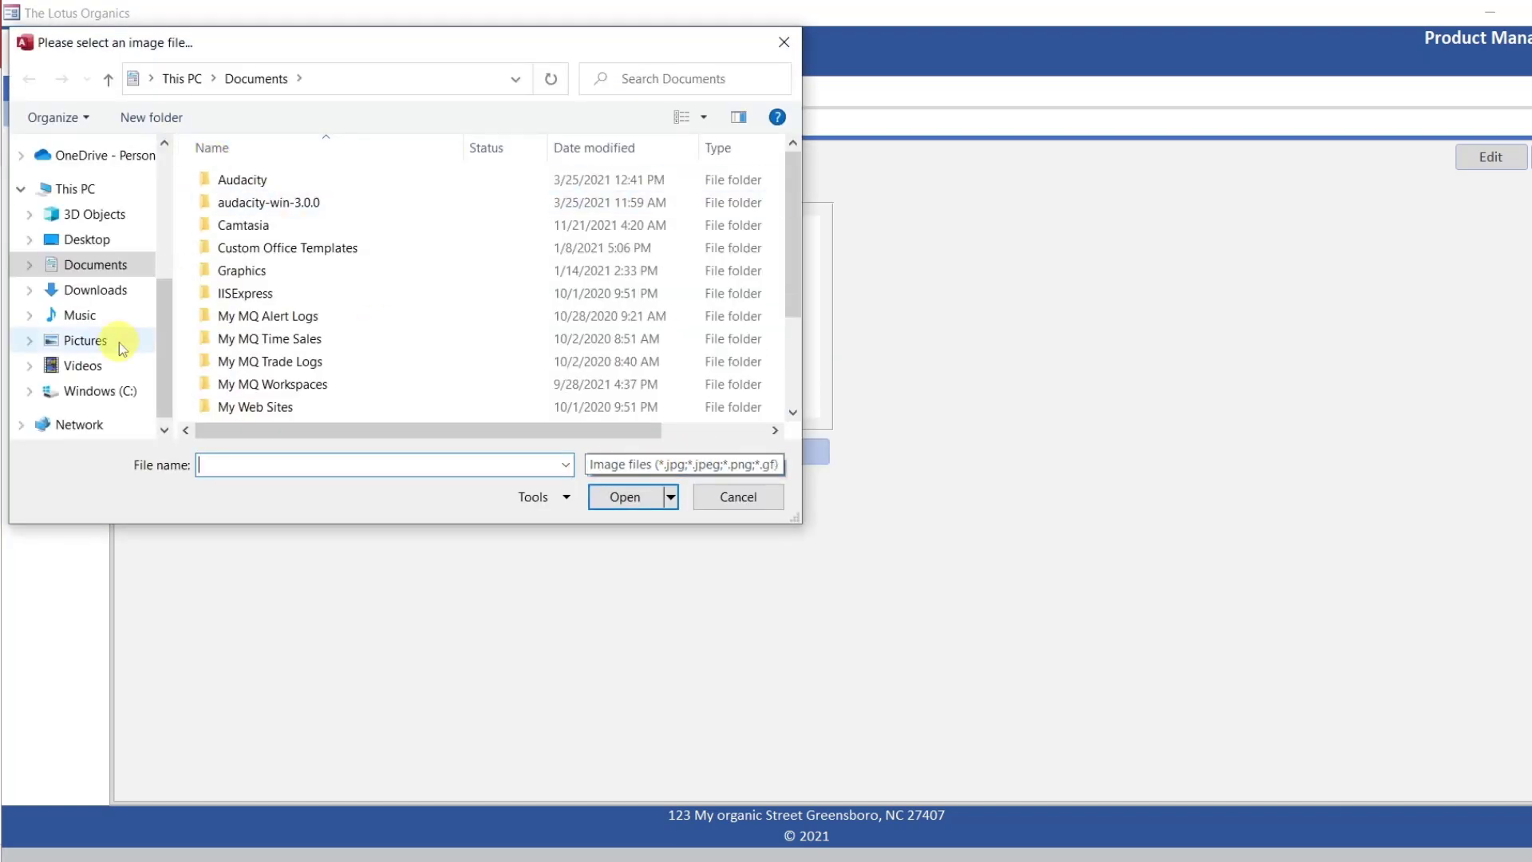
click(112, 392)
click(252, 210)
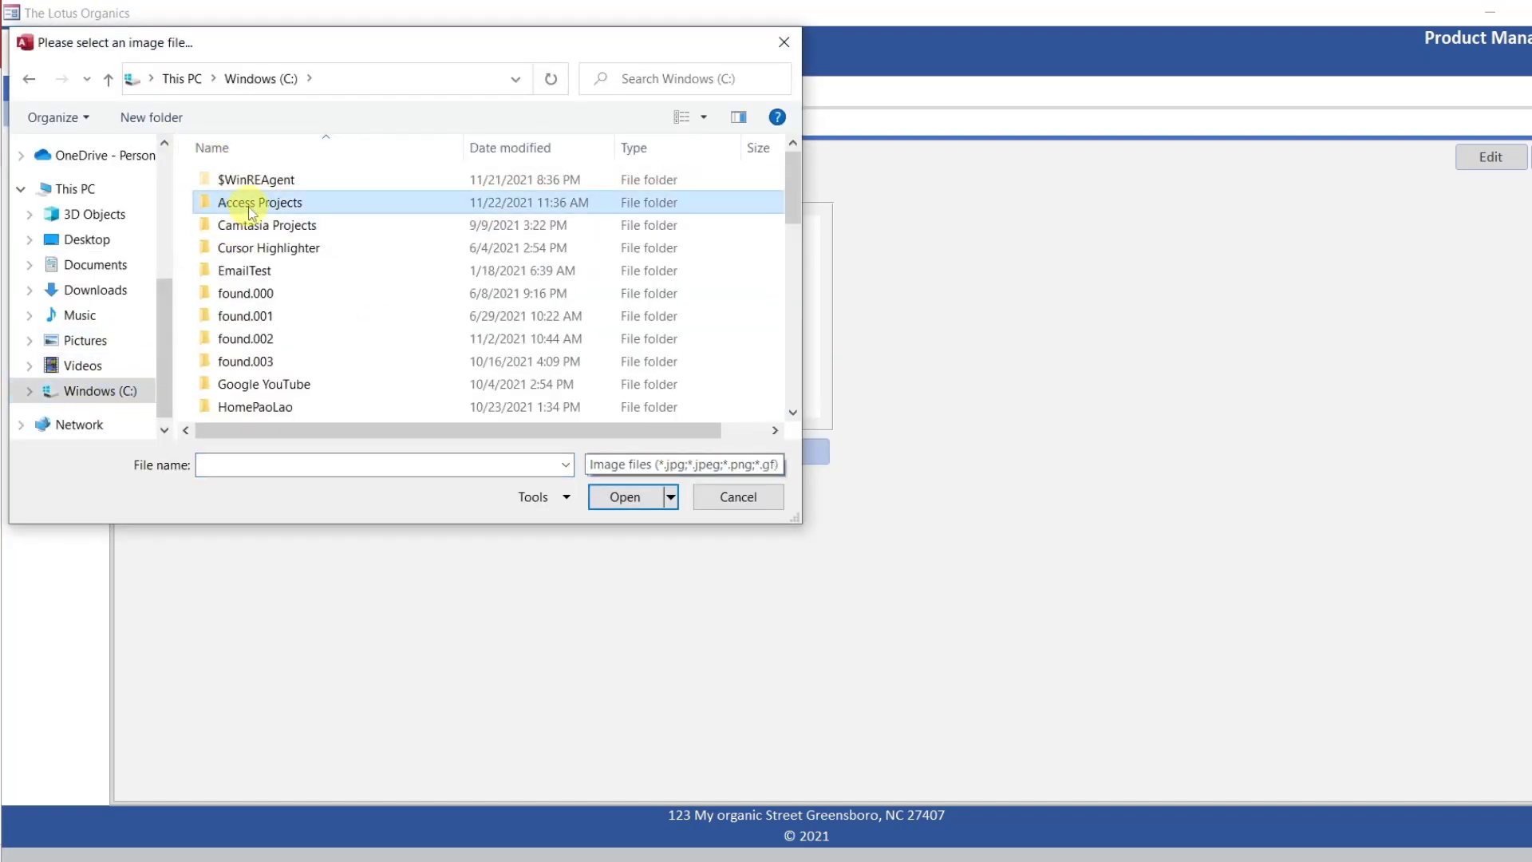
double_click(252, 210)
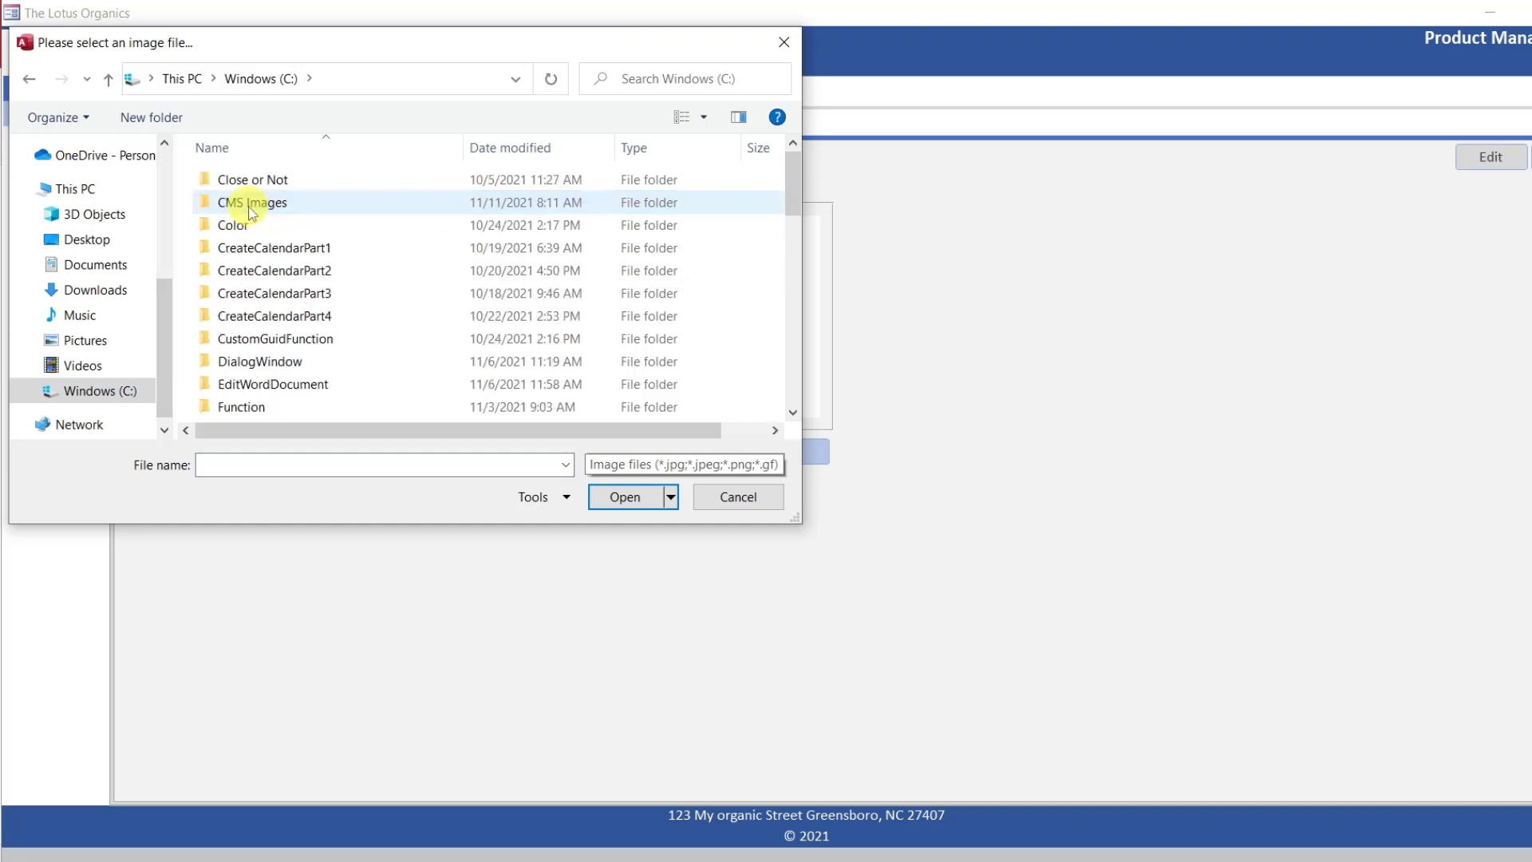
drag(796, 185, 782, 378)
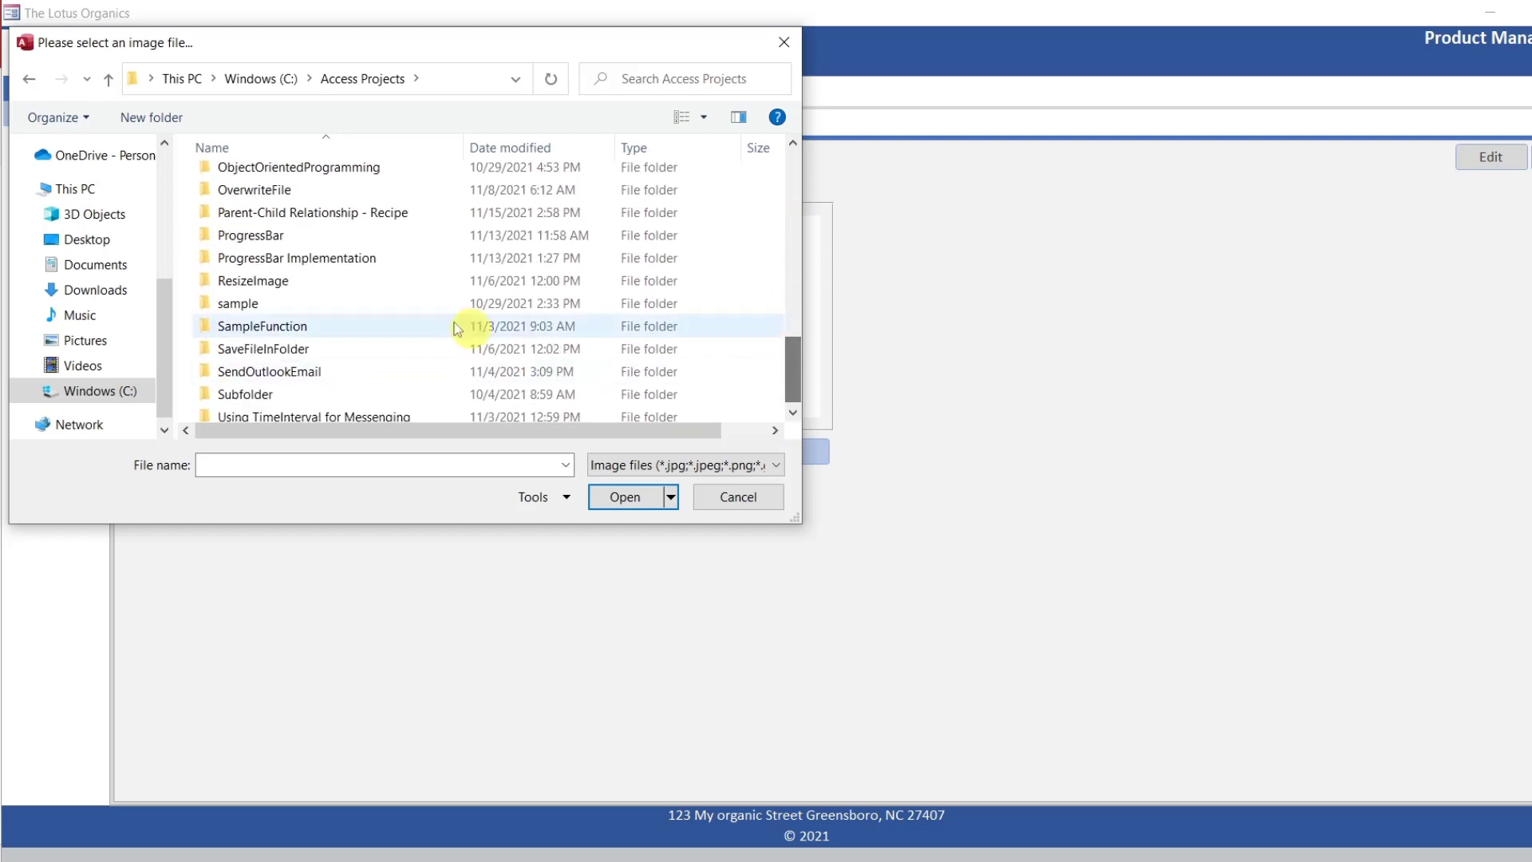
double_click(363, 276)
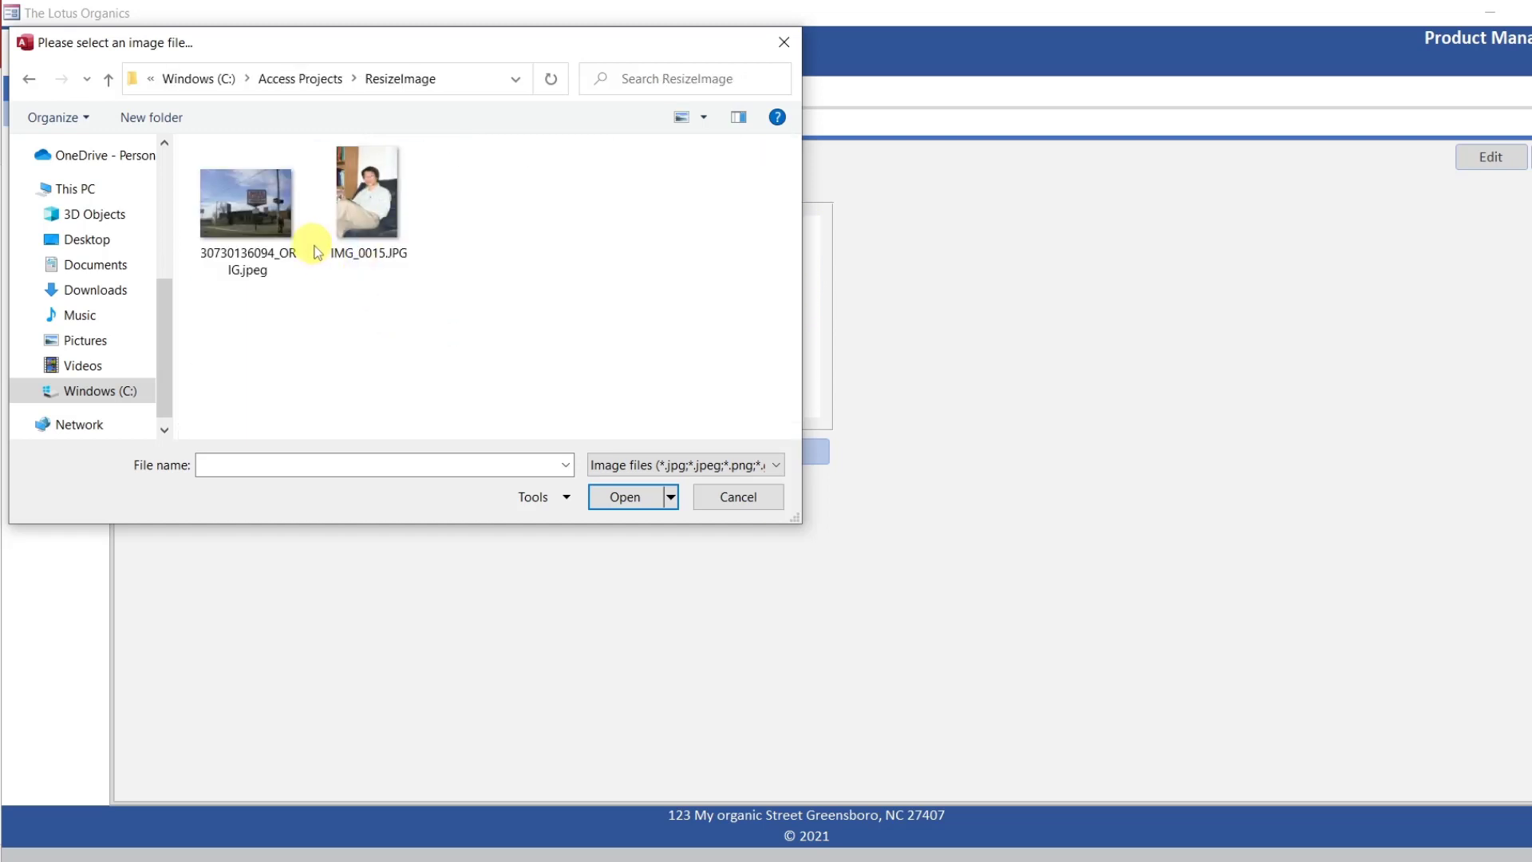
double_click(367, 204)
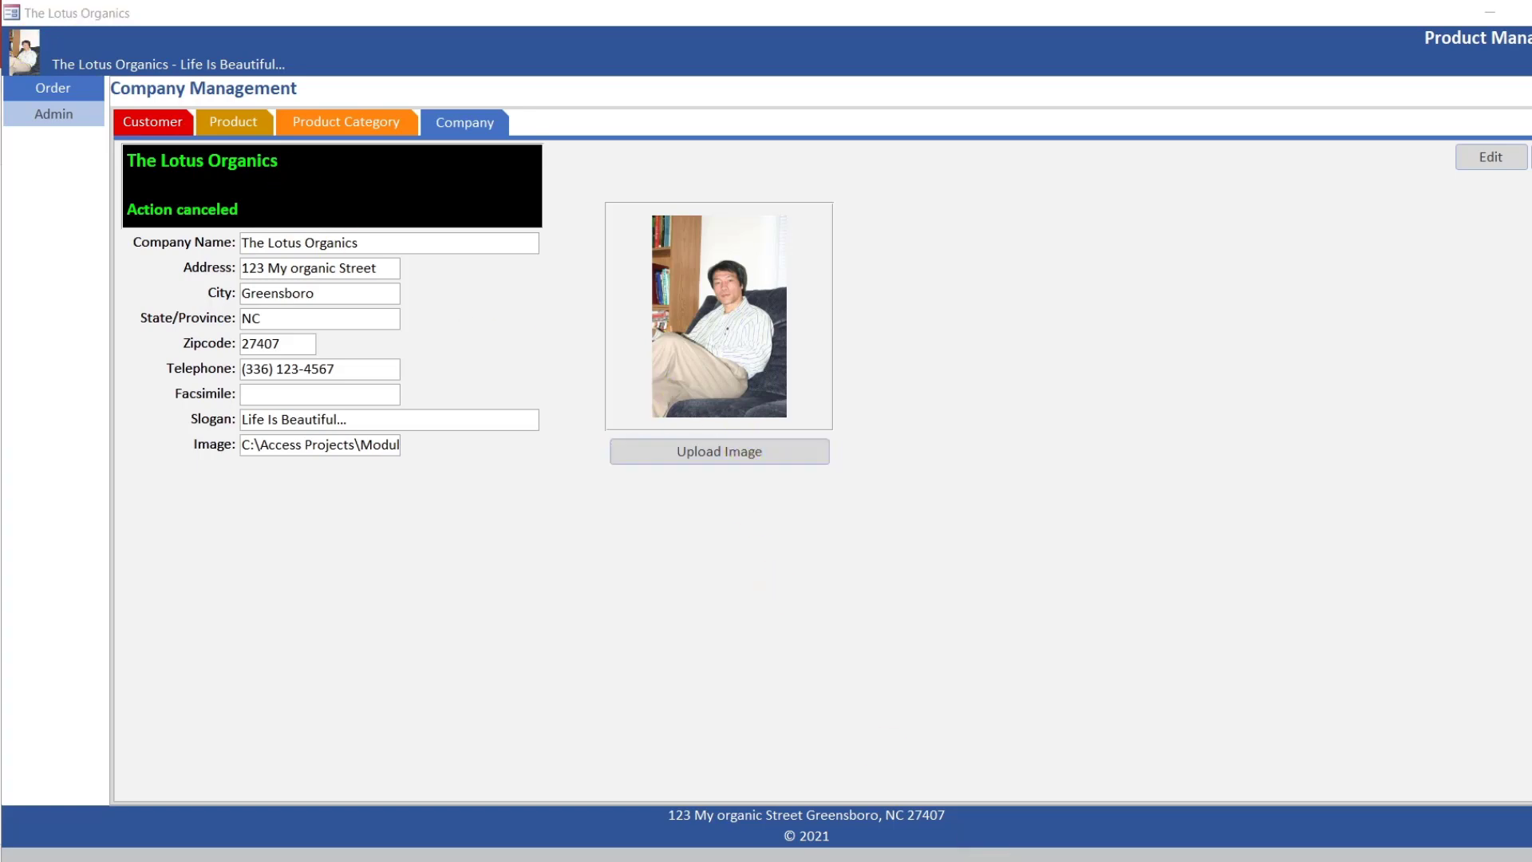
mouse_move(1064, 852)
click(1054, 818)
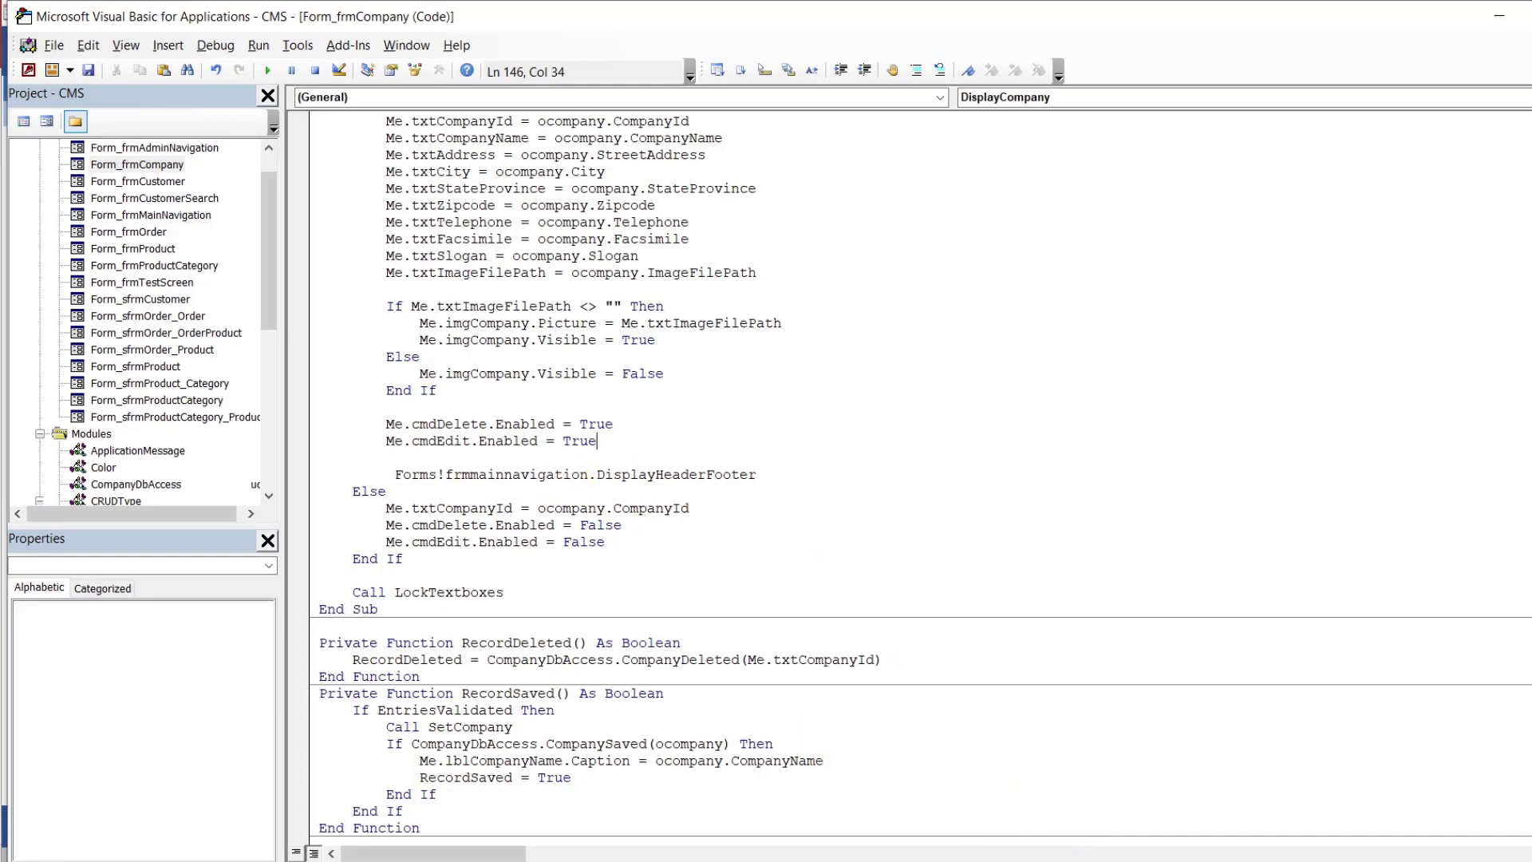
mouse_move(1064, 852)
click(853, 822)
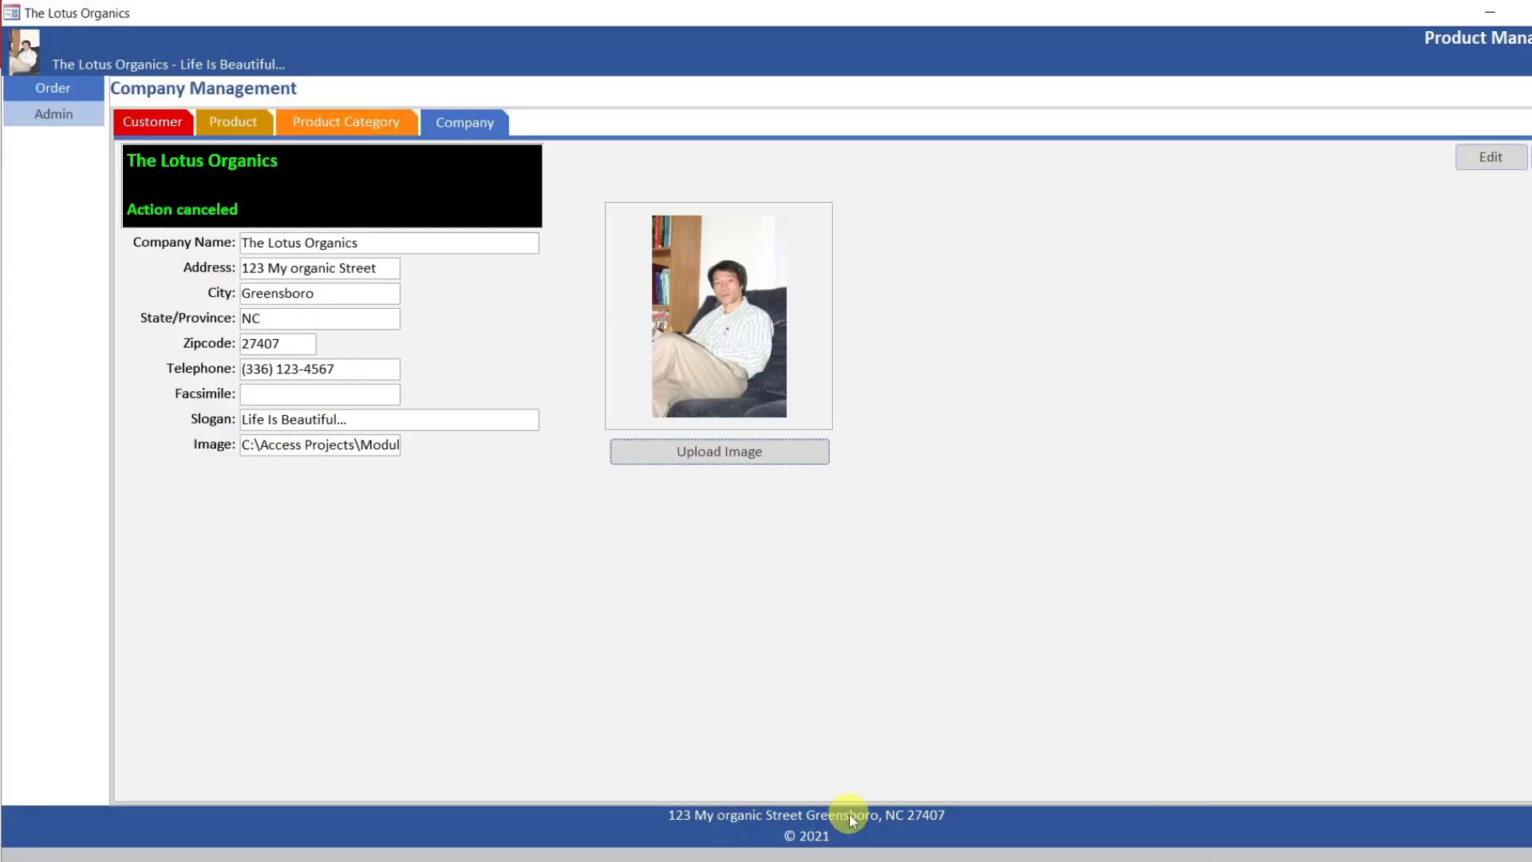
Upload the lotus logo PNG as the company image from the CompanyImage folder of the Module 8 Part 2 project
click(721, 452)
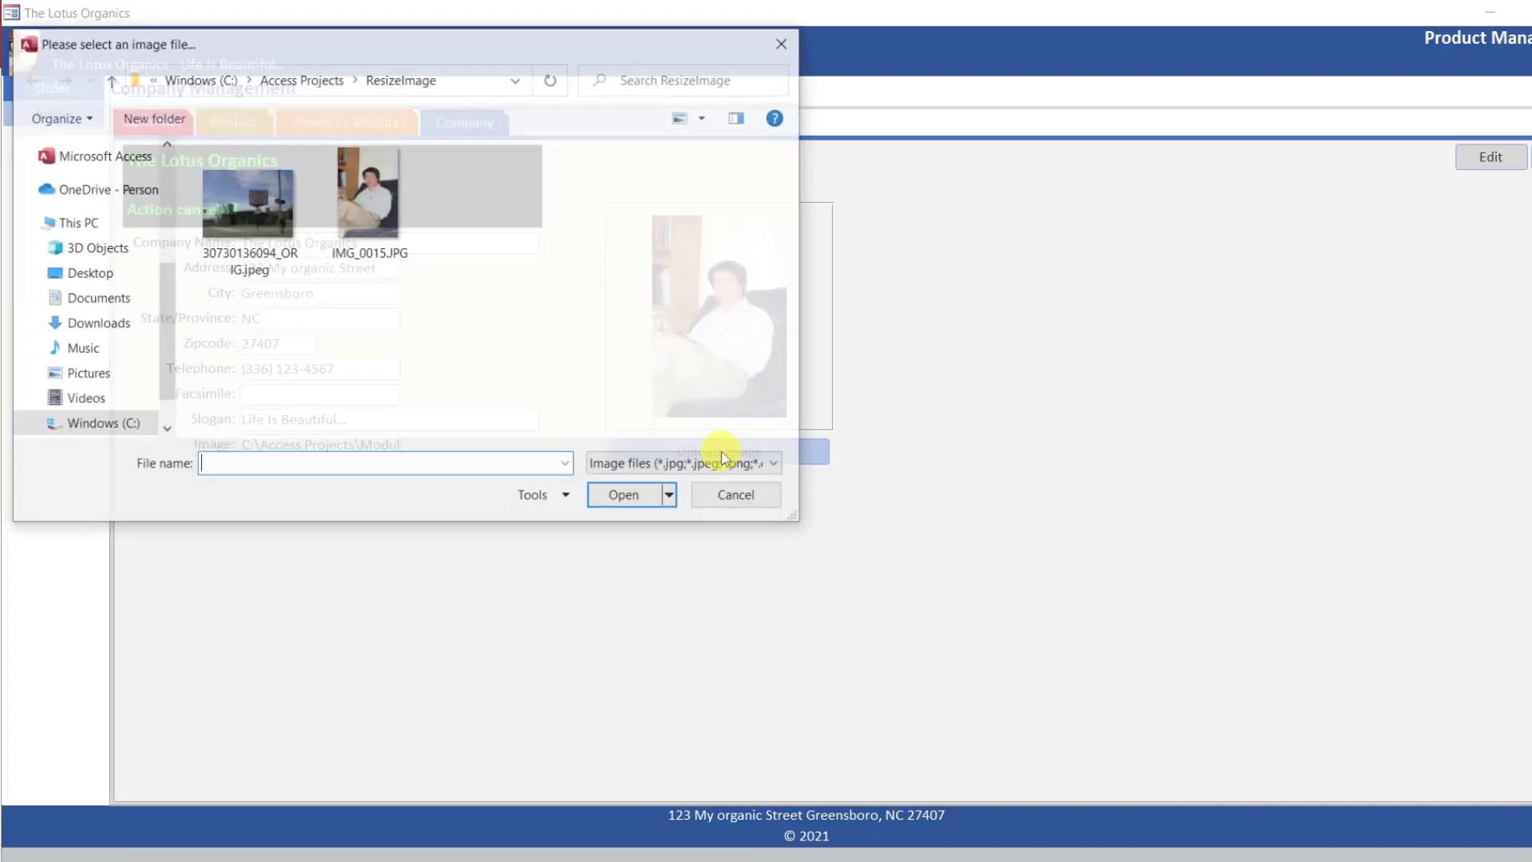
click(301, 79)
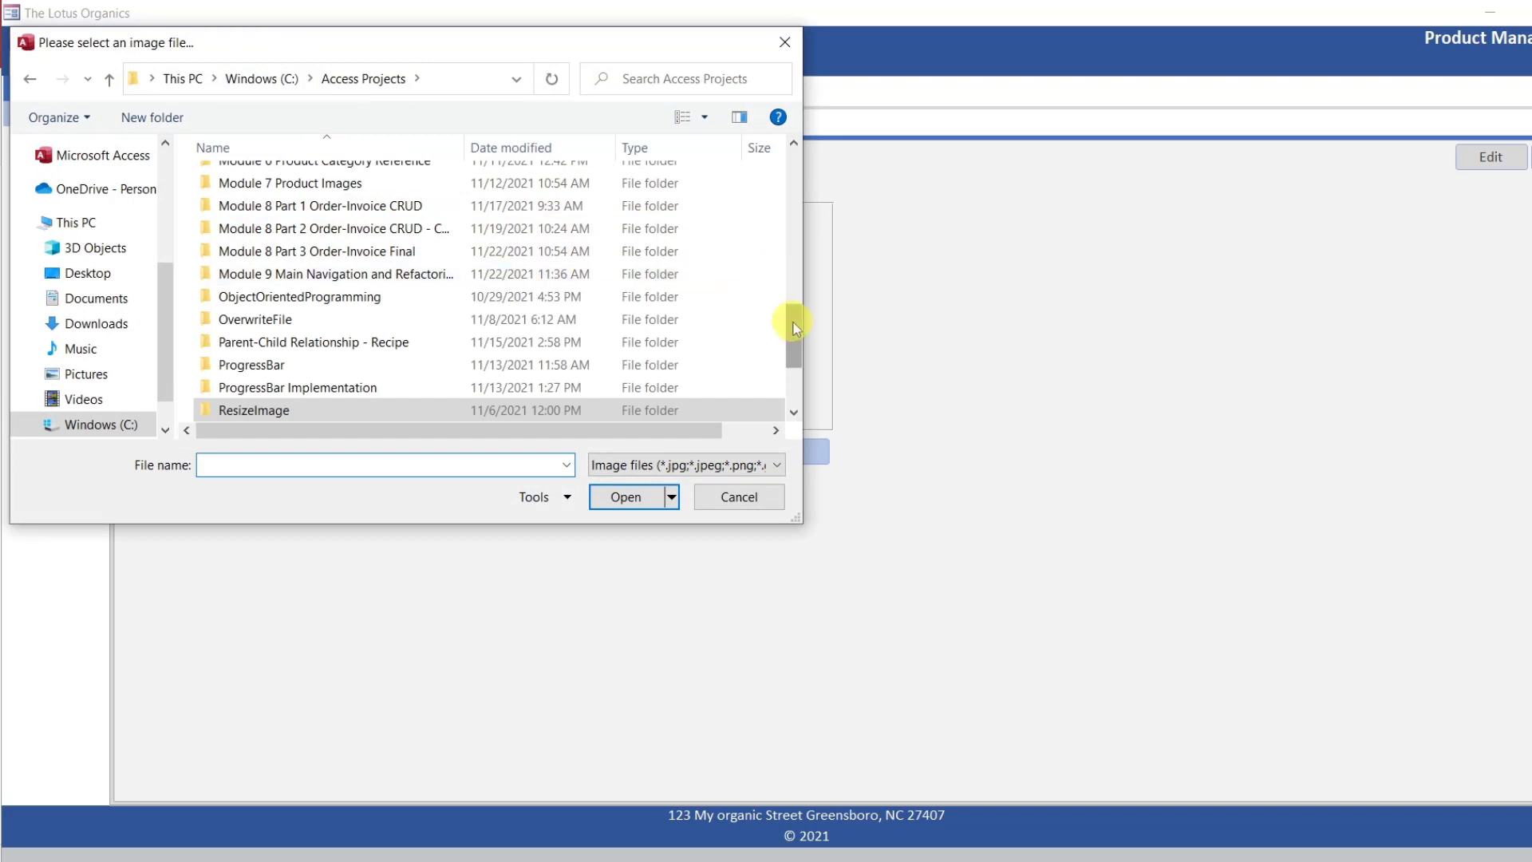
mouse_move(790, 328)
mouse_down()
mouse_move(796, 360)
mouse_move(788, 305)
mouse_up()
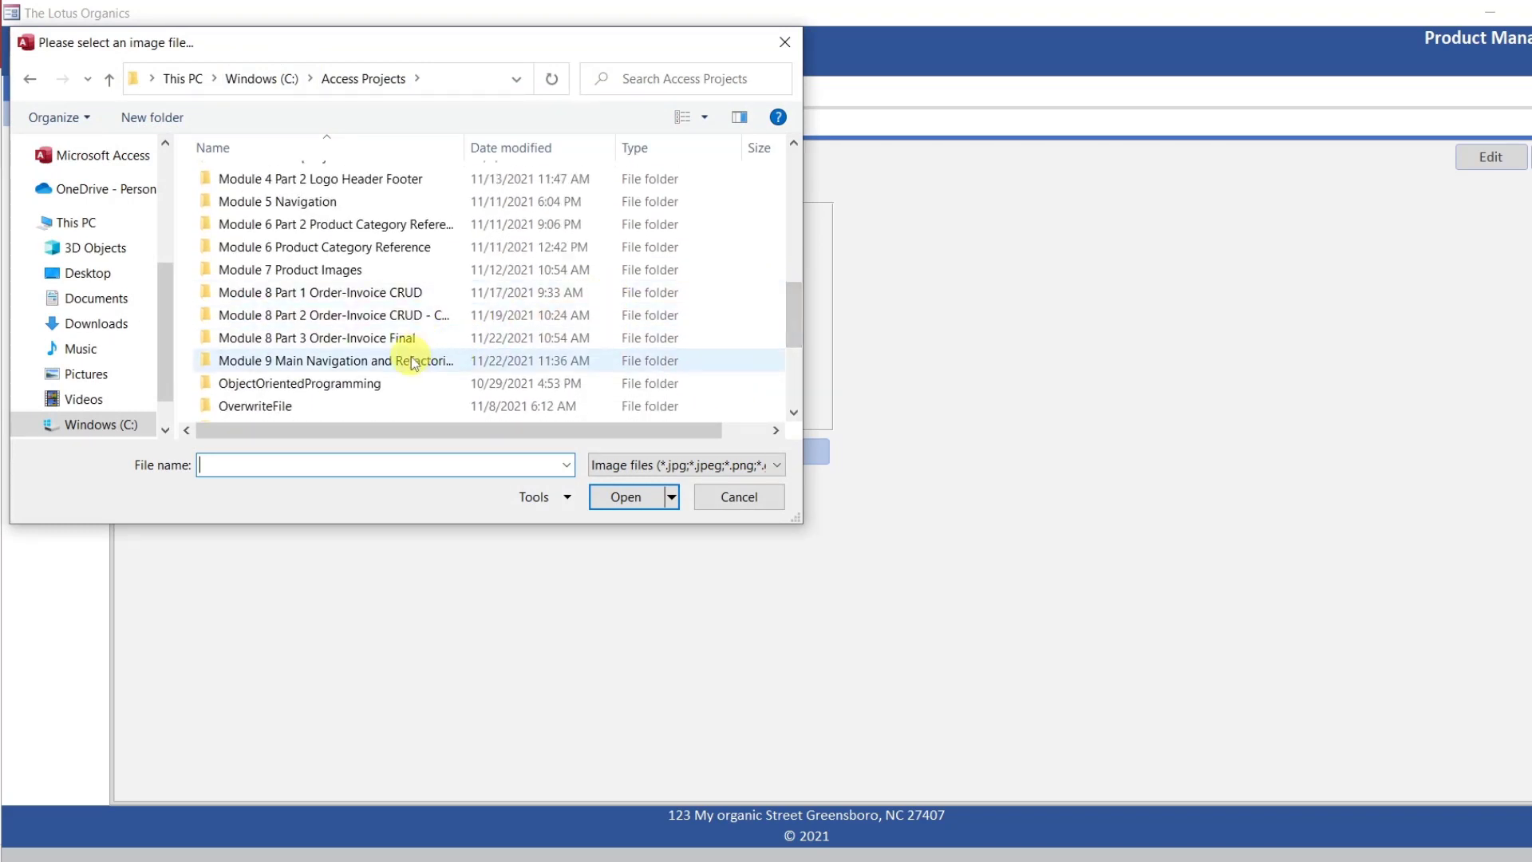
double_click(367, 314)
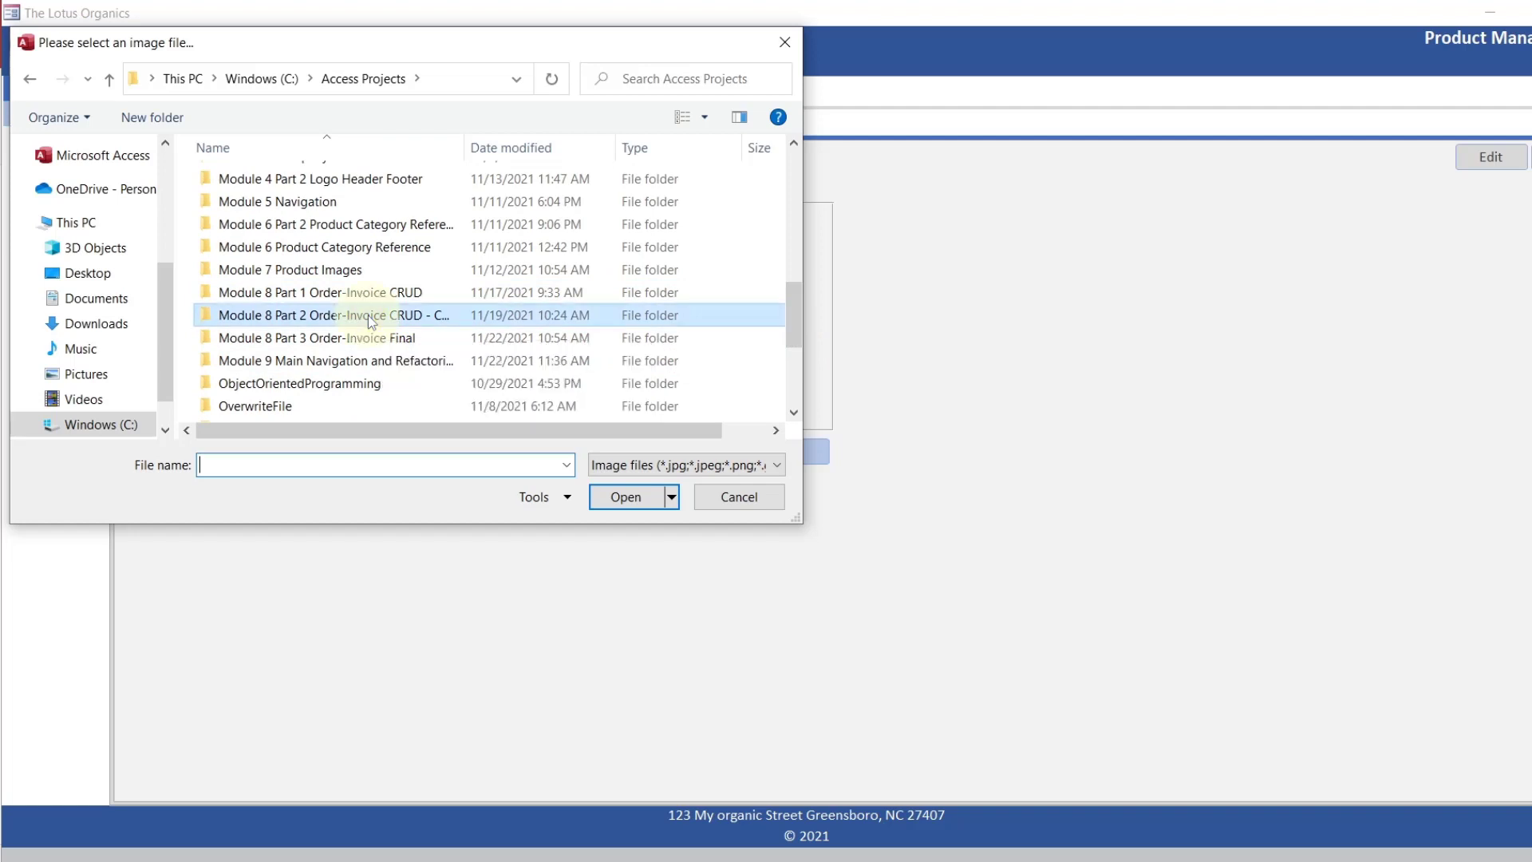
double_click(250, 188)
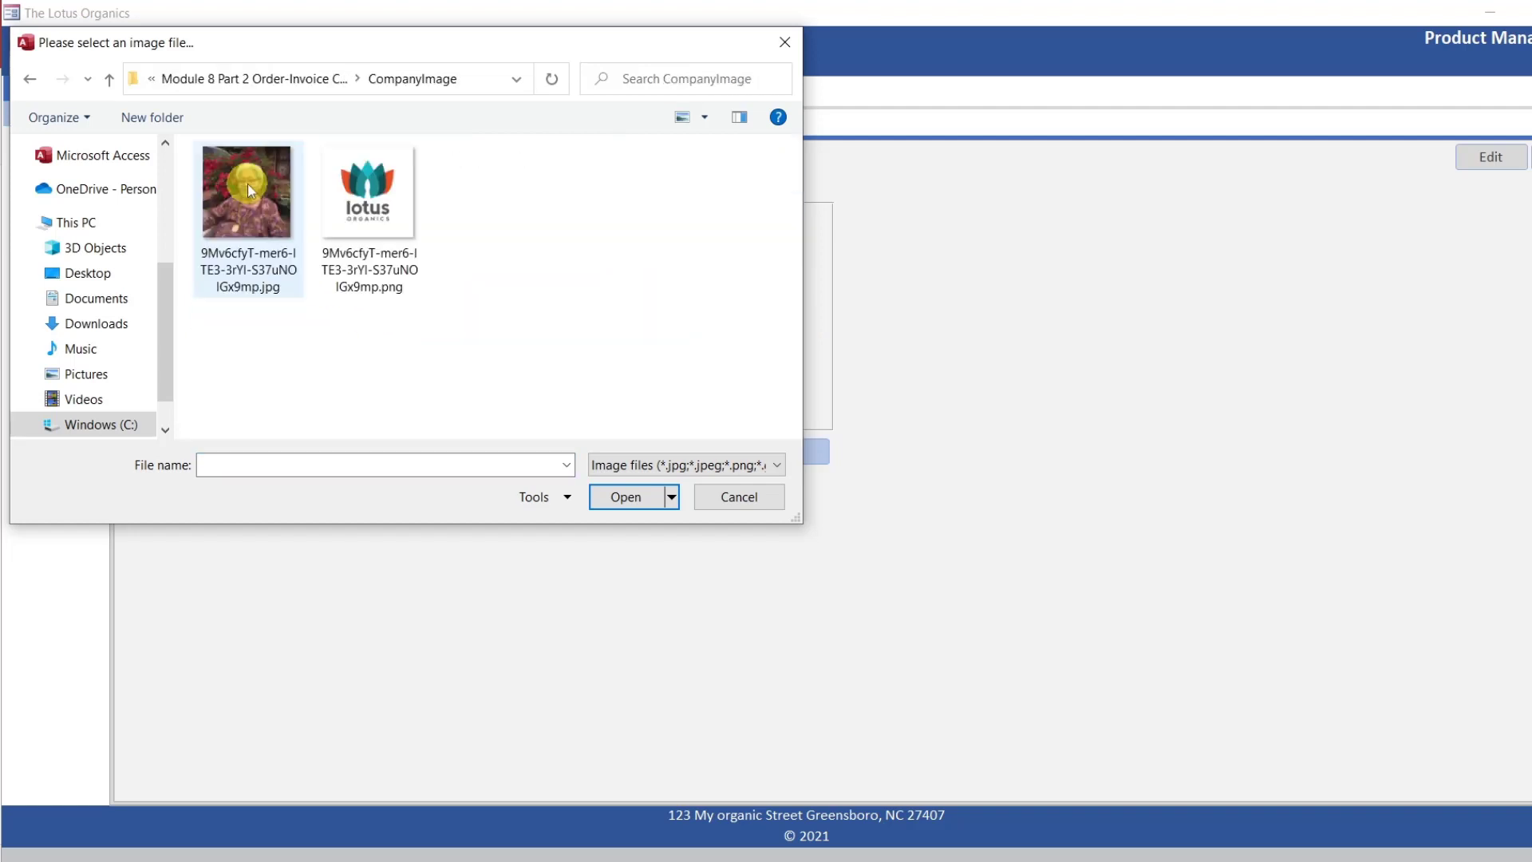
double_click(391, 217)
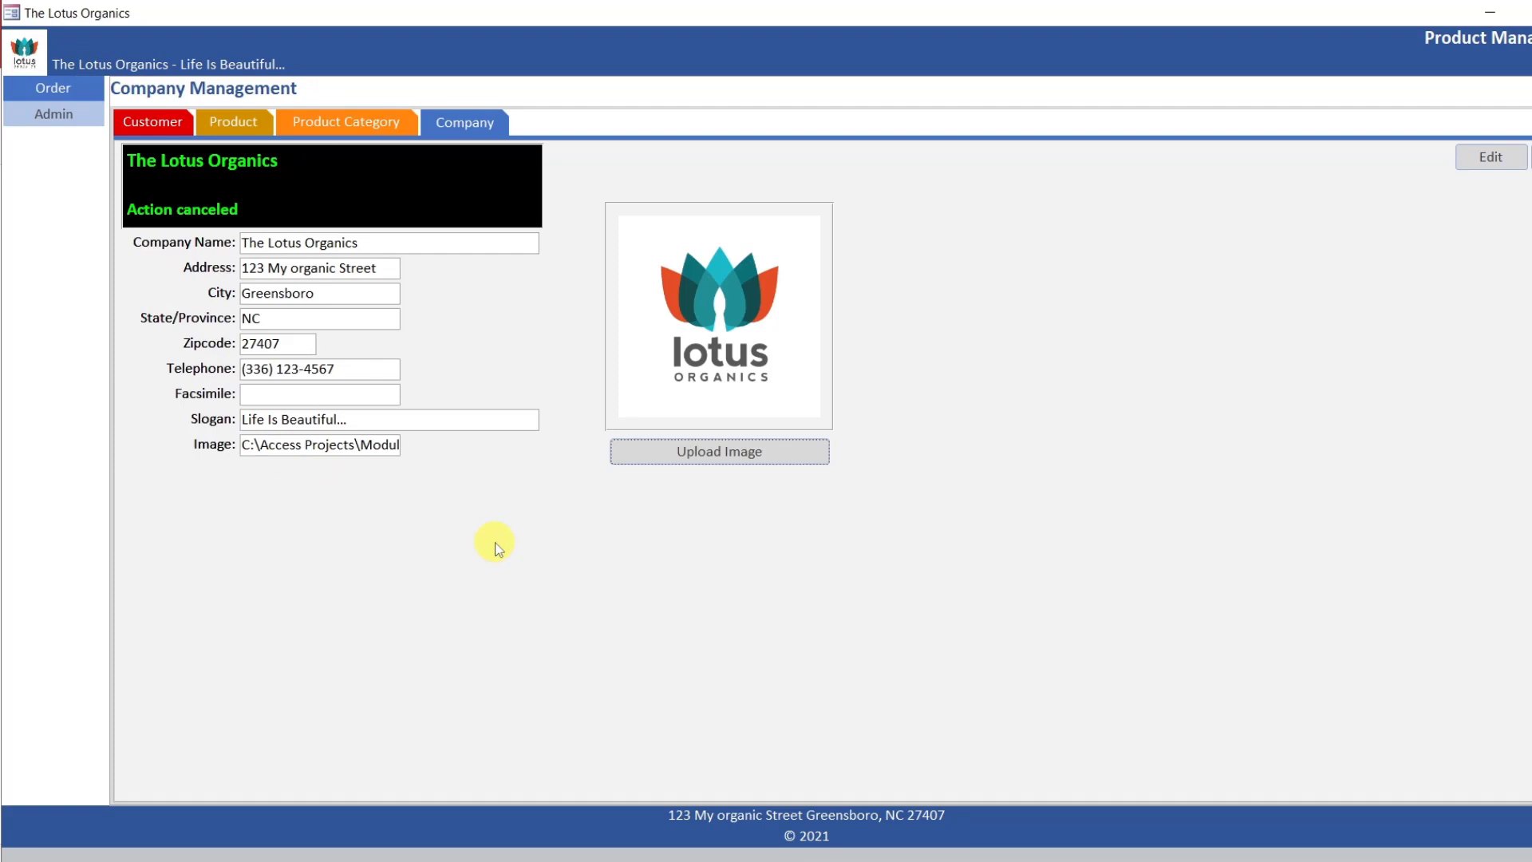
In the Customer section, open the Seats and Saddles Company record and debug the resulting run-time error
click(171, 125)
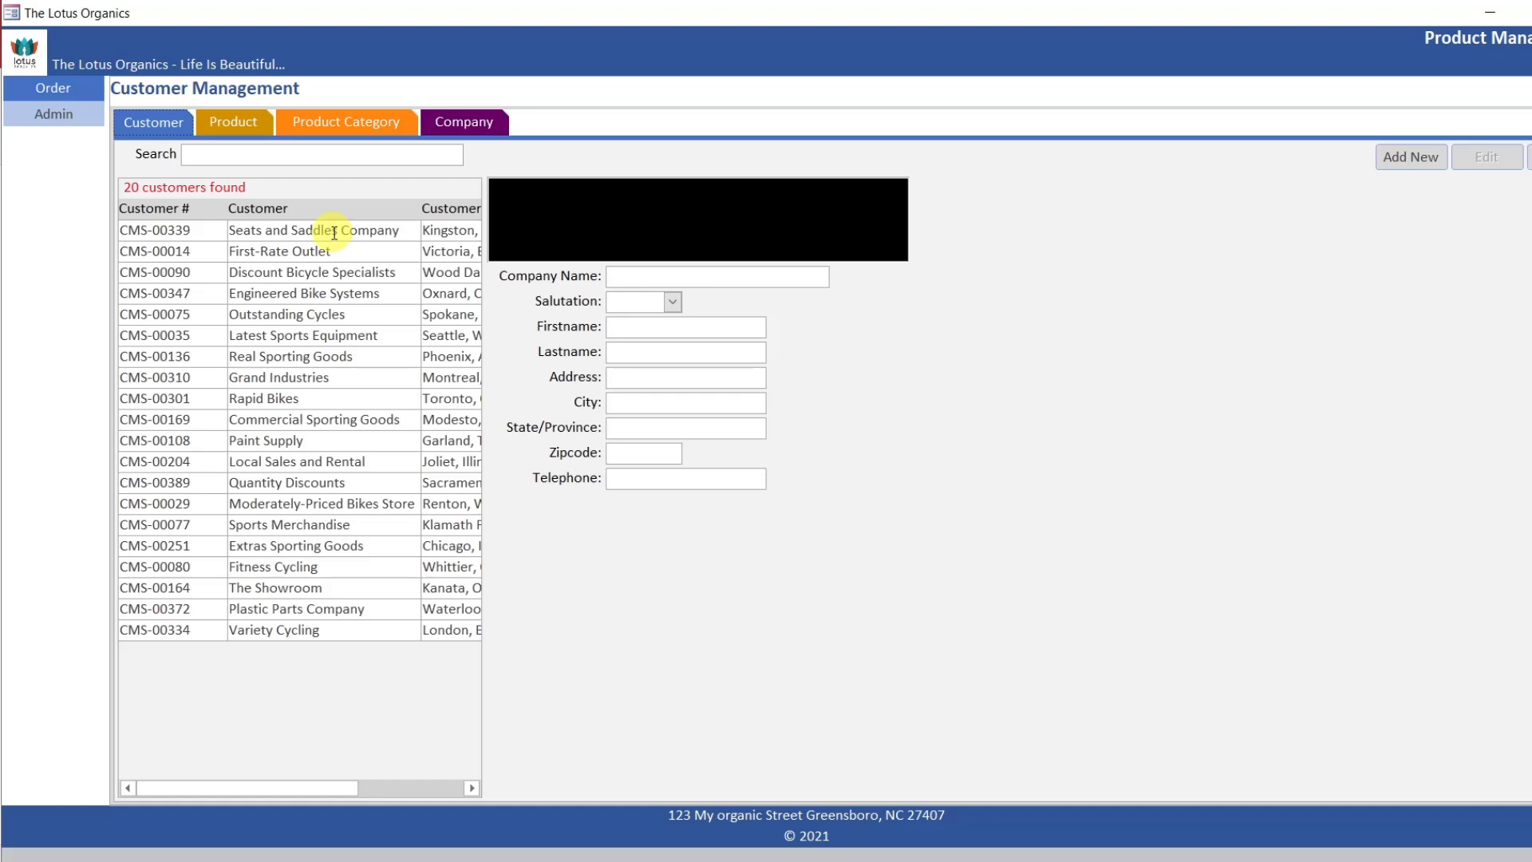
click(333, 232)
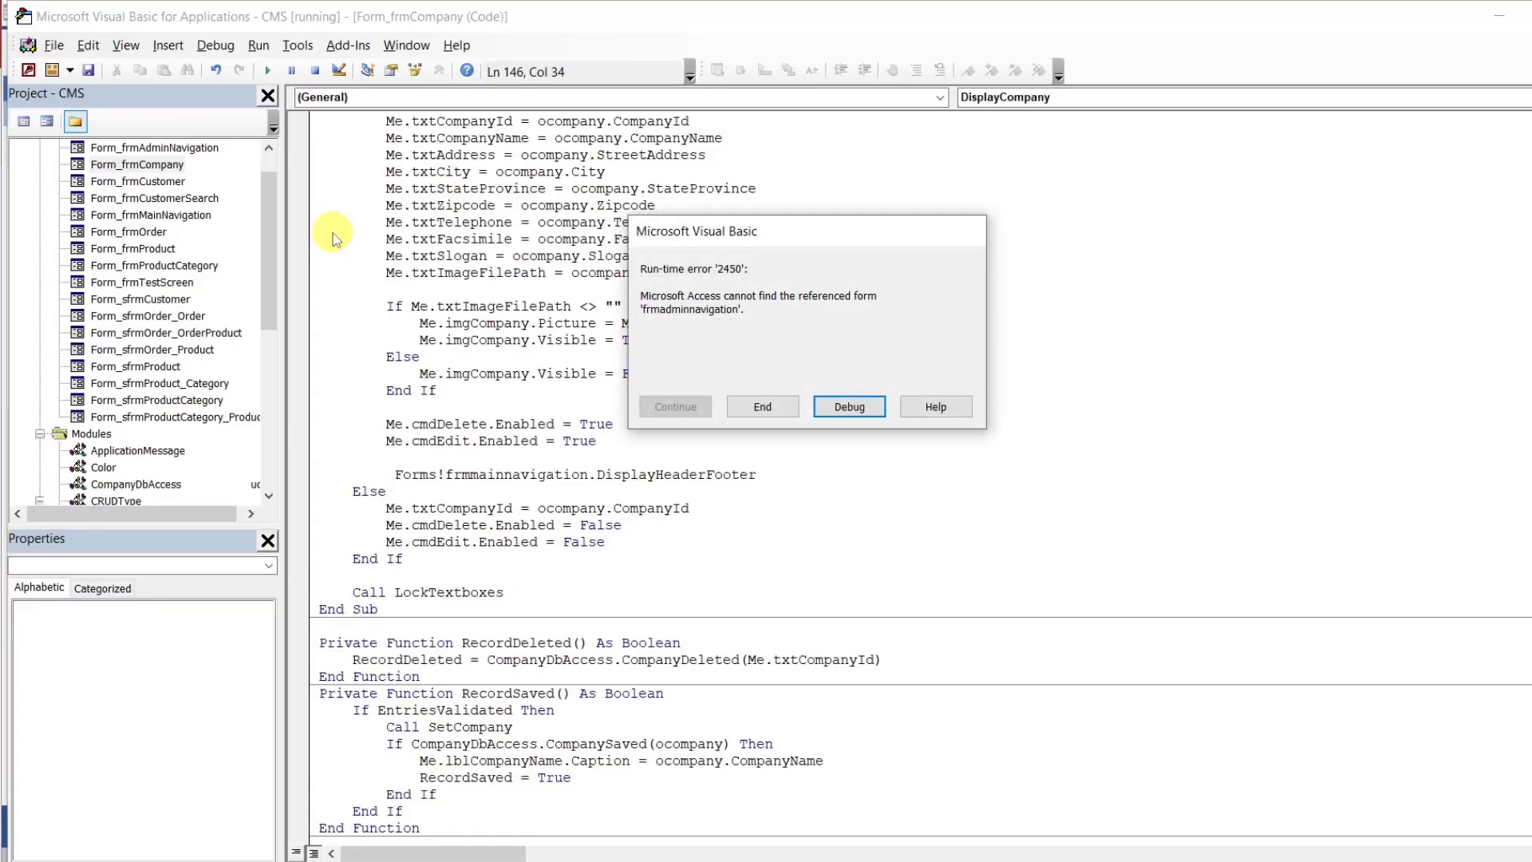
click(849, 406)
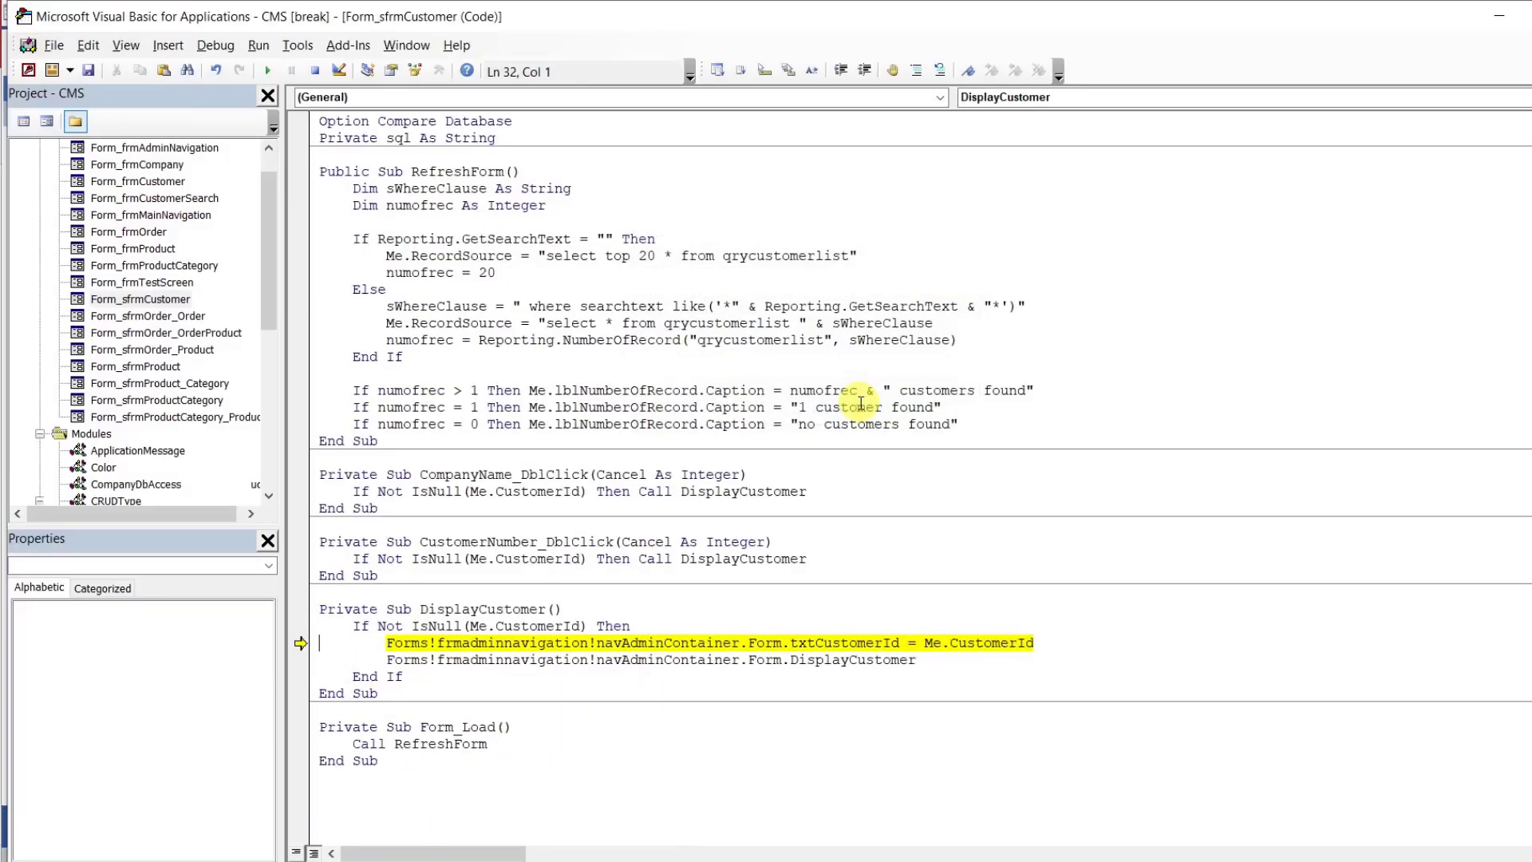
In DisplayCustomer of Form_sfrmCustomer, replace Forms!frmadminnavigation with Forms!frmmainnavigation!navMainContainer.Form in the txtCustomerId assignment
click(757, 593)
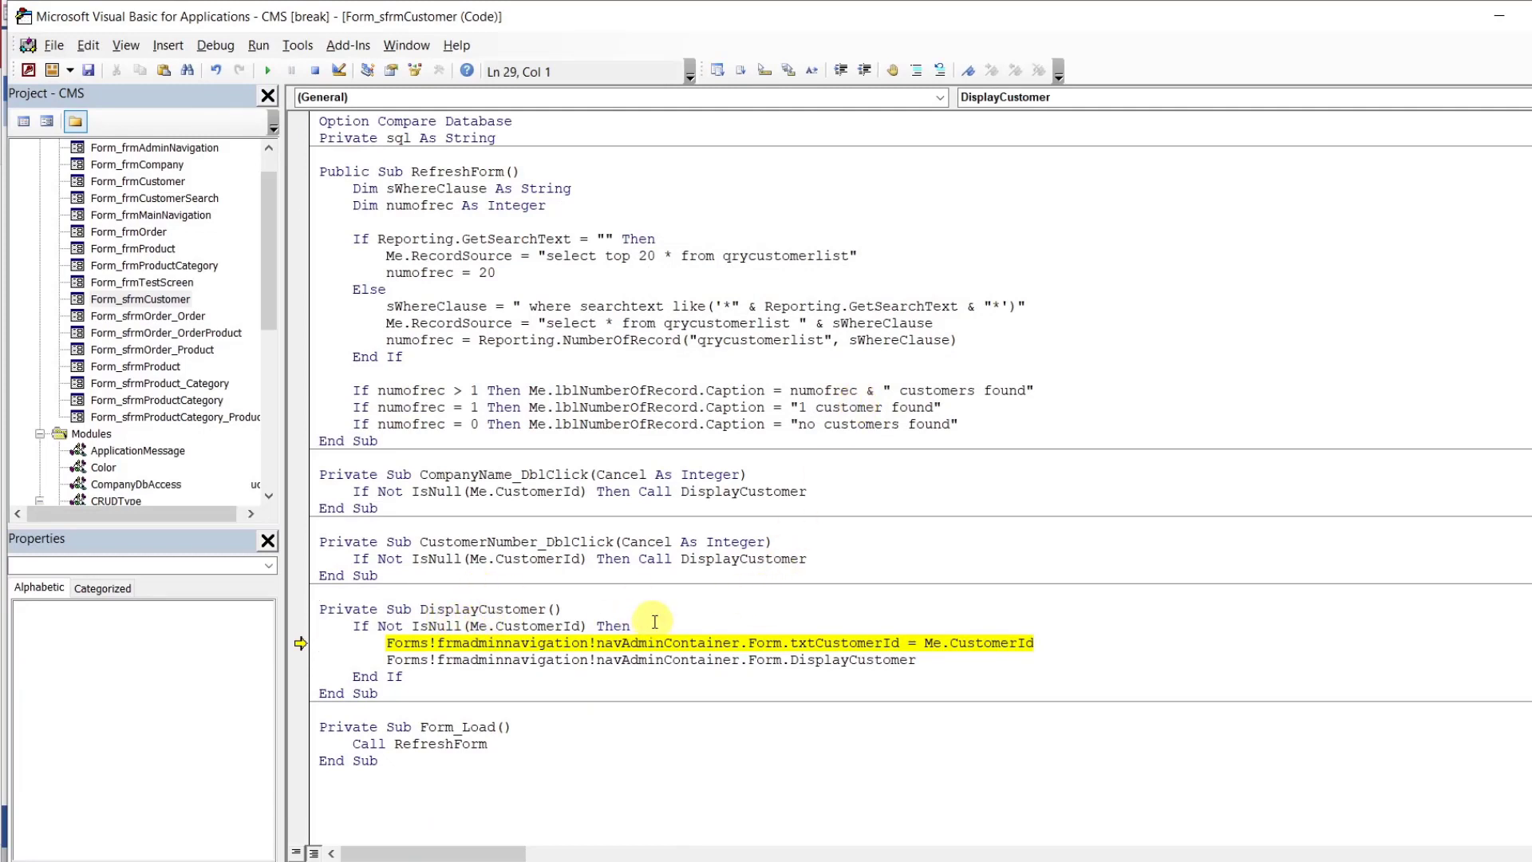
mouse_move(522, 626)
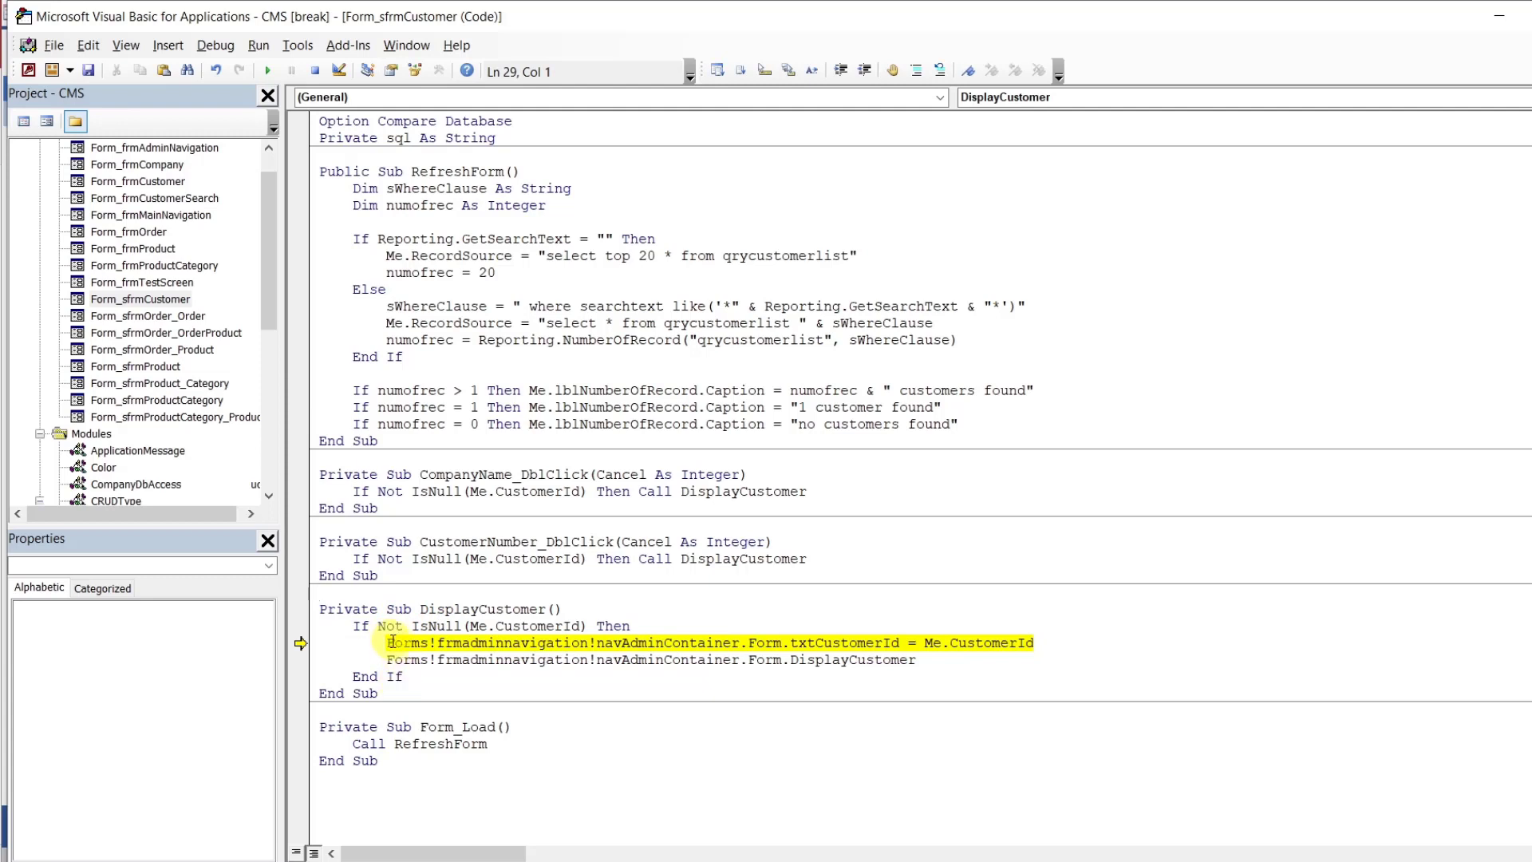
drag(388, 643, 591, 643)
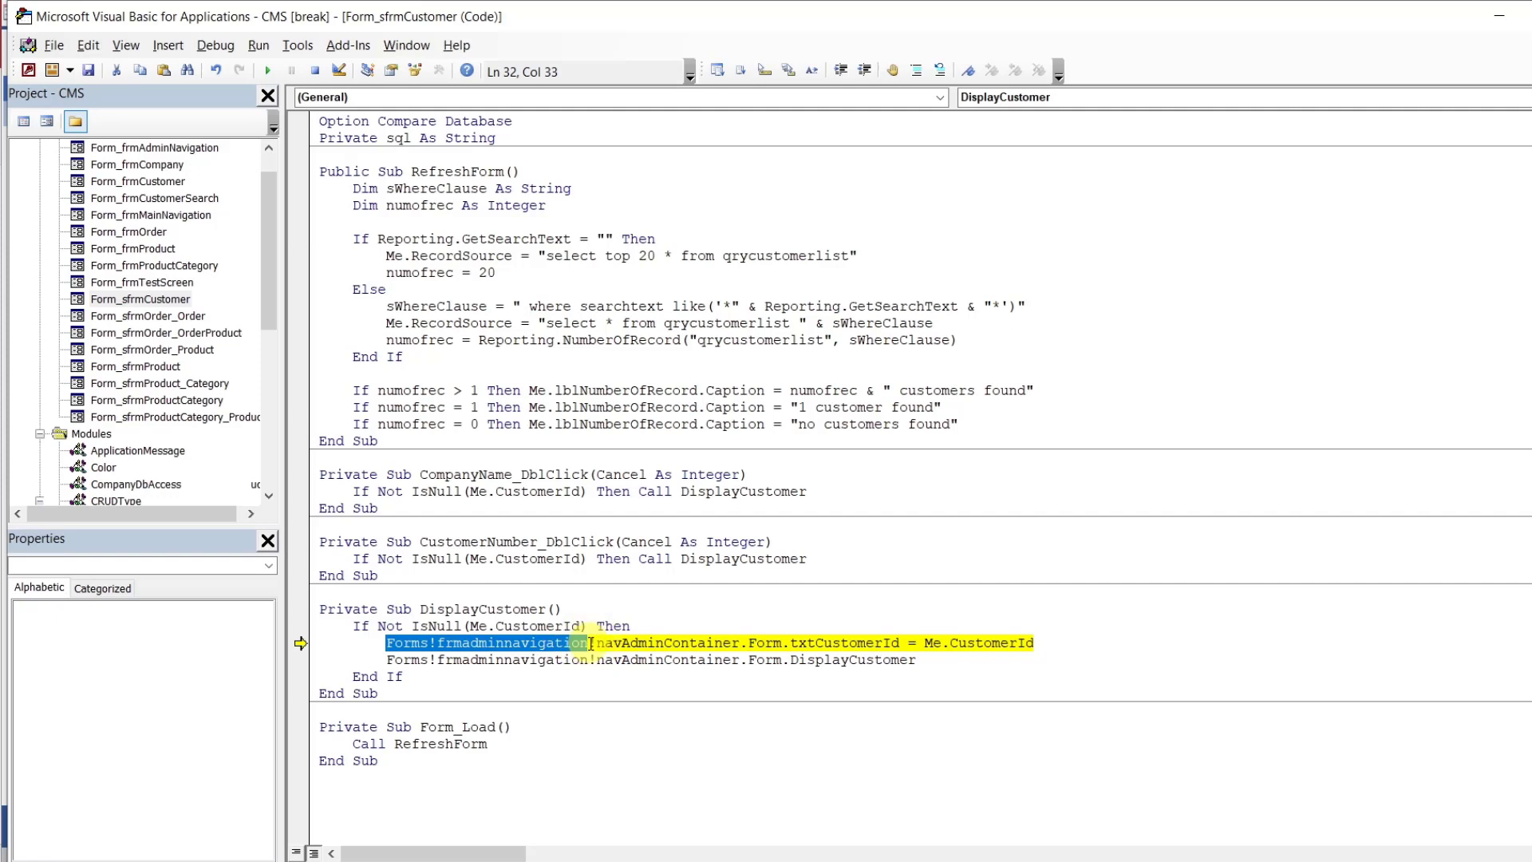
text(Forms!frmmainnavigation!navMainContainer.Form)
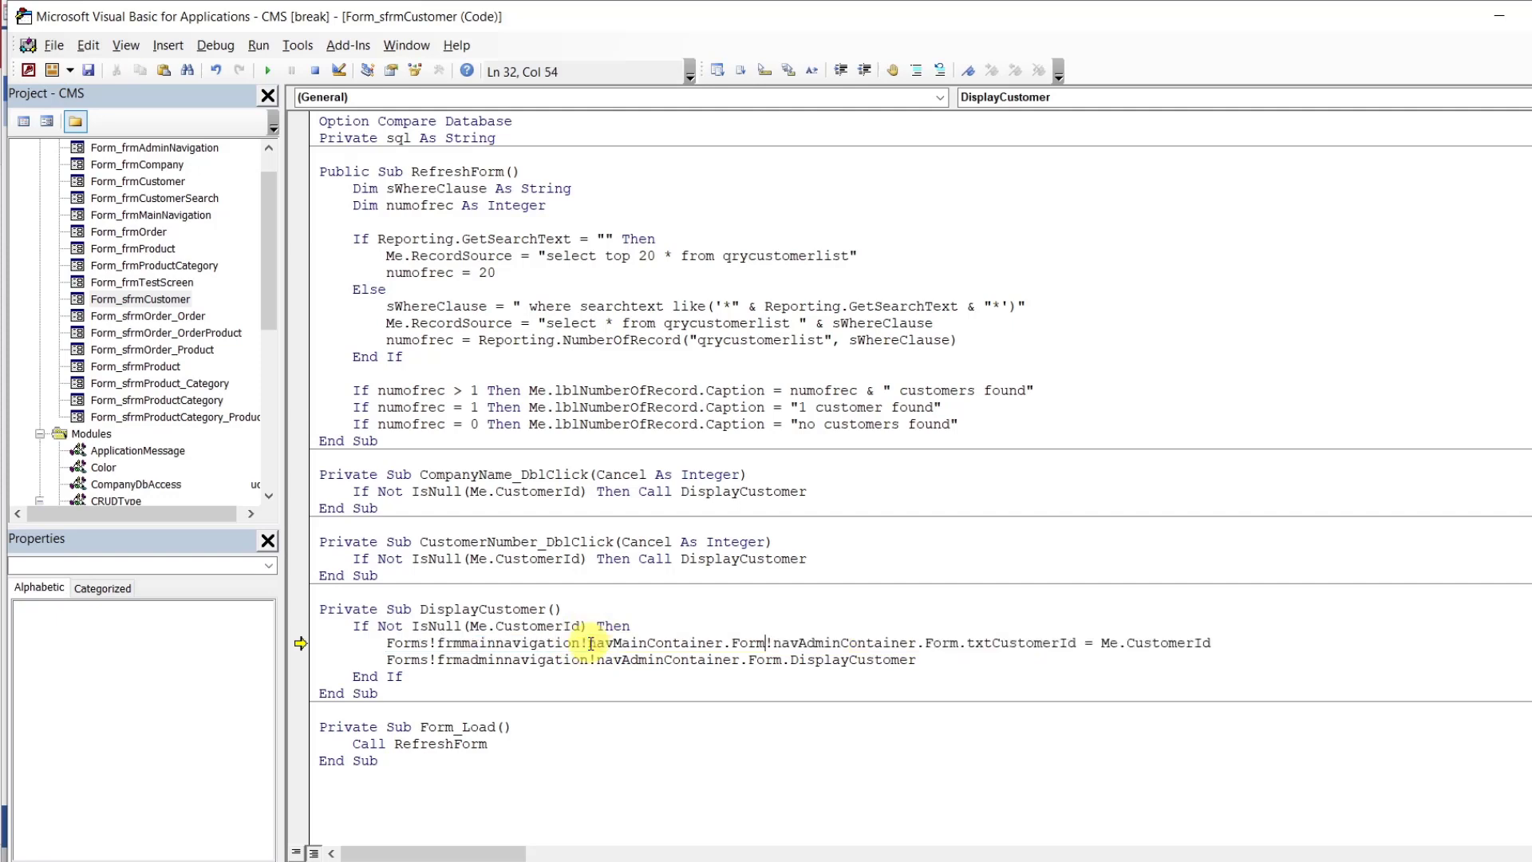
Remove .Form after navMainContainer in the txtCustomerId assignment line of DisplayCustomer
key(BackSpace)
key(BackSpace)
key(BackSpace)
key(BackSpace)
key(BackSpace)
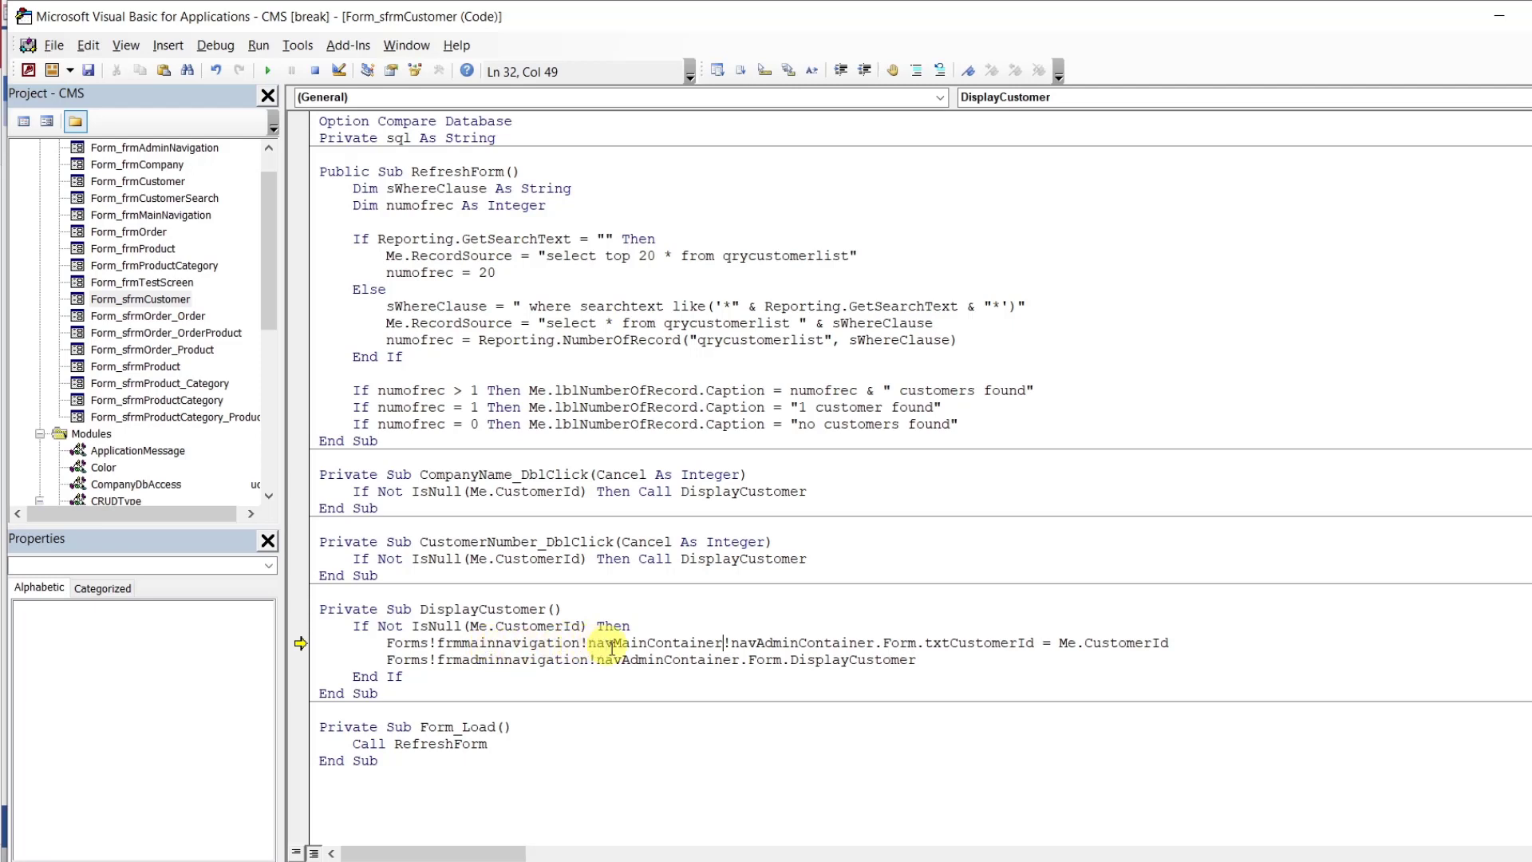
double_click(665, 642)
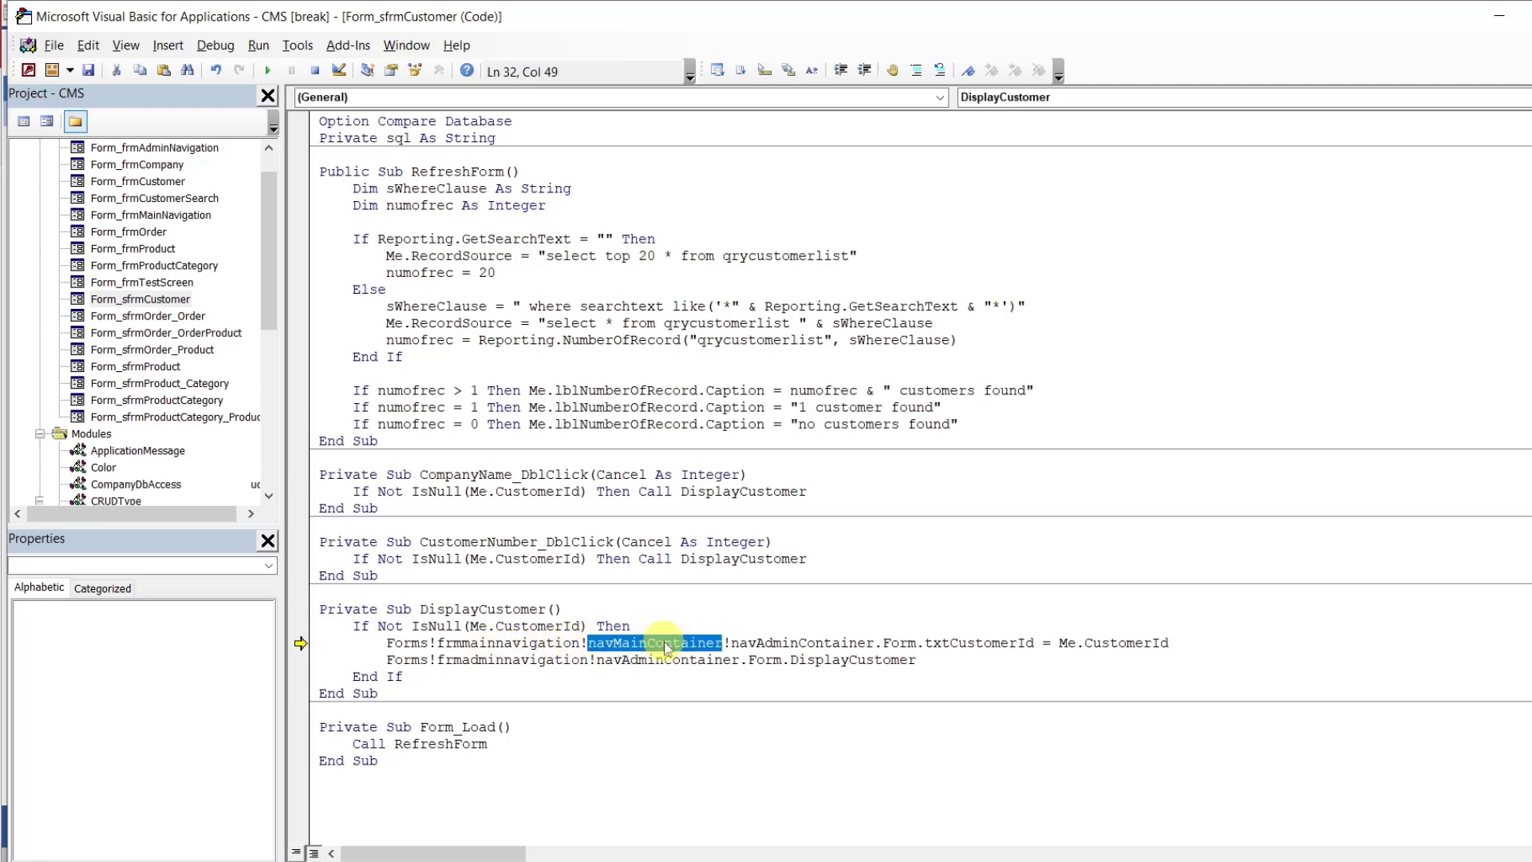
click(807, 646)
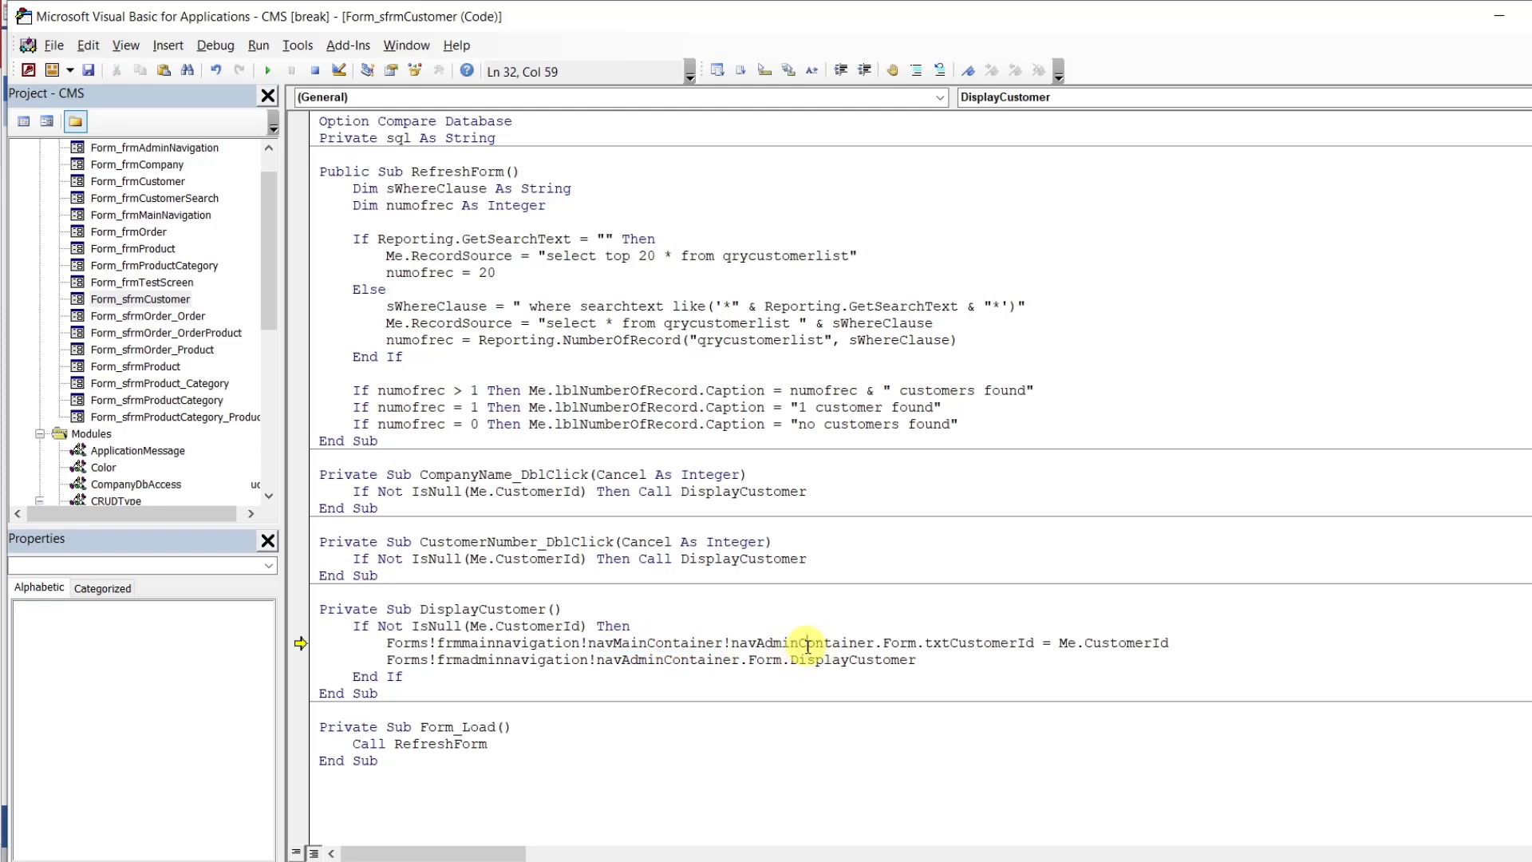
click(677, 642)
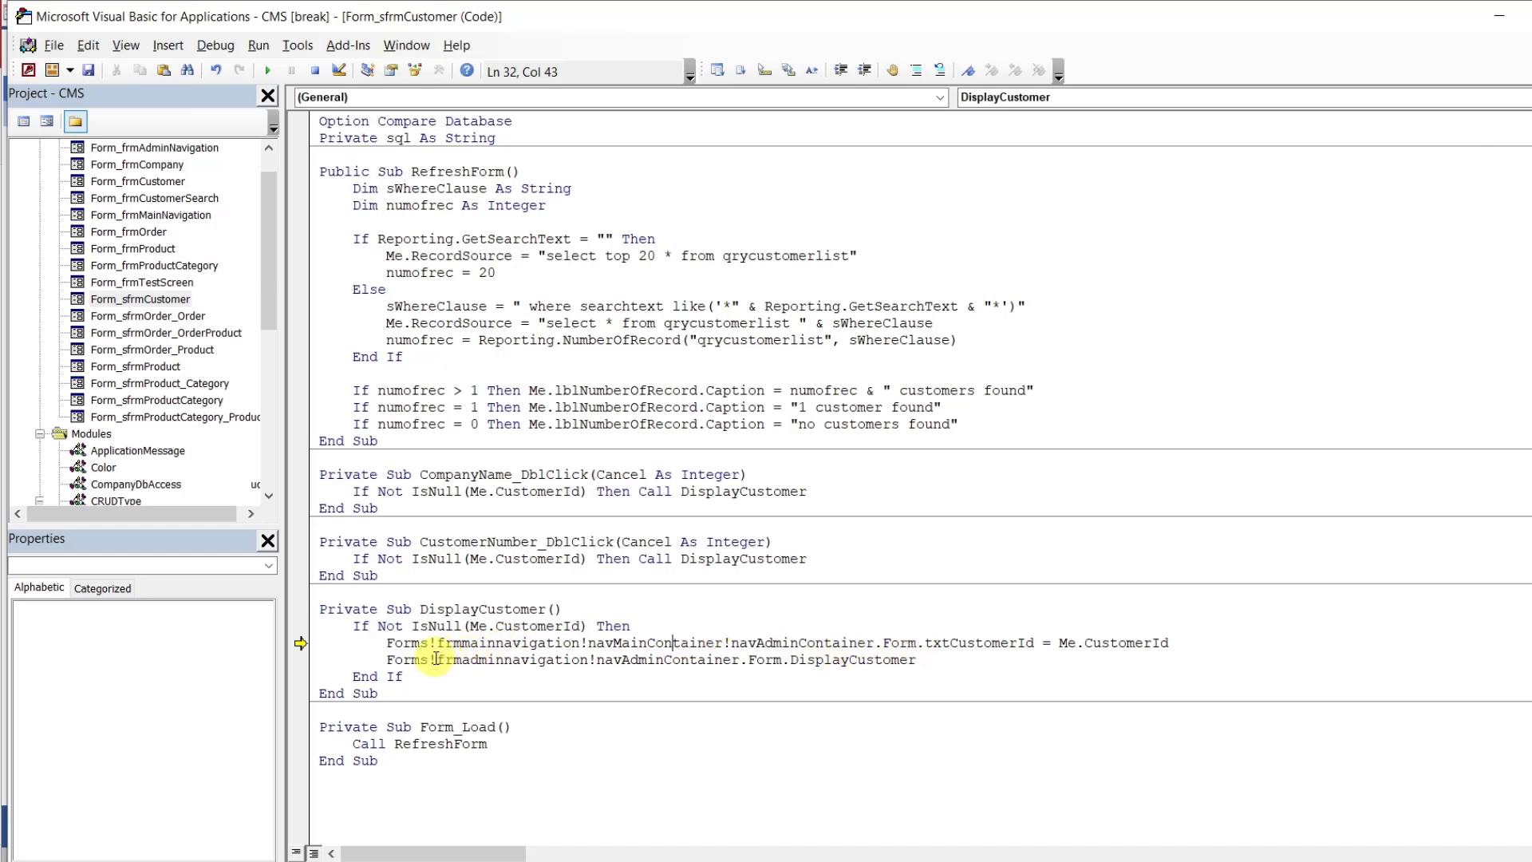
Replace Forms!frmadminnavigation with Forms!frmmainnavigation!navMainContainer in the Form.DisplayCustomer call line of the DisplayCustomer procedure
drag(387, 660, 591, 660)
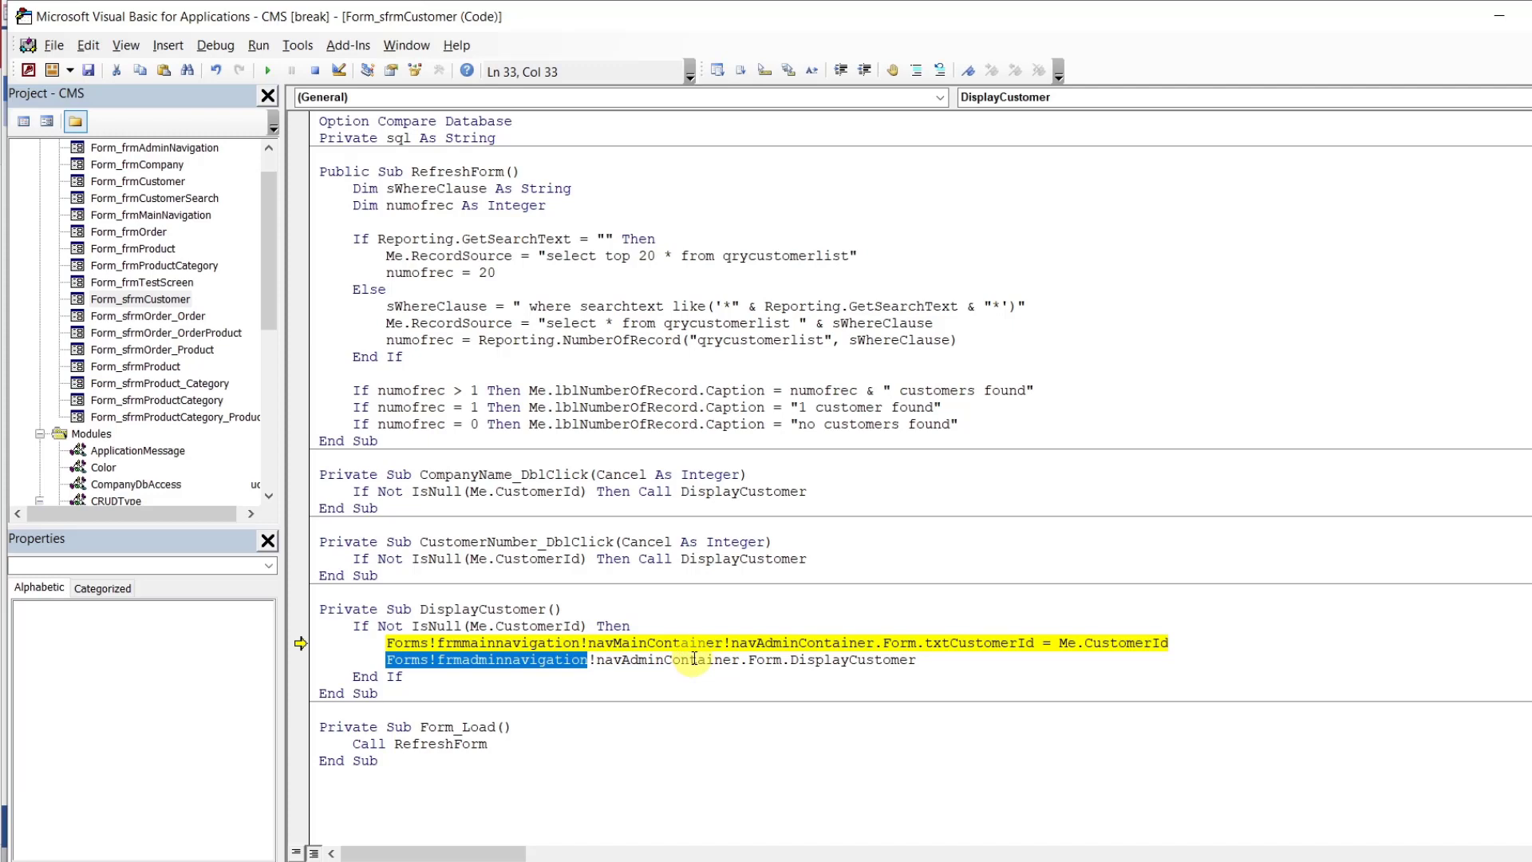
text(Forms!frmmainnavigation!navMainContainer.Form)
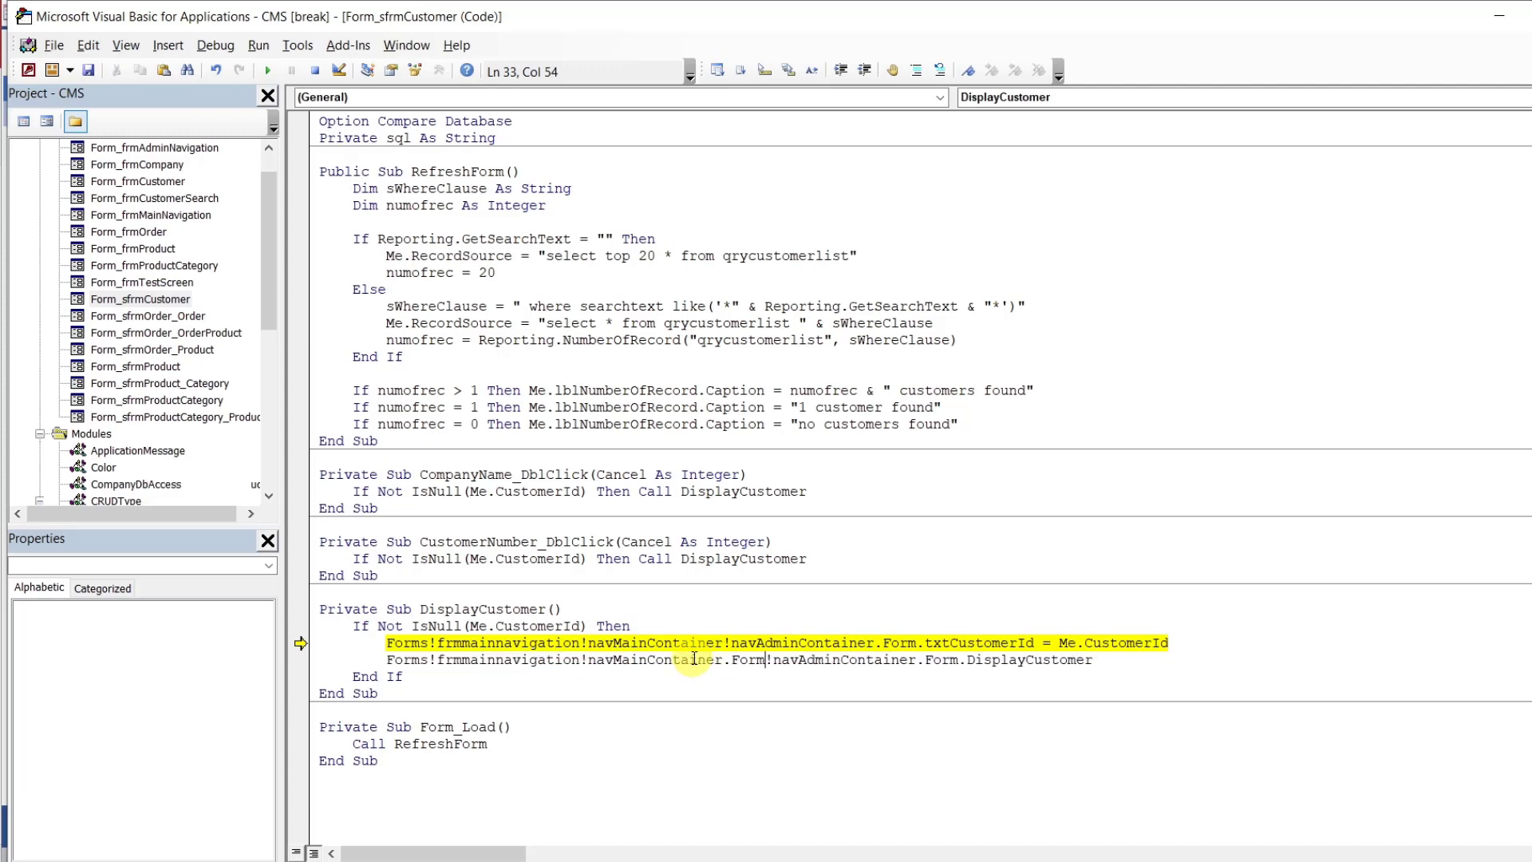
key(BackSpace)
key(BackSpace)
key(BackSpace)
key(BackSpace)
key(BackSpace)
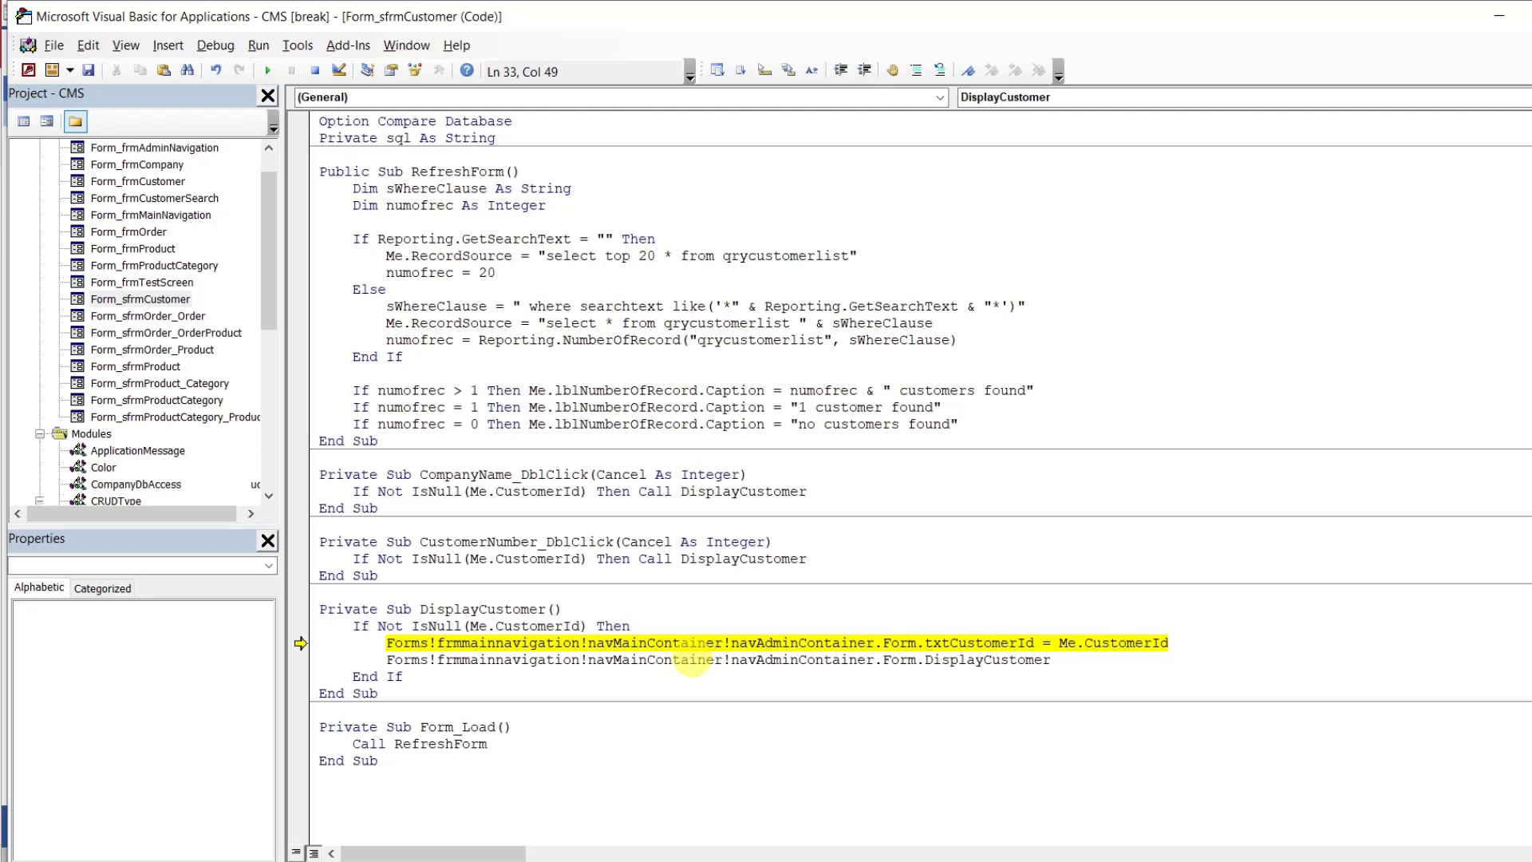
click(638, 592)
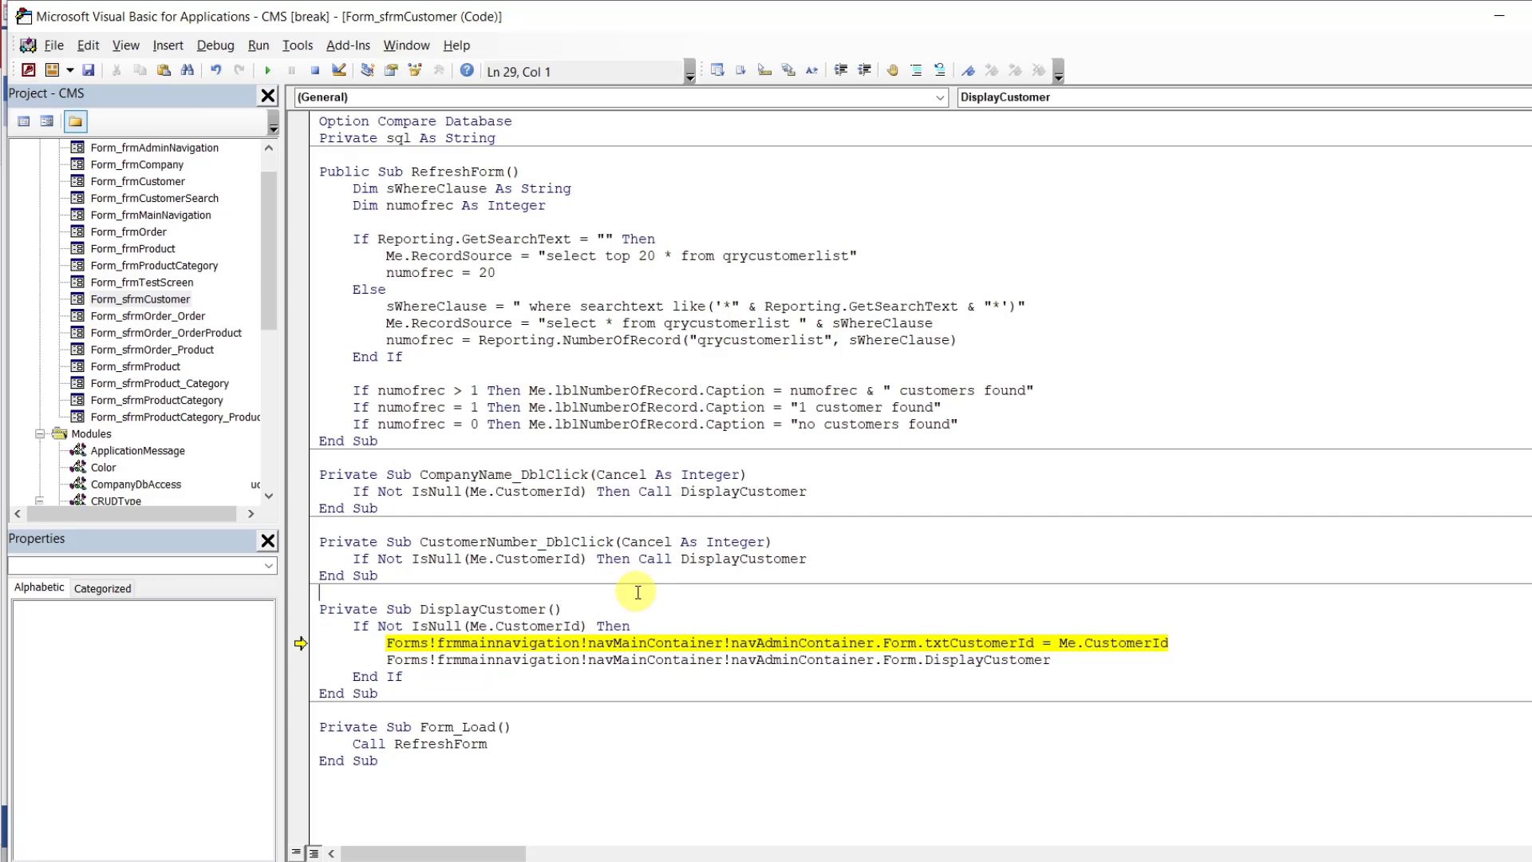
Resume the halted code and switch to the Access window with the Customer Management form
click(273, 74)
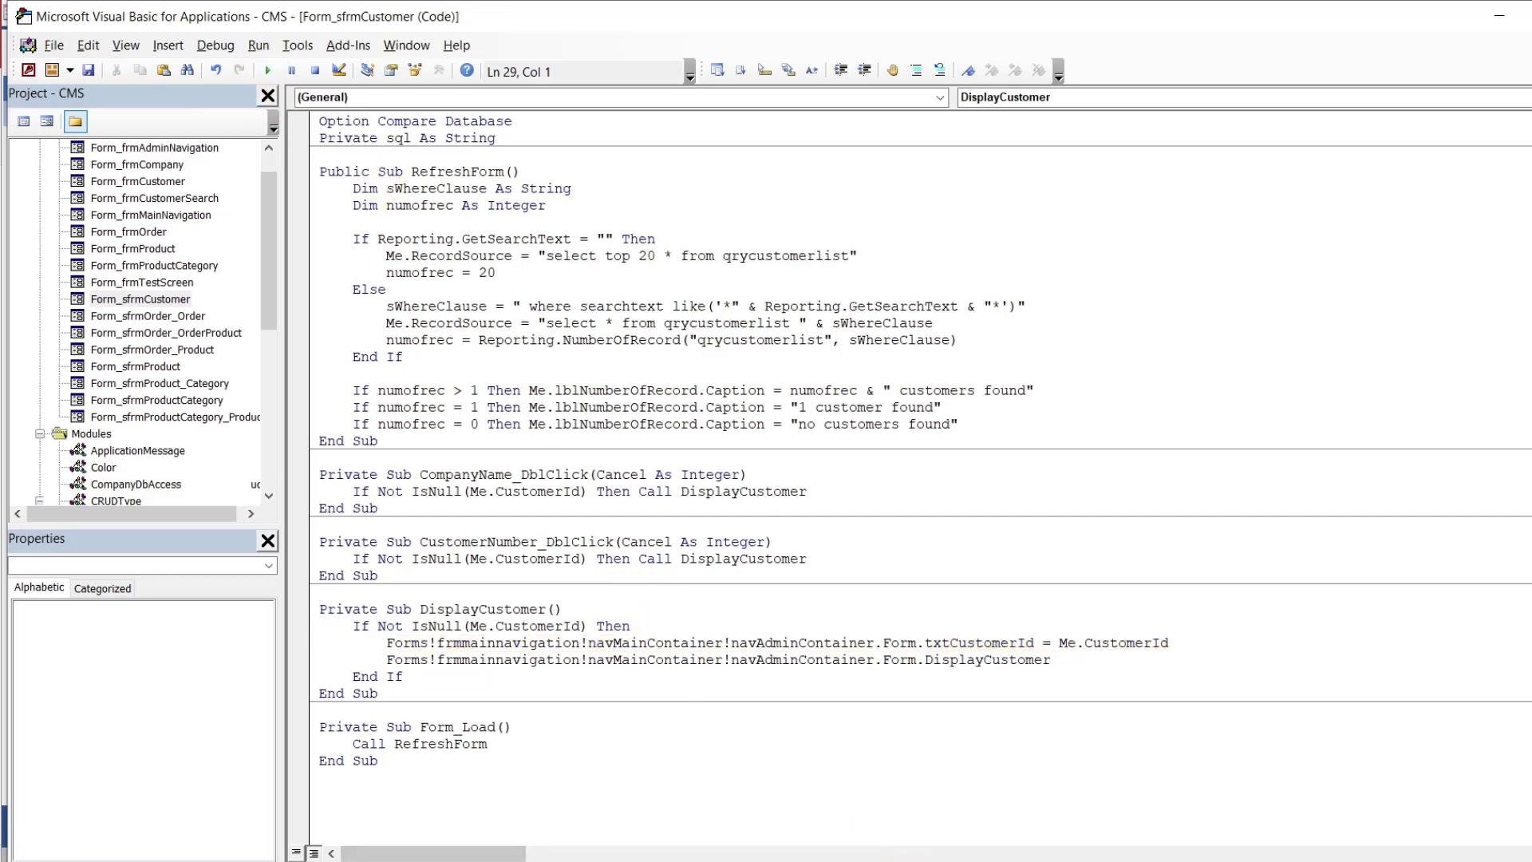
click(960, 861)
click(846, 798)
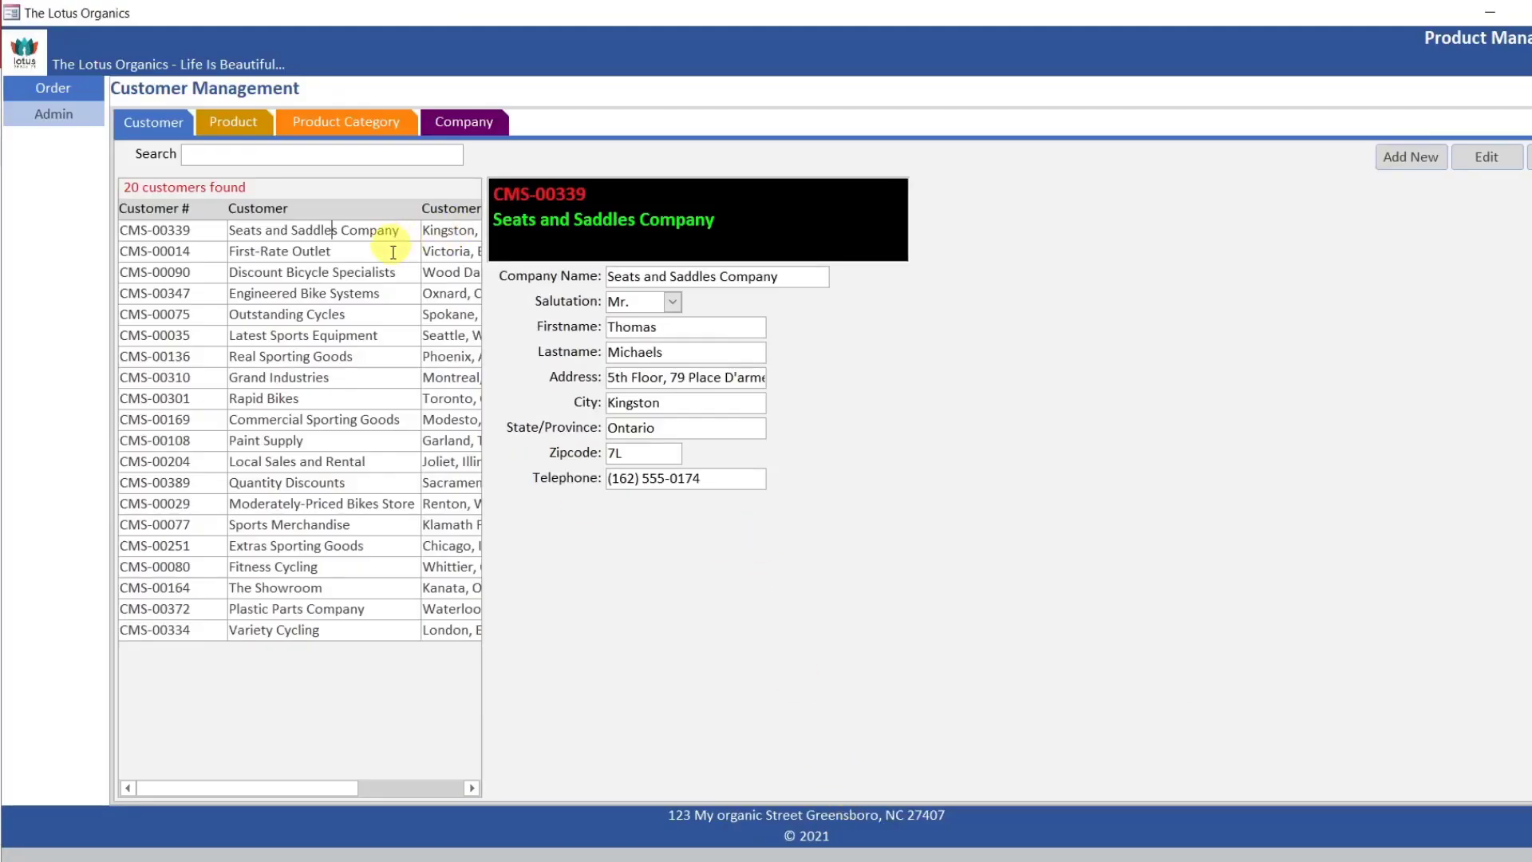
Display the details of several listed customers, including Grand Industries and Moderately-Priced Bikes Store, to test the customer list
double_click(374, 311)
double_click(372, 377)
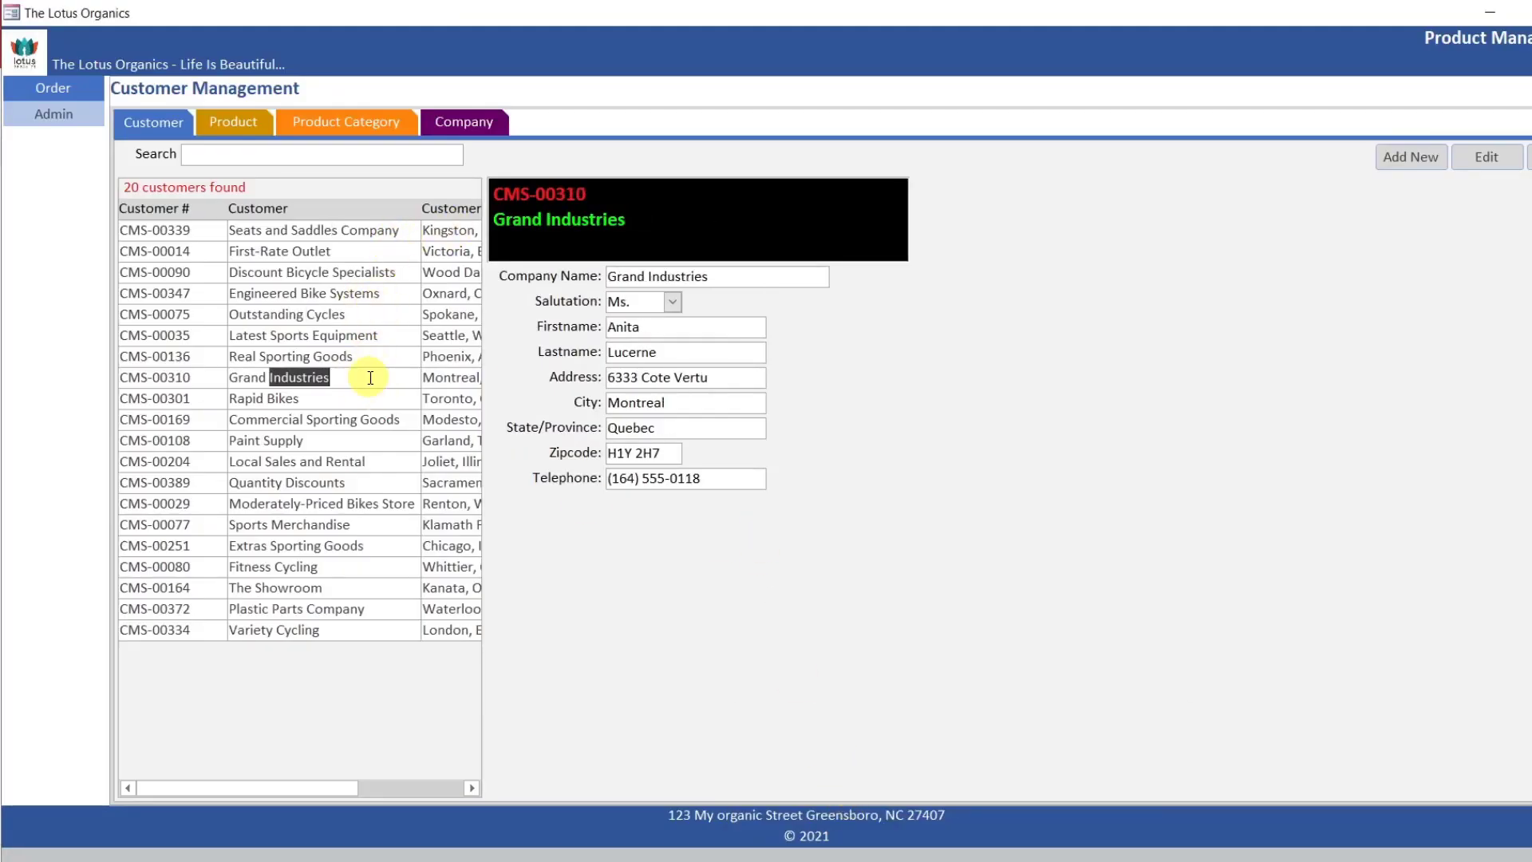
double_click(351, 461)
double_click(363, 503)
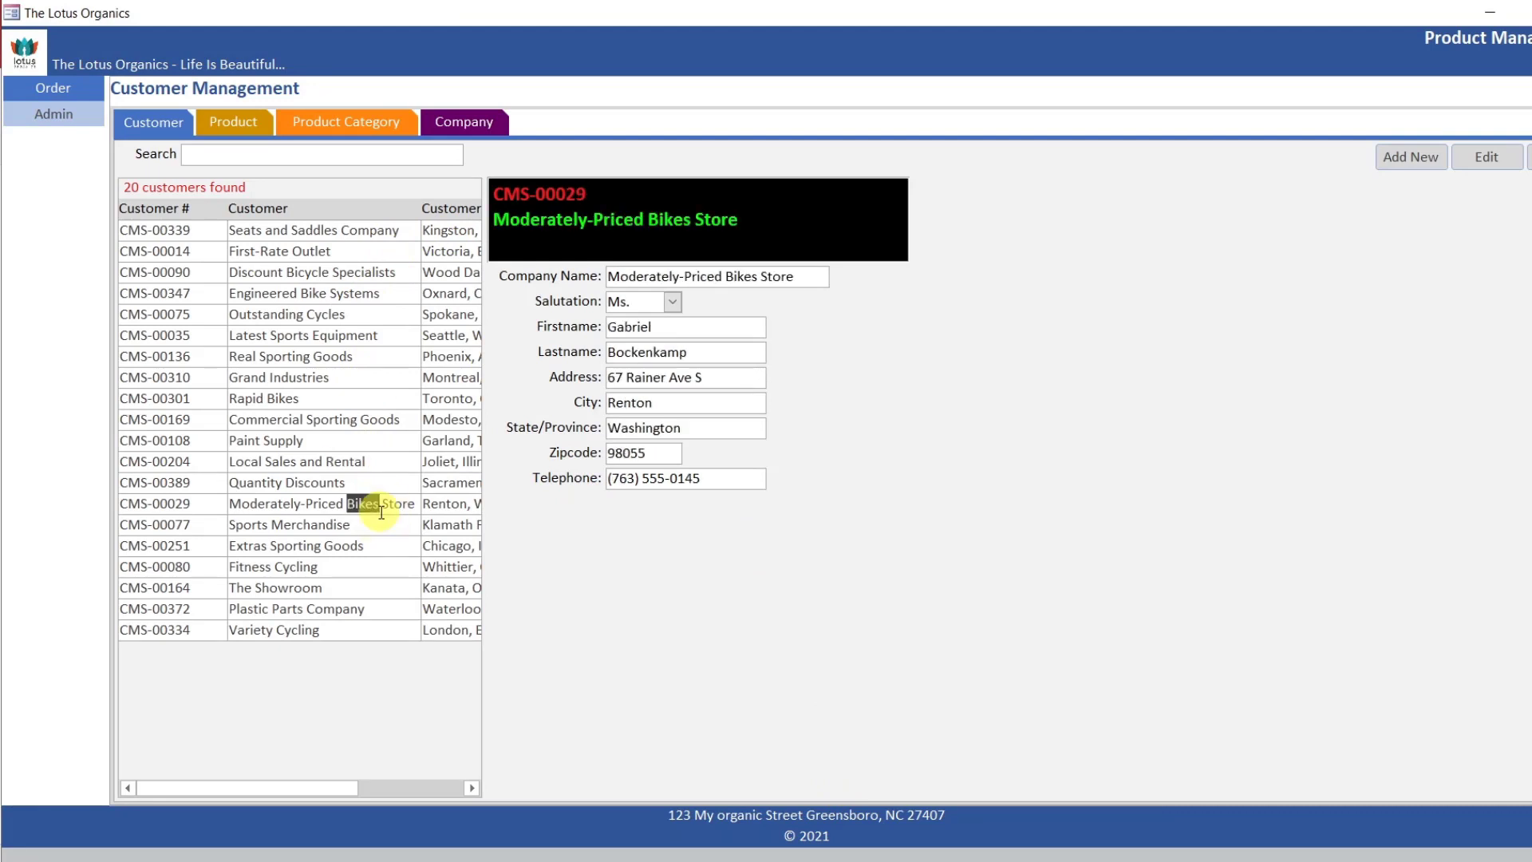
double_click(377, 546)
Display the Fitness Cycling customer, put its record into edit mode and save it without changes
double_click(379, 568)
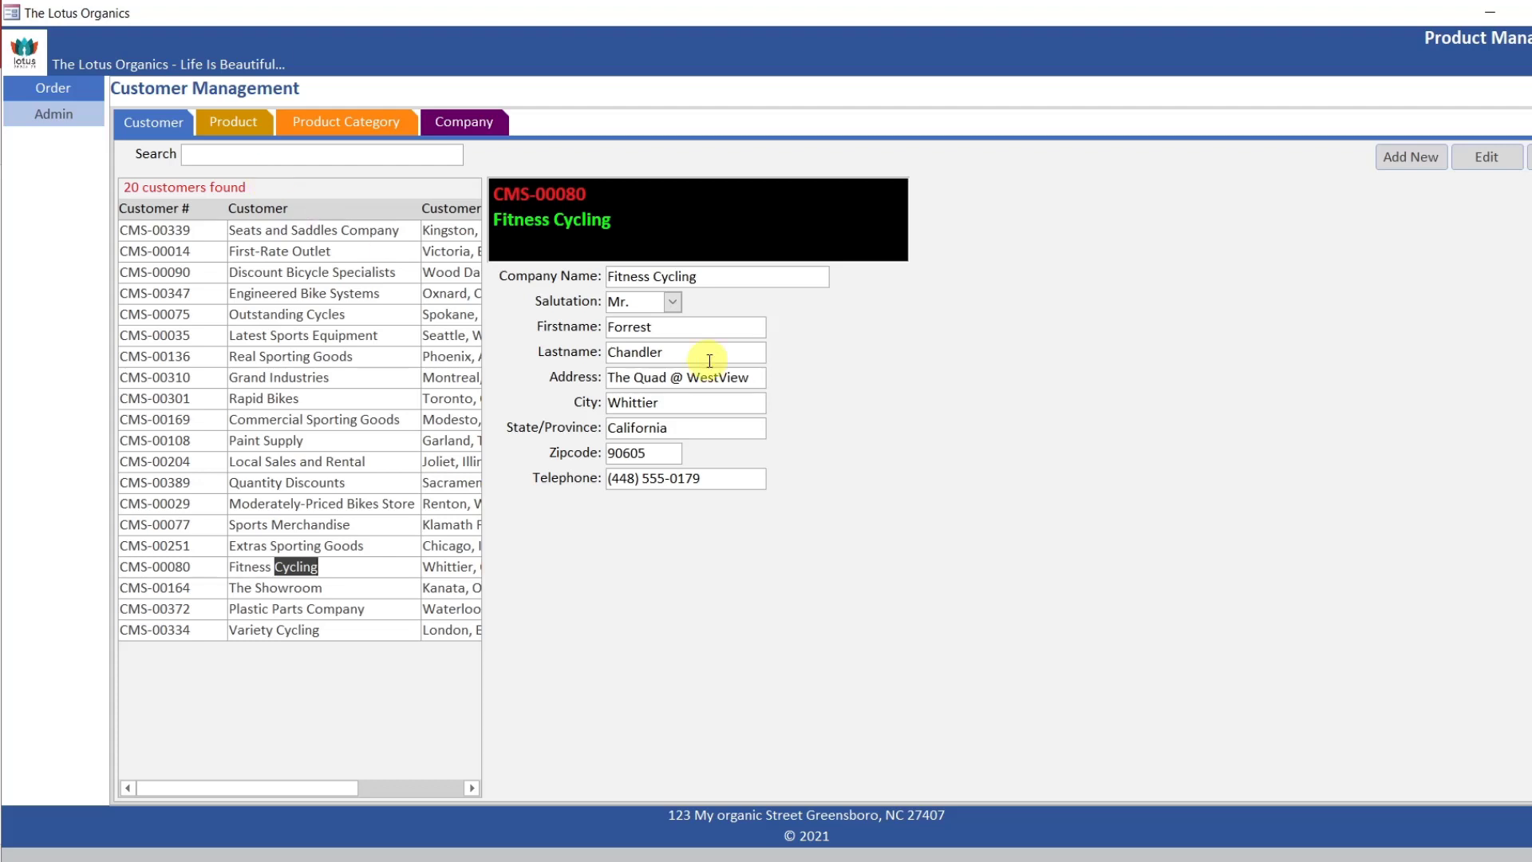
click(1489, 158)
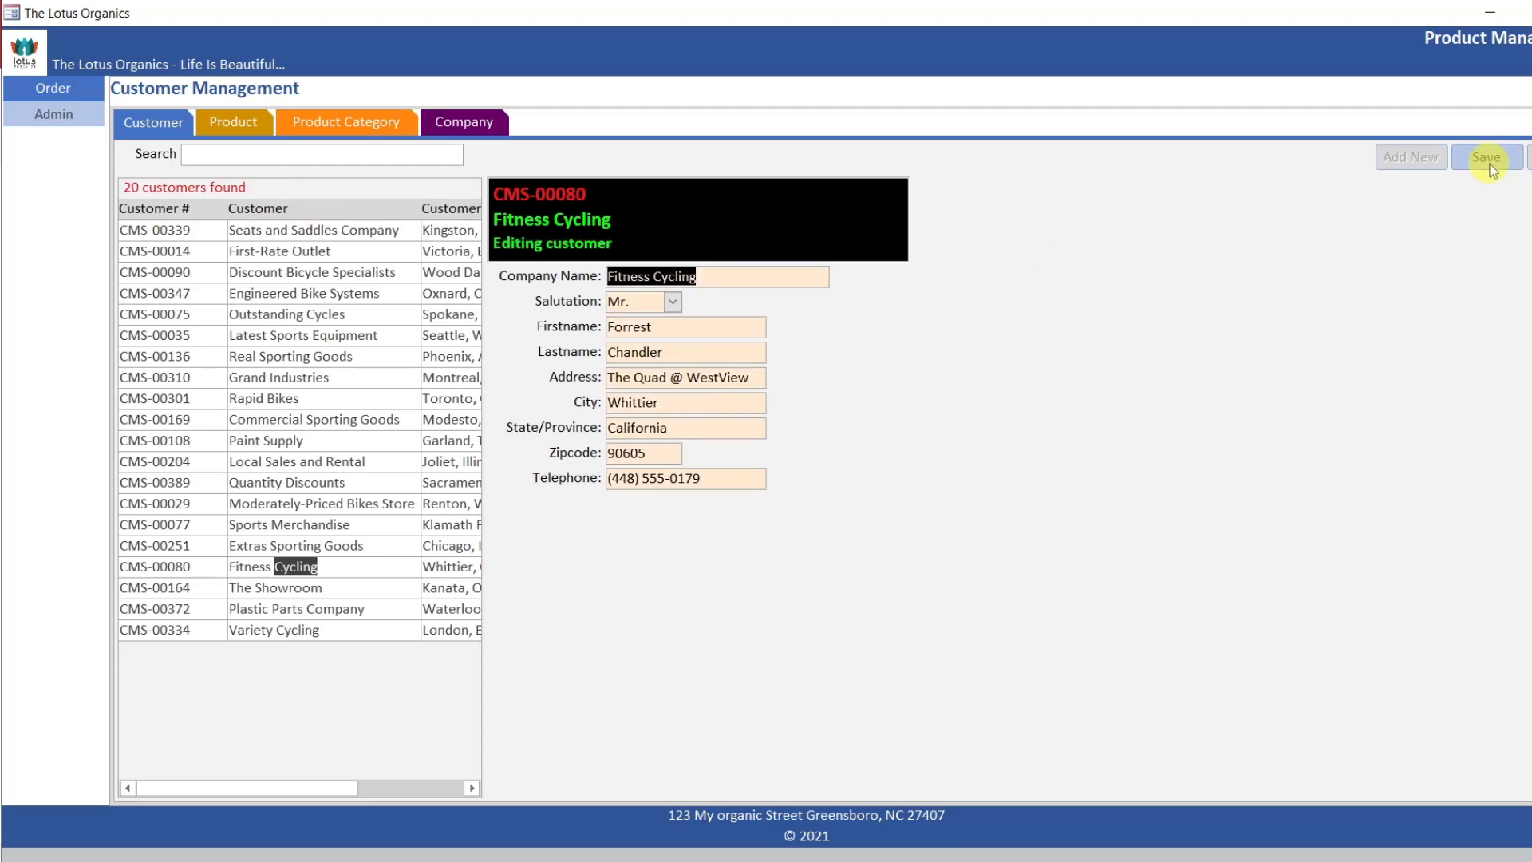
click(1489, 158)
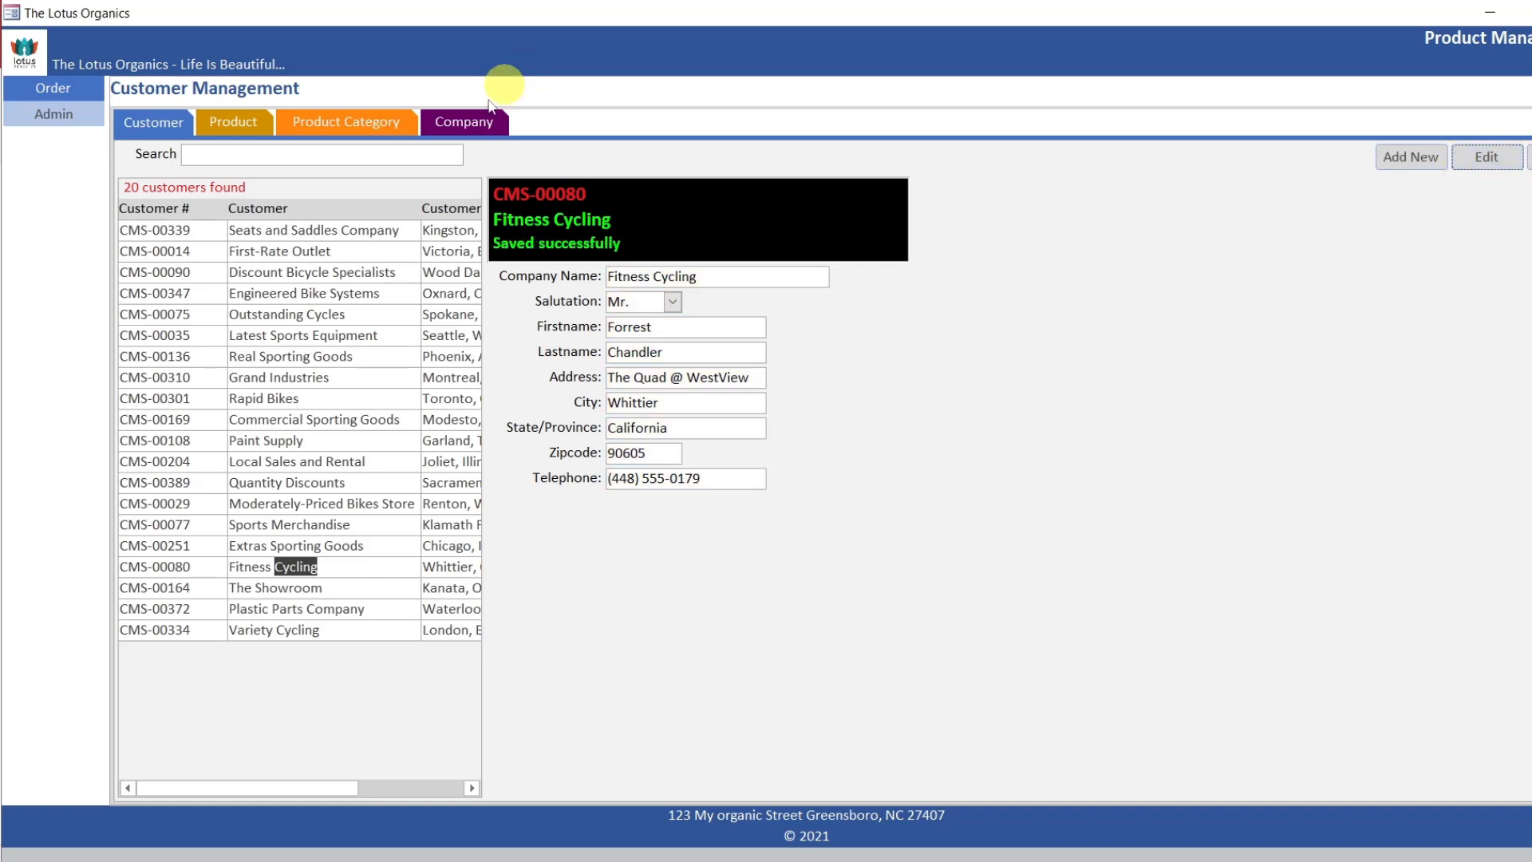
Display Mountain Tire Tube on the Product page and debug the run-time error in the code editor
click(237, 126)
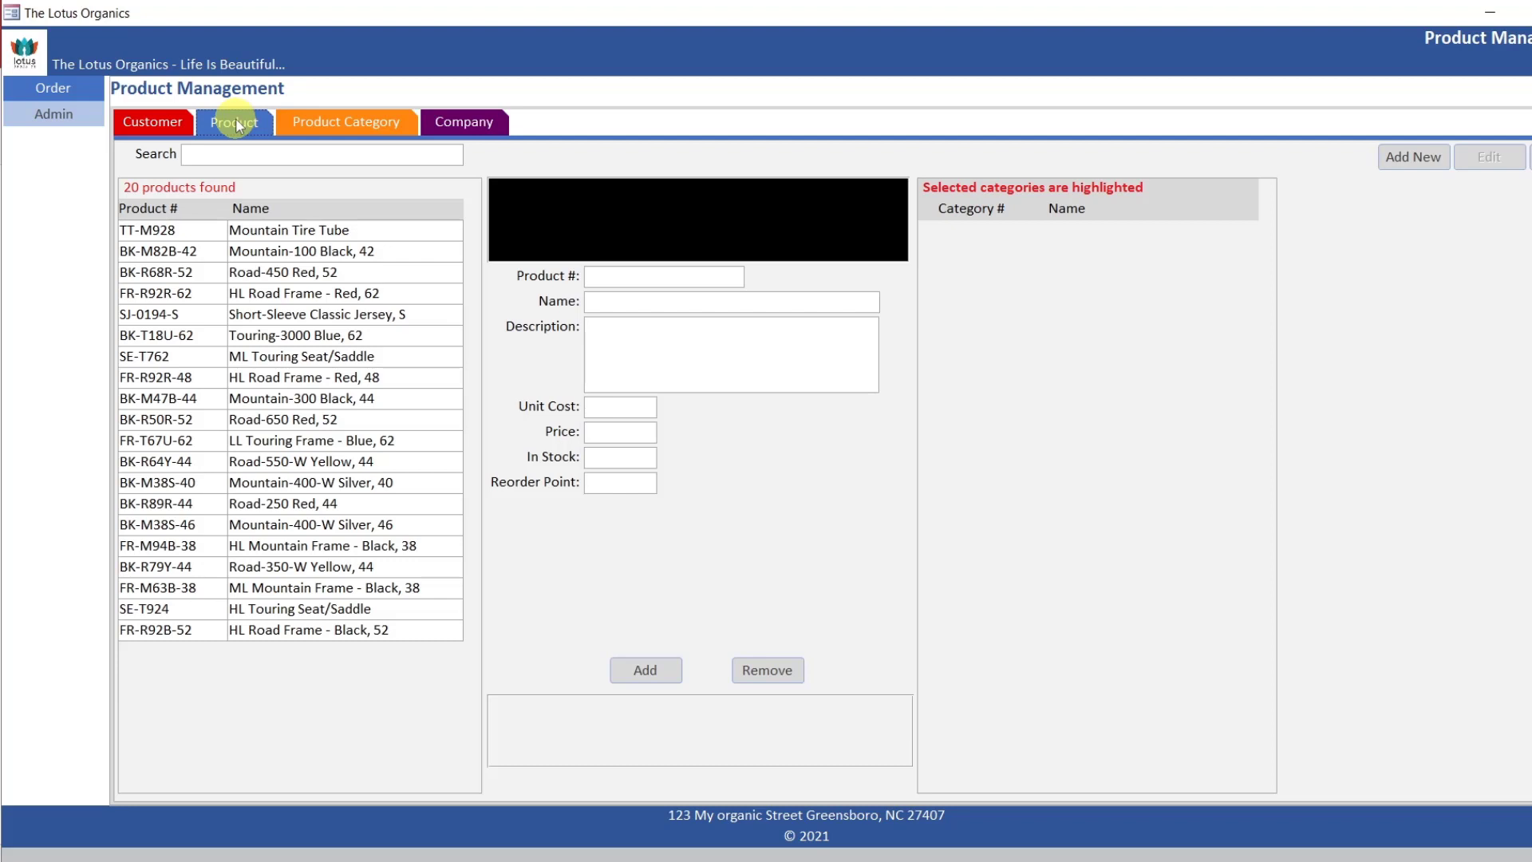
double_click(287, 229)
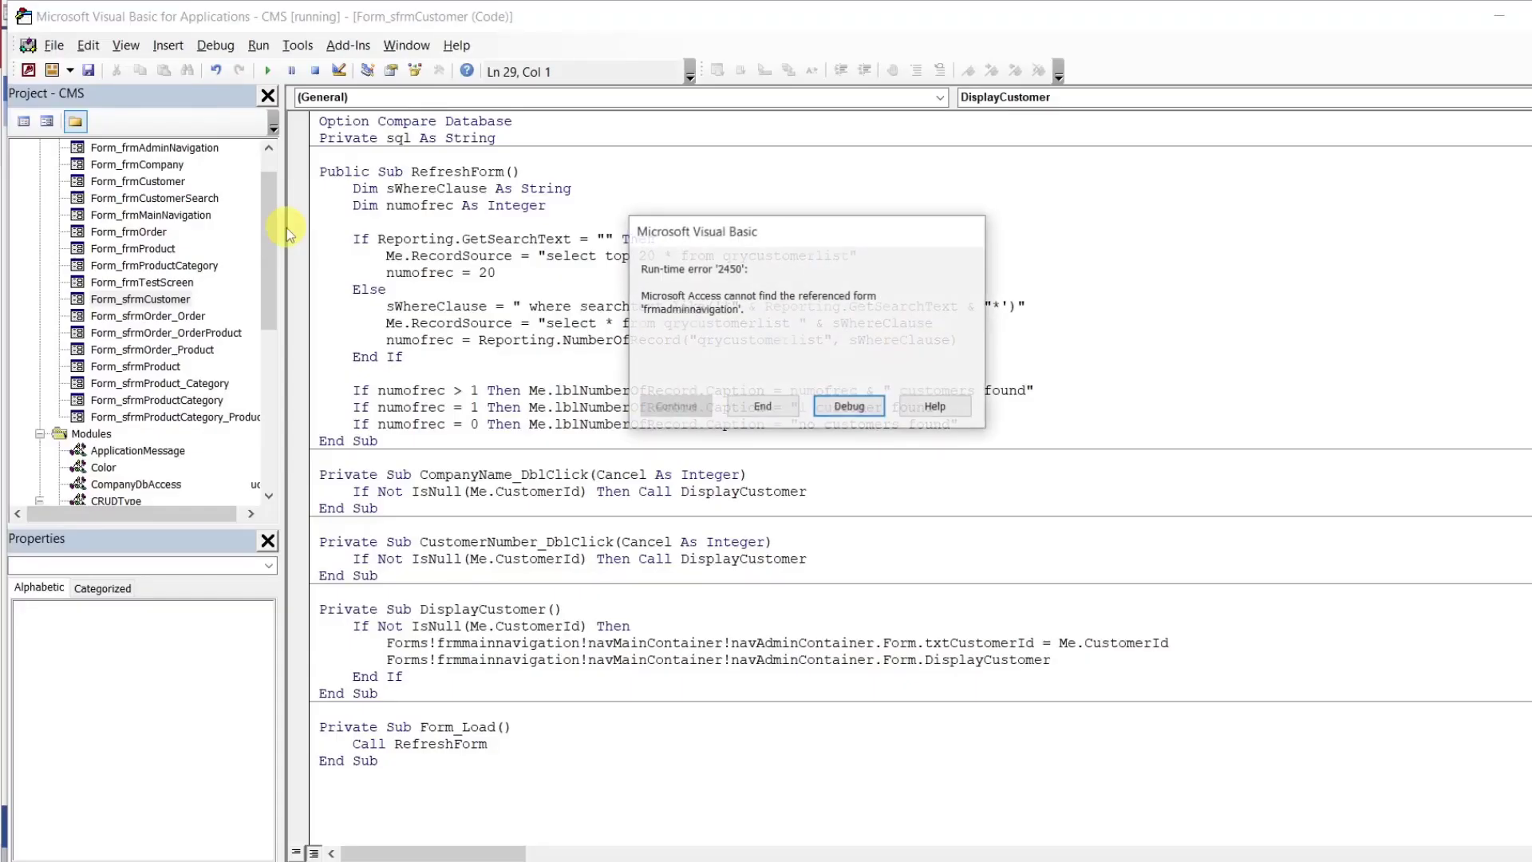
click(826, 399)
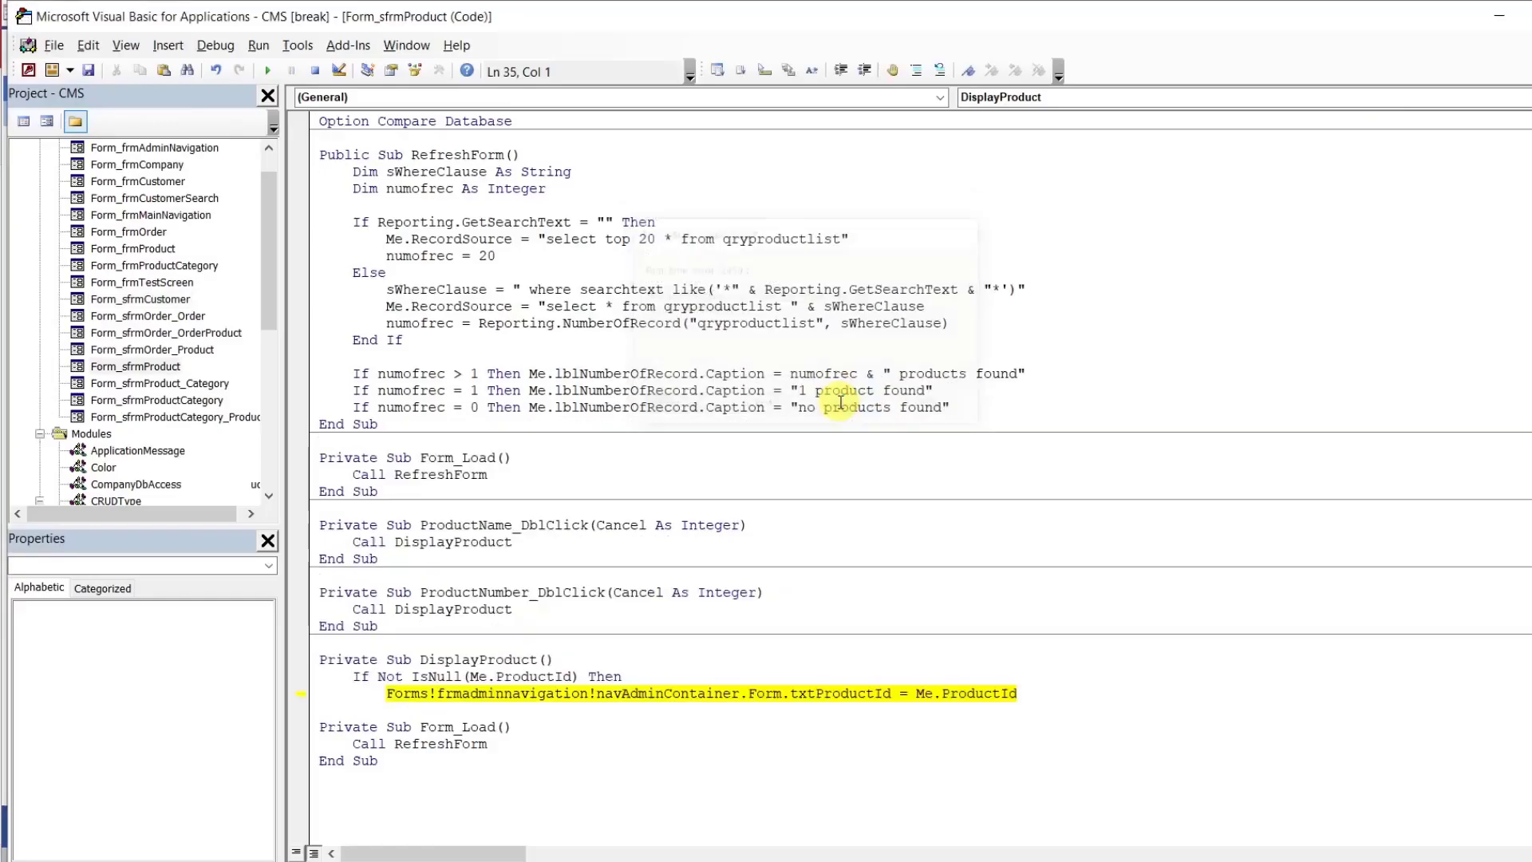
Replace Forms!frmadminnavigation with Forms!frmmainnavigation!navMainContainer in the txtProductId assignment line of DisplayProduct
click(779, 663)
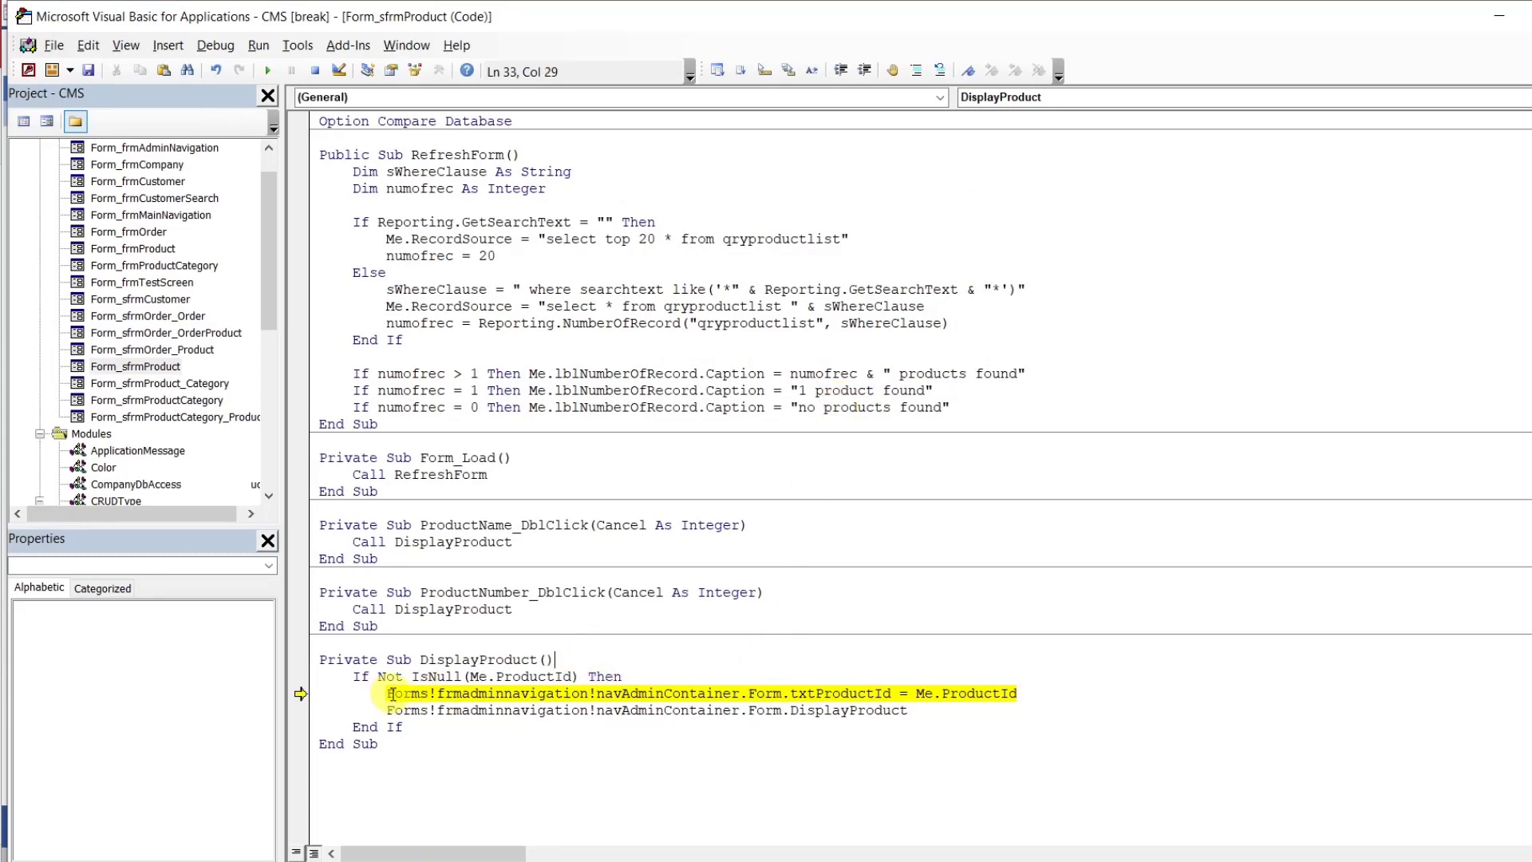
drag(387, 693, 591, 693)
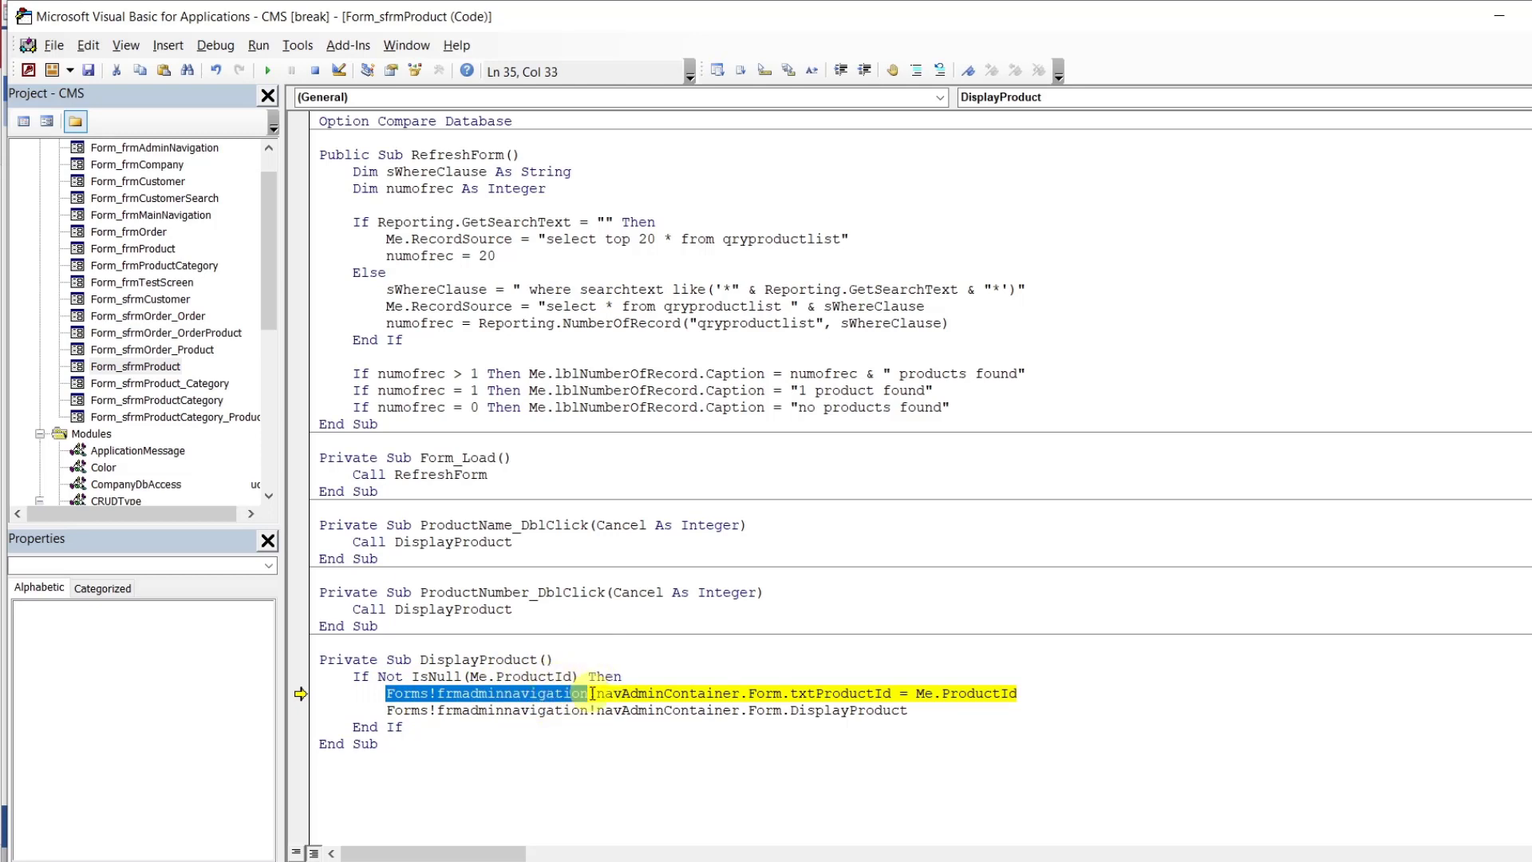
text(Forms!frmmainnavigation!navMainContainer.Form)
key(BackSpace)
key(BackSpace)
key(BackSpace)
key(BackSpace)
key(BackSpace)
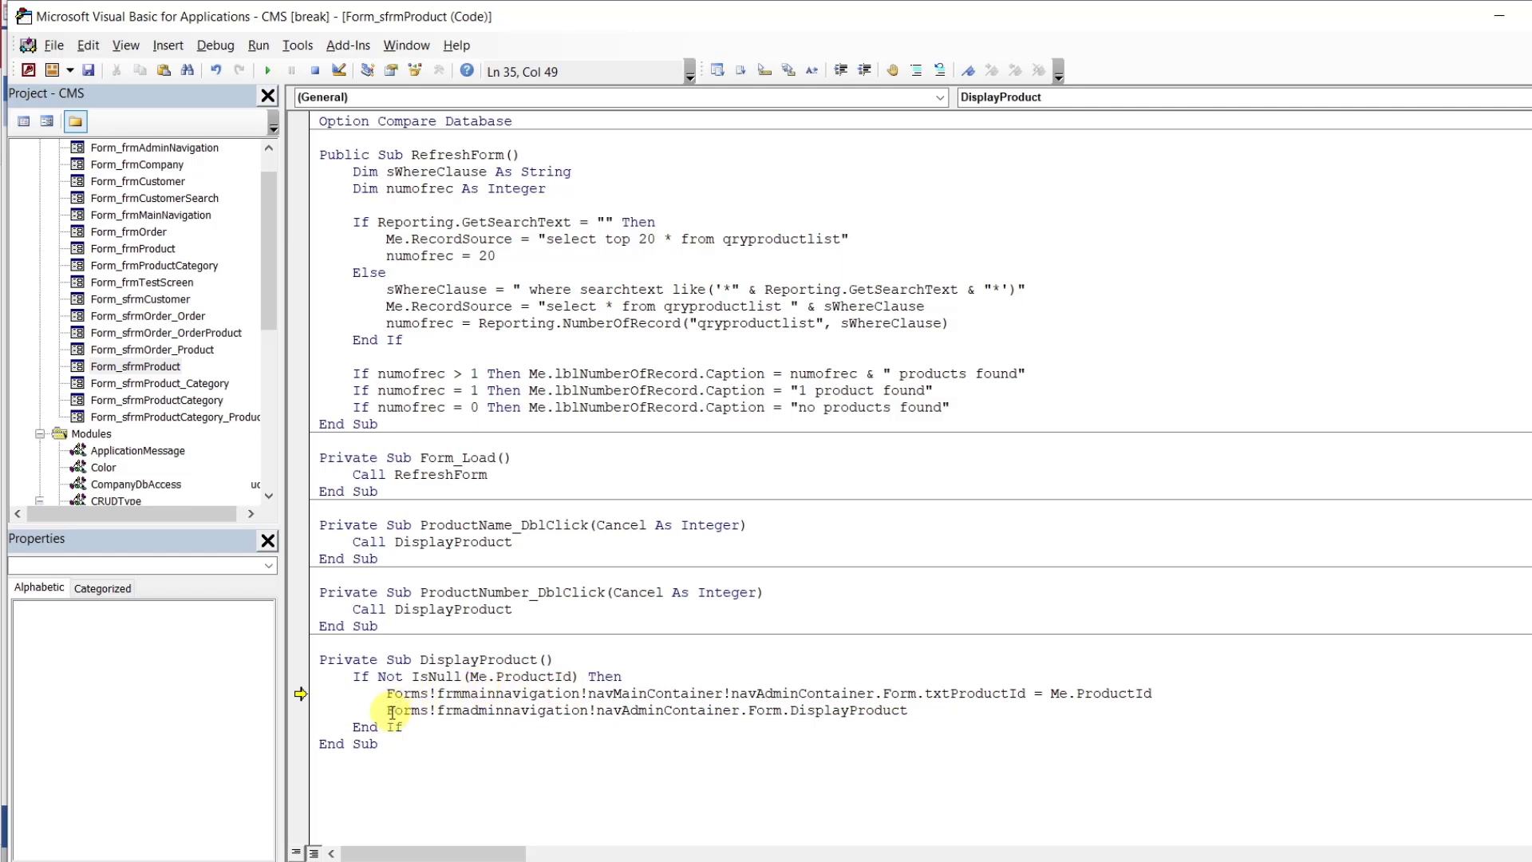
Replace Forms!frmadminnavigation with Forms!frmmainnavigation!navMainContainer in the Form.DisplayProduct call line of the DisplayProduct procedure
drag(387, 710, 589, 709)
text(Forms!frmmainnavigation!navMainContainer.Form)
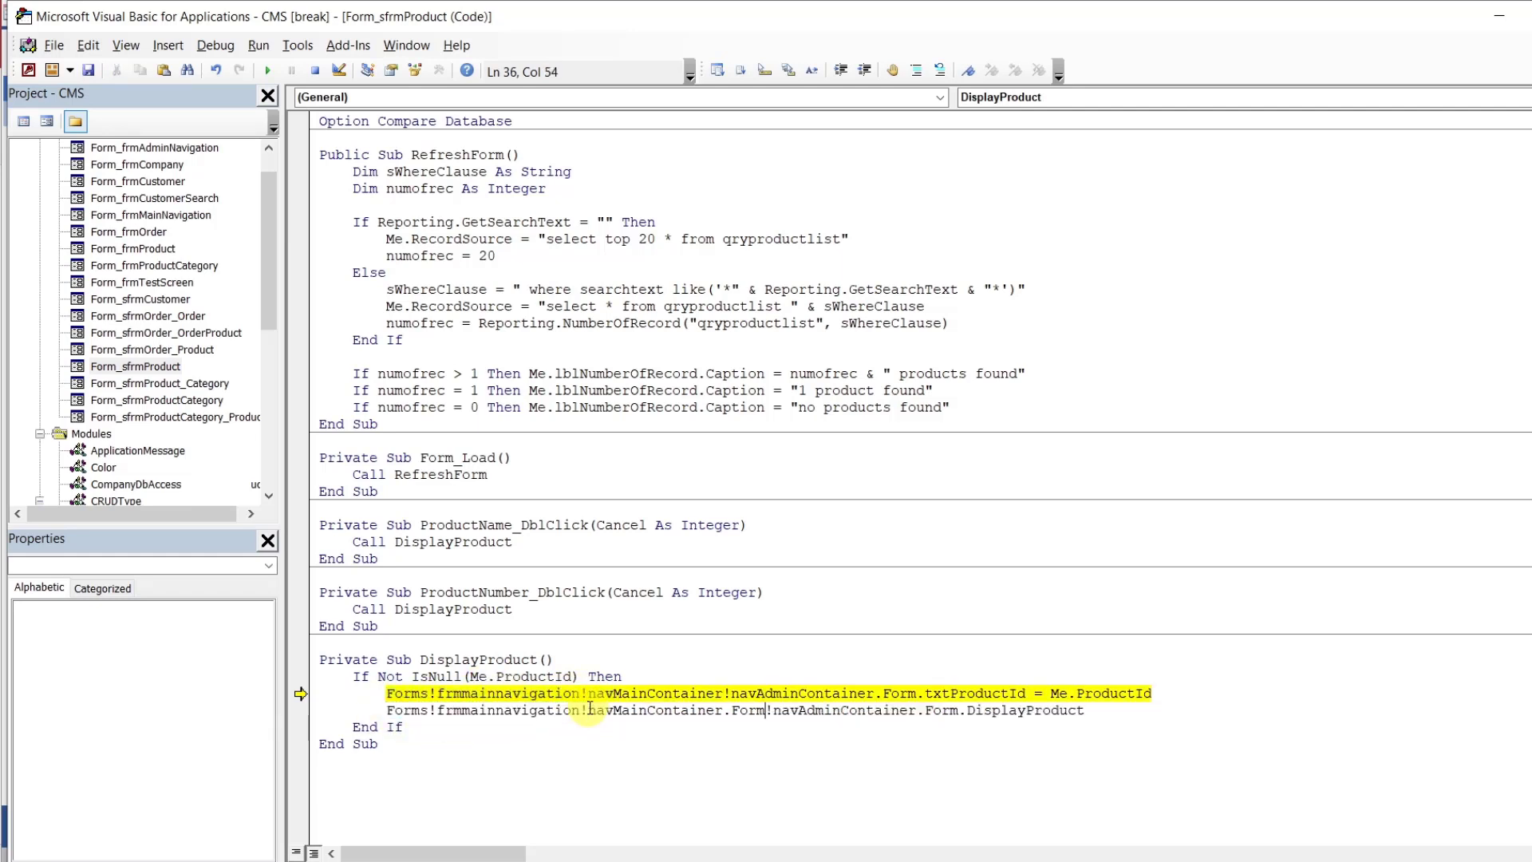
key(BackSpace)
key(BackSpace)
key(BackSpace)
key(BackSpace)
key(BackSpace)
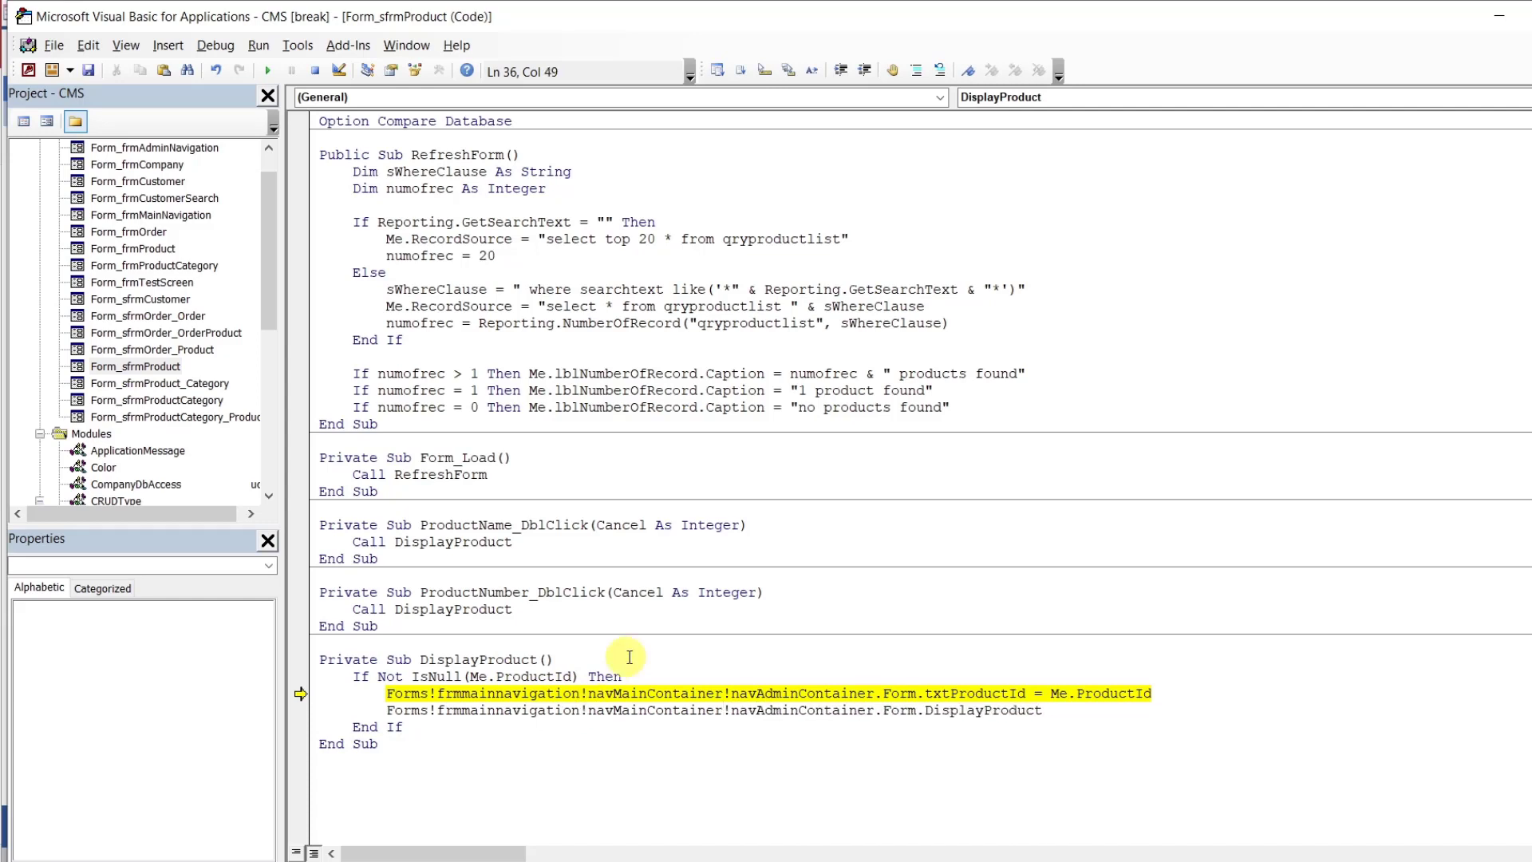
click(630, 658)
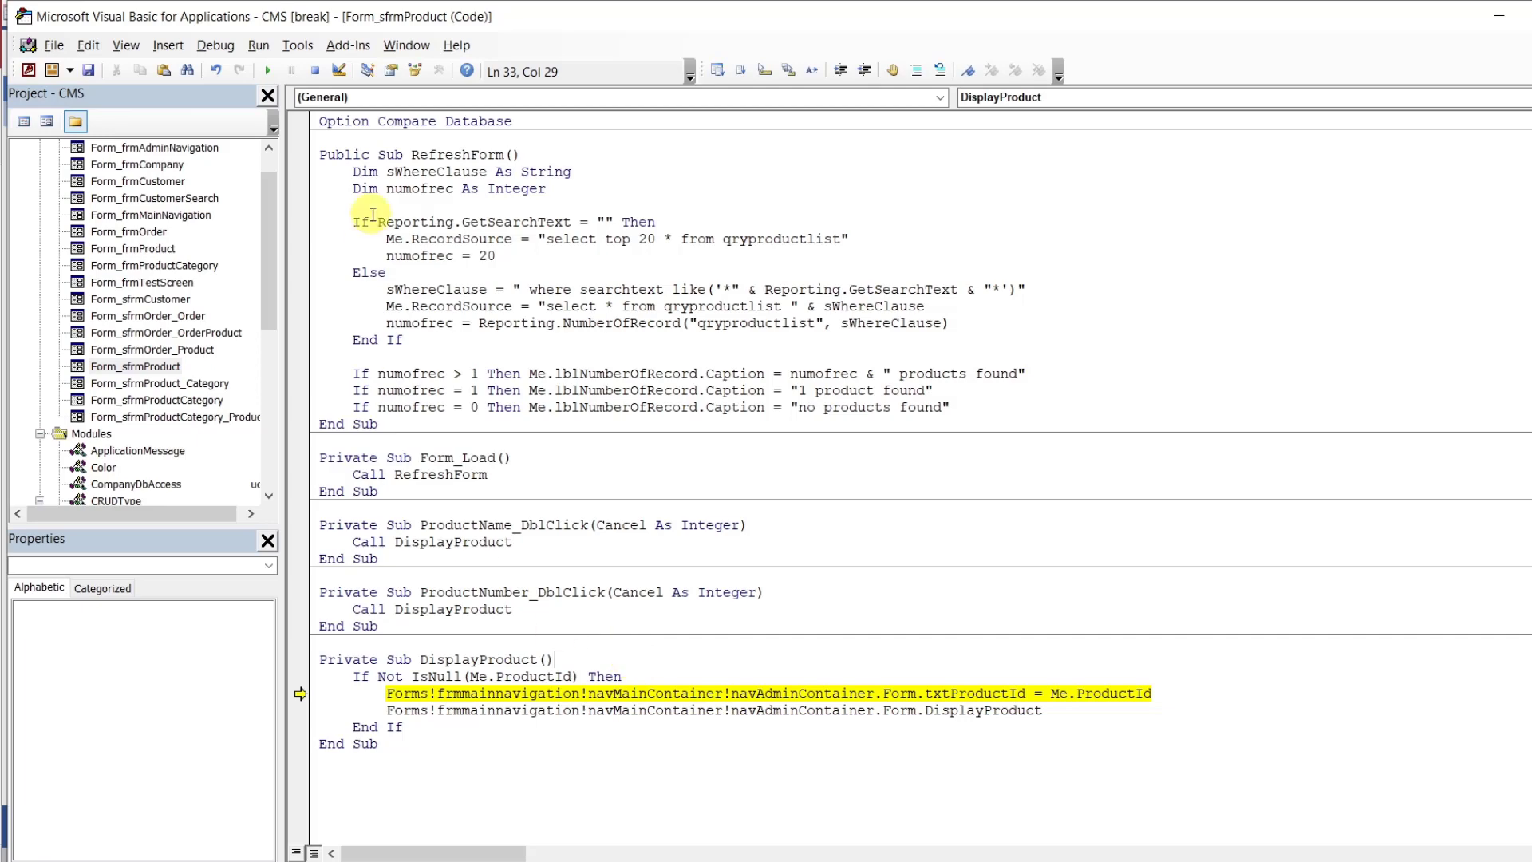
Resume the code, switch to the Access product form and display products including Mountain-400-W Silver, 40 and Mountain Tire Tube
click(267, 70)
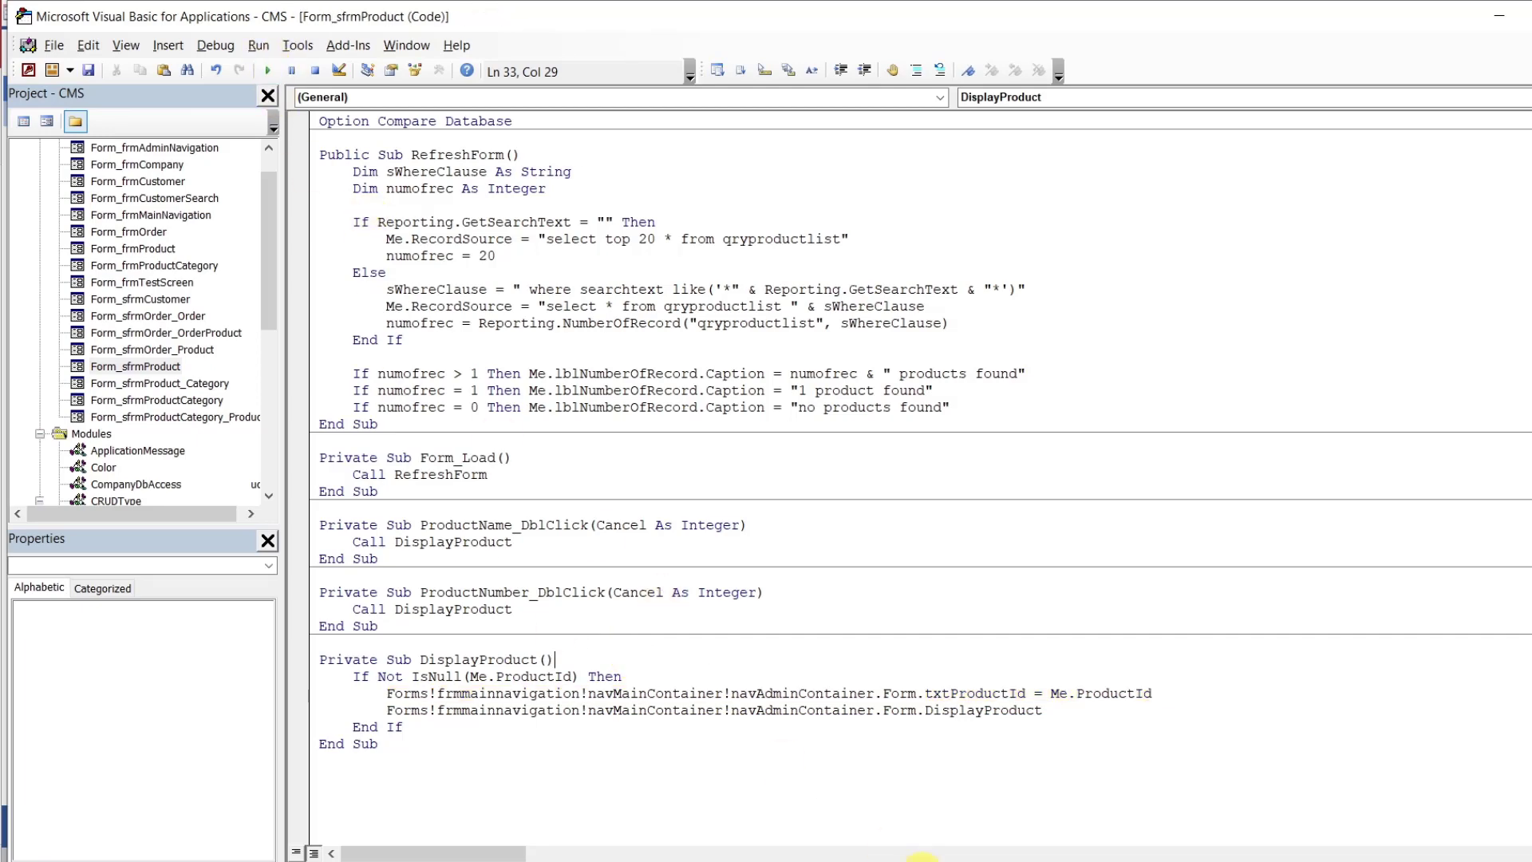
click(831, 793)
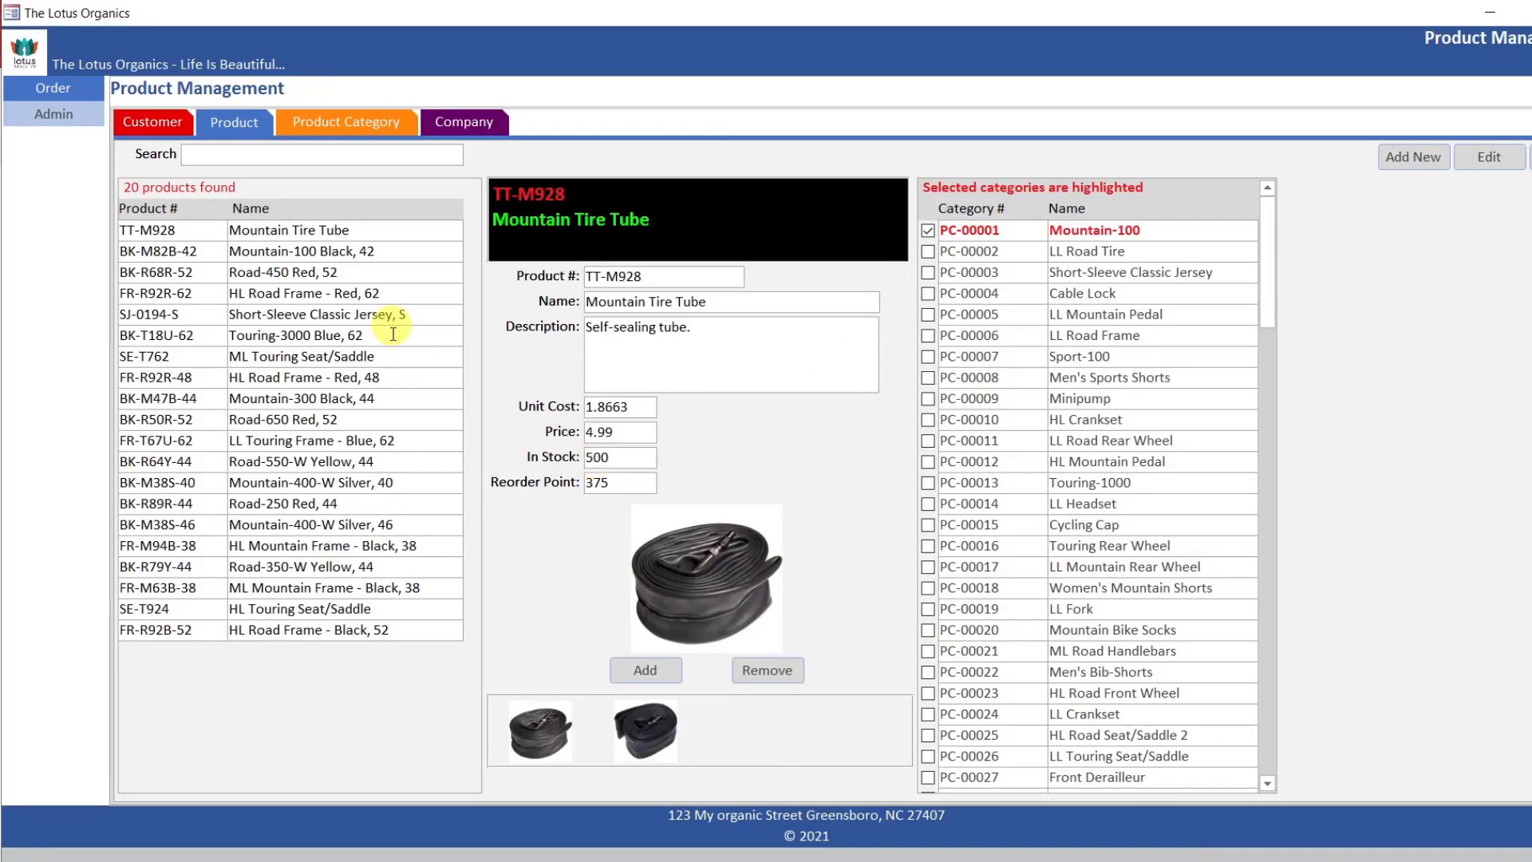
click(384, 376)
click(375, 479)
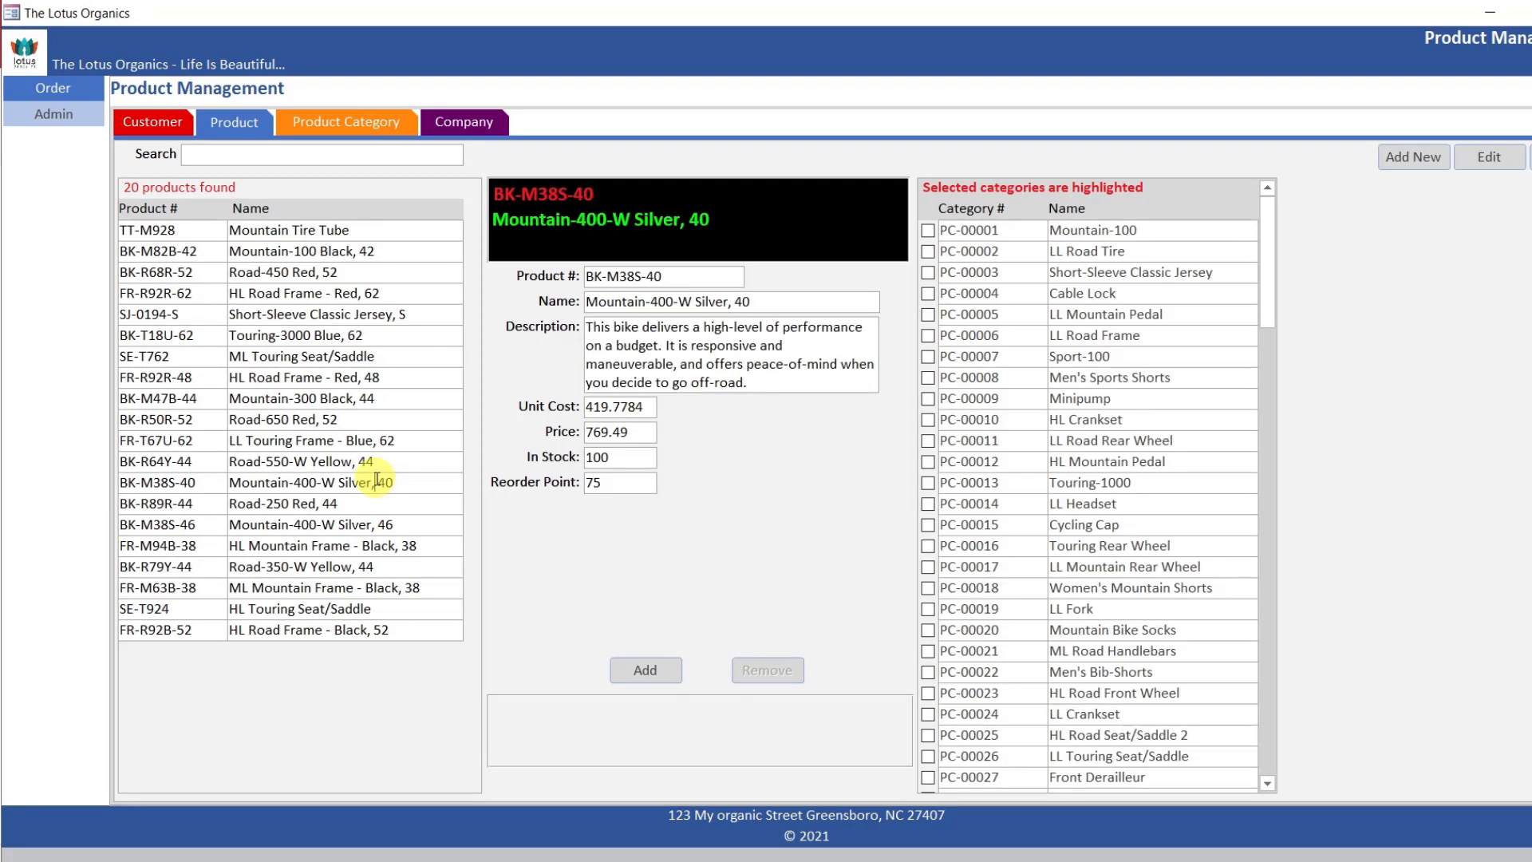
click(368, 245)
double_click(359, 230)
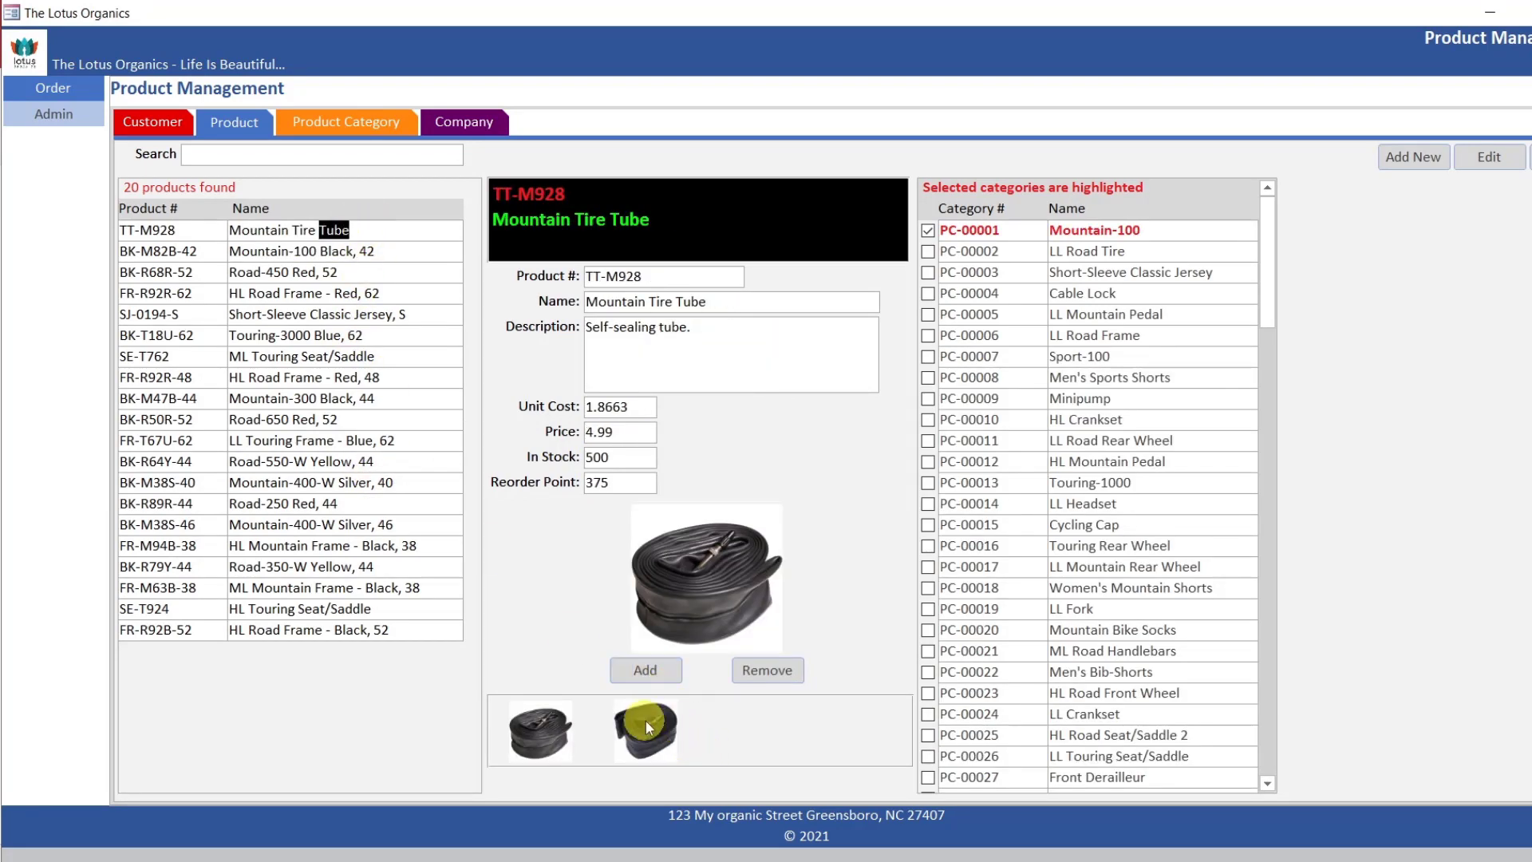
Preview both Mountain Tire Tube images, then put the product record into edit mode and save it without changes
click(663, 736)
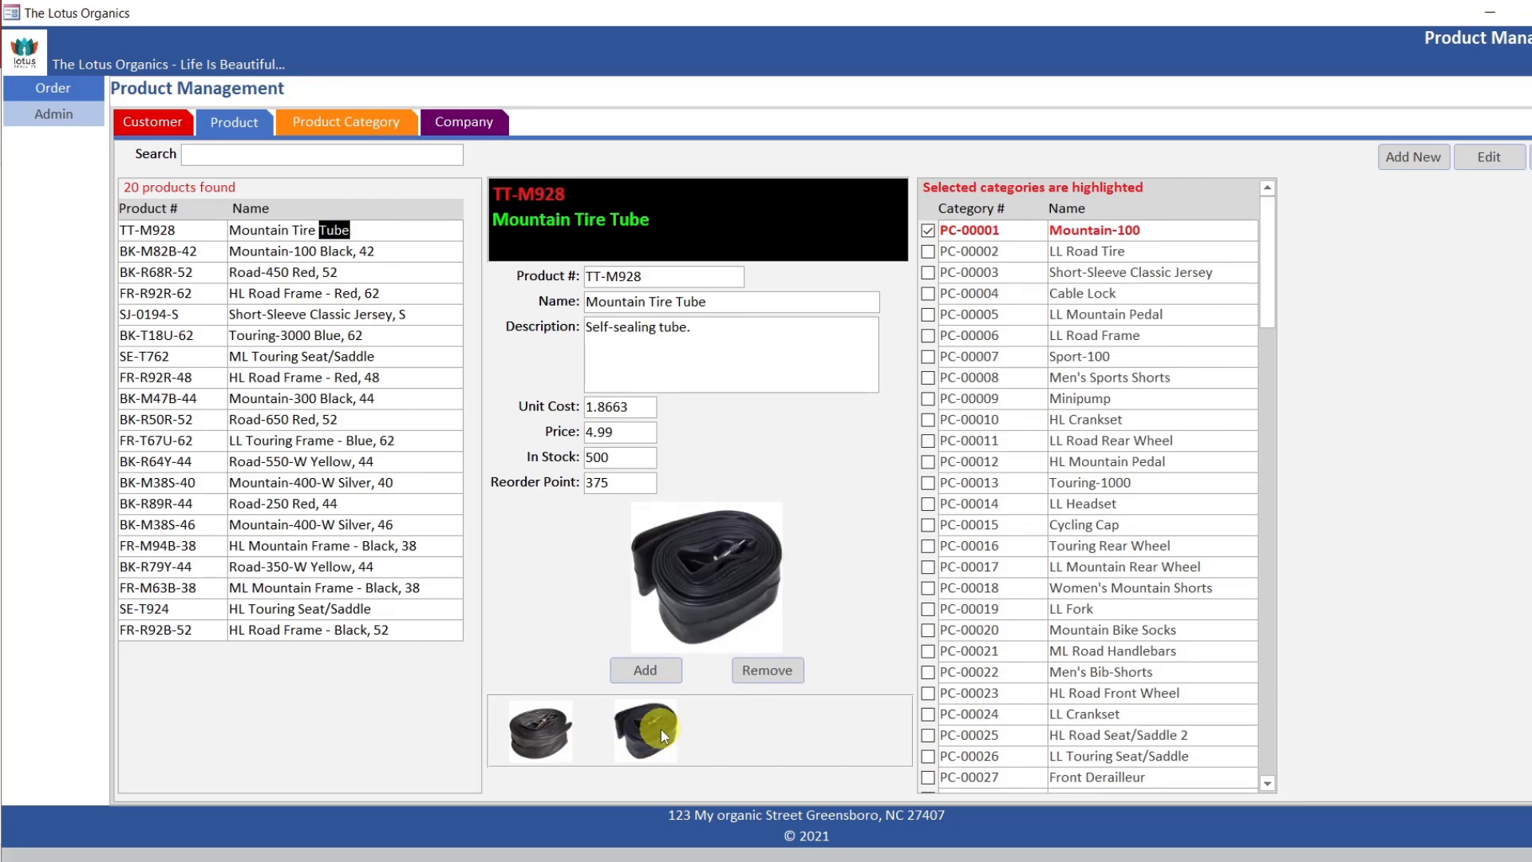
click(554, 718)
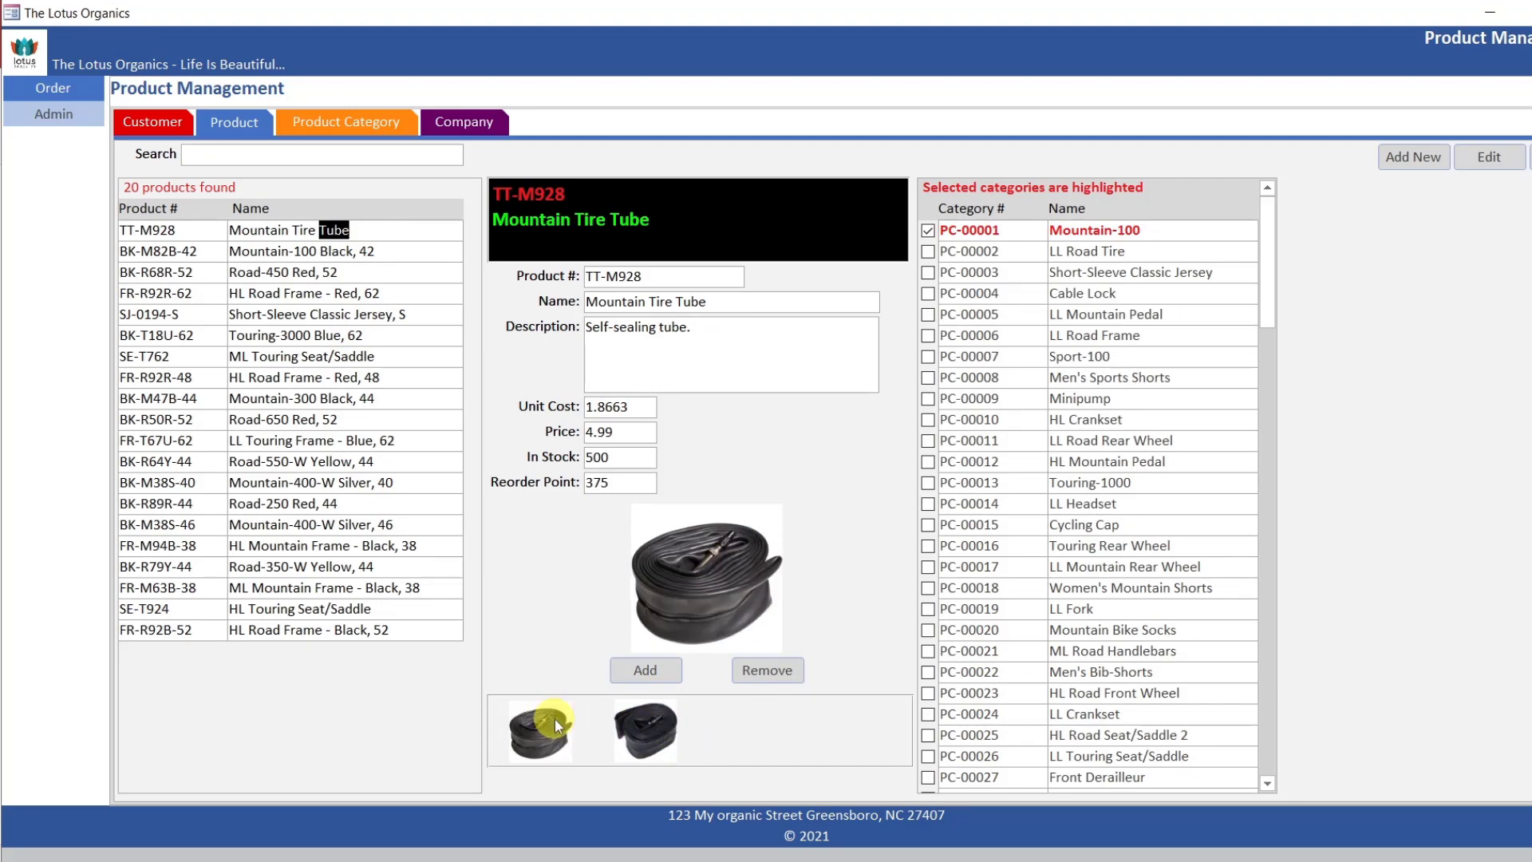
click(1508, 158)
click(1508, 158)
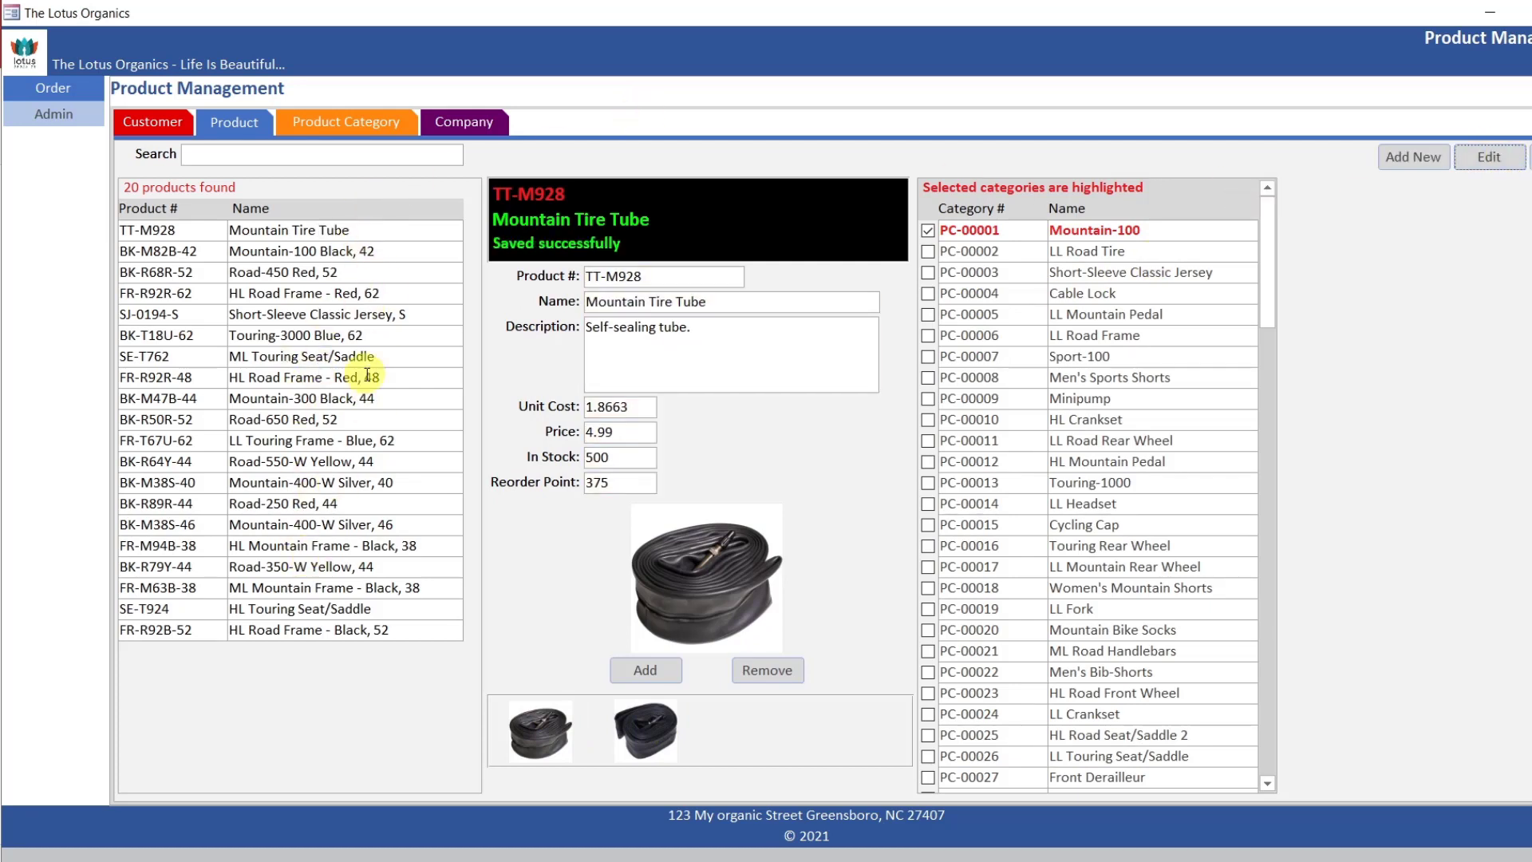
Test the product search with "main" and "mou", clearing the search text after each
click(359, 157)
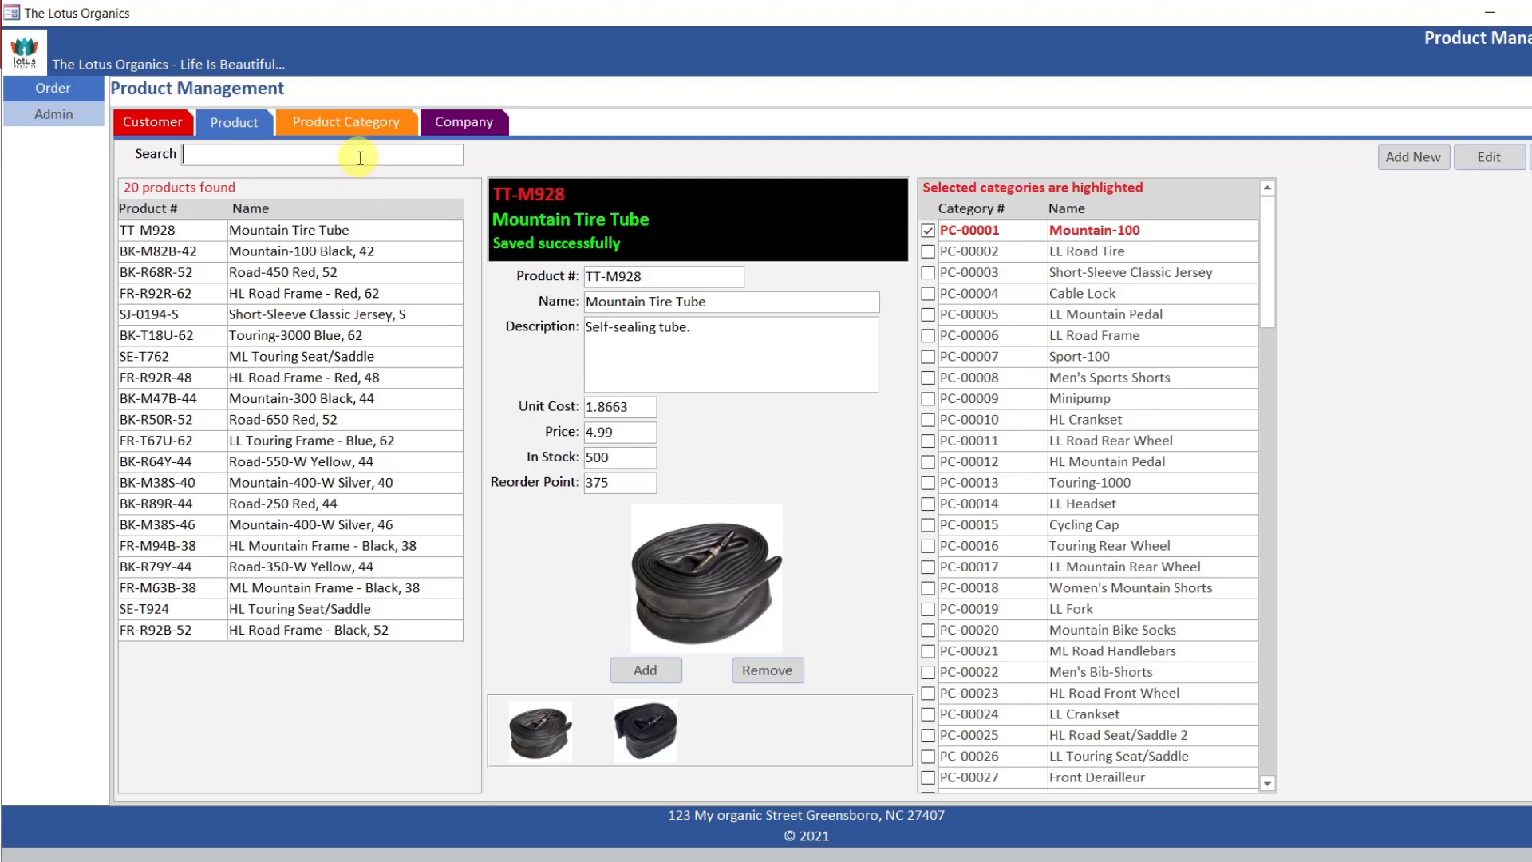
text(main)
key(BackSpace)
key(BackSpace)
key(BackSpace)
key(BackSpace)
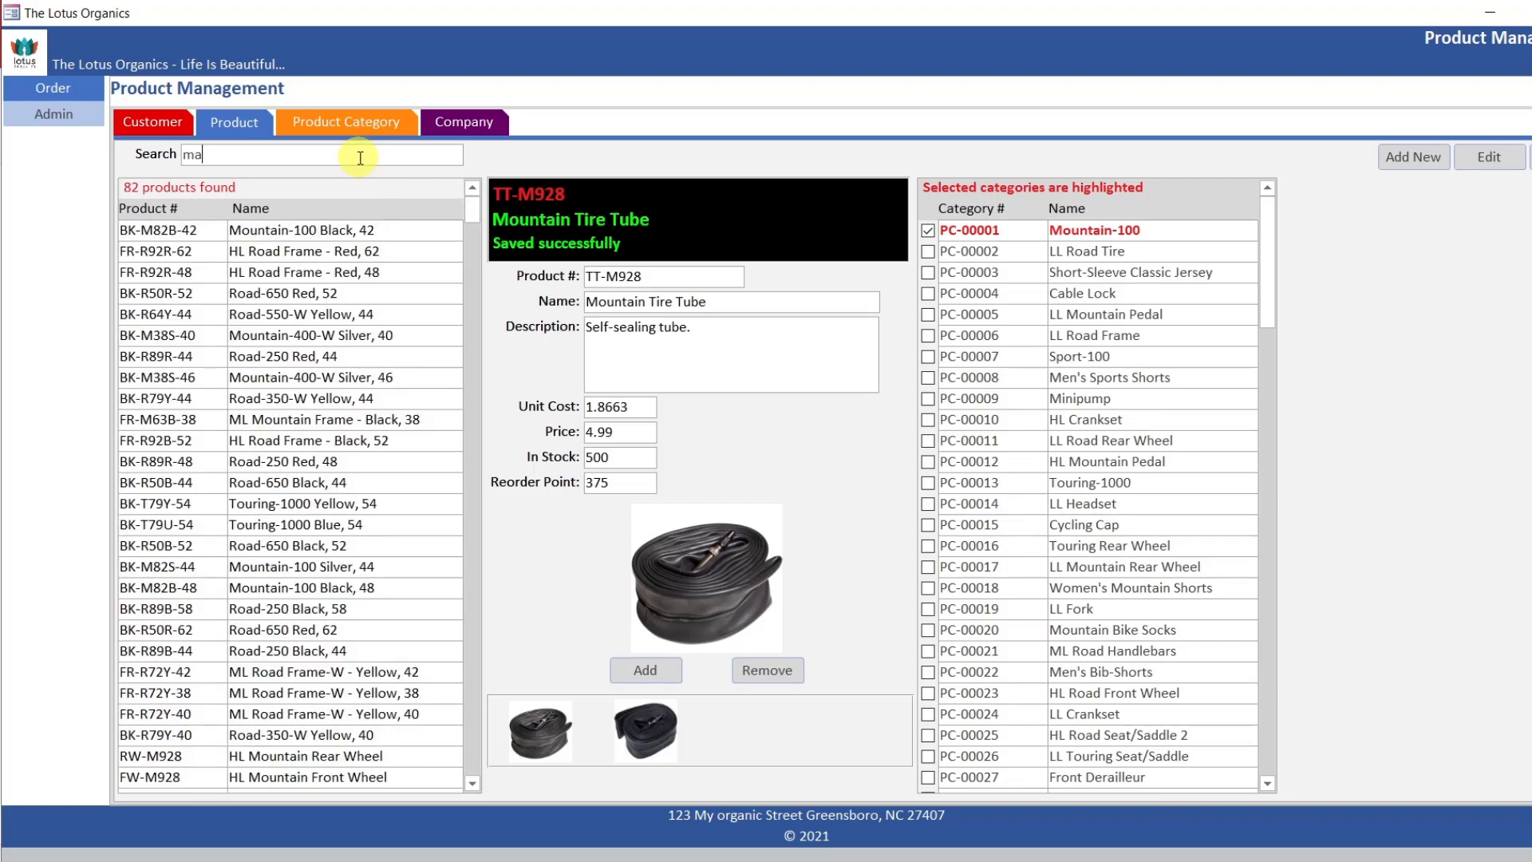
text(mou)
key(BackSpace)
key(BackSpace)
key(BackSpace)
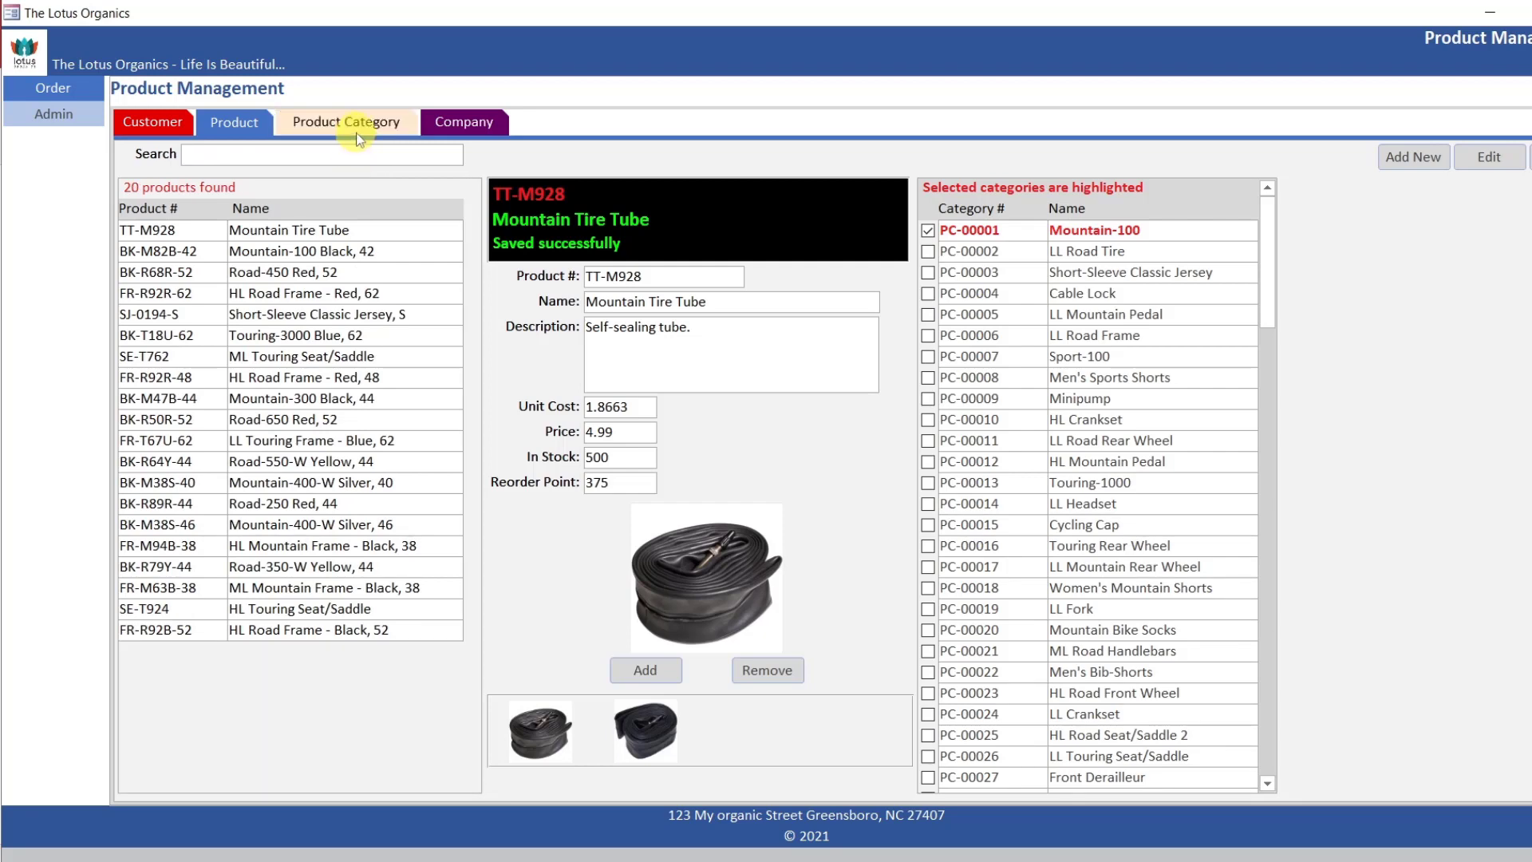
Open the Product Category page, try to display the Patch kit category, and debug the resulting run-time error
click(358, 138)
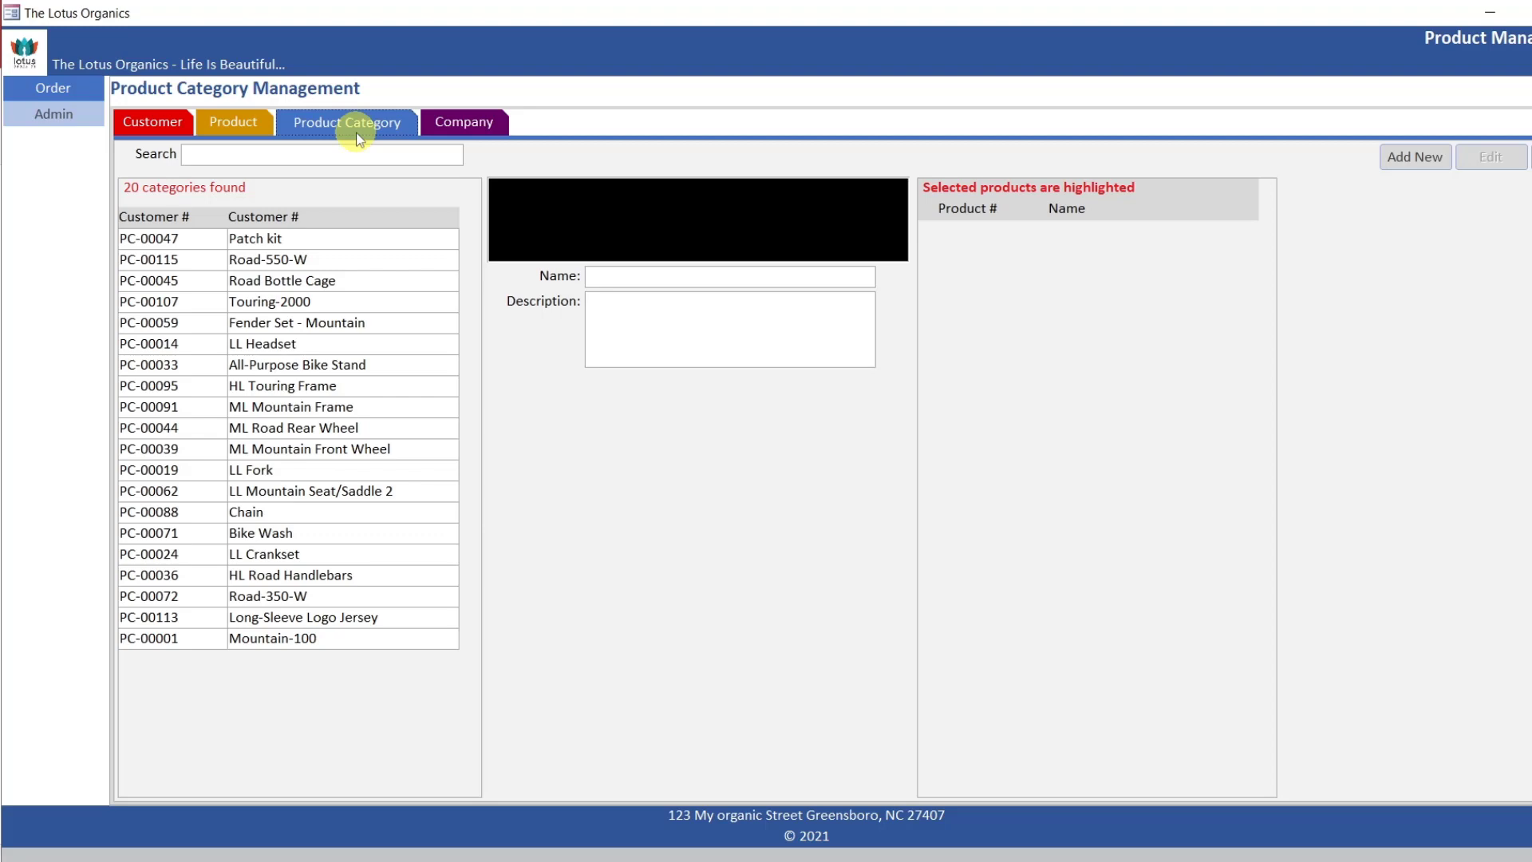
double_click(344, 237)
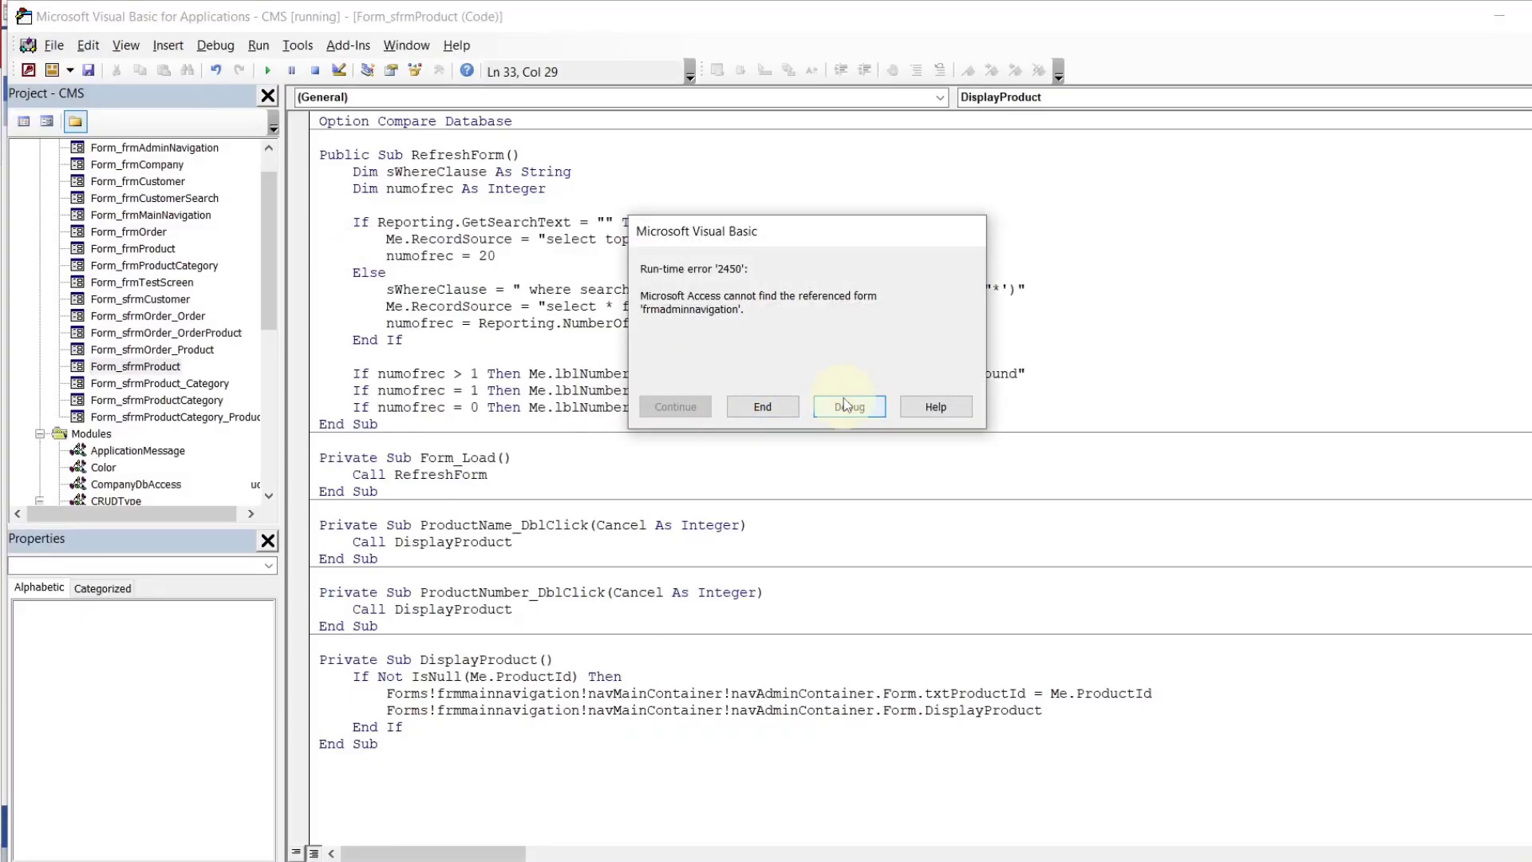
click(838, 405)
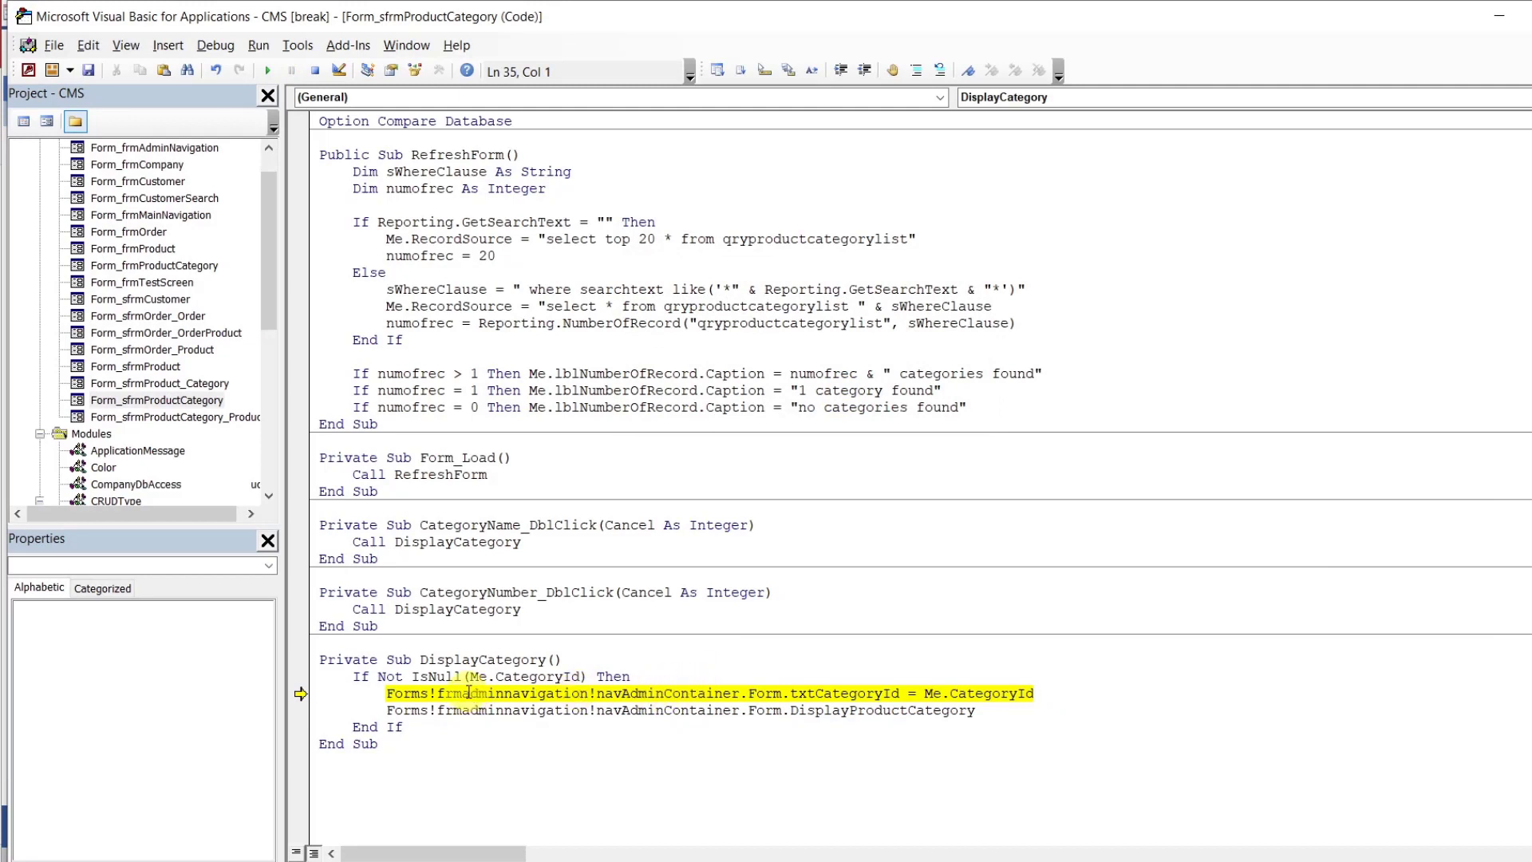
Replace Forms!frmadminnavigation with Forms!frmmainnavigation!navMainContainer in the txtCategoryId assignment line of the DisplayCategory procedure
click(388, 694)
drag(387, 693, 590, 693)
text(Forms!frmmainnavigation!navMainContainer.Form)
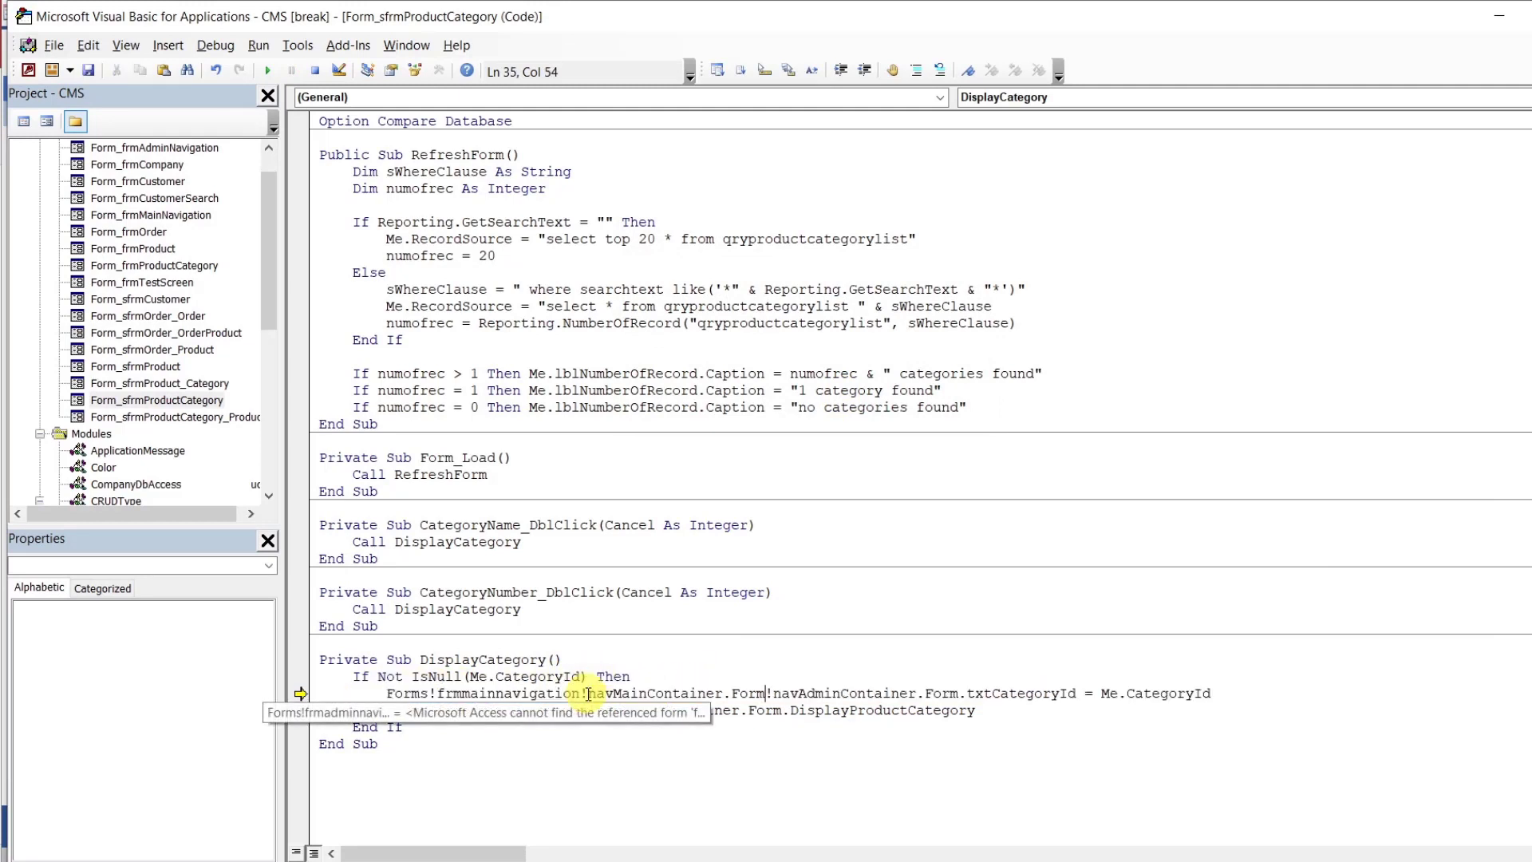
key(BackSpace)
key(BackSpace)
key(BackSpace)
key(BackSpace)
key(BackSpace)
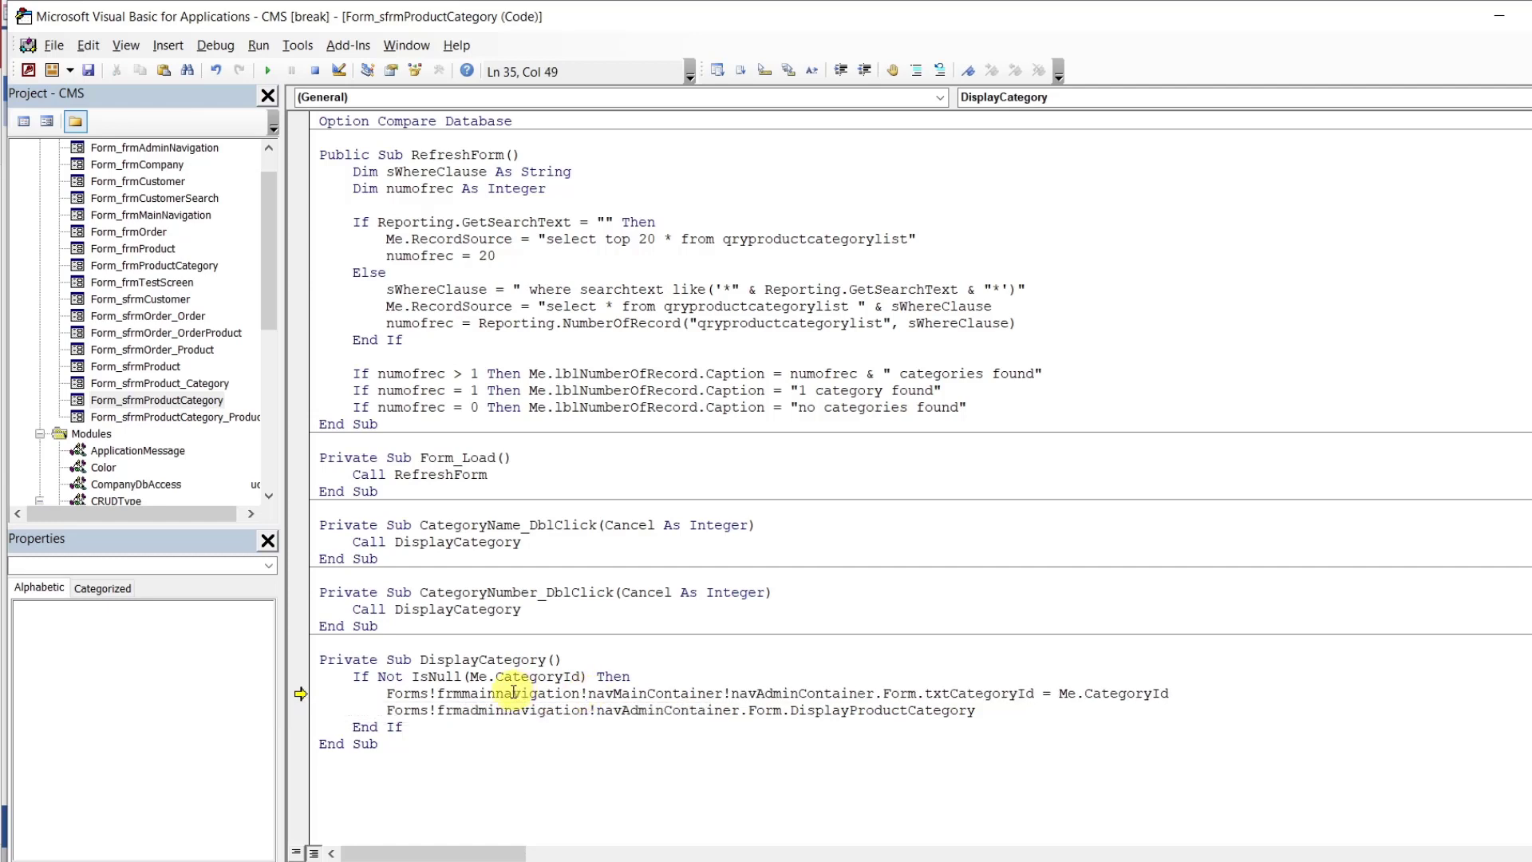
Replace Forms!frmadminnavigation with Forms!frmmainnavigation!navMainContainer in the Form.DisplayProductCategory call line of the DisplayCategory procedure
drag(389, 710, 588, 714)
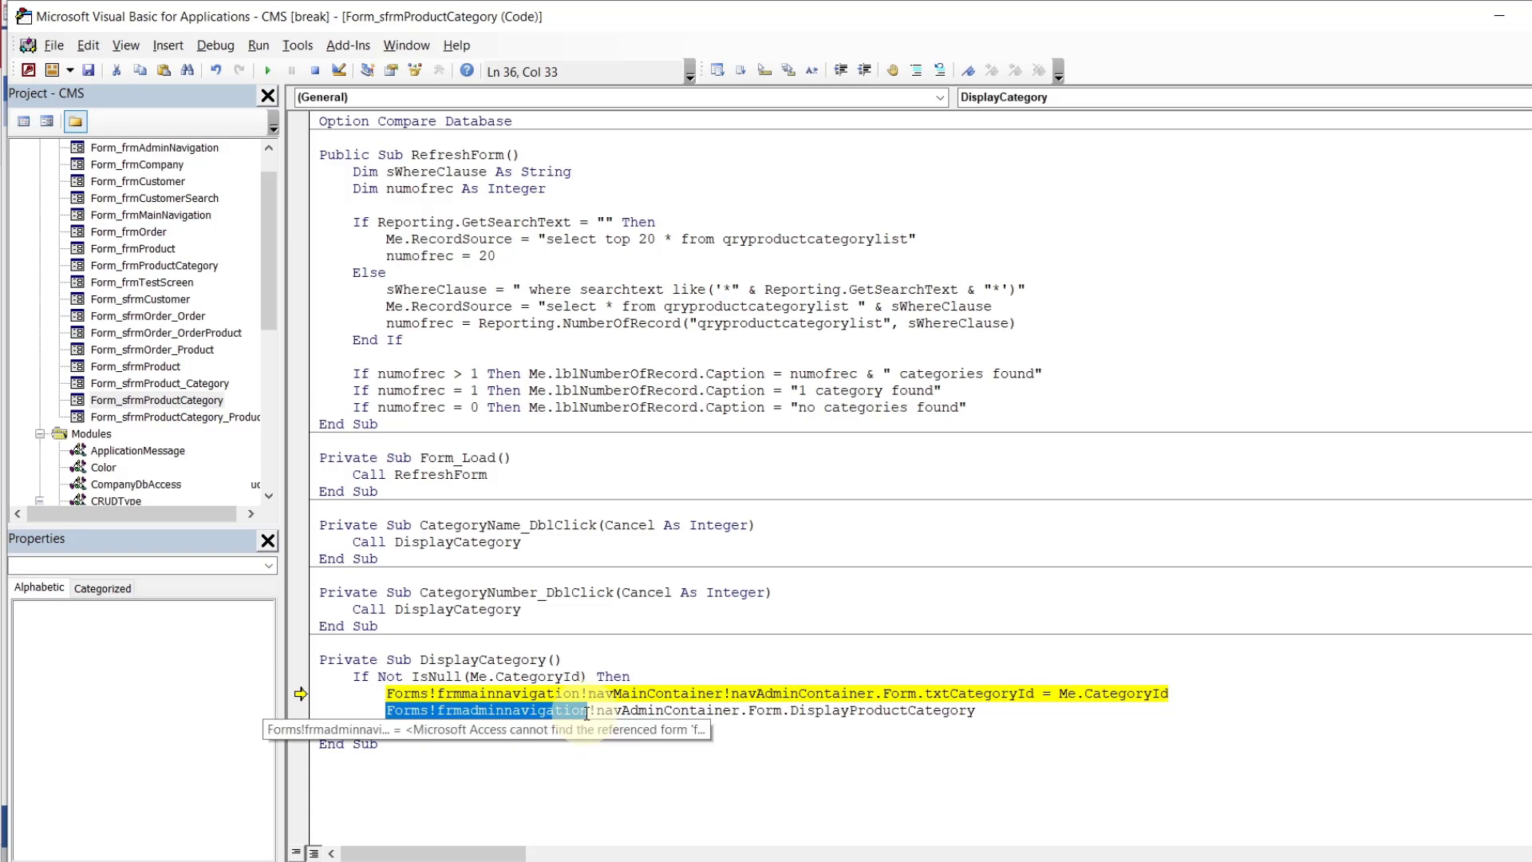
text(Forms!frmmainnavigation!navMainContainer.Form)
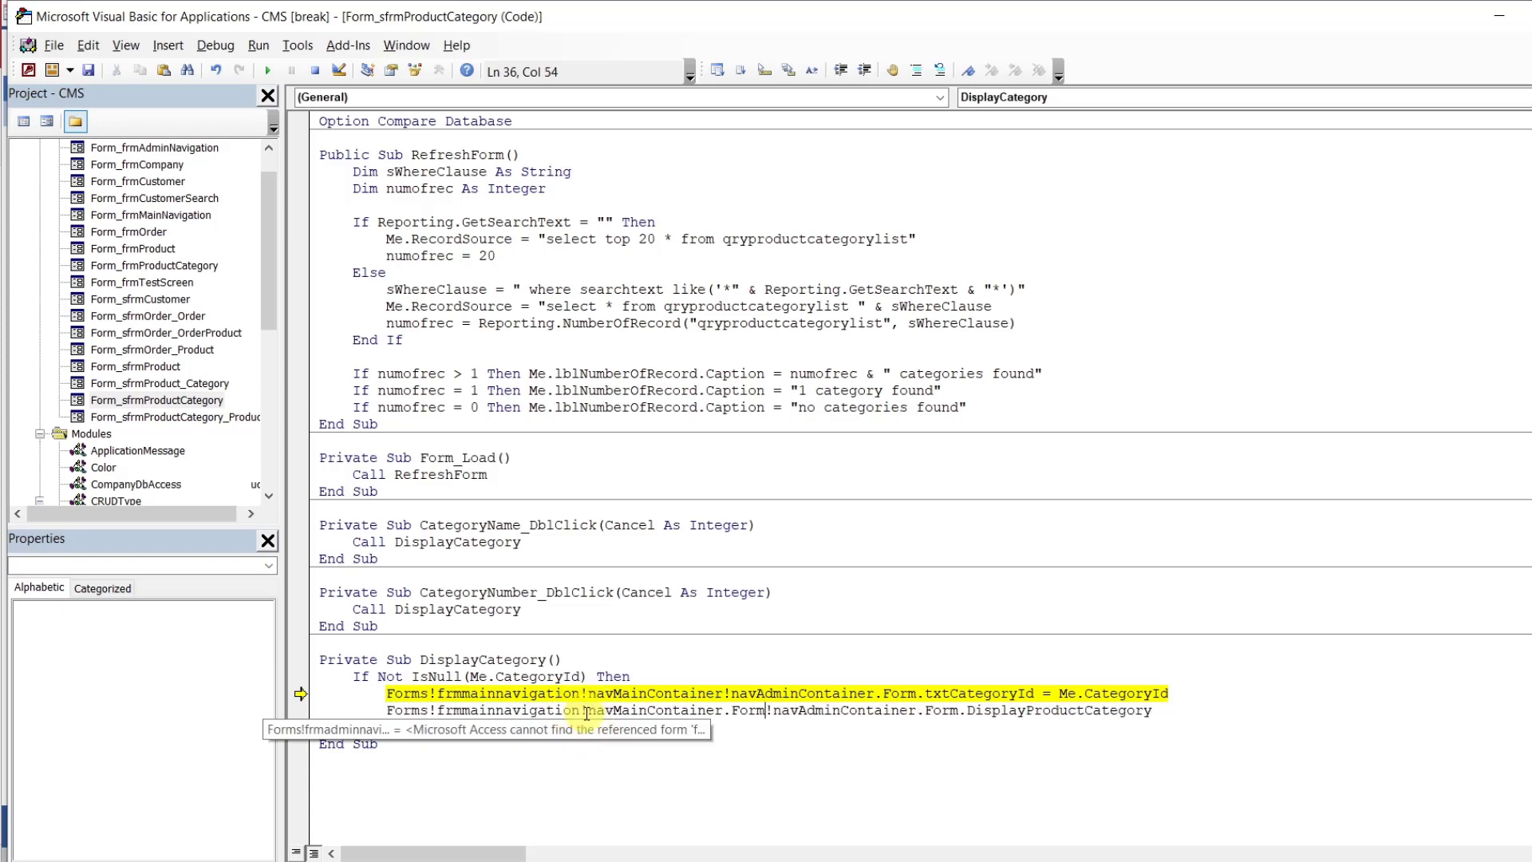
key(BackSpace)
key(BackSpace)
key(BackSpace)
key(BackSpace)
key(BackSpace)
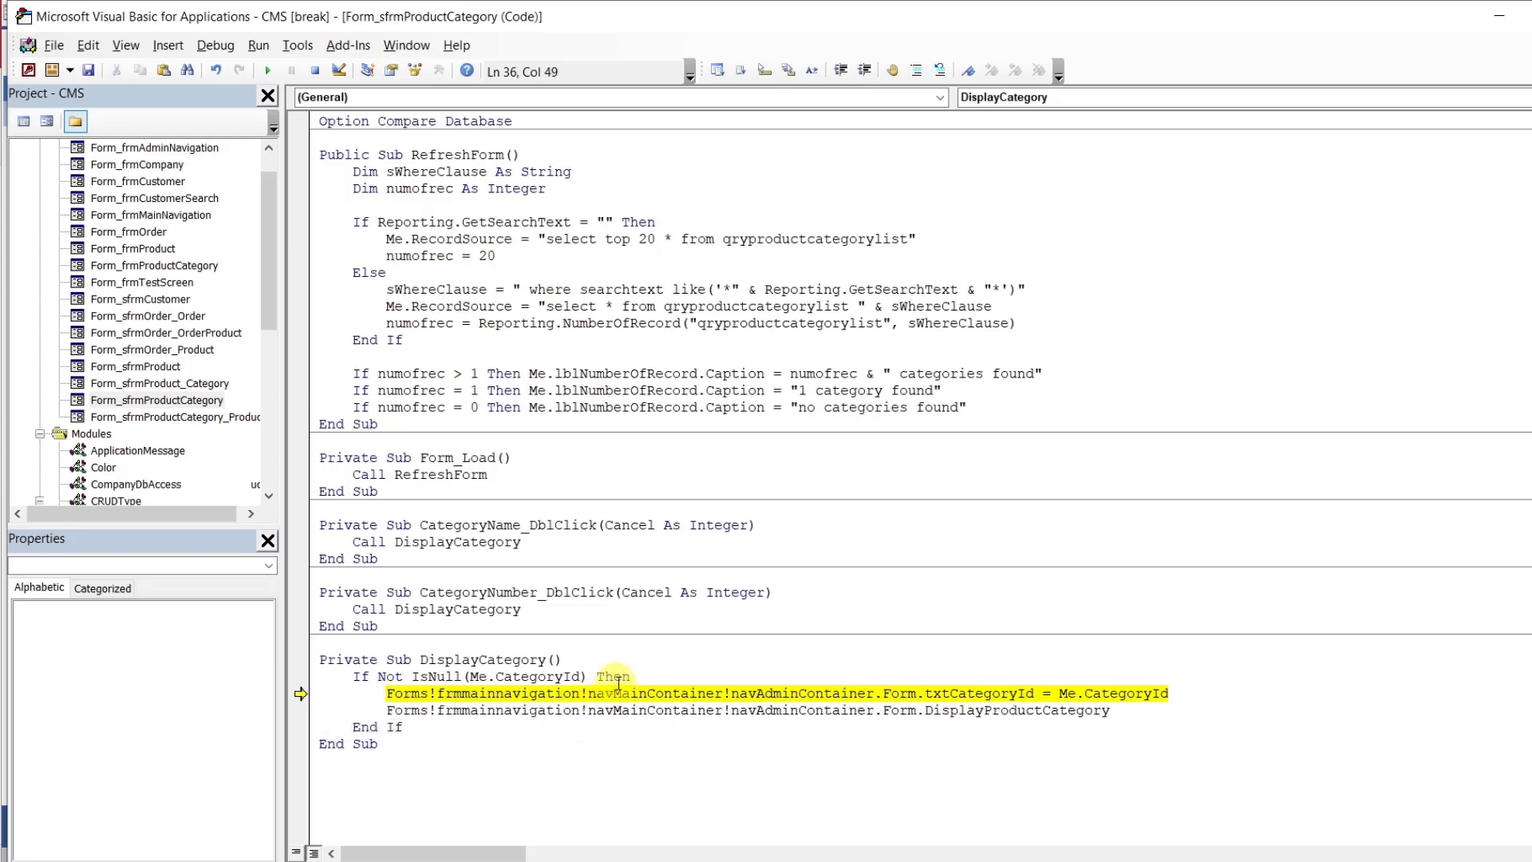
click(635, 670)
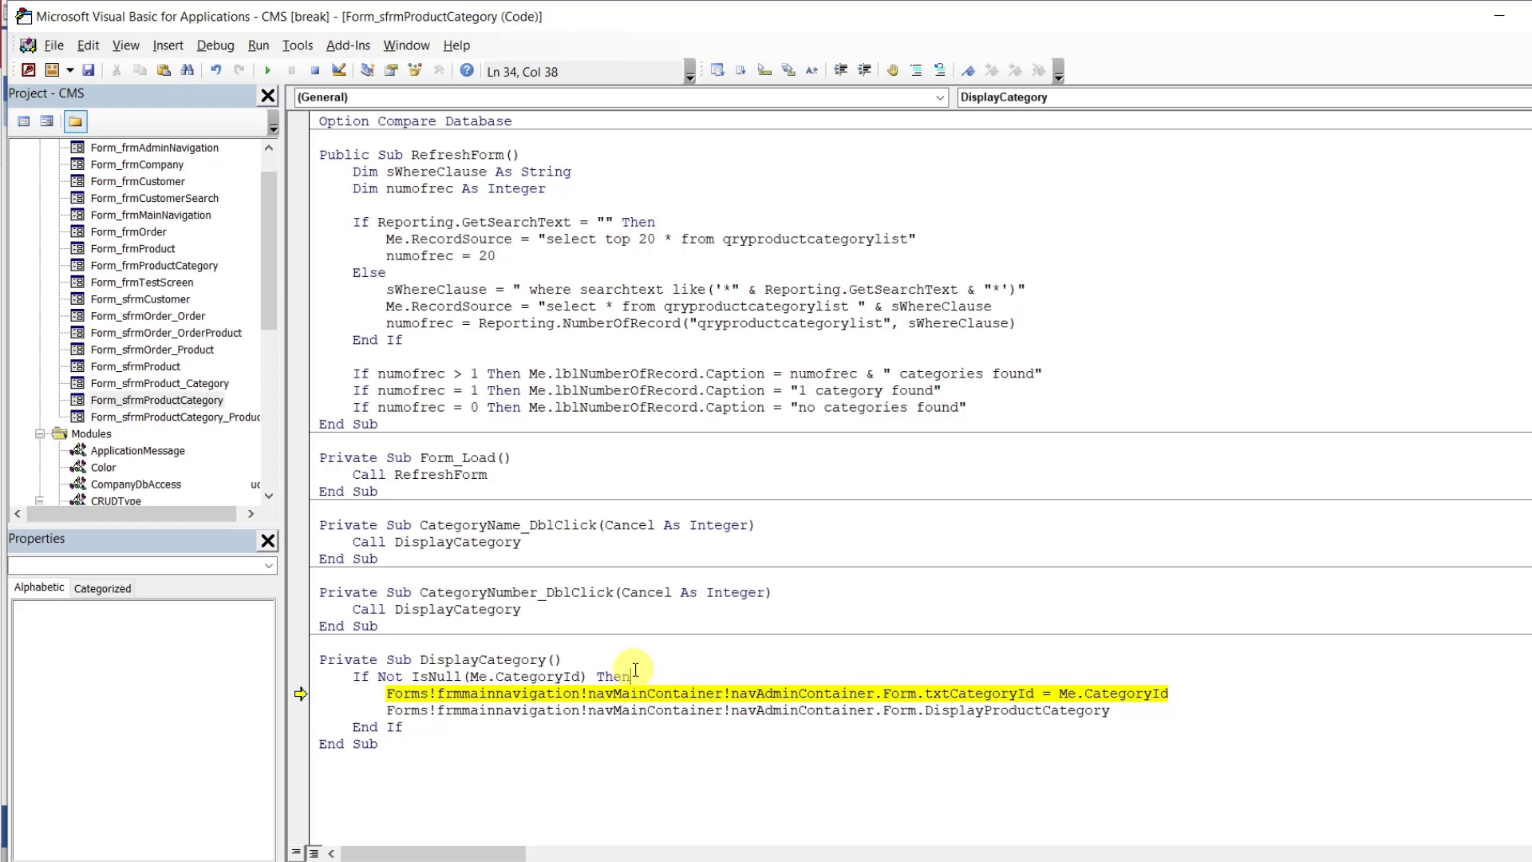
Resume the code, switch to the Access category form and display the Patch kit and Road-550-W categories alternately
click(268, 71)
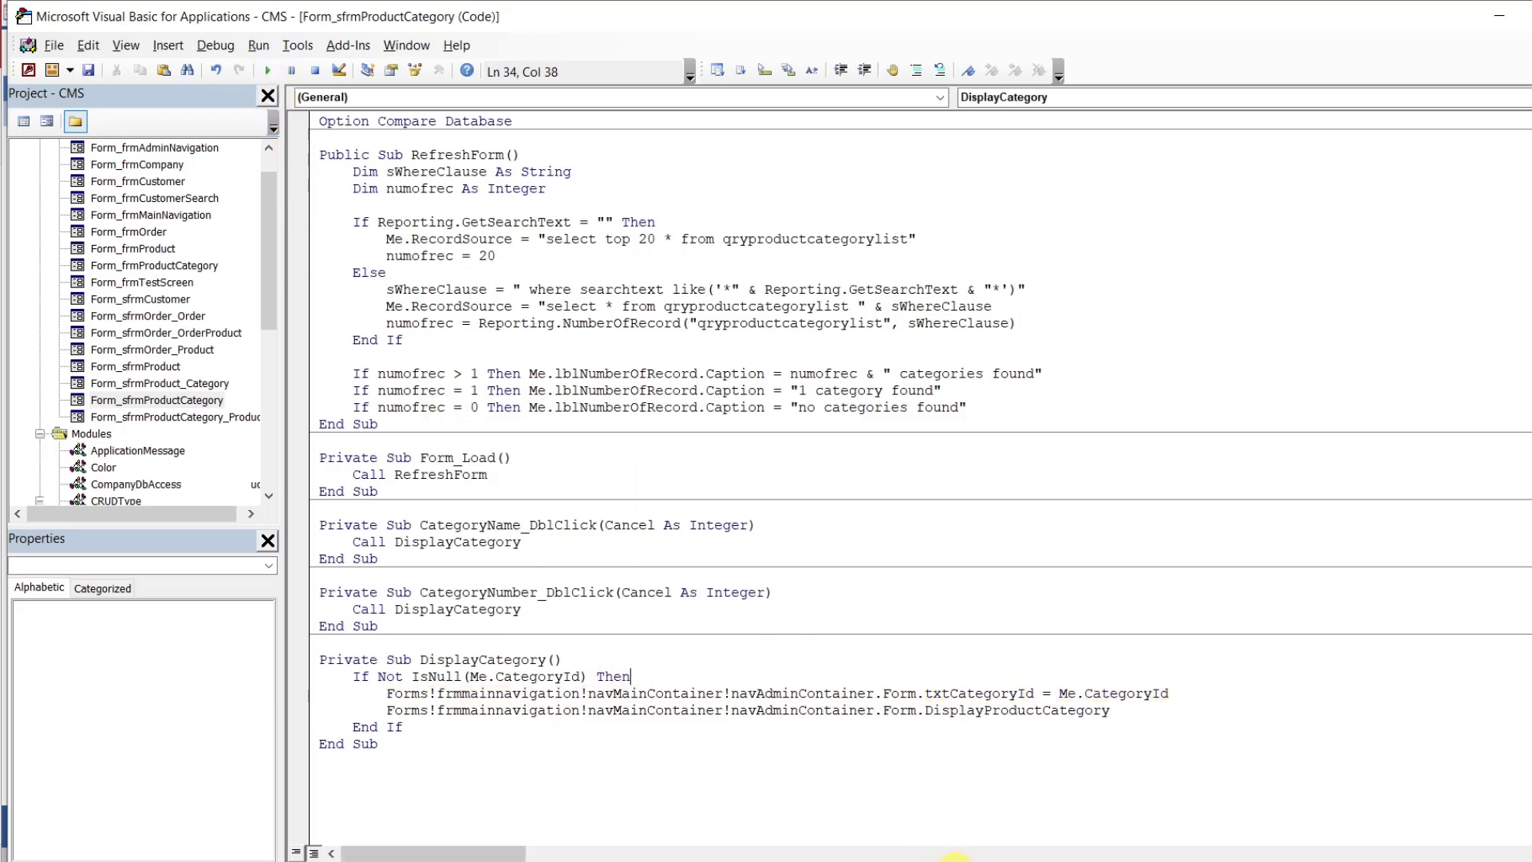
click(922, 830)
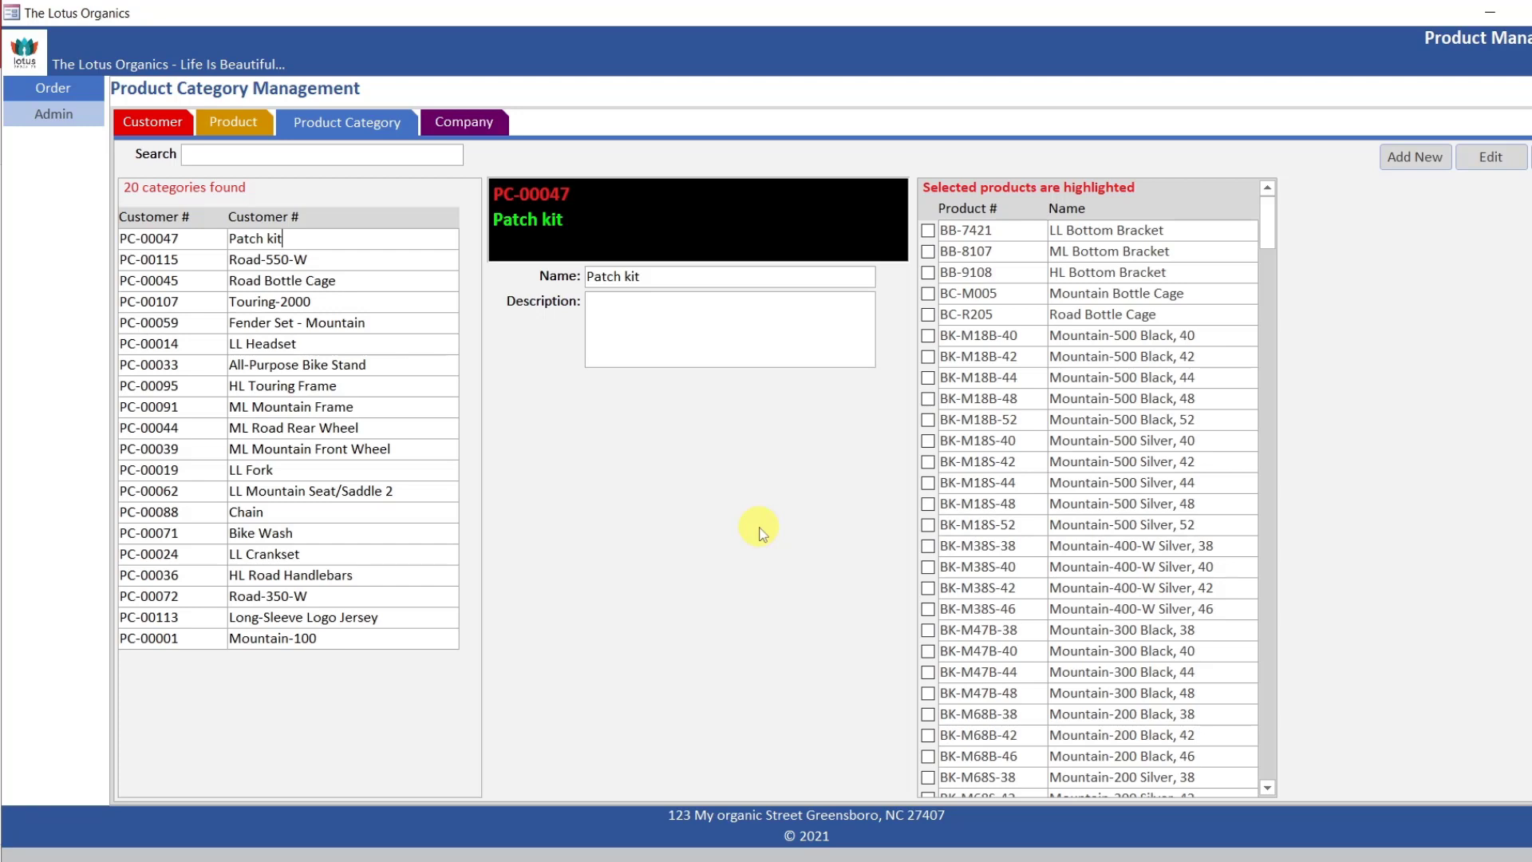
click(333, 267)
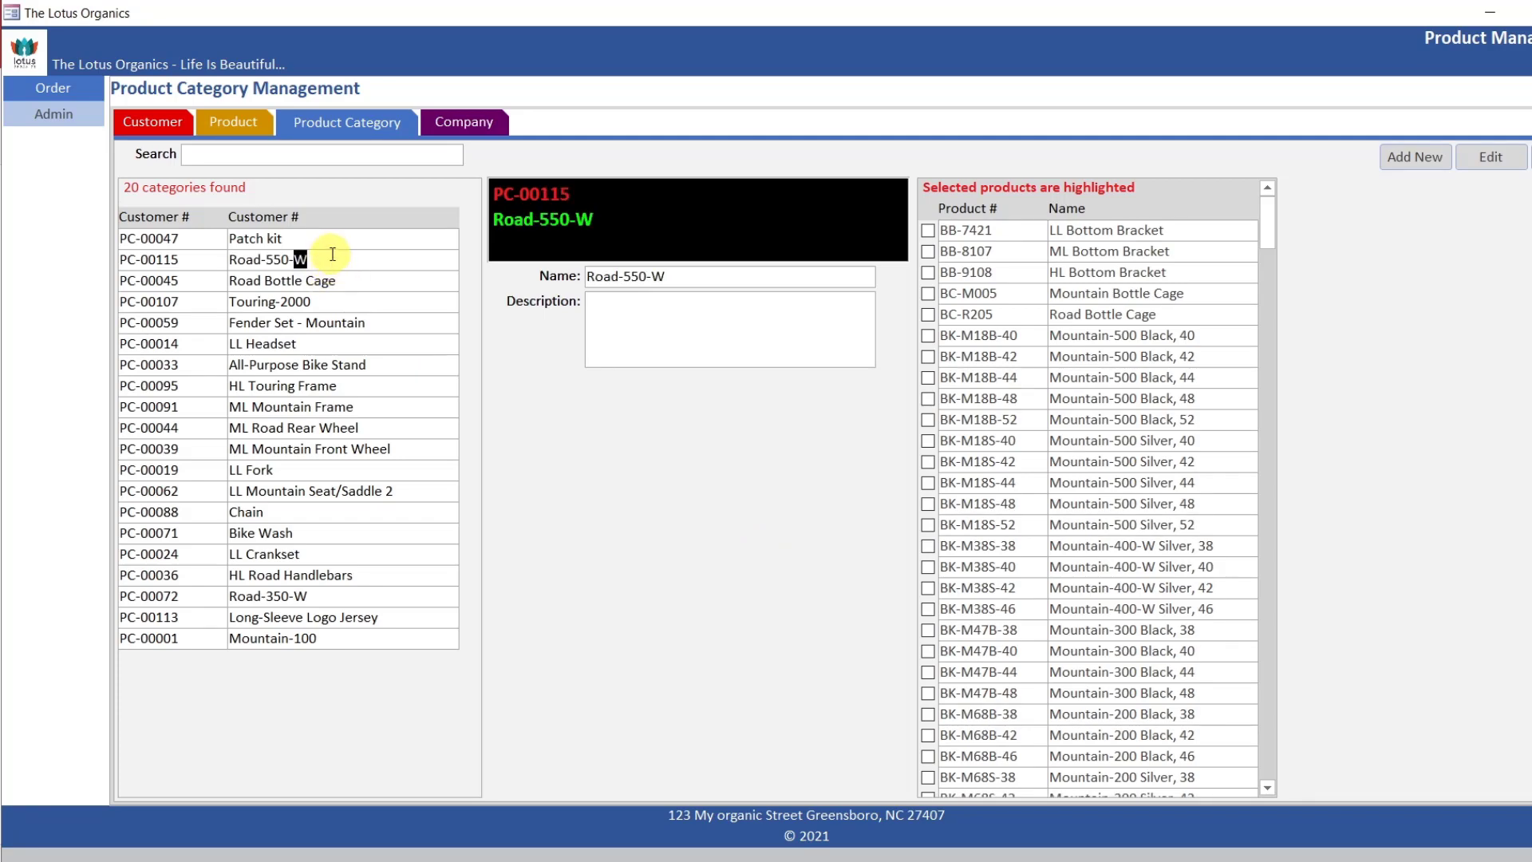
click(327, 241)
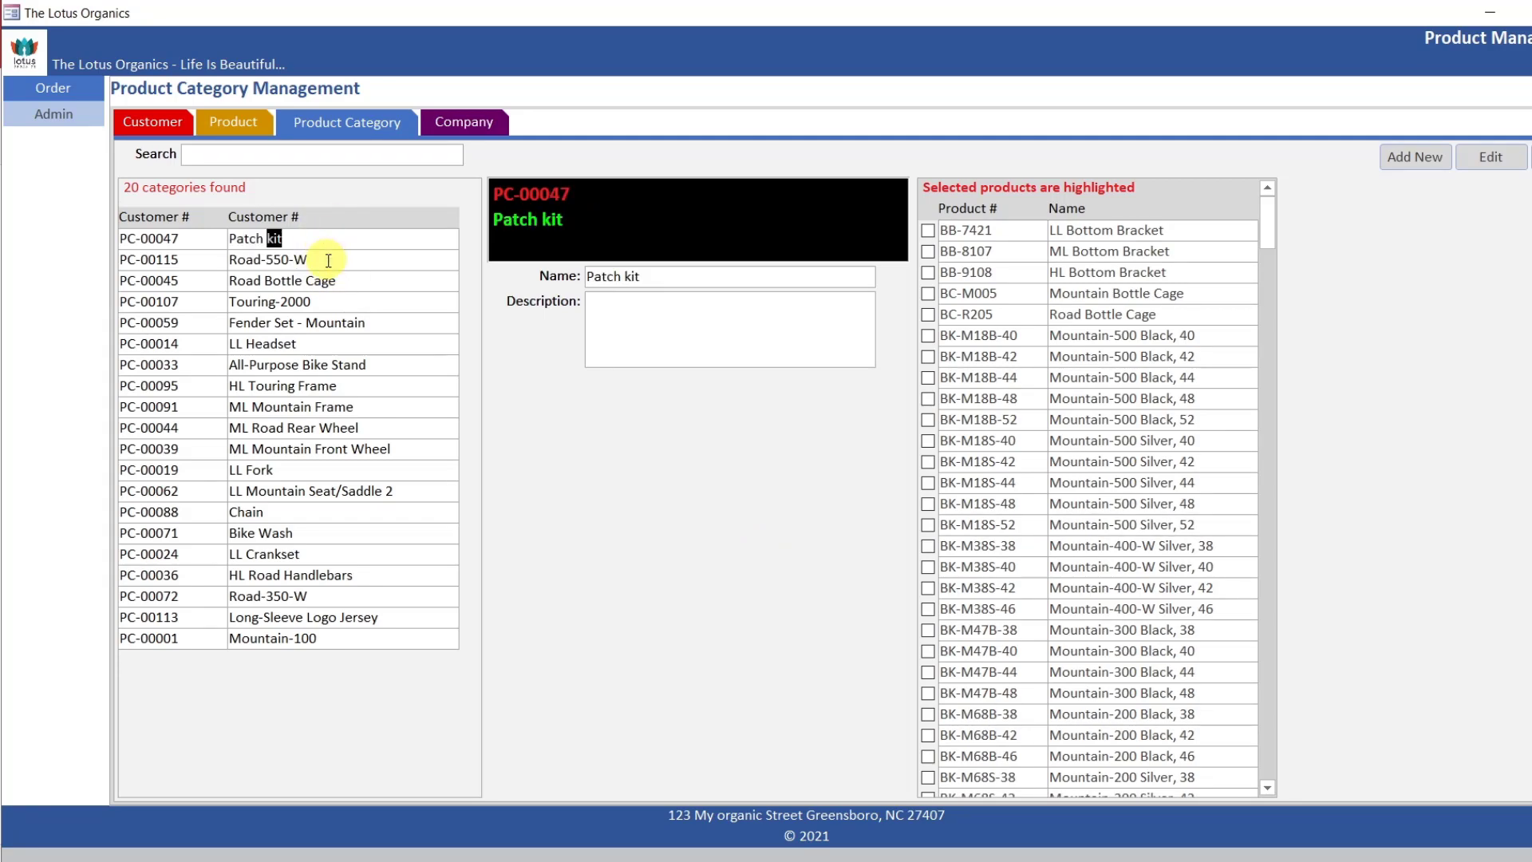
double_click(328, 260)
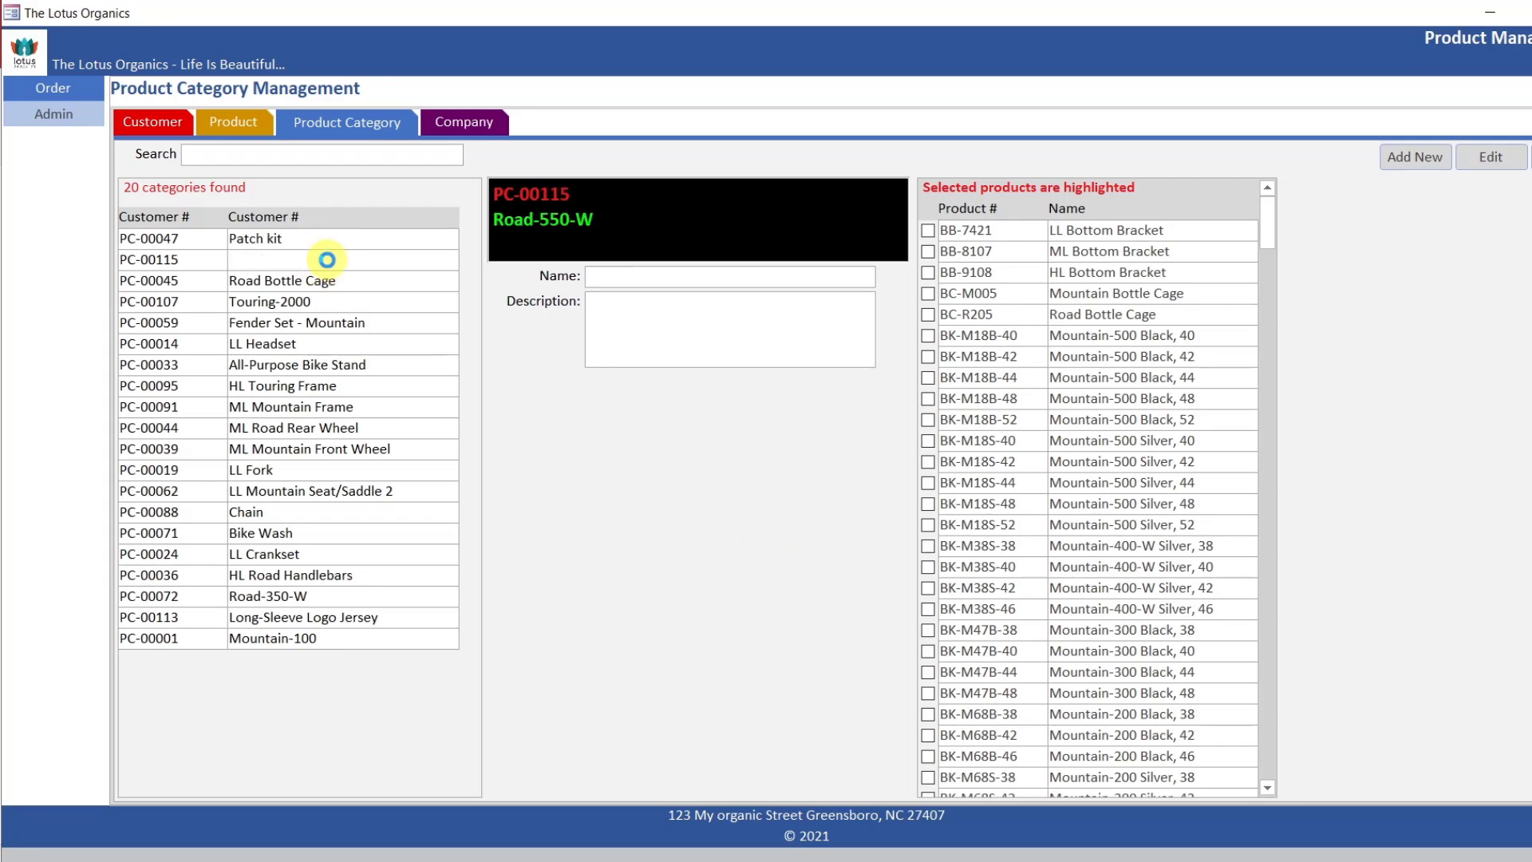
Edit the Road-550-W category, set its description to "Road Race" and save it
click(1489, 157)
click(856, 341)
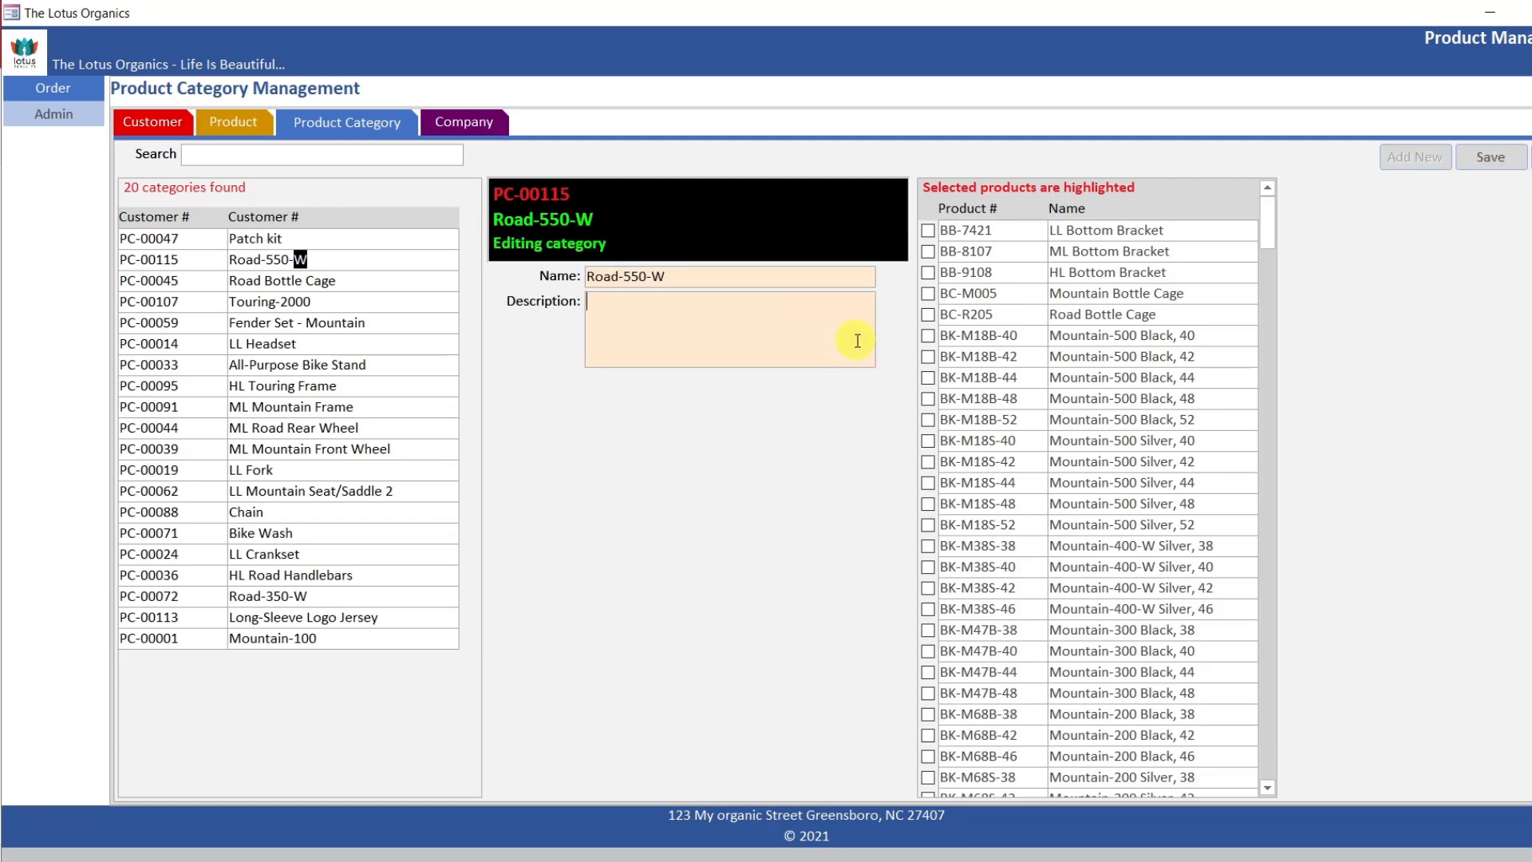
text(Road Race)
click(1504, 160)
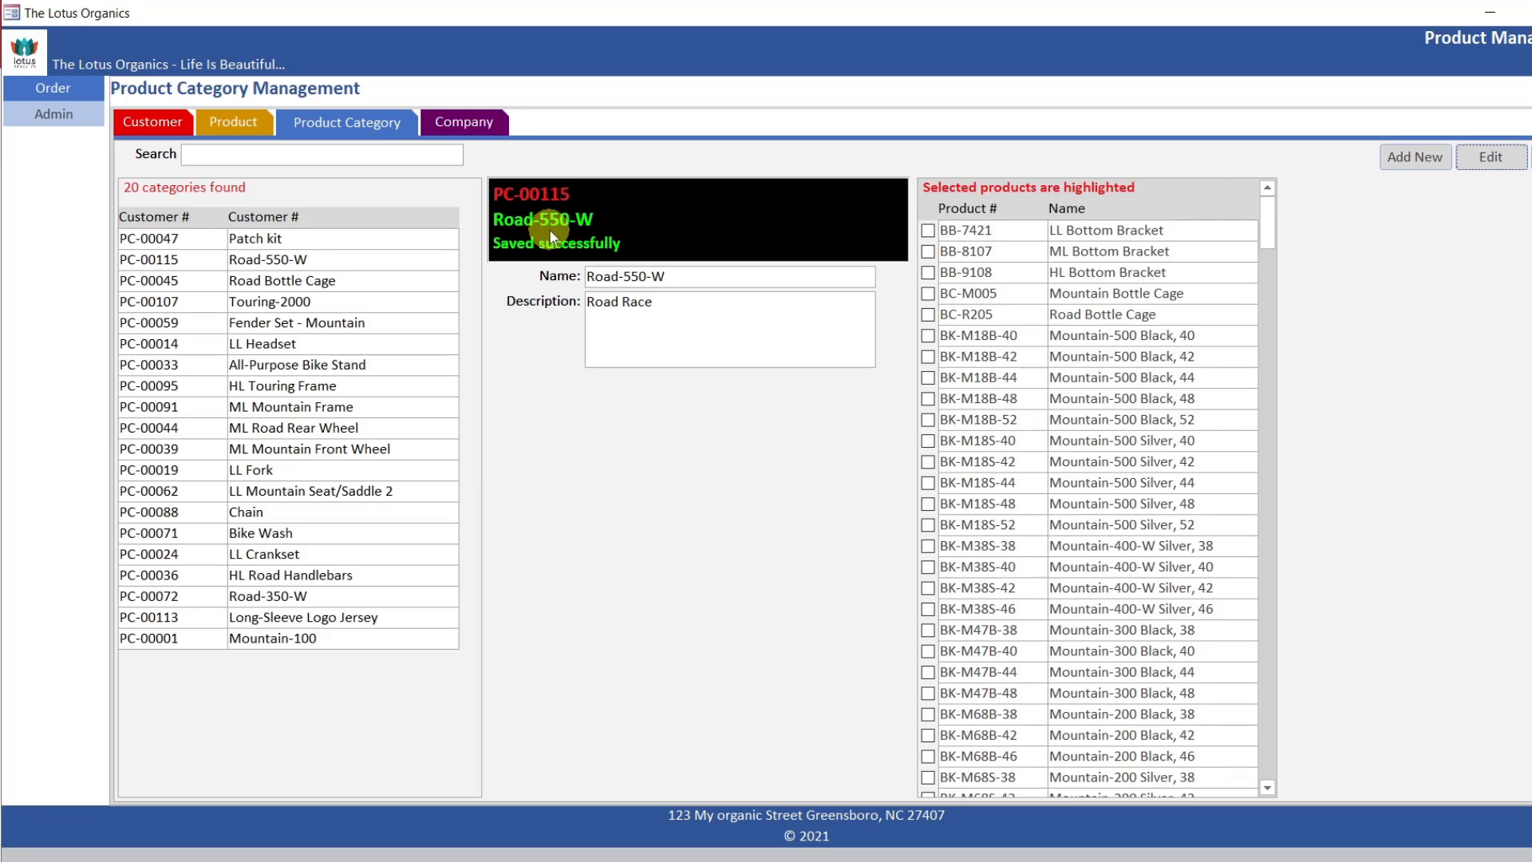
Display the LL Headset category, then redisplay Road-550-W to check its saved description
double_click(365, 345)
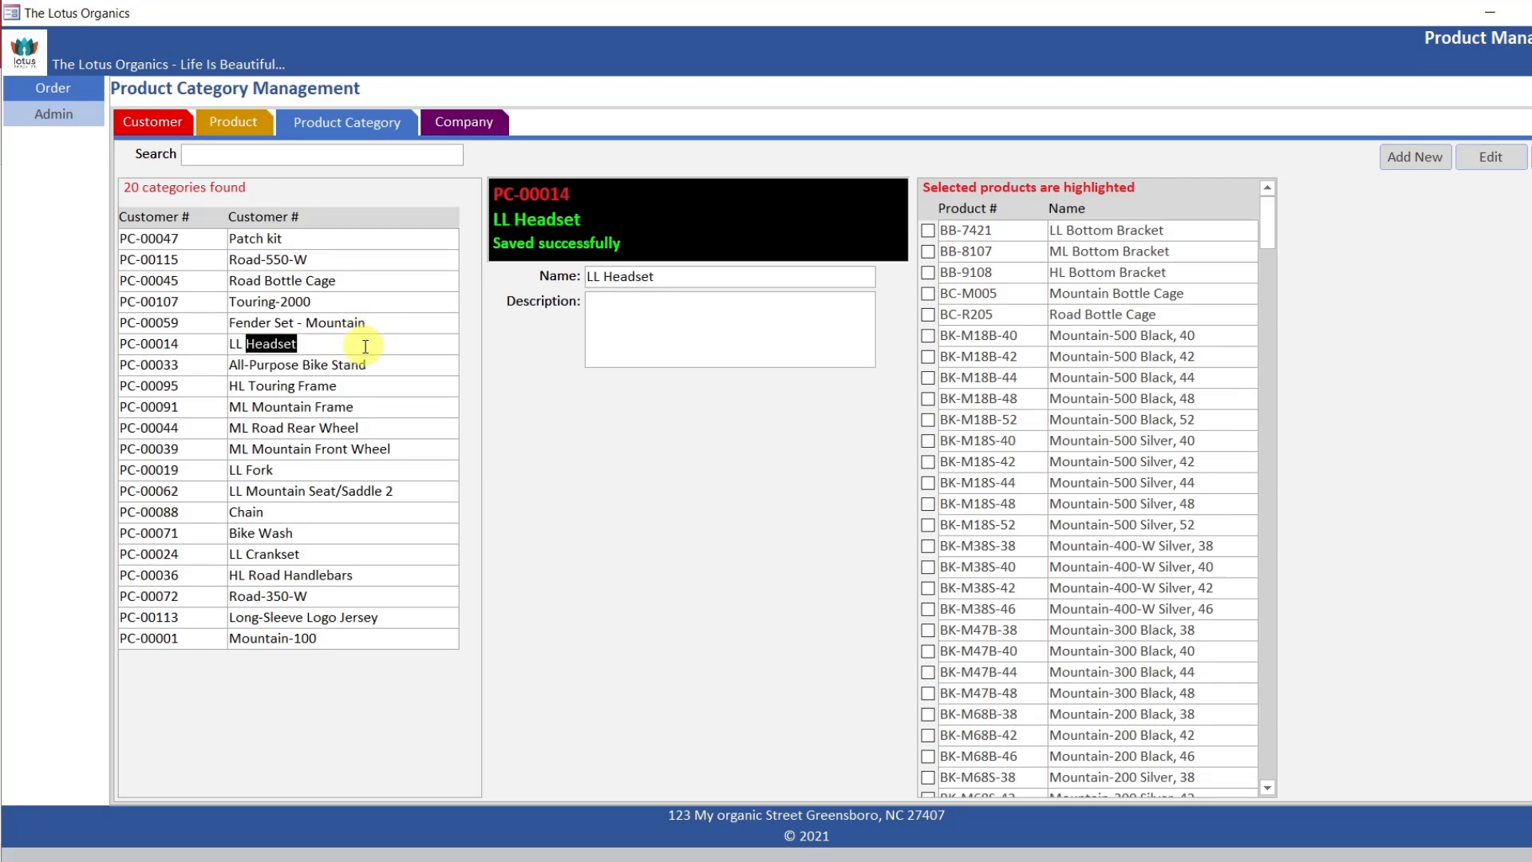
click(357, 262)
double_click(357, 262)
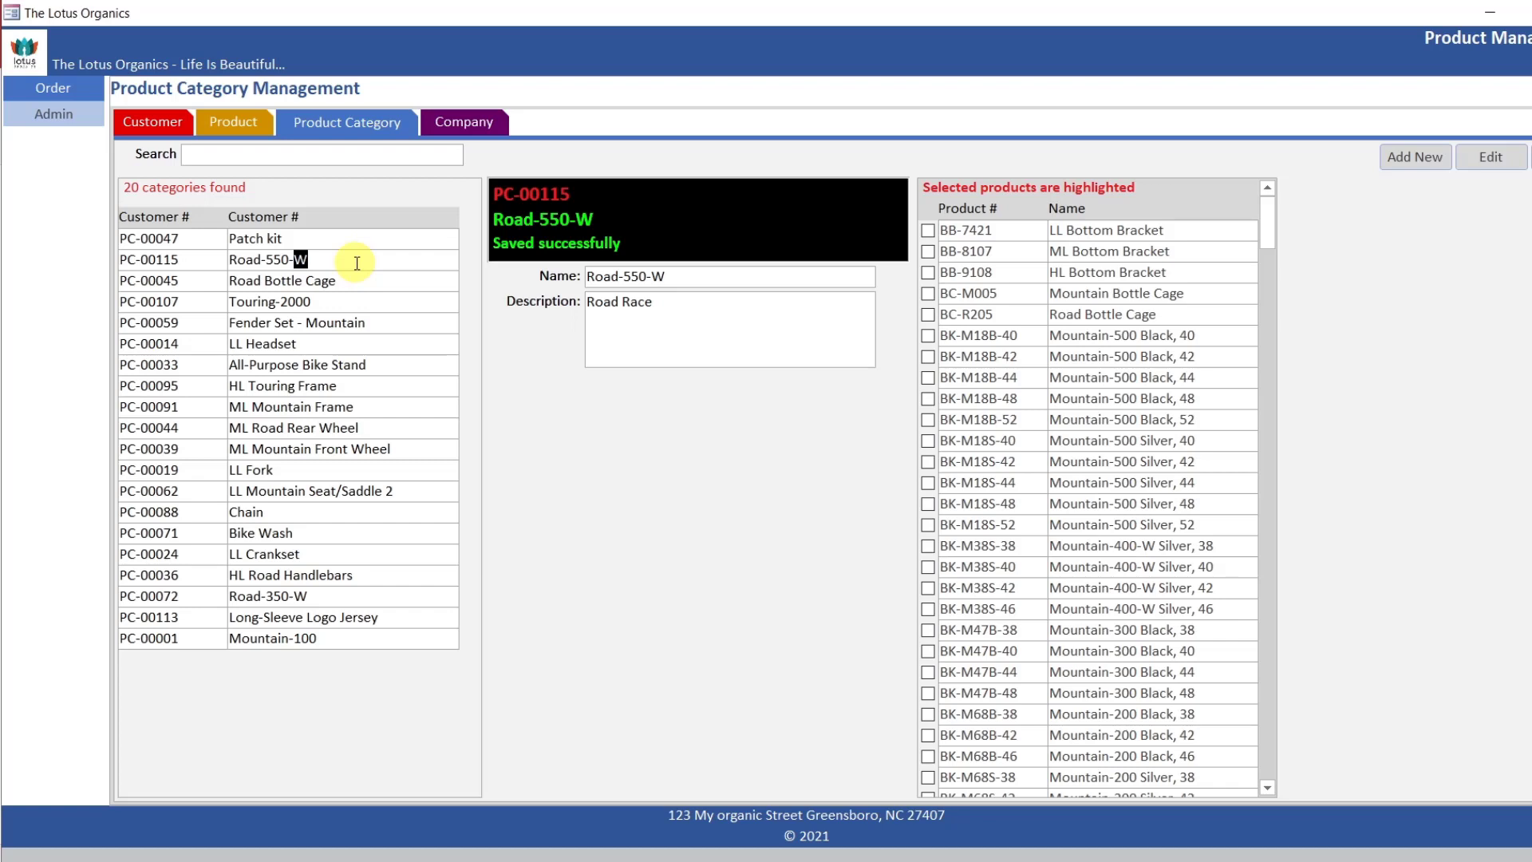
double_click(628, 302)
click(680, 316)
Open the Company page, change the street name in the company's address and save the record
click(485, 128)
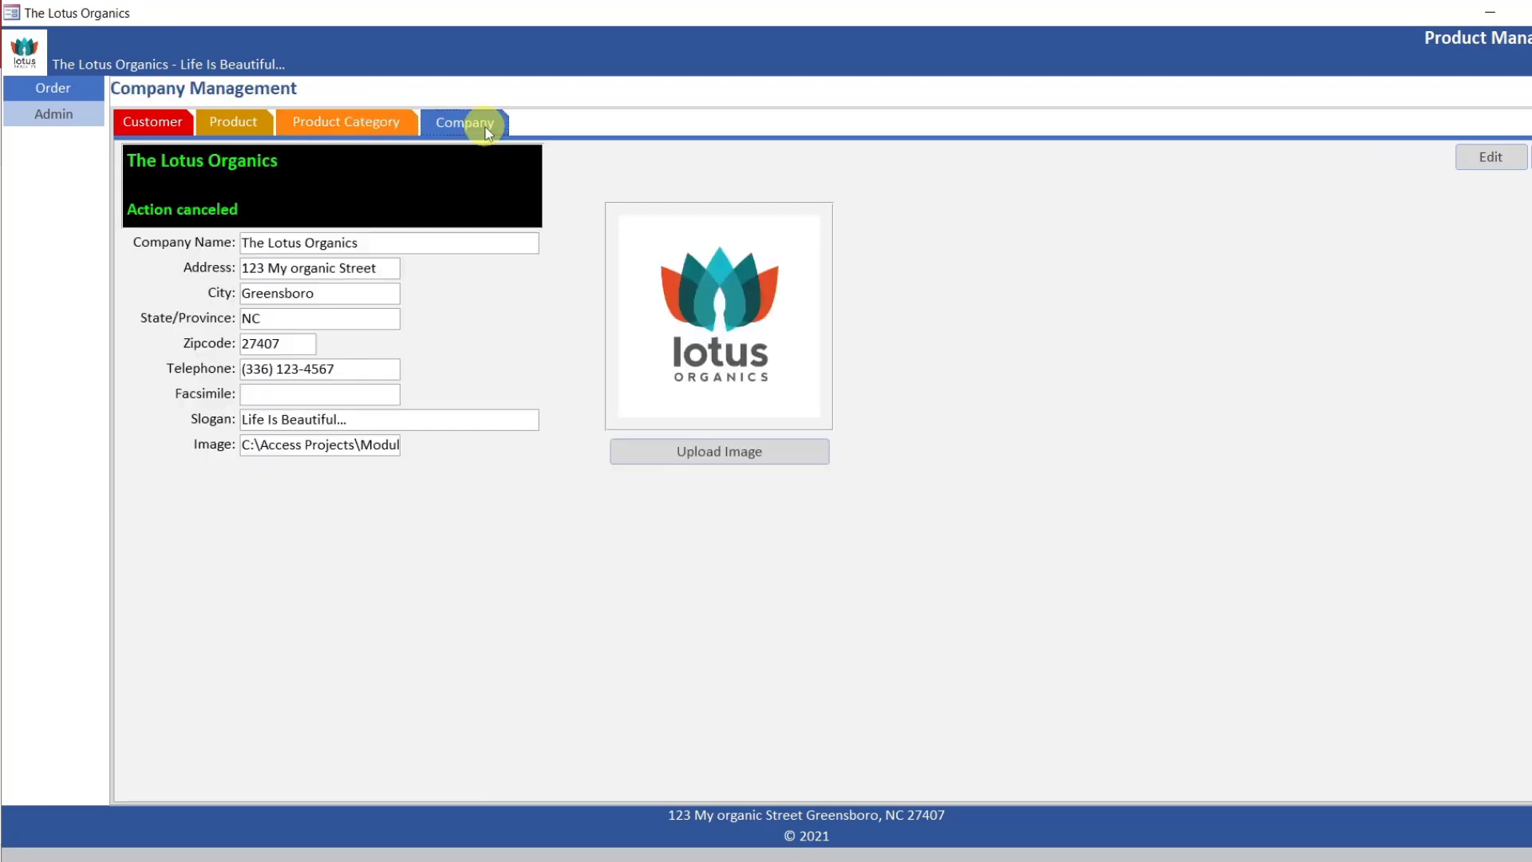
click(1486, 155)
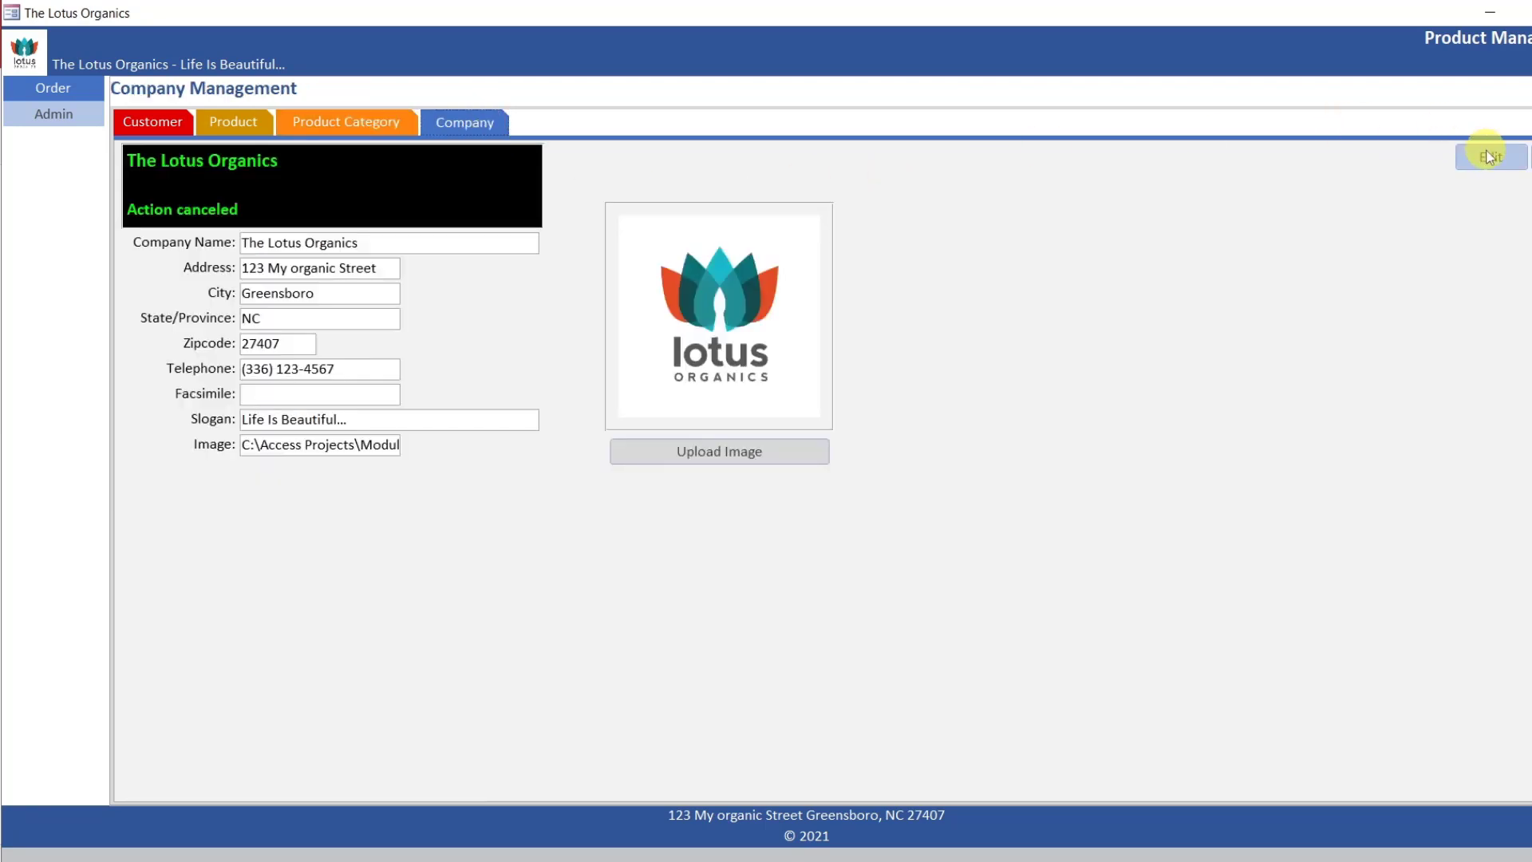
double_click(271, 267)
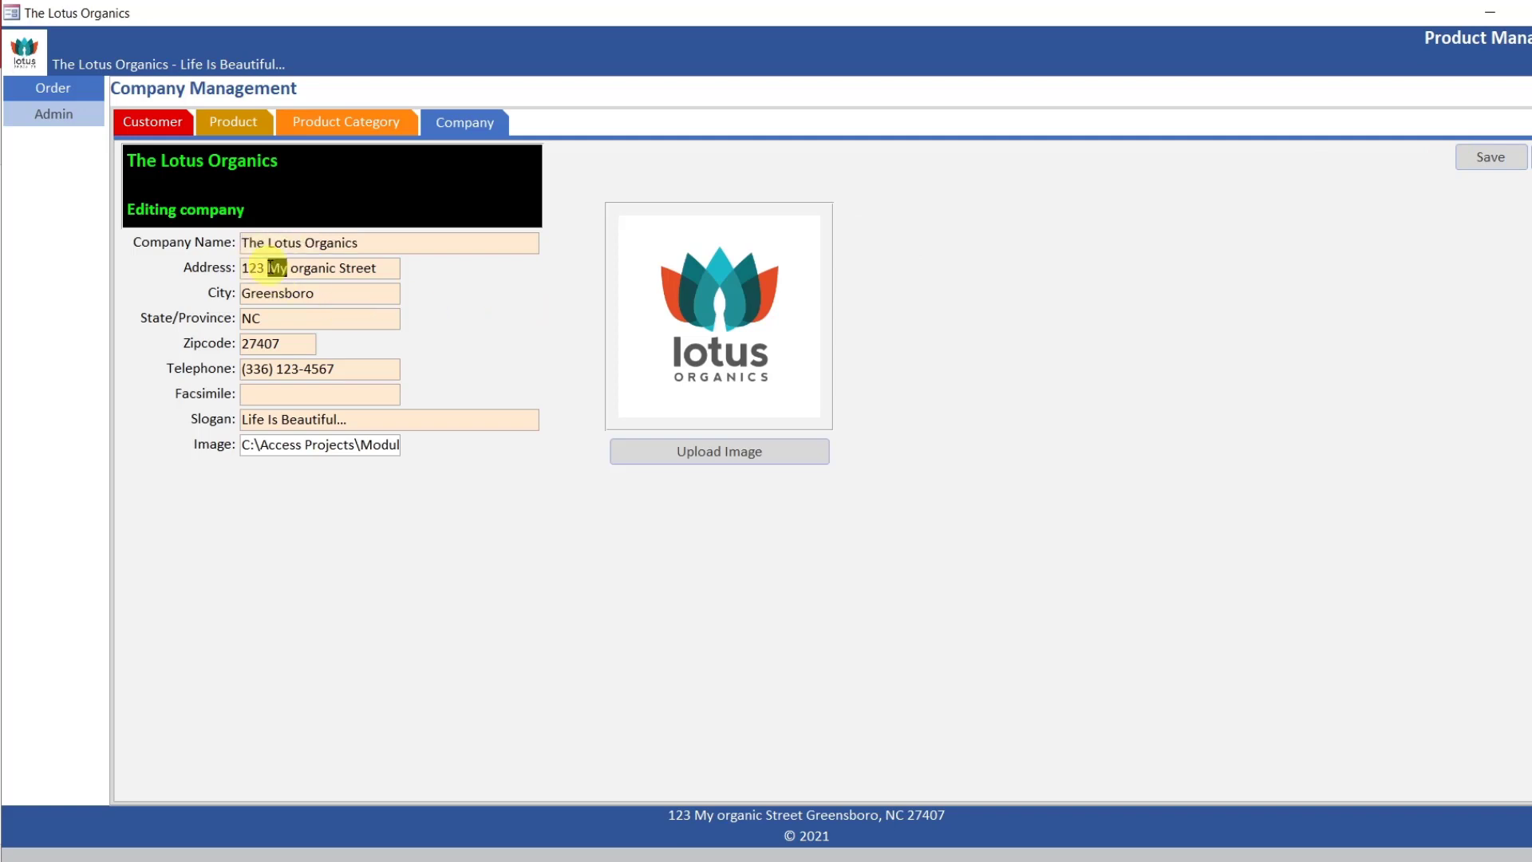
text(Lotus)
key(BackSpace)
text(O)
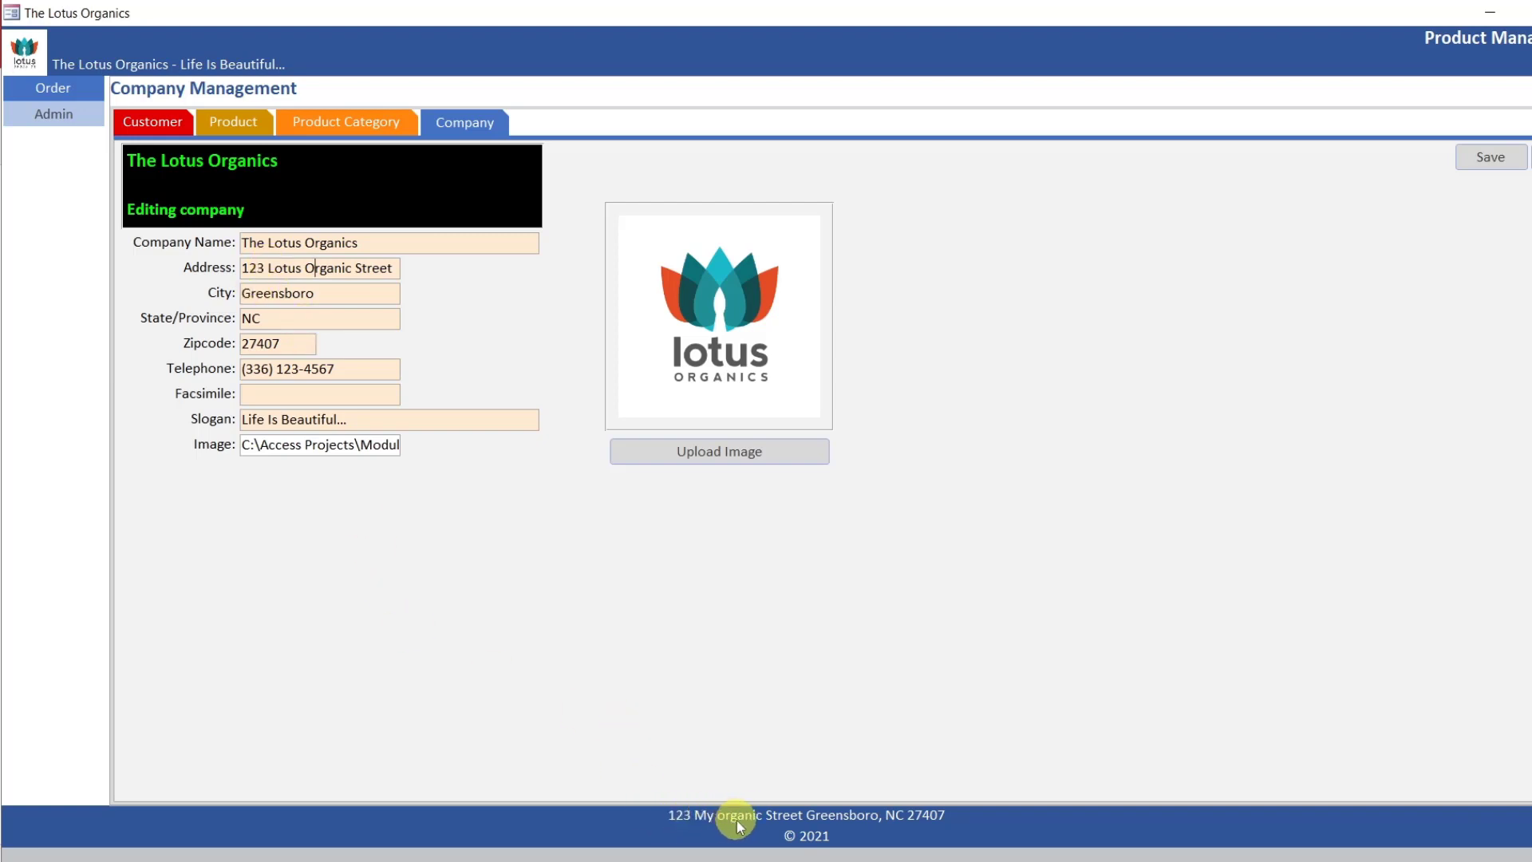
click(1506, 159)
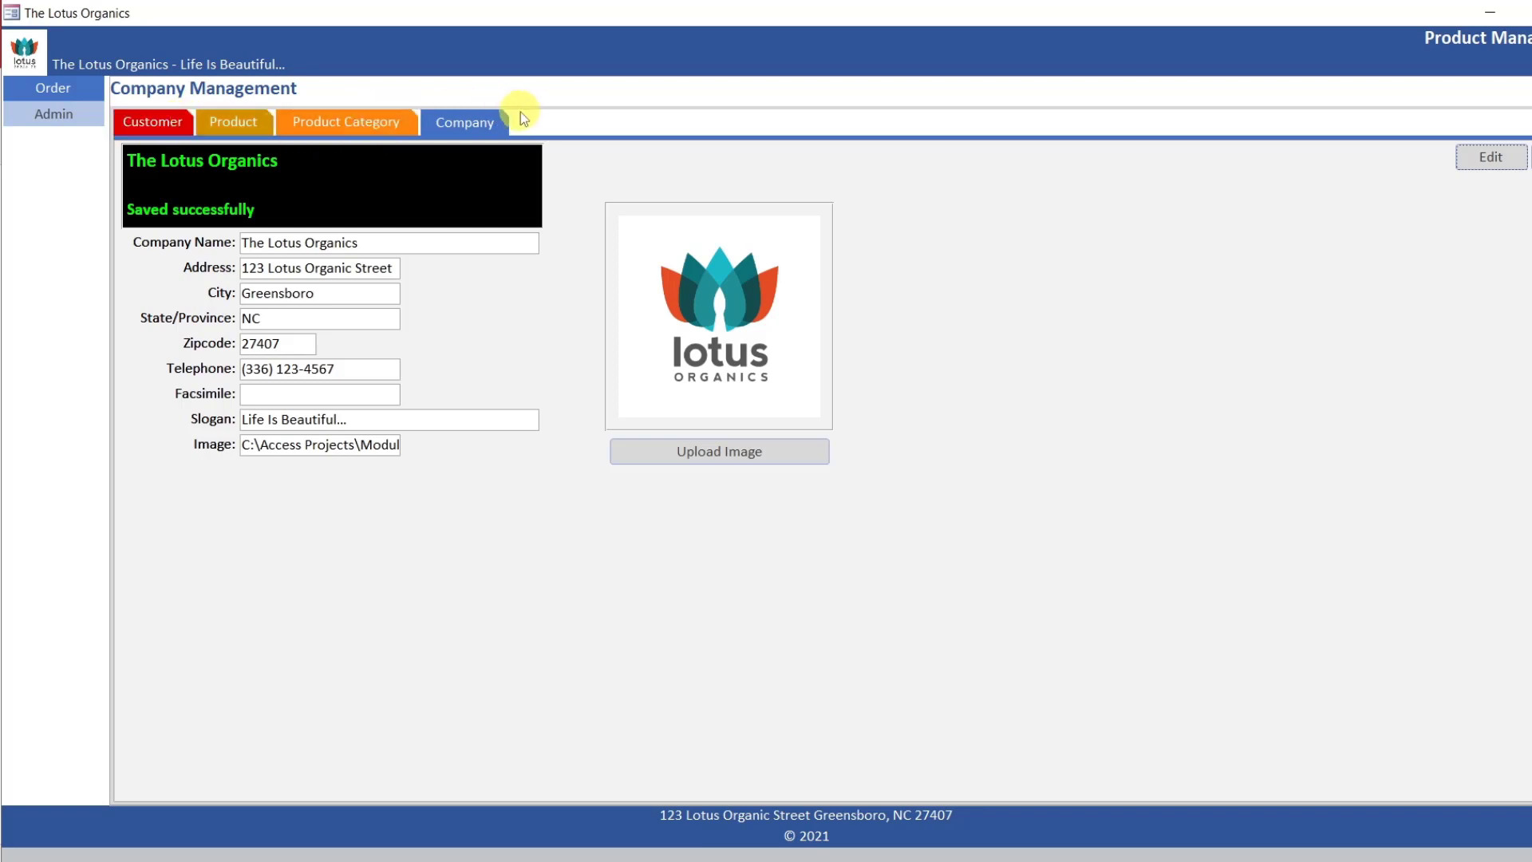
Check that the Product Category, Product, Customer and Company pages each load by switching between them
click(373, 122)
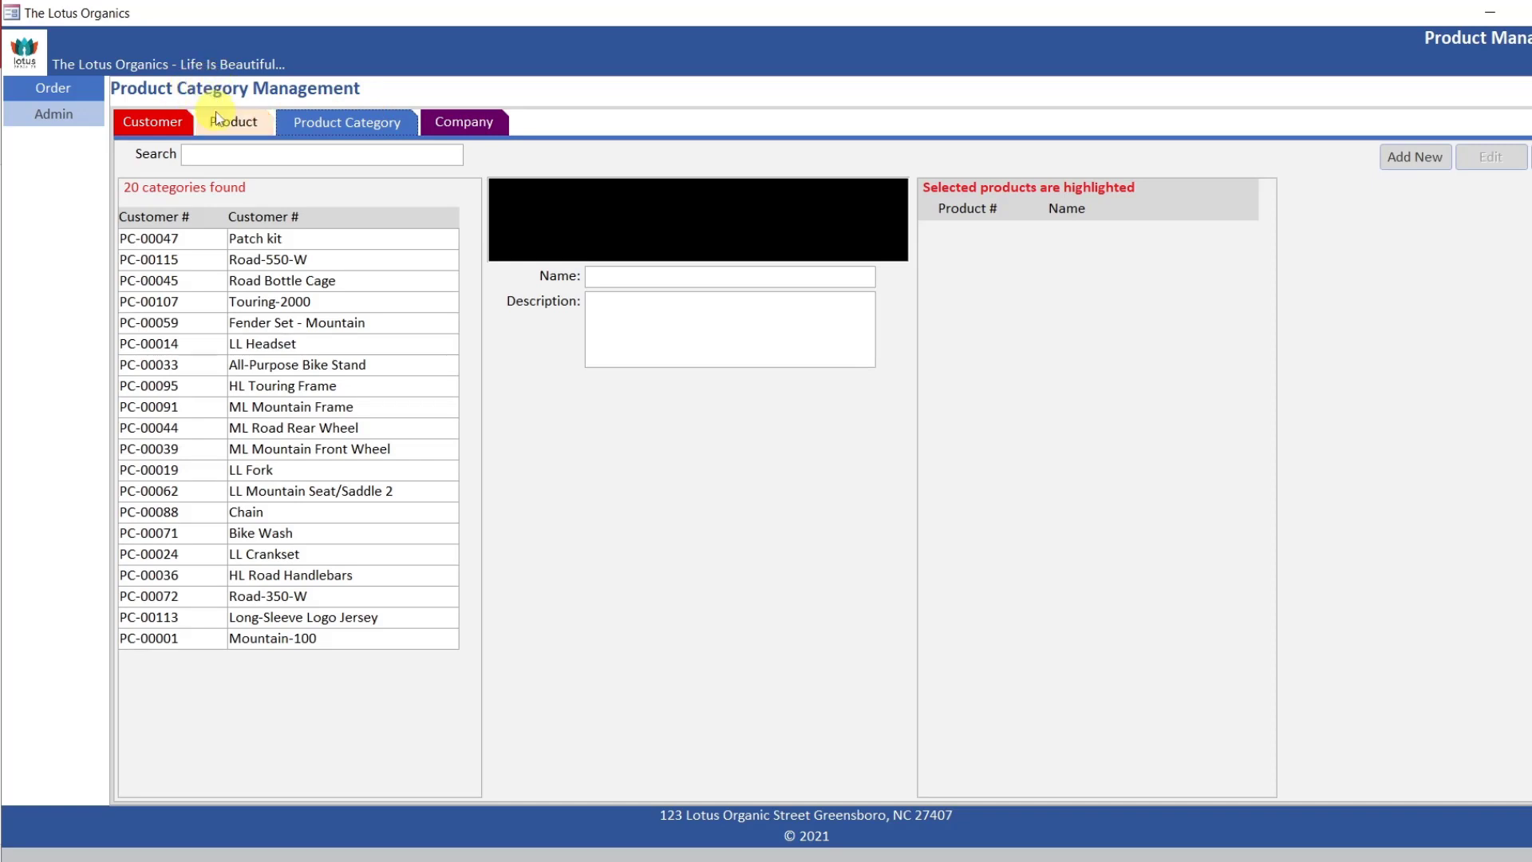
click(217, 119)
click(139, 126)
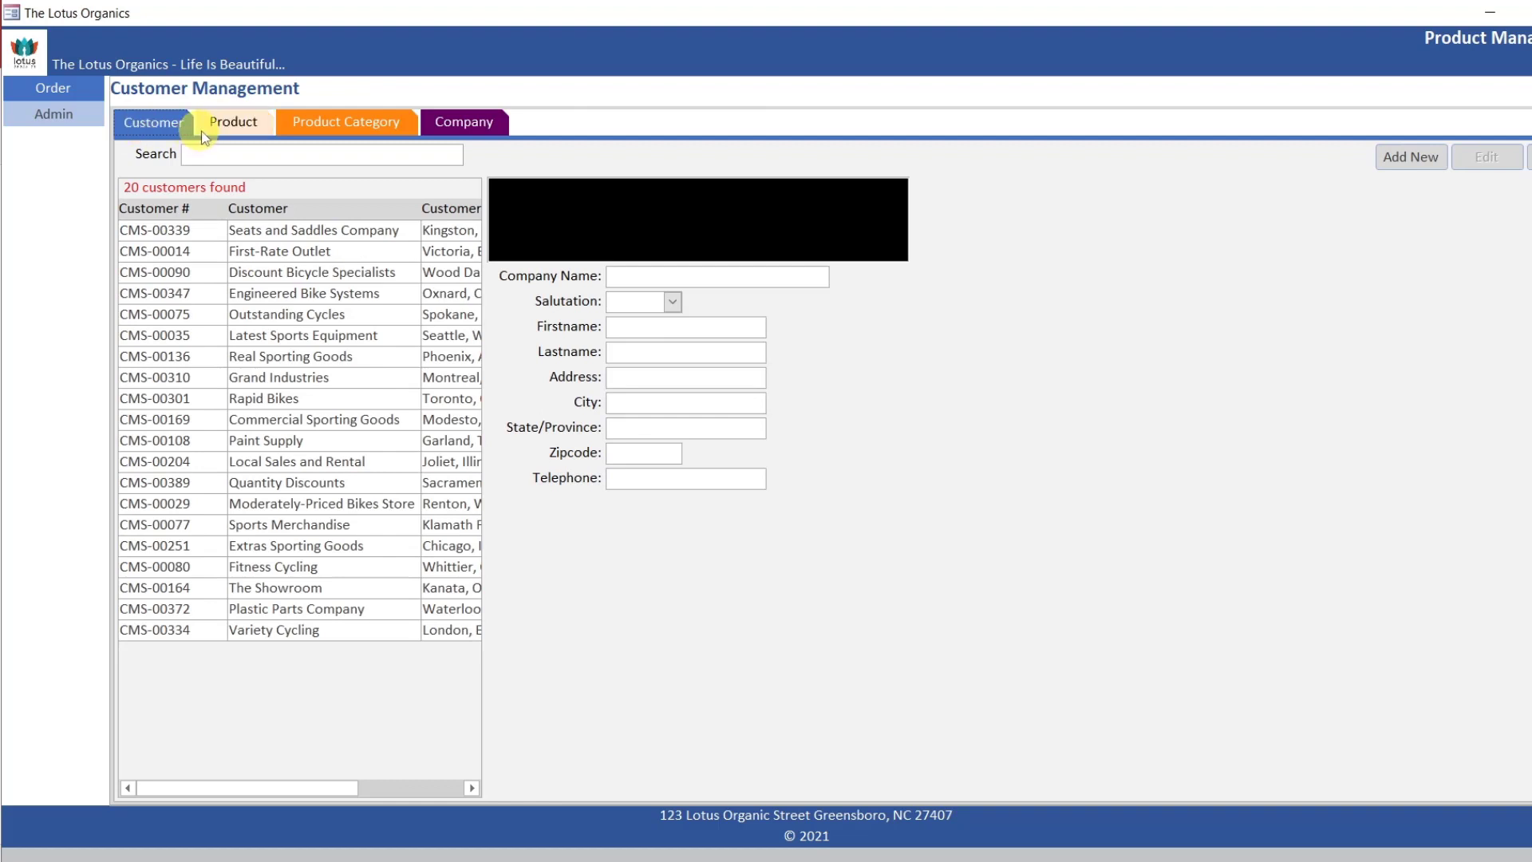
click(226, 125)
click(316, 130)
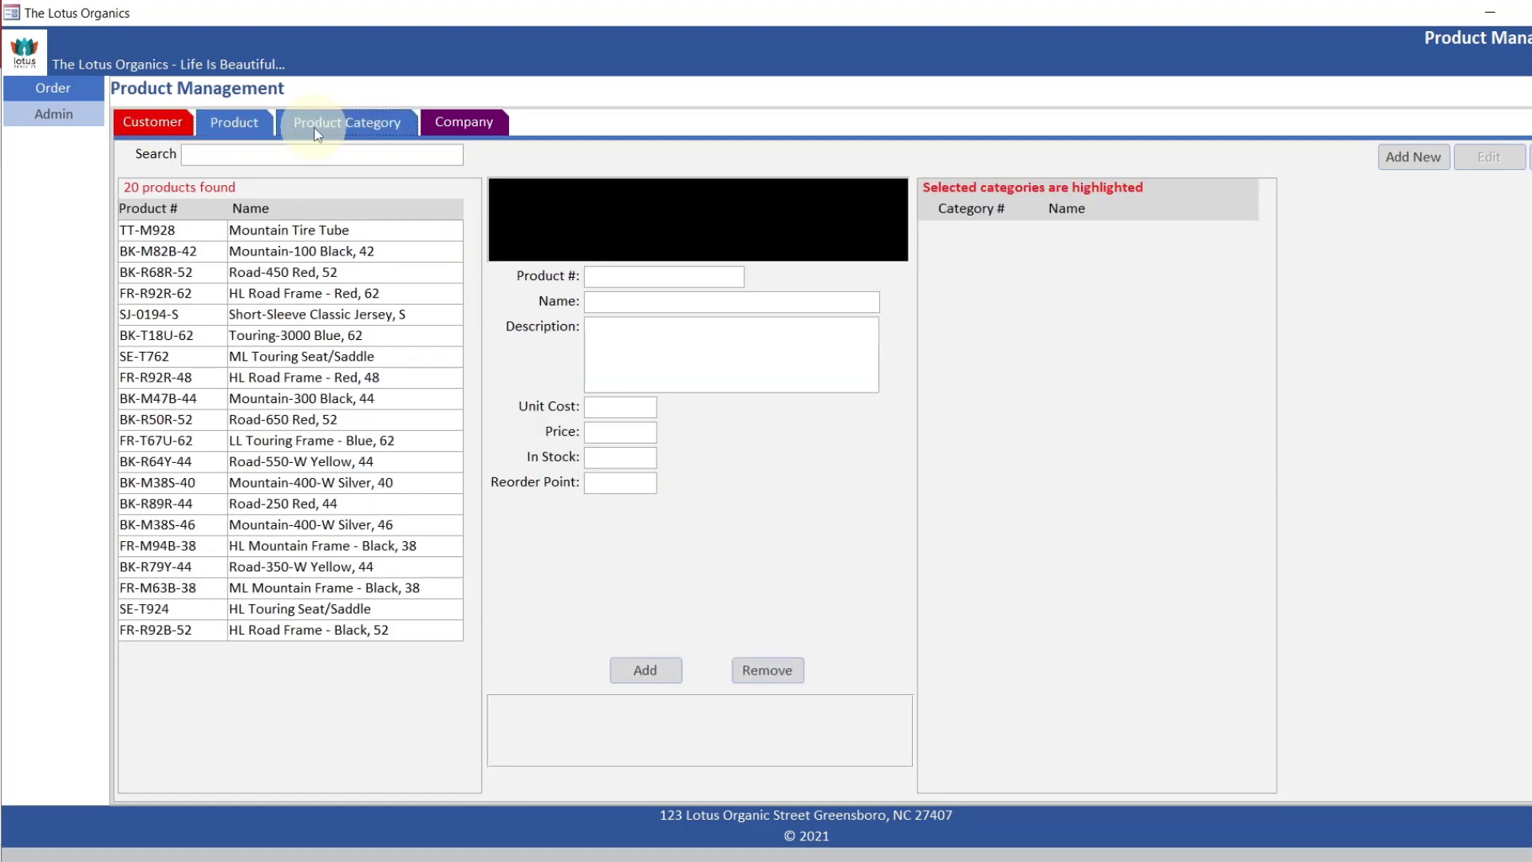
click(463, 124)
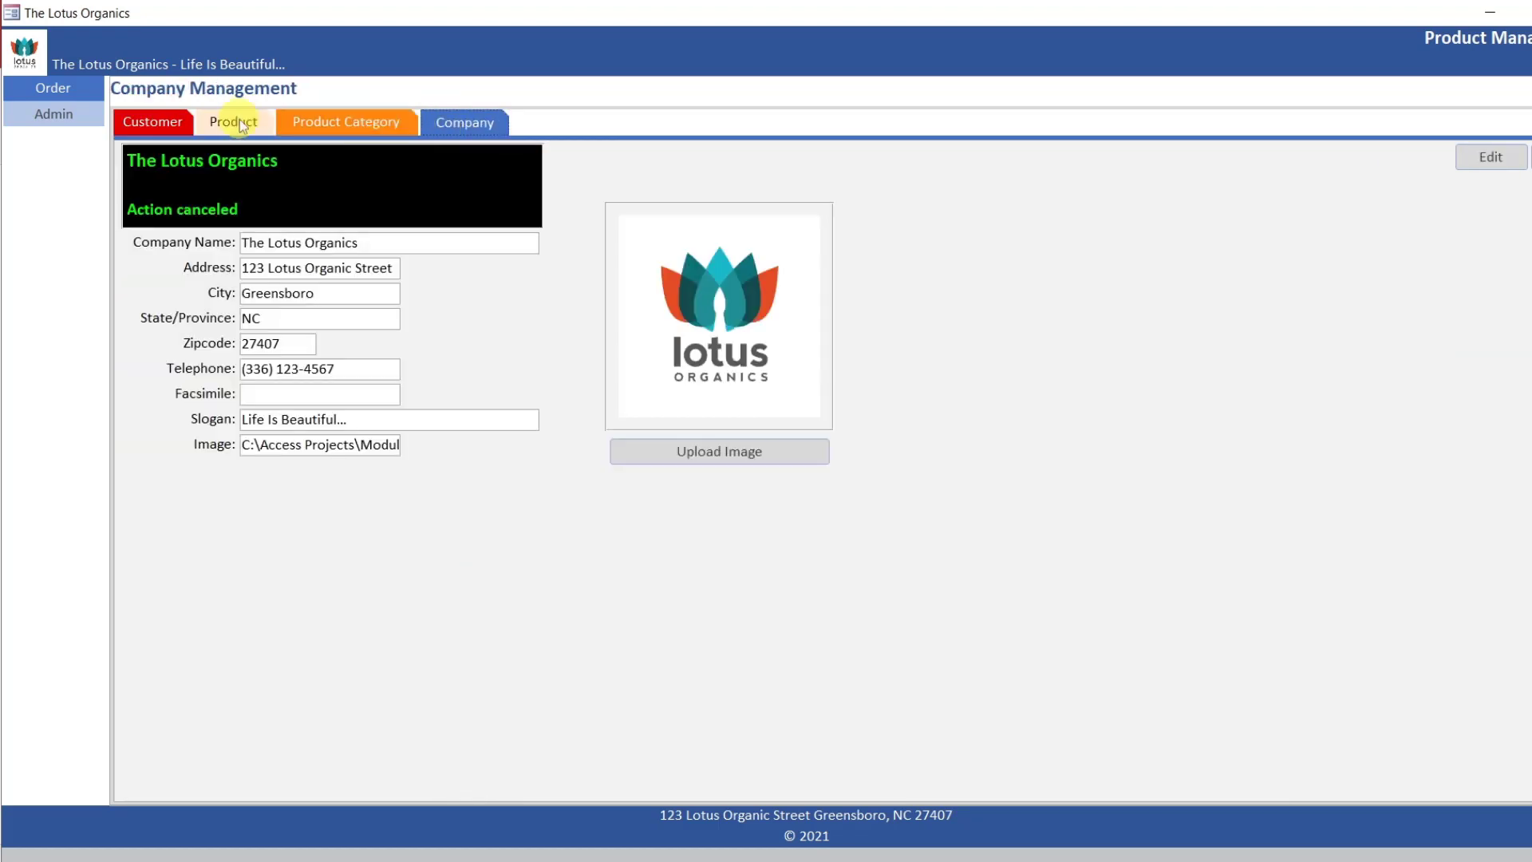
Open the Order page, try to display the first order in the list, and debug the resulting run-time error
click(69, 88)
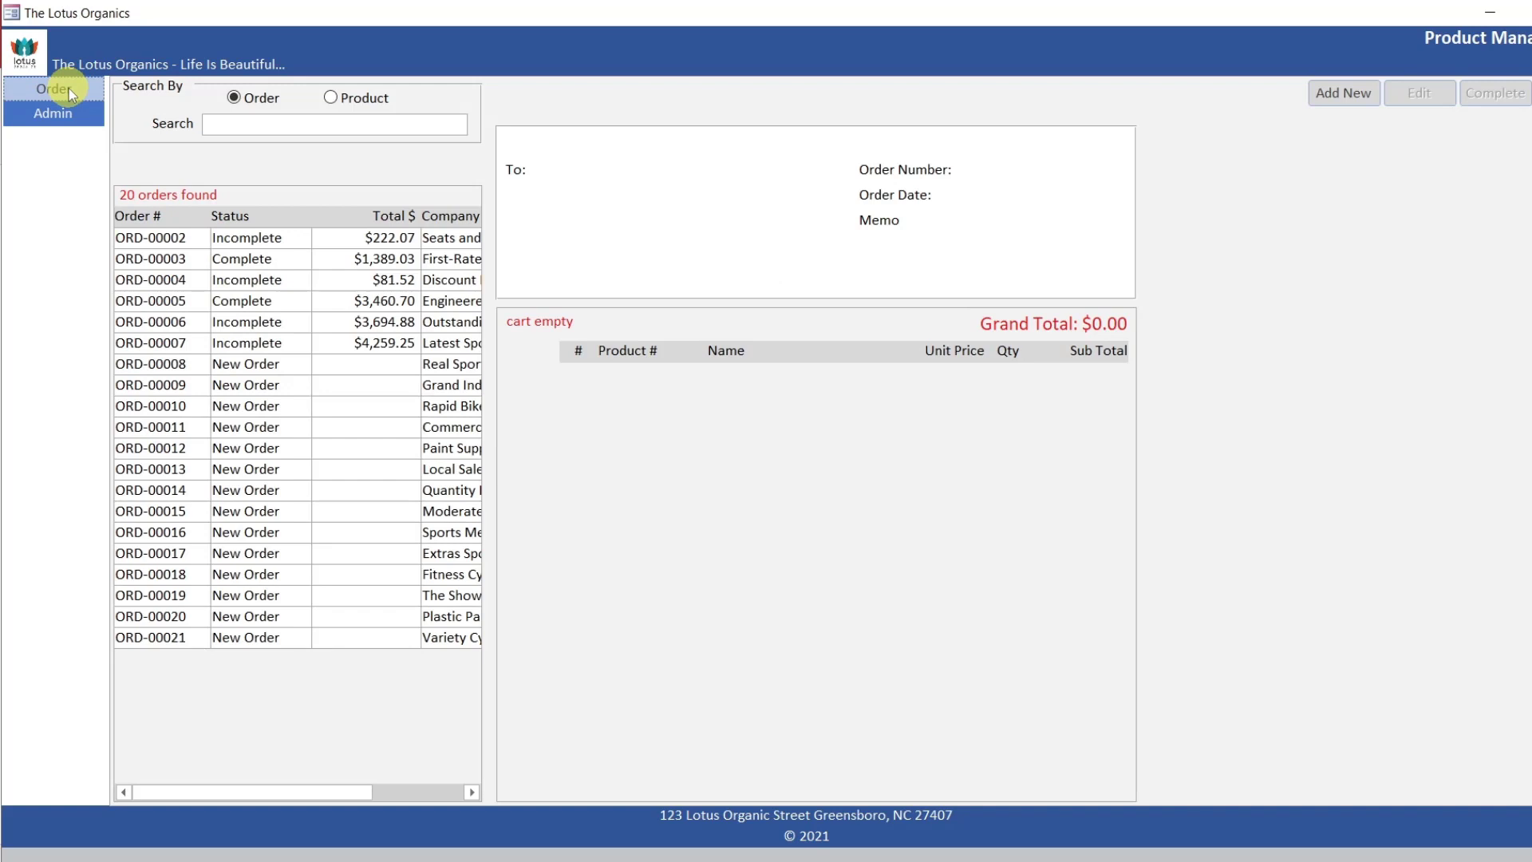
double_click(293, 241)
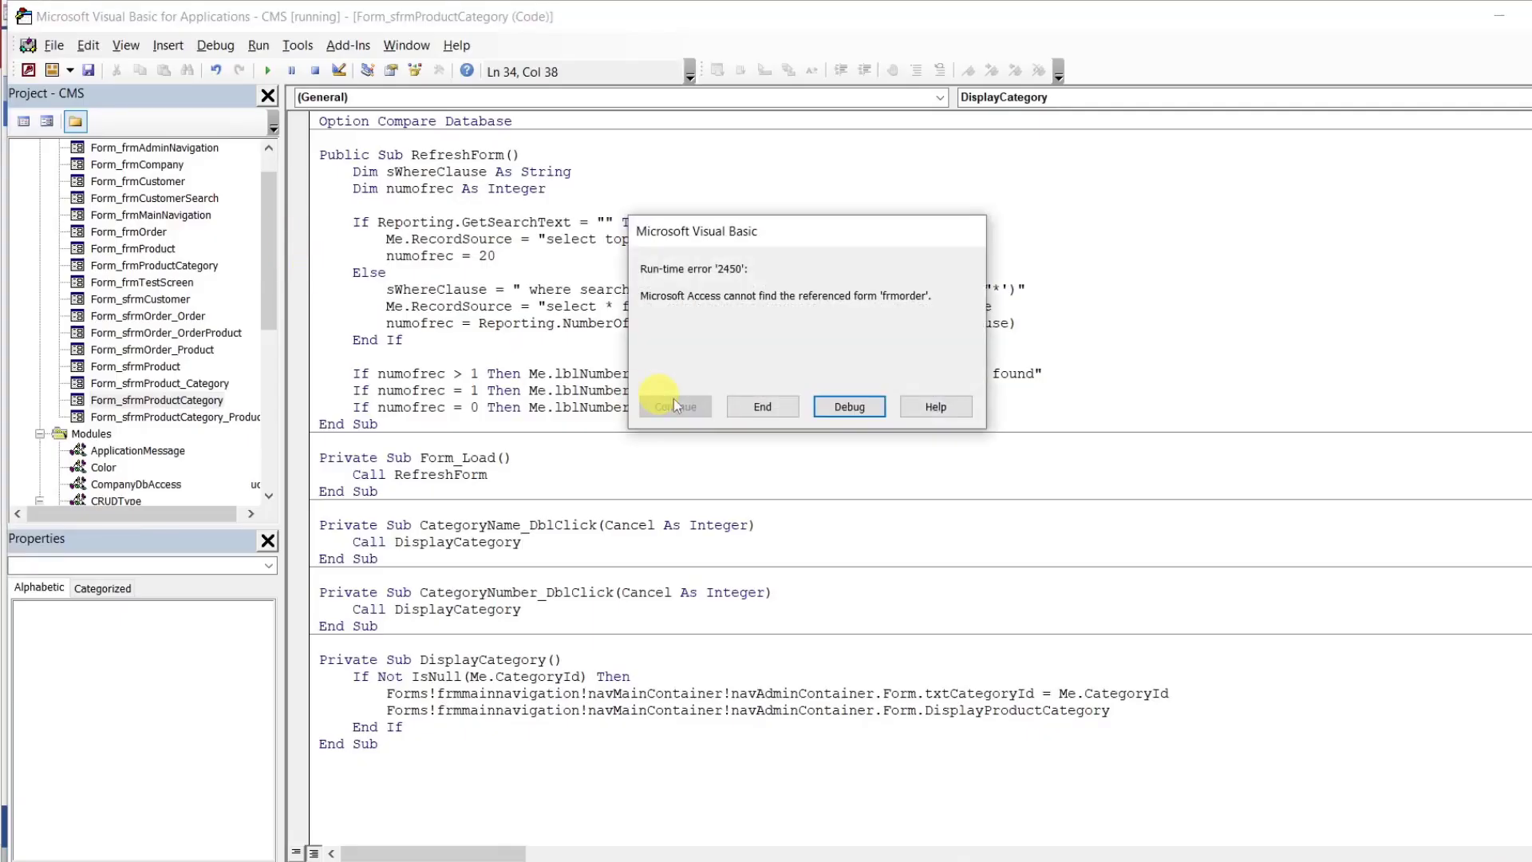
click(851, 409)
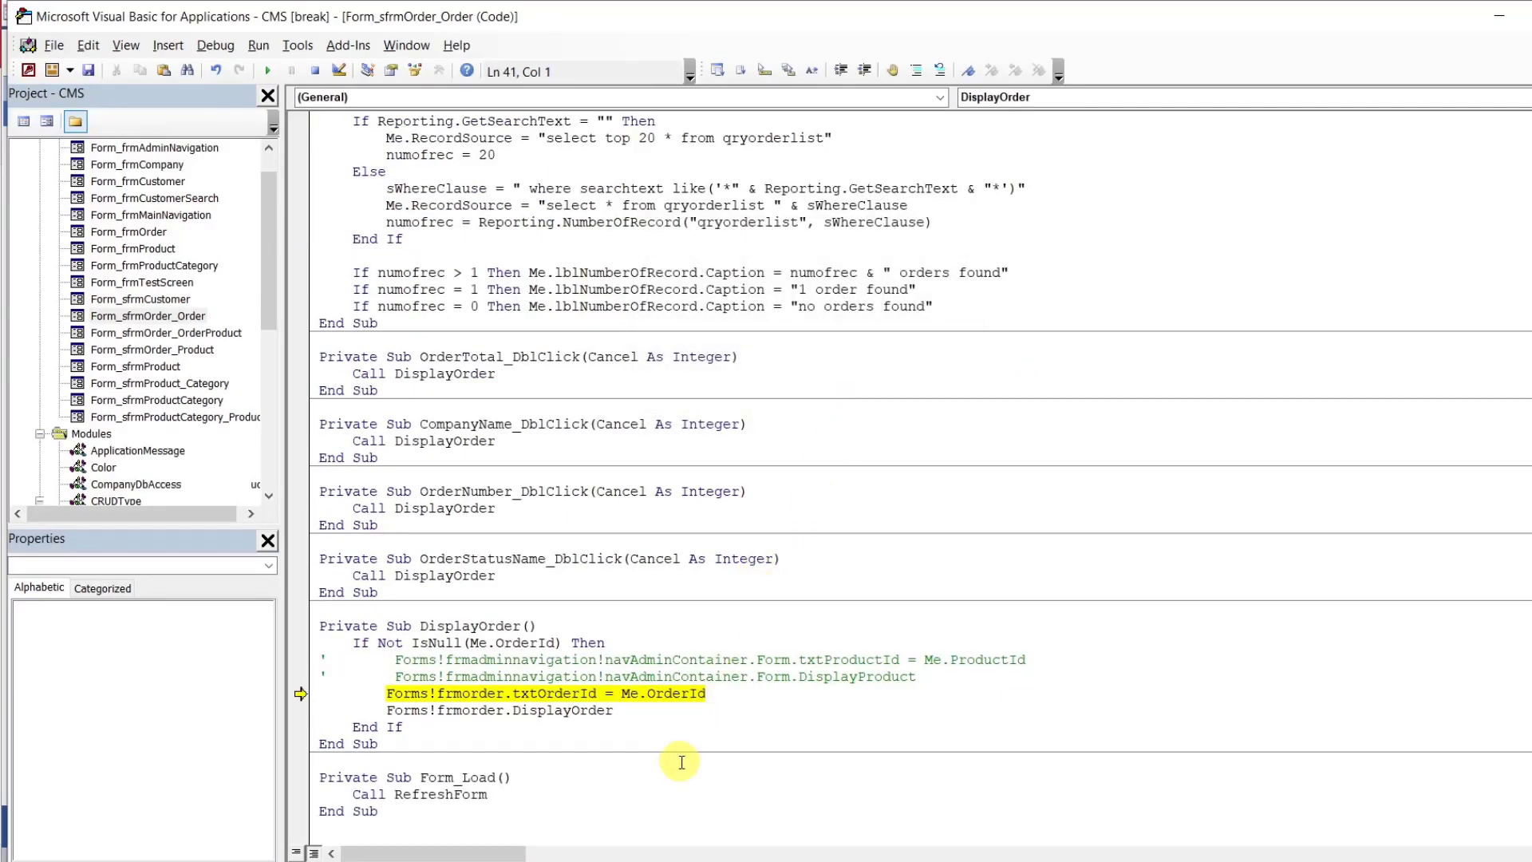
In the DisplayOrder procedure, prefix both order lines with Forms!frmmainnavigation!navMainContainer.Form in place of the direct form reference
click(677, 738)
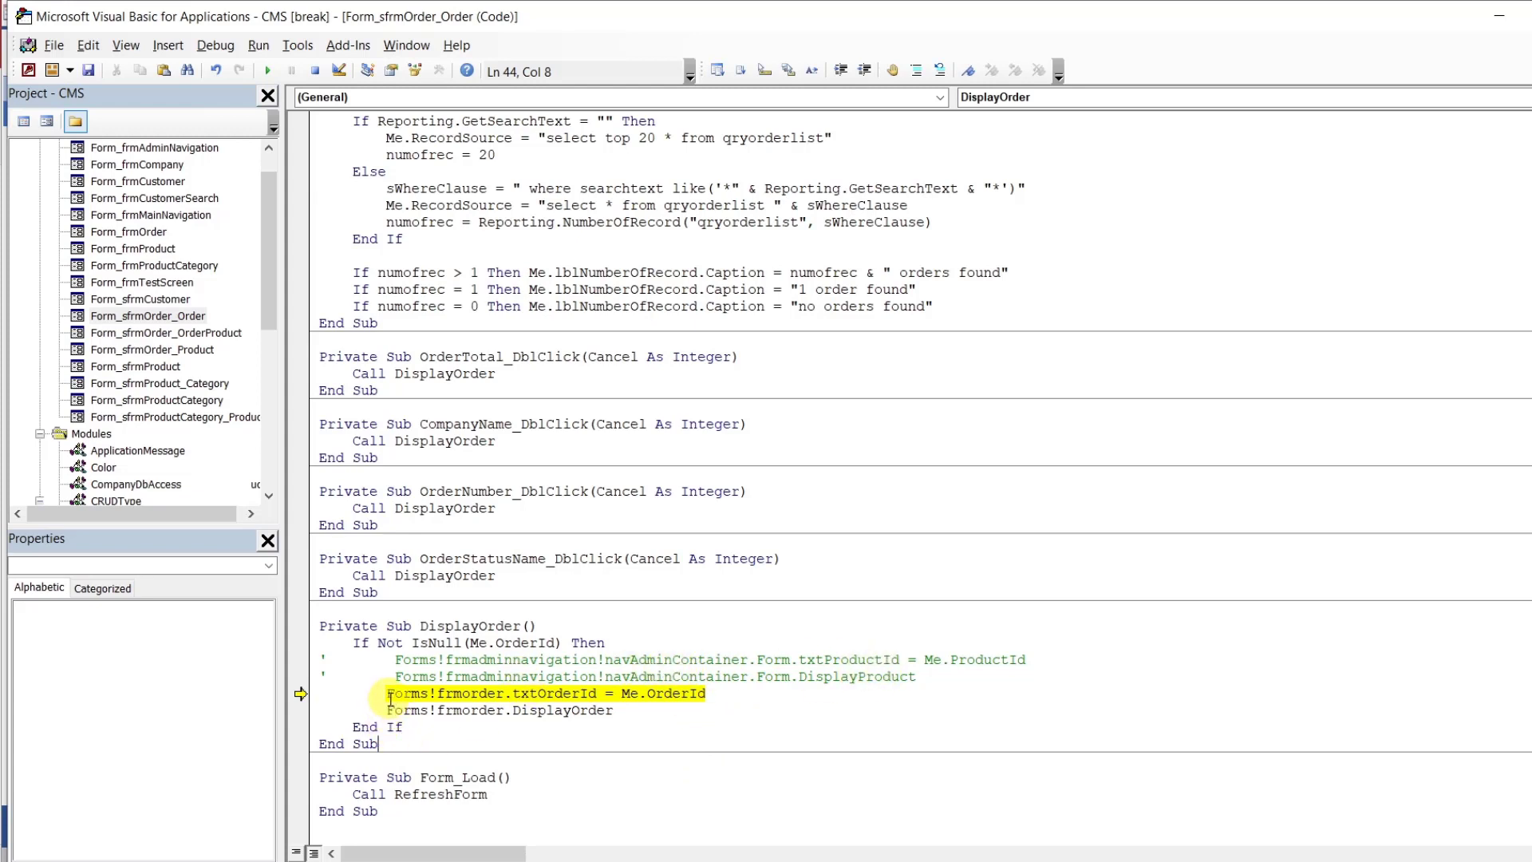
drag(389, 696, 507, 694)
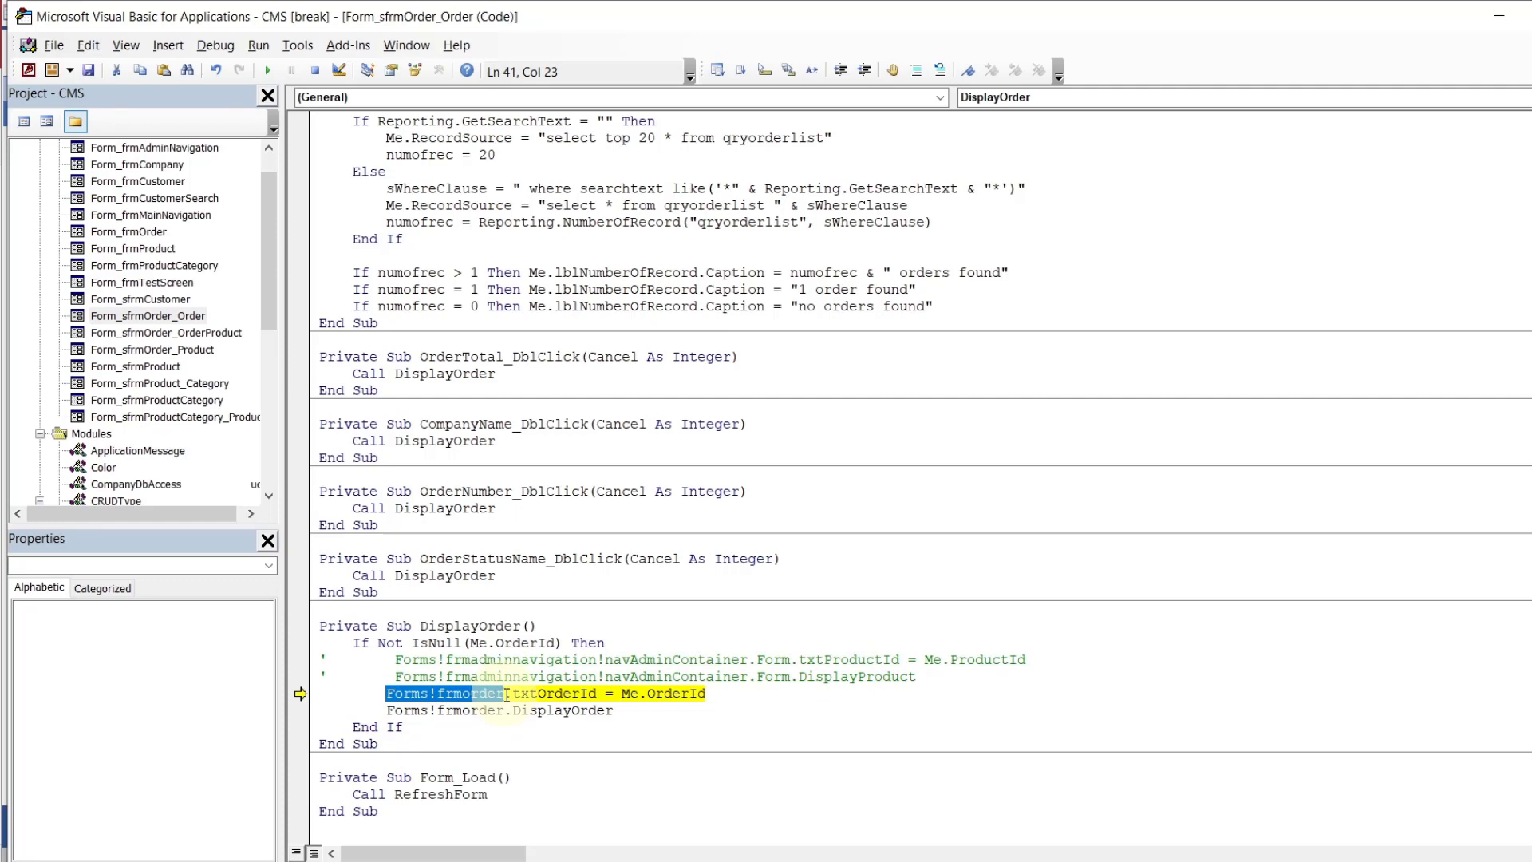
text(Forms!frmmainnavigation!navMainContainer.Form)
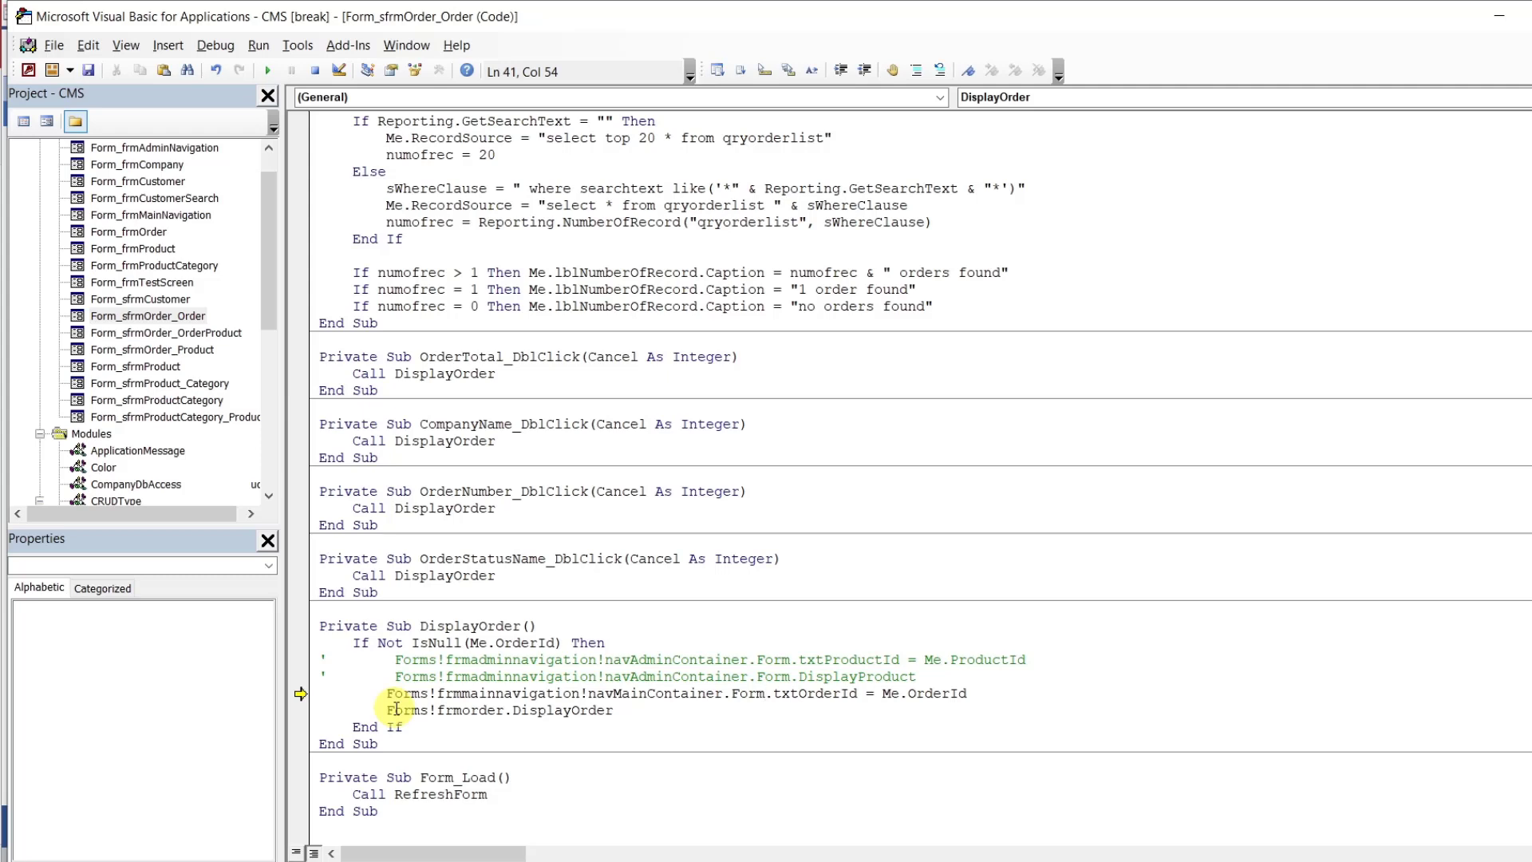
drag(387, 711, 437, 710)
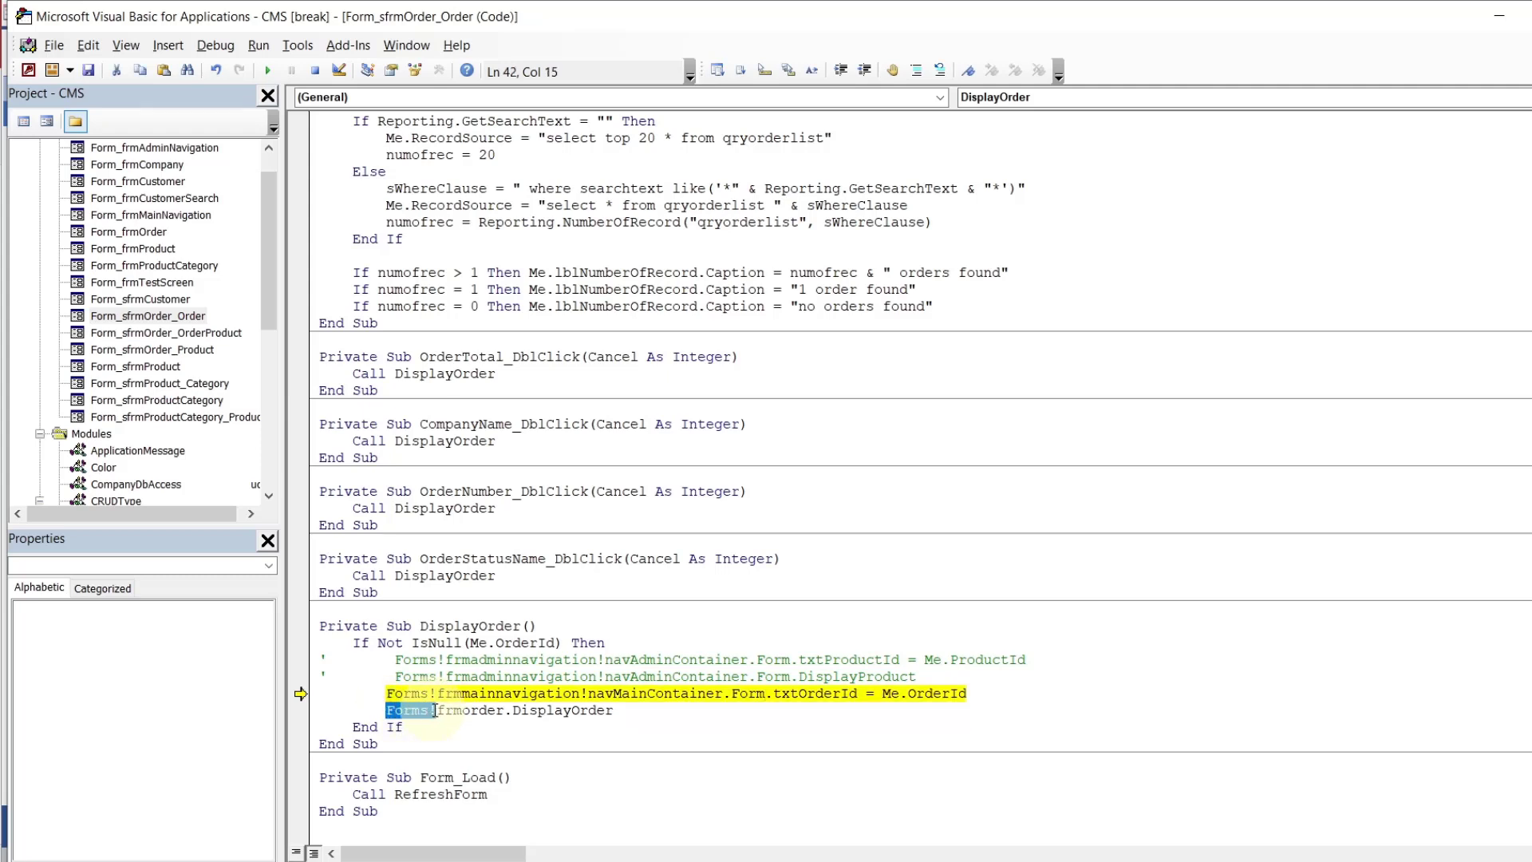
text(Forms!frmmainnavigation!navMainContainer.Form)
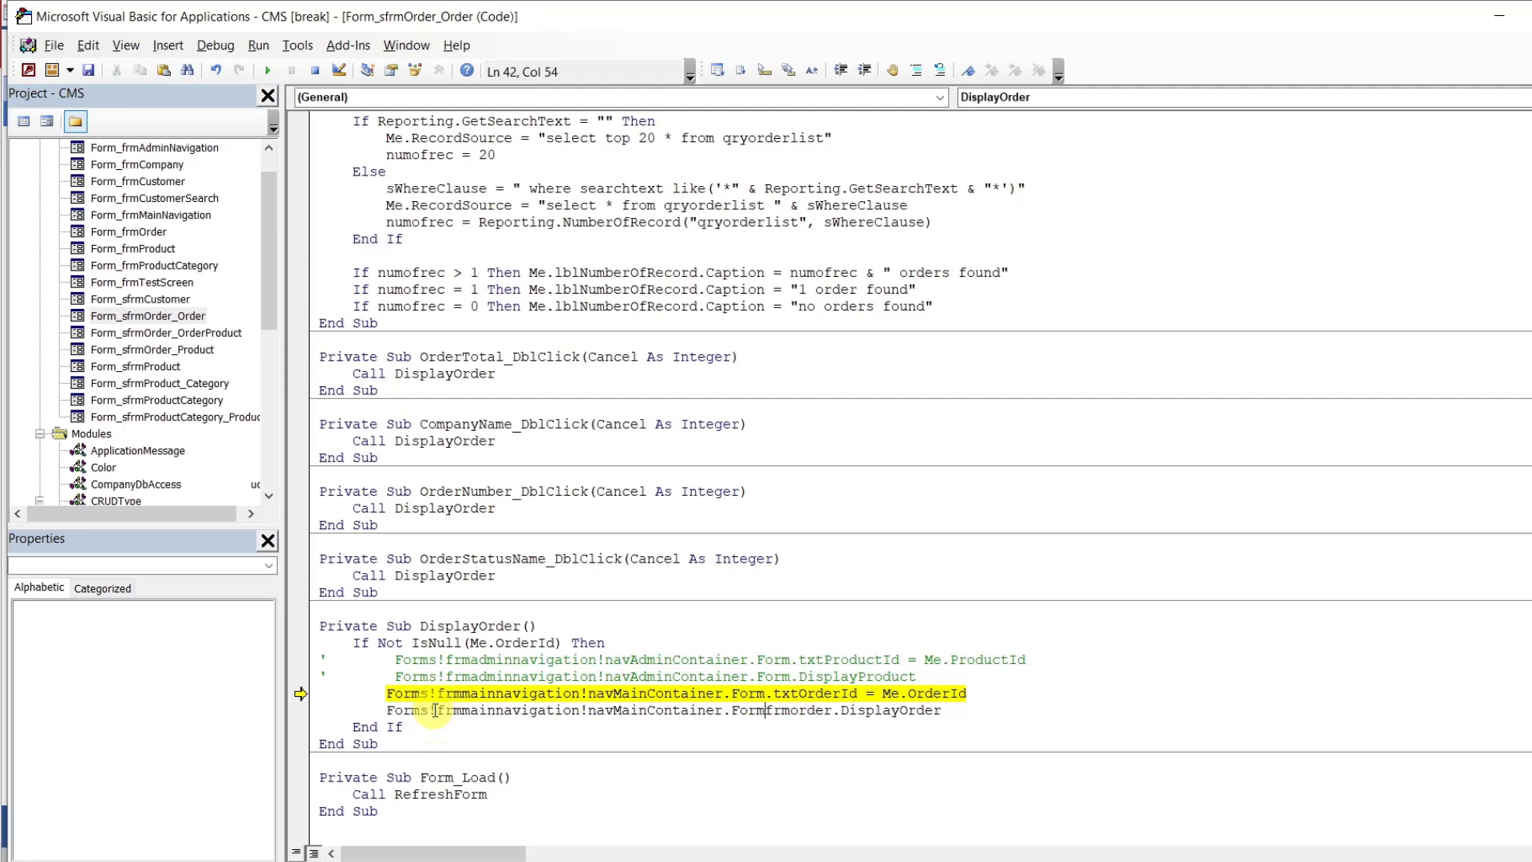
text(.)
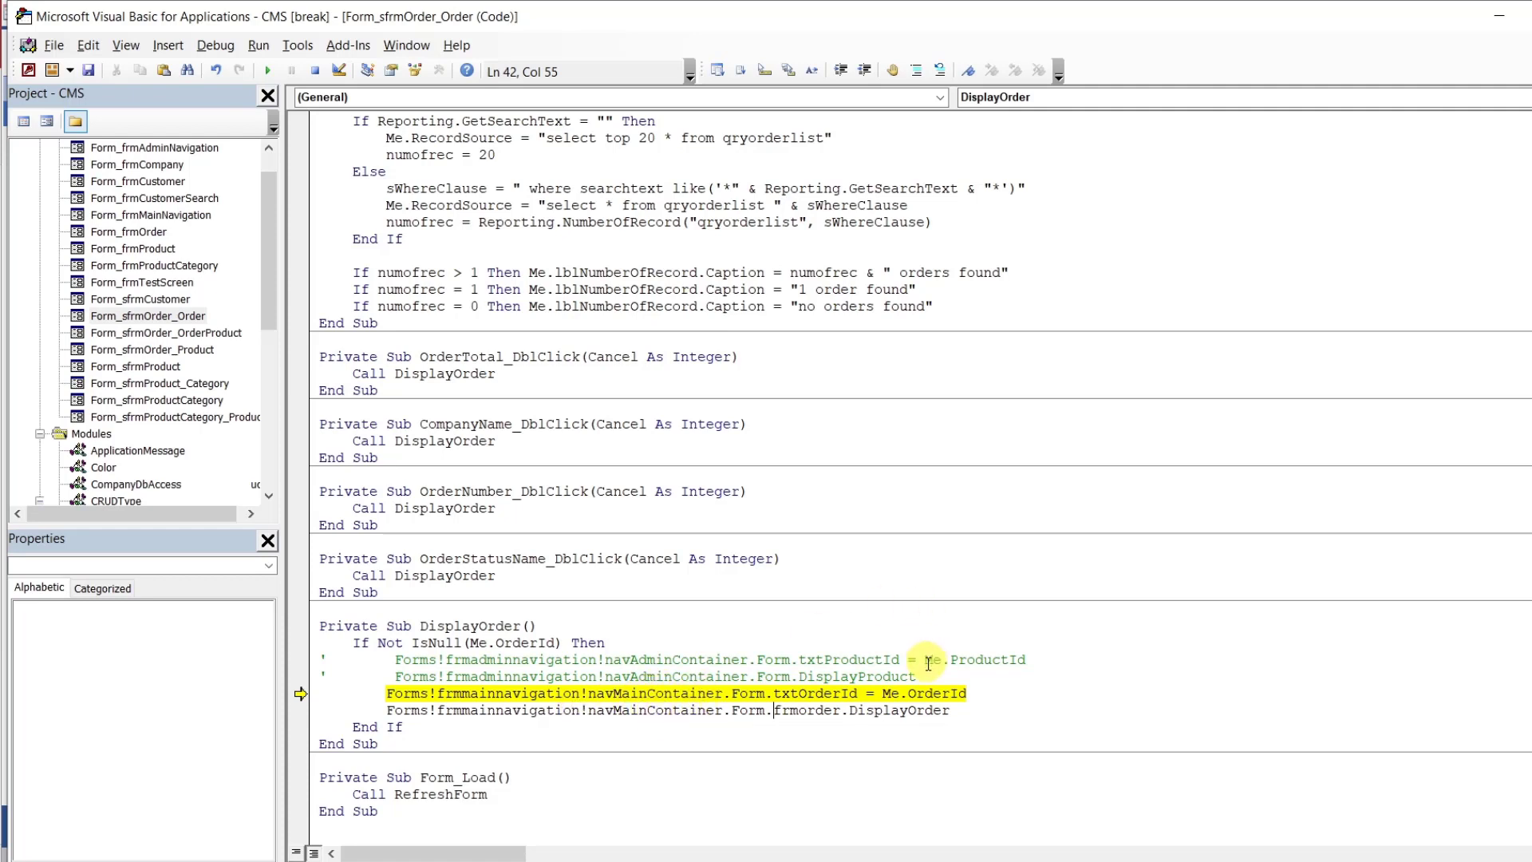
Delete the two commented-out product lines from DisplayOrder, then continue execution and debug the run-time error
drag(916, 677, 926, 644)
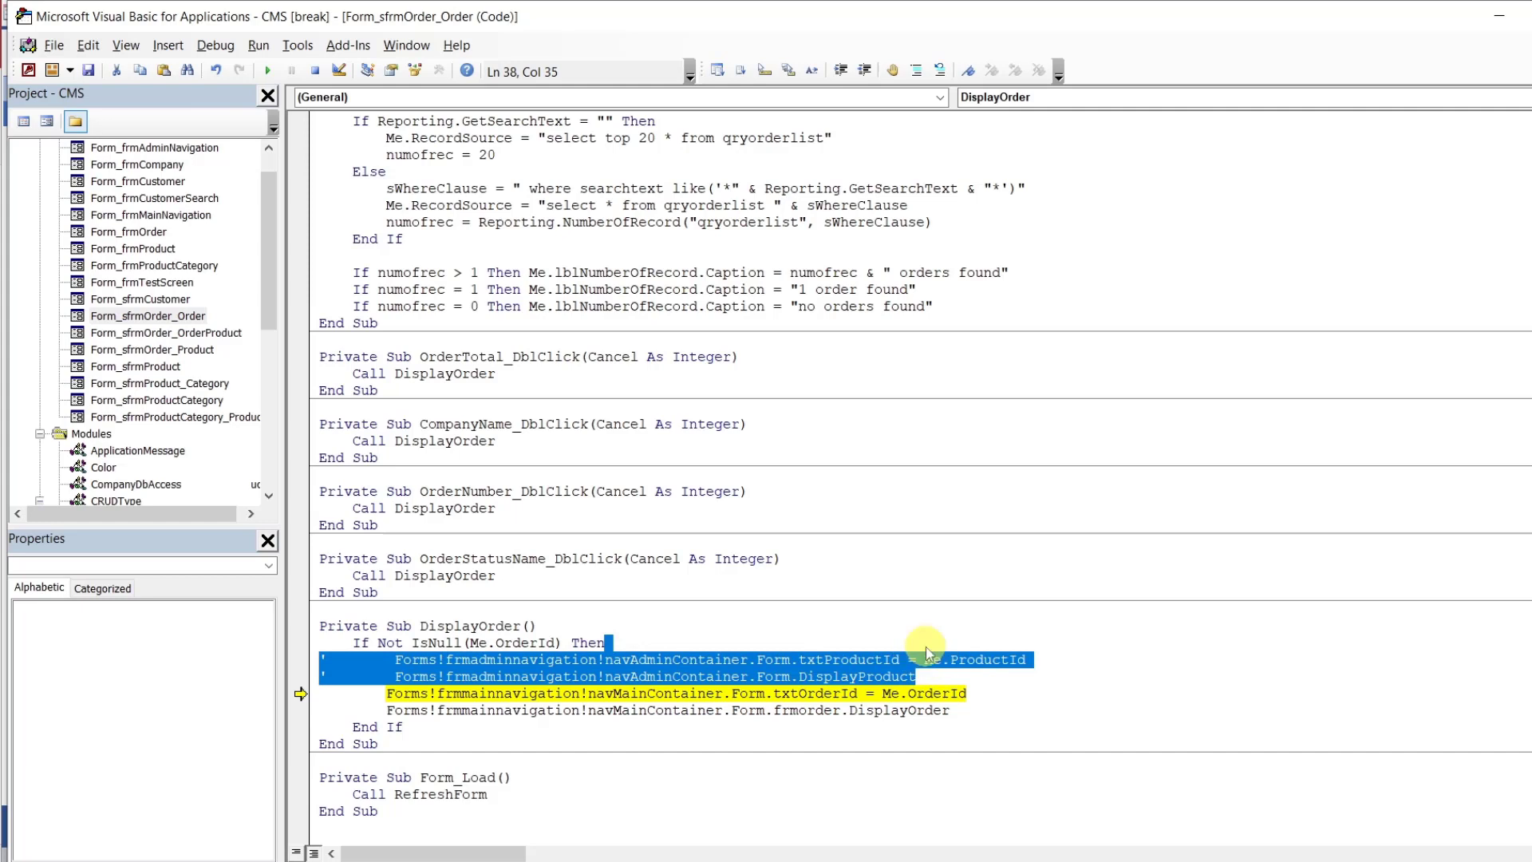
key(Delete)
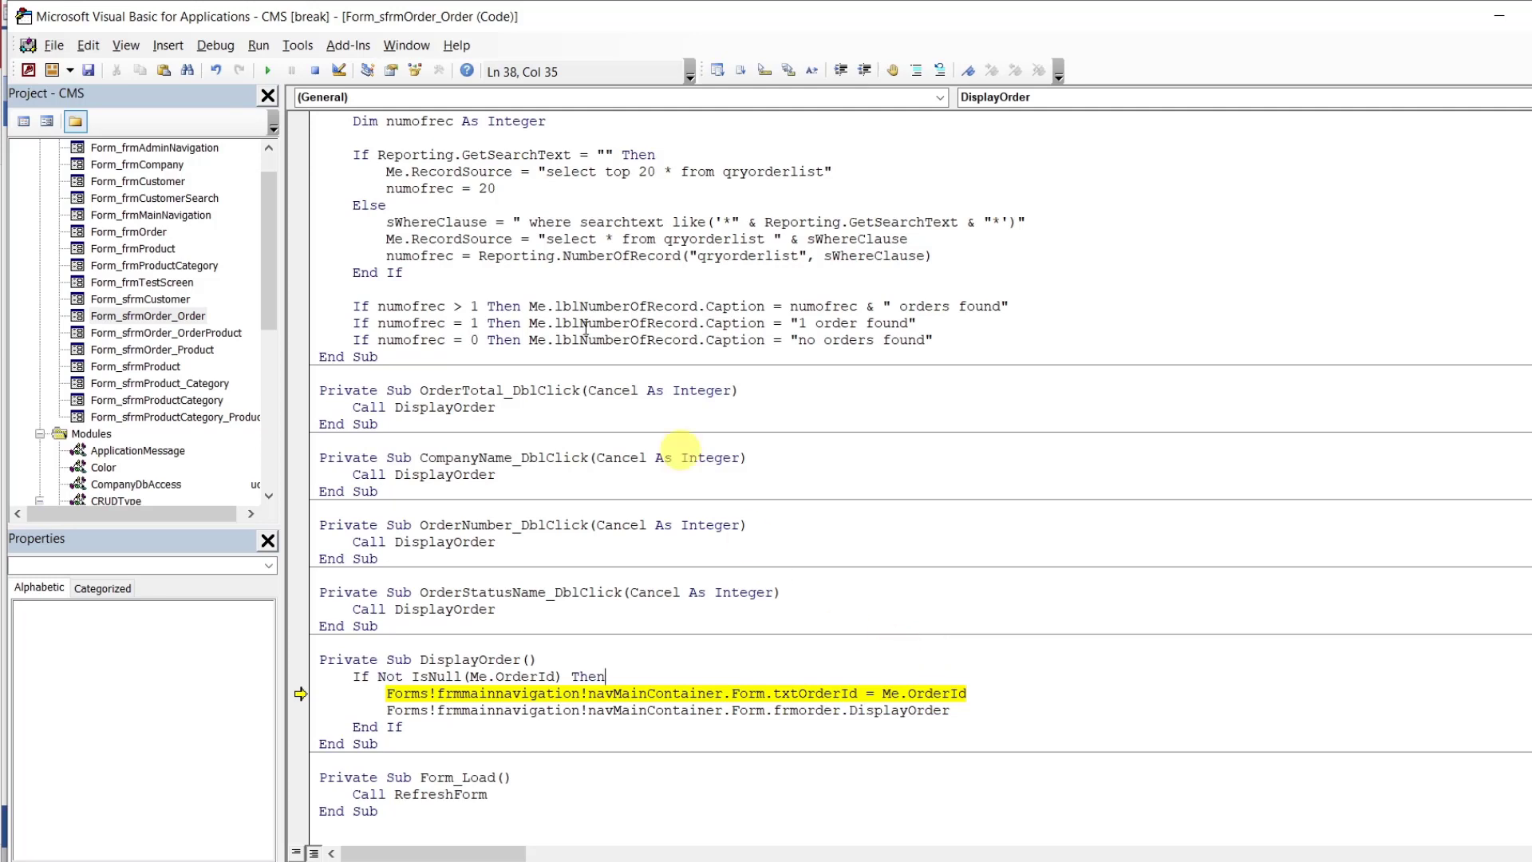
click(268, 70)
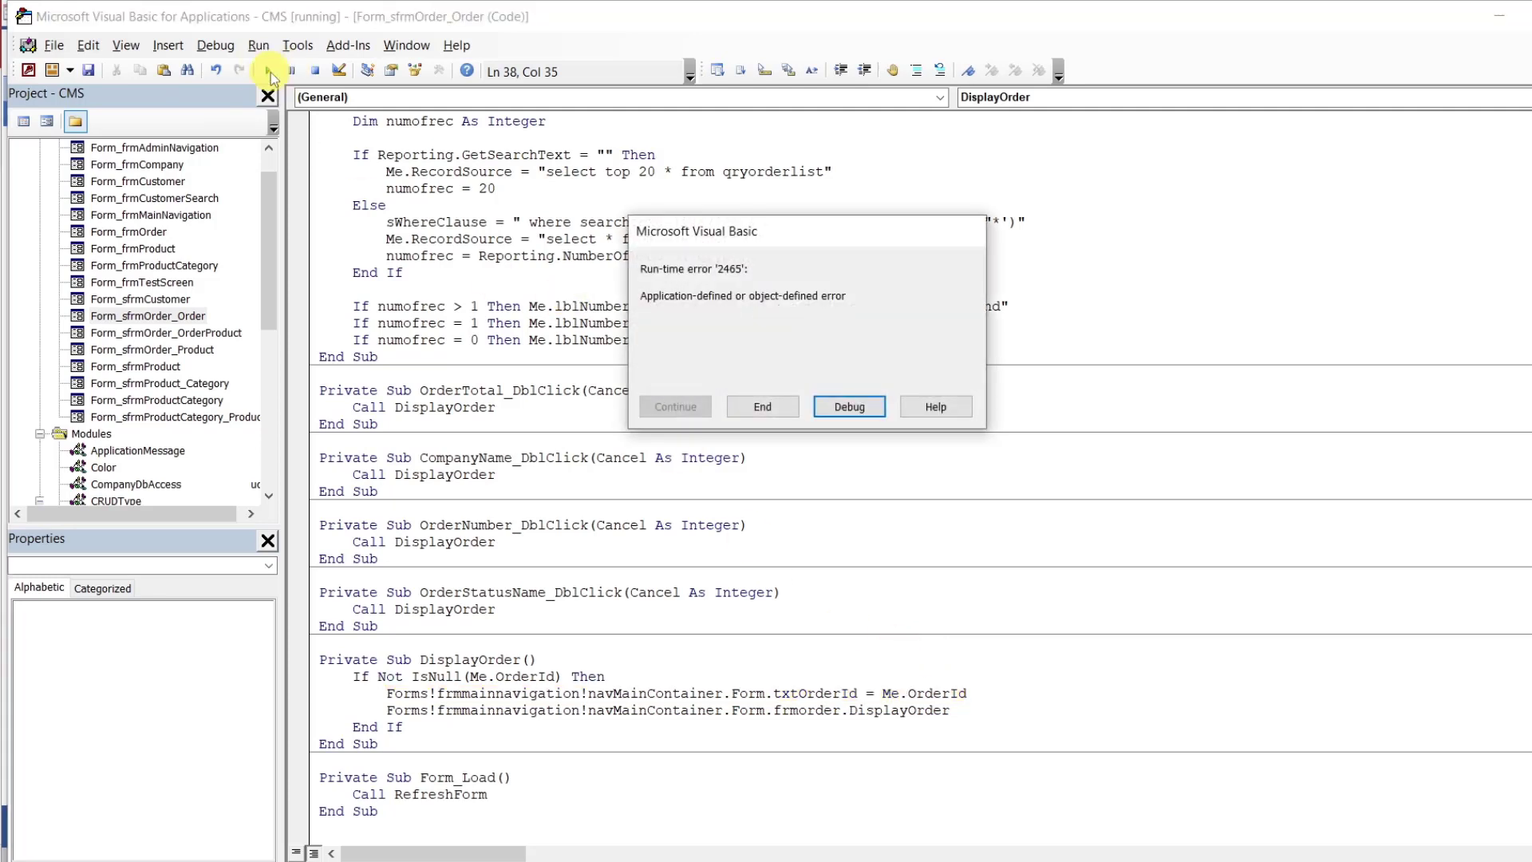
click(847, 408)
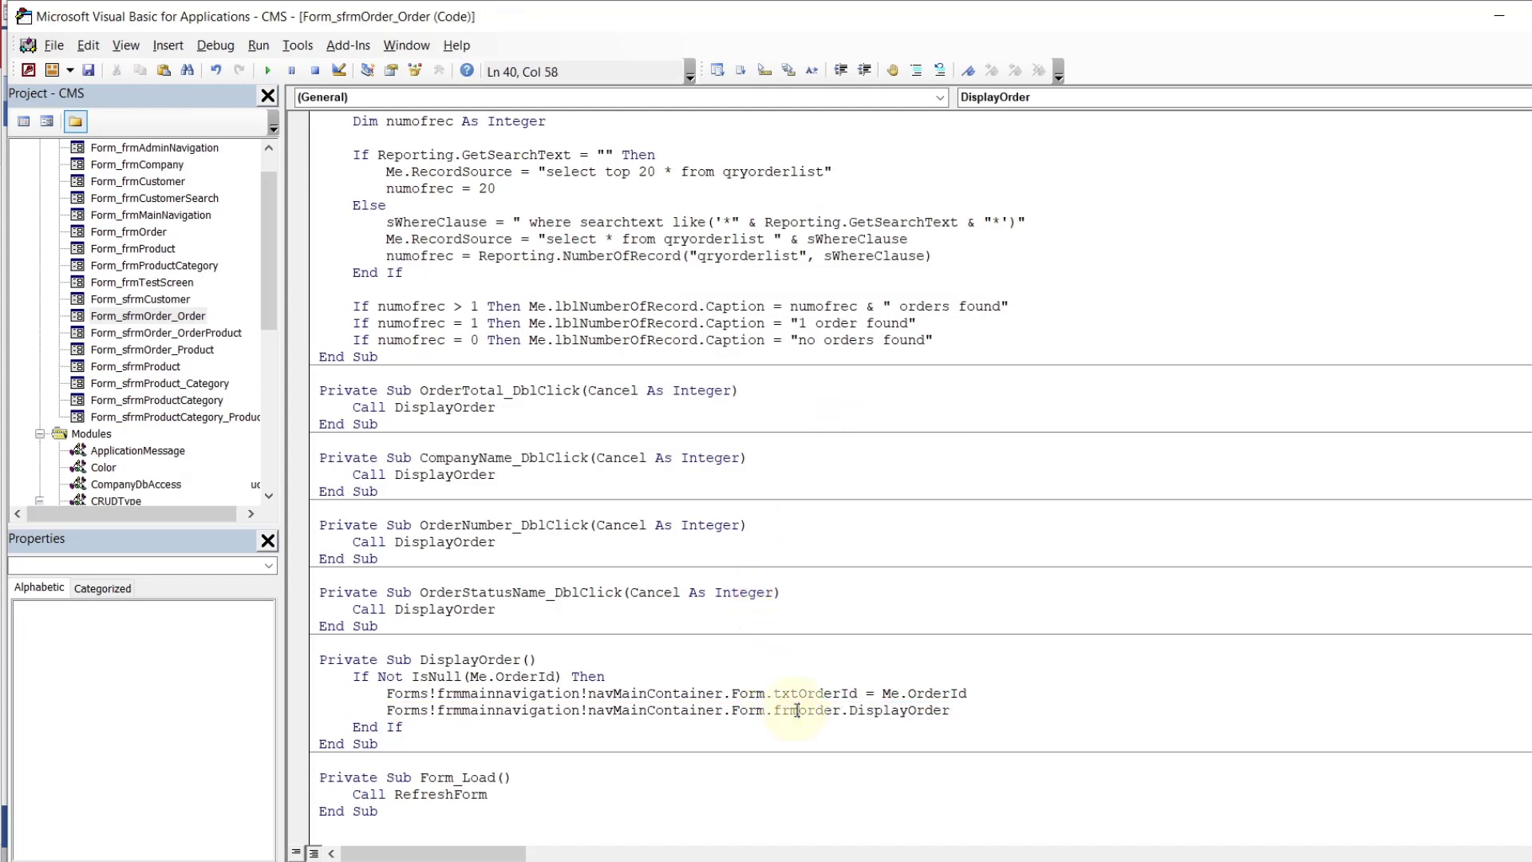
Remove the leftover frmorder reference so the call reads Forms!frmmainnavigation!navMainContainer.Form.DisplayOrder
double_click(796, 711)
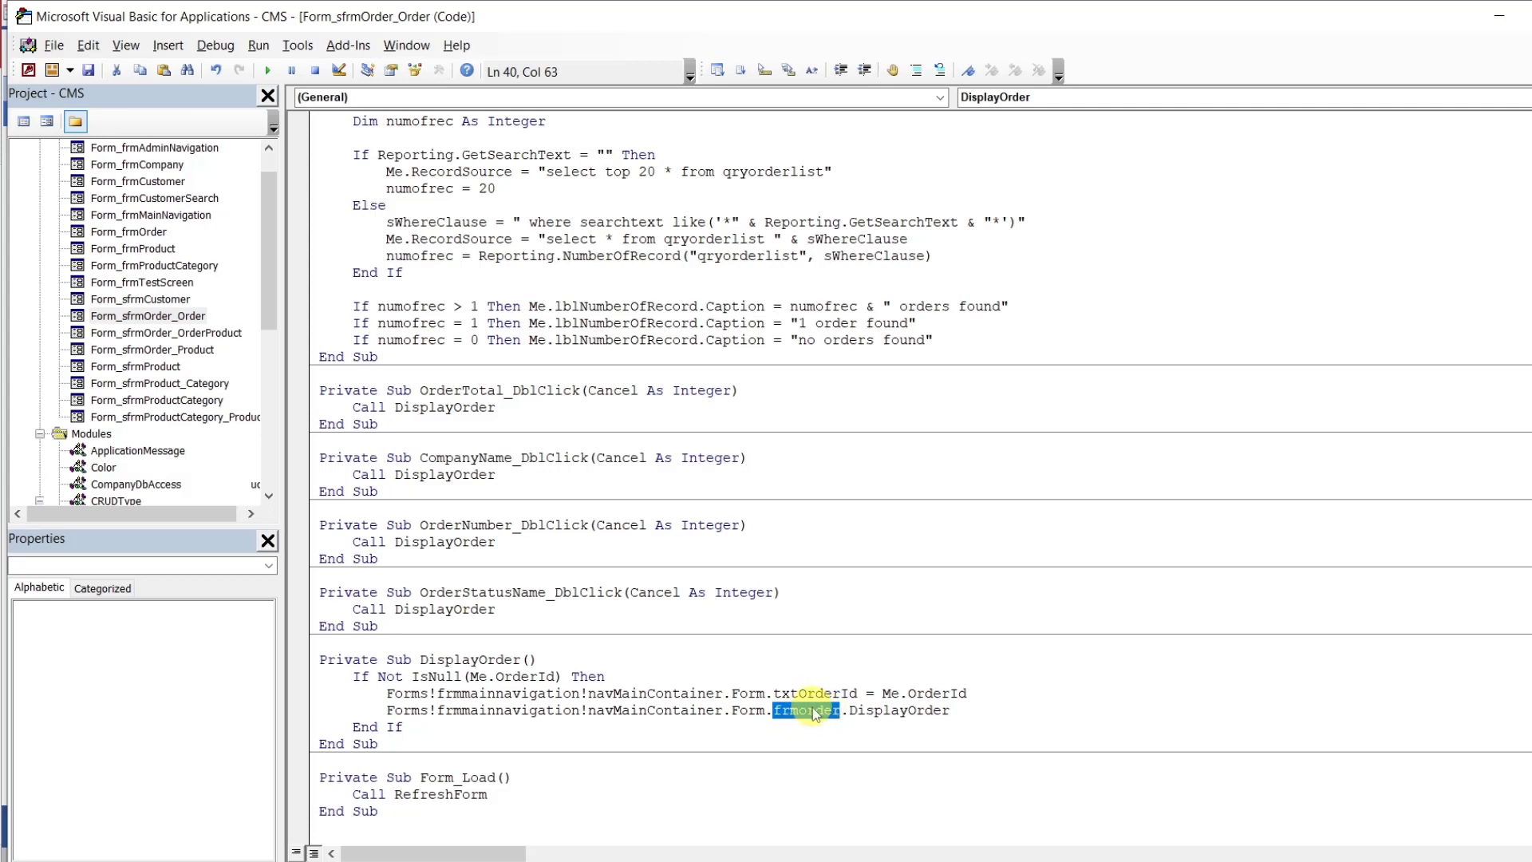
key(Delete)
key(Delete)
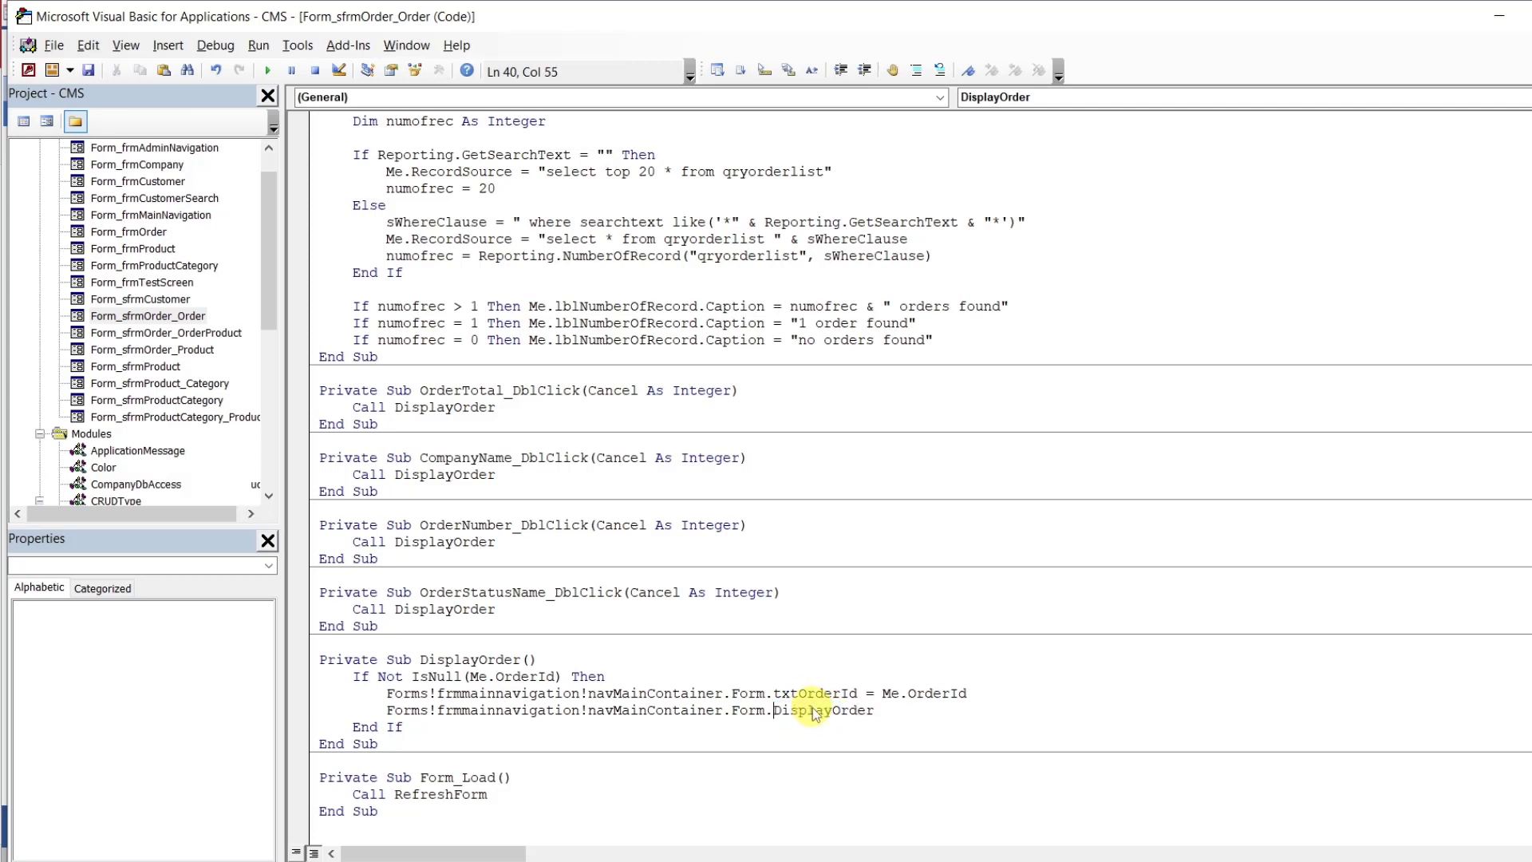
click(800, 671)
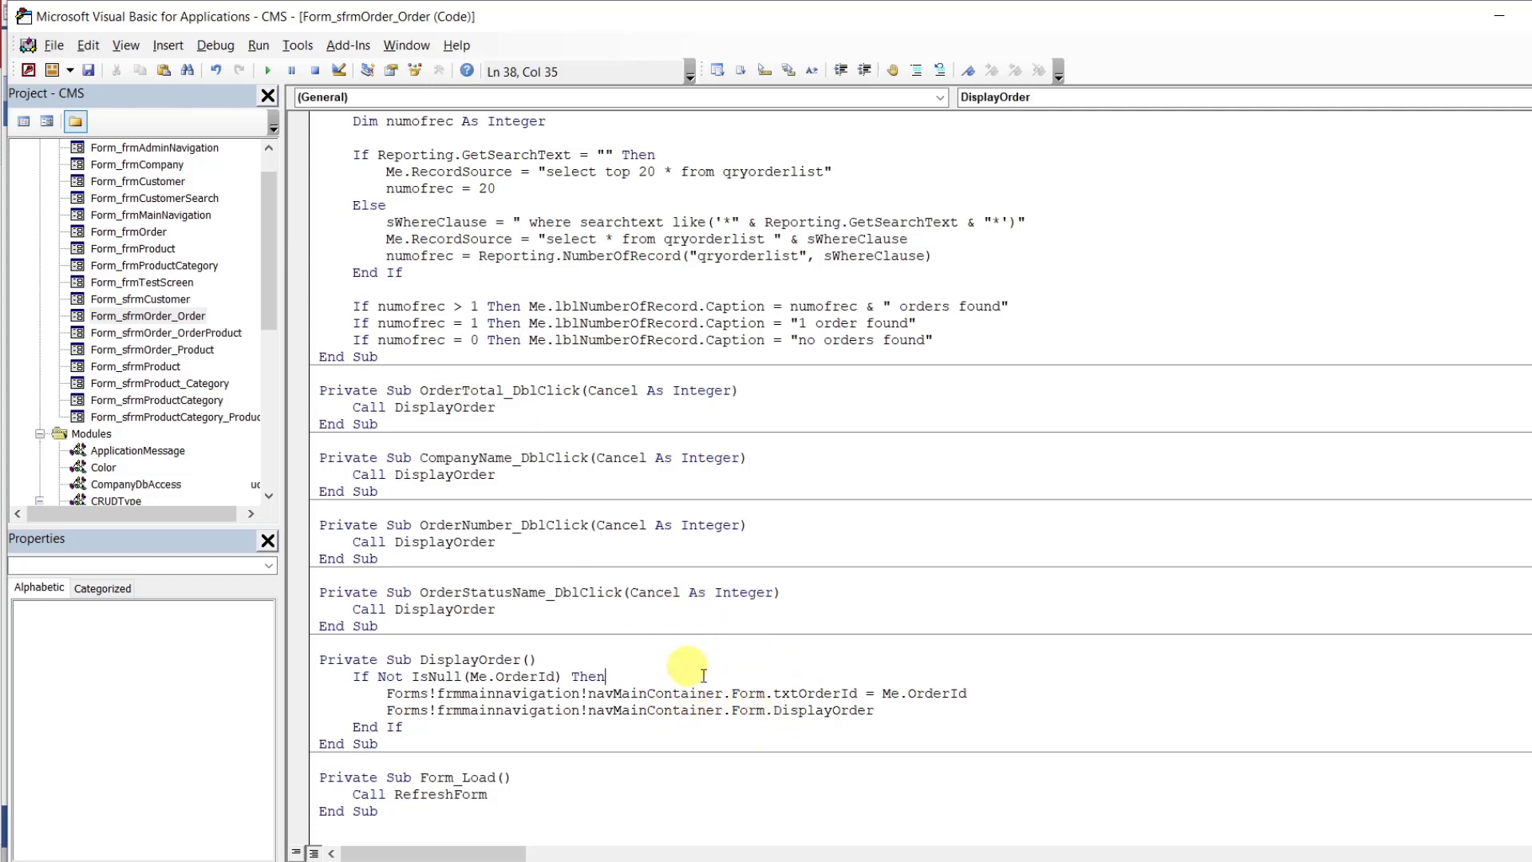
Switch to the main navigation form and display the first order in the list to test the corrected code
click(959, 861)
click(880, 811)
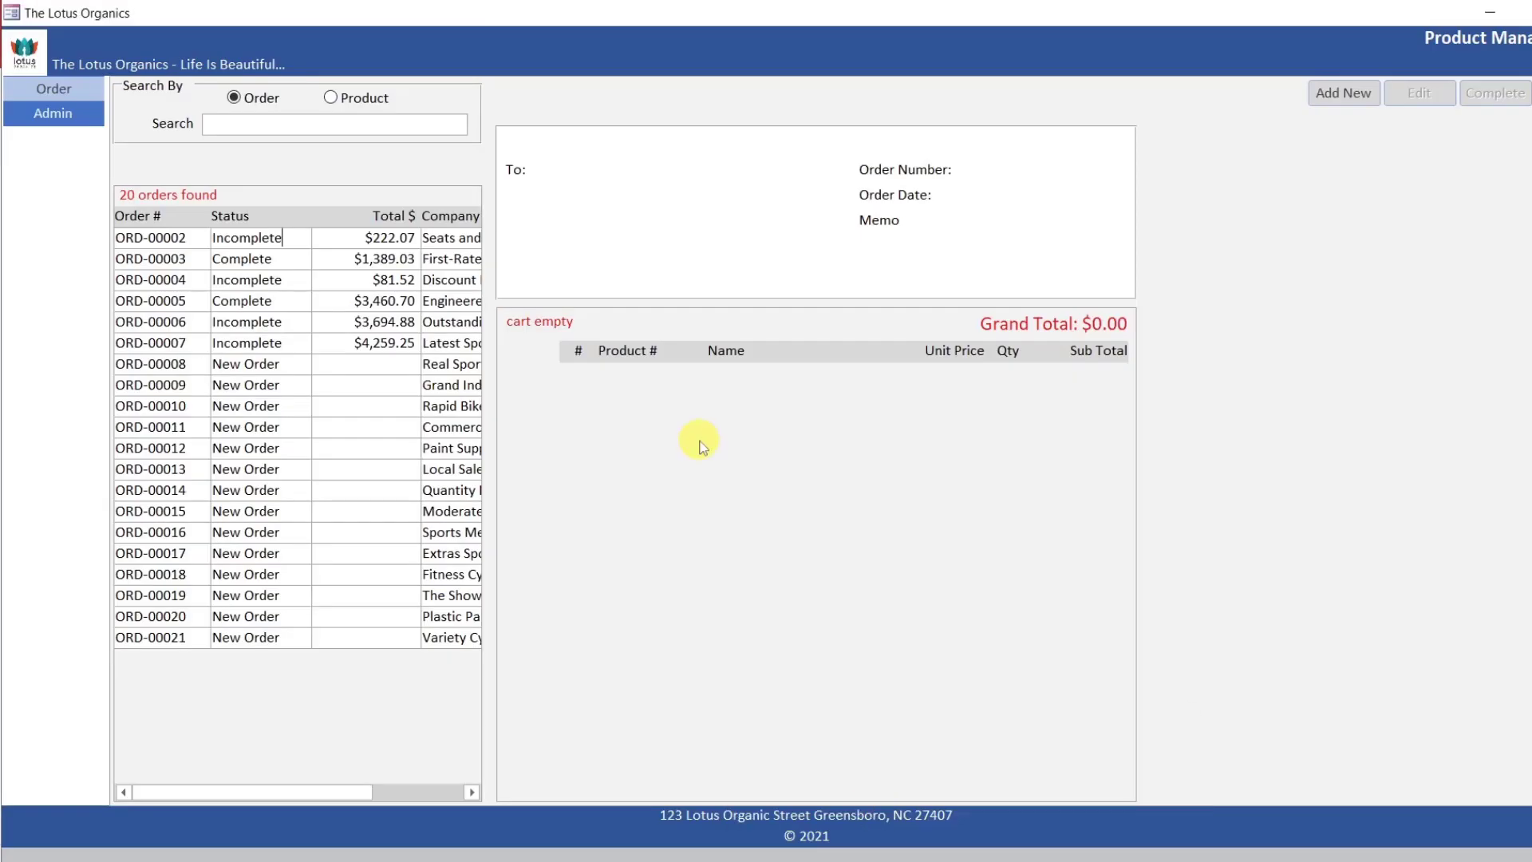
double_click(314, 238)
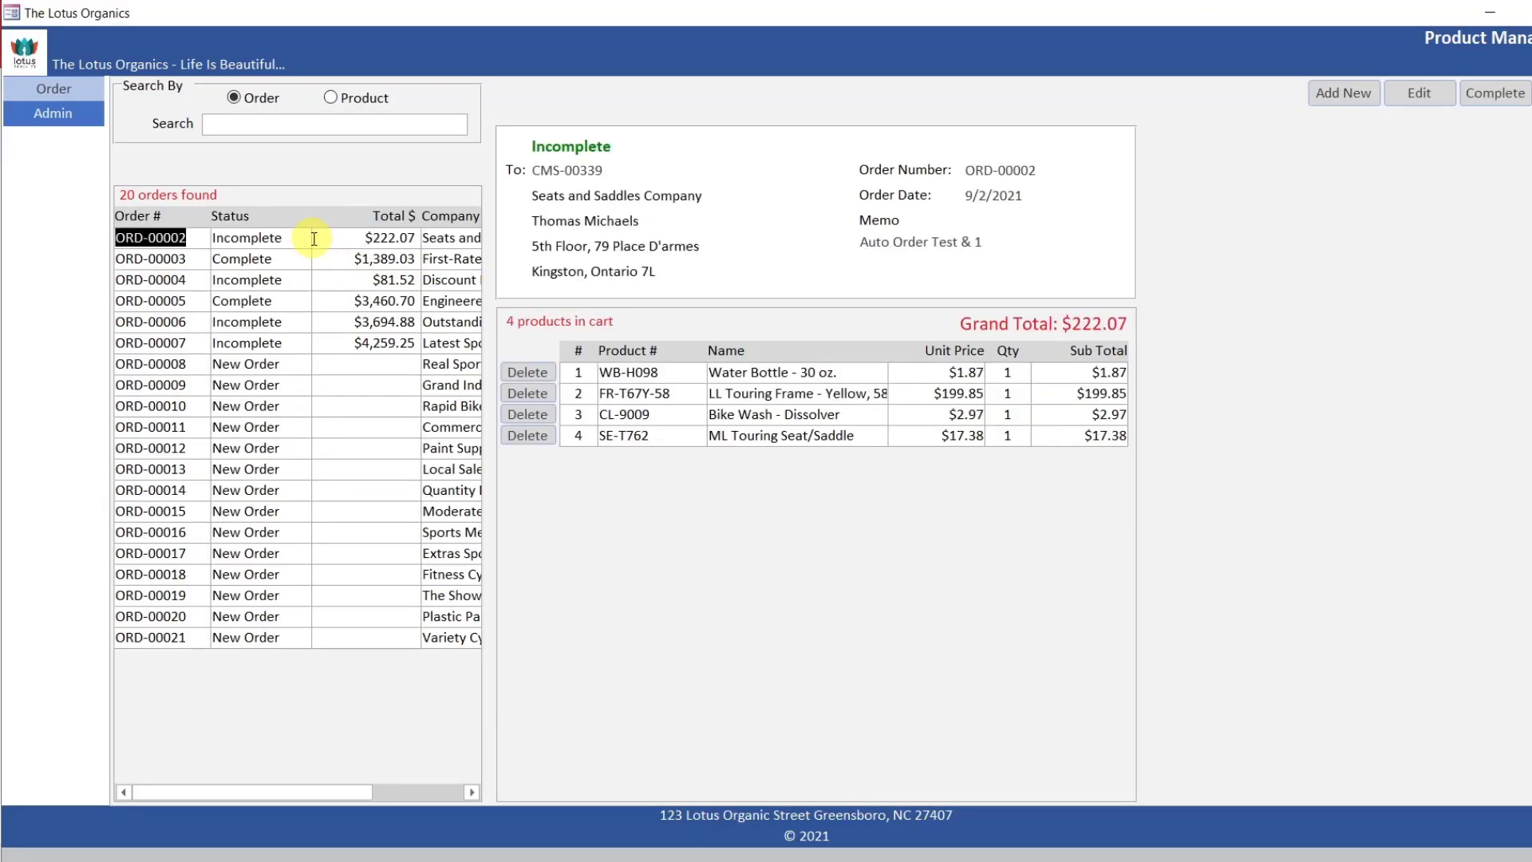
Return to the code editor and undo the removal of frmorder and of the commented-out lines in DisplayOrder
click(959, 861)
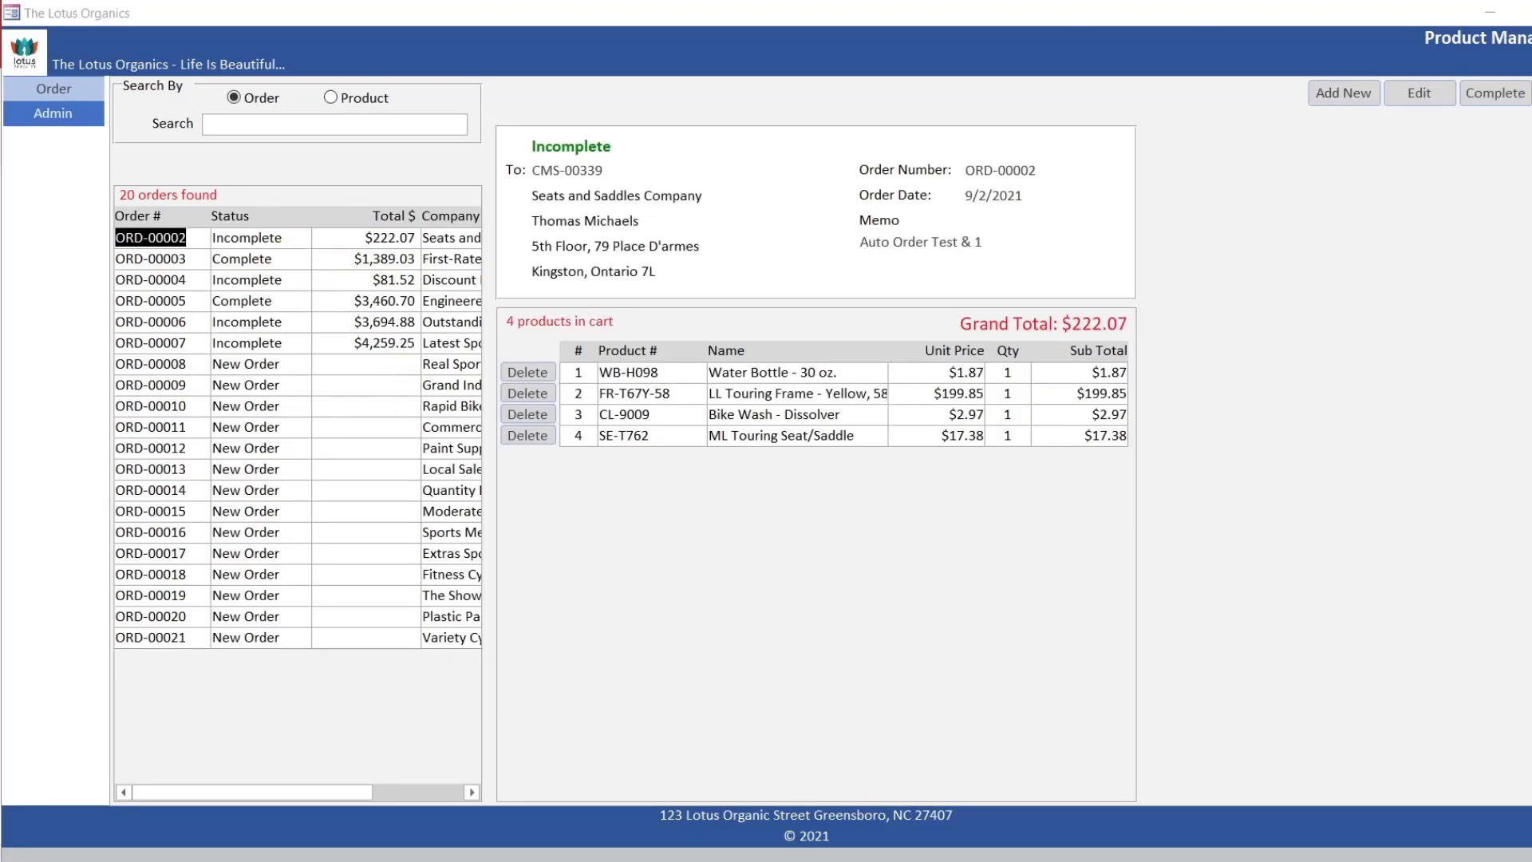
click(1069, 790)
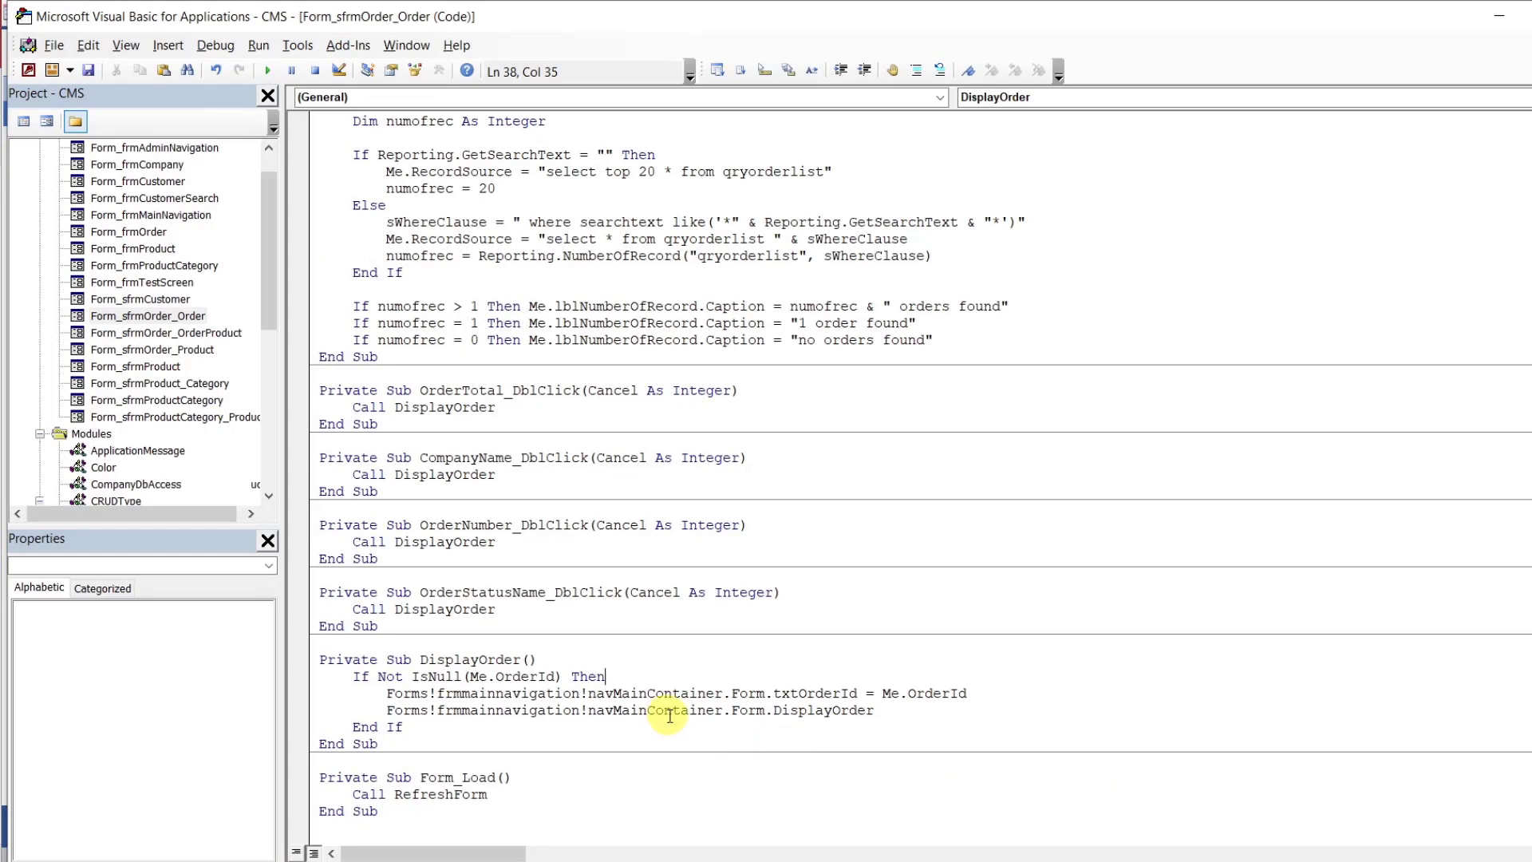
key(ctrl+z)
key(ctrl+z)
key(ctrl+z)
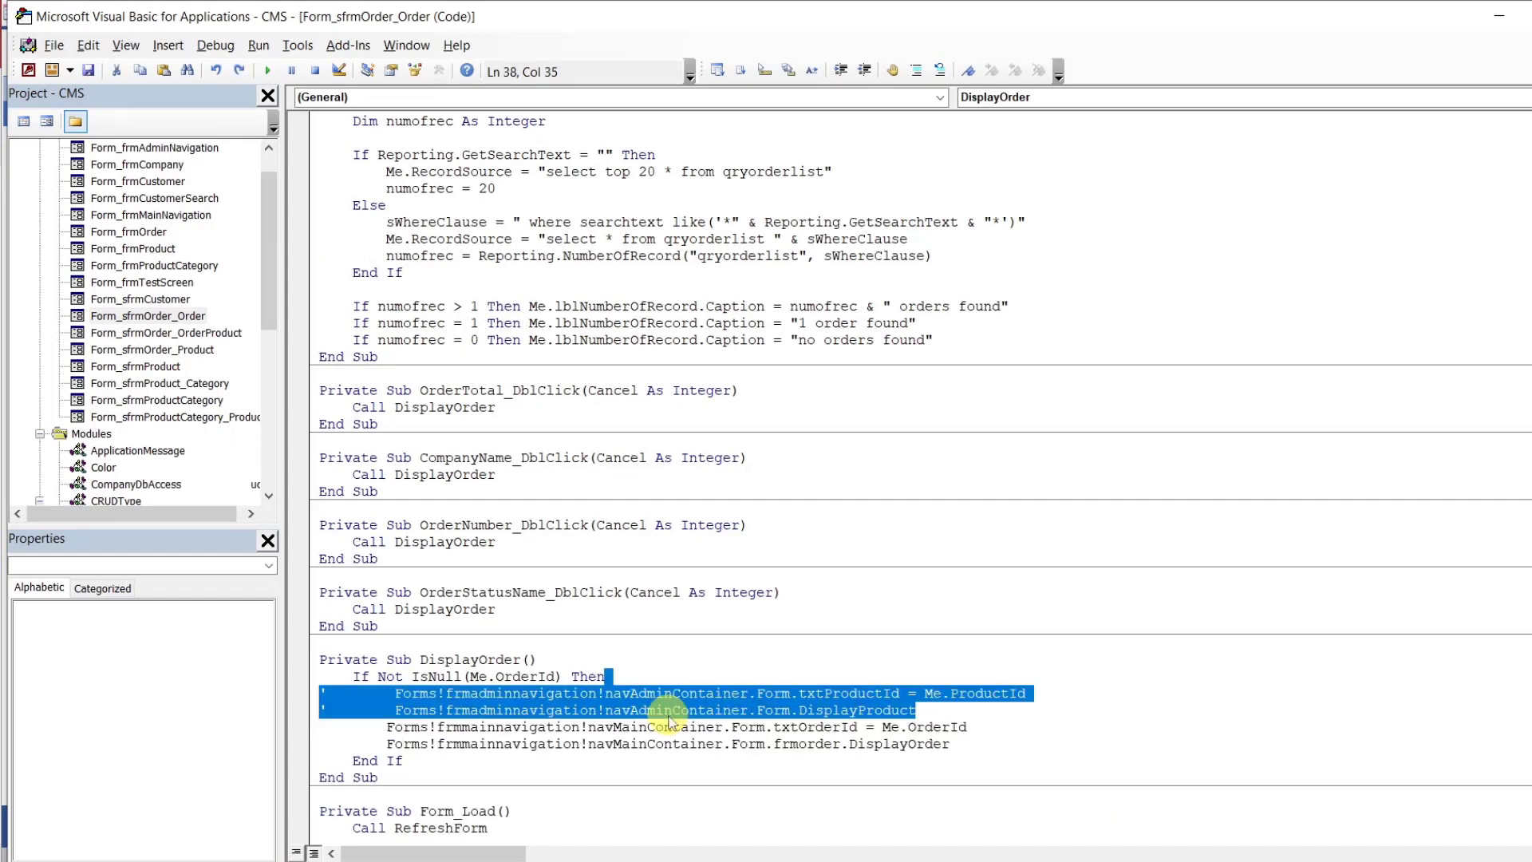
Delete the restored commented-out product lines again and strip frmorder from the call to DisplayOrder
double_click(798, 747)
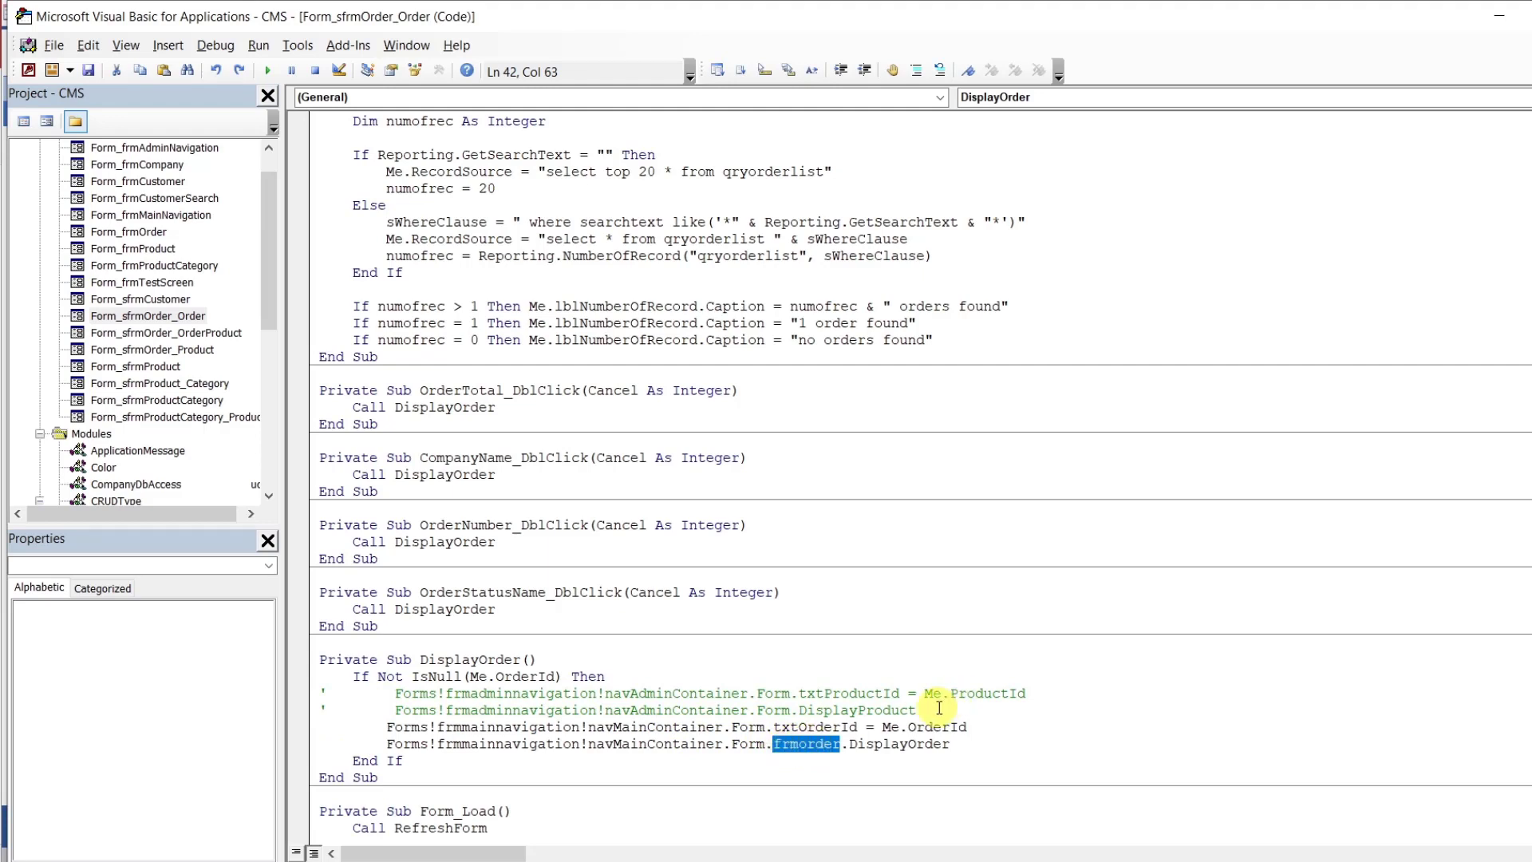
drag(940, 708, 932, 677)
key(Delete)
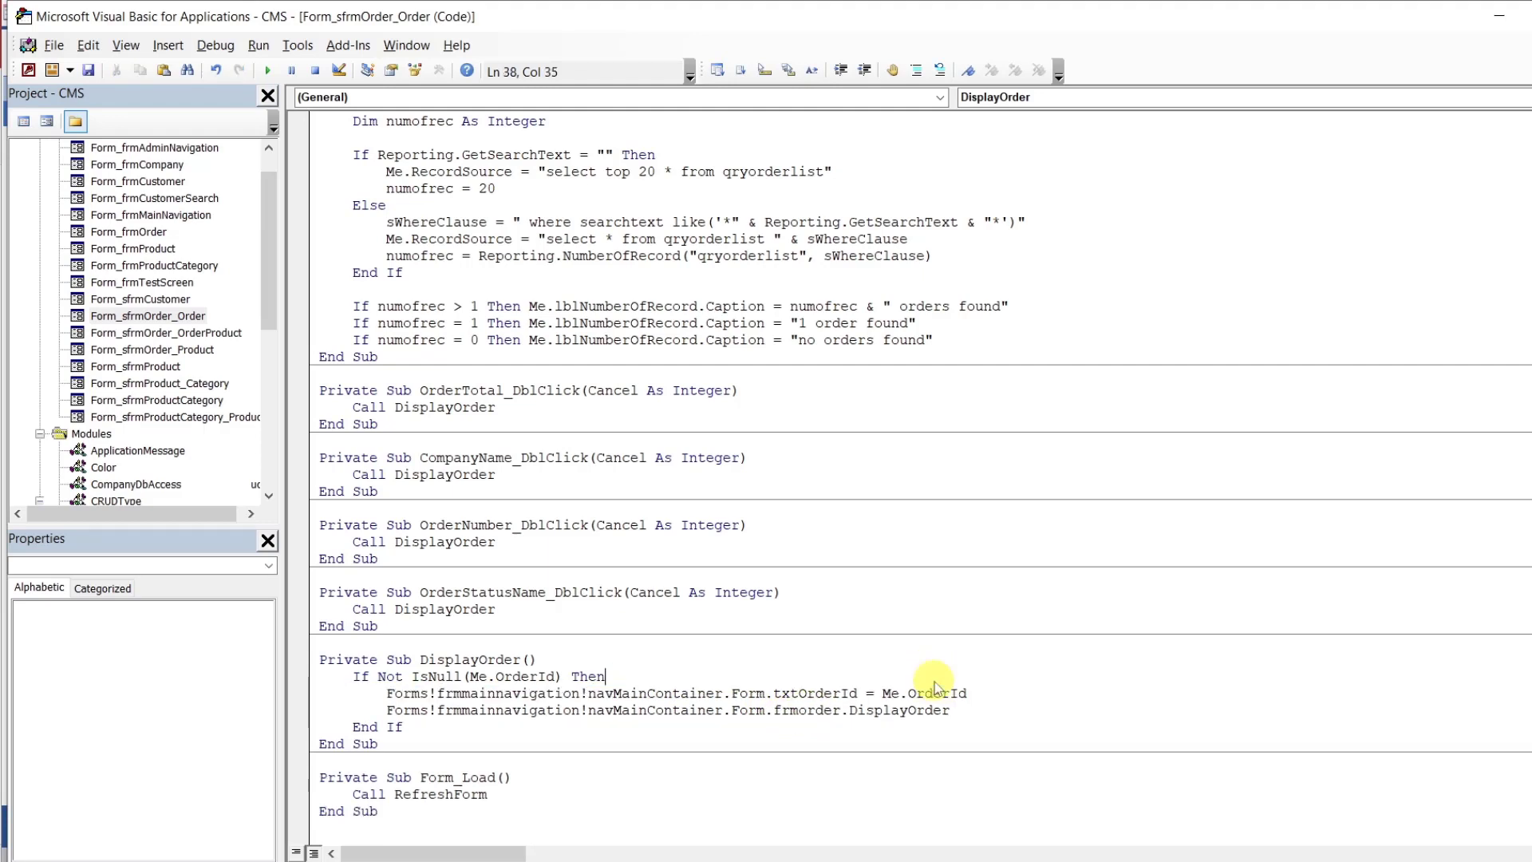
double_click(805, 710)
key(Delete)
key(Delete)
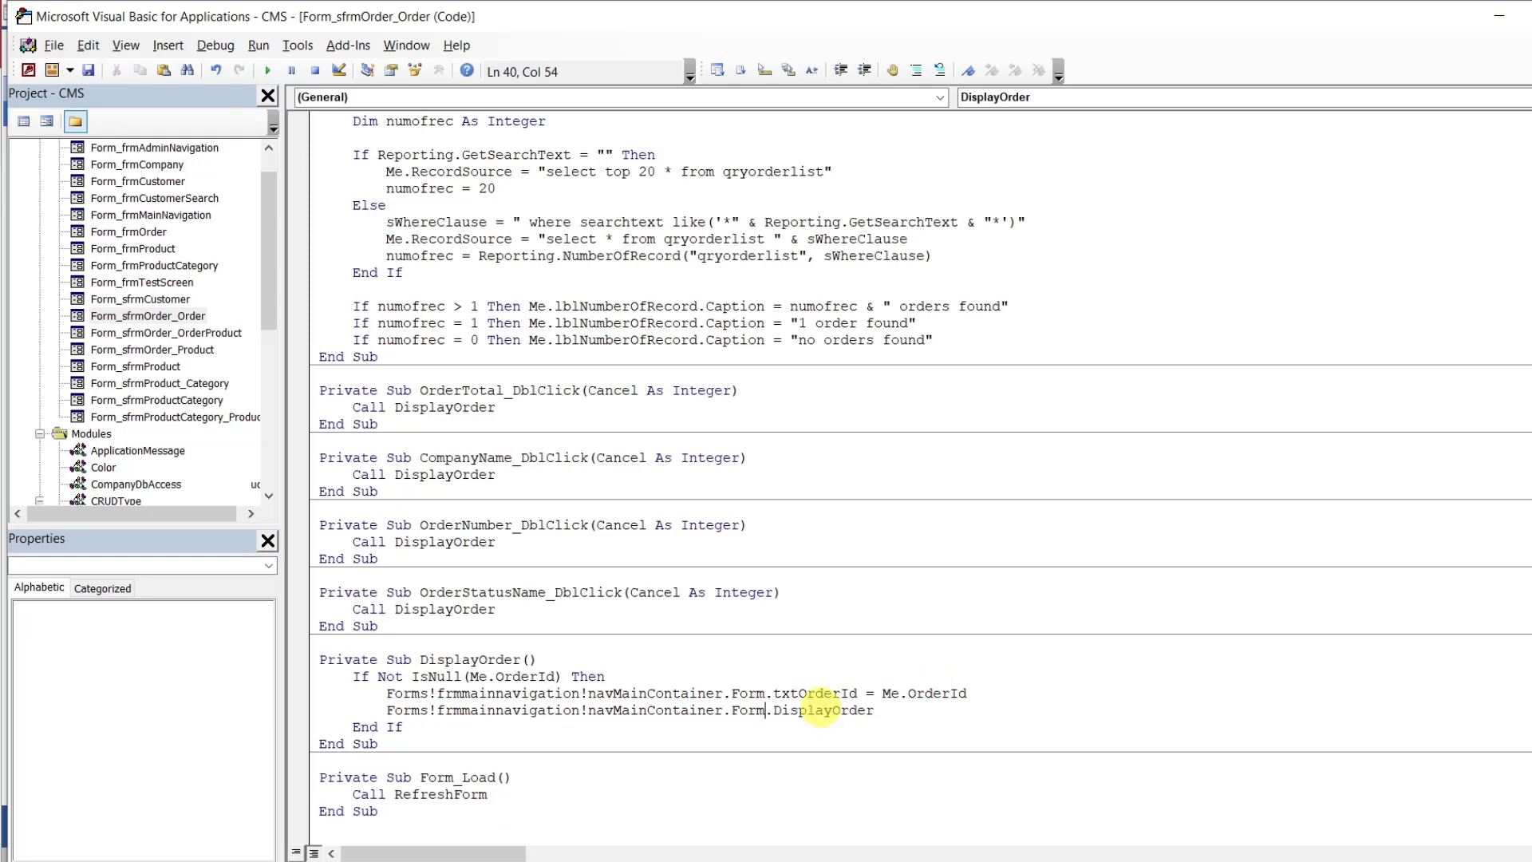
click(806, 662)
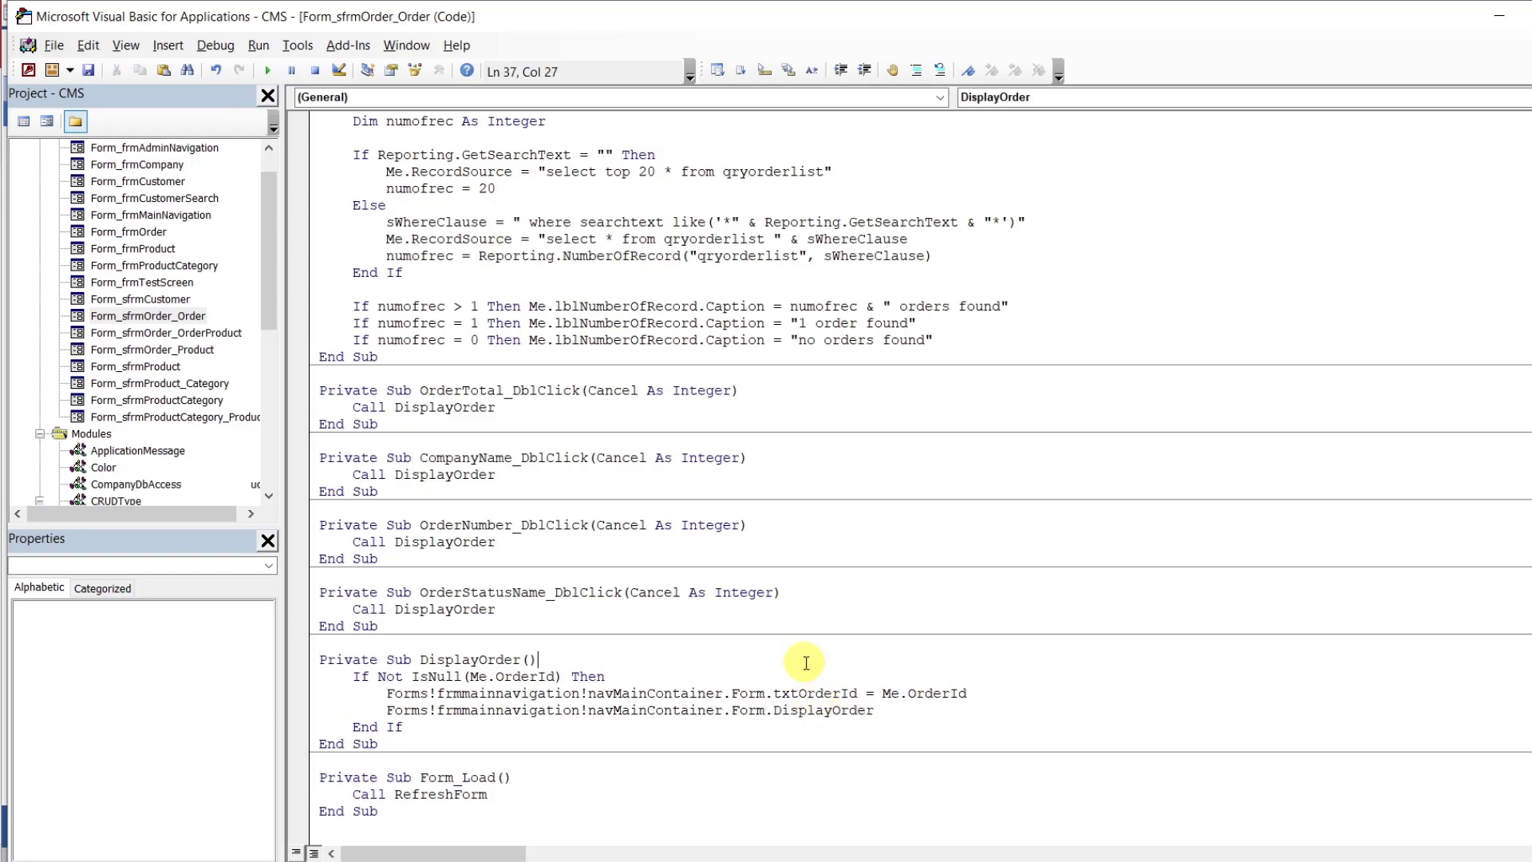
Back on the Order page, display the Latest Sports Equipment, Engineered Bike Systems, Discount Bicycle Specialists and Outstanding Cycles orders in turn
click(889, 814)
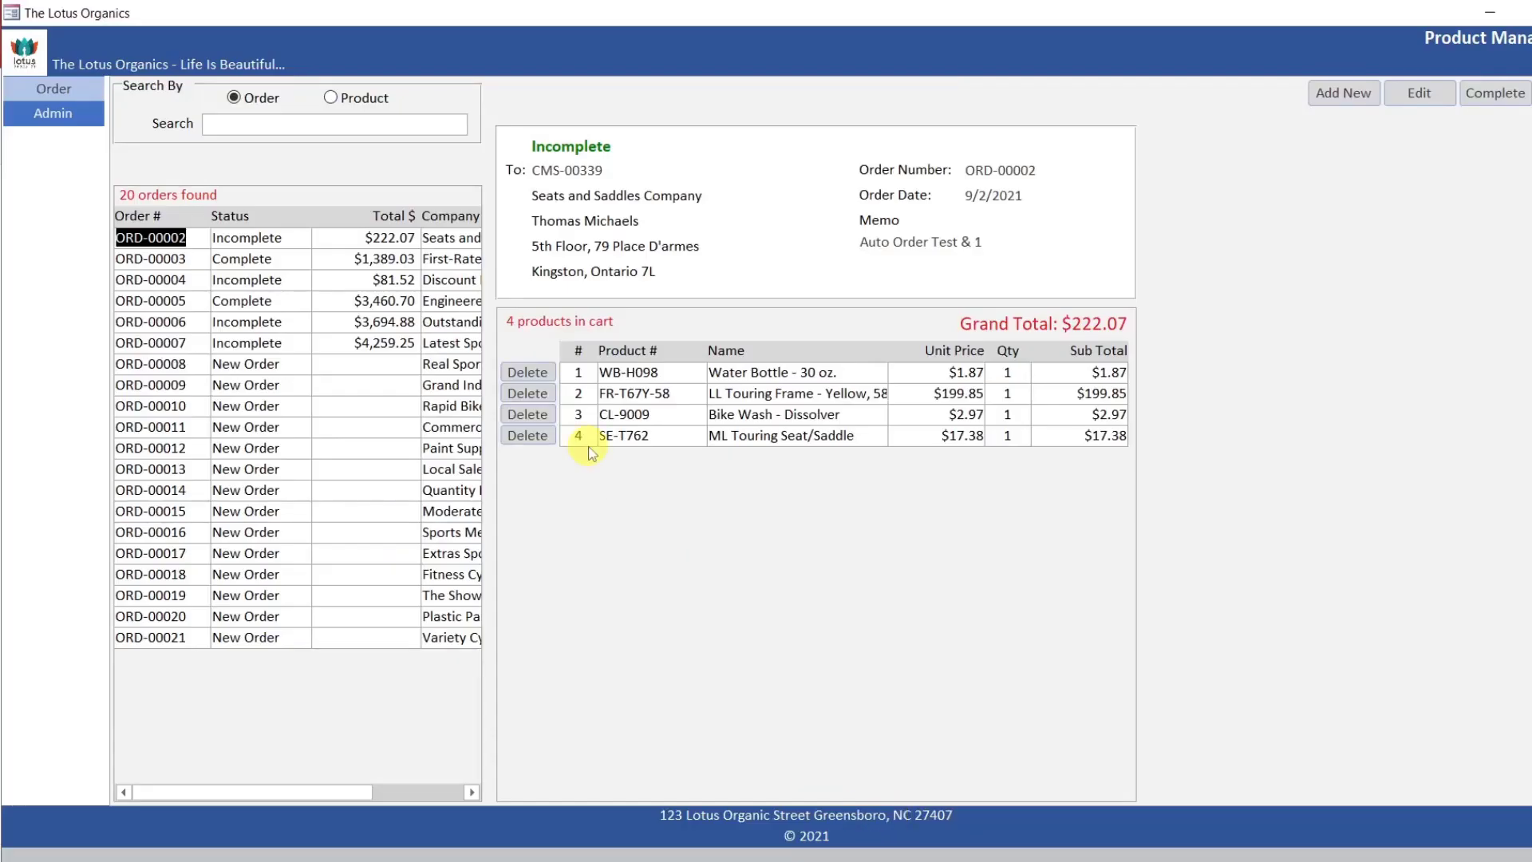
click(383, 344)
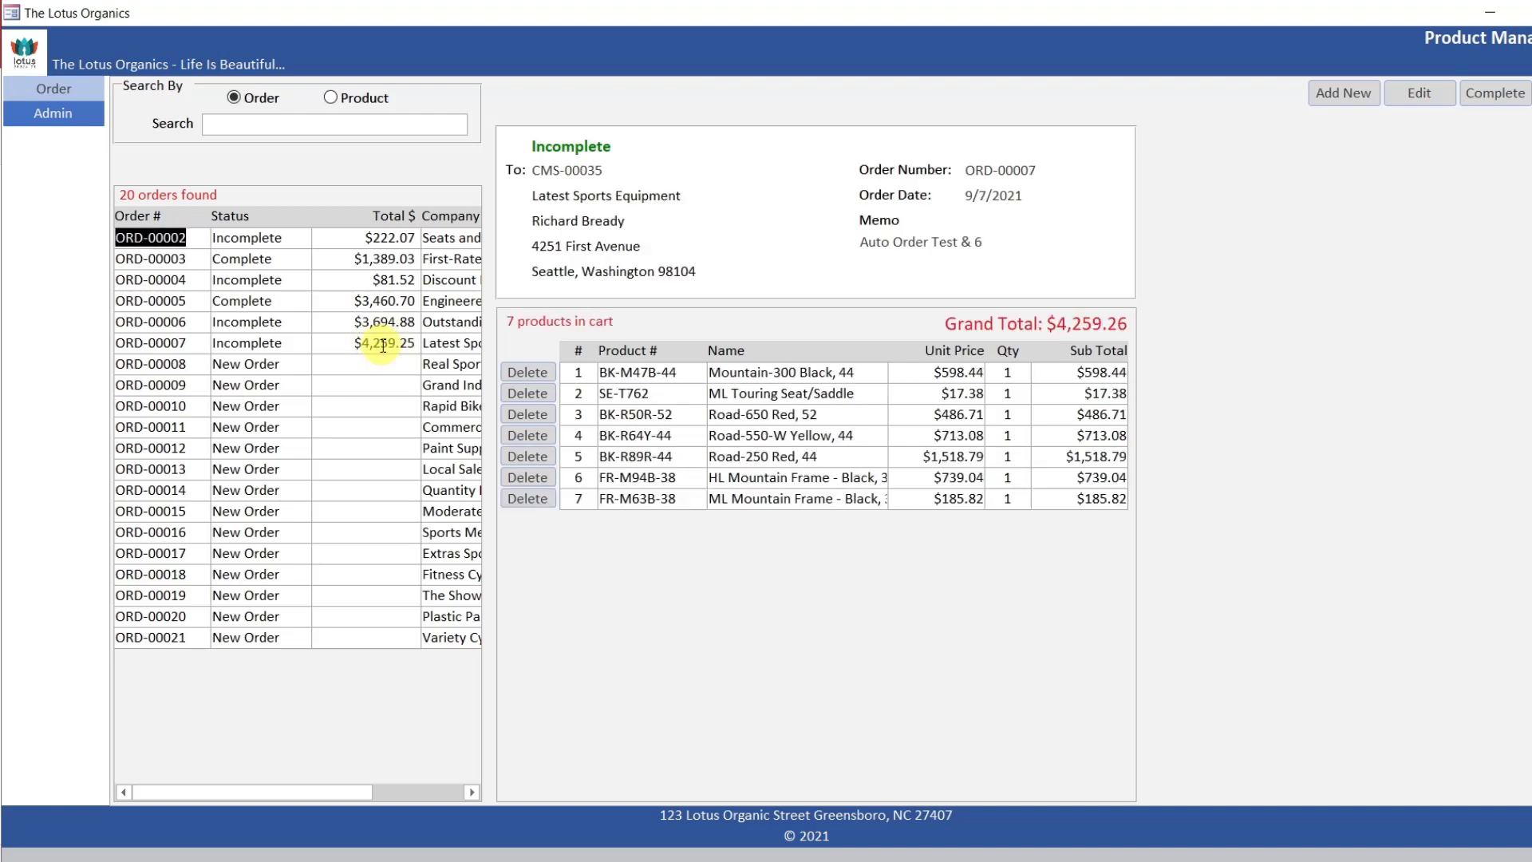
click(383, 301)
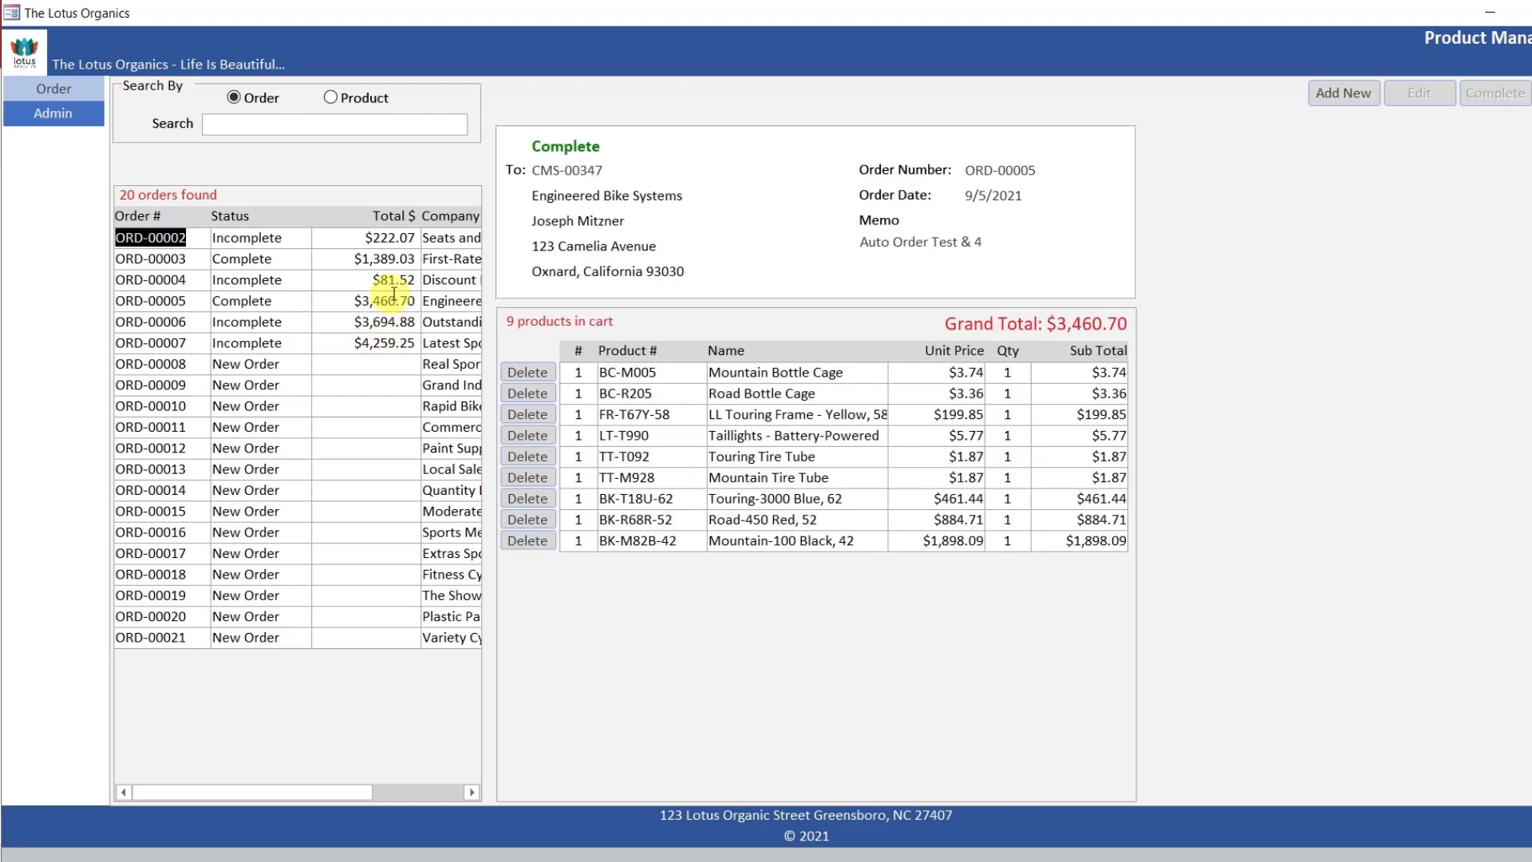
click(394, 282)
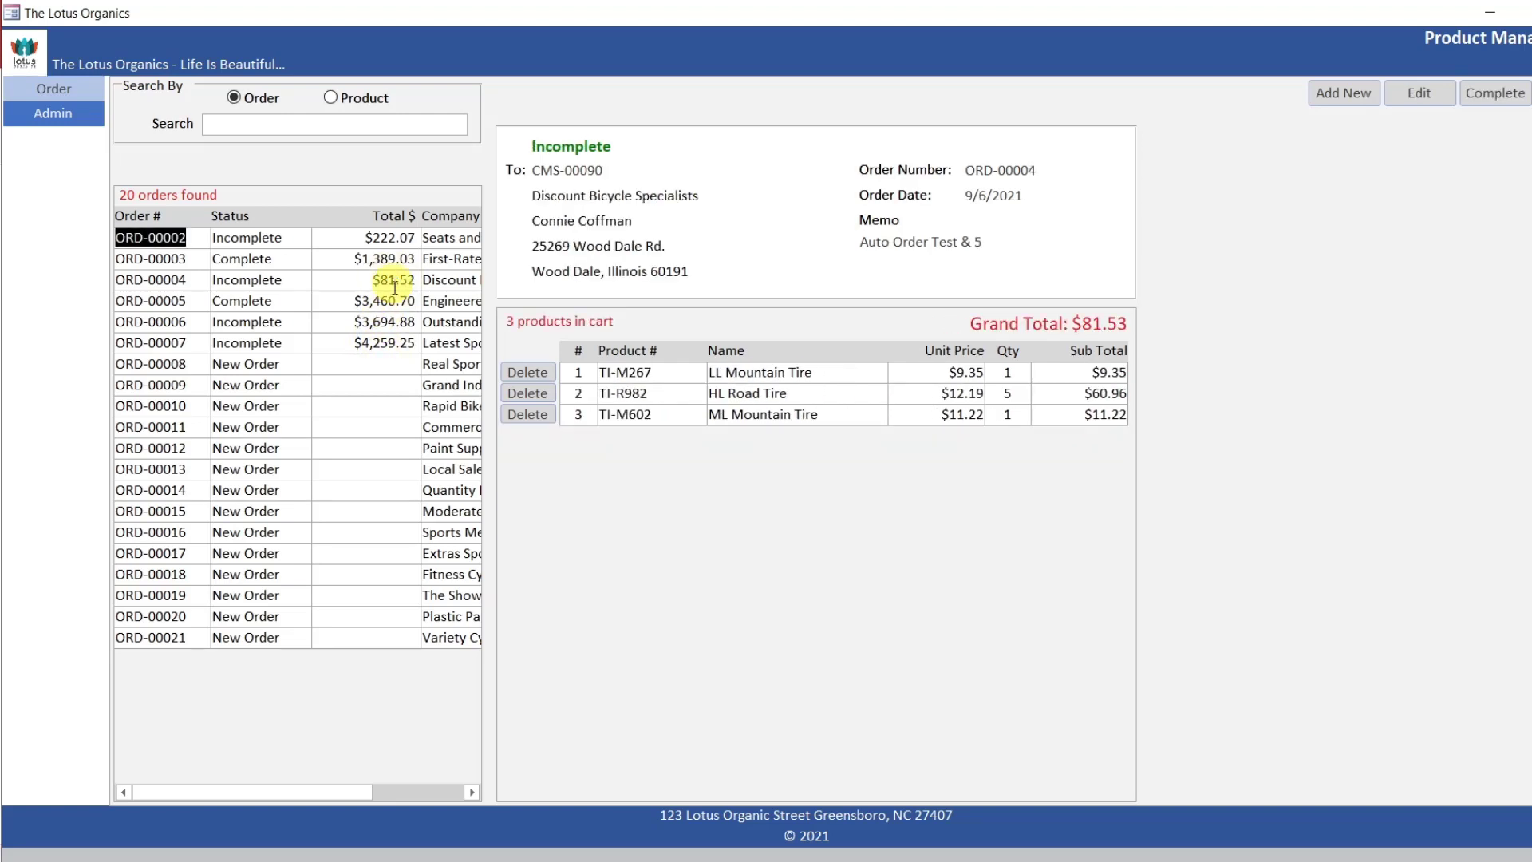
click(392, 301)
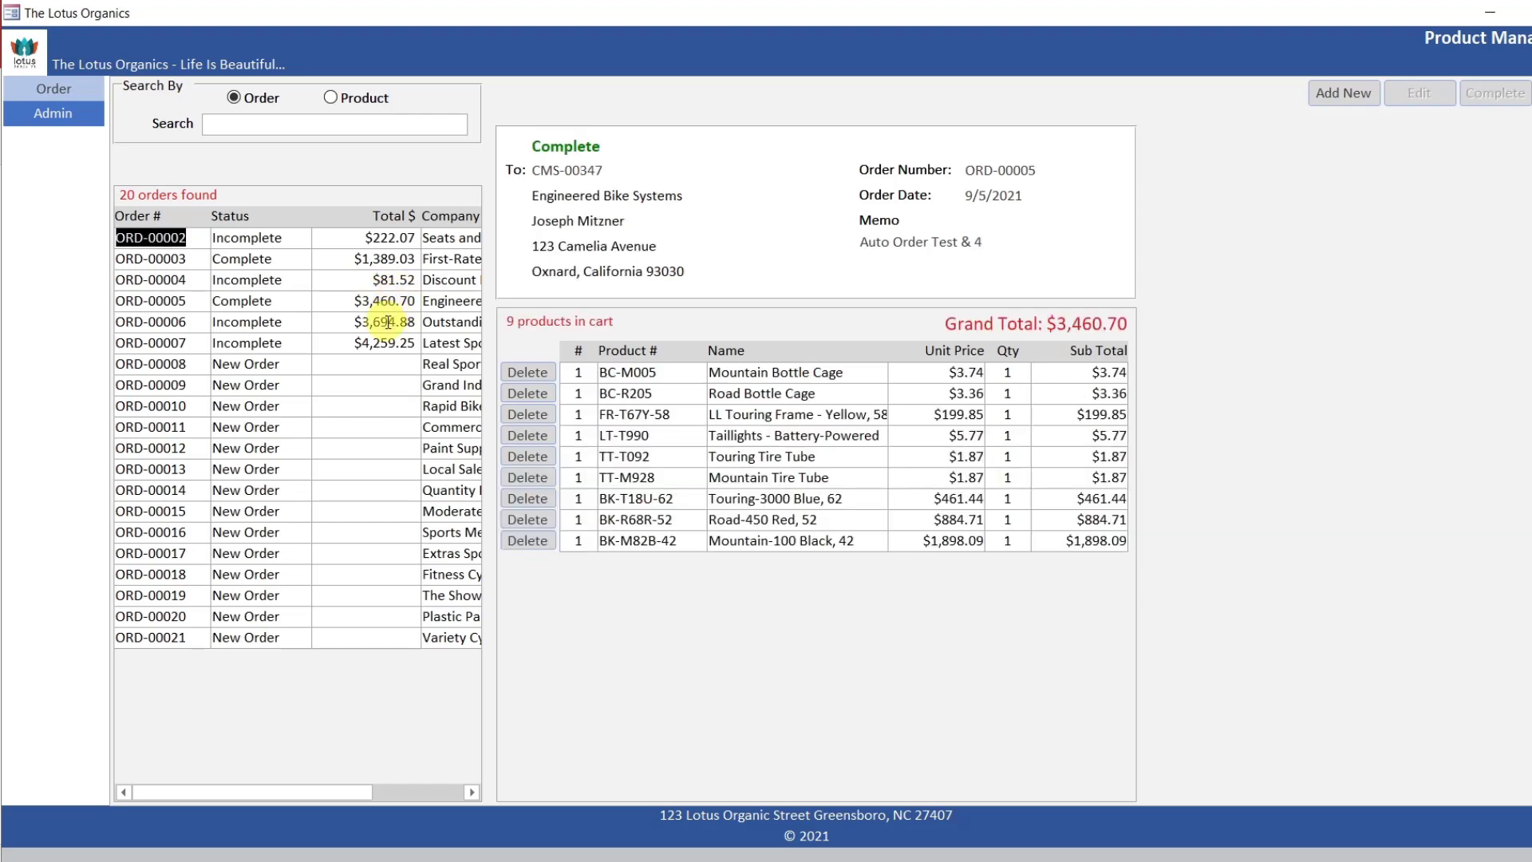
click(389, 321)
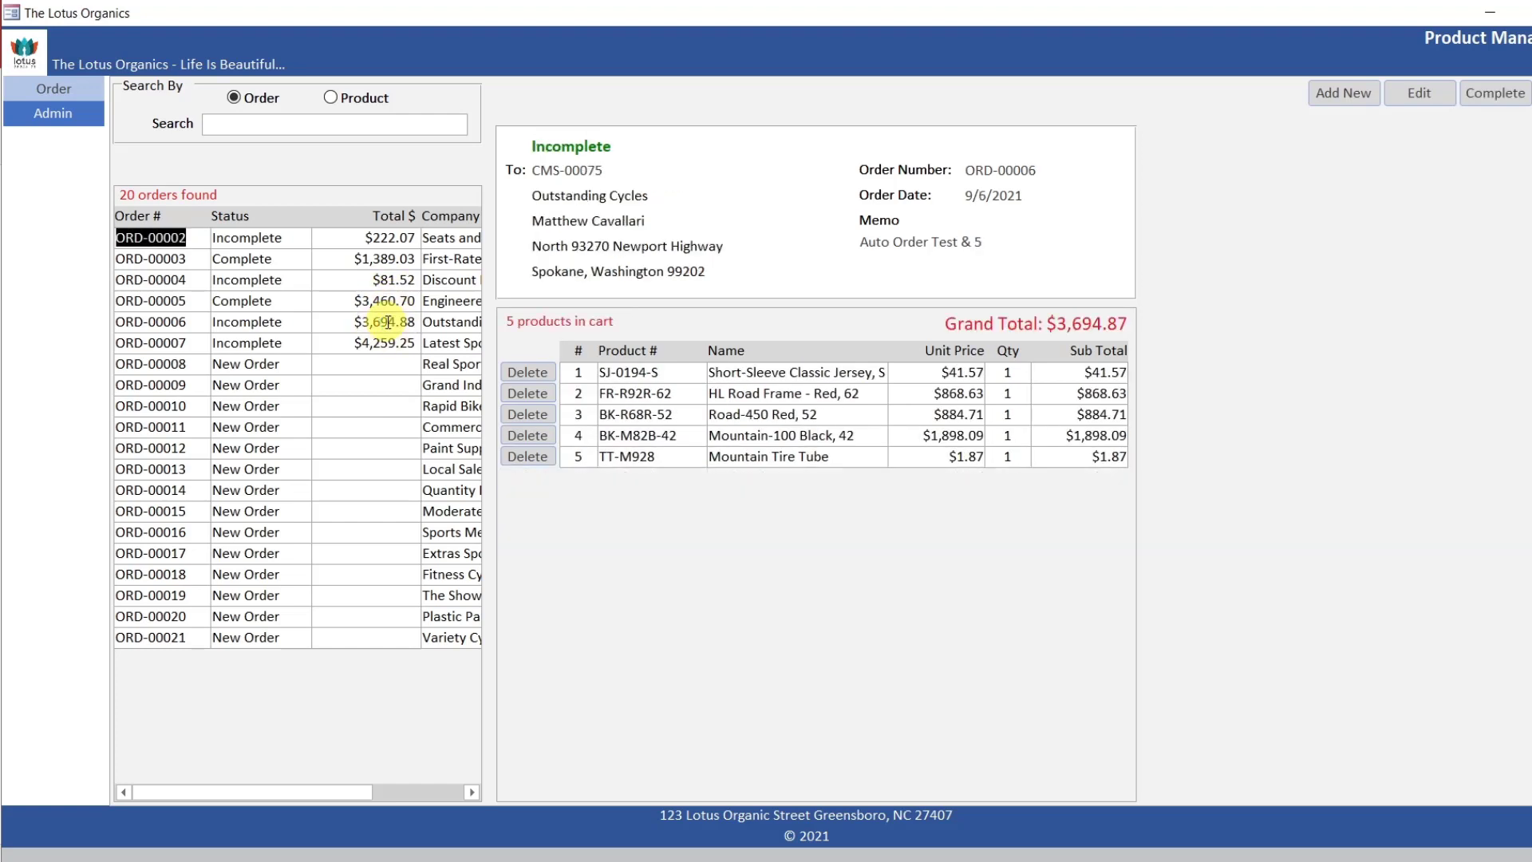
Edit the Outstanding Cycles order, delete product BK-R68R-52 from its cart, and try to save the order
click(1427, 102)
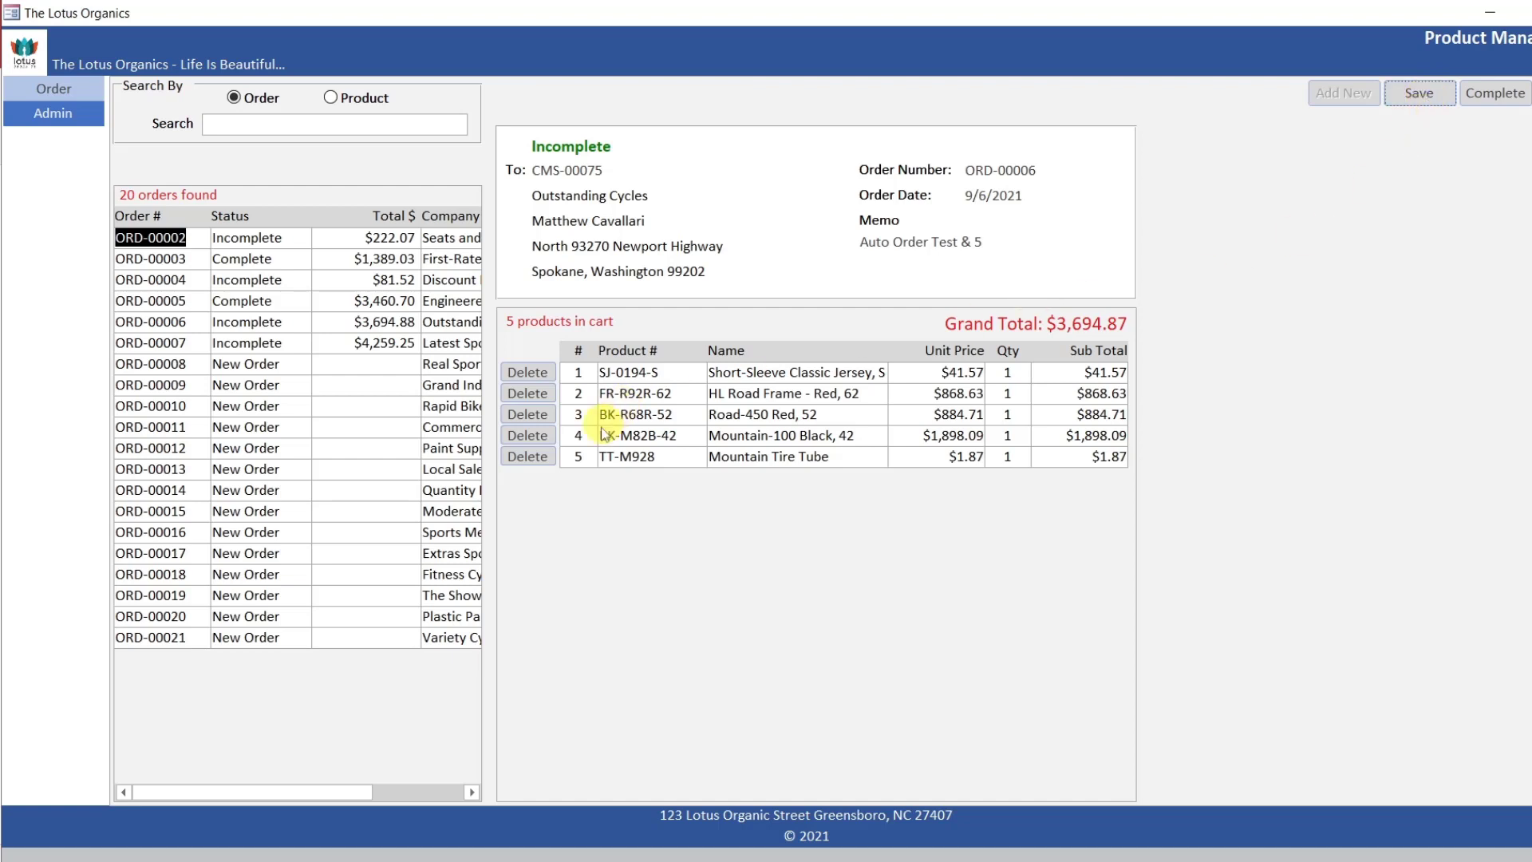
click(533, 415)
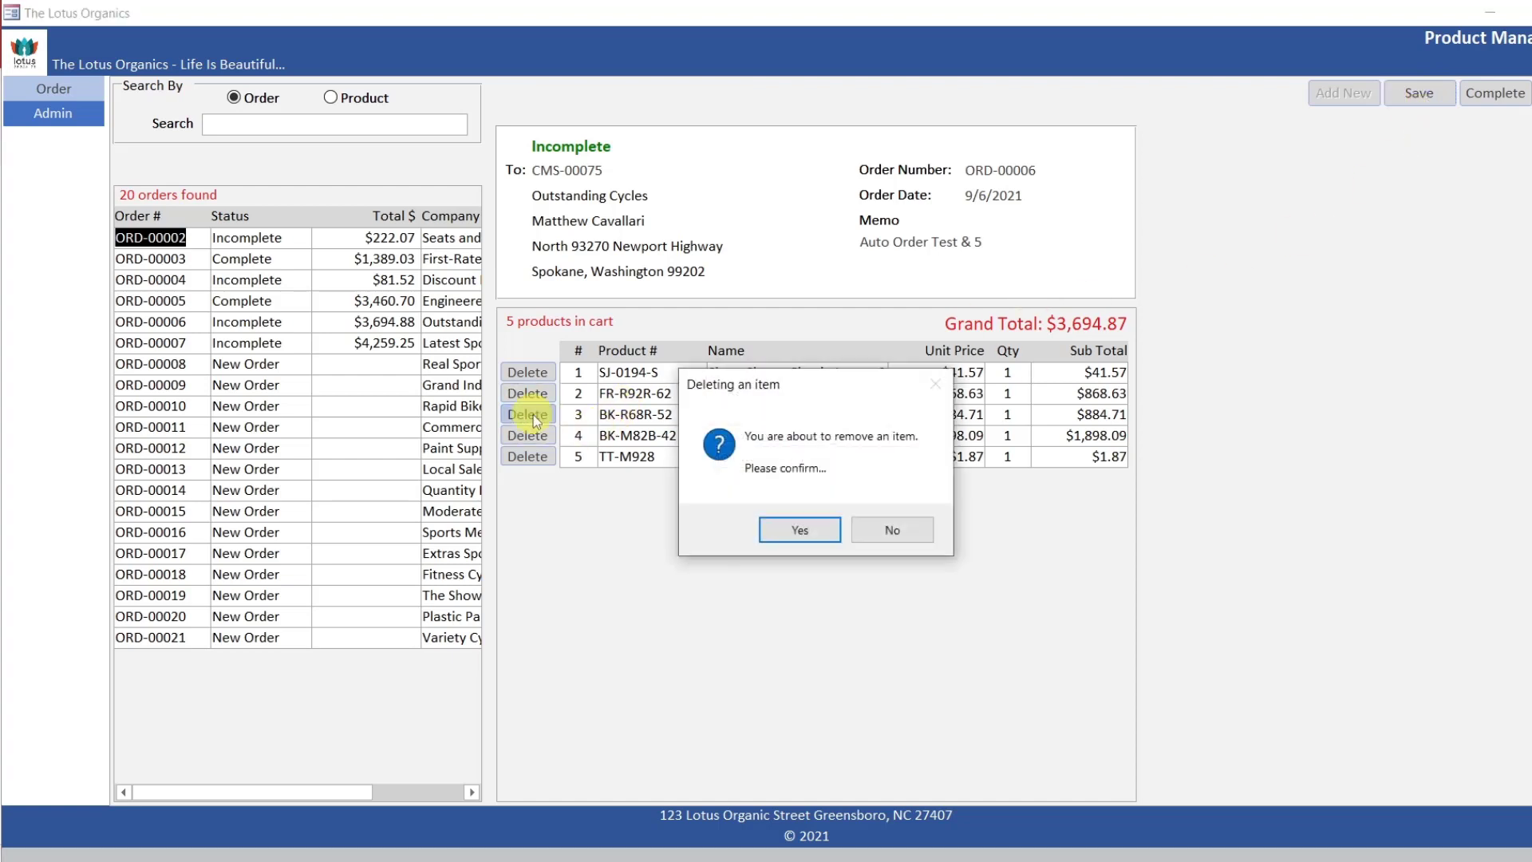
click(796, 532)
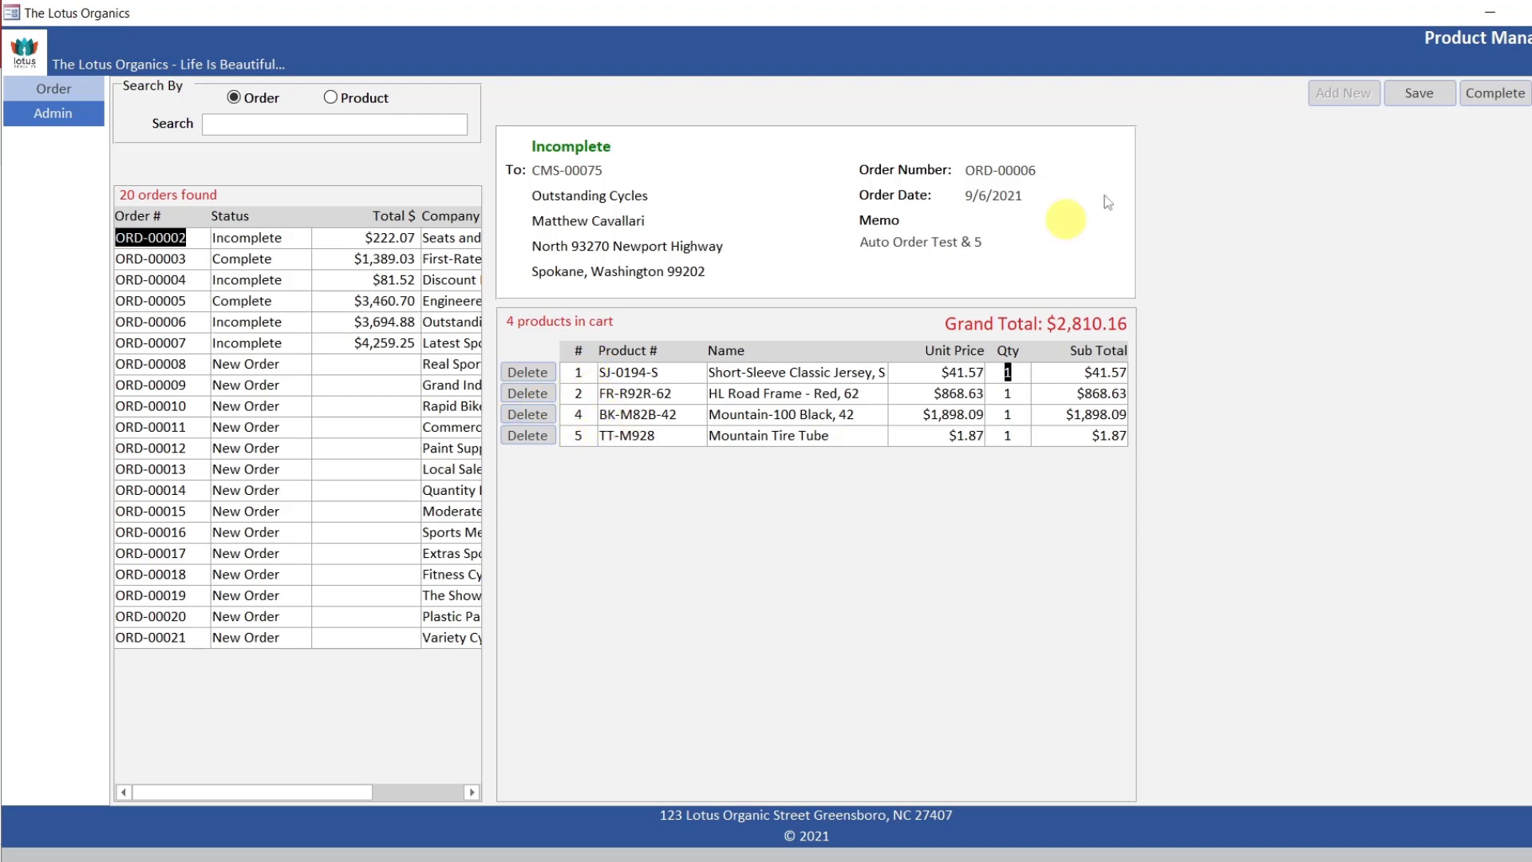
click(1434, 97)
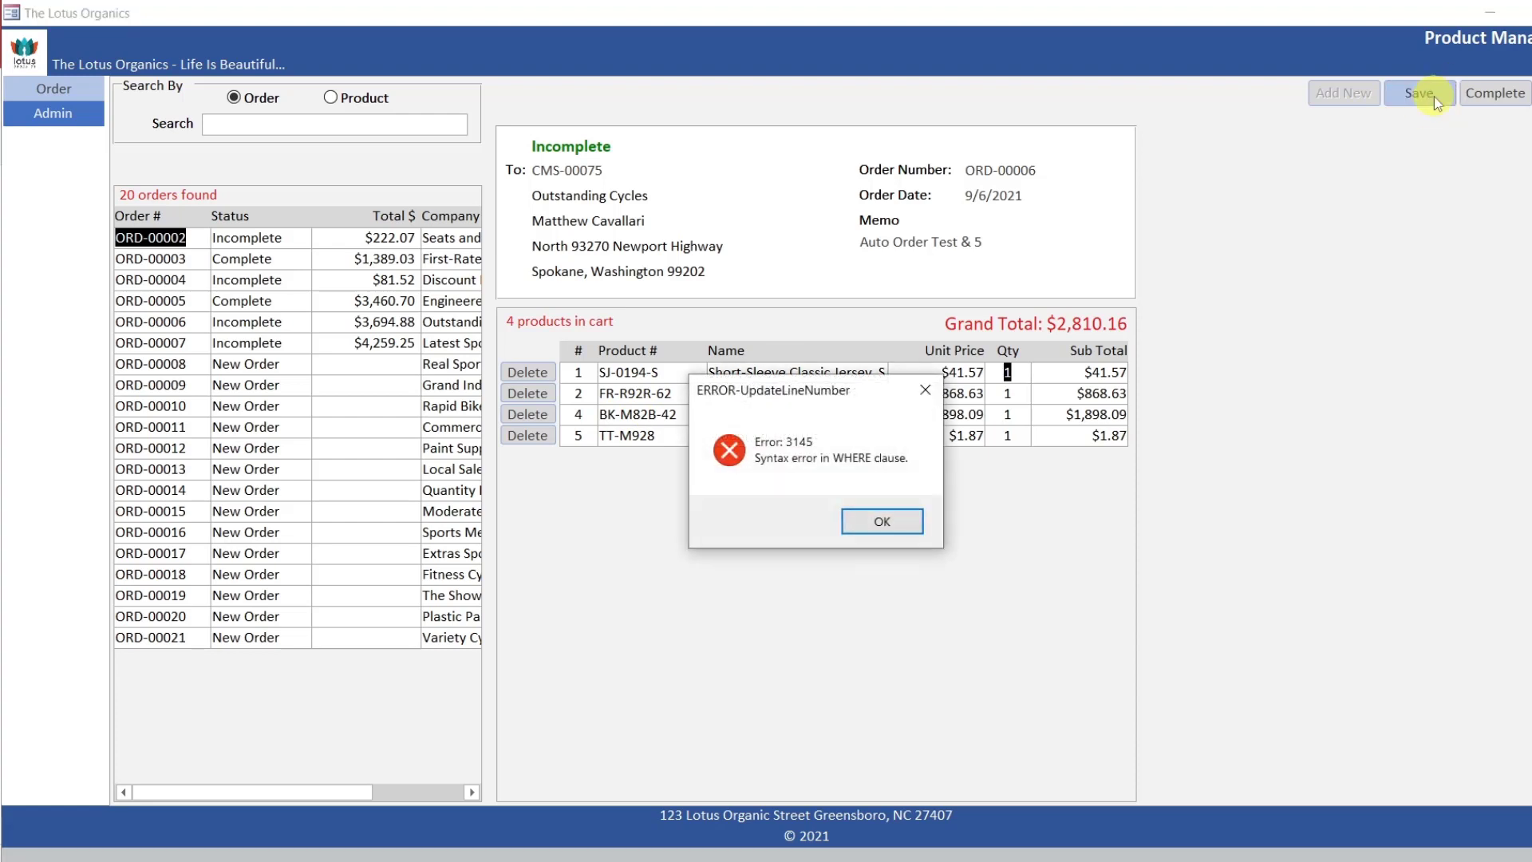
click(904, 527)
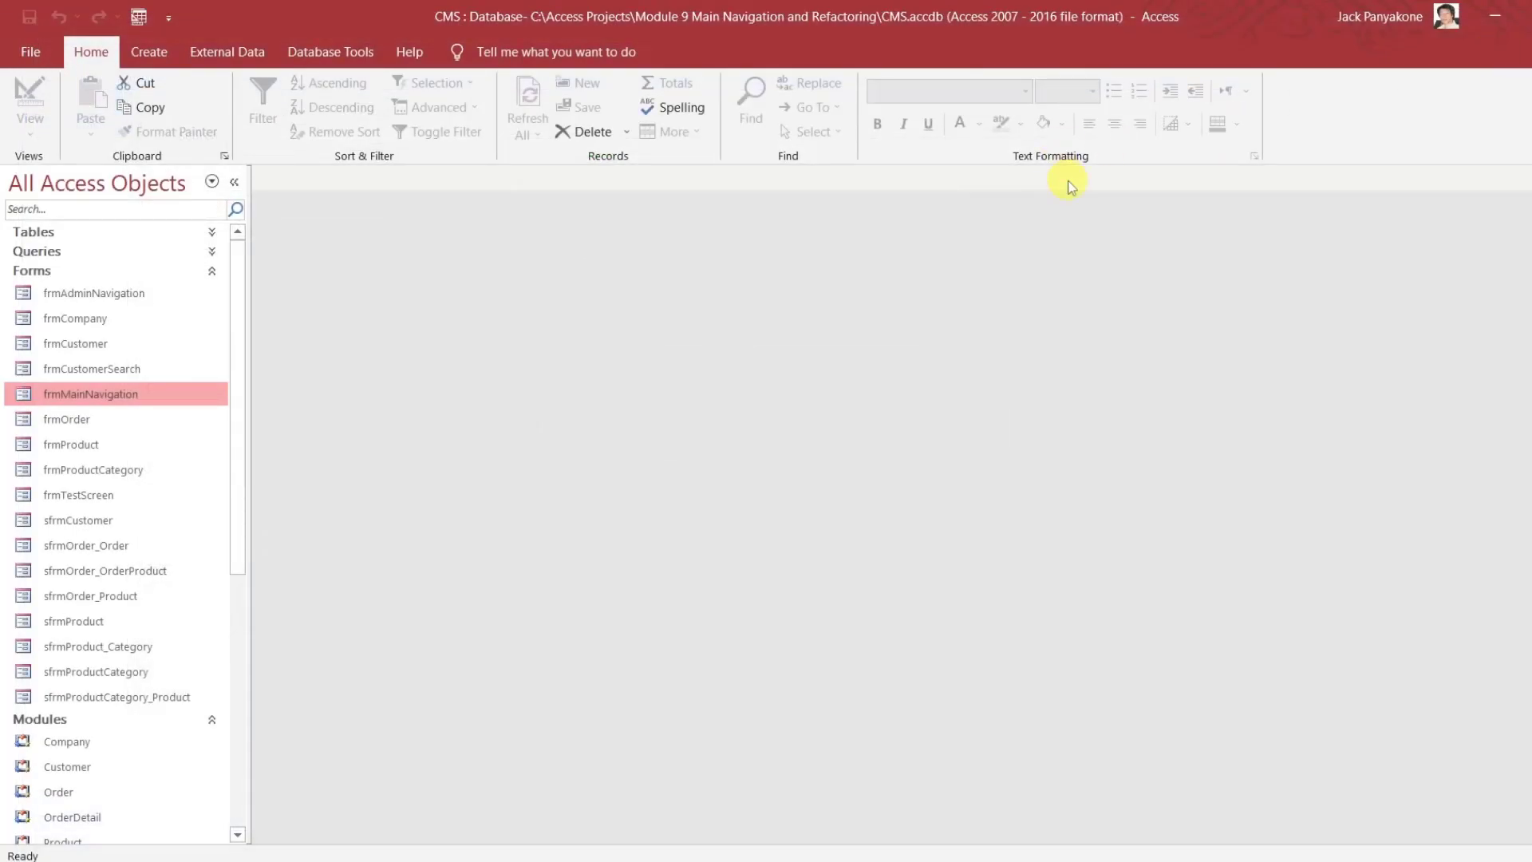
Collapse the Forms group and open the OrderDbAccess module at its UpdateLineNumber function
click(222, 274)
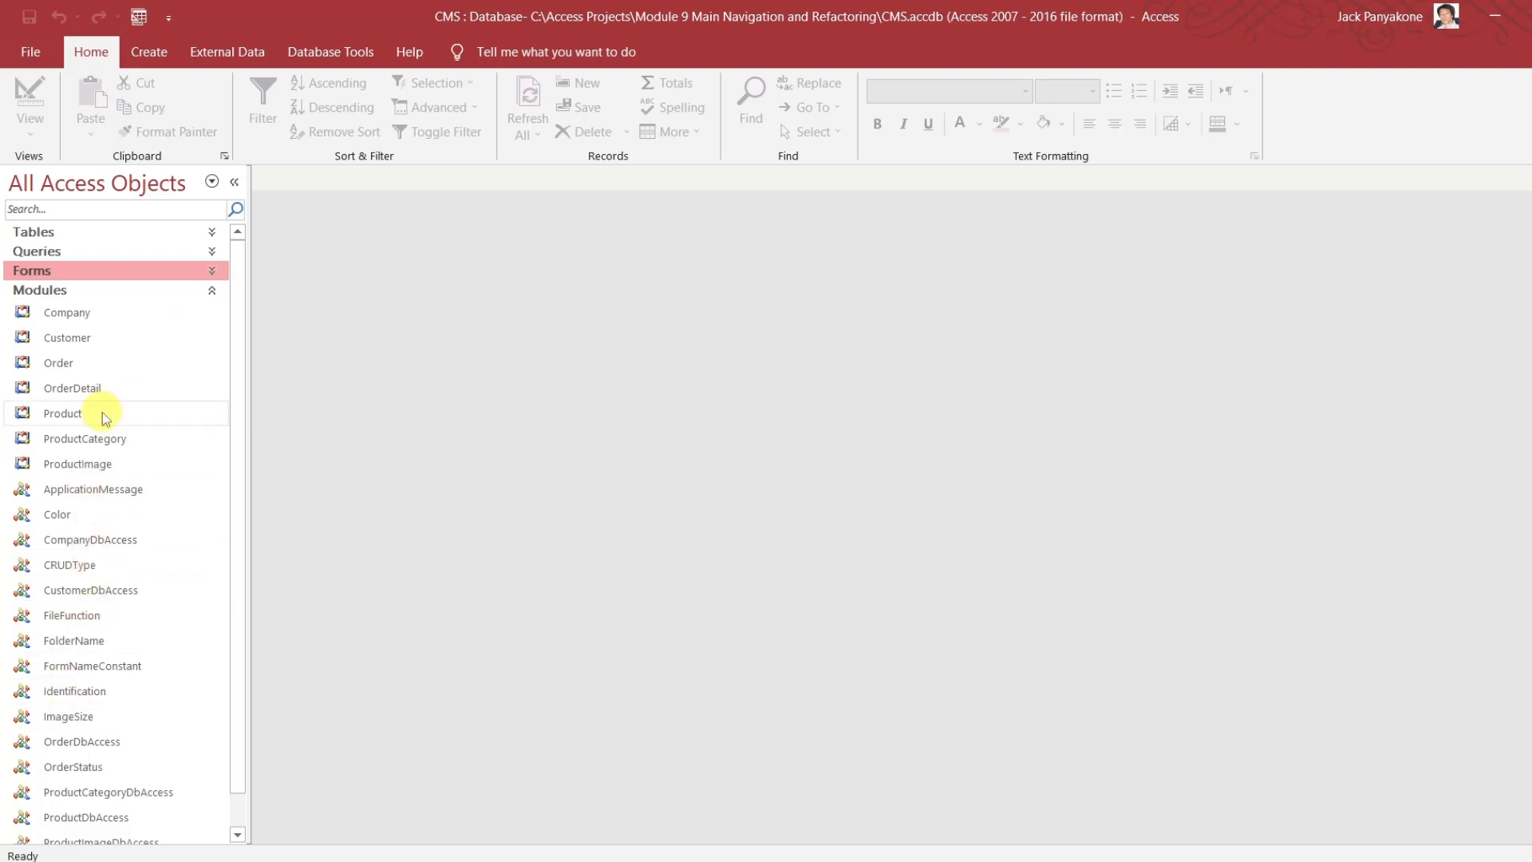
double_click(96, 741)
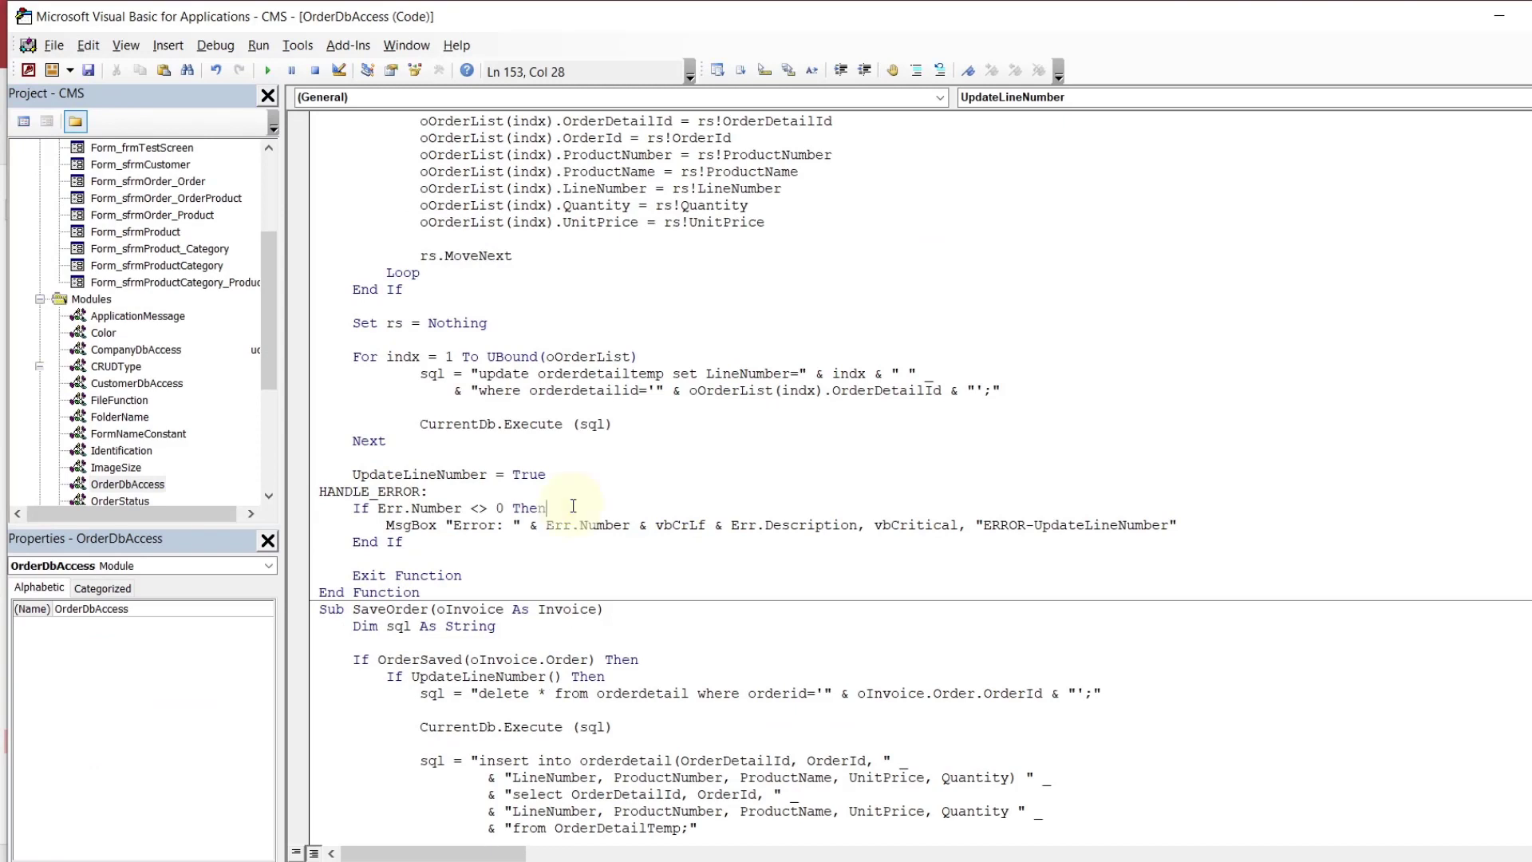
Examine the UpdateLineNumber function and the RemoveProduct procedure to see where line numbers are updated after a product is removed
drag(1030, 425, 1037, 390)
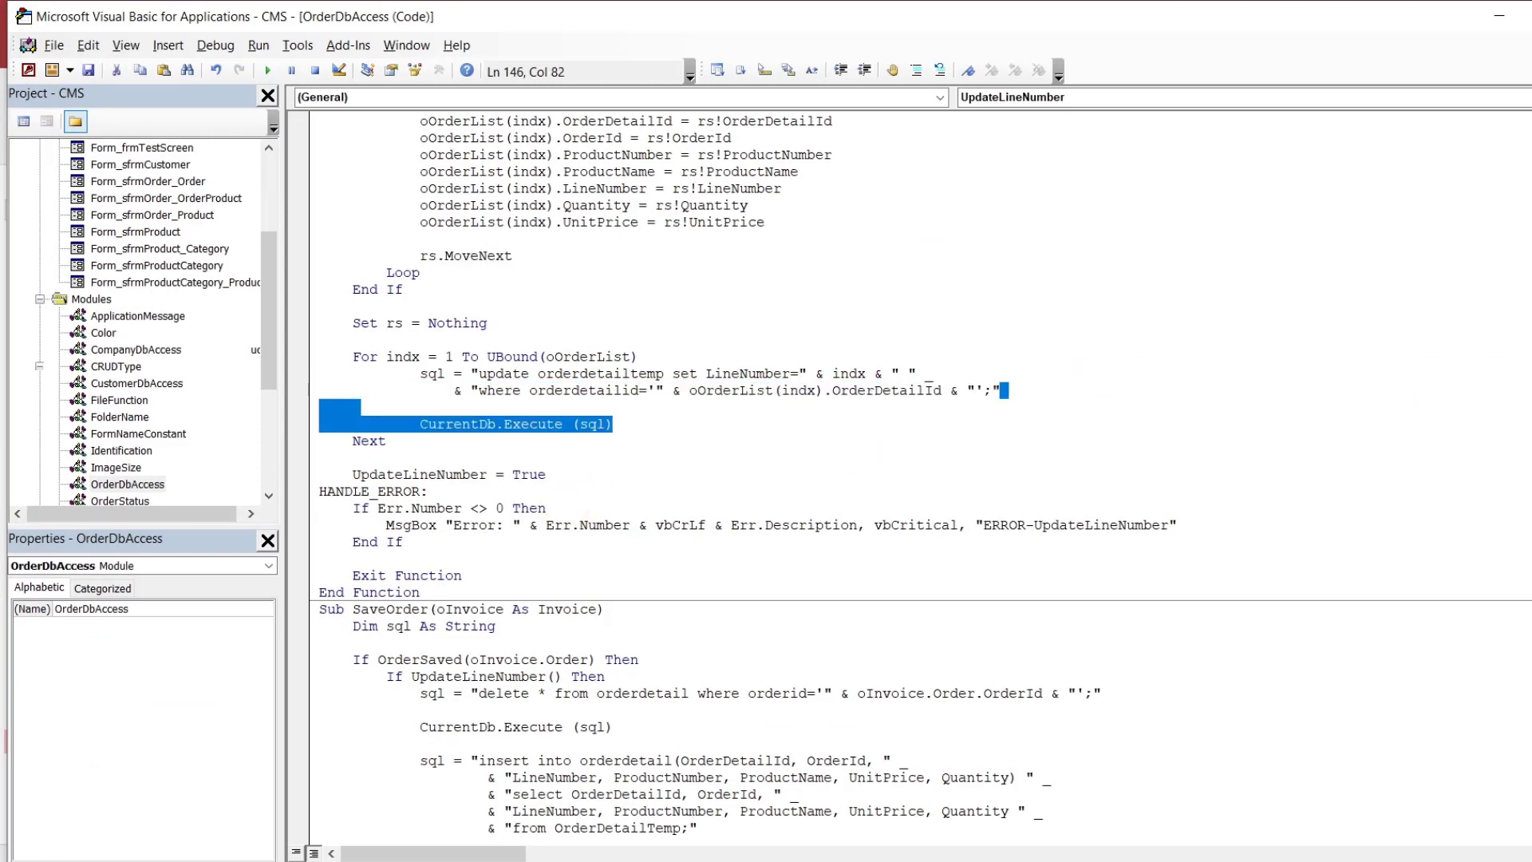
click(1334, 323)
scroll(918, 471, up, 12)
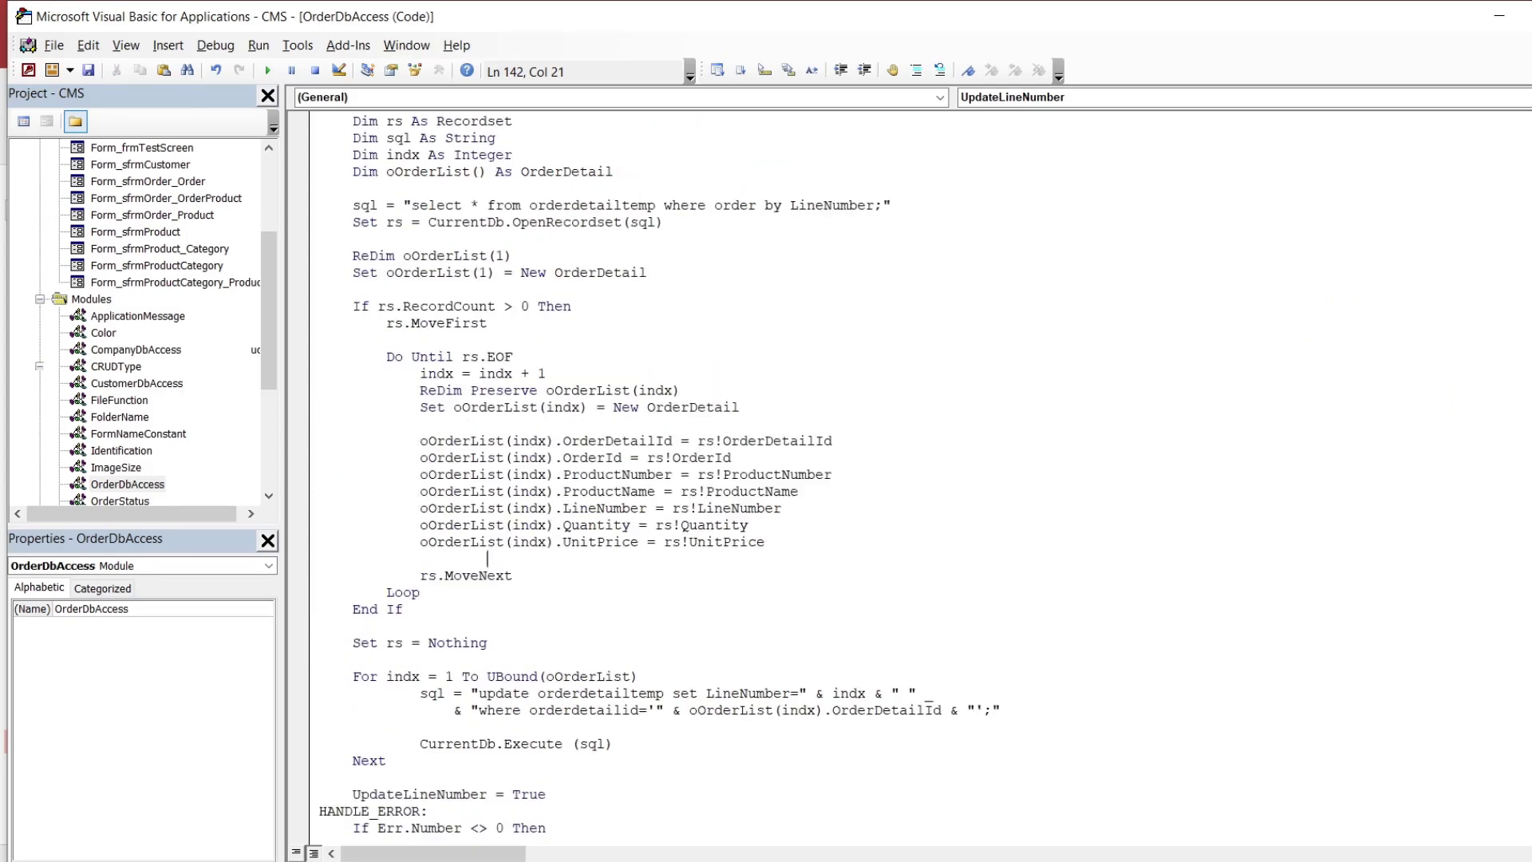
scroll(918, 471, up, 13)
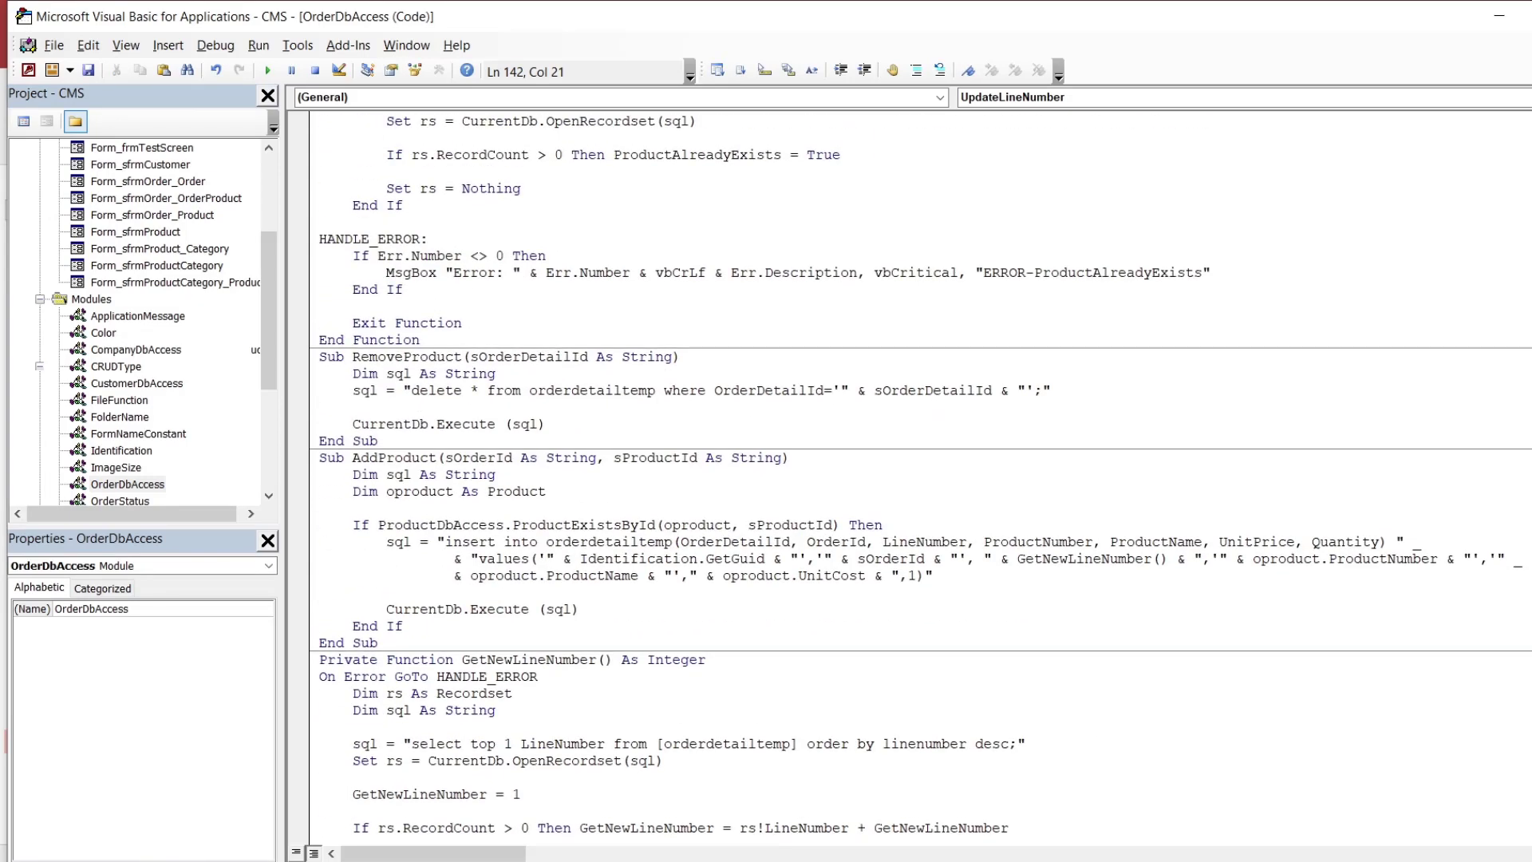
scroll(918, 471, up, 1)
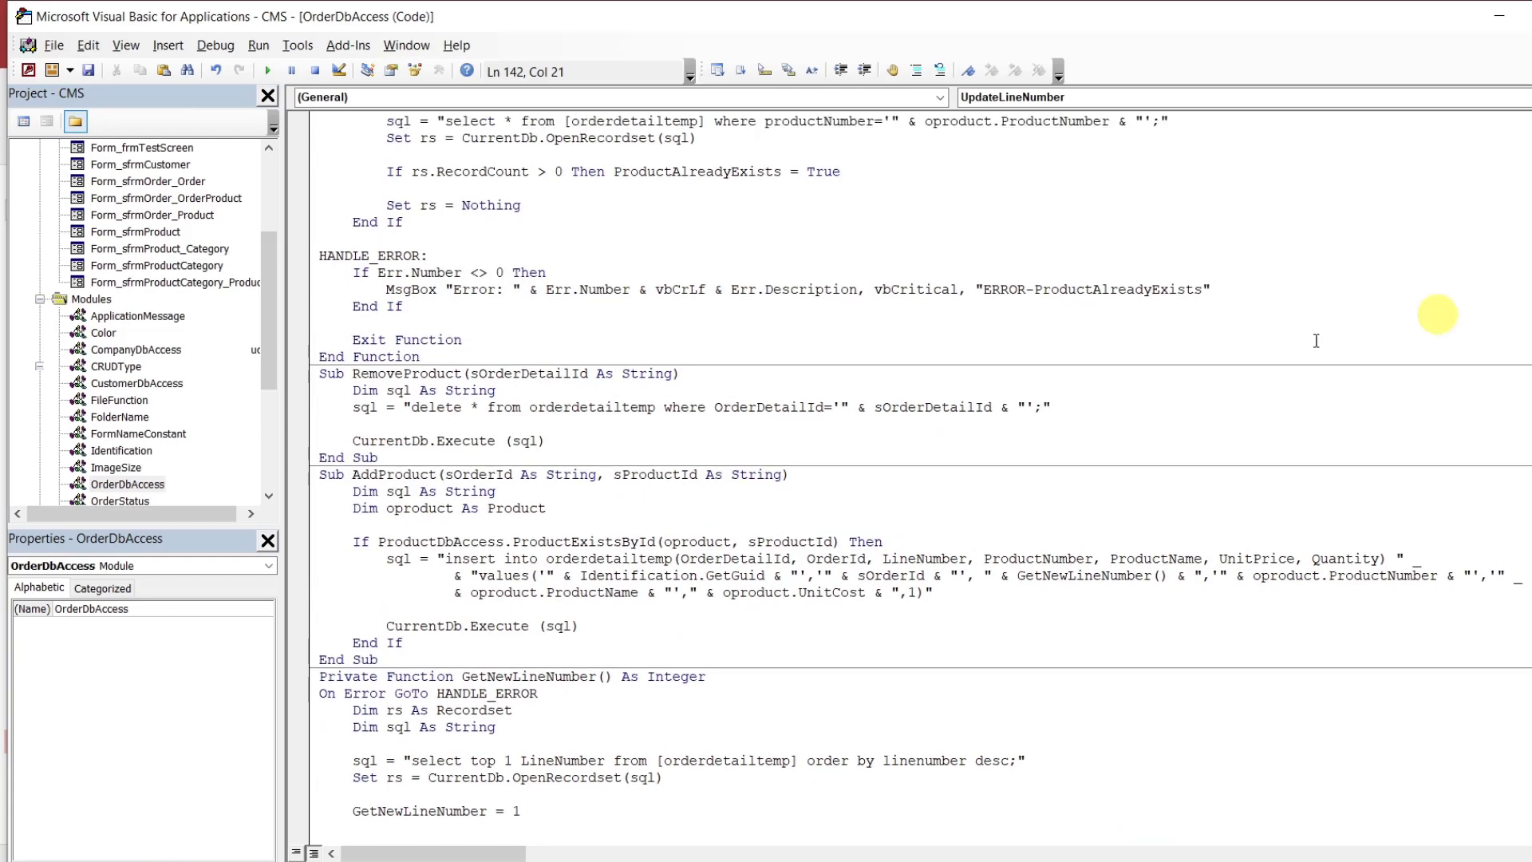
click(709, 394)
click(723, 440)
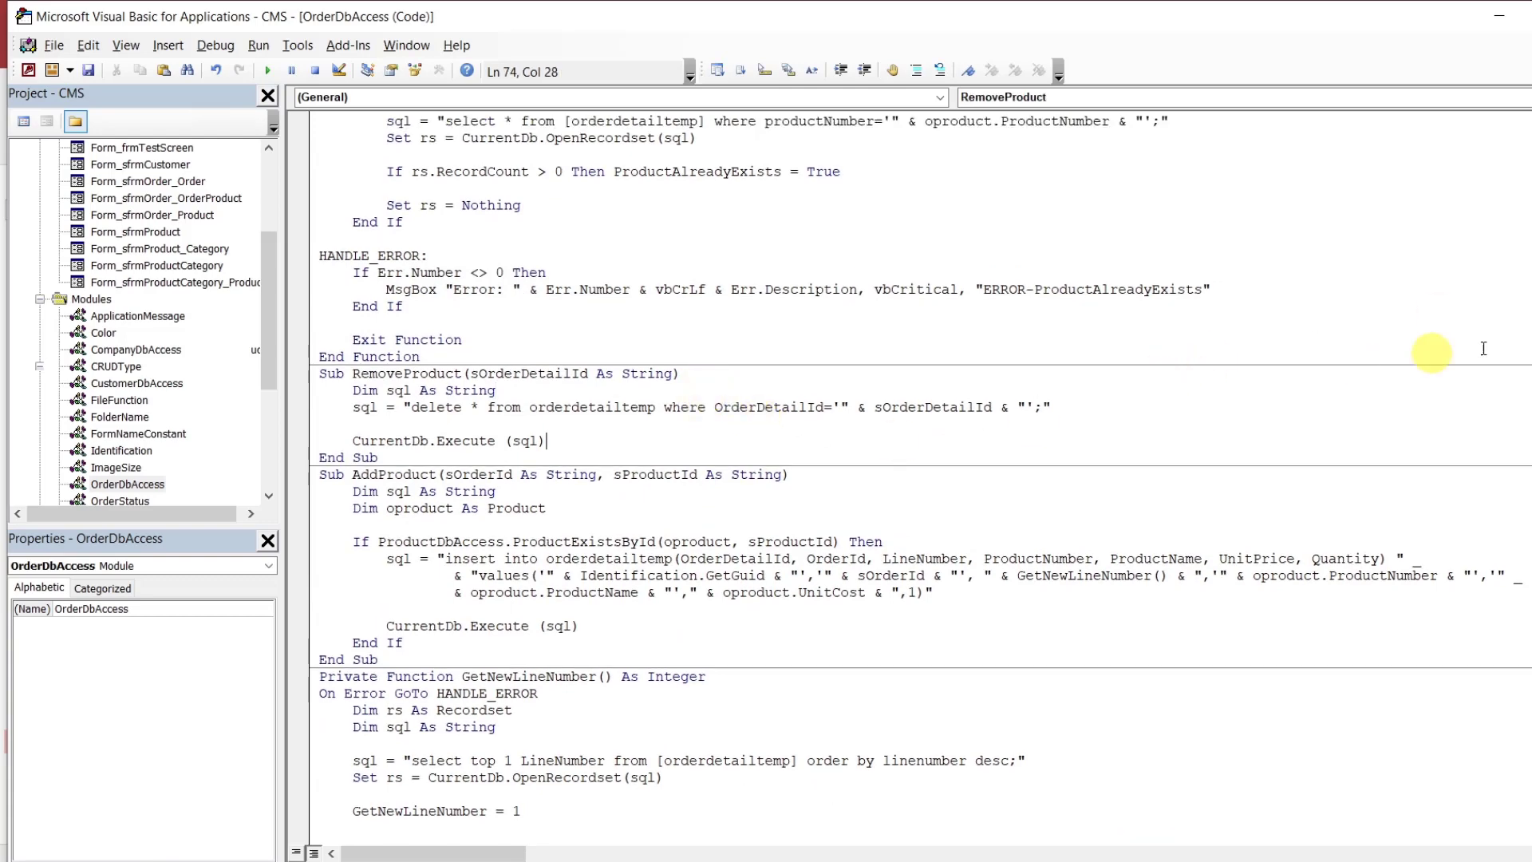
scroll(918, 471, down, 10)
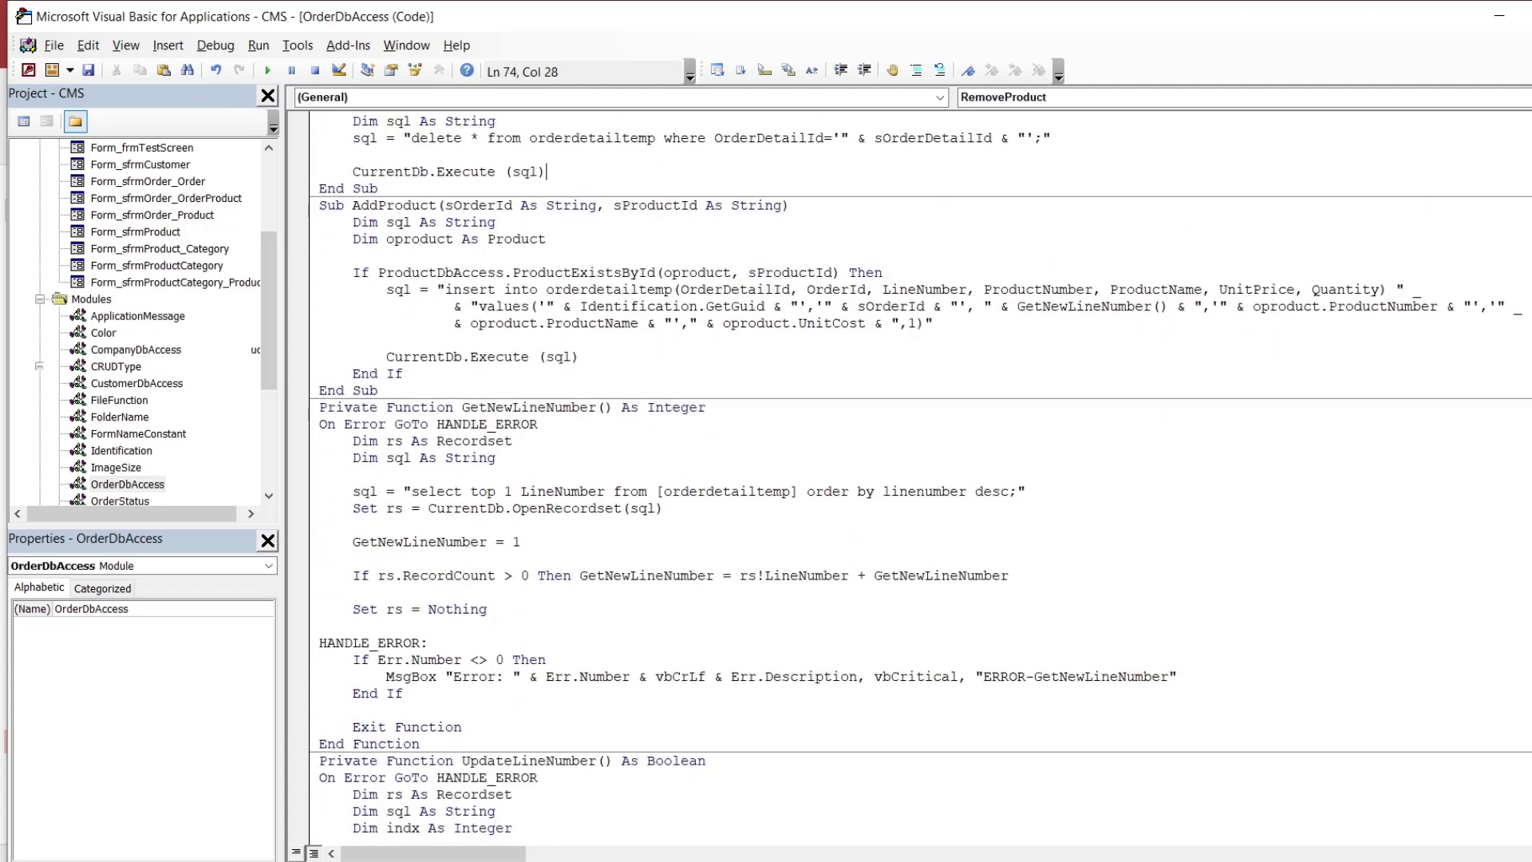
scroll(918, 471, down, 5)
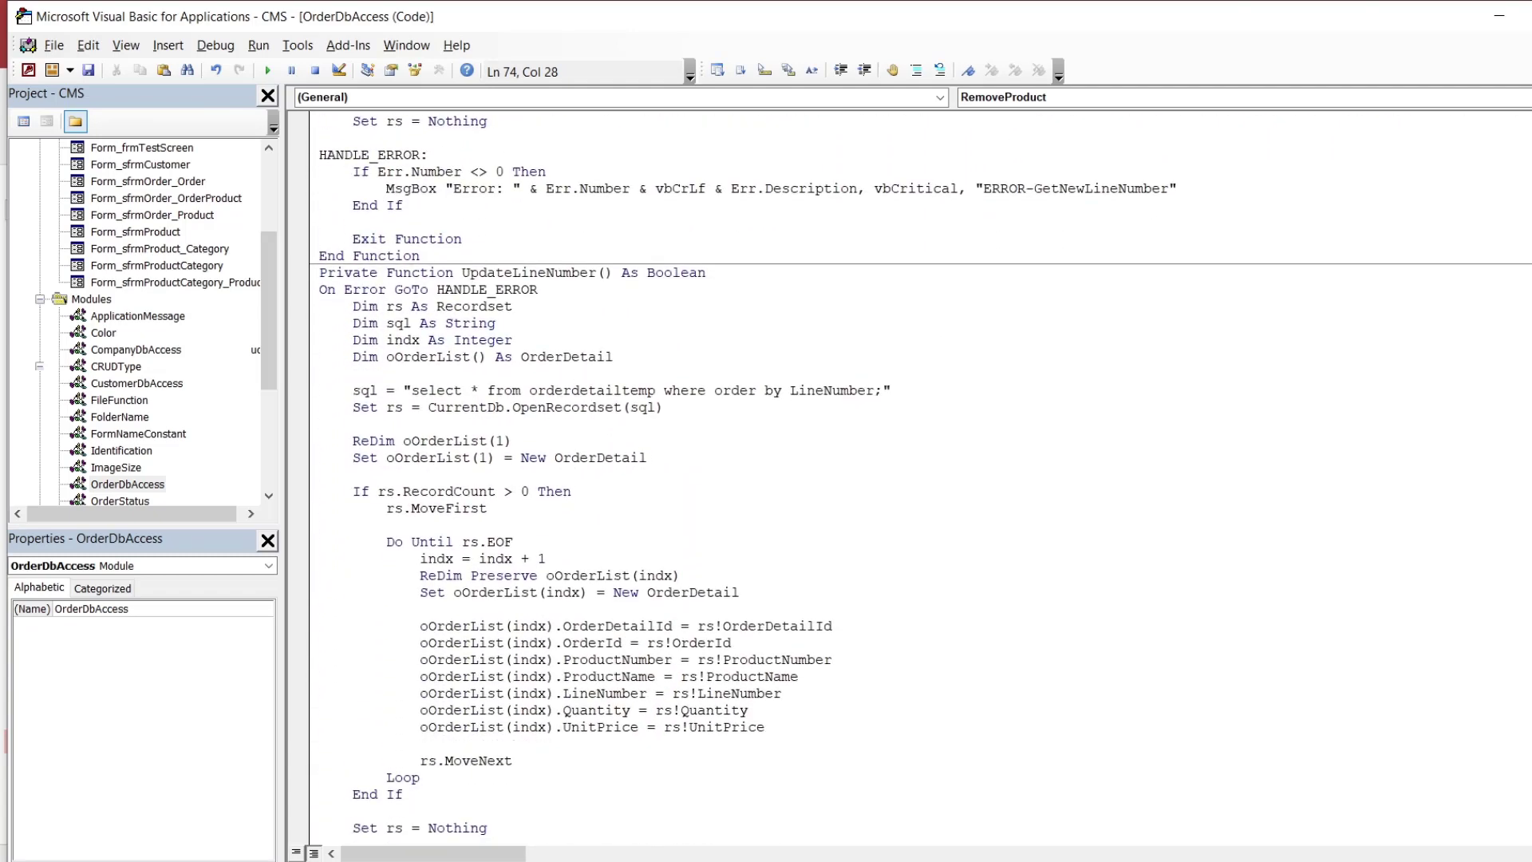
click(522, 272)
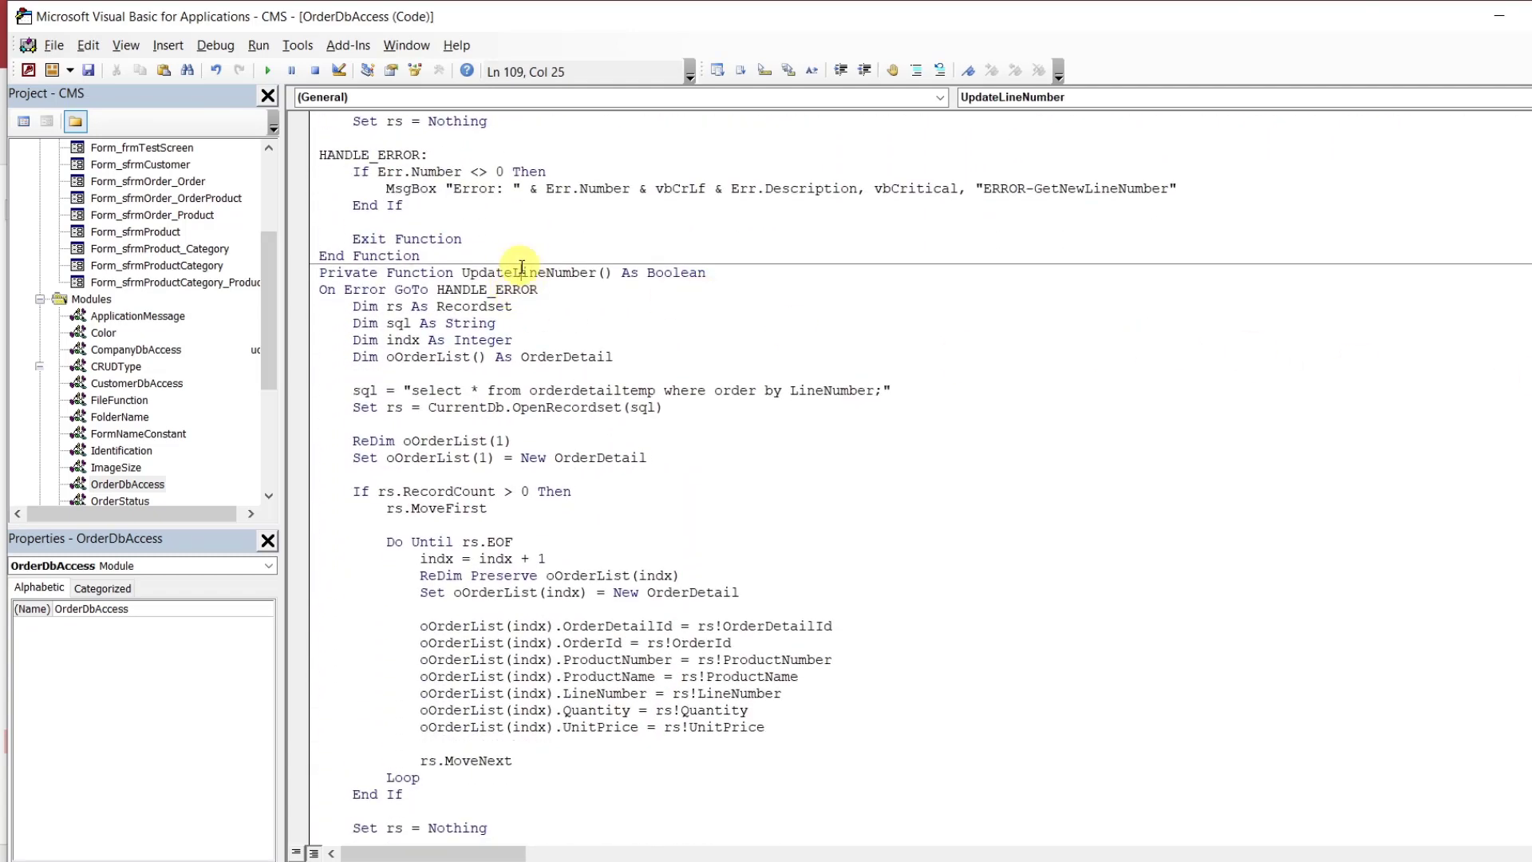
double_click(522, 270)
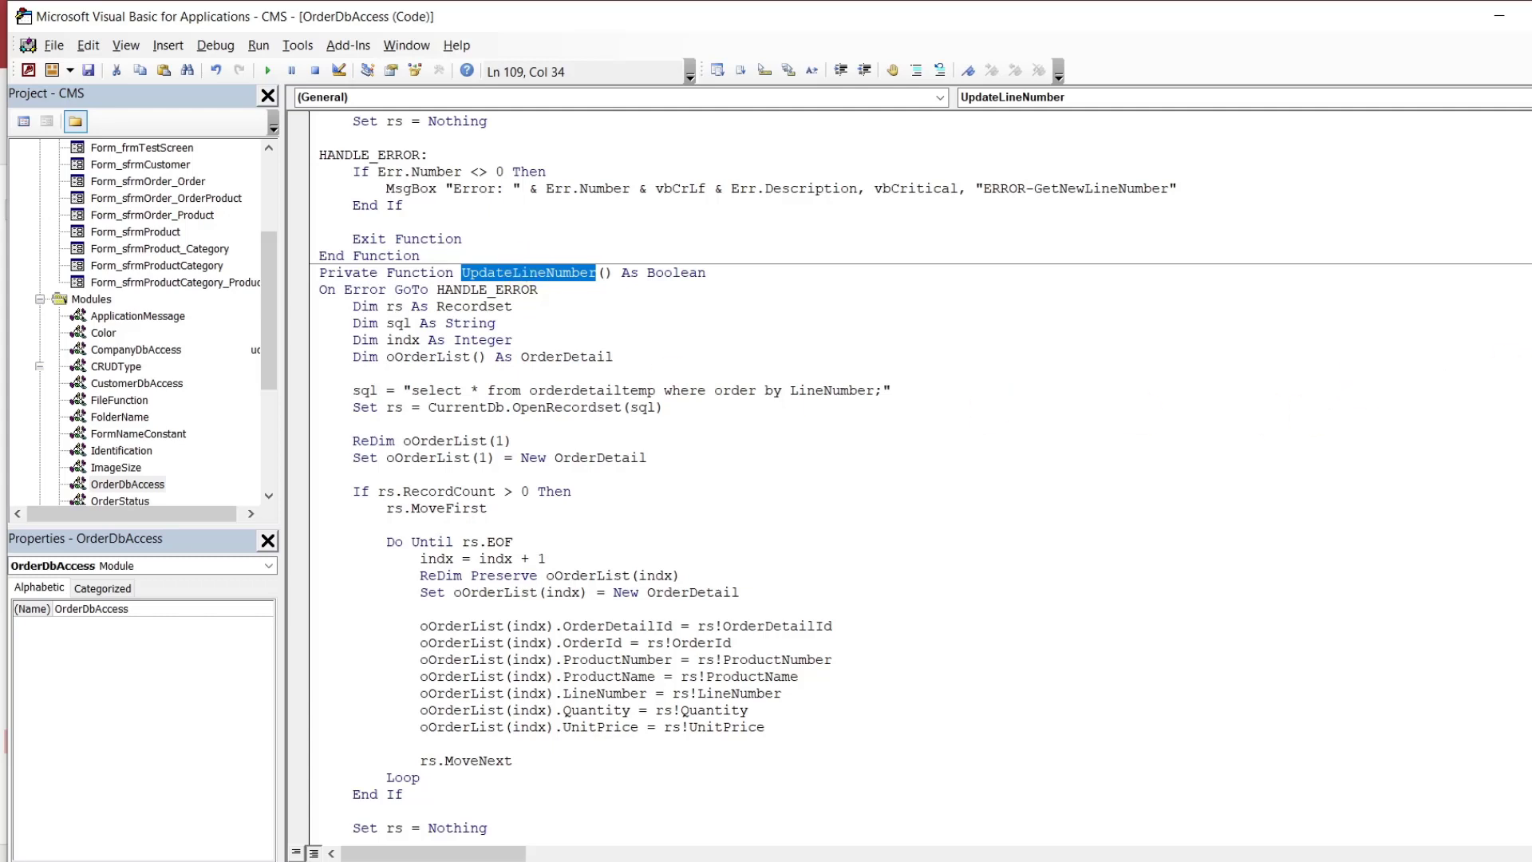
scroll(920, 475, down, 7)
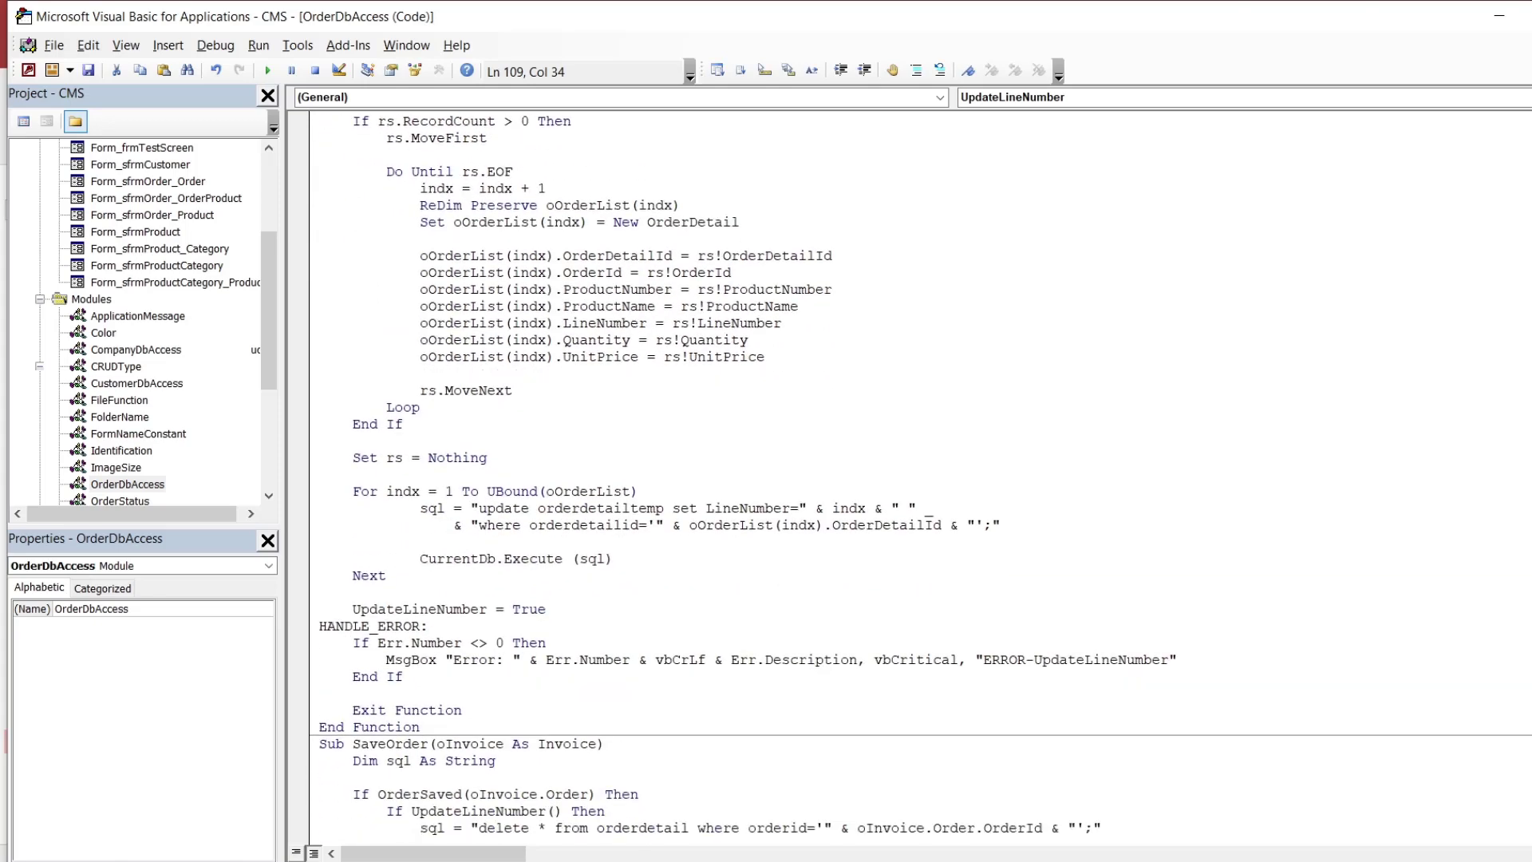
scroll(920, 475, up, 14)
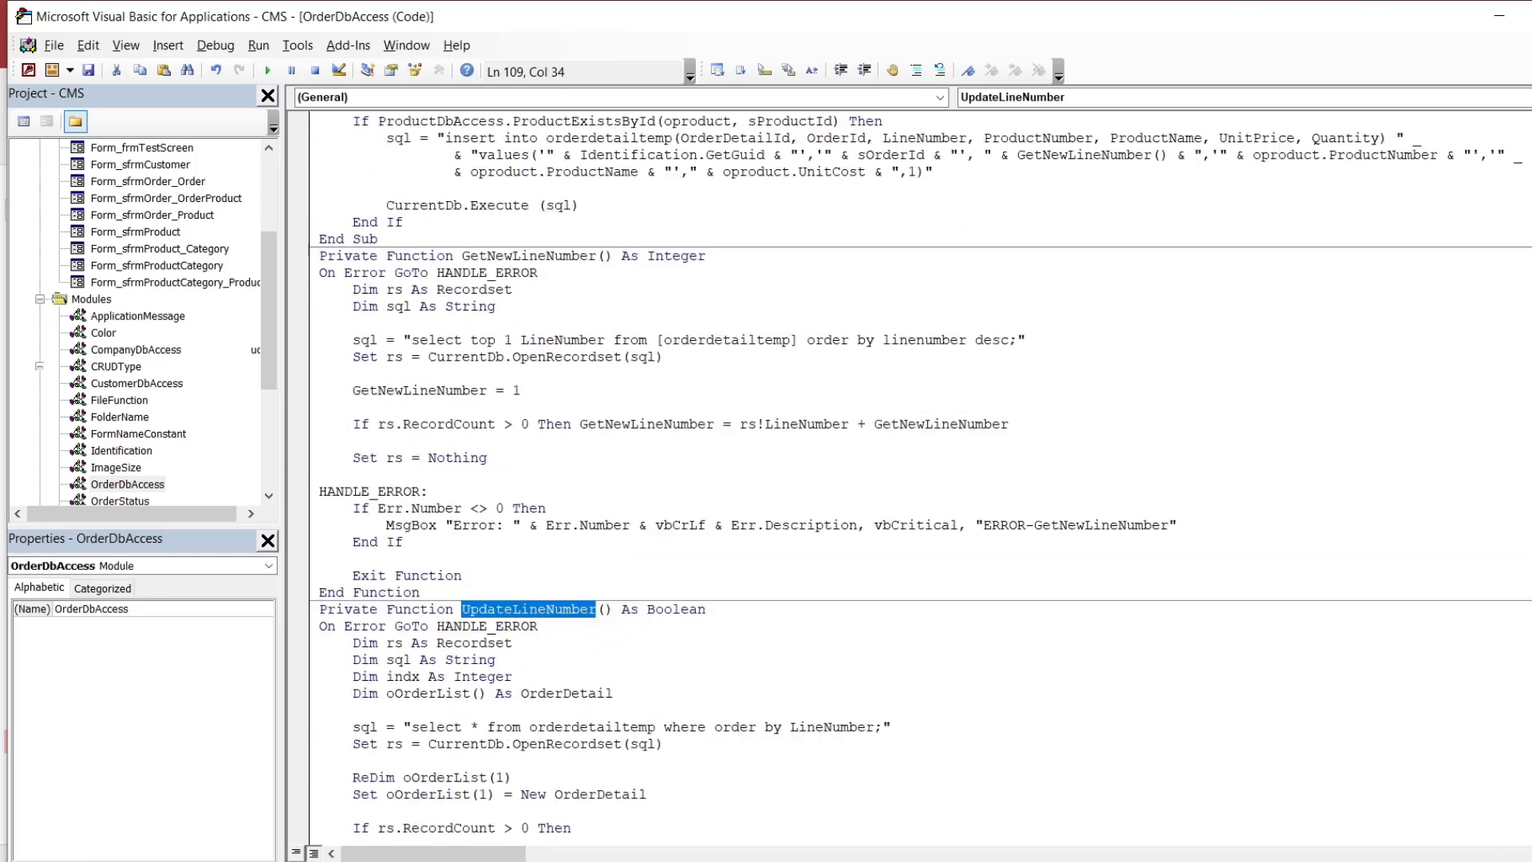
Add the line Call UpdateLineNumber to the end of the RemoveProduct procedure, below its CurrentDb.Execute (sql) statement
scroll(920, 475, up, 10)
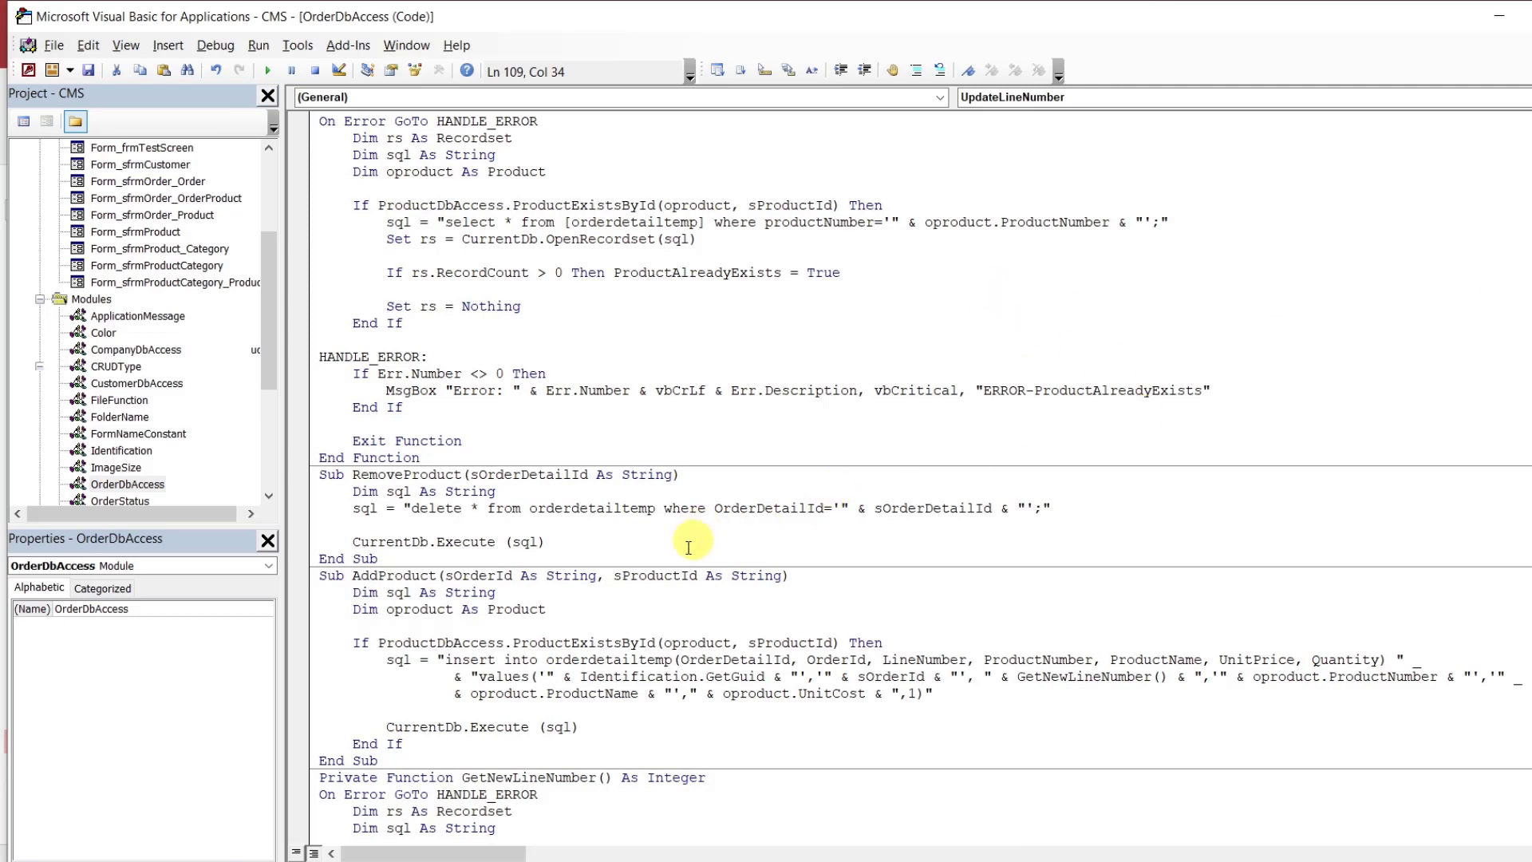
click(634, 546)
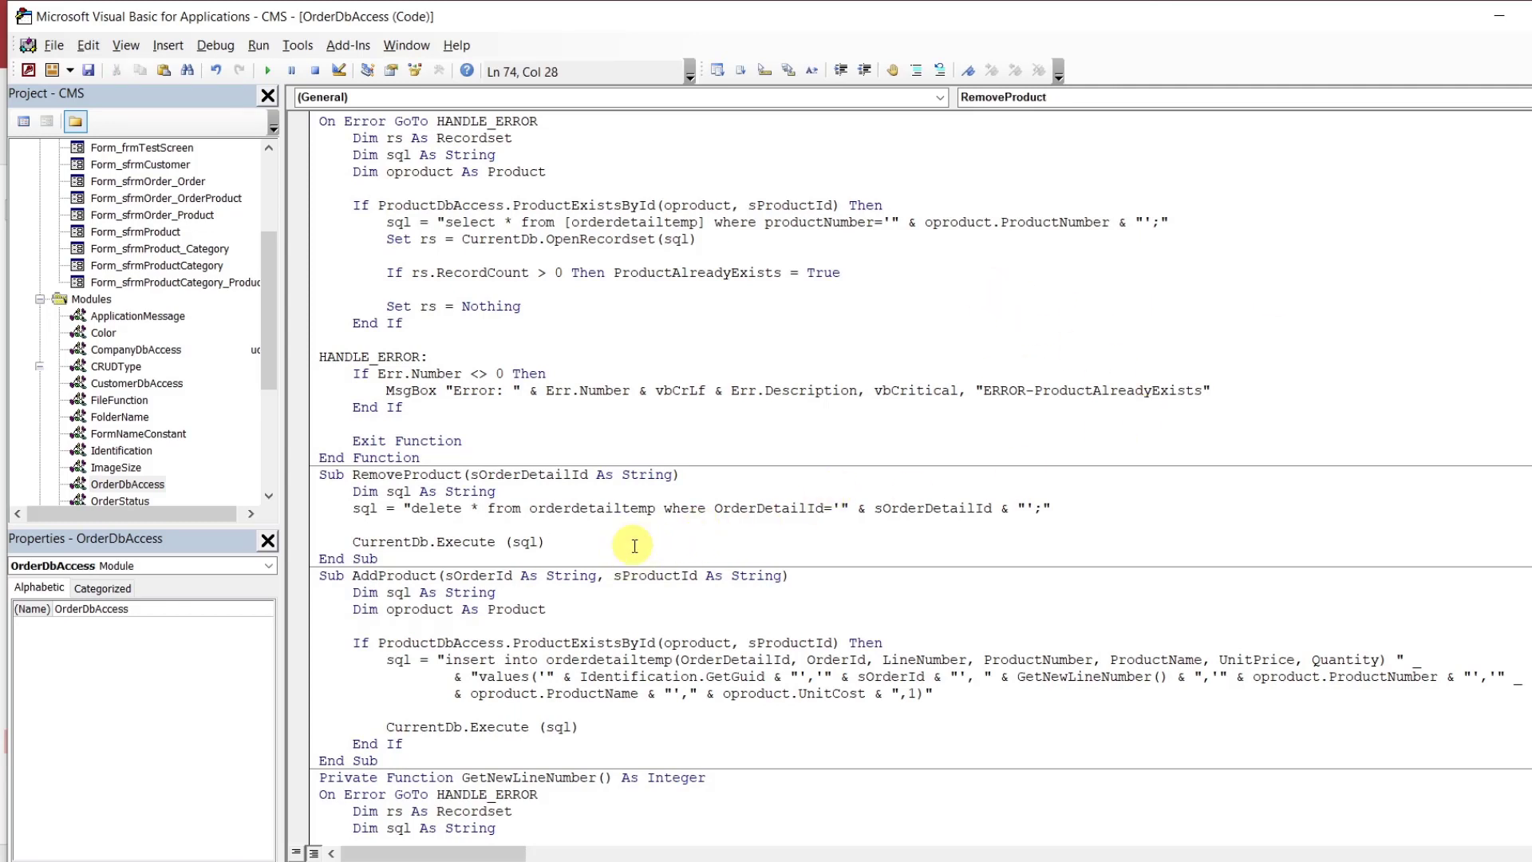
key(Return)
key(Return)
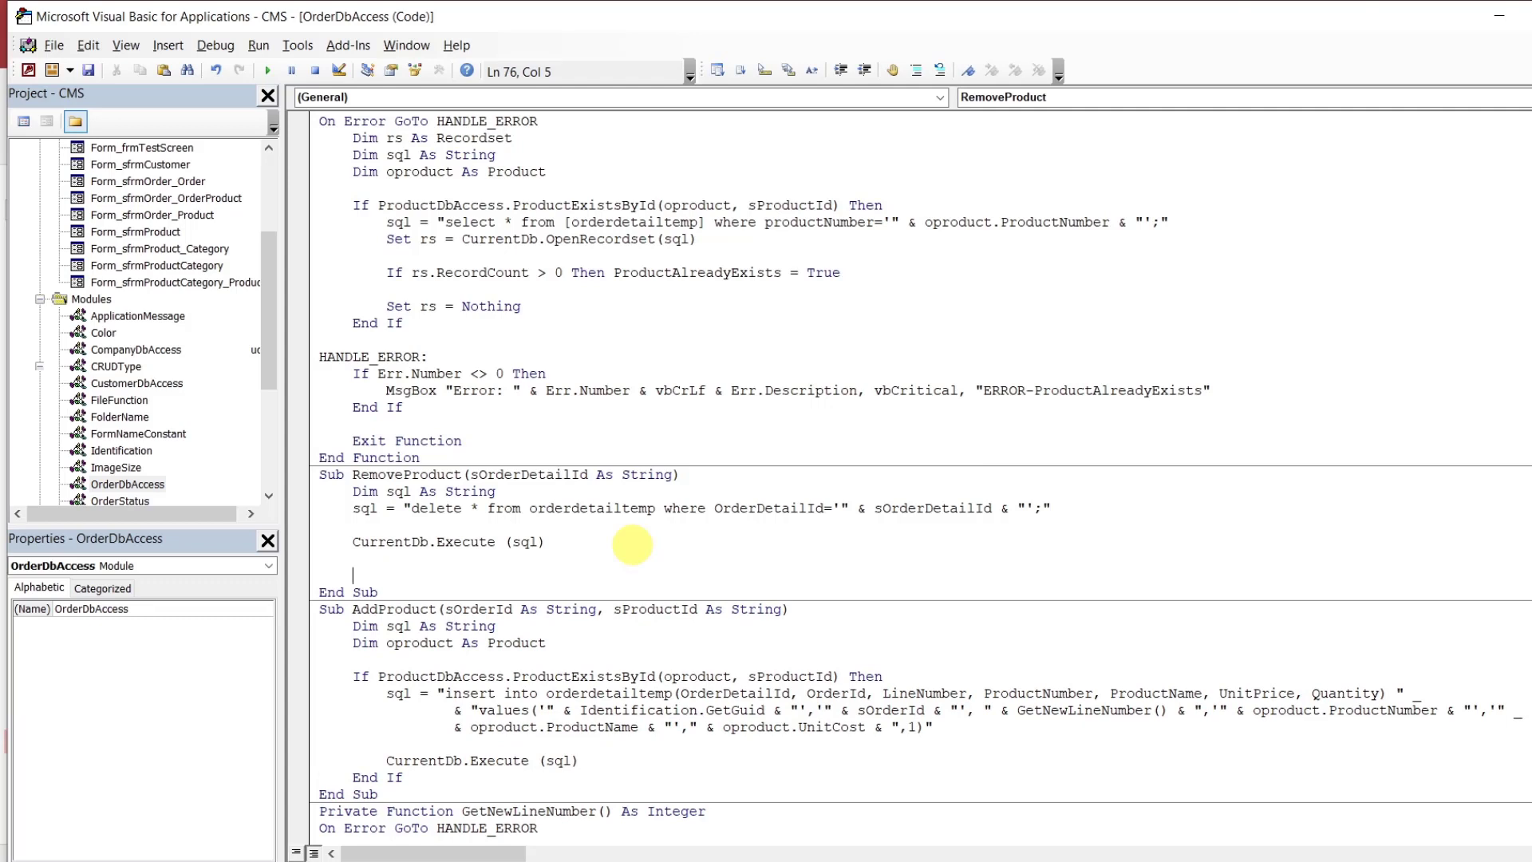
text(call UpdateLineNumber)
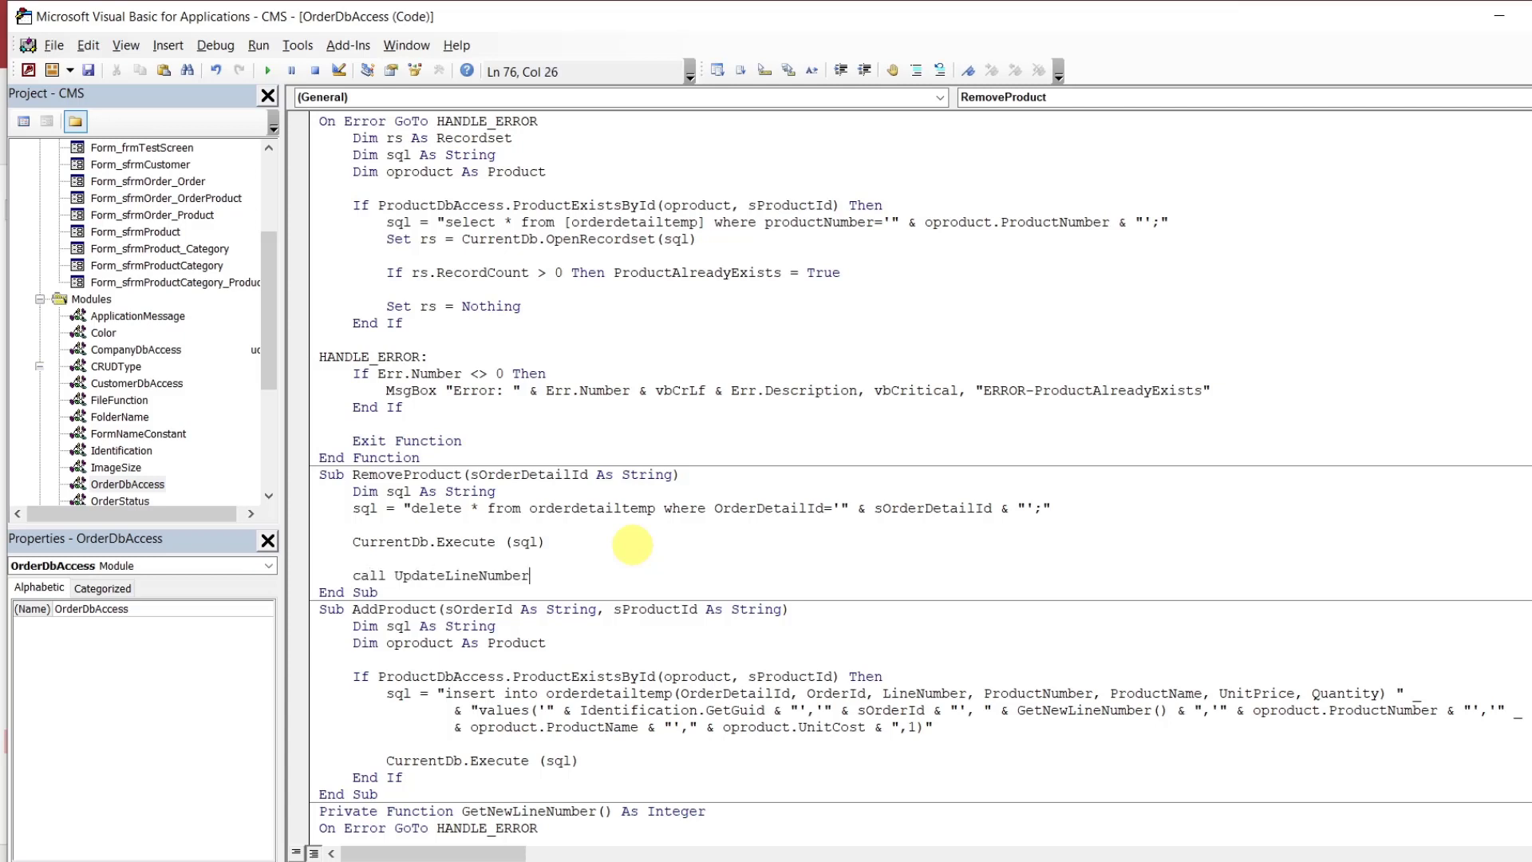
click(635, 545)
Remove the stray word where from the select statement on orderdetailtemp in the UpdateLineNumber function
click(900, 798)
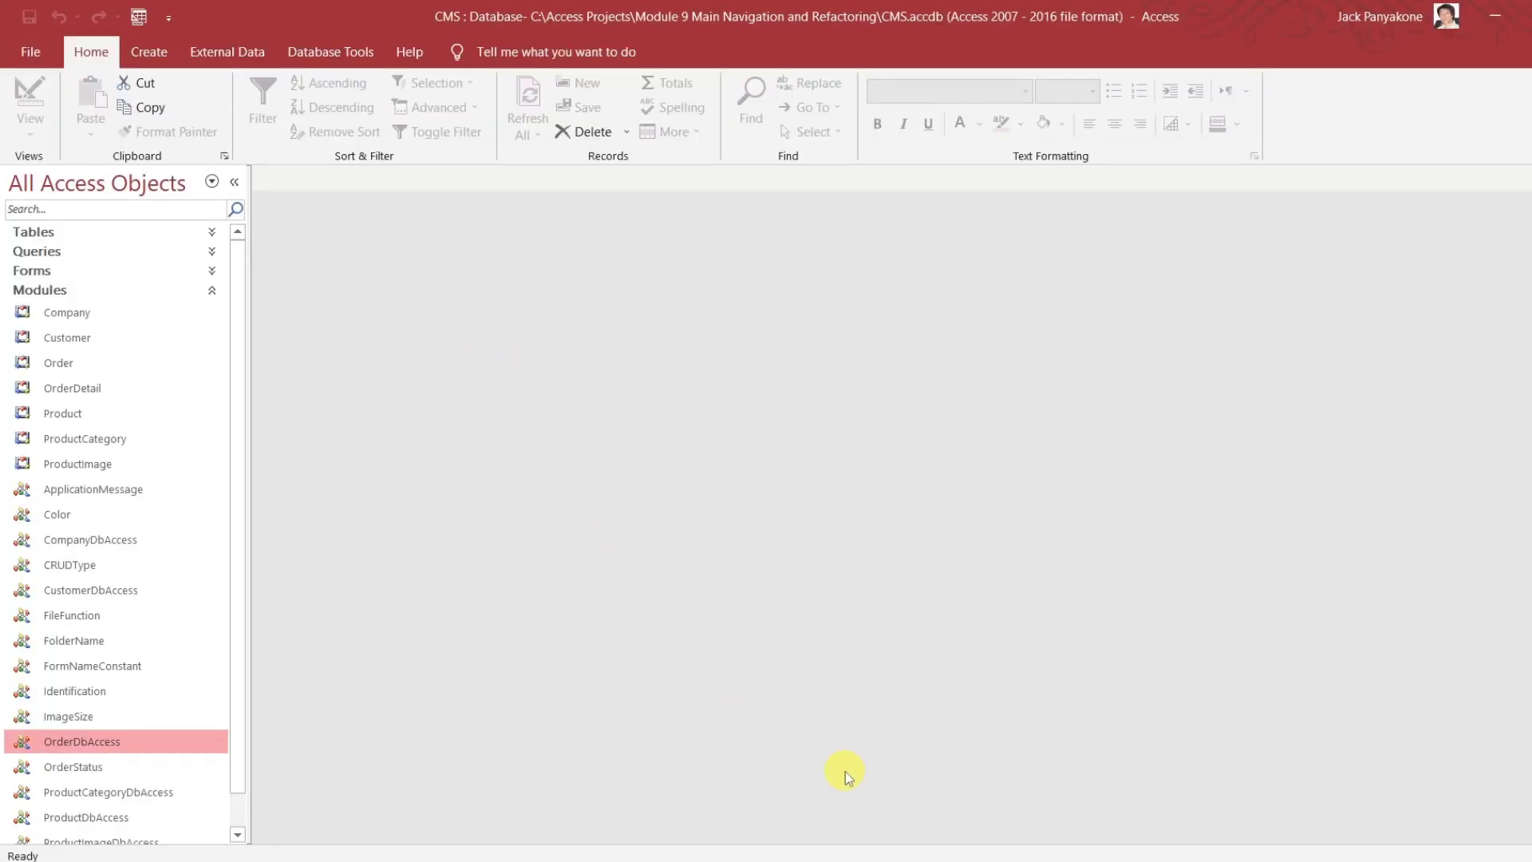
click(932, 861)
scroll(920, 475, down, 18)
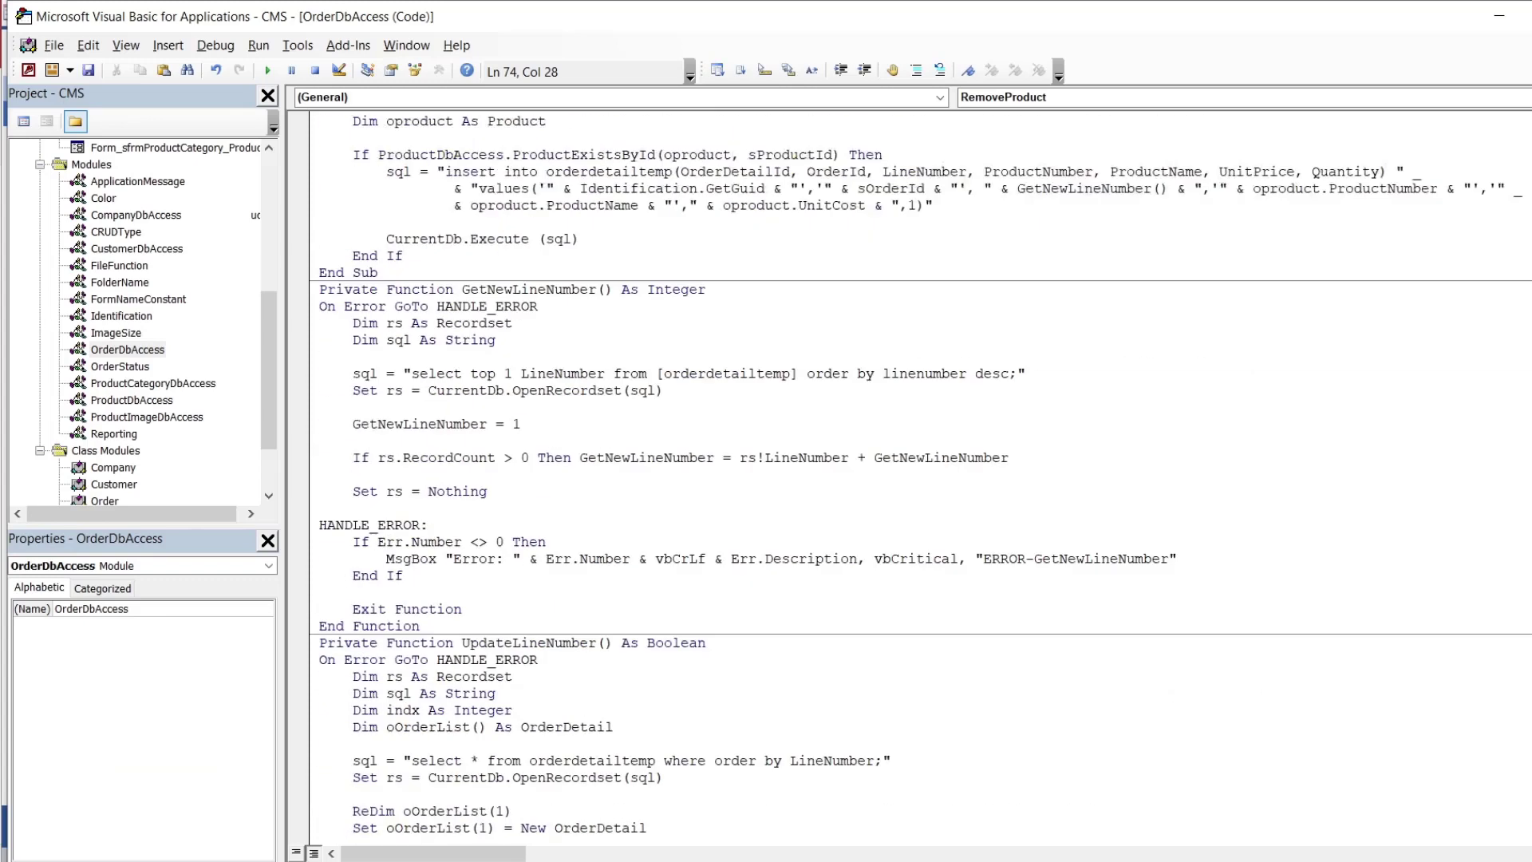
scroll(920, 474, down, 1)
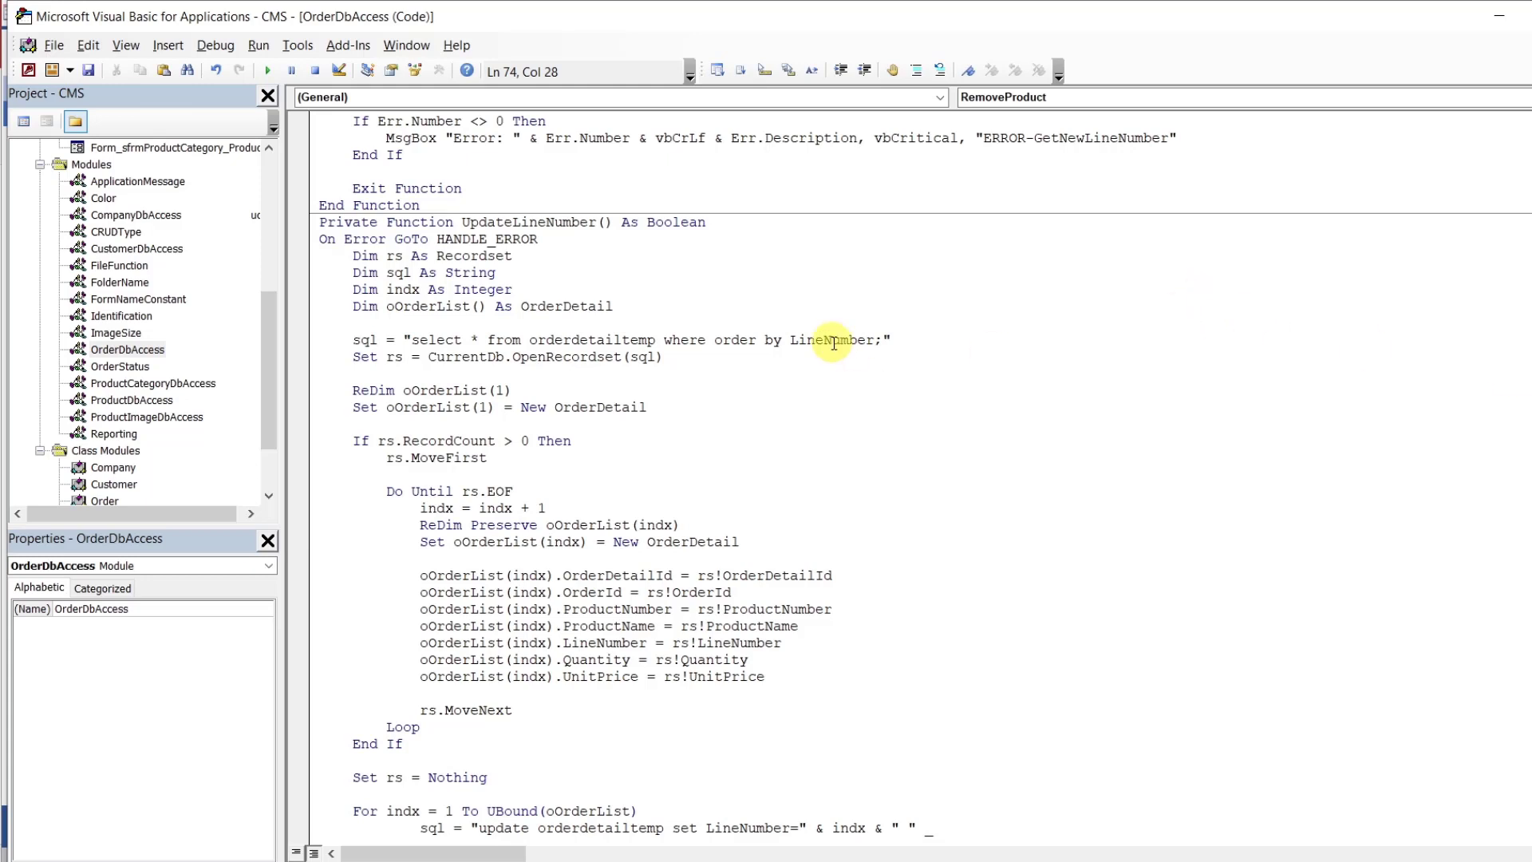
double_click(679, 340)
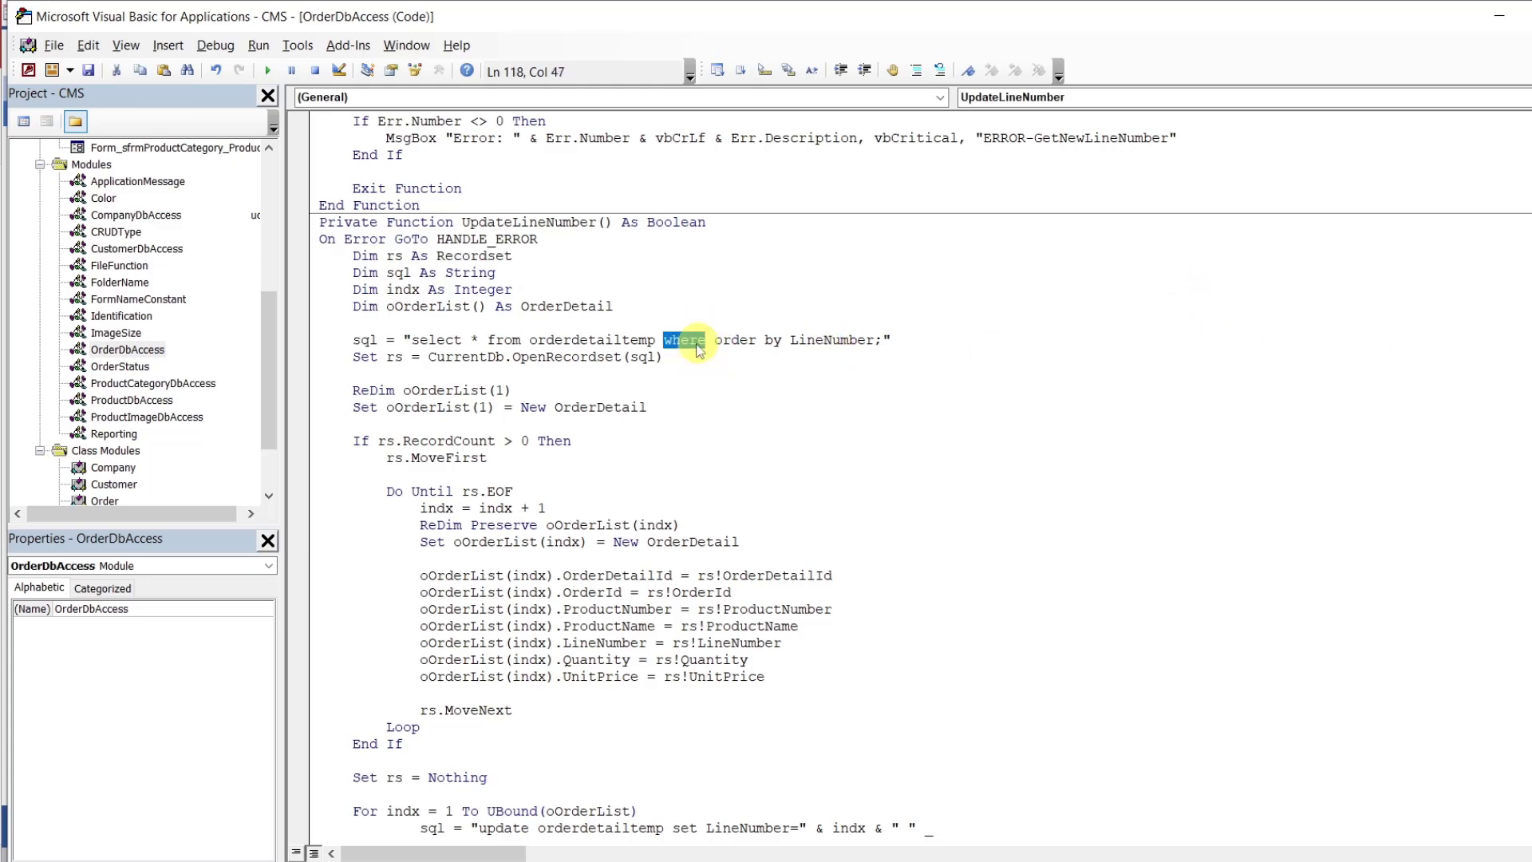
click(691, 307)
double_click(692, 336)
key(Delete)
key(Delete)
click(677, 304)
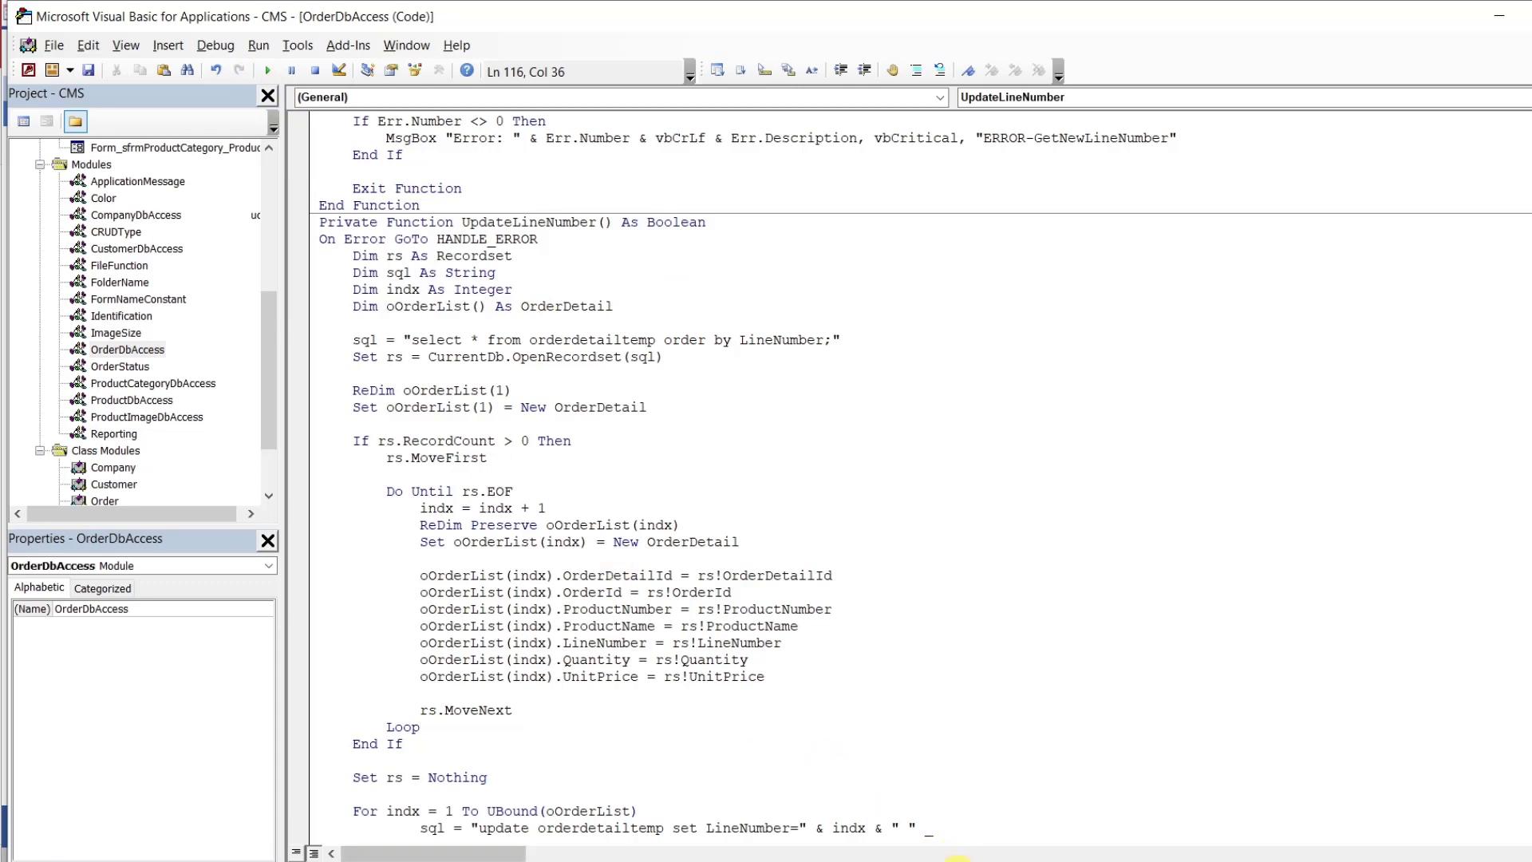
Switch to the Access Order page, edit the Seats and Saddles Company order, delete product FR-T67Y-58 from its cart, and save the order
mouse_move(918, 858)
click(918, 830)
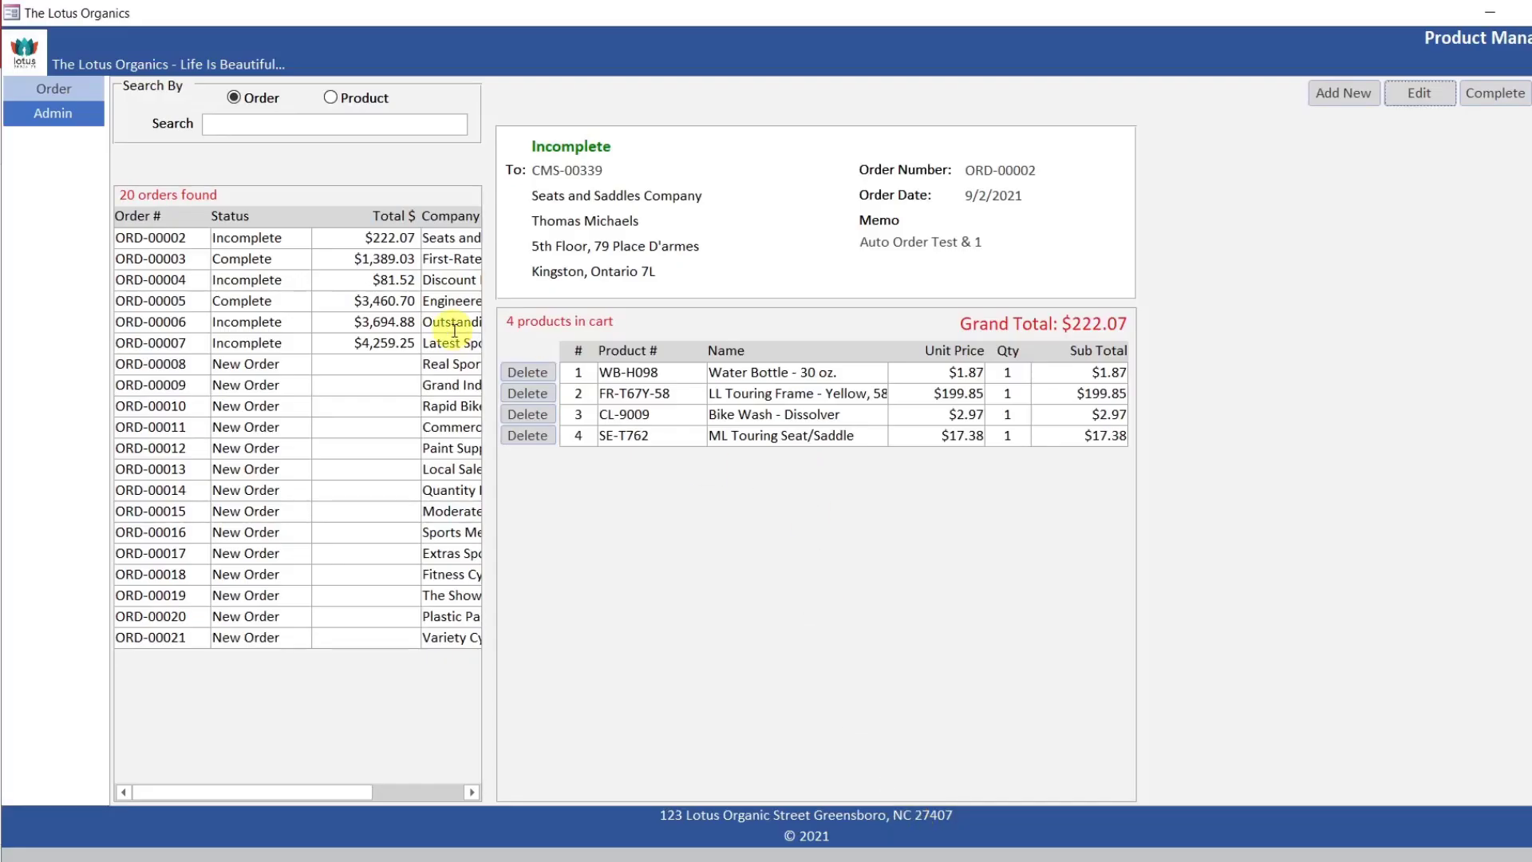
click(1427, 99)
click(1427, 98)
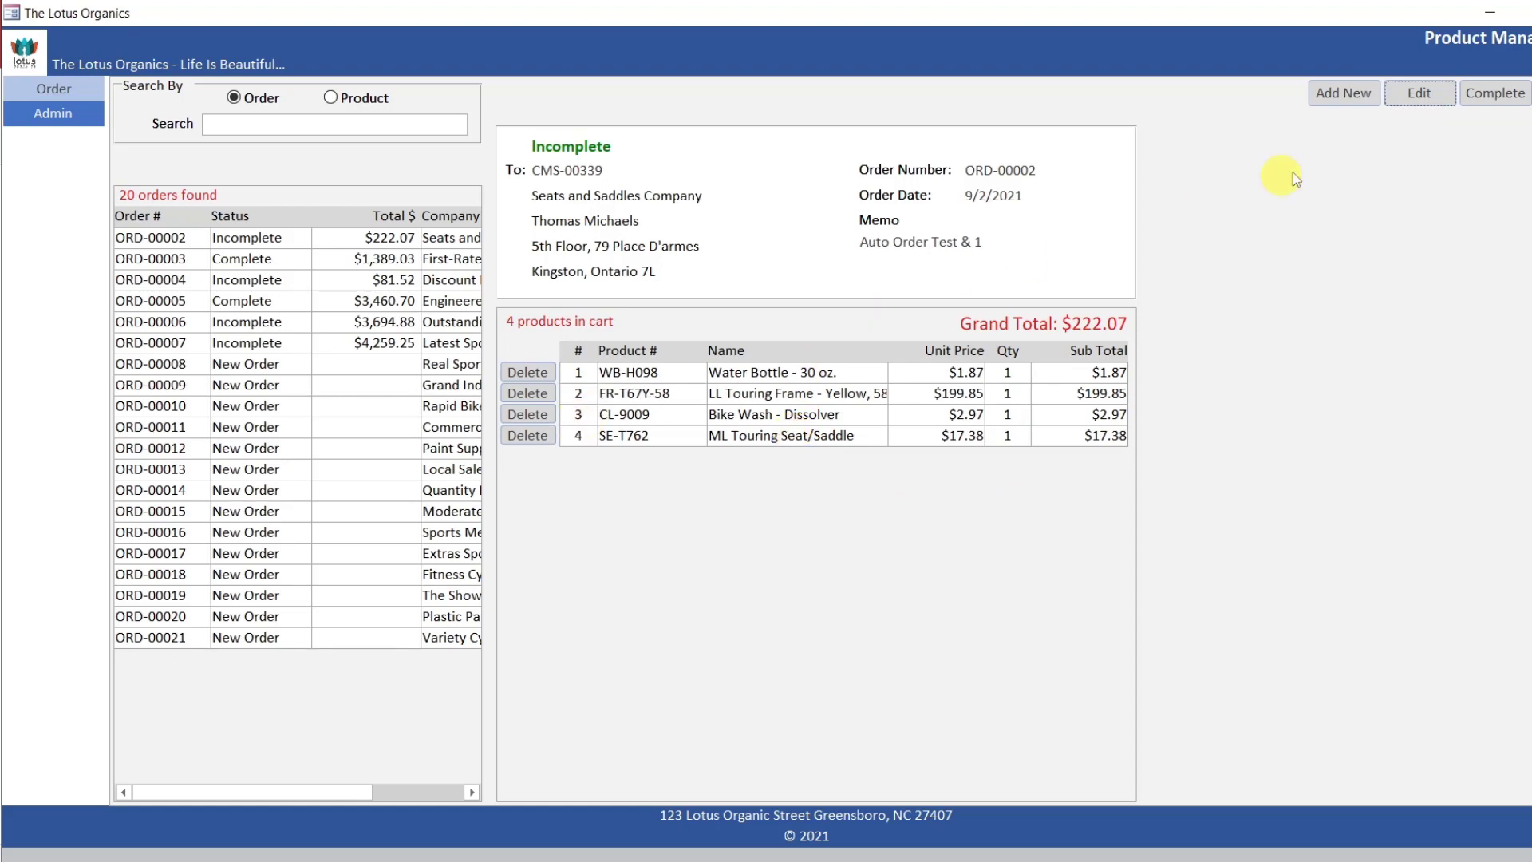
click(1422, 94)
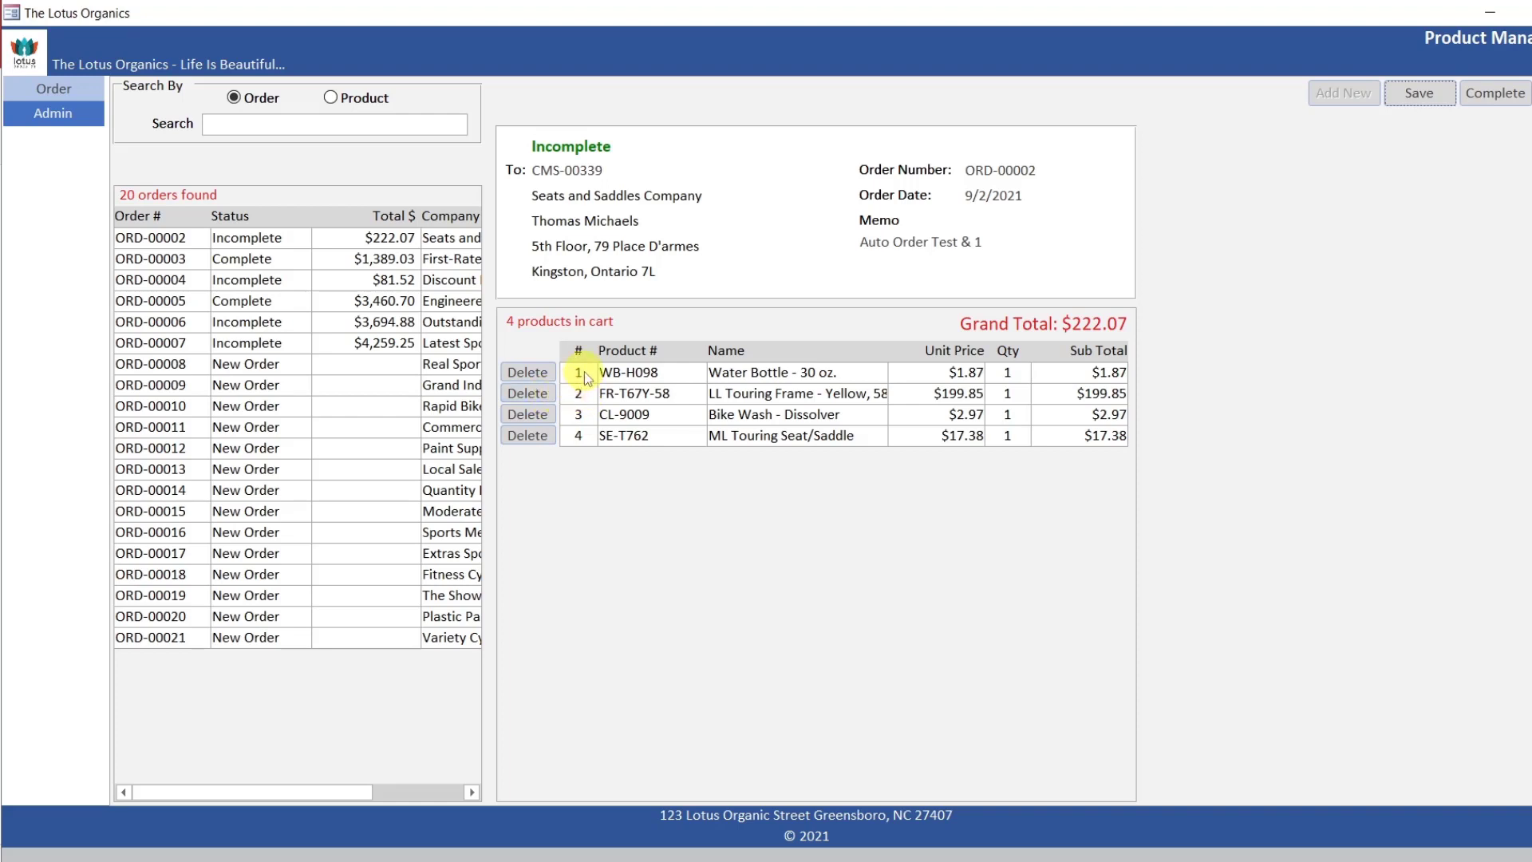
click(527, 388)
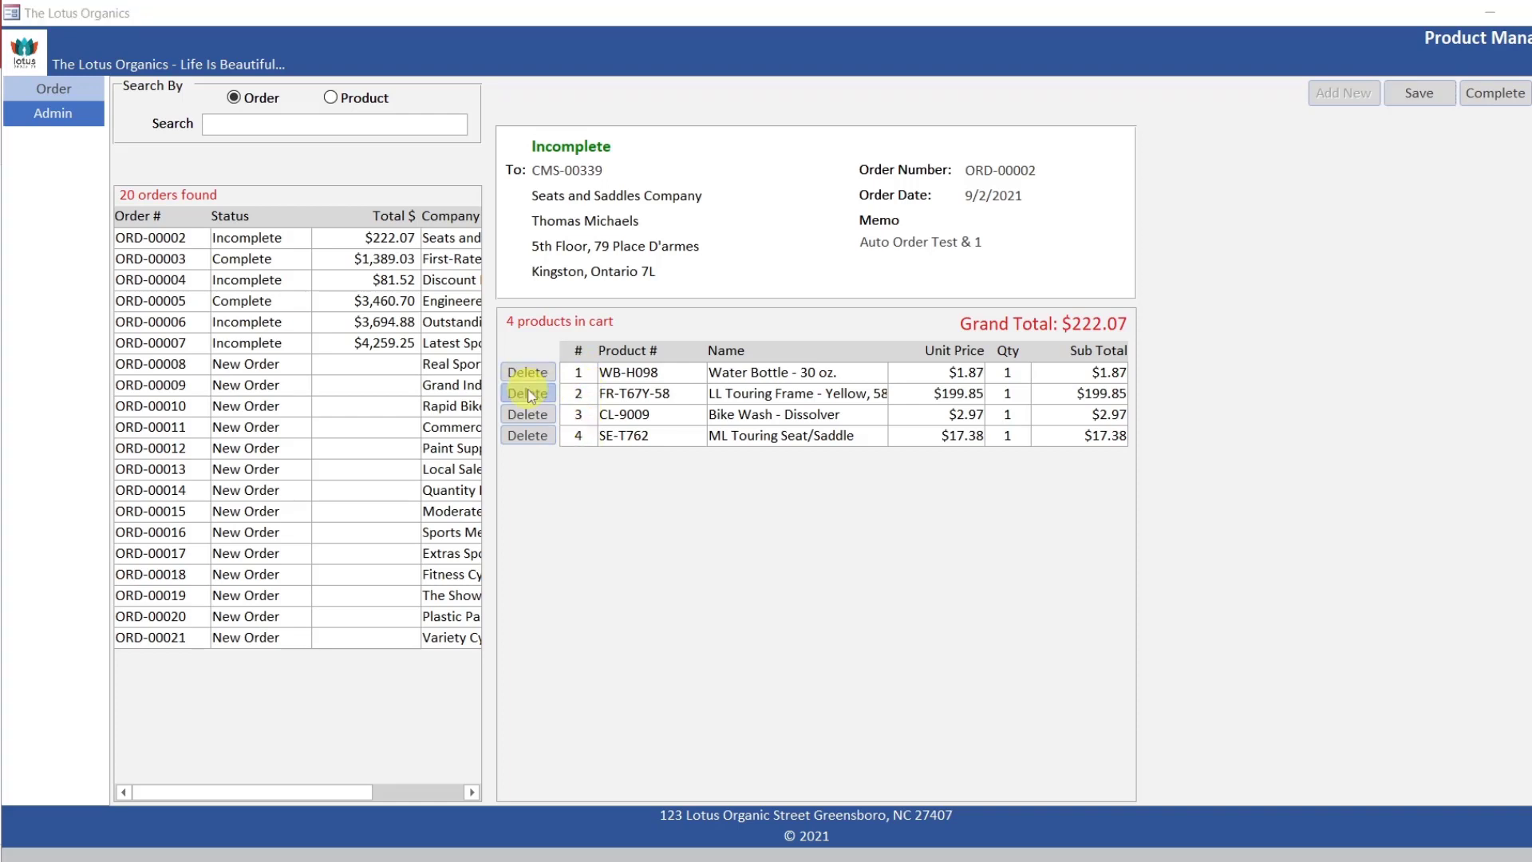
click(787, 530)
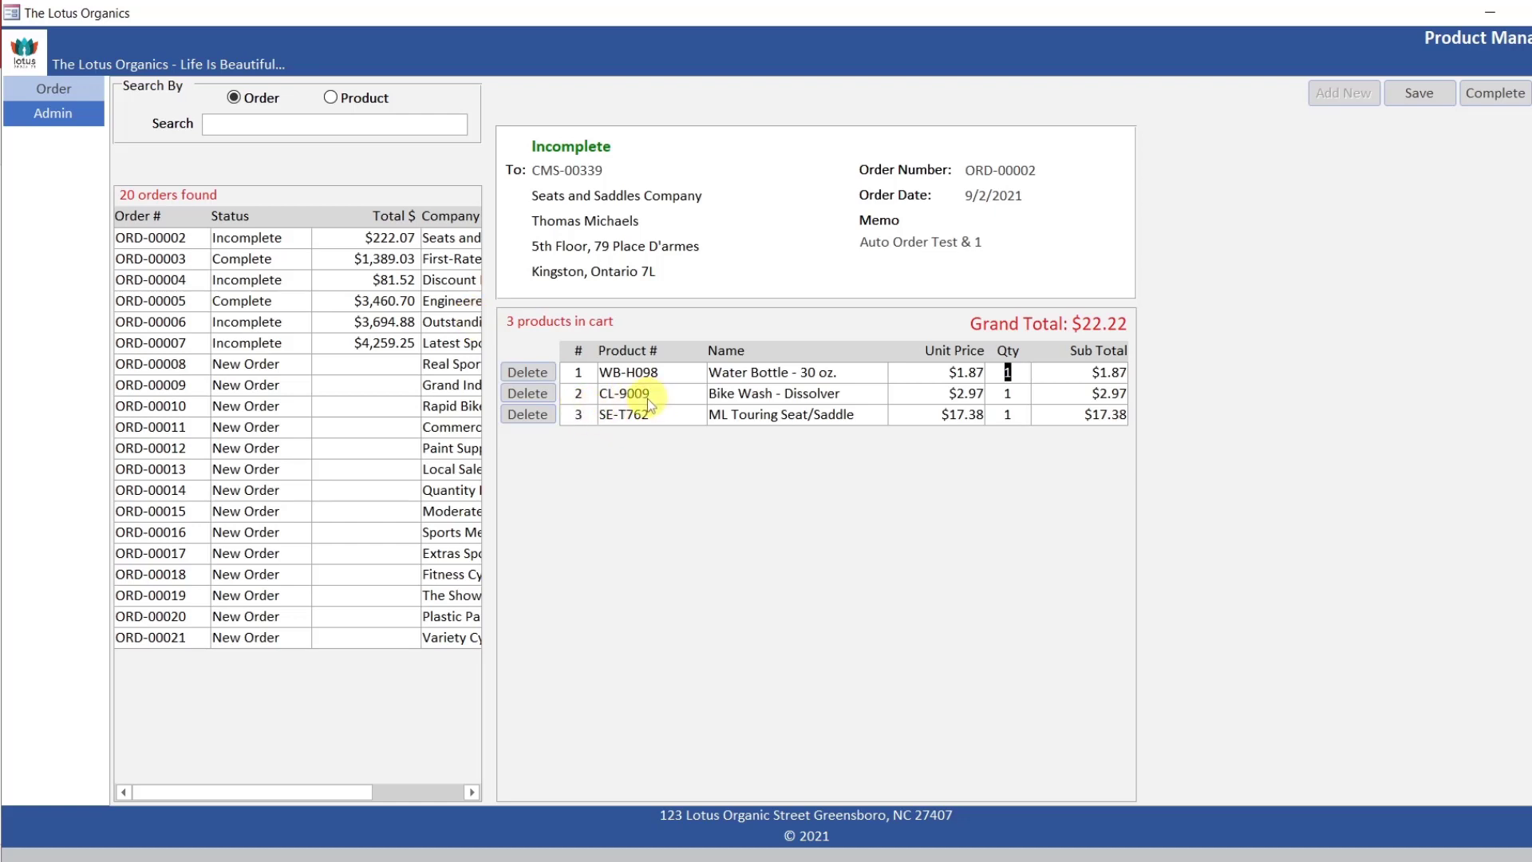
click(1422, 96)
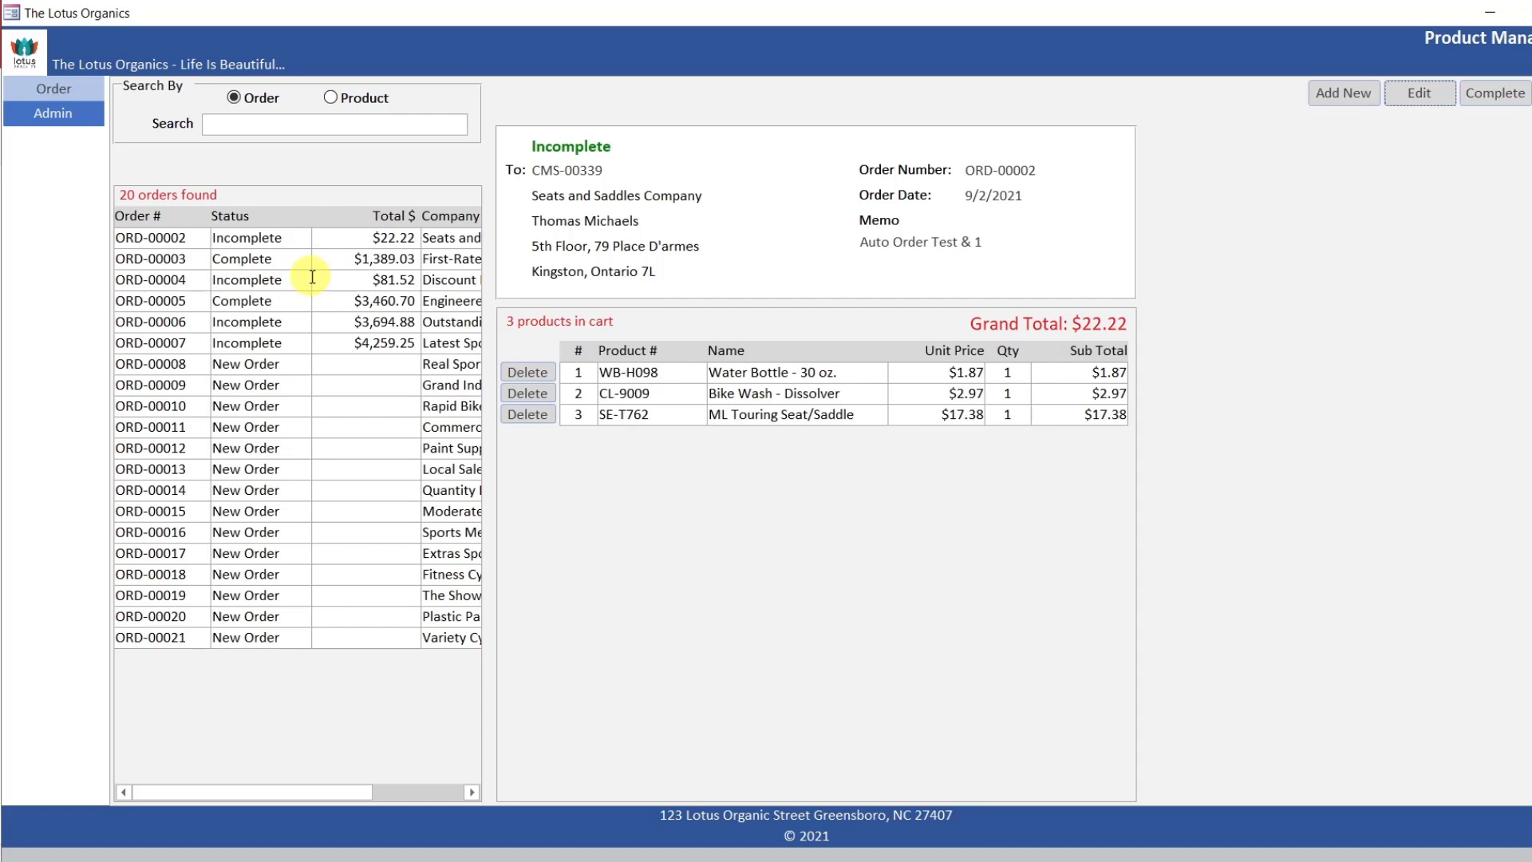
Display the ORD-00007, ORD-00006, ORD-00005, ORD-00003 and ORD-00002 orders in turn to check their line numbers
click(318, 339)
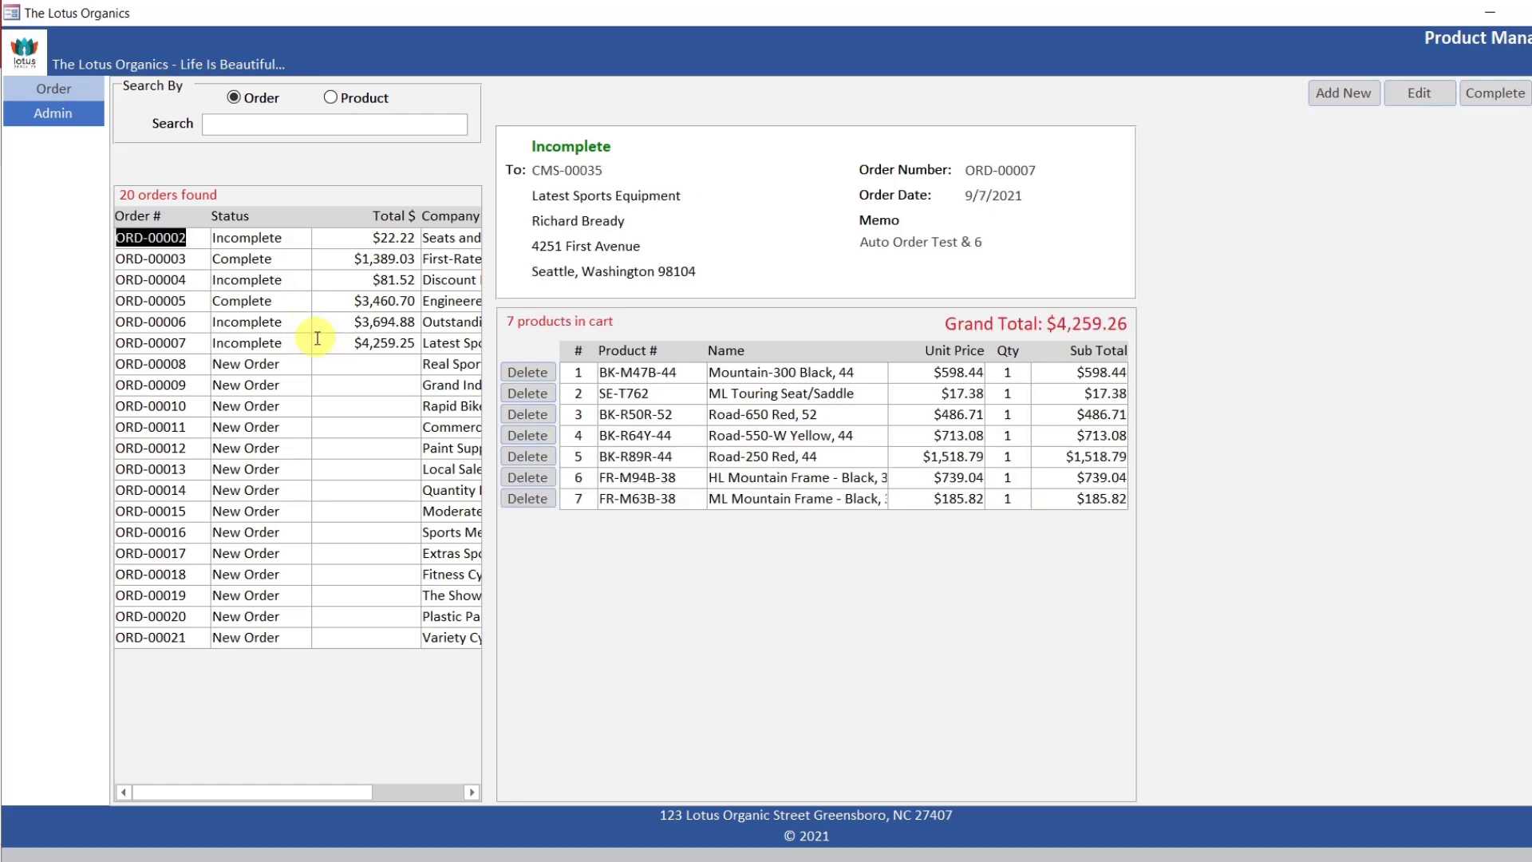
click(318, 322)
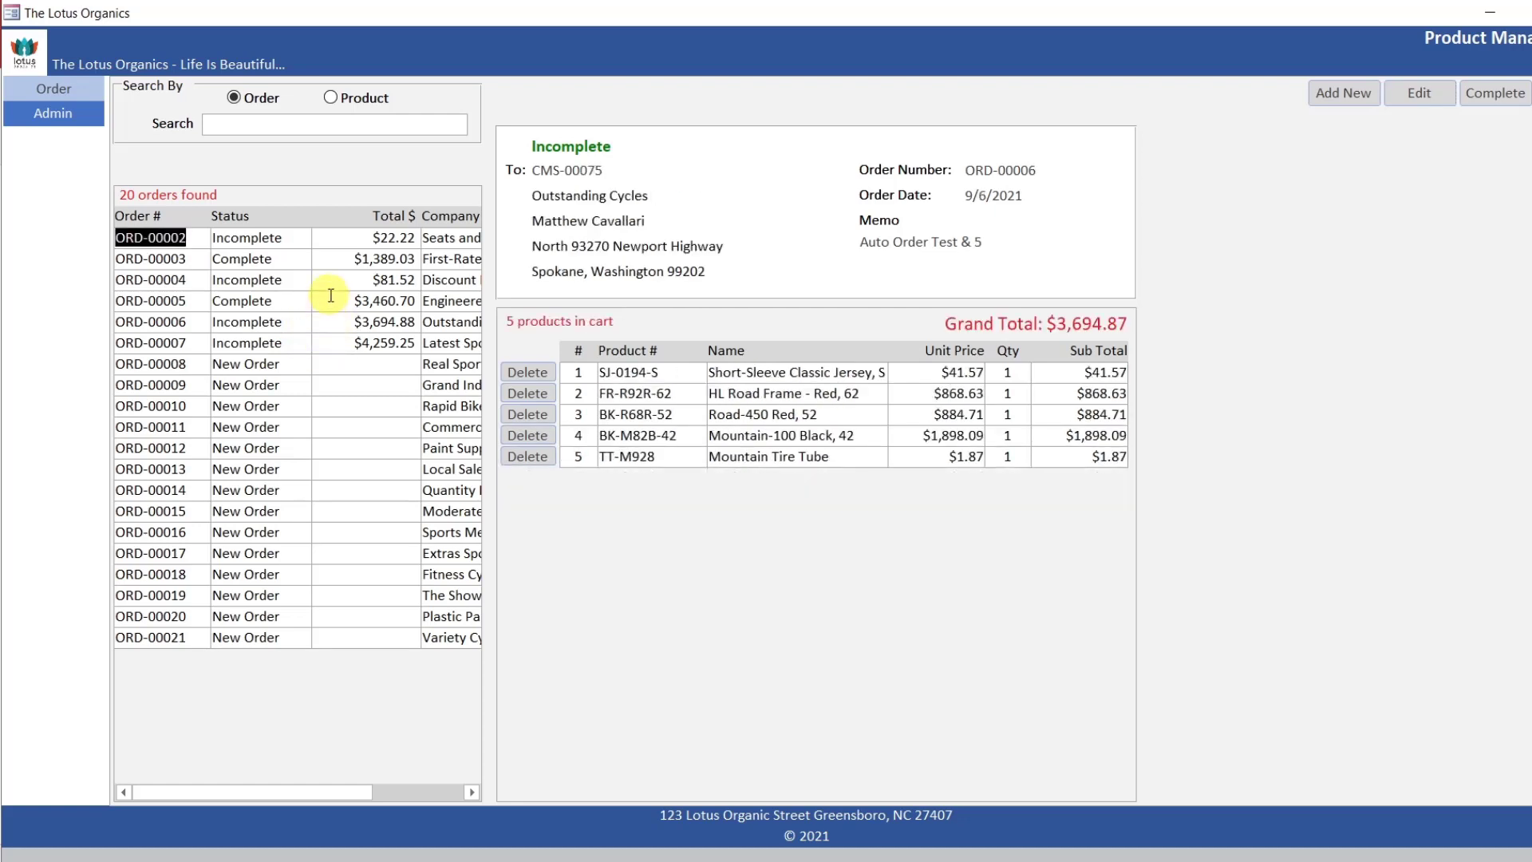
click(330, 297)
click(340, 260)
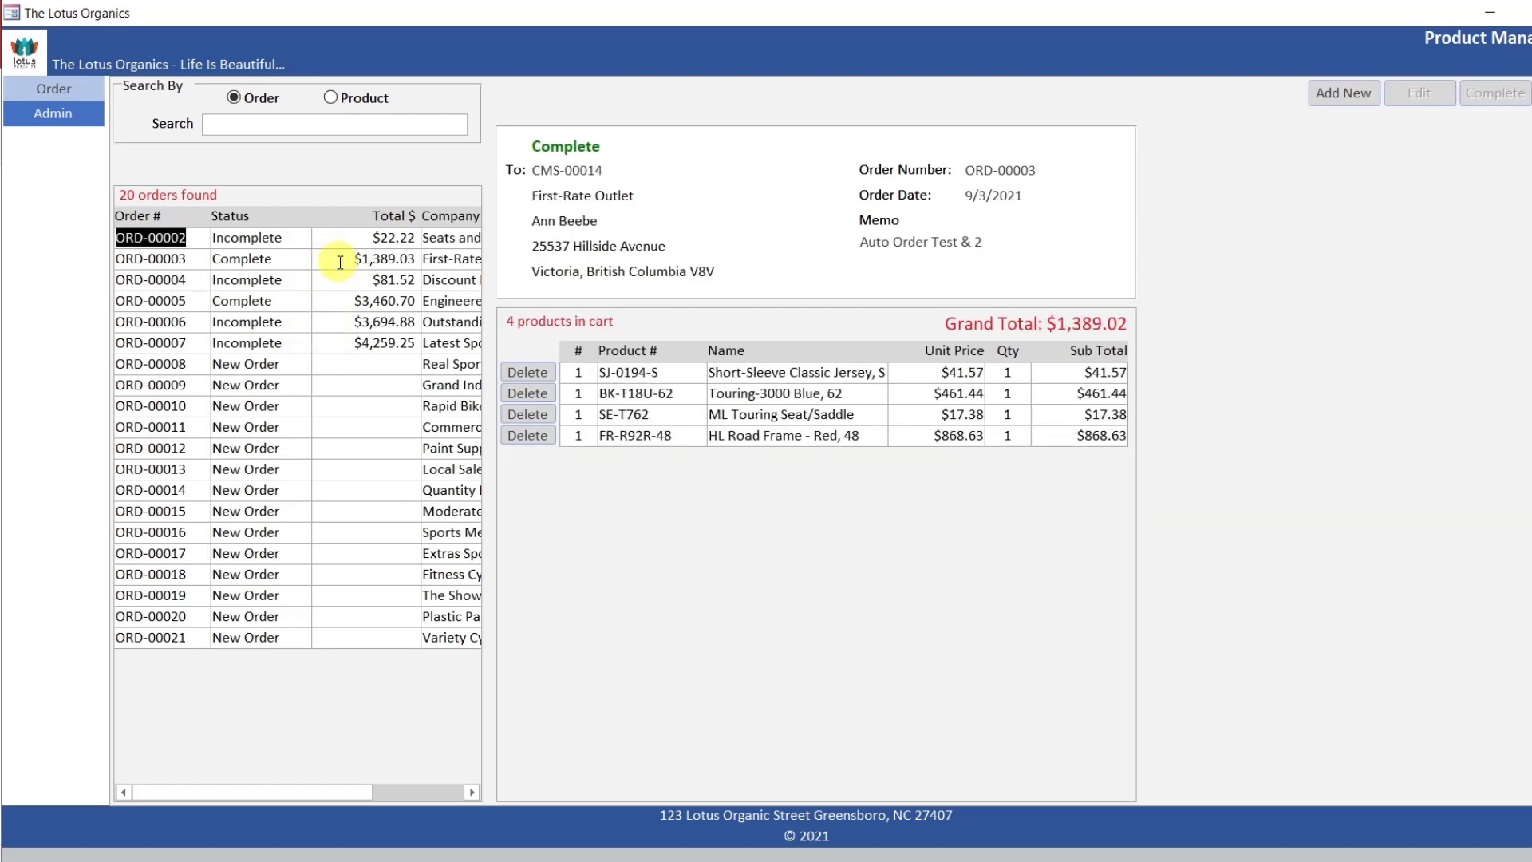
click(341, 240)
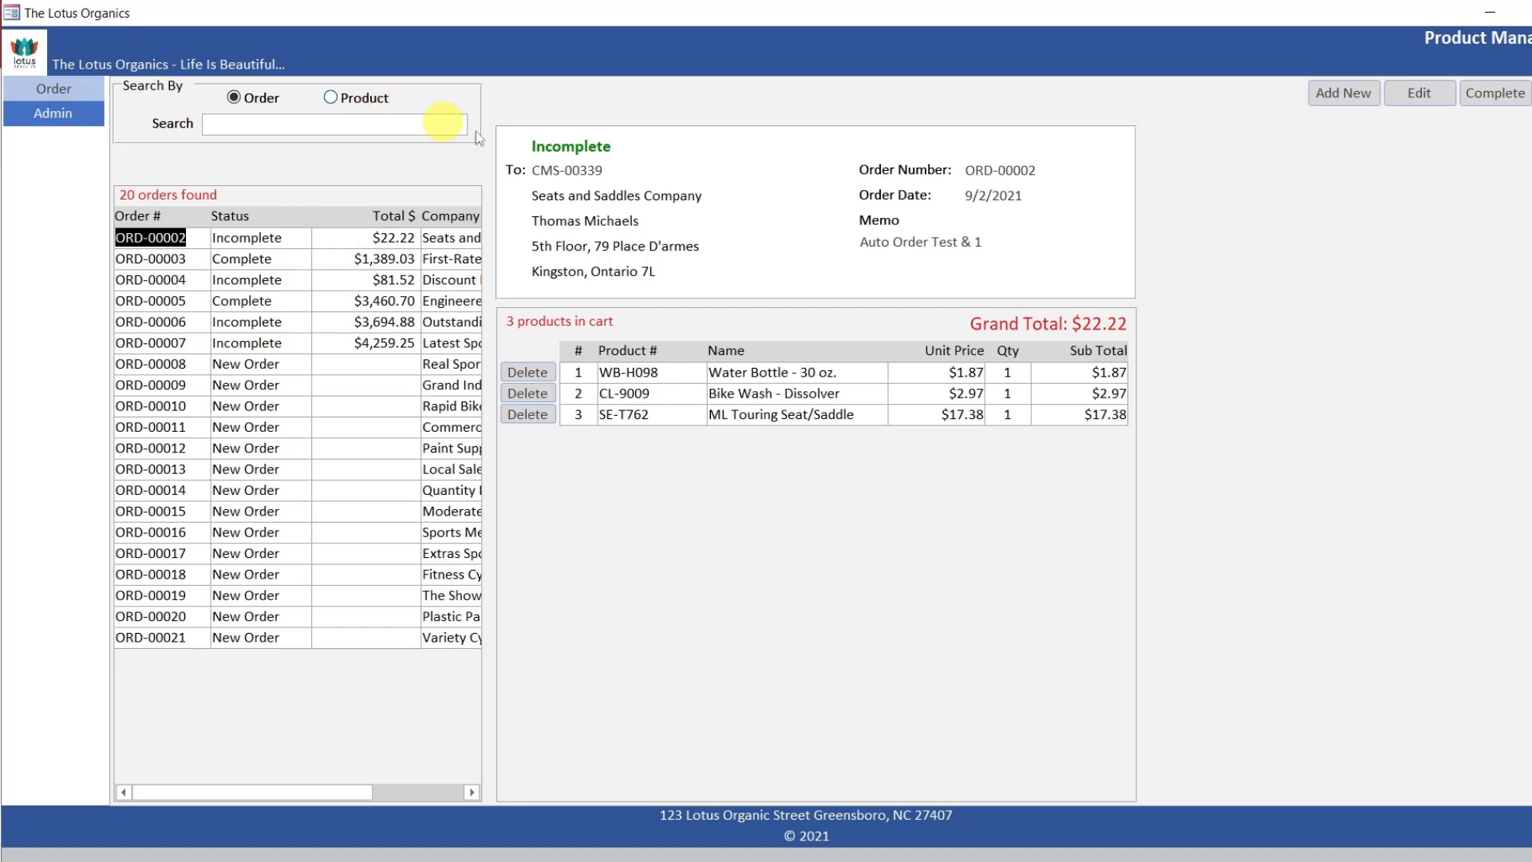
Edit the Seats and Saddles Company order, list the products, and try to add SE-T762 and FR-T67U-62 to its cart
click(1420, 94)
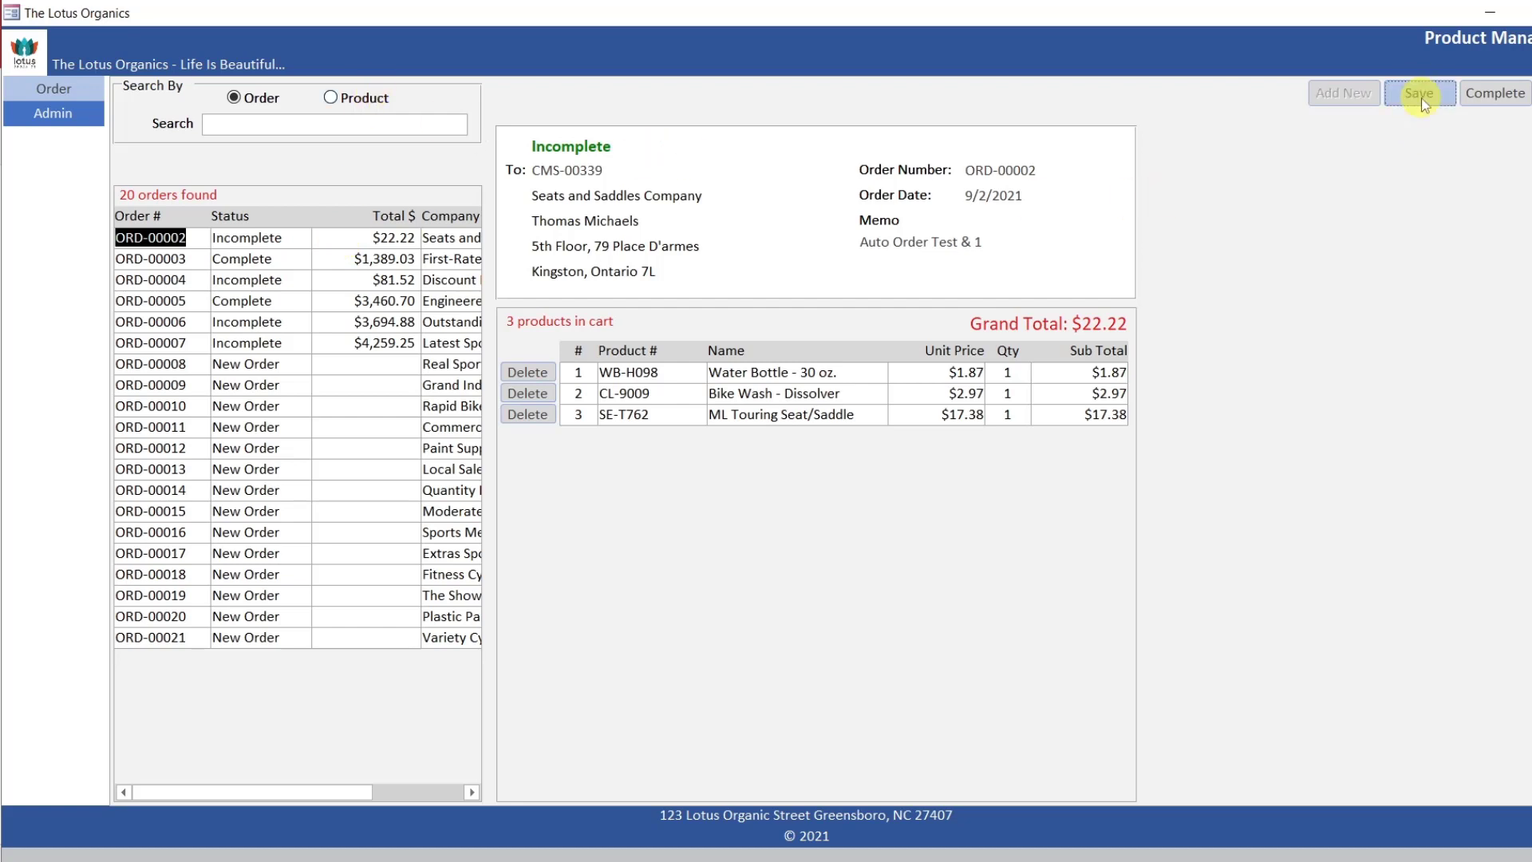
click(348, 99)
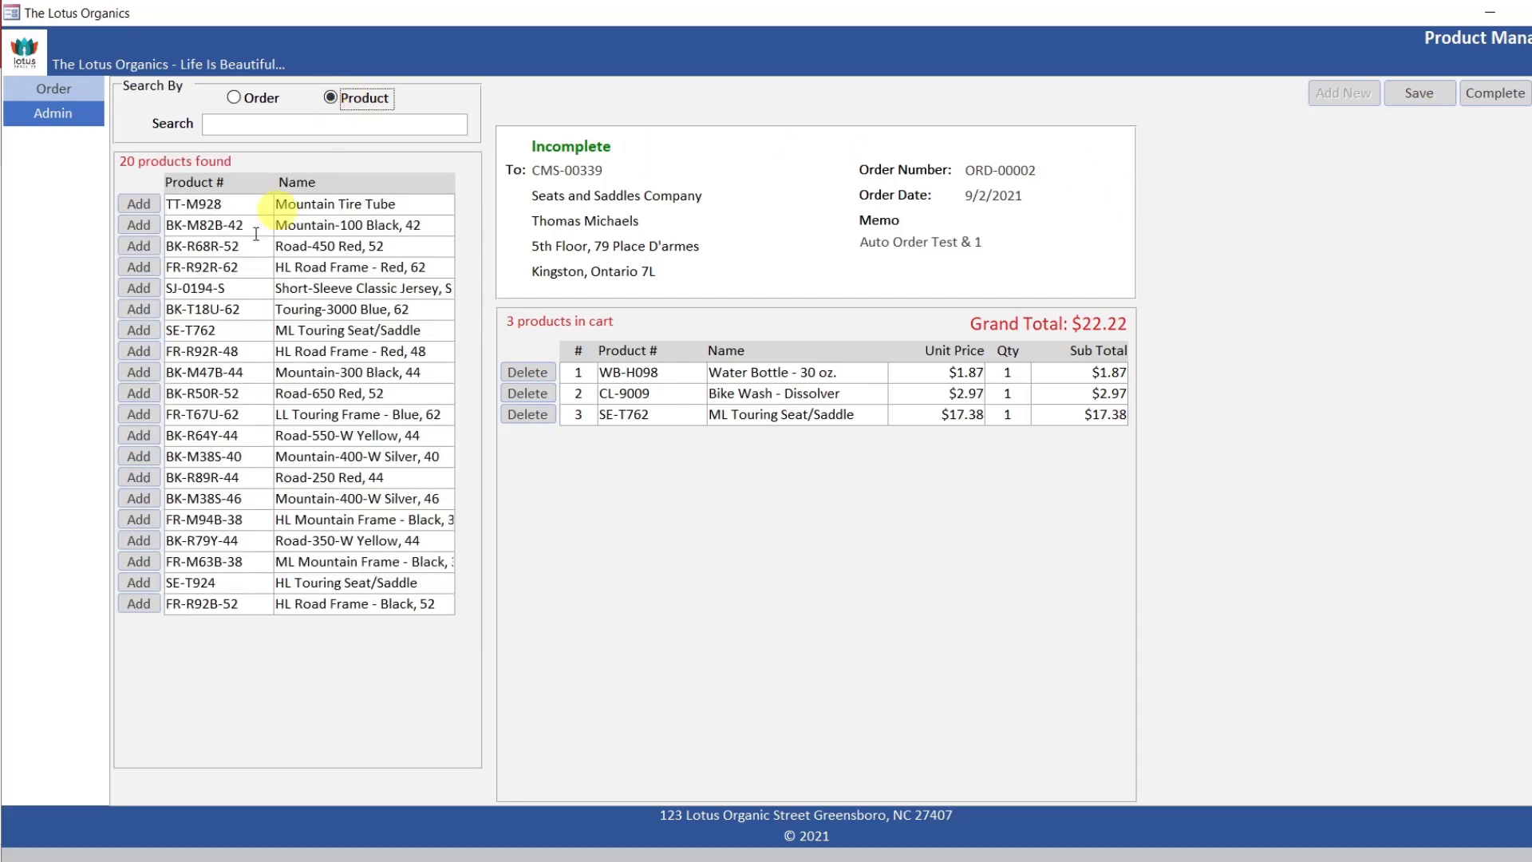
click(139, 330)
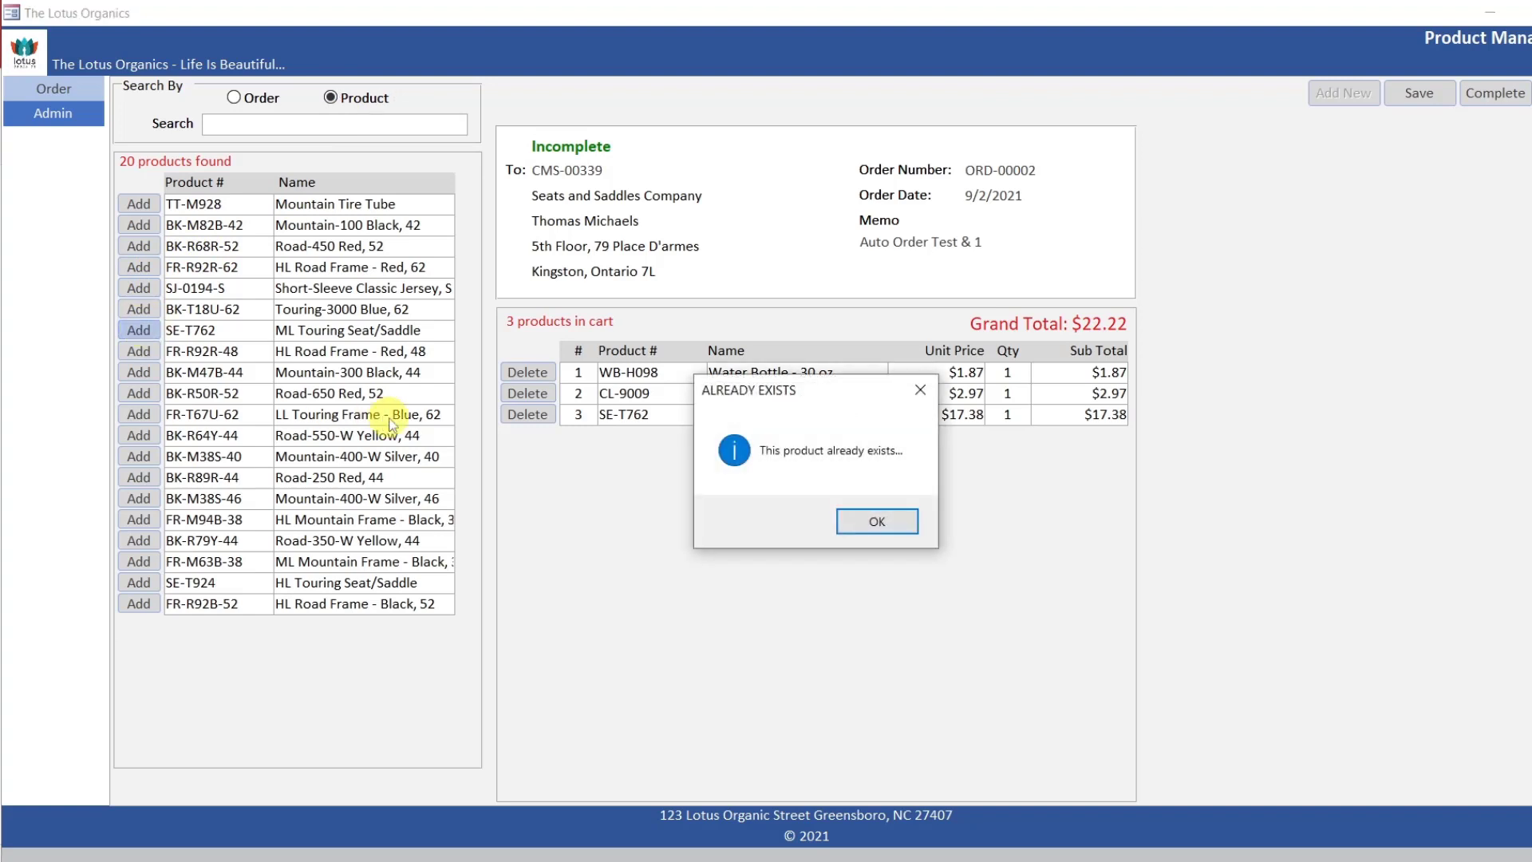
click(887, 522)
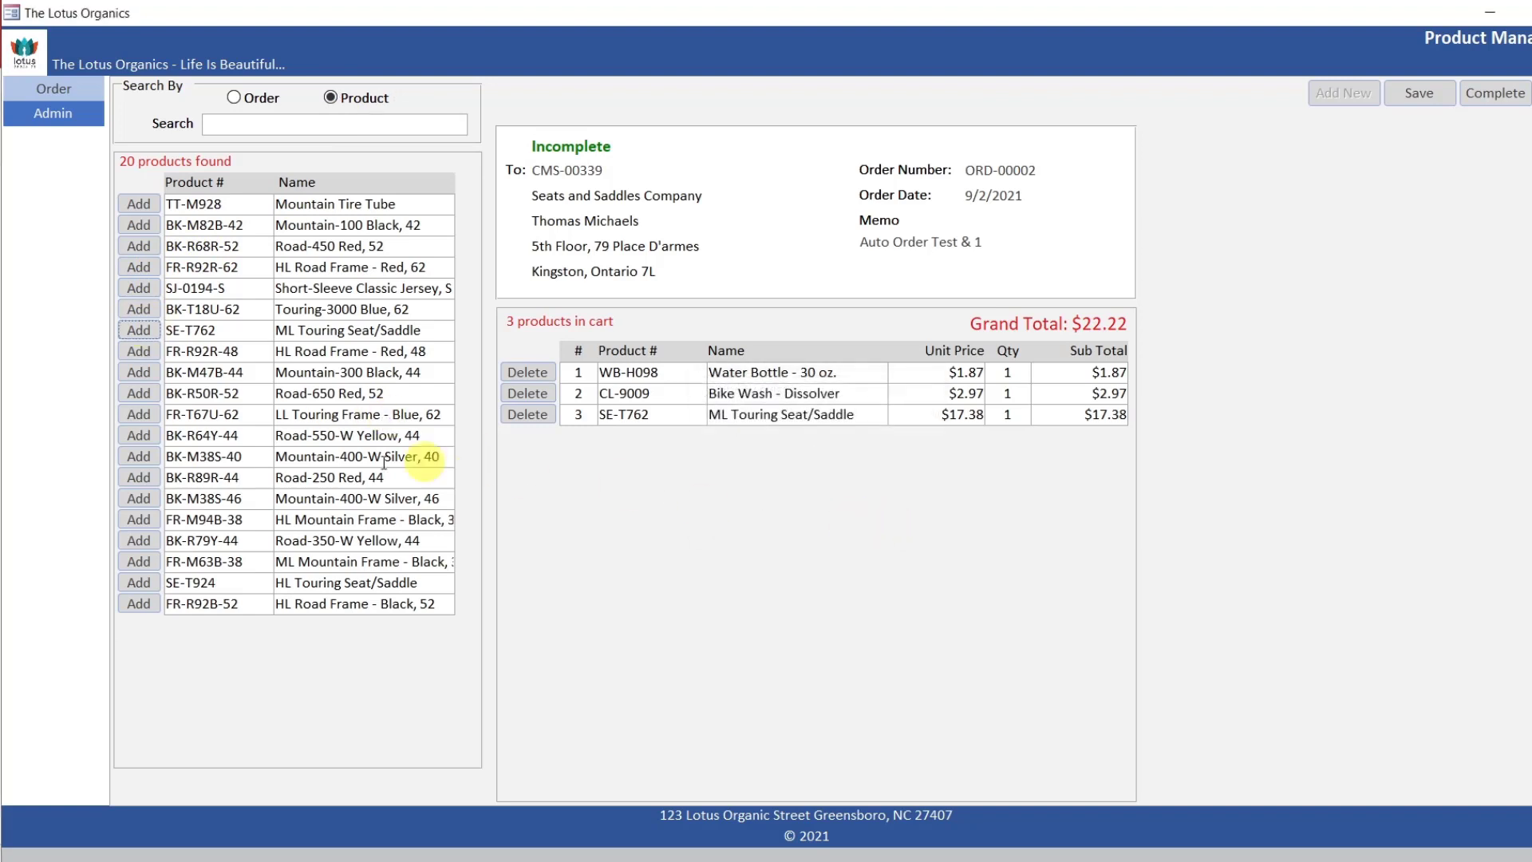
click(140, 418)
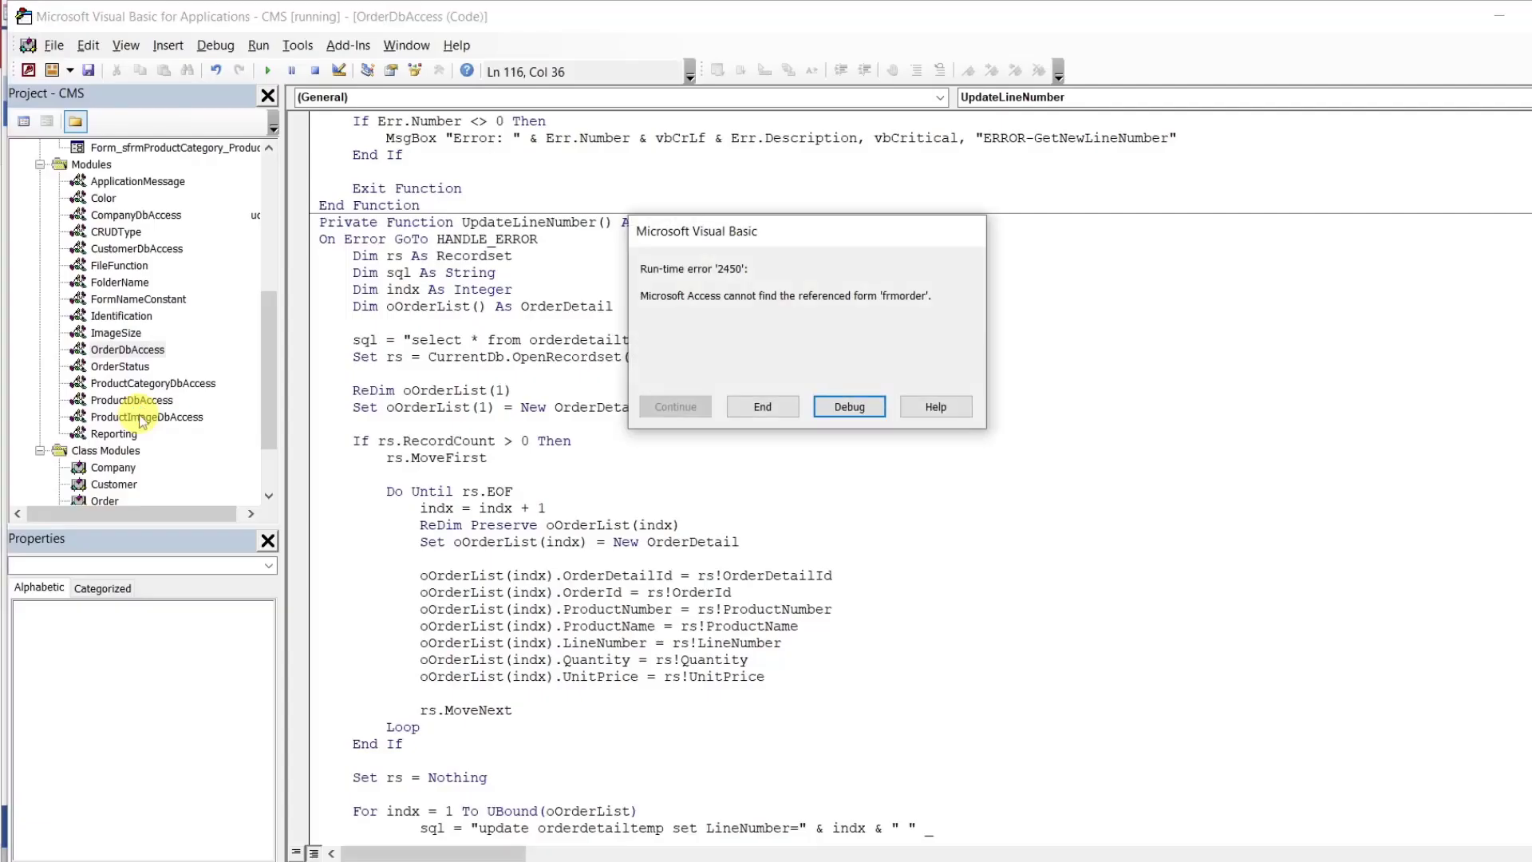
Debug the run-time error, then copy the reference Forms!frmmainnavigation!navMainContainer.Form from cmdDelete_Click in the Form_sfrmOrder_OrderProduct code
click(849, 407)
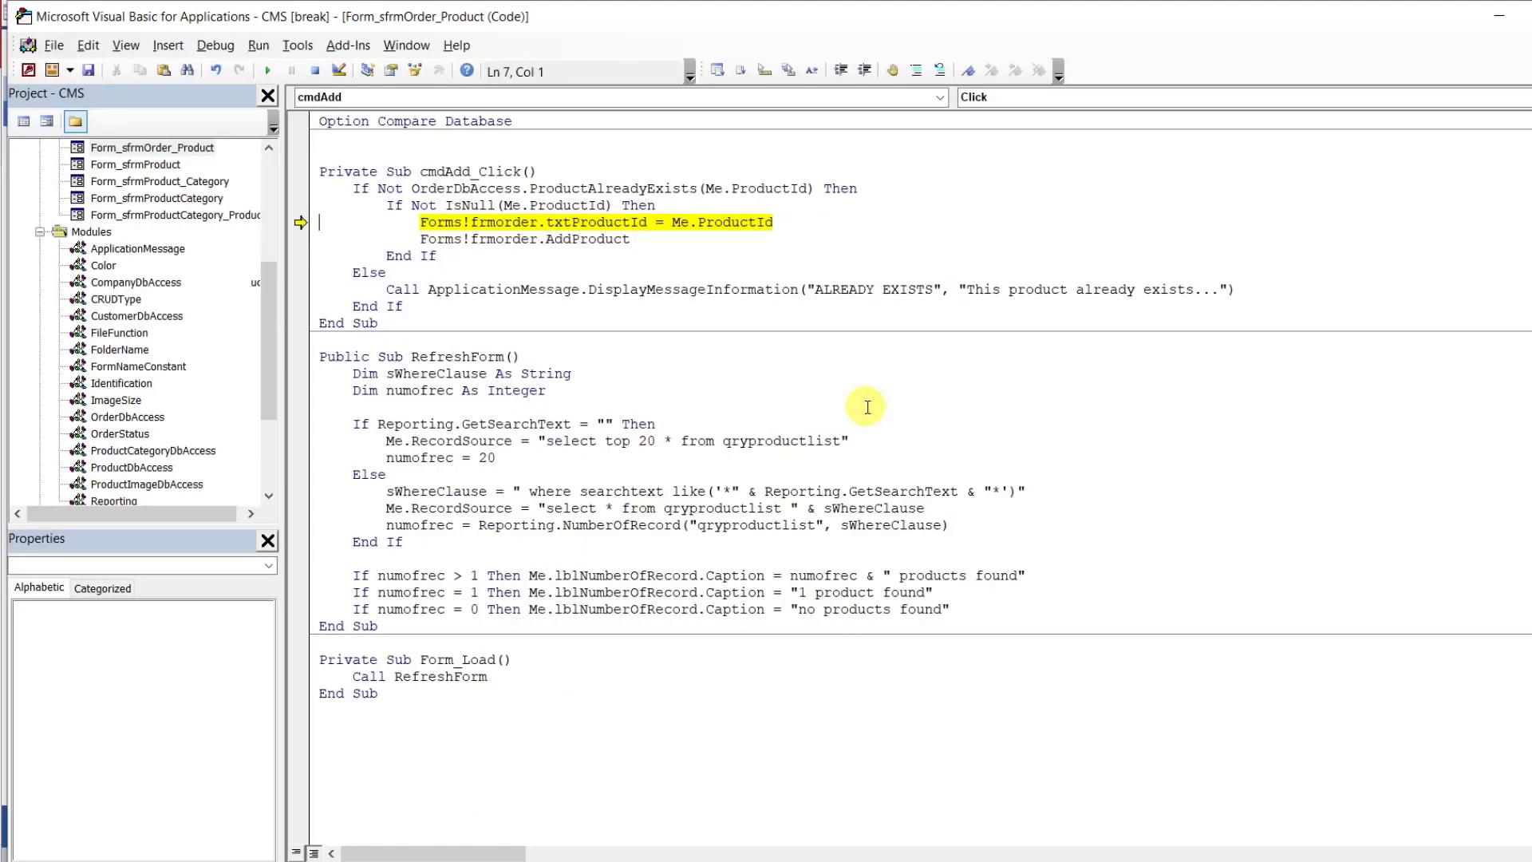
click(546, 205)
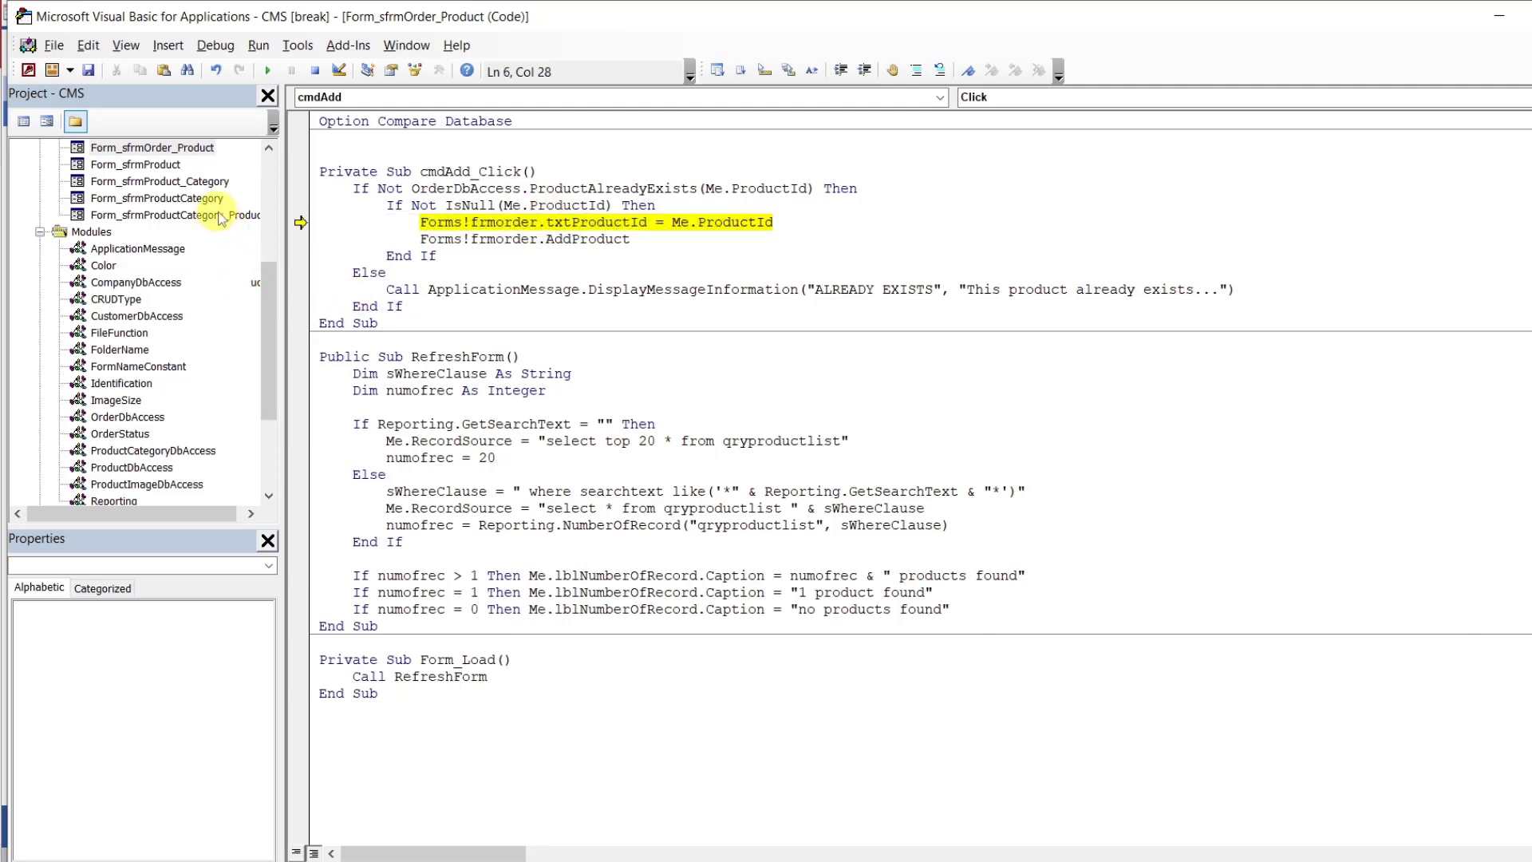
drag(270, 320, 270, 311)
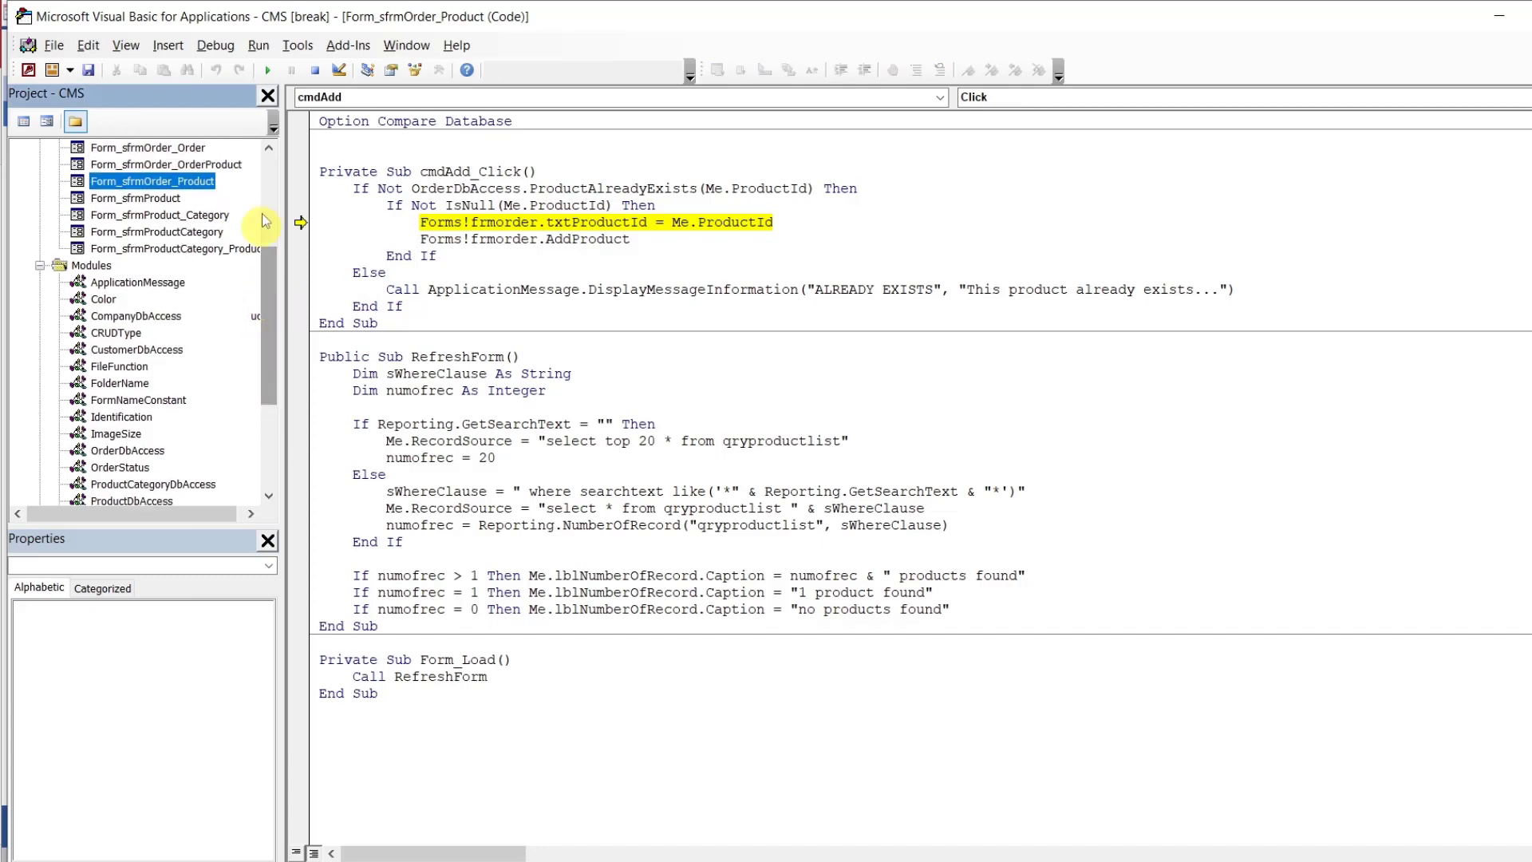
double_click(199, 165)
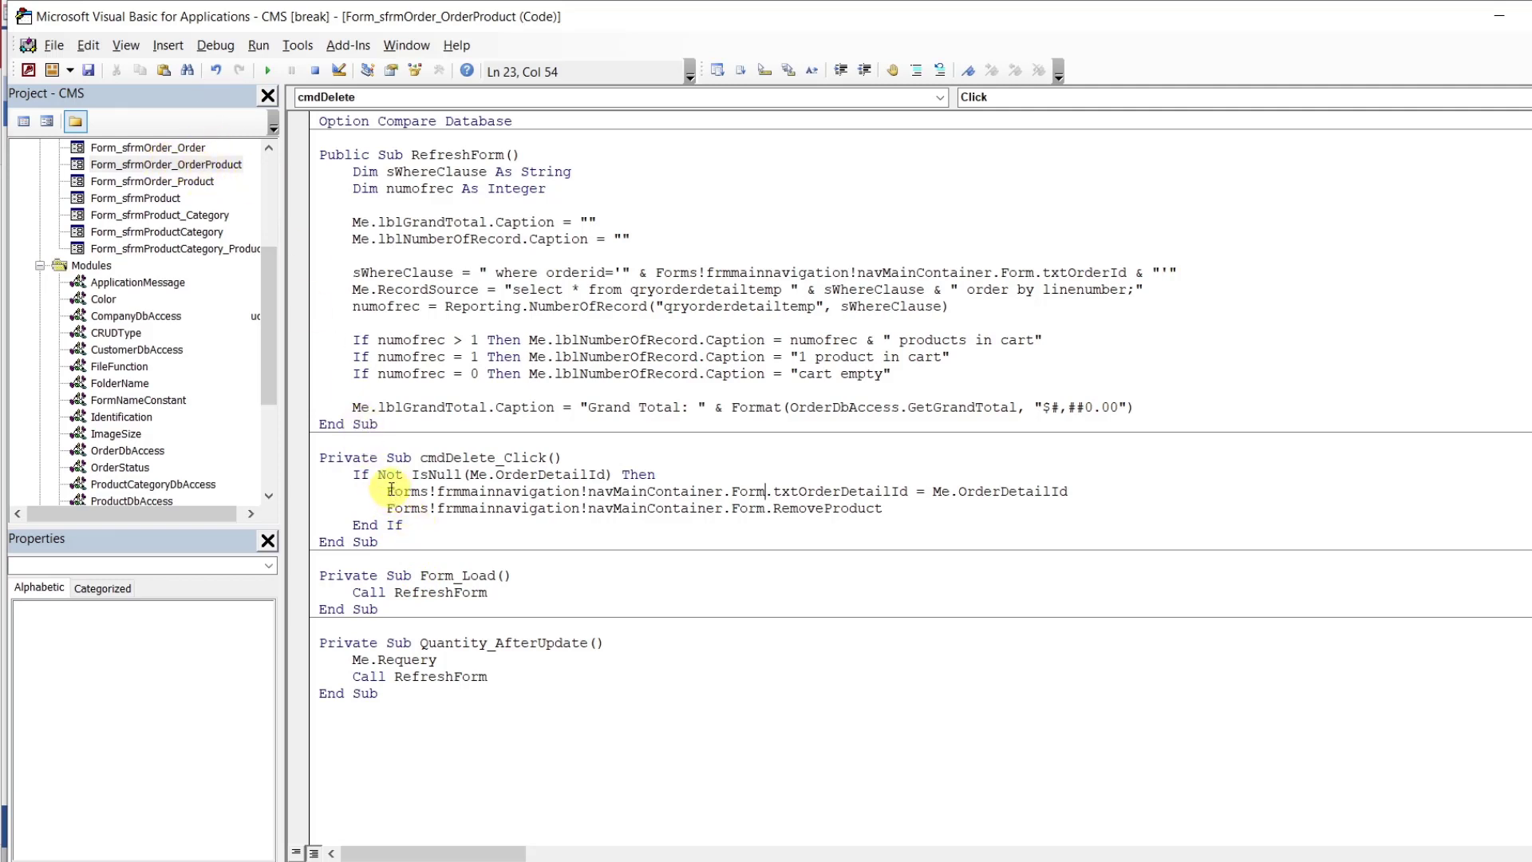
drag(390, 491, 766, 491)
key(ctrl+c)
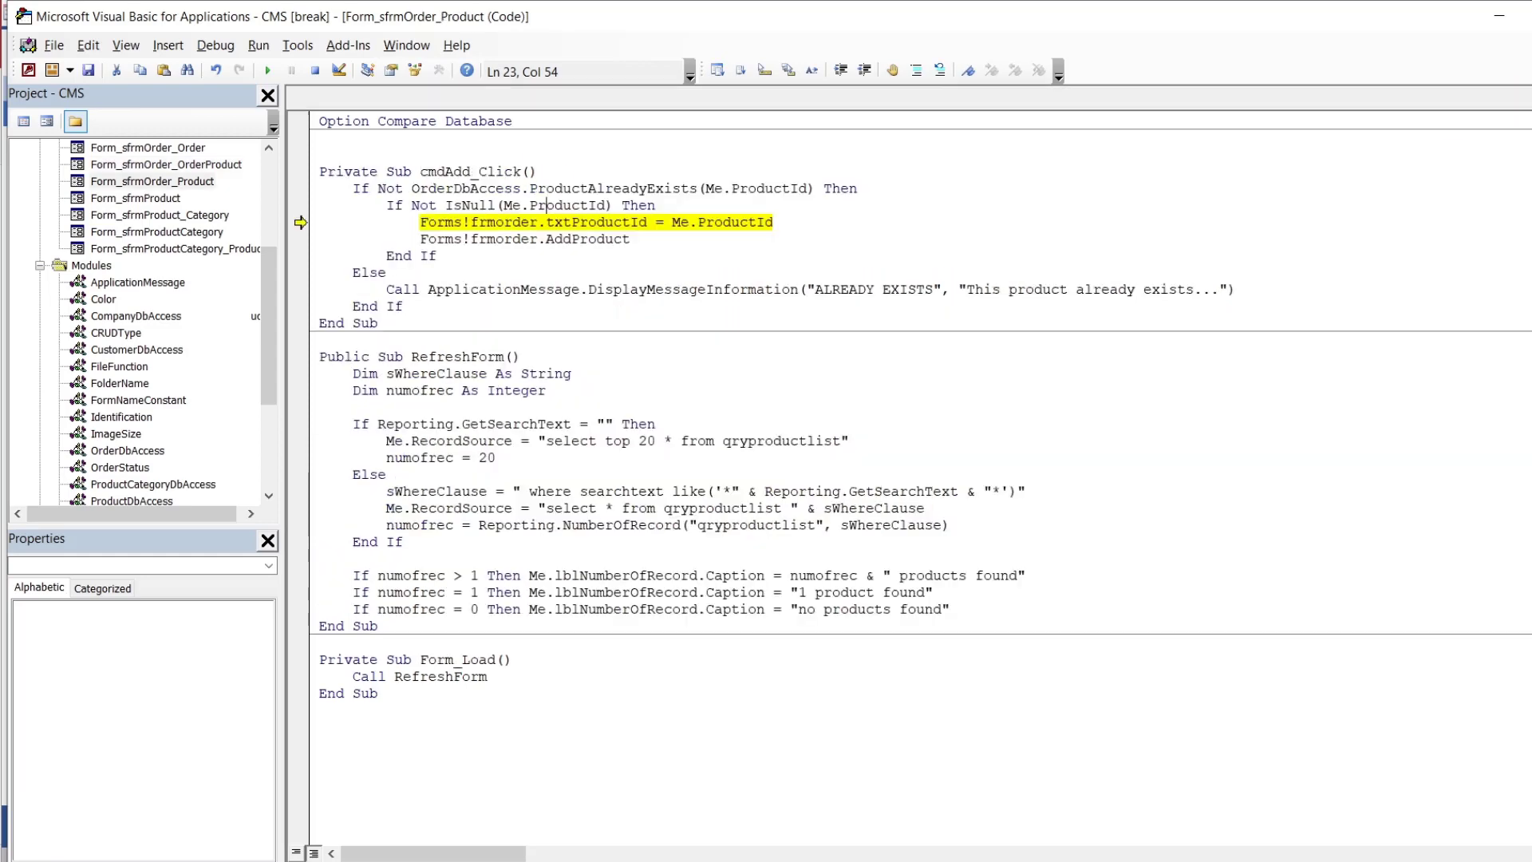
Replace both Forms!frmorder references in cmdAdd_Click of Form_sfrmOrder_Product with Forms!frmmainnavigation!navMainContainer.Form
click(564, 190)
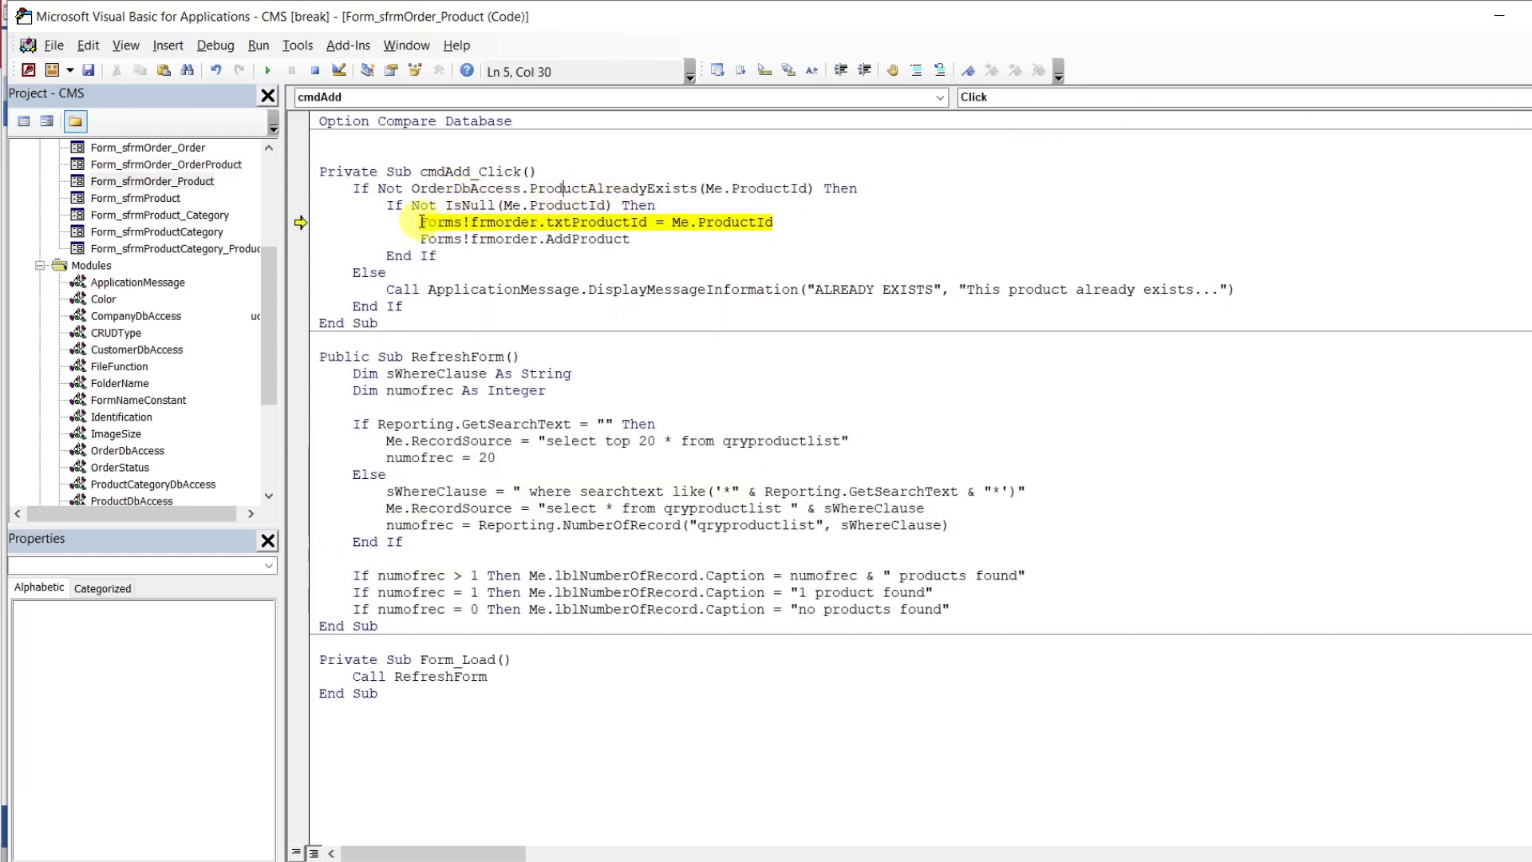
drag(419, 223, 537, 219)
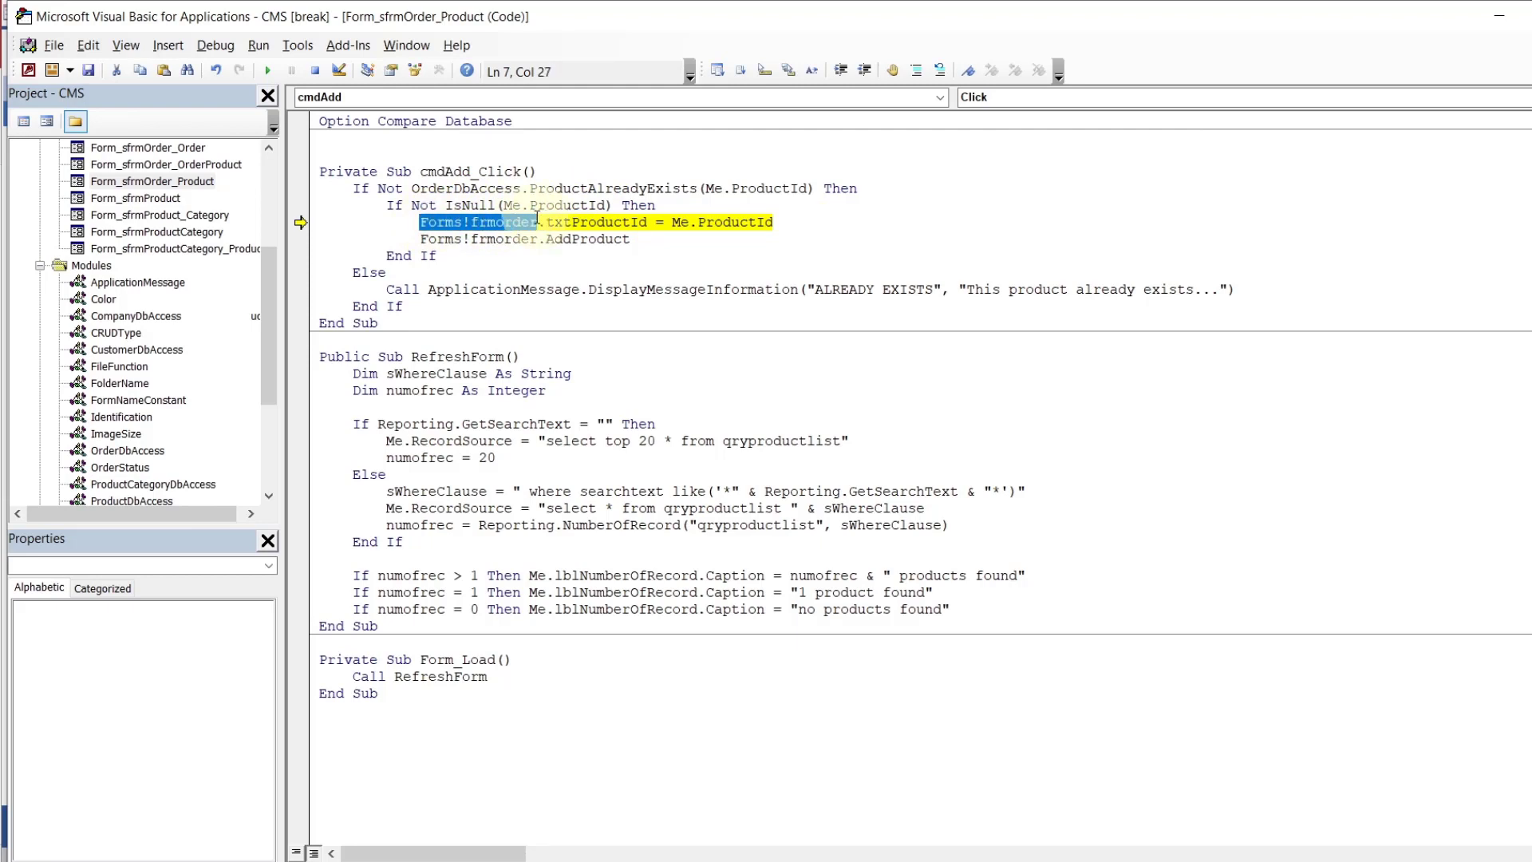
key(ctrl+v)
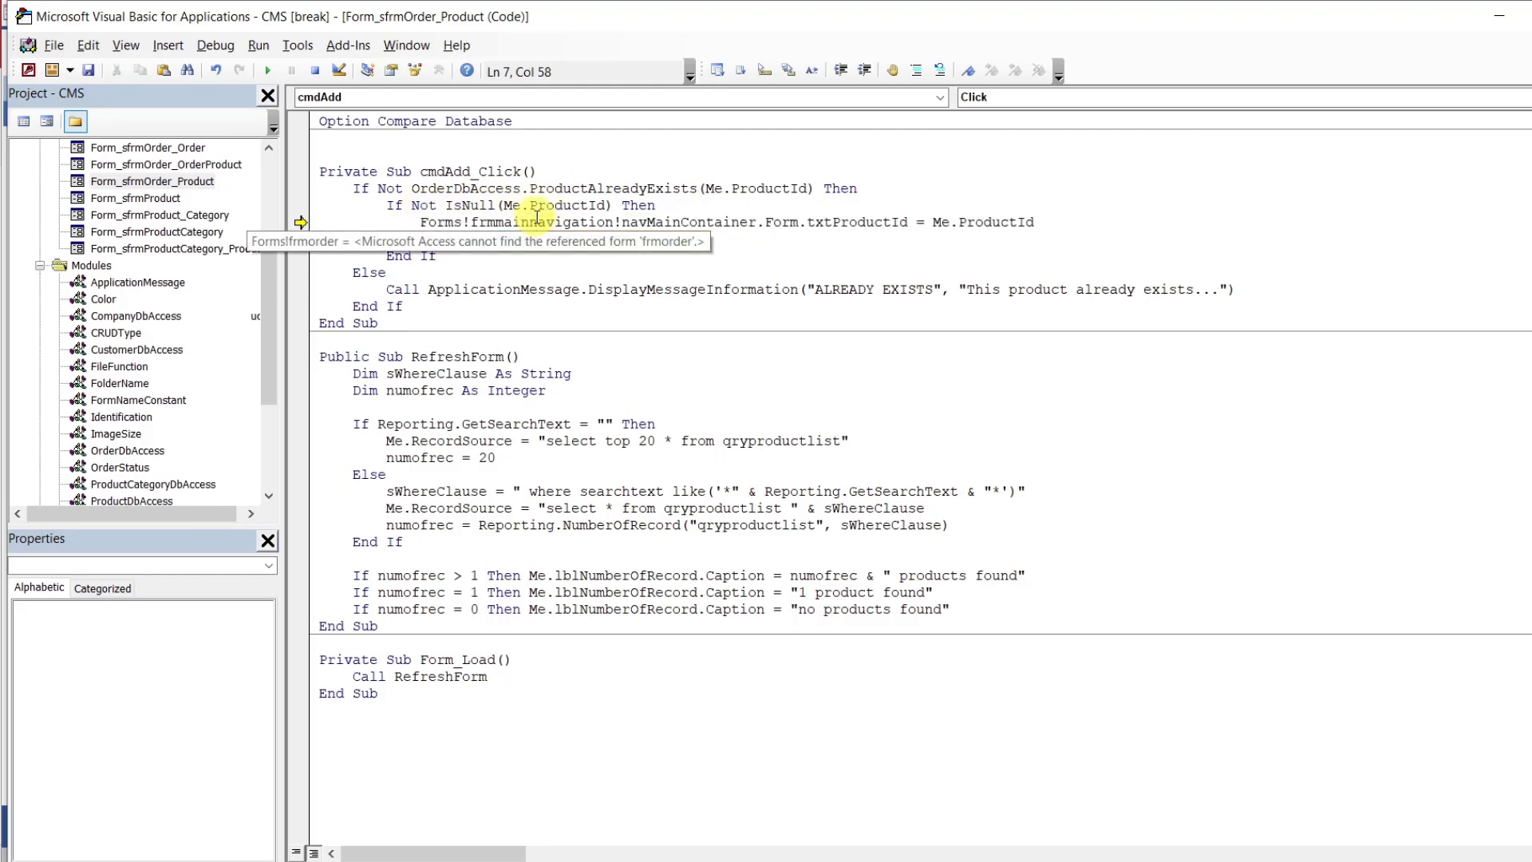
click(533, 272)
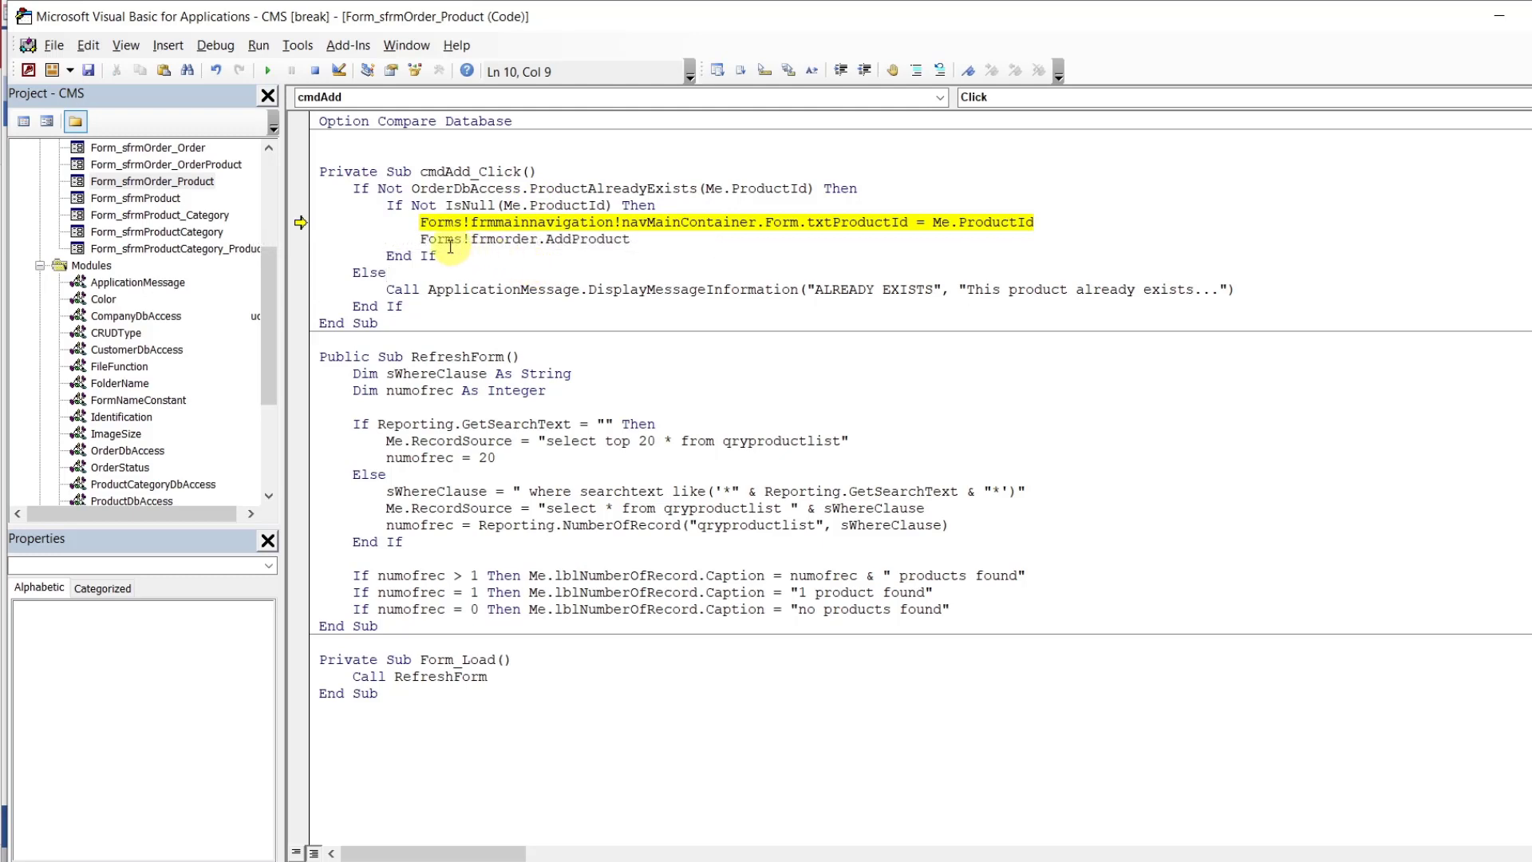
drag(420, 240, 537, 242)
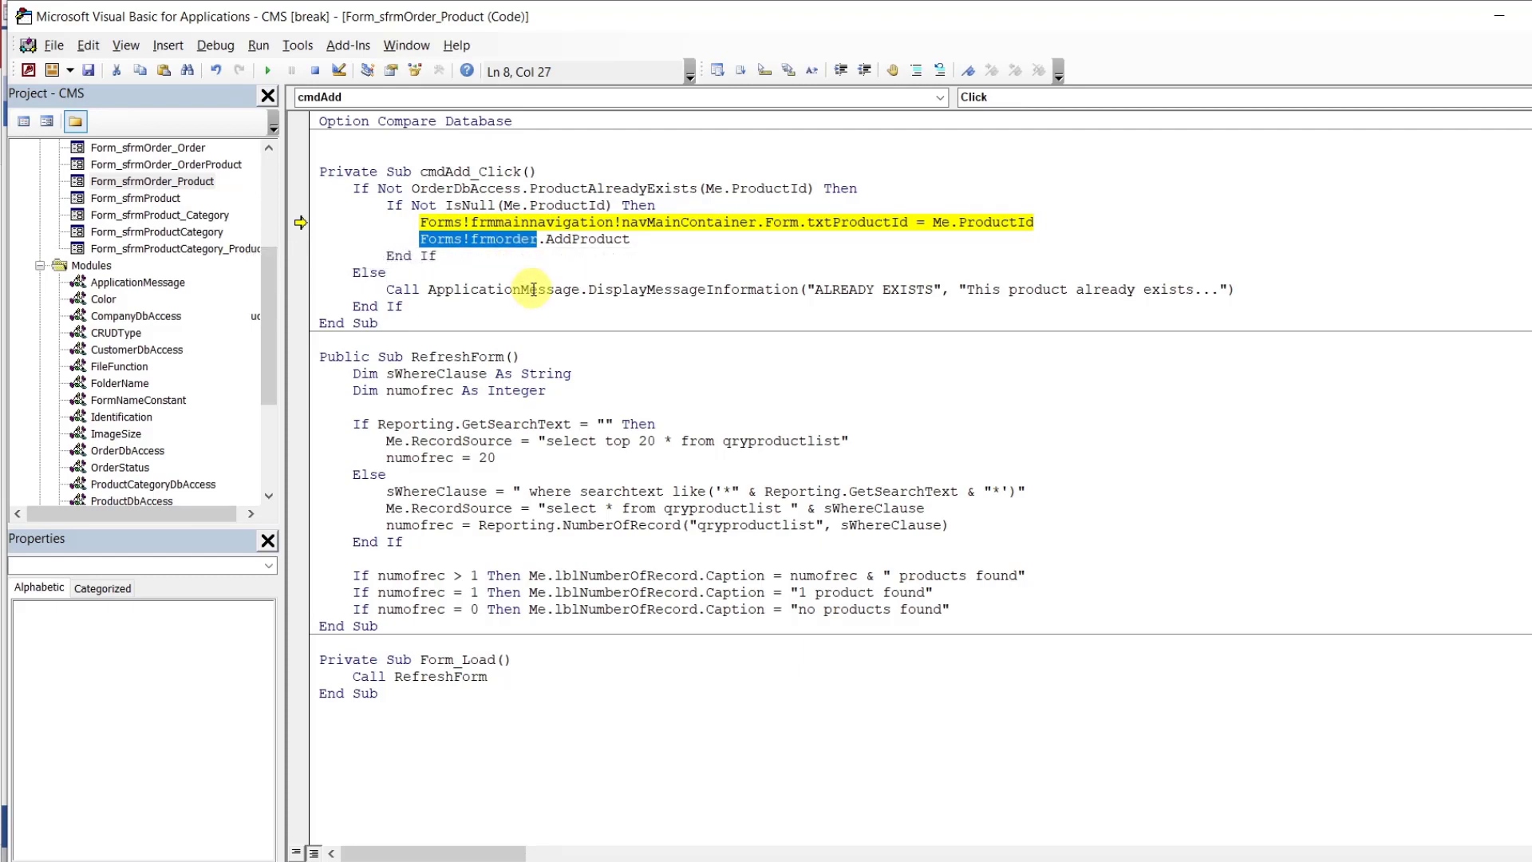
key(ctrl+v)
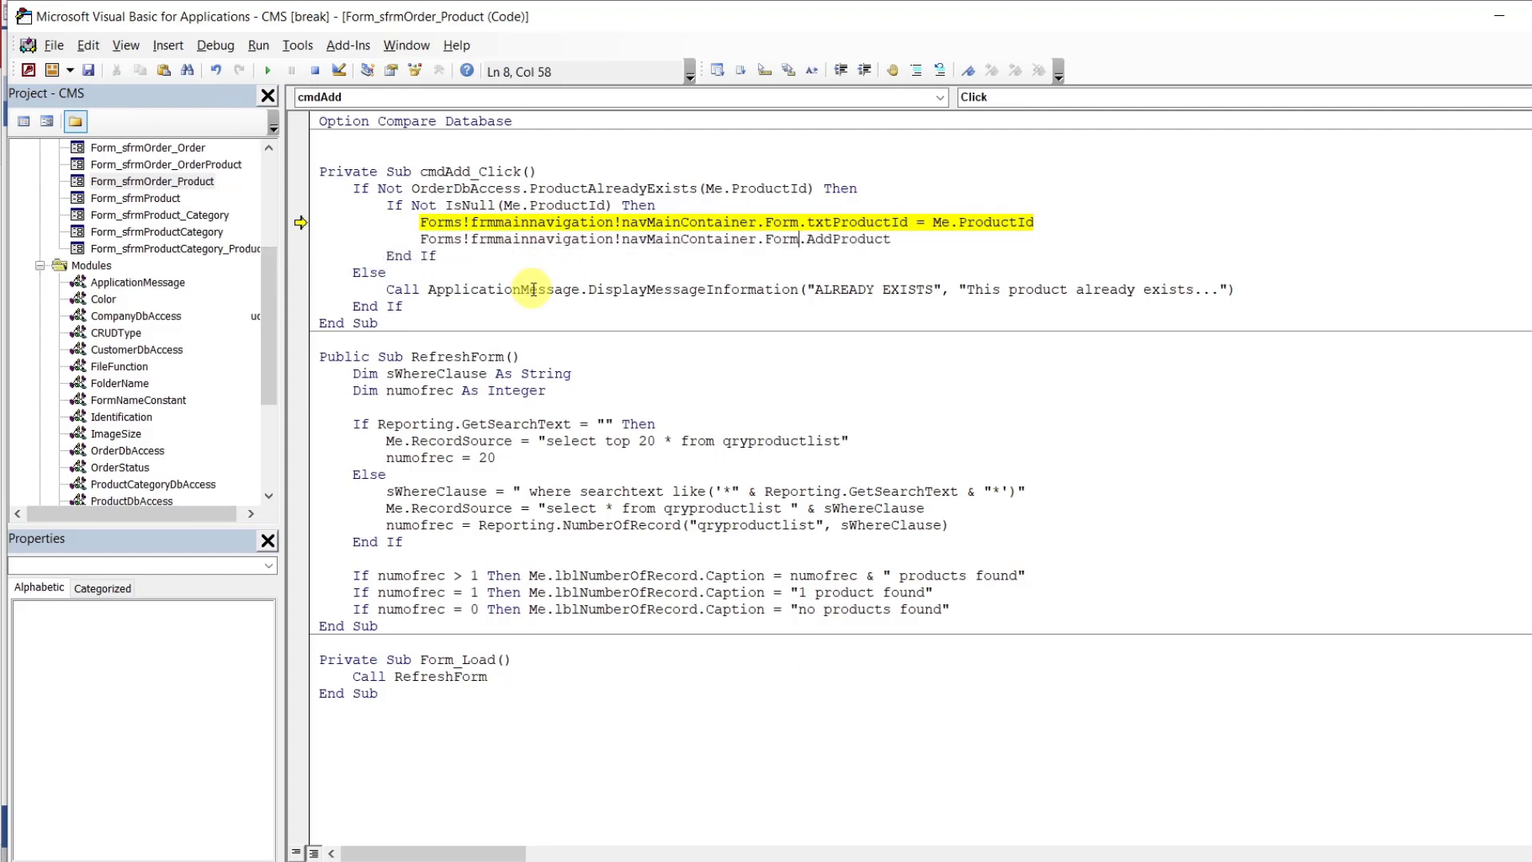
click(552, 325)
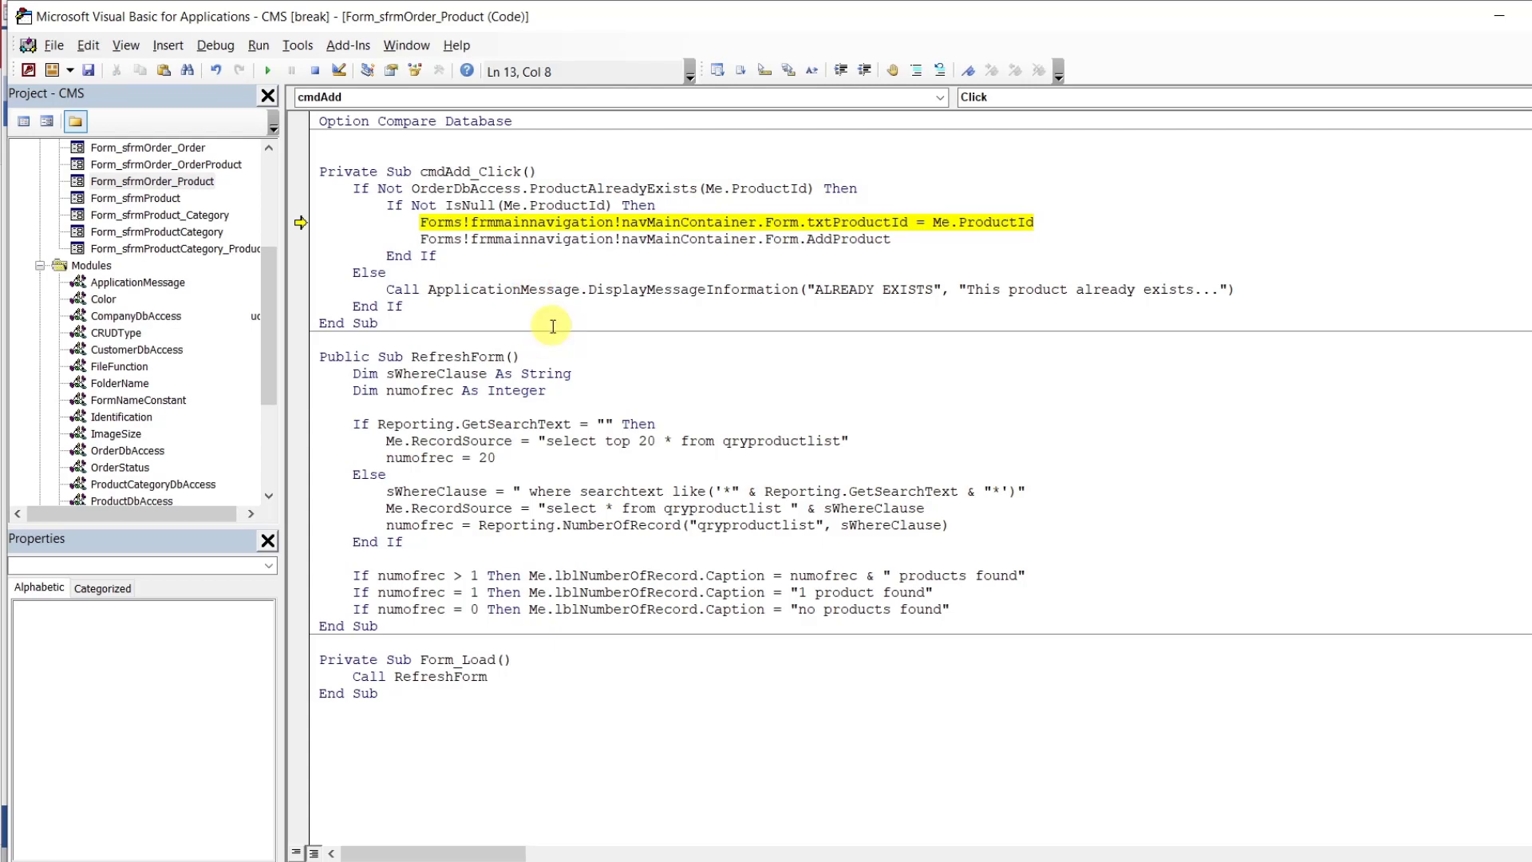
Resume the paused code, switch to the Access order page, and add BK-M38S-46 to the cart
click(271, 70)
click(970, 850)
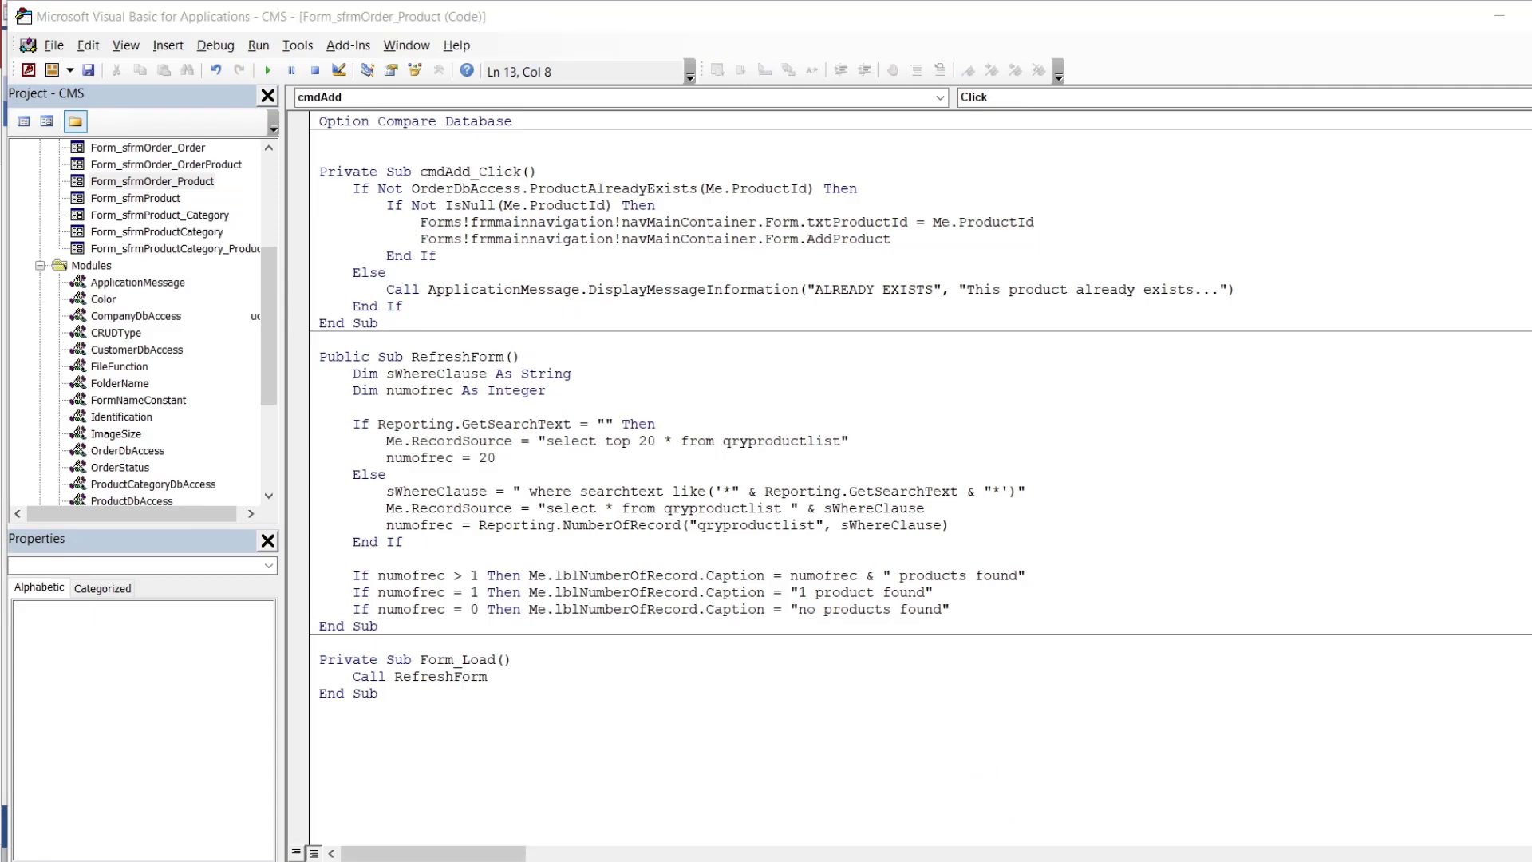
click(912, 834)
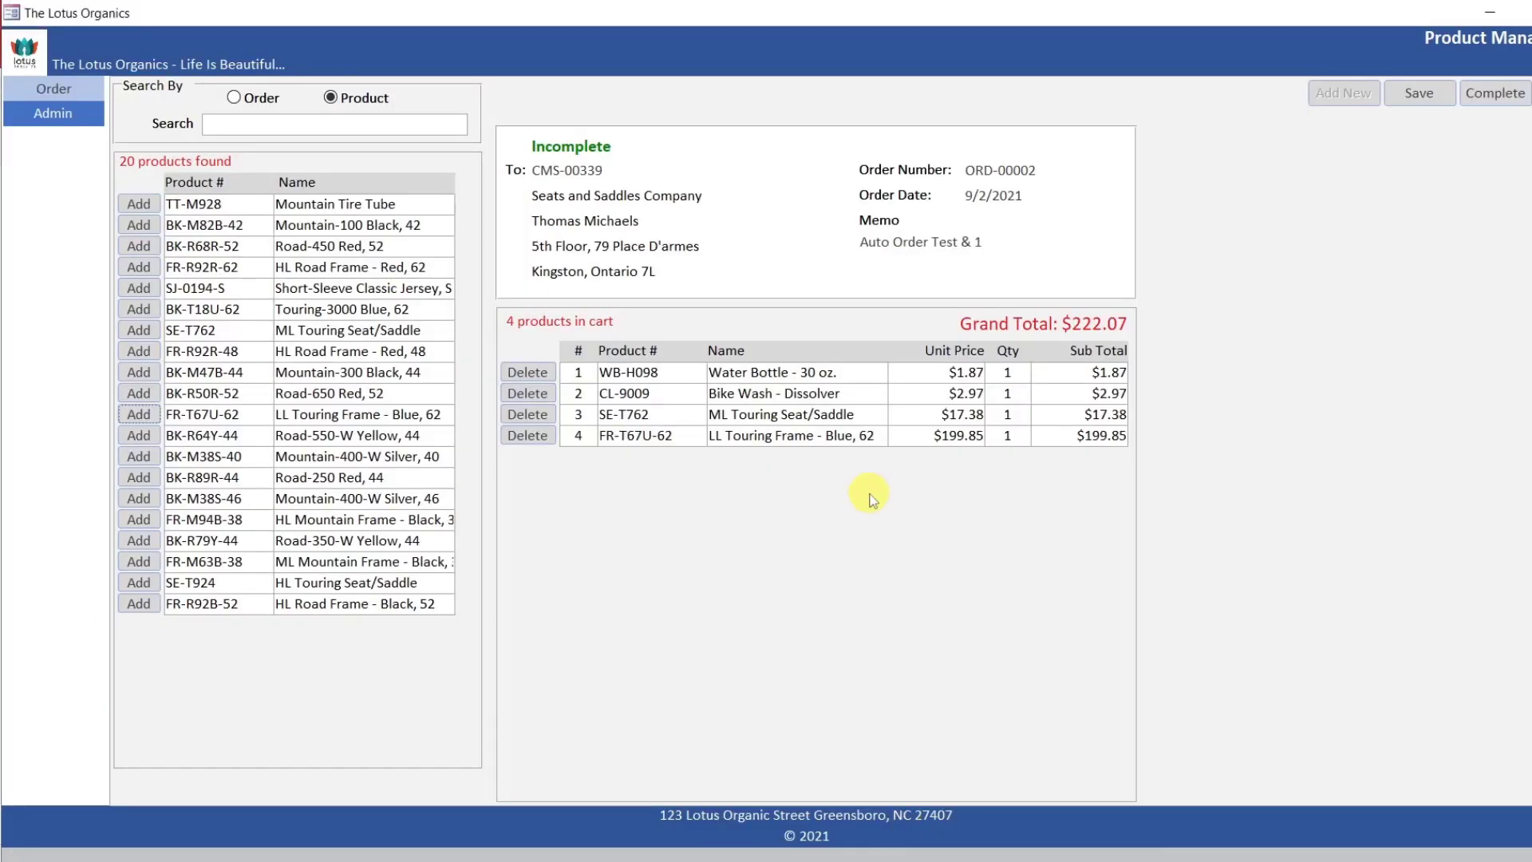
click(139, 499)
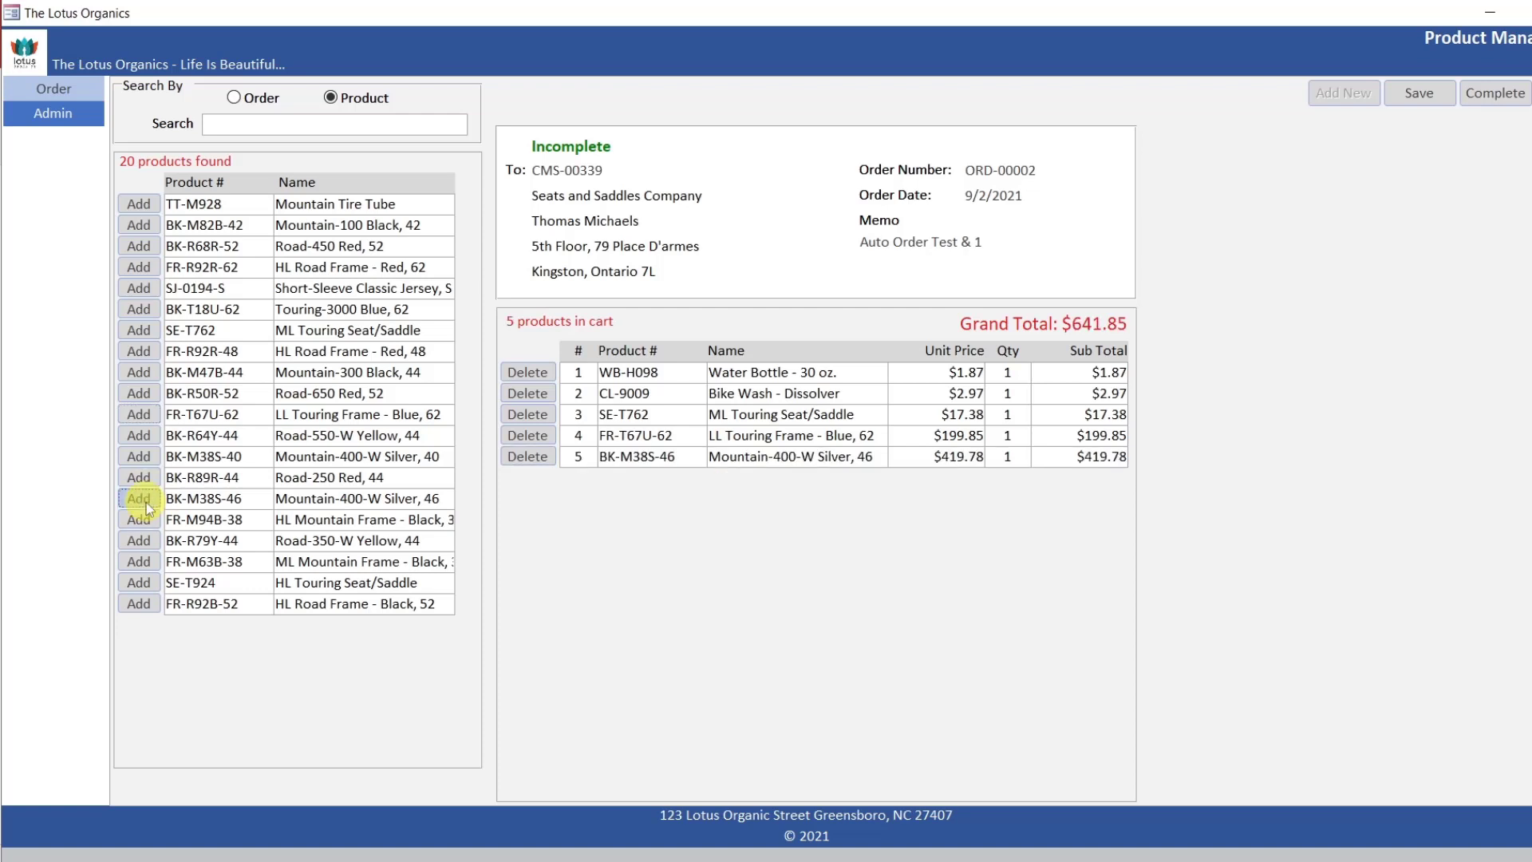
Delete product SE-T762 from the cart, confirm the removal, and save the order
click(533, 414)
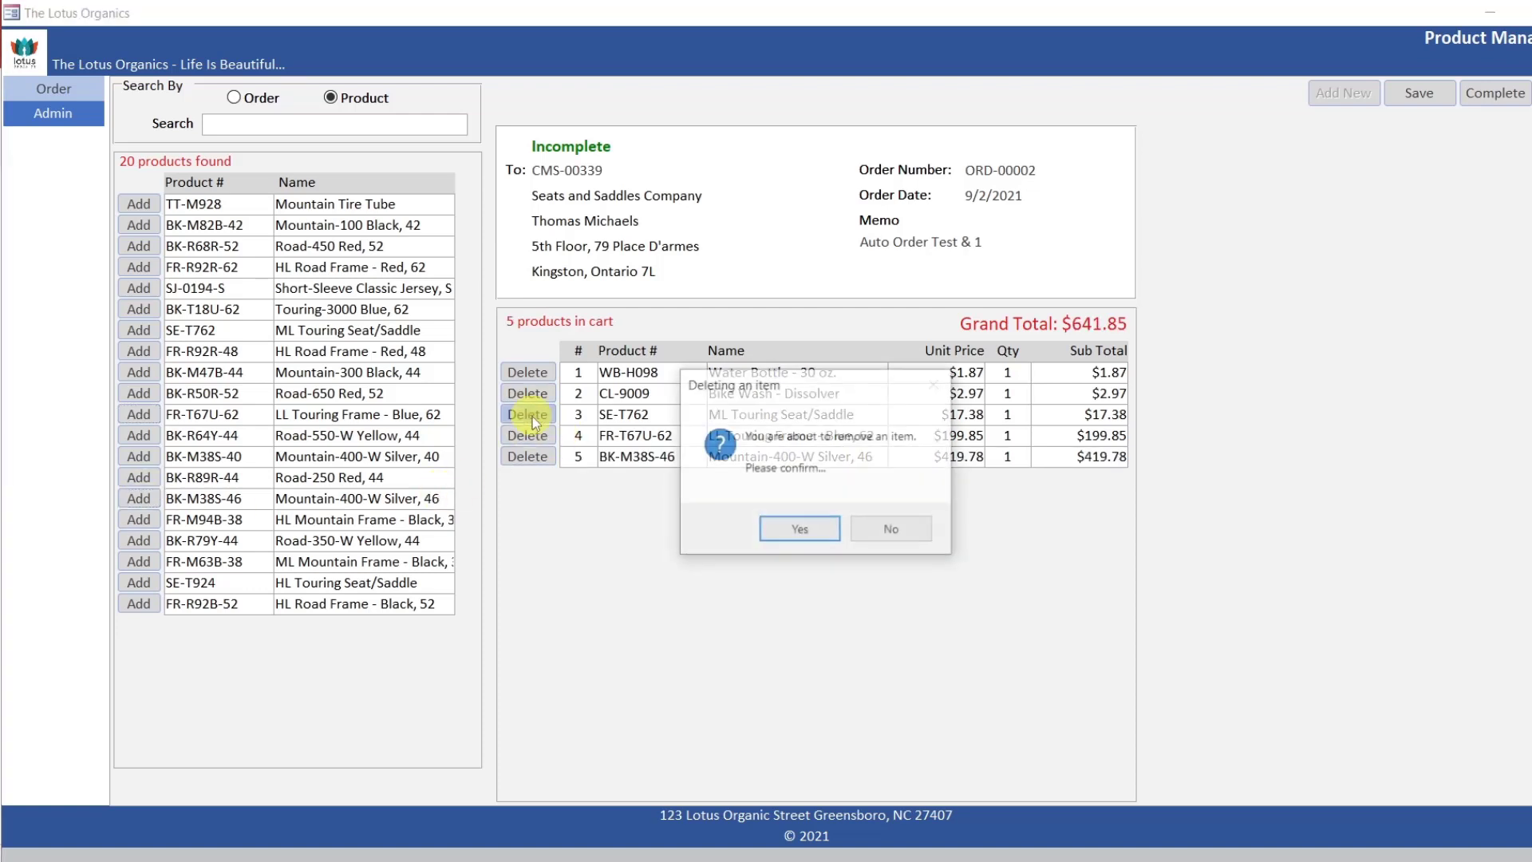
click(800, 540)
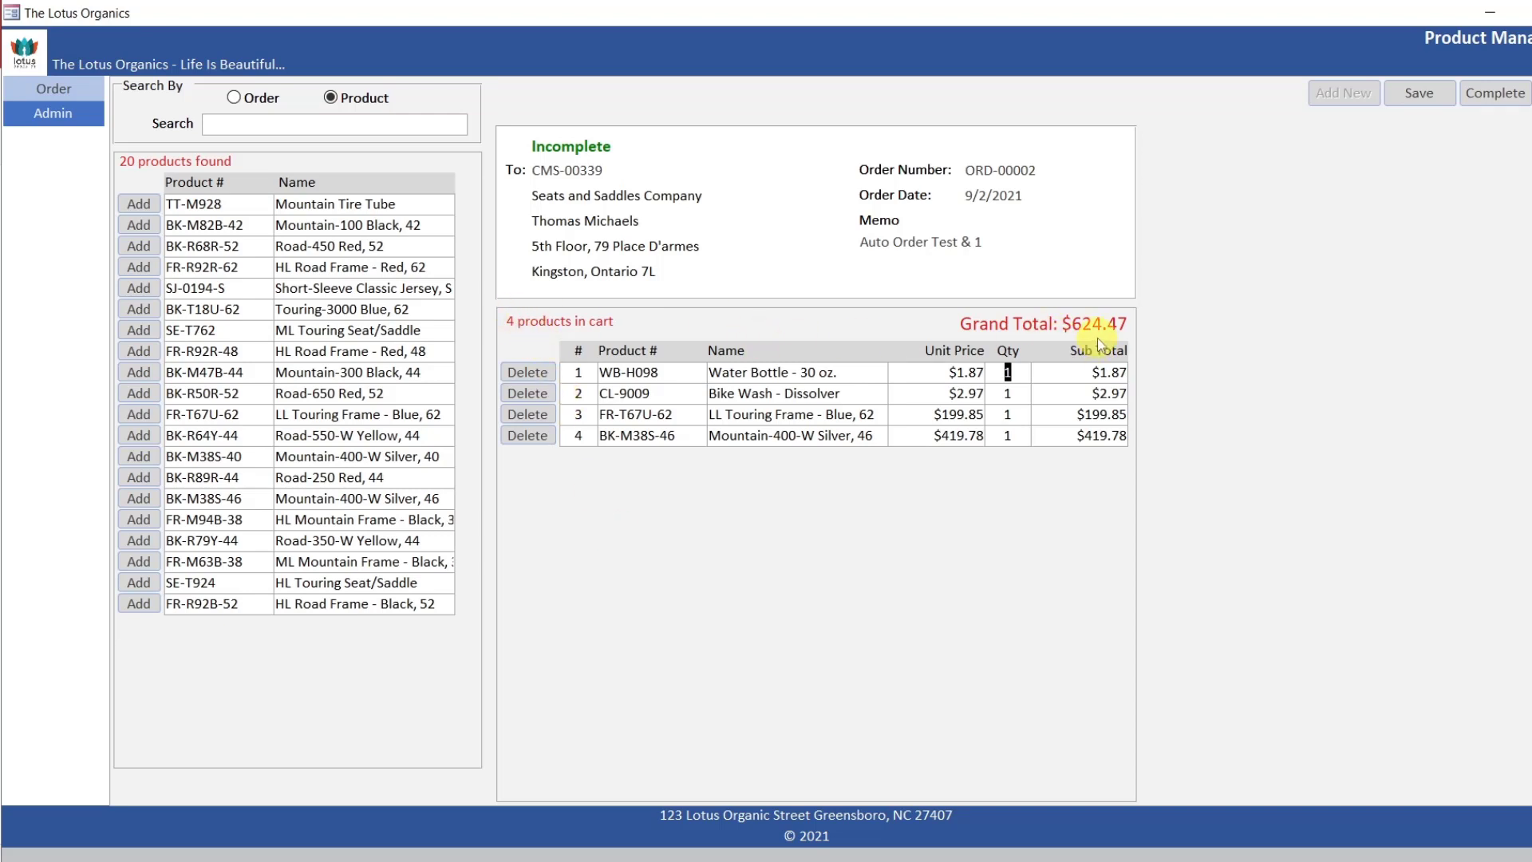
click(1432, 93)
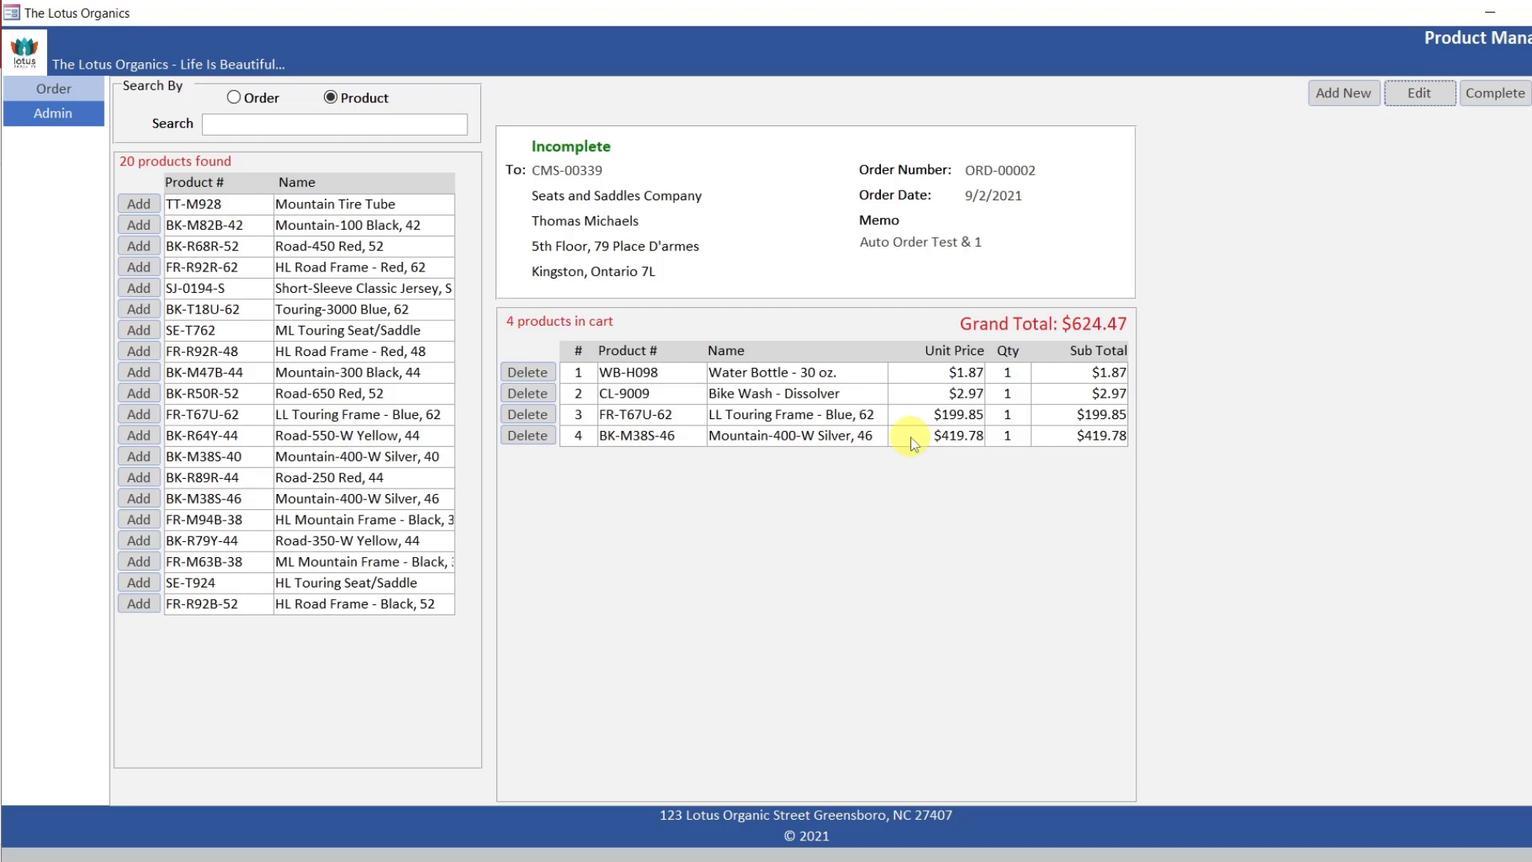
Show the order list and try to switch to the product list while the order is outside edit mode
click(261, 99)
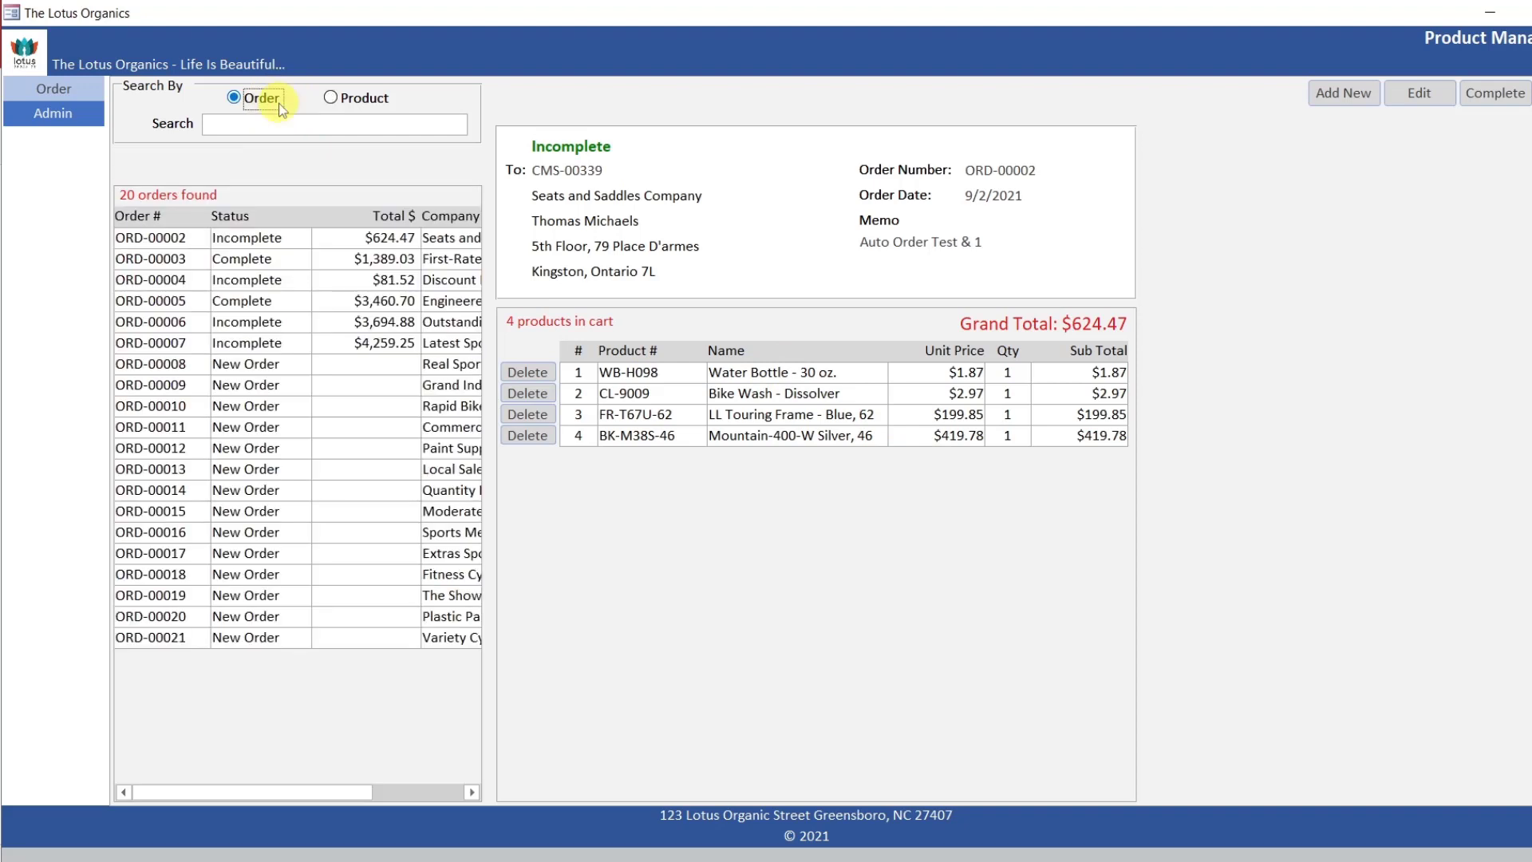
click(338, 98)
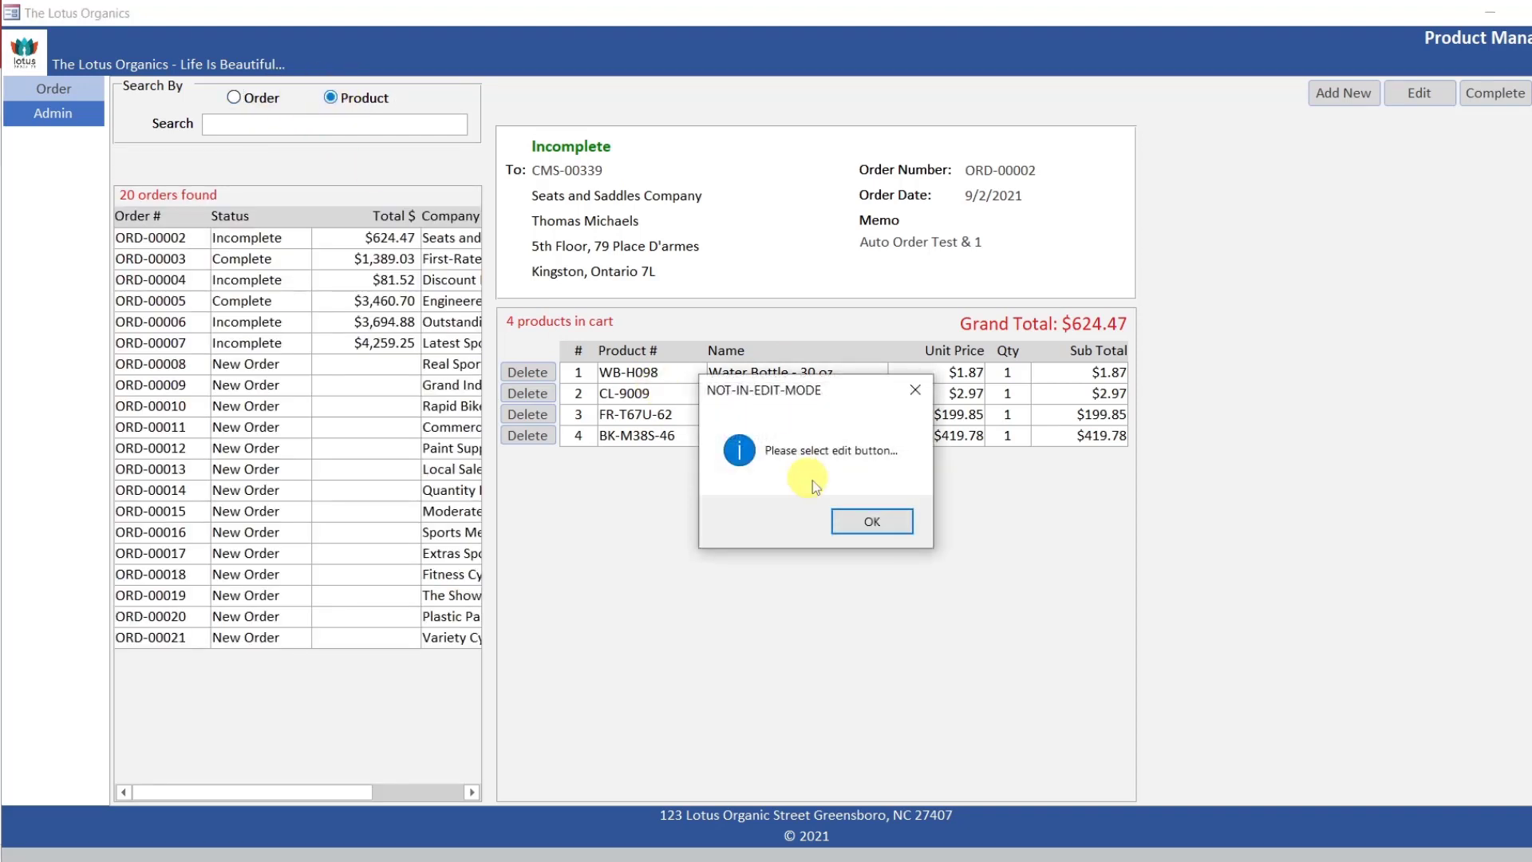
click(858, 525)
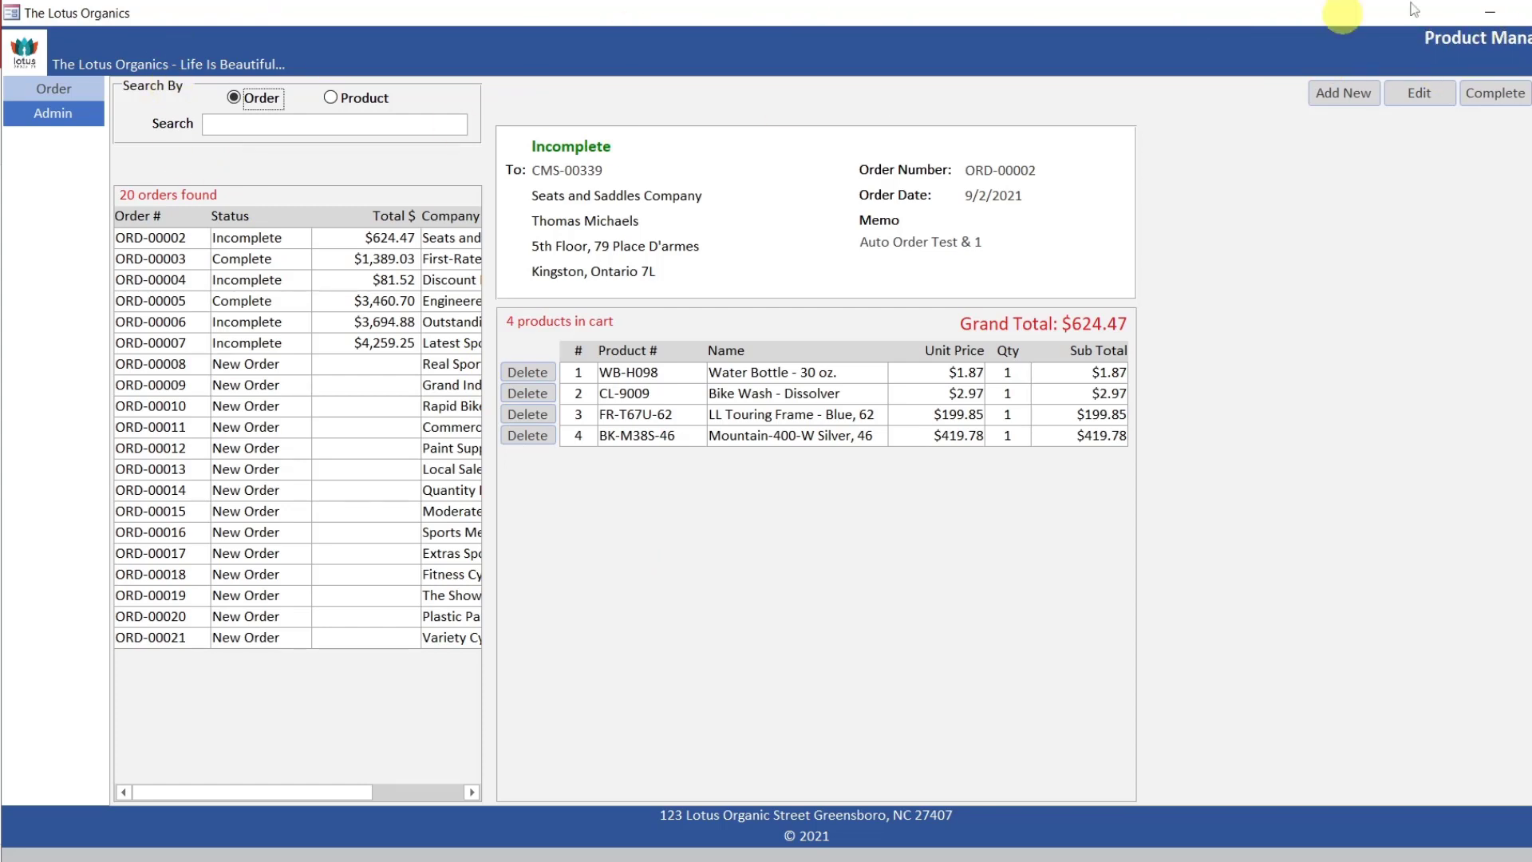
Close the running main form and, in the VBA editor, copy the SetNavigationTab function from Form_frmAdminNavigation into Form_frmMainNavigation above Form_Load
click(1531, 13)
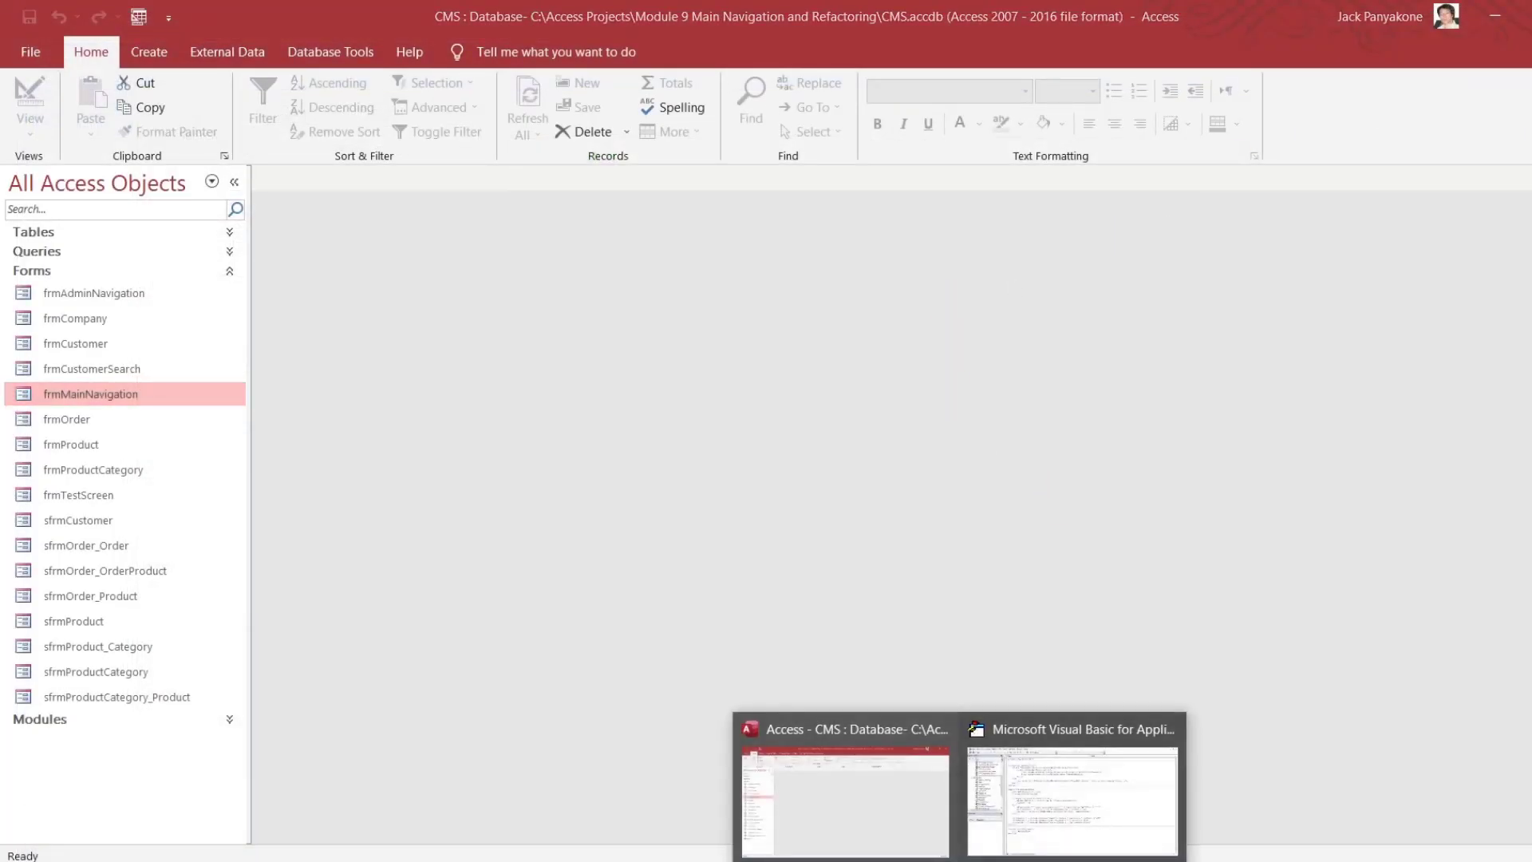
click(1057, 806)
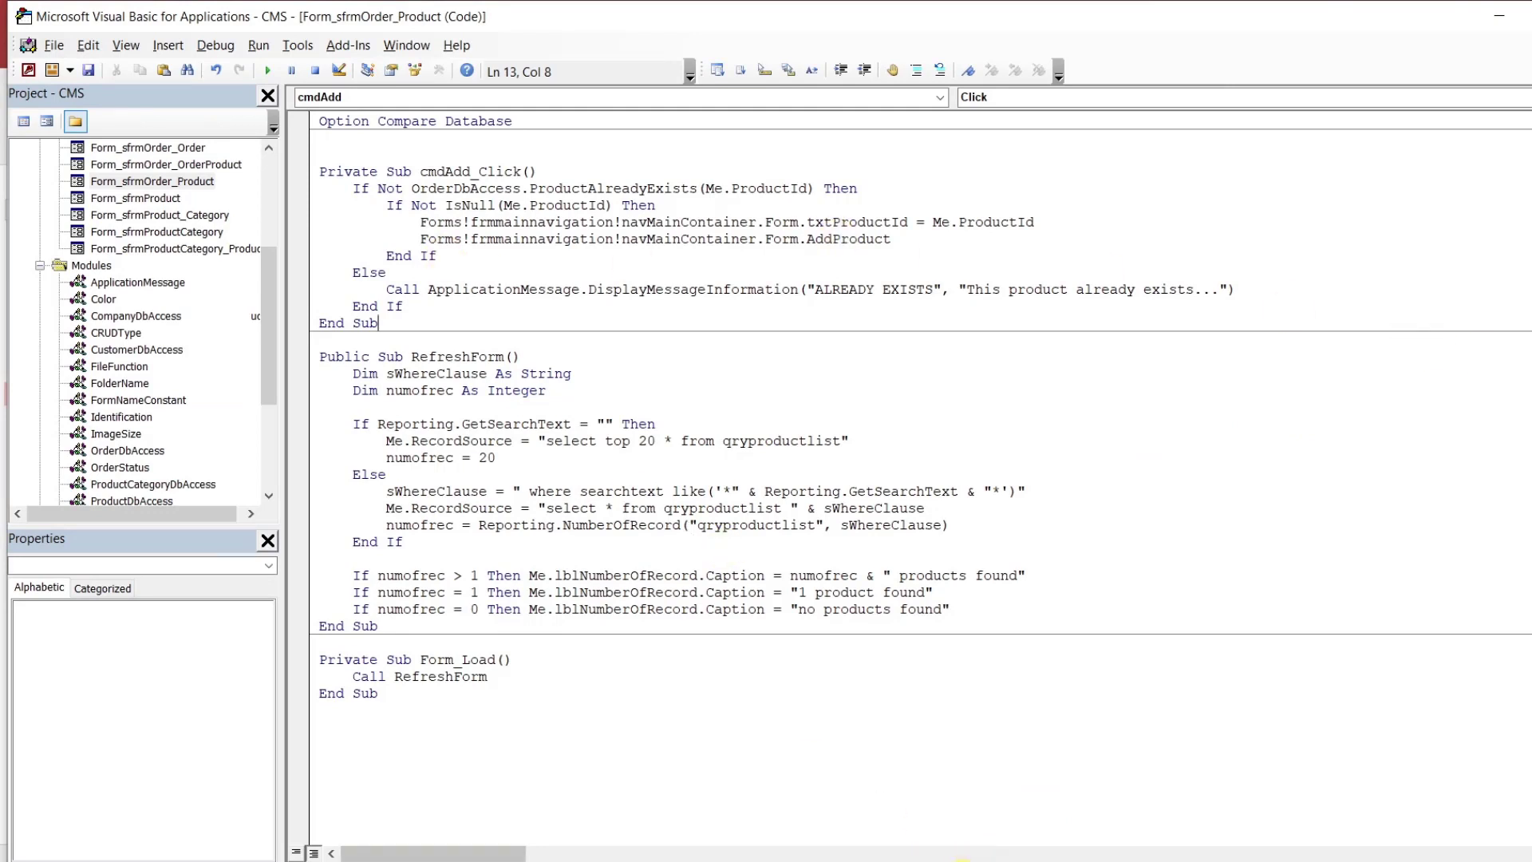
drag(271, 319, 269, 214)
double_click(166, 183)
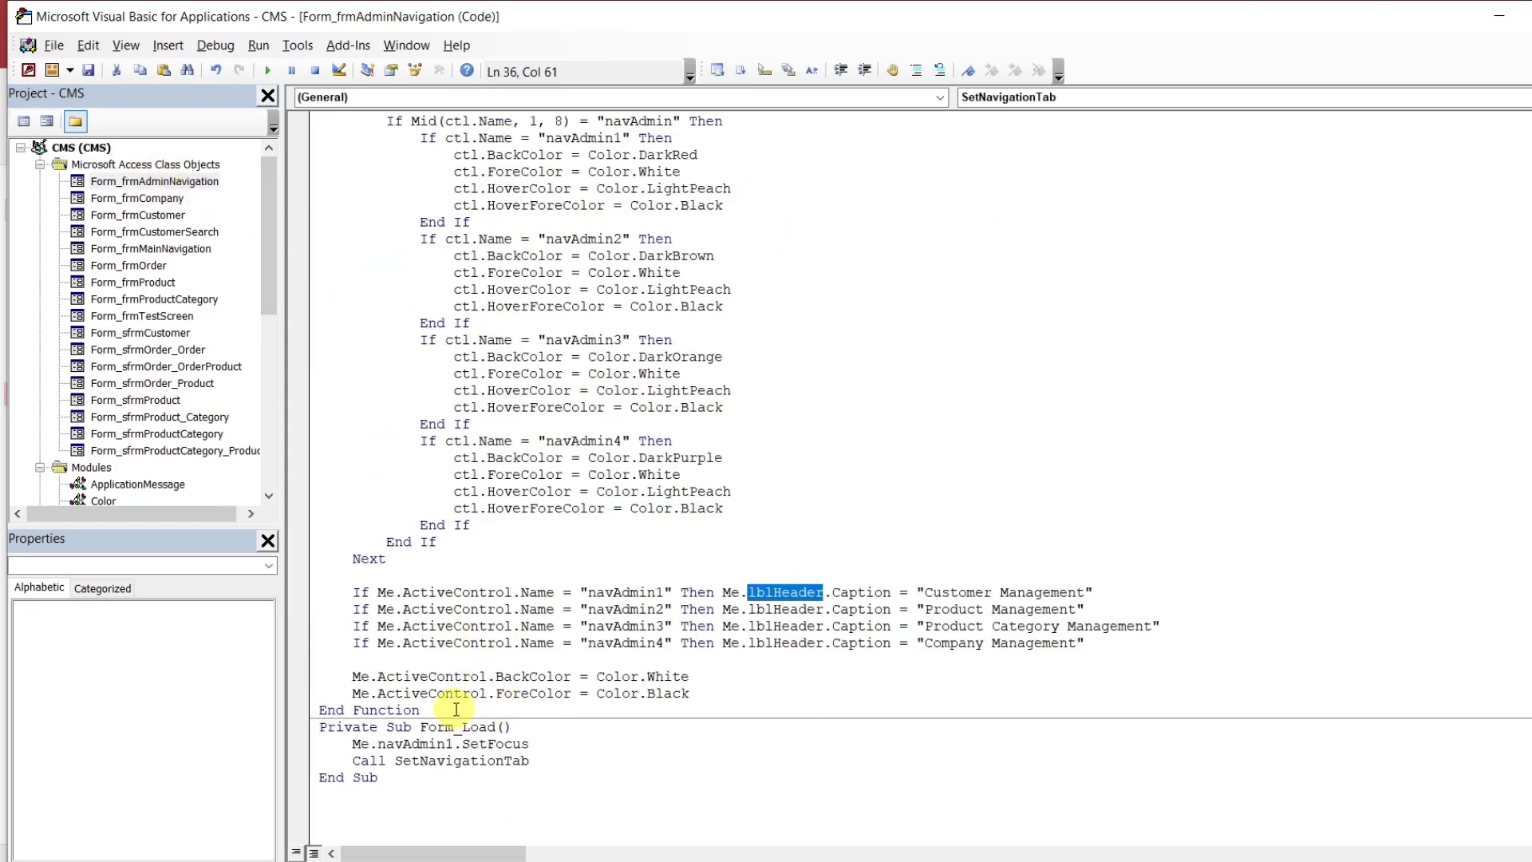
drag(455, 710, 305, 175)
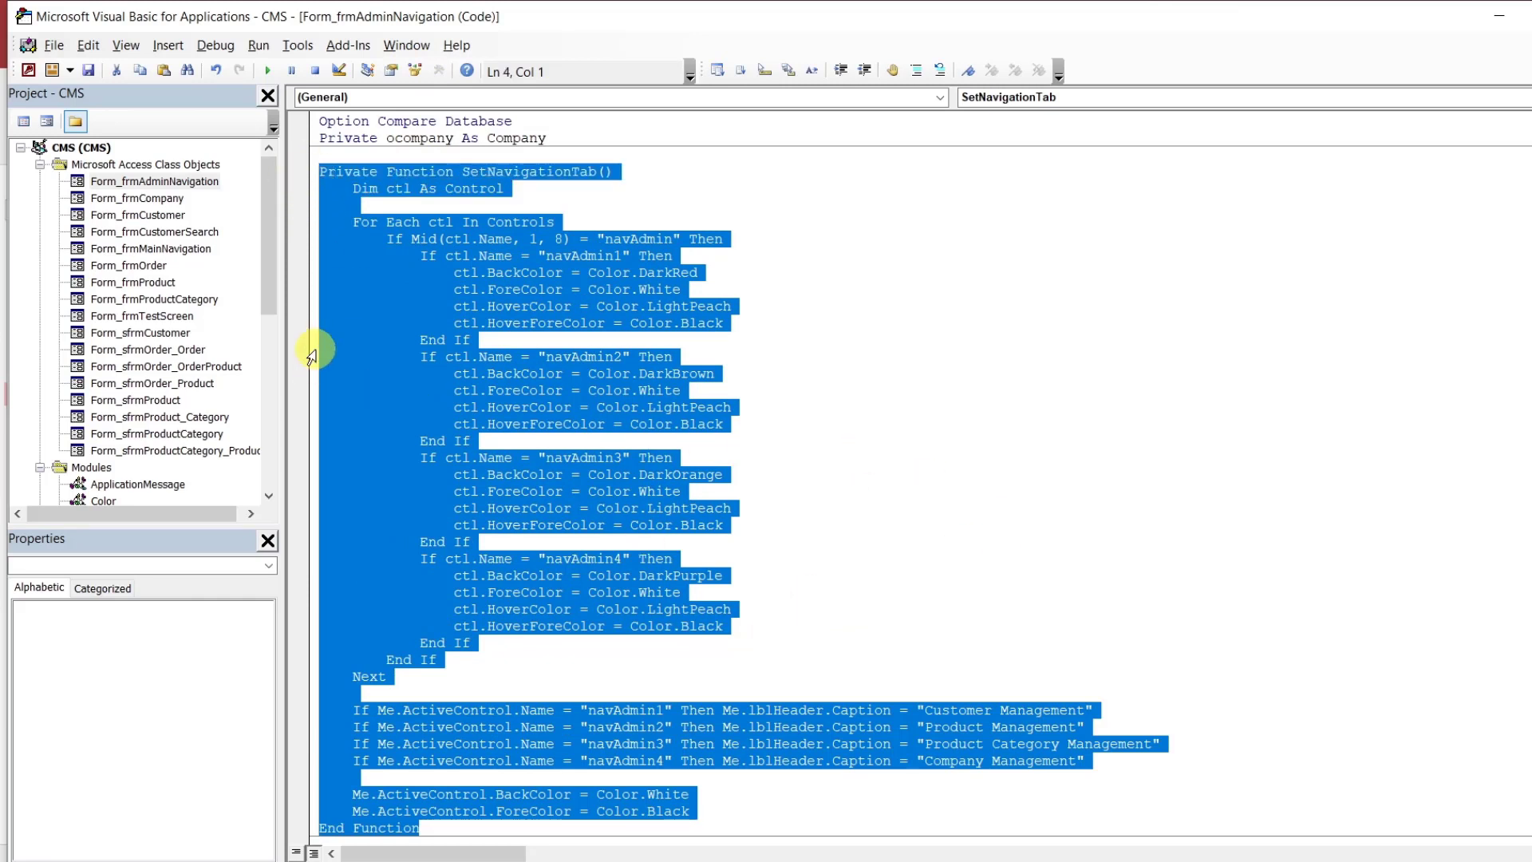
double_click(205, 252)
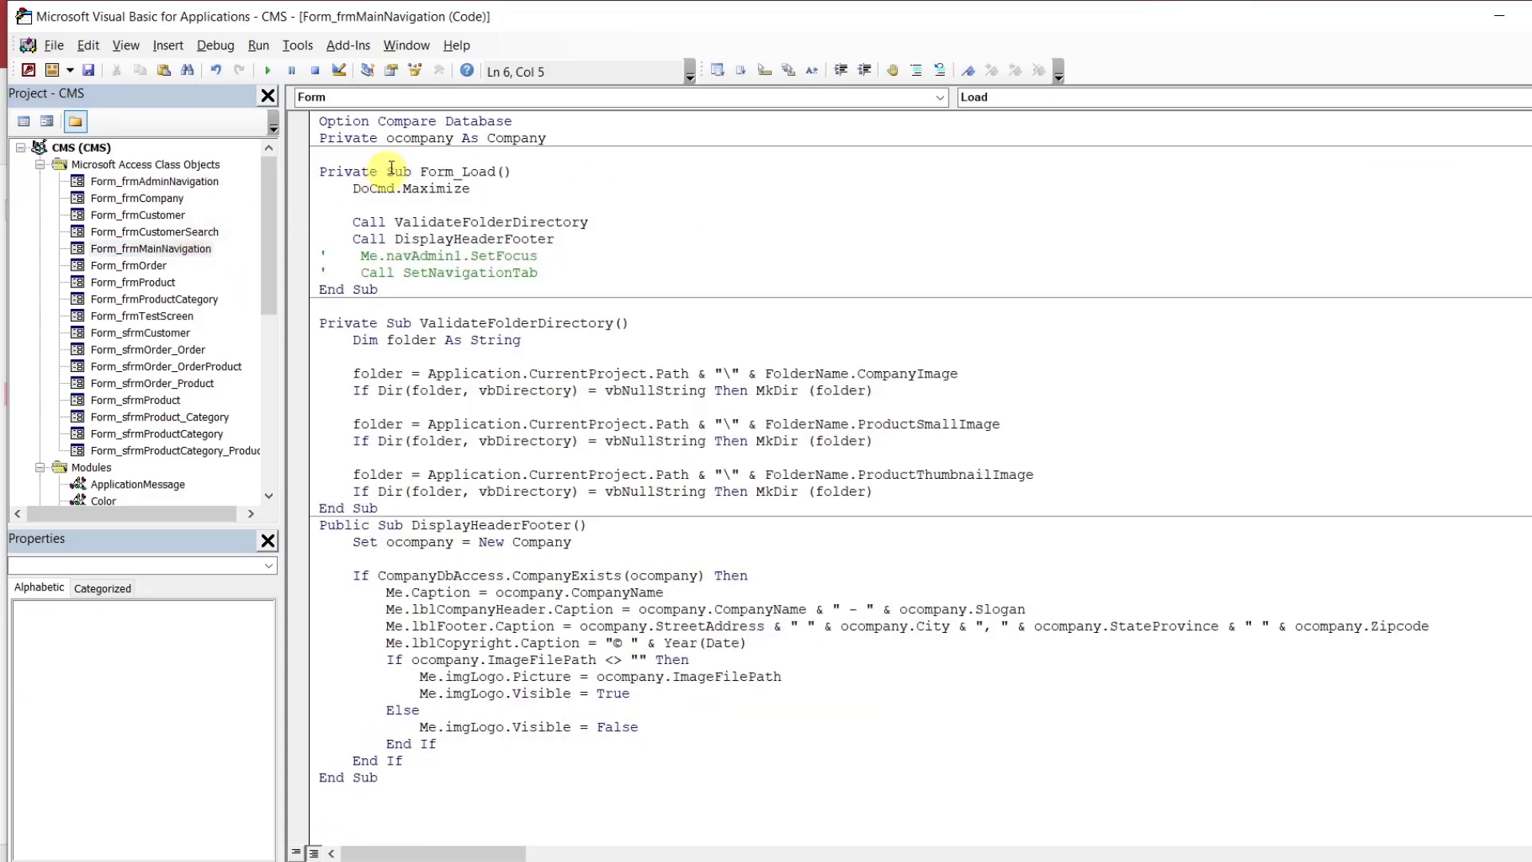
key(ctrl+v)
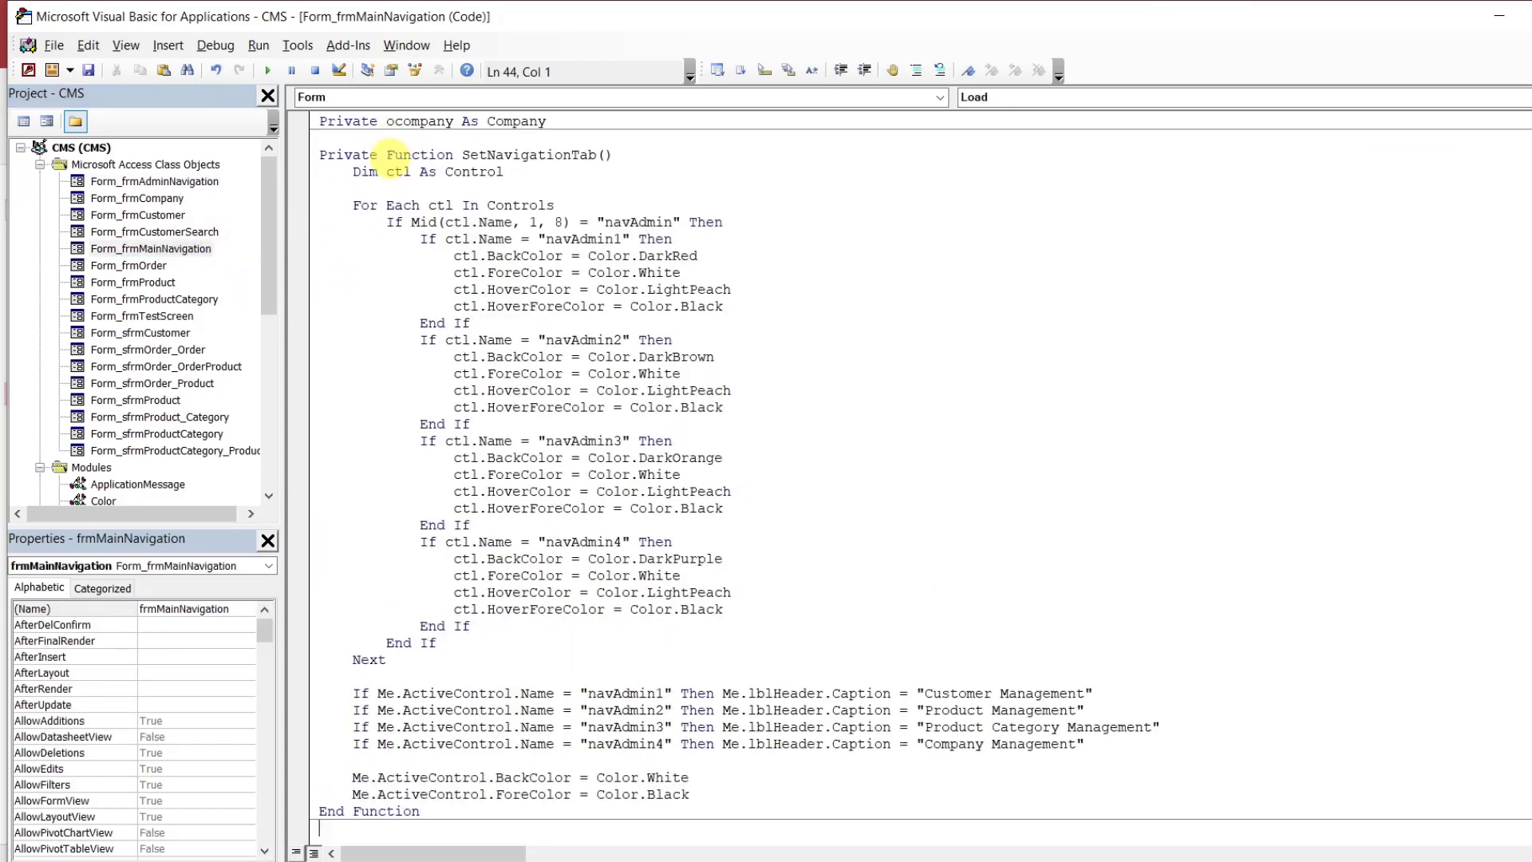
Rename the pasted function in Form_frmMainNavigation to SetNavigationMenu
click(598, 154)
key(BackSpace)
key(BackSpace)
key(BackSpace)
text(Men)
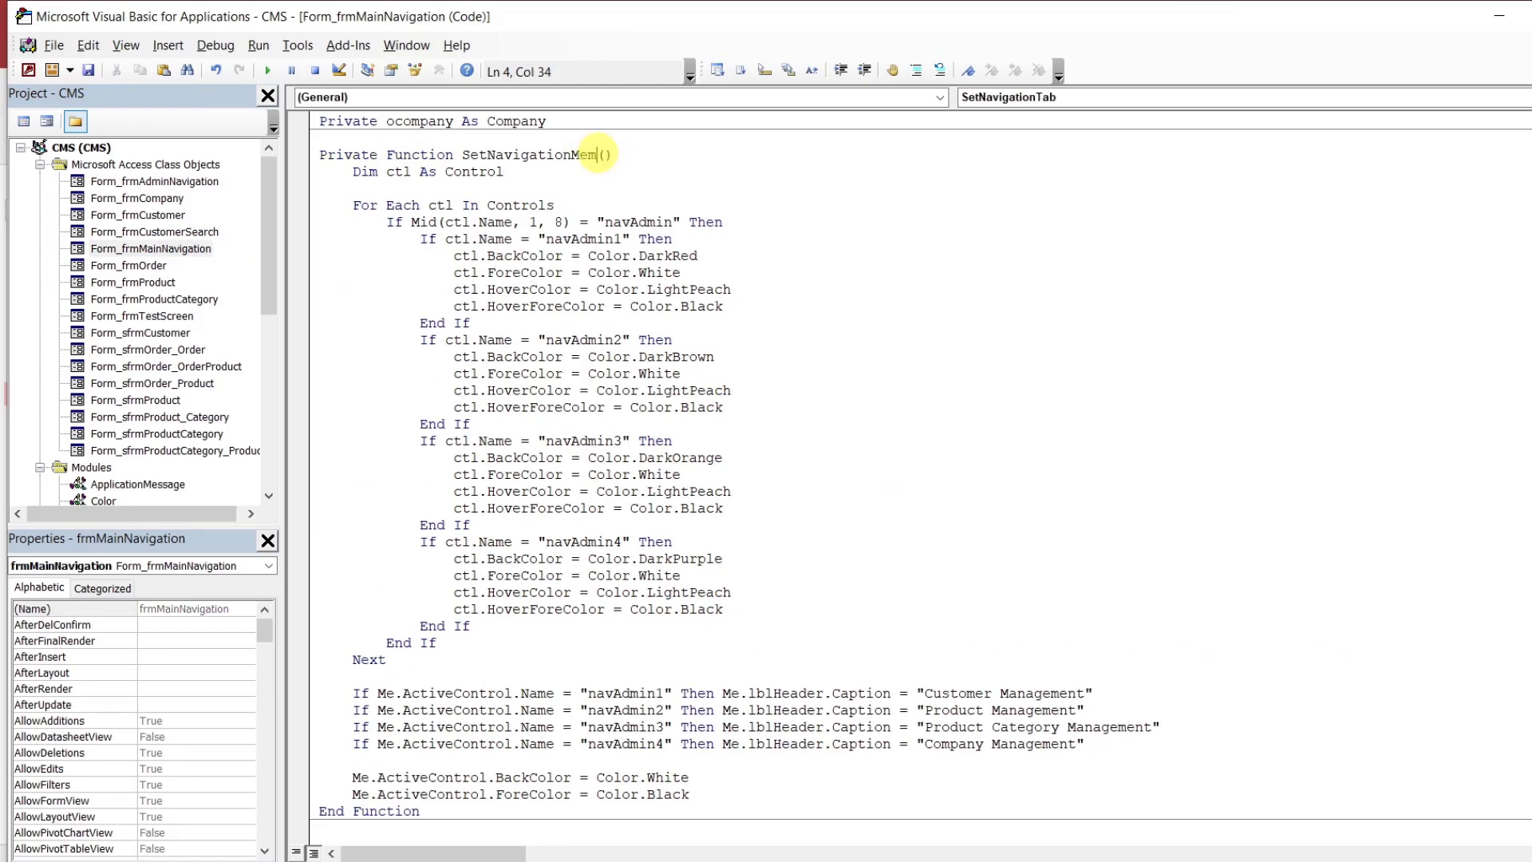
text(u)
Uncomment the Me.navAdmin1.SetFocus and Call SetNavigationTab lines in the main navigation form's Form_Load
scroll(920, 474, down, 7)
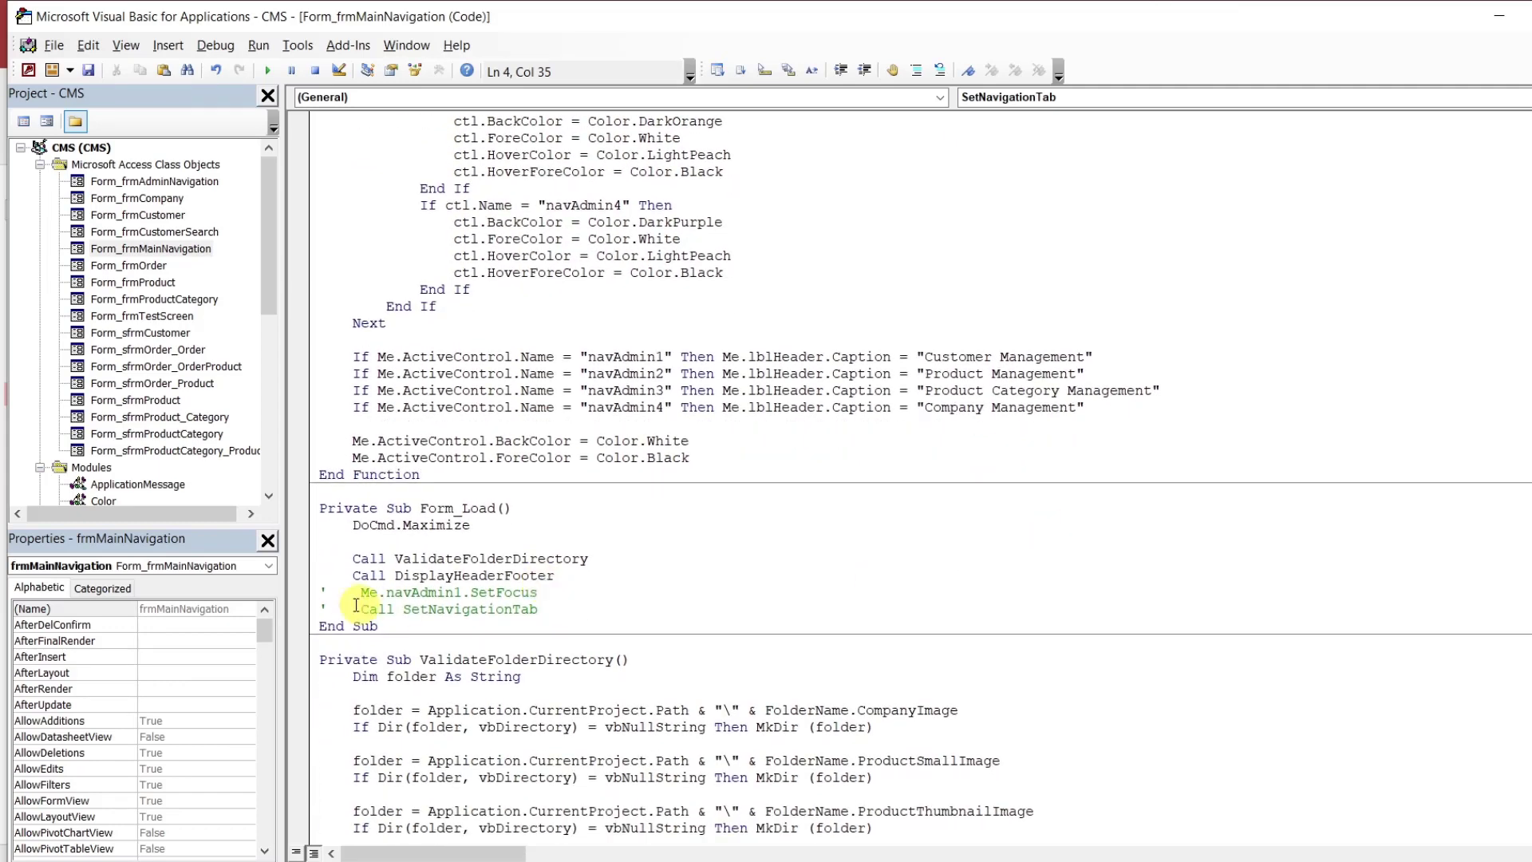
drag(536, 611, 305, 597)
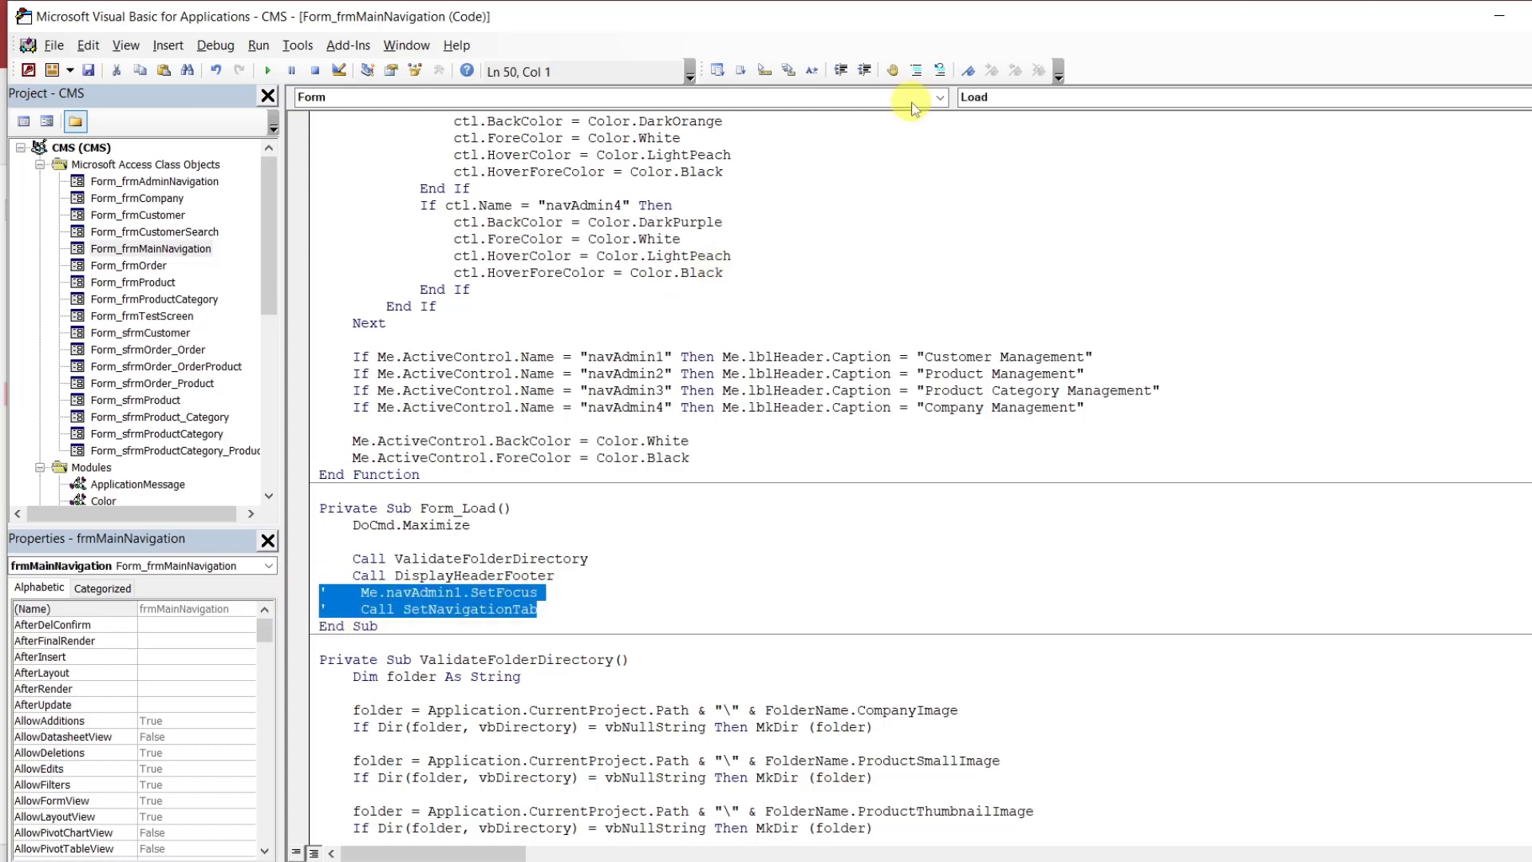
click(940, 71)
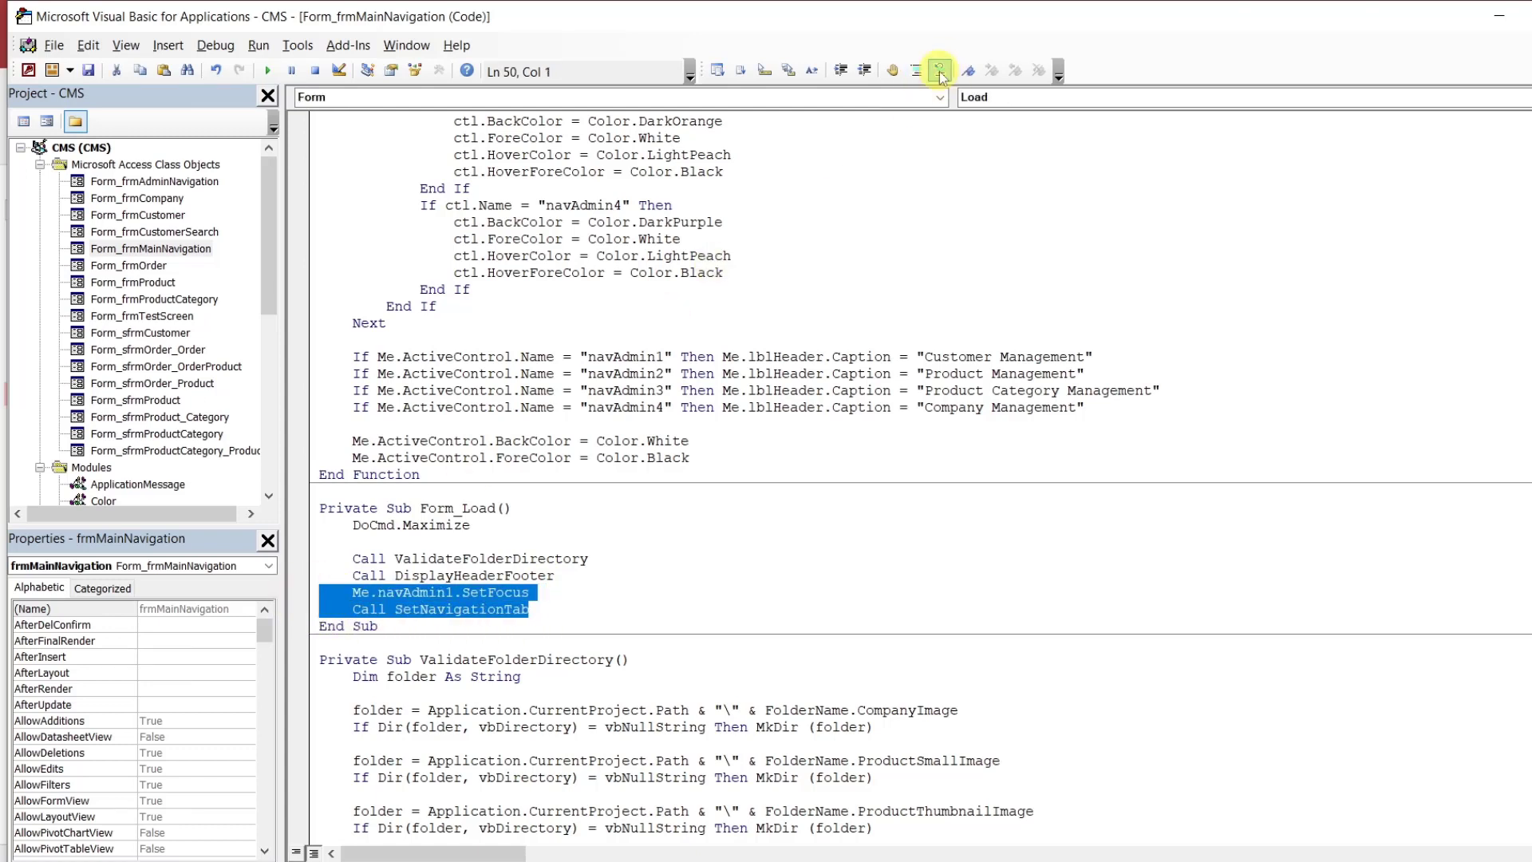
Change the control in Form_Load's SetFocus line to navMain1
click(438, 592)
key(BackSpace)
key(BackSpace)
key(BackSpace)
key(BackSpace)
key(BackSpace)
key(BackSpace)
key(BackSpace)
key(BackSpace)
key(BackSpace)
key(BackSpace)
text(.nav)
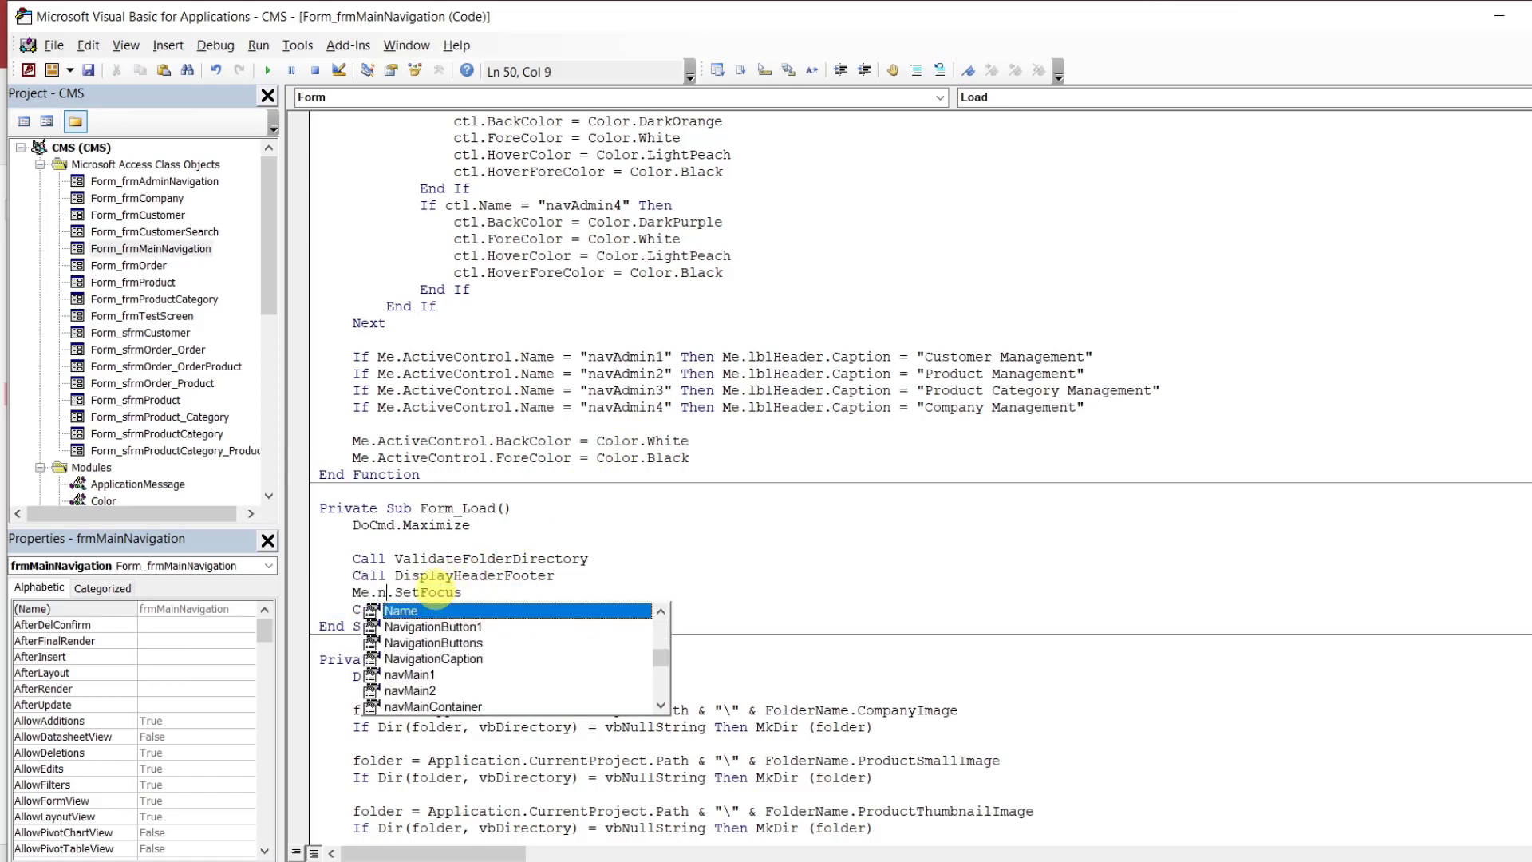
key(Down)
key(Down)
key(Down)
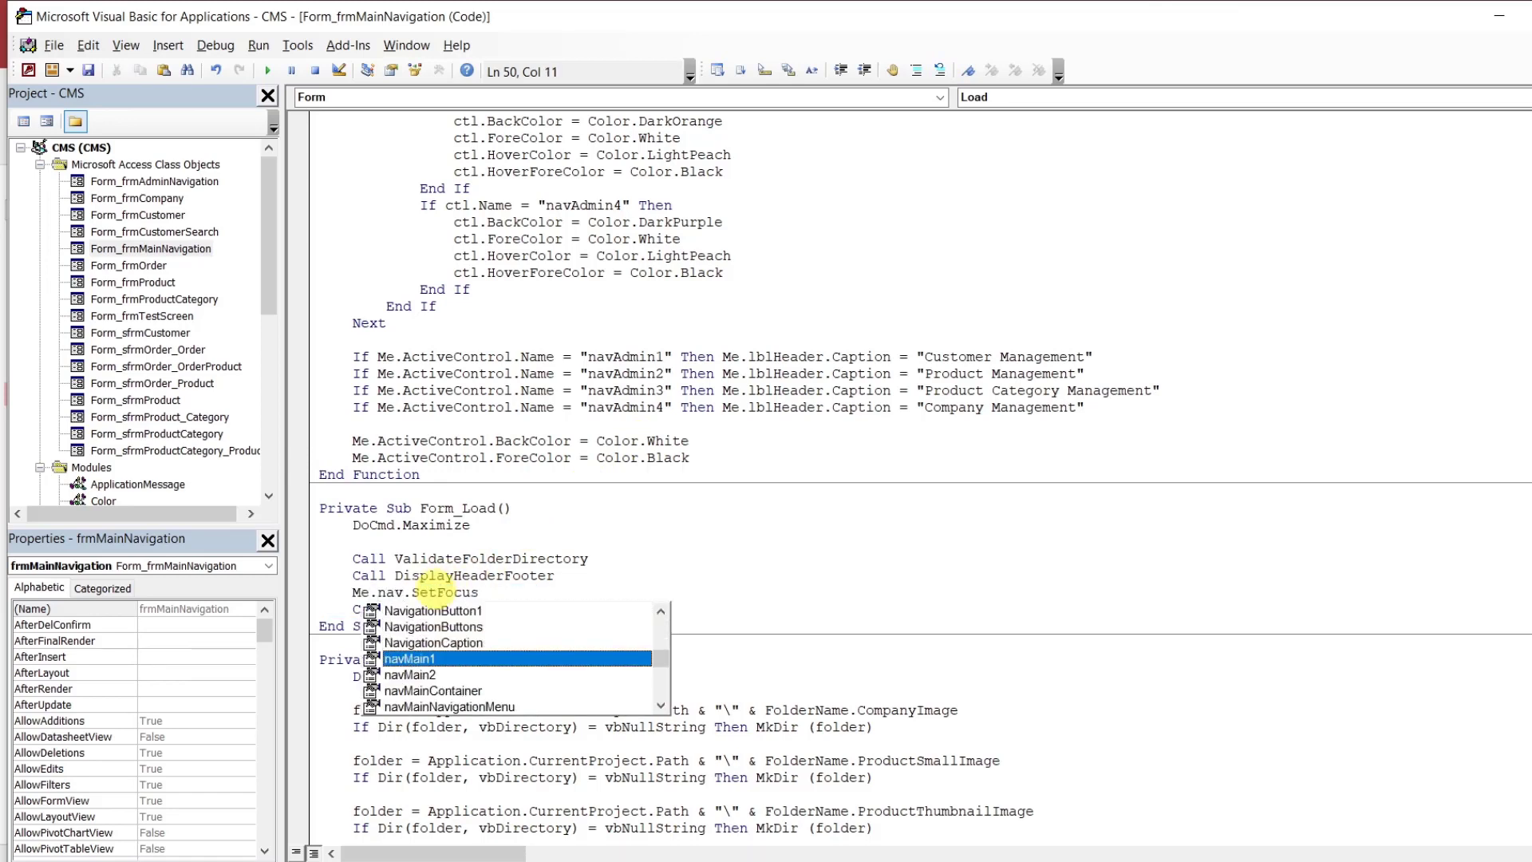
key(Tab)
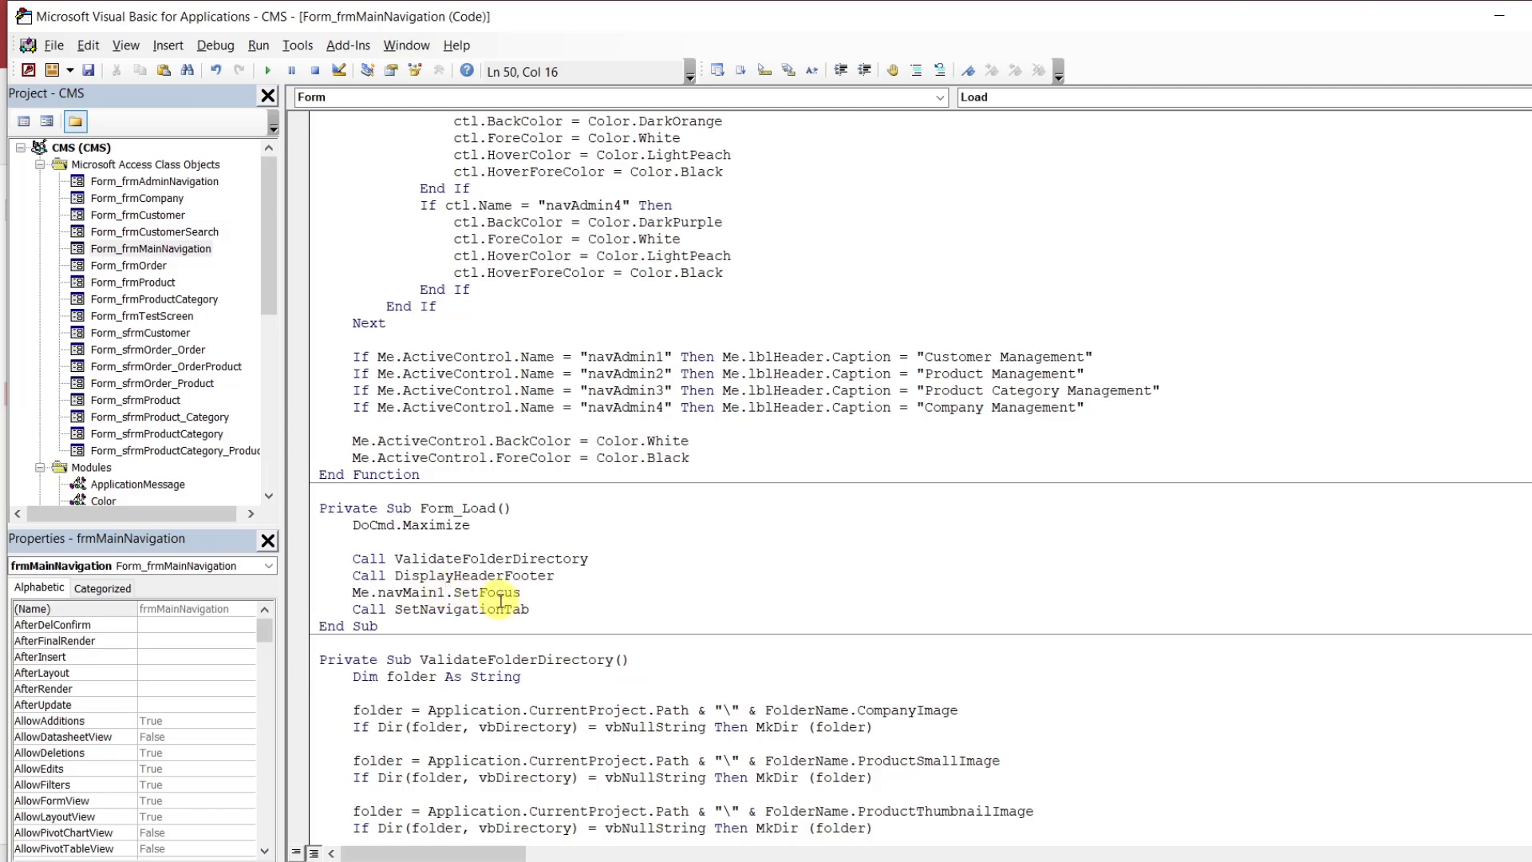
Change the function called at the end of Form_Load to SetNavigationMenu
click(541, 607)
key(BackSpace)
key(BackSpace)
key(BackSpace)
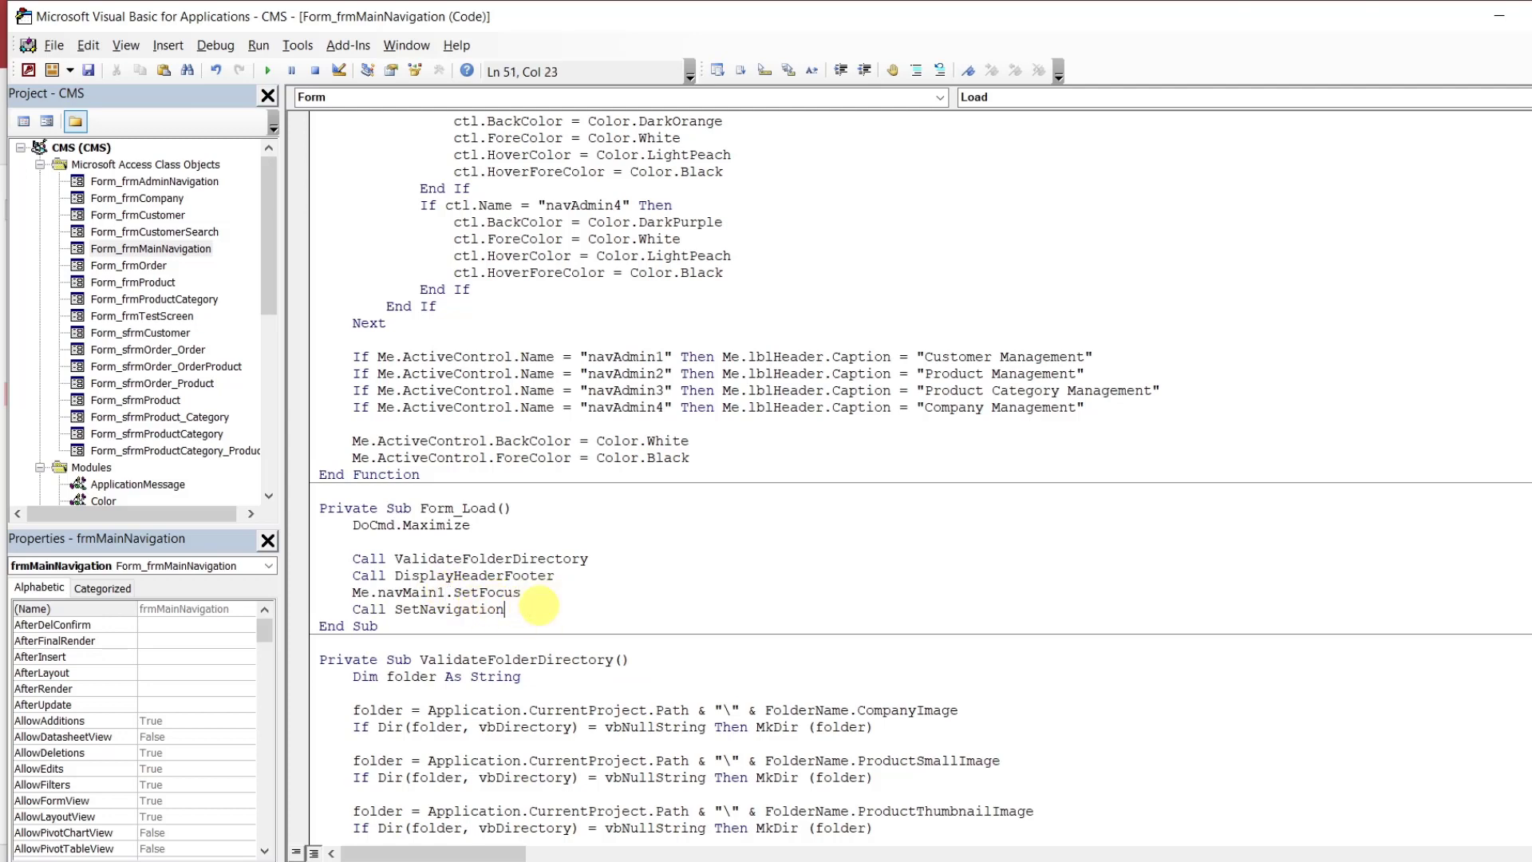
text(menu)
click(522, 592)
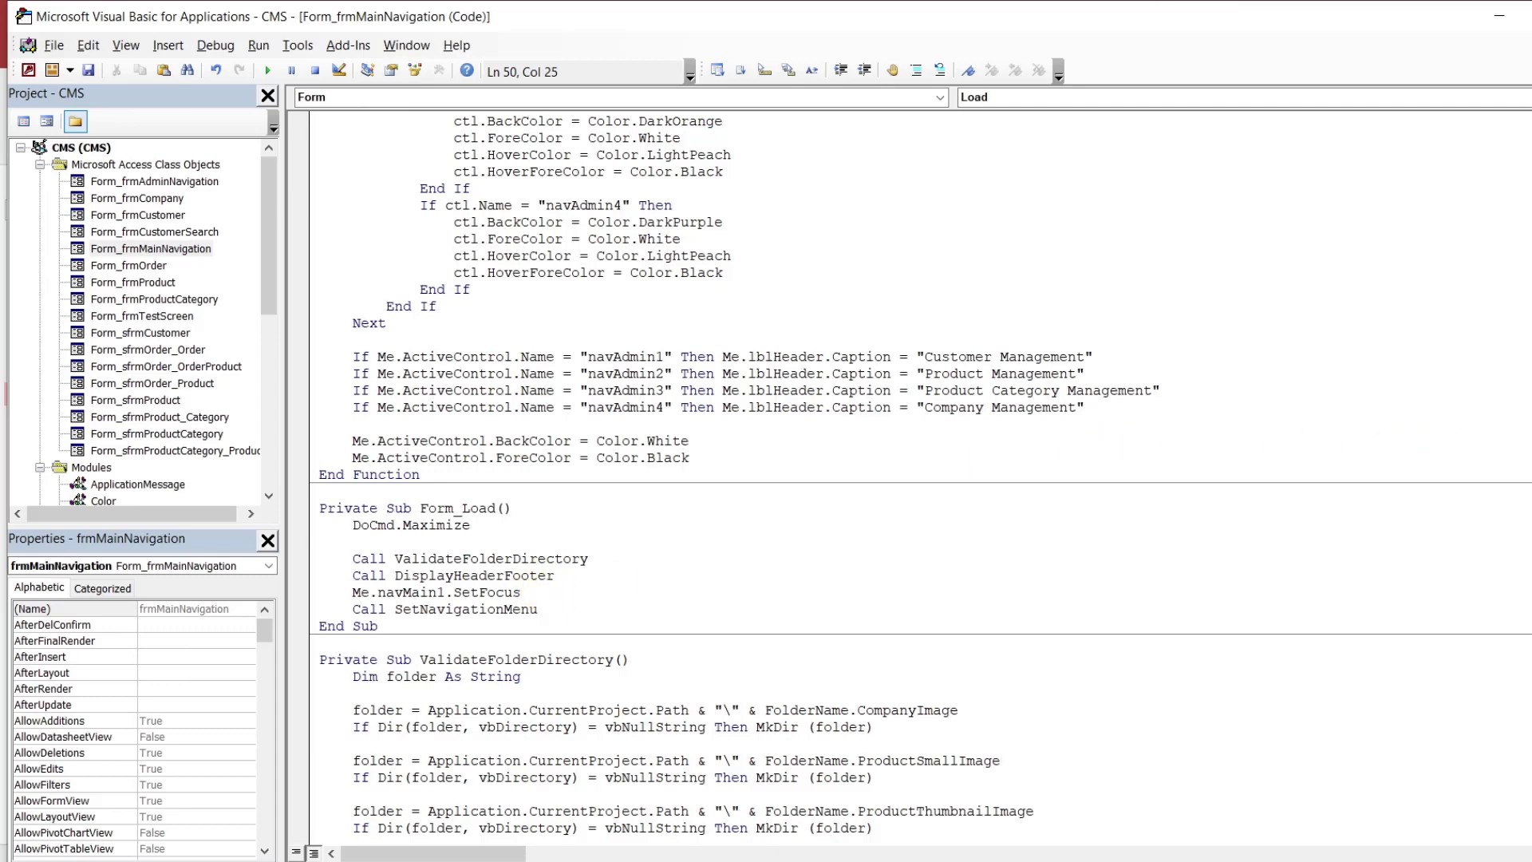
In SetNavigationMenu's control loop, change the first block's control name condition to "navmain1"
scroll(919, 467, up, 5)
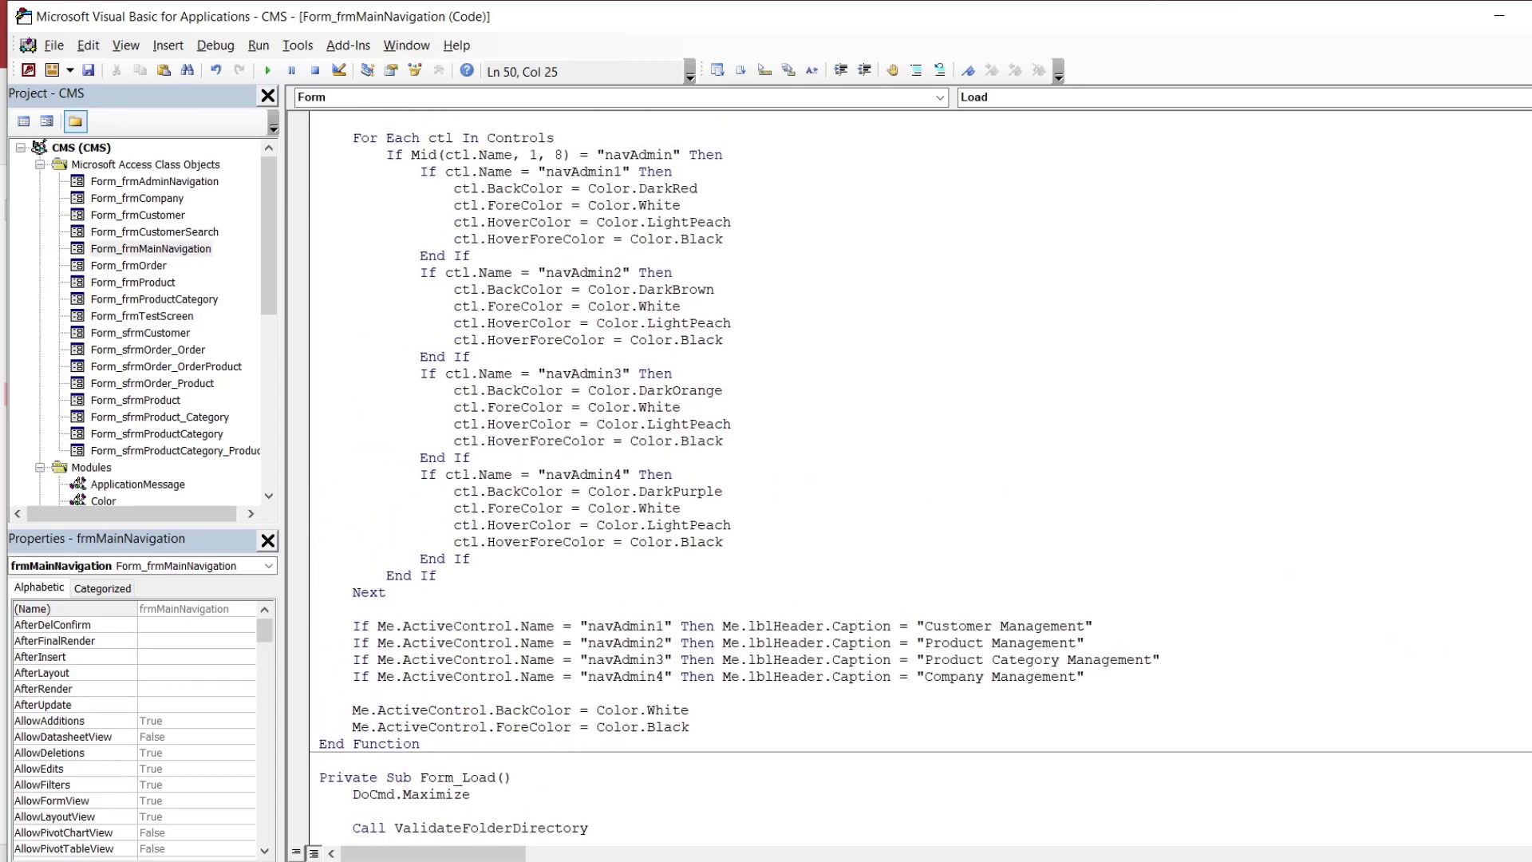
click(624, 171)
key(BackSpace)
key(BackSpace)
key(BackSpace)
key(BackSpace)
key(BackSpace)
key(BackSpace)
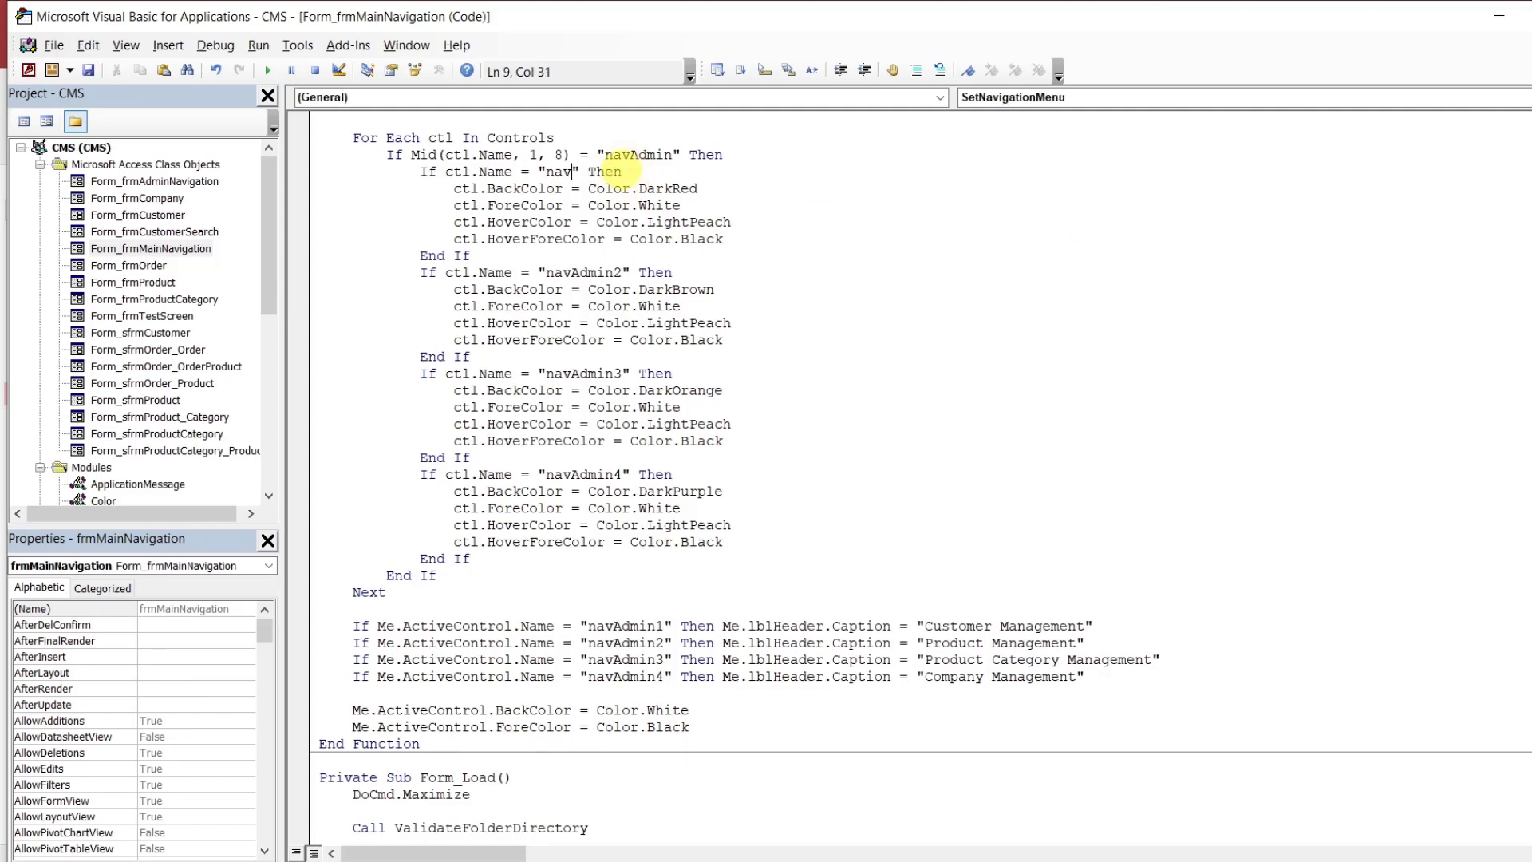
text(main1)
Change the control name condition of the loop's second block, the DarkBrown one, to "navmain2"
click(623, 272)
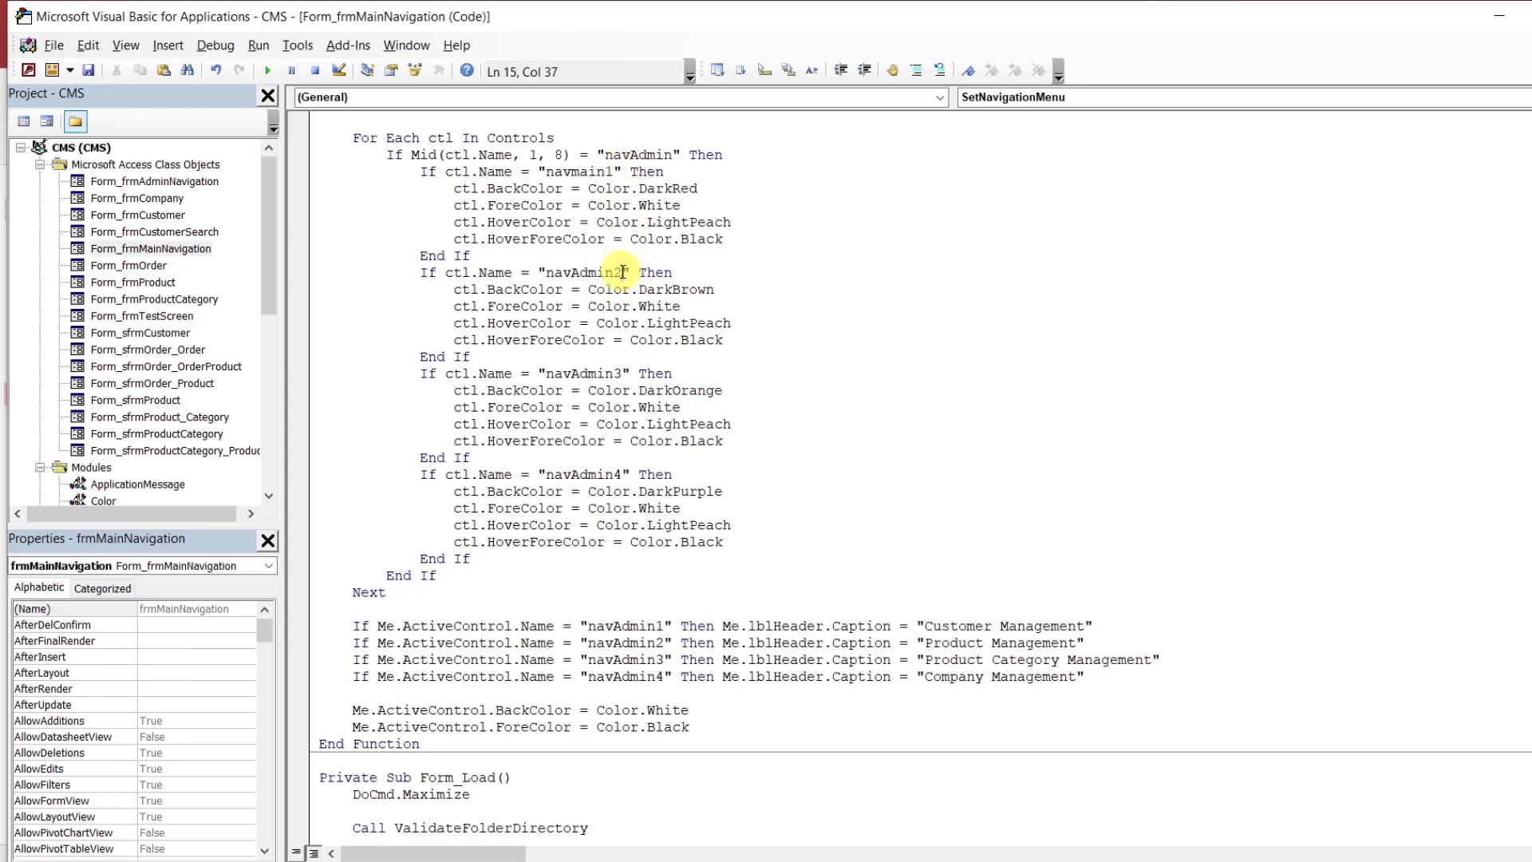
key(Left)
key(BackSpace)
key(BackSpace)
key(BackSpace)
key(BackSpace)
key(BackSpace)
text(main)
Delete the navAdmin3 and navAdmin4 blocks from the loop and change the first two header caption conditions to "navmain1" and "navmain2"
drag(495, 552, 593, 367)
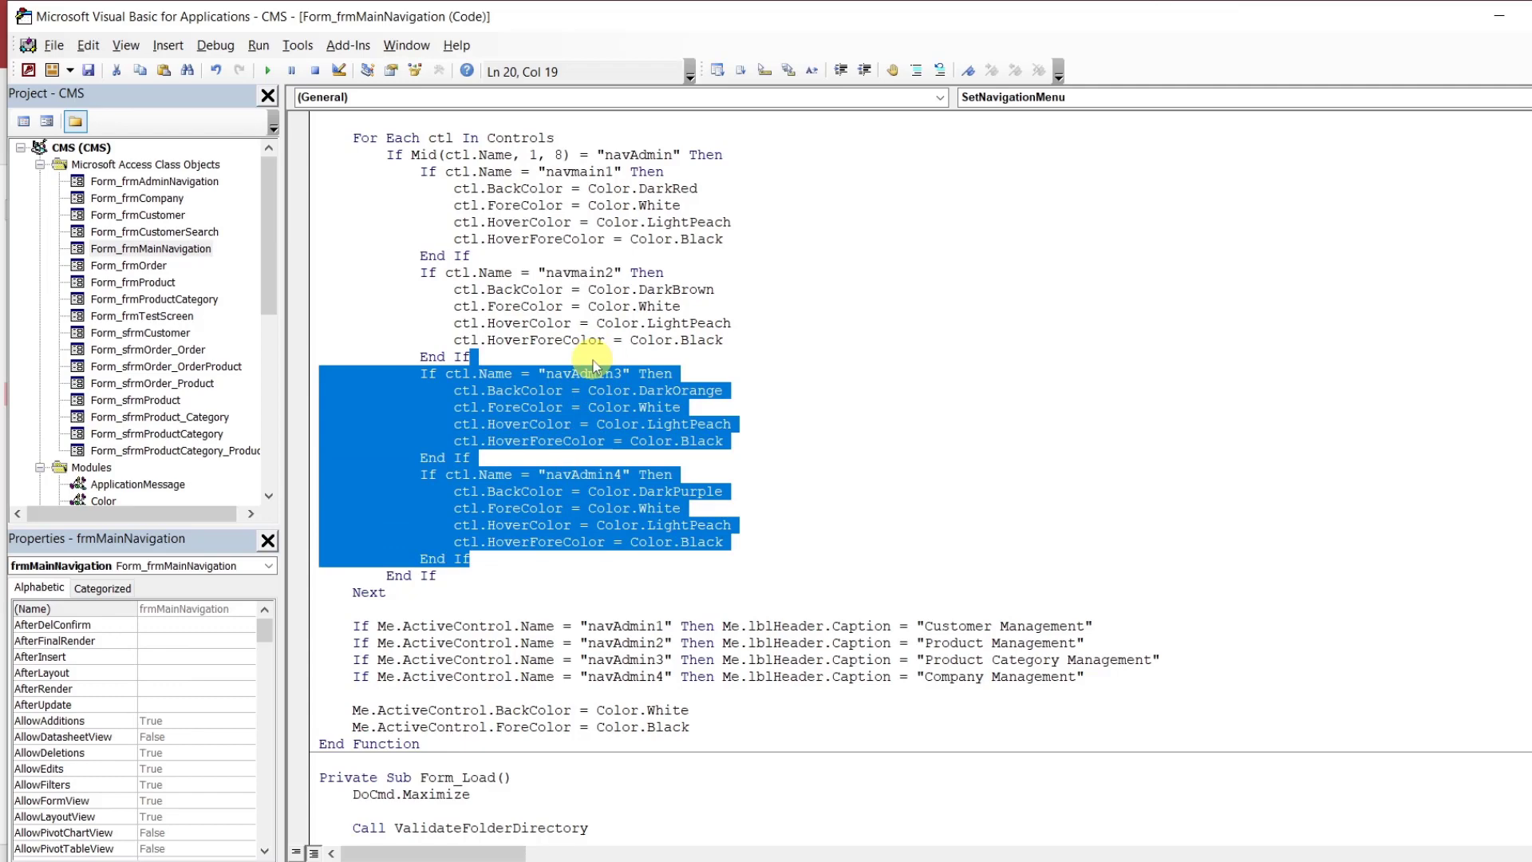
key(Delete)
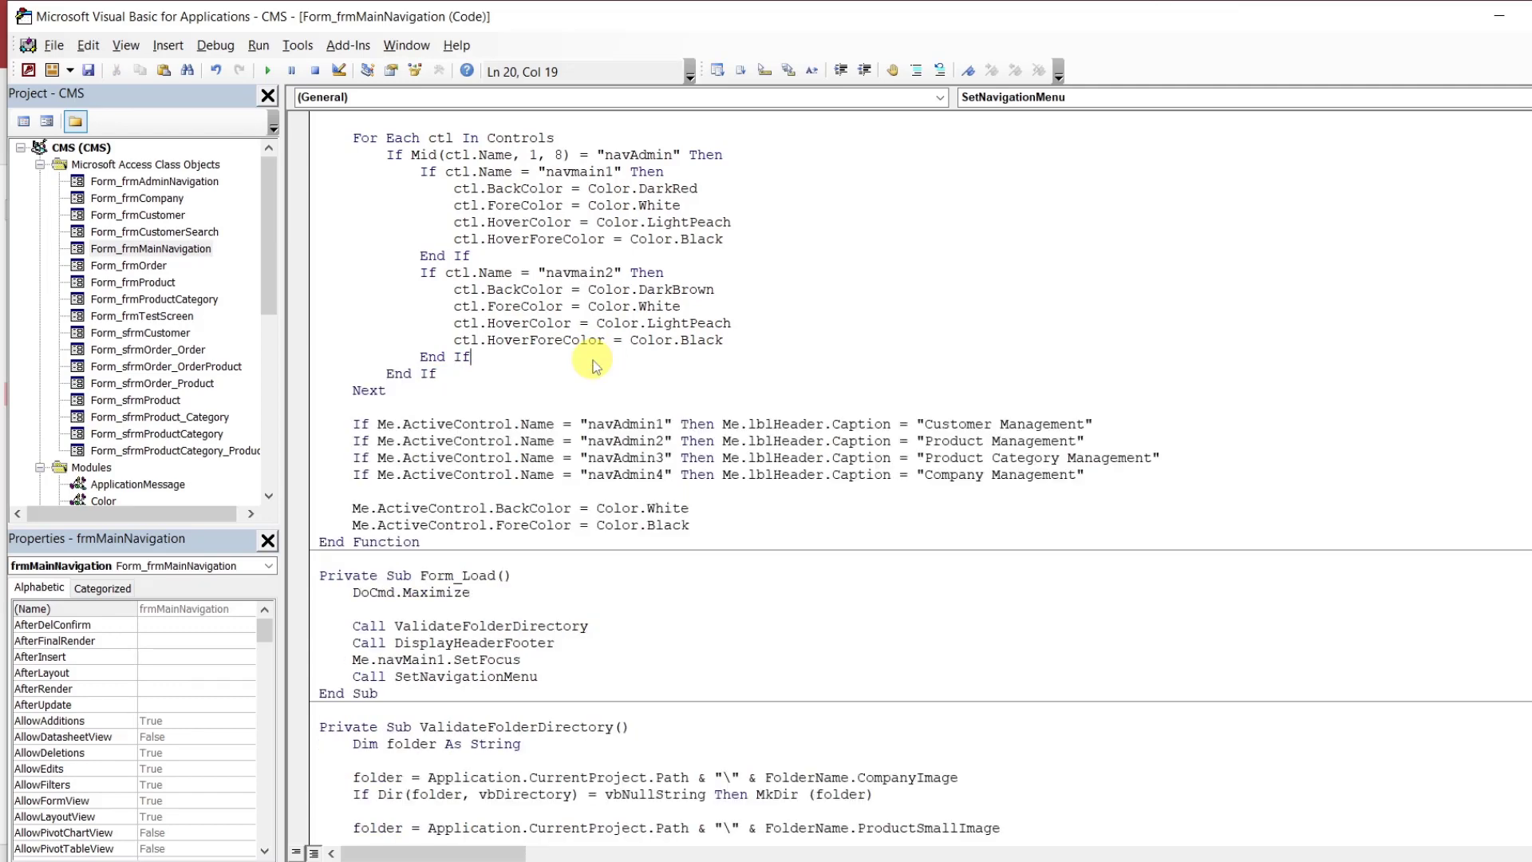
click(656, 428)
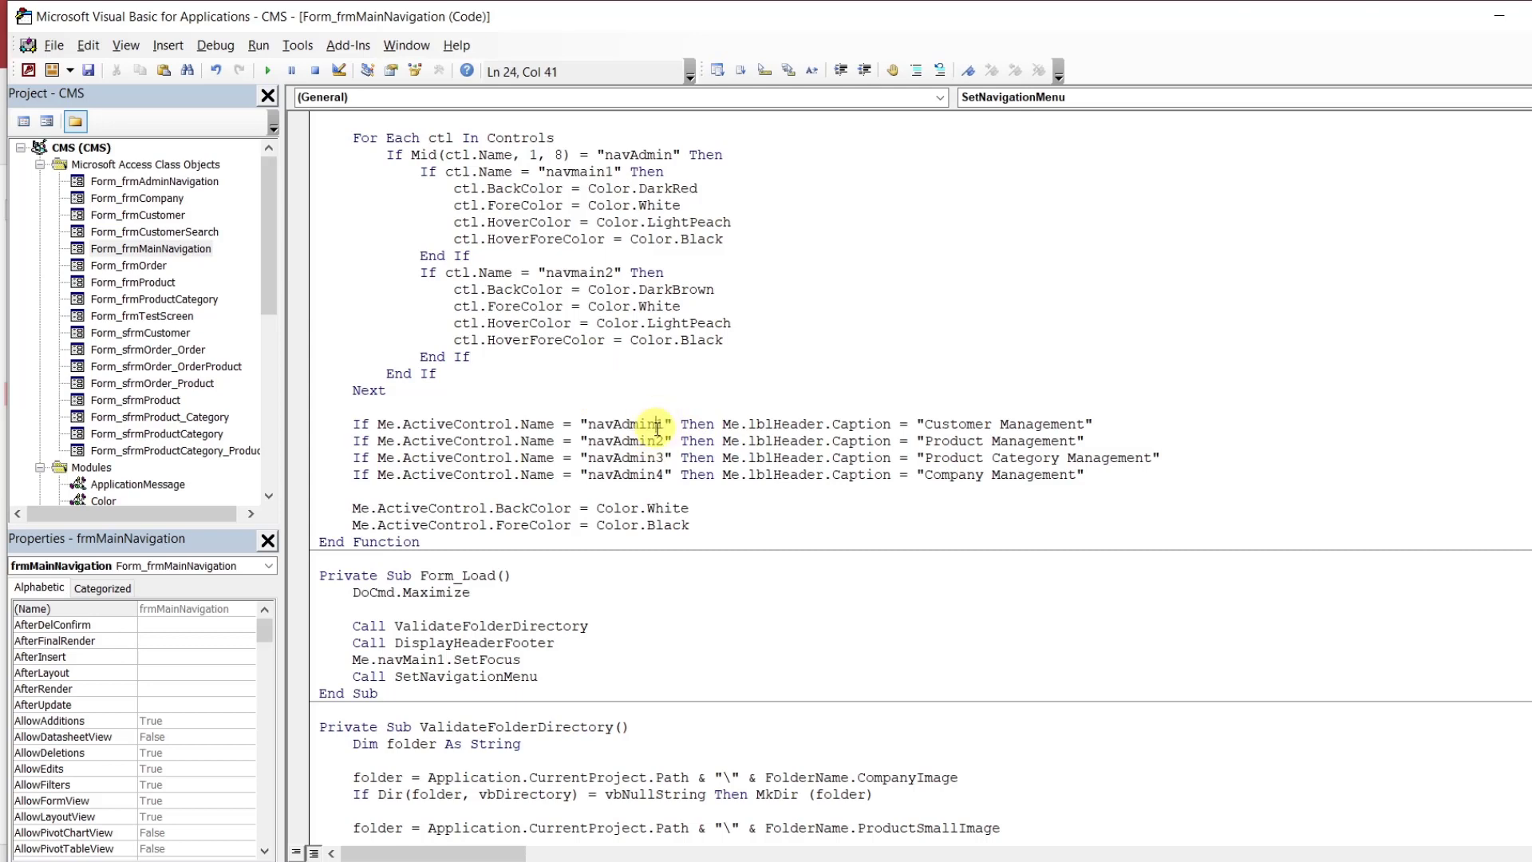
key(BackSpace)
key(BackSpace)
key(BackSpace)
key(BackSpace)
key(BackSpace)
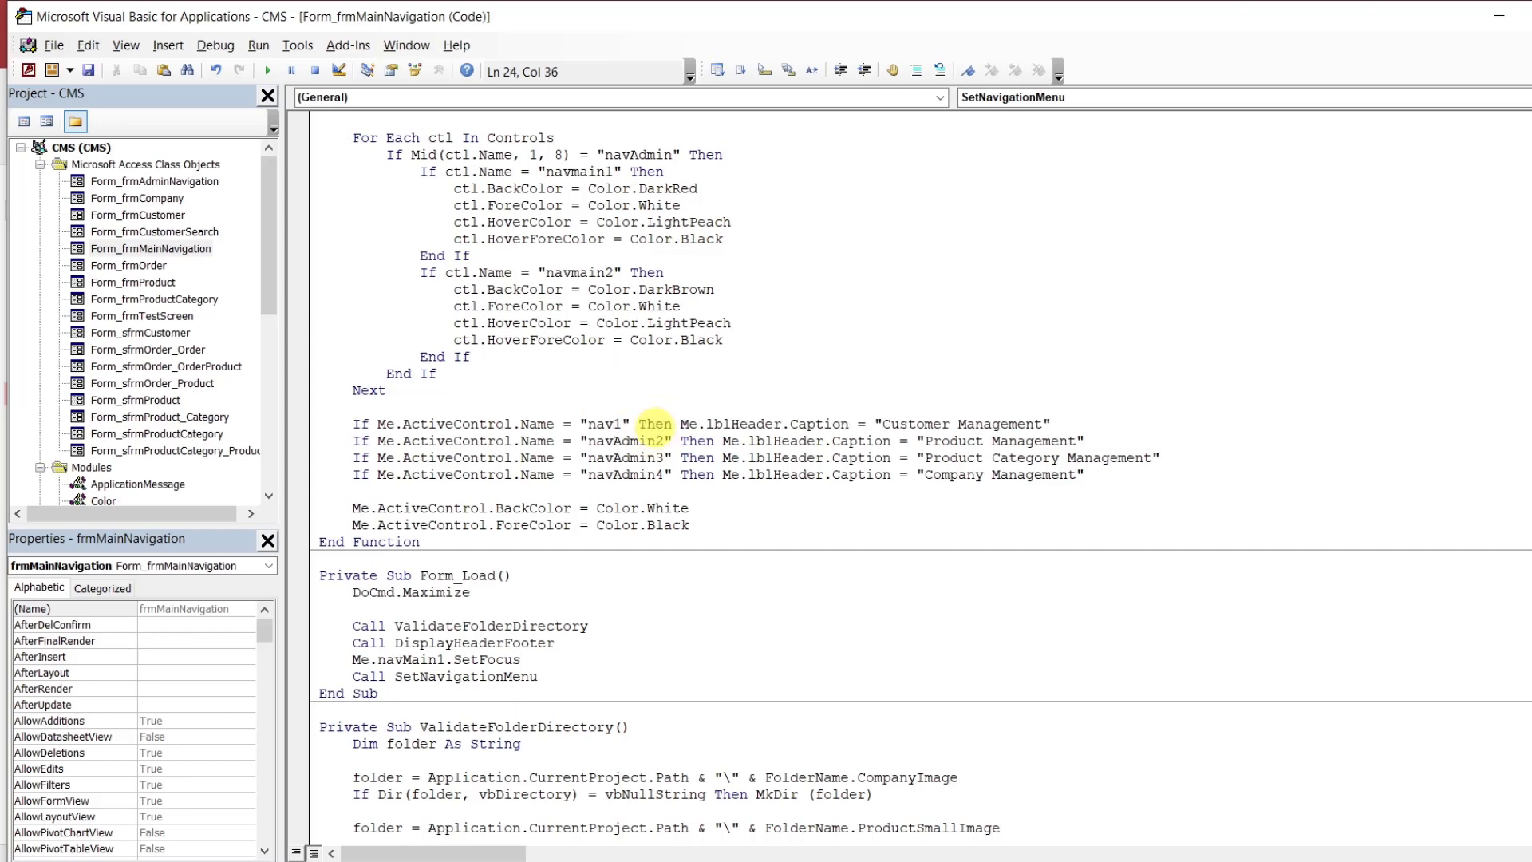
text(main)
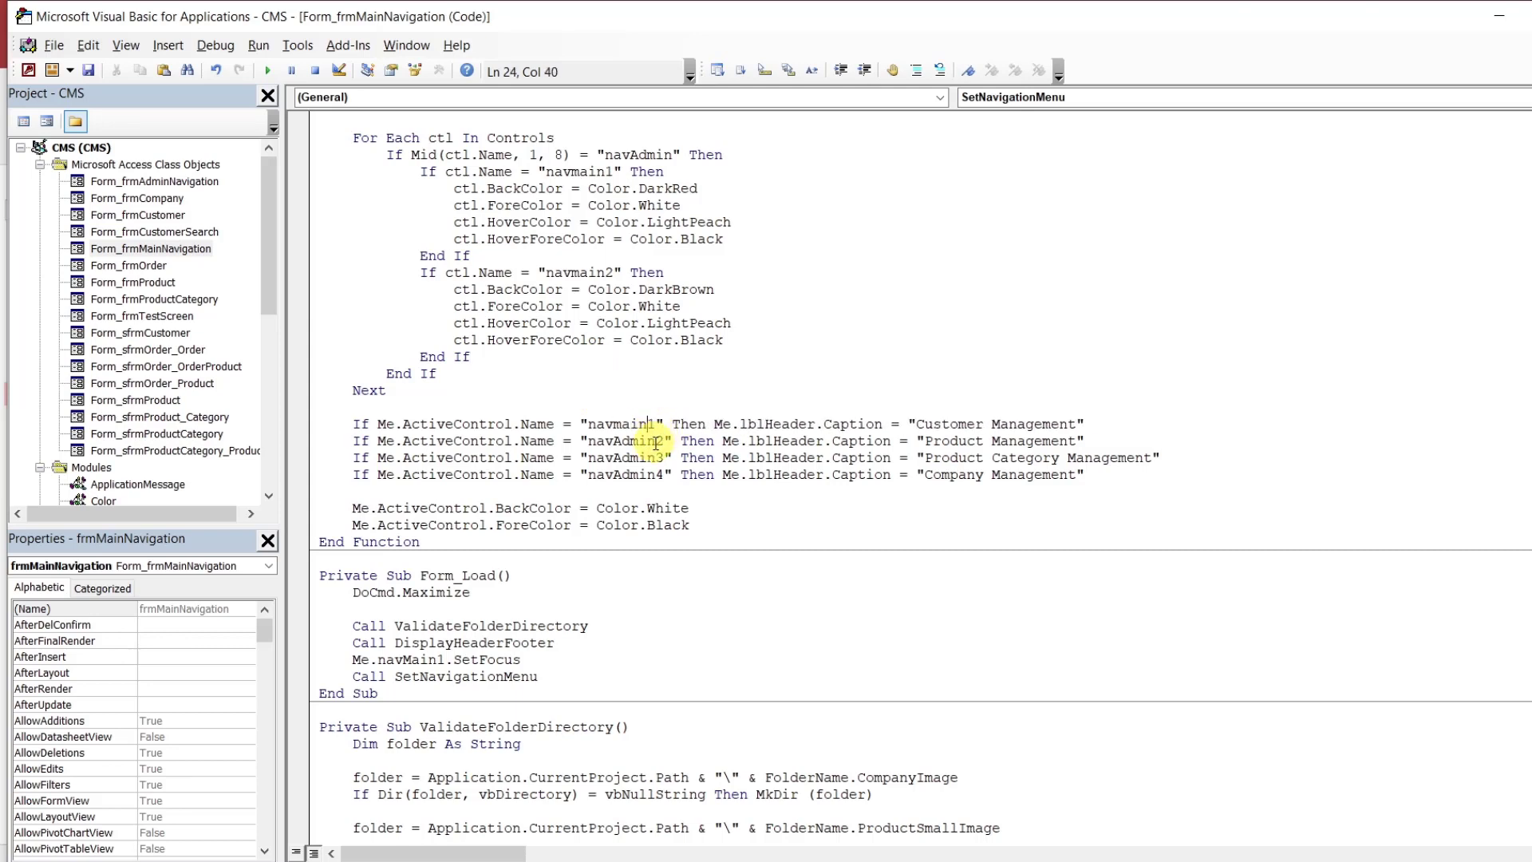
click(655, 440)
key(BackSpace)
key(BackSpace)
key(BackSpace)
key(BackSpace)
key(BackSpace)
text(main)
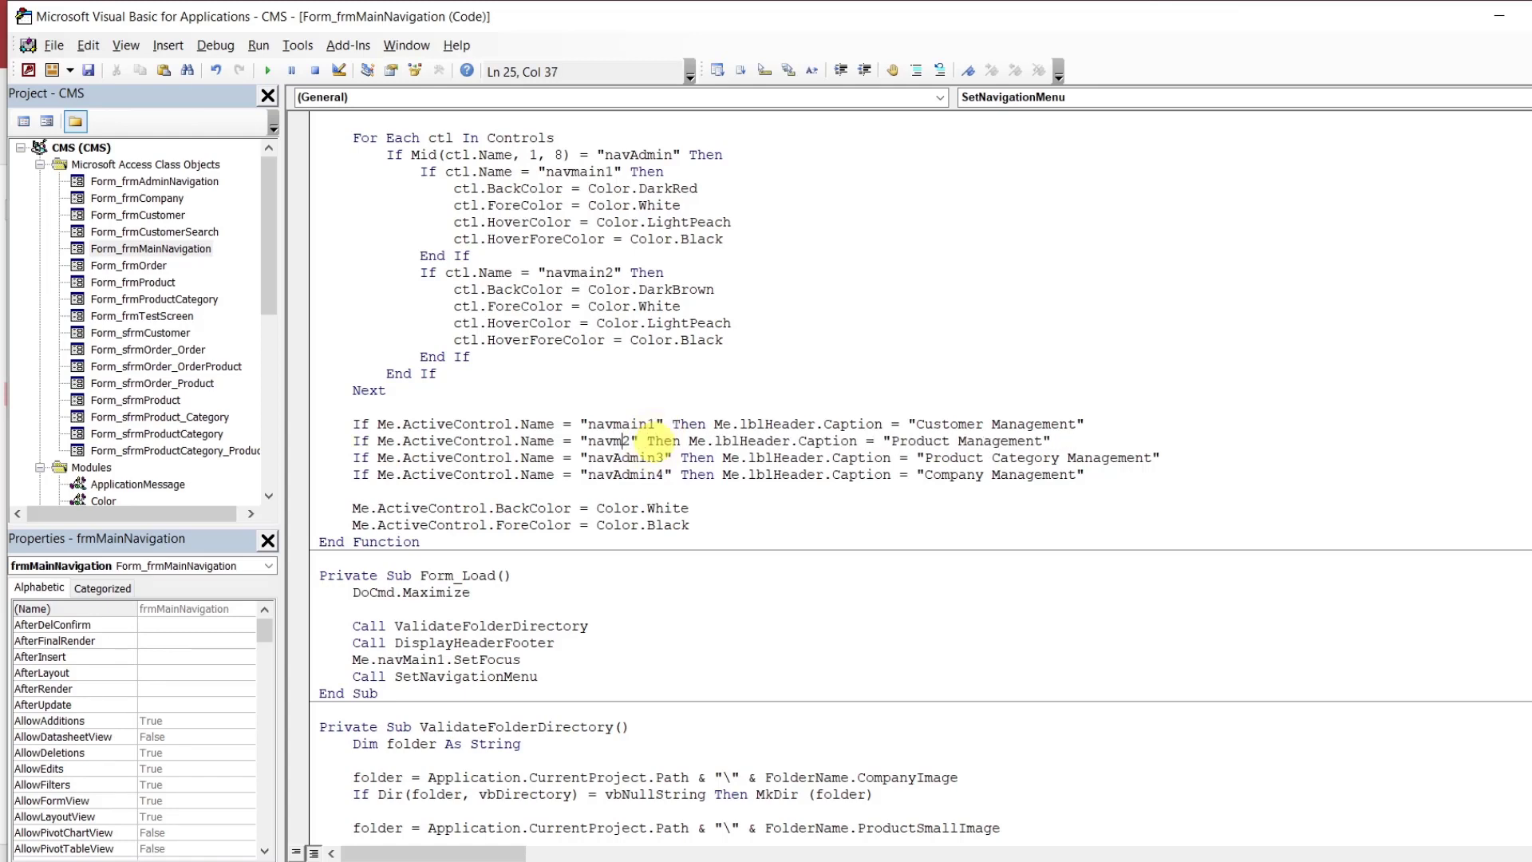
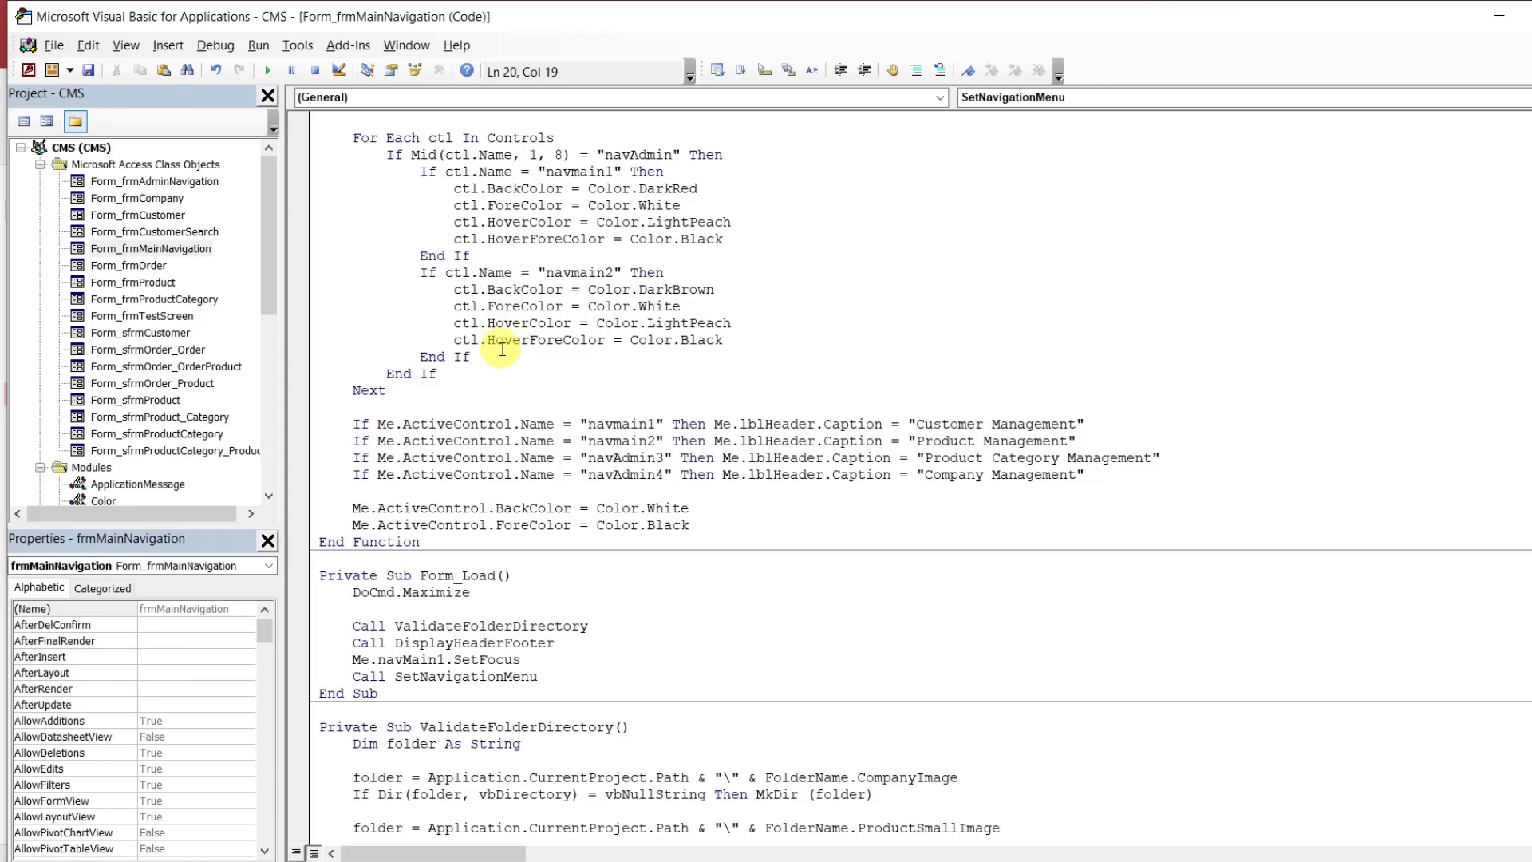
Undo the header caption condition edits and the deletion of the navAdmin3 and navAdmin4 blocks
key(ctrl+z)
key(ctrl+z)
key(ctrl+z)
key(ctrl+z)
key(ctrl+z)
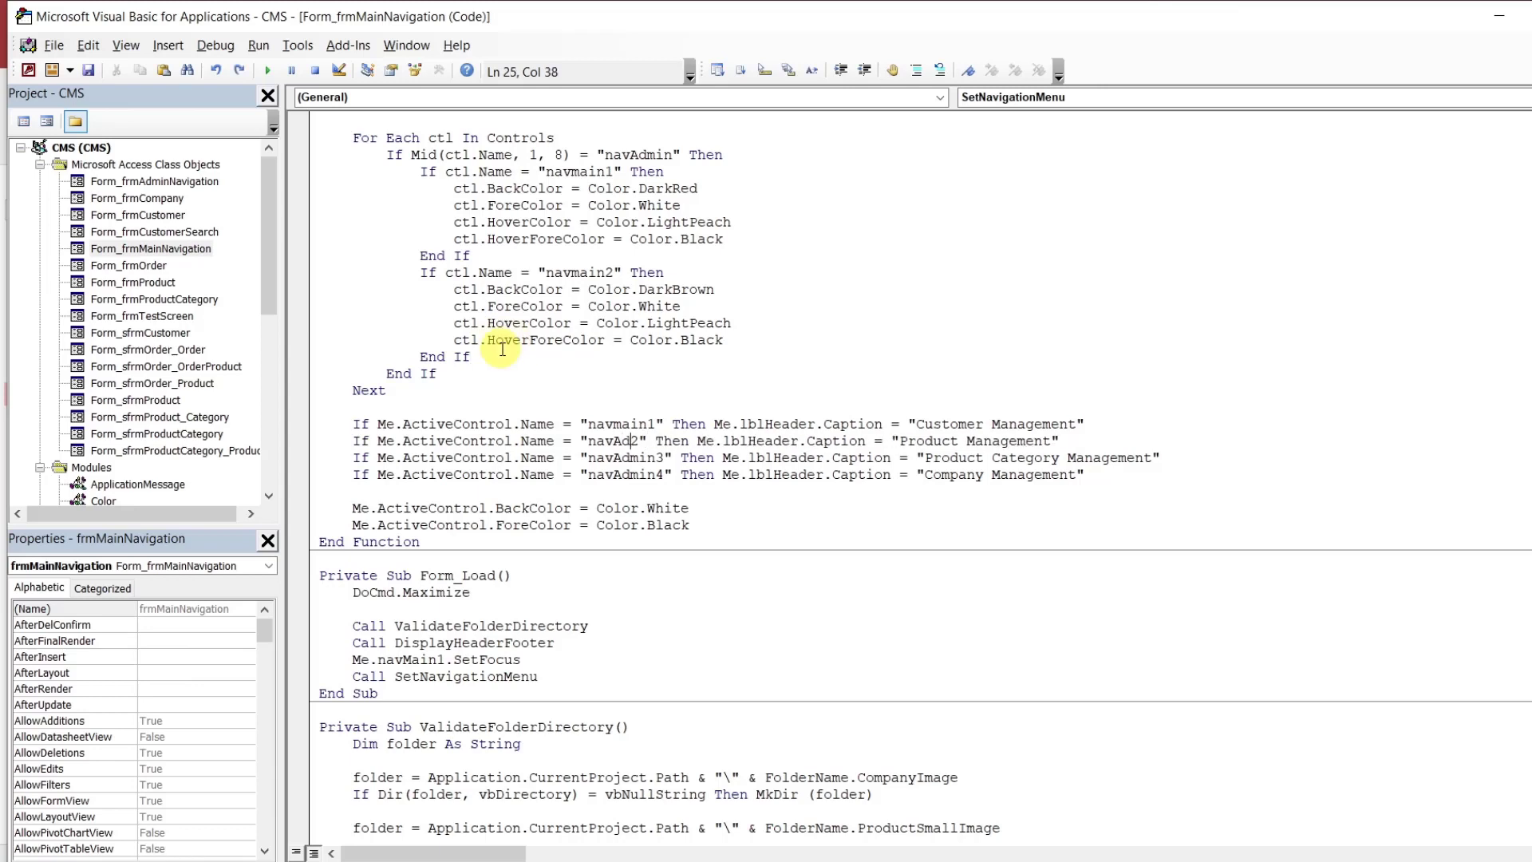
key(ctrl+z)
key(ctrl+z)
key(ctrl+z)
key(ctrl+z)
key(ctrl+z)
key(ctrl+z)
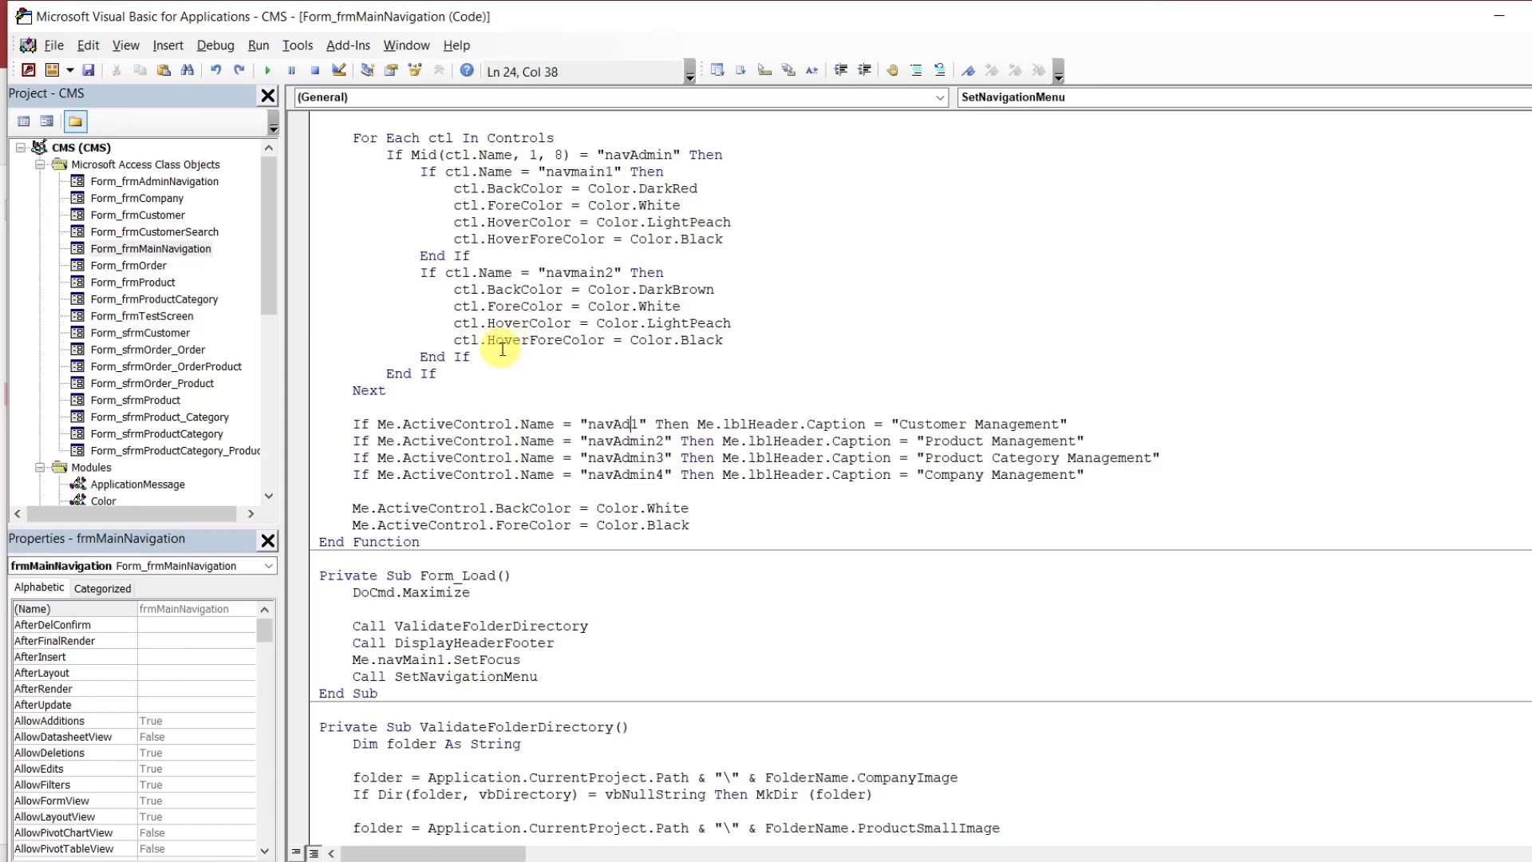
key(ctrl+z)
key(ctrl+z)
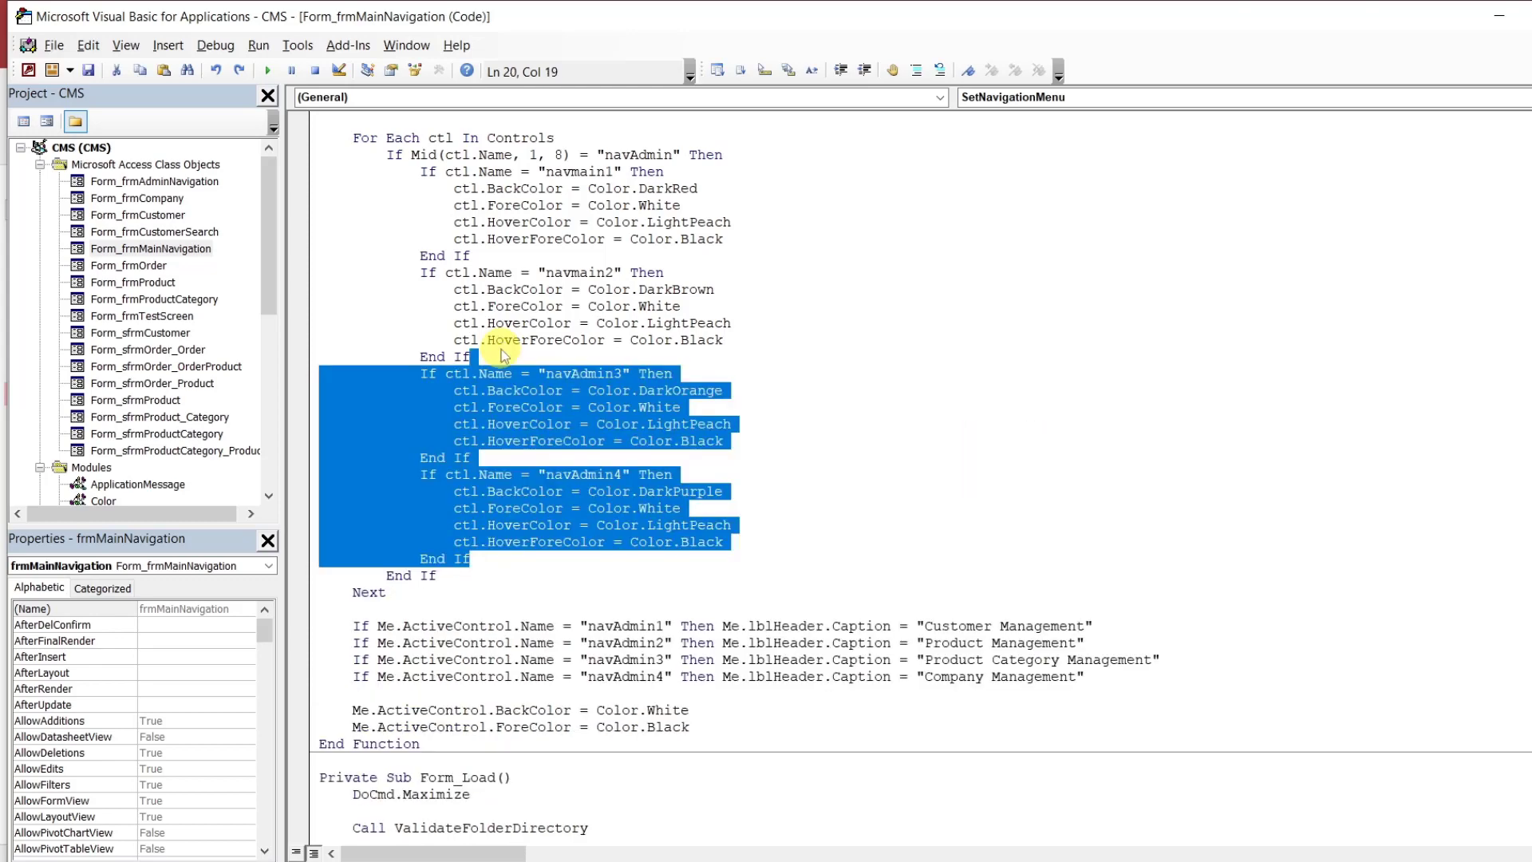
Change the control name condition of the loop's DarkOrange block to "navmain3"
double_click(579, 272)
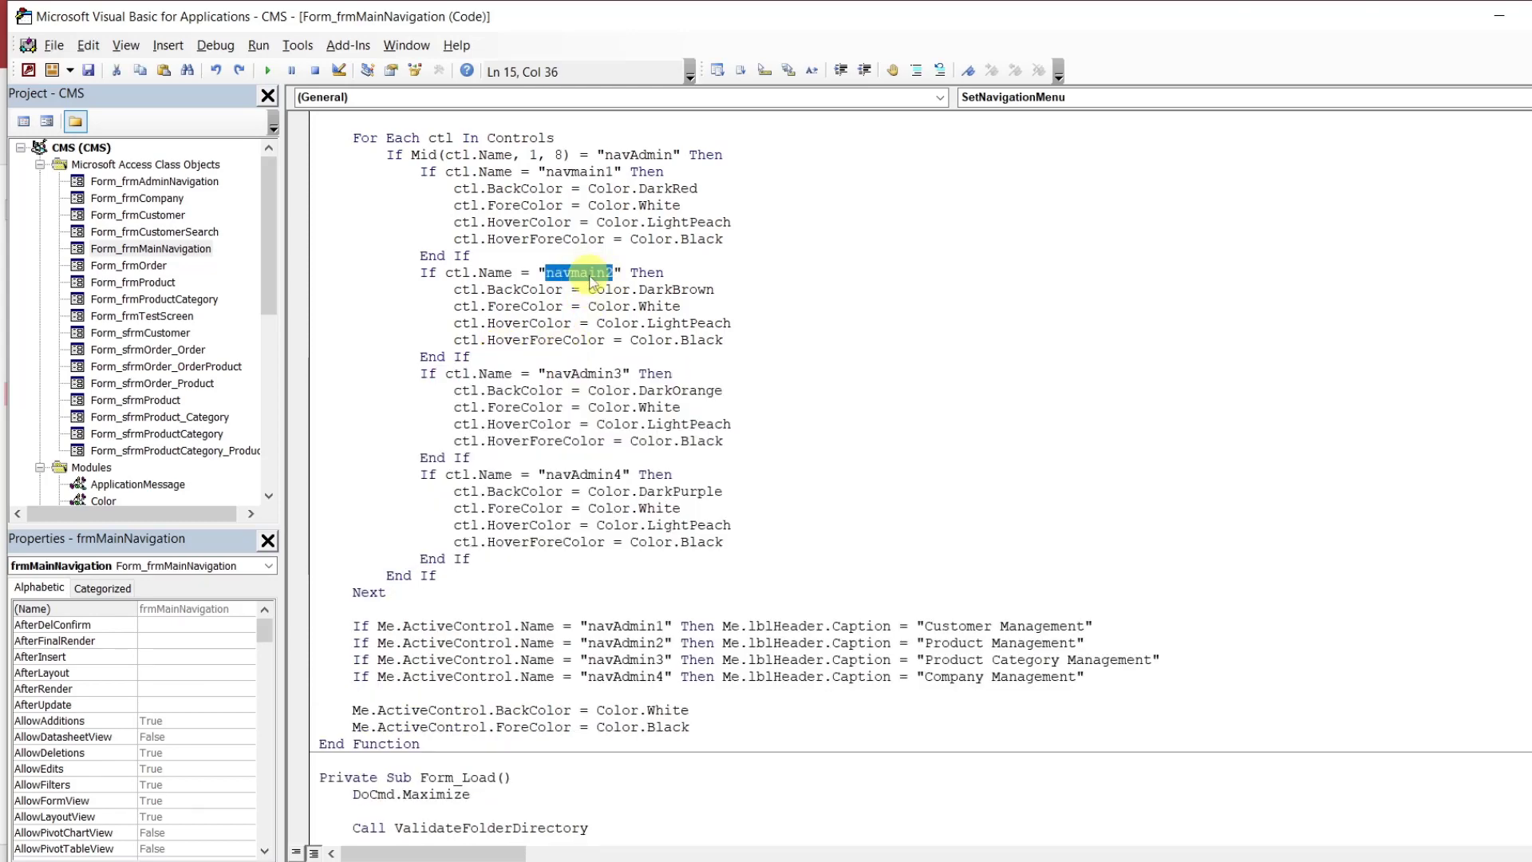
click(615, 380)
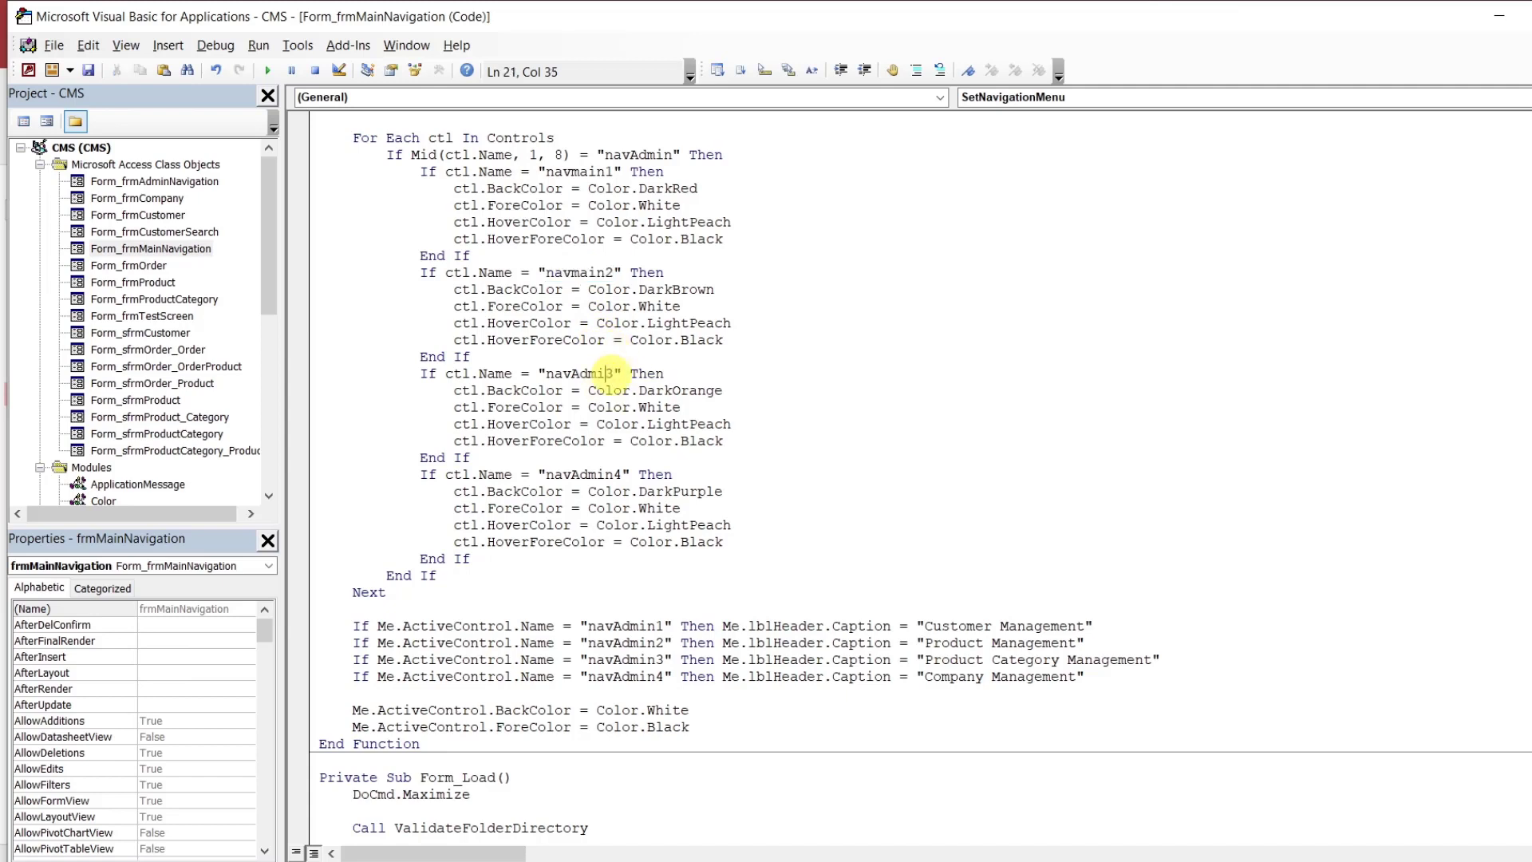
key(BackSpace)
key(BackSpace)
key(BackSpace)
key(BackSpace)
key(BackSpace)
text(main)
Change the control name condition of the loop's DarkPurple block to "navmain4"
click(612, 475)
key(BackSpace)
key(BackSpace)
key(BackSpace)
key(BackSpace)
key(BackSpace)
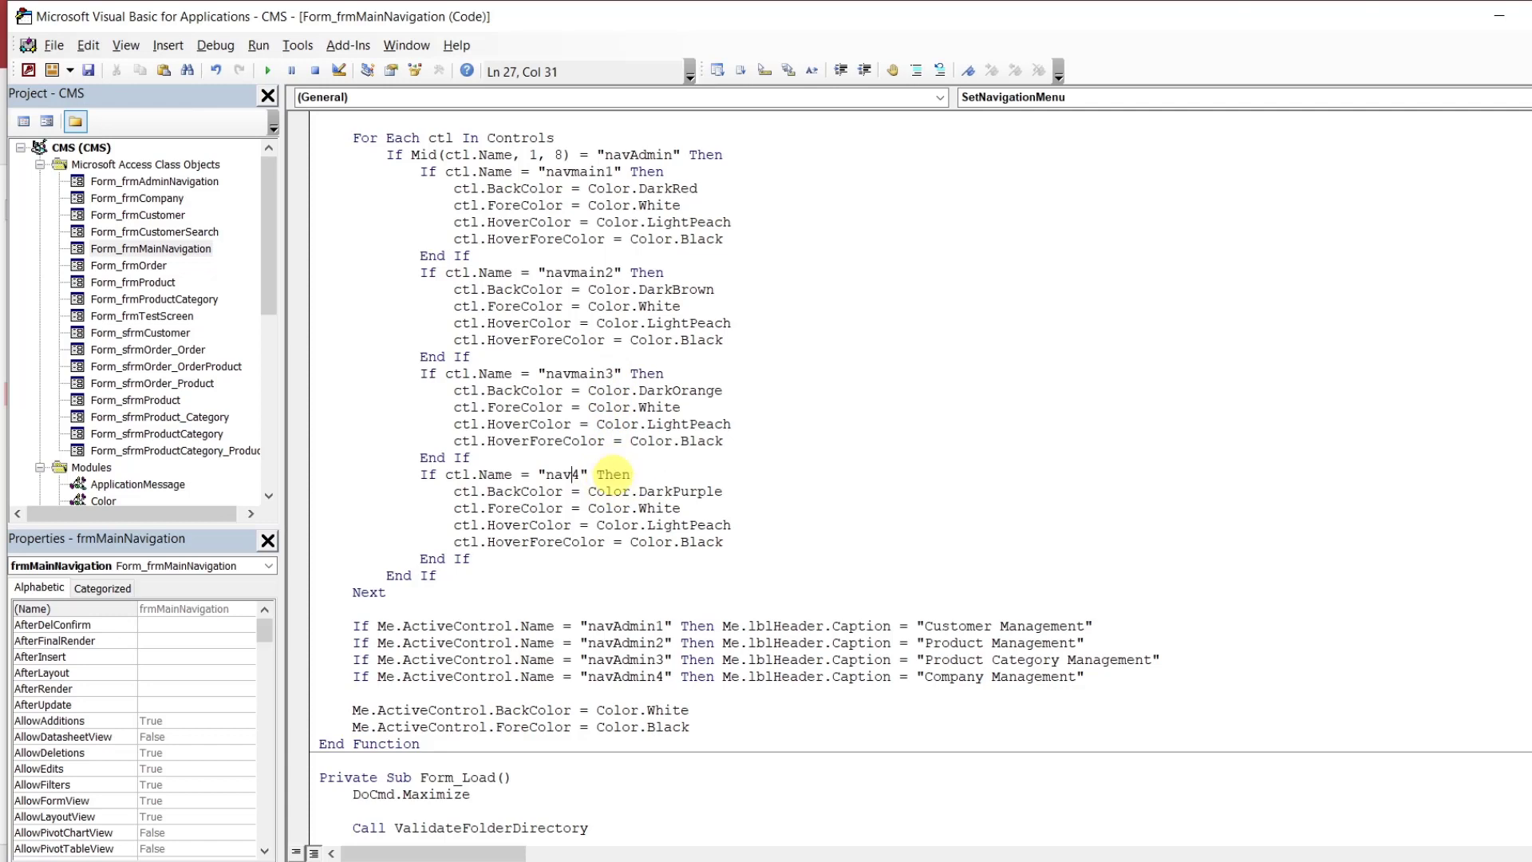
text(main)
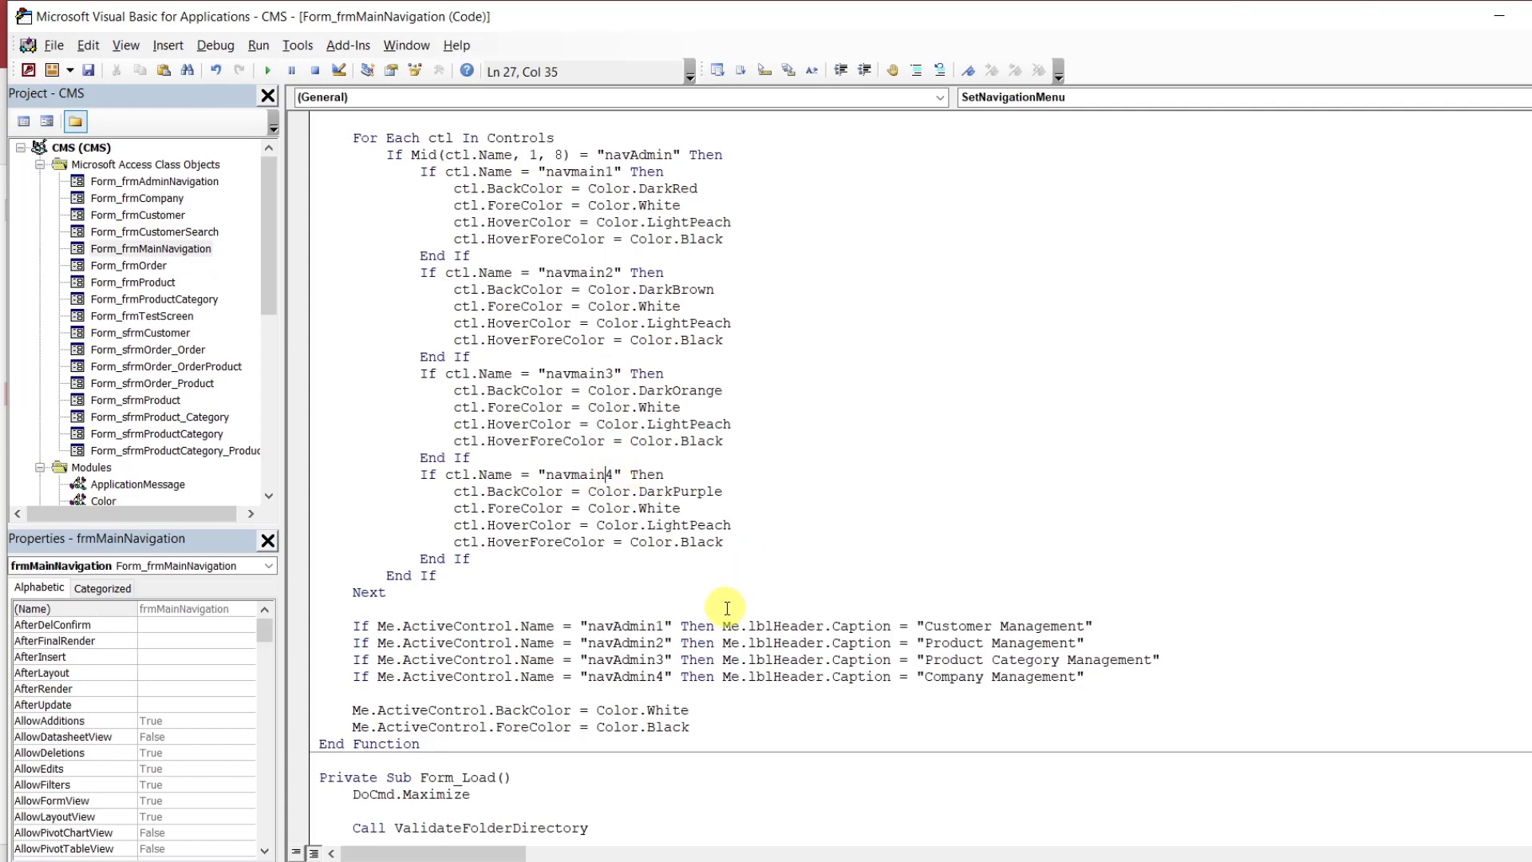
Change the ActiveControl name in the "Customer Management" caption line to "navmain1"
click(656, 632)
key(BackSpace)
key(BackSpace)
key(BackSpace)
key(BackSpace)
key(BackSpace)
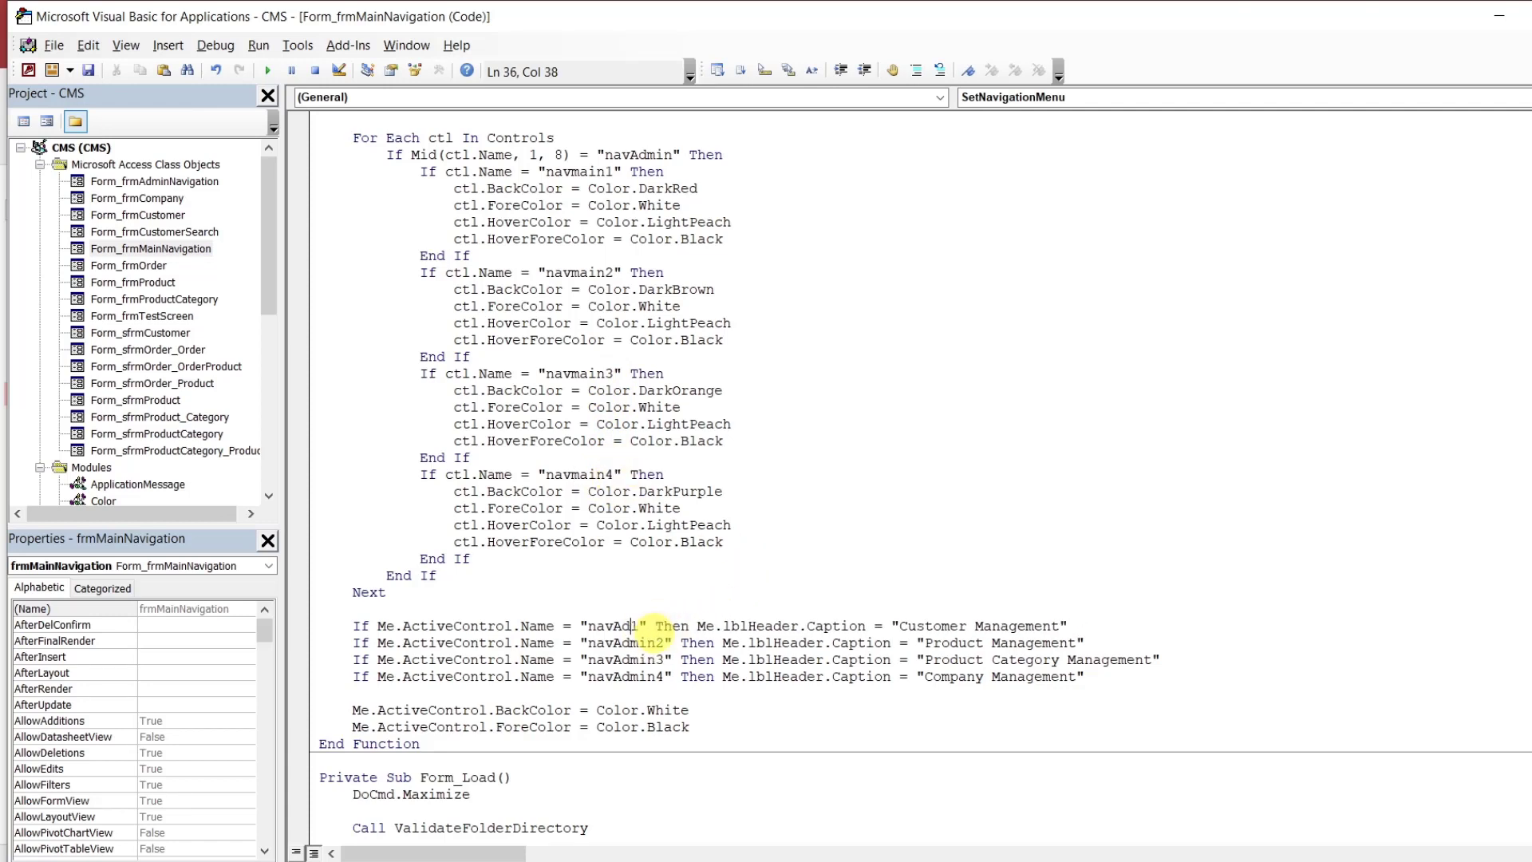
text(main)
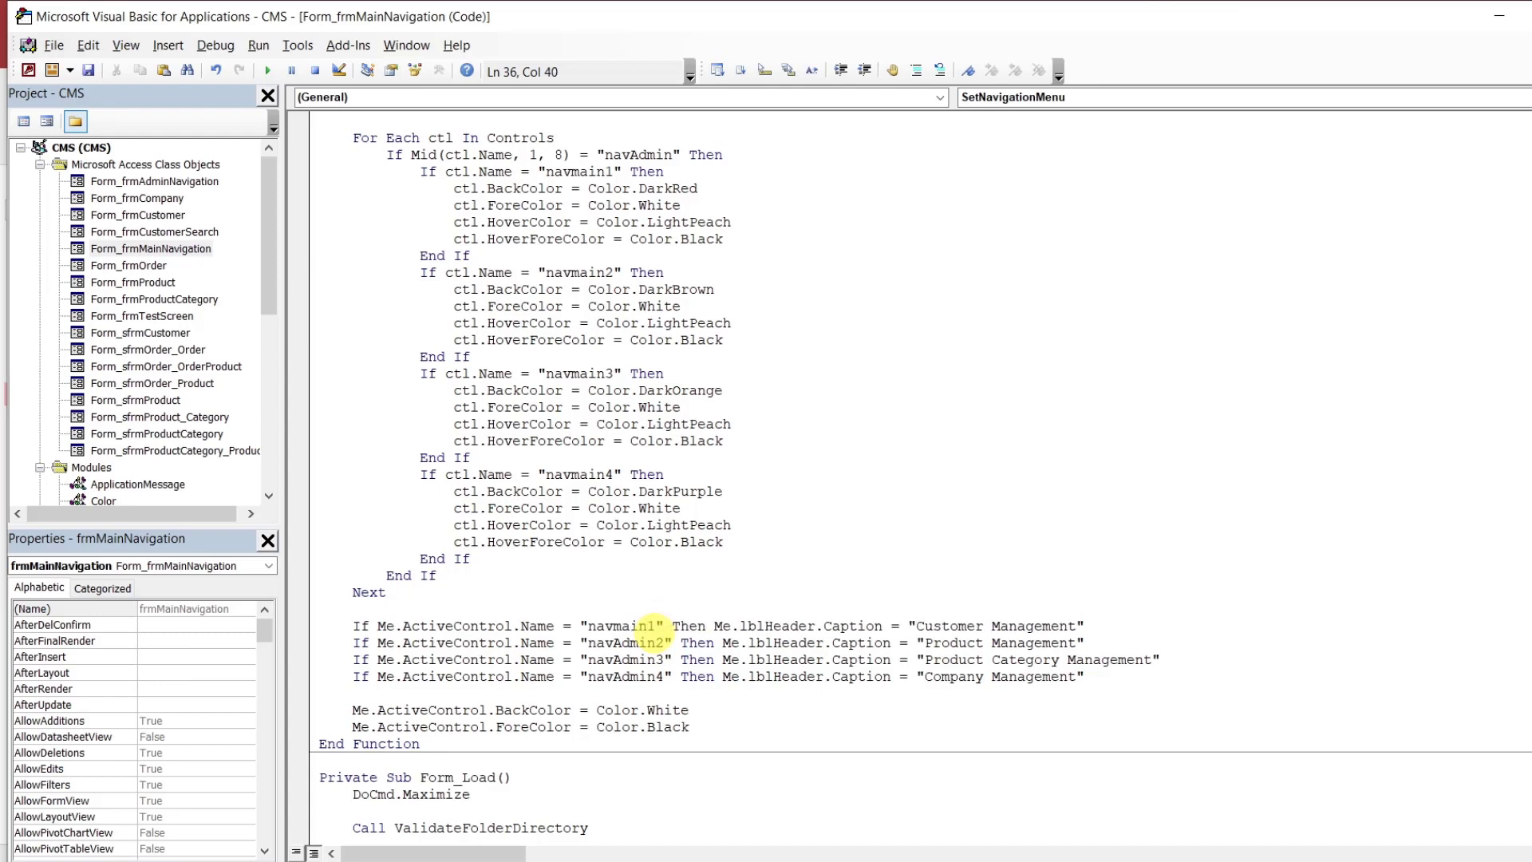
Change the ActiveControl name in the "Product Management" caption line to "navmain2"
key(Right)
key(Down)
key(BackSpace)
key(BackSpace)
key(BackSpace)
key(BackSpace)
key(BackSpace)
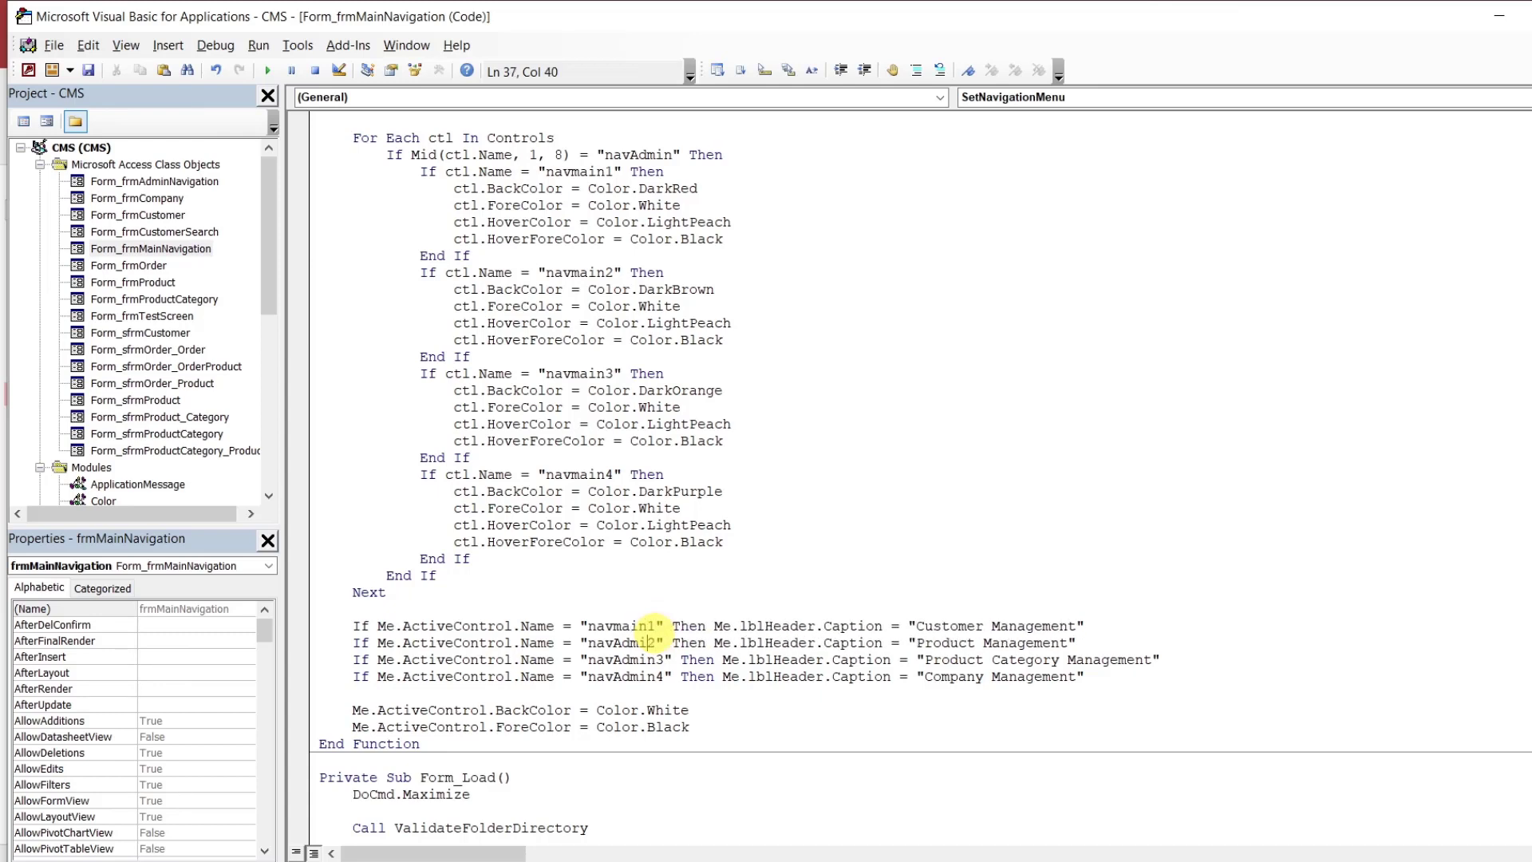
text(main)
Change the ActiveControl name in the "Product Category Management" caption line to "navmain3"
key(Right)
key(BackSpace)
key(BackSpace)
key(BackSpace)
key(BackSpace)
key(BackSpace)
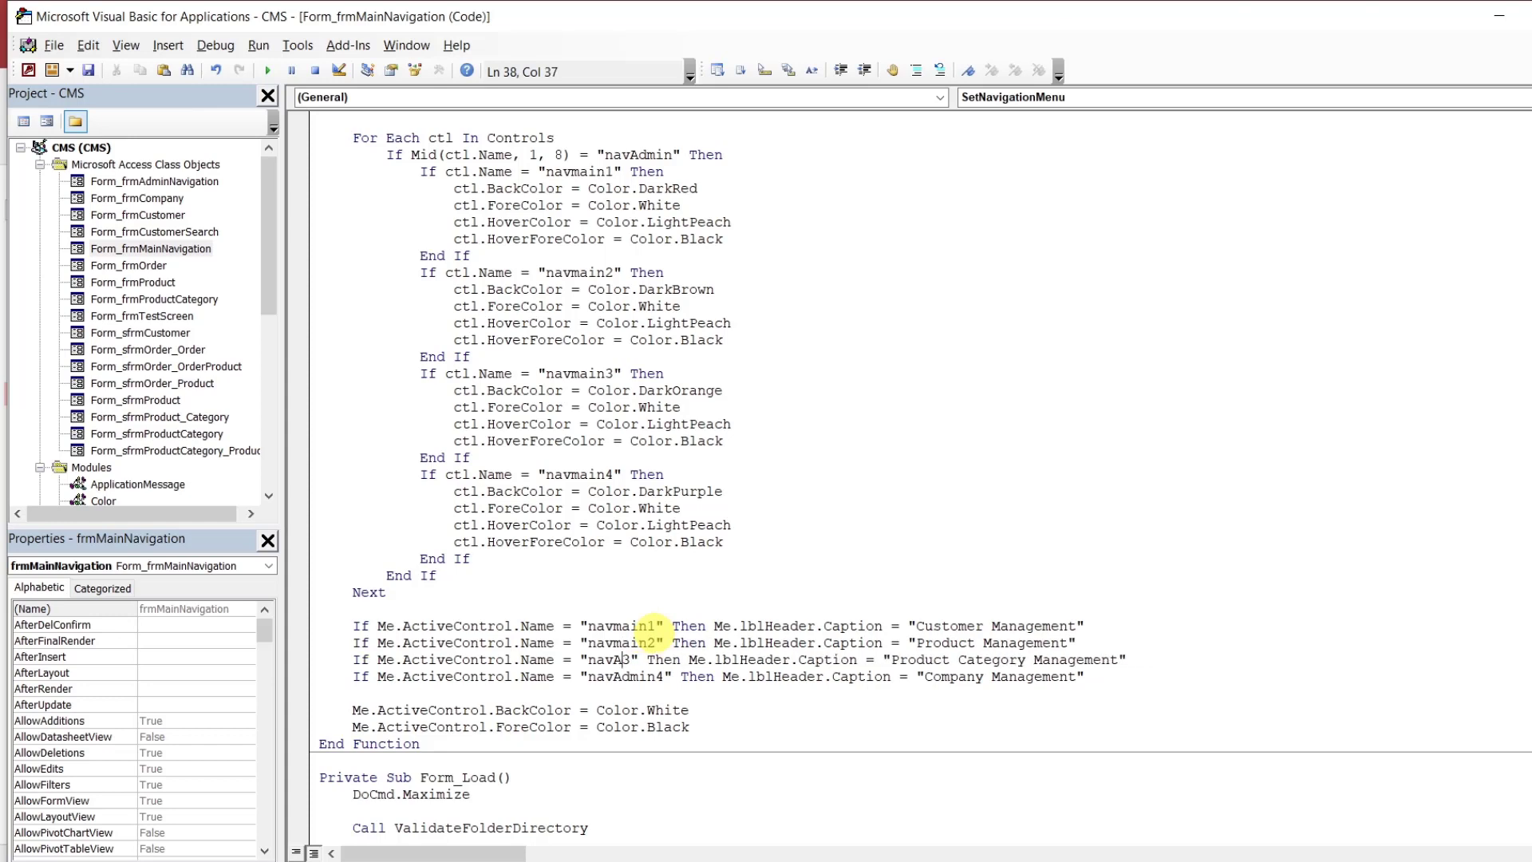
text(main)
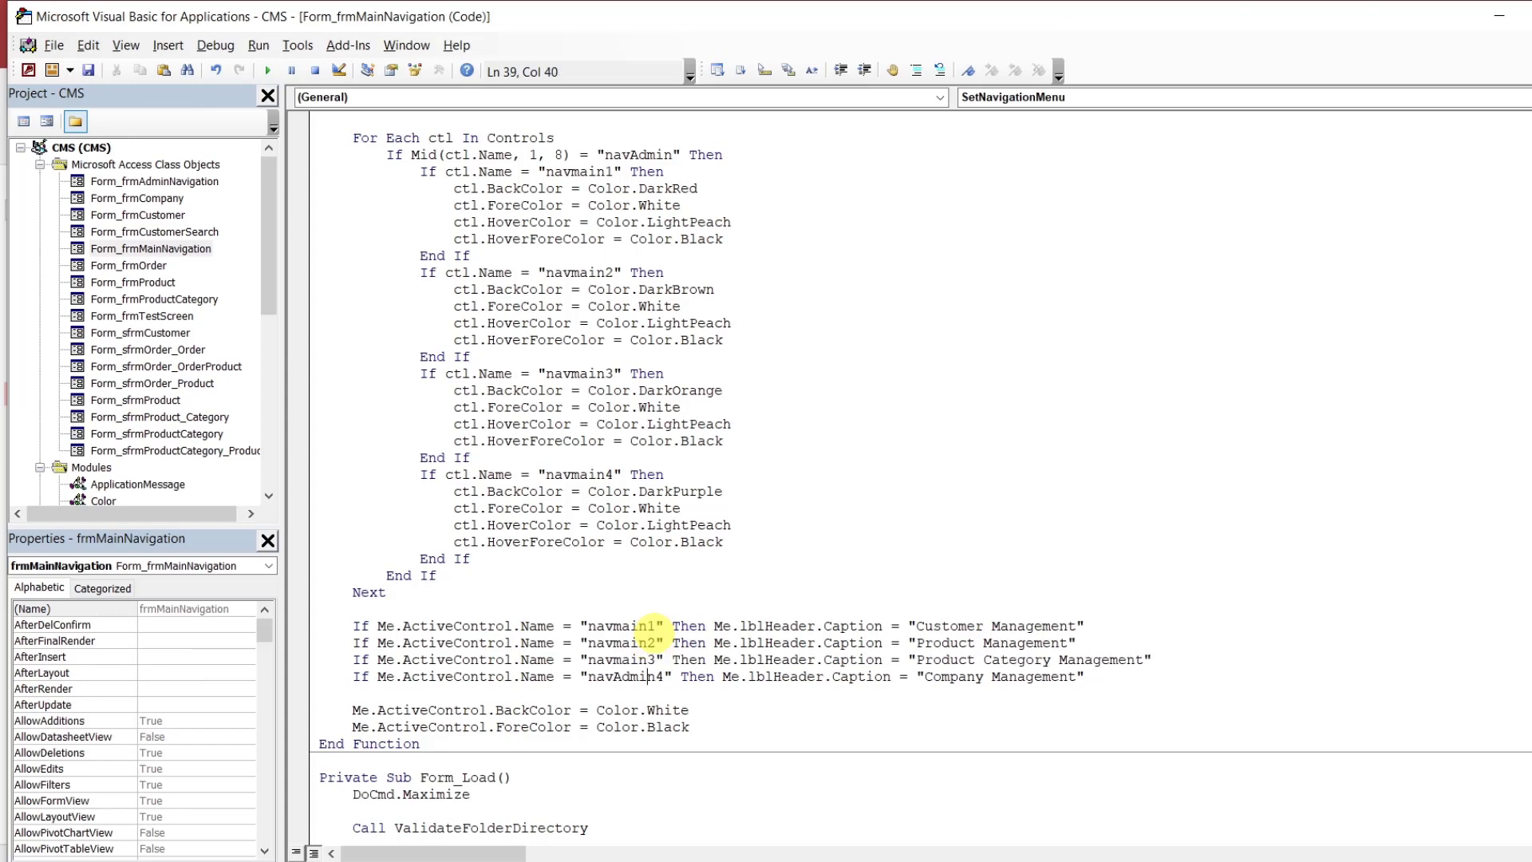
Change the ActiveControl name in the "Company Management" caption line to "navmain4"
key(Right)
key(BackSpace)
key(BackSpace)
key(BackSpace)
key(BackSpace)
key(BackSpace)
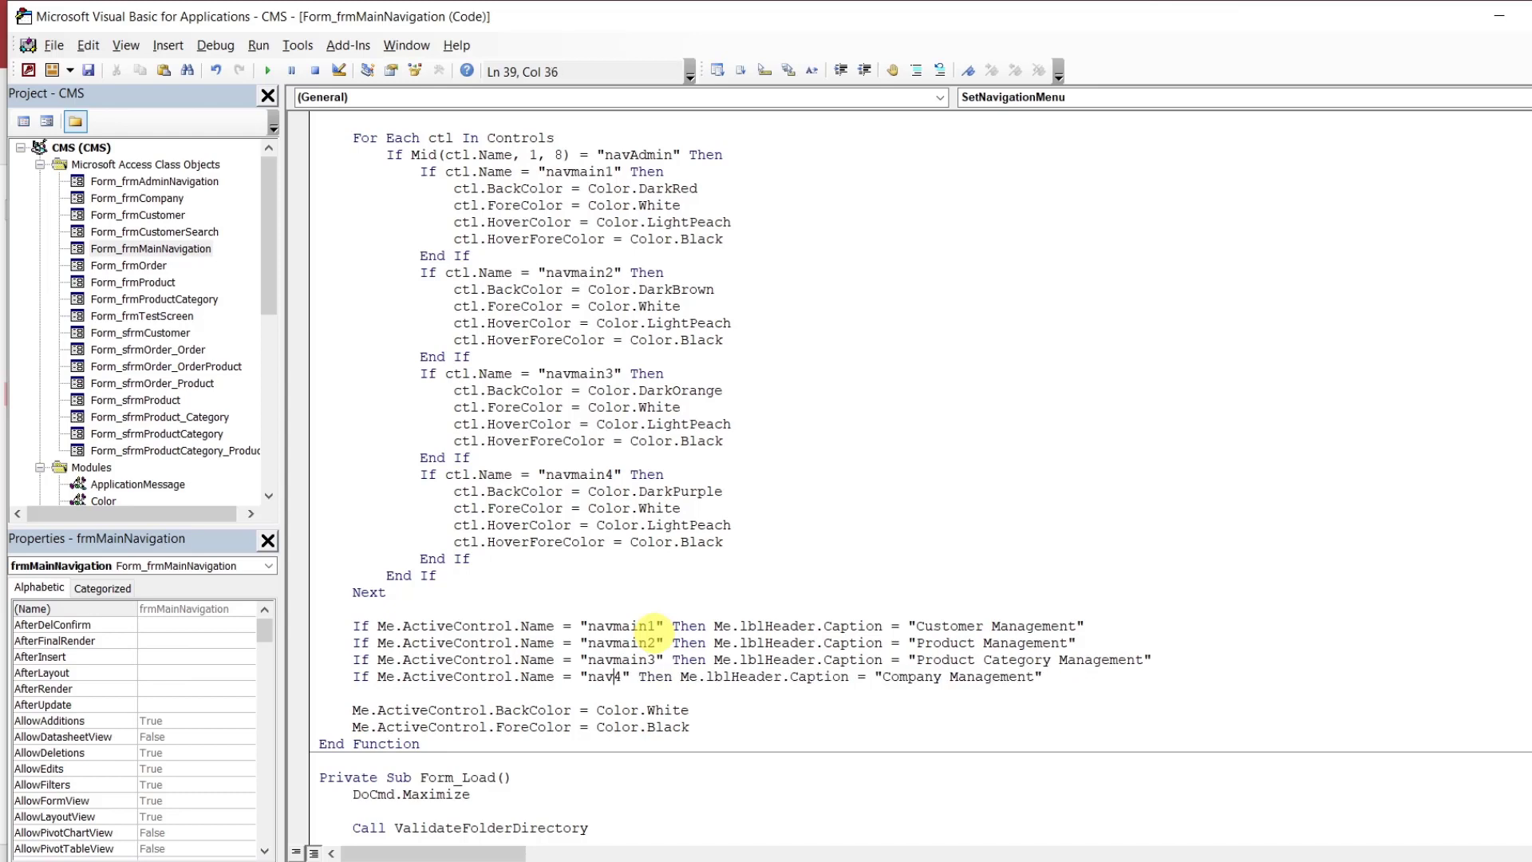
text(mani)
key(BackSpace)
key(BackSpace)
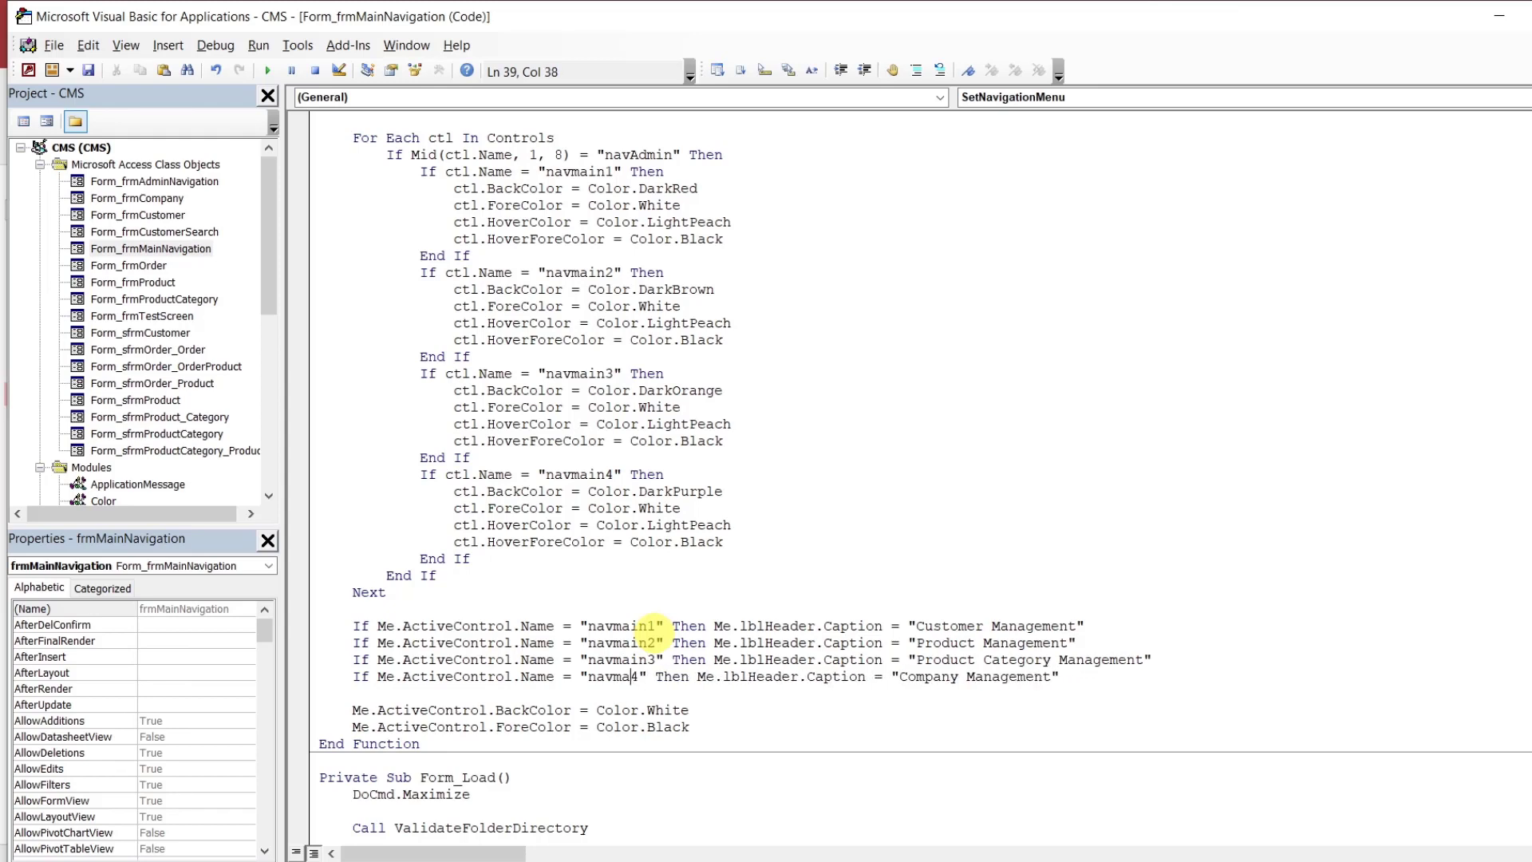
text(in)
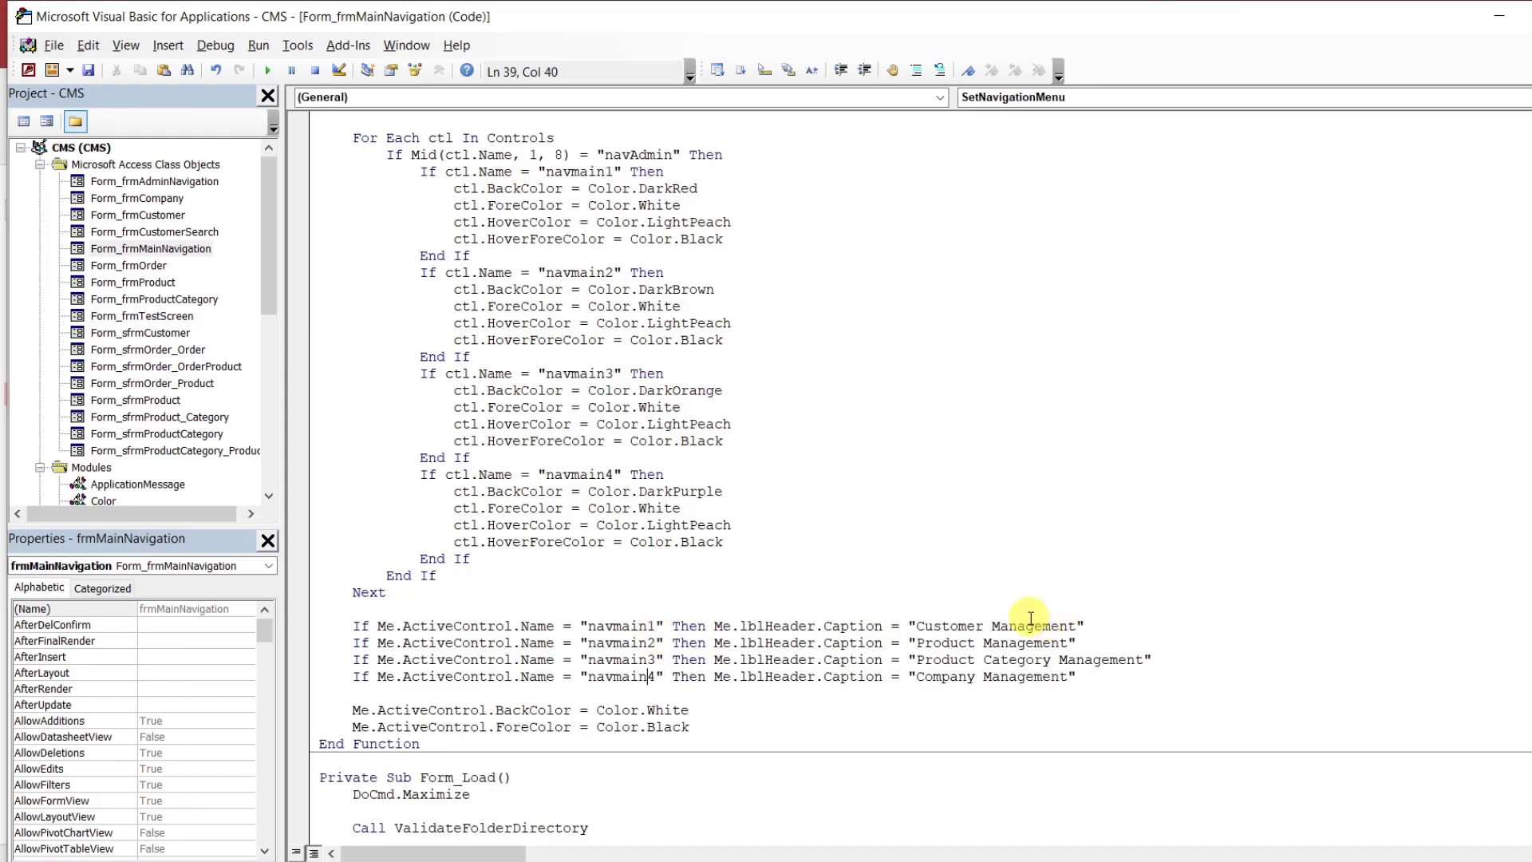
Set the header caption for navmain1 to "Order Entry"
double_click(975, 630)
click(998, 592)
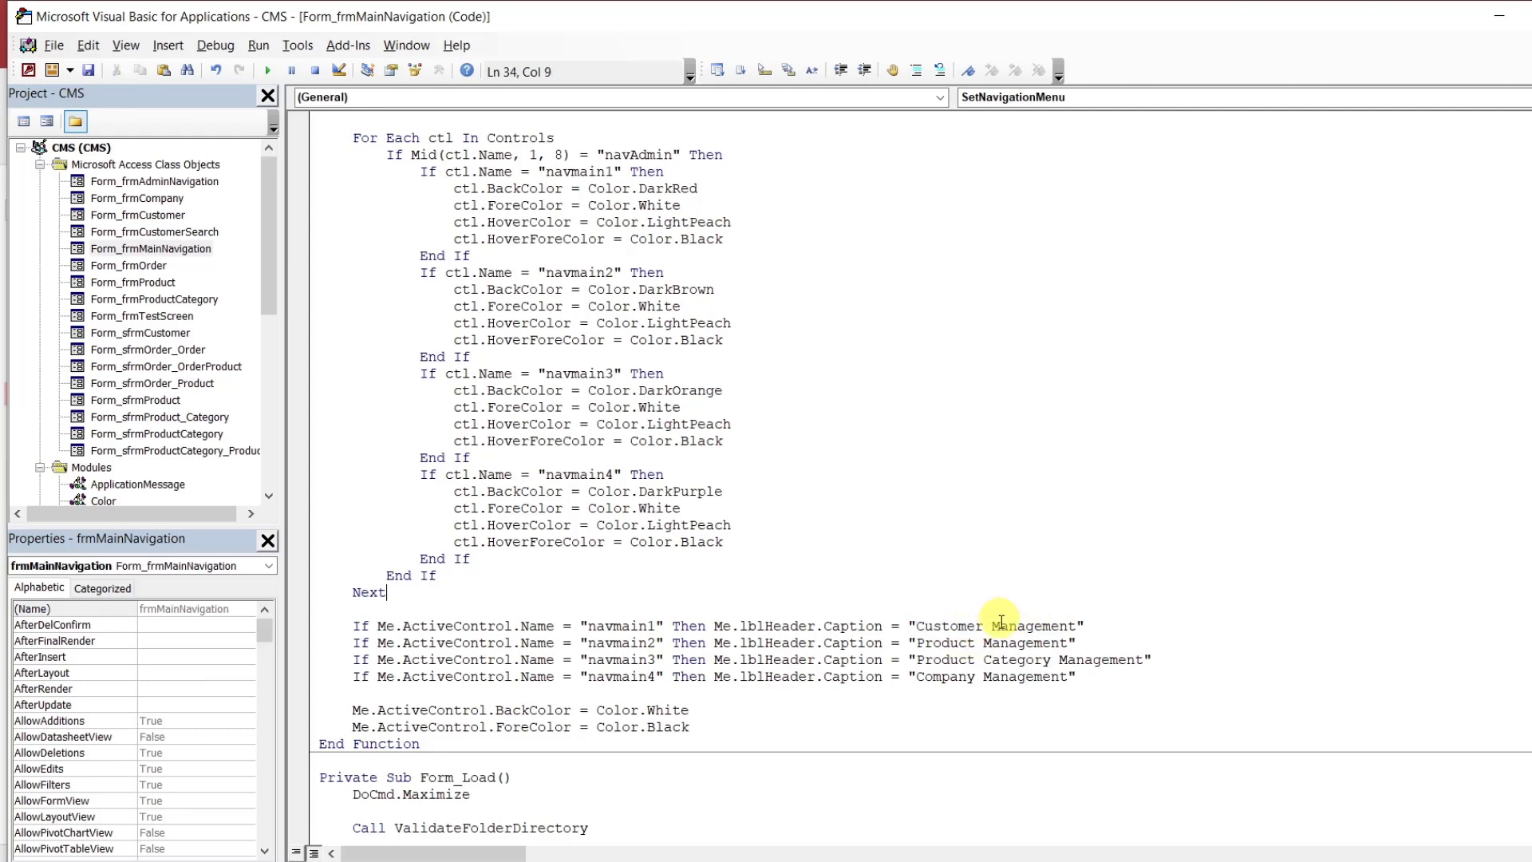
click(978, 625)
double_click(981, 624)
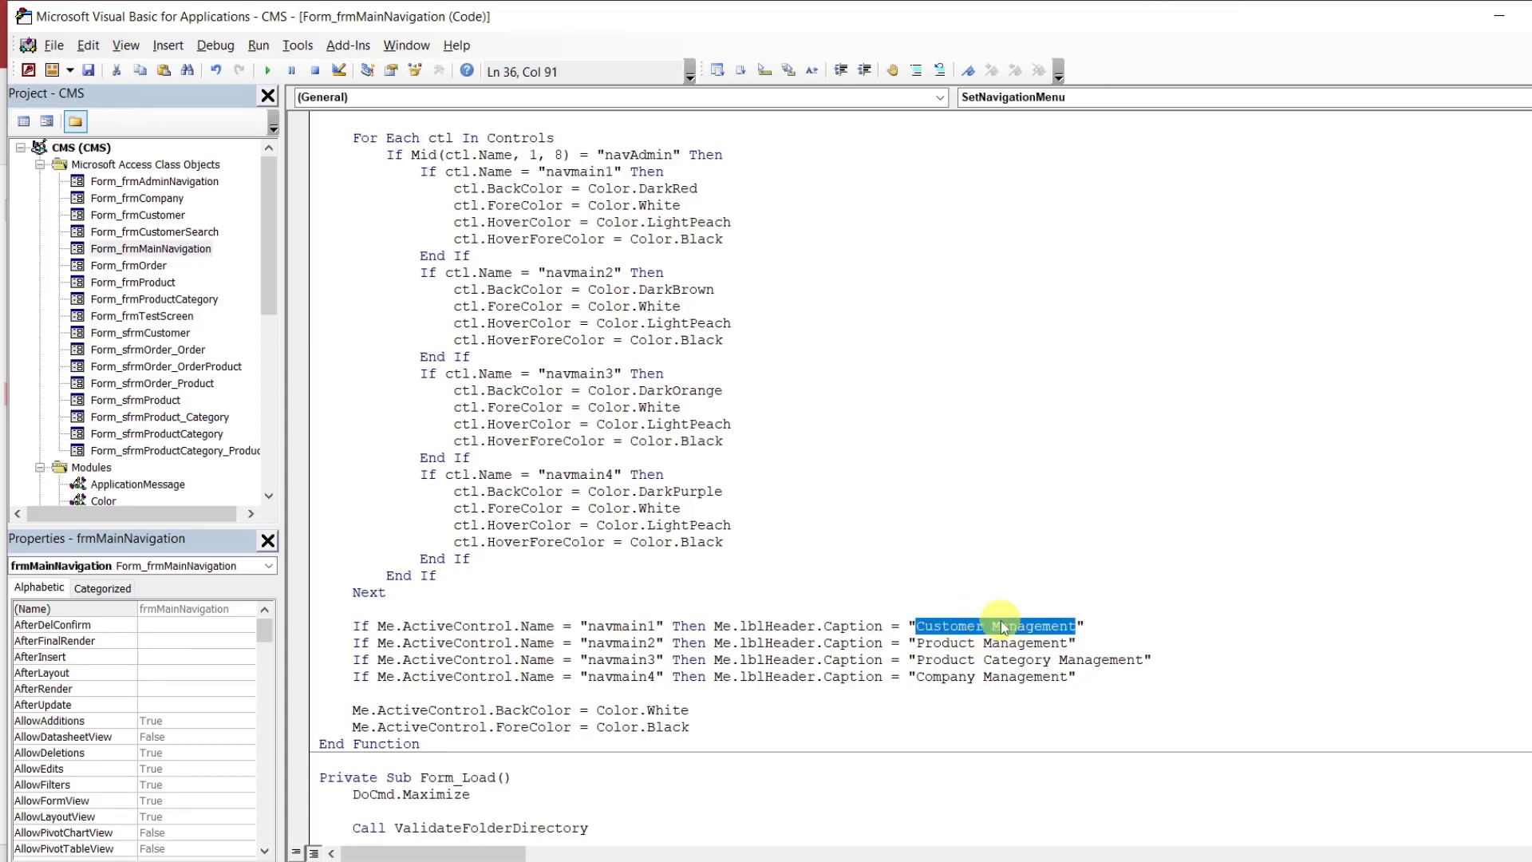
text(Or)
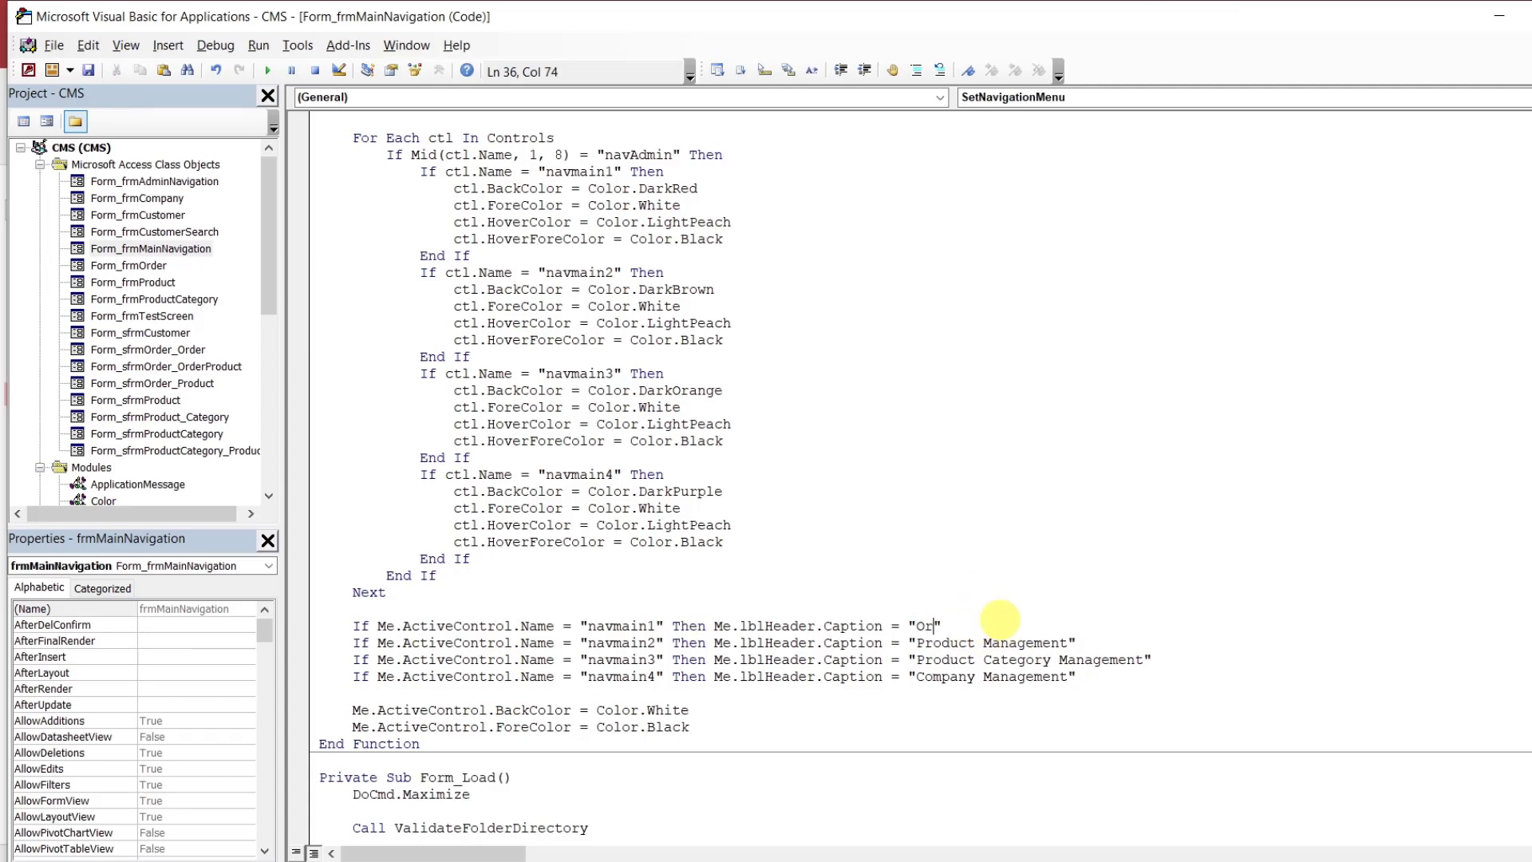
text(der Entry)
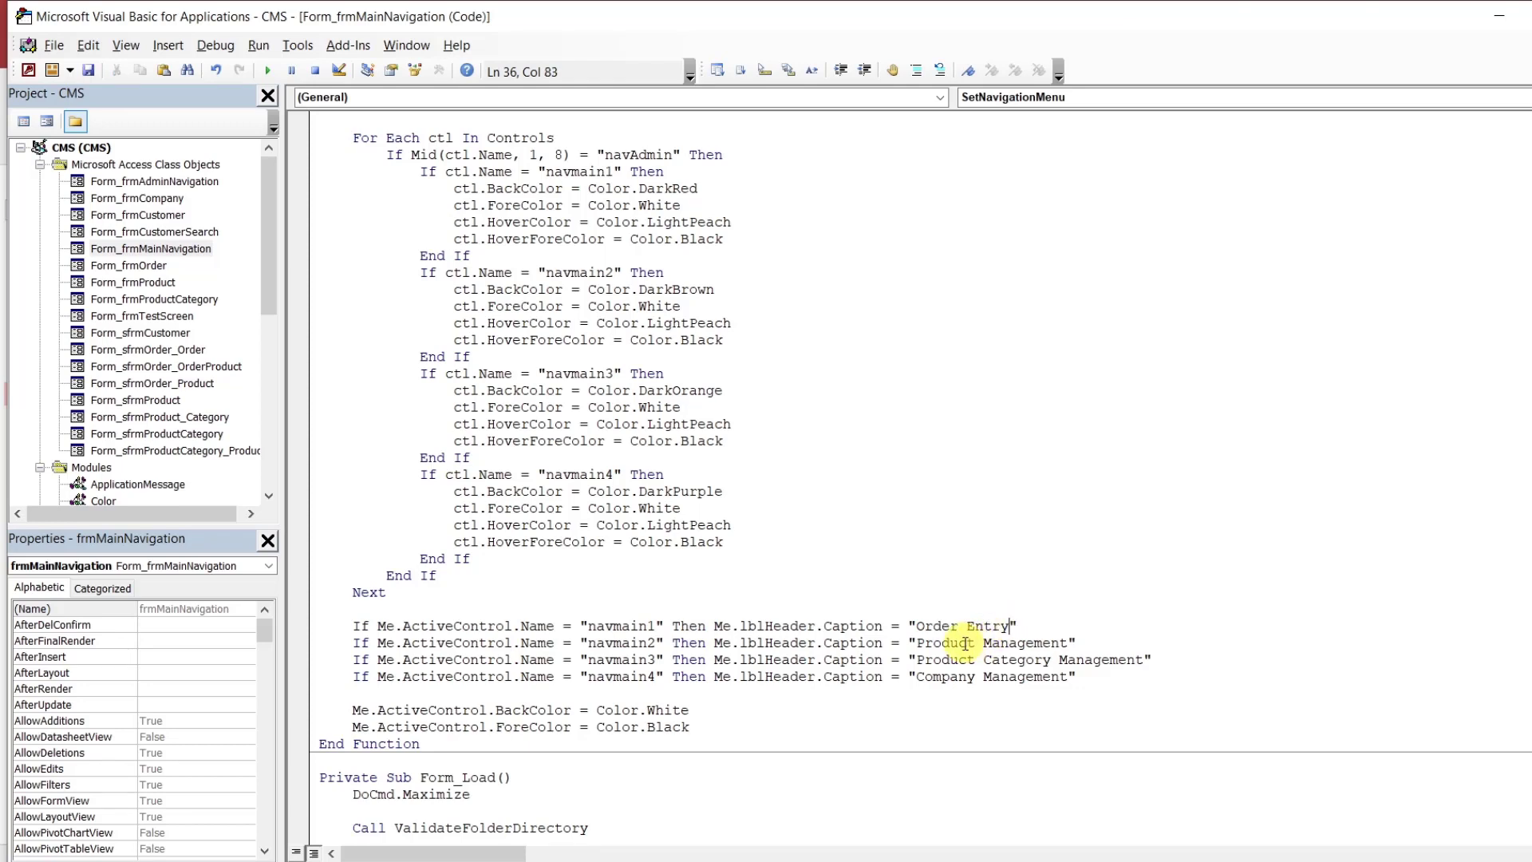
Set the header caption for navmain2 to "Administration"
drag(917, 643, 1002, 640)
text(A)
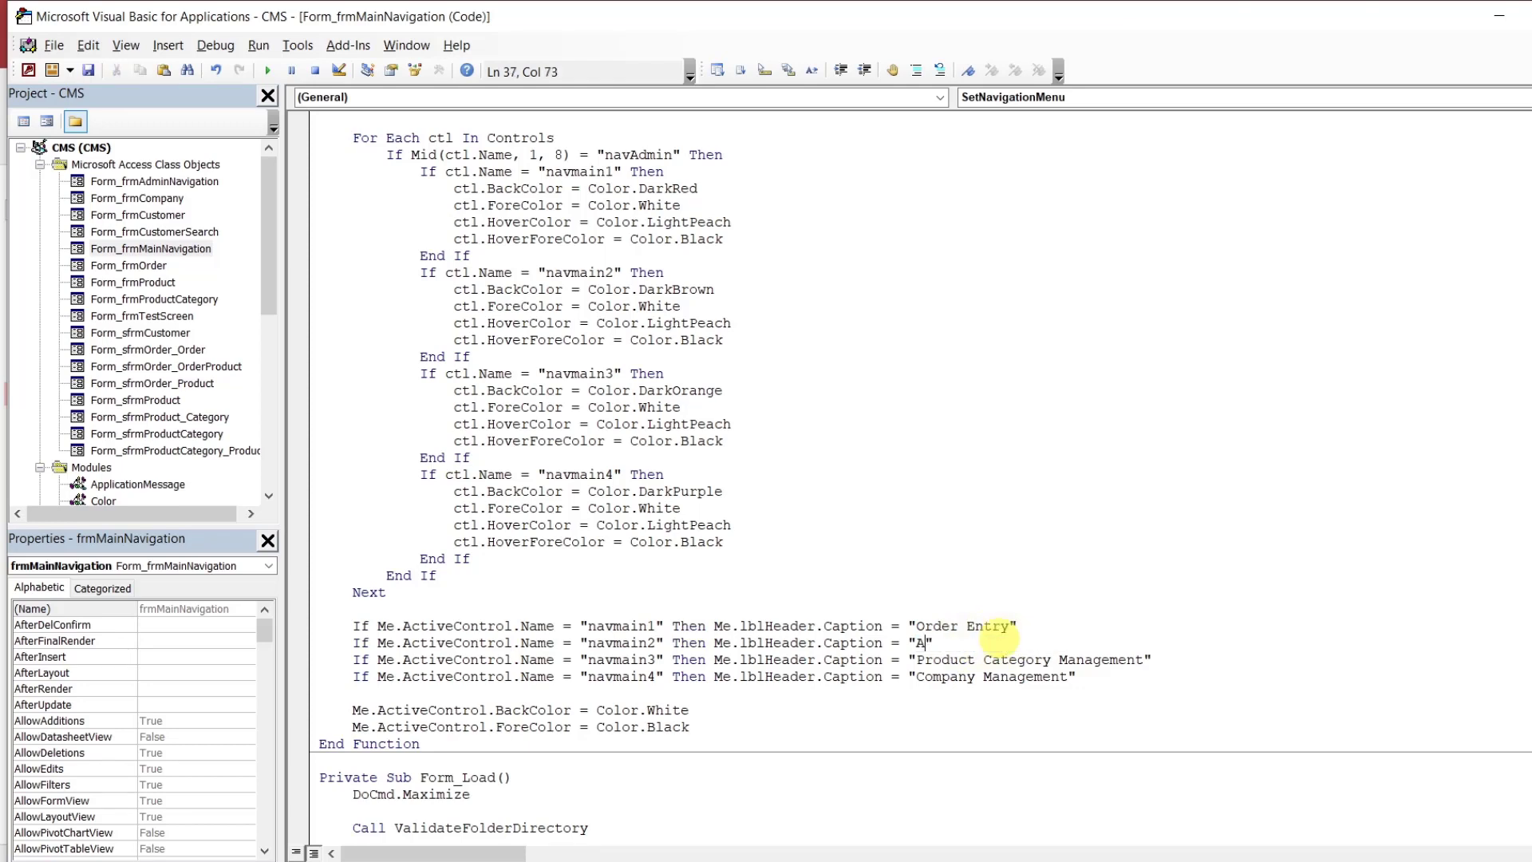
text(dminista)
key(BackSpace)
text(retion)
key(BackSpace)
key(BackSpace)
key(BackSpace)
key(BackSpace)
text(at)
key(BackSpace)
key(BackSpace)
key(BackSpace)
text(ation)
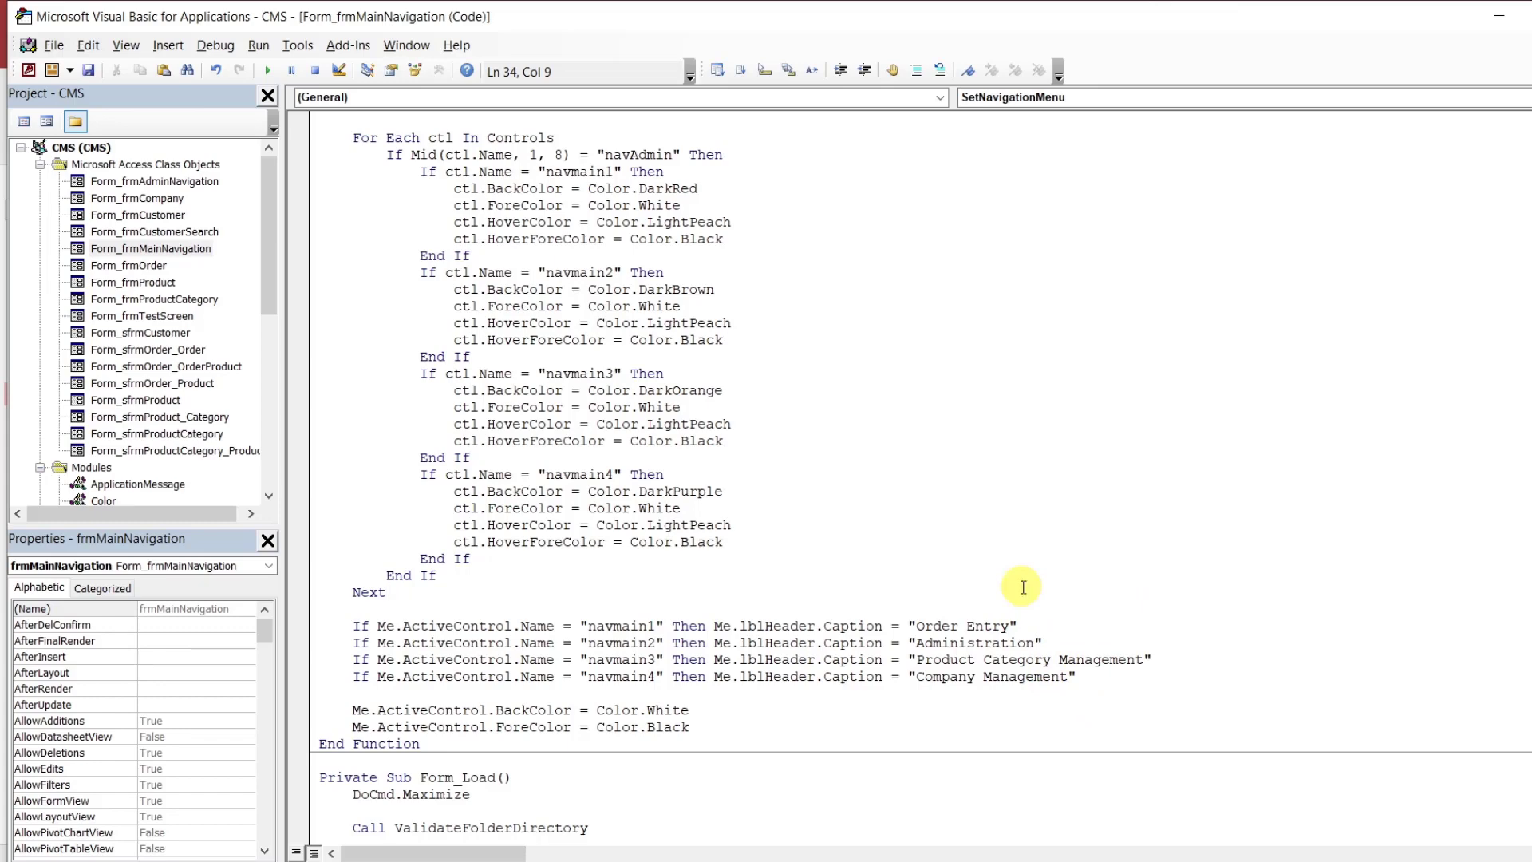
Switch to Access, close the frmMainNavigation design, and open frmMainNavigation in Form View
click(960, 861)
click(908, 798)
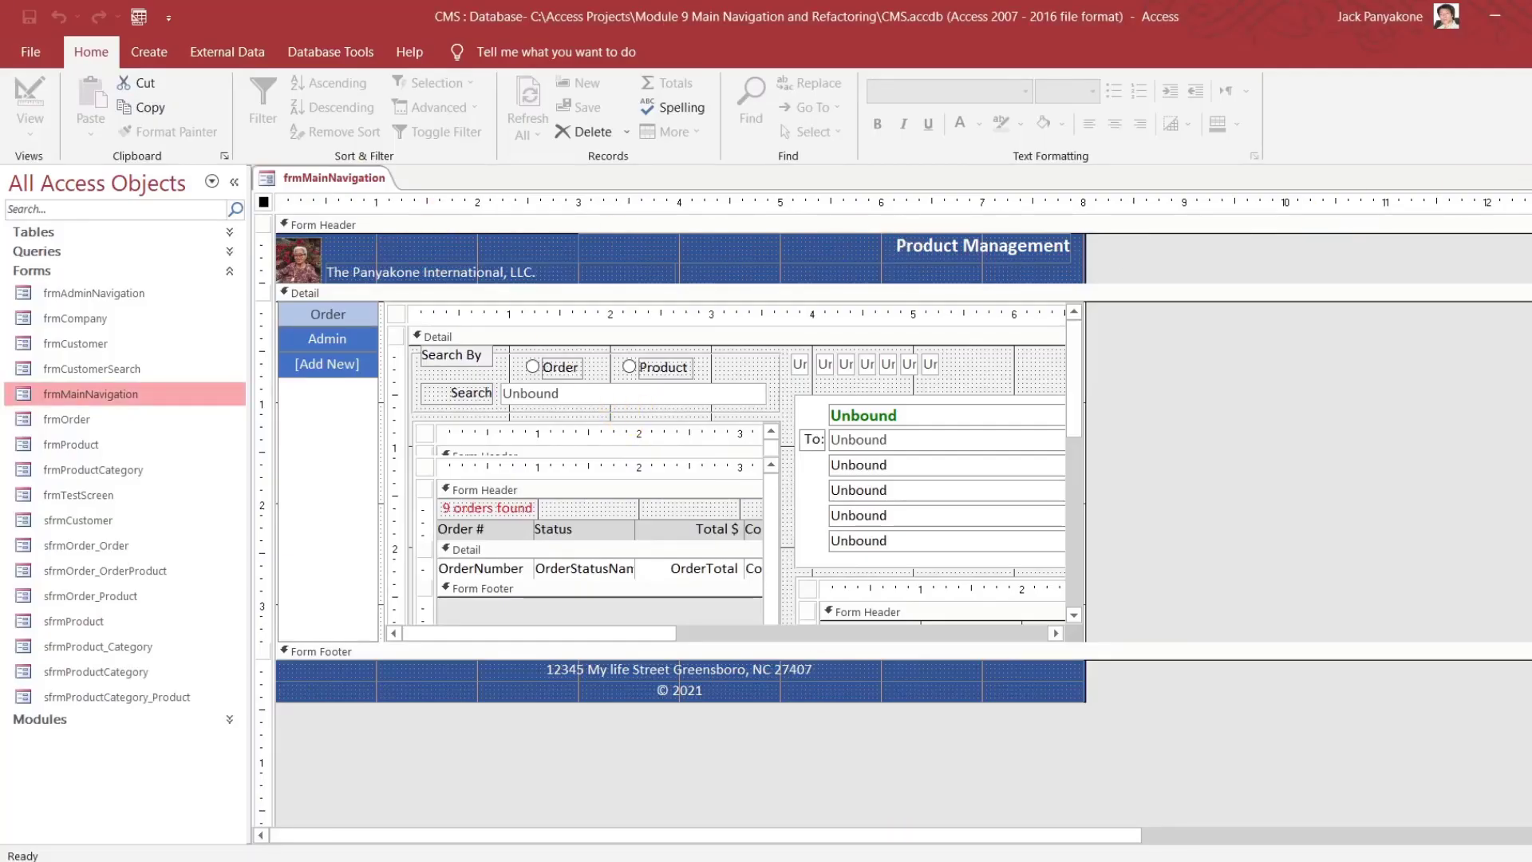
key(ctrl+w)
click(97, 385)
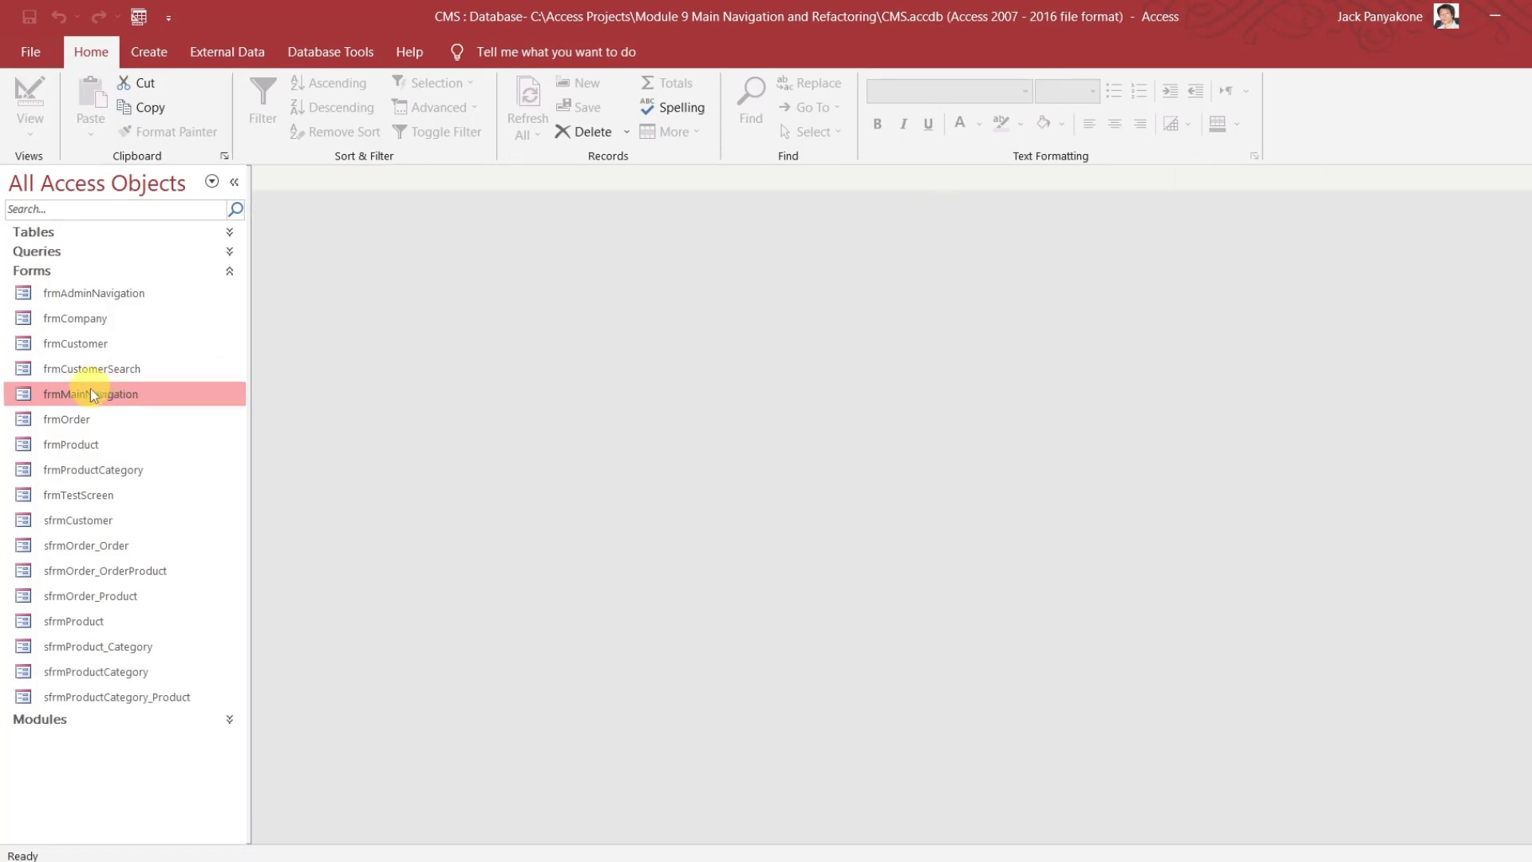
double_click(90, 391)
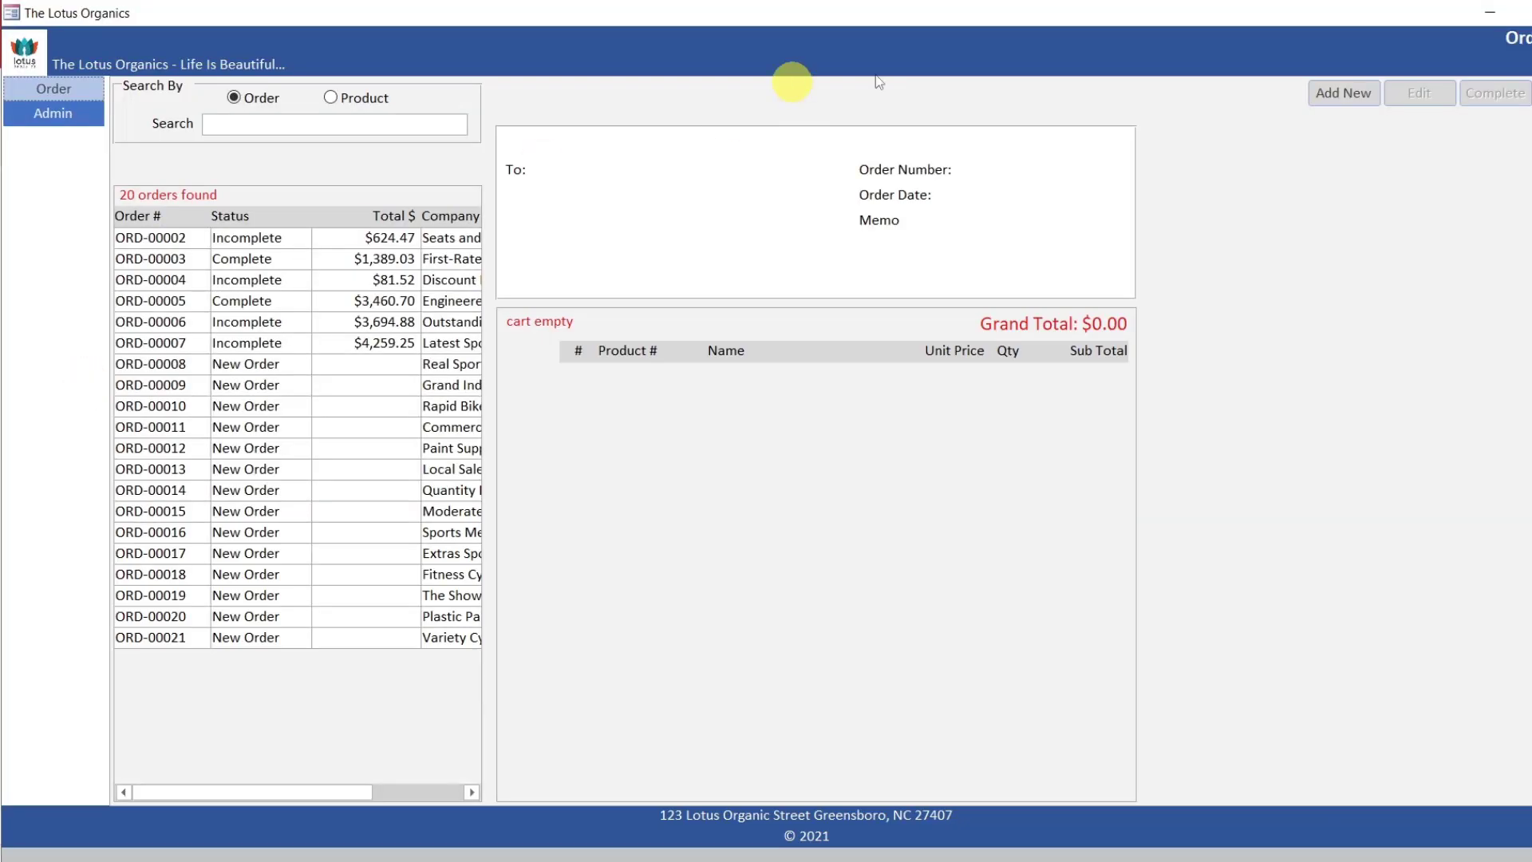
Test the main navigation by switching repeatedly between the Admin and Order pages, checking the header caption and button highlighting
click(55, 115)
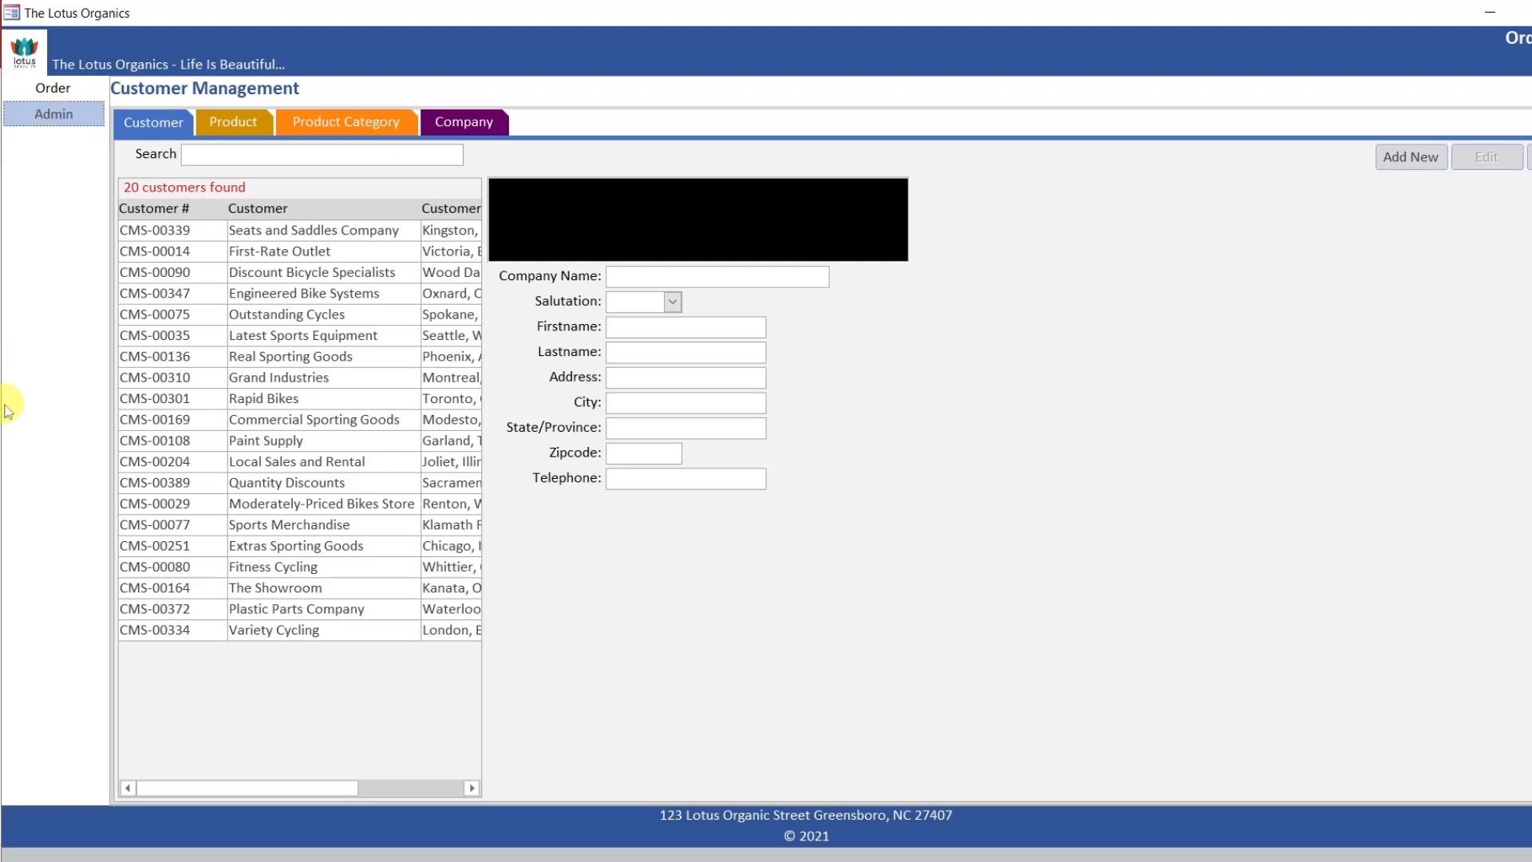
click(60, 92)
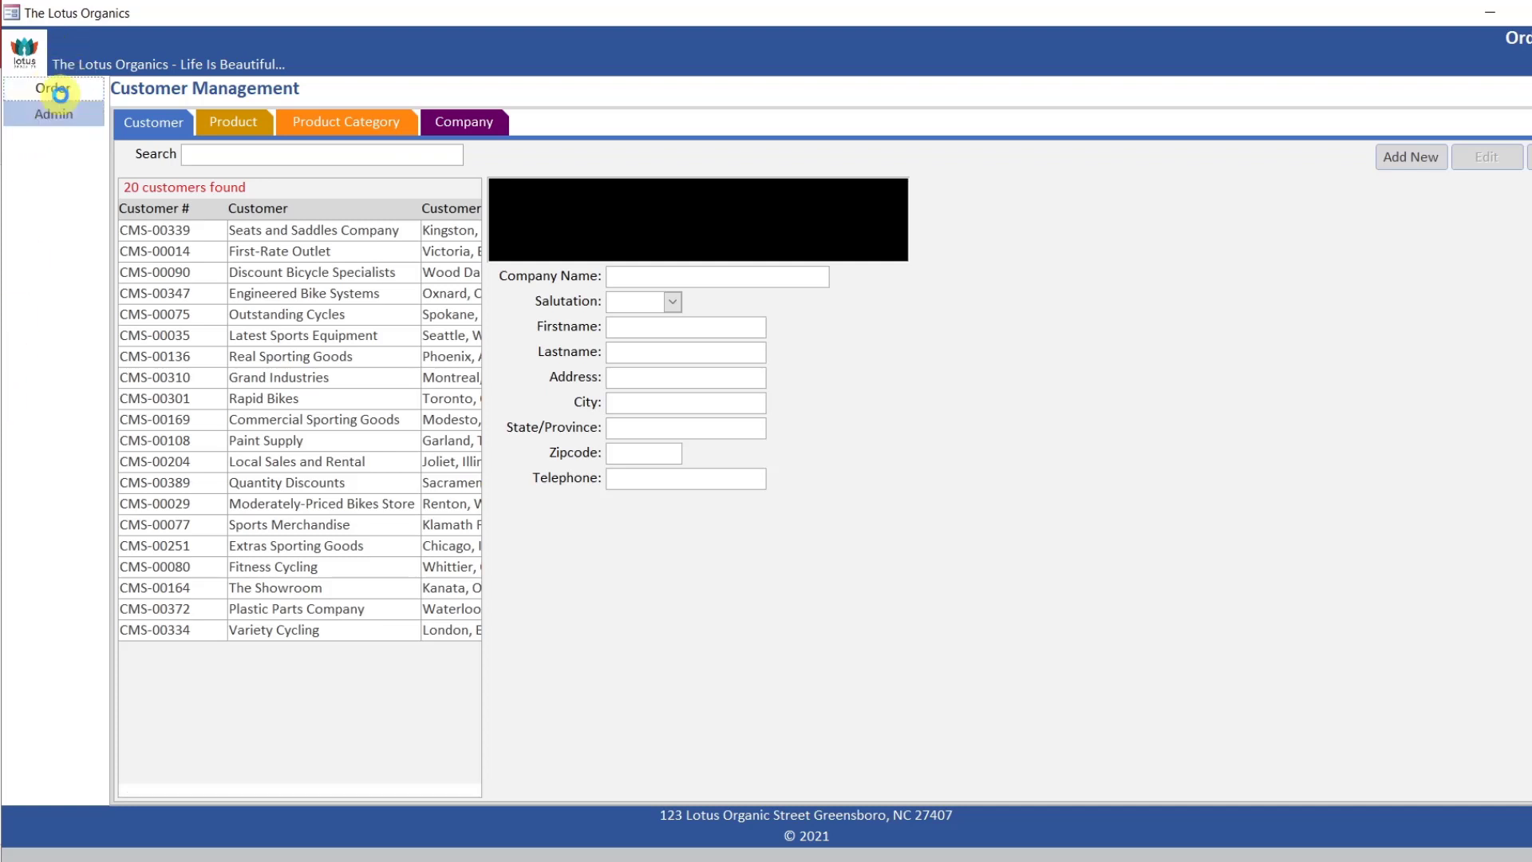
click(56, 115)
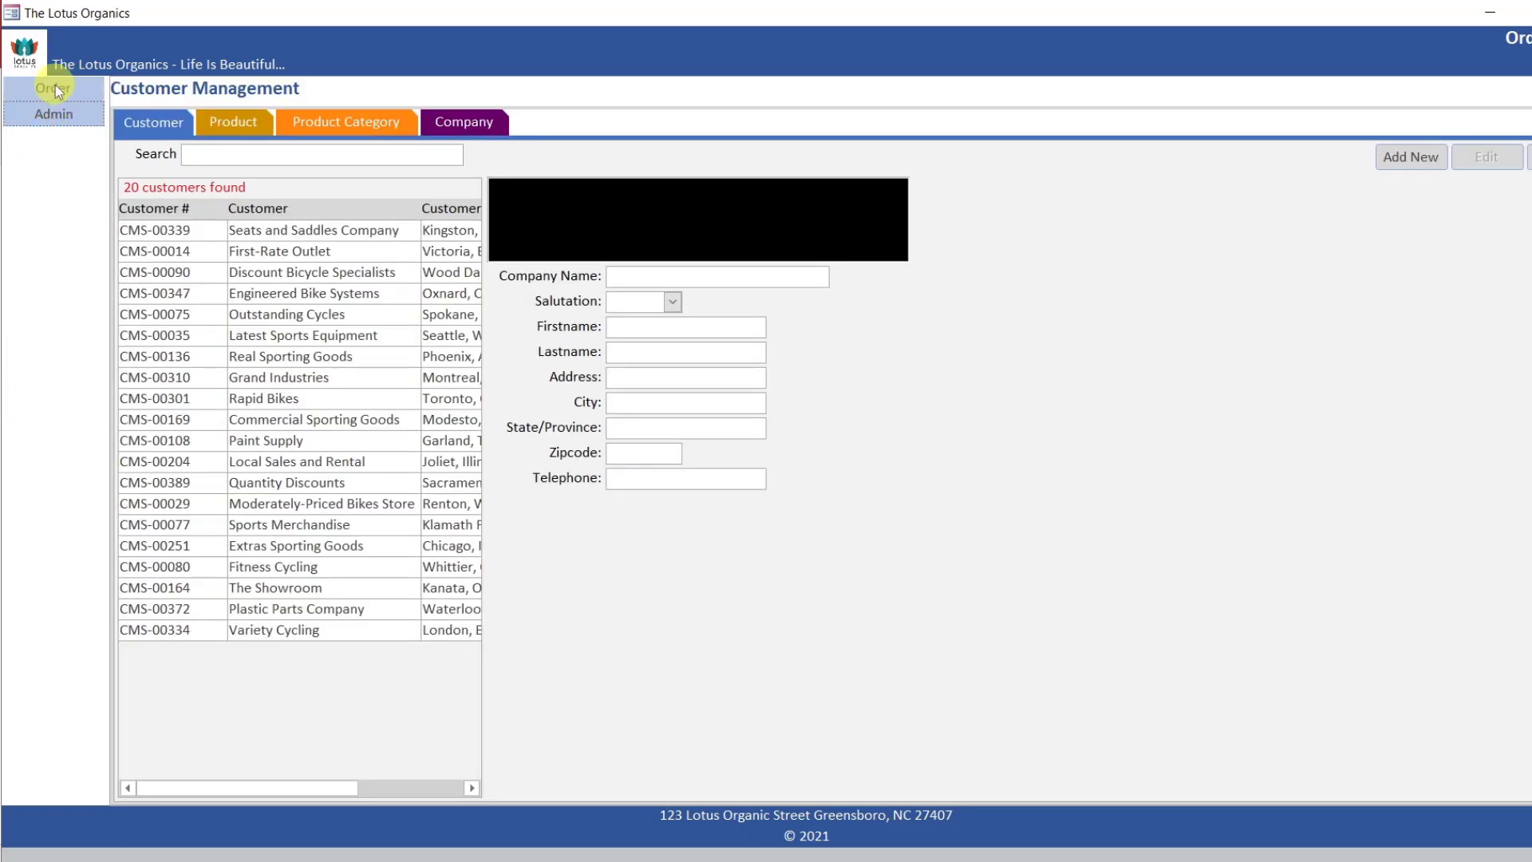
click(55, 89)
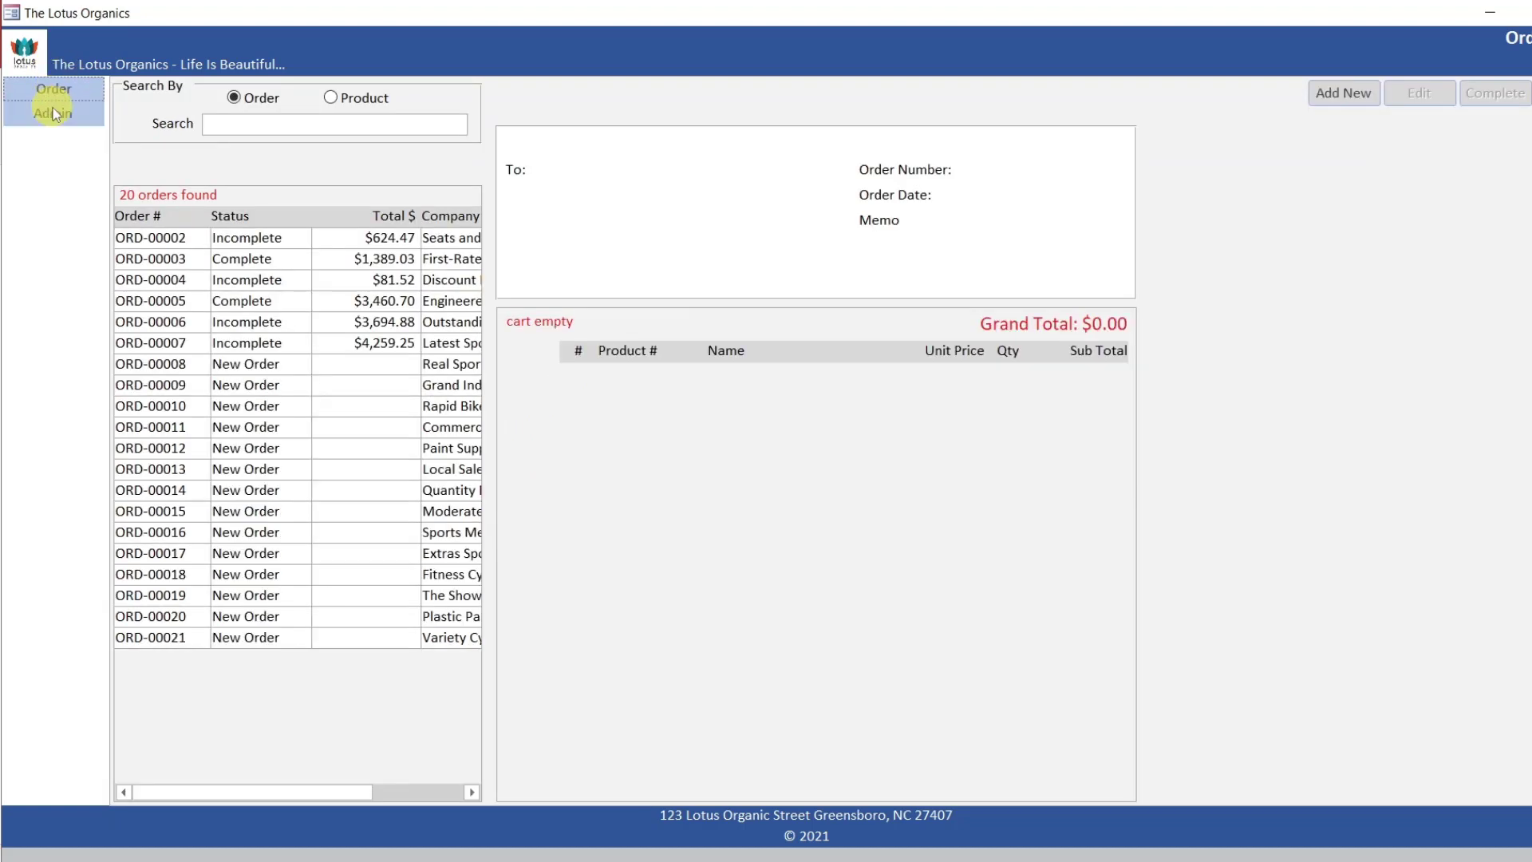
click(56, 115)
click(53, 89)
click(47, 113)
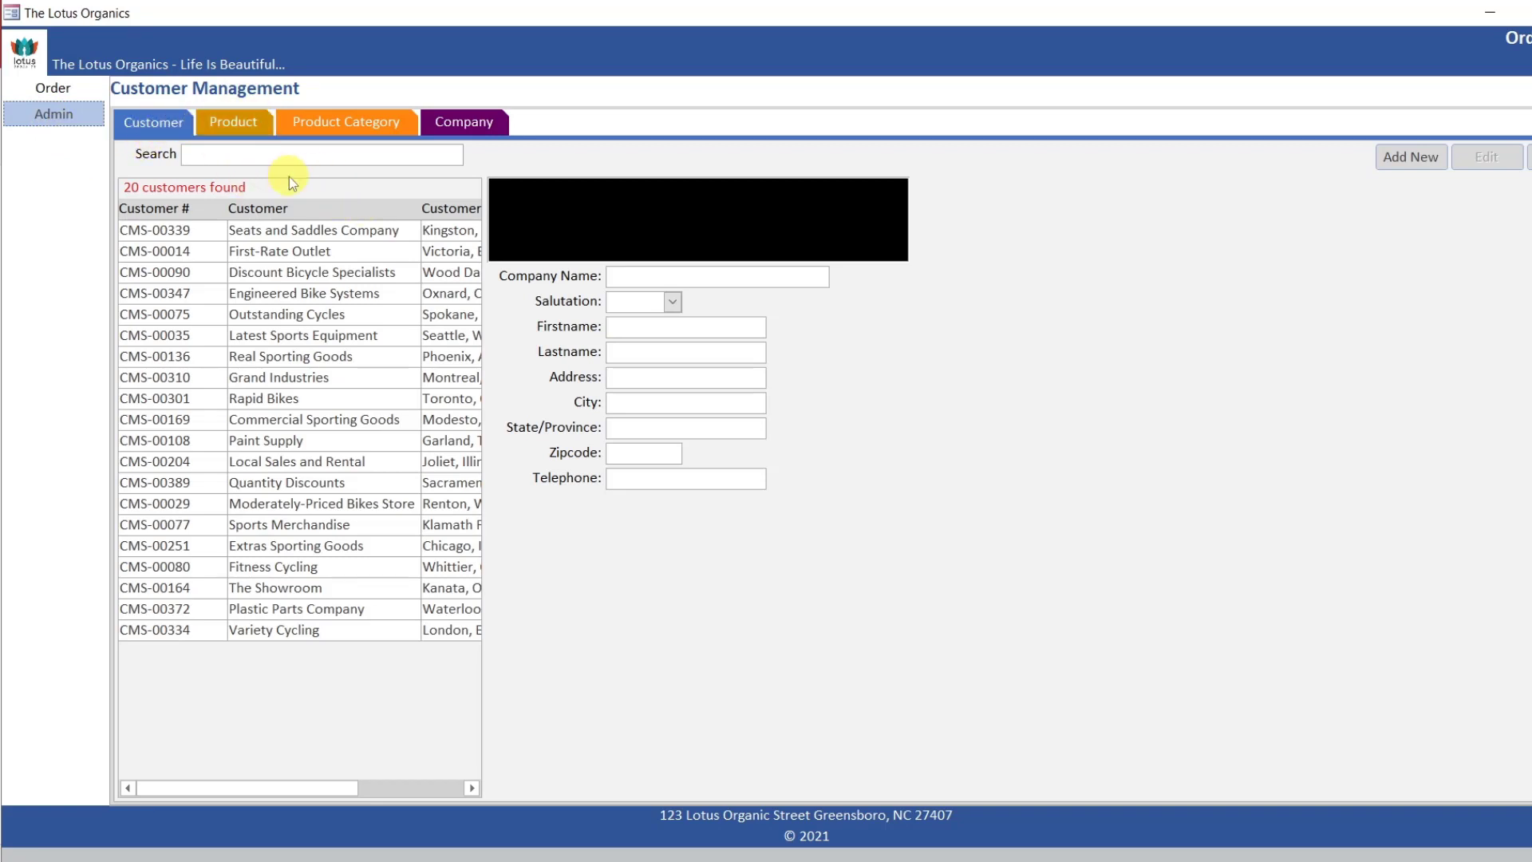
click(54, 96)
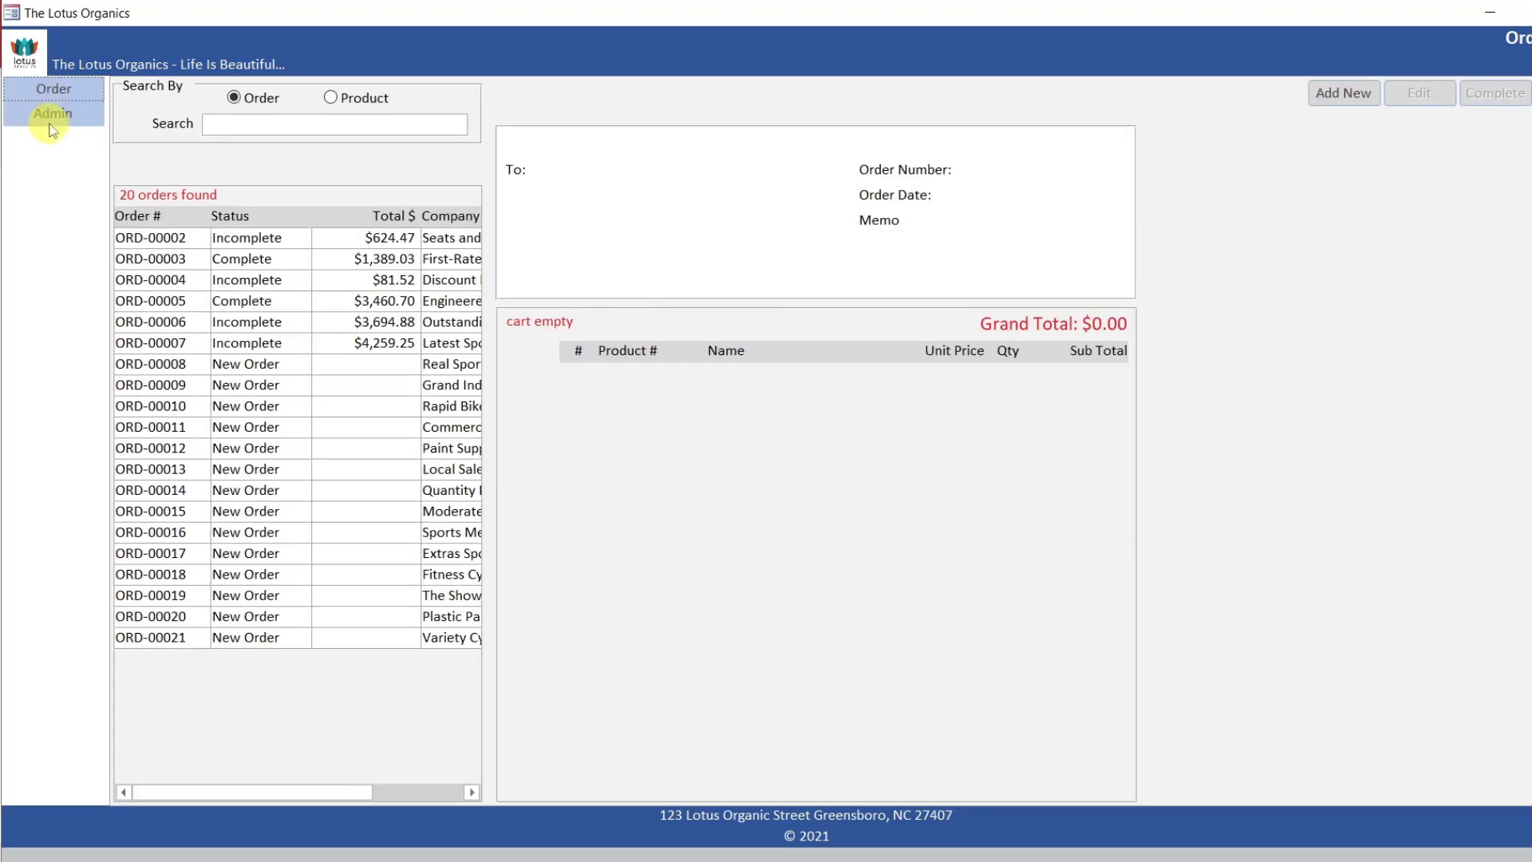
click(52, 116)
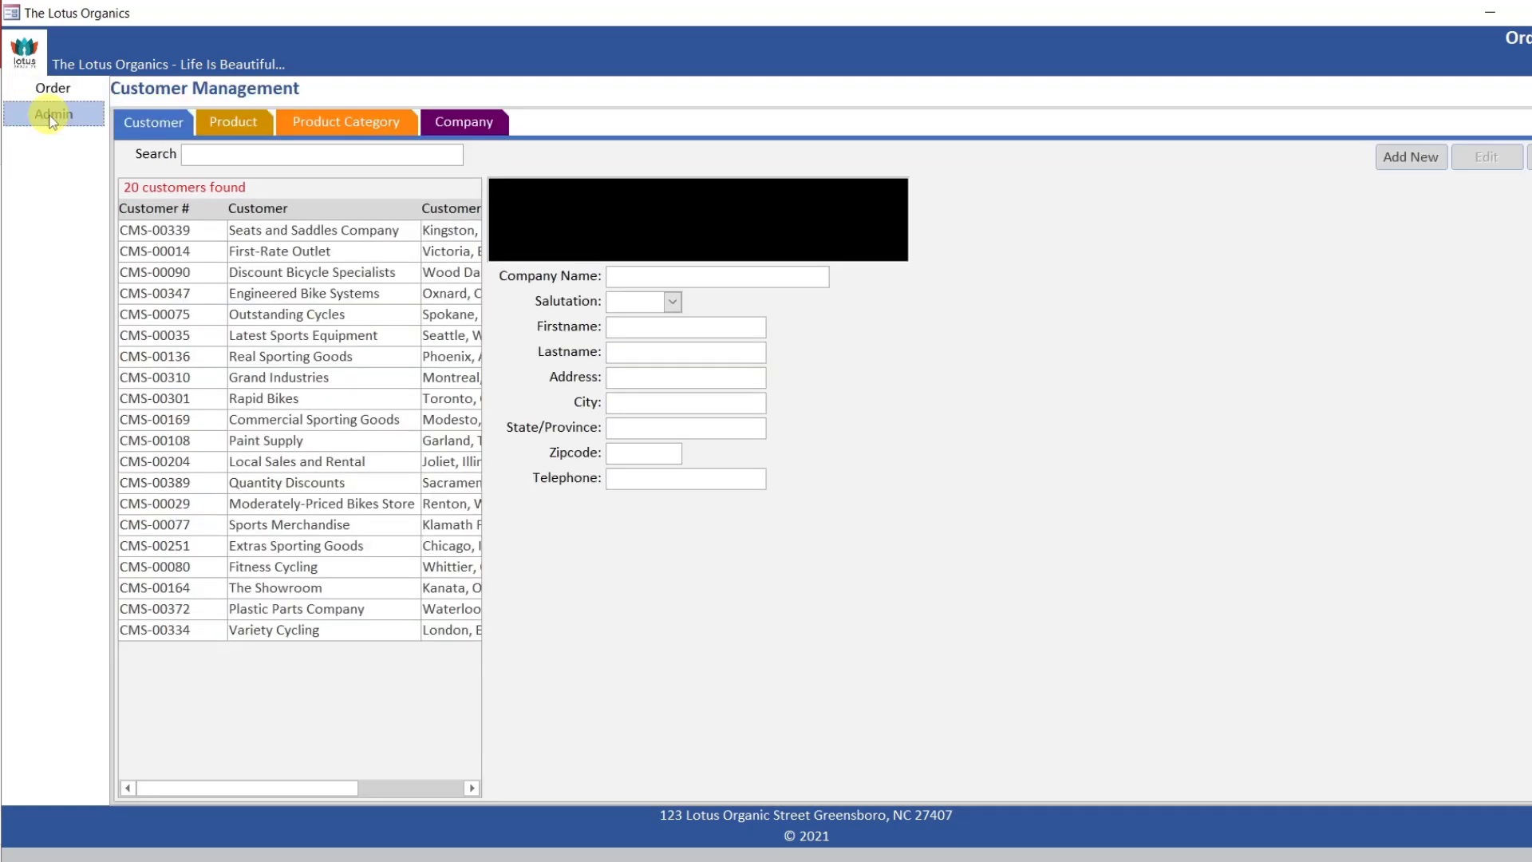
Switch the running main navigation form to Design View
right_click(40, 50)
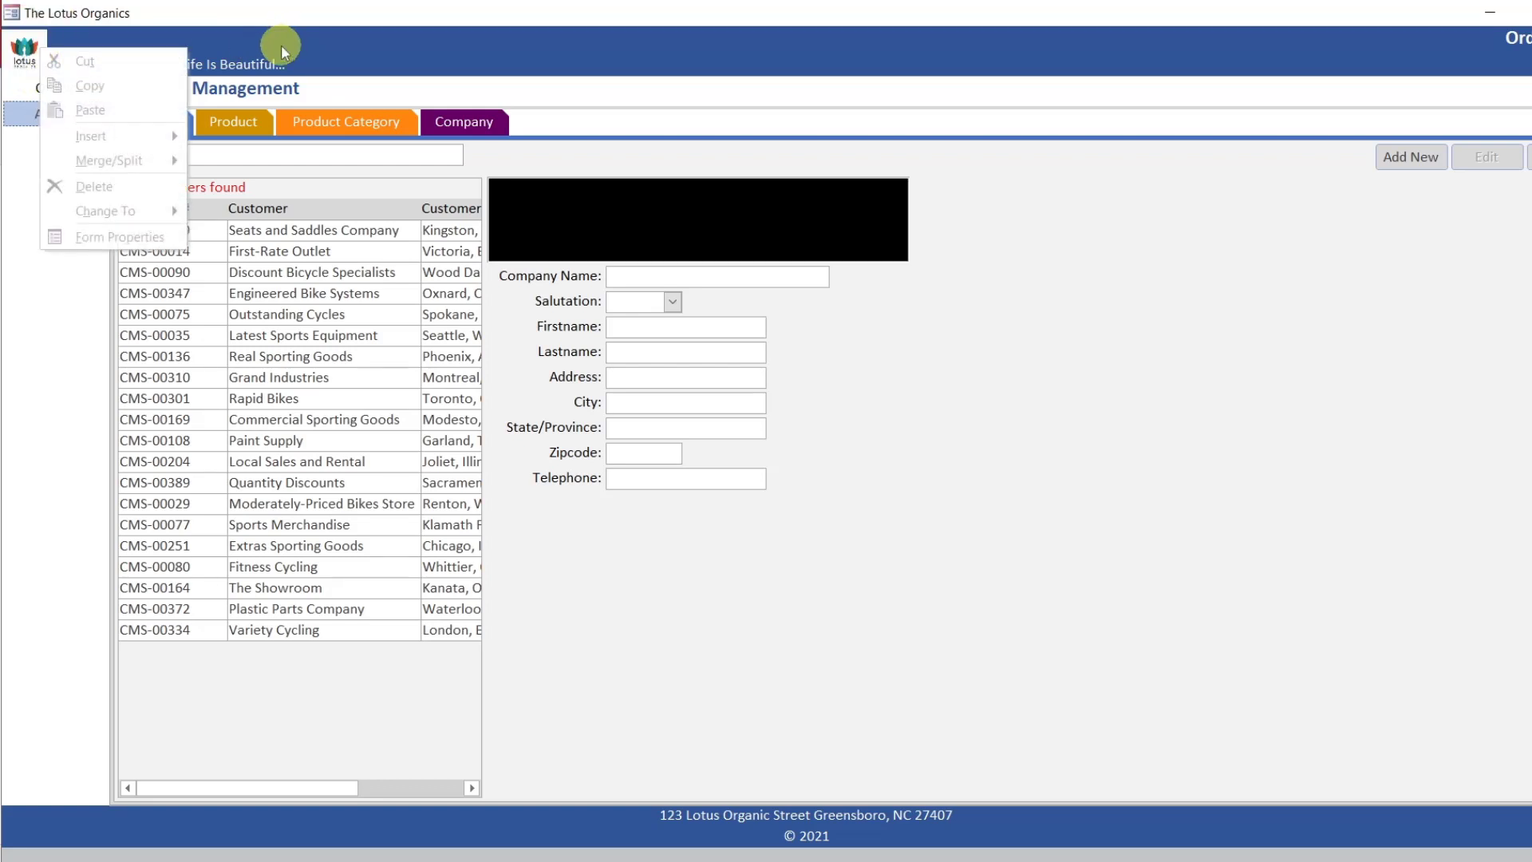
click(399, 90)
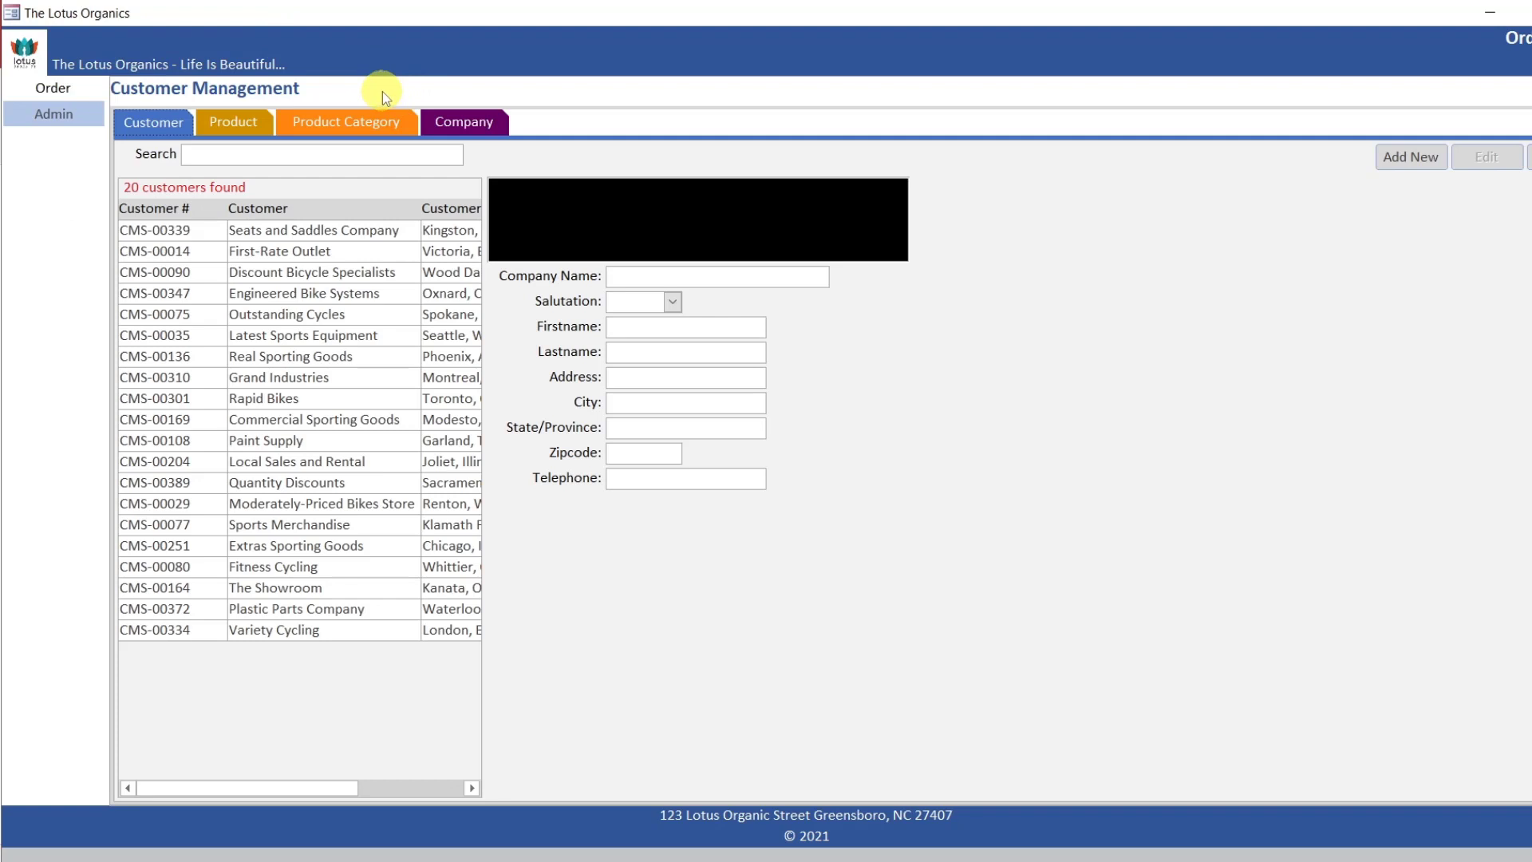
right_click(381, 91)
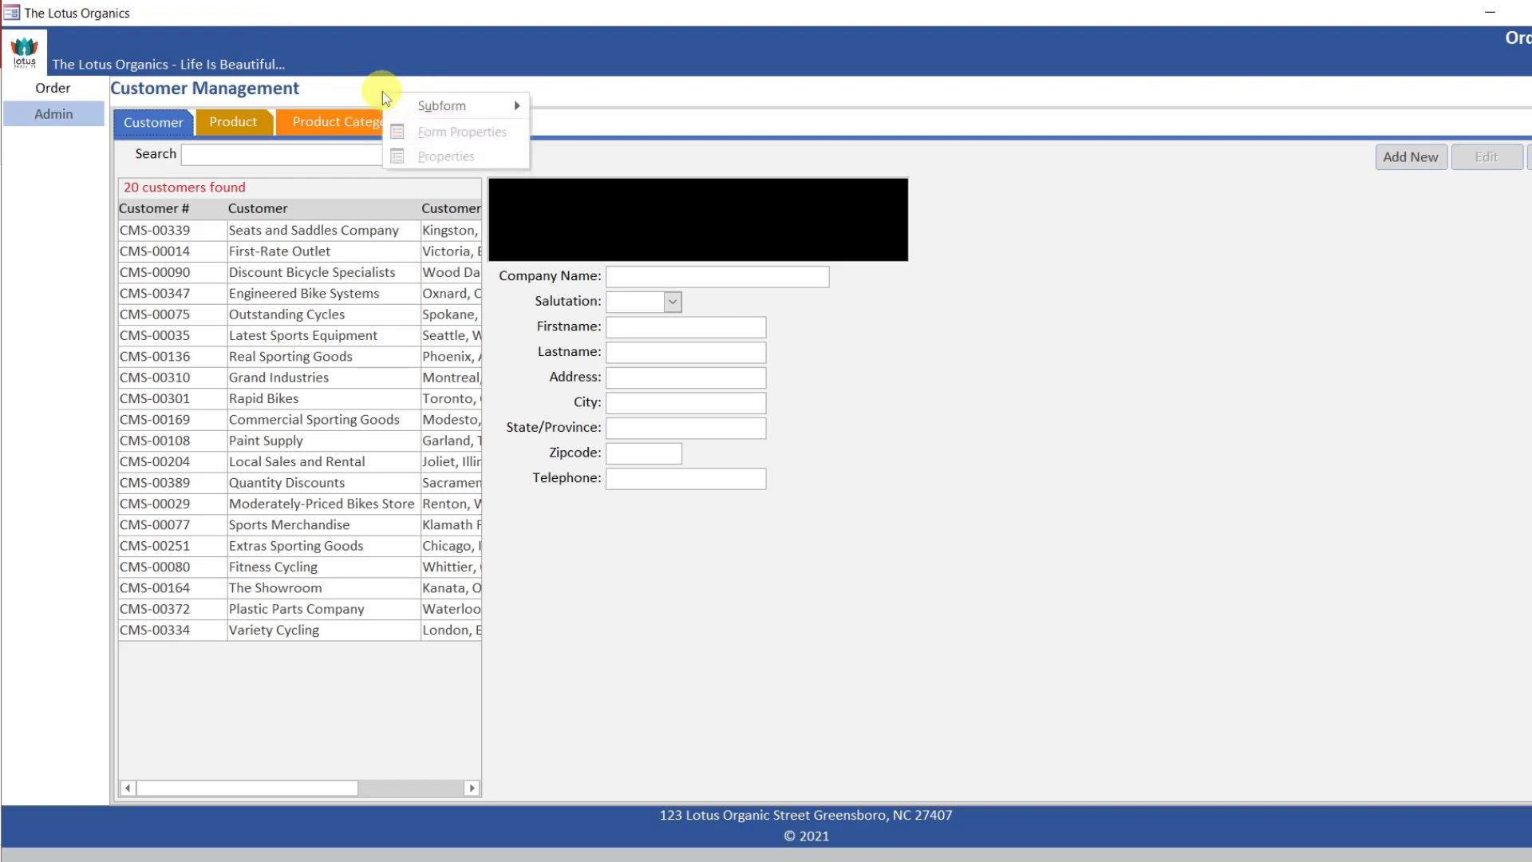
click(383, 29)
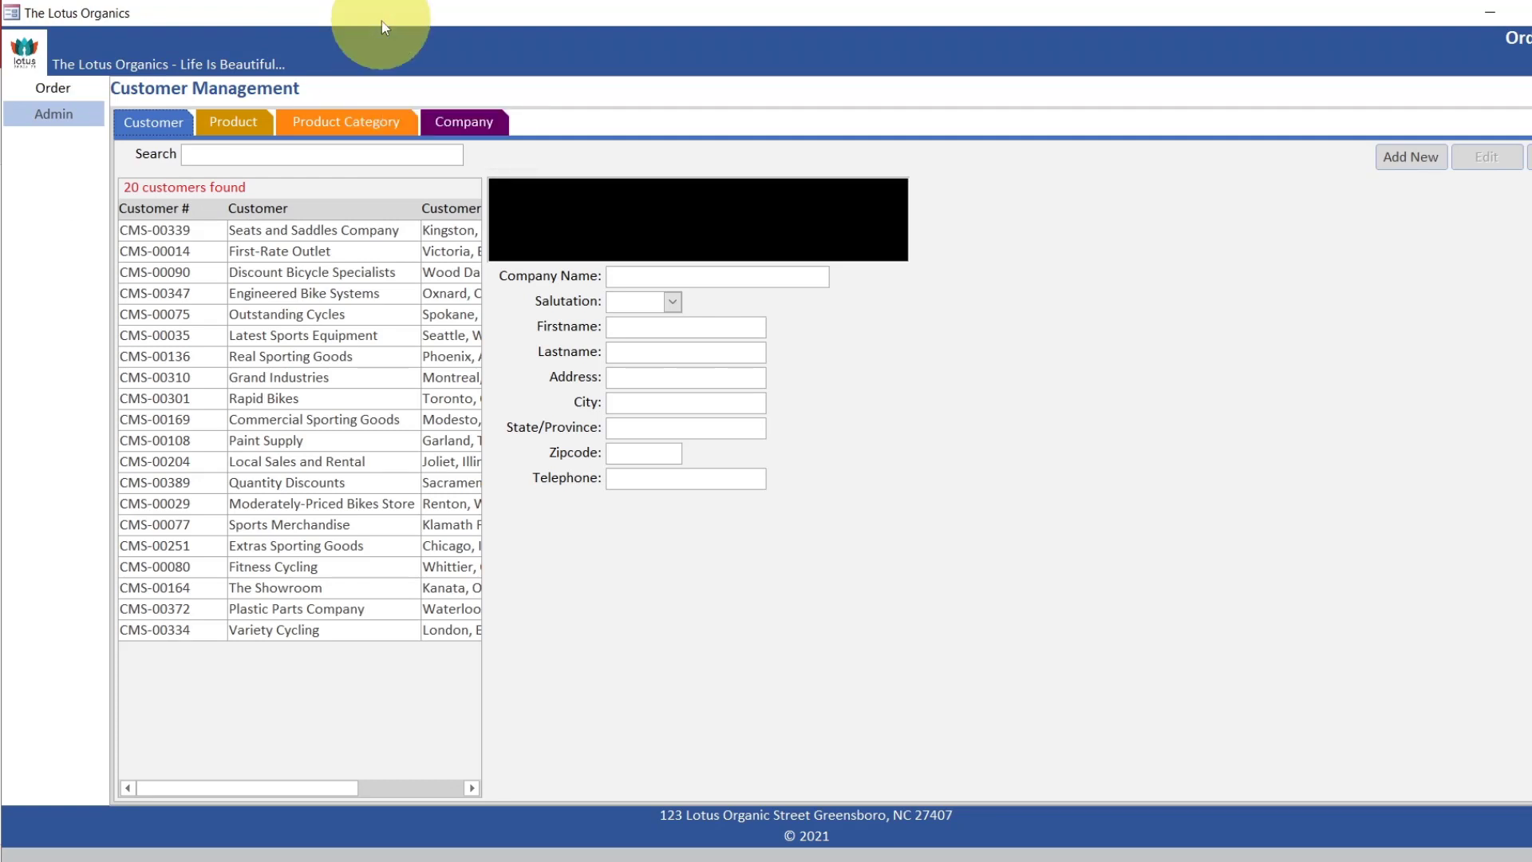
right_click(382, 20)
click(447, 160)
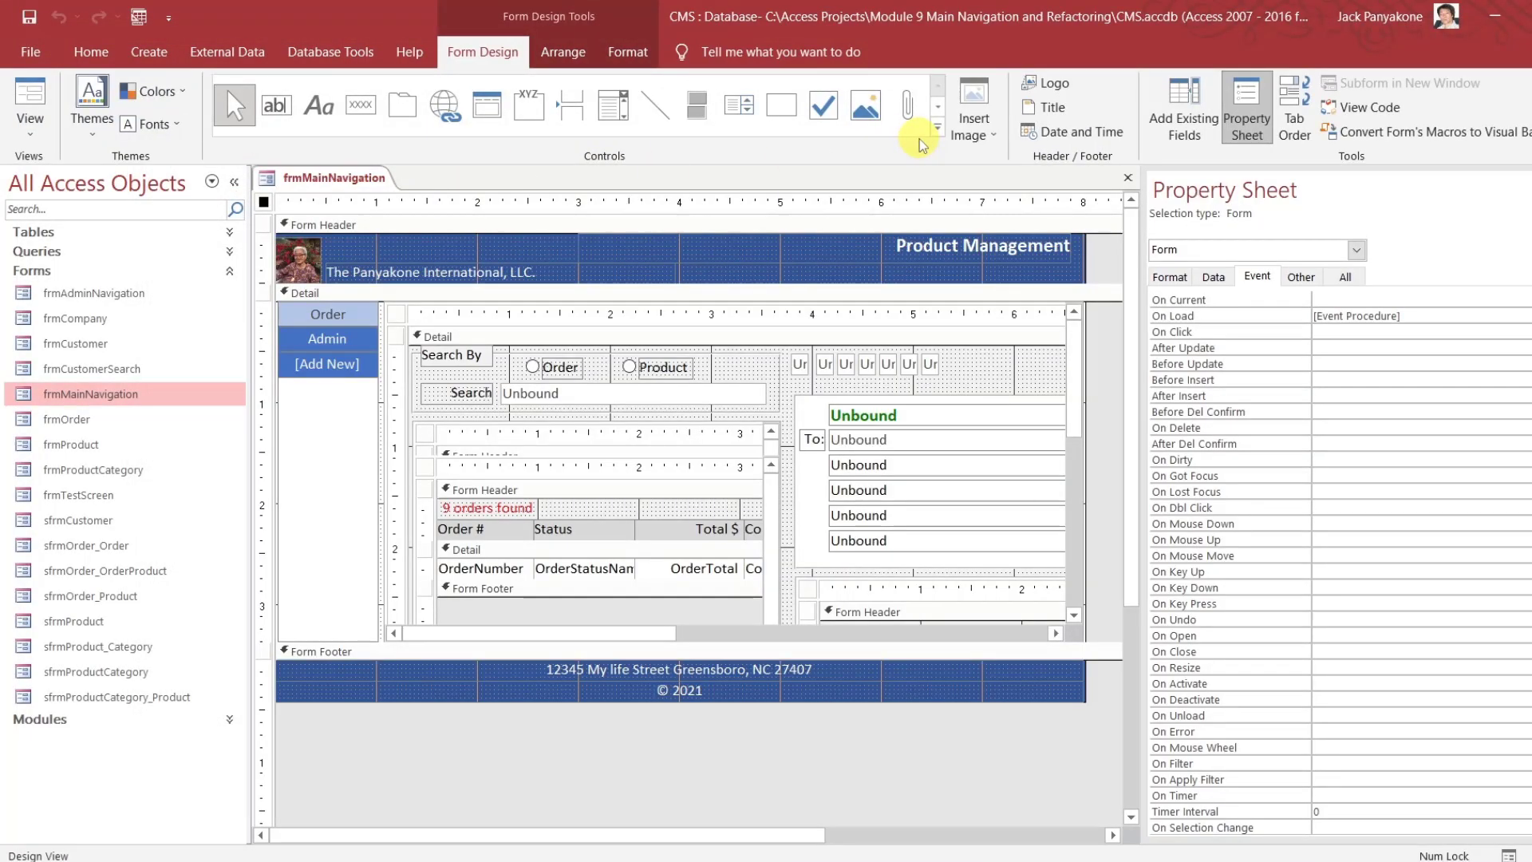
Review the SetNavigationMenu function and its call in Form_Load in the form's code, and return to the form design in Access
click(1364, 108)
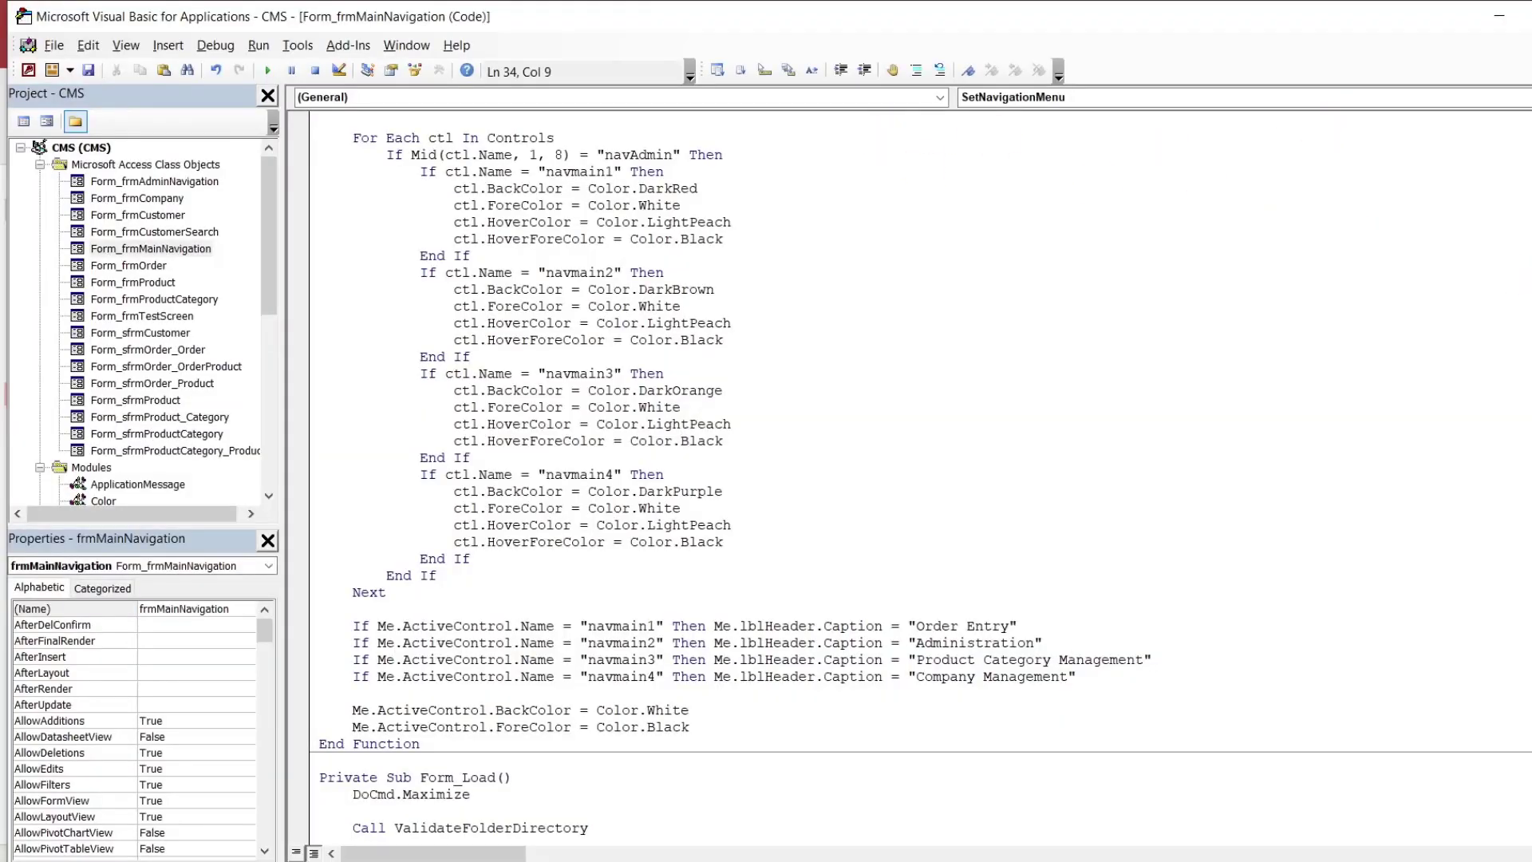
scroll(1344, 206, up, 2)
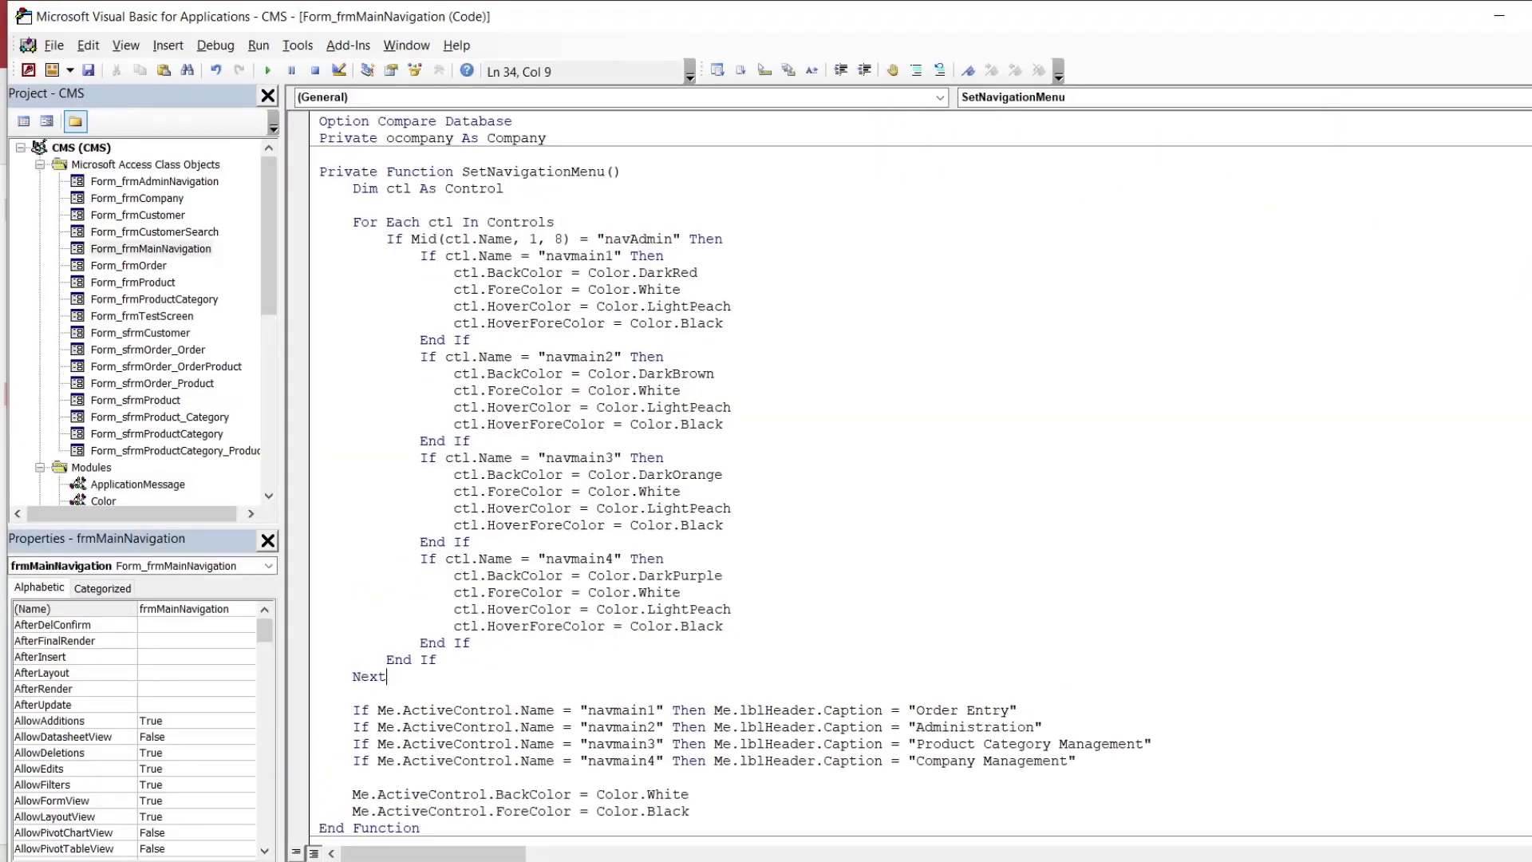
double_click(568, 177)
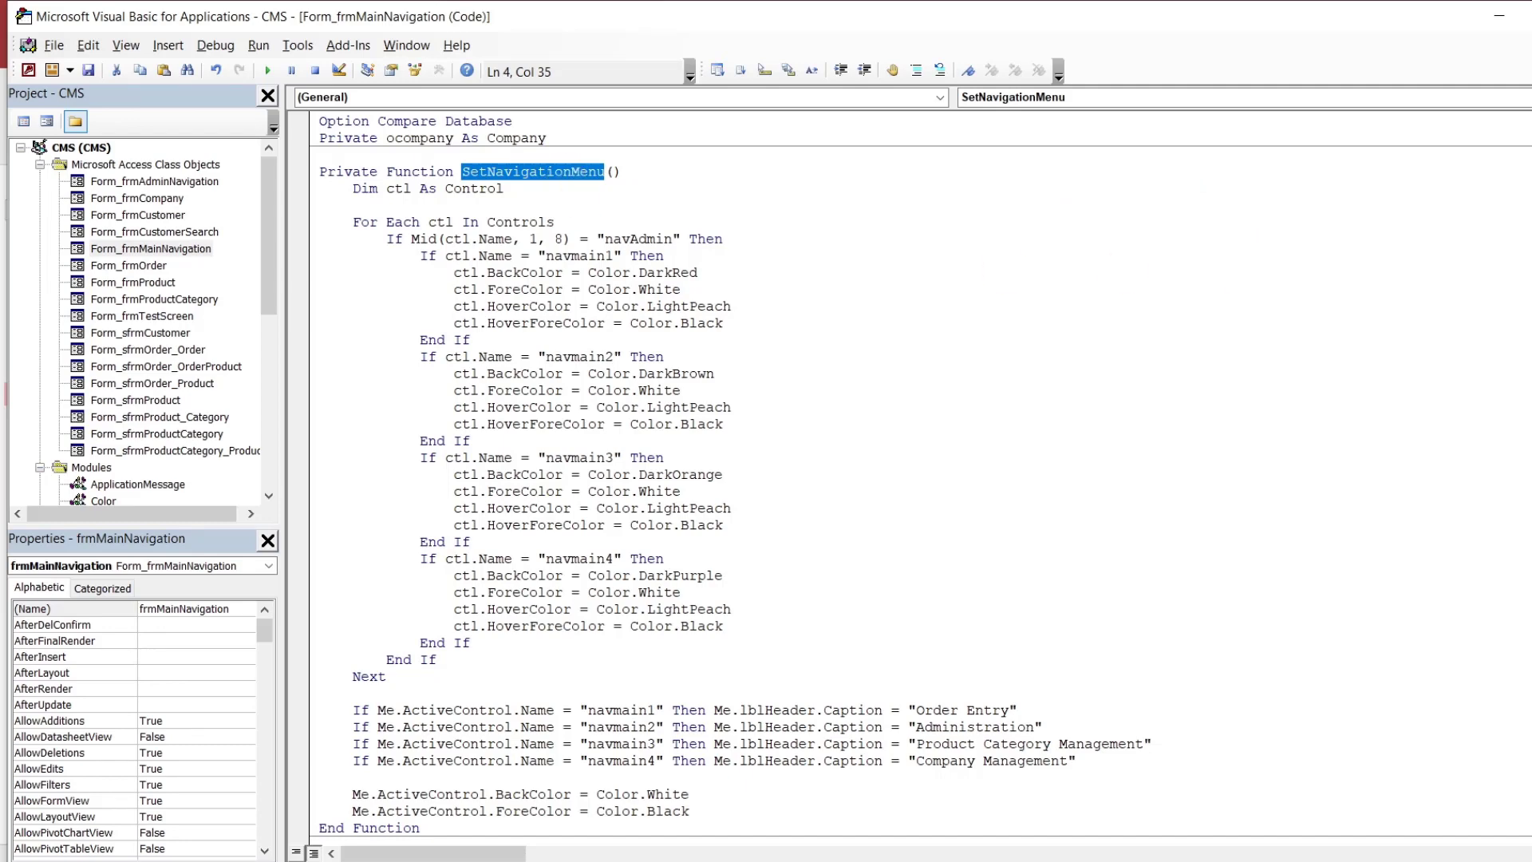
scroll(920, 475, down, 13)
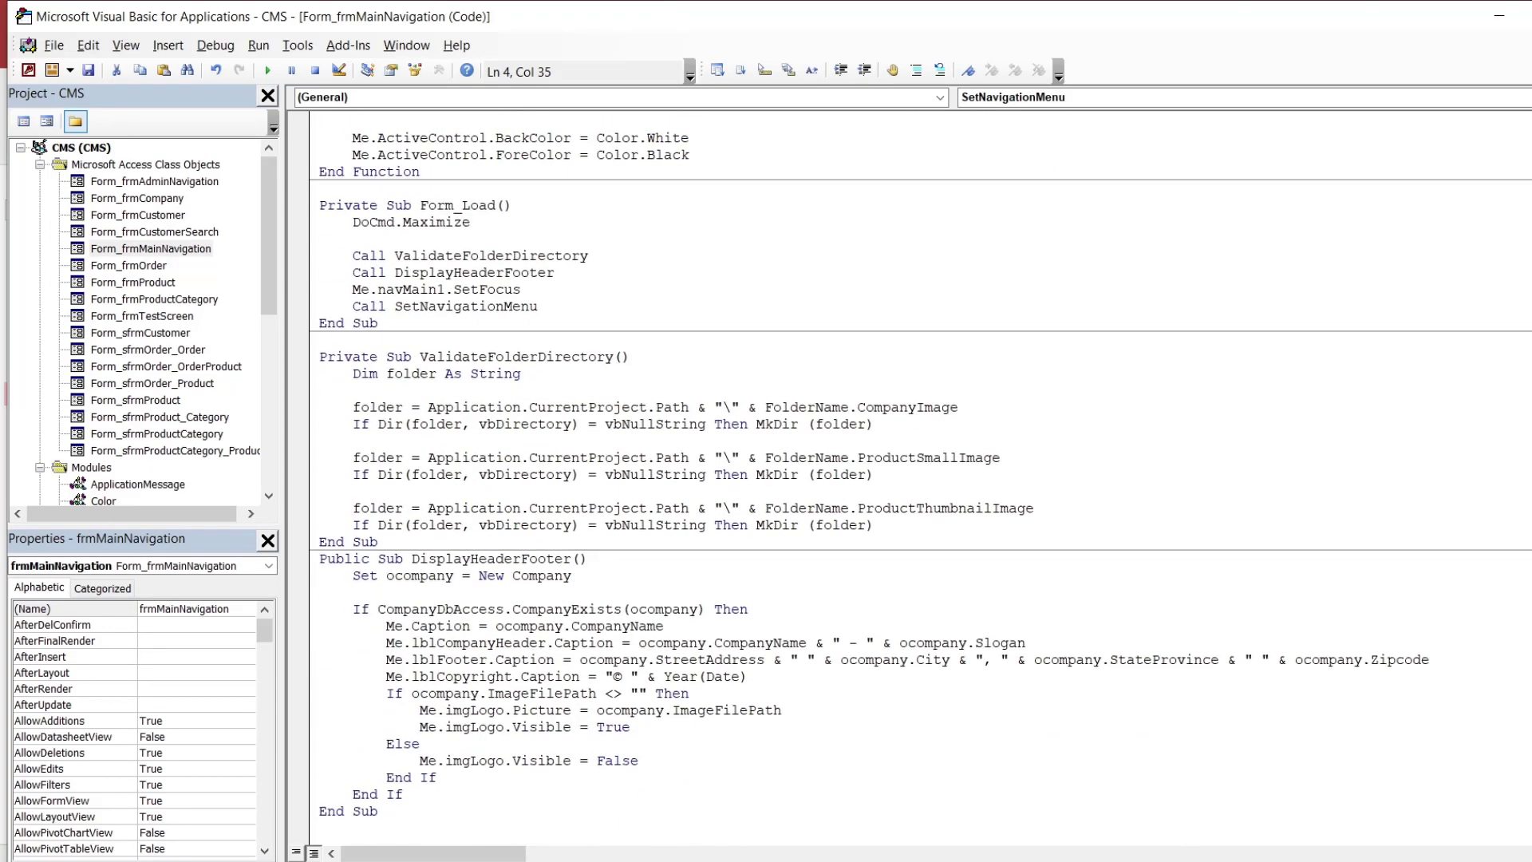
mouse_move(992, 849)
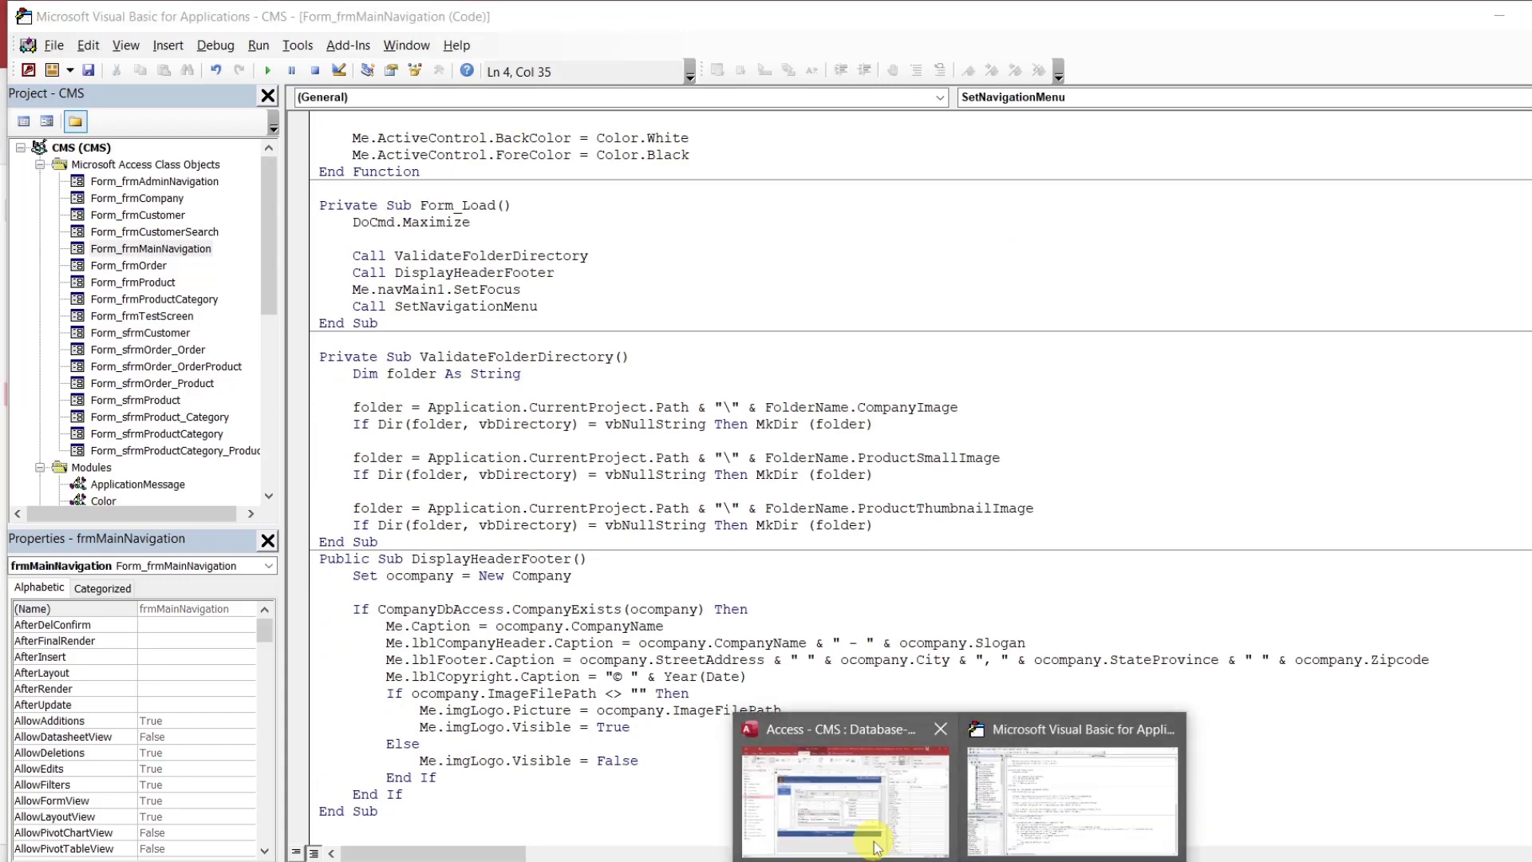
click(871, 830)
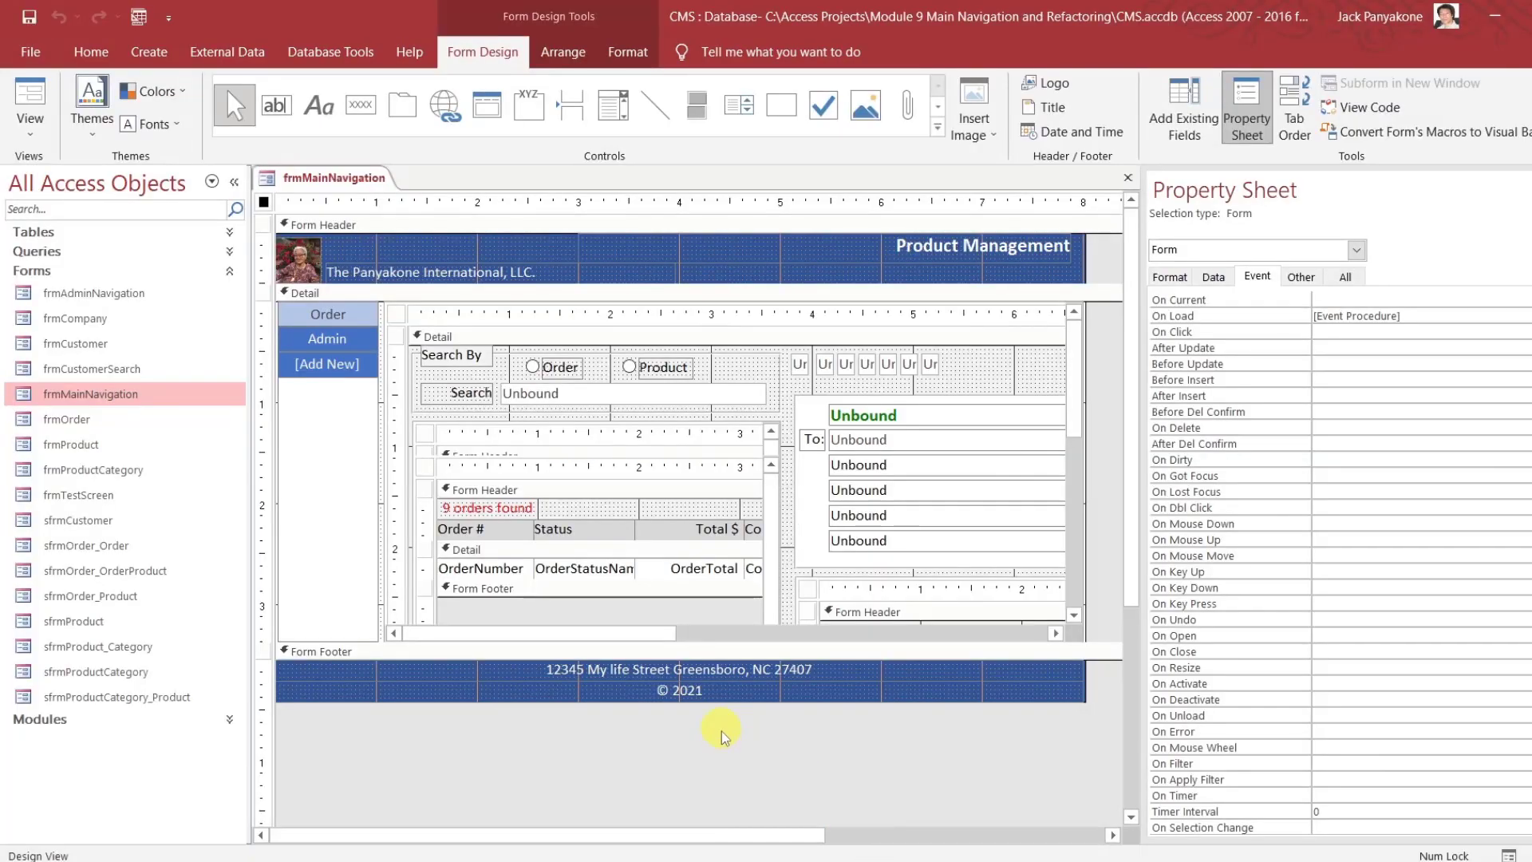
click(330, 318)
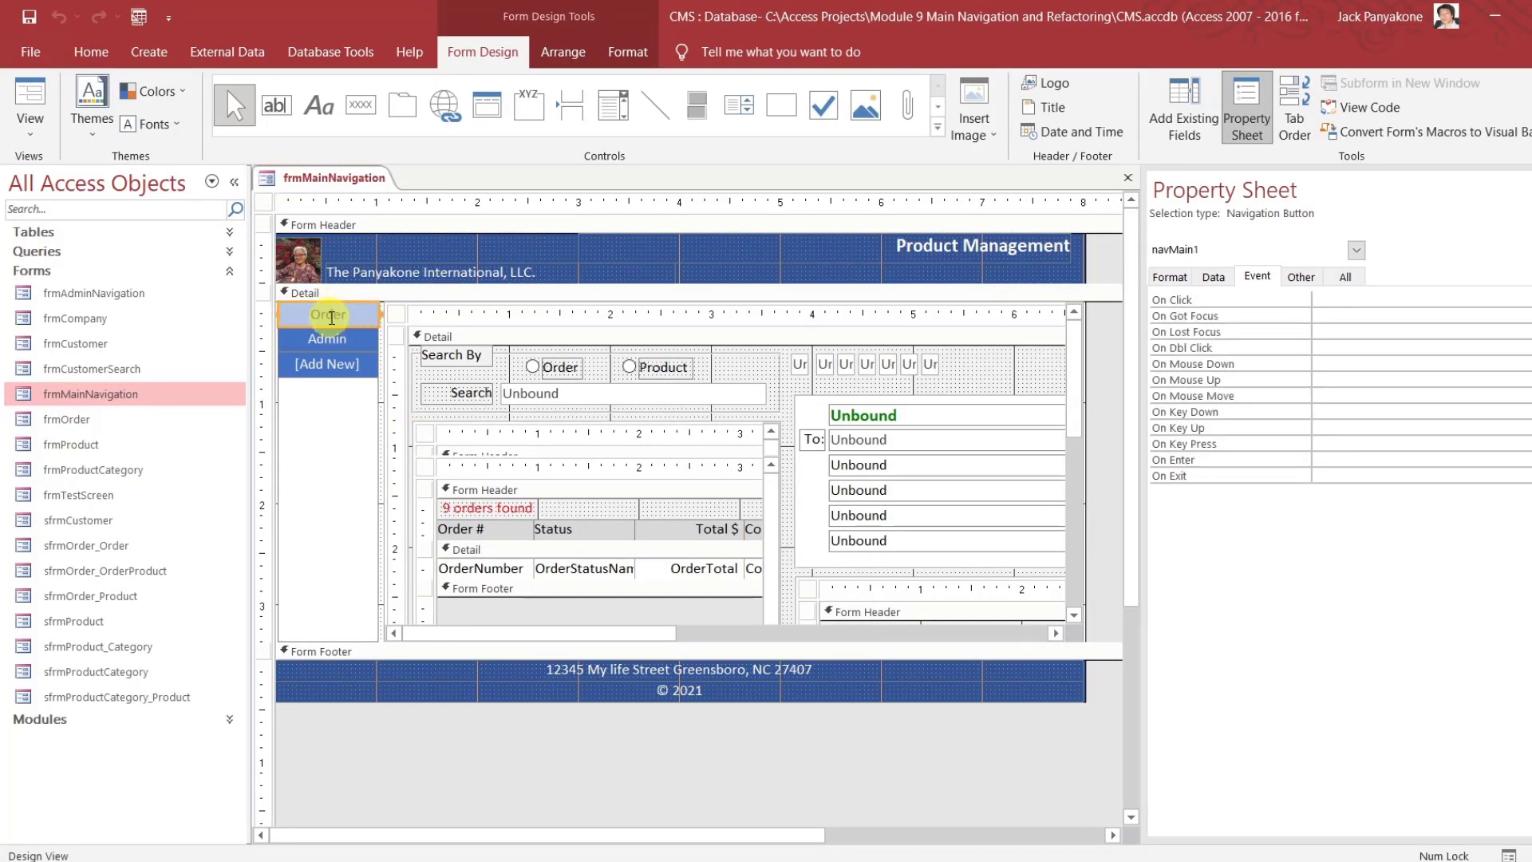
shift+click(327, 339)
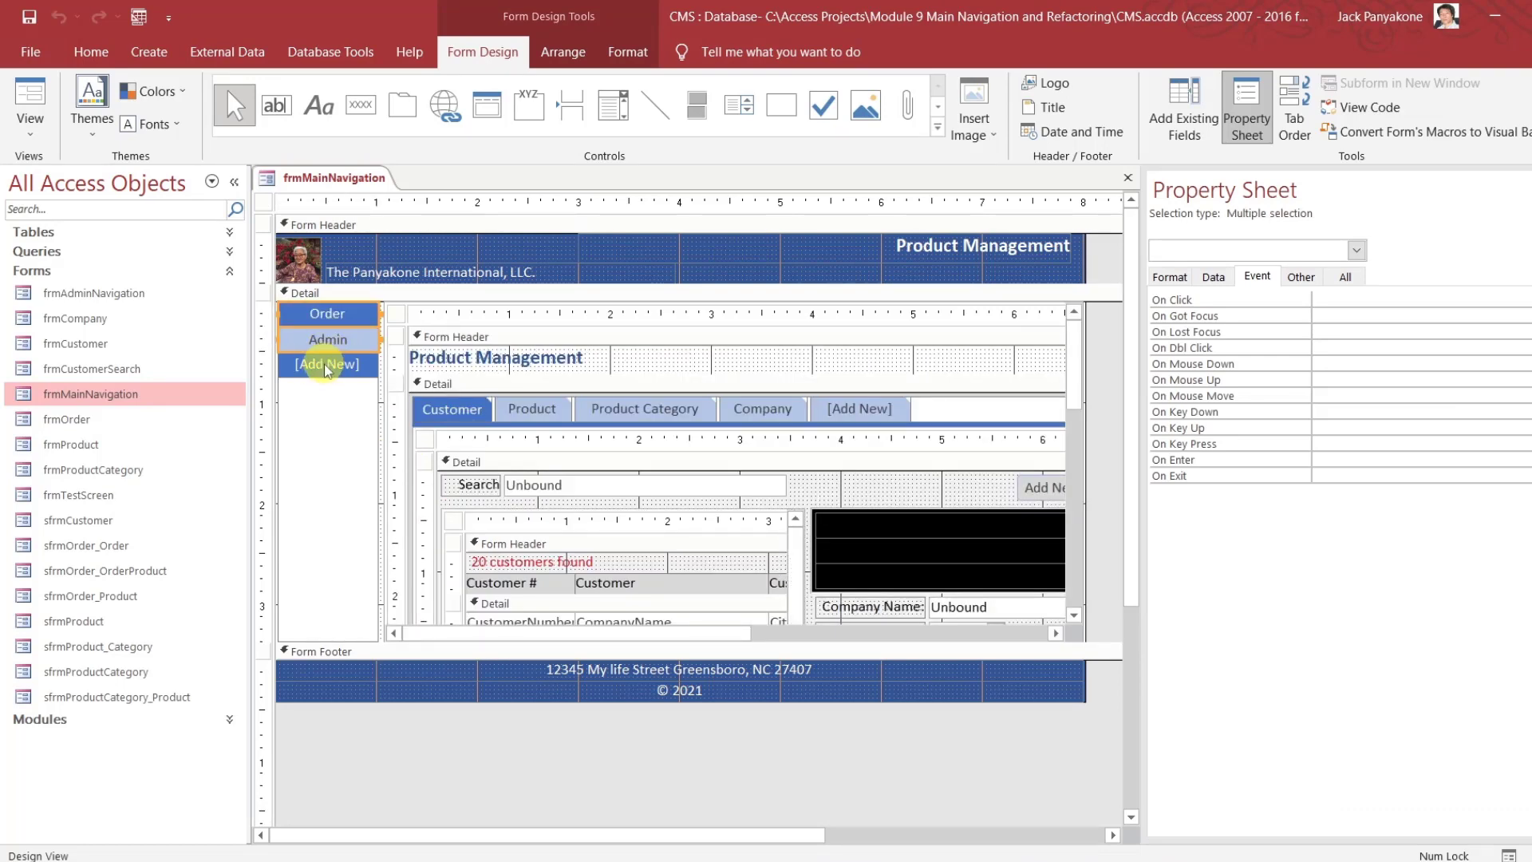
click(326, 366)
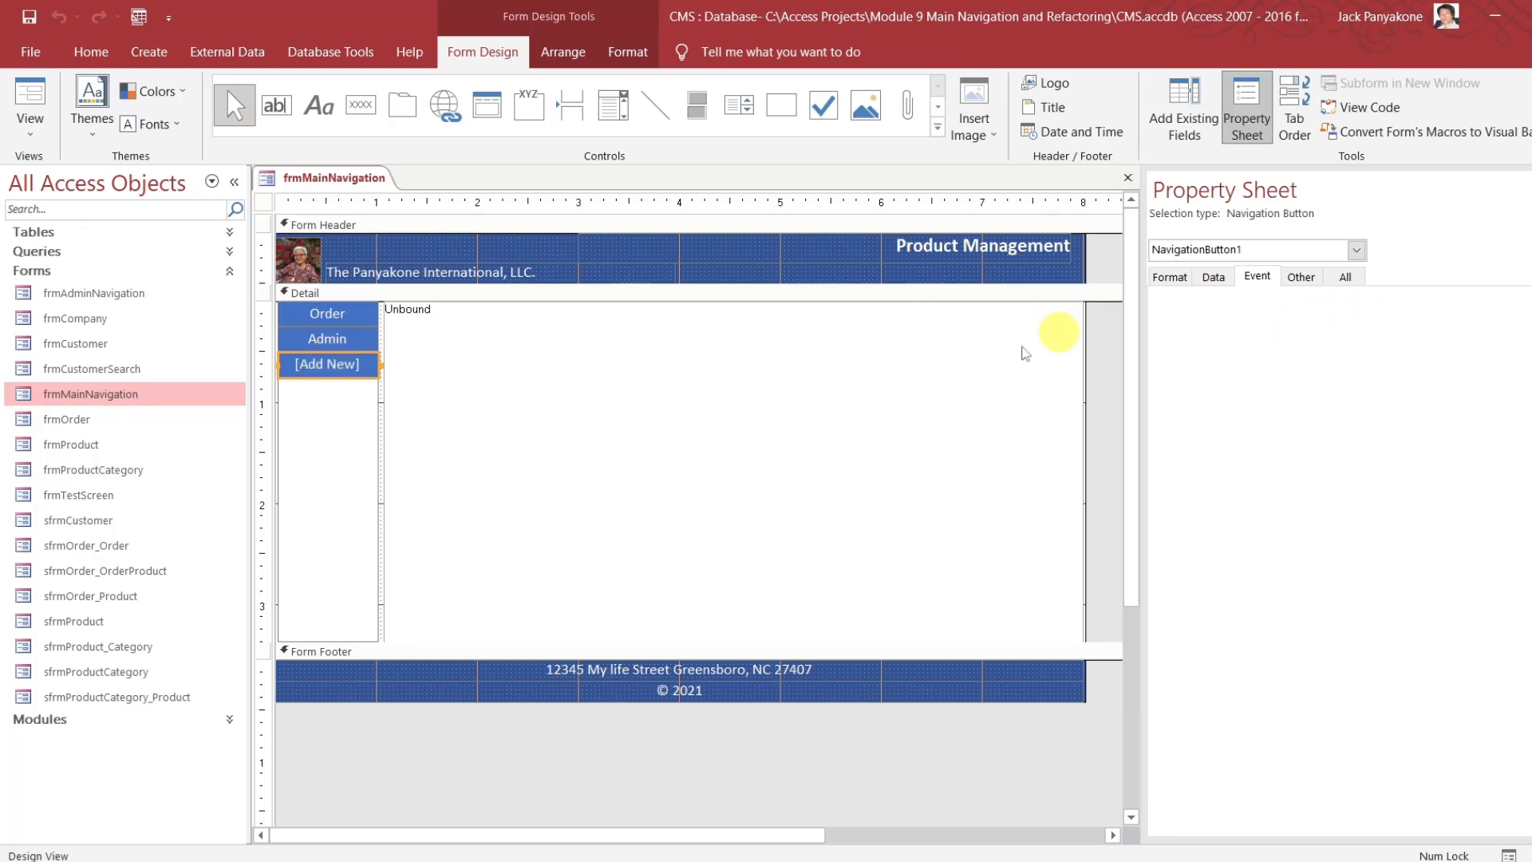
Set the On Click event of both the Order and Admin navigation buttons to =SetNavigationMenu() and close the form design
click(363, 312)
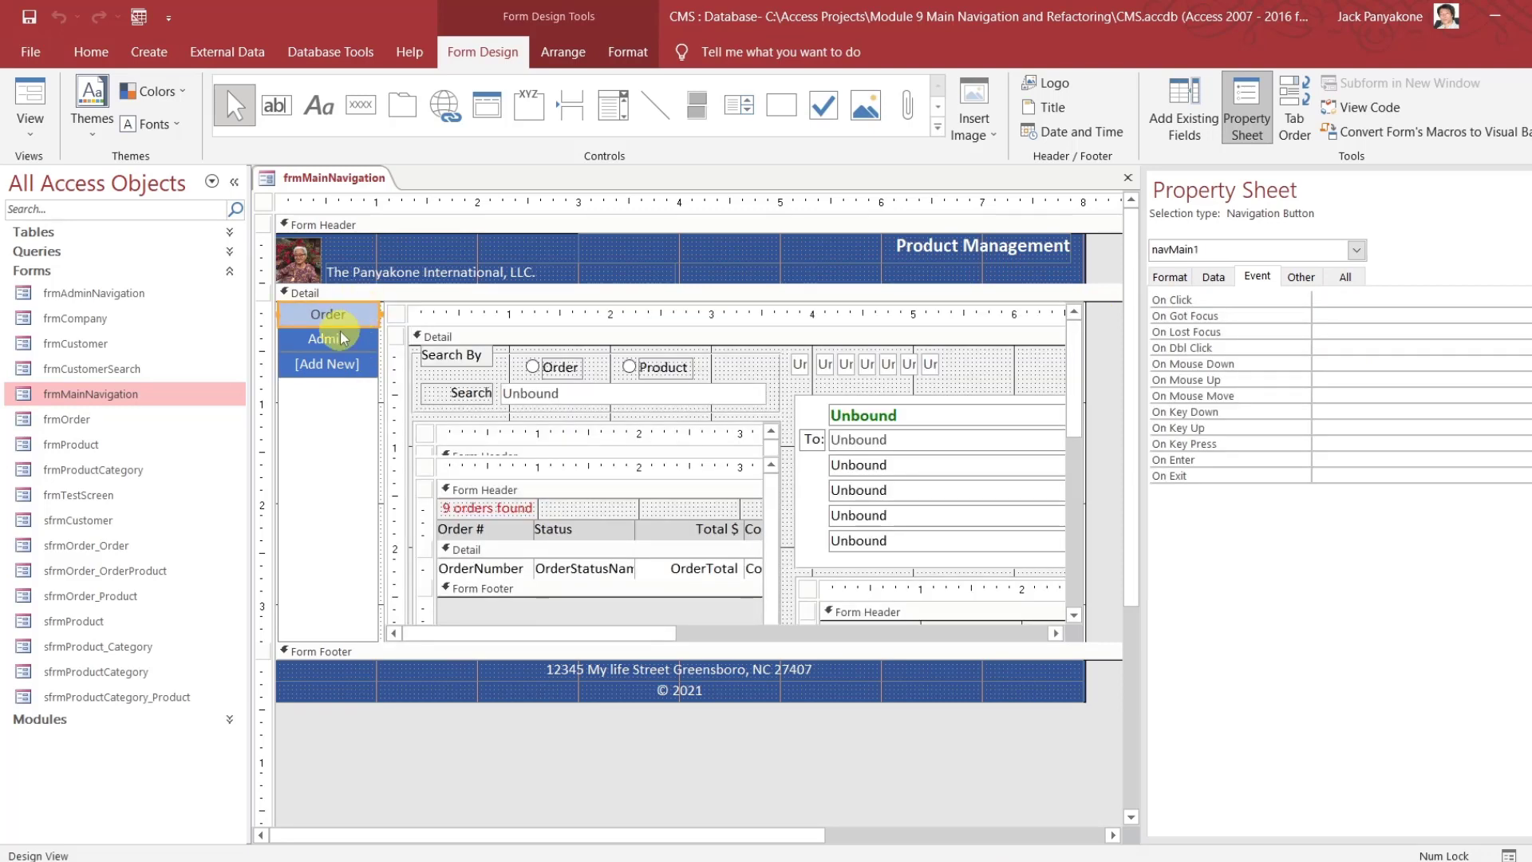
shift+click(340, 338)
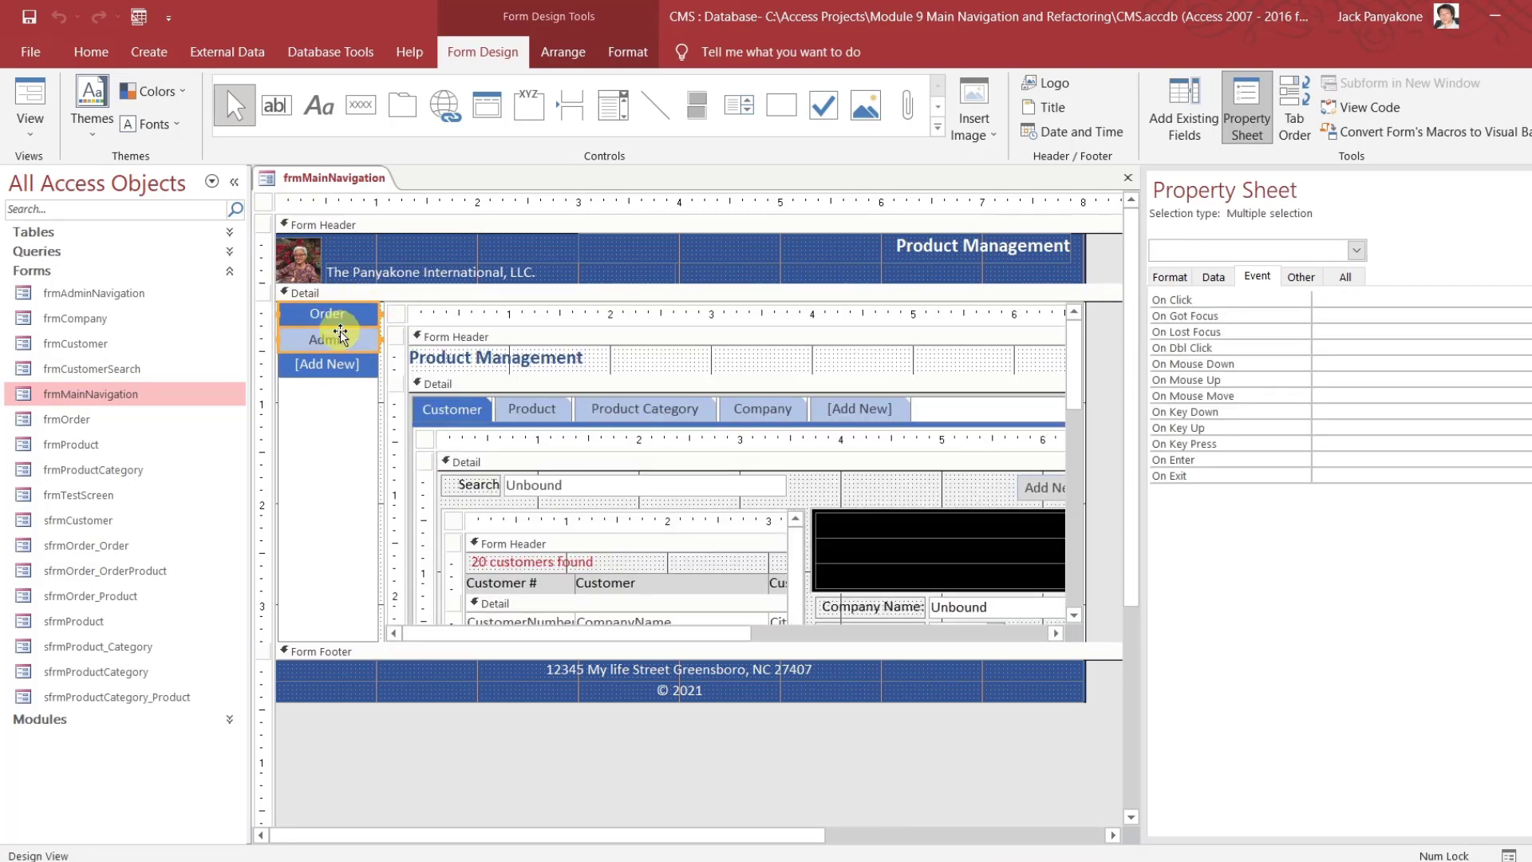
click(1353, 301)
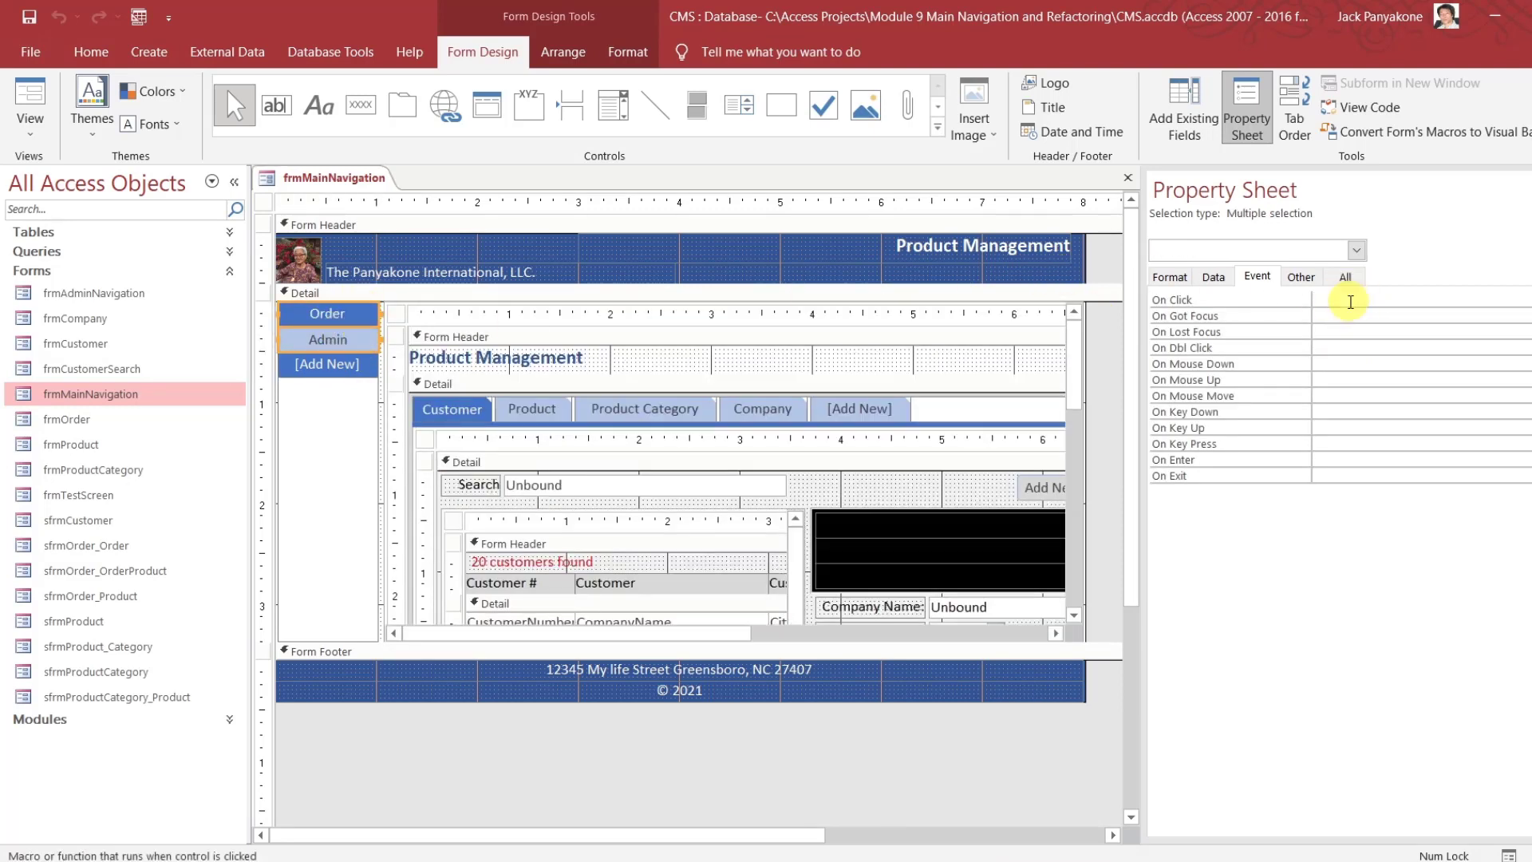
text(=SetNavigationMenu)
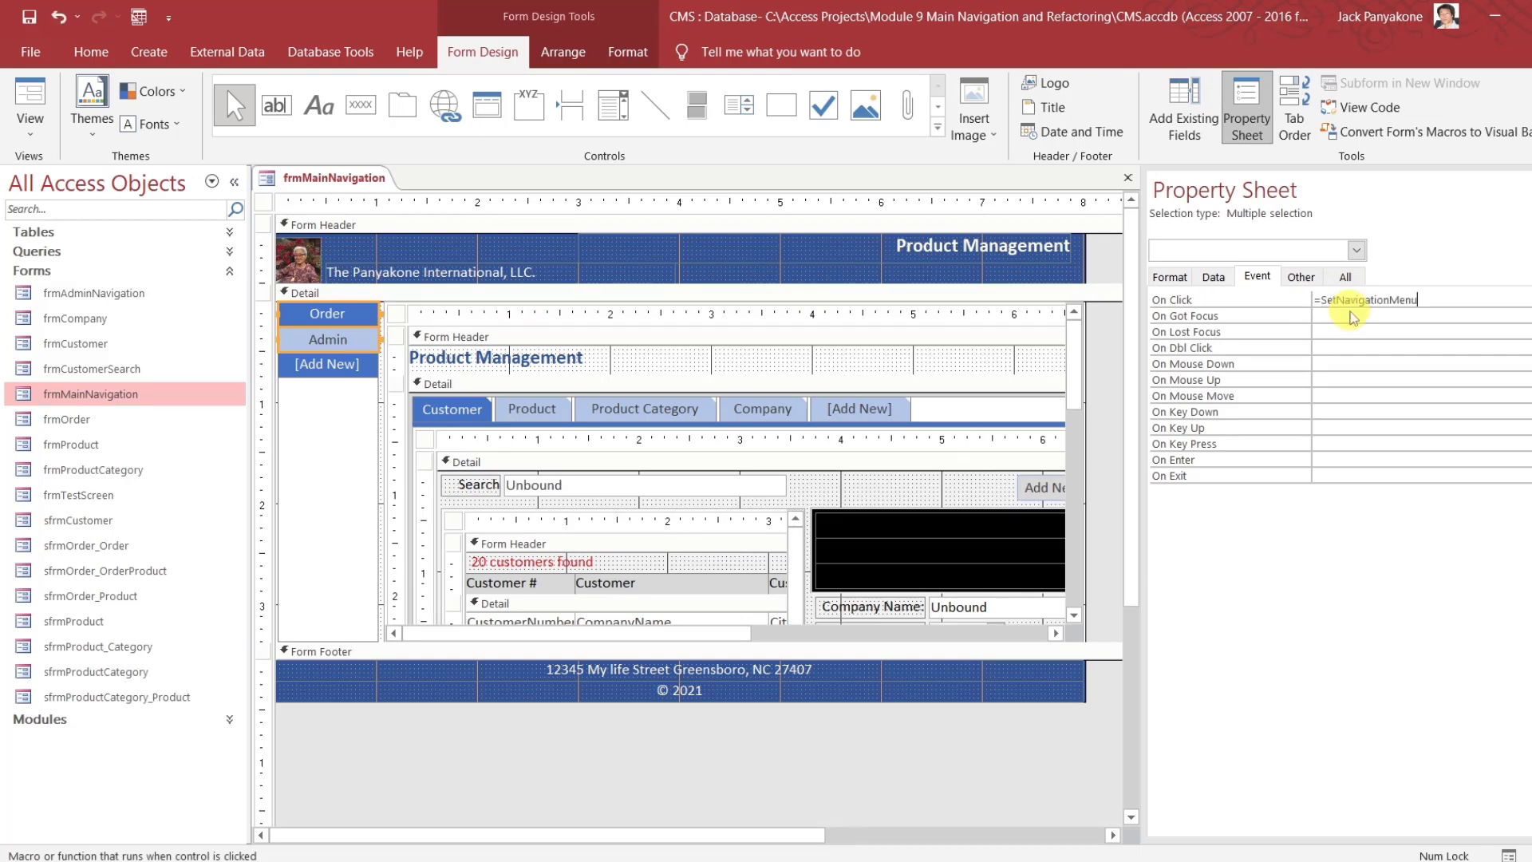
text(())
click(1352, 317)
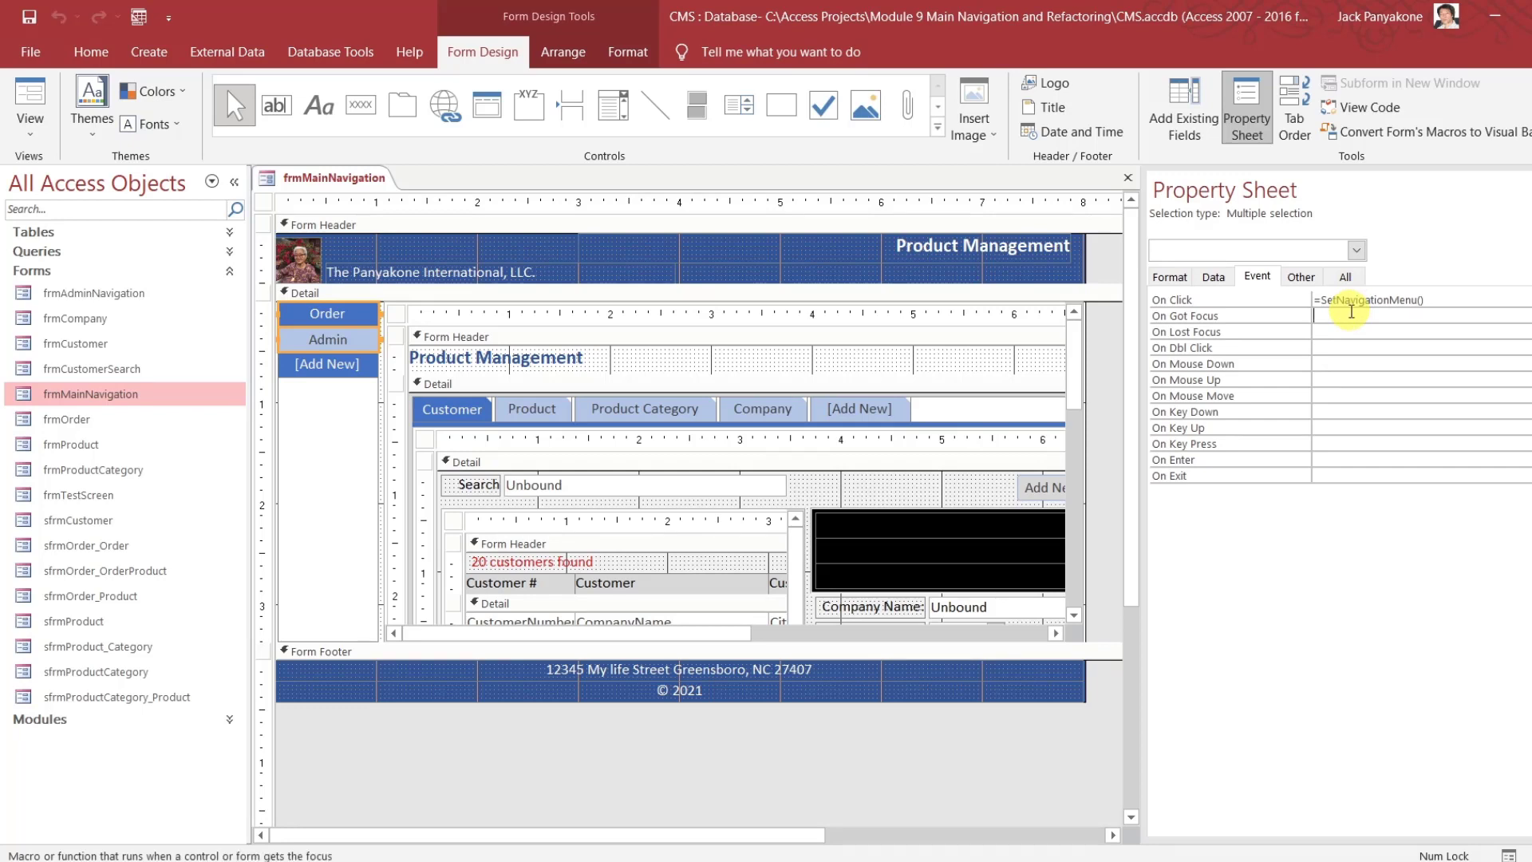
click(1127, 179)
Open frmMainNavigation in Form View and test whether the header caption and highlighting follow the Order and Admin buttons
double_click(145, 395)
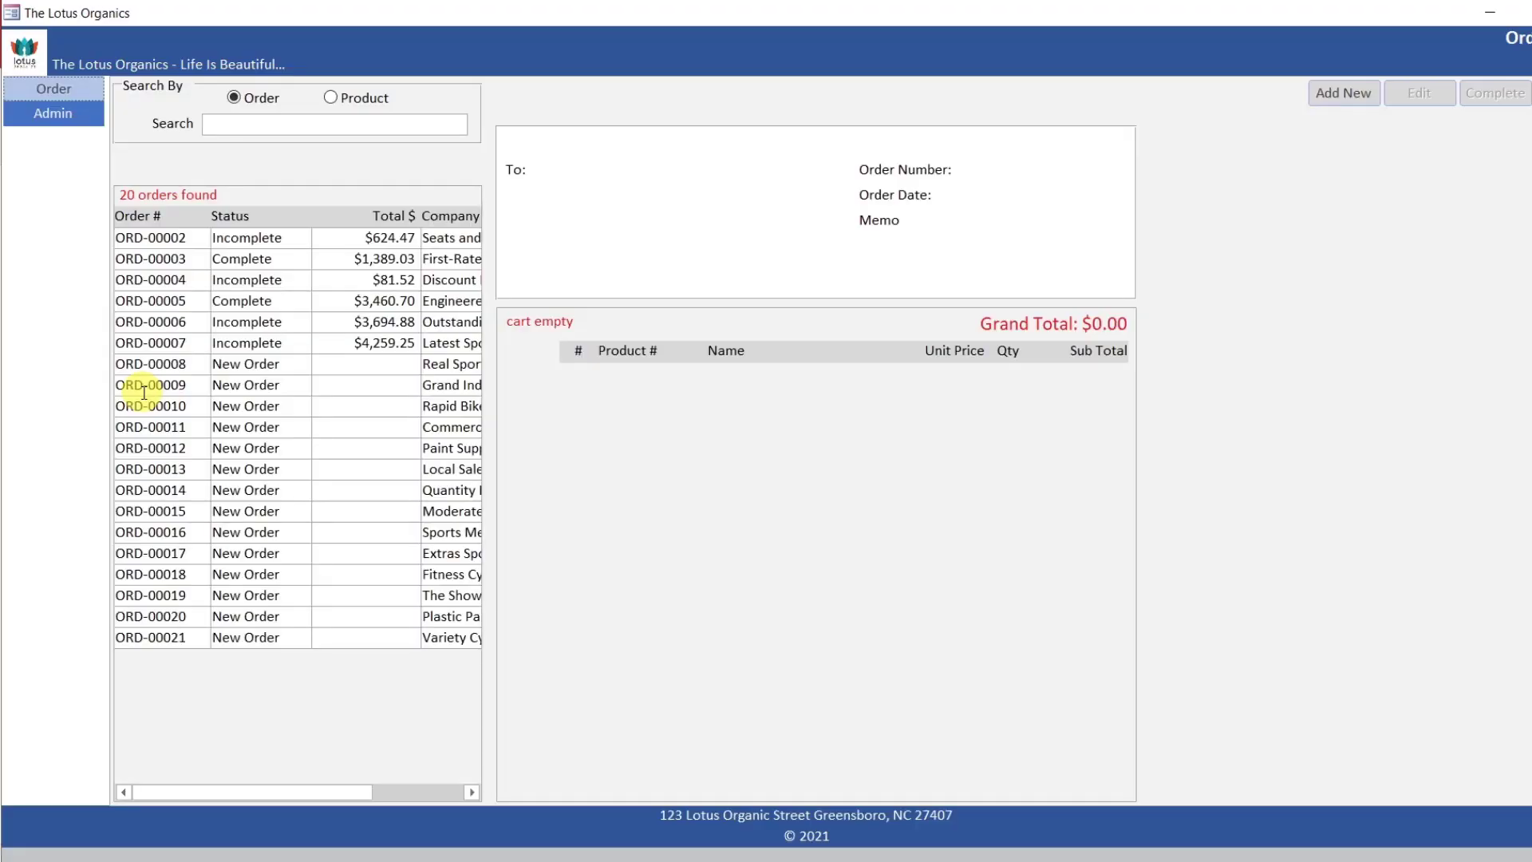
click(68, 90)
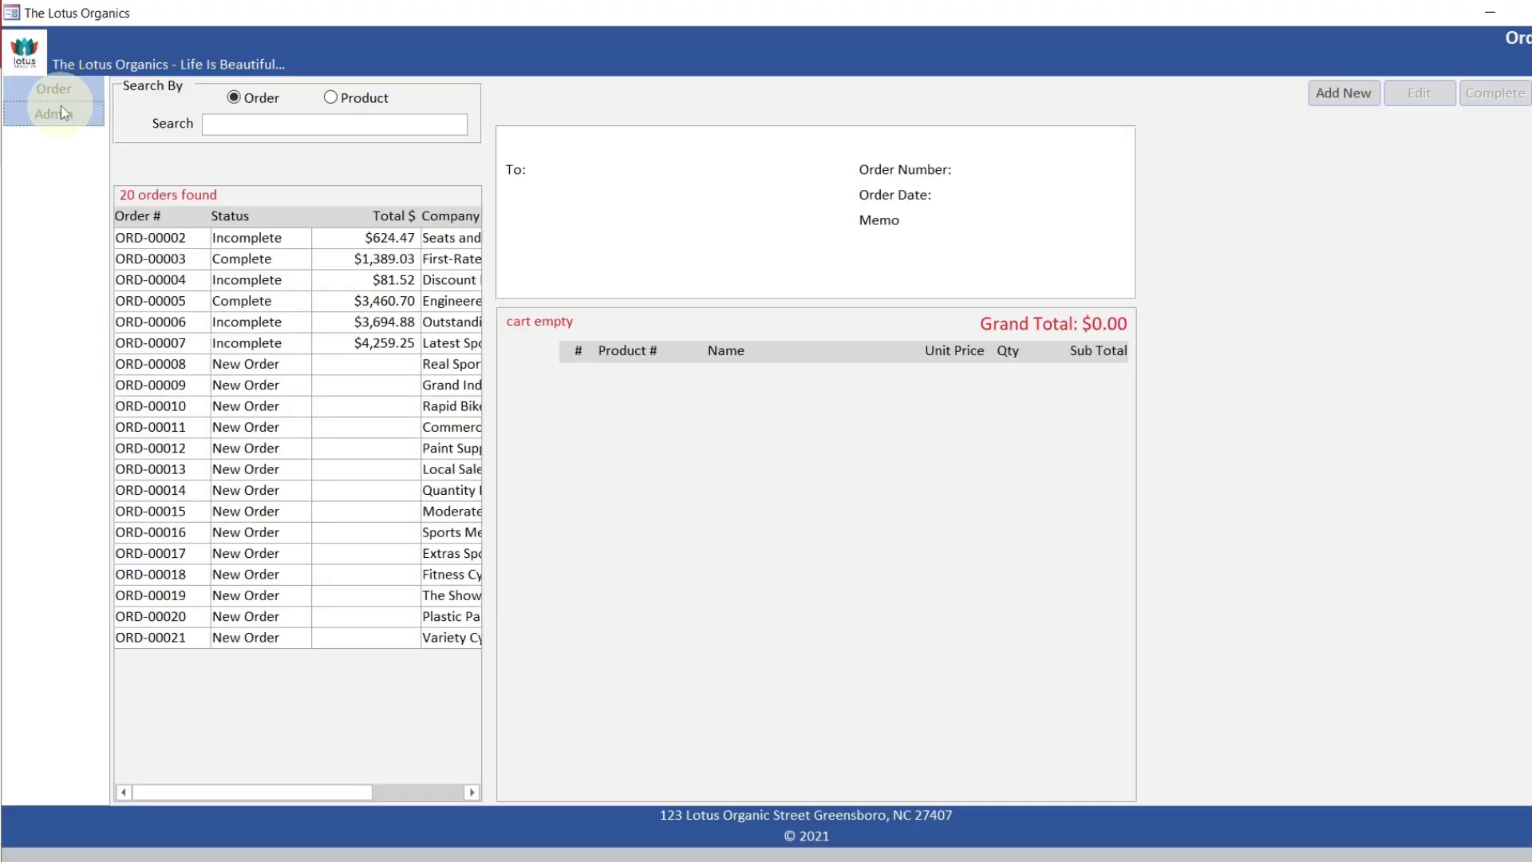
click(62, 113)
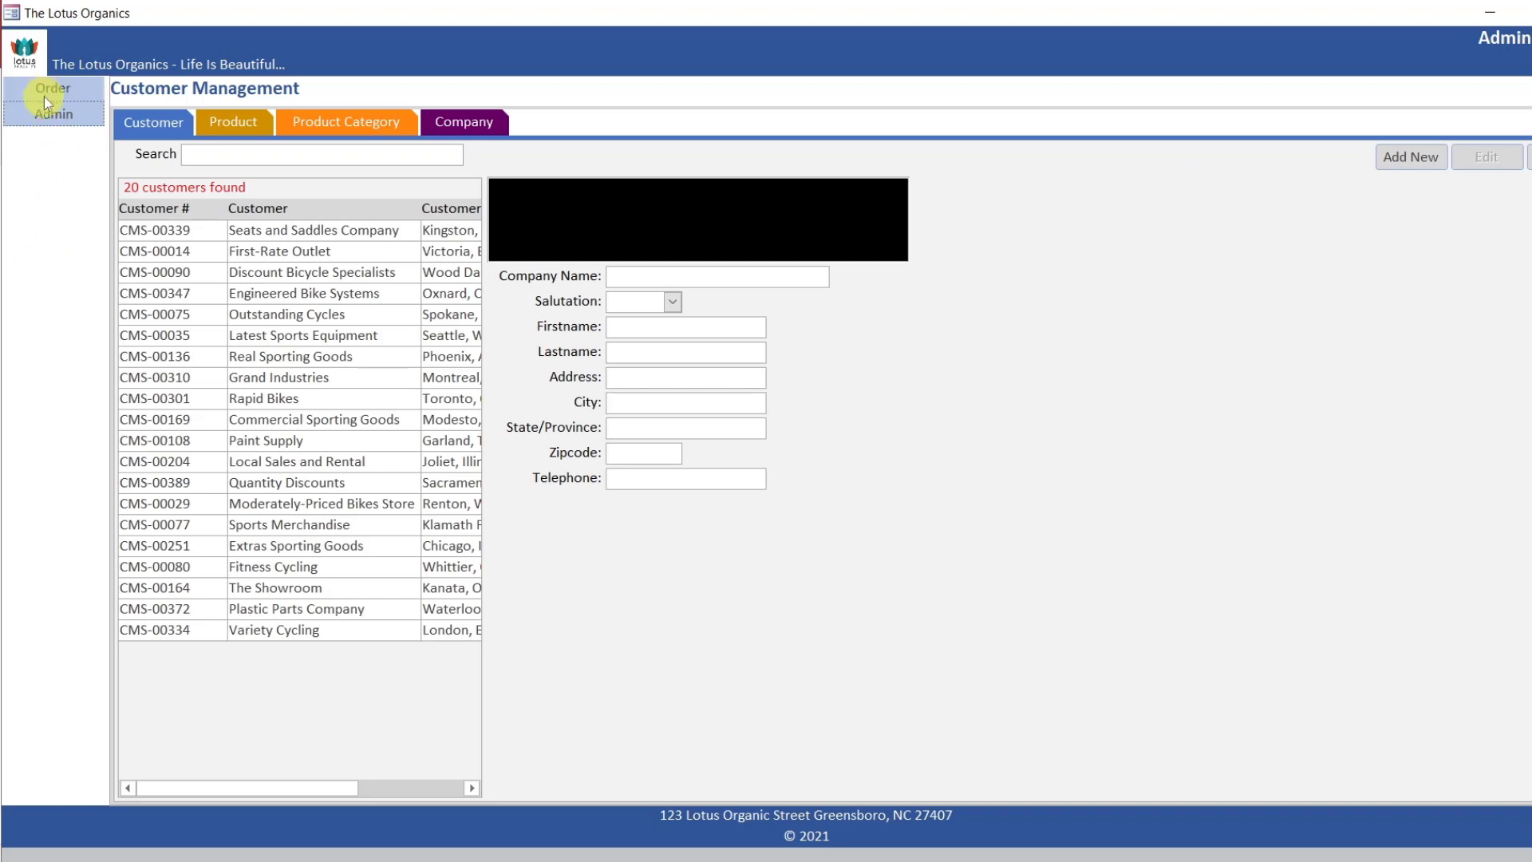
click(45, 95)
click(42, 117)
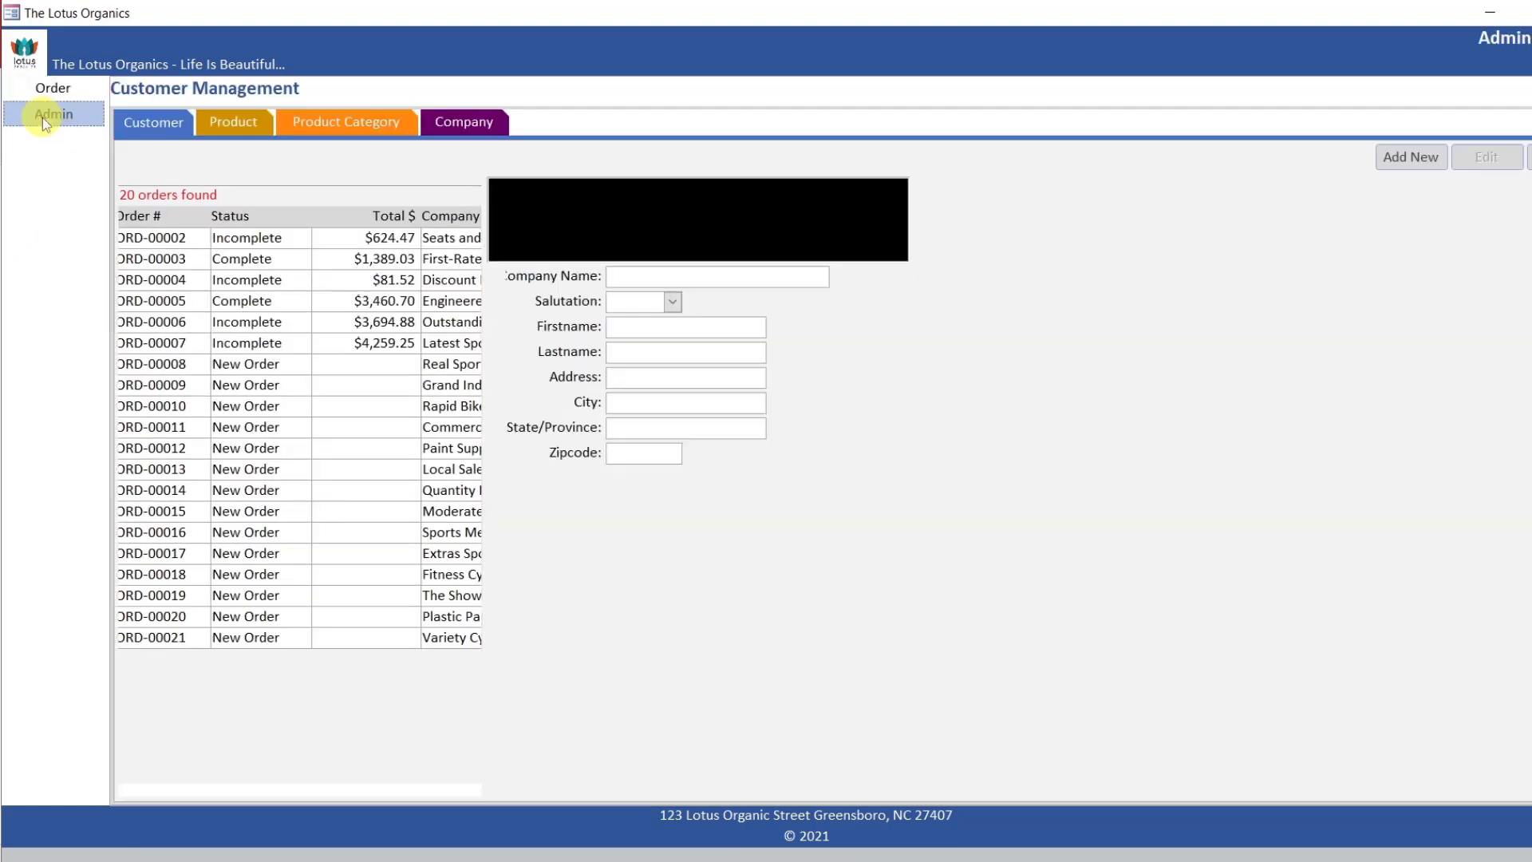
click(46, 86)
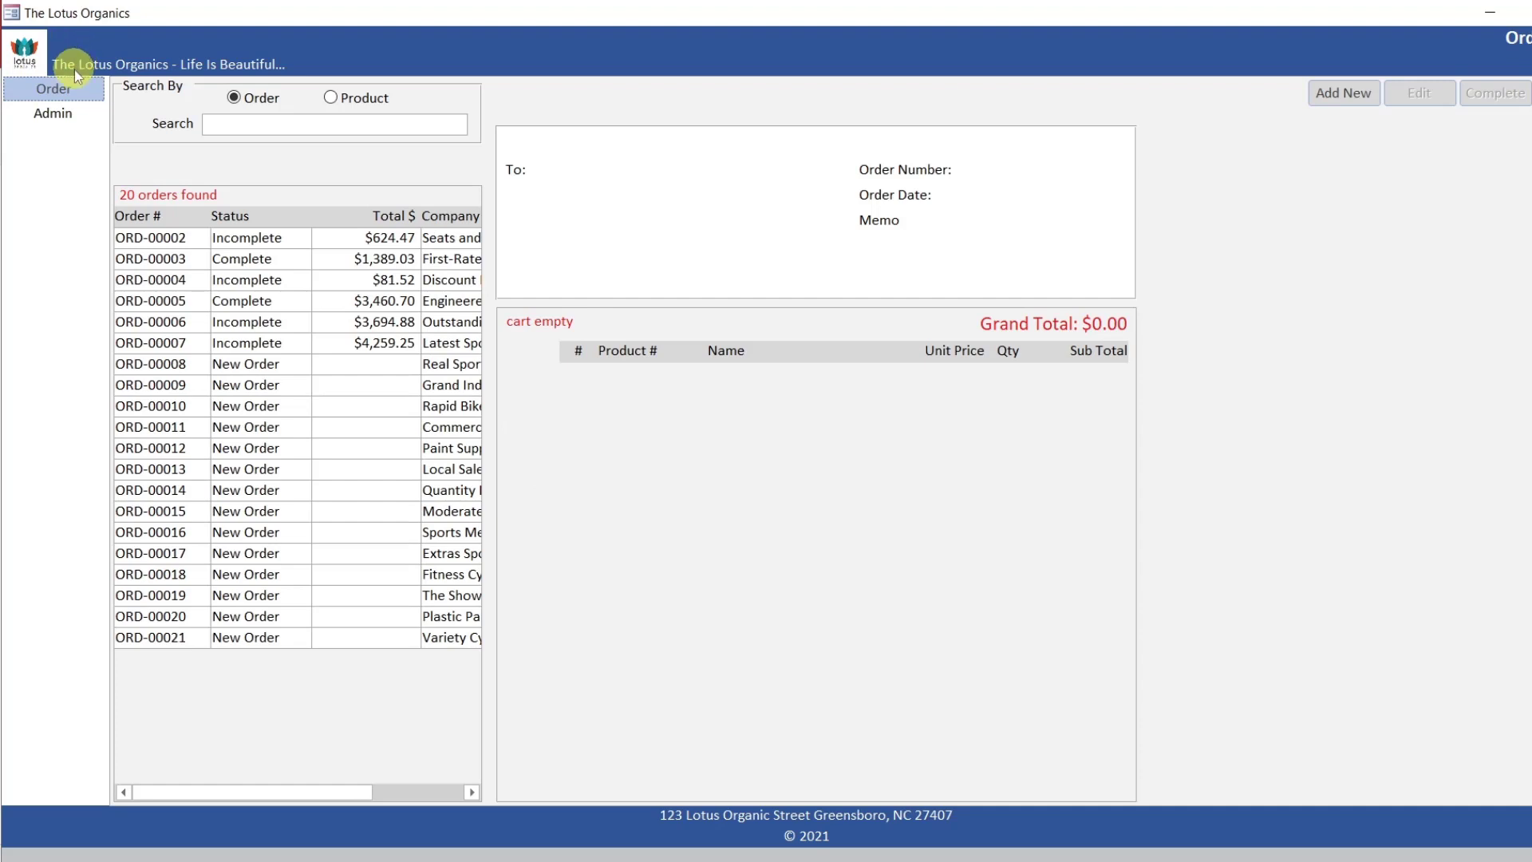
mouse_move(962, 858)
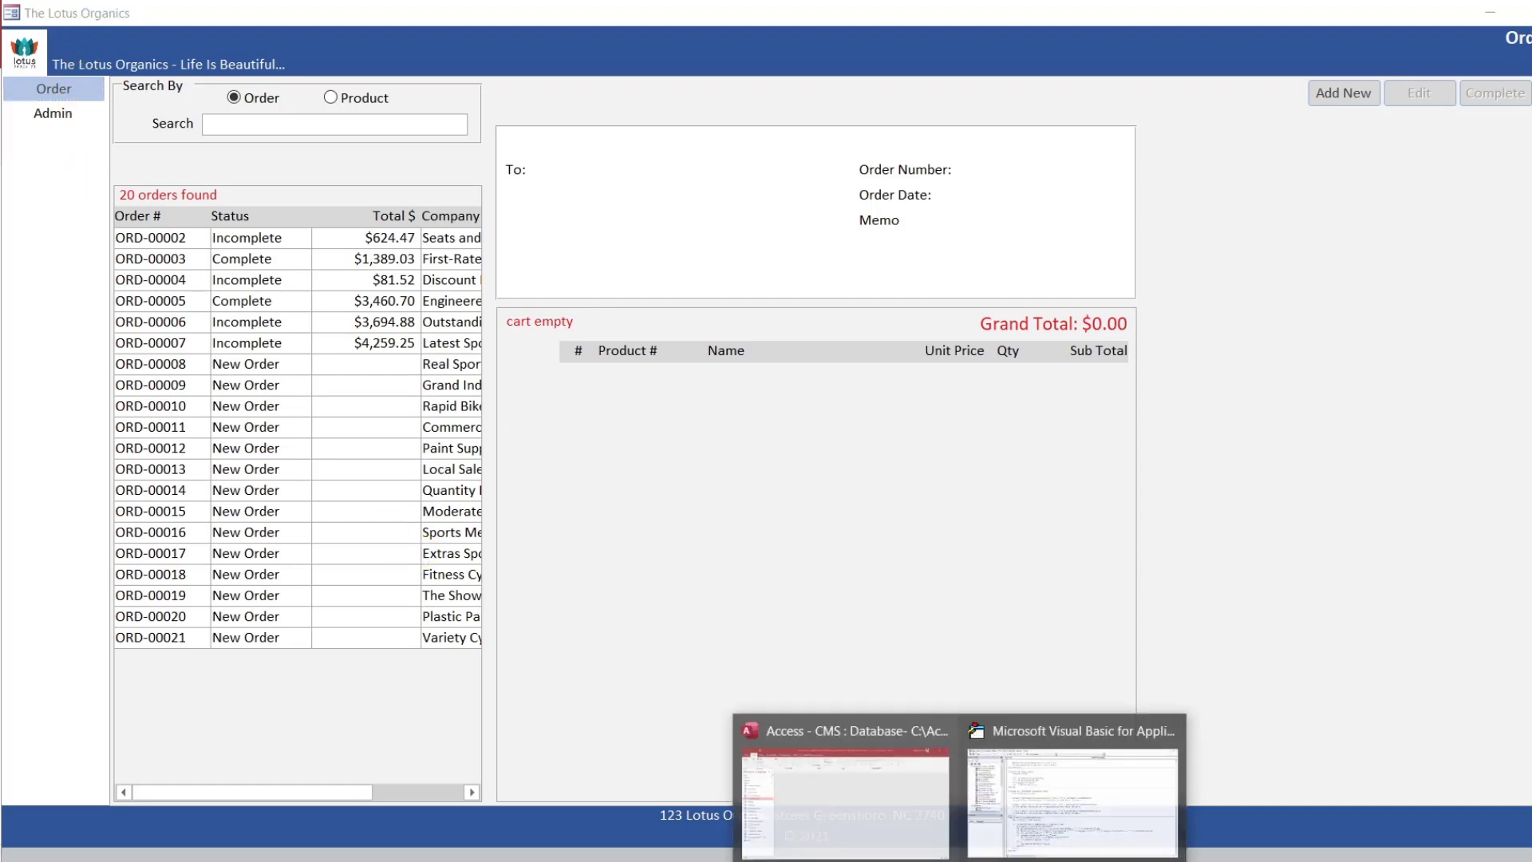
Switch to the Visual Basic editor and change the name prefix compared in SetNavigationMenu's Mid condition to "navmain"
click(1075, 770)
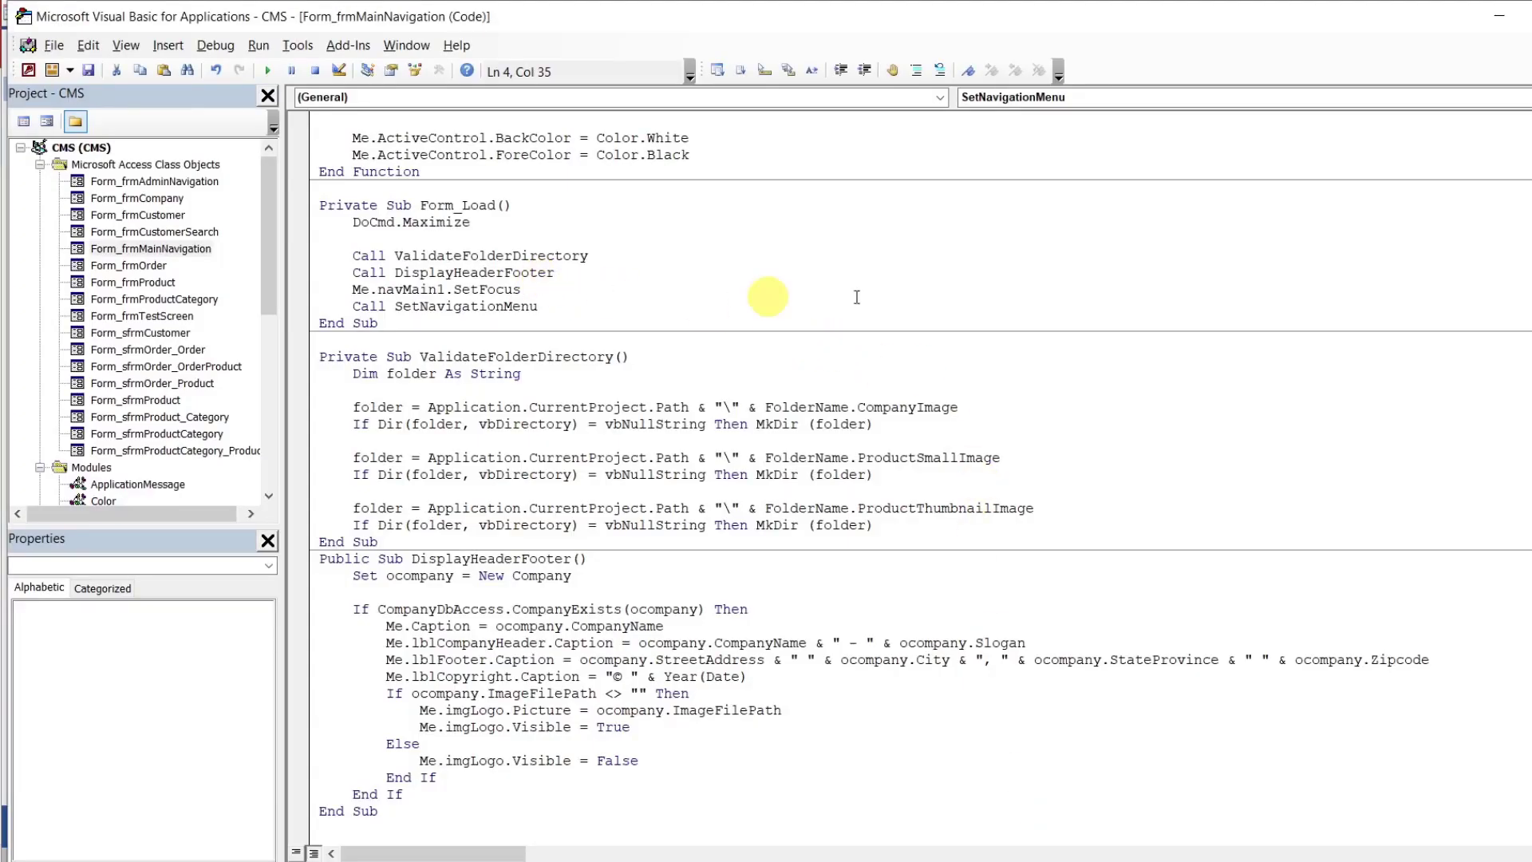
scroll(750, 226, up, 13)
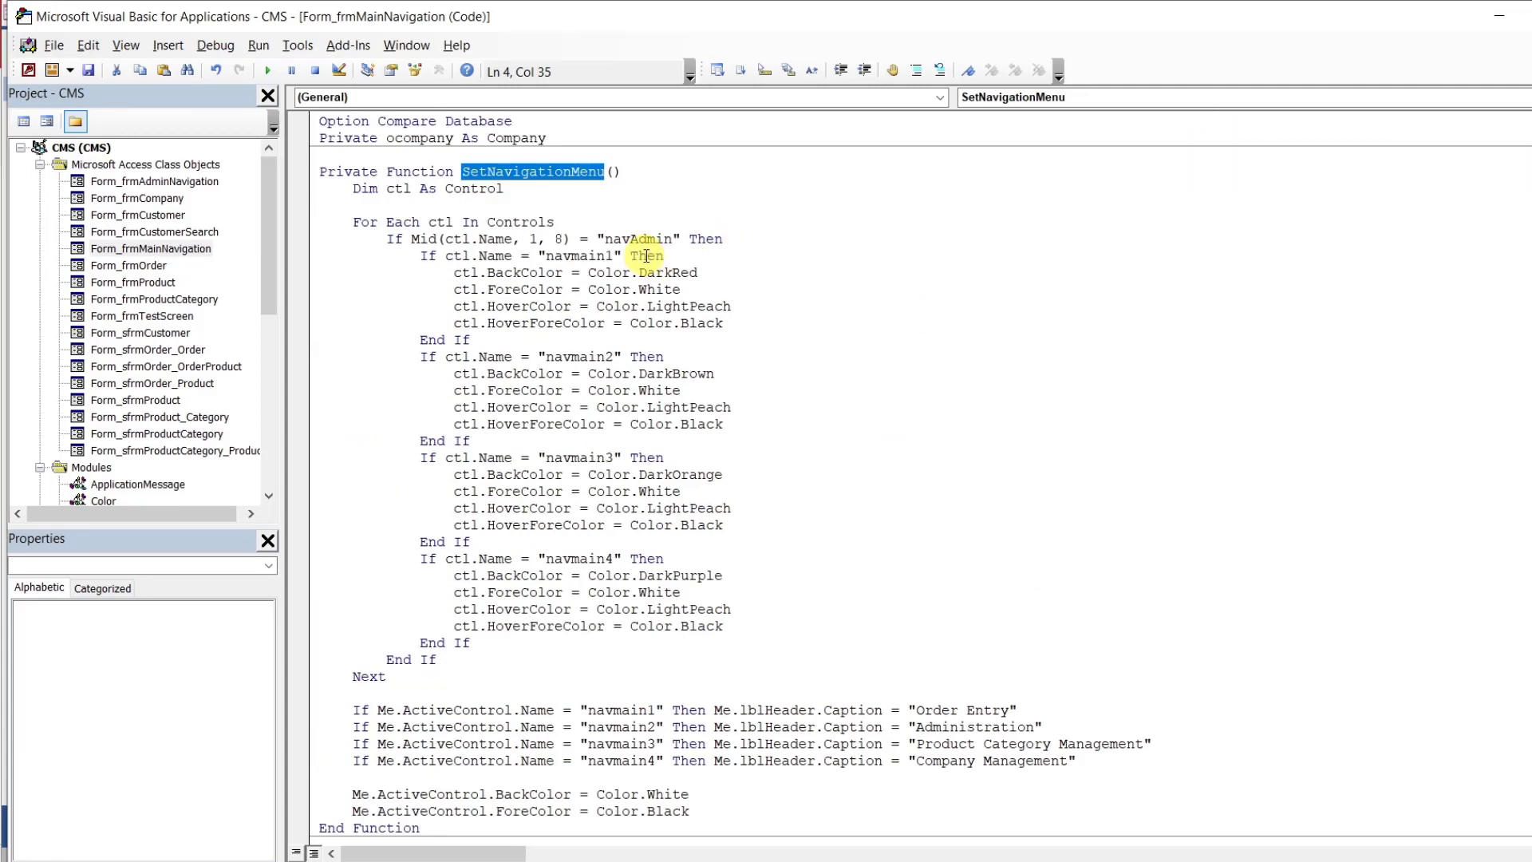
click(673, 239)
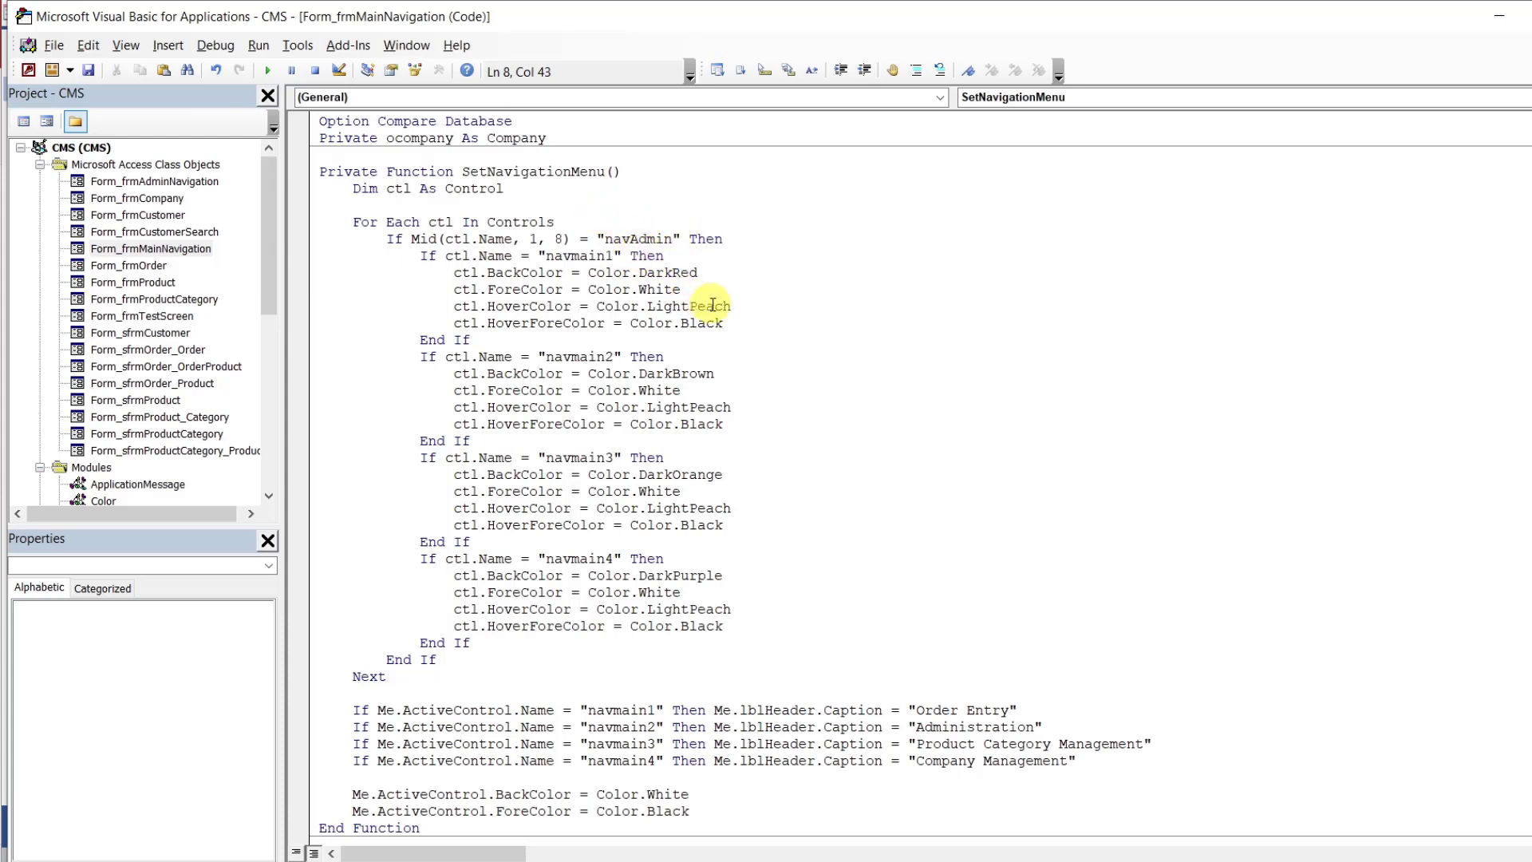
key(BackSpace)
key(BackSpace)
key(BackSpace)
key(BackSpace)
key(BackSpace)
text(main)
click(800, 378)
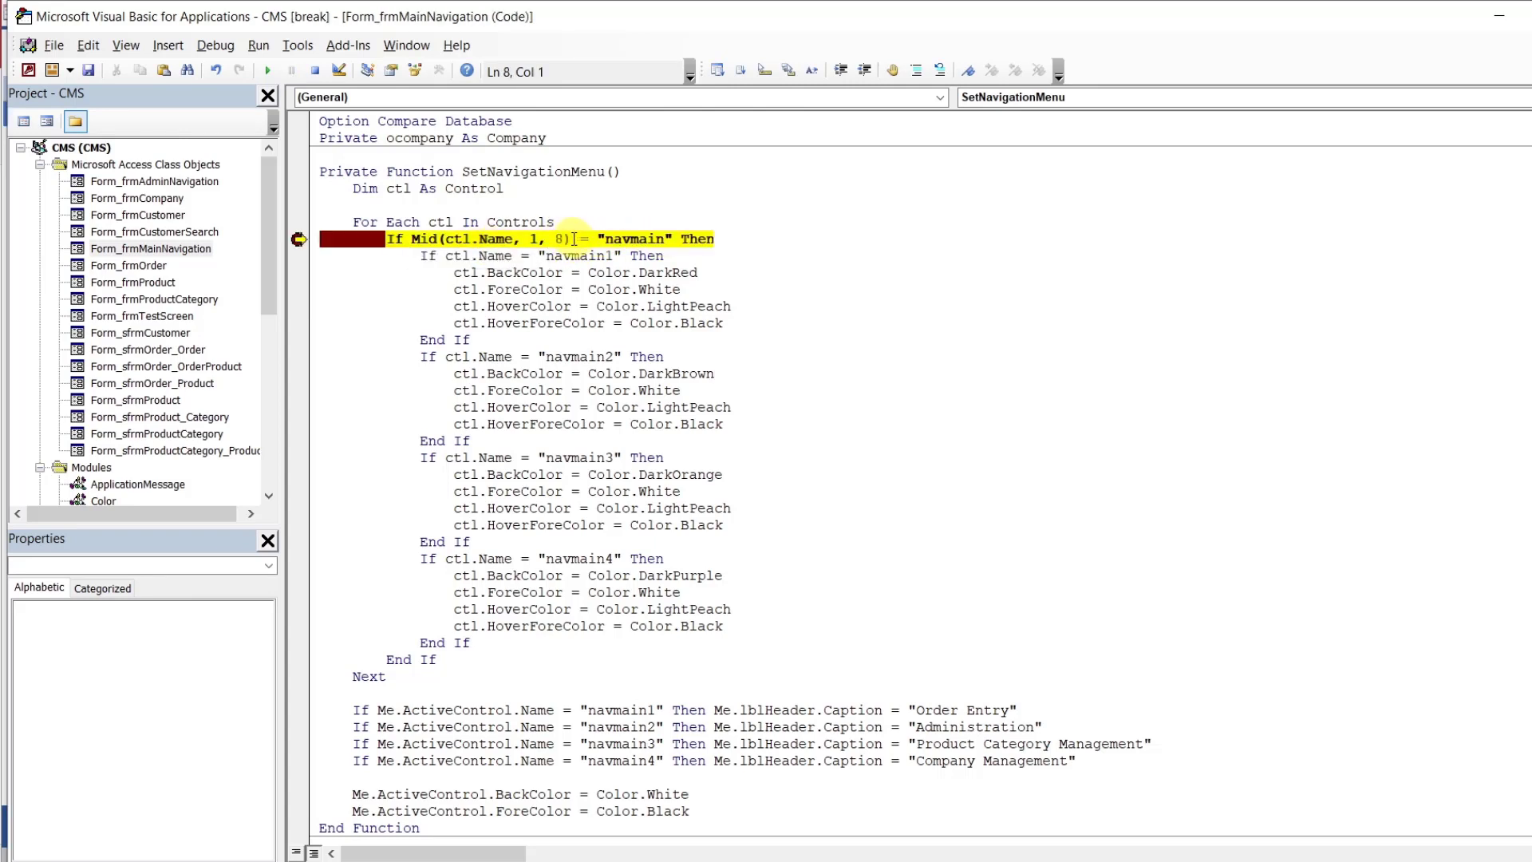
Set the length argument of Mid(ctl.Name, 1, …) in the SetNavigationMenu condition to 7
click(666, 240)
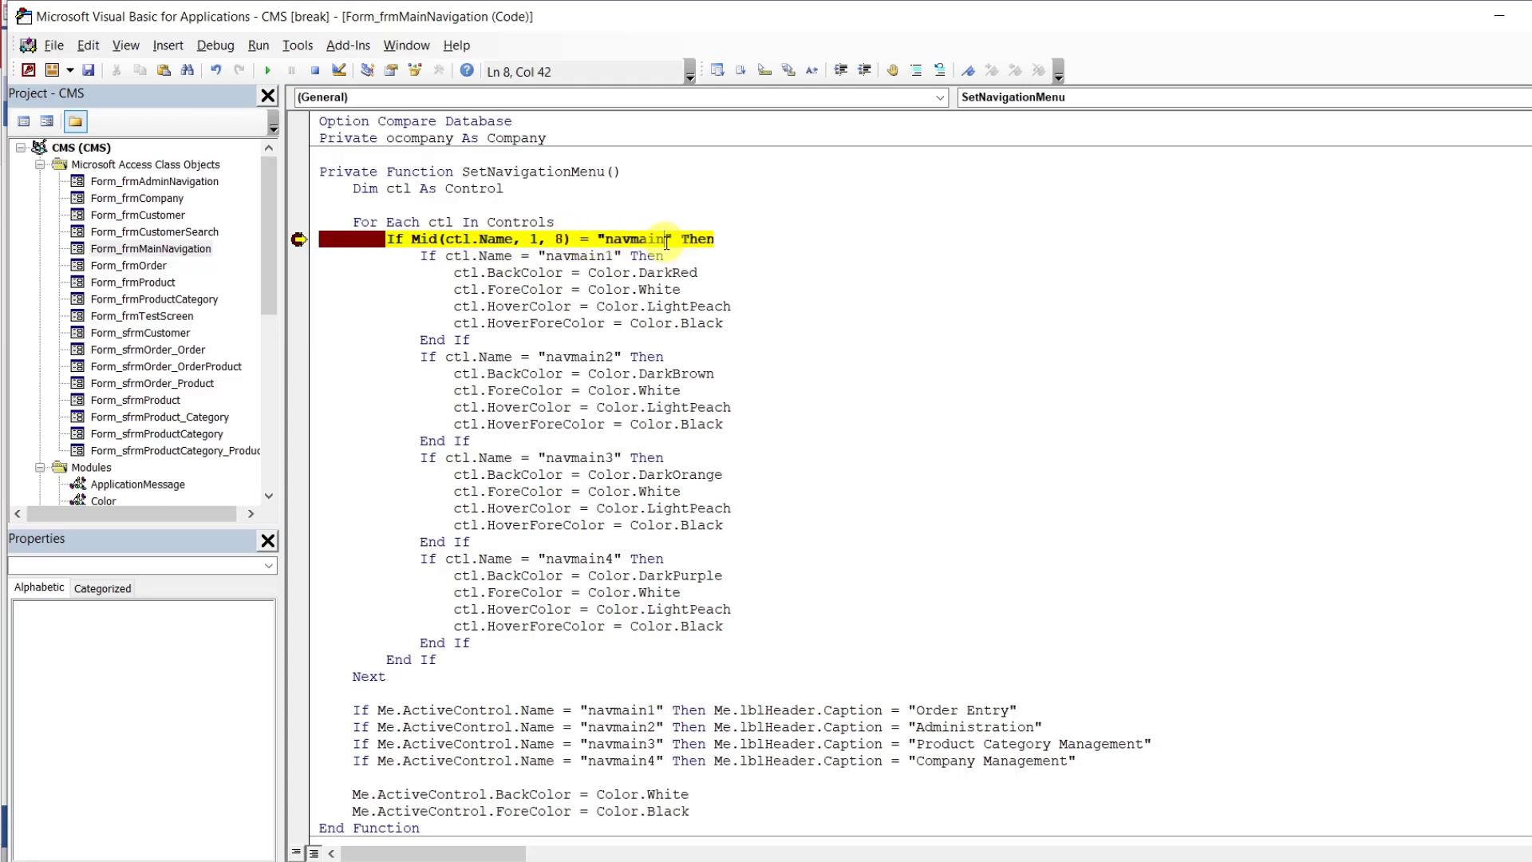
key(Left)
key(Left)
key(Left)
click(564, 239)
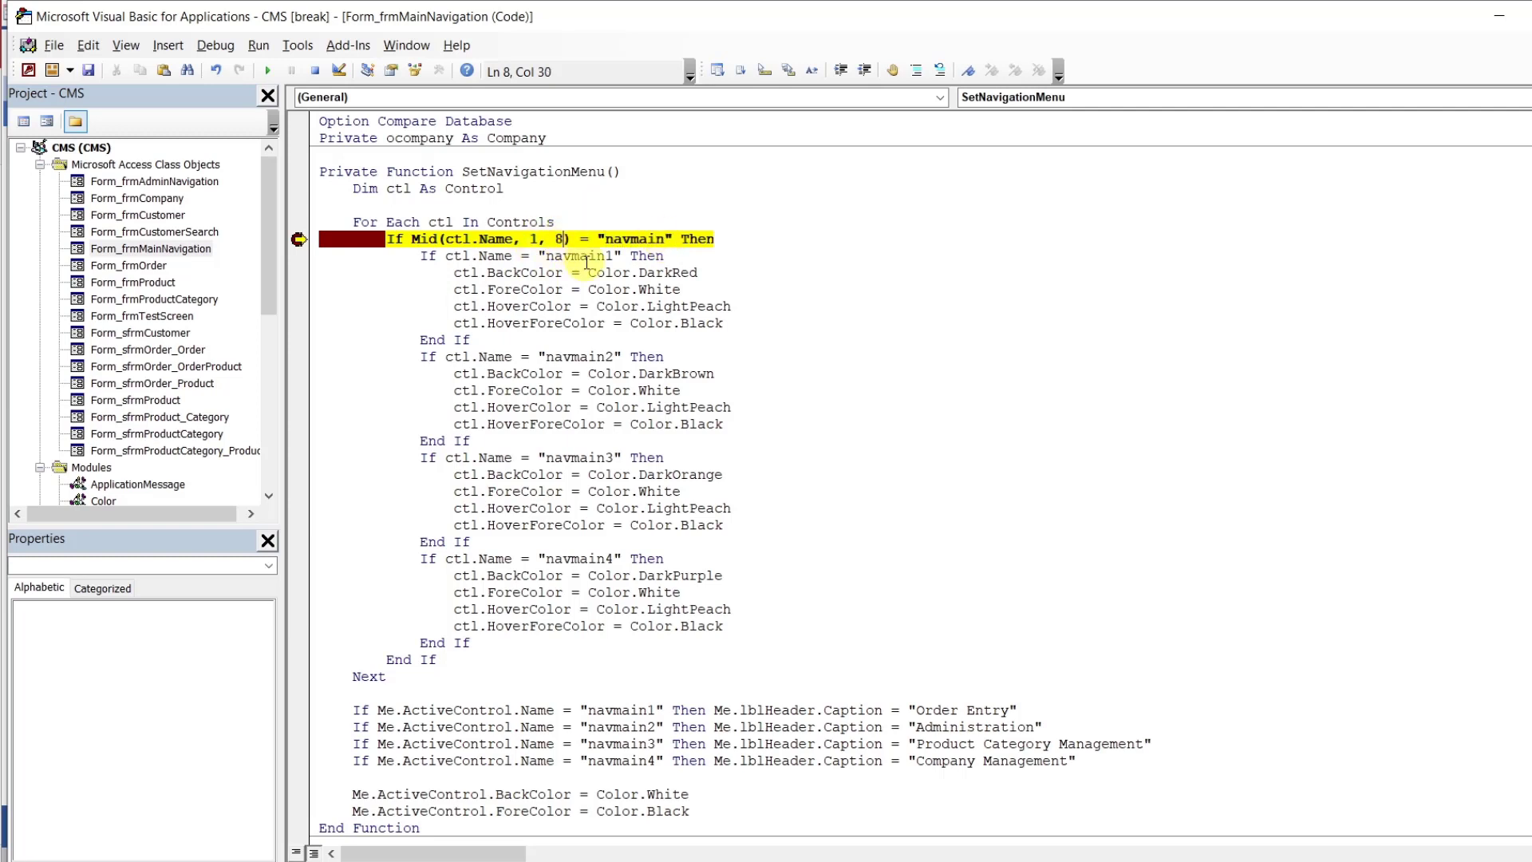
key(BackSpace)
text(7)
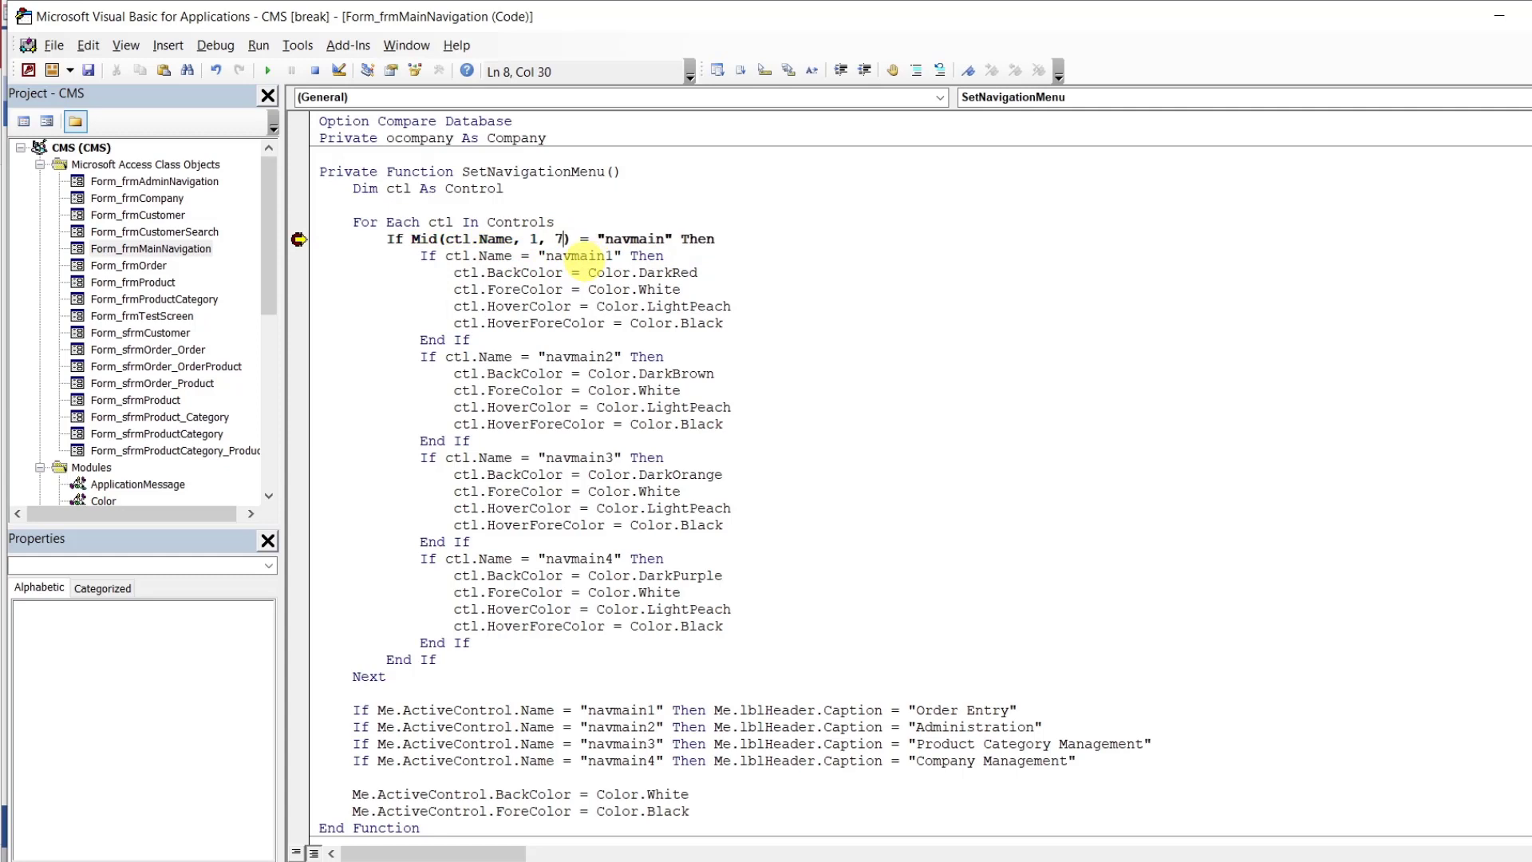
click(608, 221)
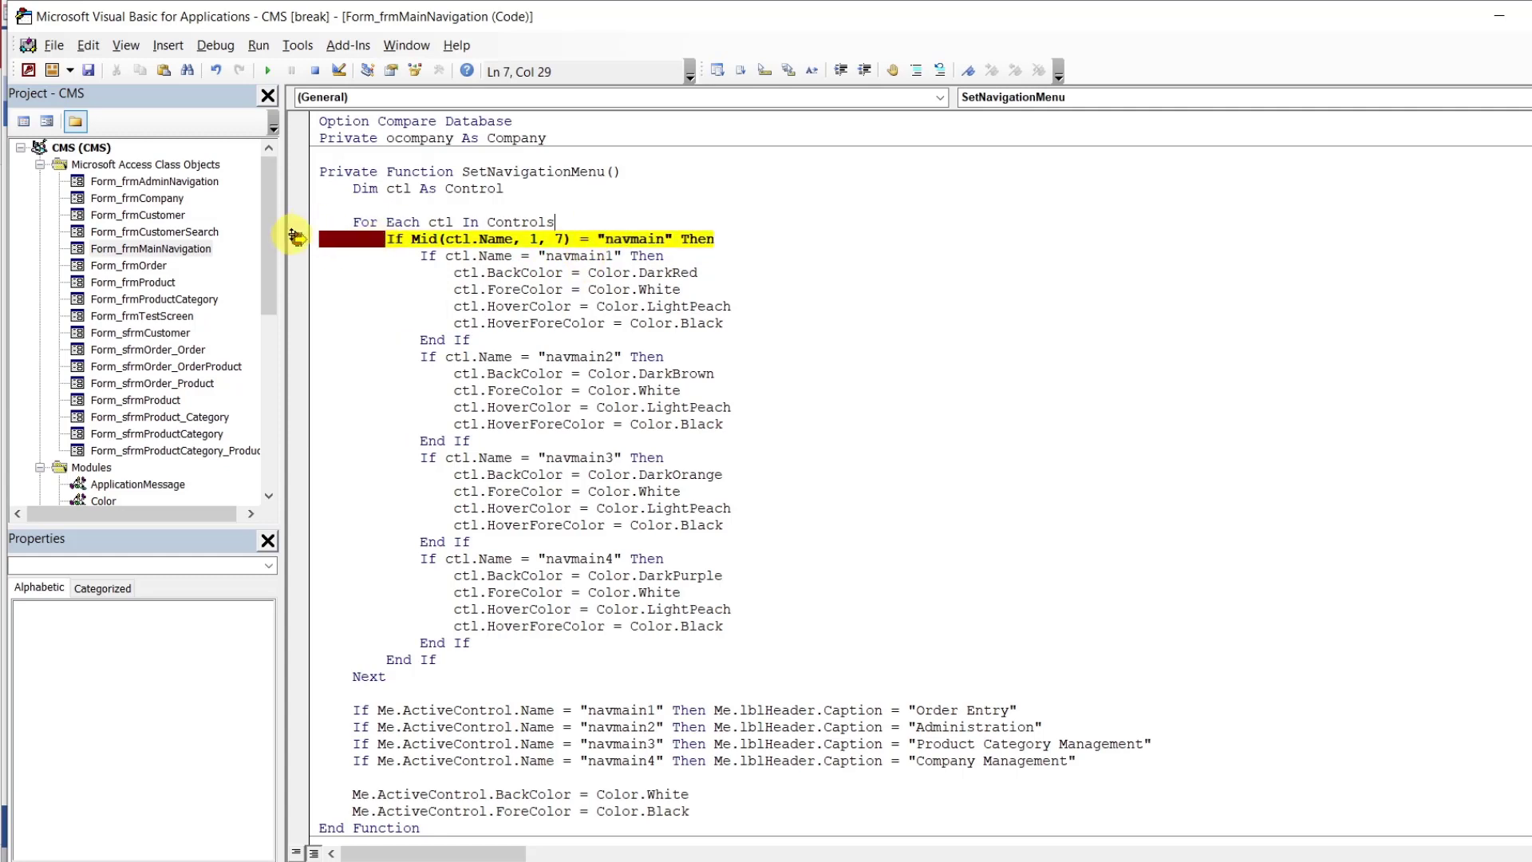
Remove the breakpoint from the If Mid line and resume running the code
click(298, 239)
drag(299, 238, 300, 239)
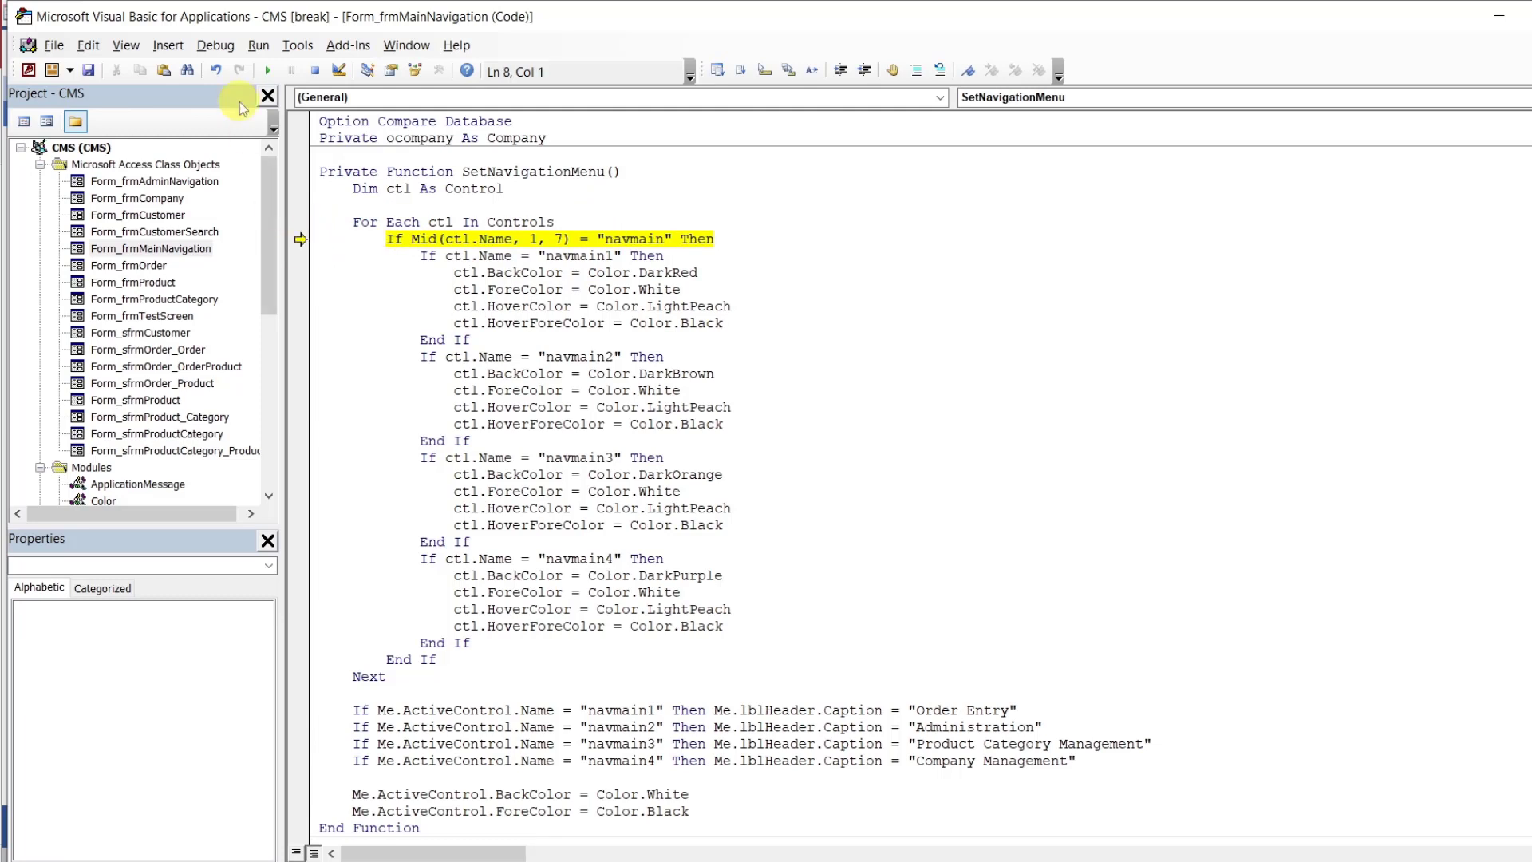
click(269, 70)
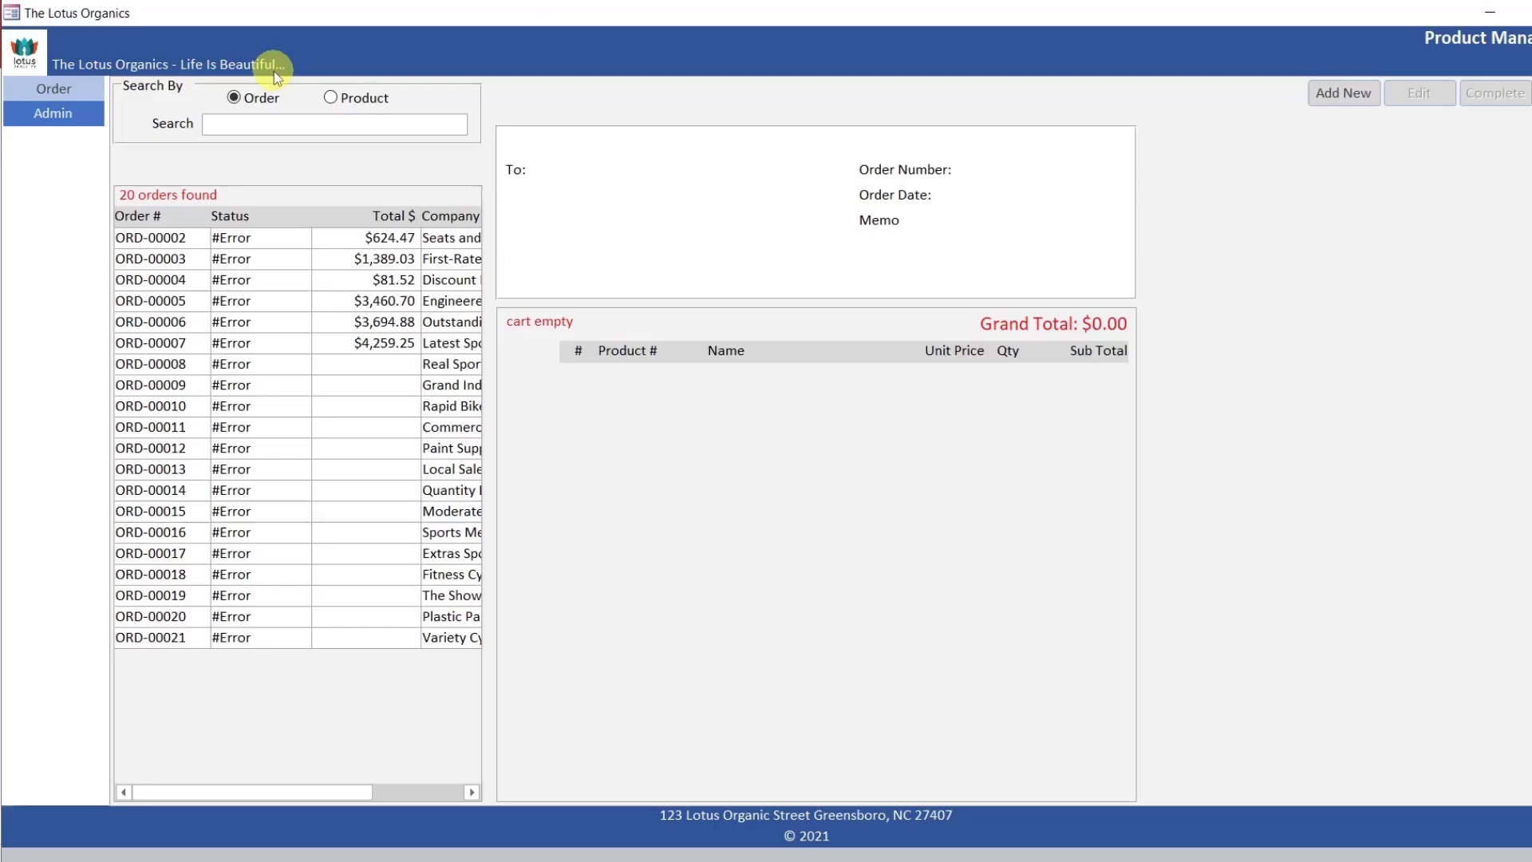
Alternate between the Admin and Order pages to check the header caption and button highlighting, finishing on Admin
click(70, 117)
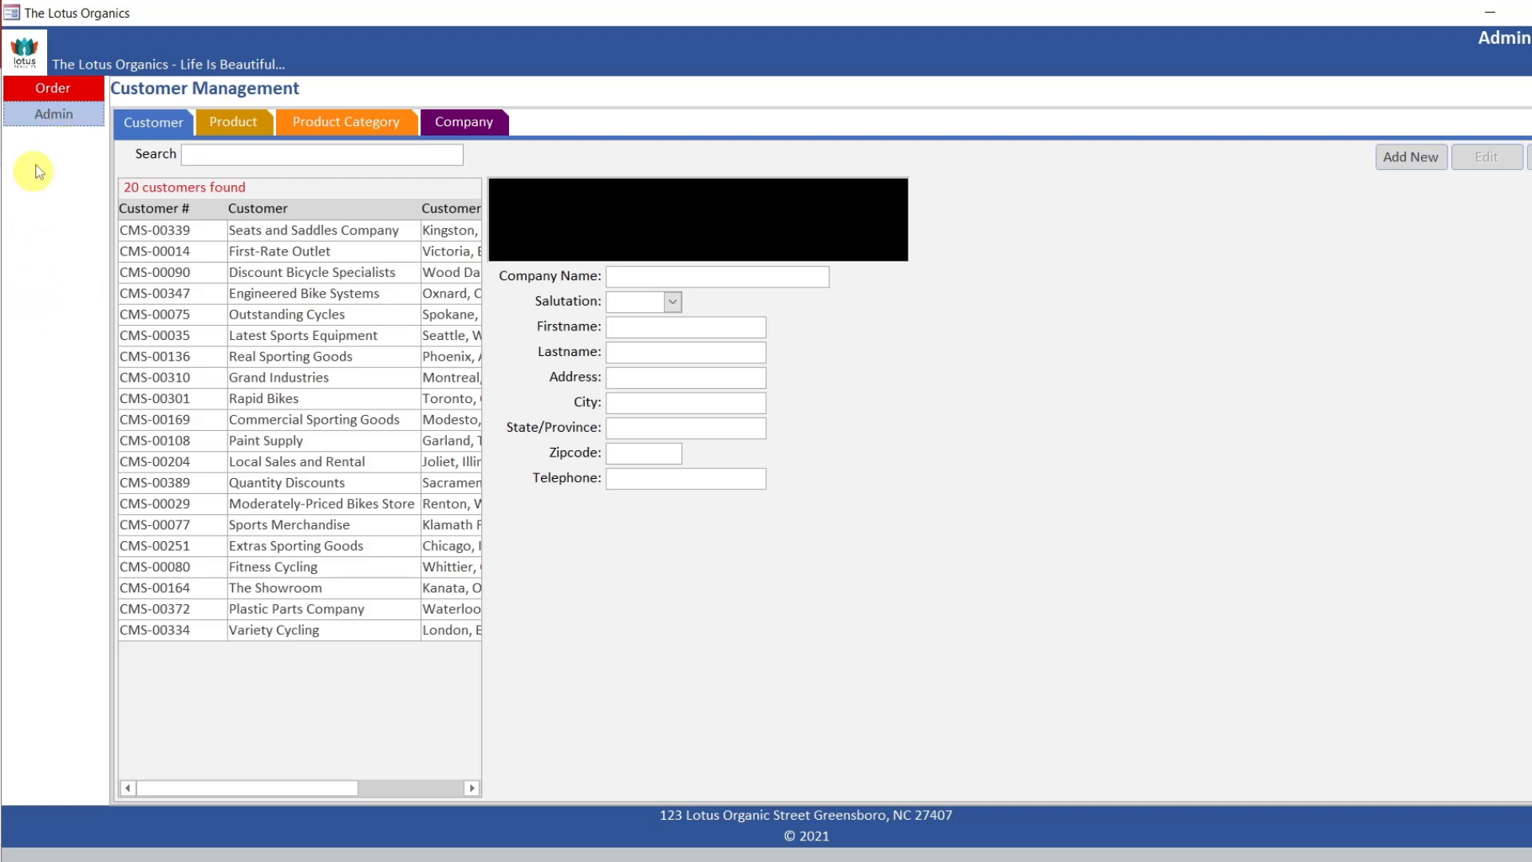
click(55, 89)
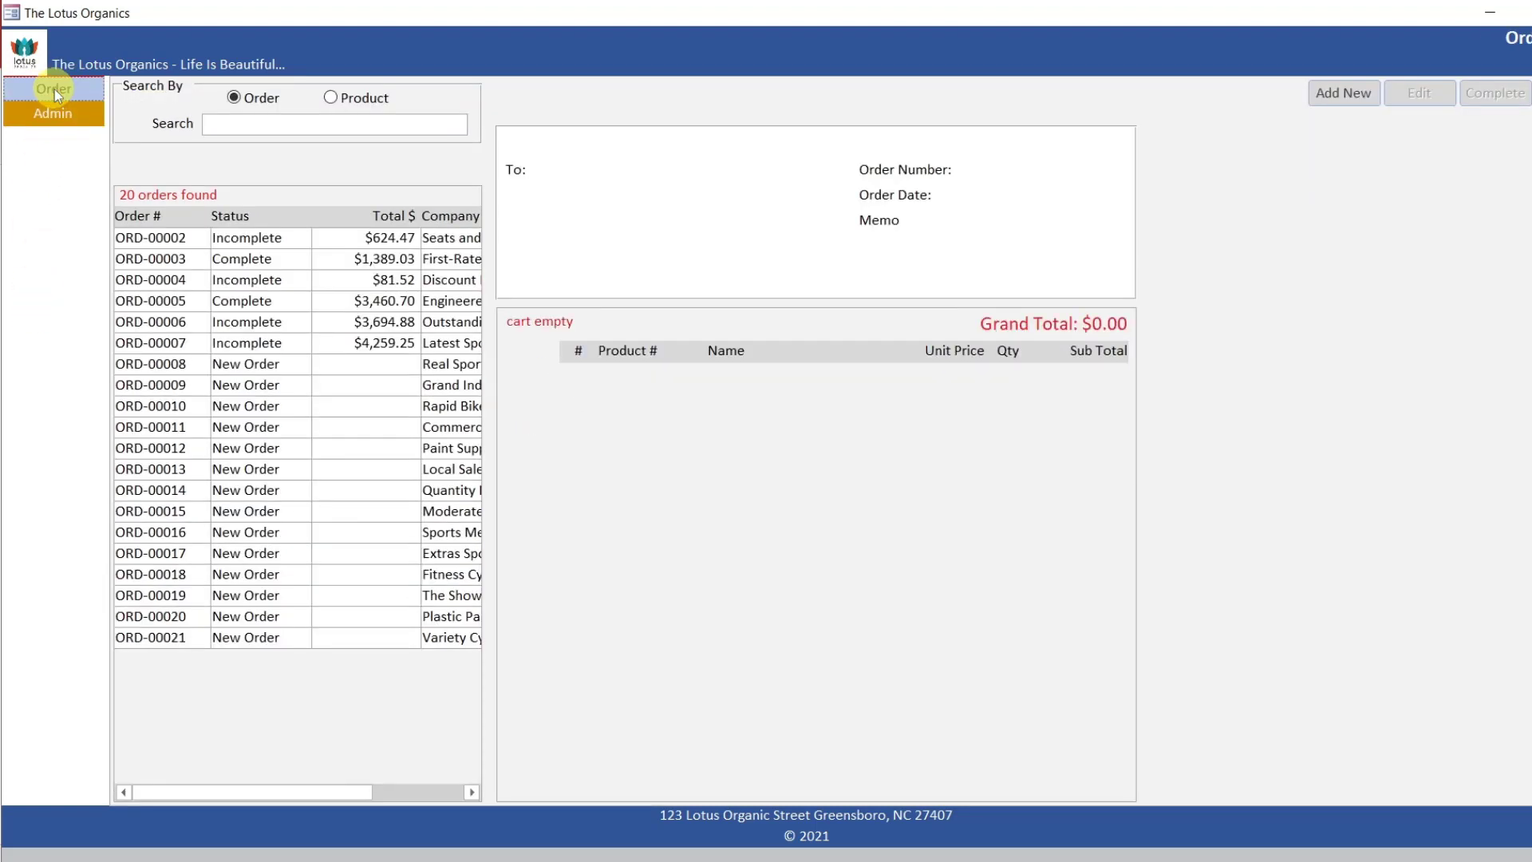
click(51, 117)
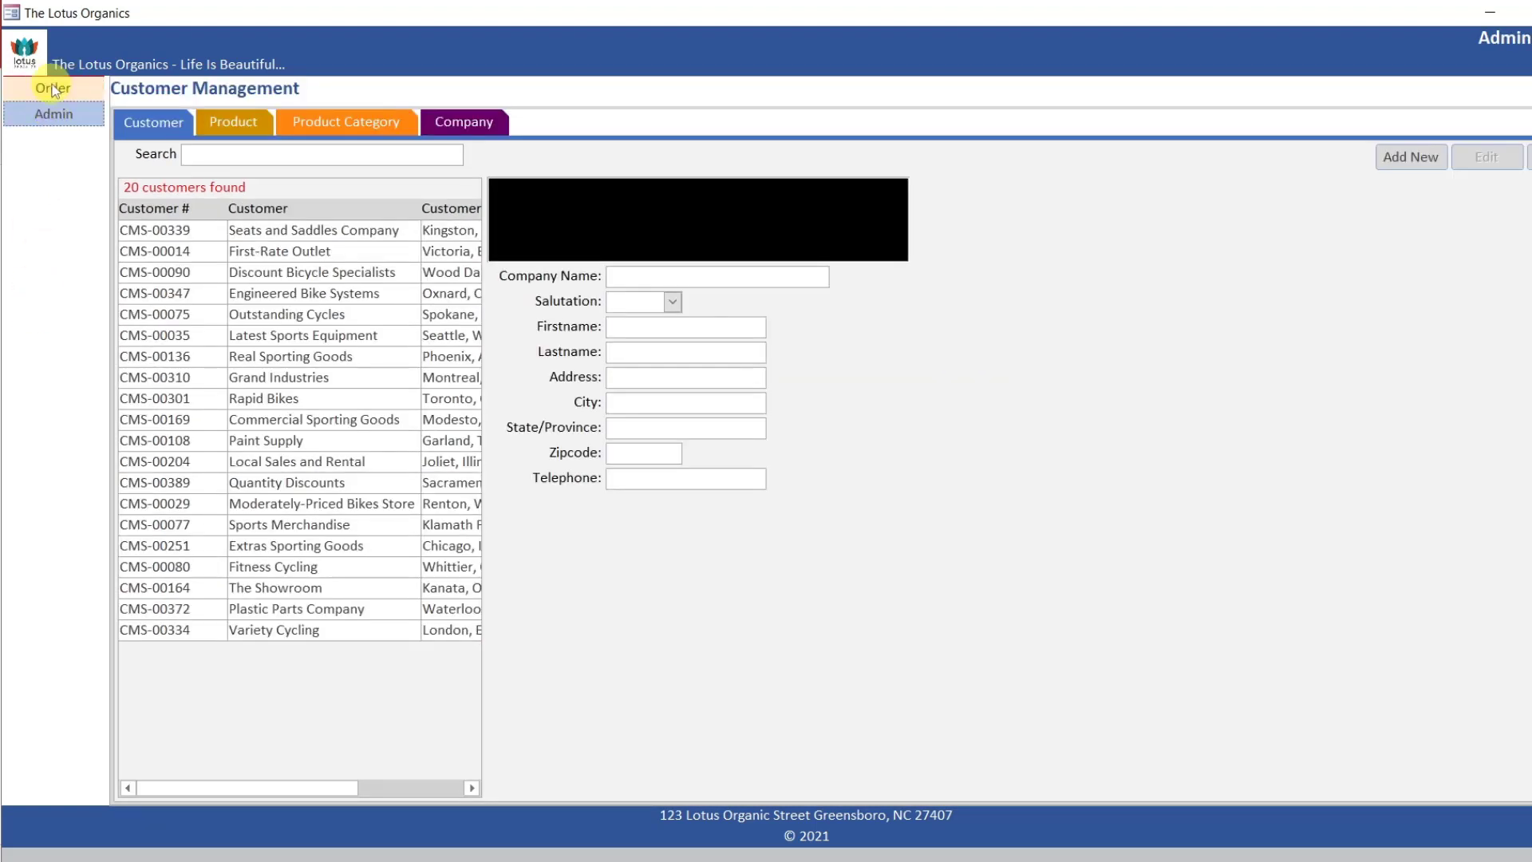
click(53, 88)
click(54, 112)
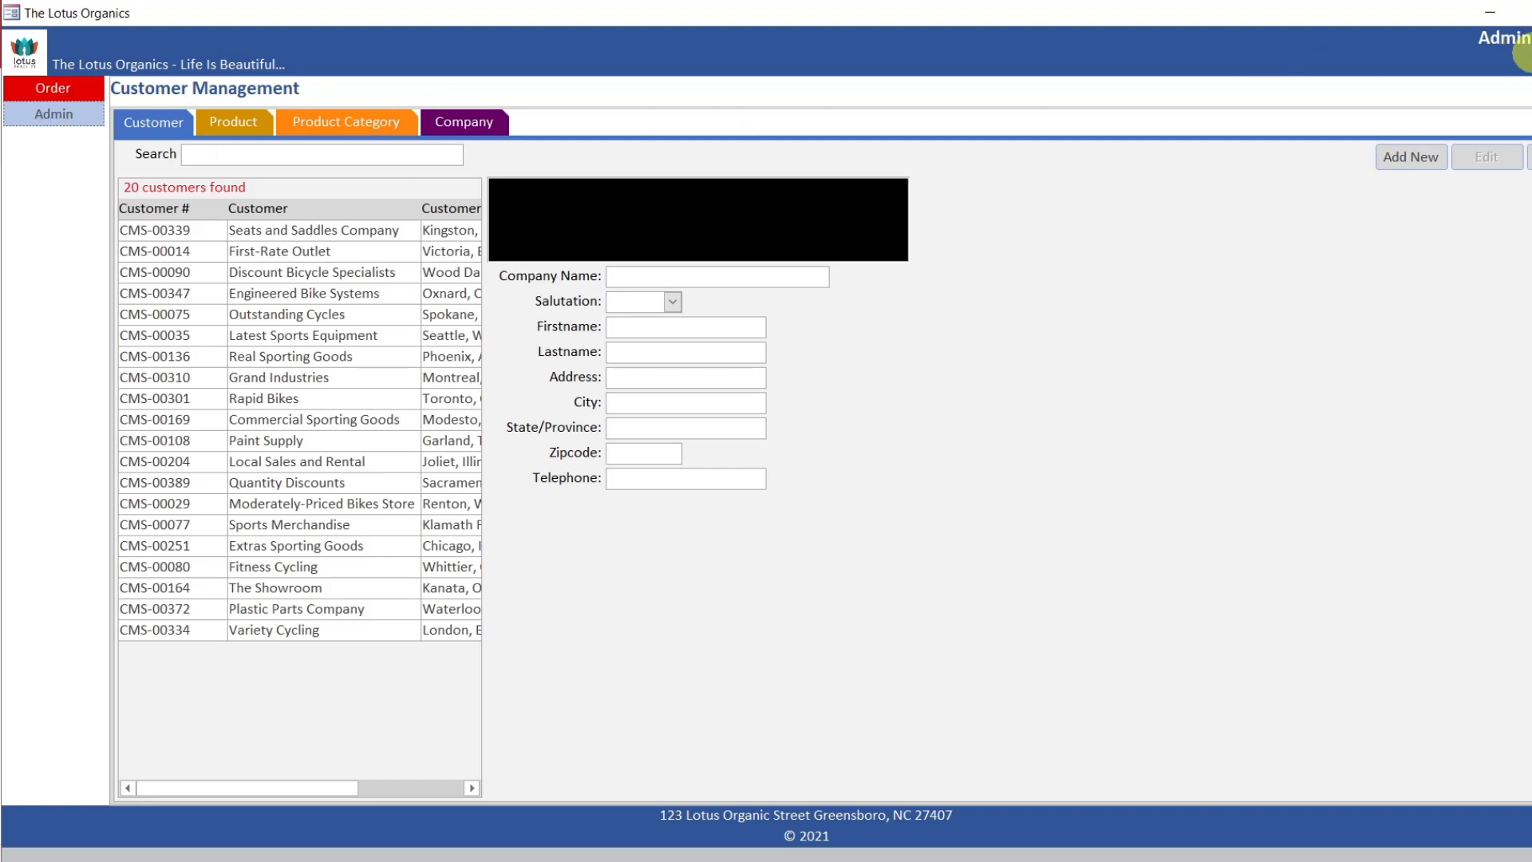
Test the Customer page by loading Seats and Saddles Company, entering edit mode and saving without changes
double_click(339, 228)
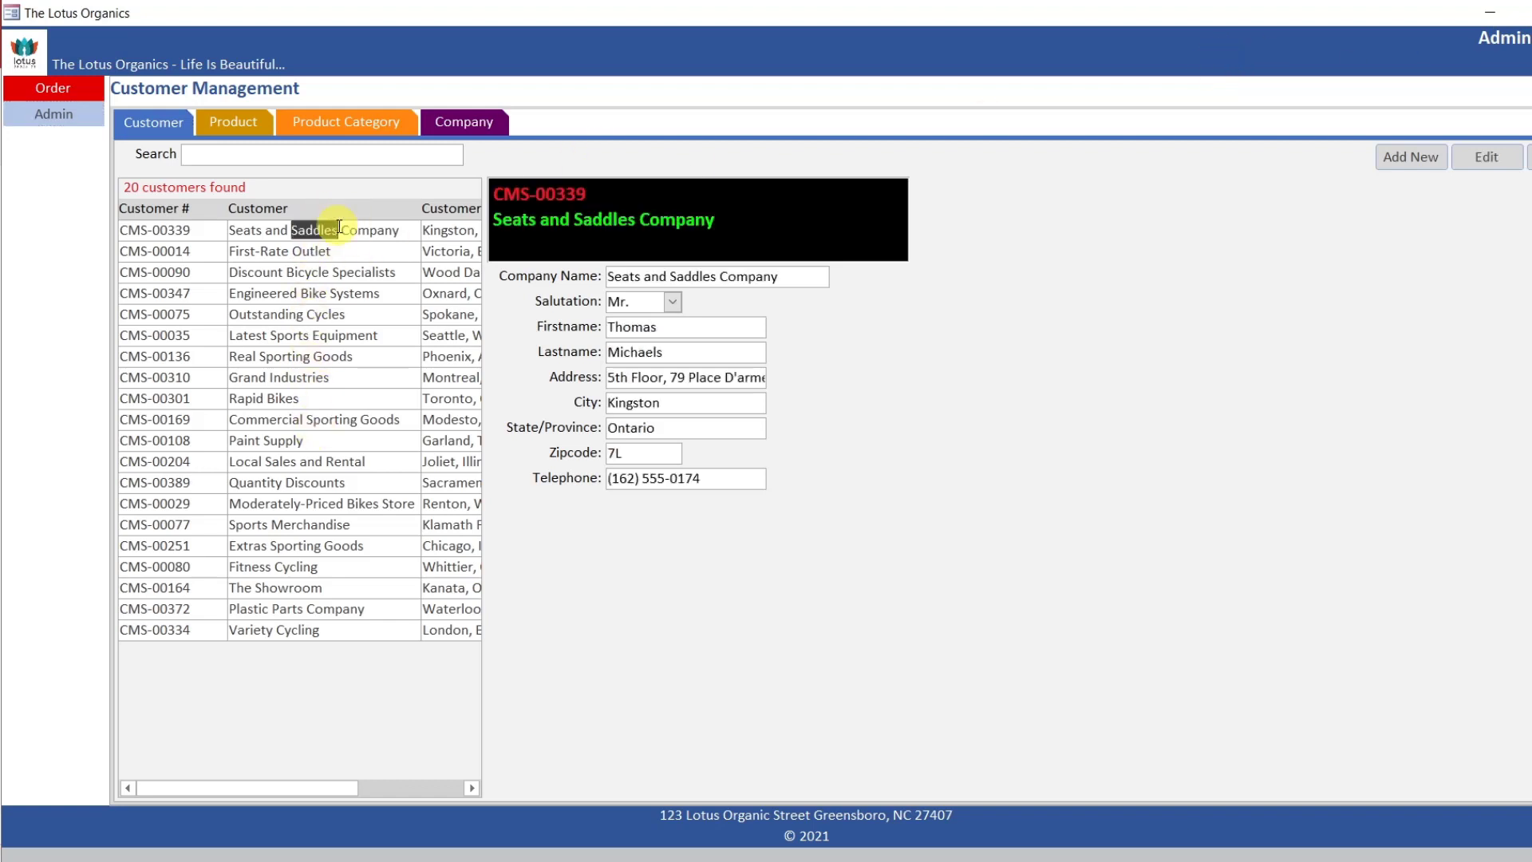
click(1486, 157)
click(1486, 159)
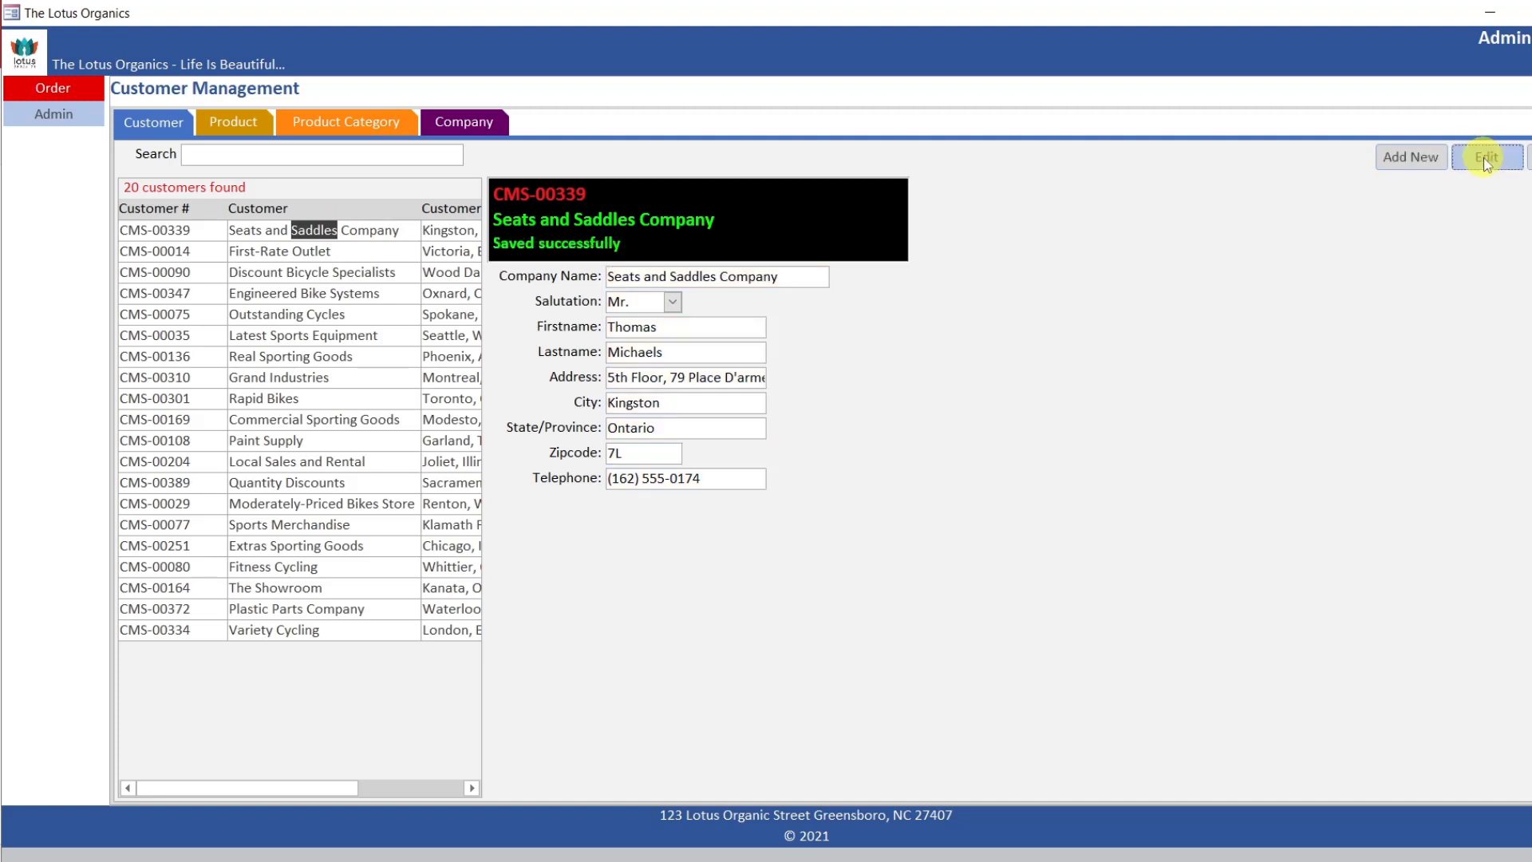
Test the Product page by loading Road-450 Red, 52, entering edit mode and saving without changes
click(230, 123)
double_click(303, 272)
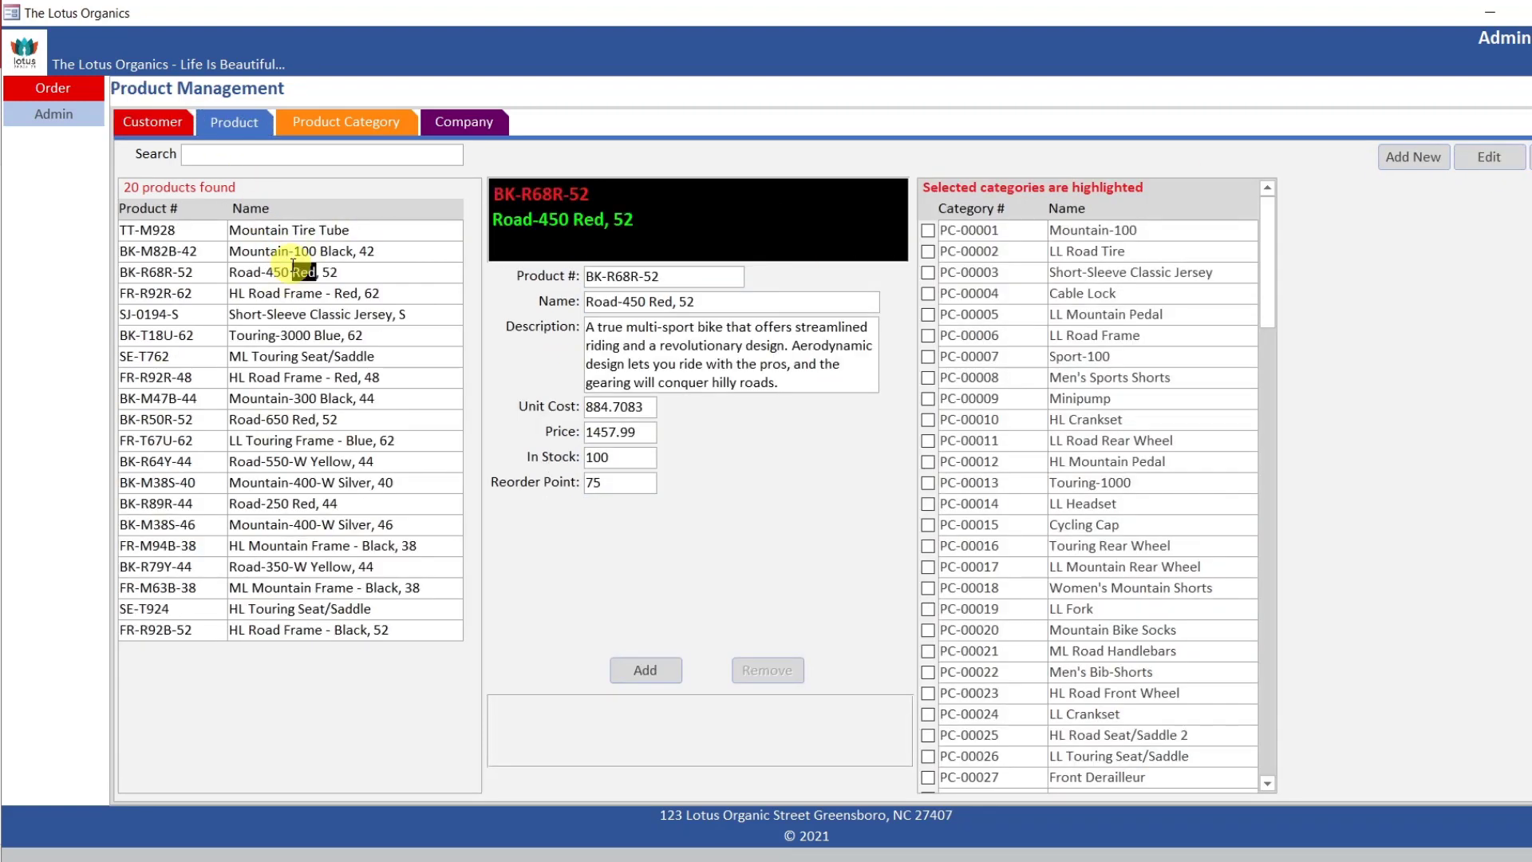
click(1486, 158)
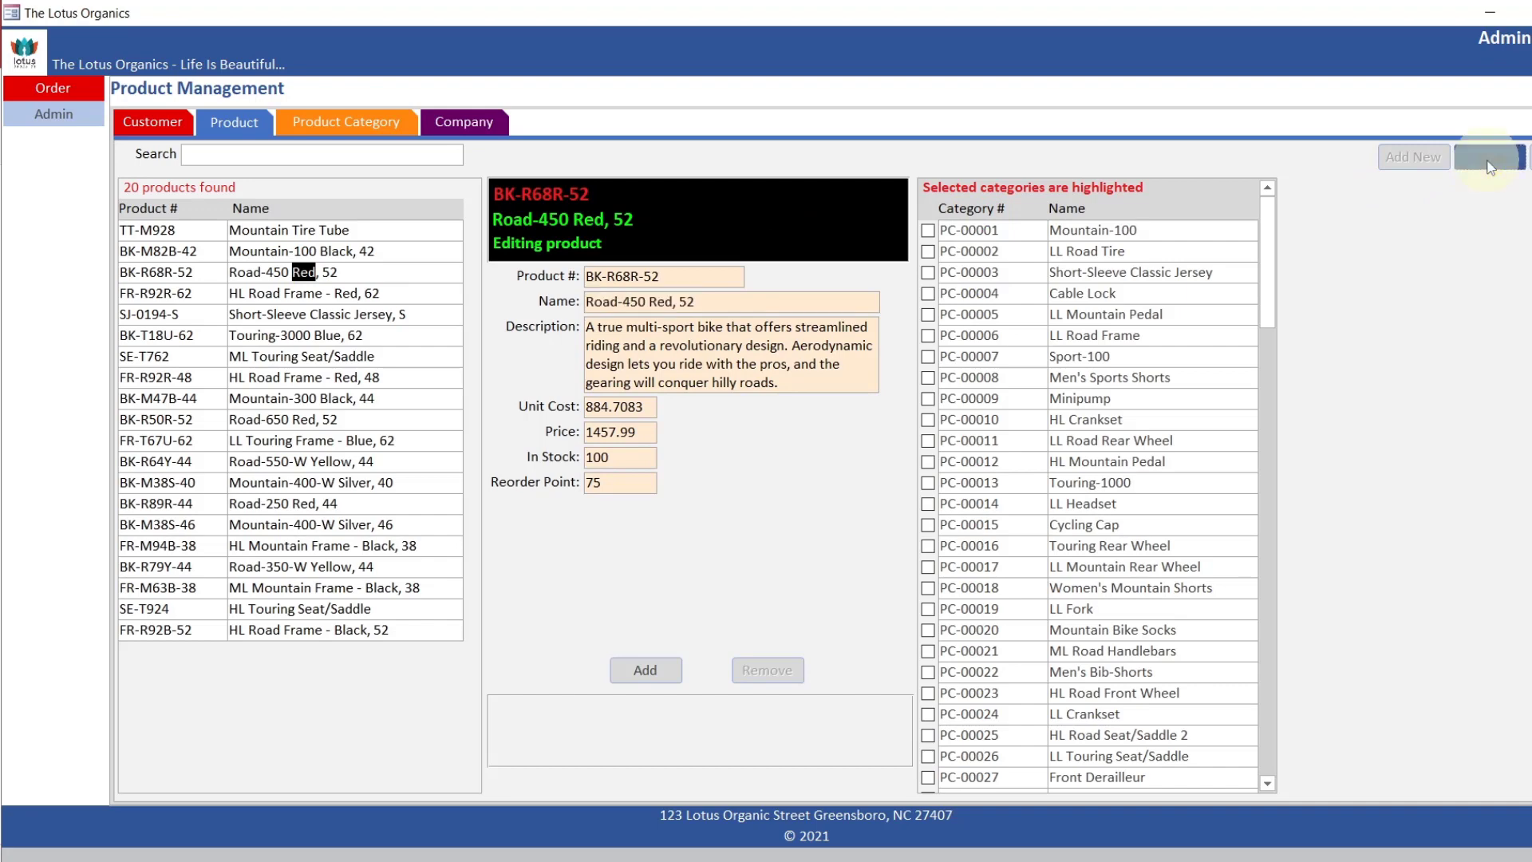
click(1488, 159)
Load the Mountain Tire Tube product and preview both of its existing images
double_click(421, 229)
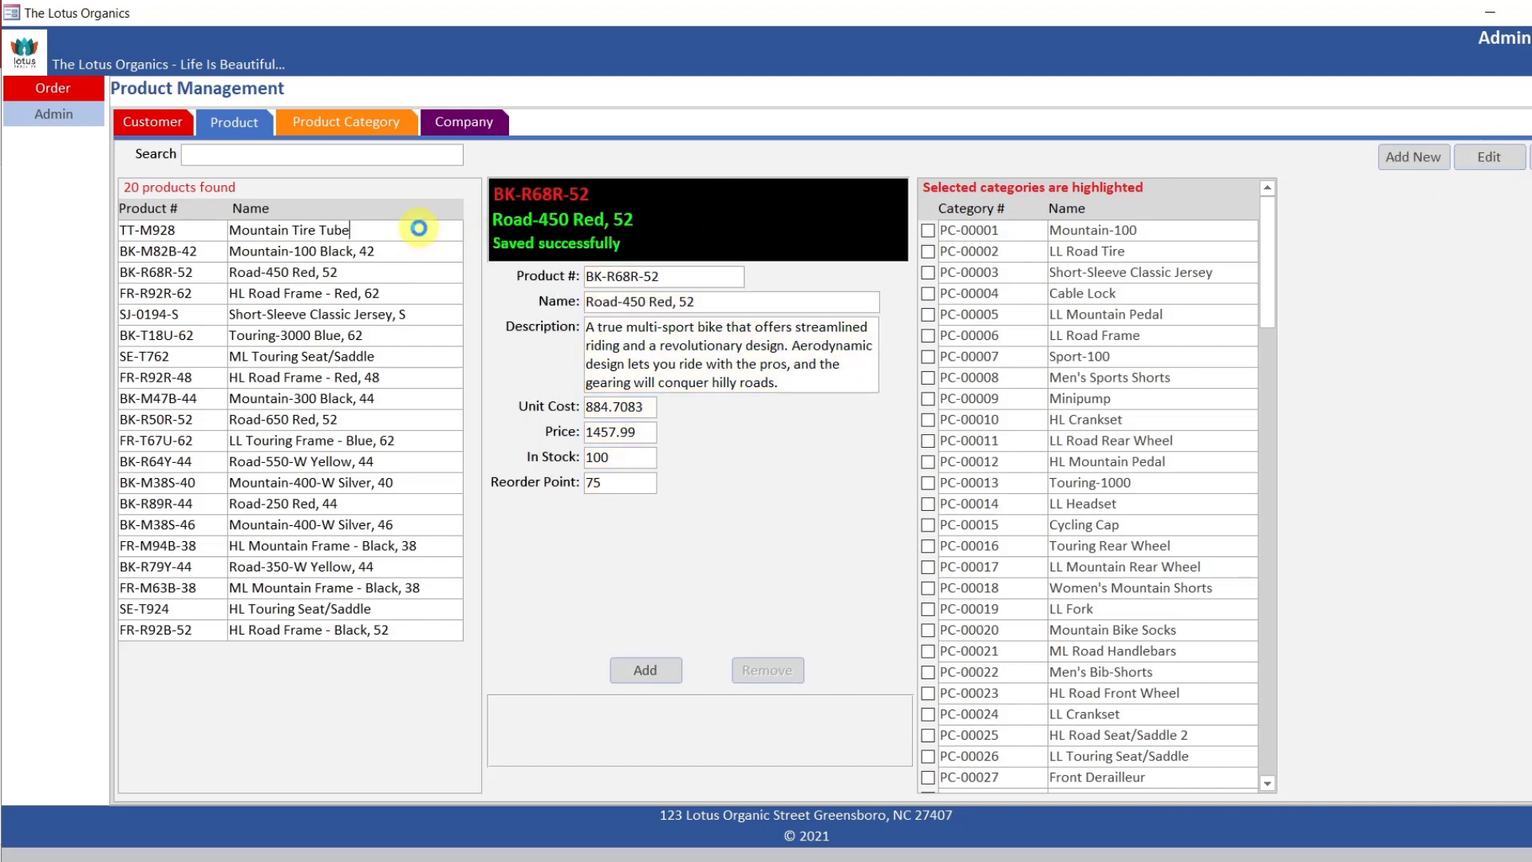
click(654, 711)
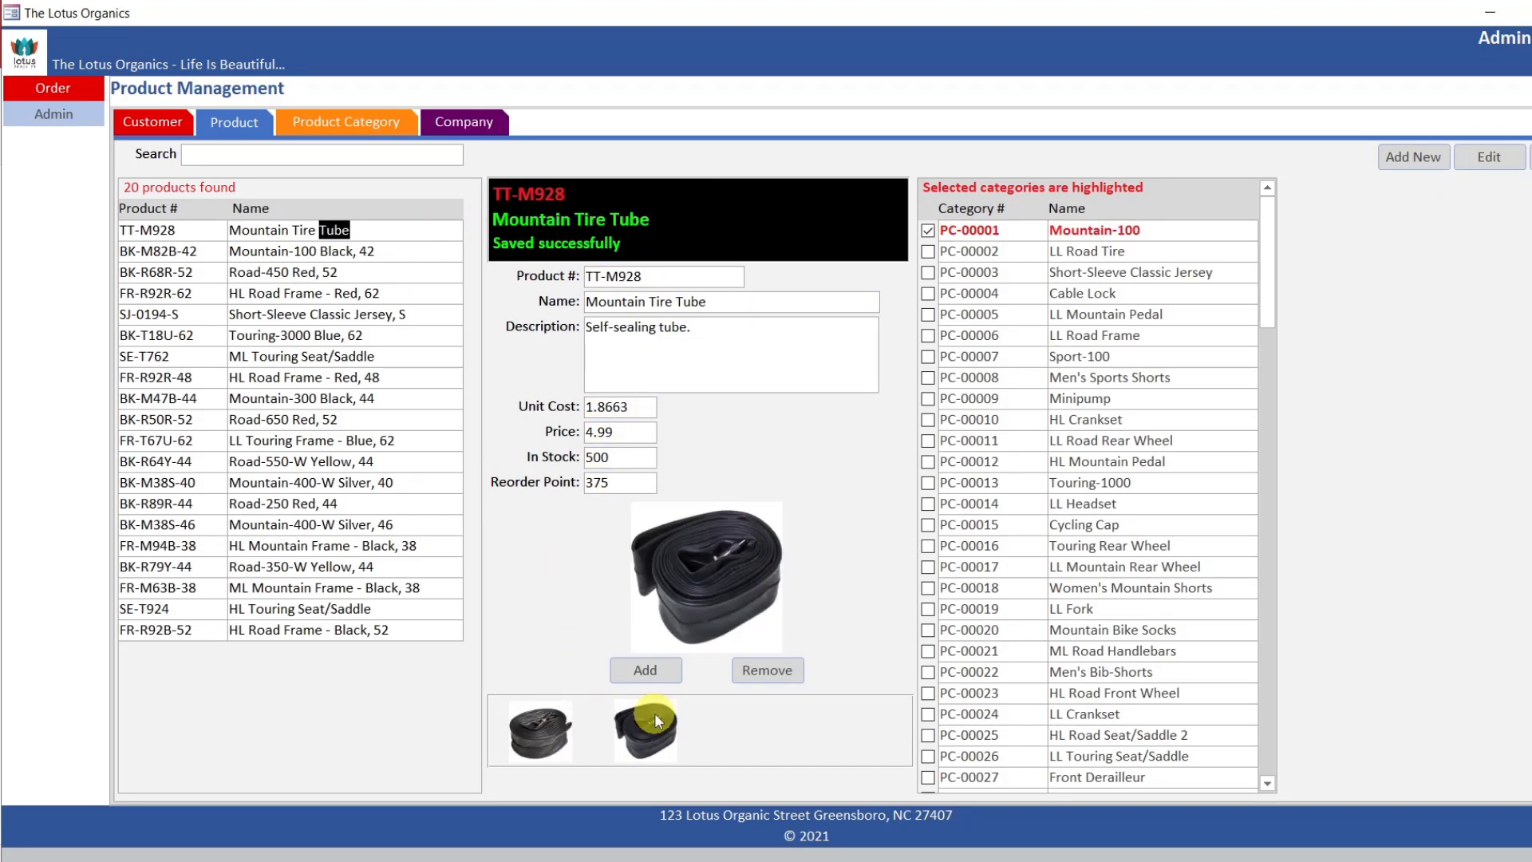
click(541, 730)
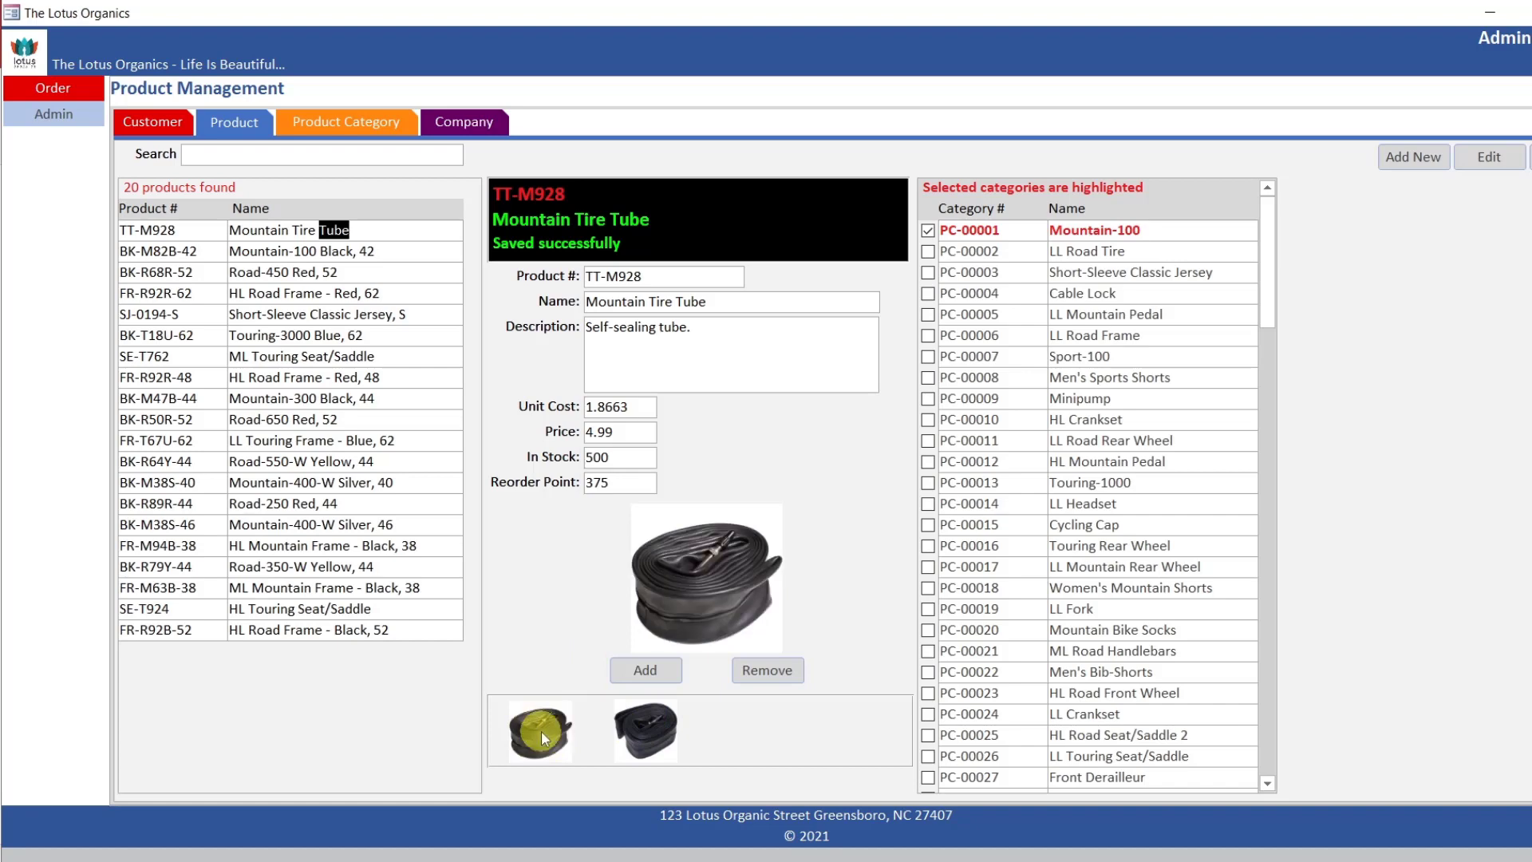
Add BLA2.jpg from CMS Images > BikeTireTube to the Mountain Tire Tube product and preview the added image
click(644, 670)
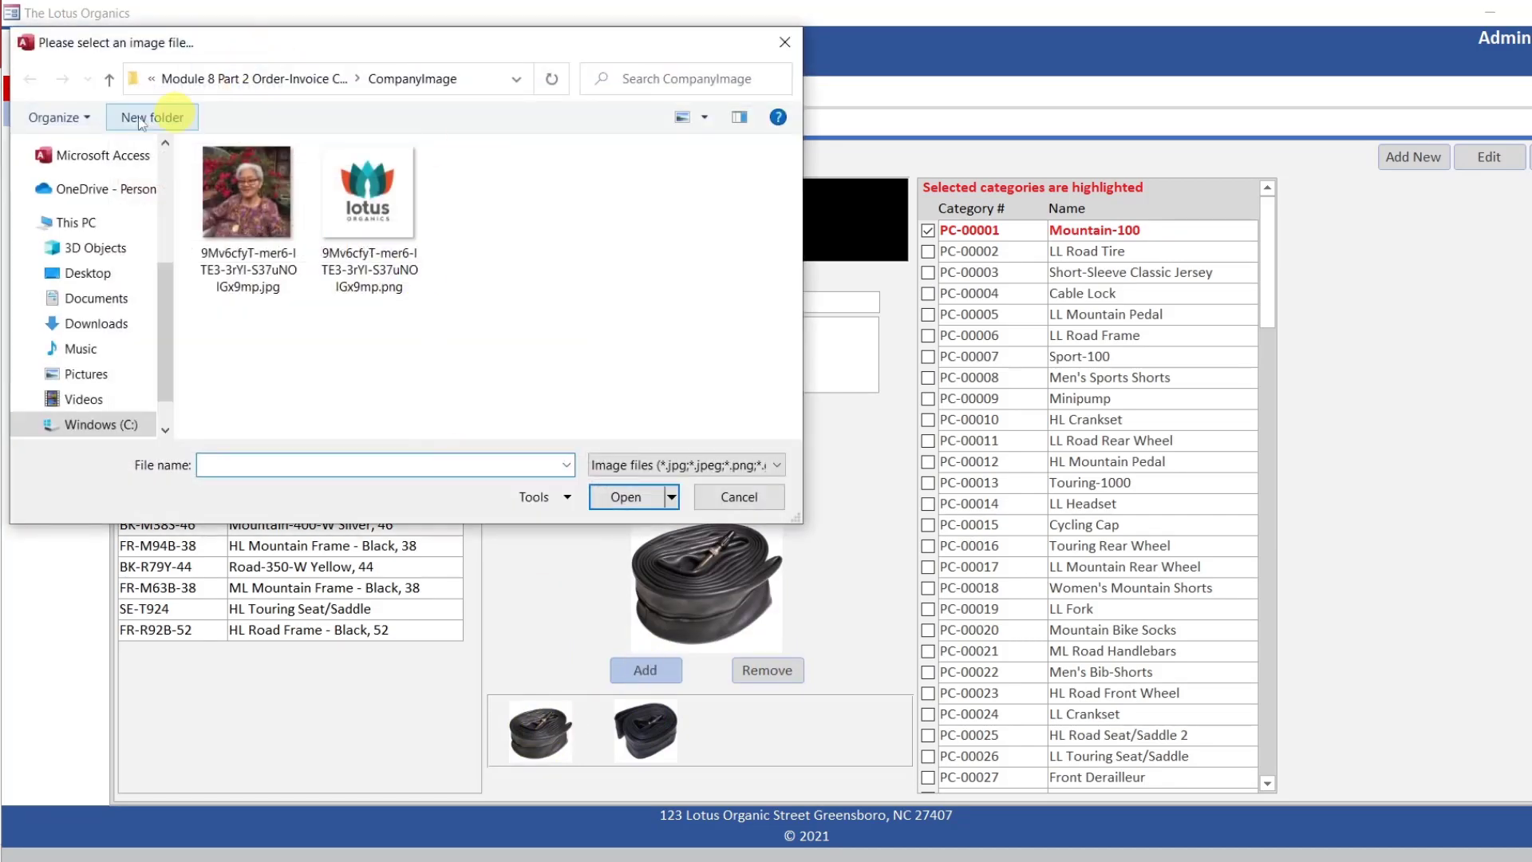
click(110, 80)
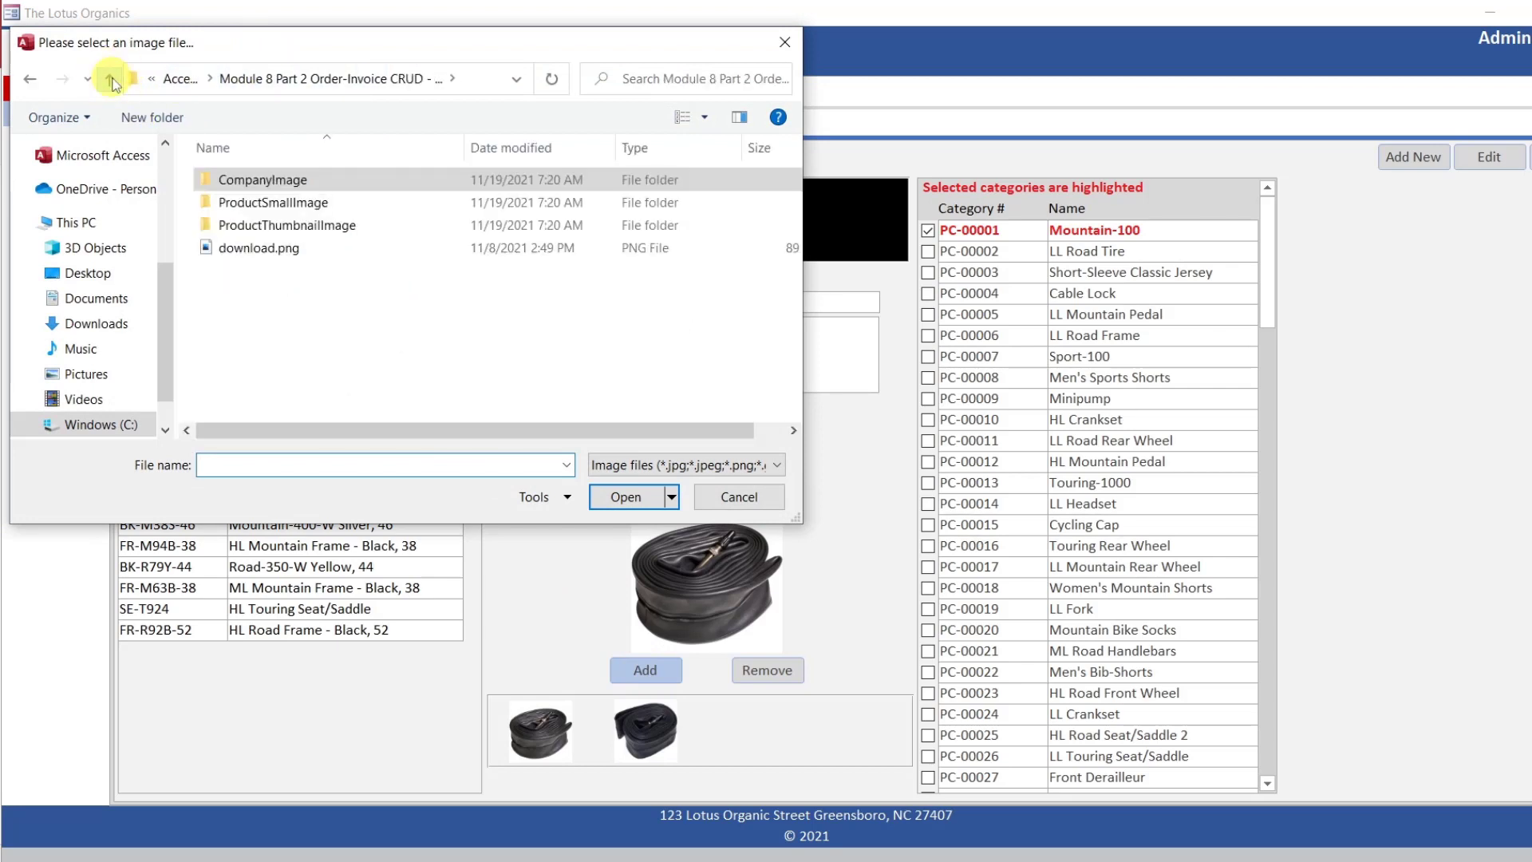
click(110, 79)
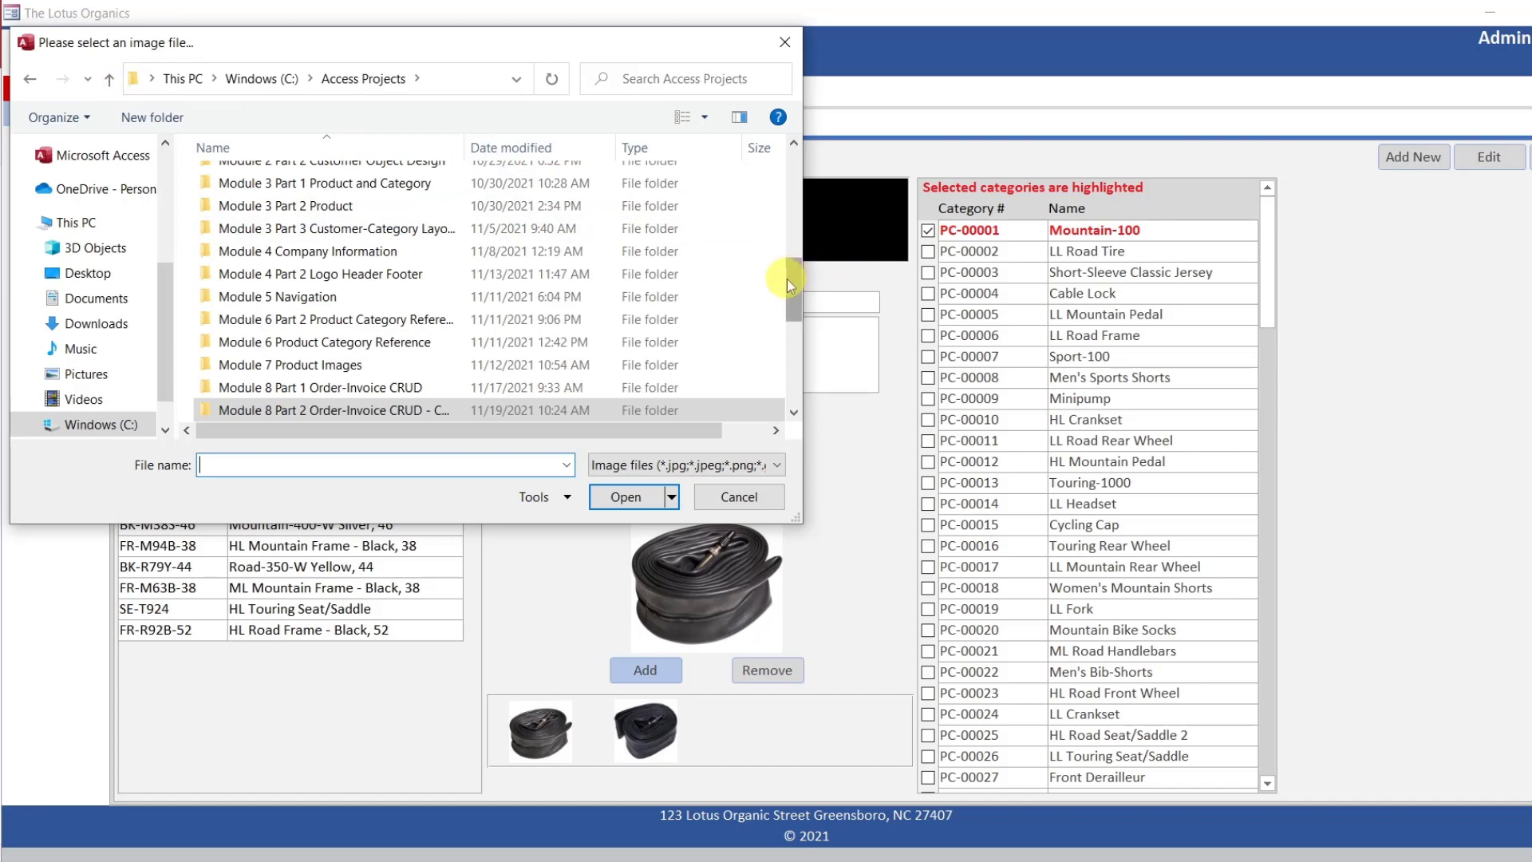
drag(787, 279, 794, 175)
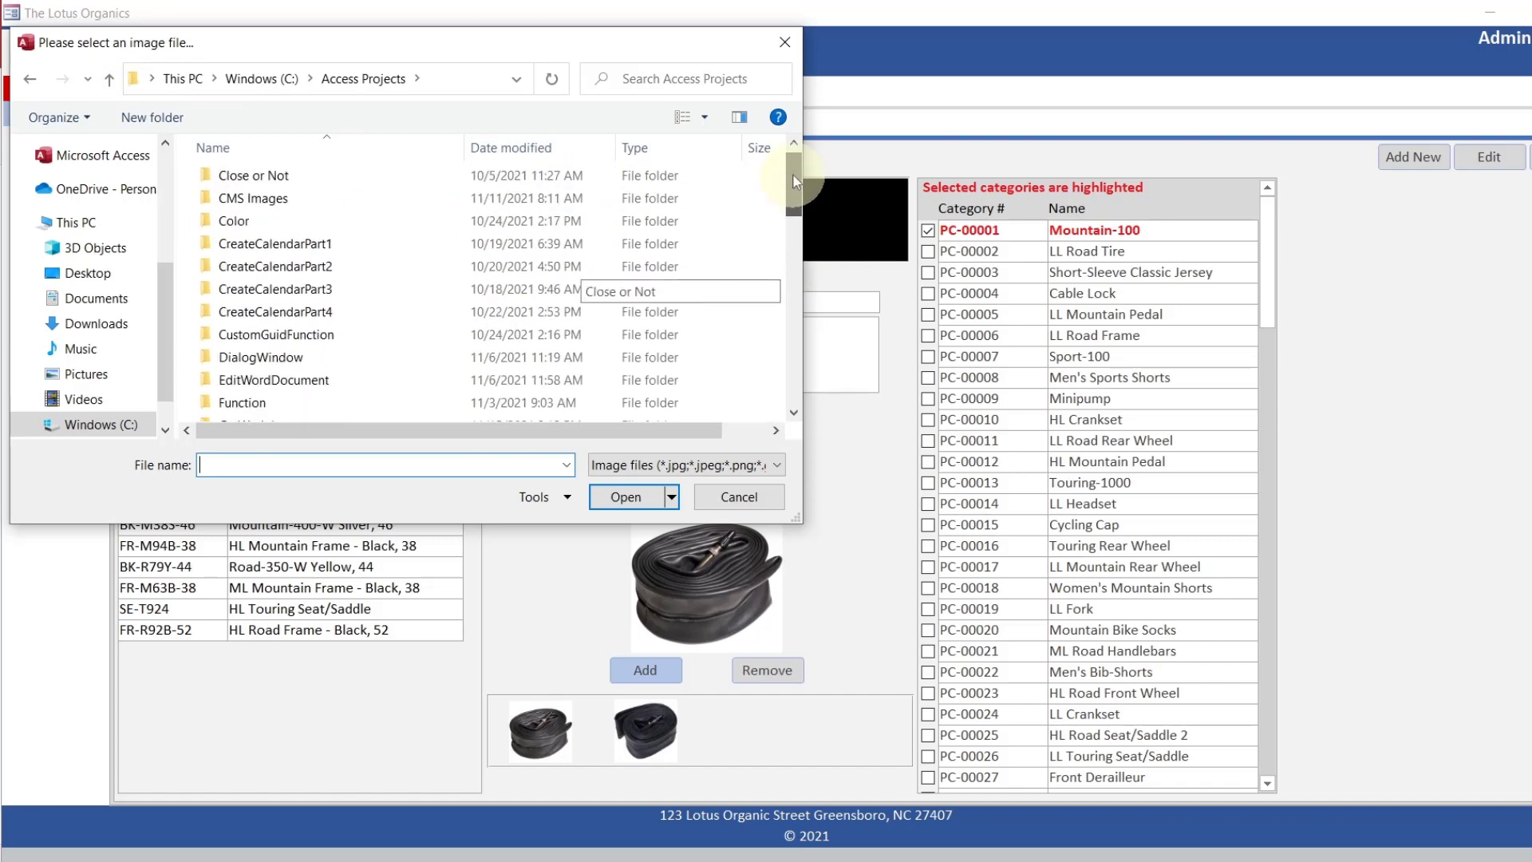
double_click(582, 198)
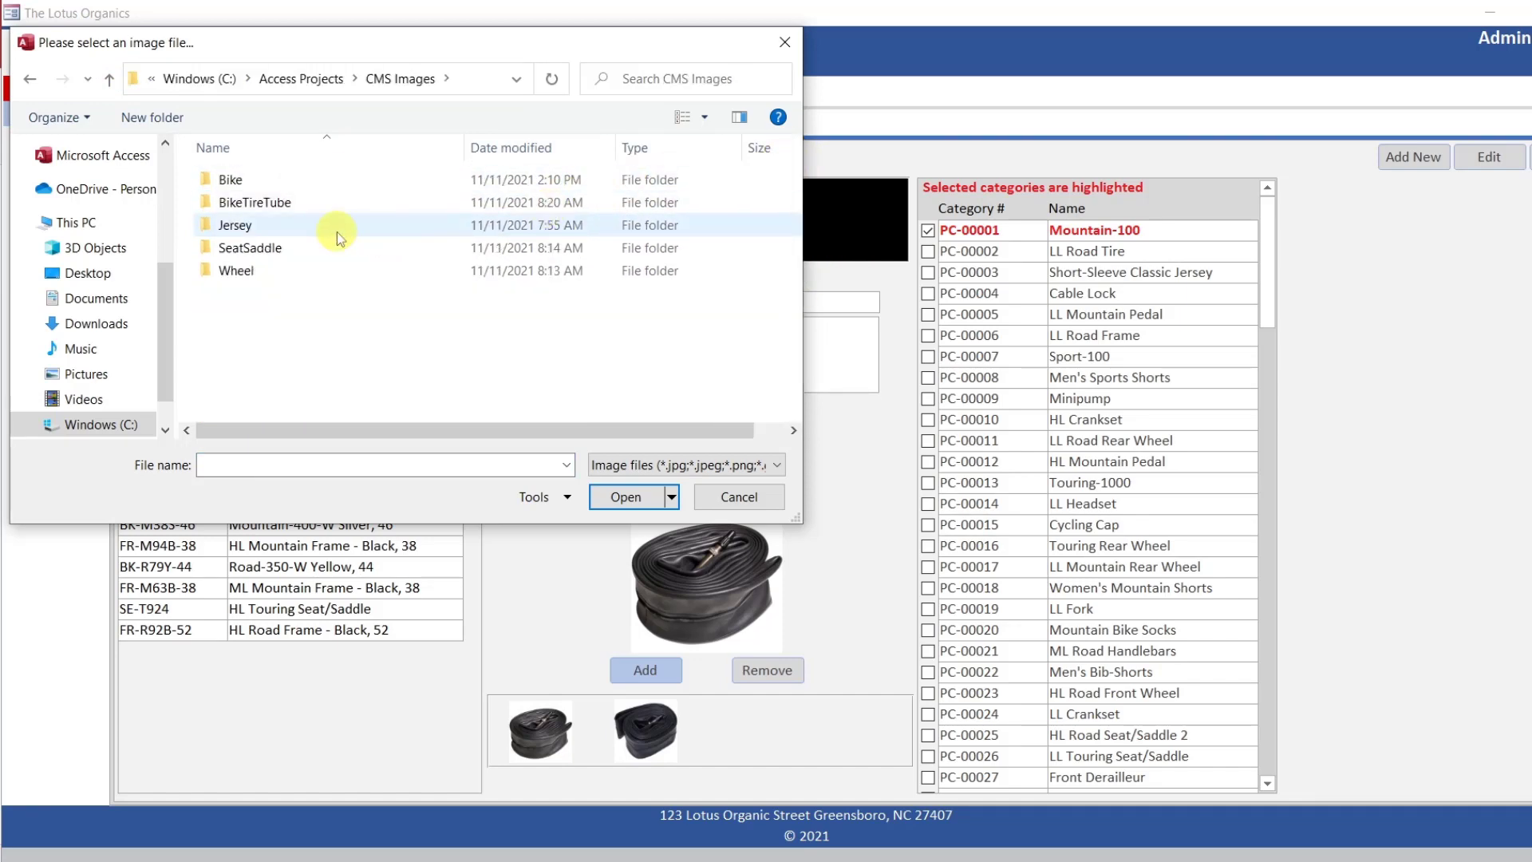
double_click(304, 203)
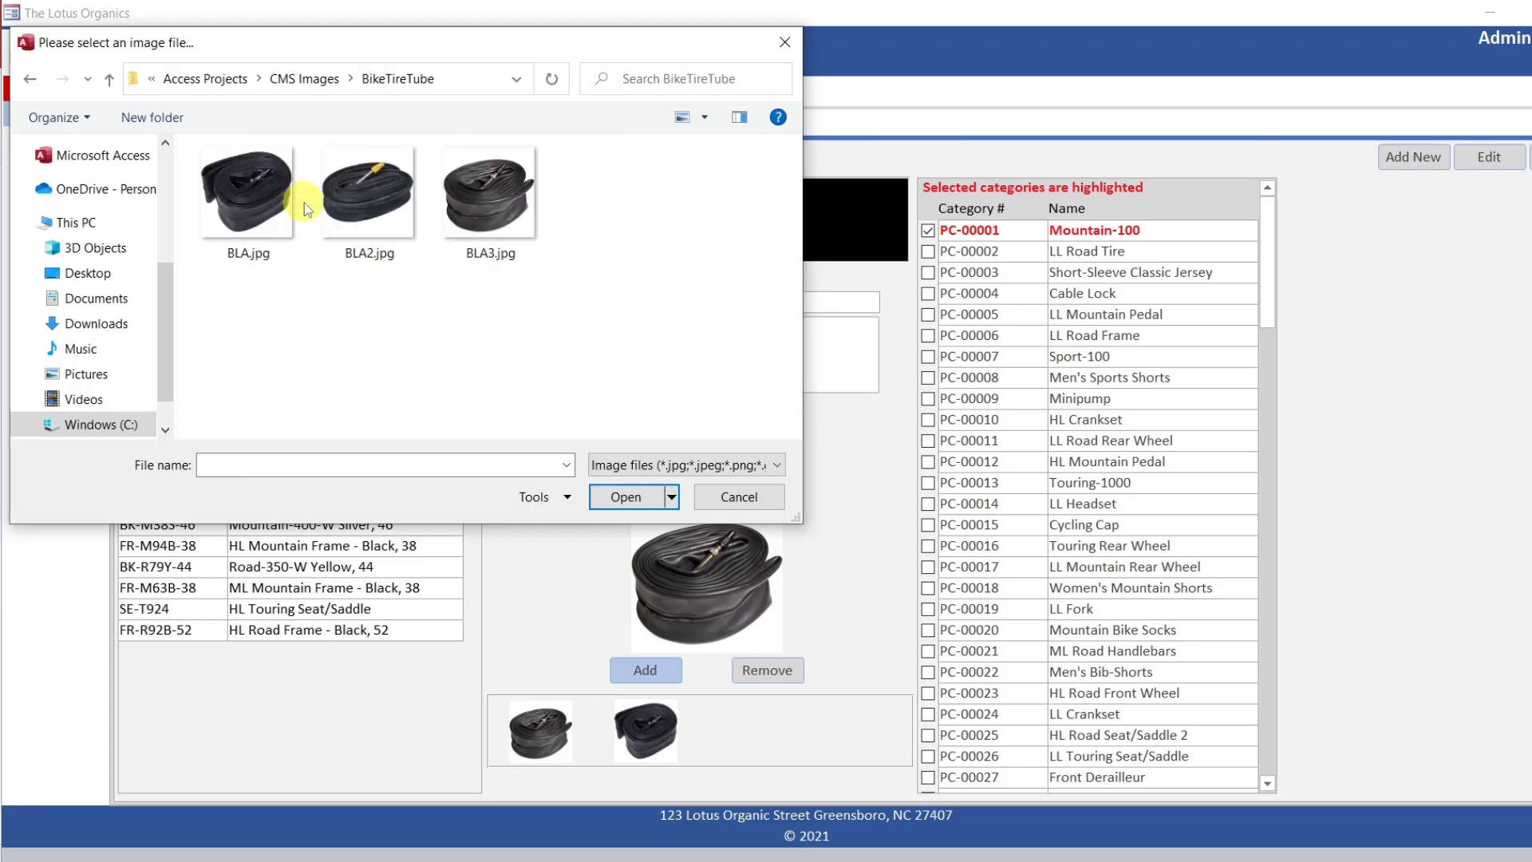
double_click(384, 201)
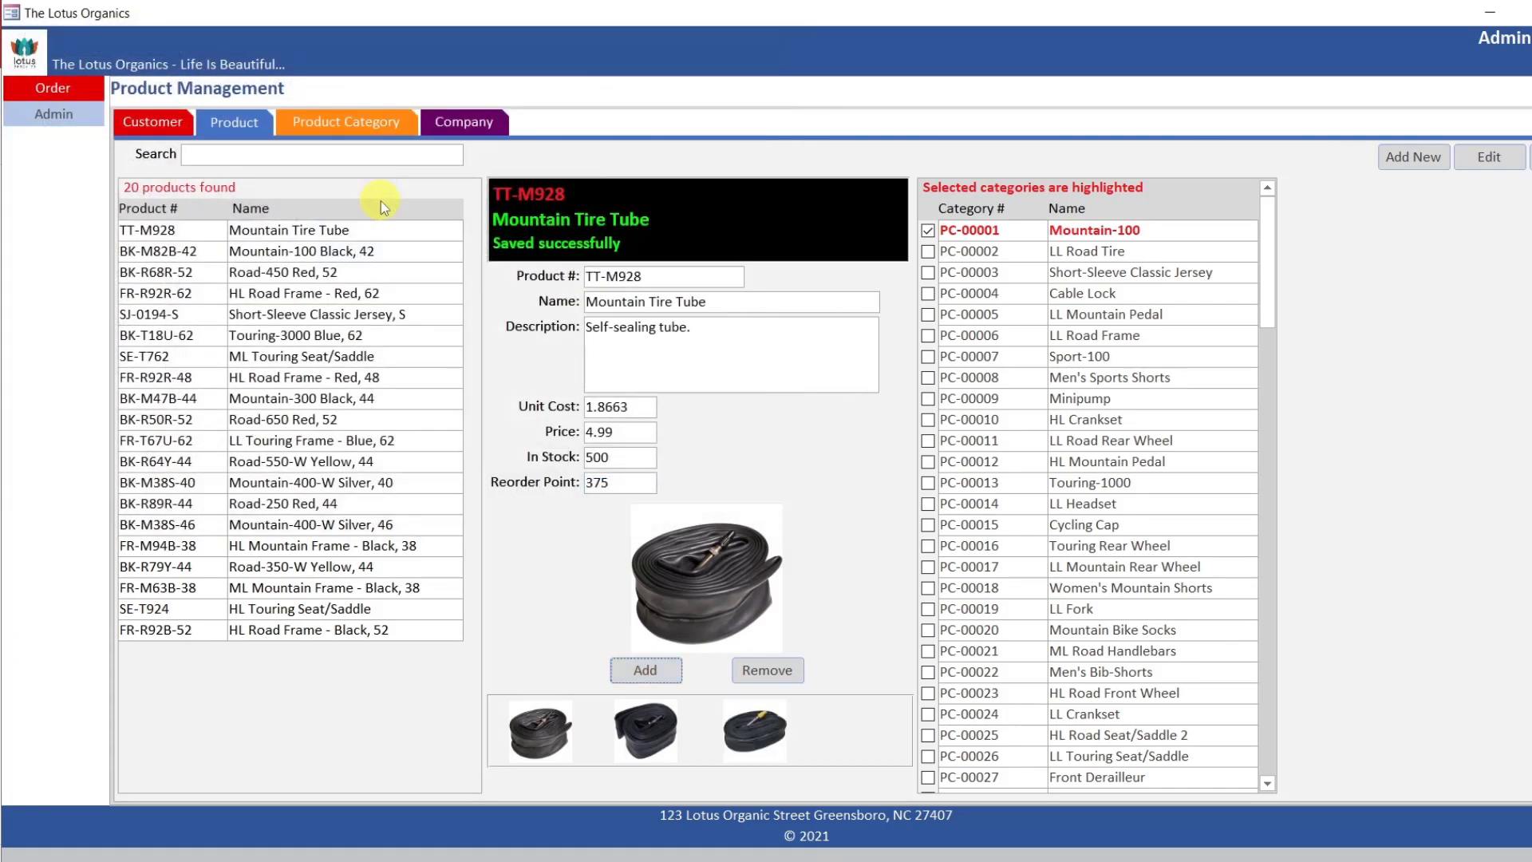
click(649, 728)
click(758, 734)
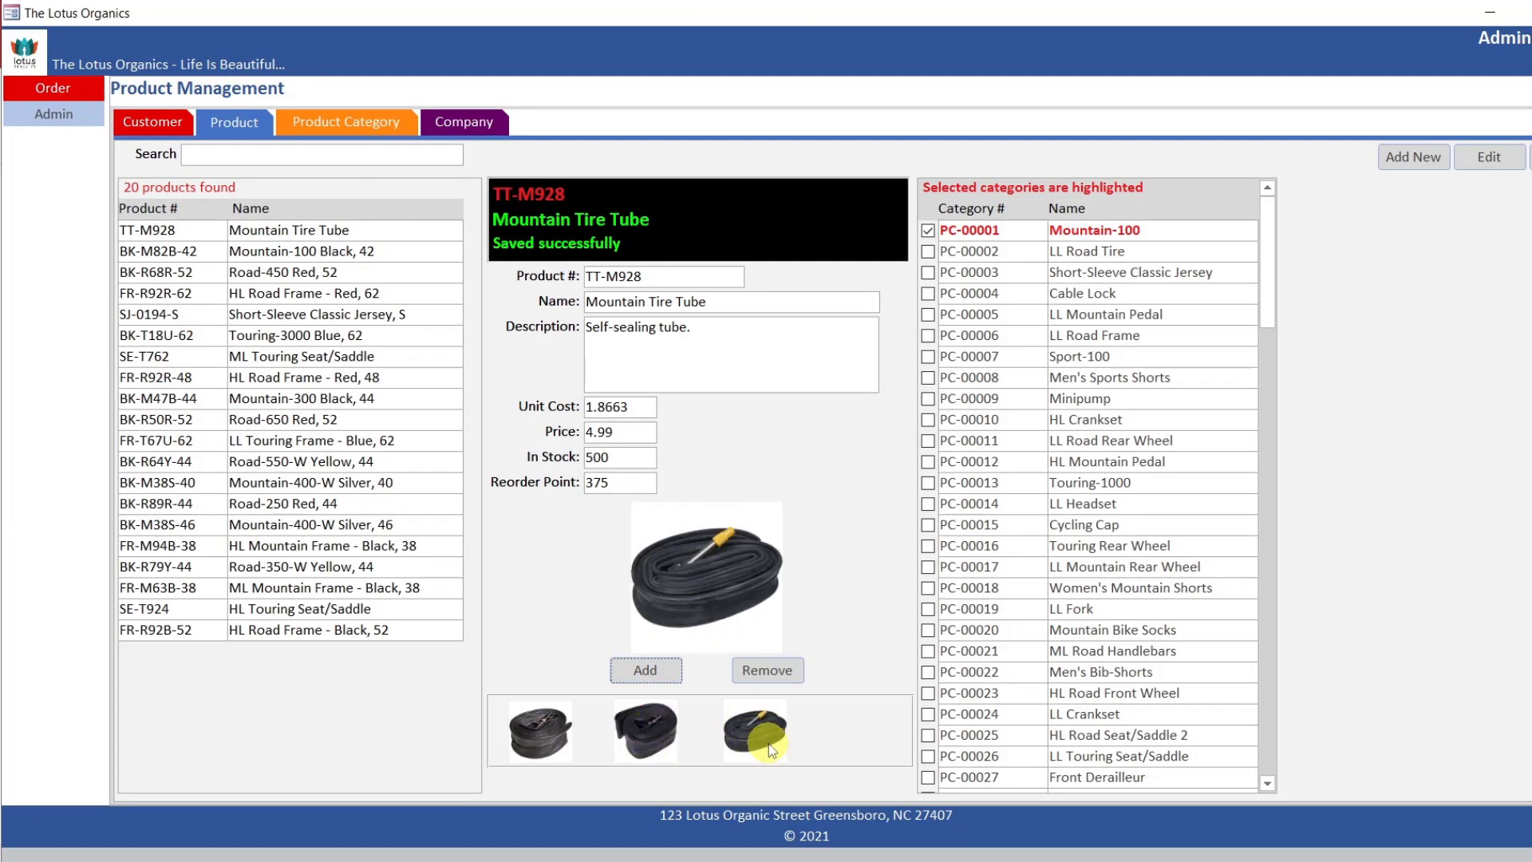
Check the Product Category page with the Patch kit and Road-550-W records, and open the Company page
click(382, 121)
double_click(275, 236)
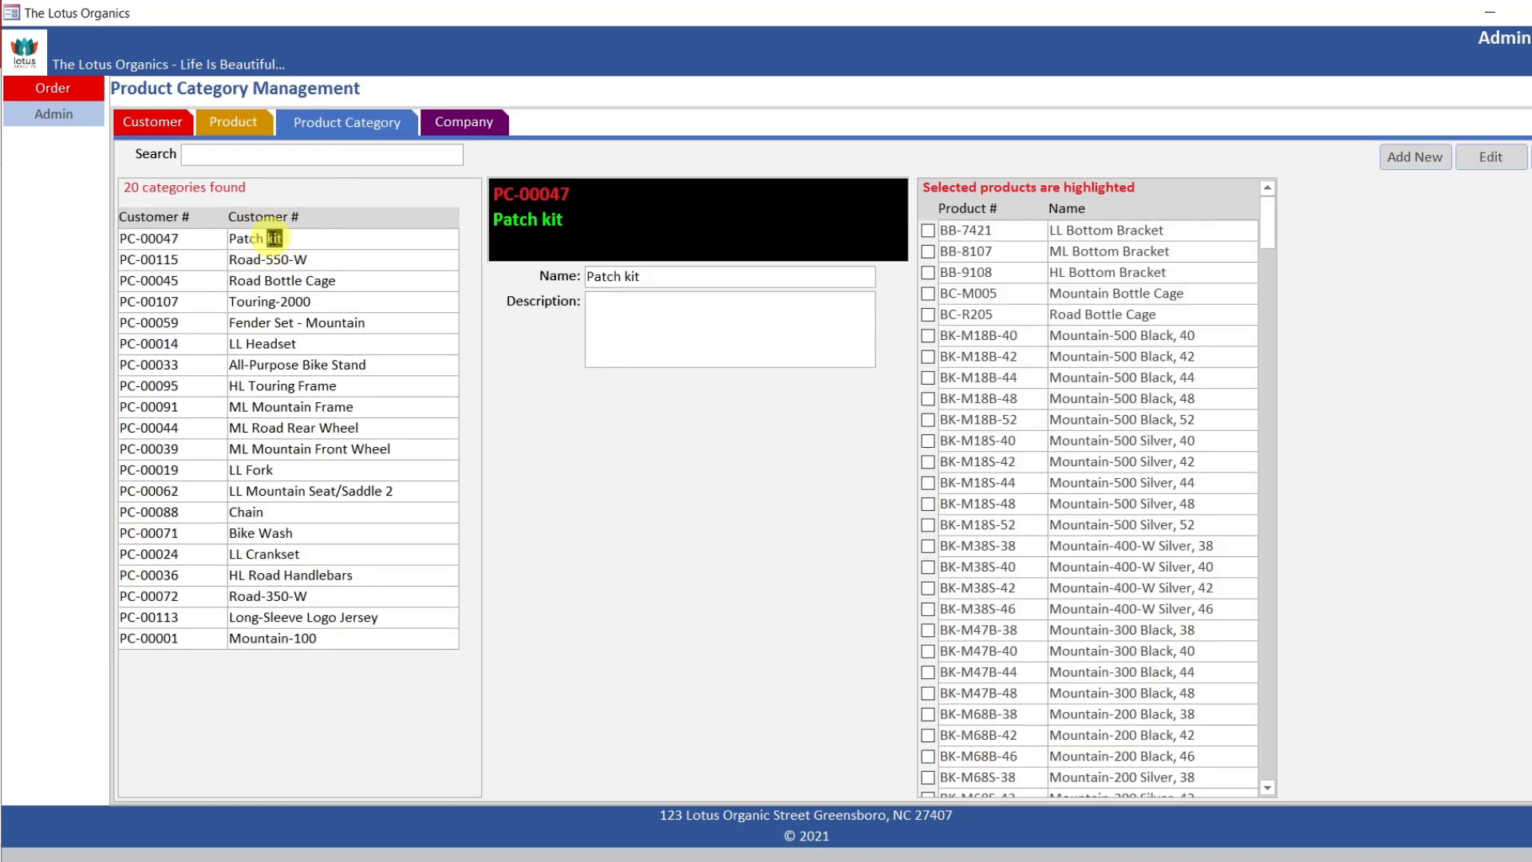
double_click(343, 259)
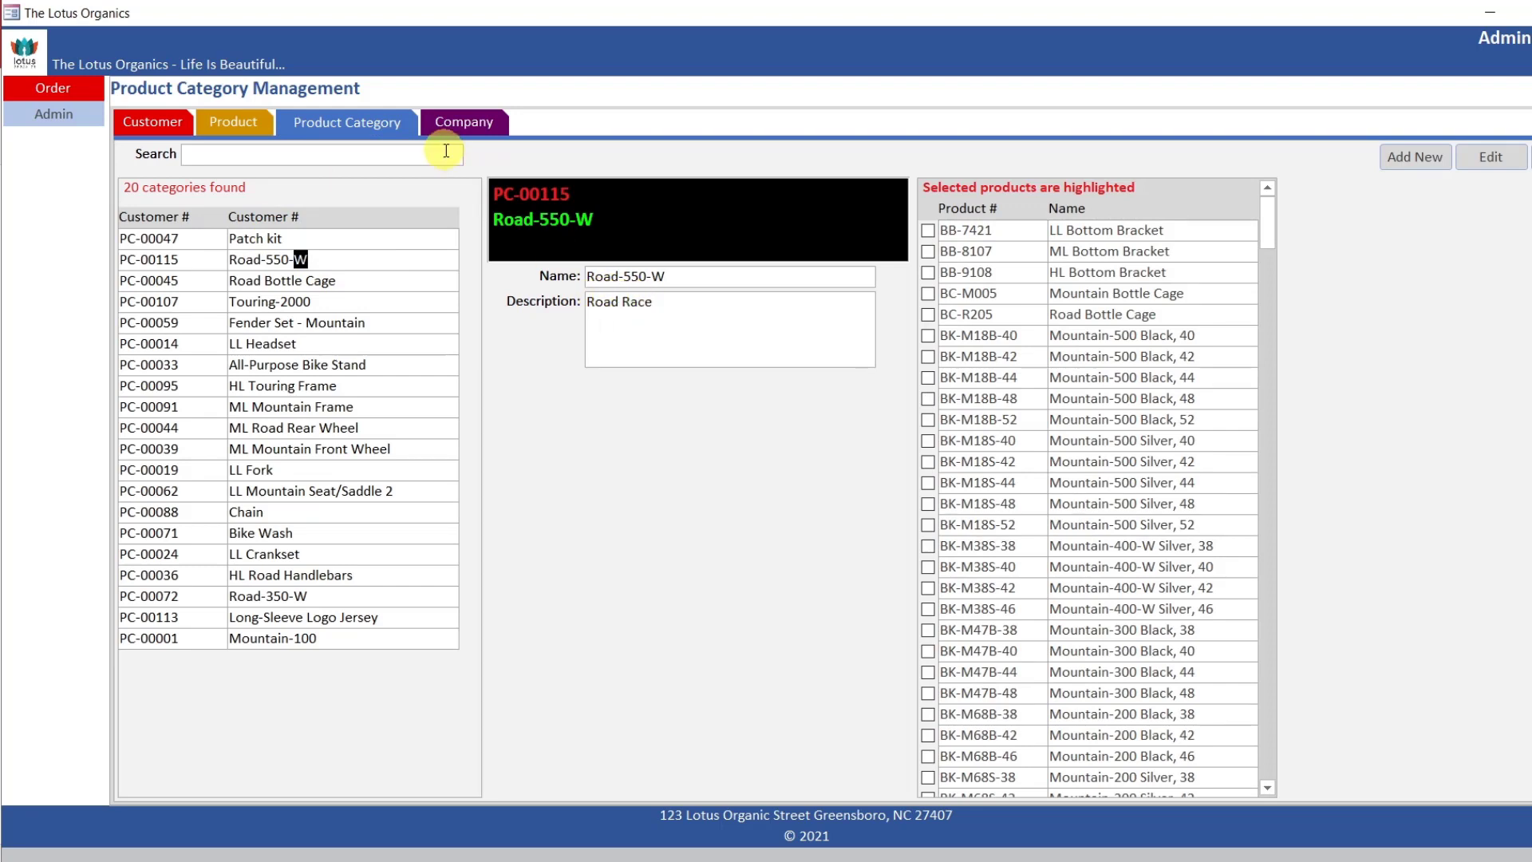
click(468, 137)
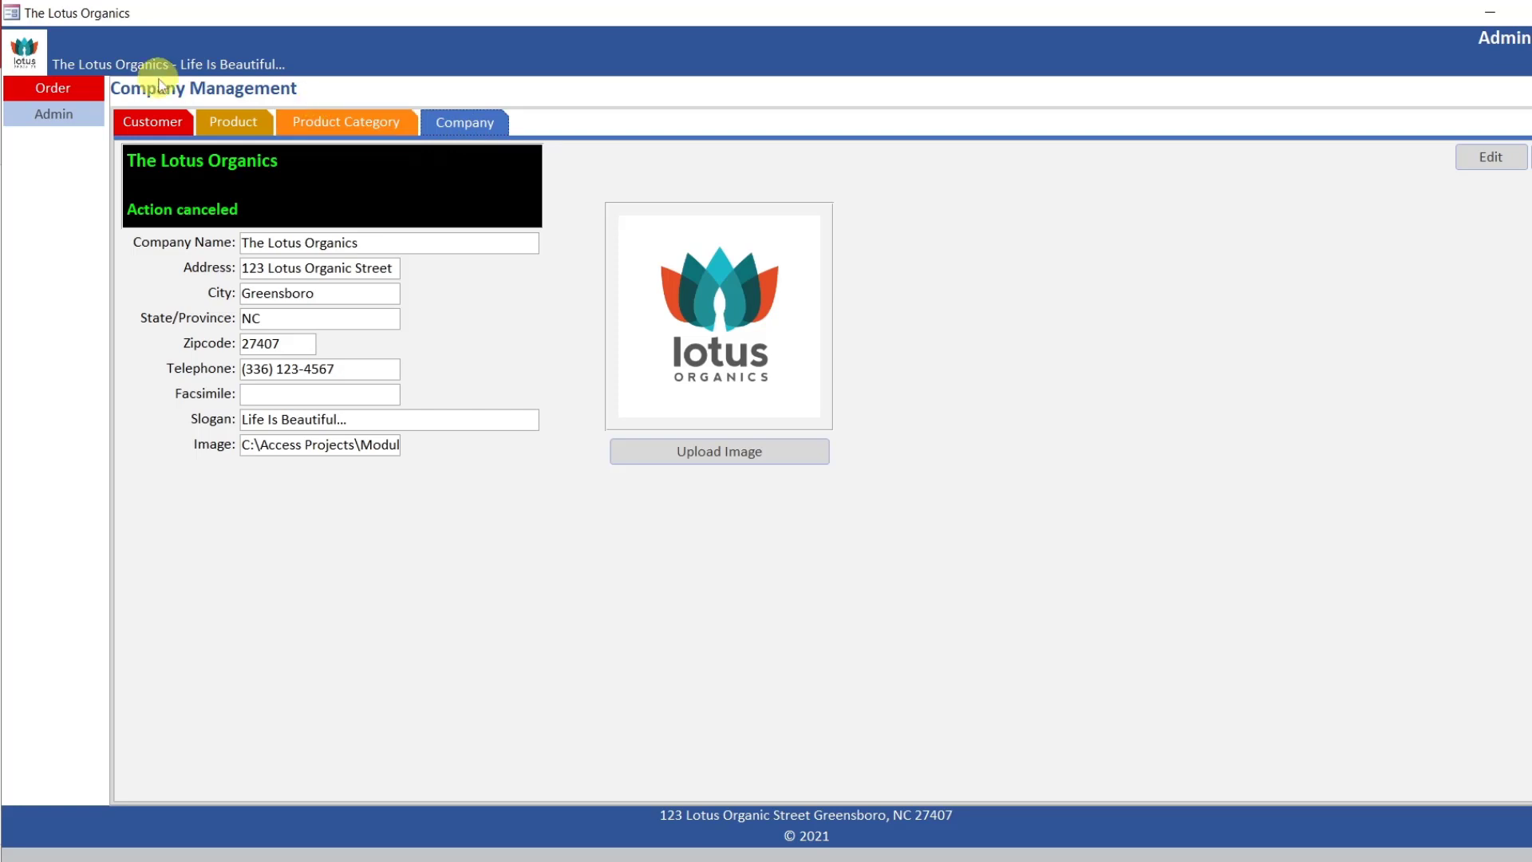
Recheck the main navigation by opening the Order page and returning to the Admin page
click(65, 92)
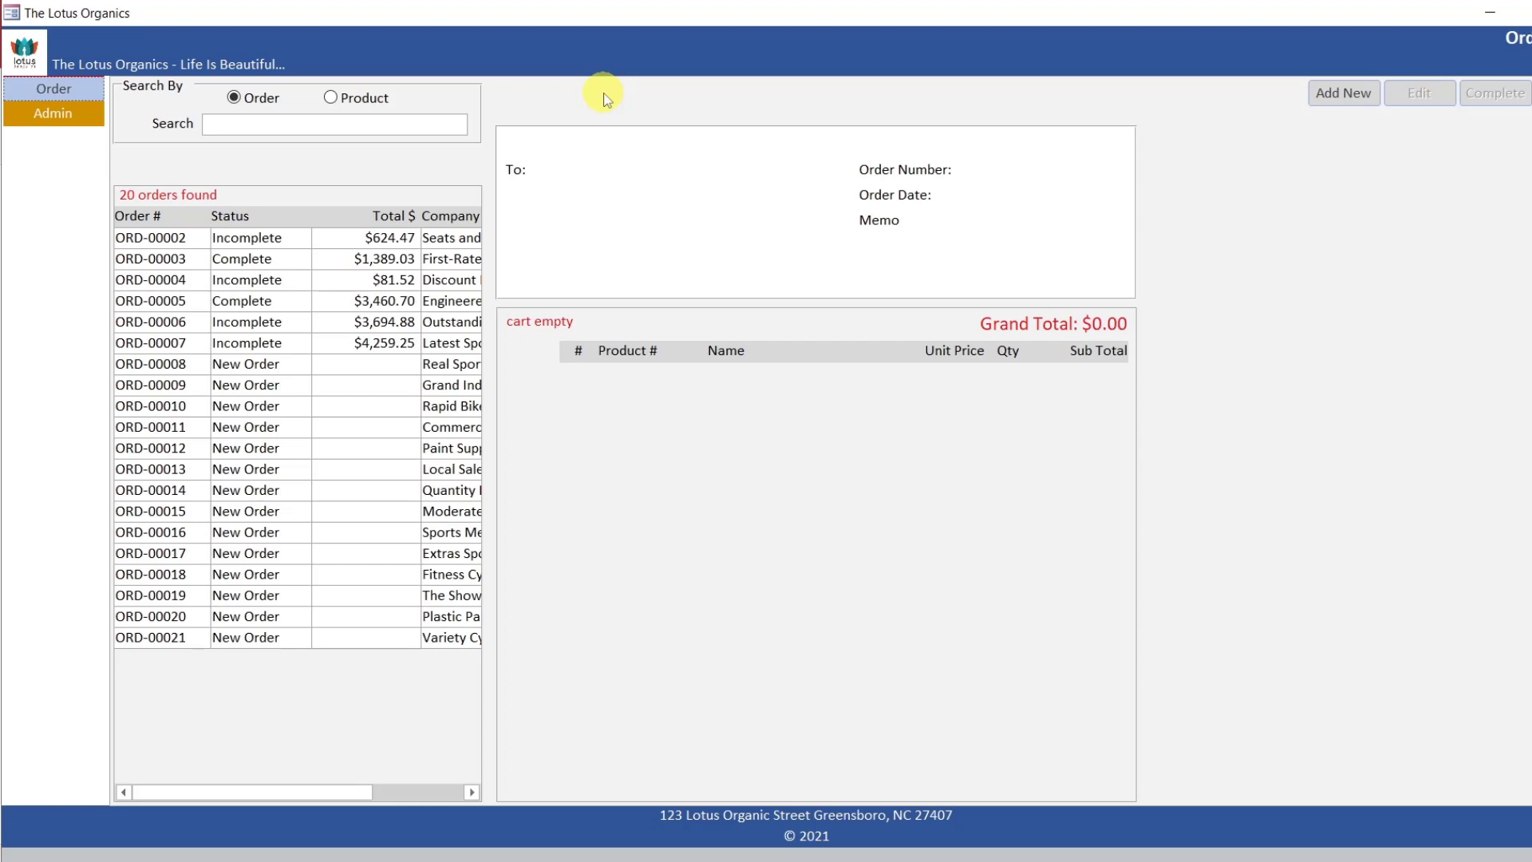
click(67, 91)
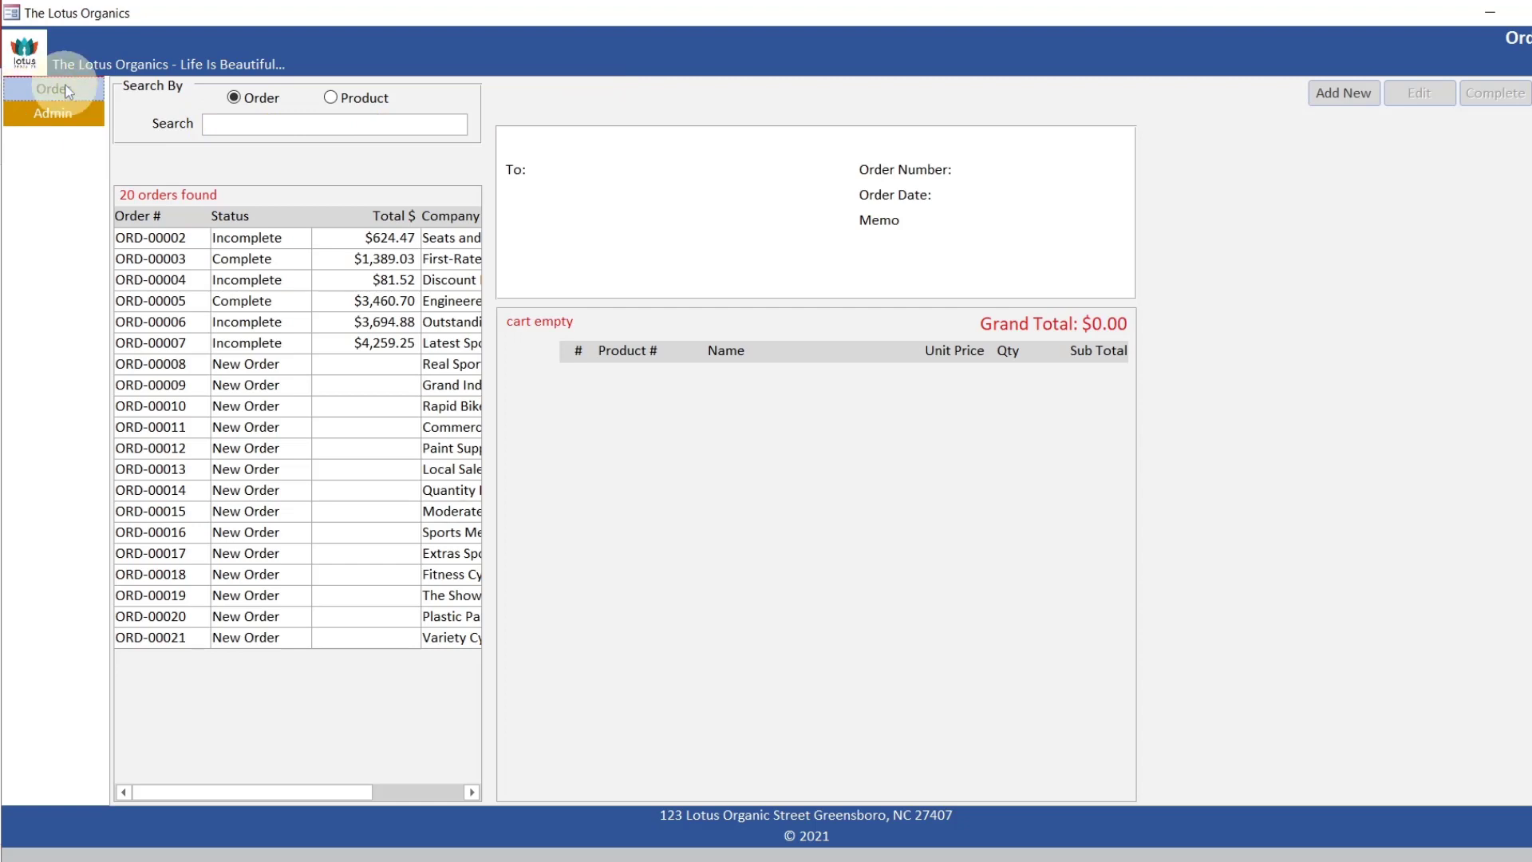
click(62, 111)
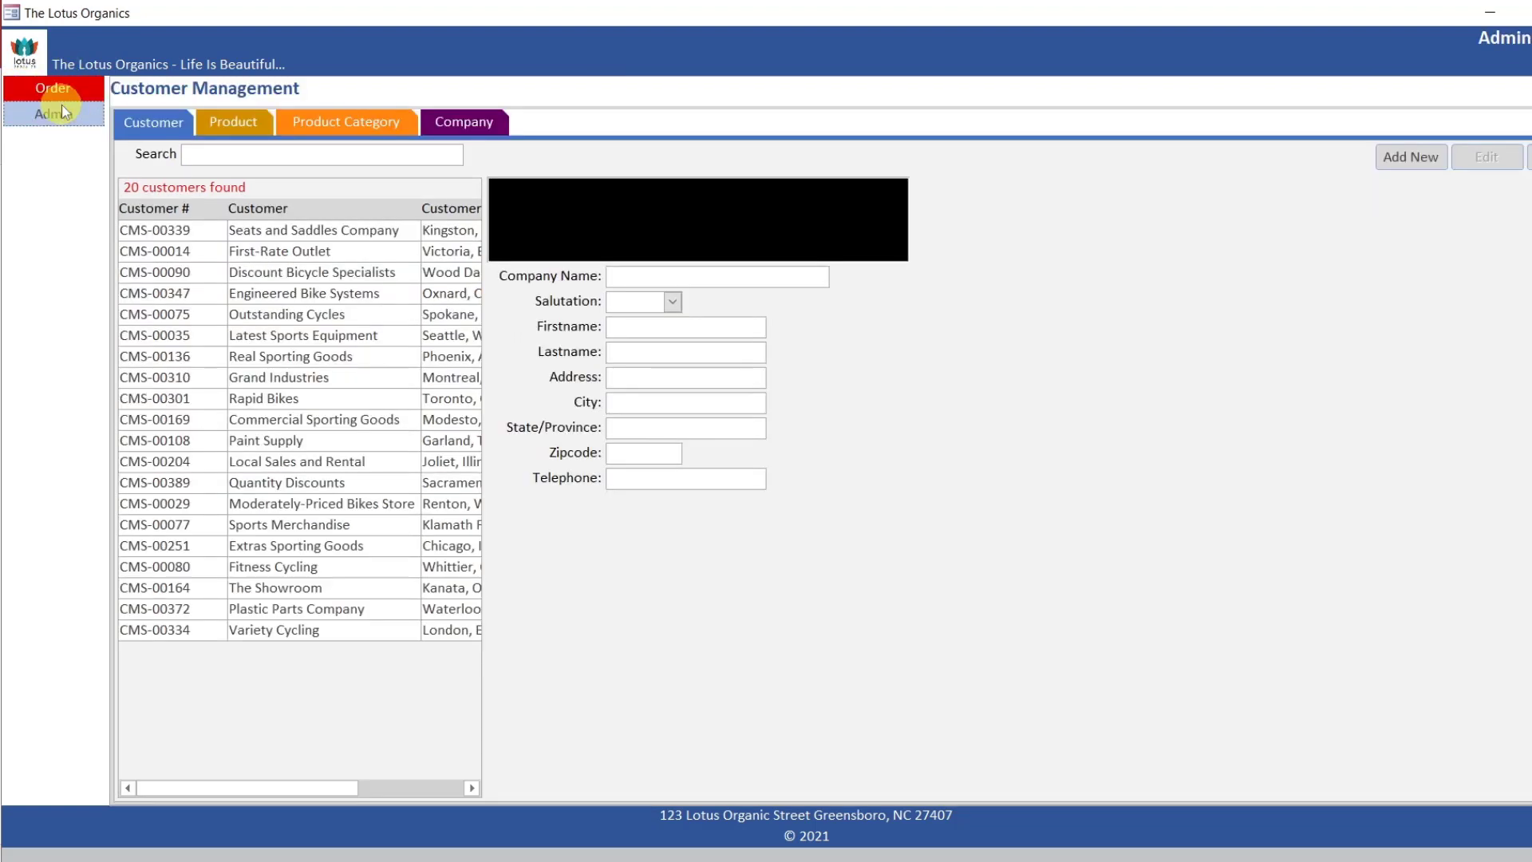